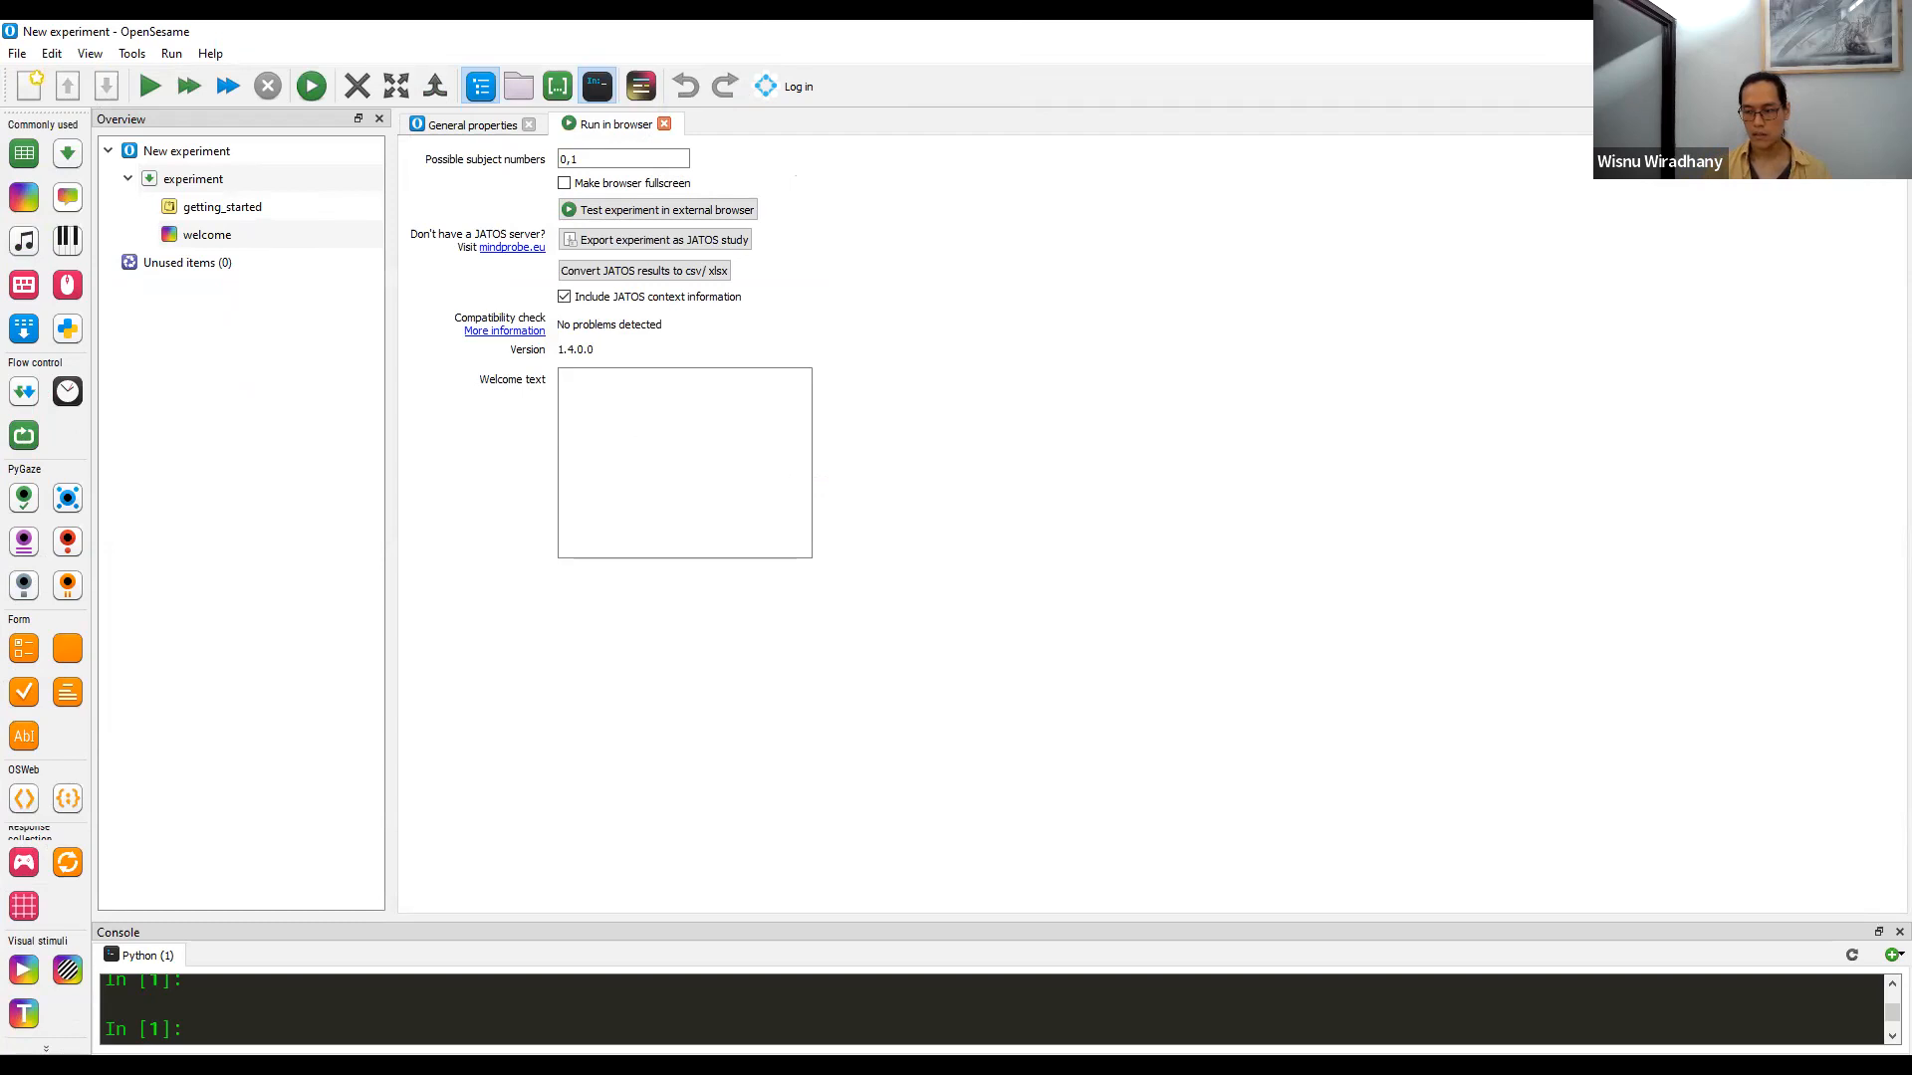
Quick-run the default experiment in a window to preview its welcome sketchpad, pause the run and quit it
click(458, 126)
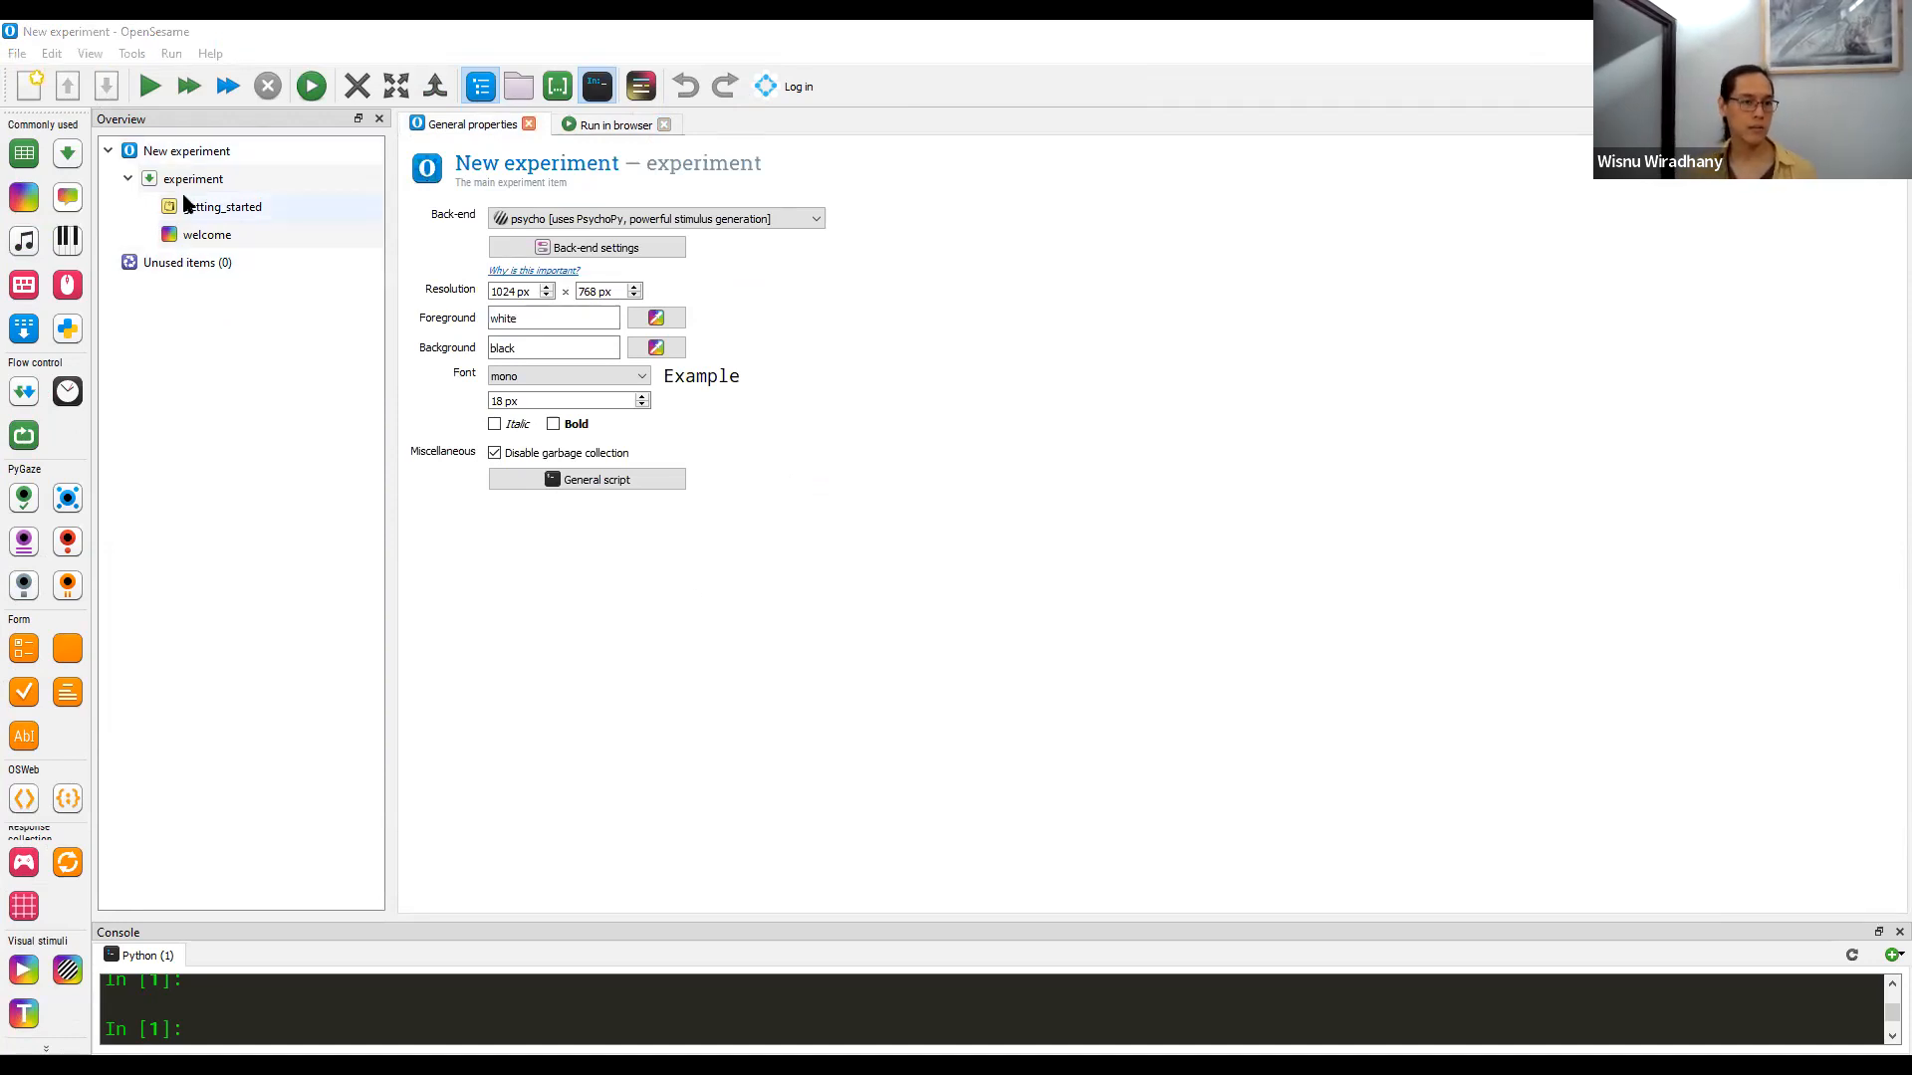
click(217, 232)
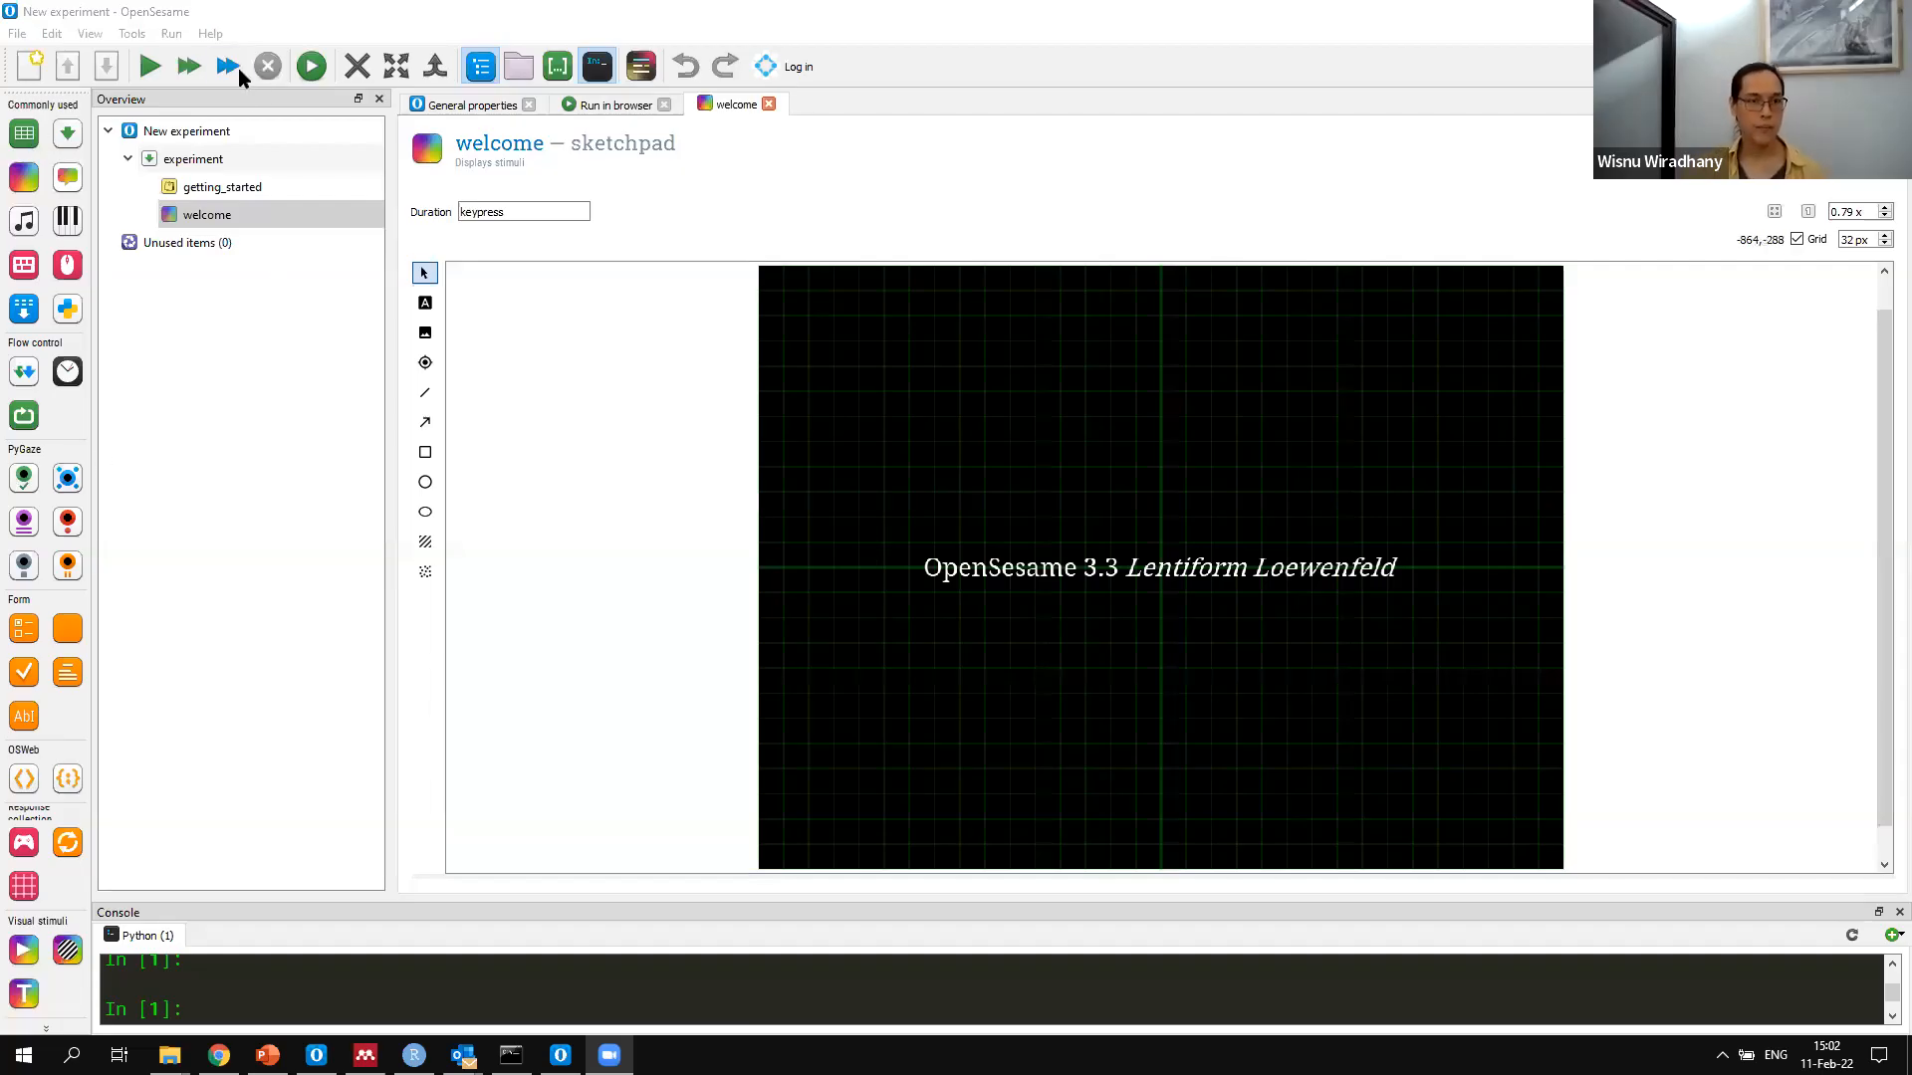
click(226, 74)
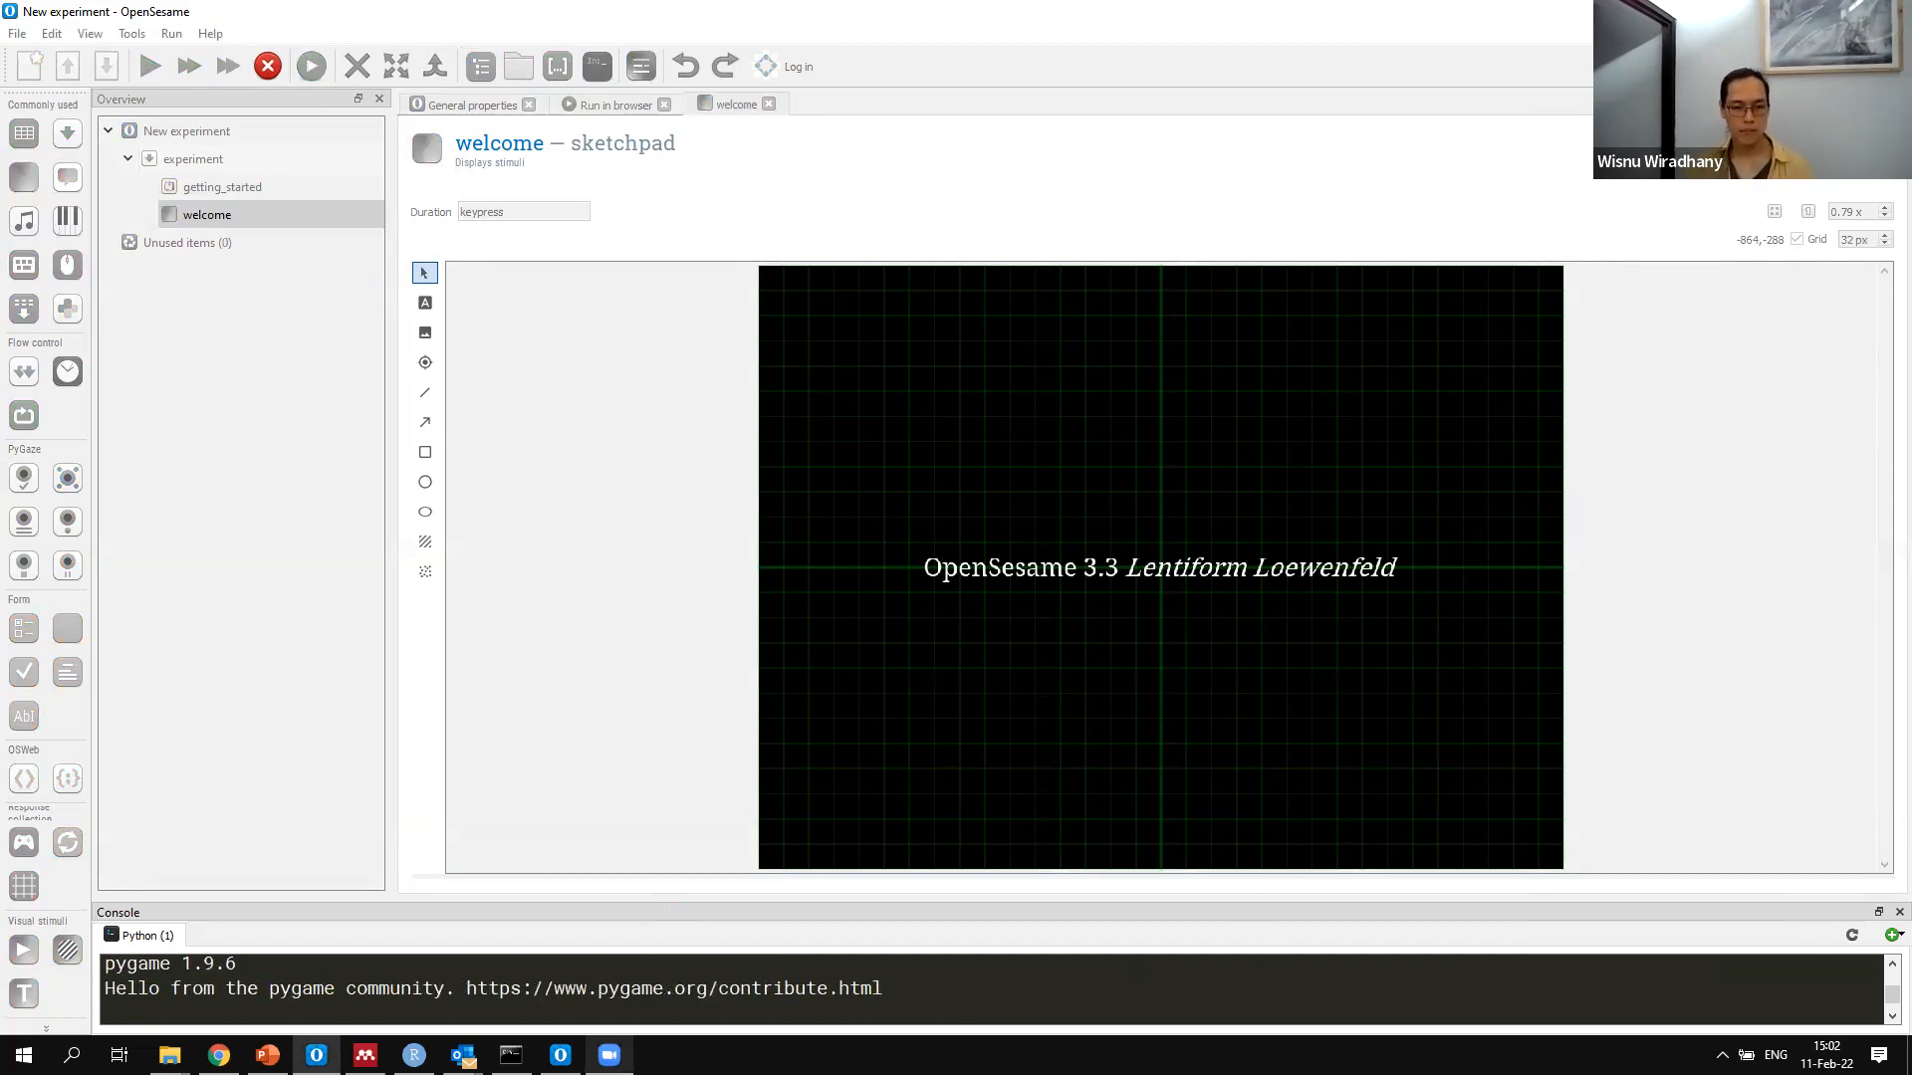
mouse_move(316, 1055)
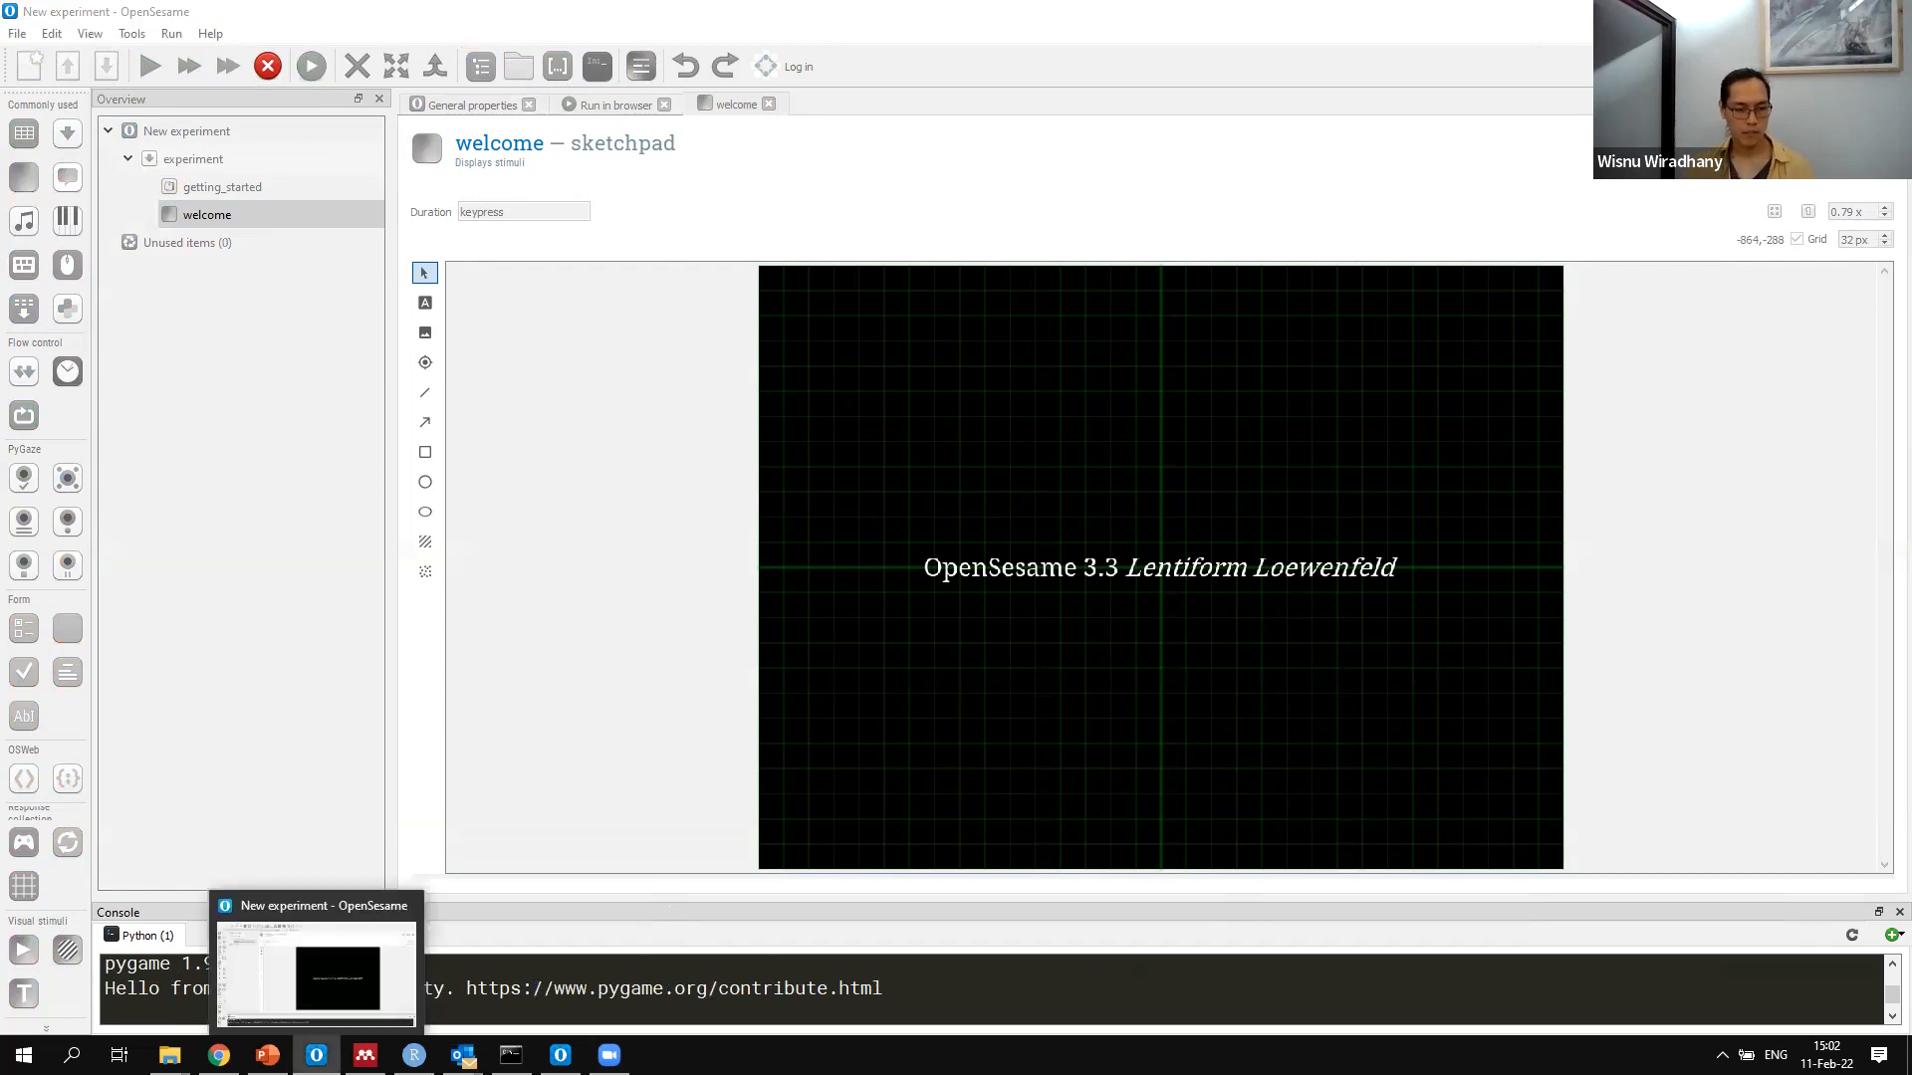
mouse_move(561, 1056)
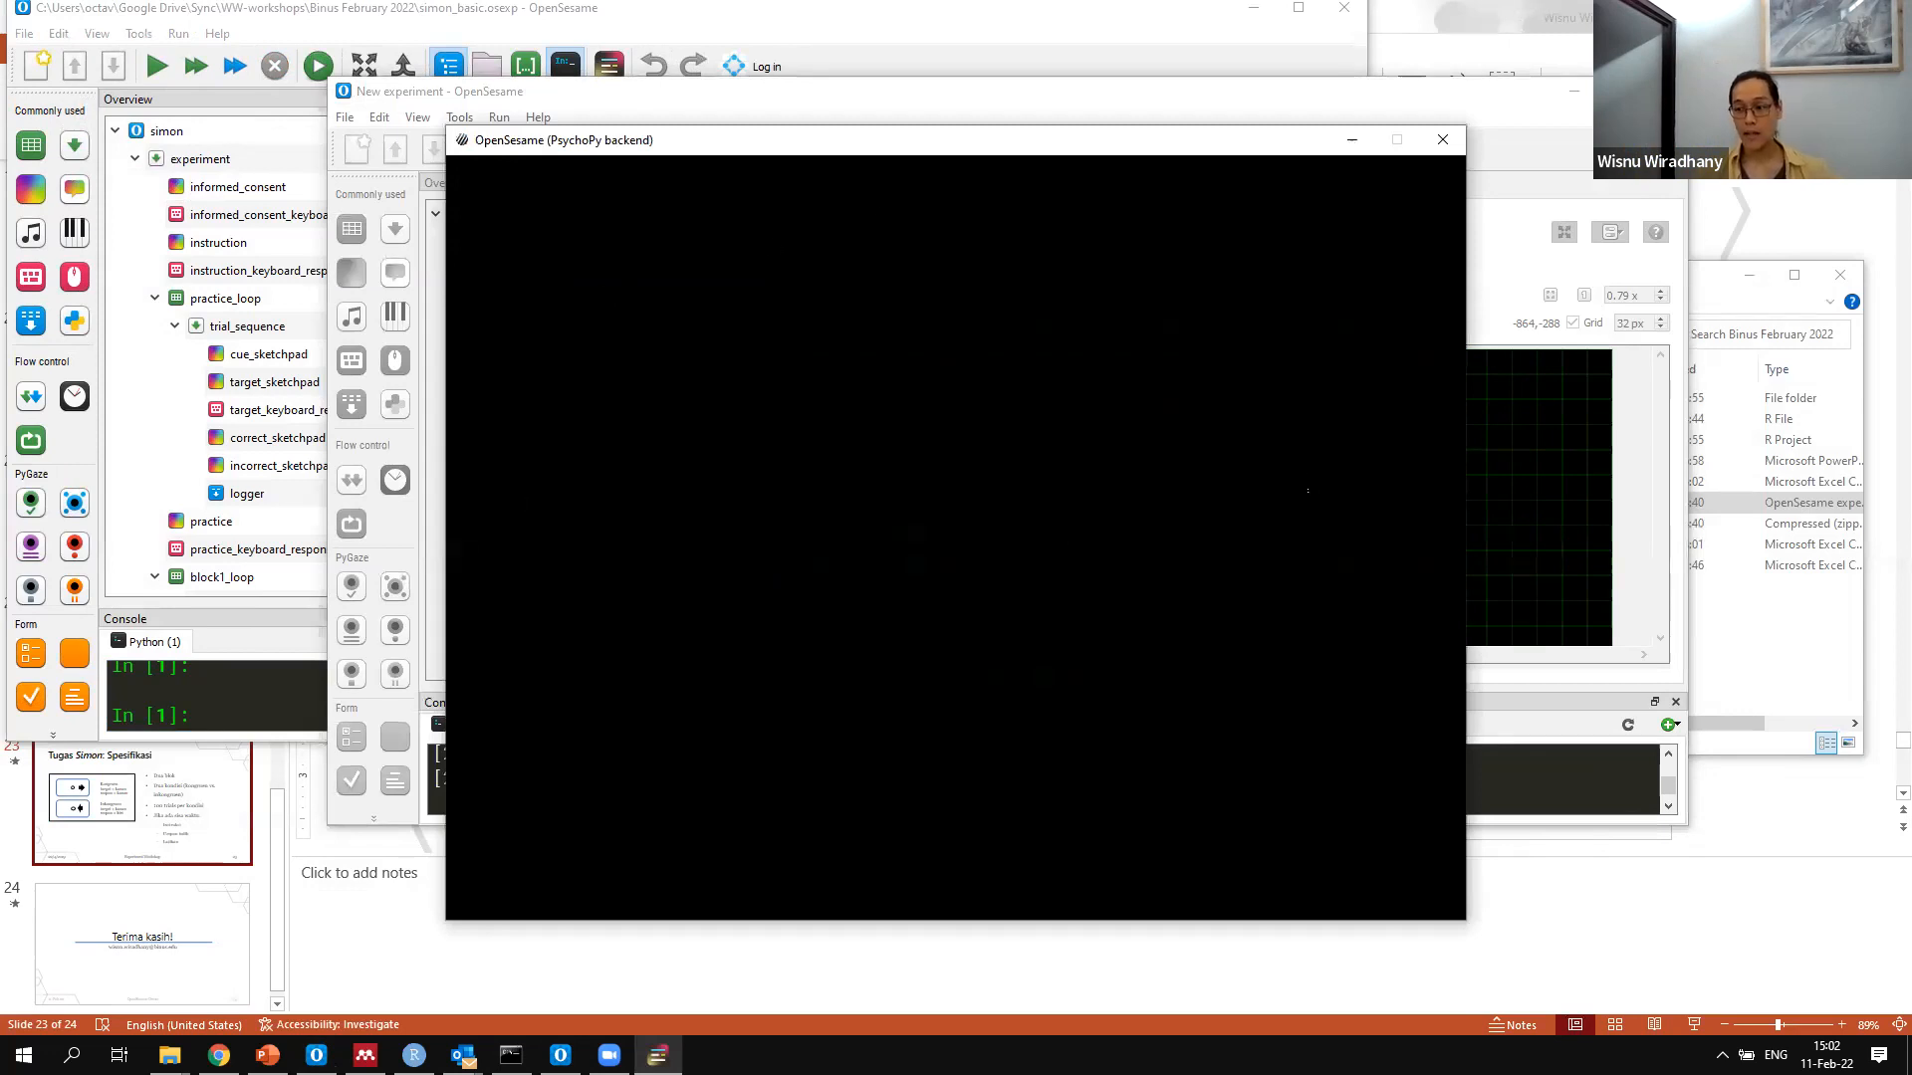
drag(647, 140, 511, 119)
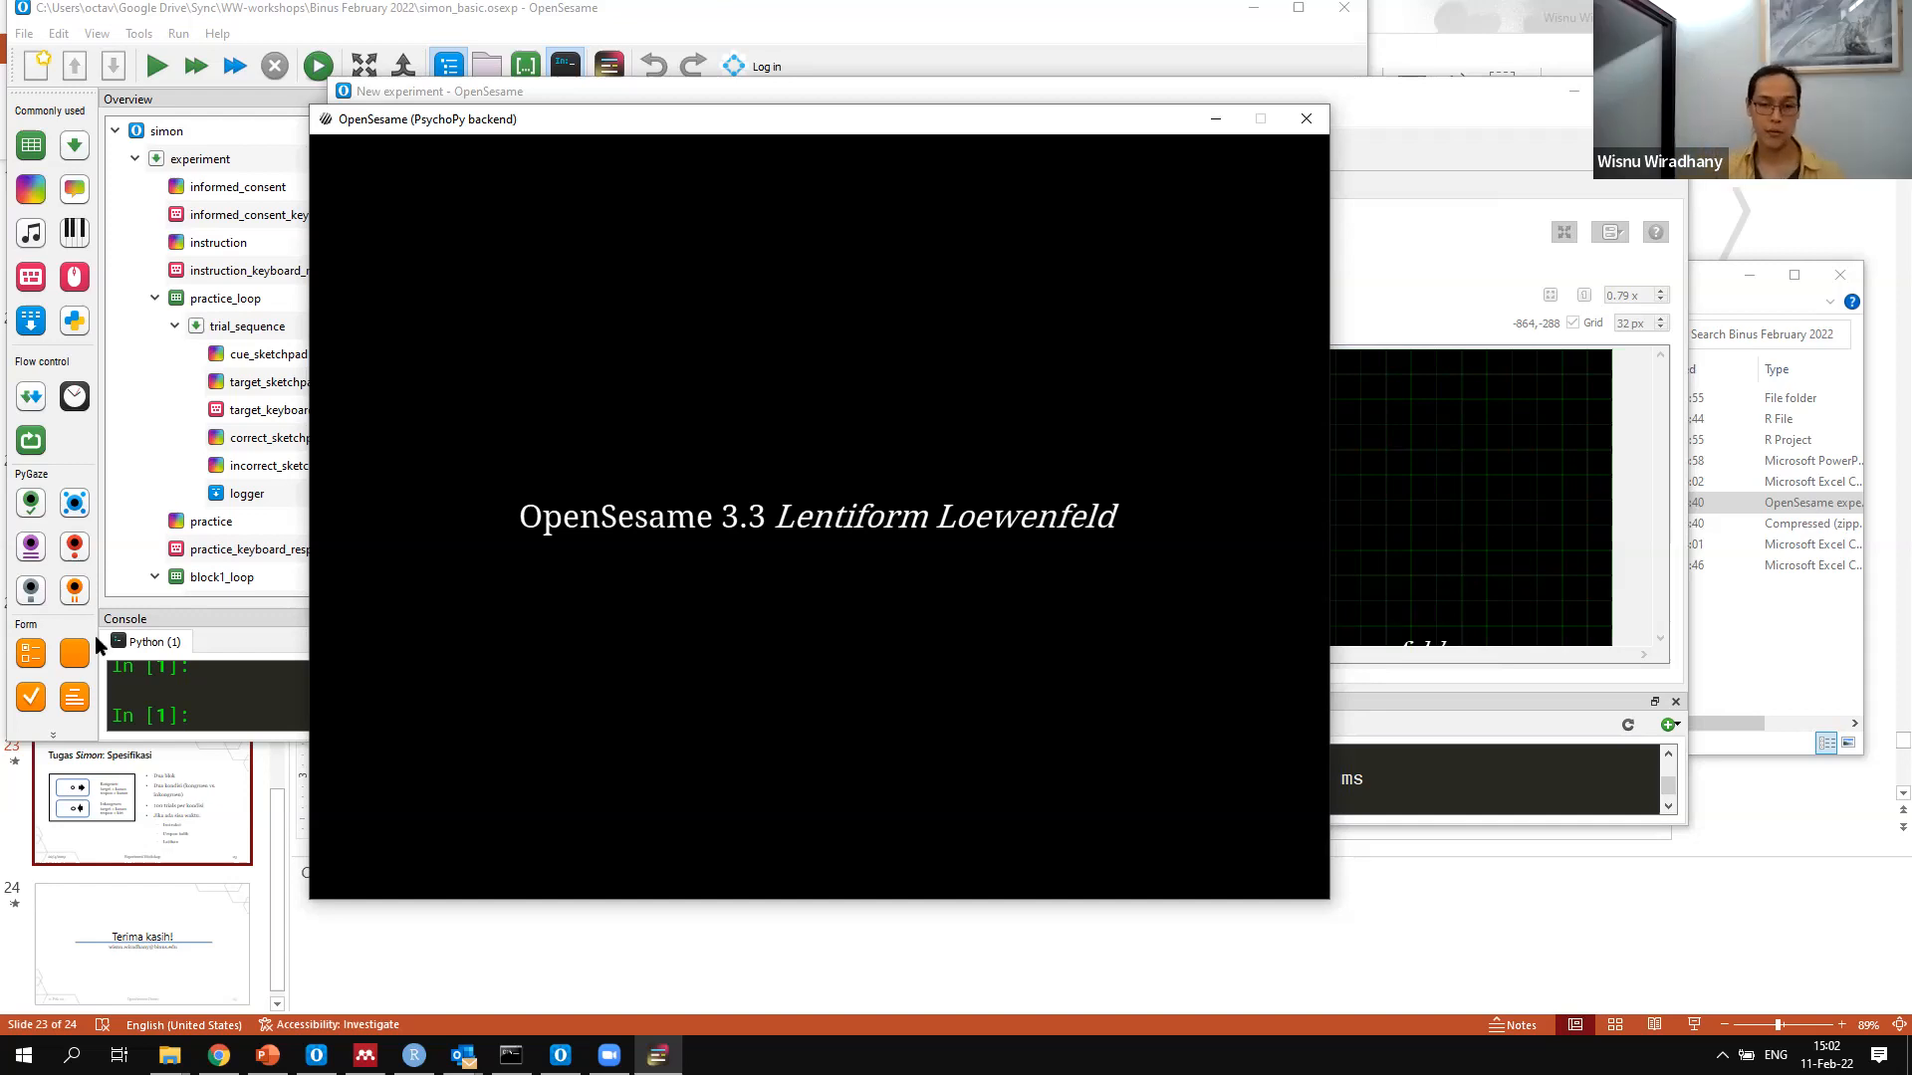
key(Escape)
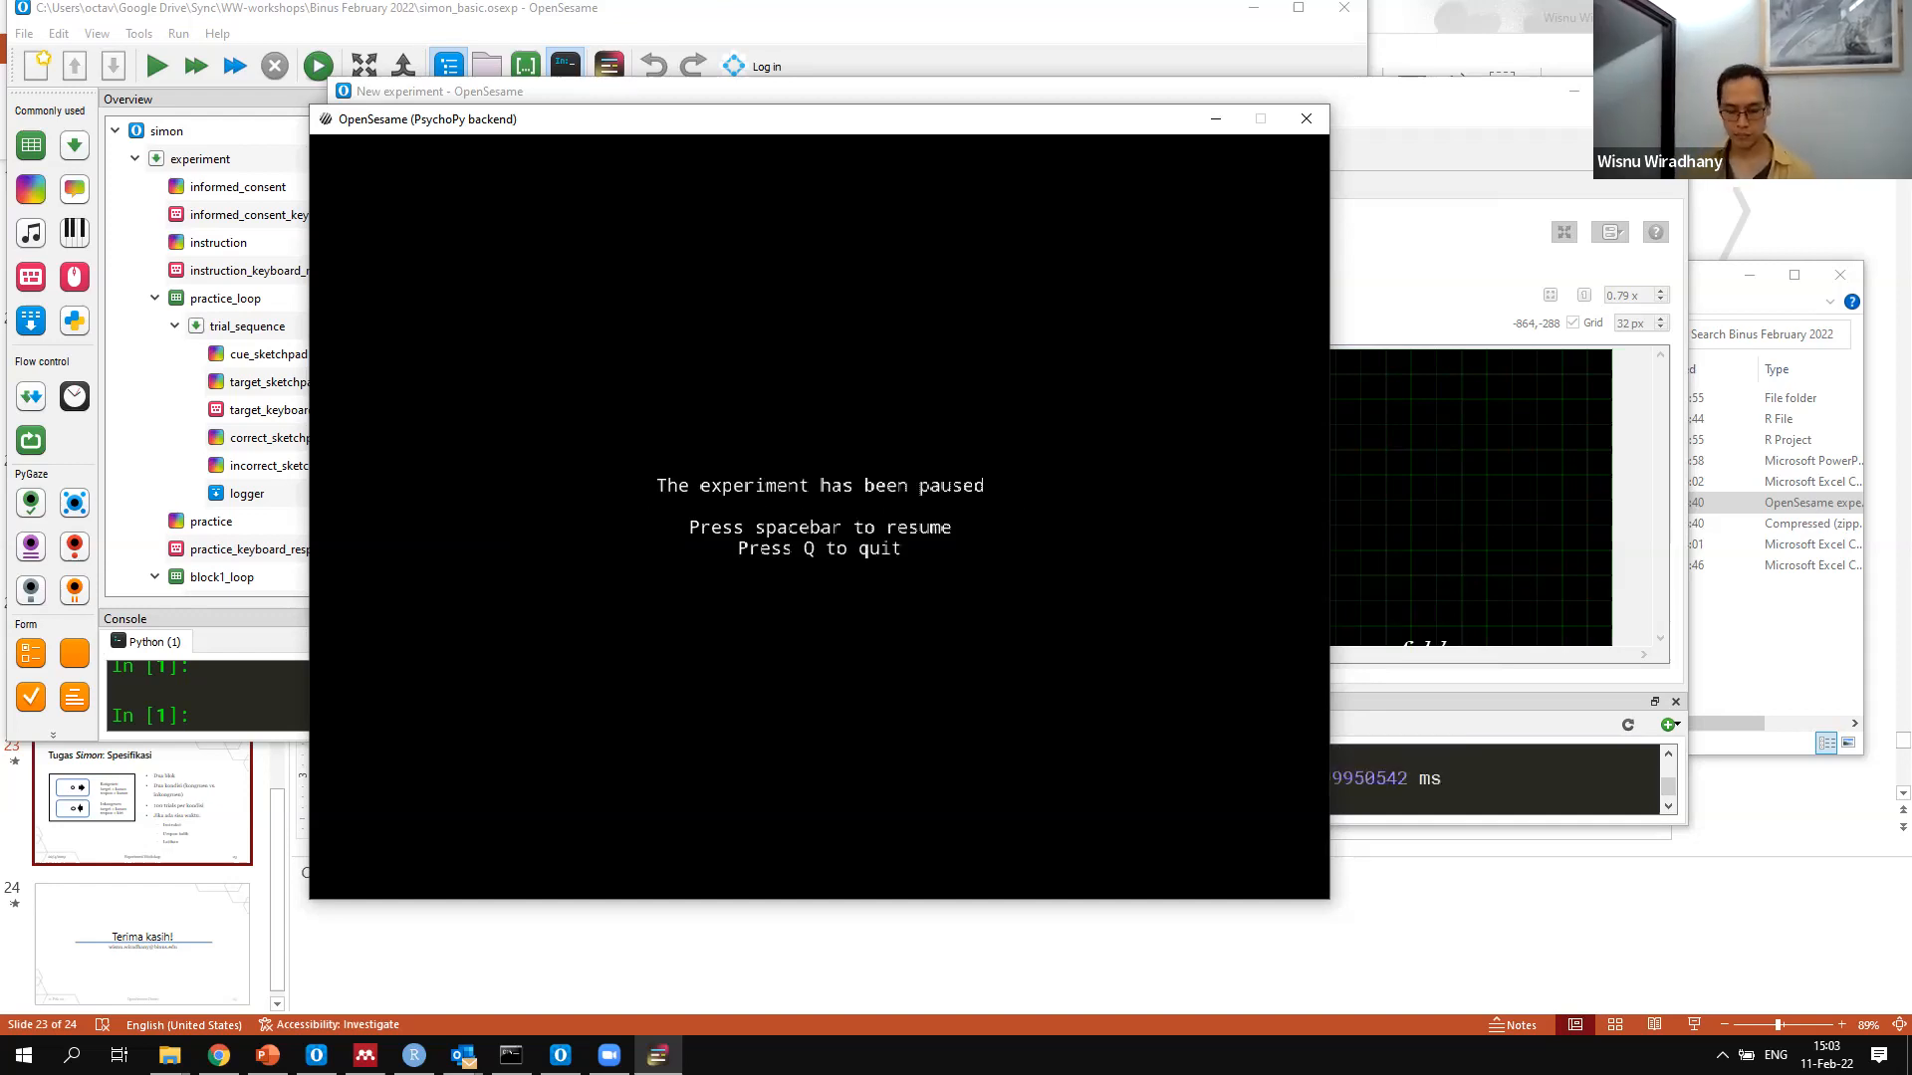
key(q)
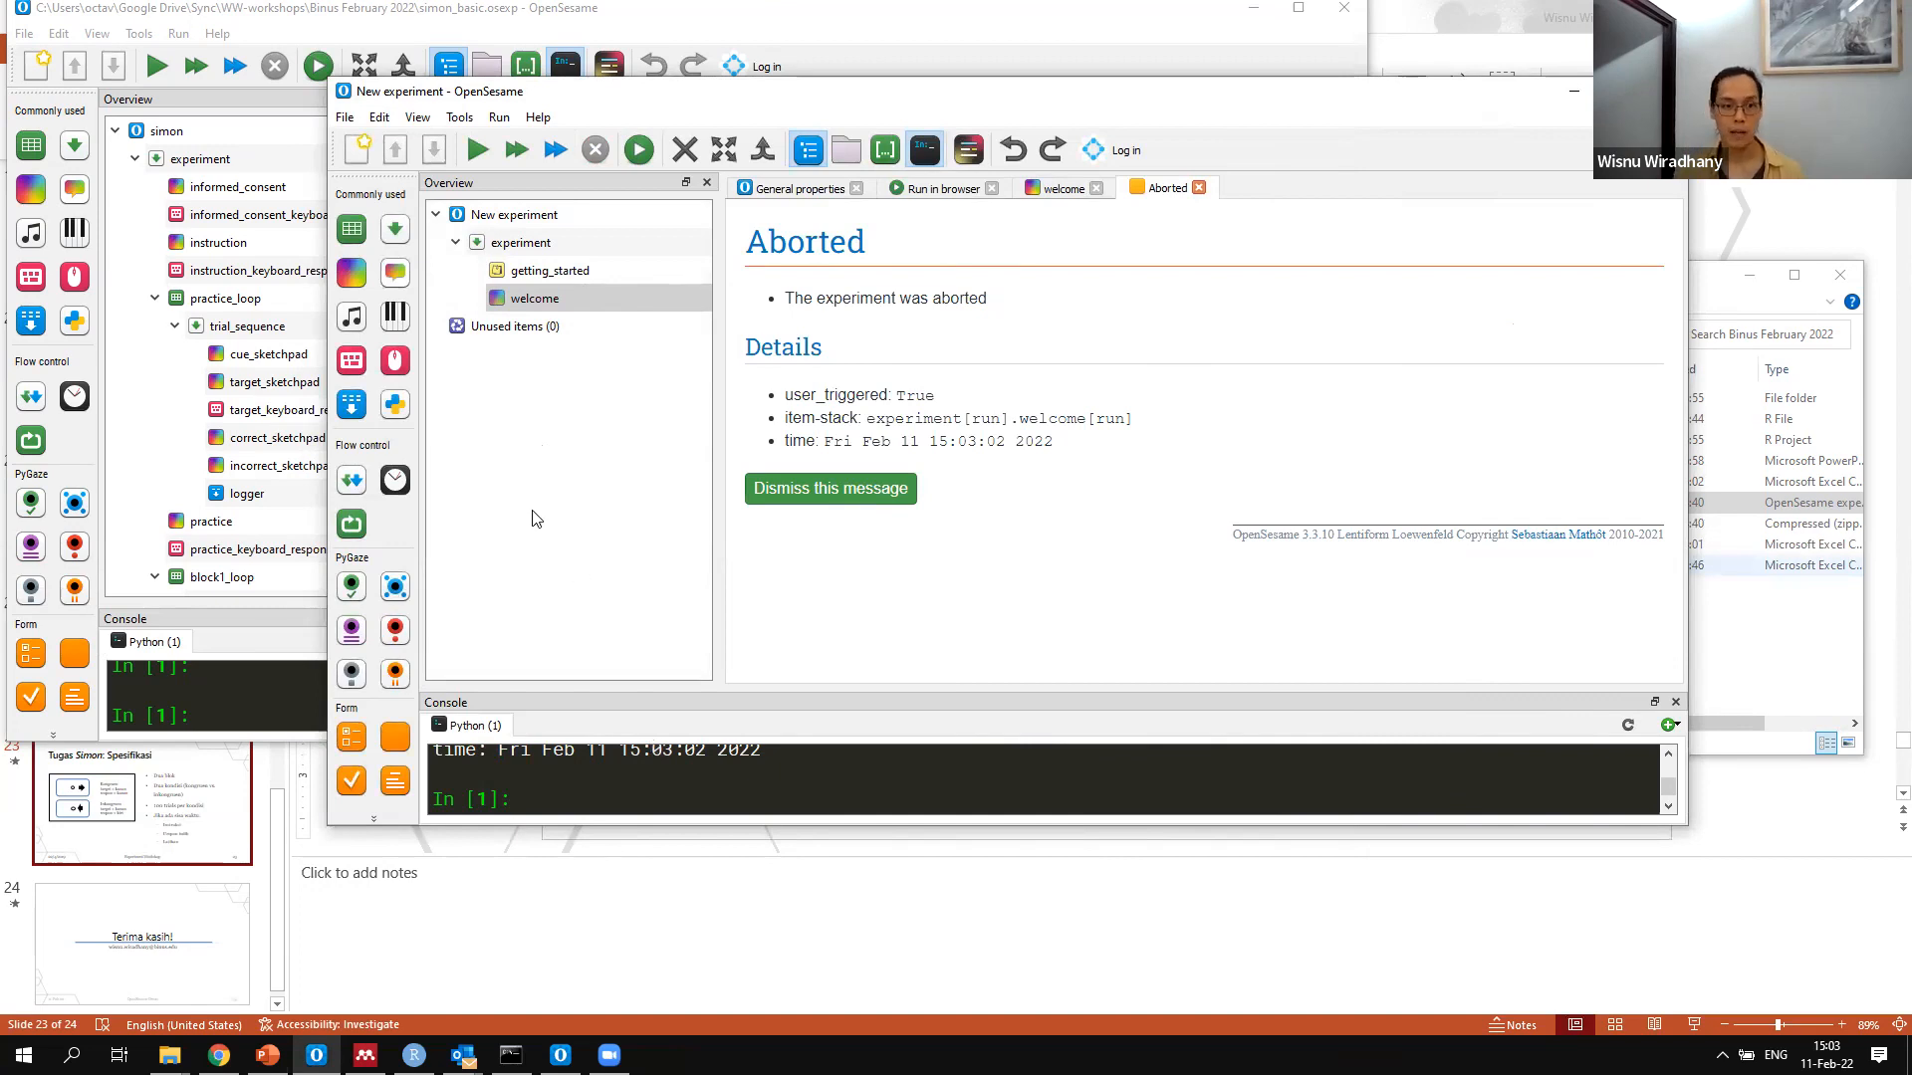
Rename the new experiment as simon_basic in its general properties
click(498, 219)
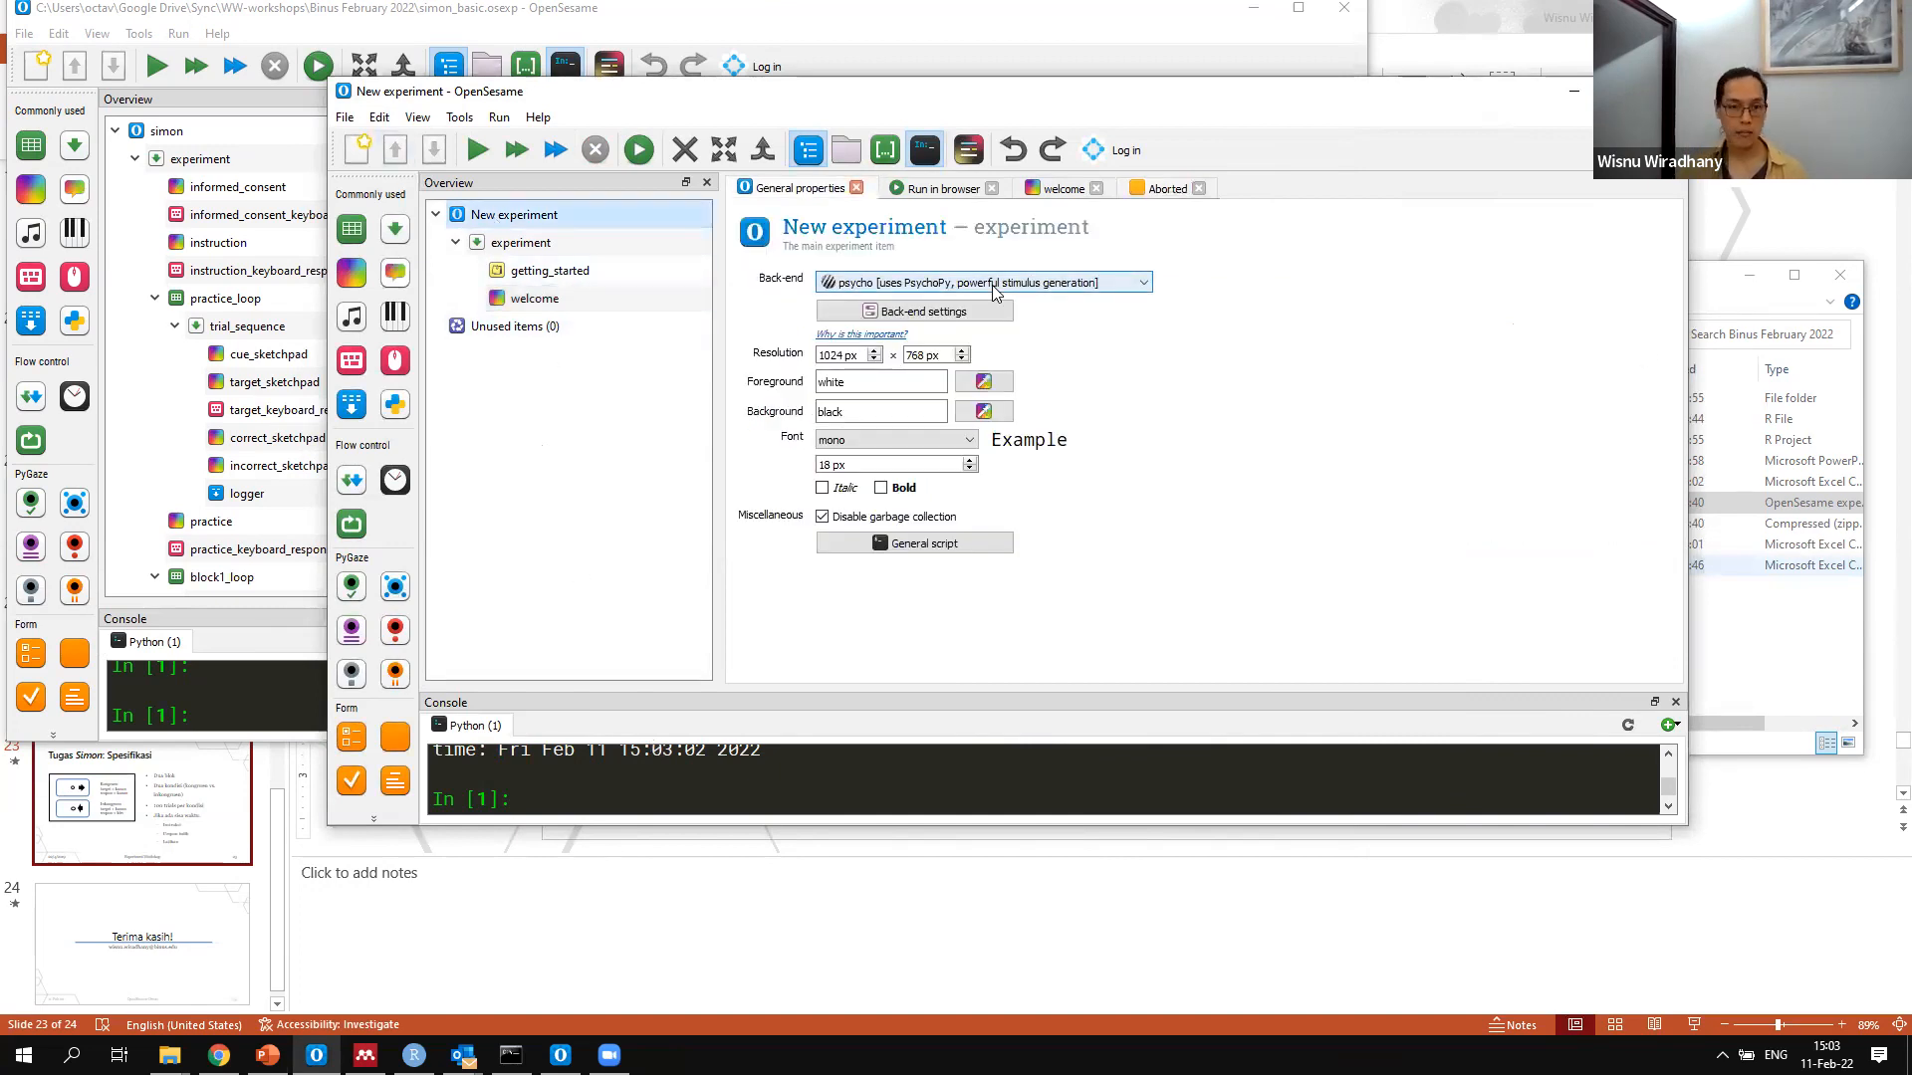
click(858, 237)
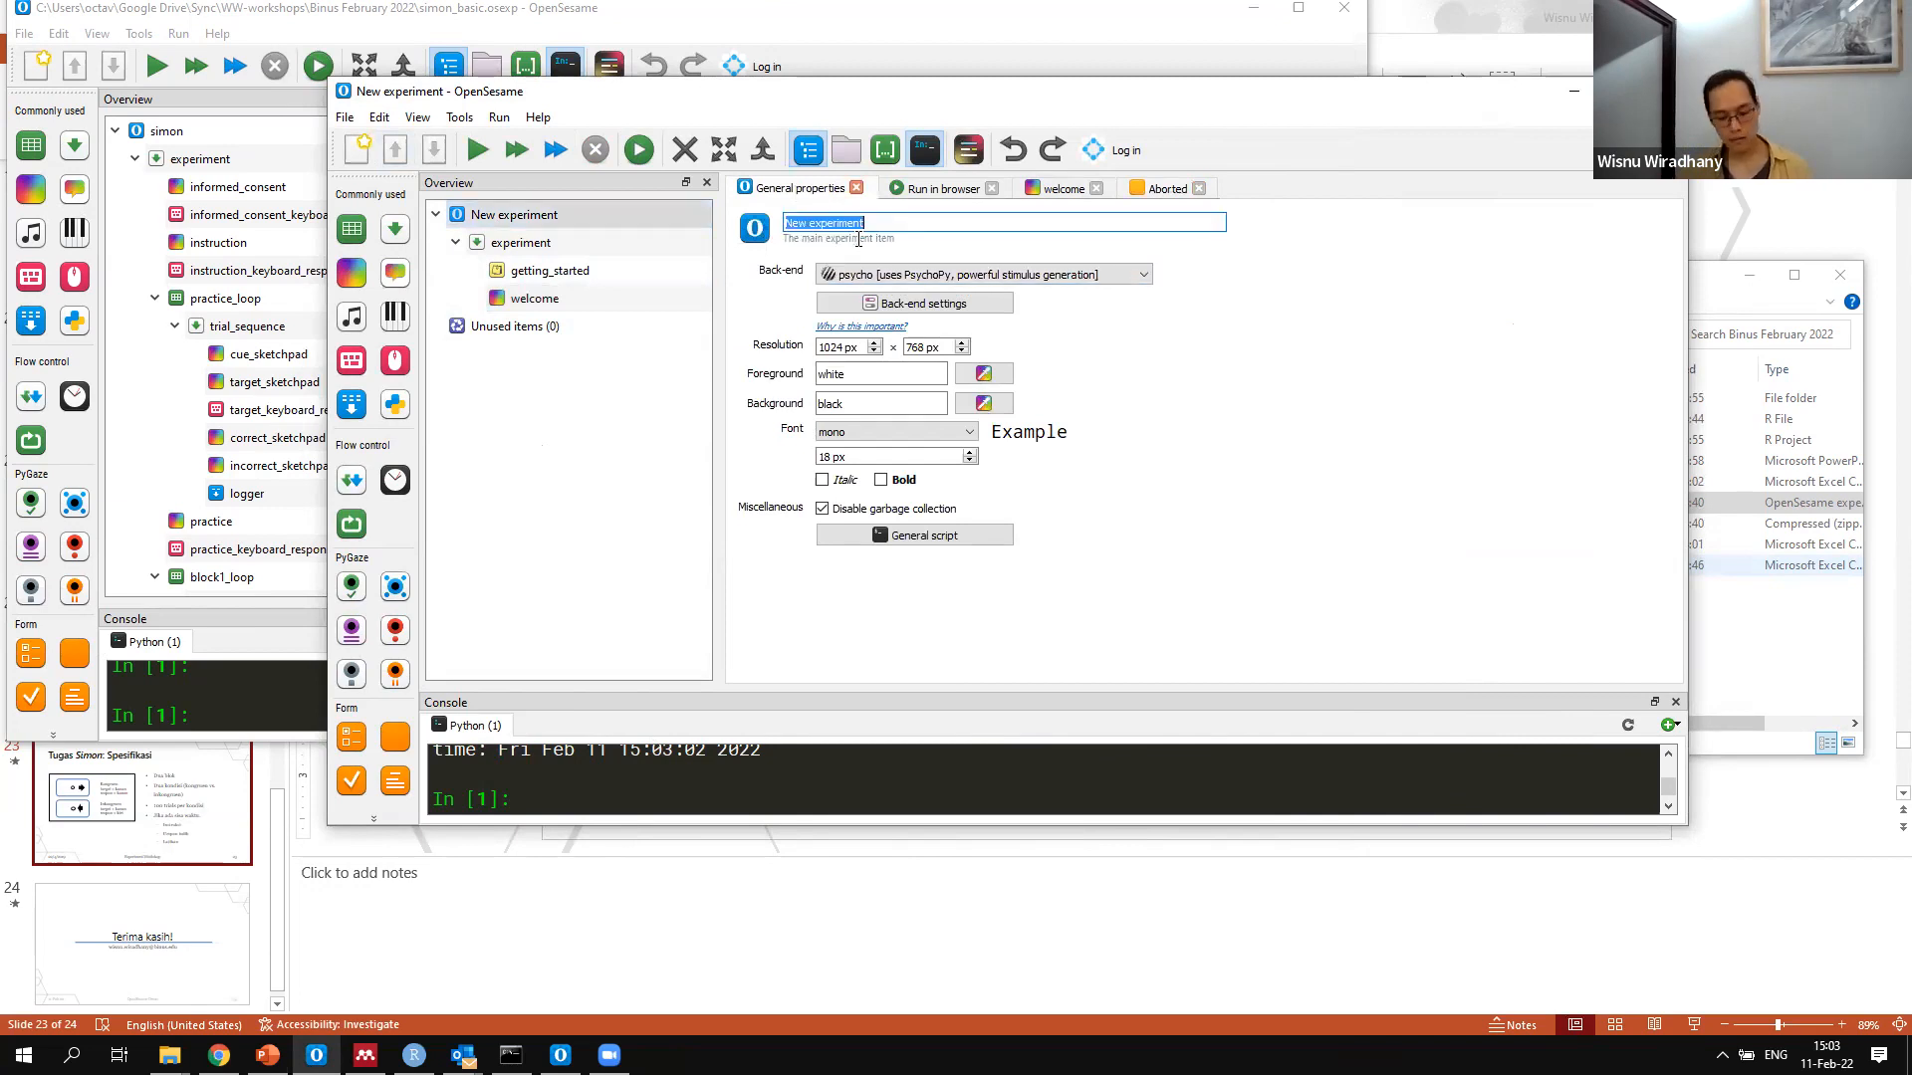
text(simon_basic)
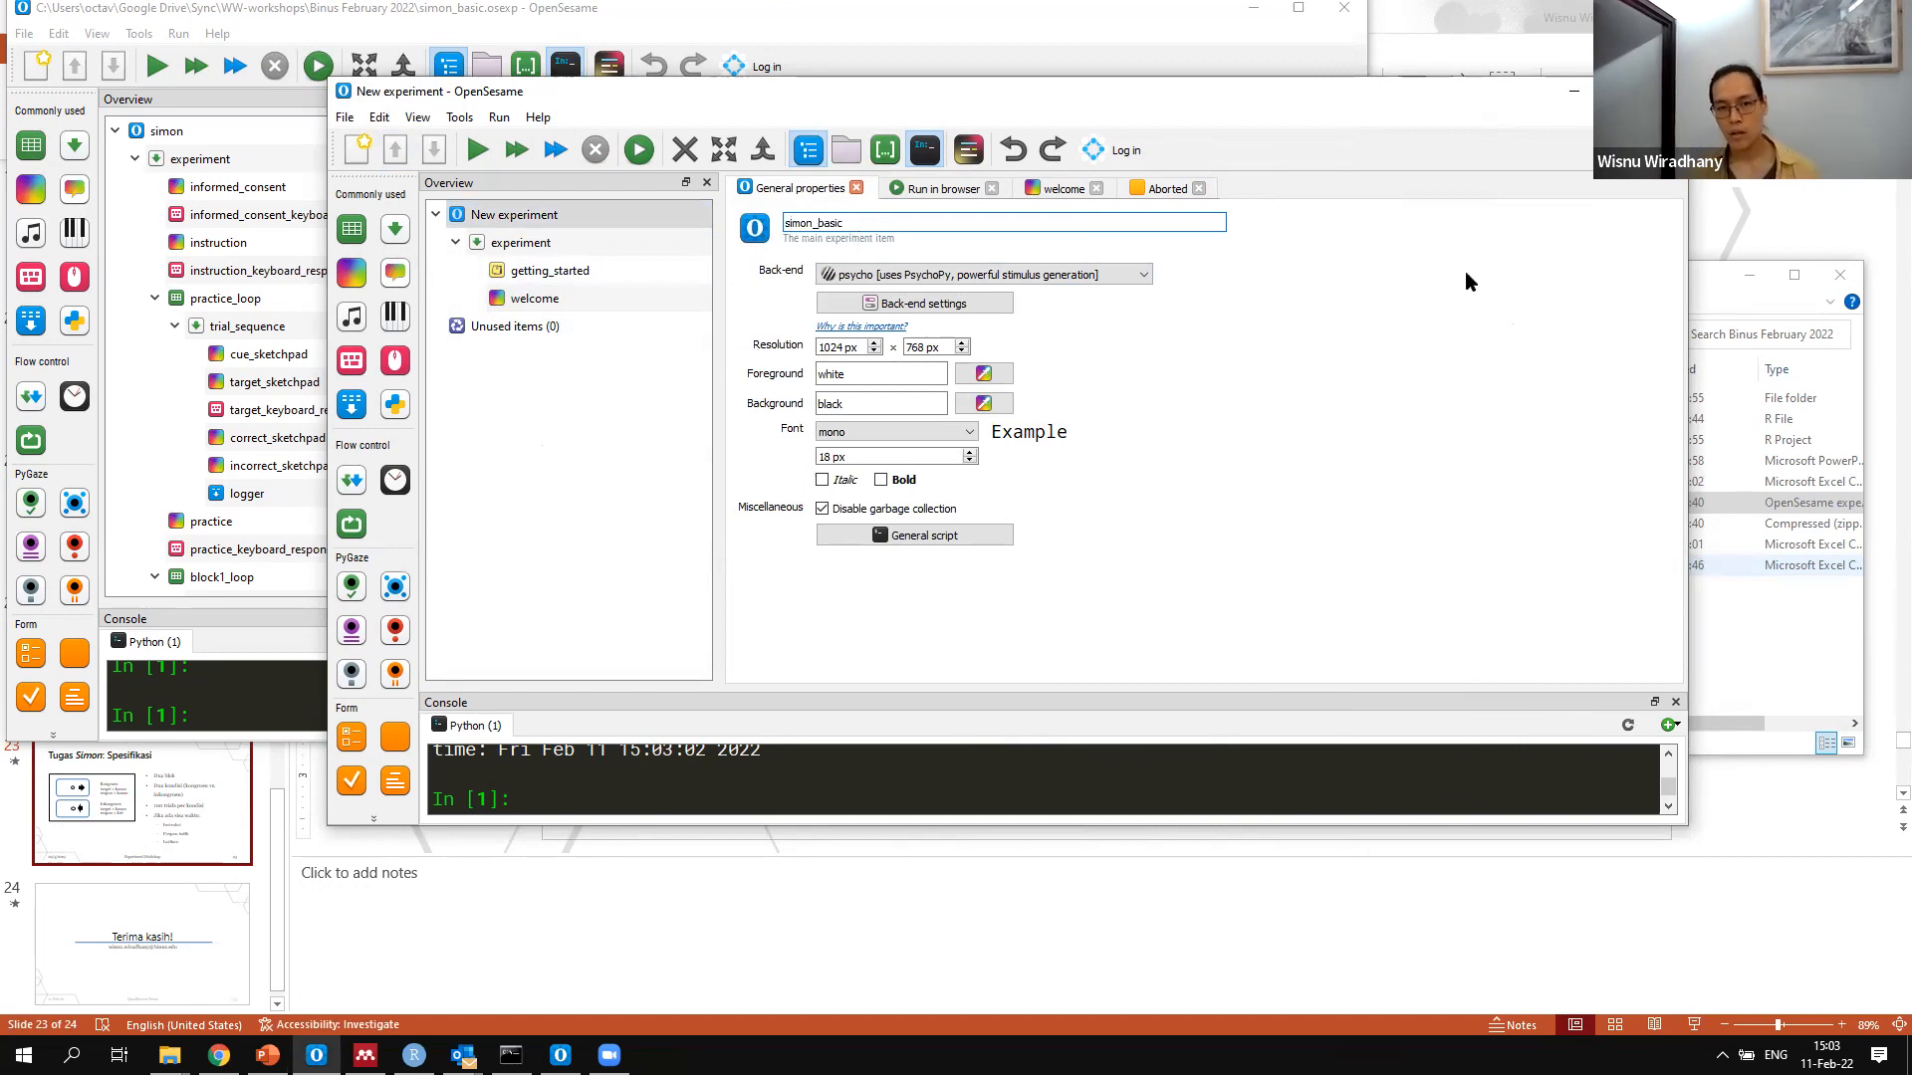
key(Return)
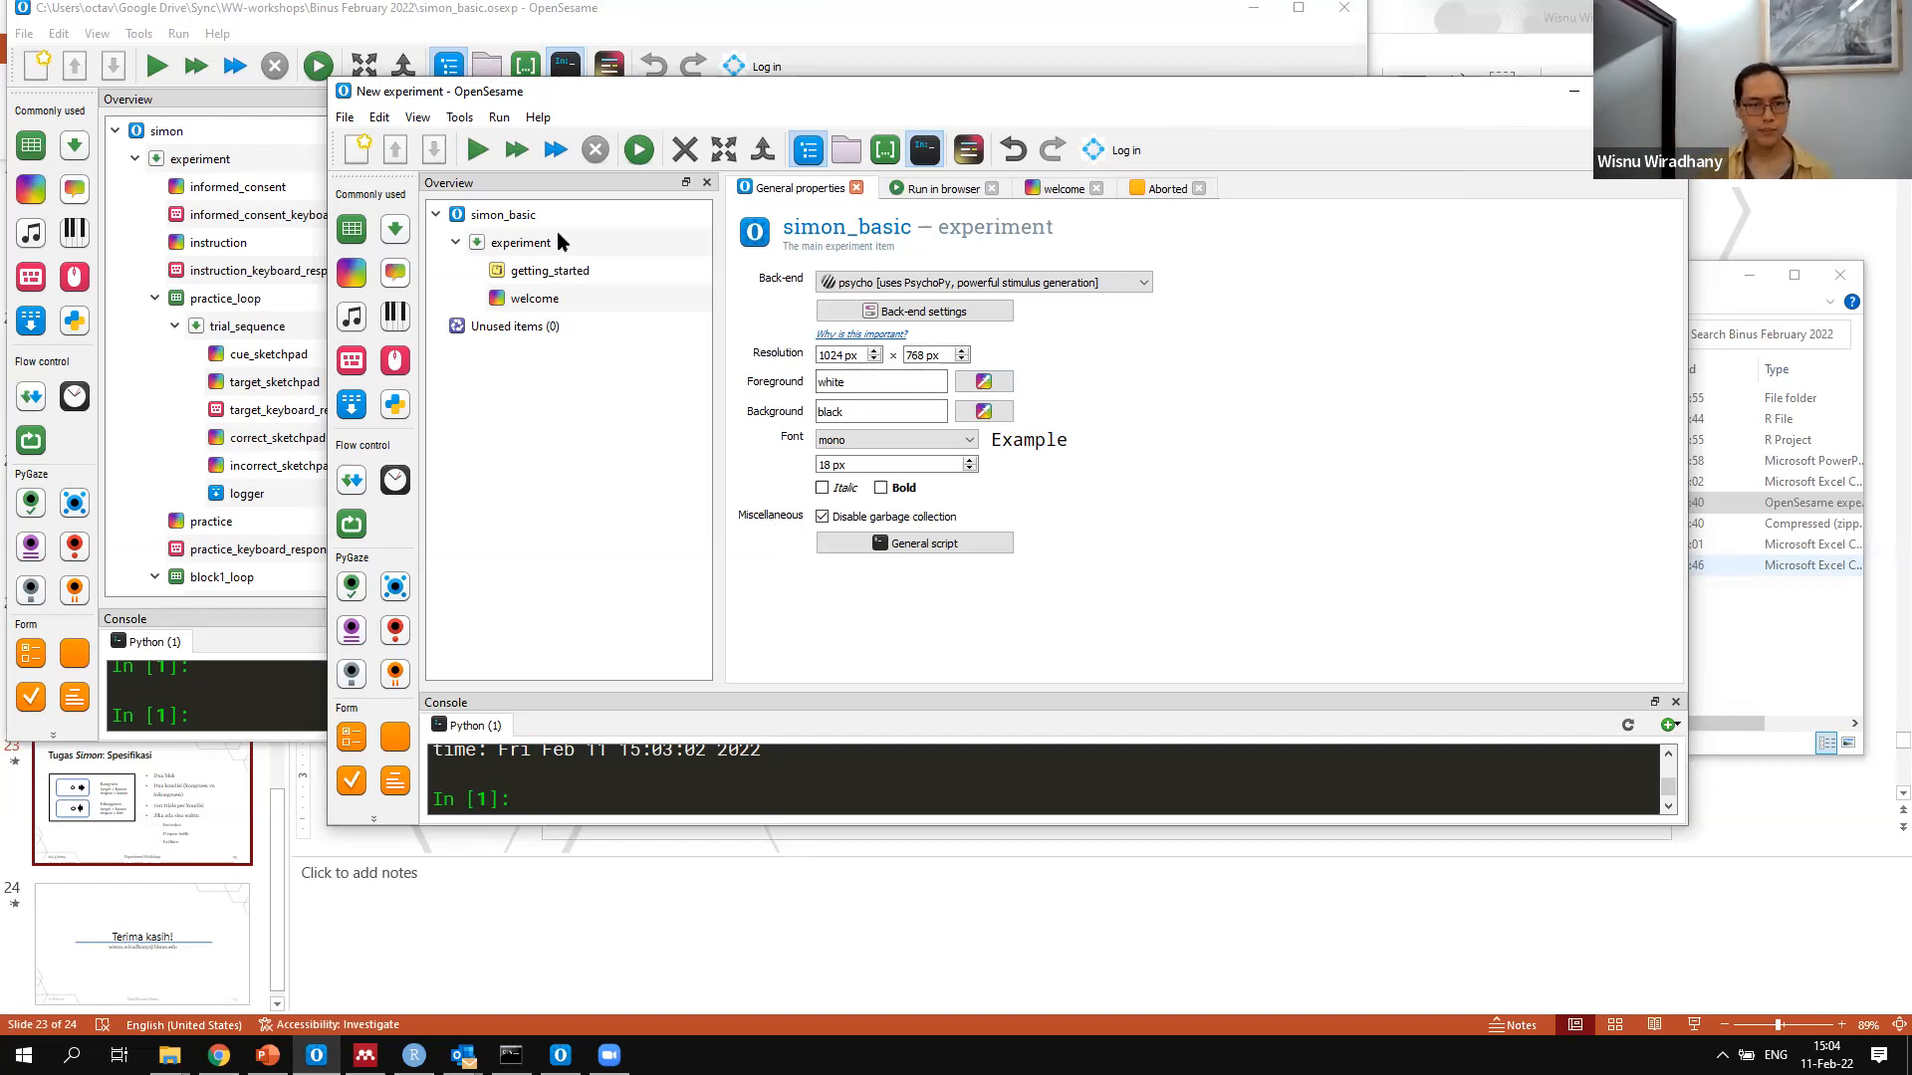
click(690, 248)
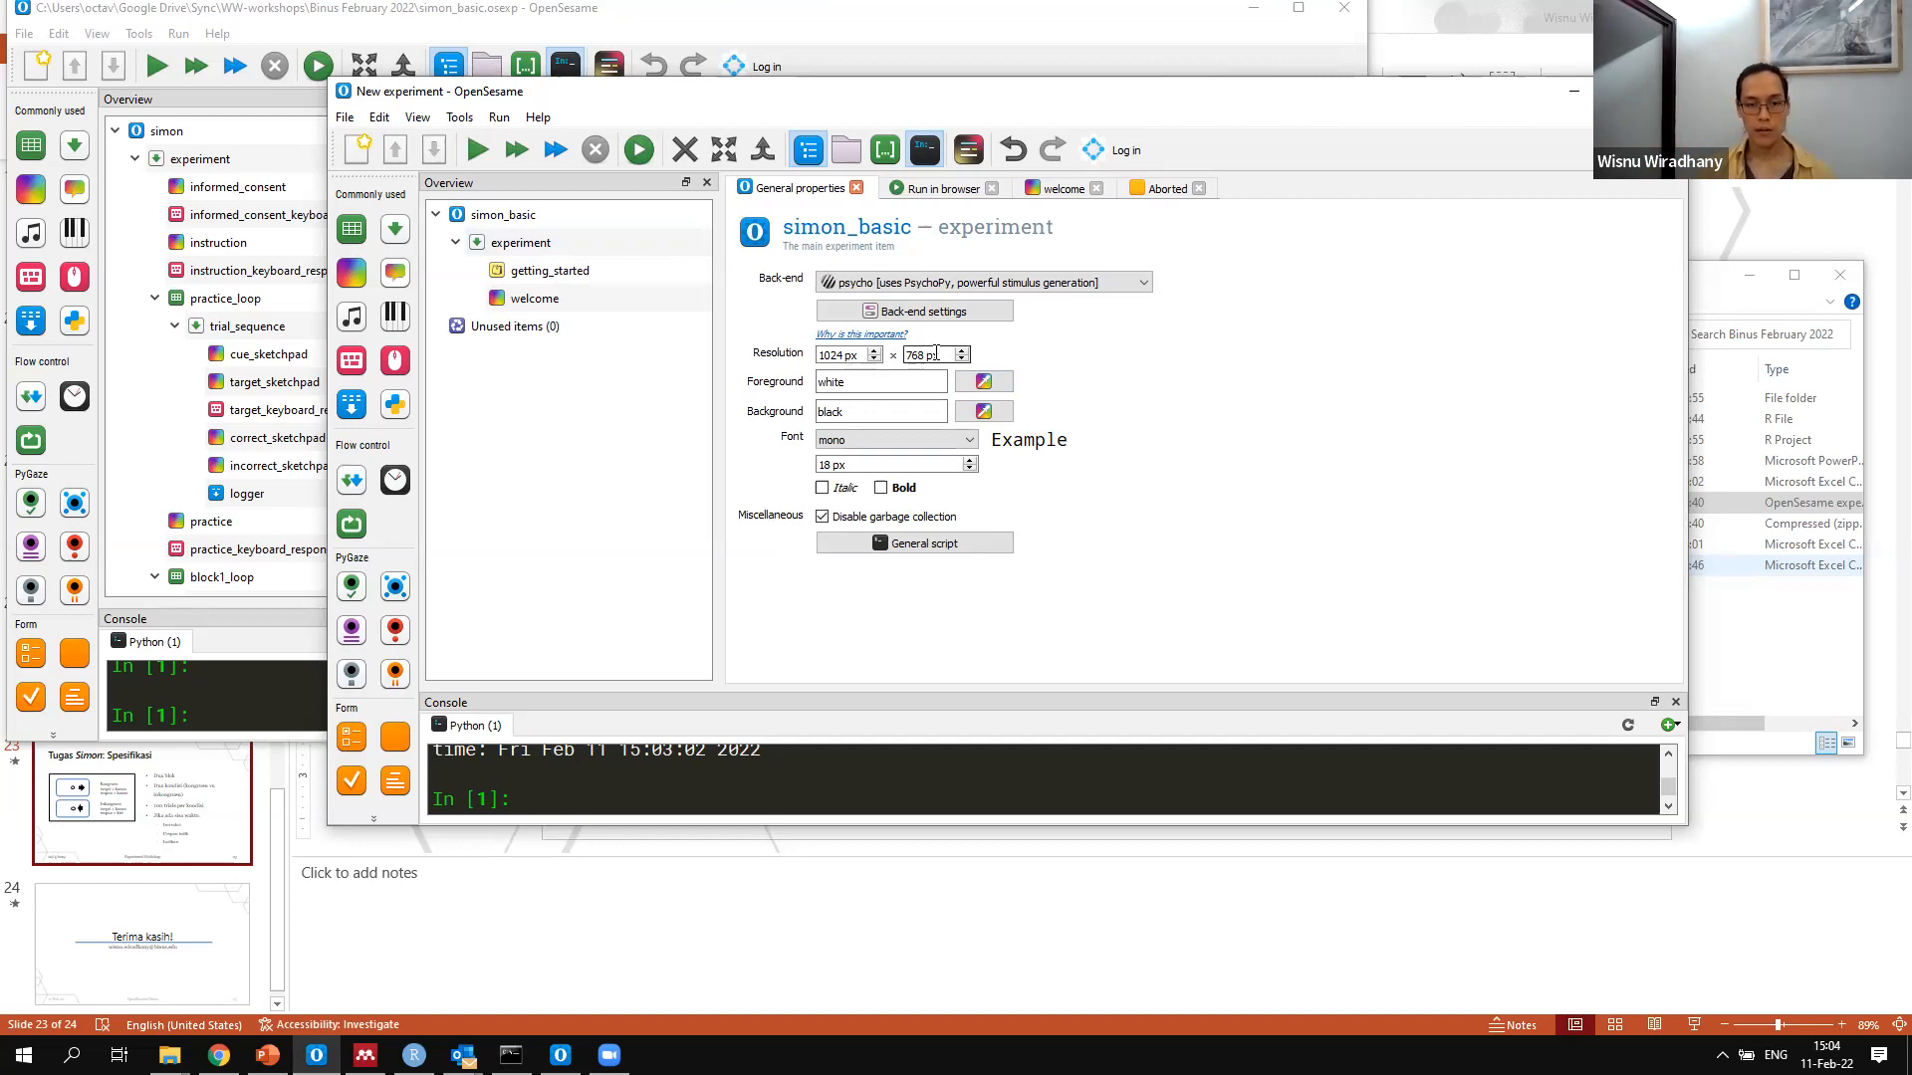
click(906, 441)
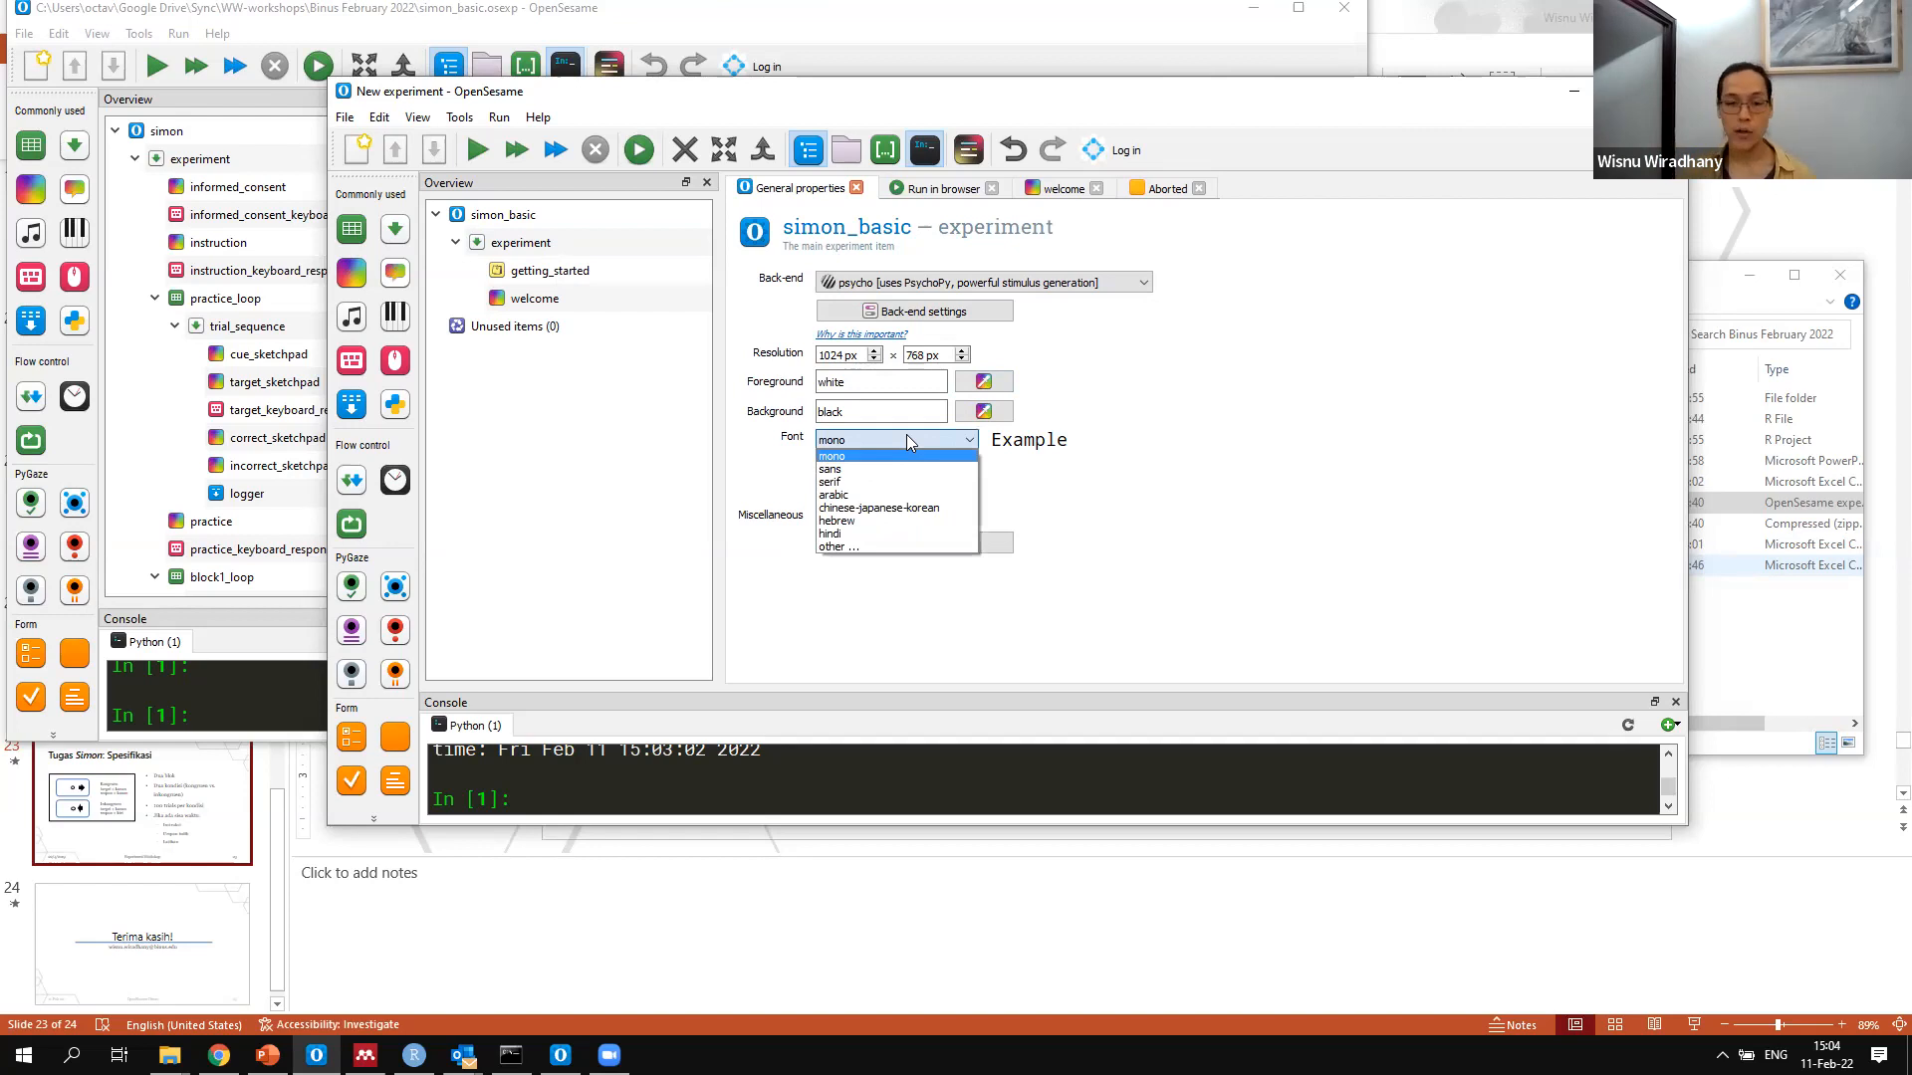
click(1083, 375)
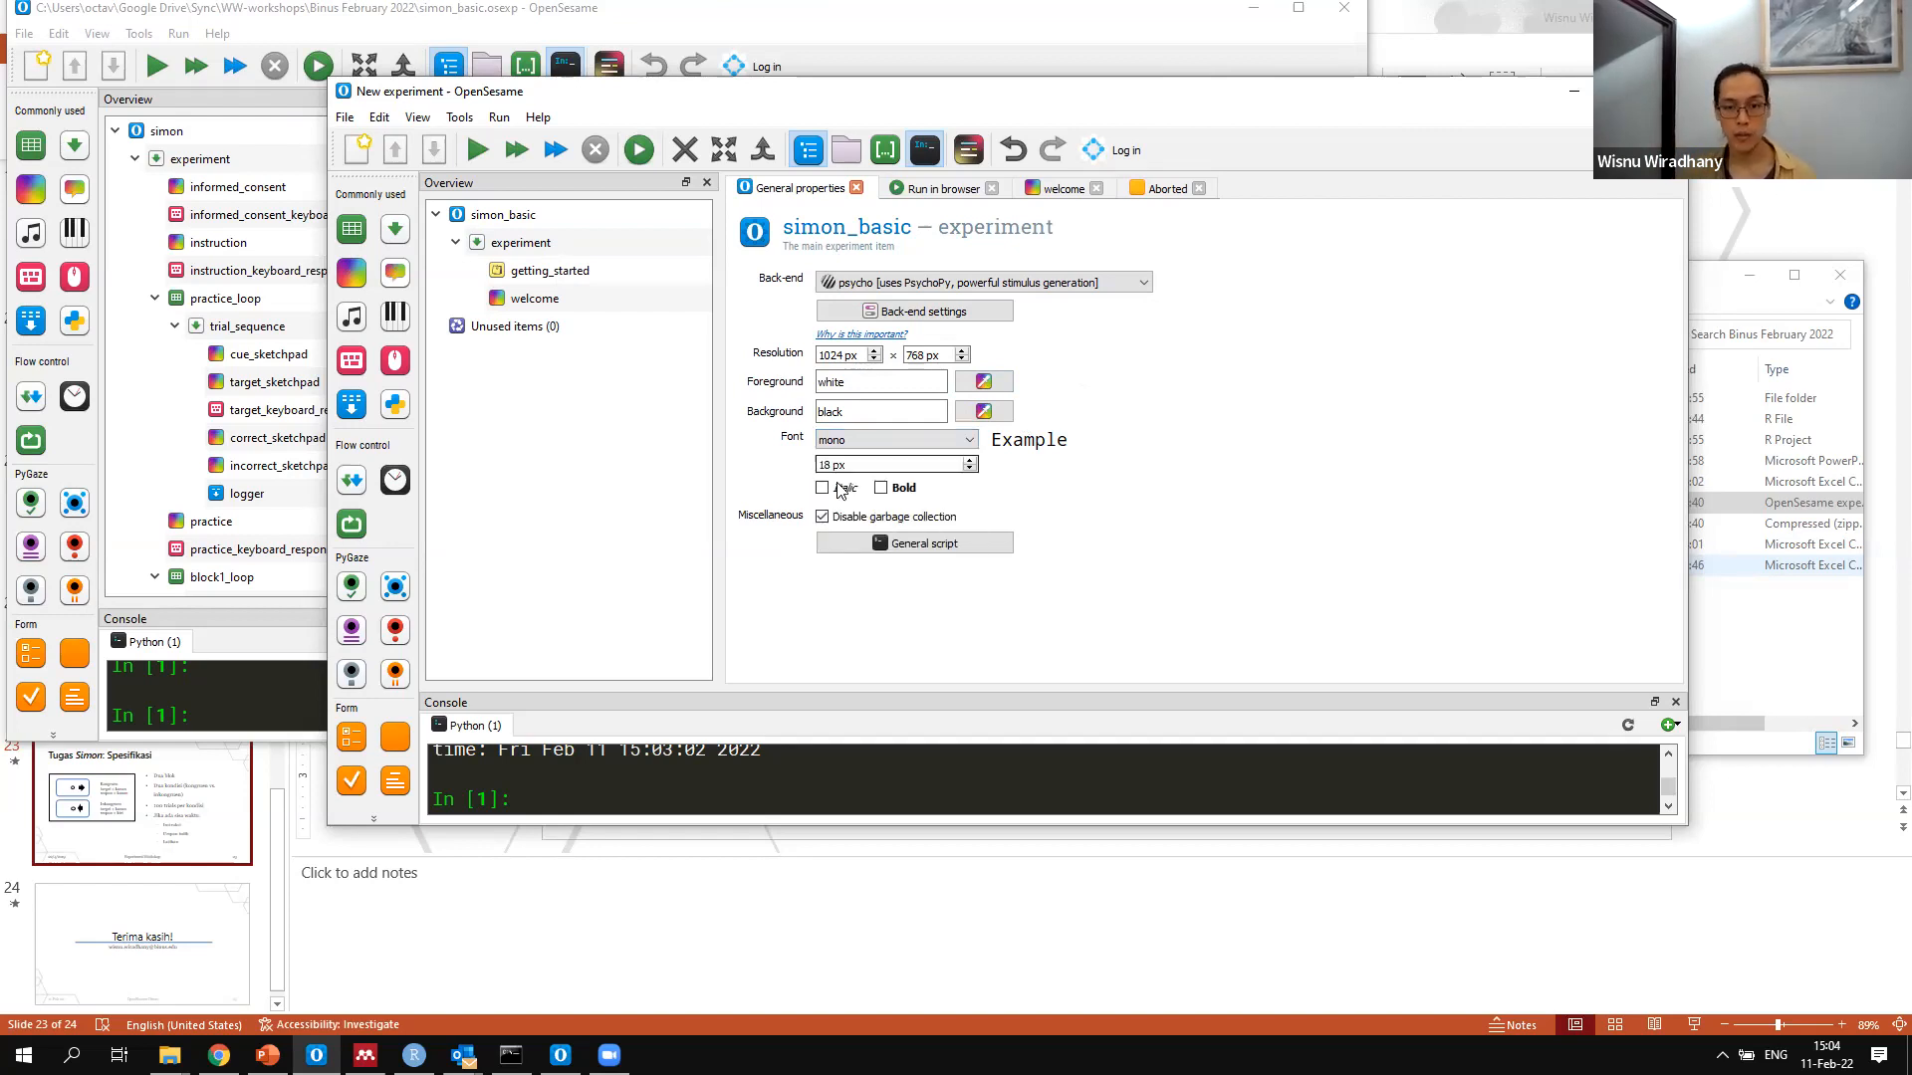
Add a new sequence as the first item of the experiment sequence and rename it trial_sequence
click(499, 246)
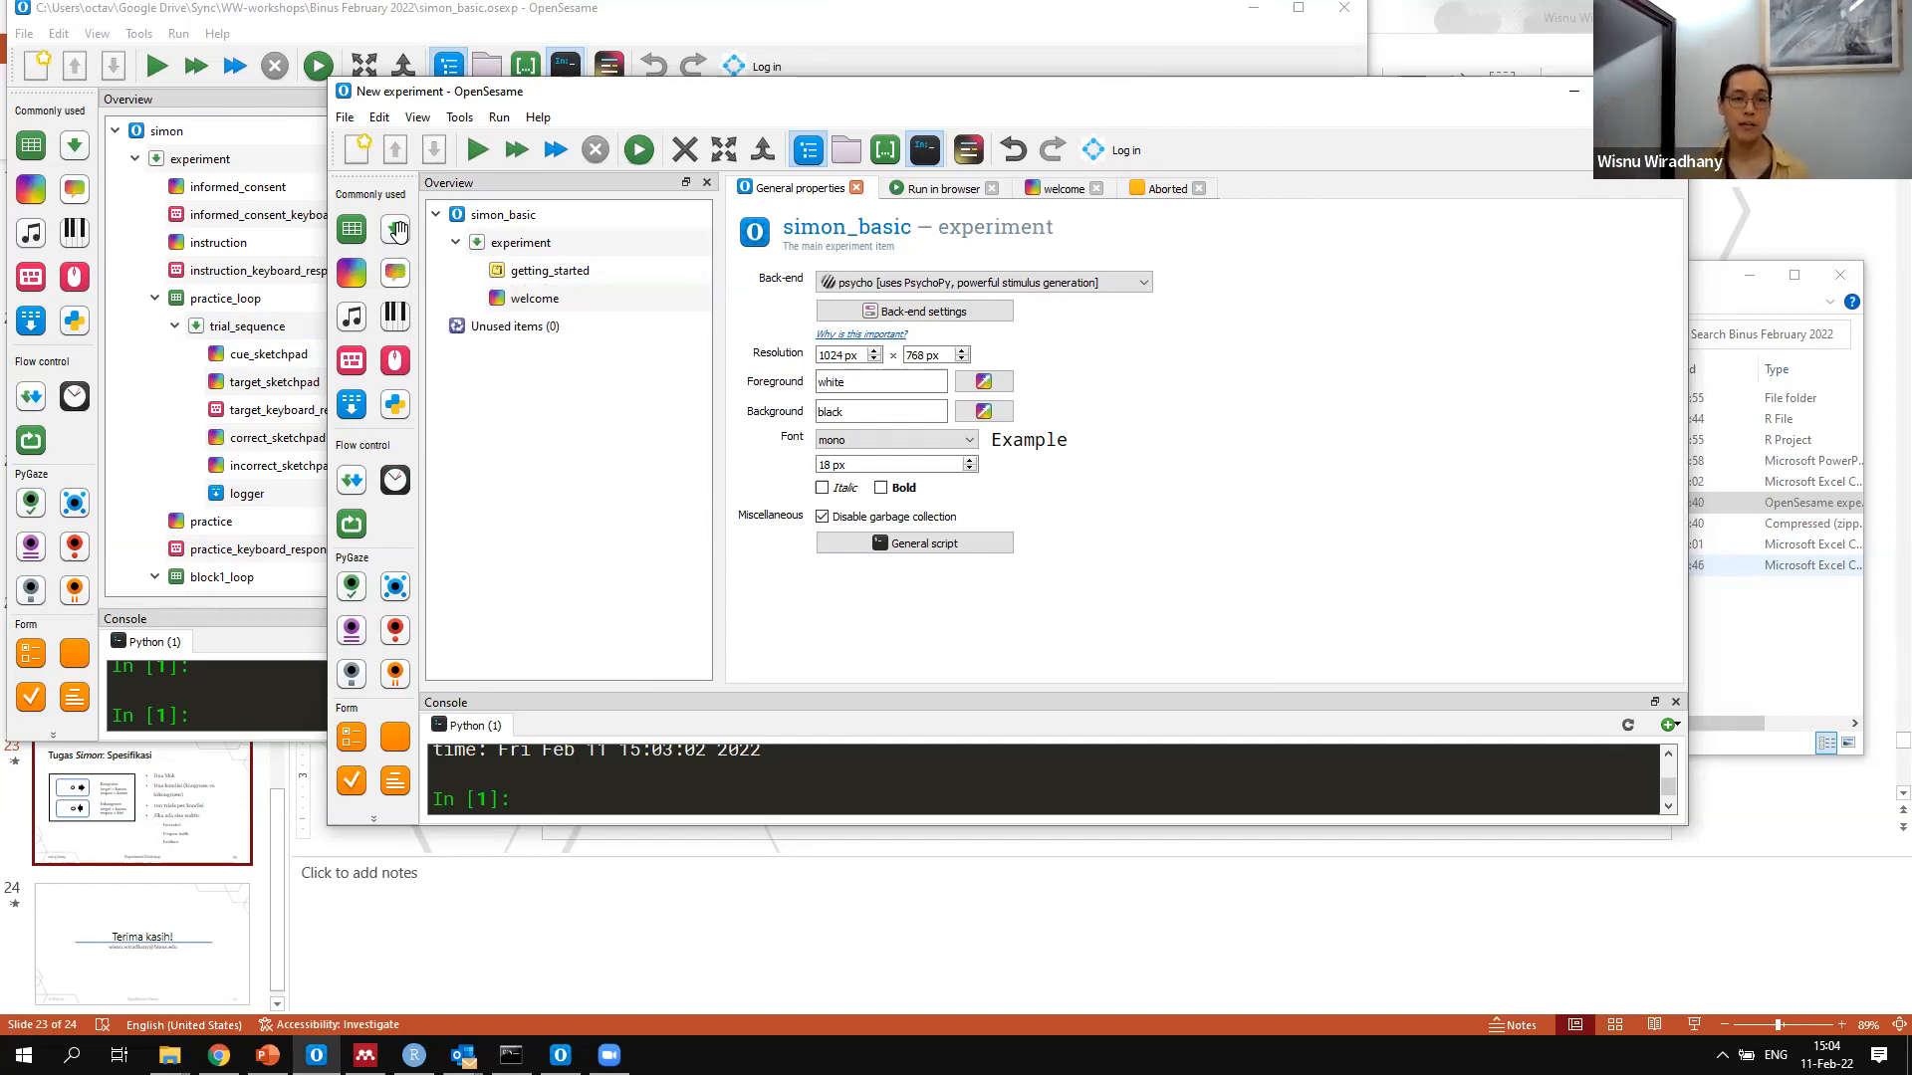
click(547, 252)
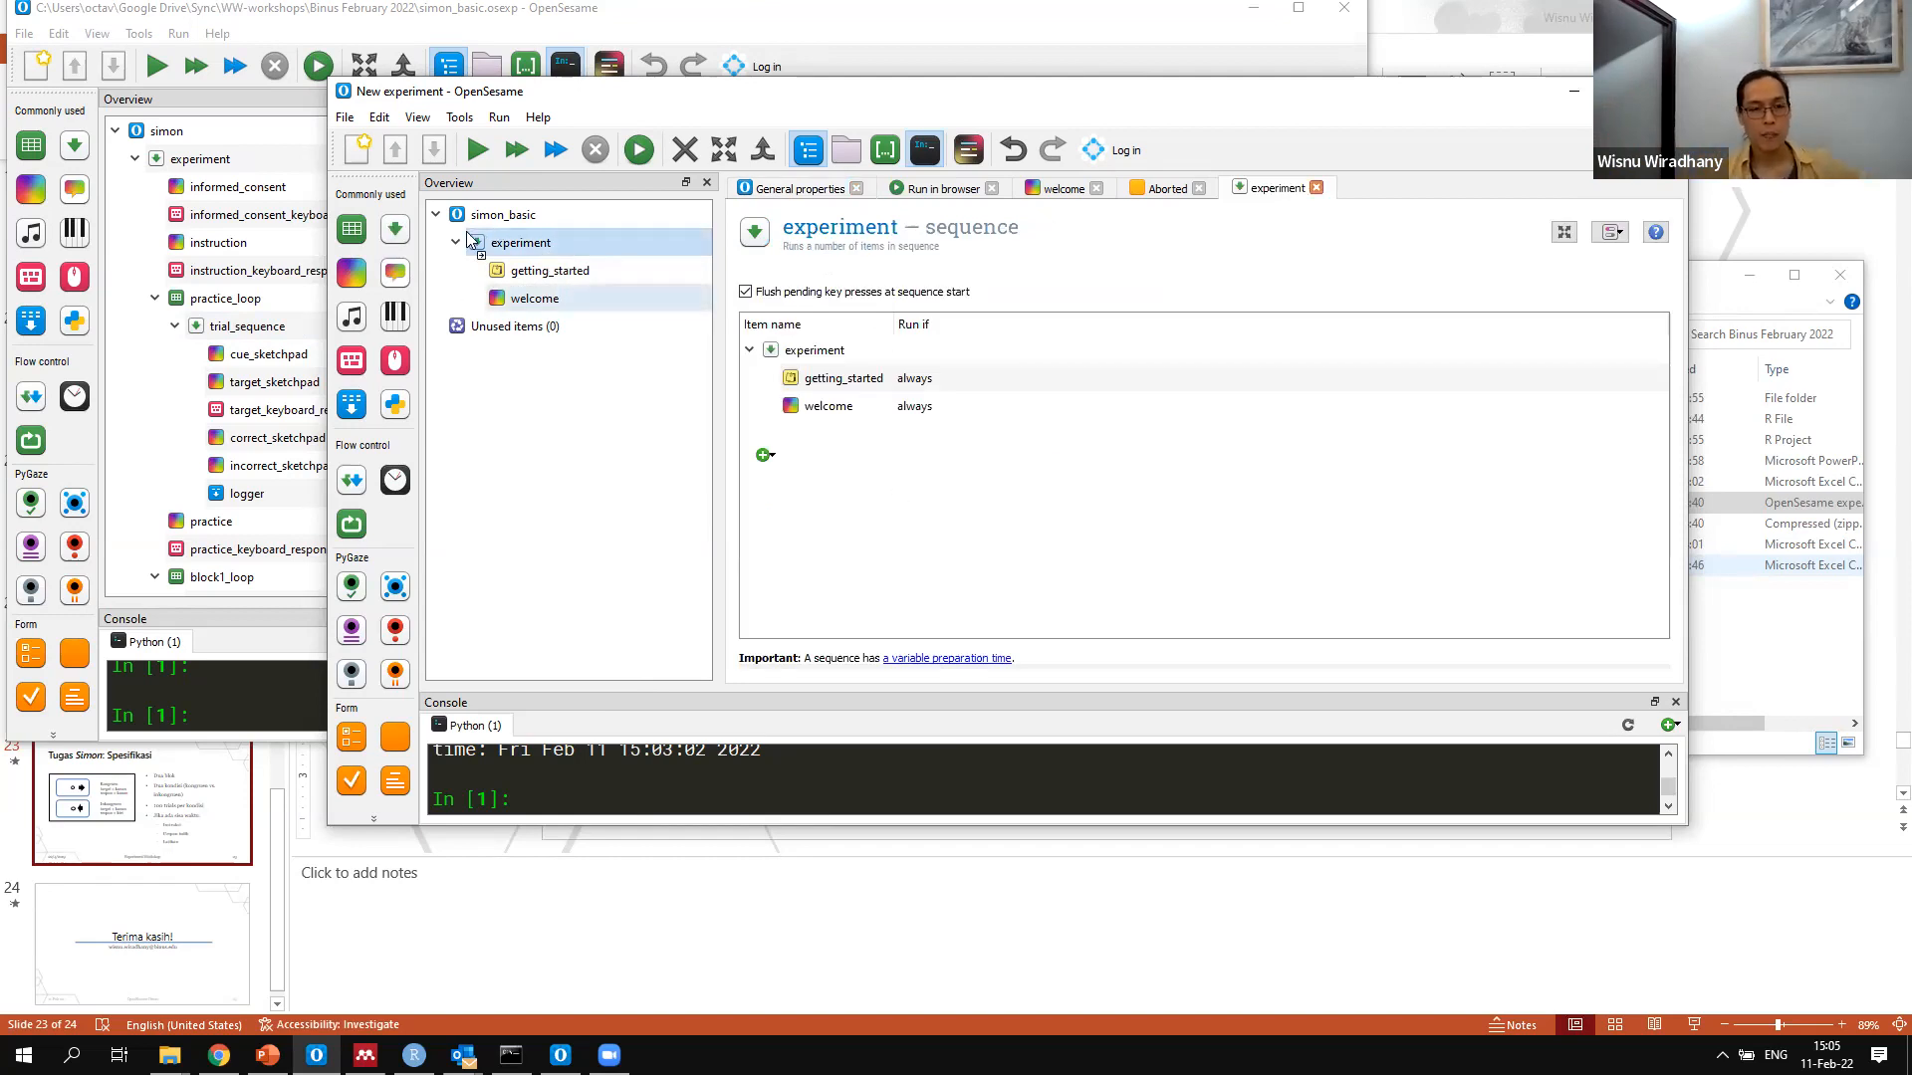
click(506, 242)
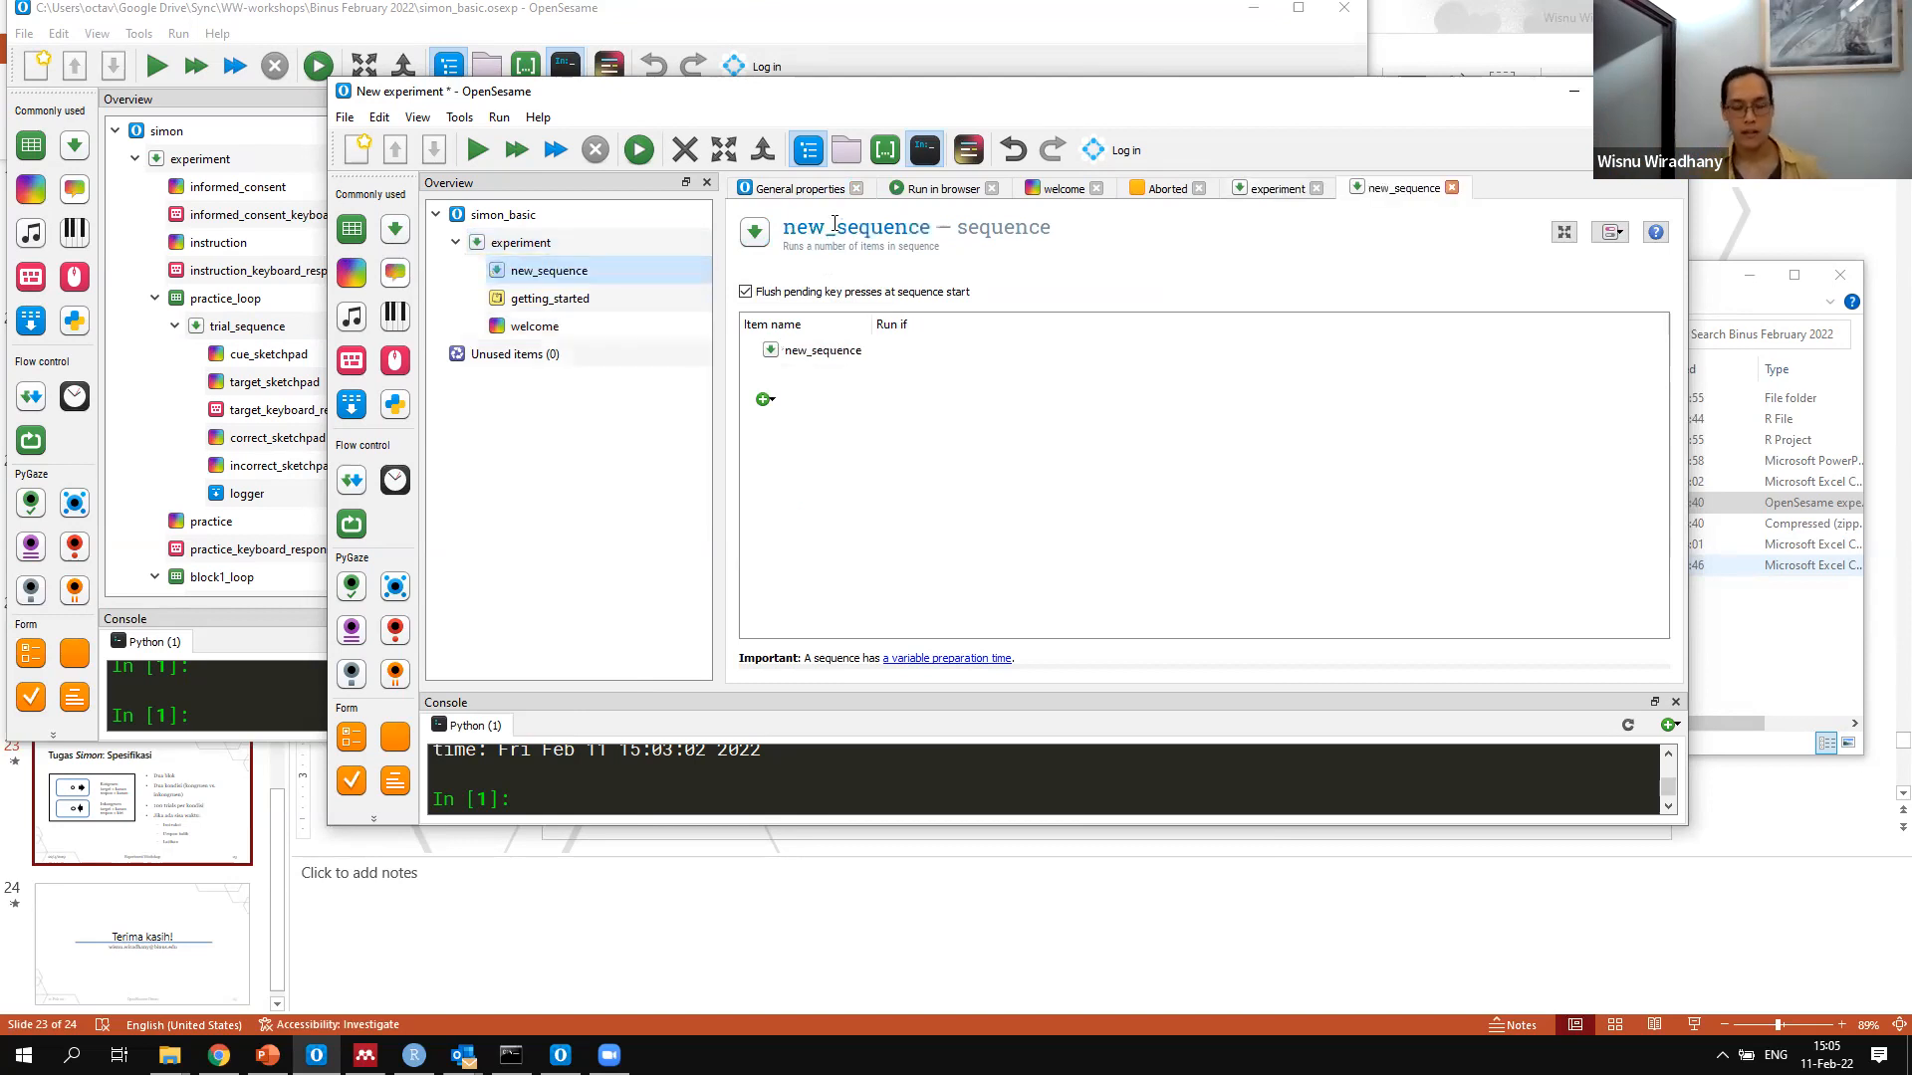
click(834, 223)
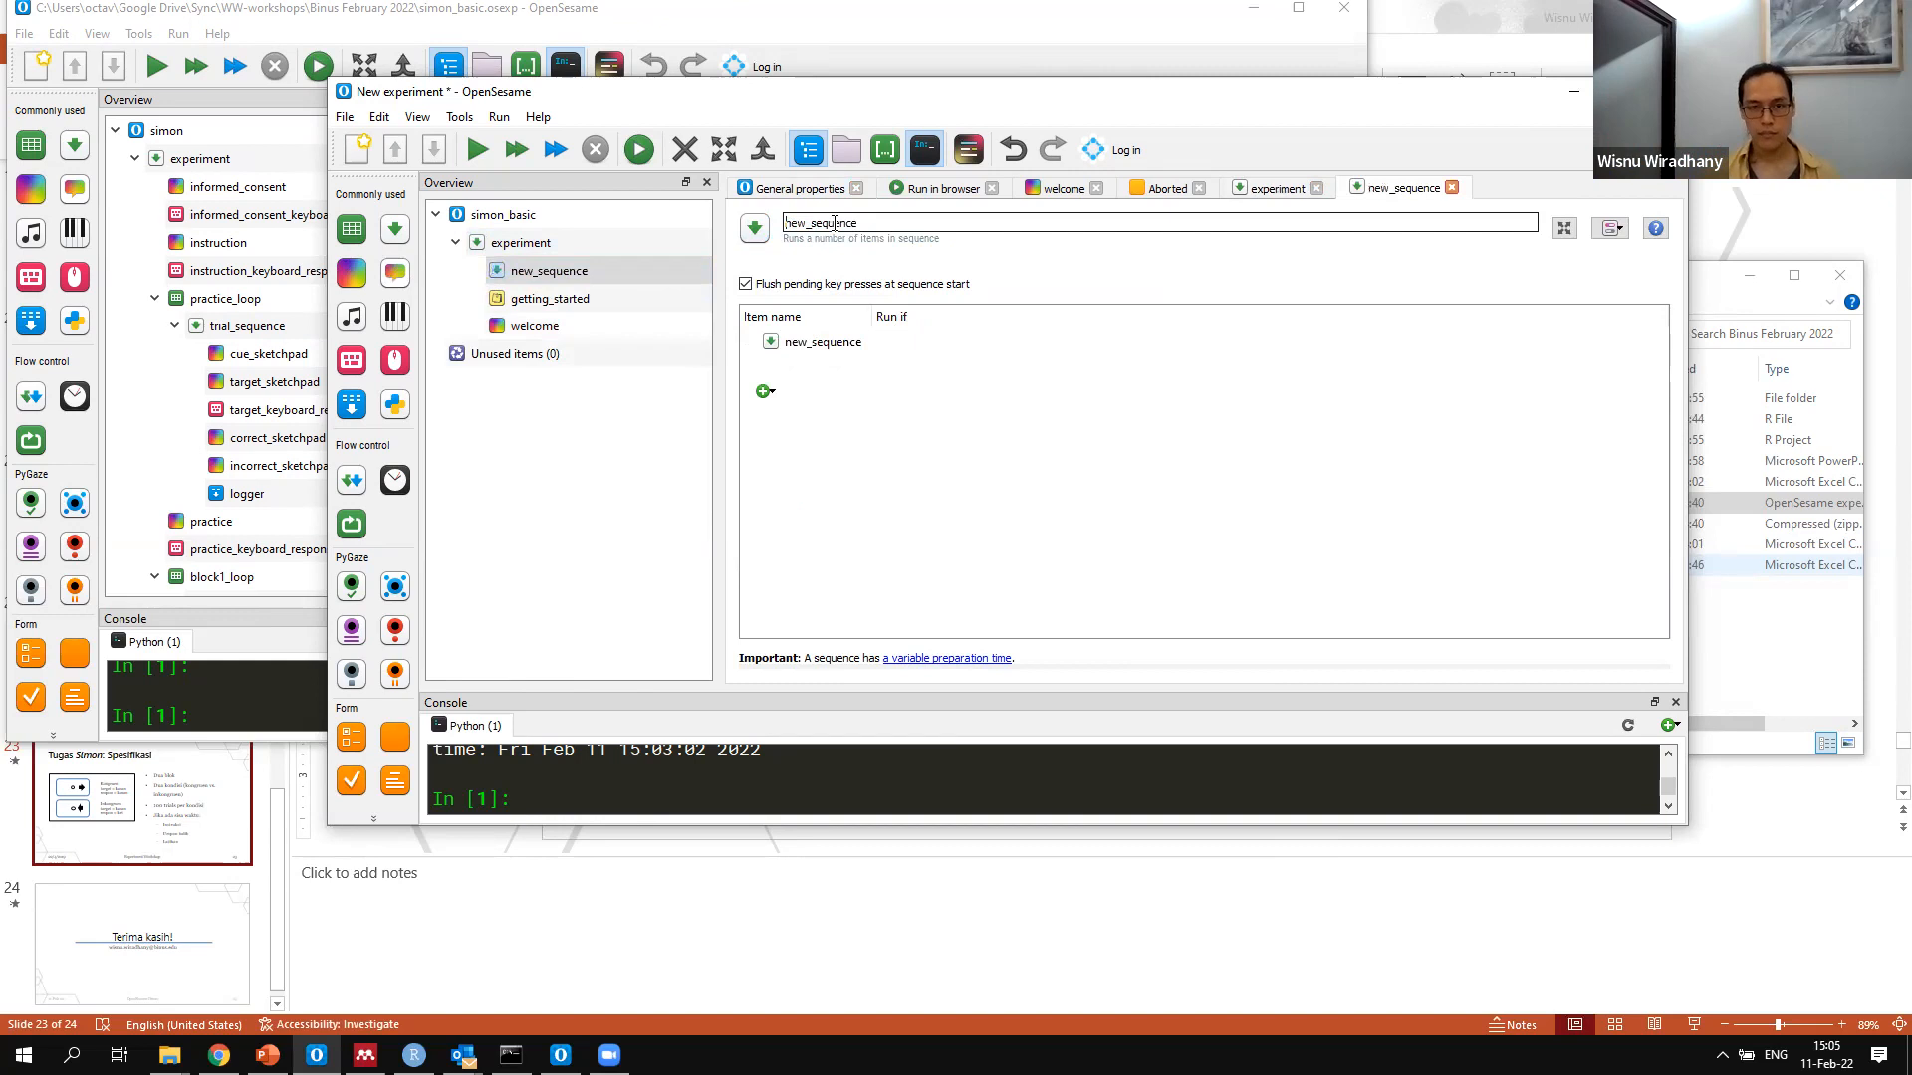
key(BackSpace)
key(BackSpace)
key(BackSpace)
text(triak)
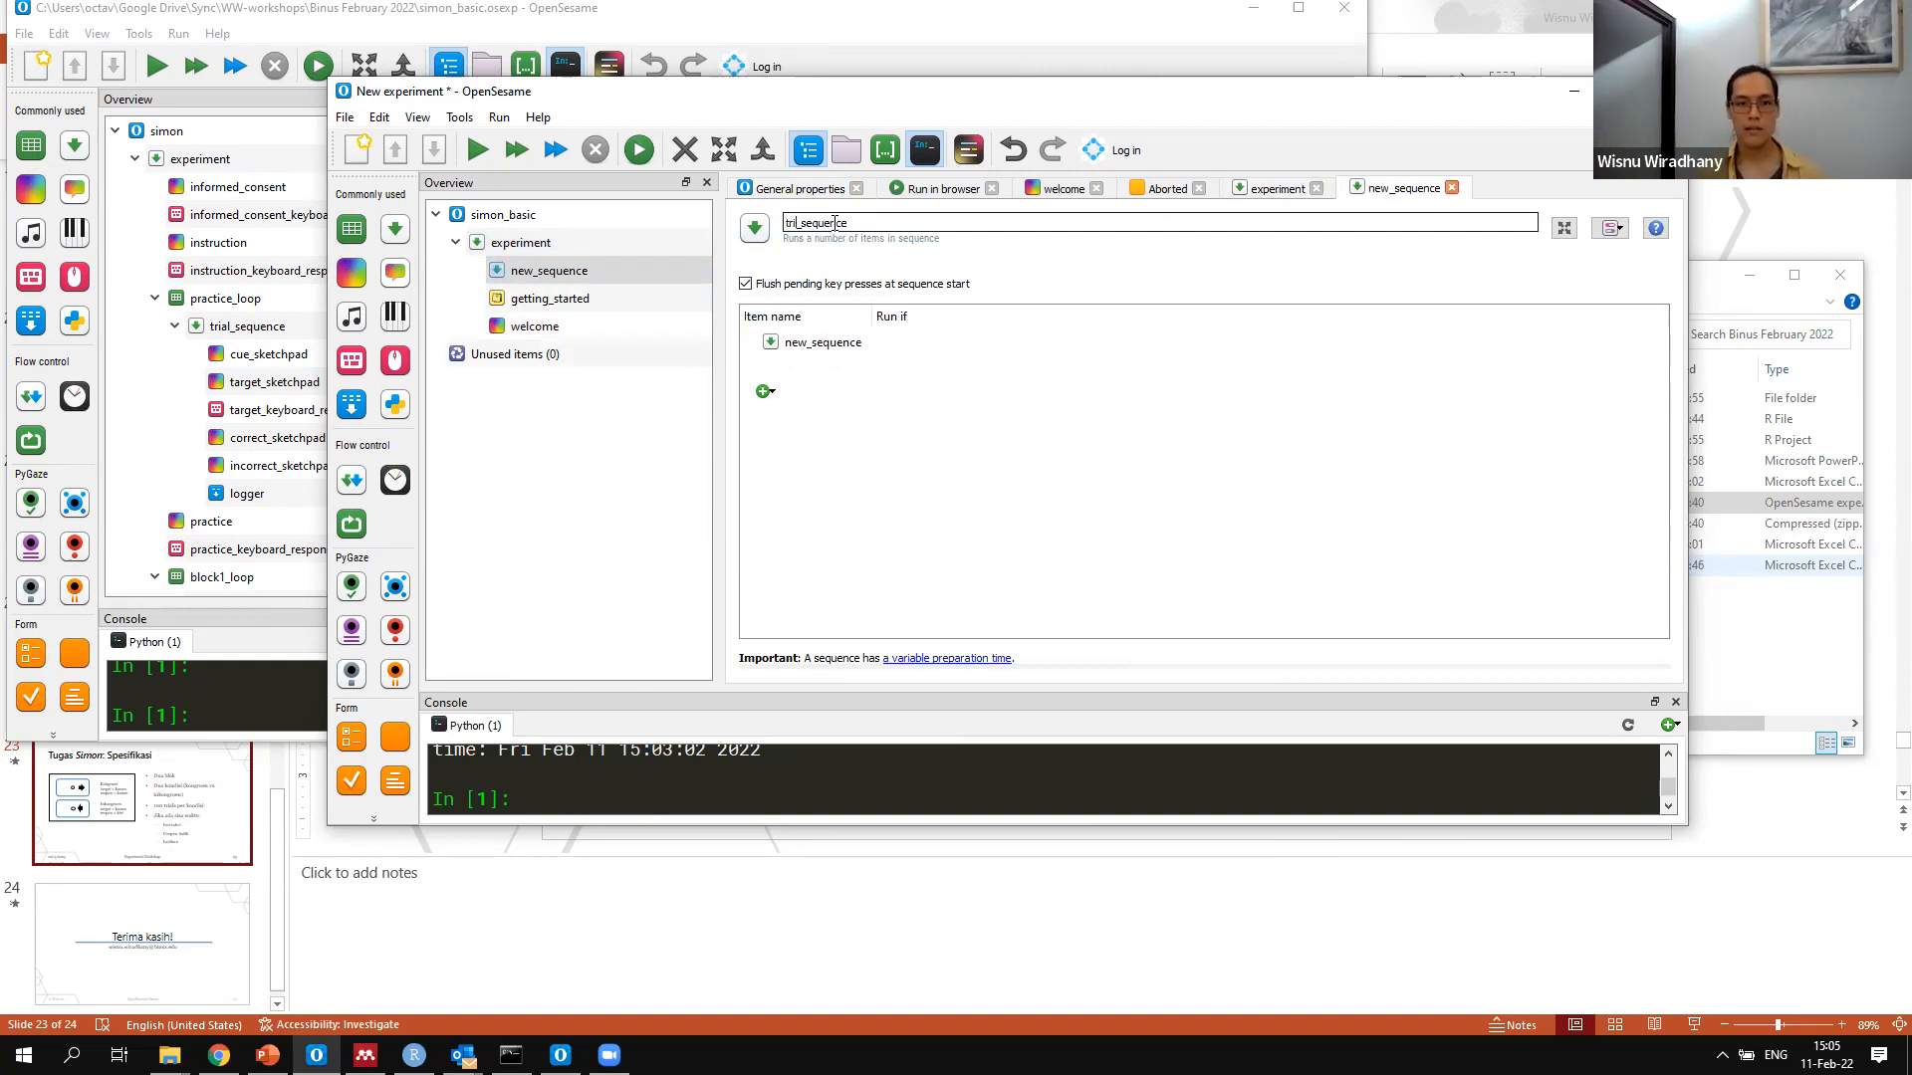
key(BackSpace)
text(l)
key(Return)
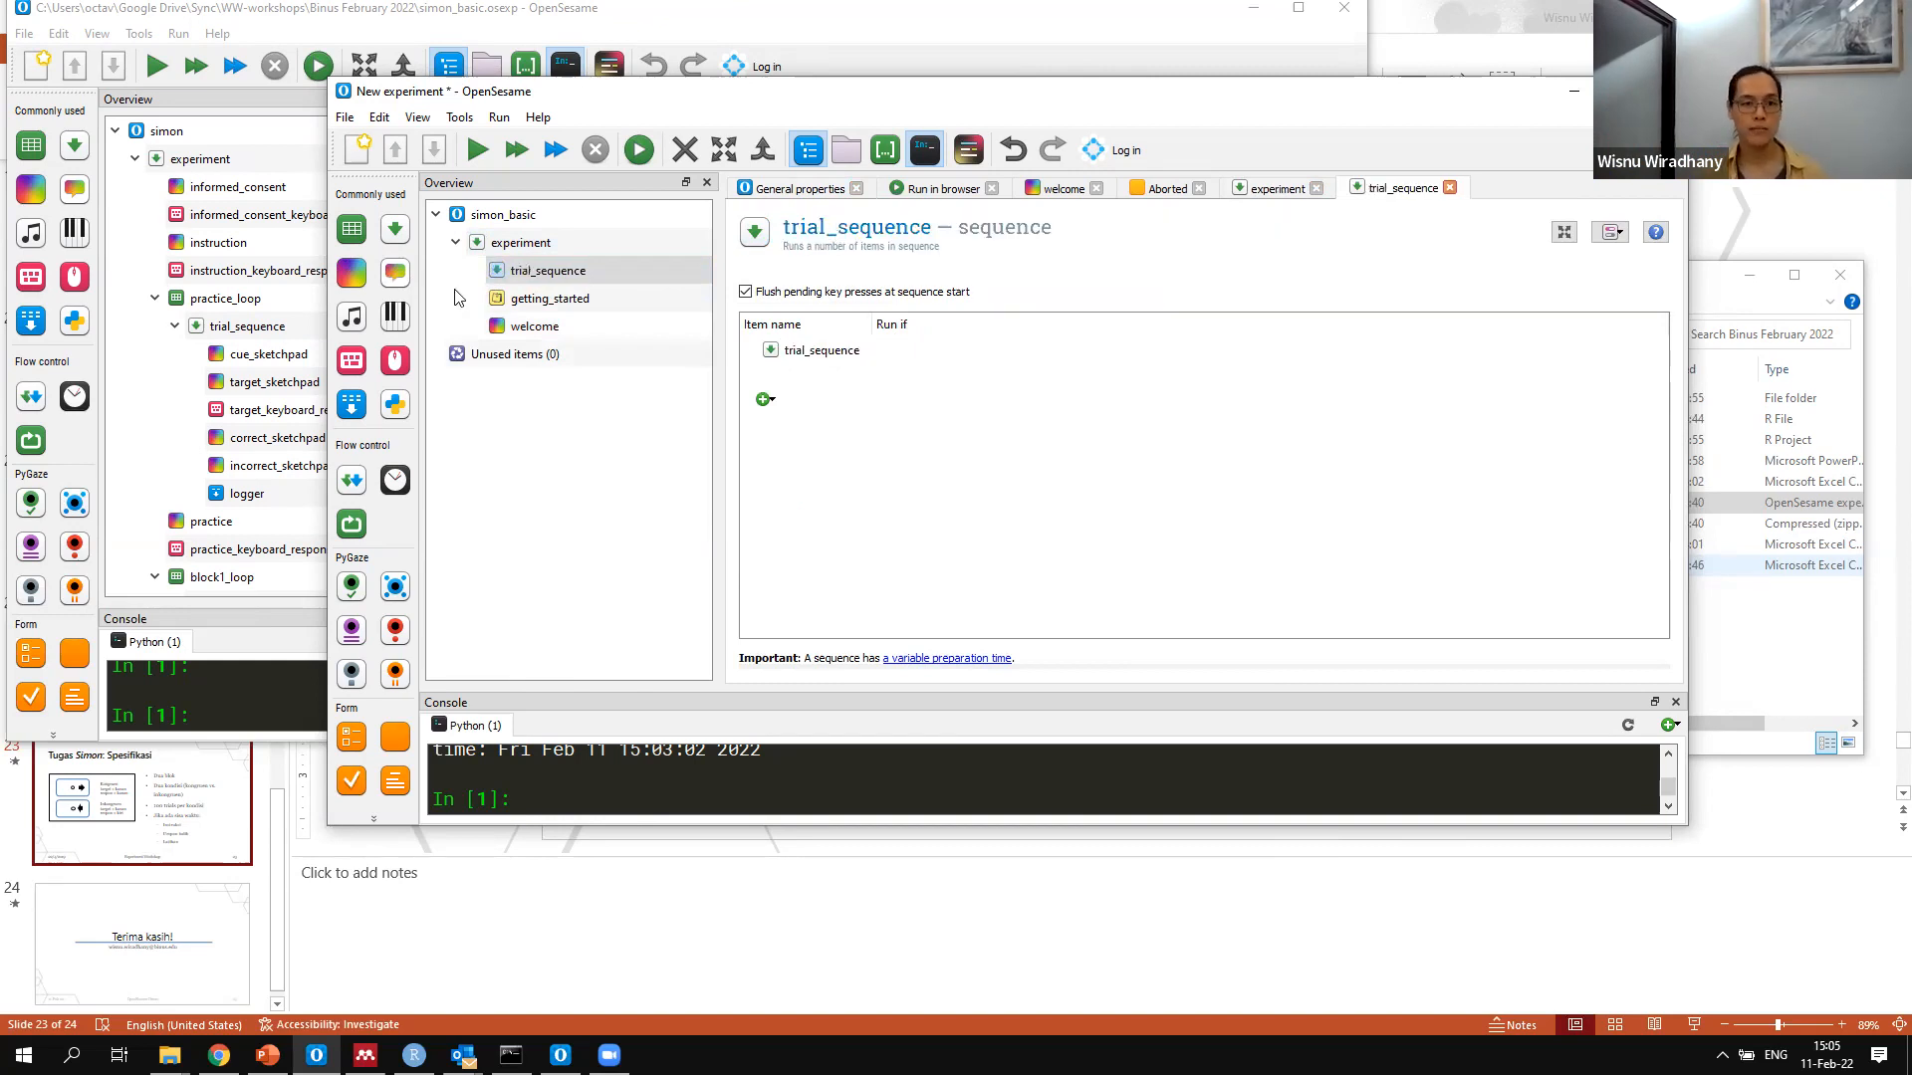
Move the getting_started notepad and the welcome sketchpad out of the experiment into the unused items
click(549, 308)
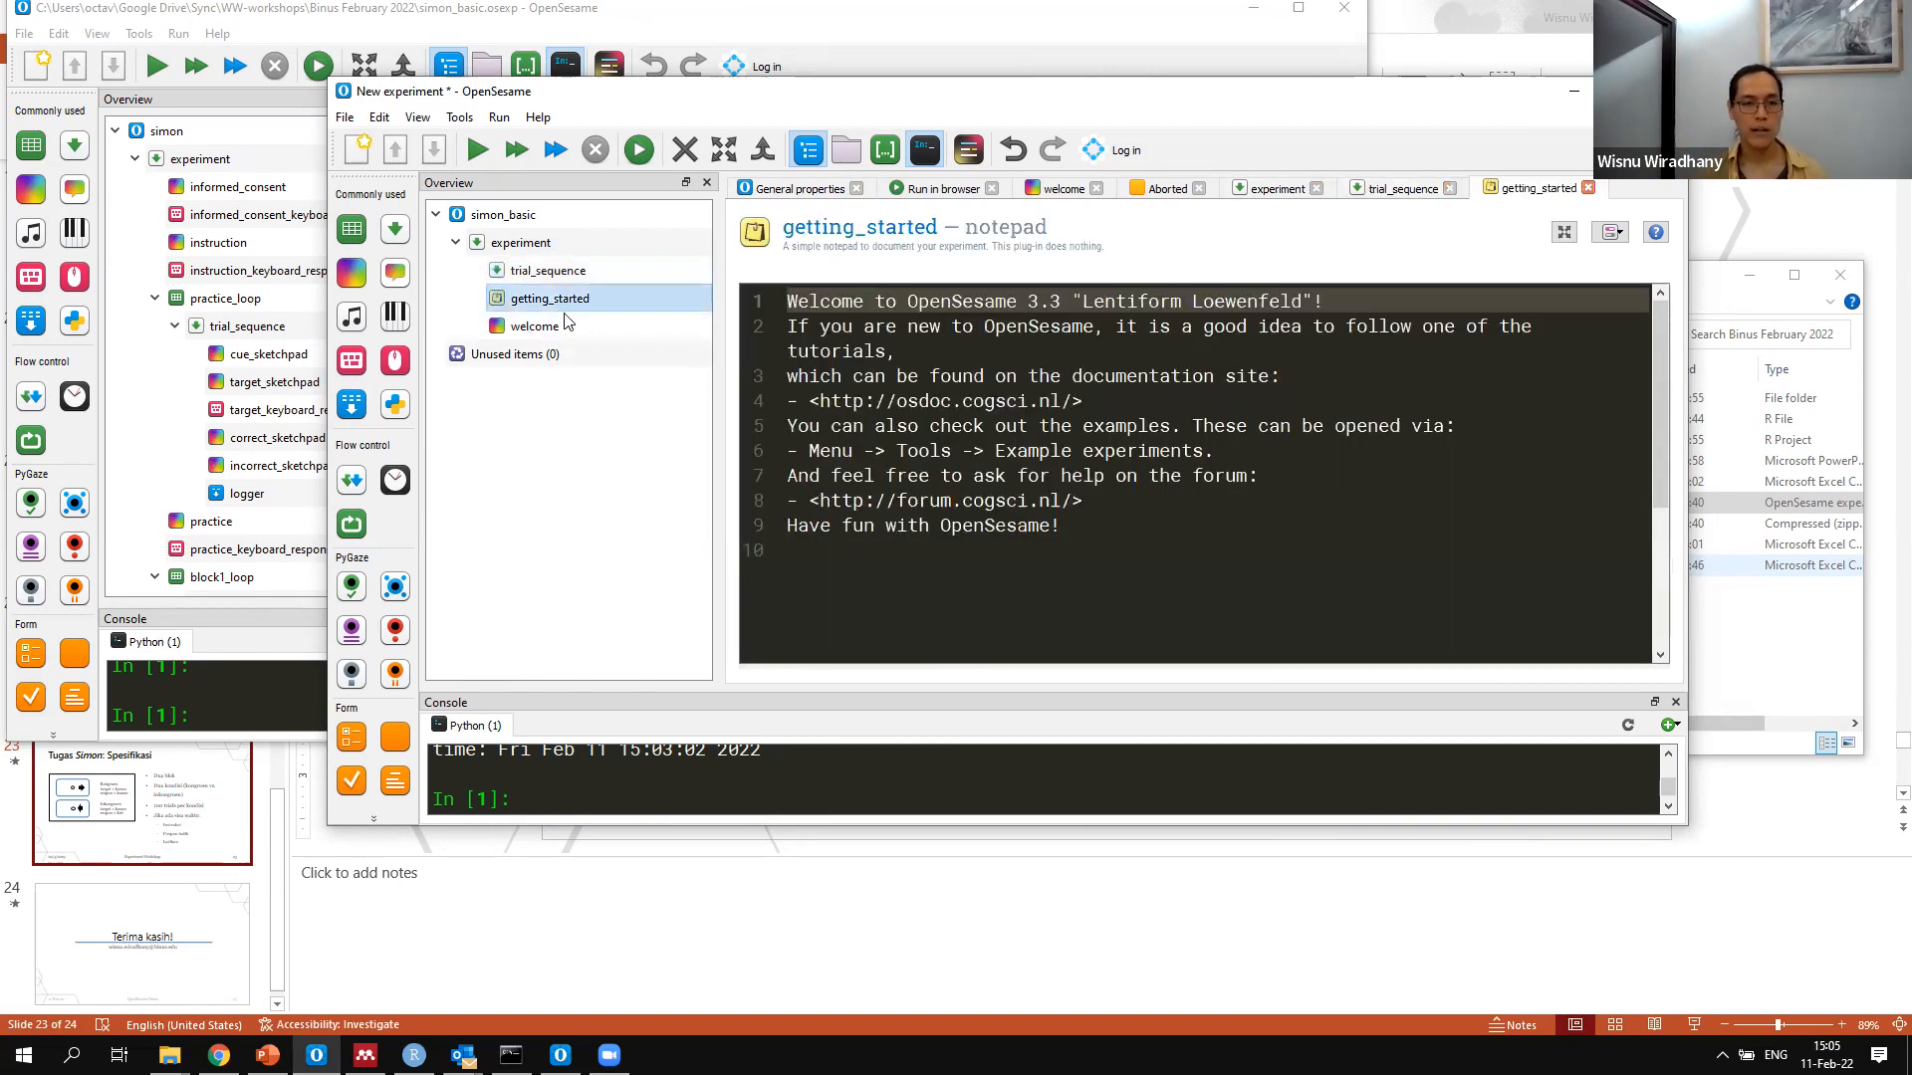
click(537, 326)
mouse_move(548, 307)
mouse_down()
mouse_move(511, 349)
mouse_move(488, 327)
mouse_up()
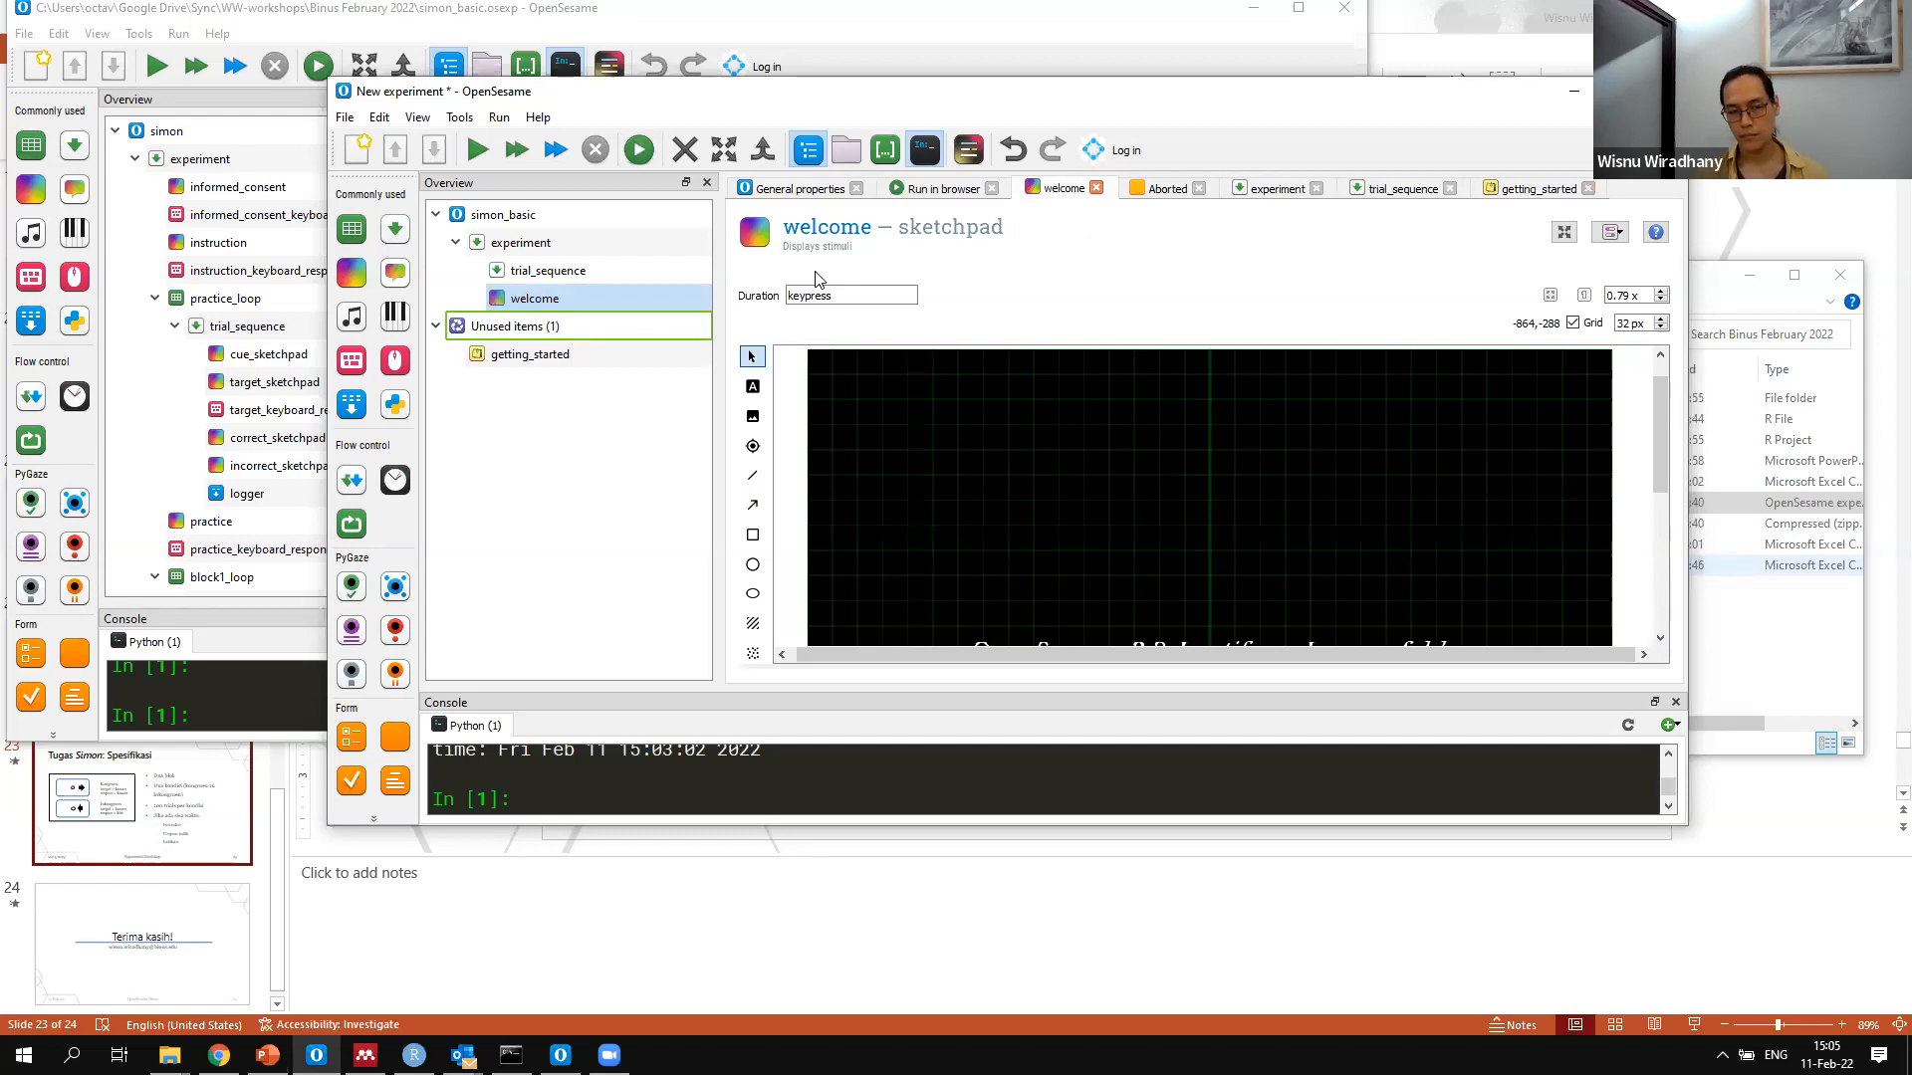
click(548, 270)
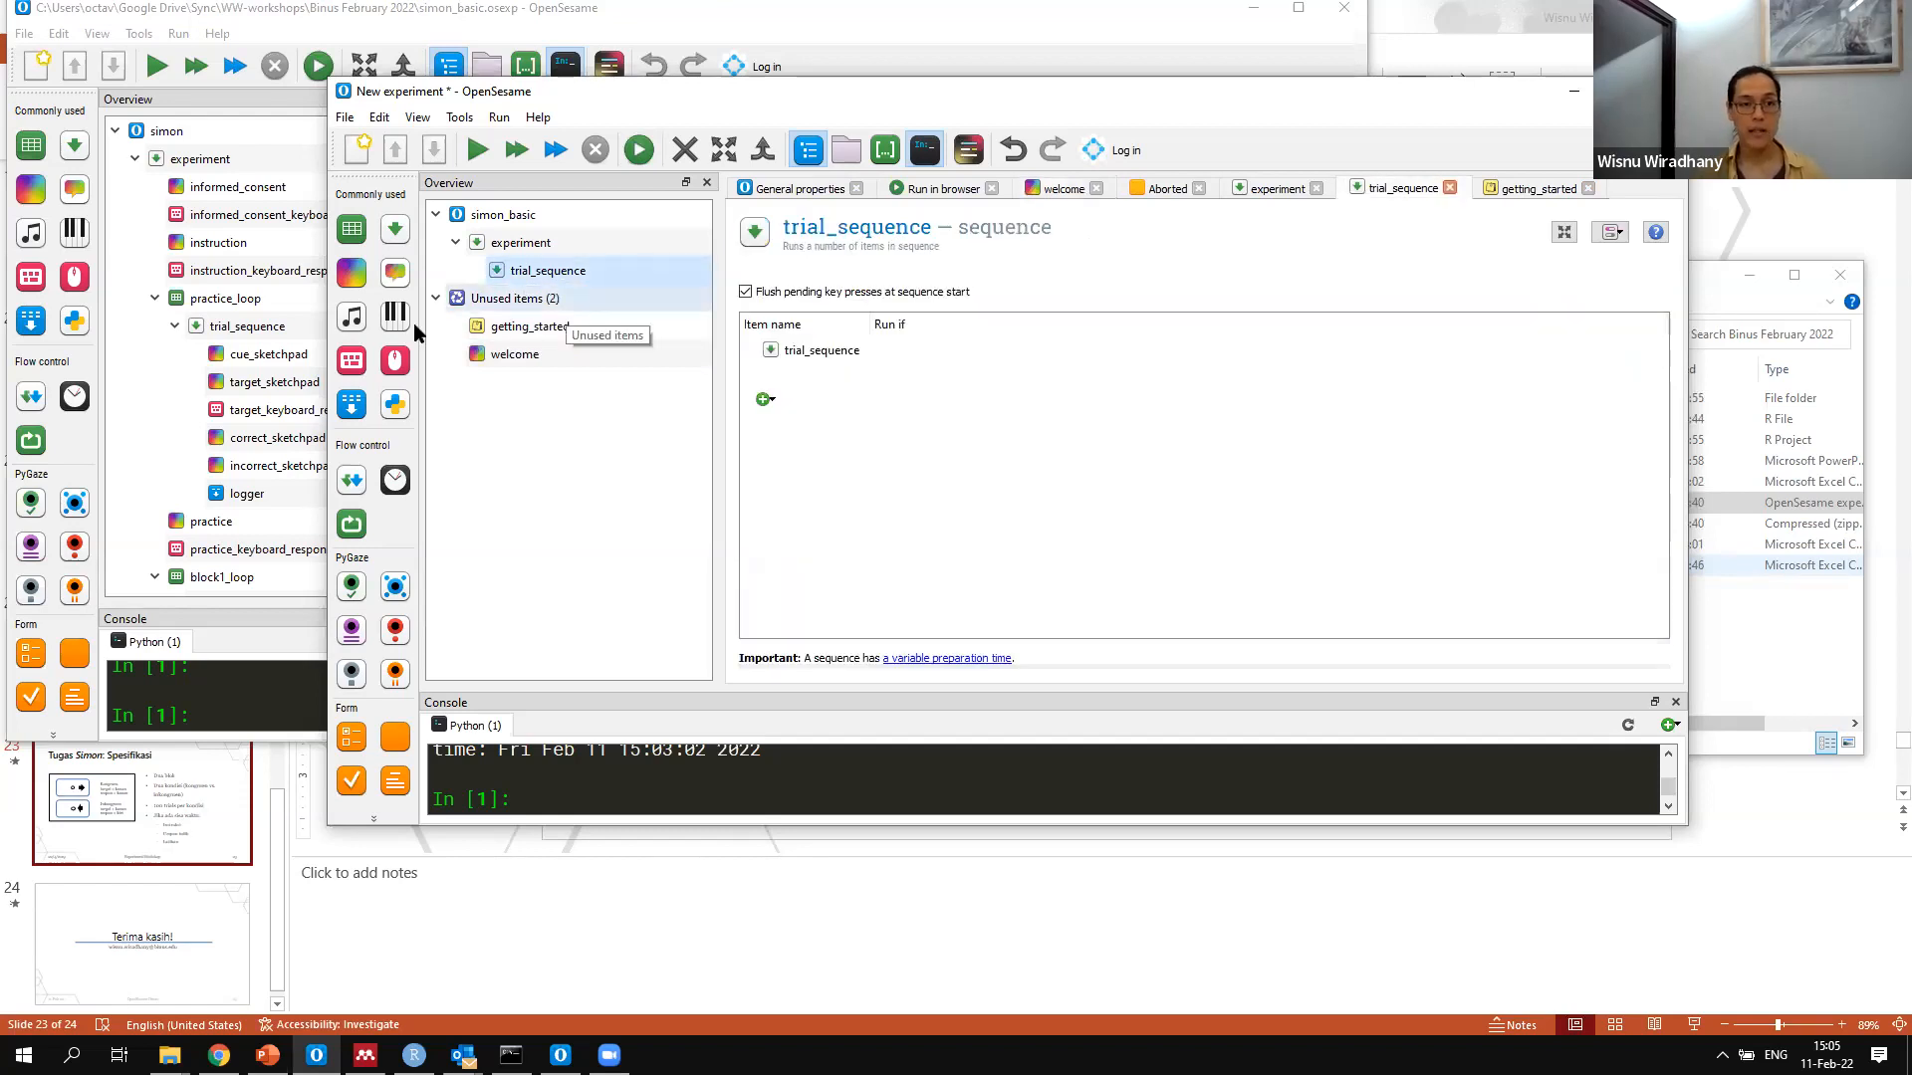
Insert a sketchpad into trial_sequence and rename it fixation_sketchpad
drag(348, 261, 557, 270)
click(640, 269)
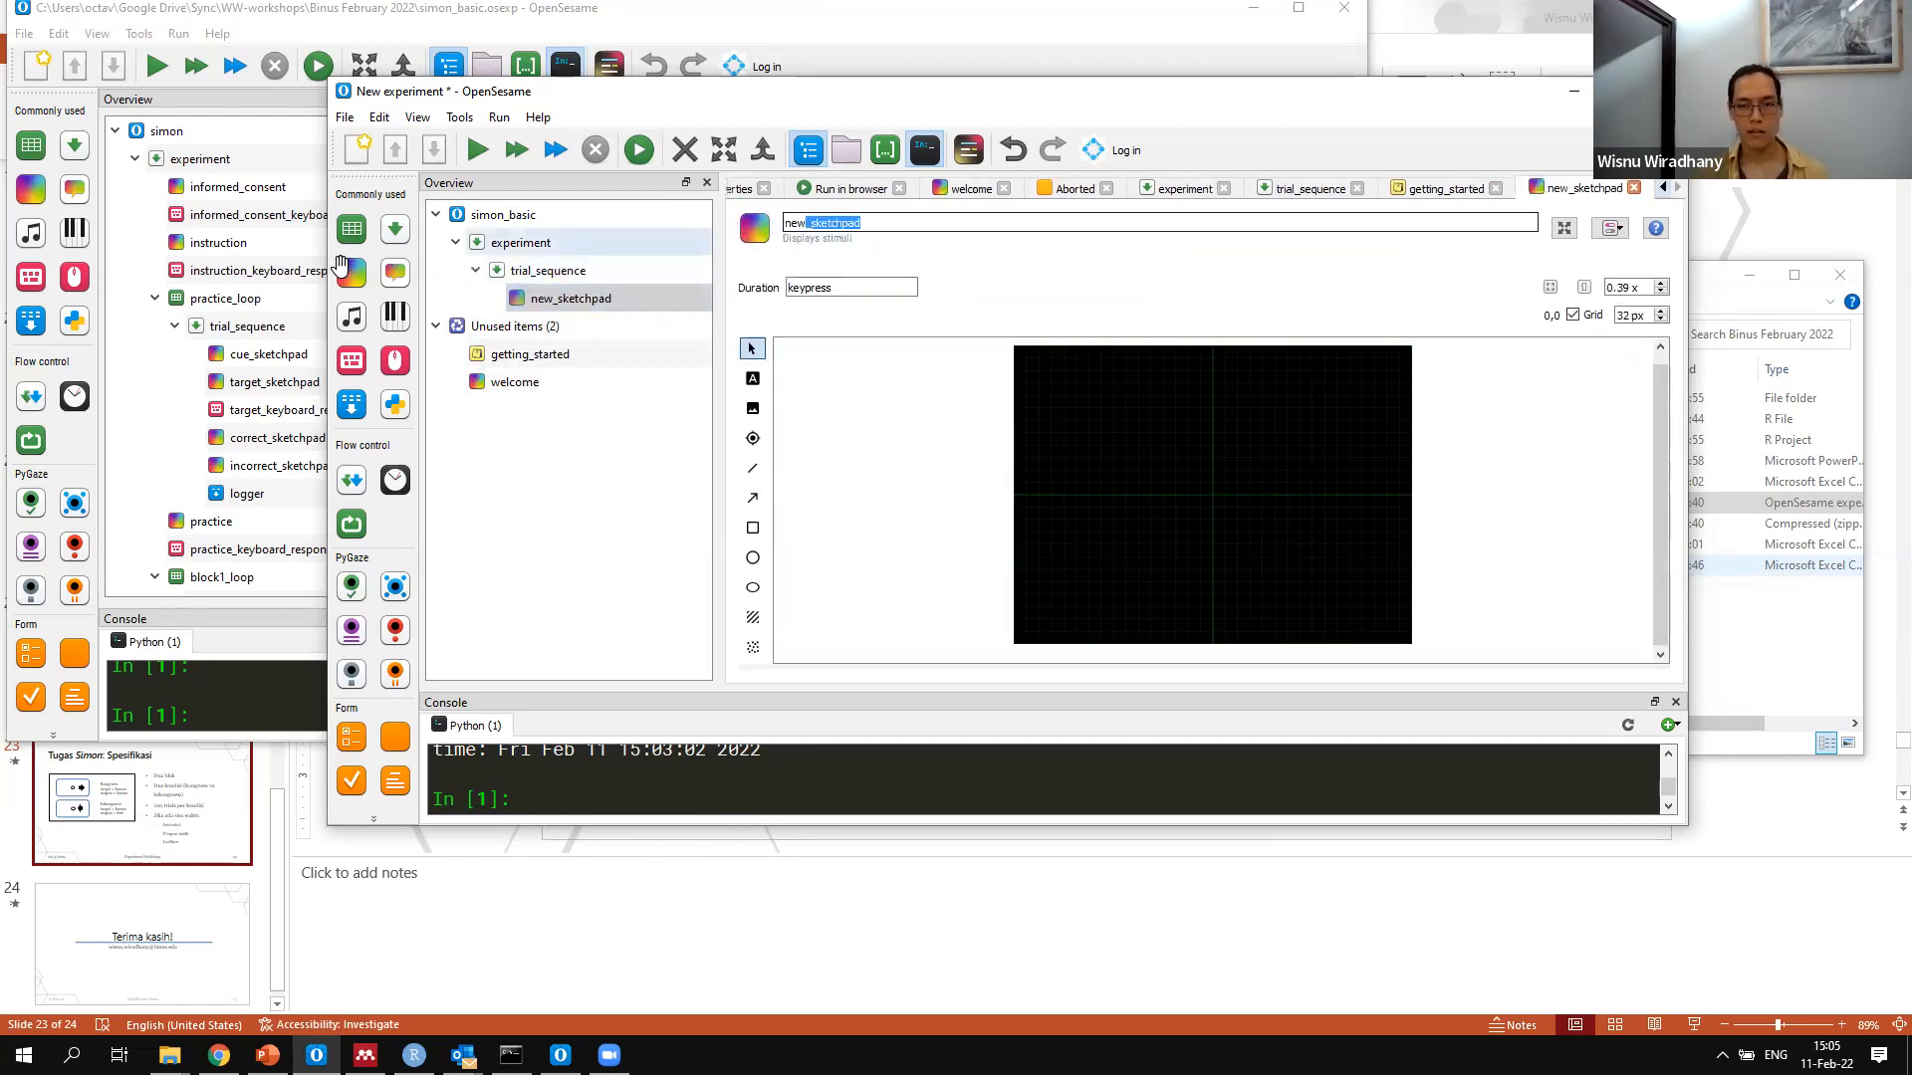
key(Left)
key(shift+Right)
key(shift+Right)
key(shift+Right)
text(fixation)
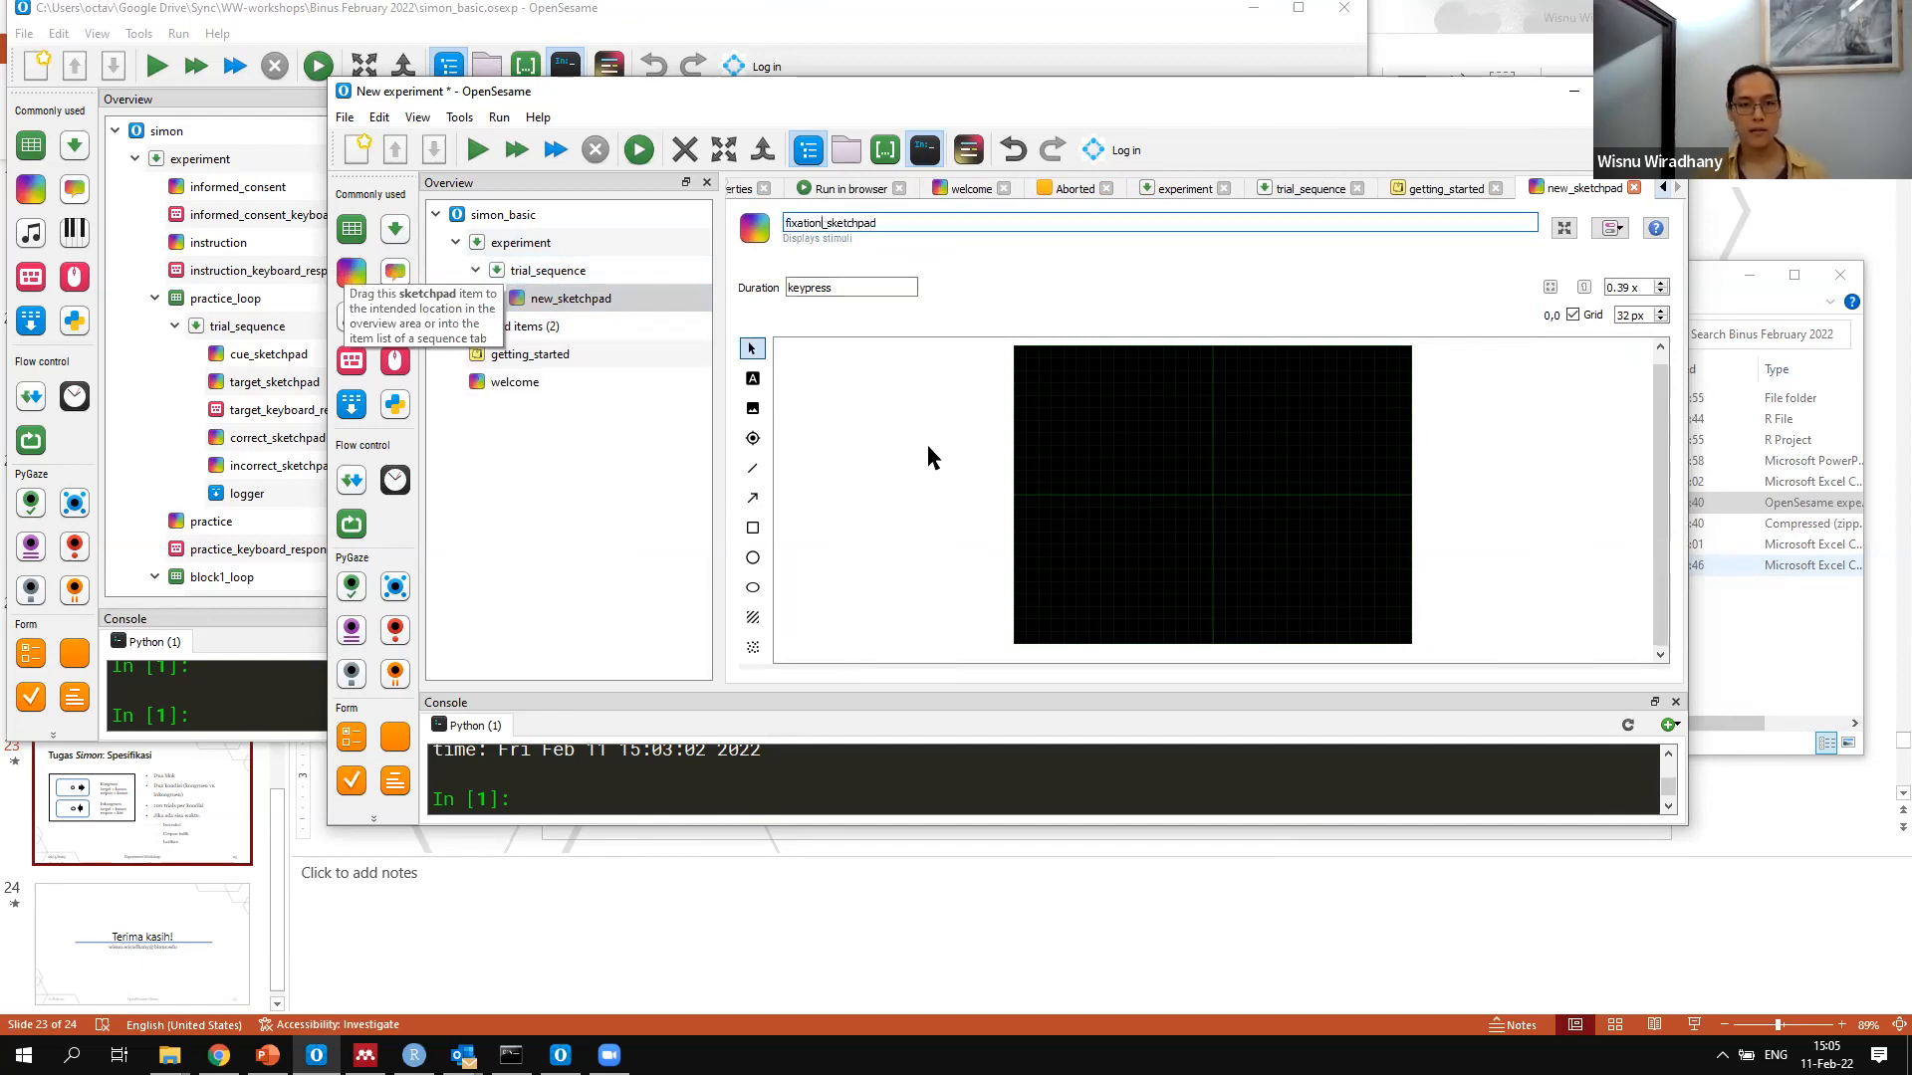
key(Return)
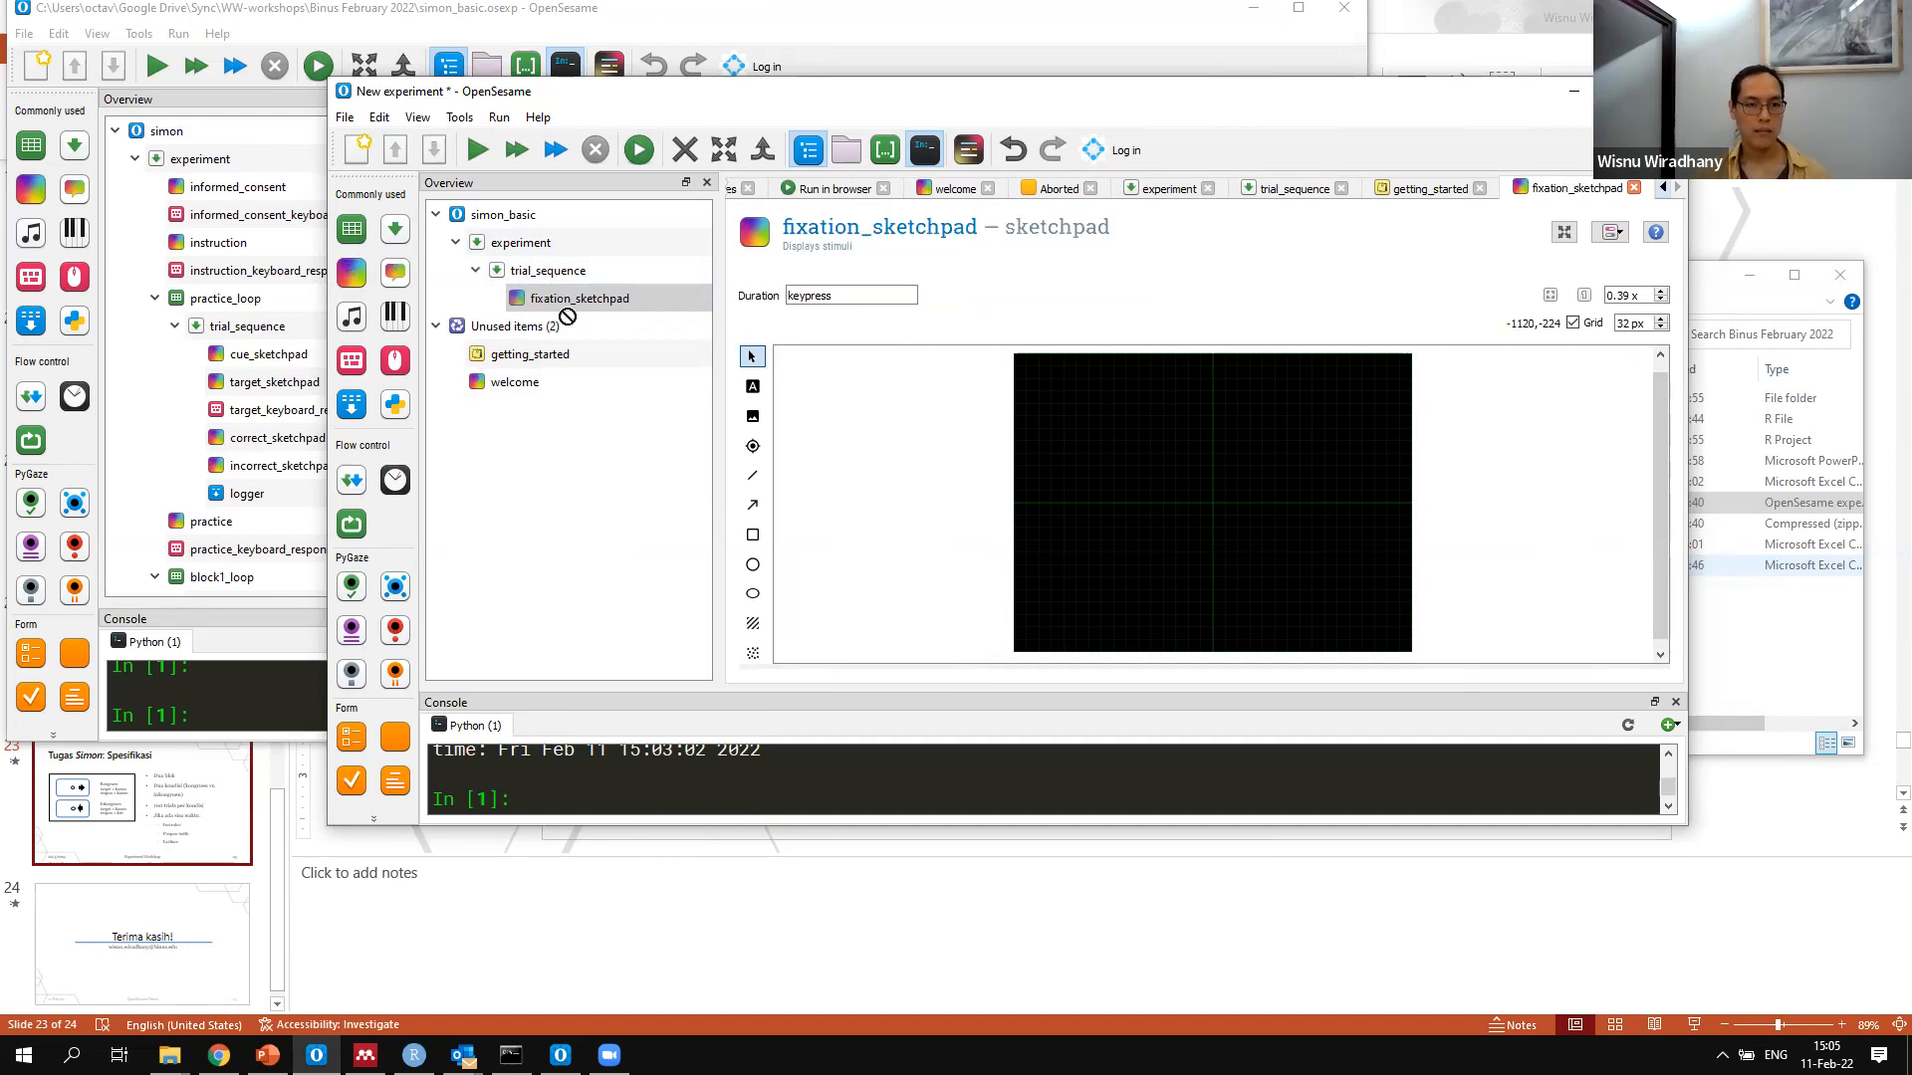
Insert a second sketchpad after fixation_sketchpad in trial_sequence and rename it arrow_sketchpad
drag(560, 299, 559, 304)
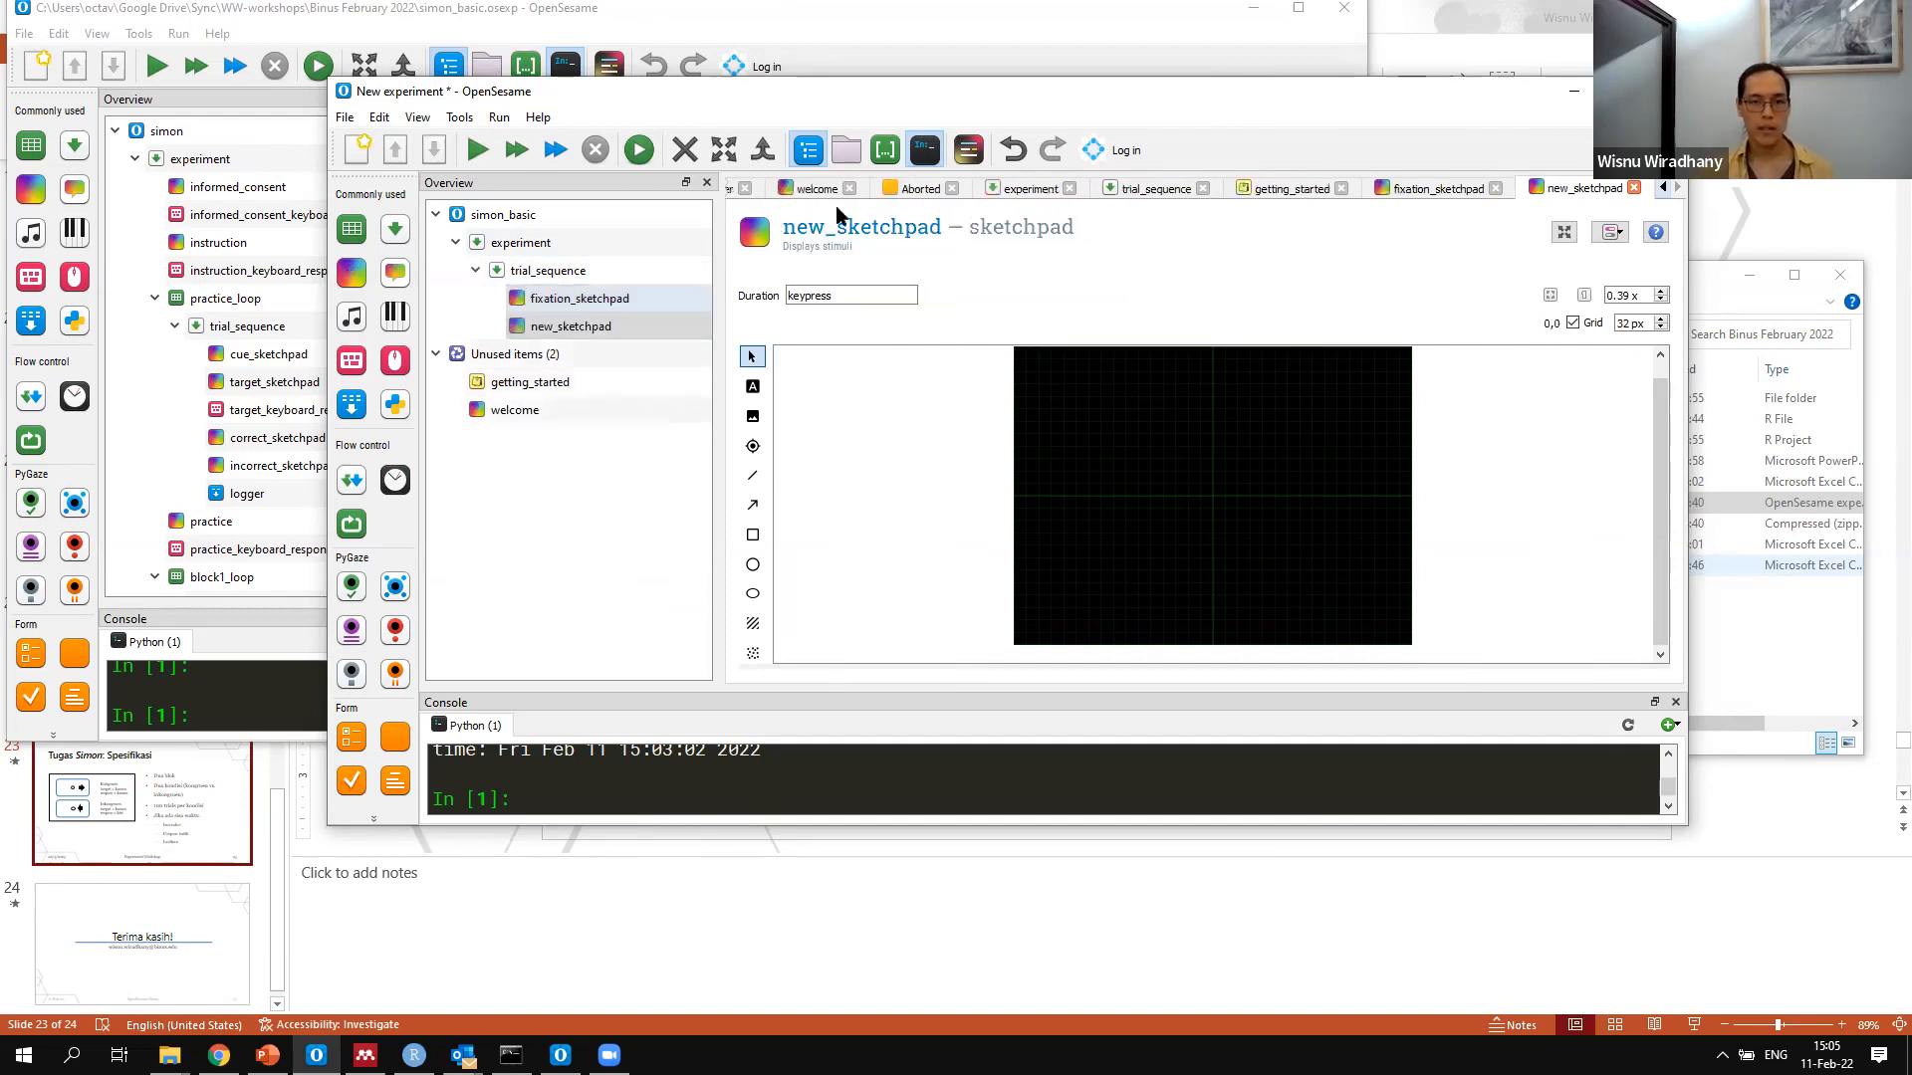
click(823, 225)
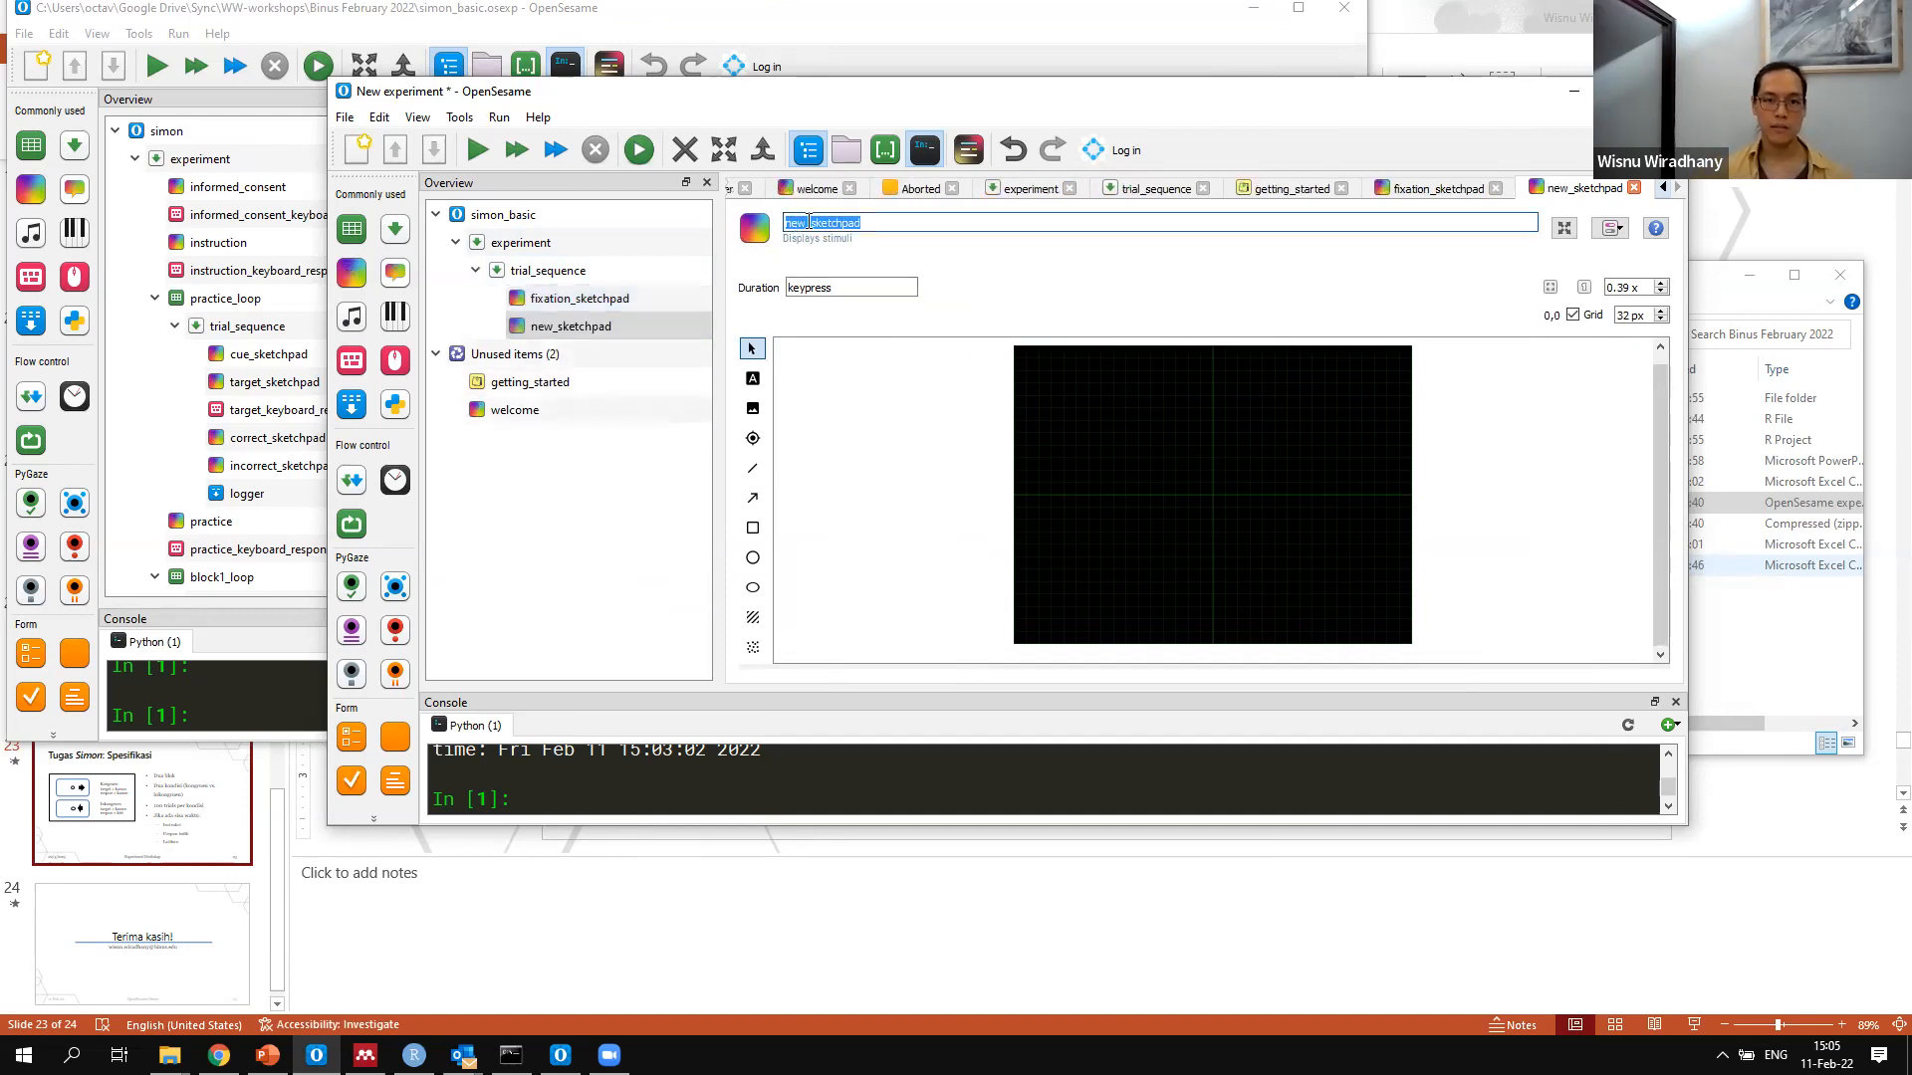
drag(805, 223, 730, 222)
text(arrow)
key(Return)
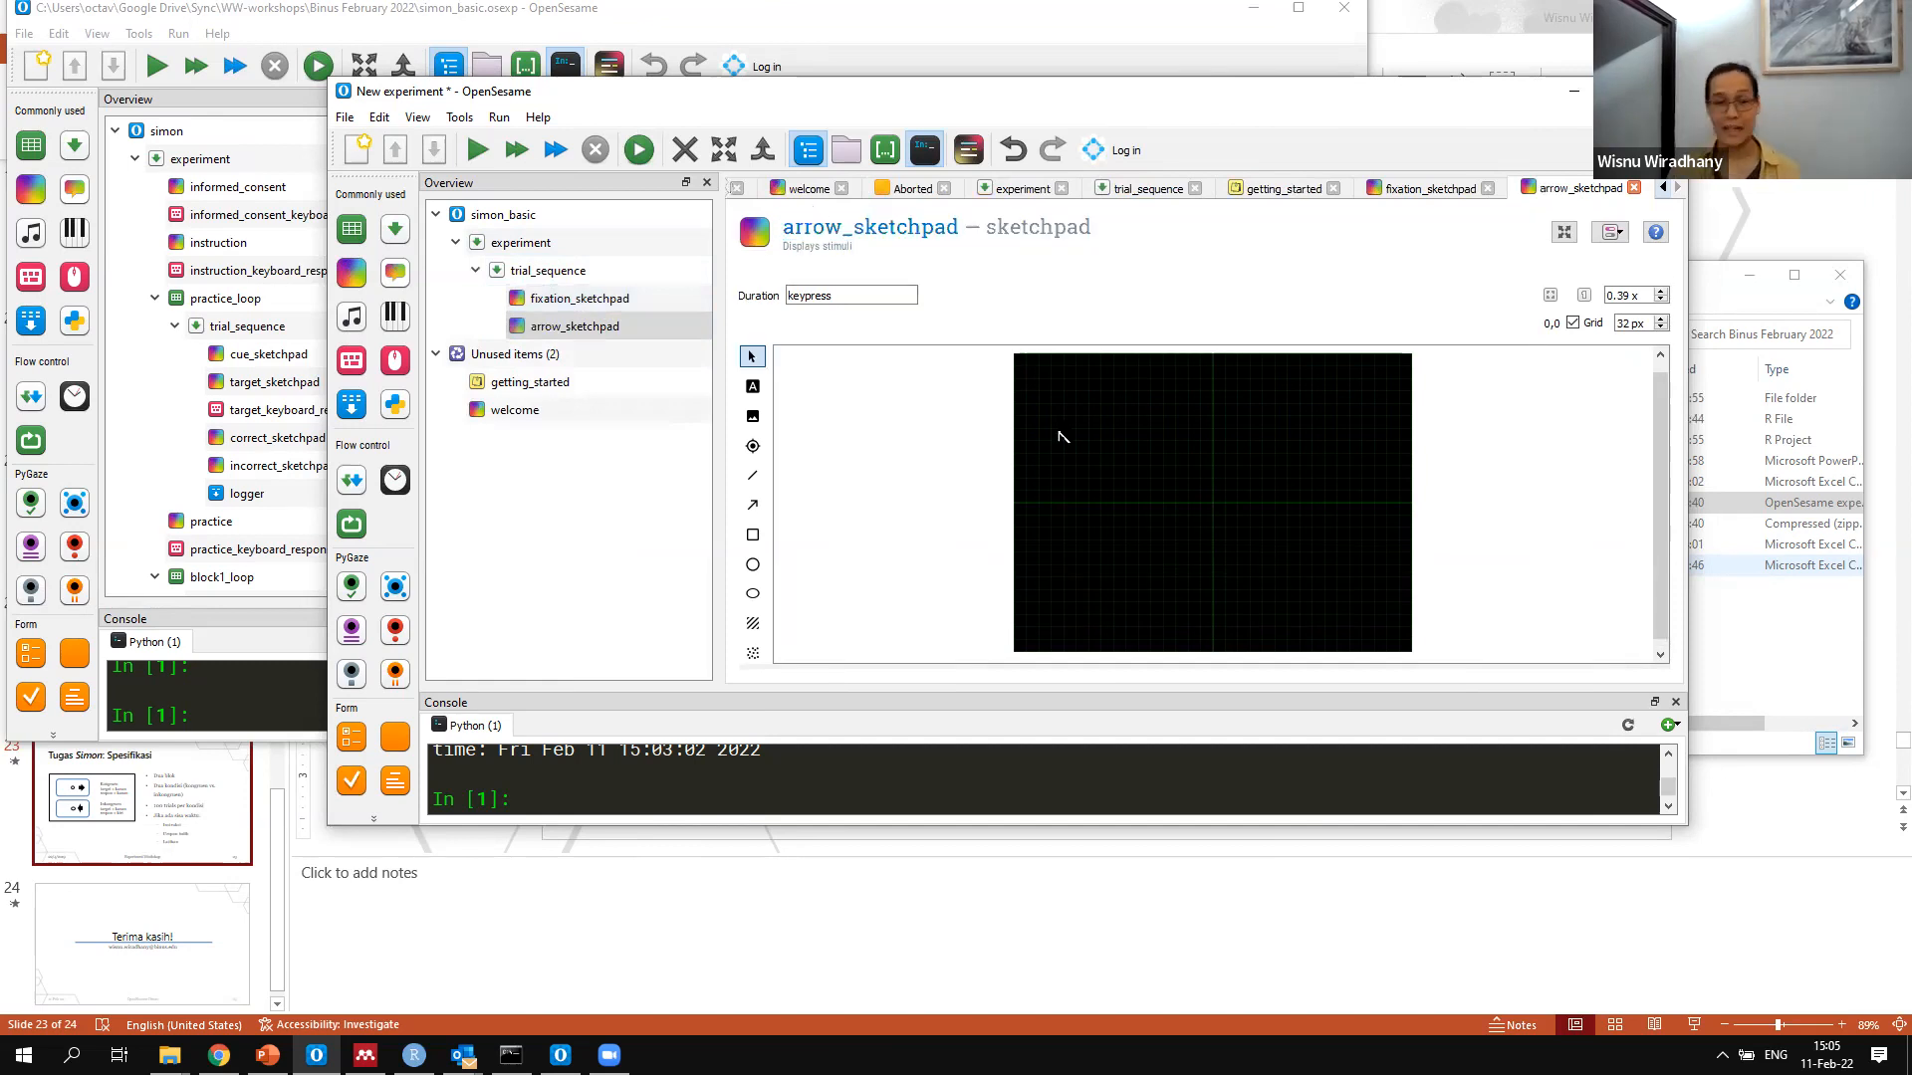
Place a white fixation dot at the centre (0,0) of both fixation_sketchpad and arrow_sketchpad
click(654, 295)
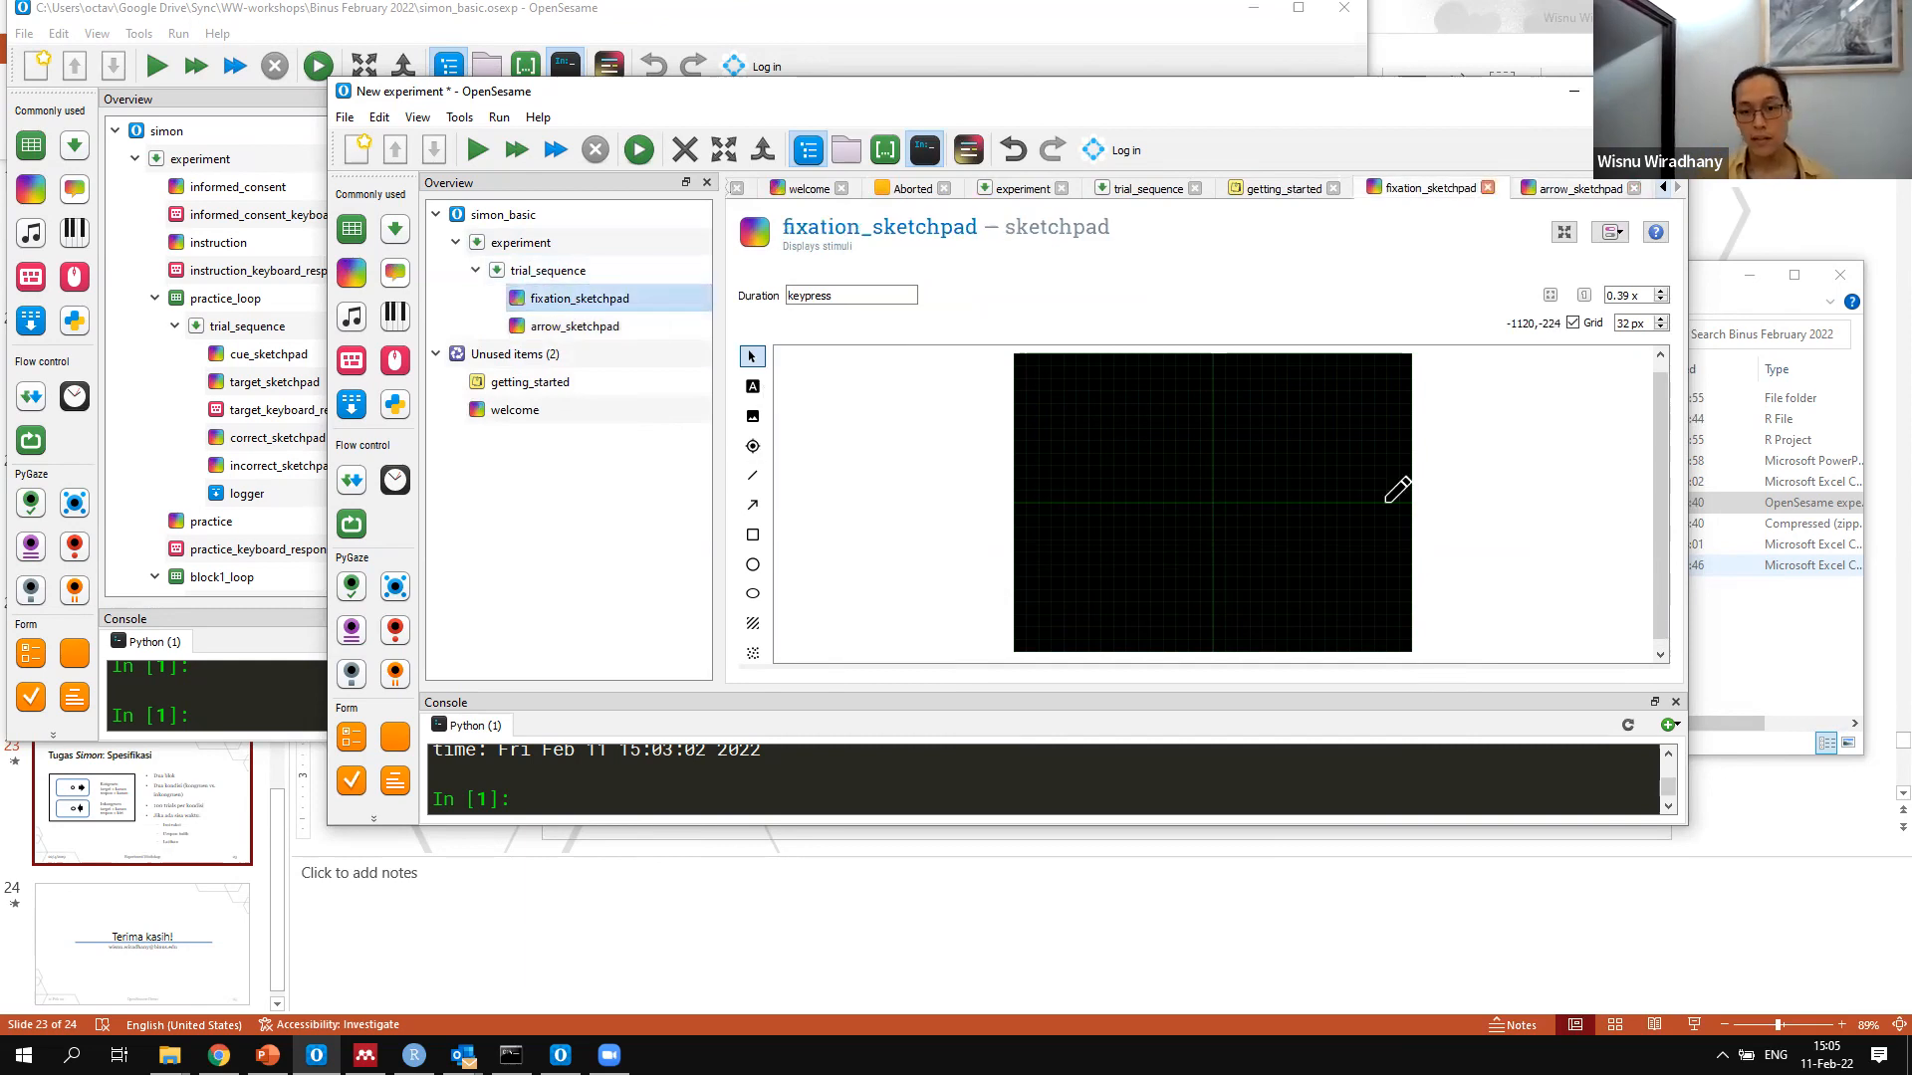
click(1219, 501)
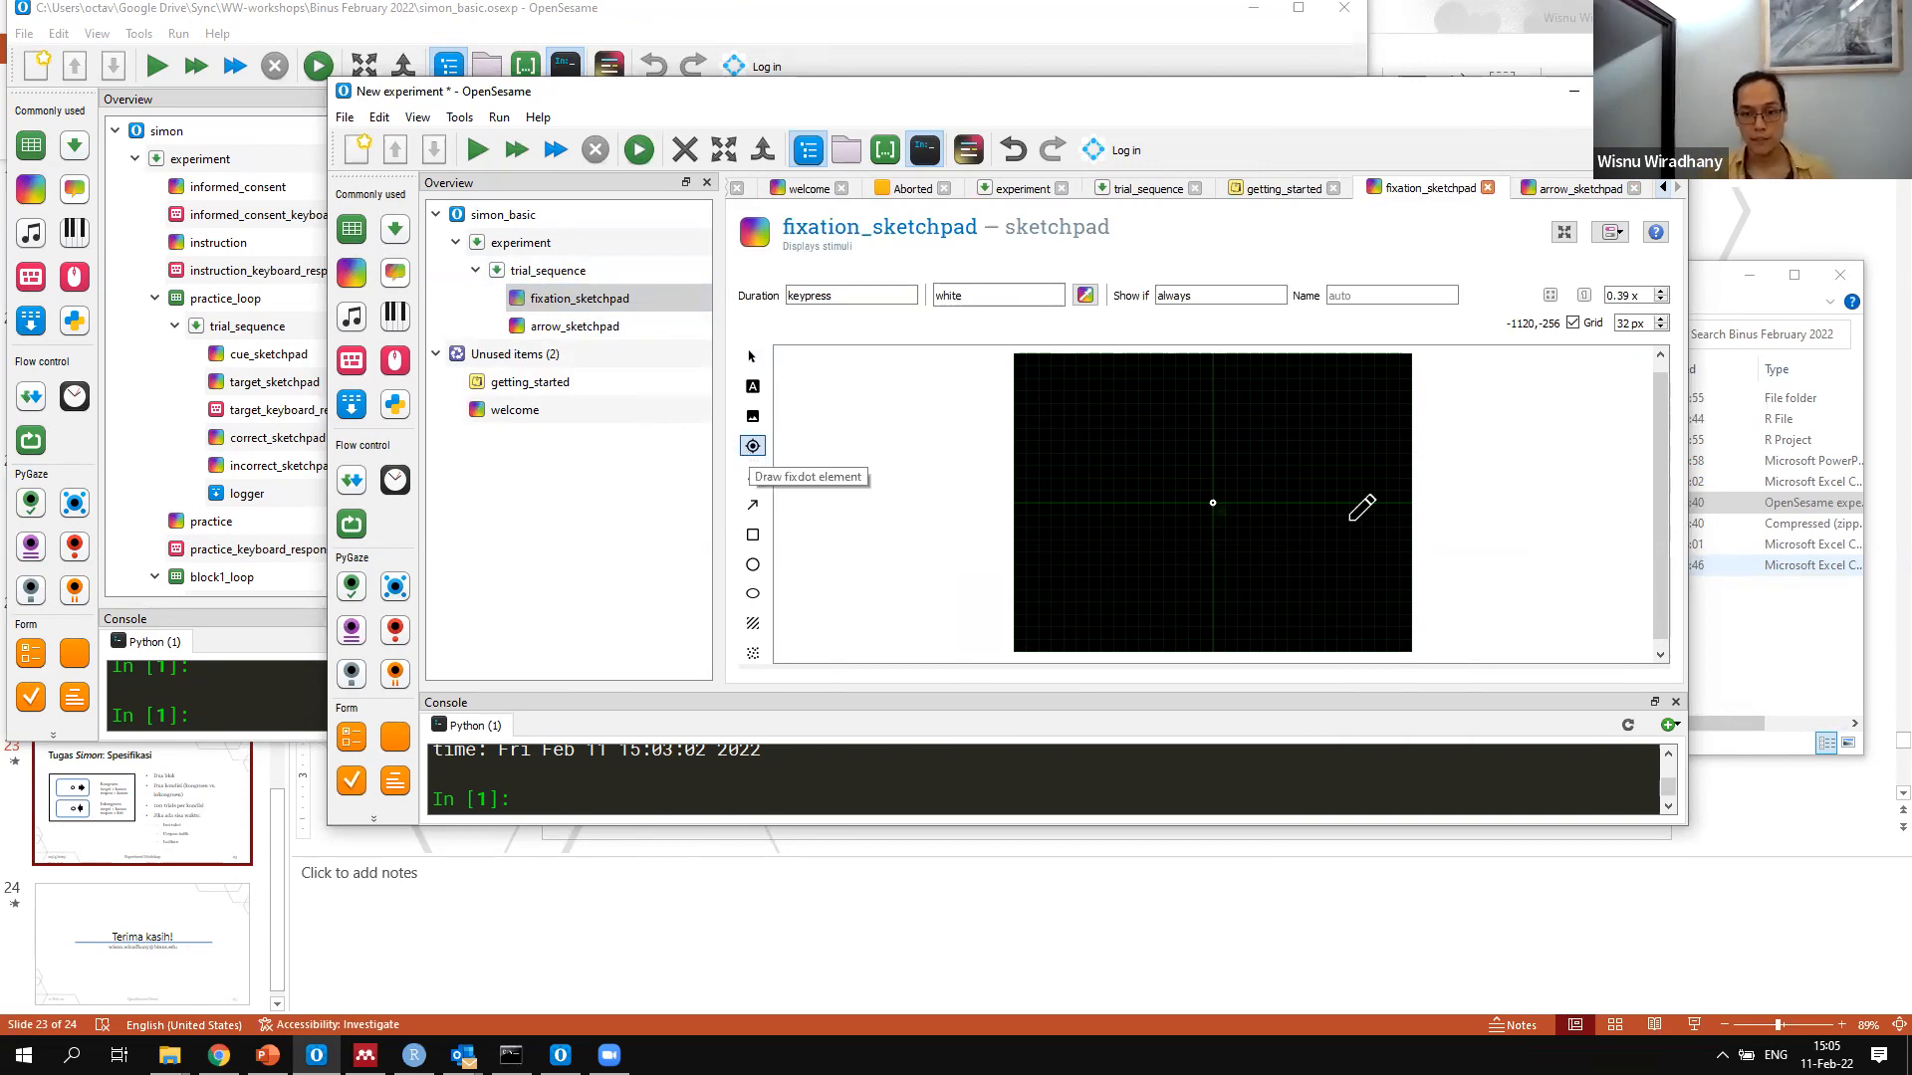
click(598, 326)
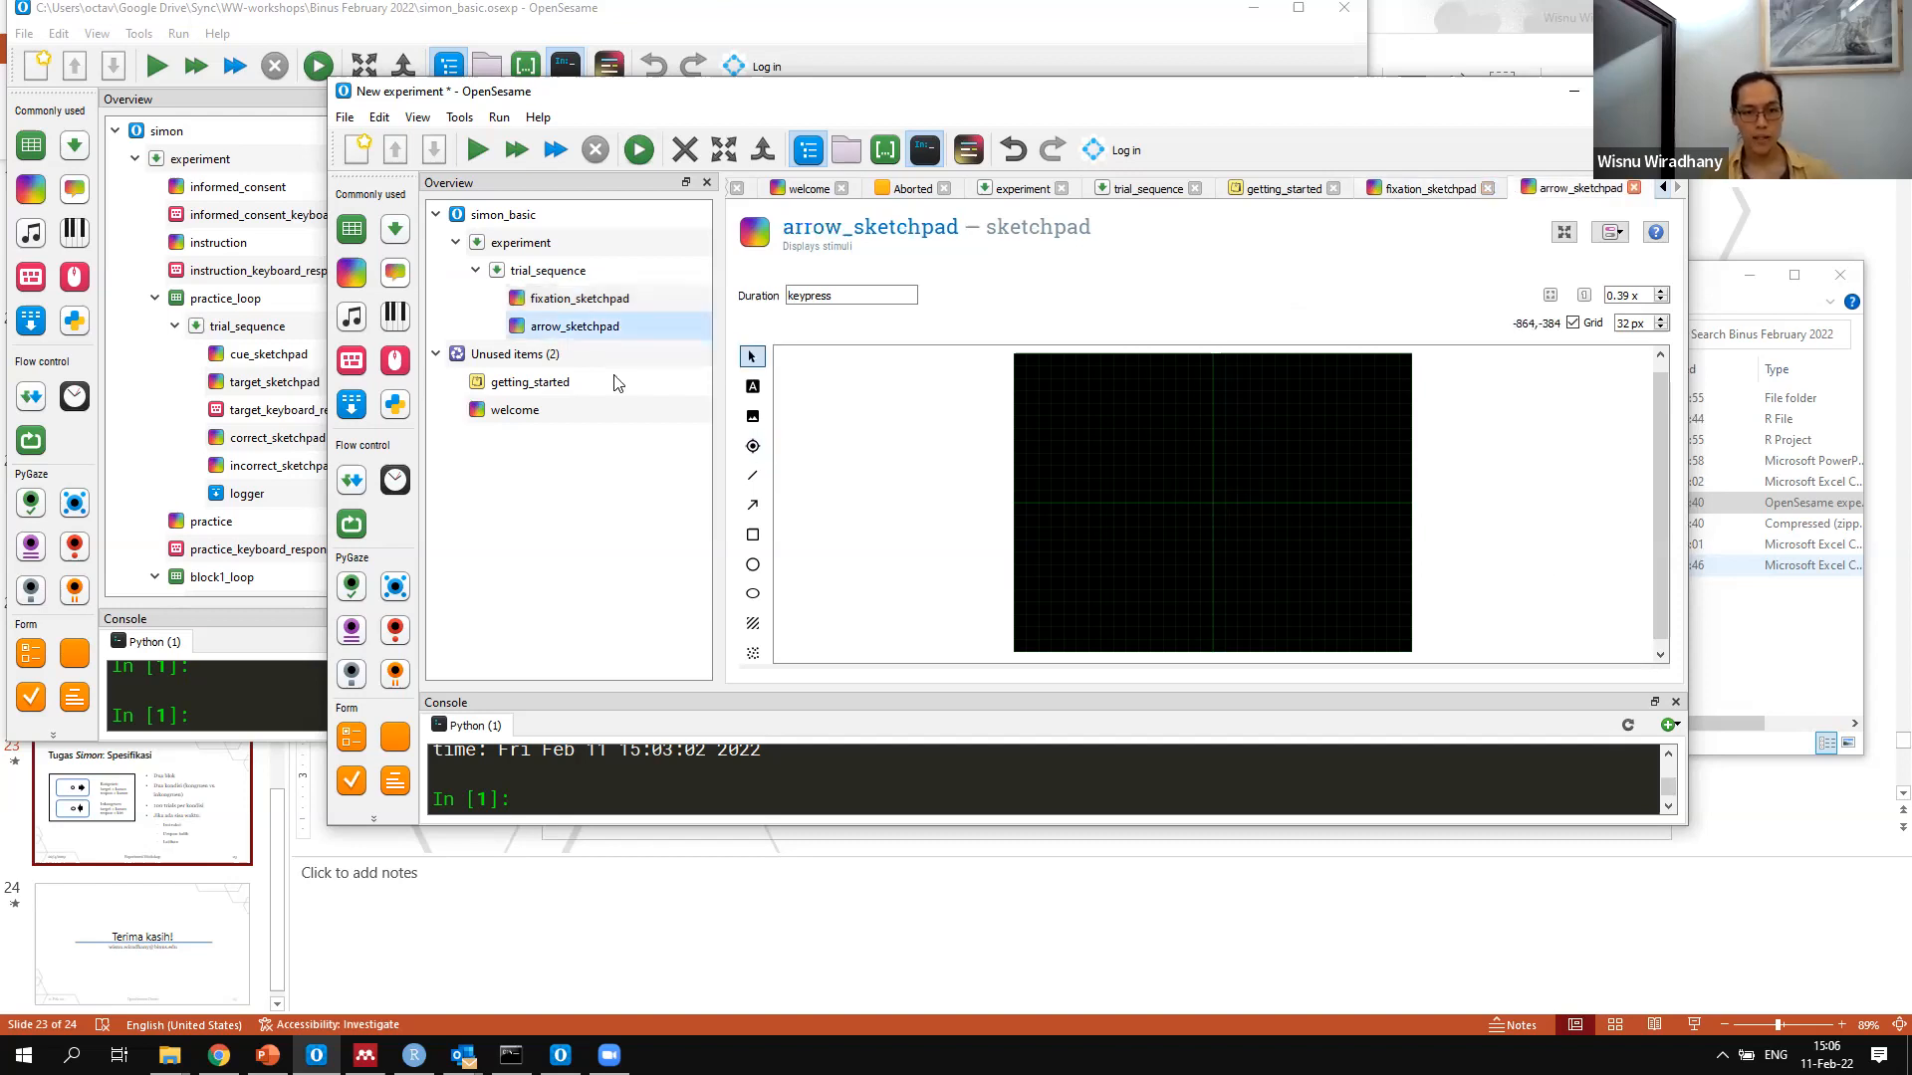
click(753, 445)
click(1217, 500)
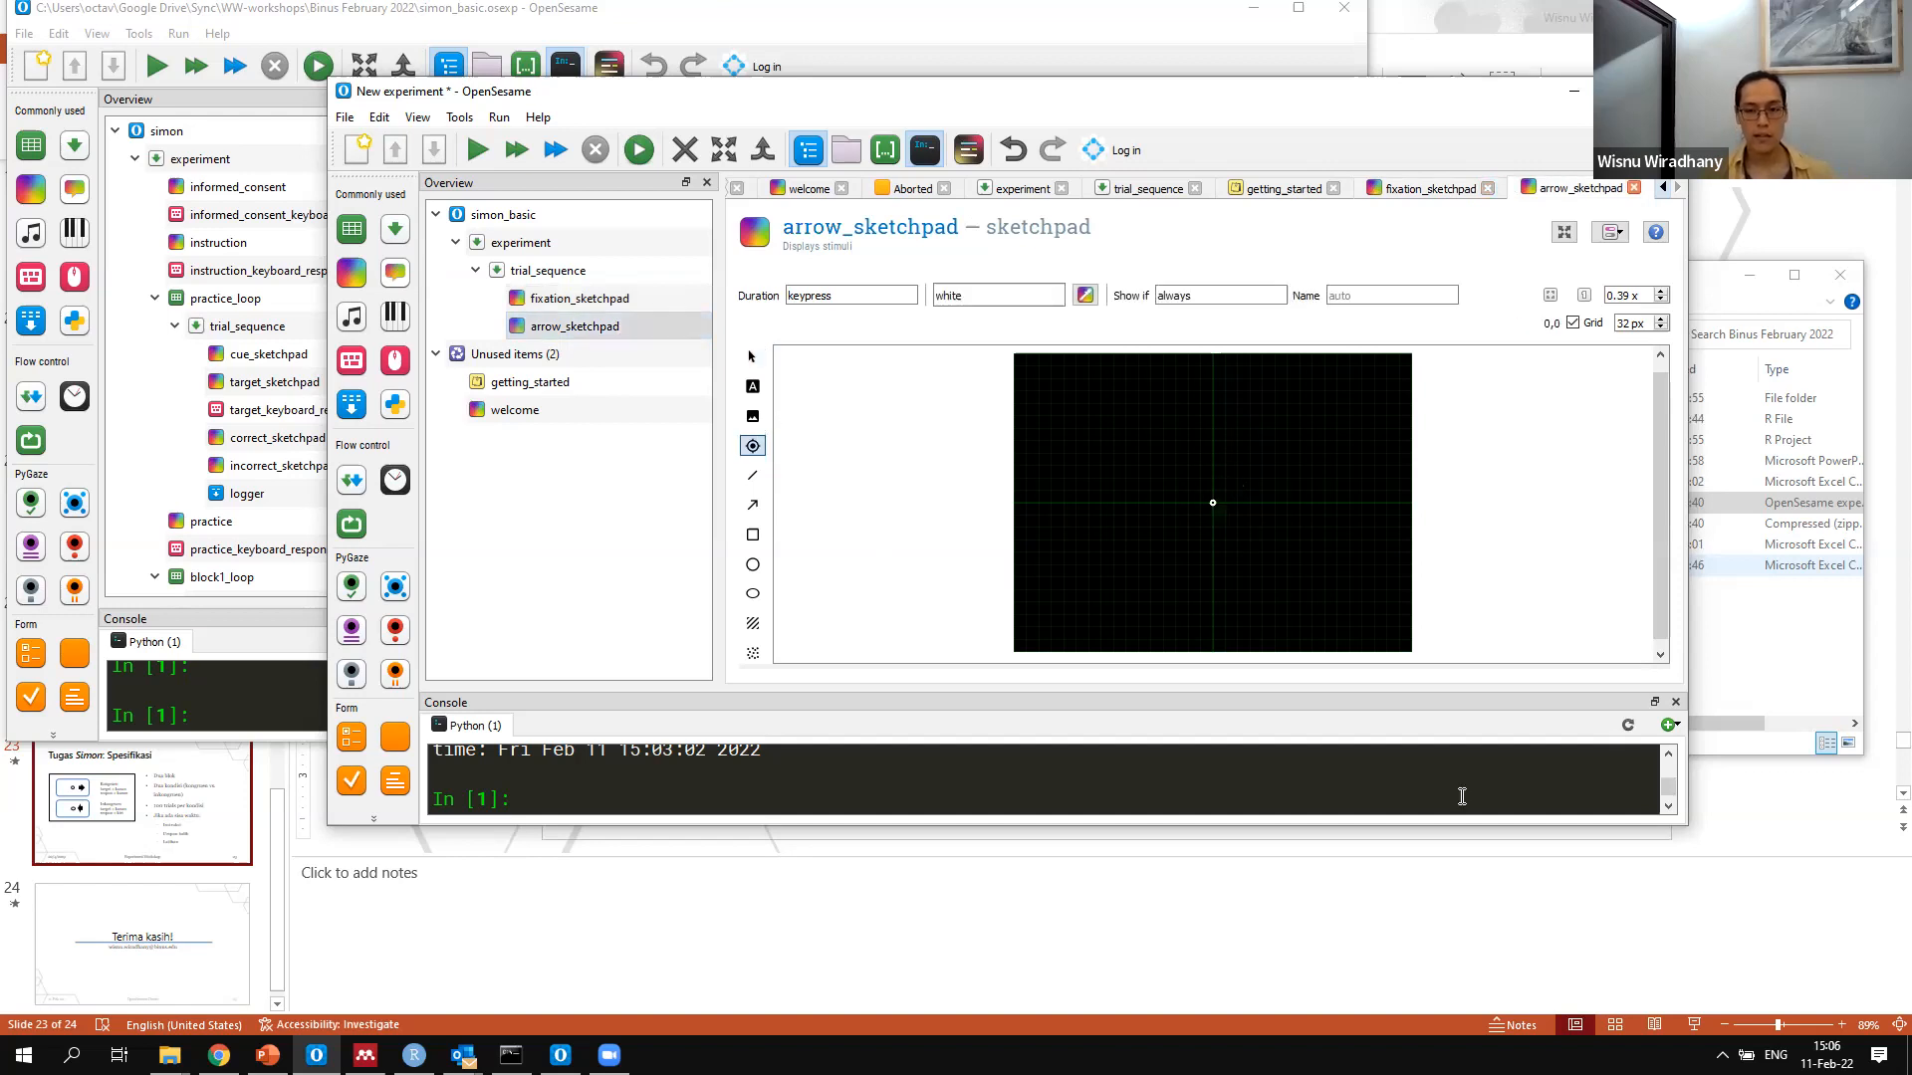
Draw a white right-pointing arrow from (160,0) to (320,0) on arrow_sketchpad and inspect the sketchpad's script
click(752, 504)
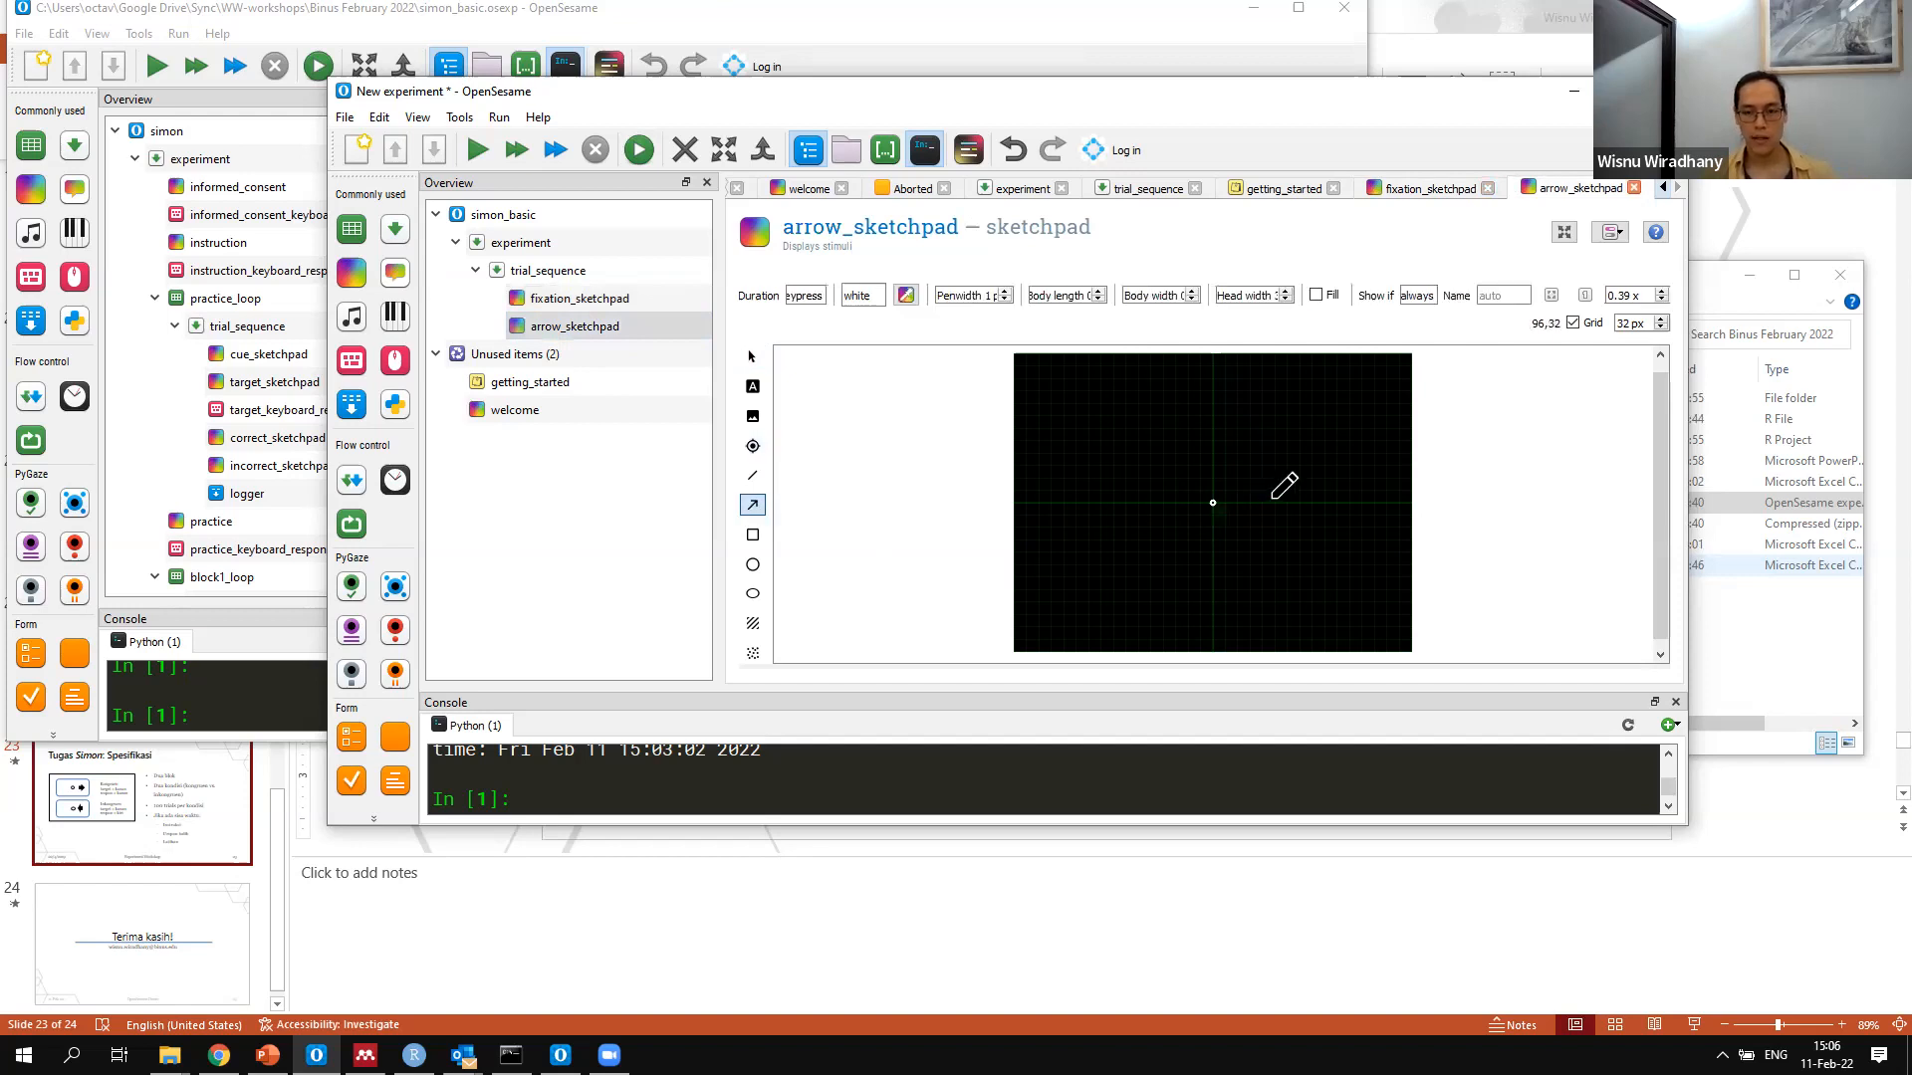
click(1336, 502)
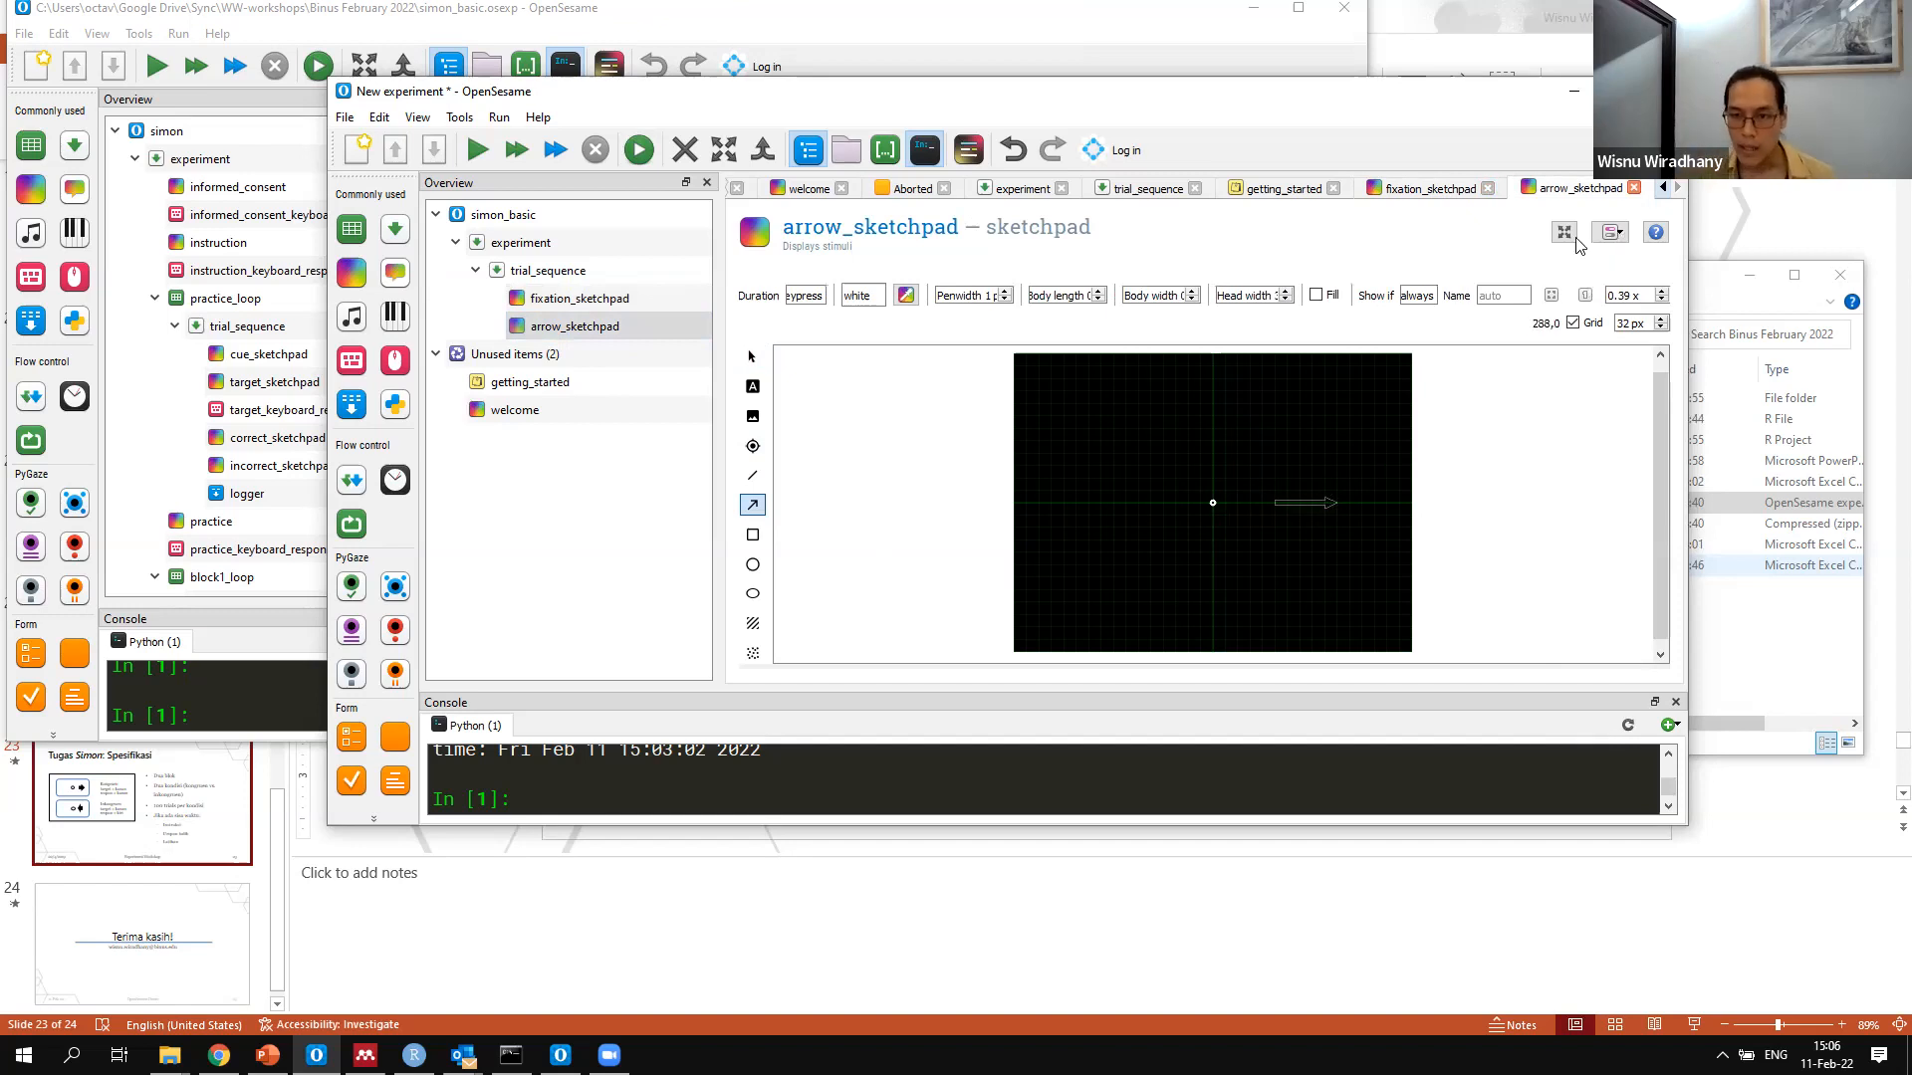
click(1617, 236)
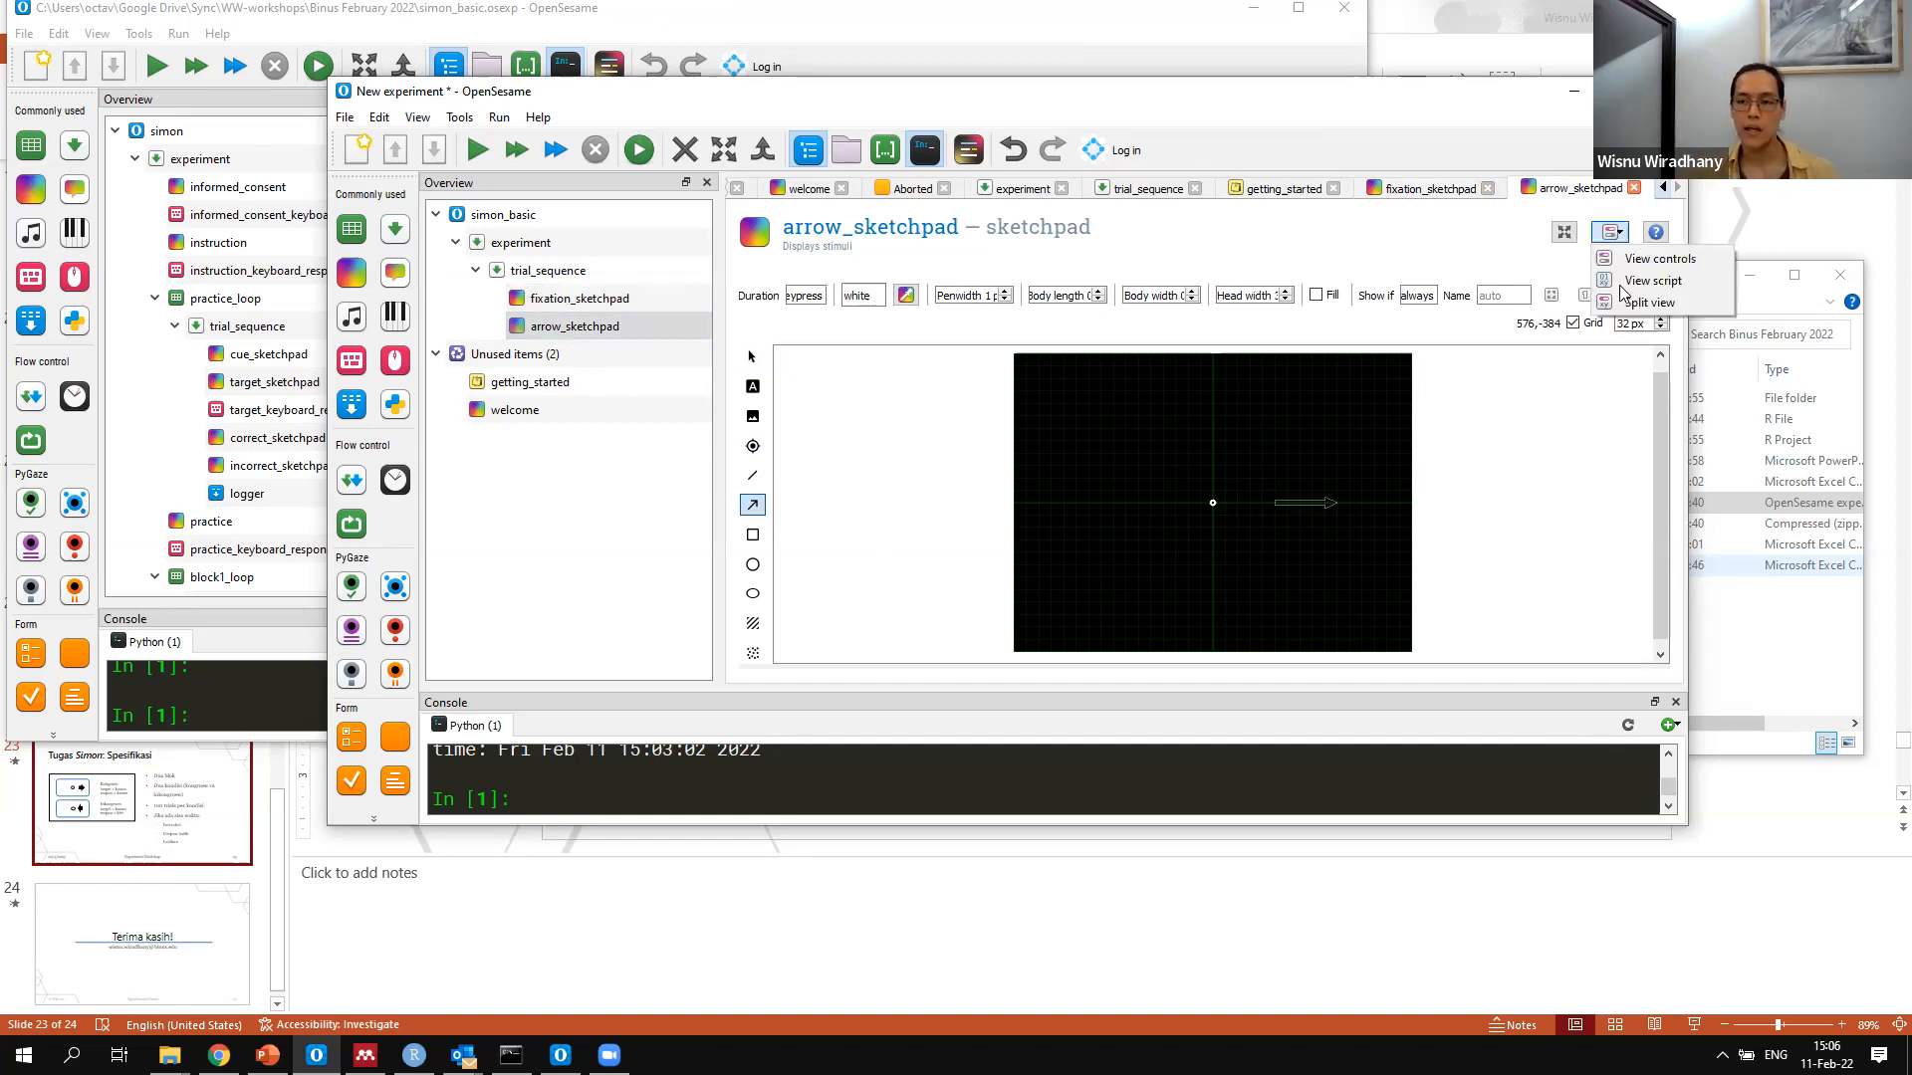
click(1618, 284)
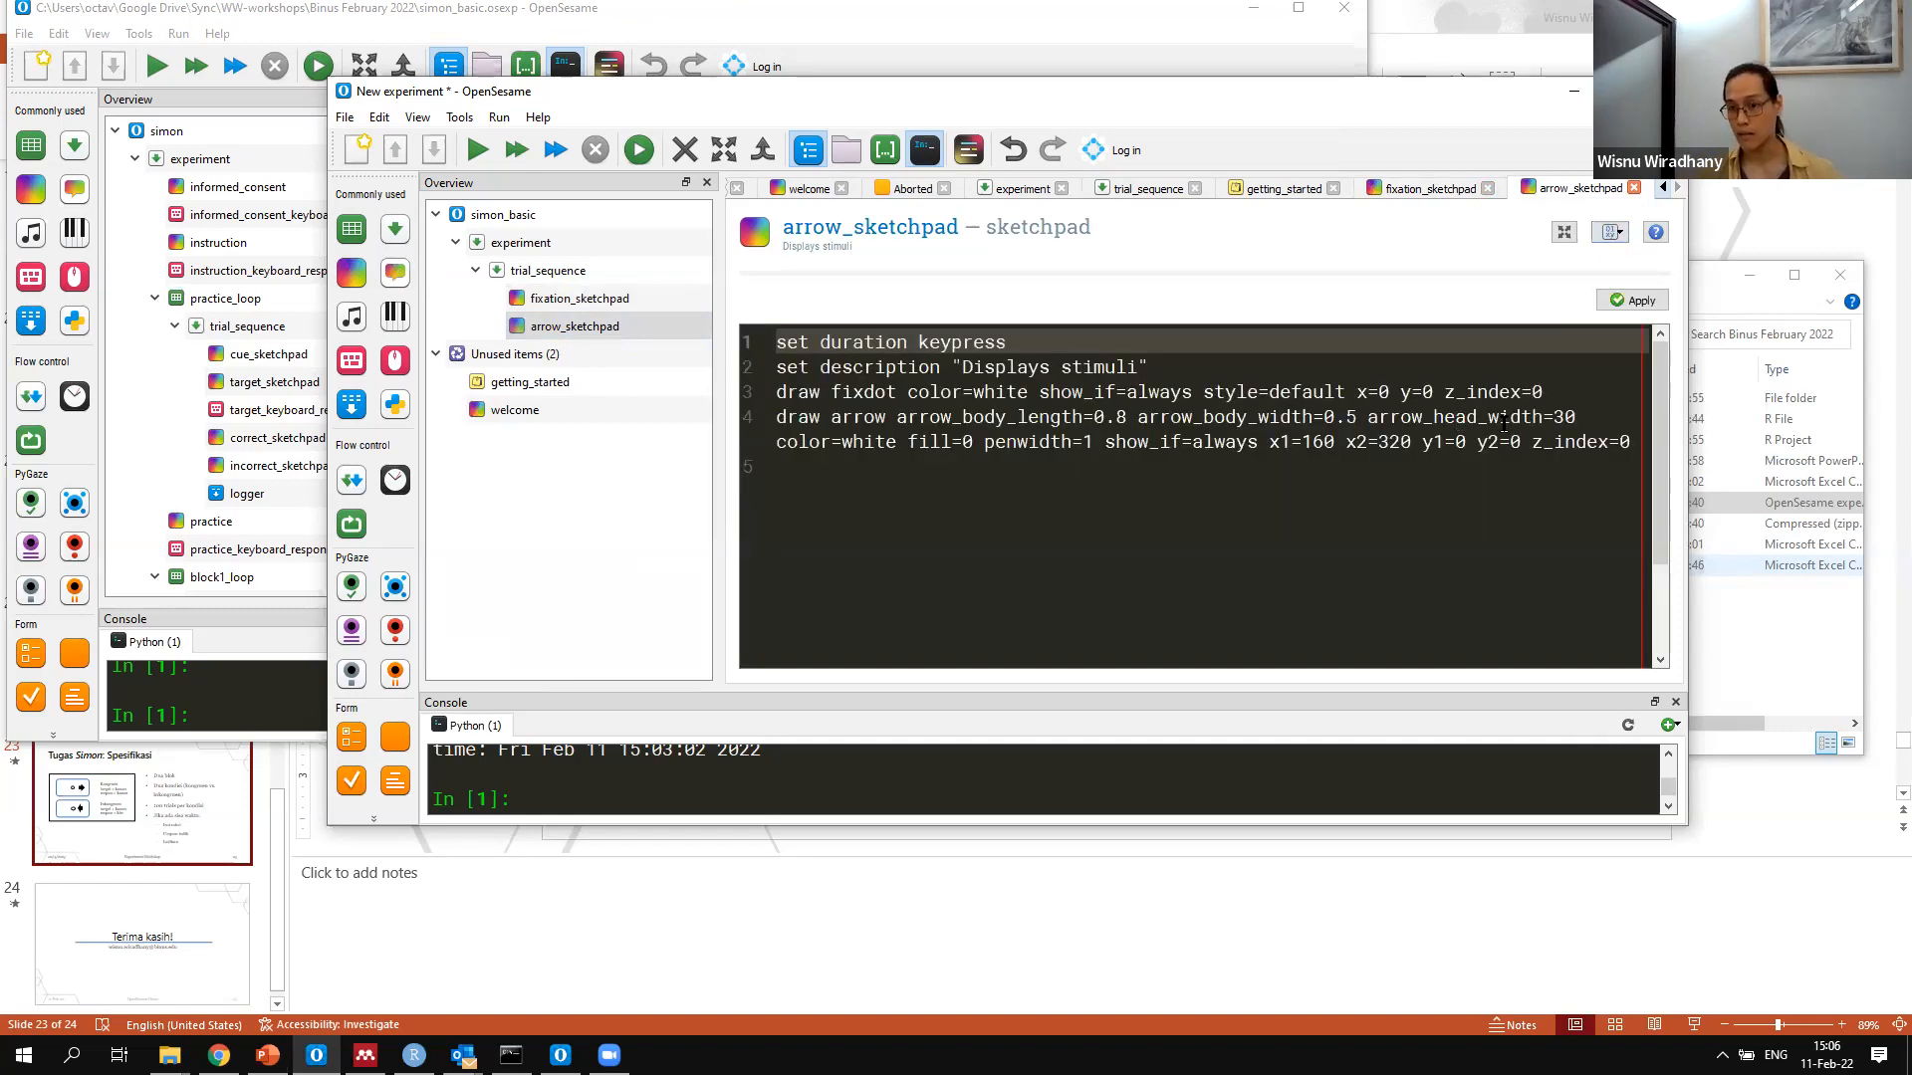
click(1622, 302)
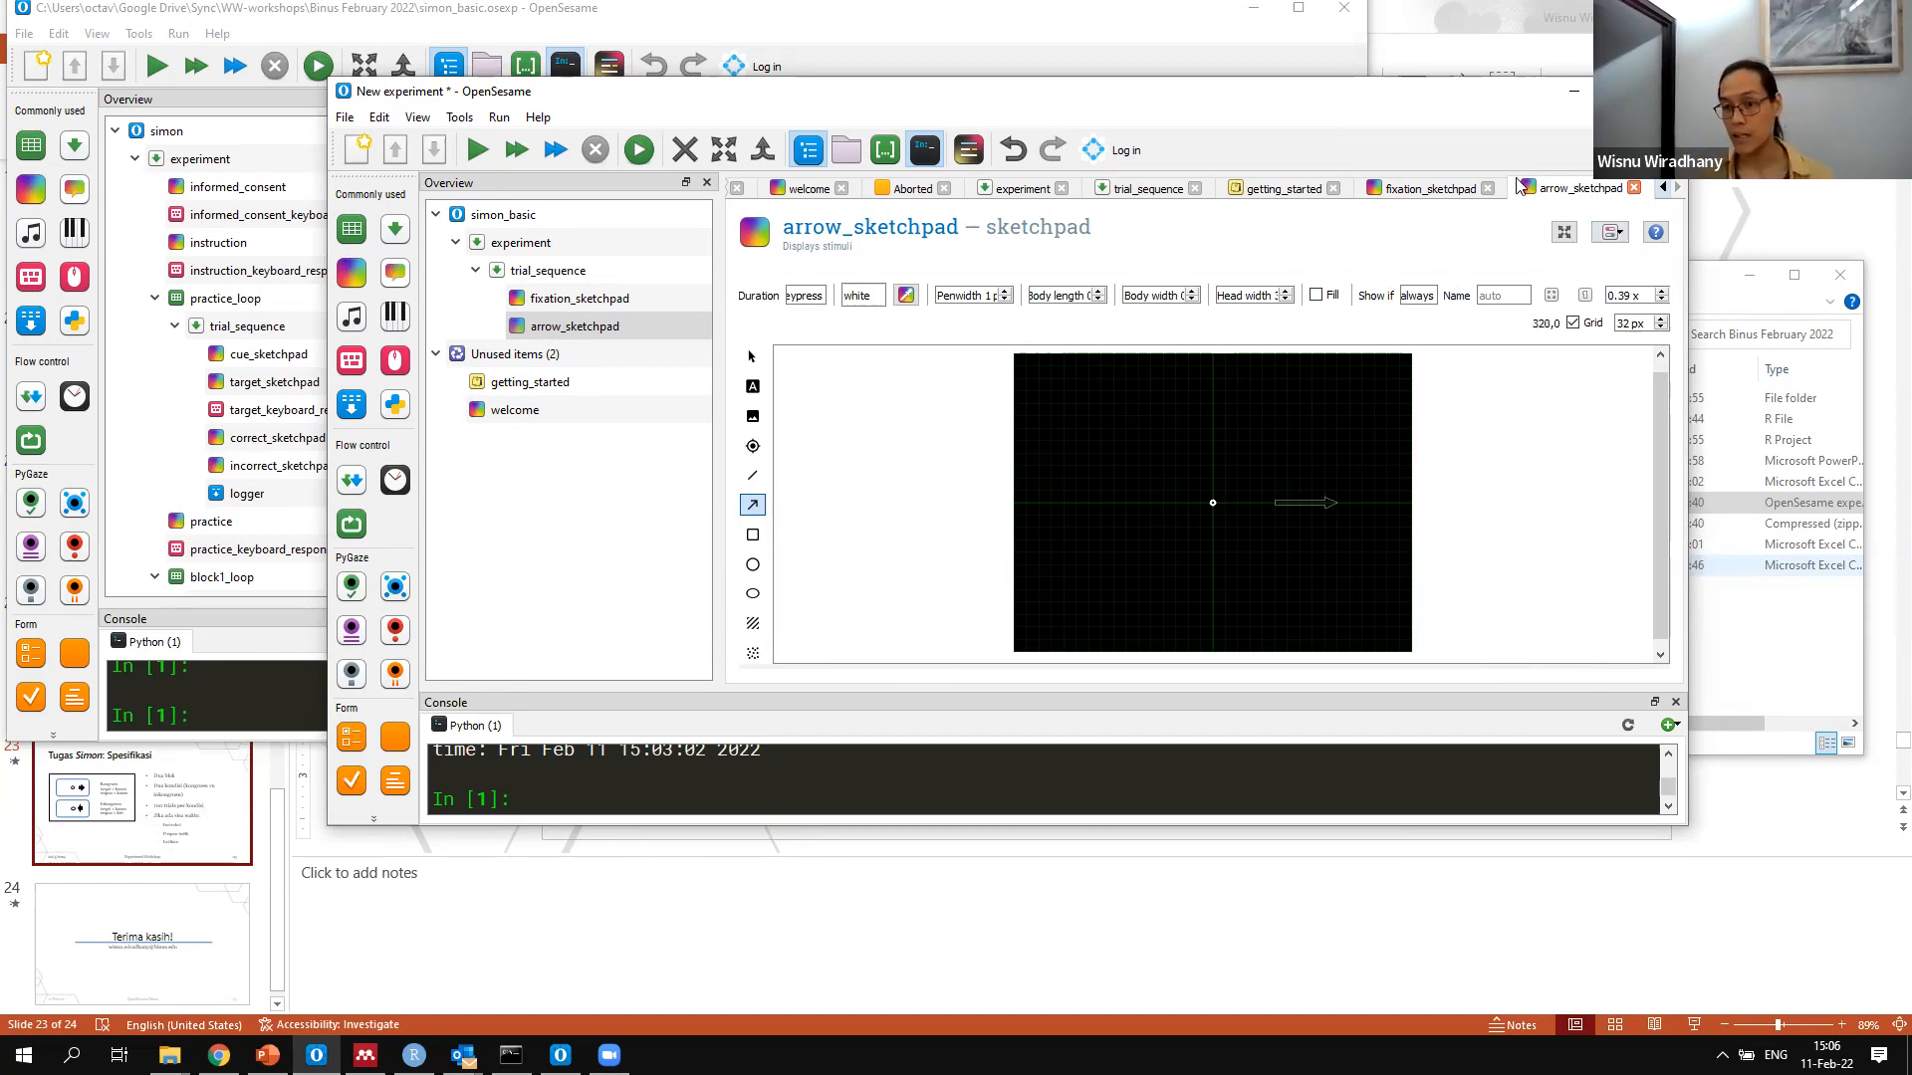
Edit arrow_sketchpad's script to set the arrow's arrow_body_length to 0.5 and fill to 1, and apply the changes
click(1610, 232)
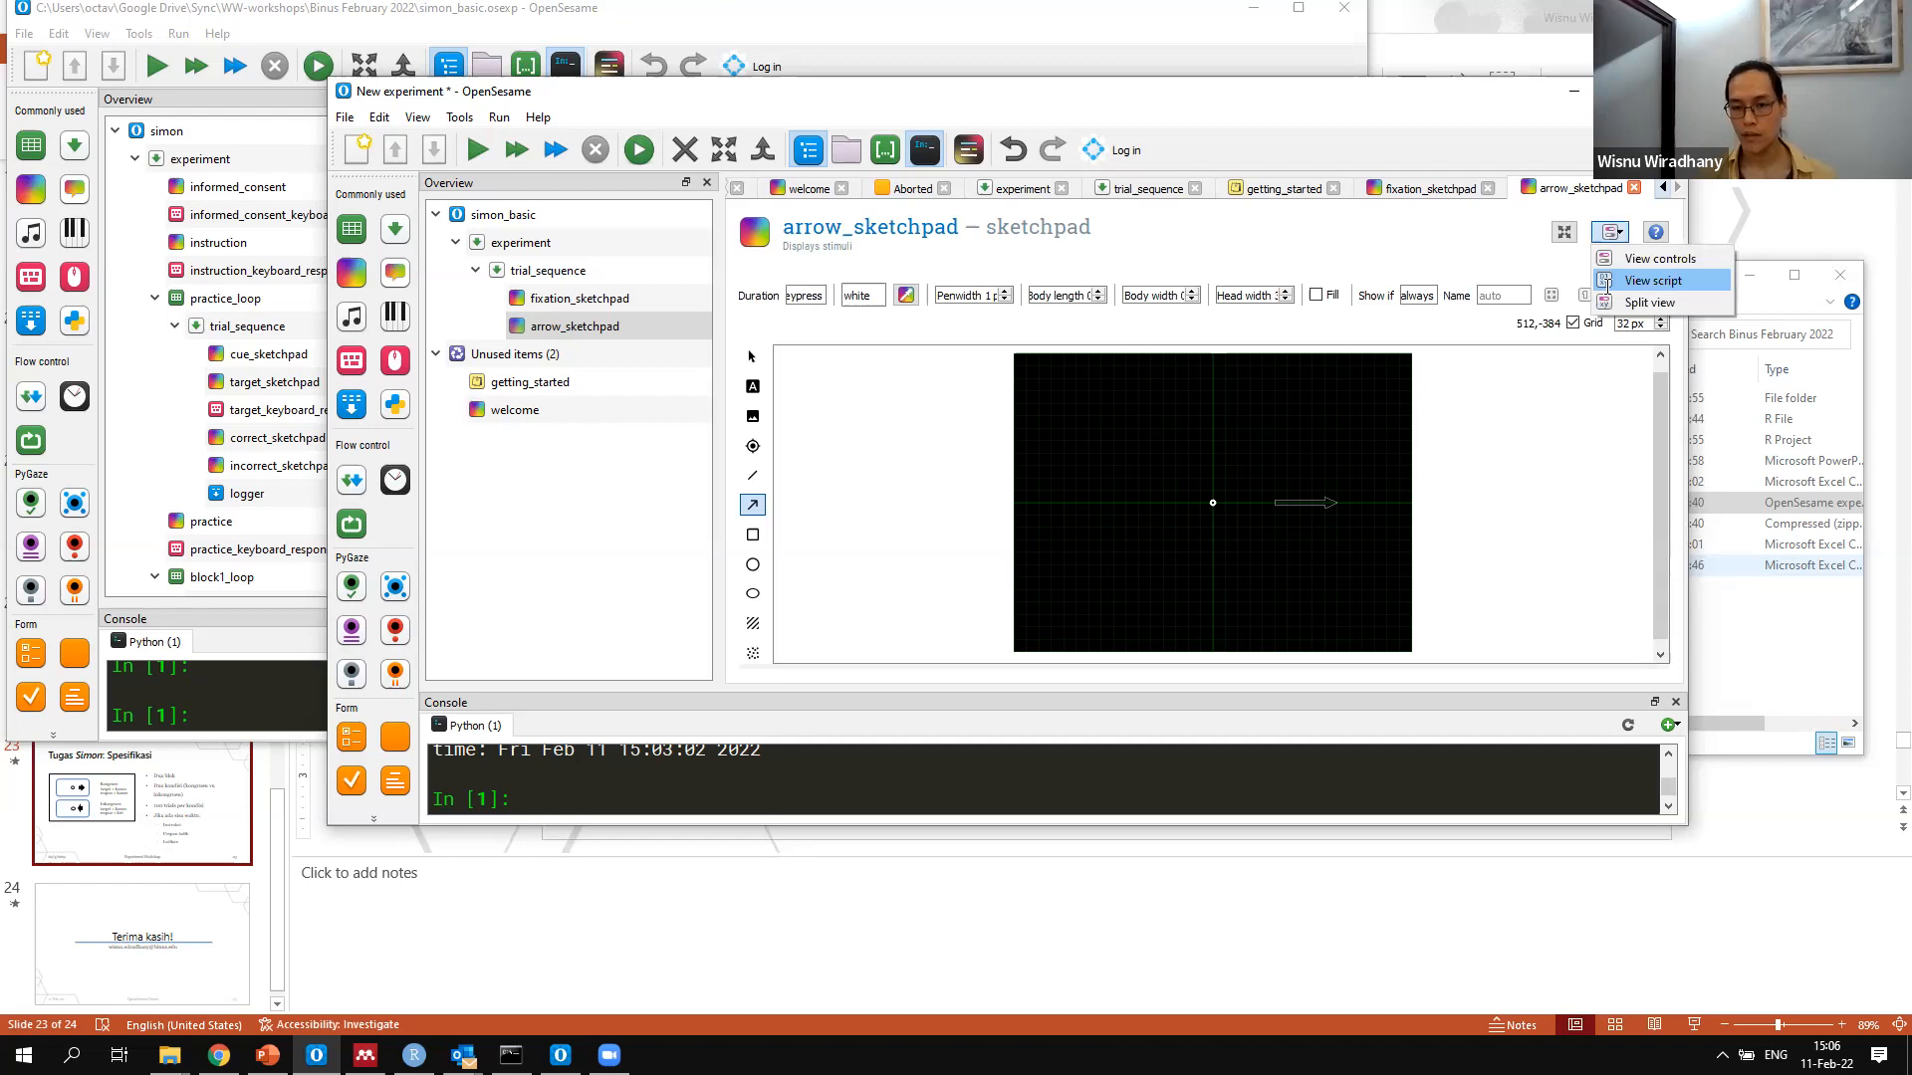
click(1643, 275)
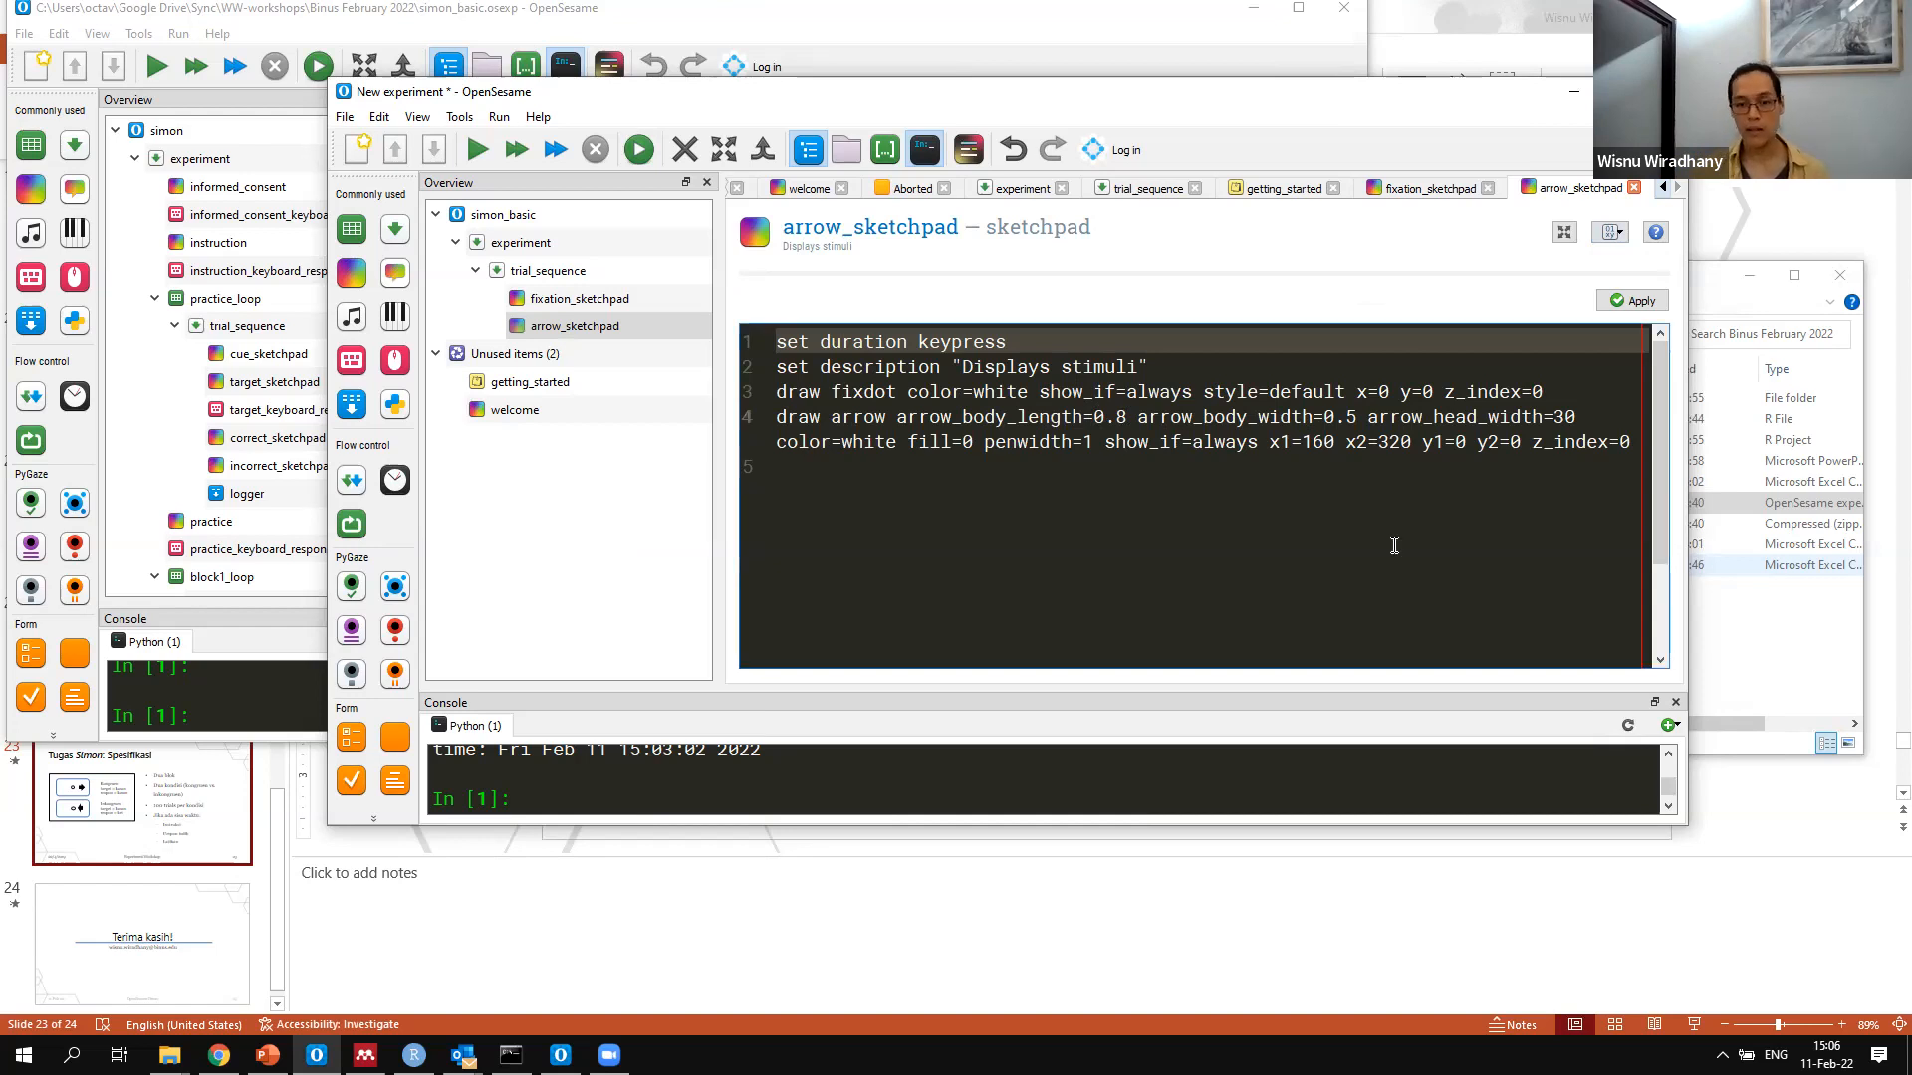
key(BackSpace)
text(5)
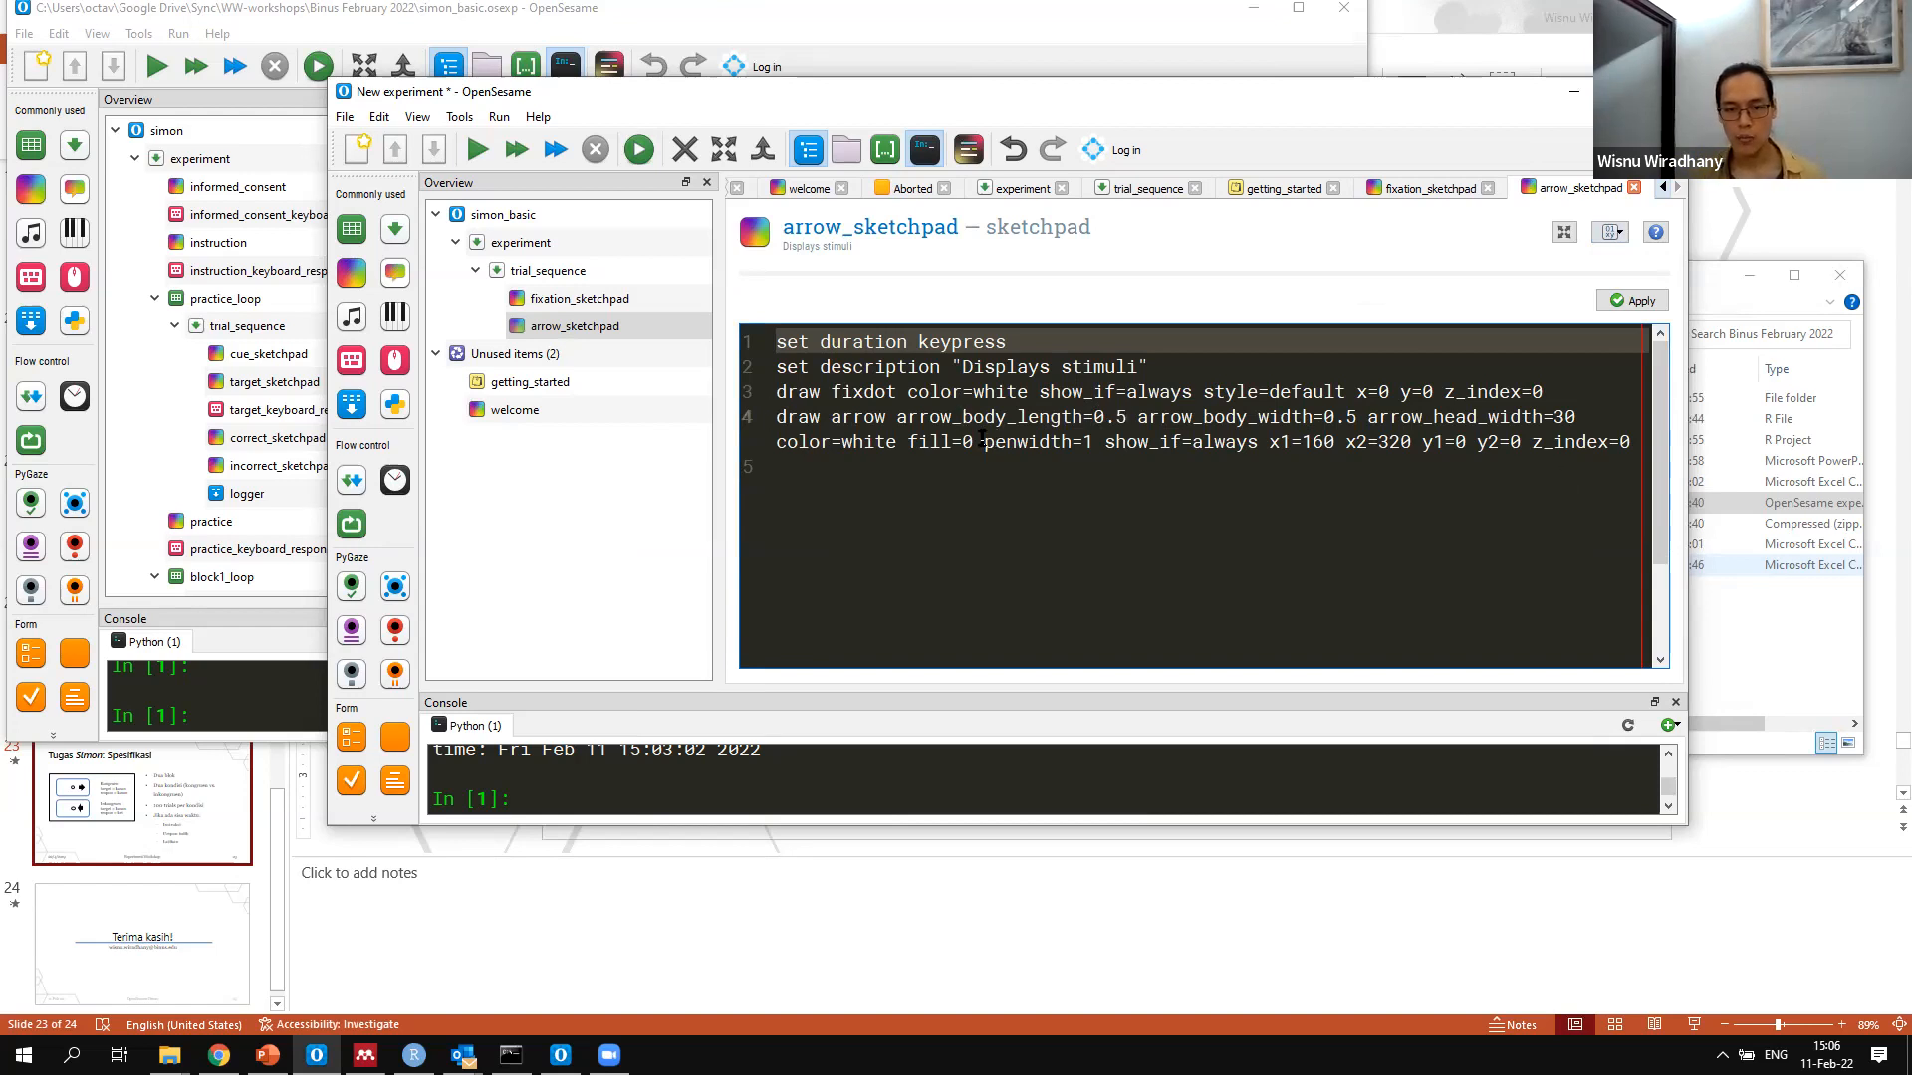
key(BackSpace)
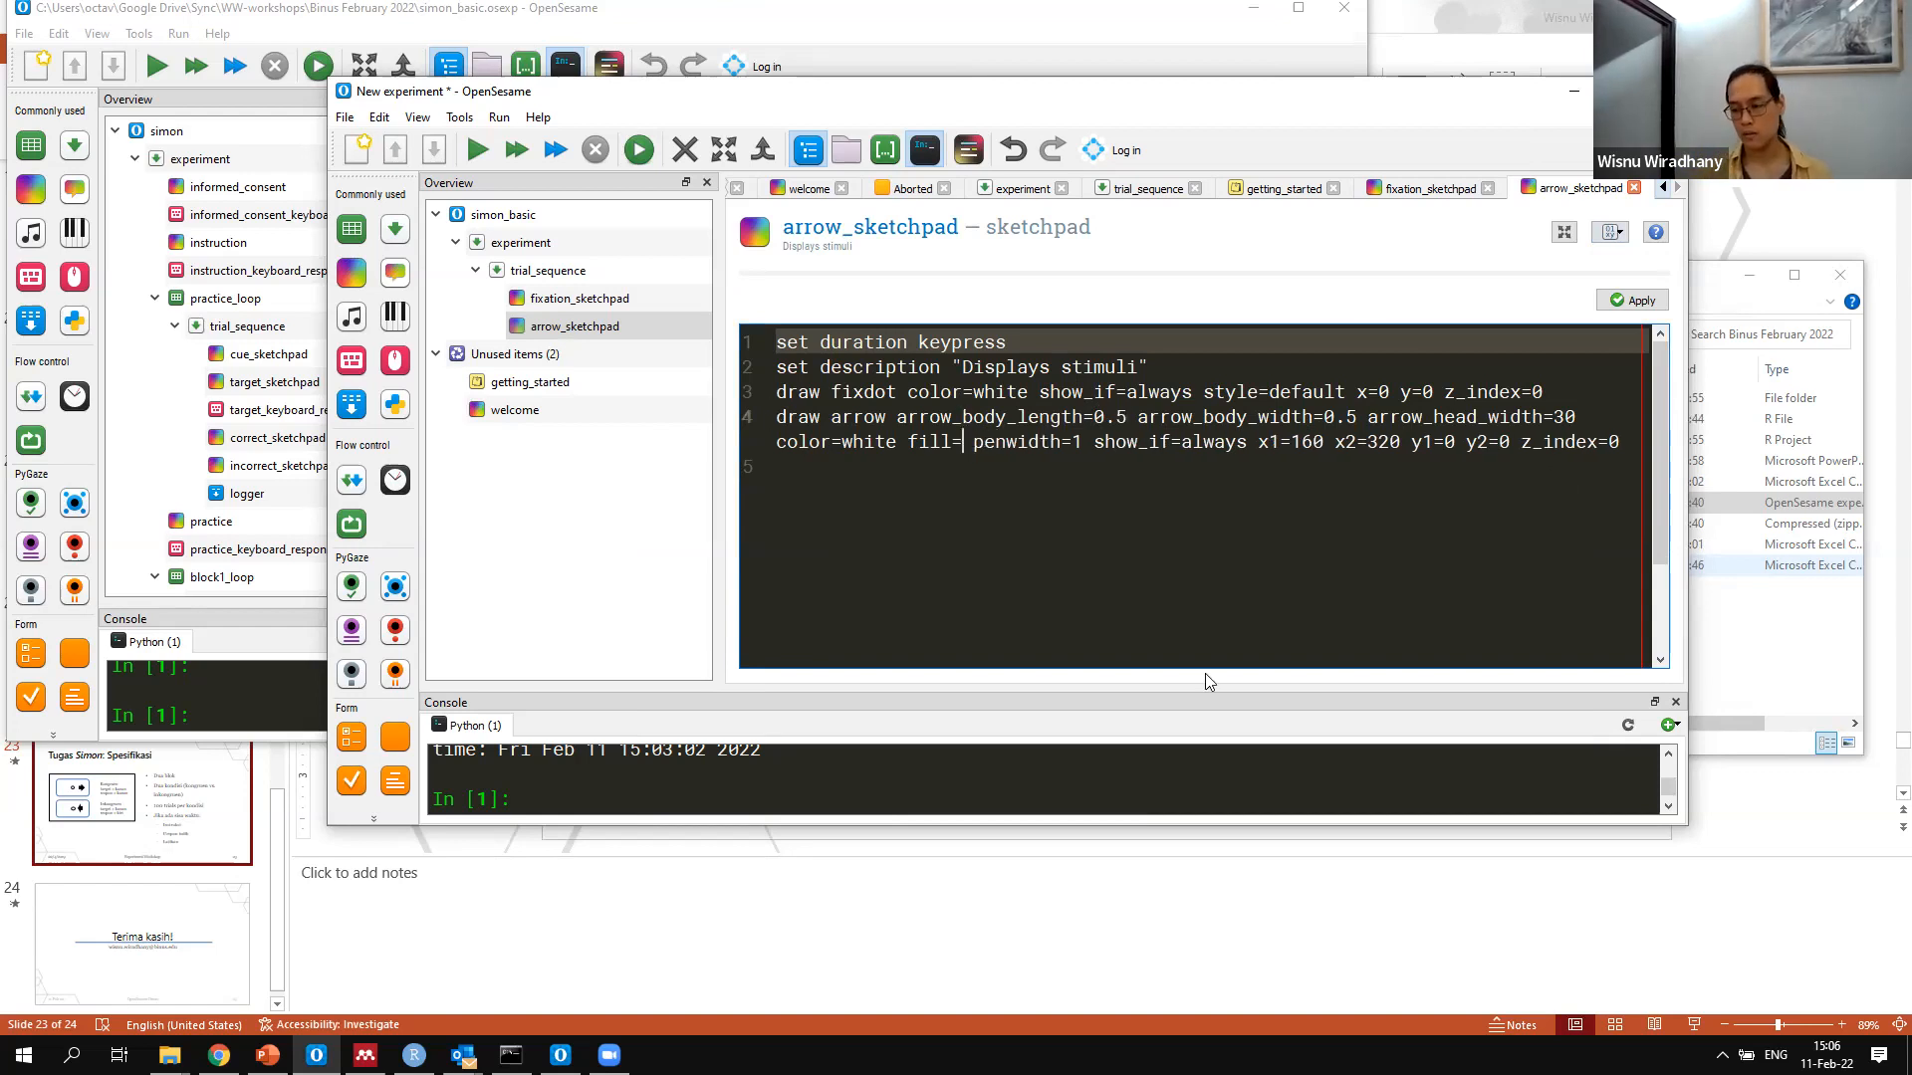
text(1)
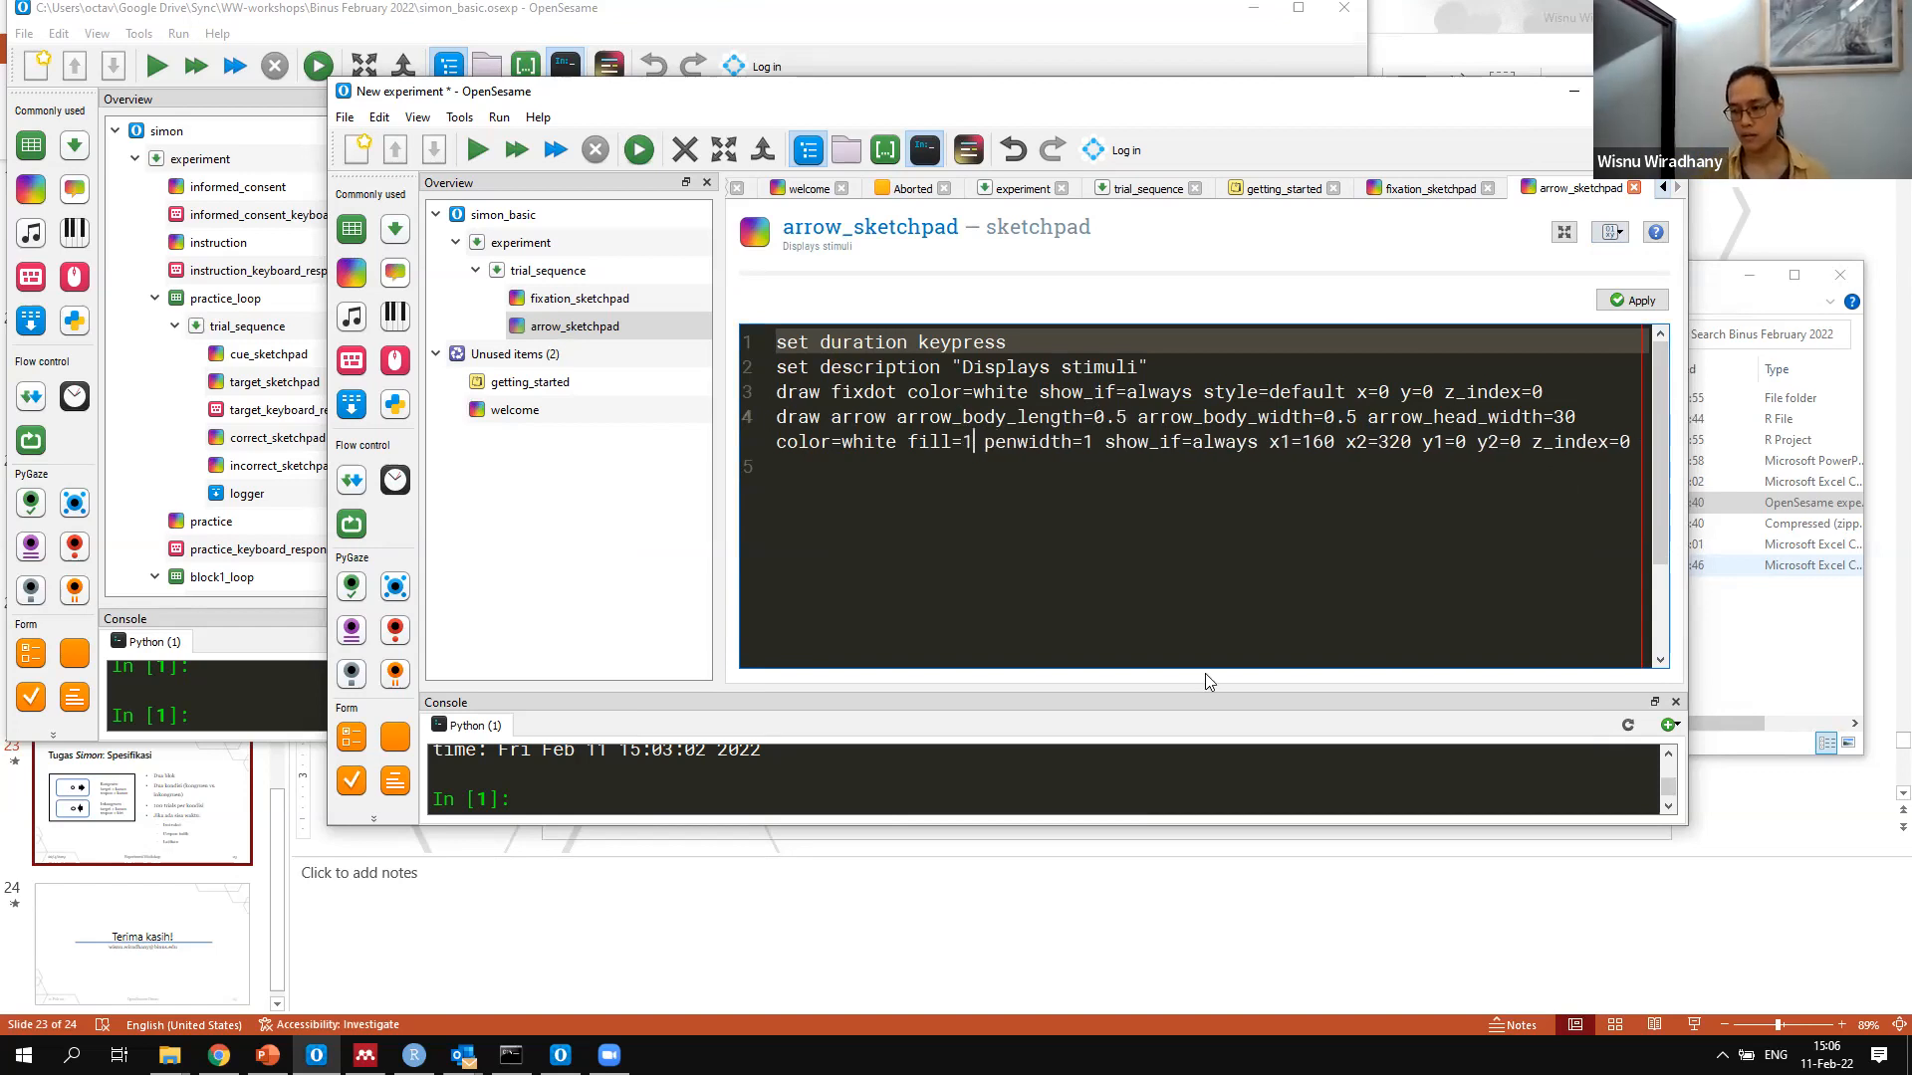
click(1623, 307)
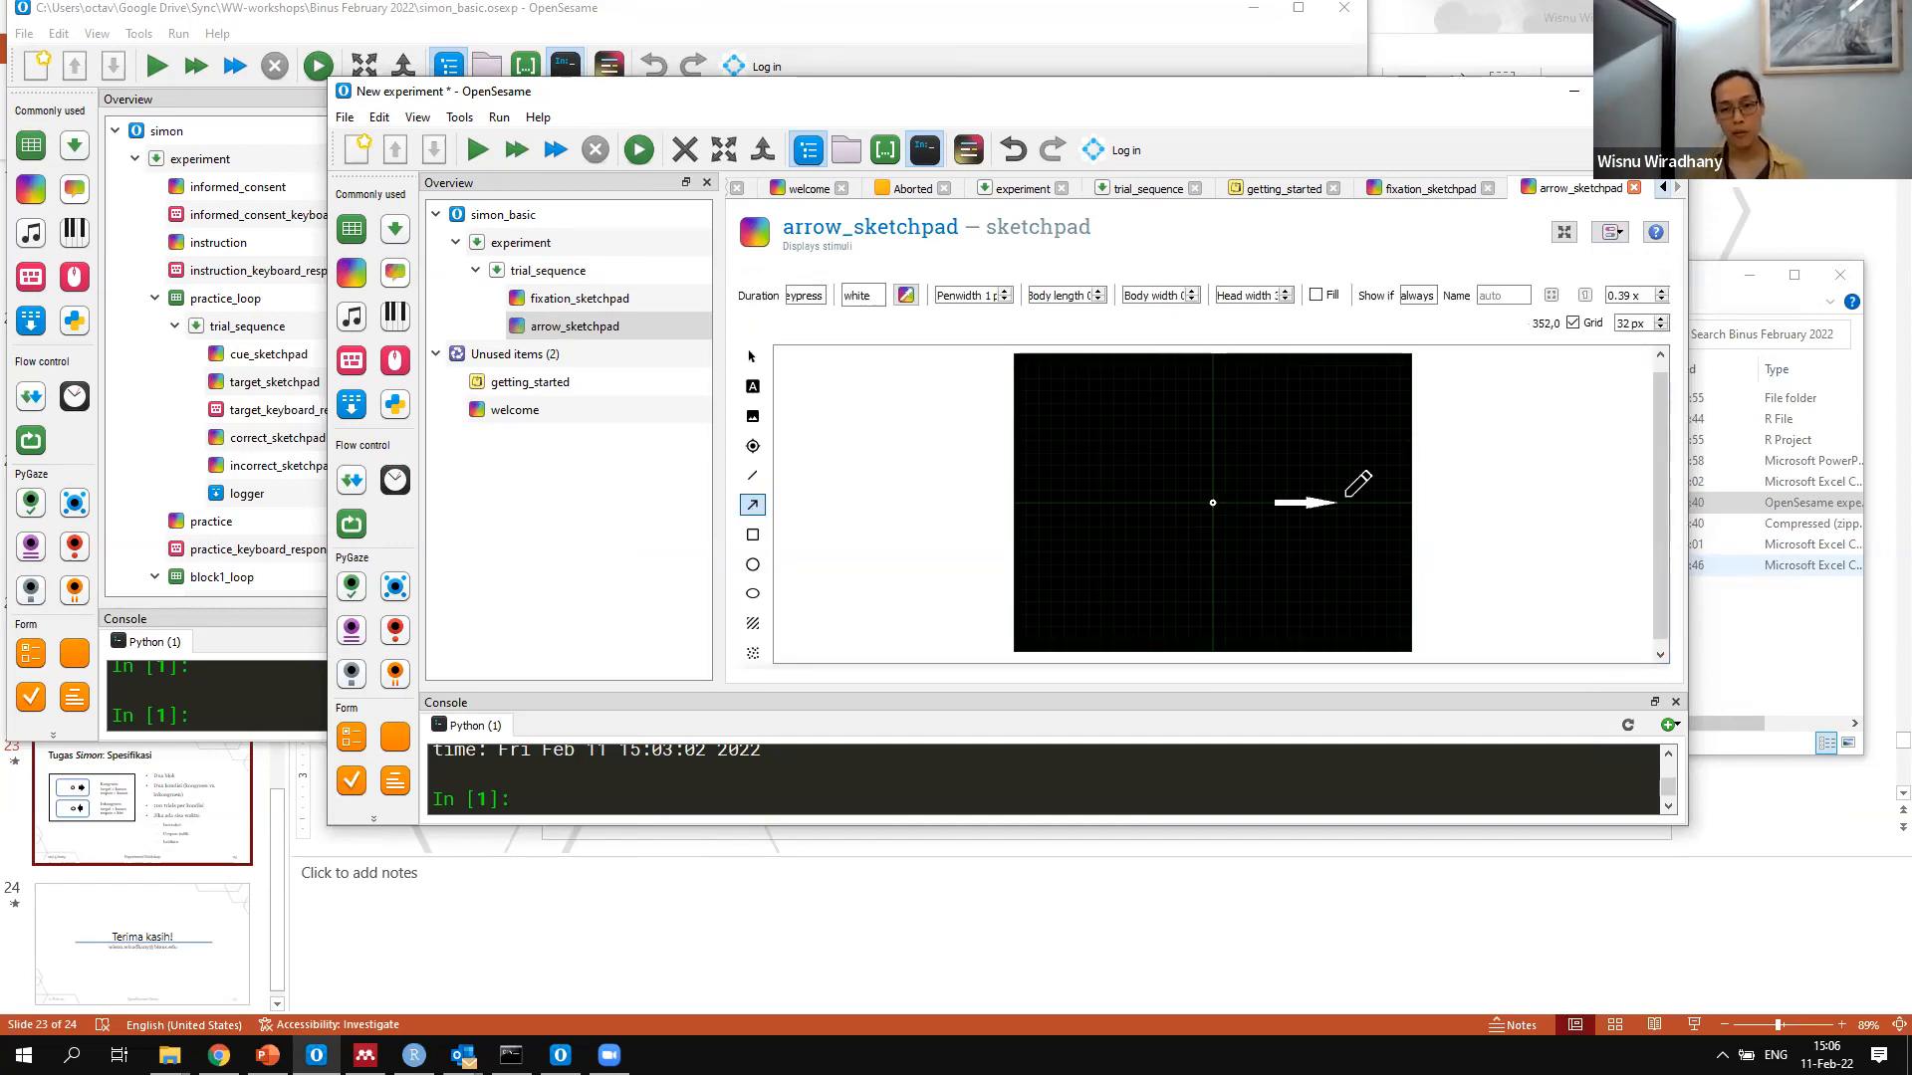
Set the duration of fixation_sketchpad to 400 and the duration of arrow_sketchpad to 2000
click(598, 300)
double_click(879, 295)
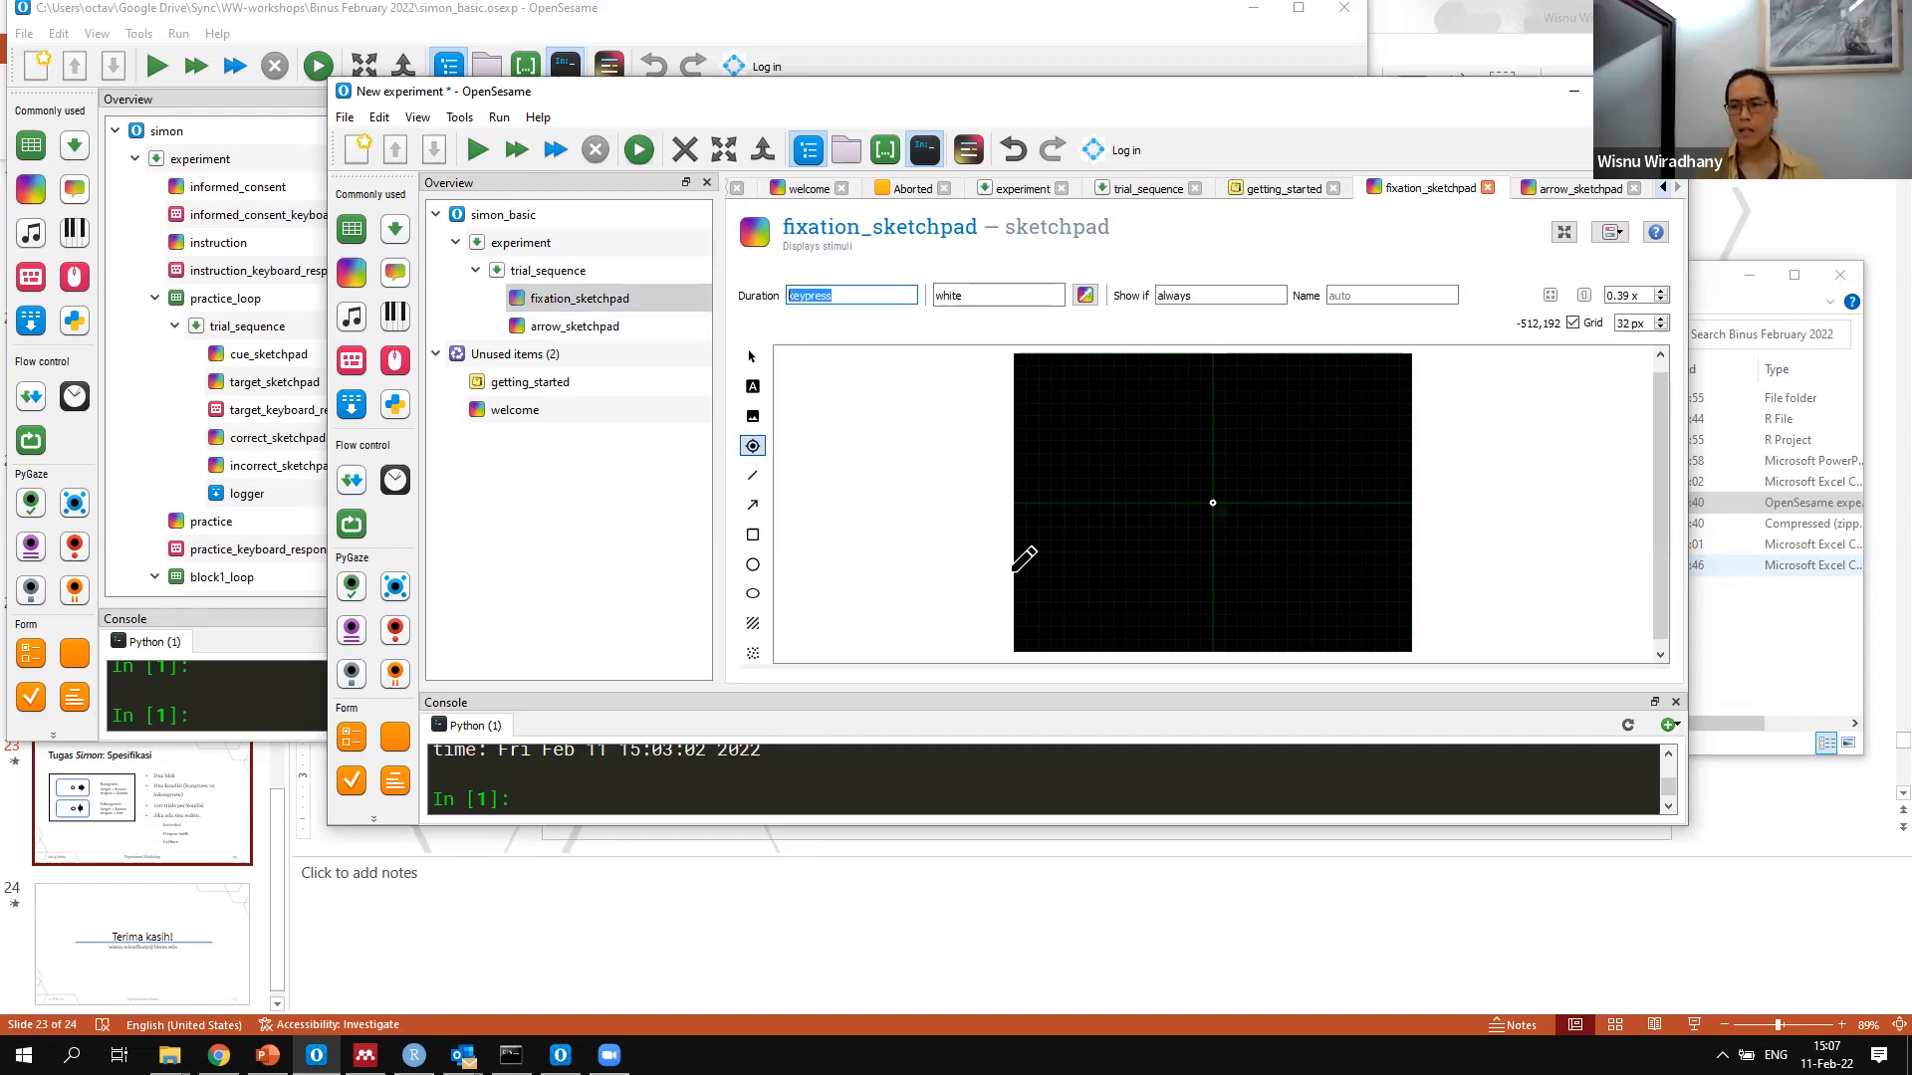
text(400)
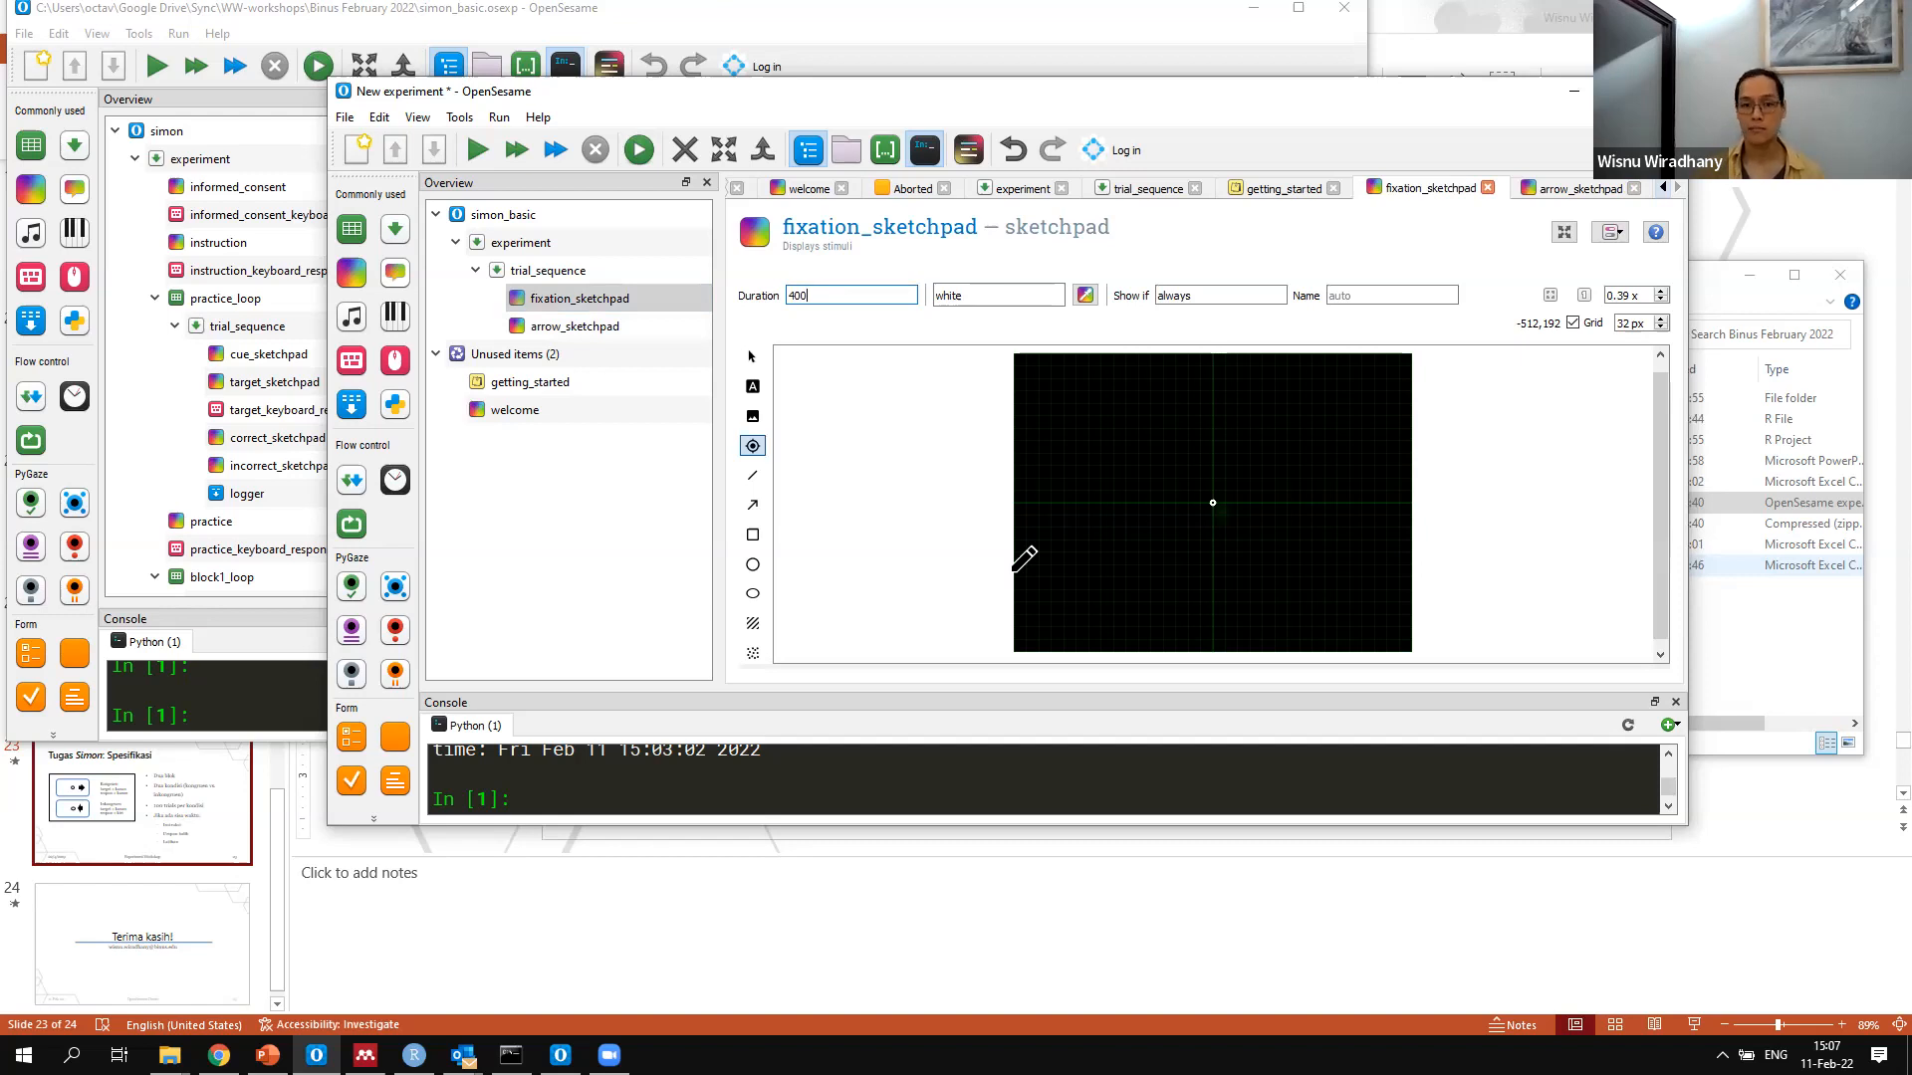
click(524, 323)
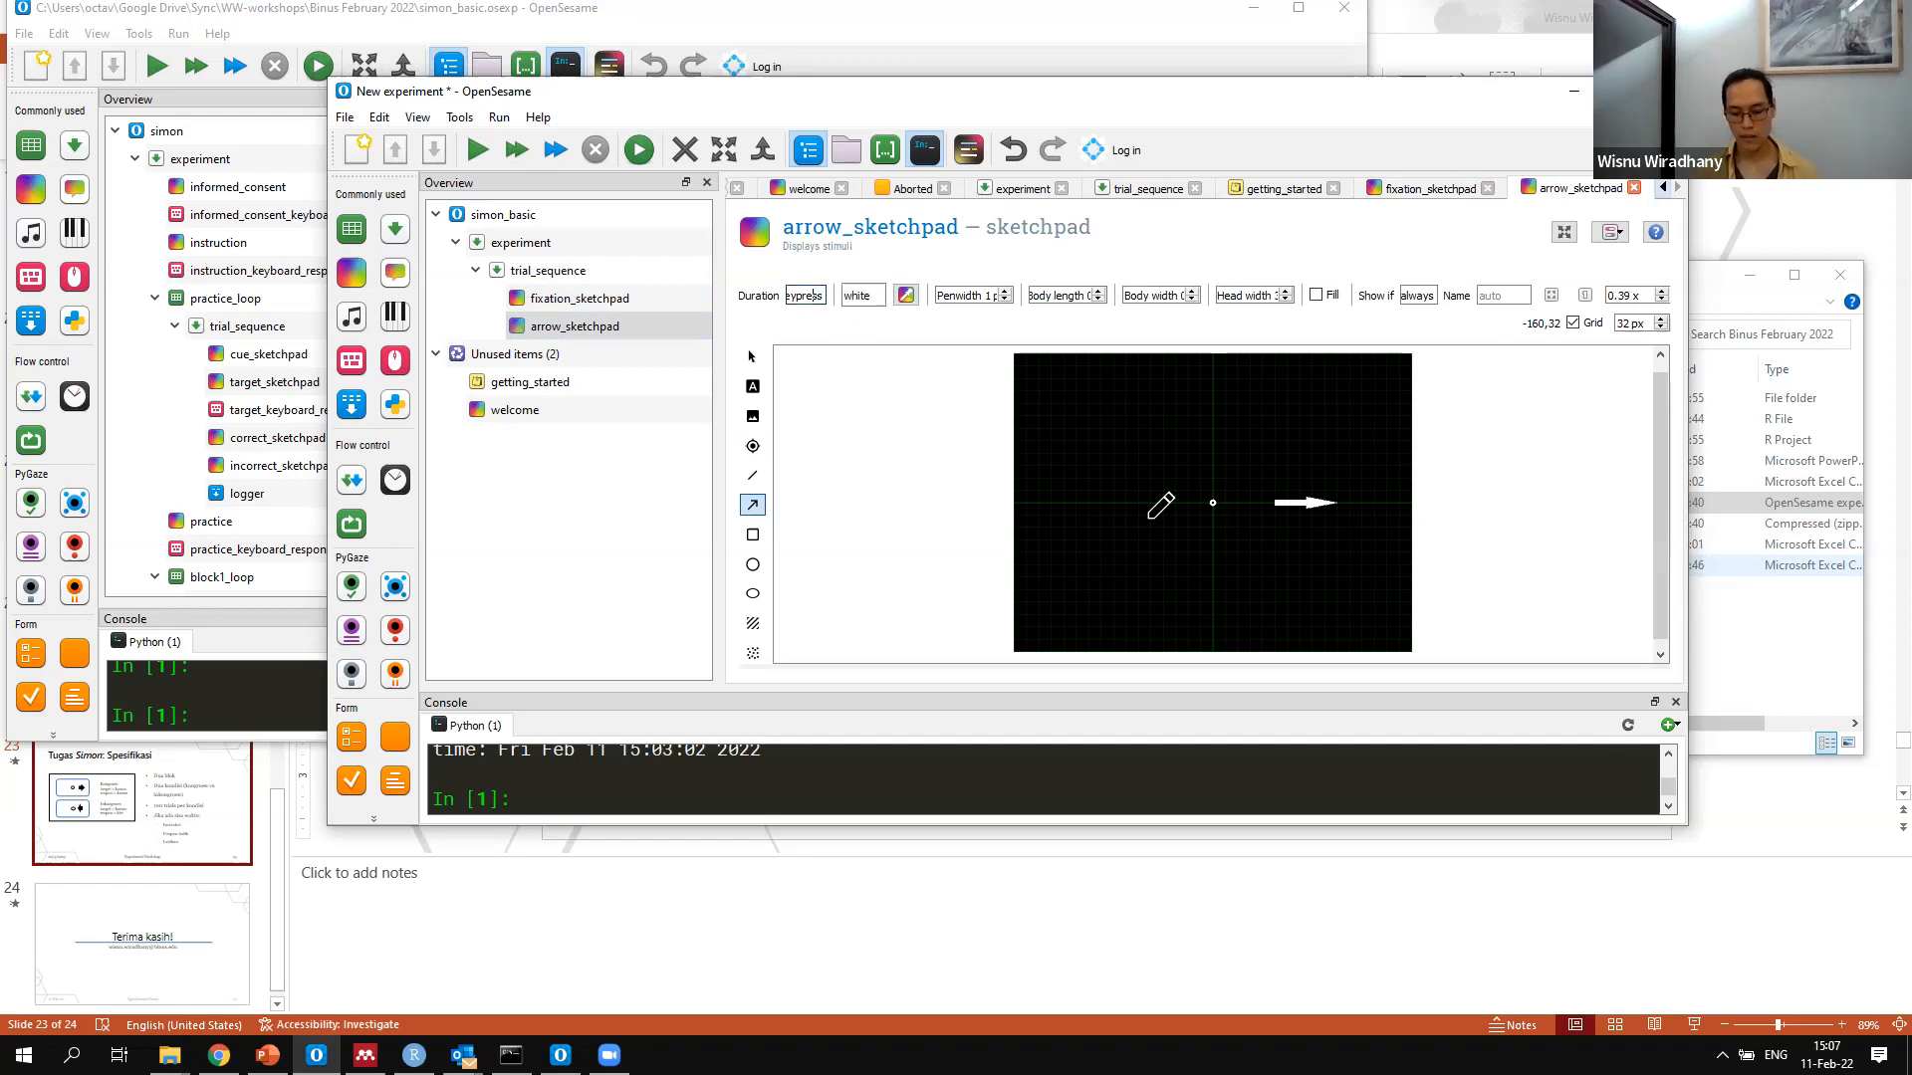
key(ctrl+a)
text(20)
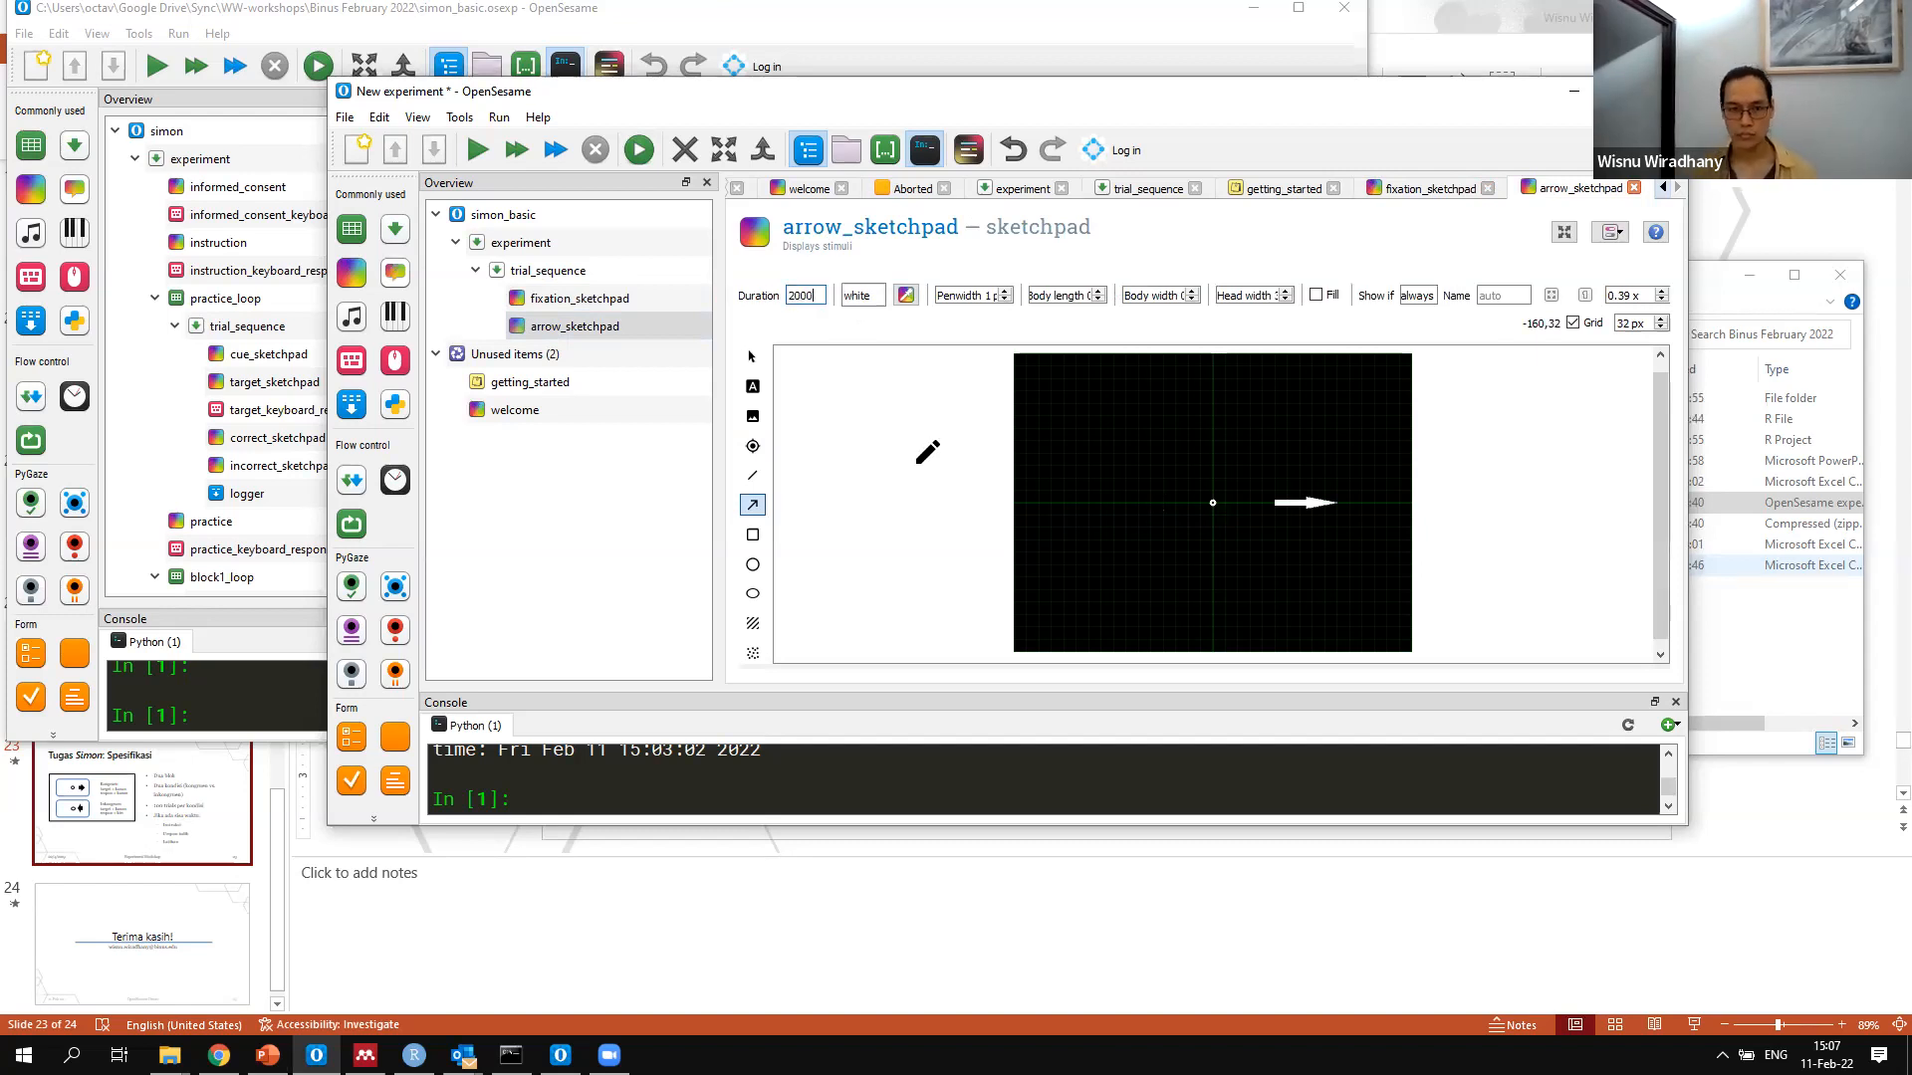
Check the settings of fixation_sketchpad and arrow_sketchpad, and test the trial with a quick run of the experiment
click(596, 296)
click(605, 327)
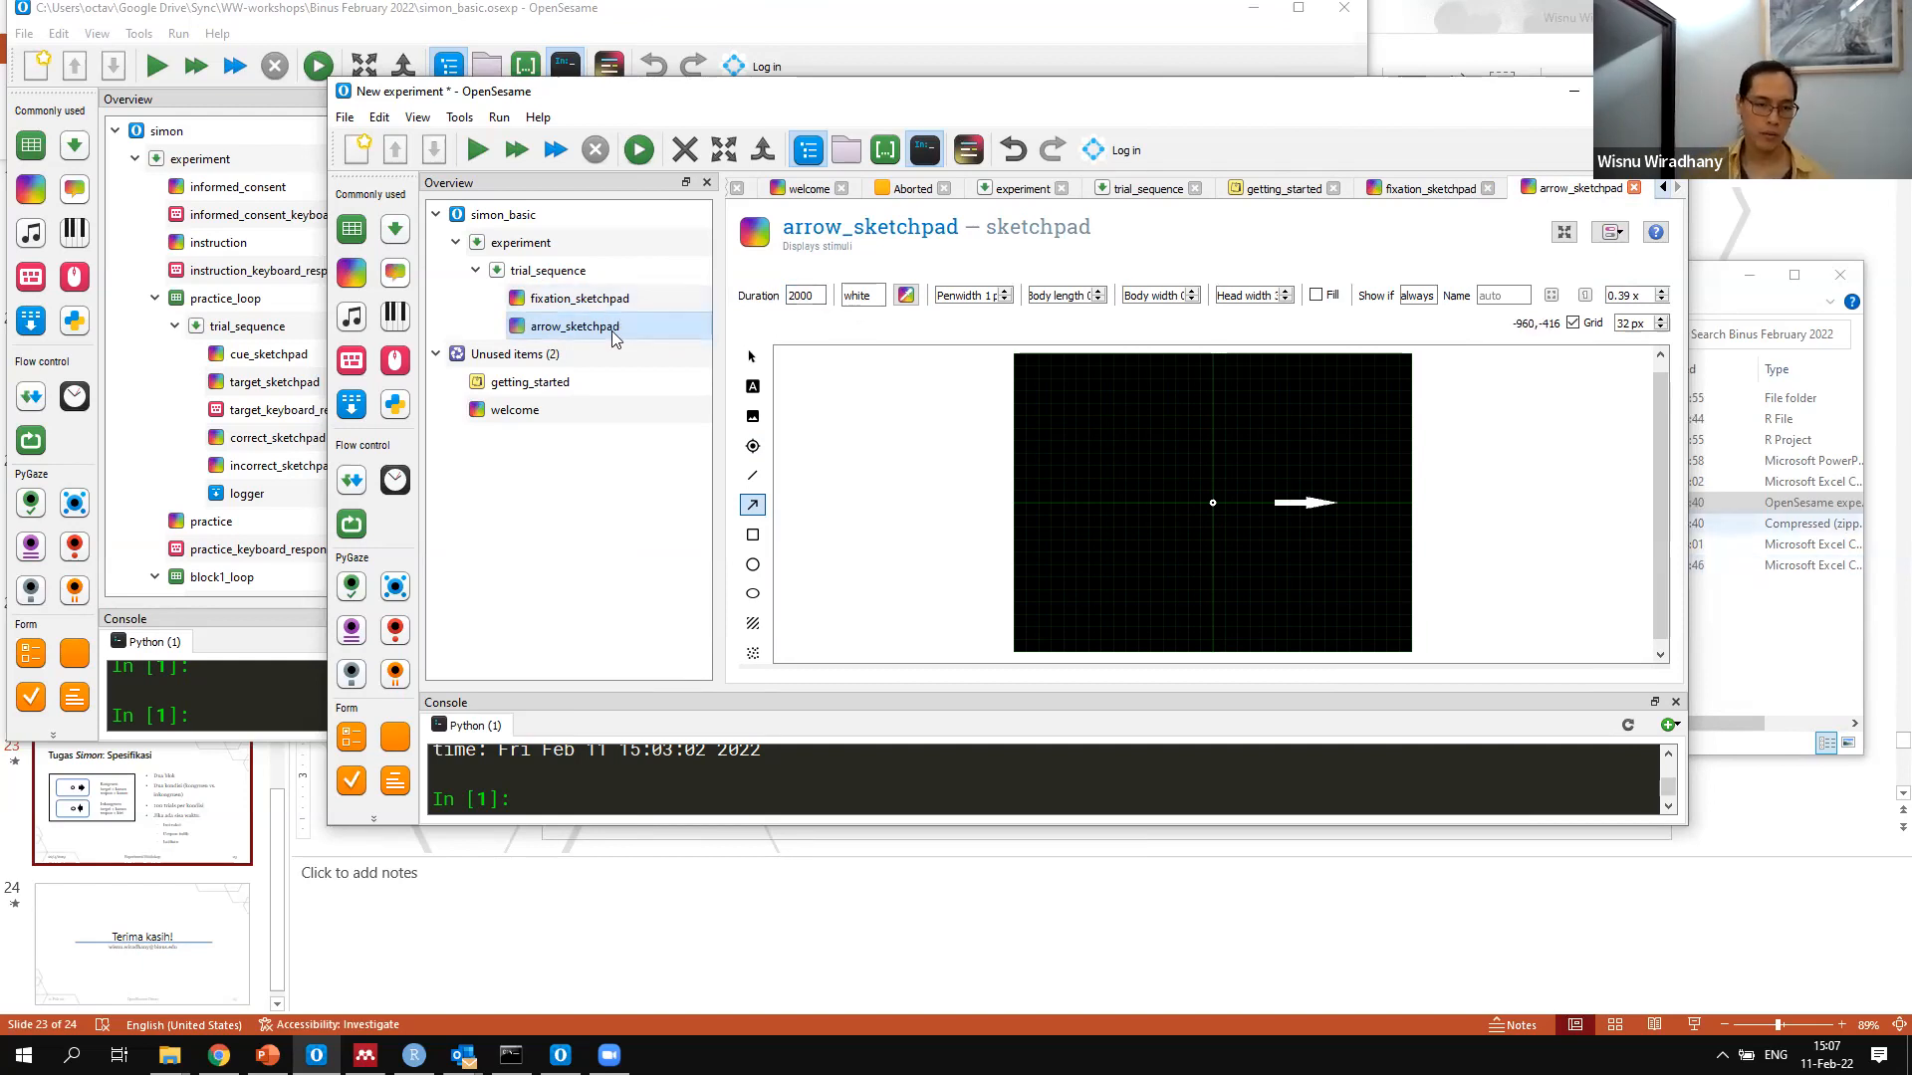
click(670, 298)
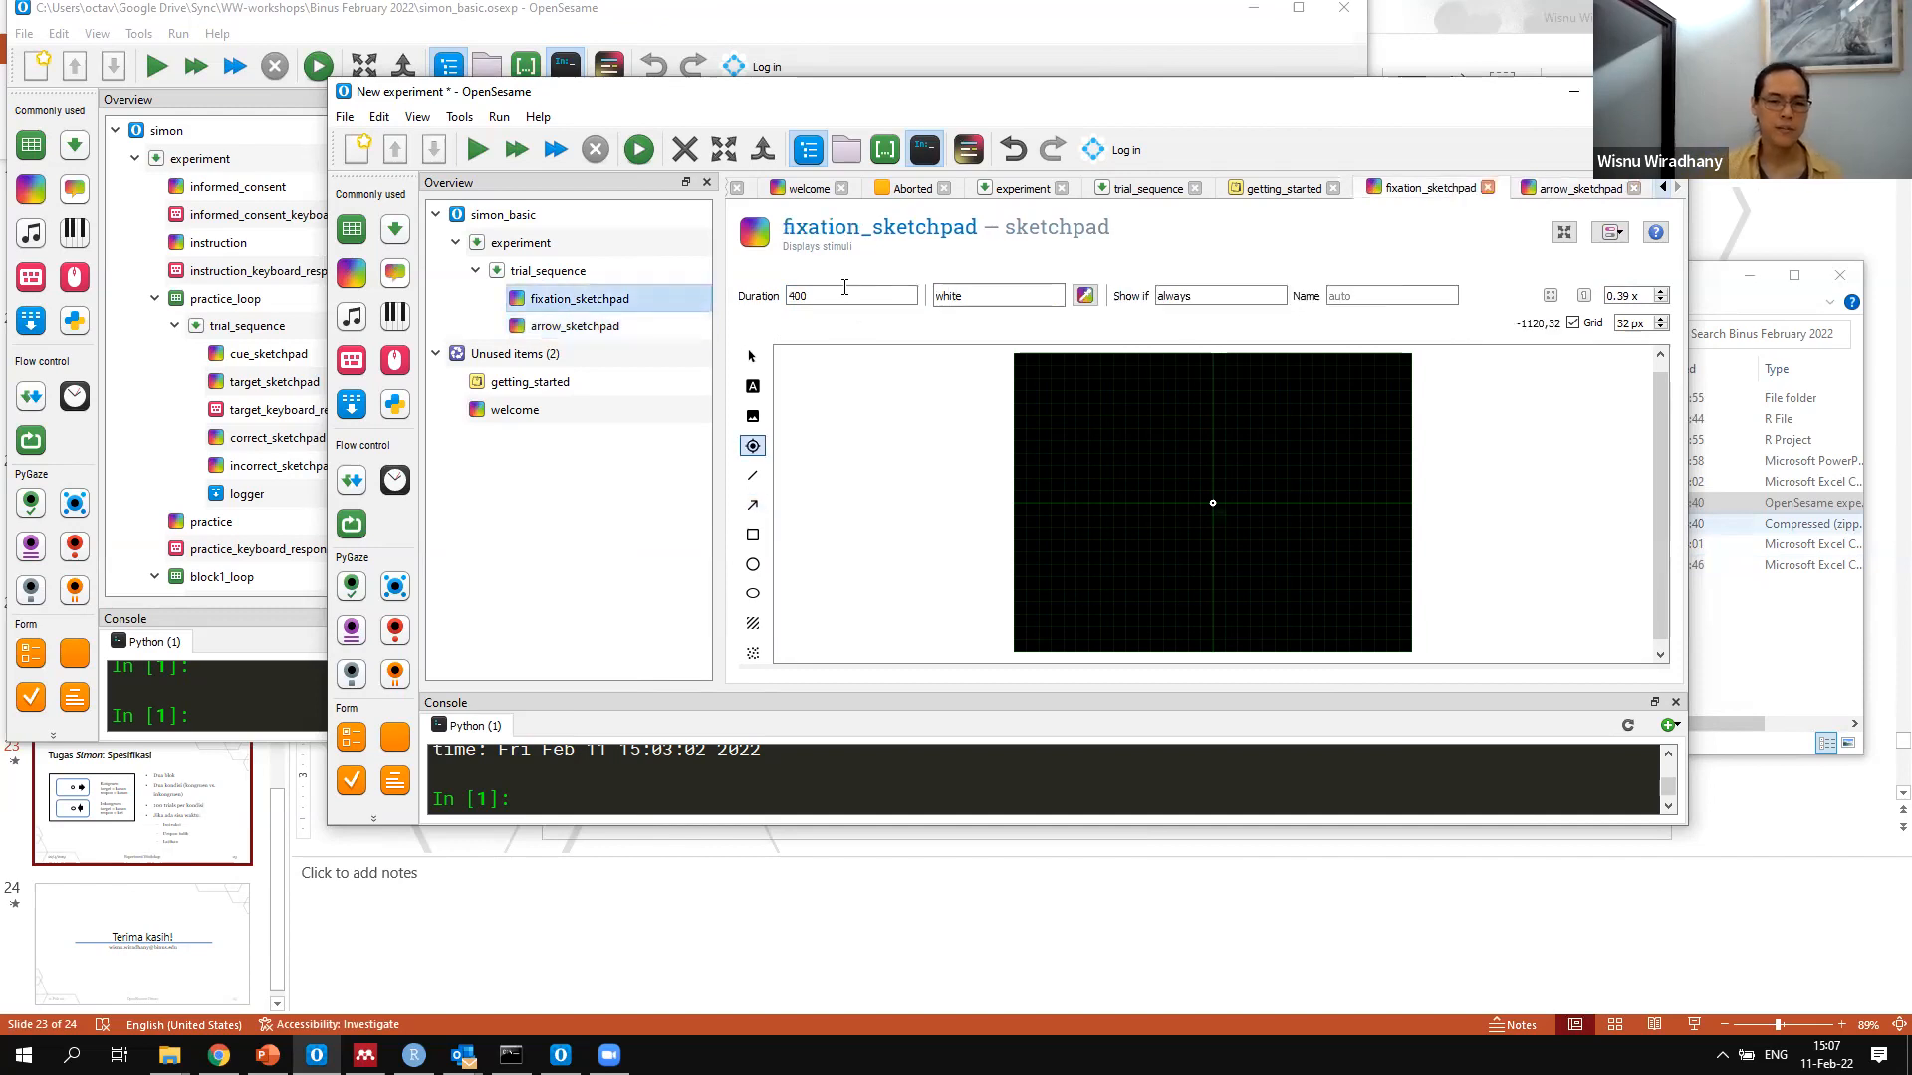
click(679, 334)
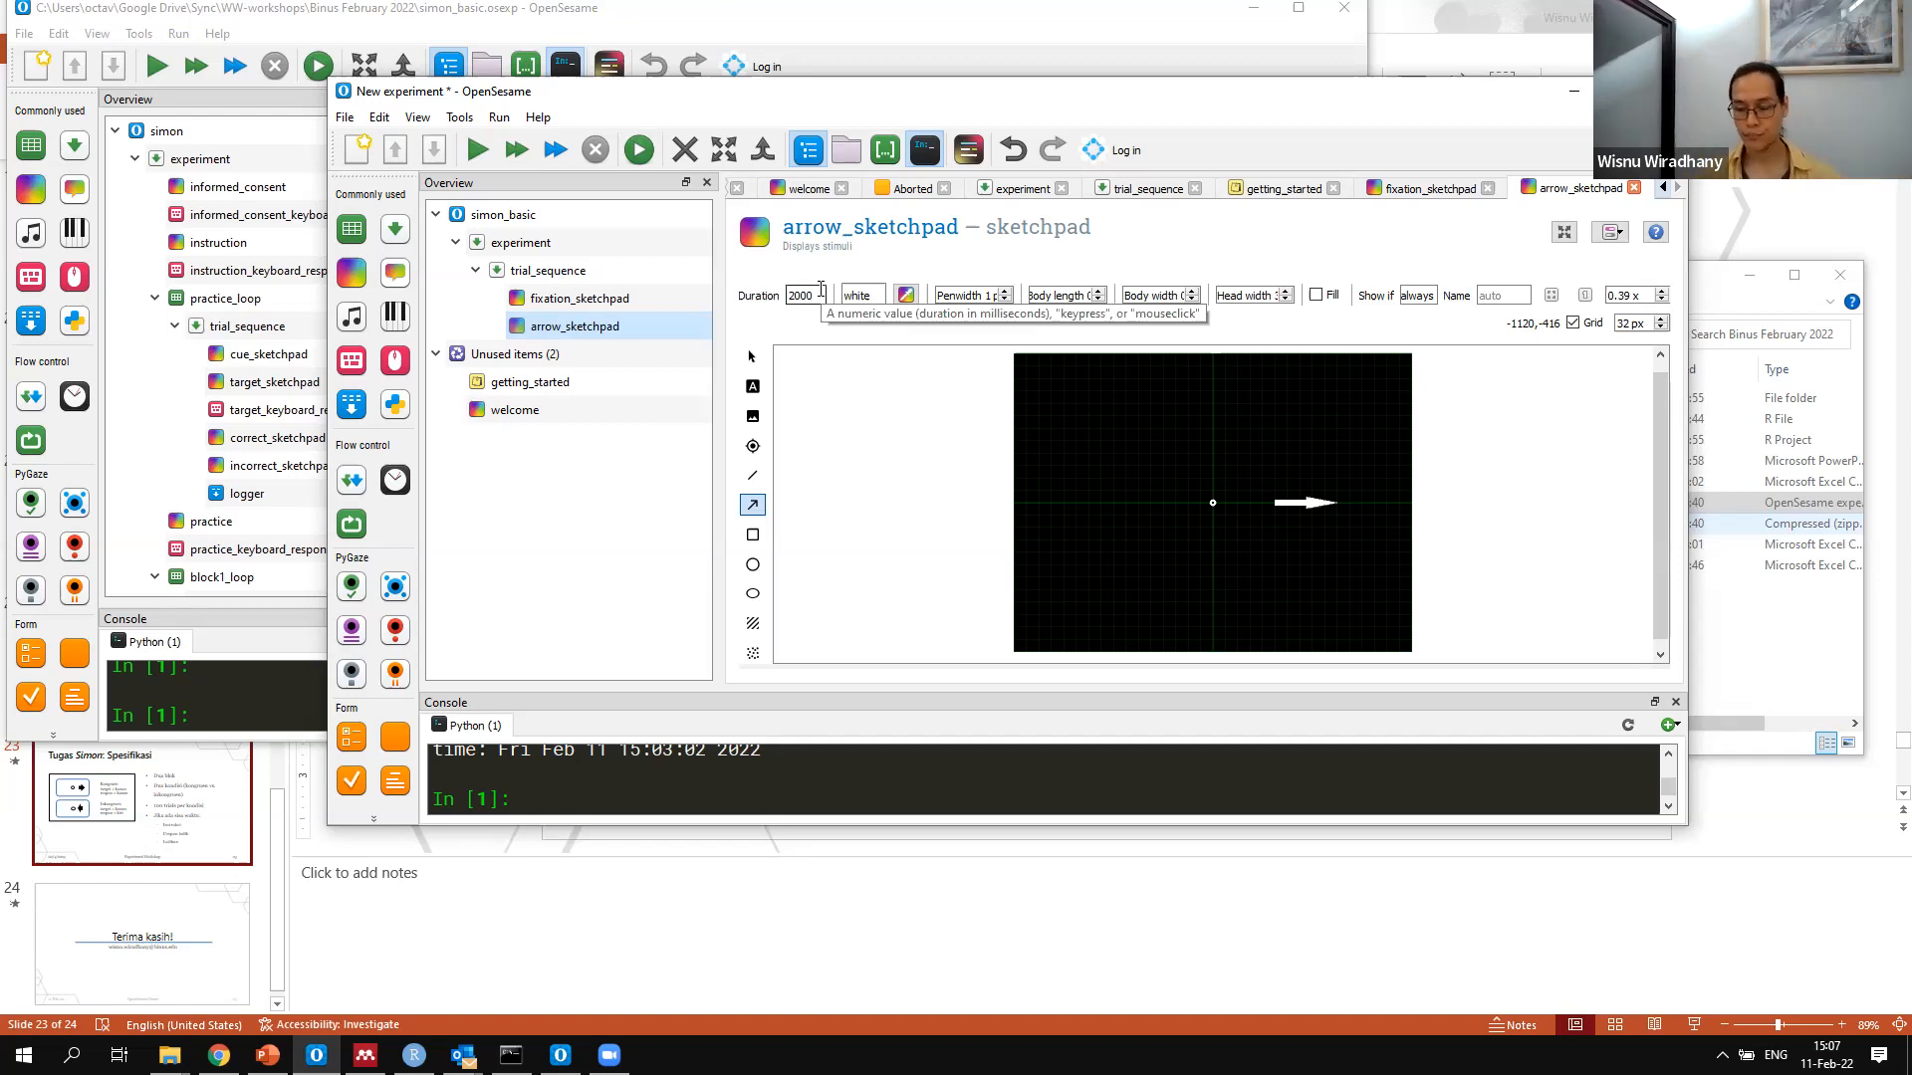
click(615, 302)
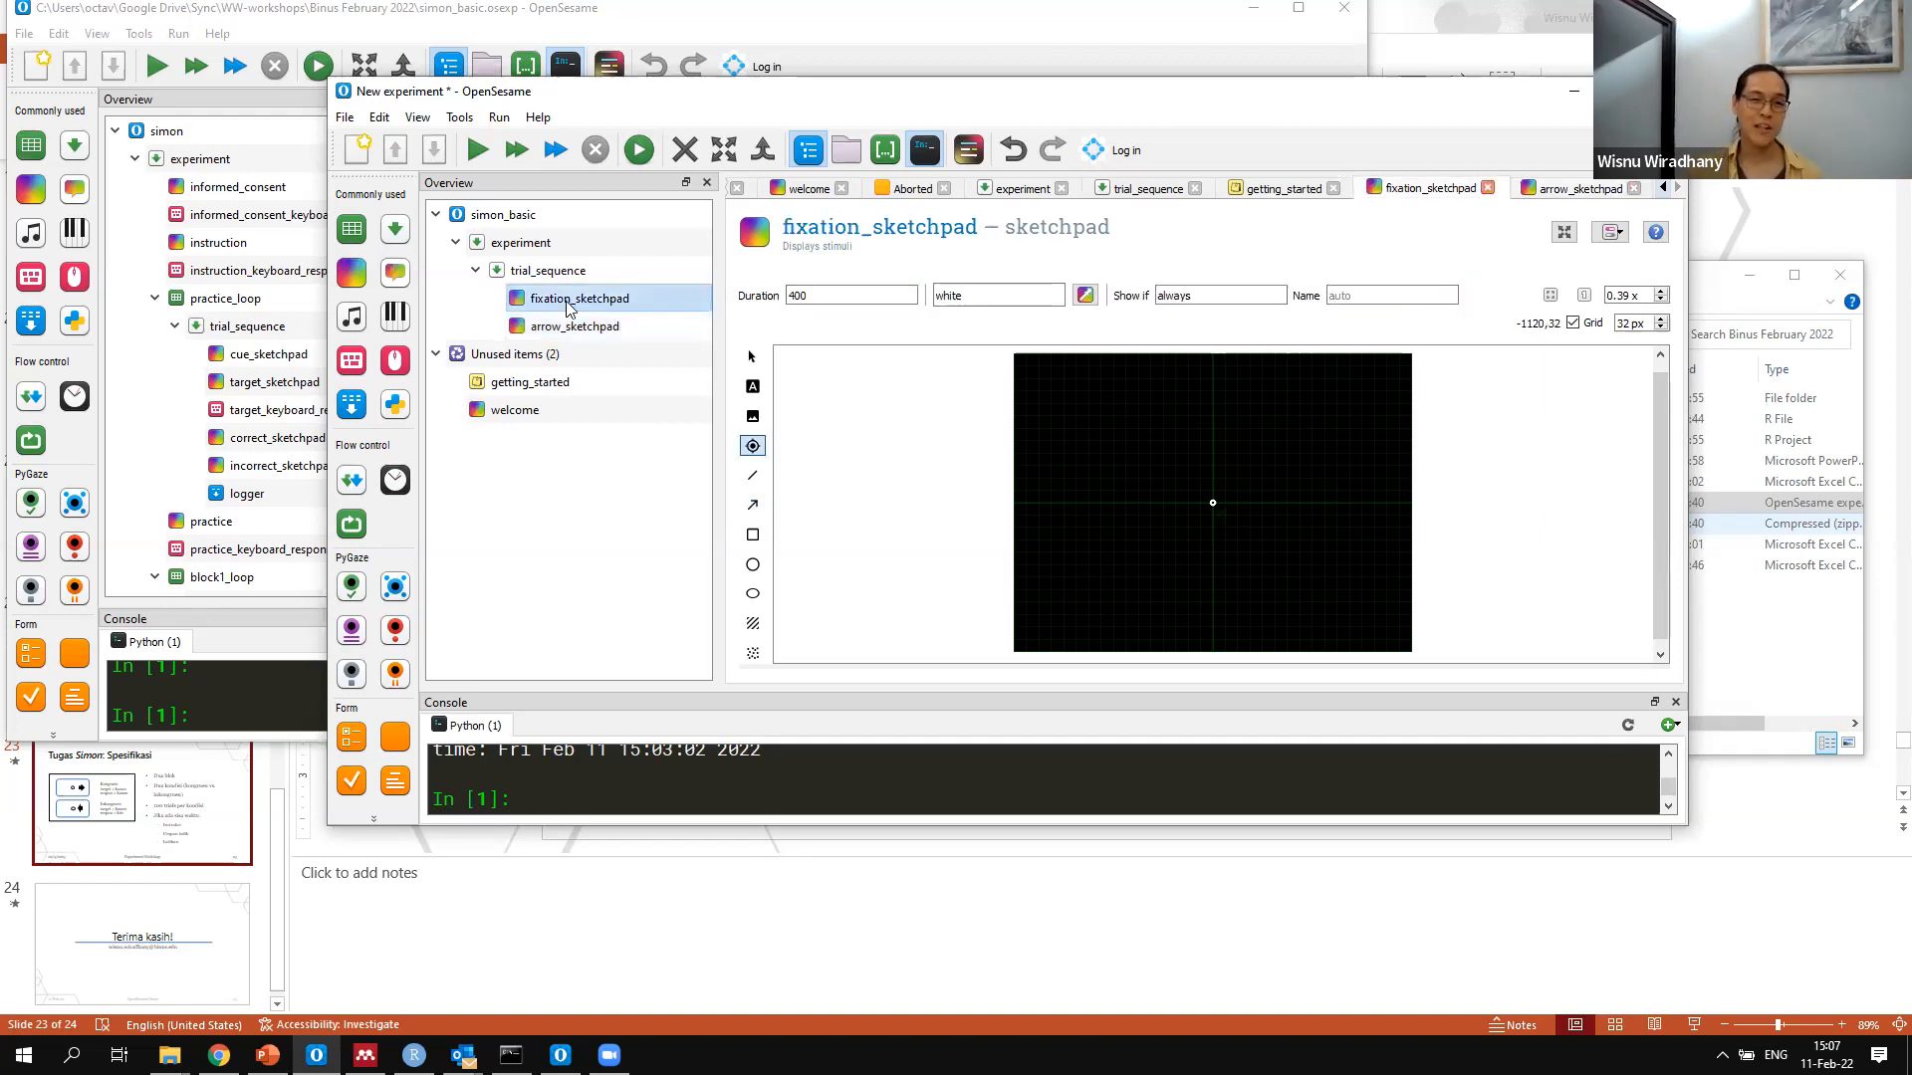
click(555, 151)
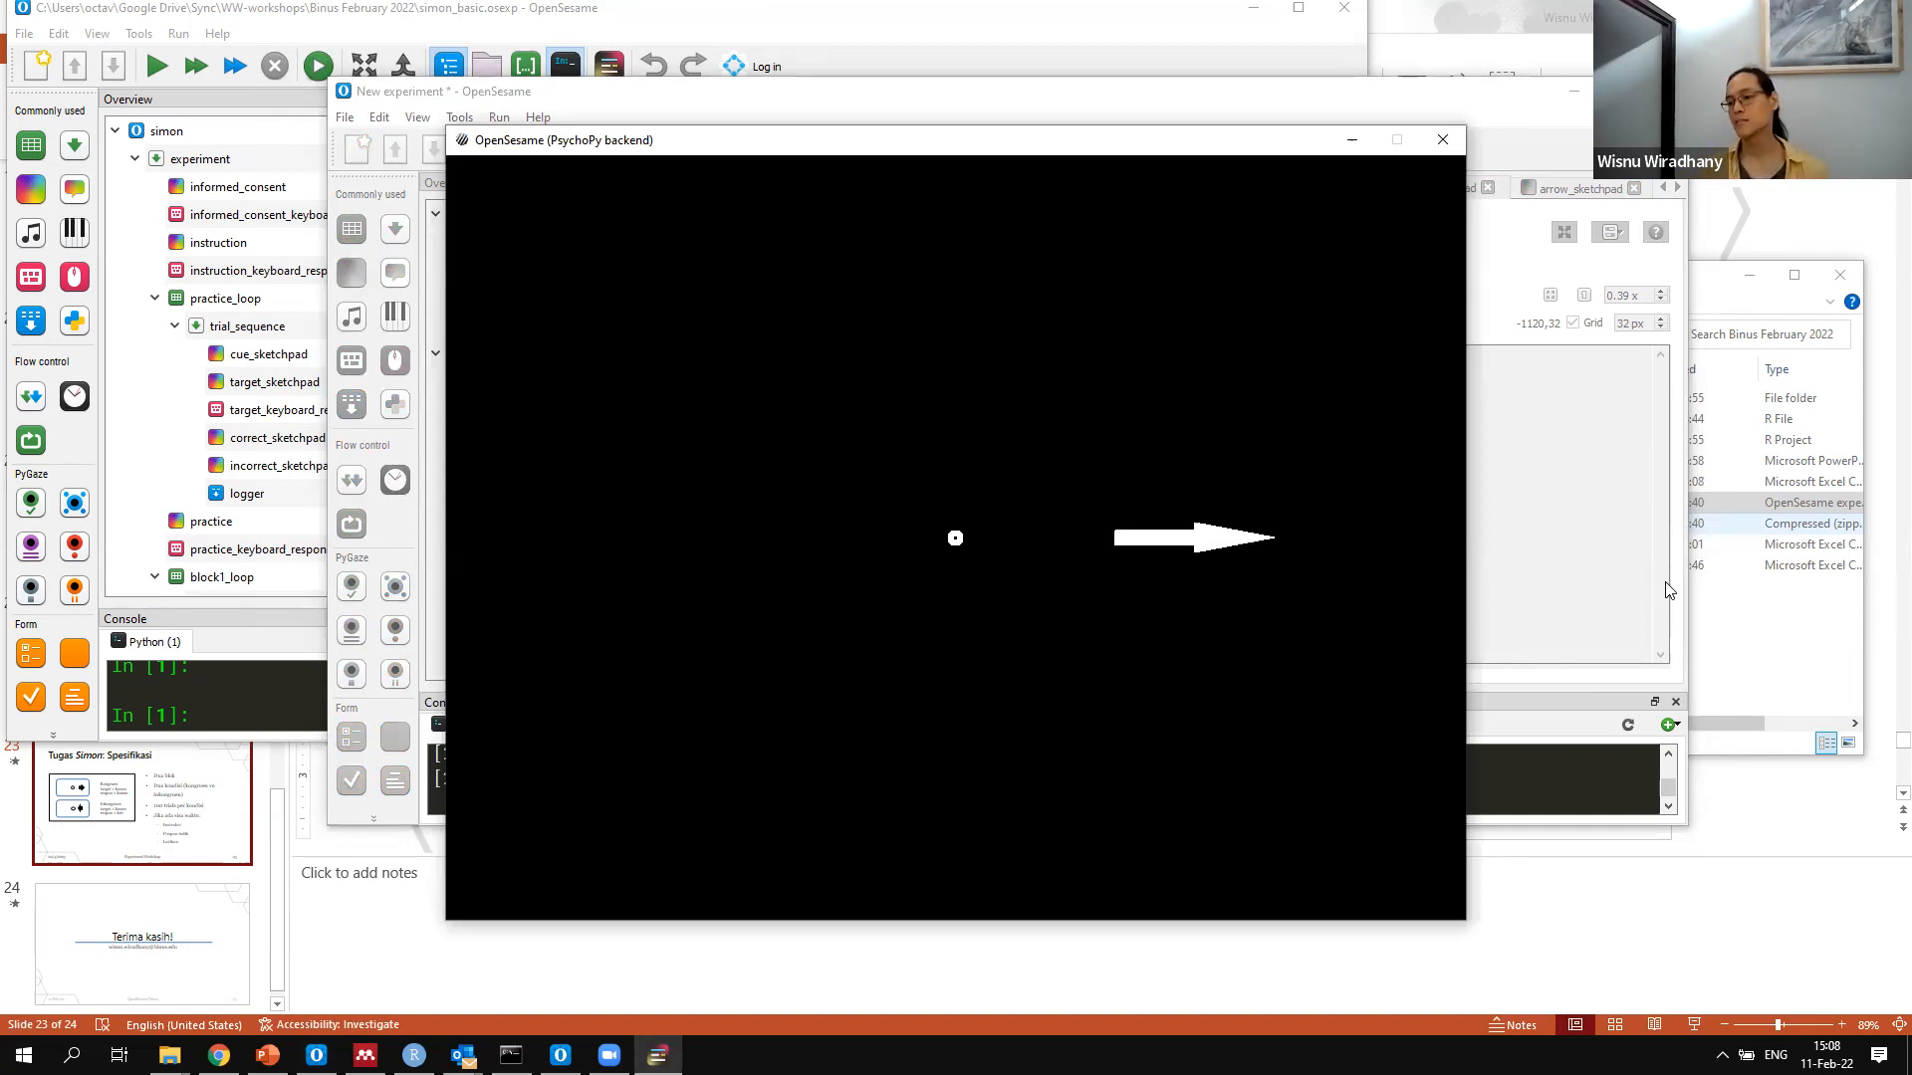
key(space)
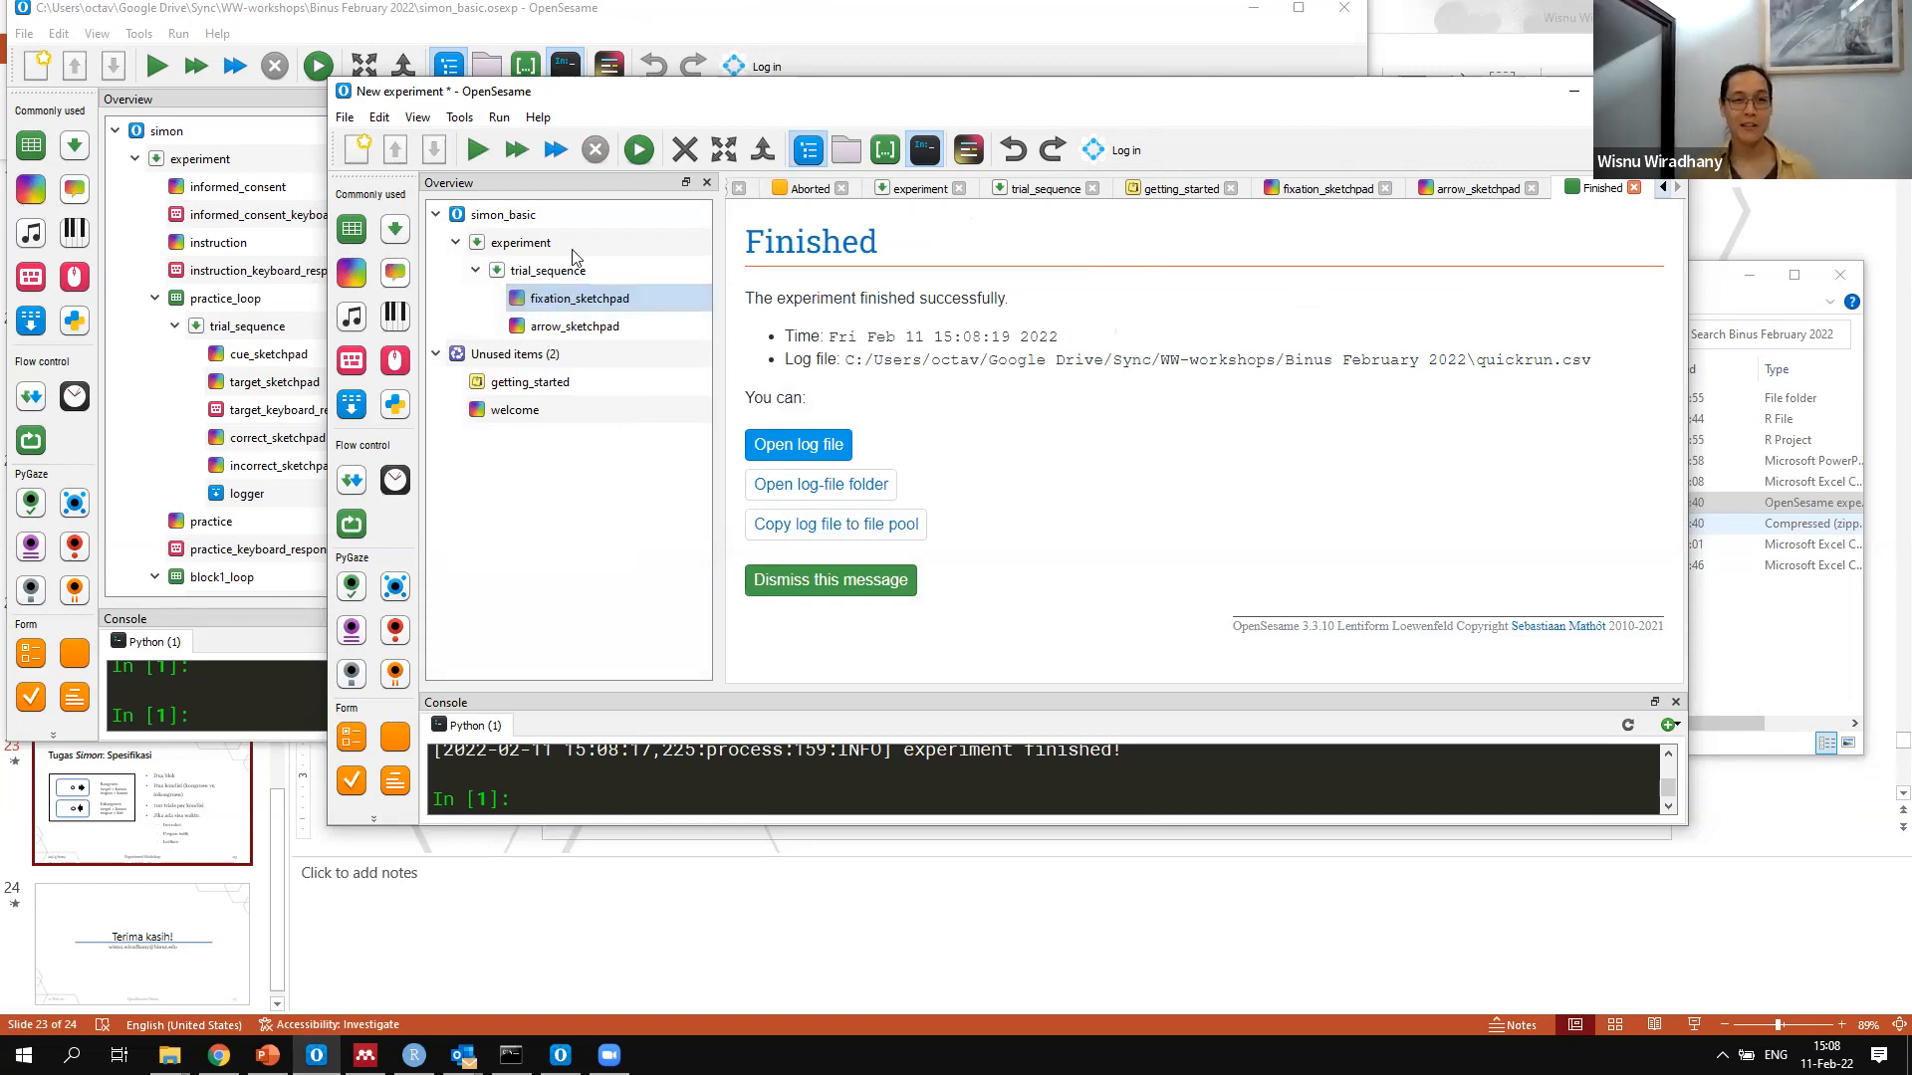
click(551, 272)
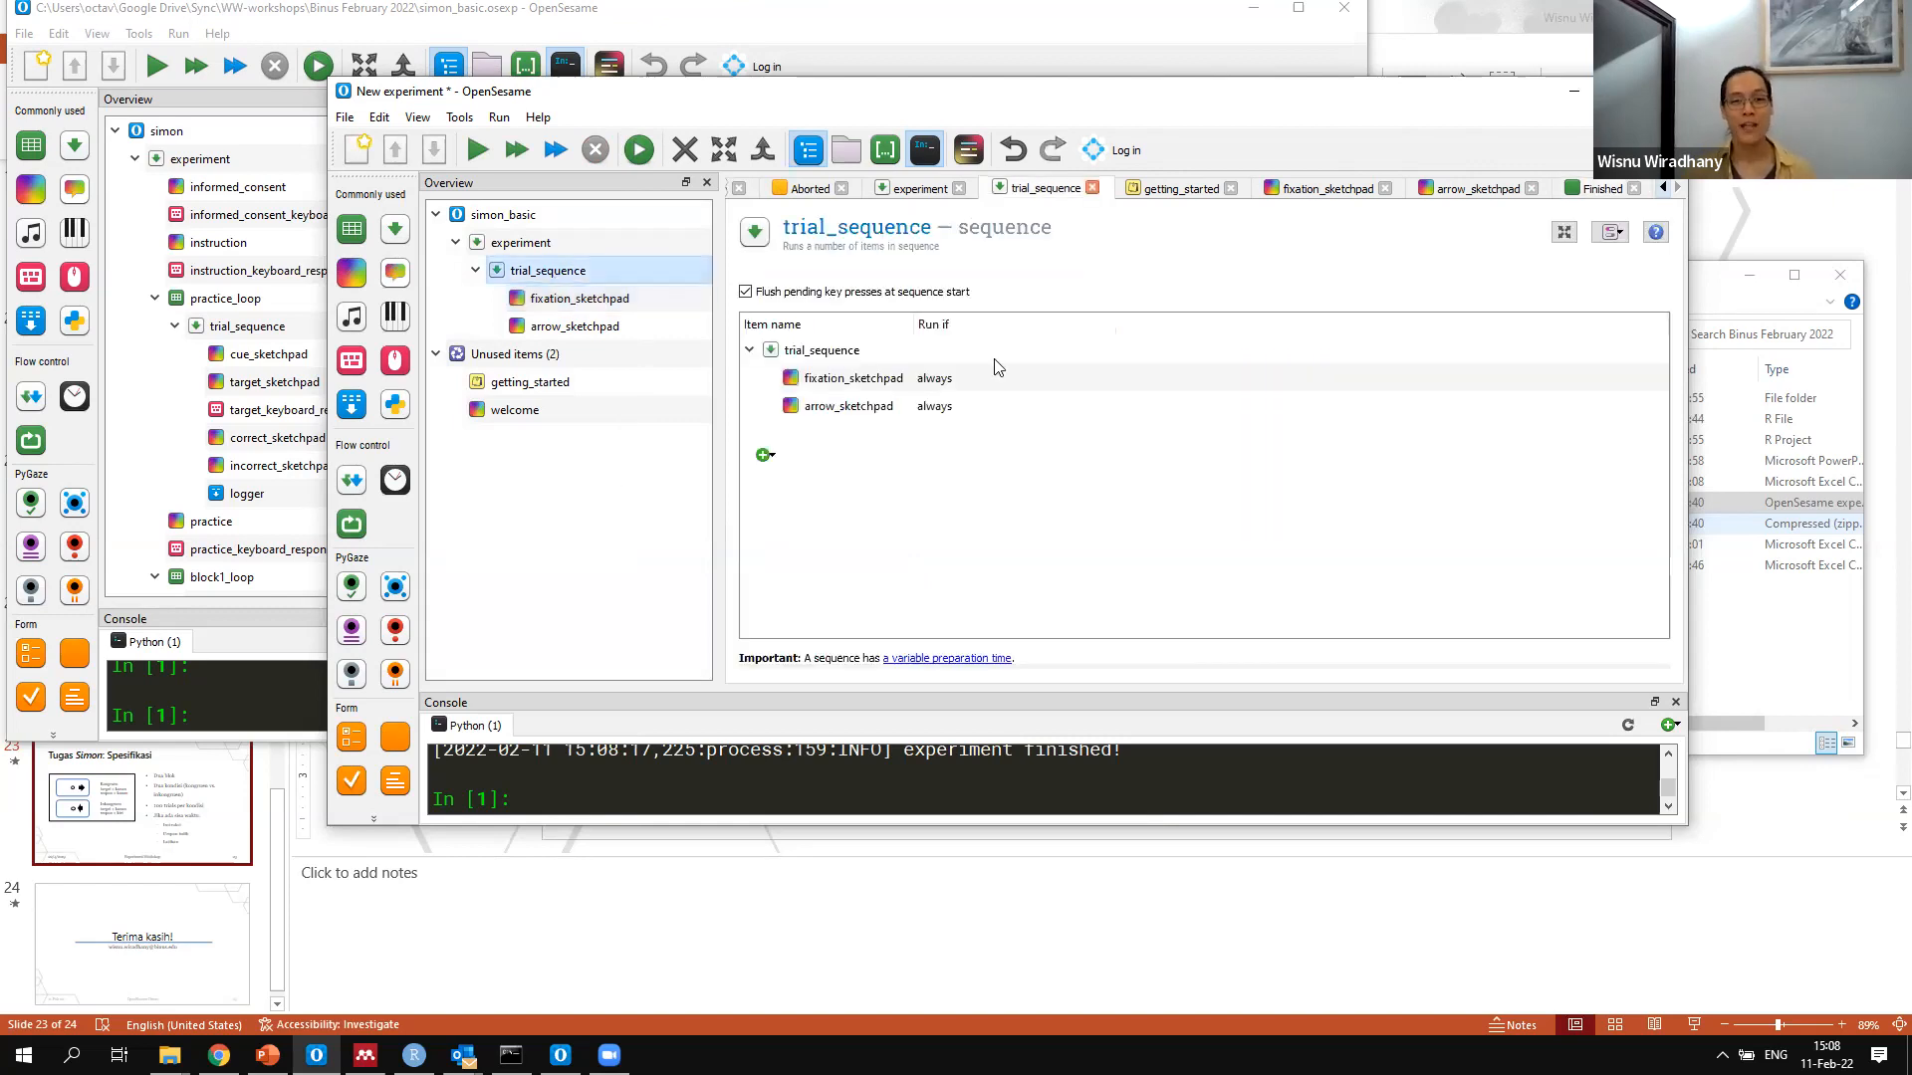
click(563, 295)
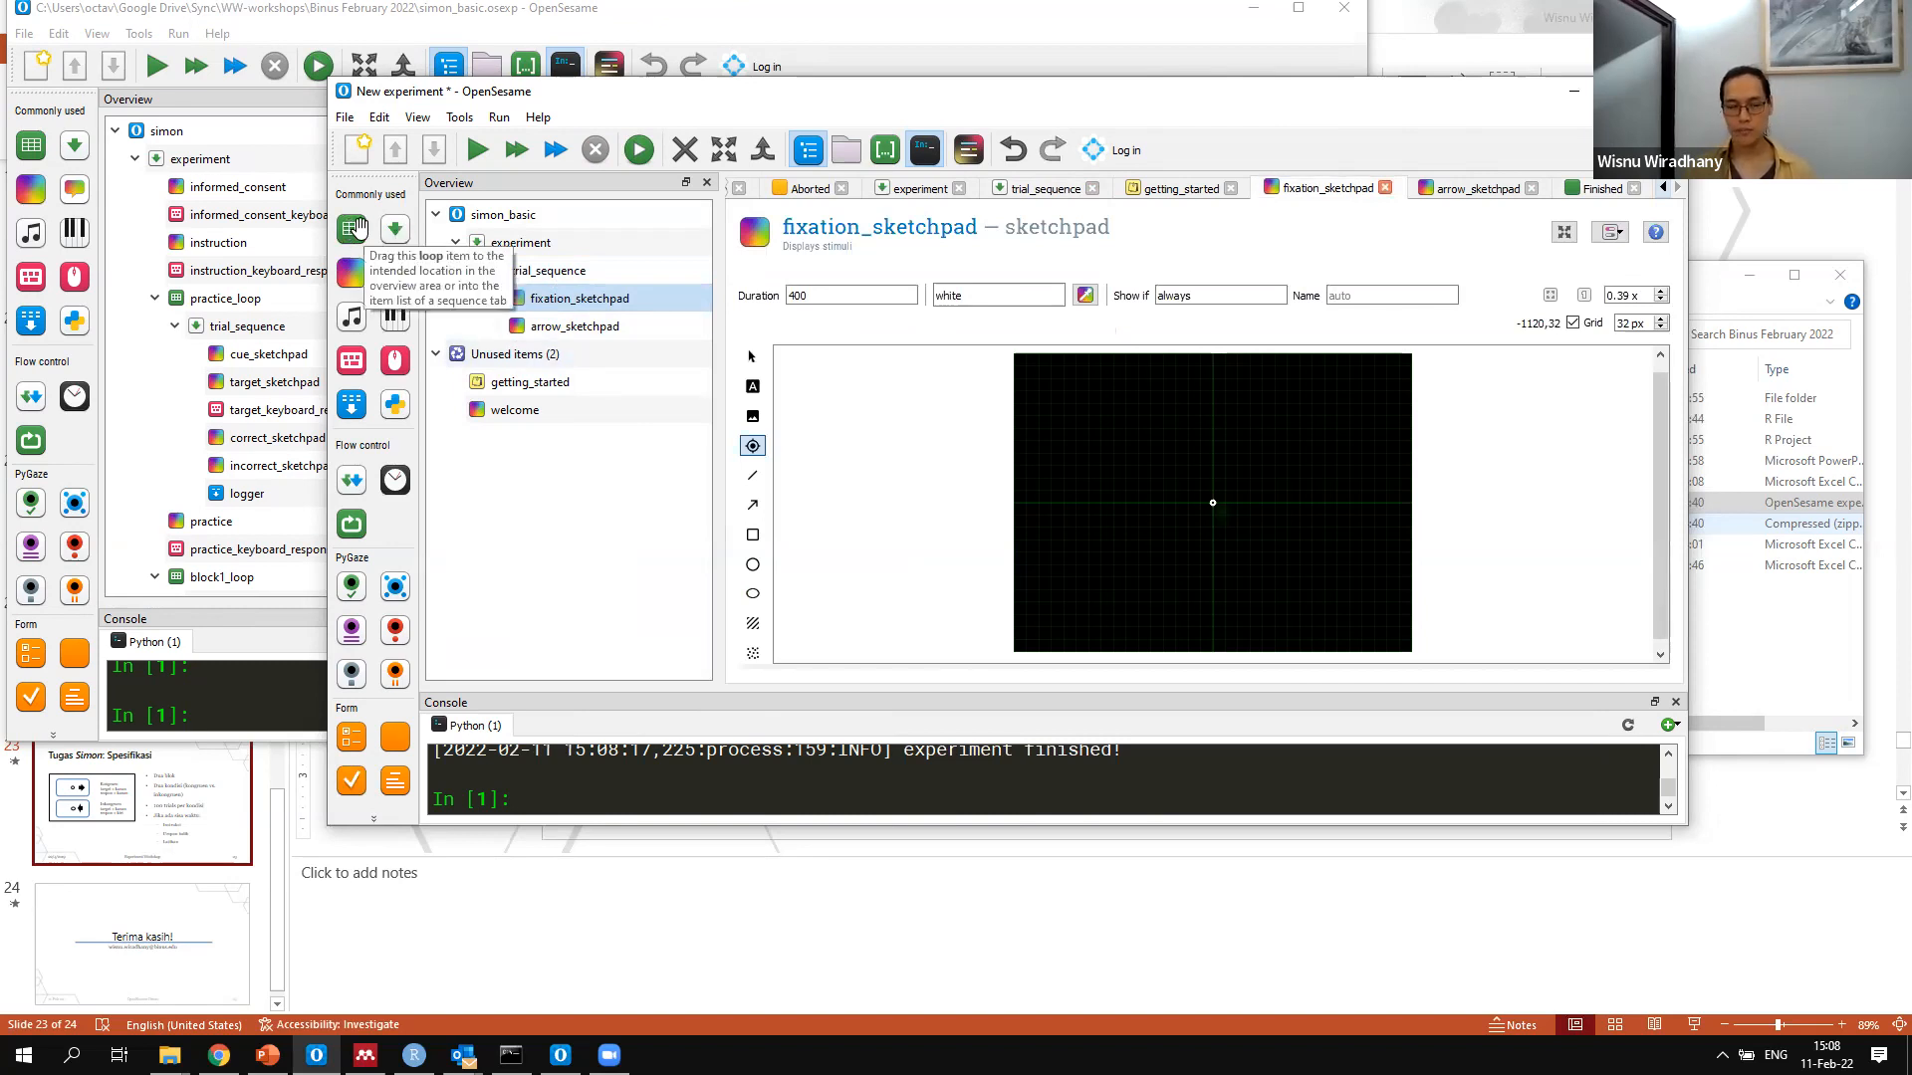
click(532, 267)
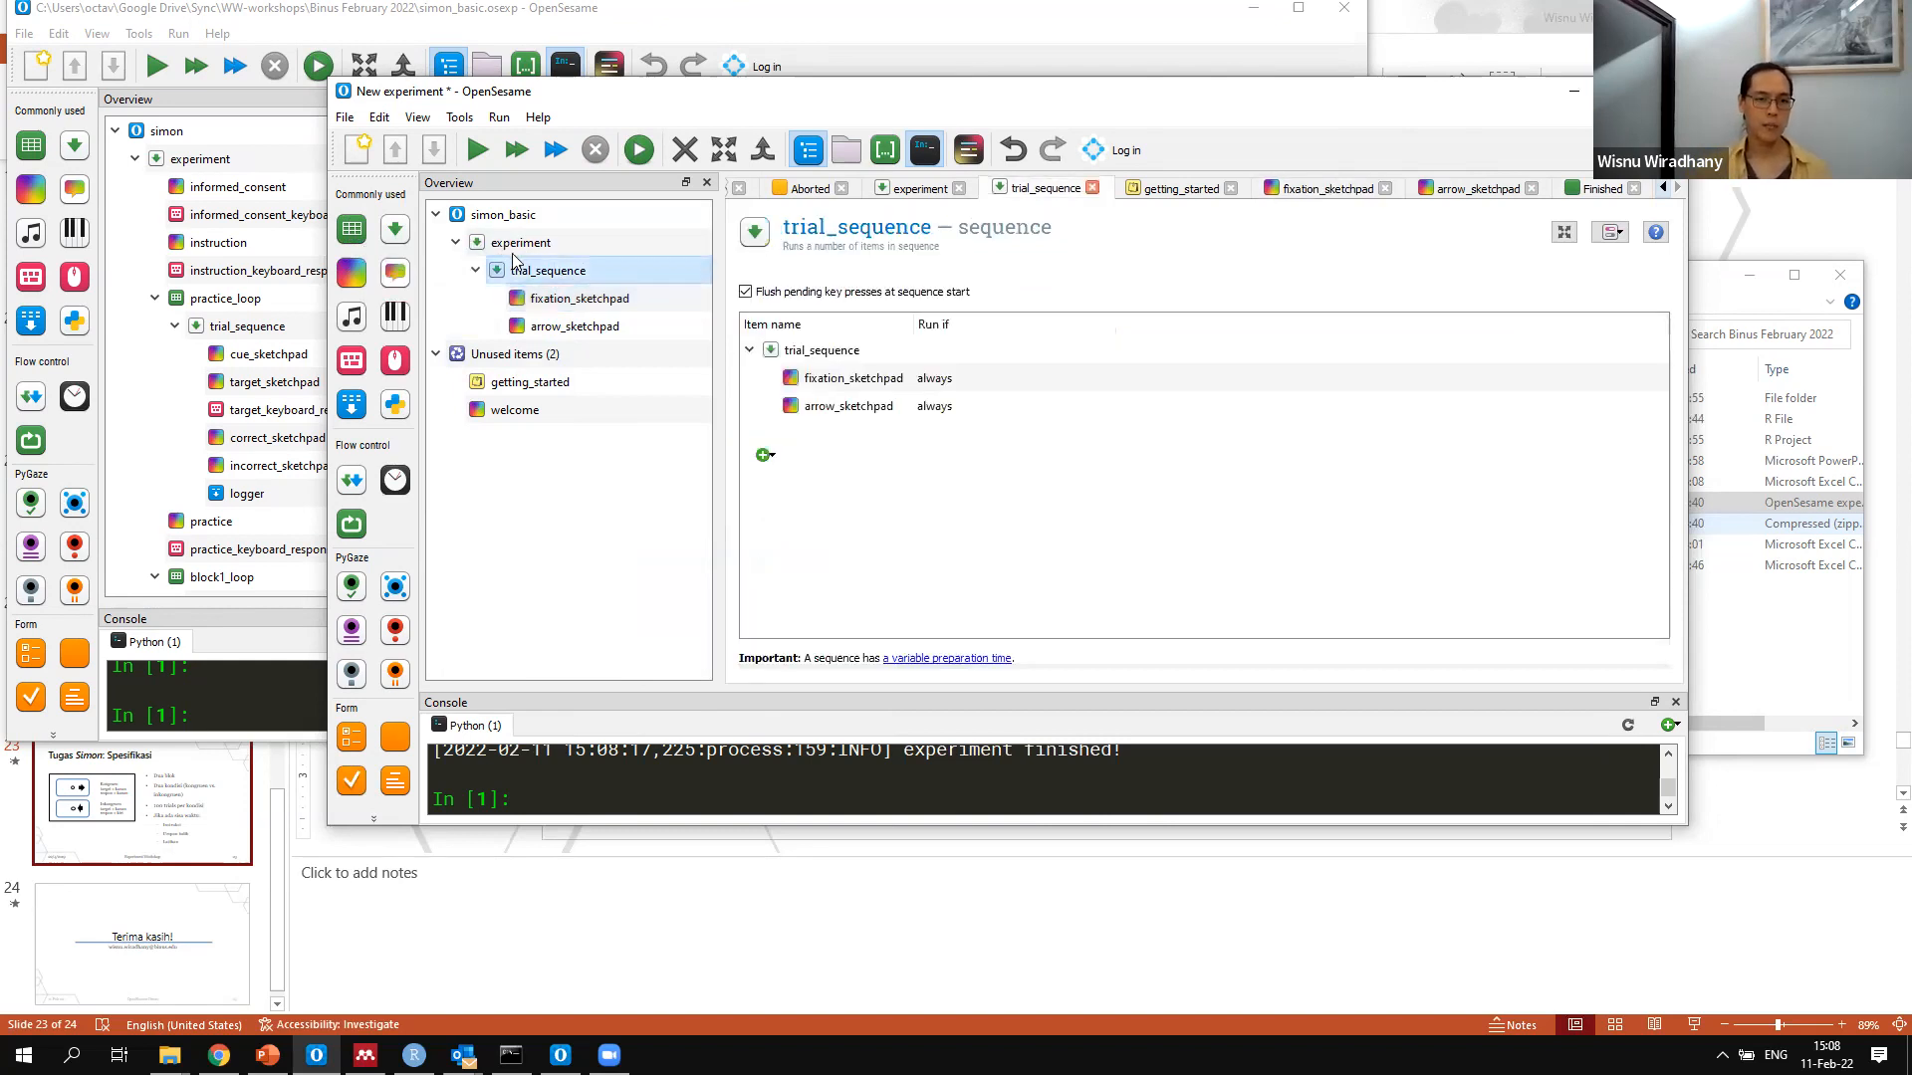
Insert a new sequence into the experiment above trial_sequence and rename it block1_sequence
click(514, 246)
drag(535, 265, 574, 218)
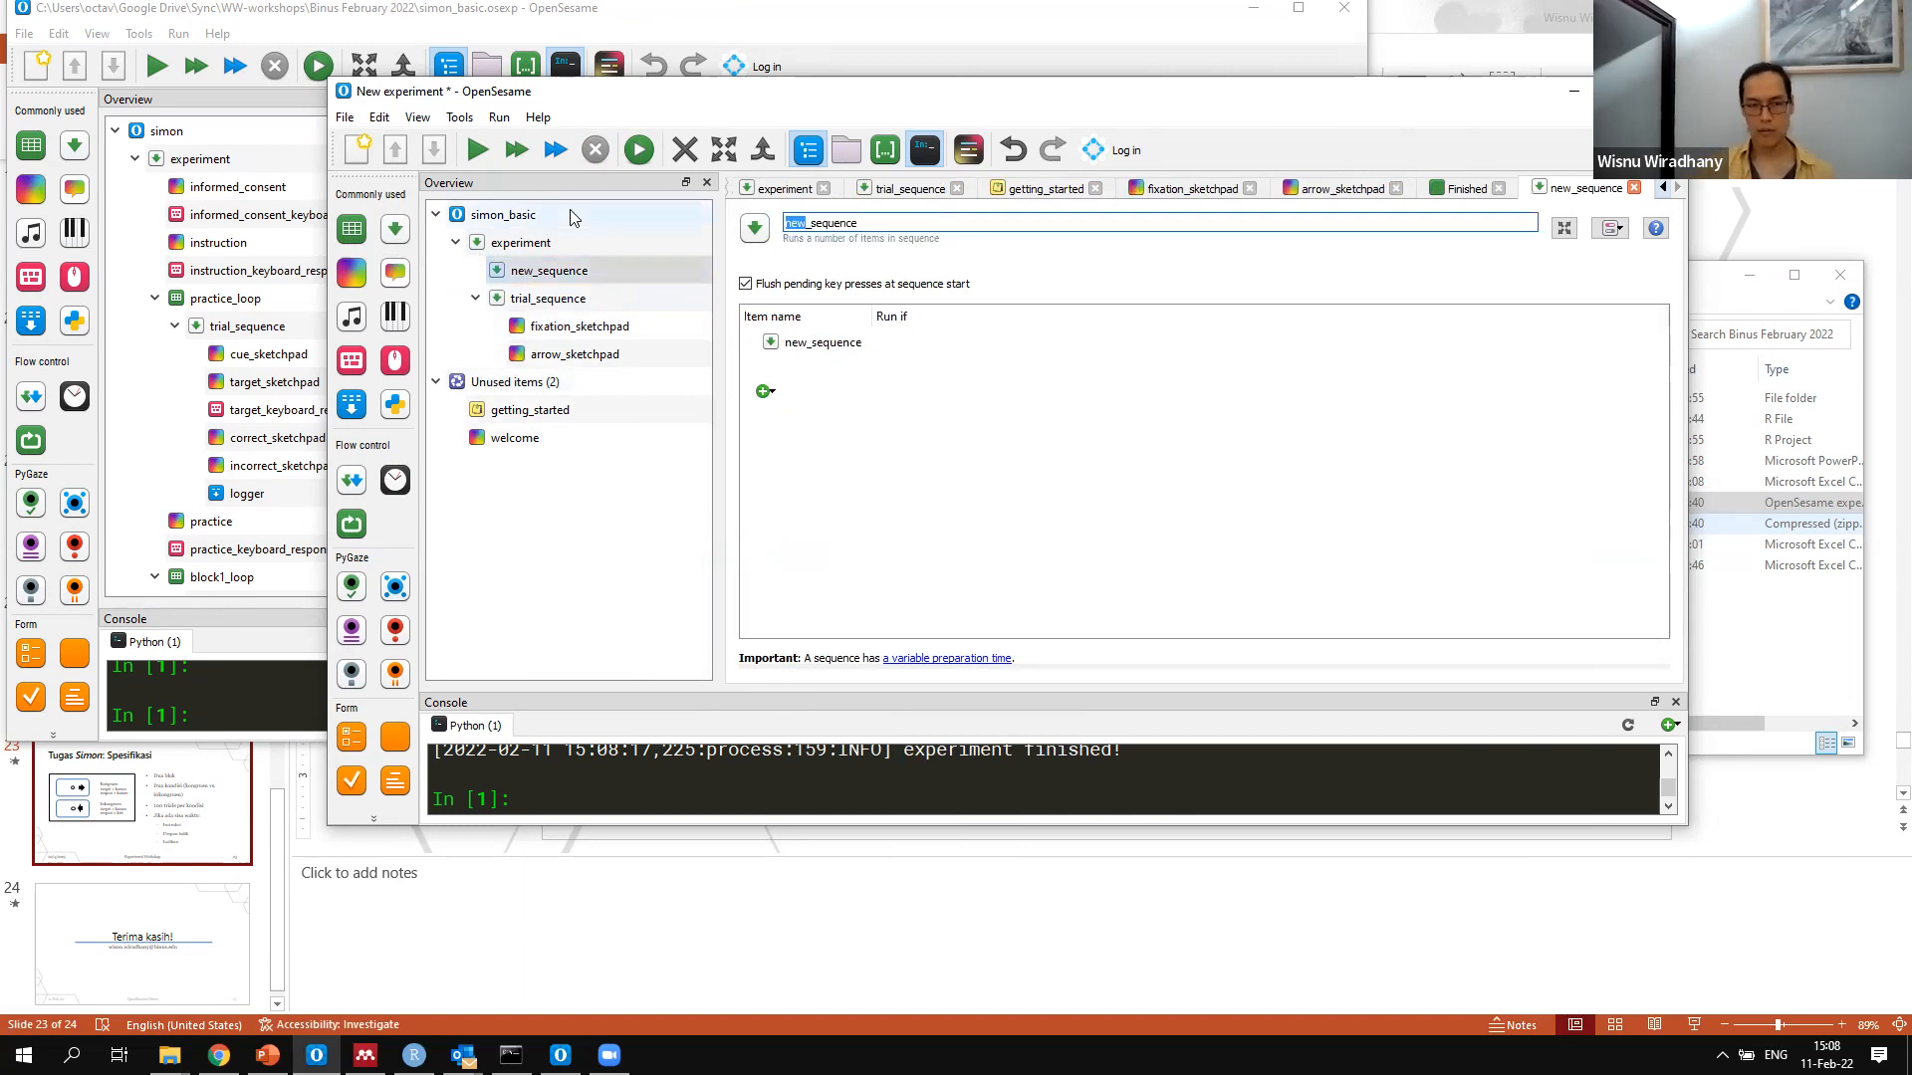
text(bloack)
key(BackSpace)
key(BackSpace)
key(BackSpace)
text(ck)
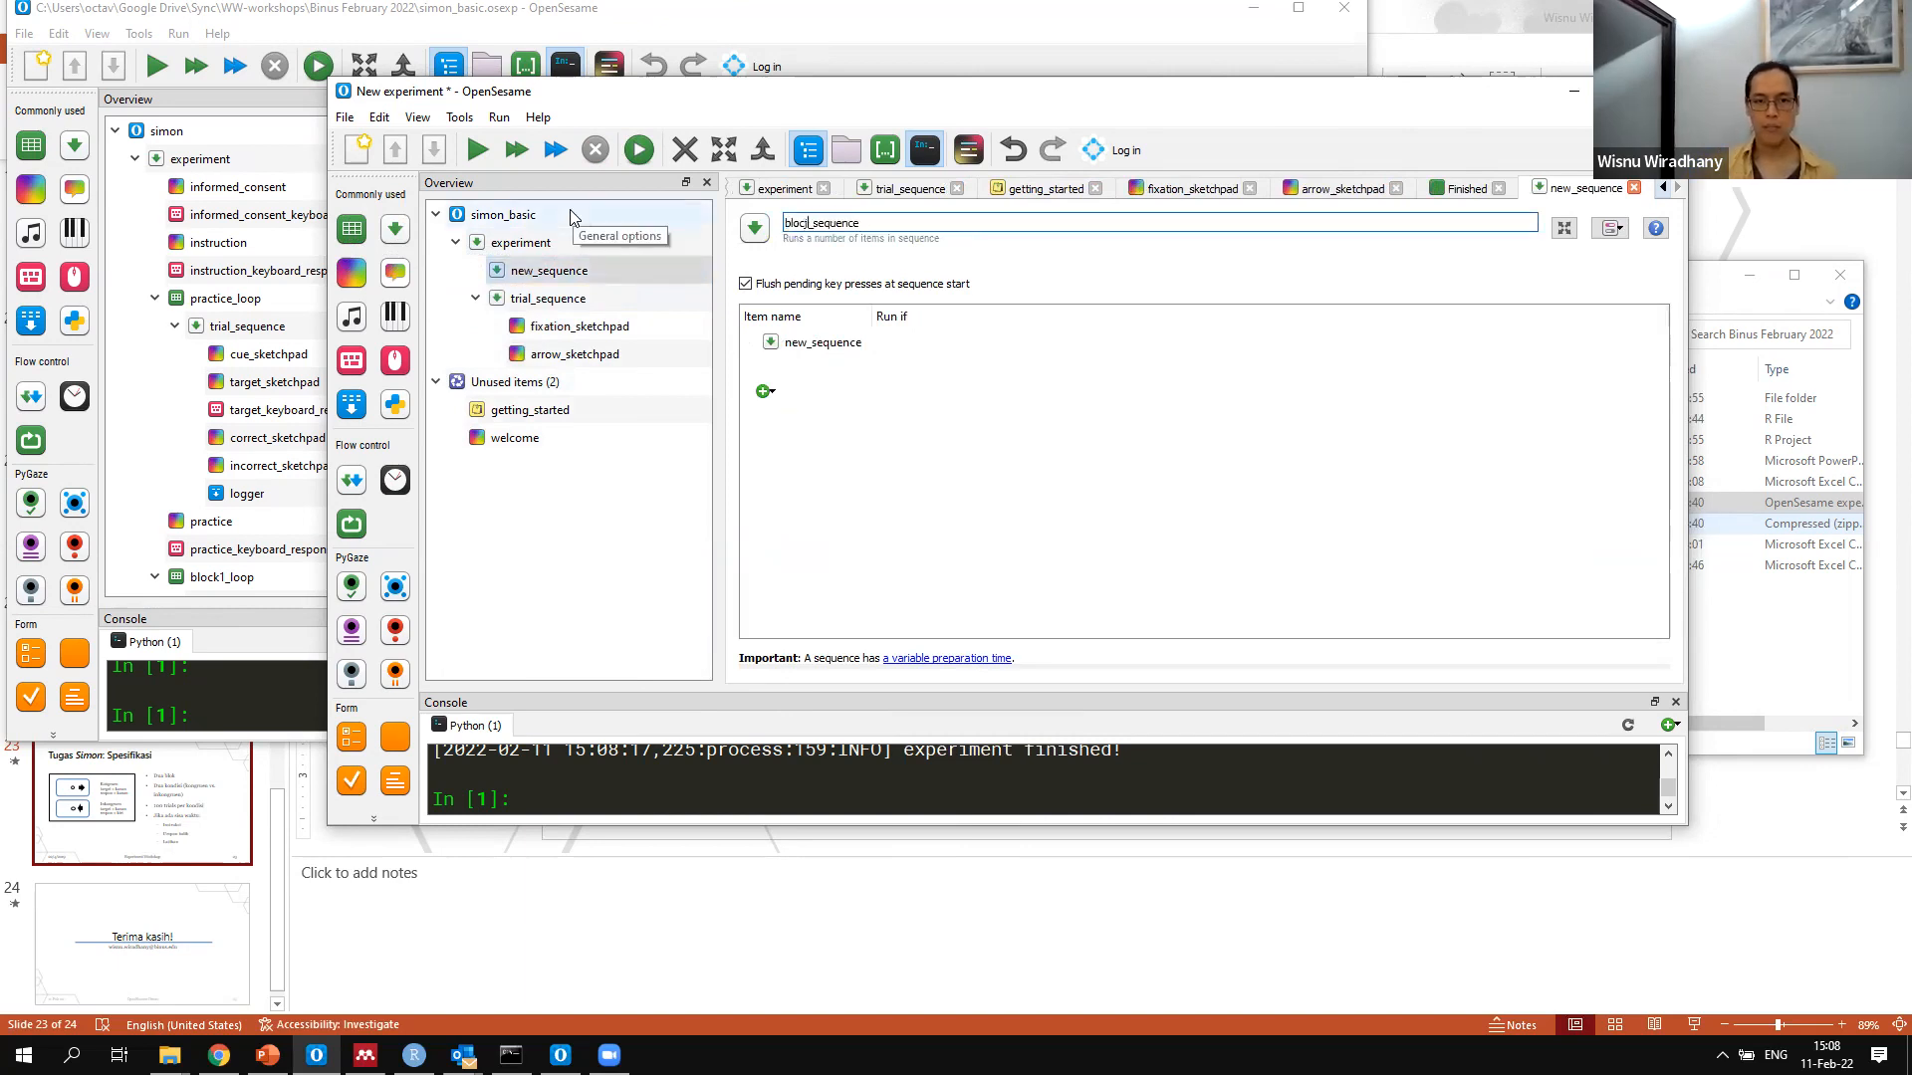
text(1)
key(Return)
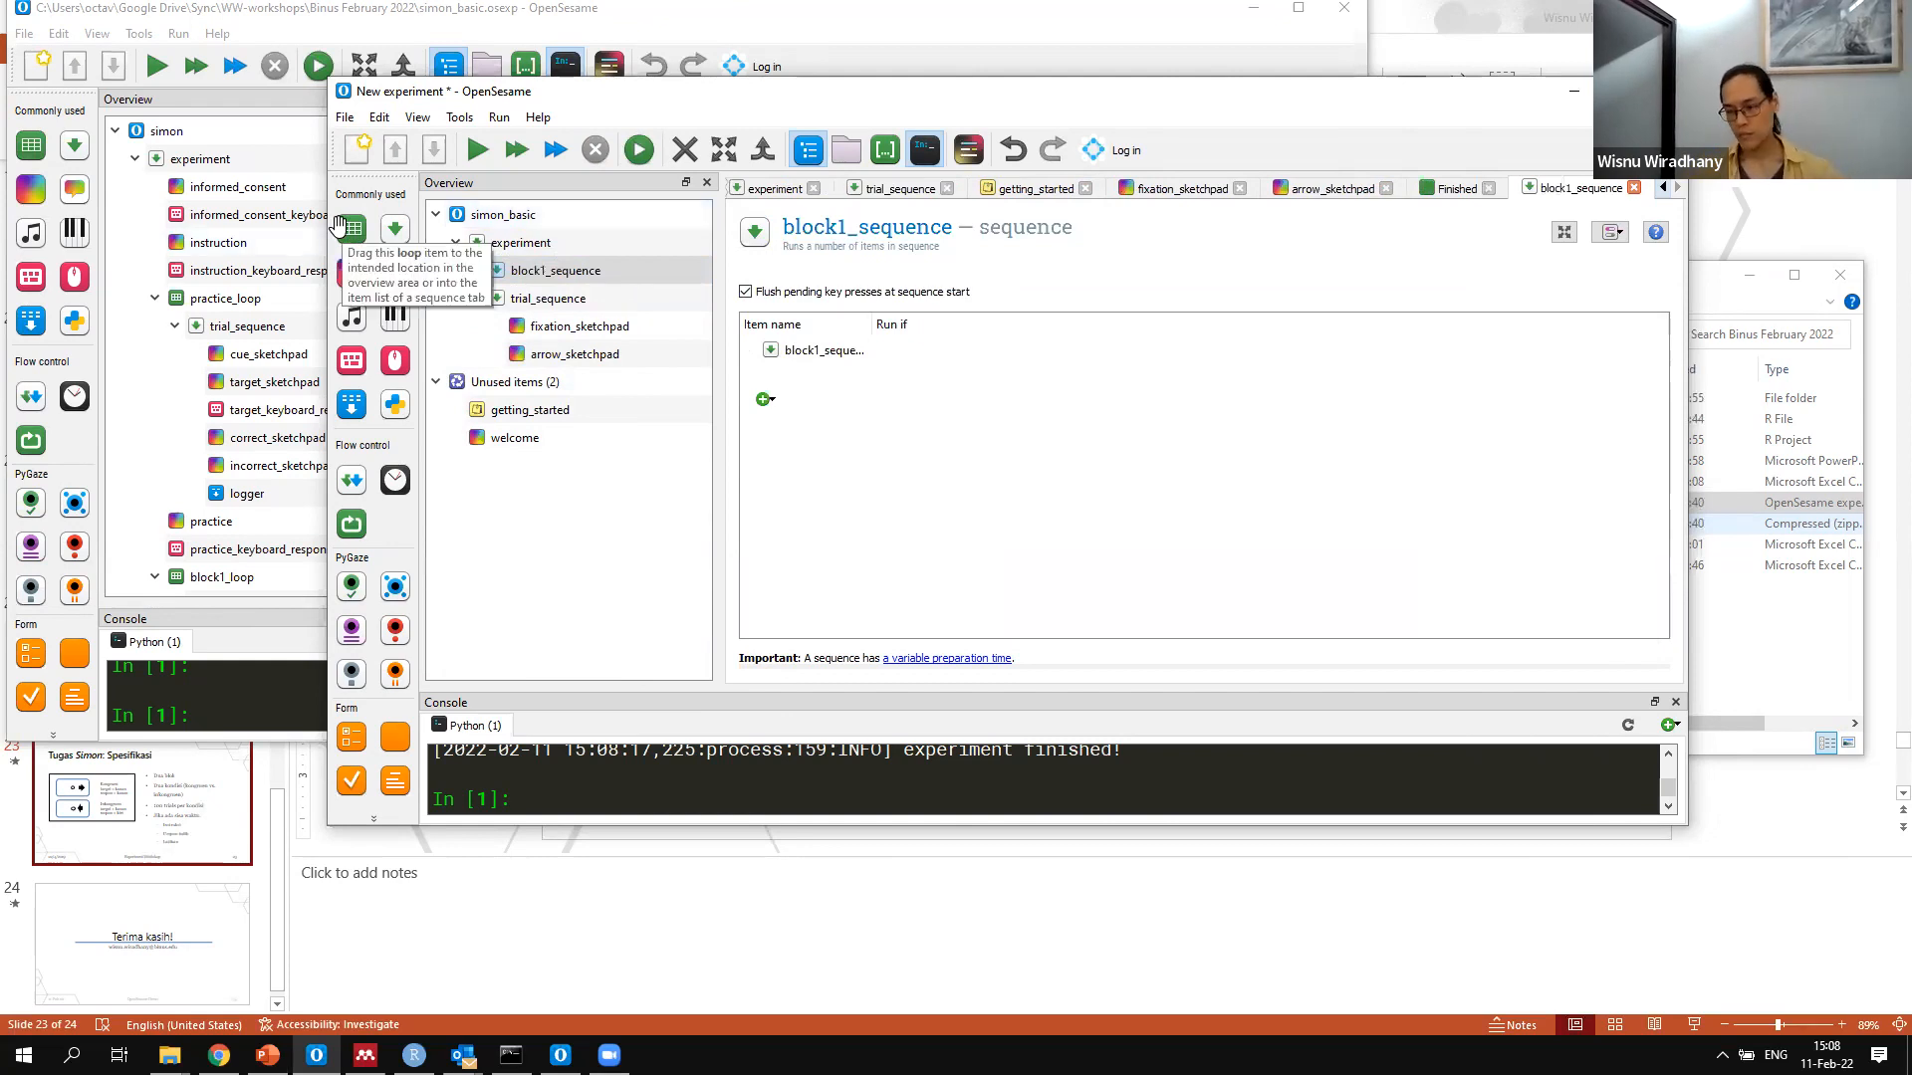
Insert a loop into block1_sequence and rename it block1_loop
drag(343, 227, 548, 282)
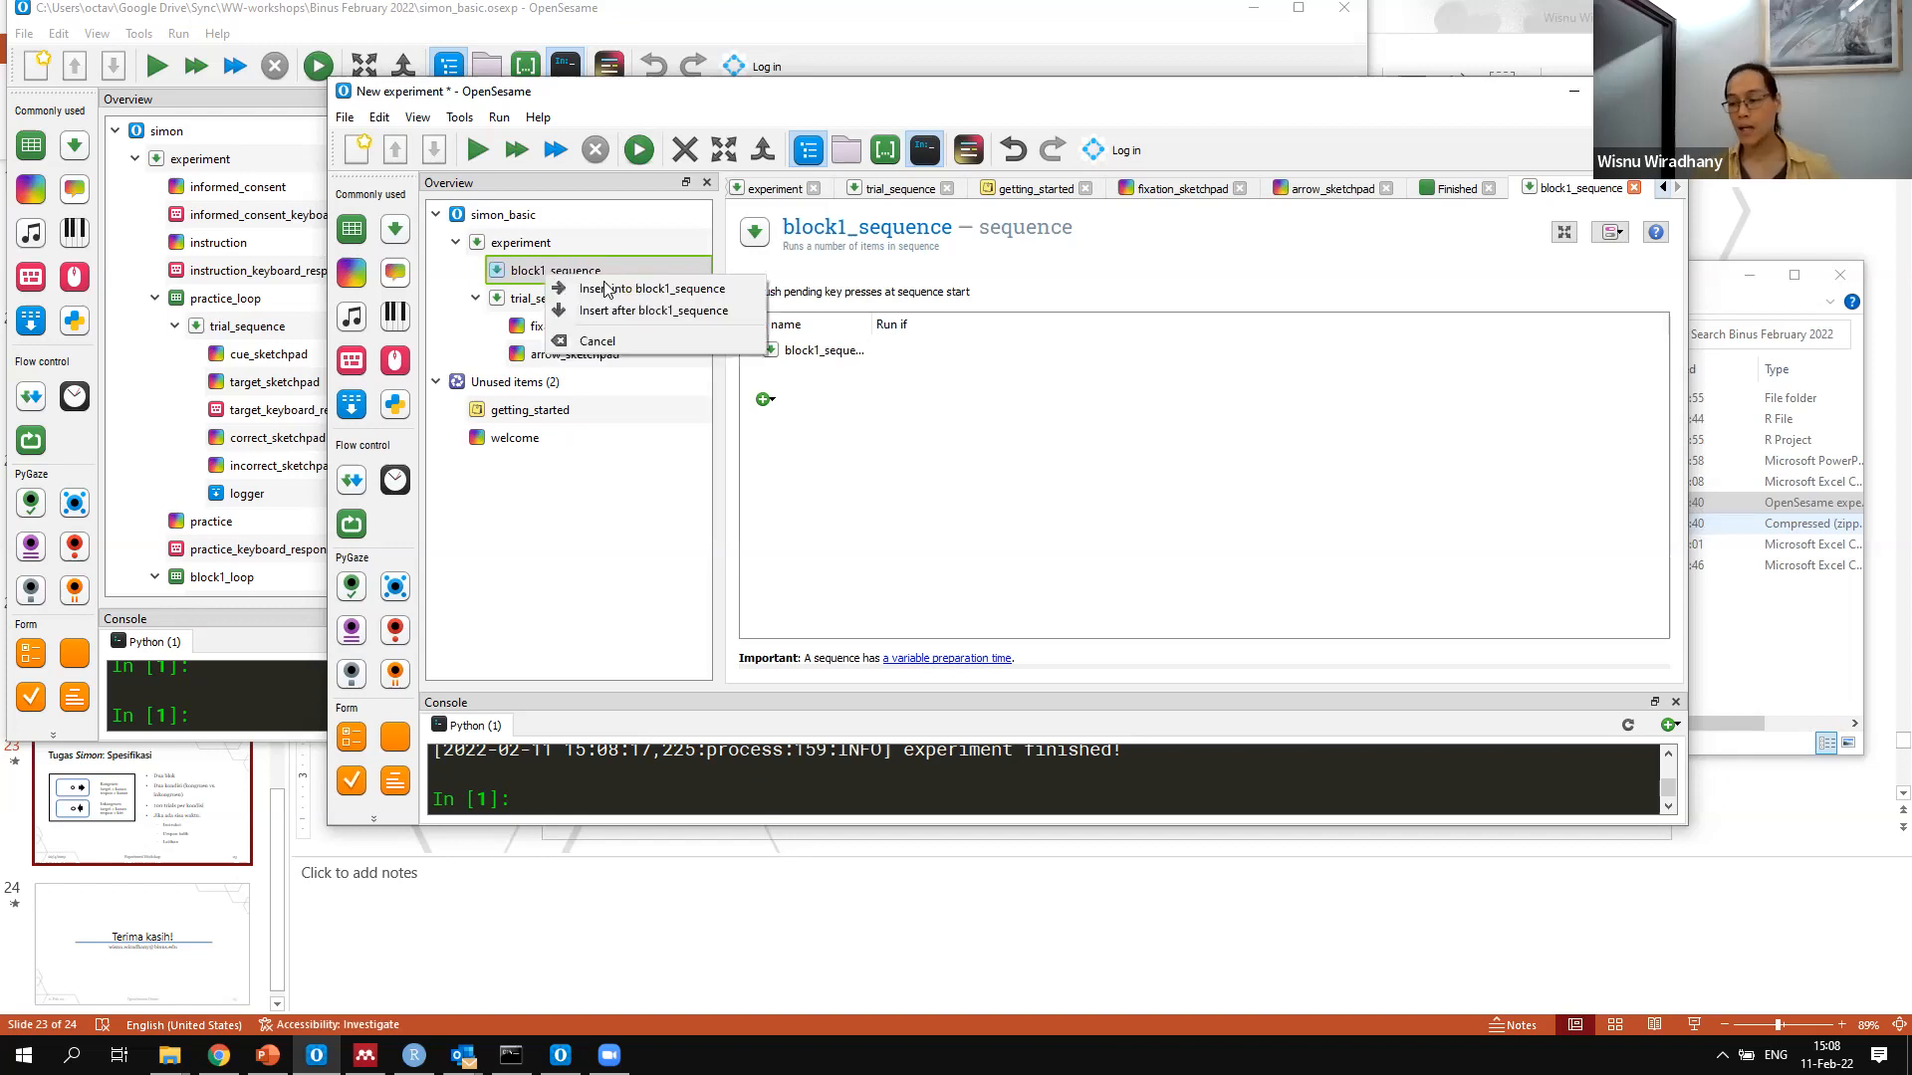
click(605, 289)
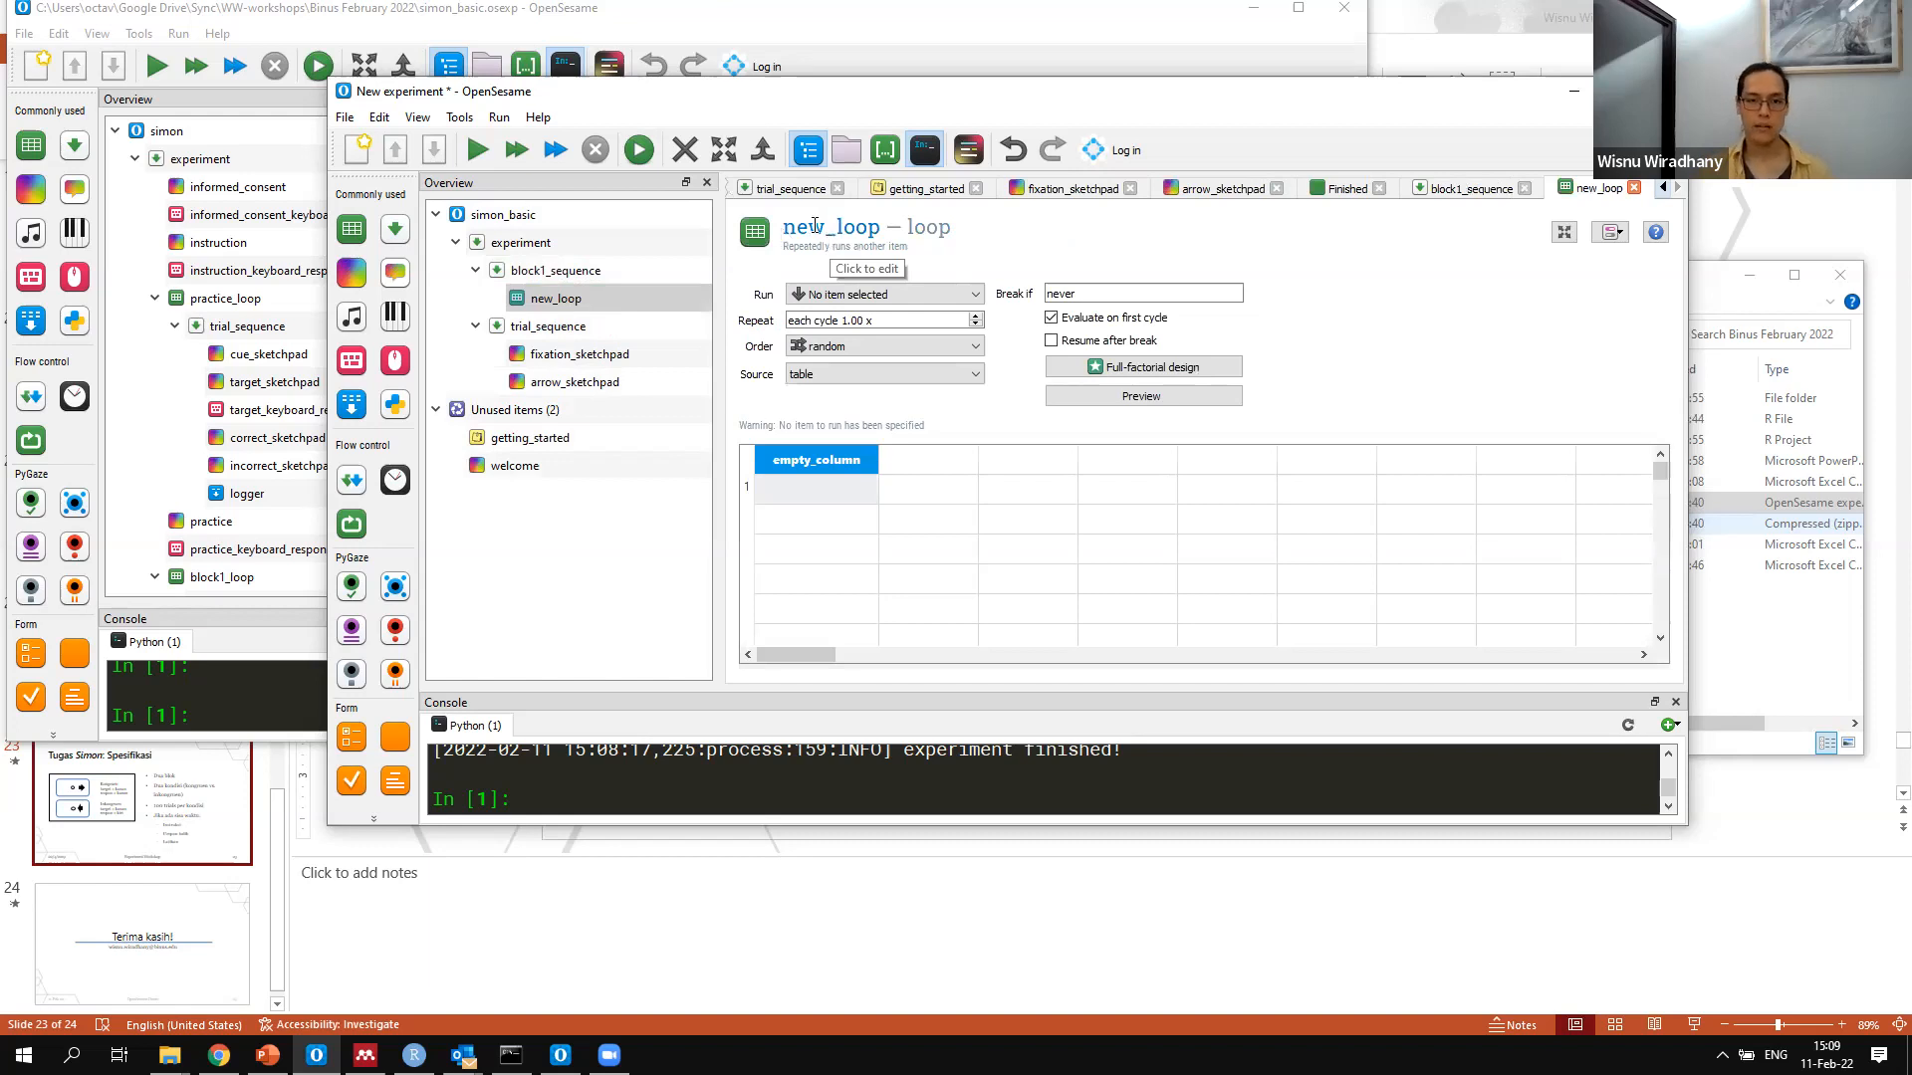
click(804, 227)
drag(803, 224, 280, 207)
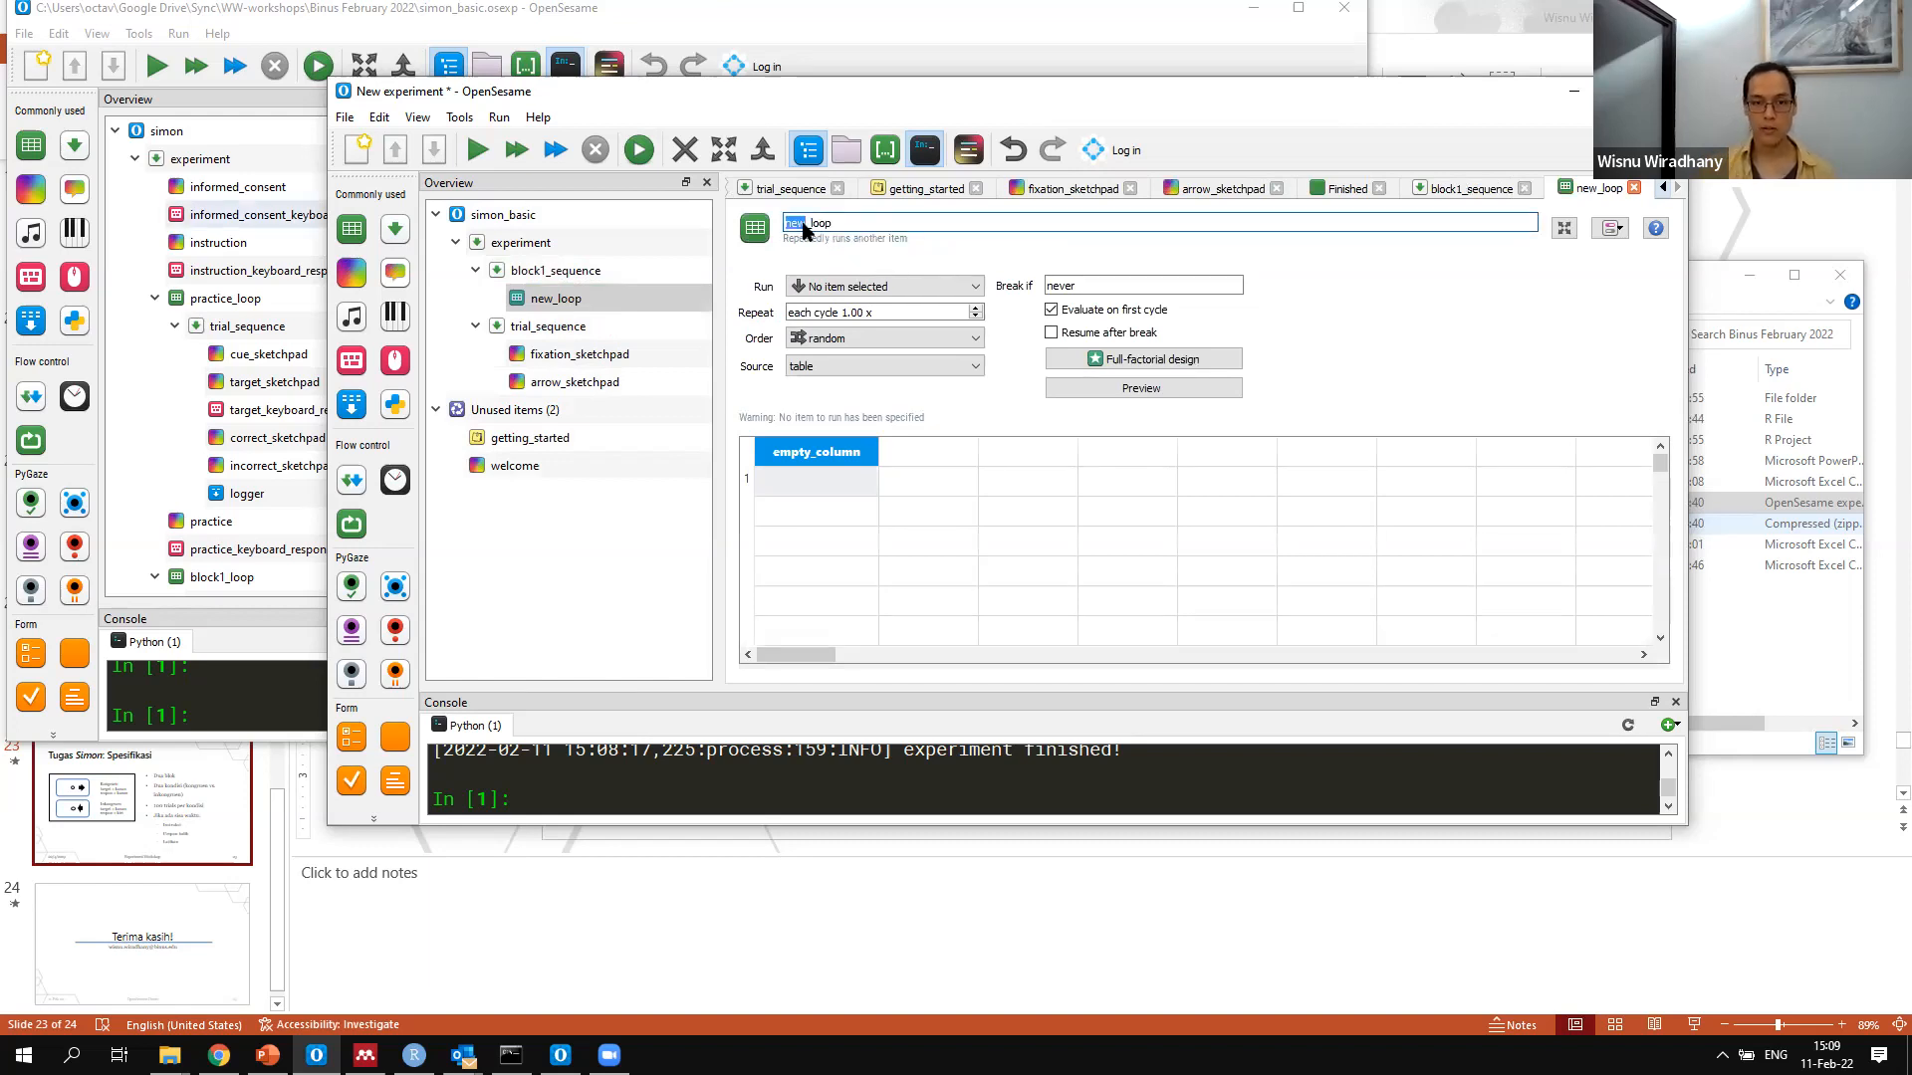
text(block1)
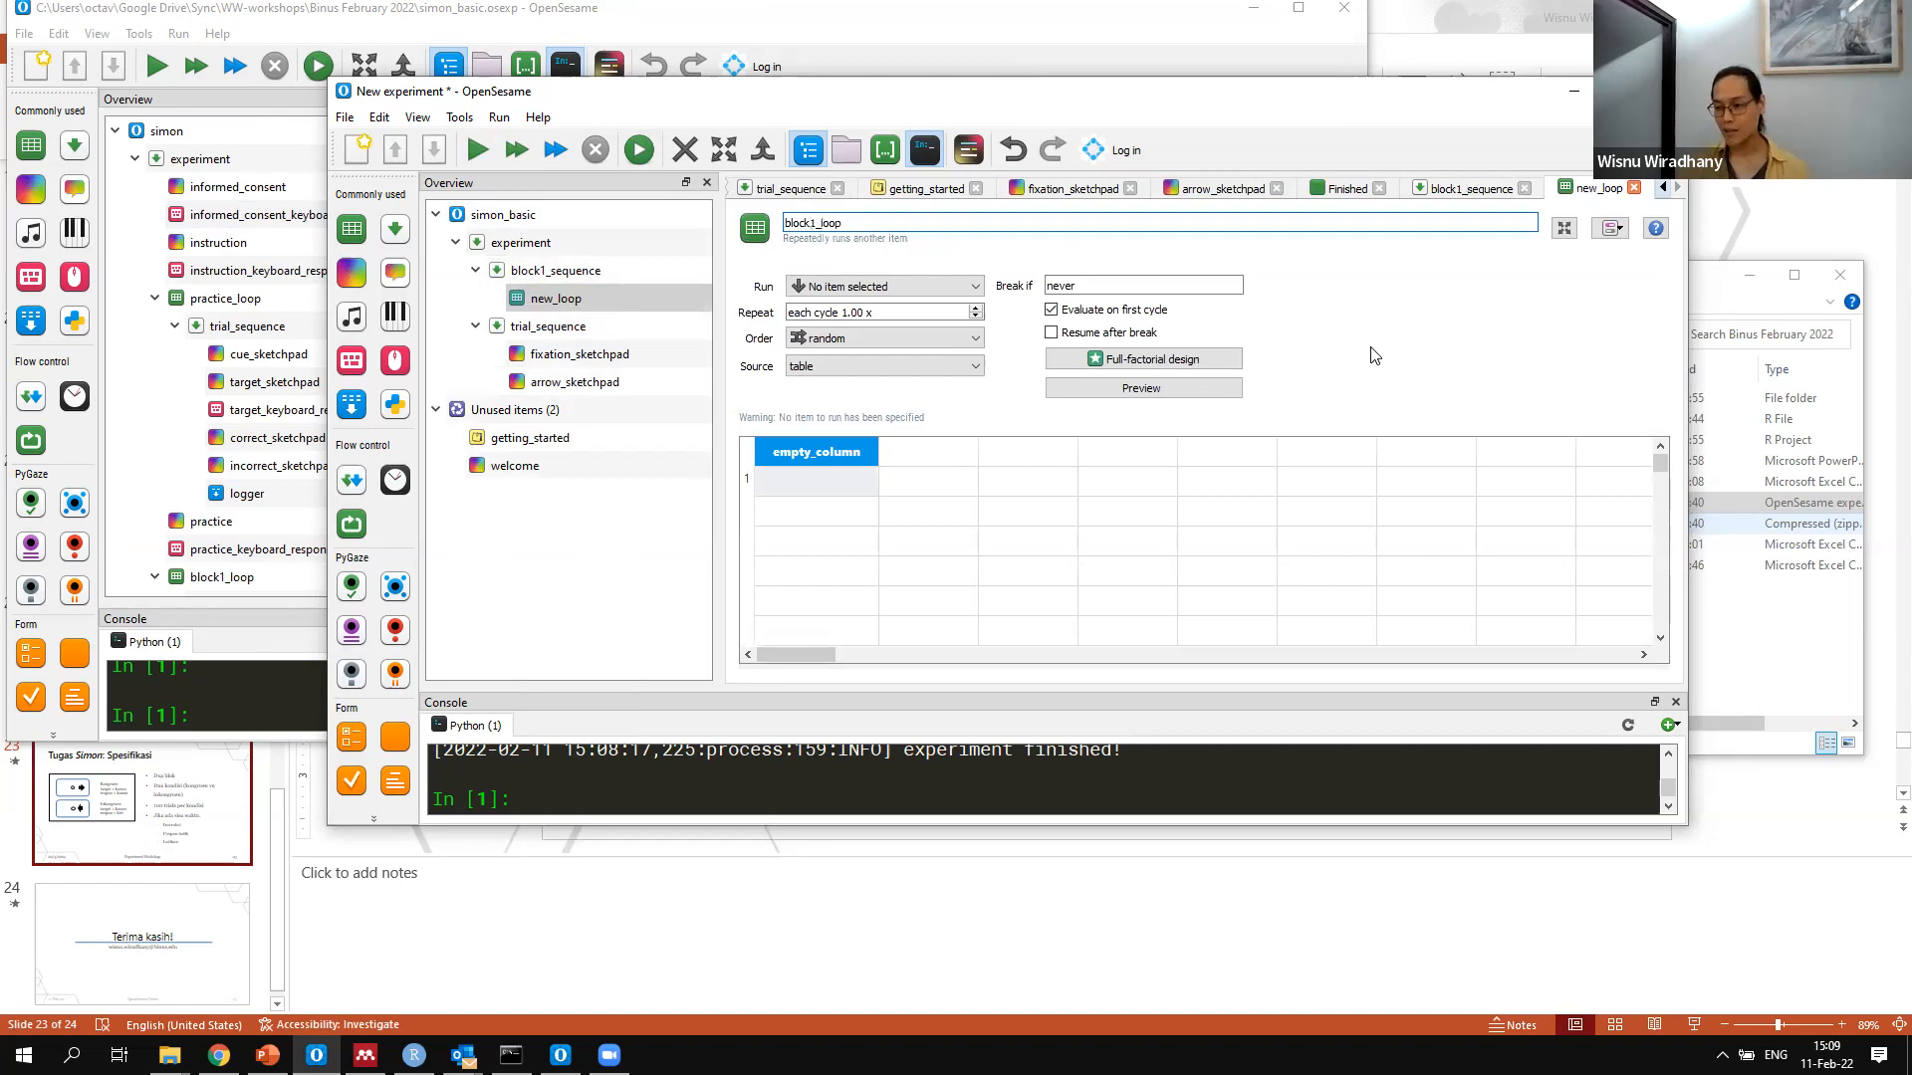
click(605, 301)
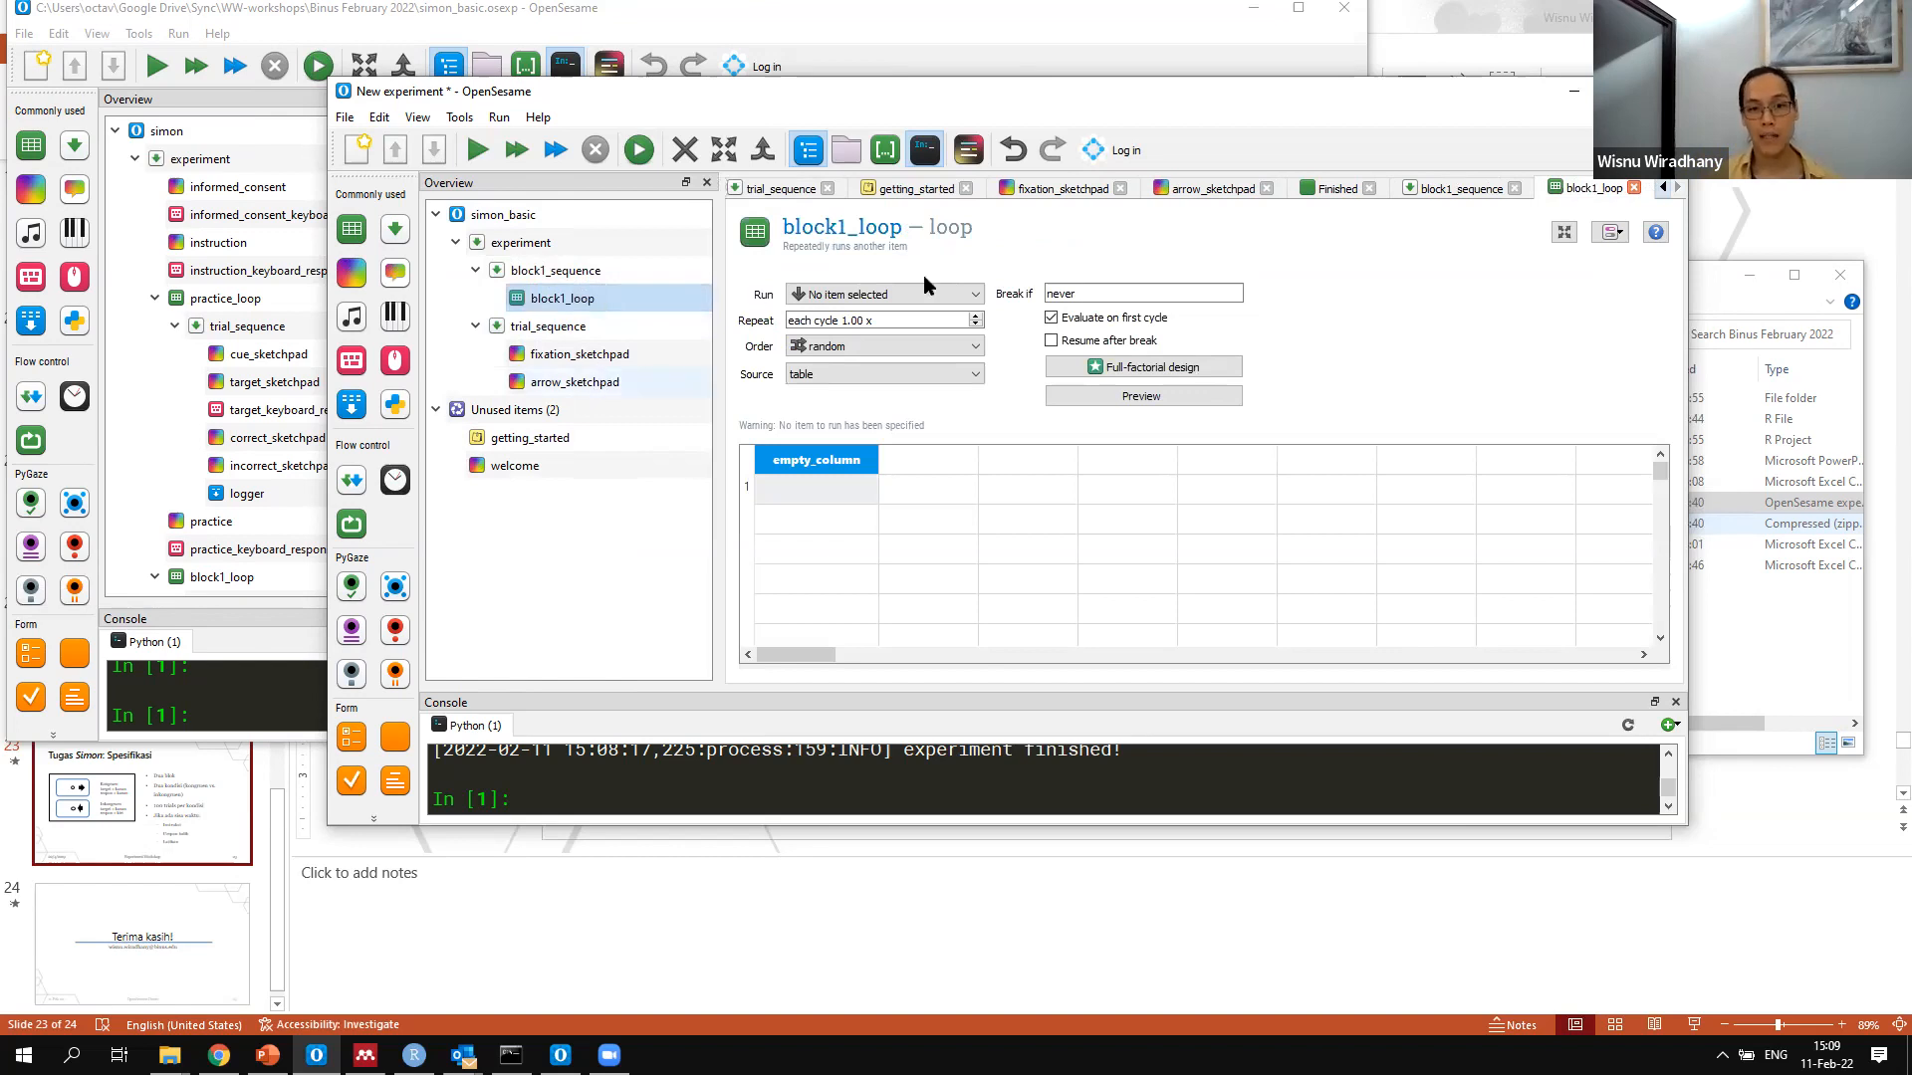
Draw three more unfilled arrows on arrow_sketchpad: left-pointing at 288,-96 to 160,-96, right-pointing at -384,-128 to -256,-128, left-pointing at -256,64 to -384,64
double_click(815, 462)
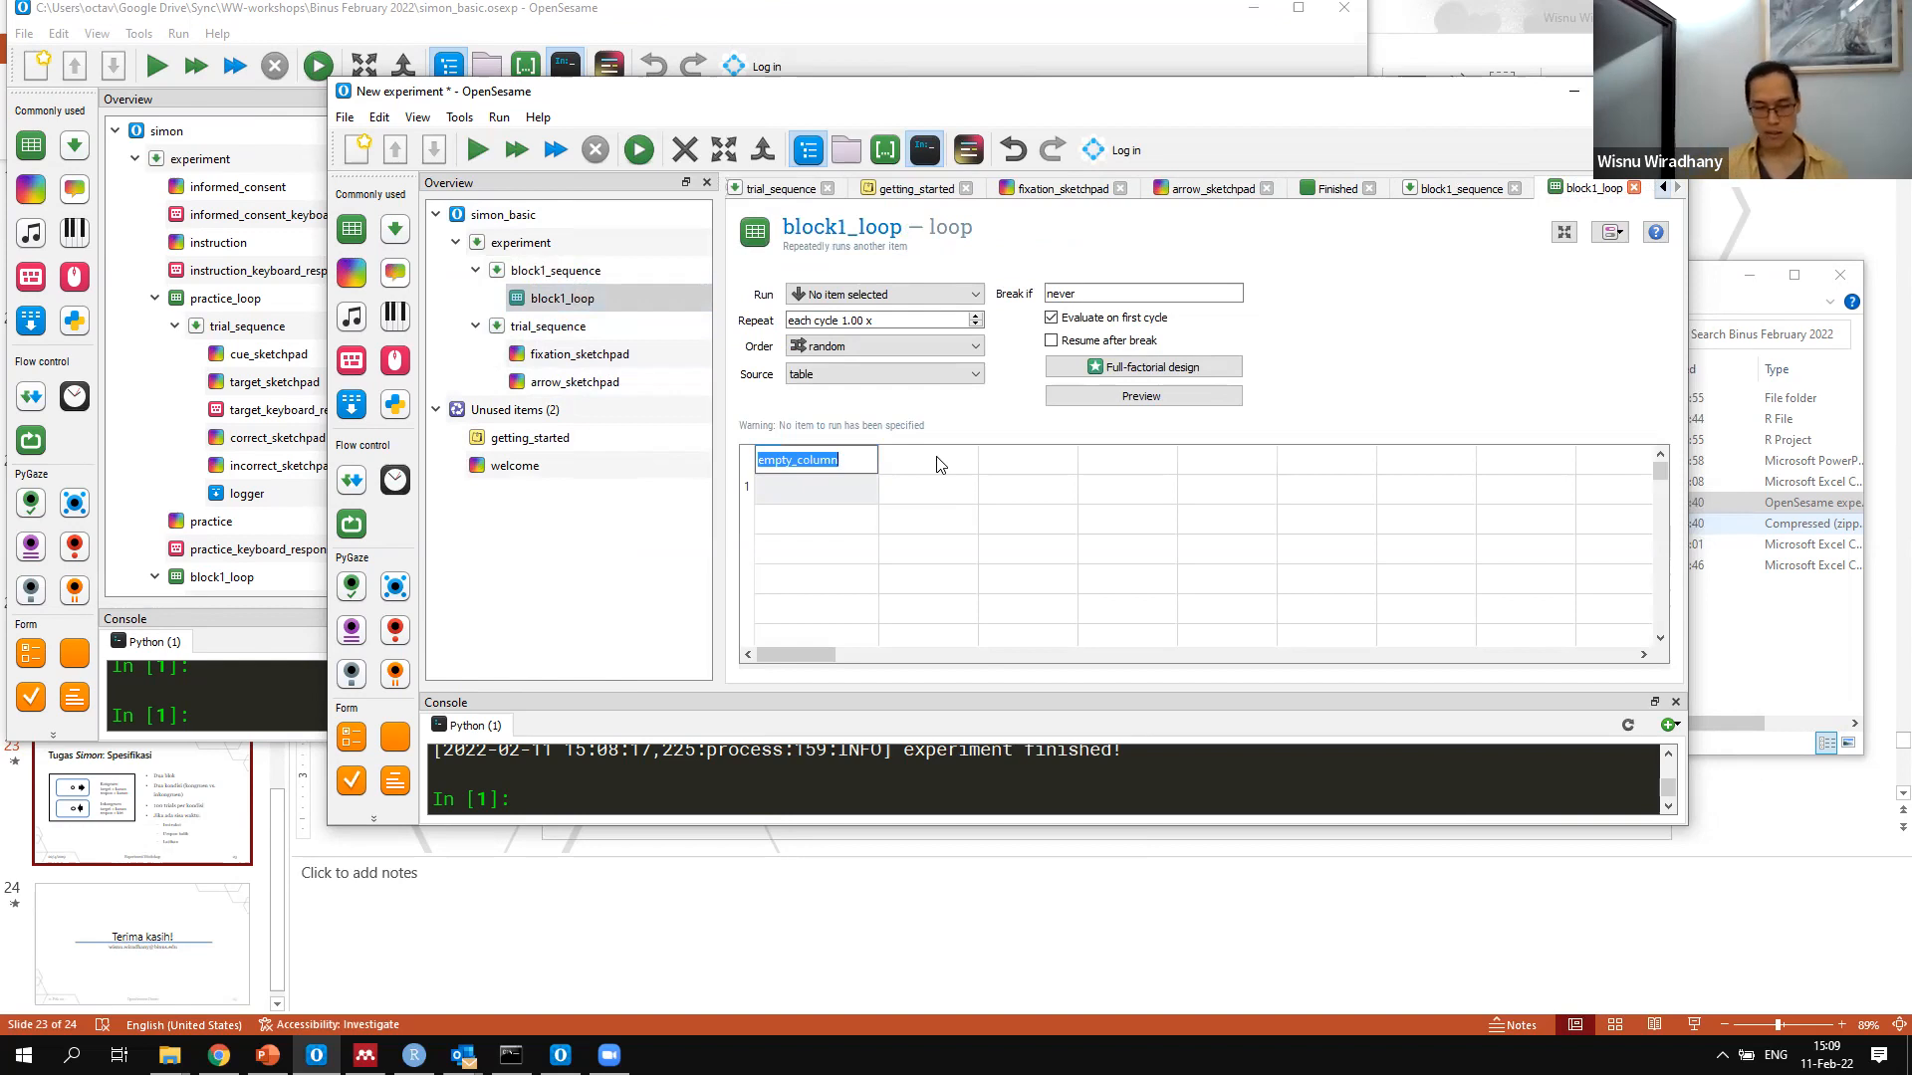
click(586, 388)
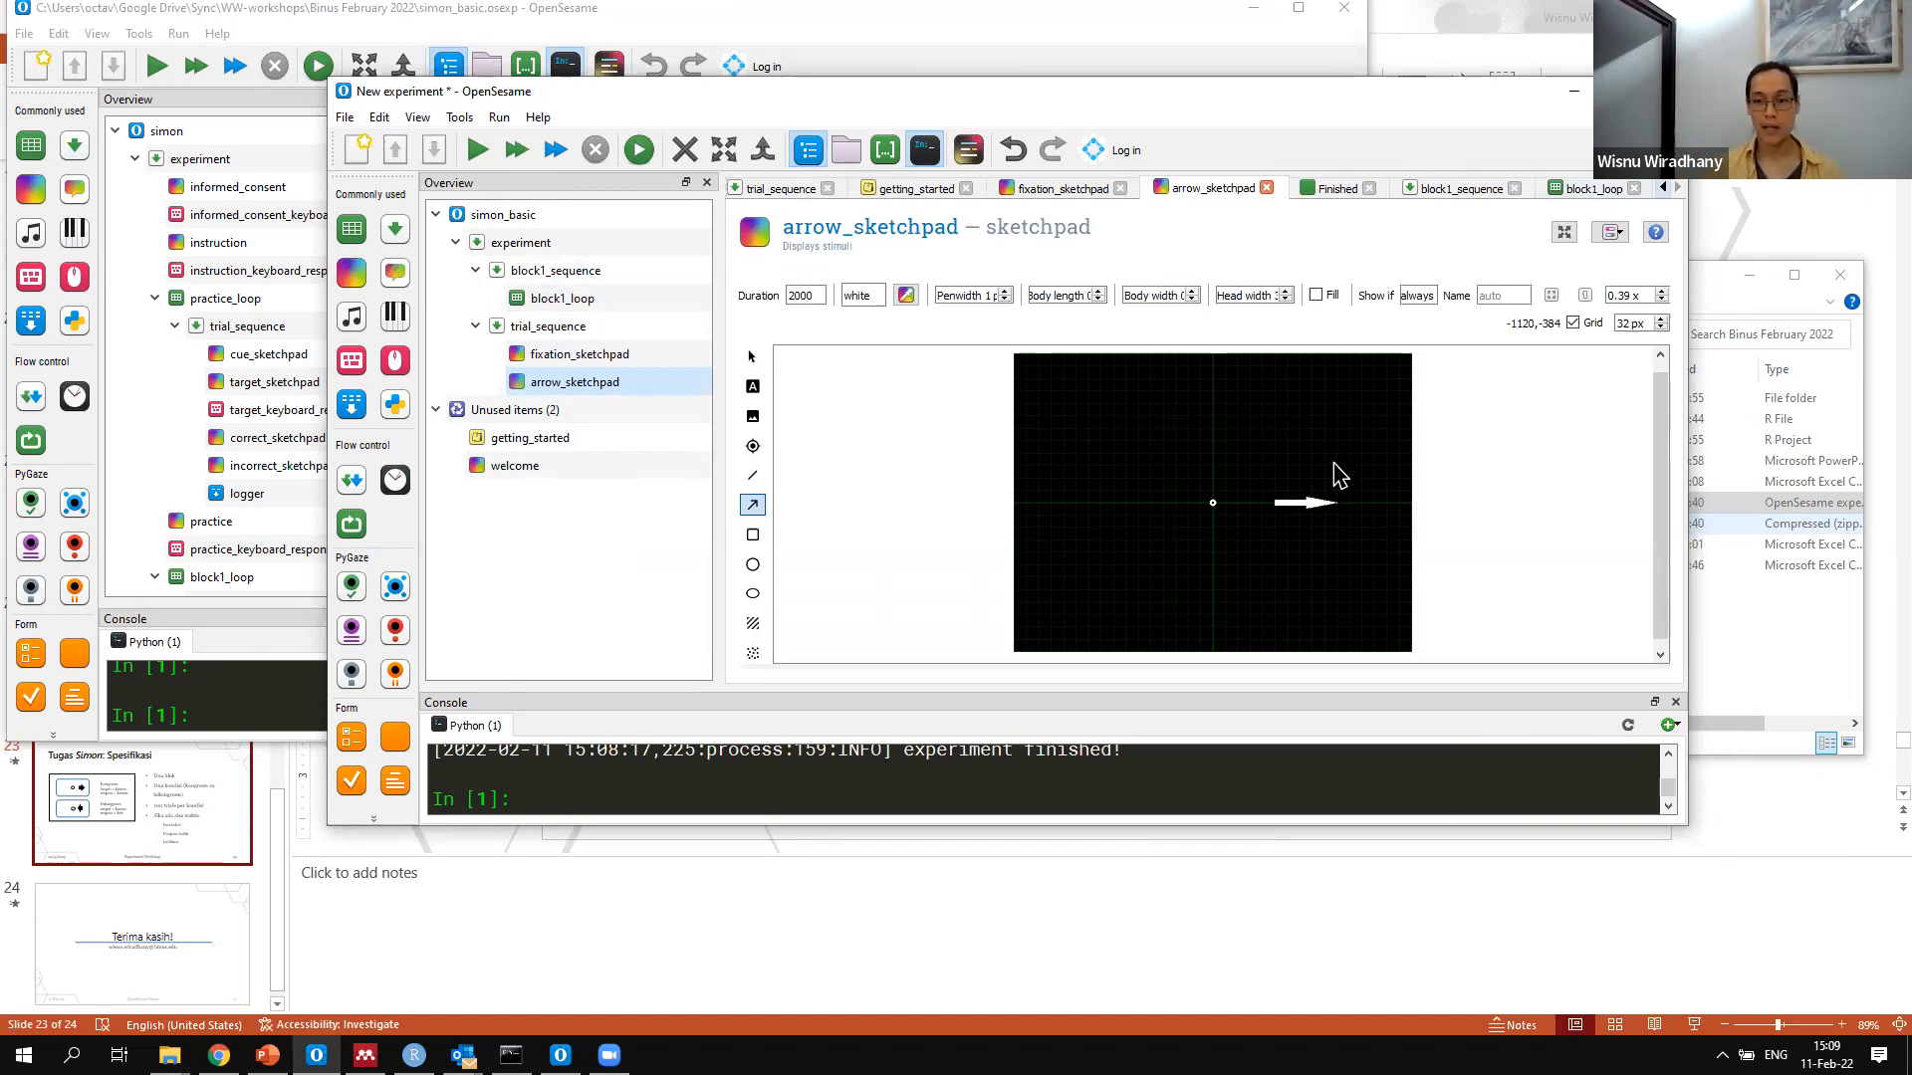
click(753, 356)
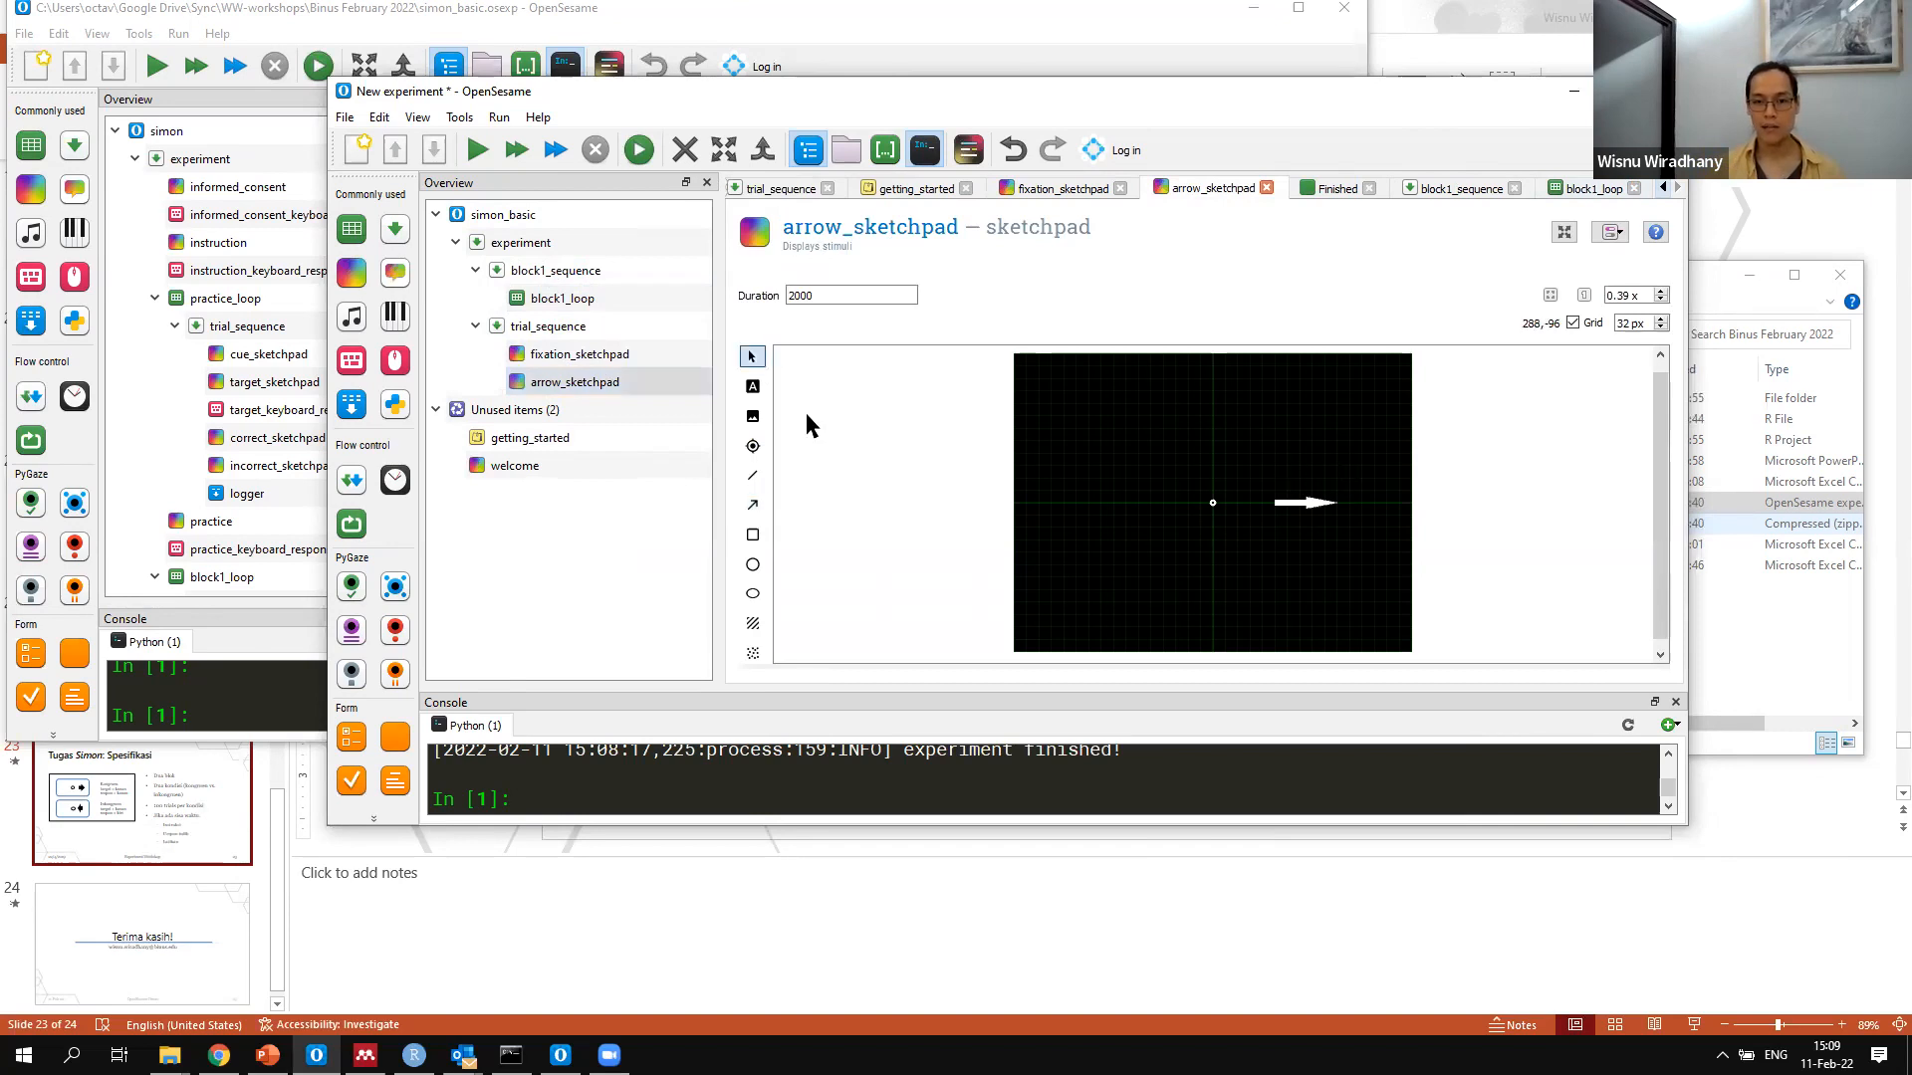
click(752, 506)
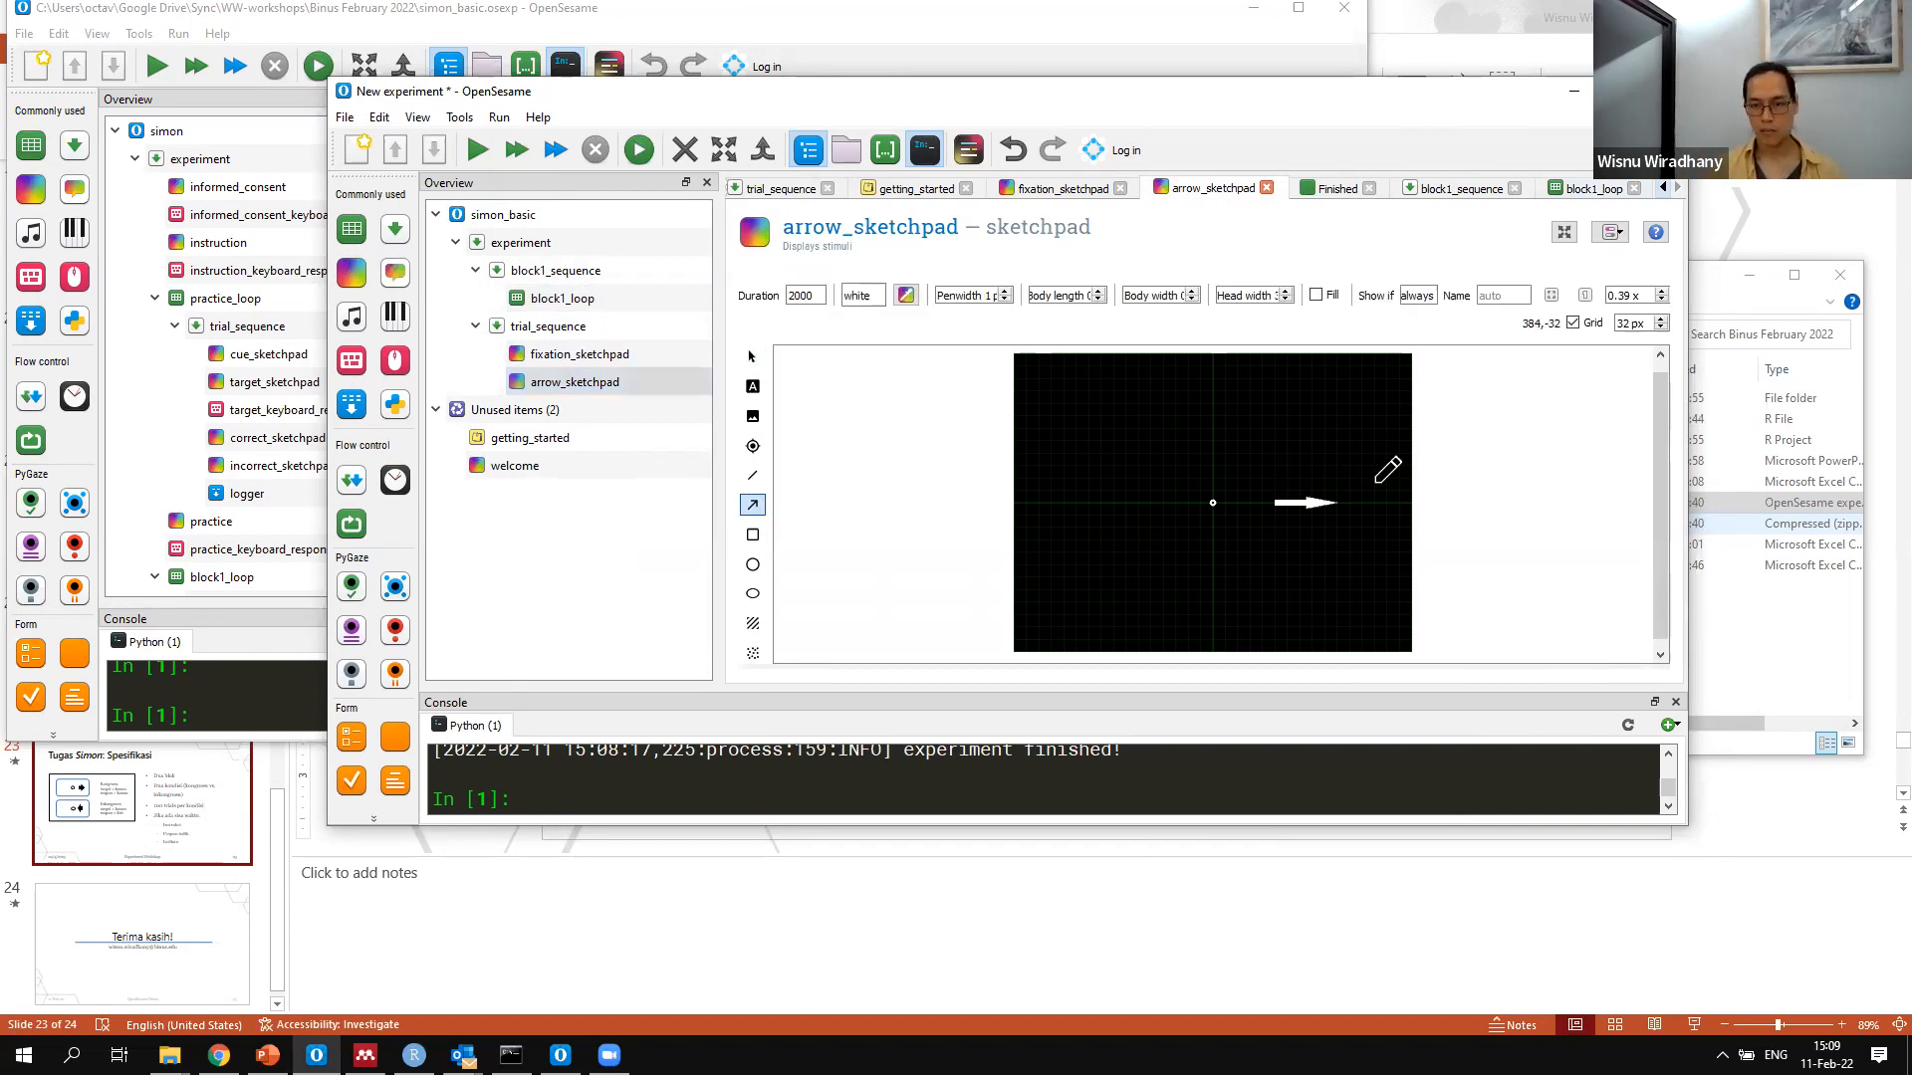
click(1274, 465)
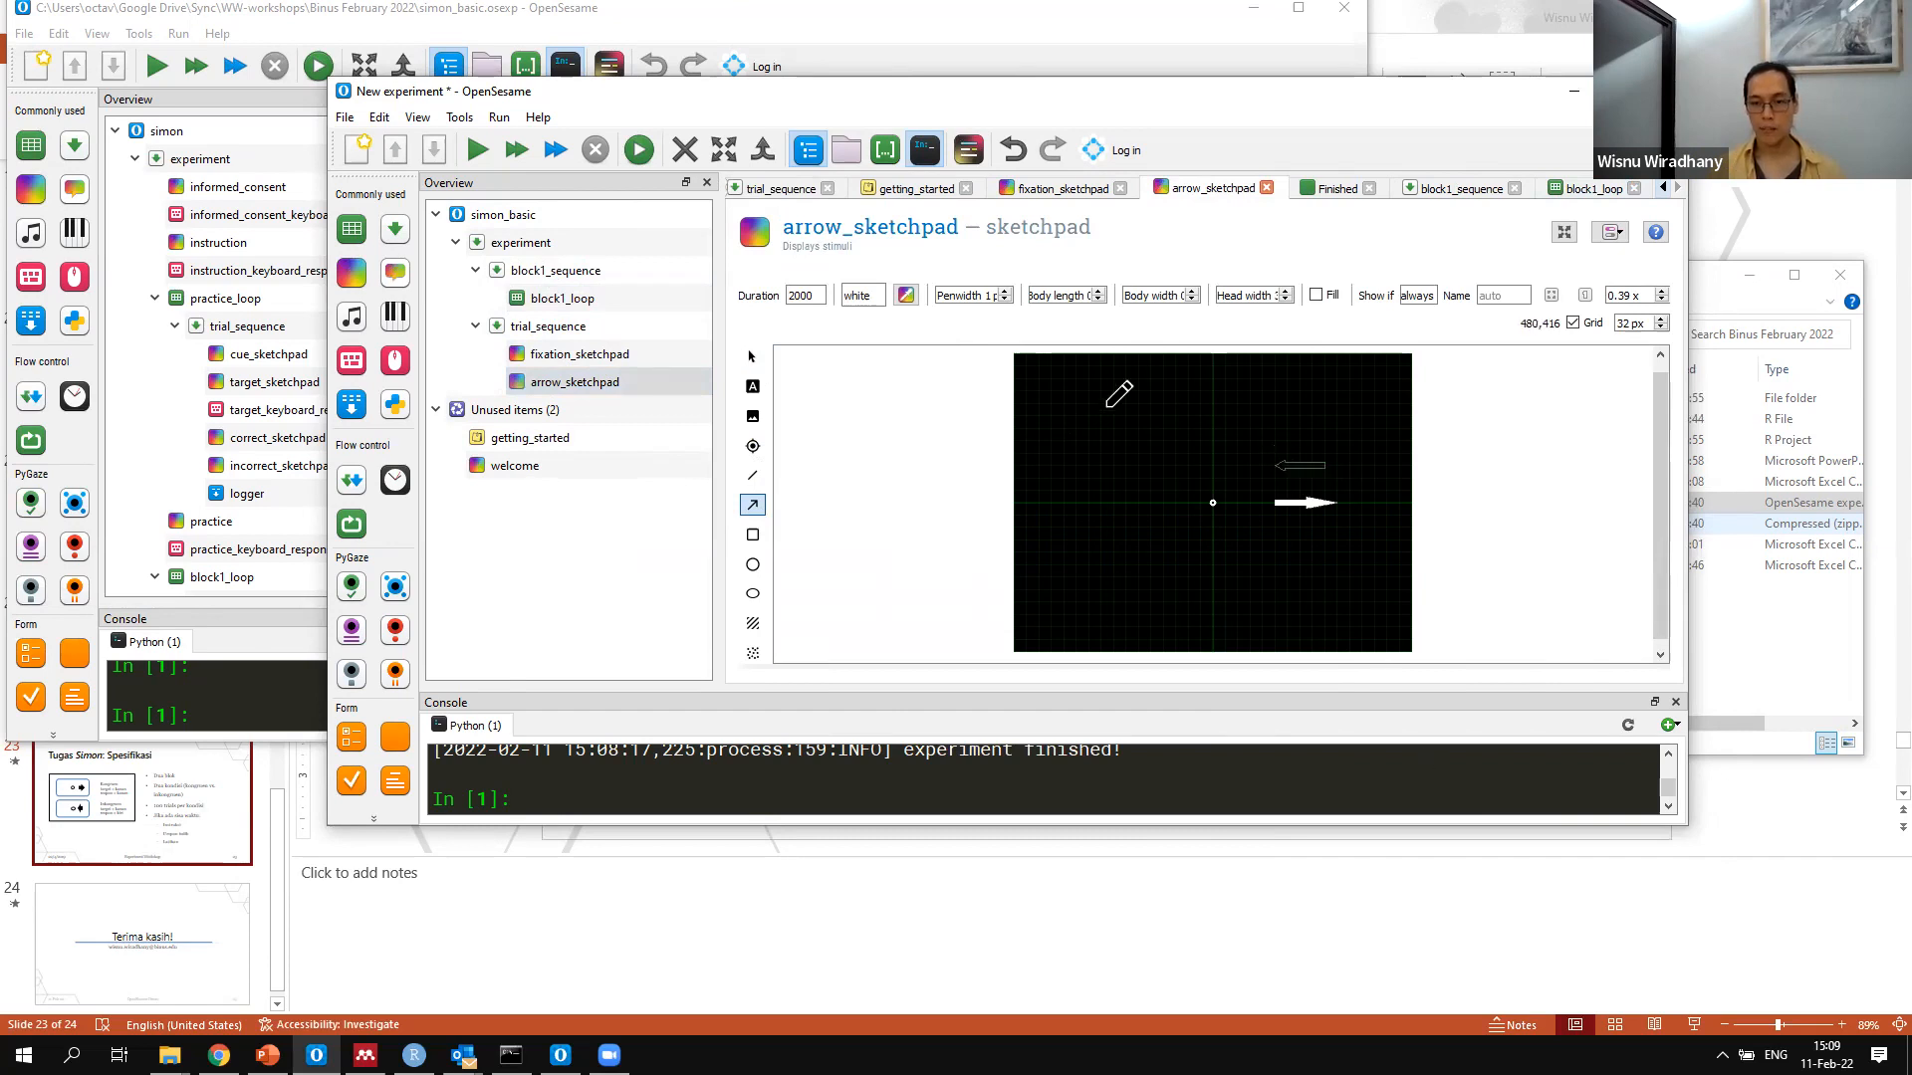
click(1117, 455)
click(1065, 525)
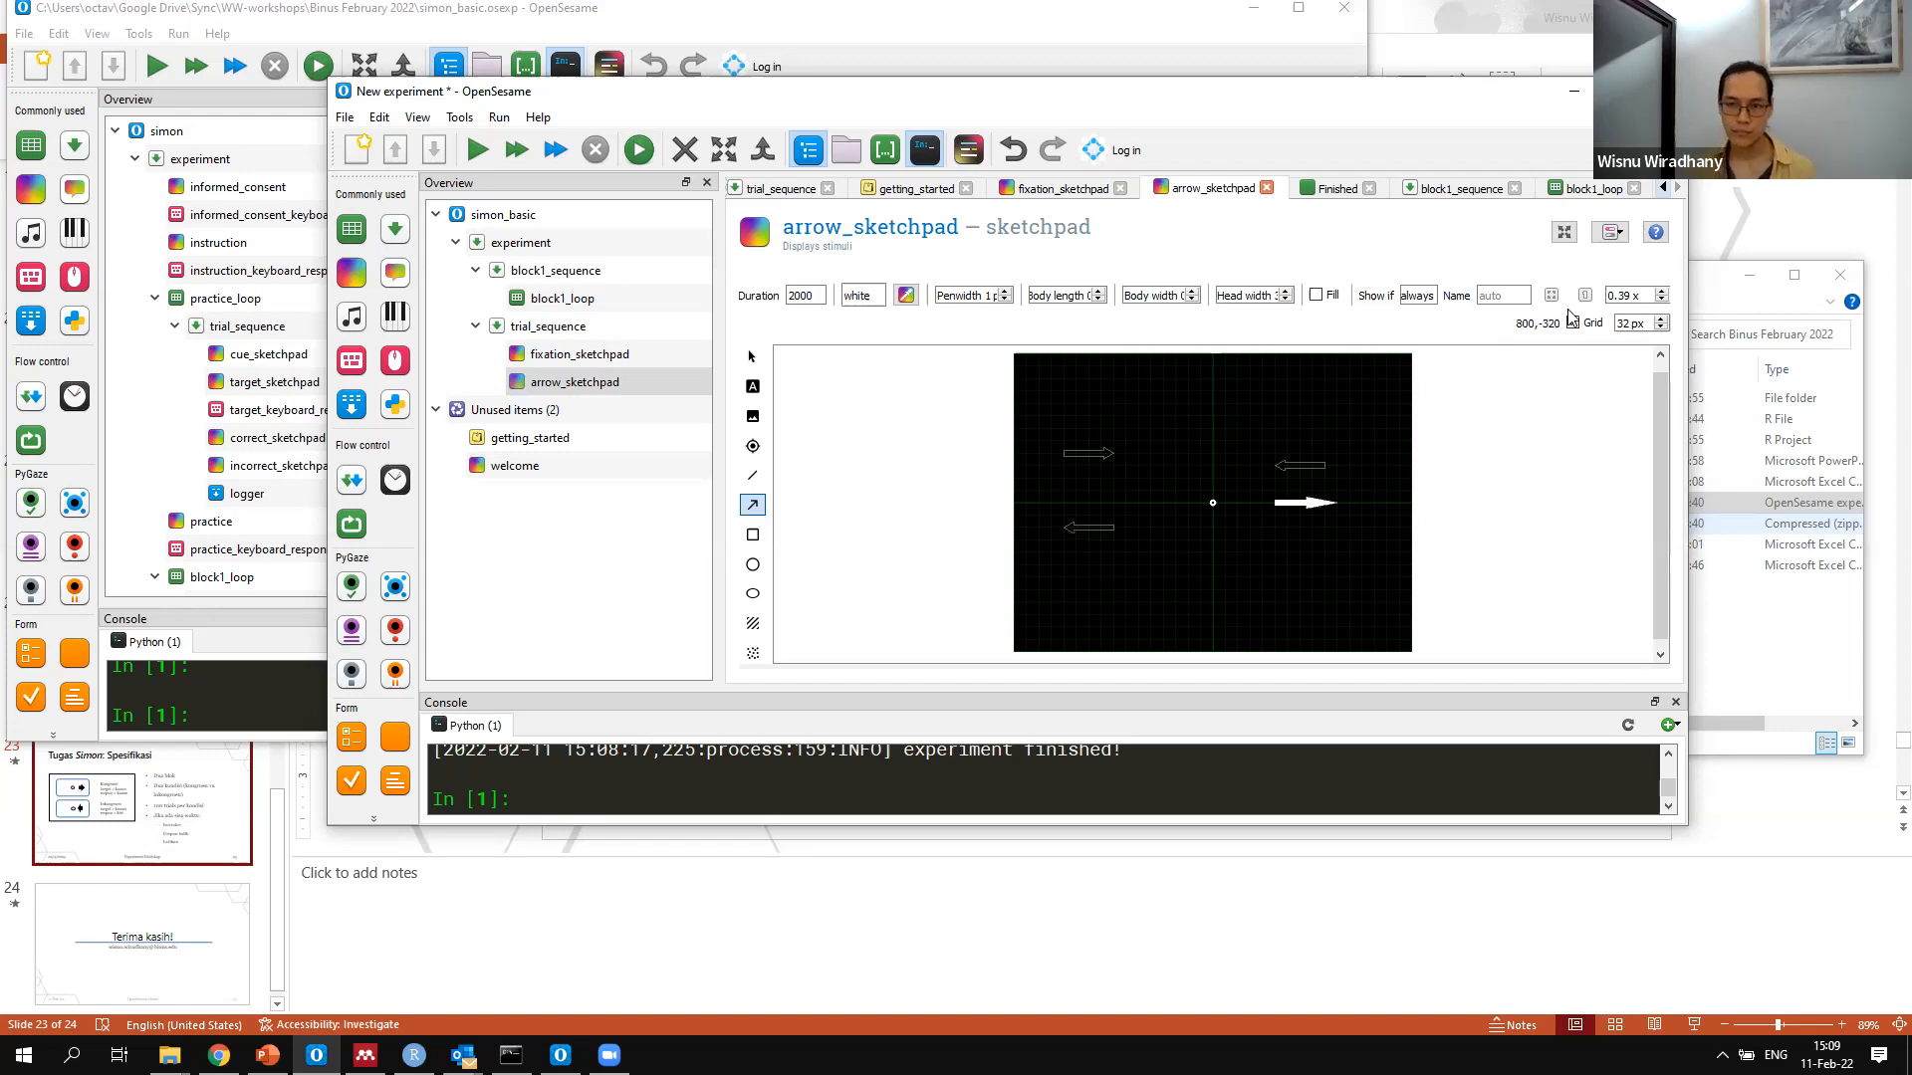
Examine the script of arrow_sketchpad, including the coordinates of the drawn arrows
click(1610, 232)
click(1608, 282)
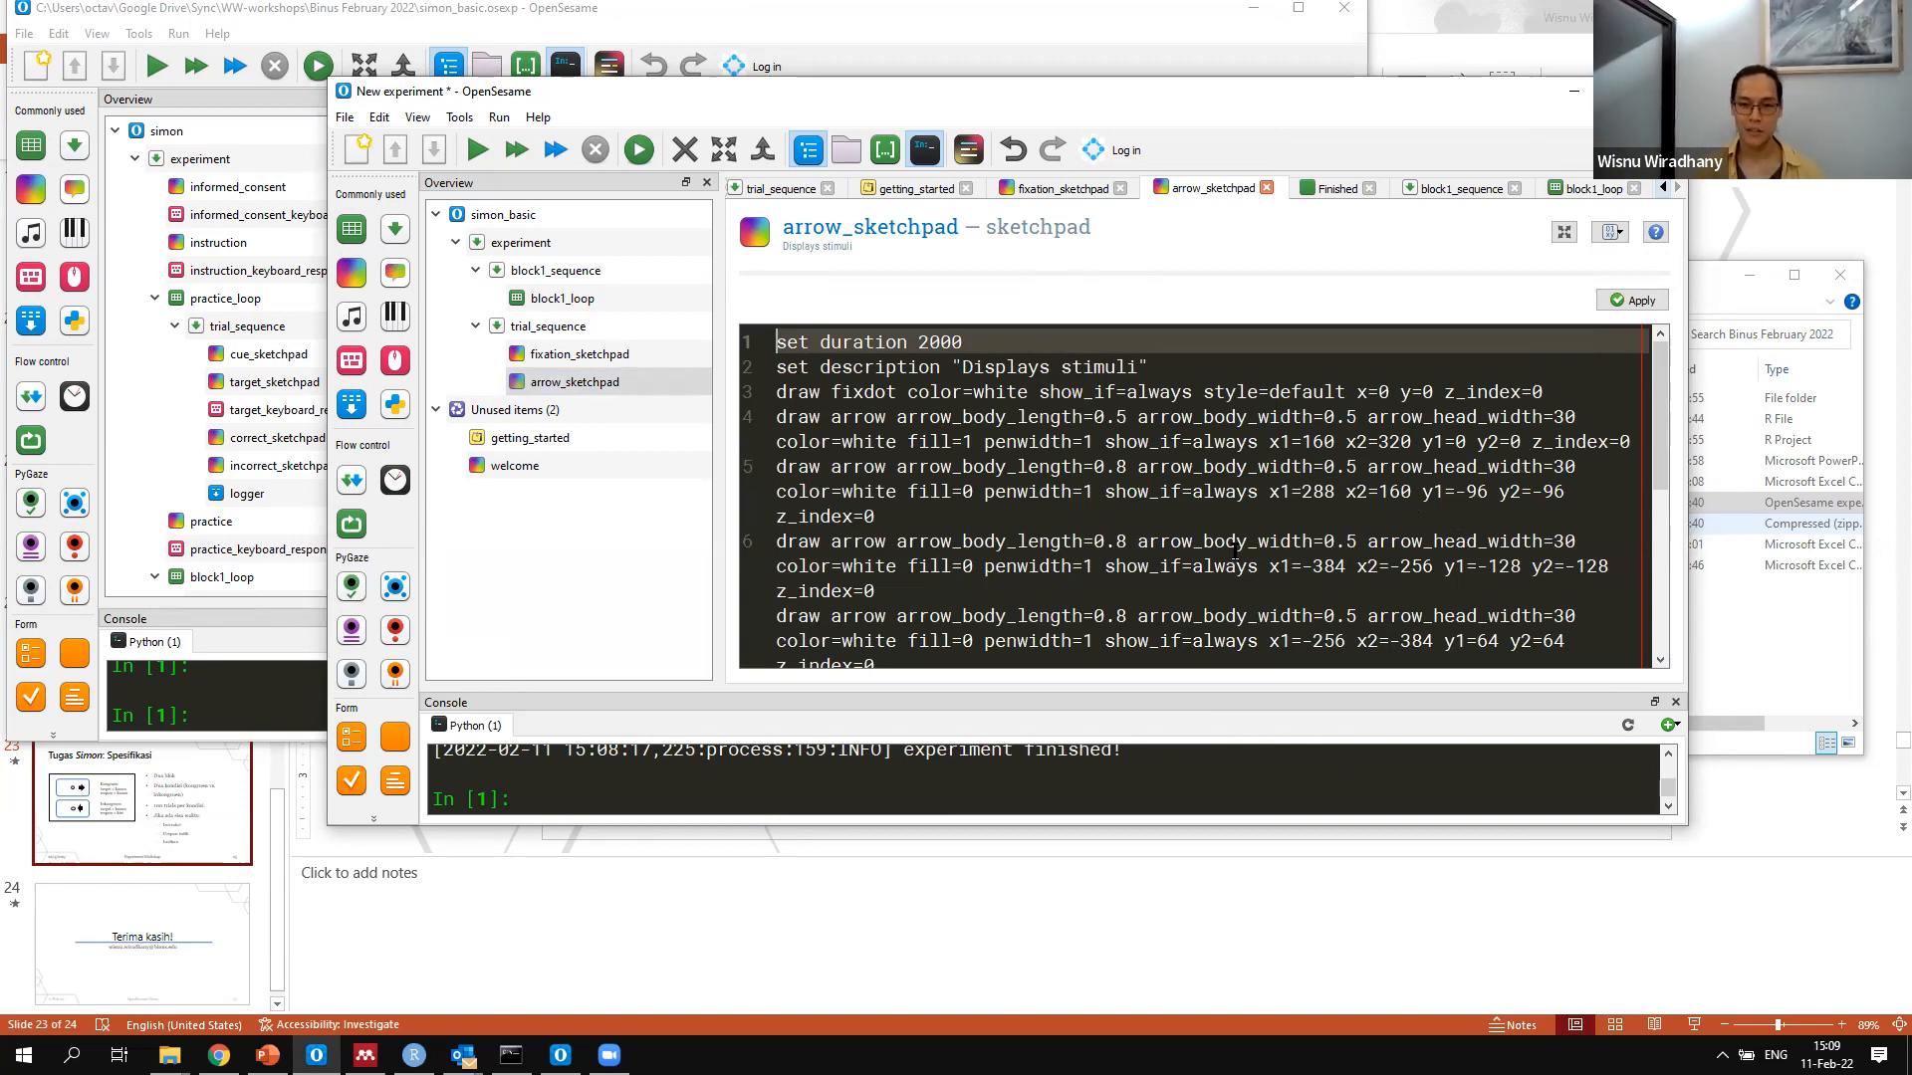
scroll(1084, 563, down, 5)
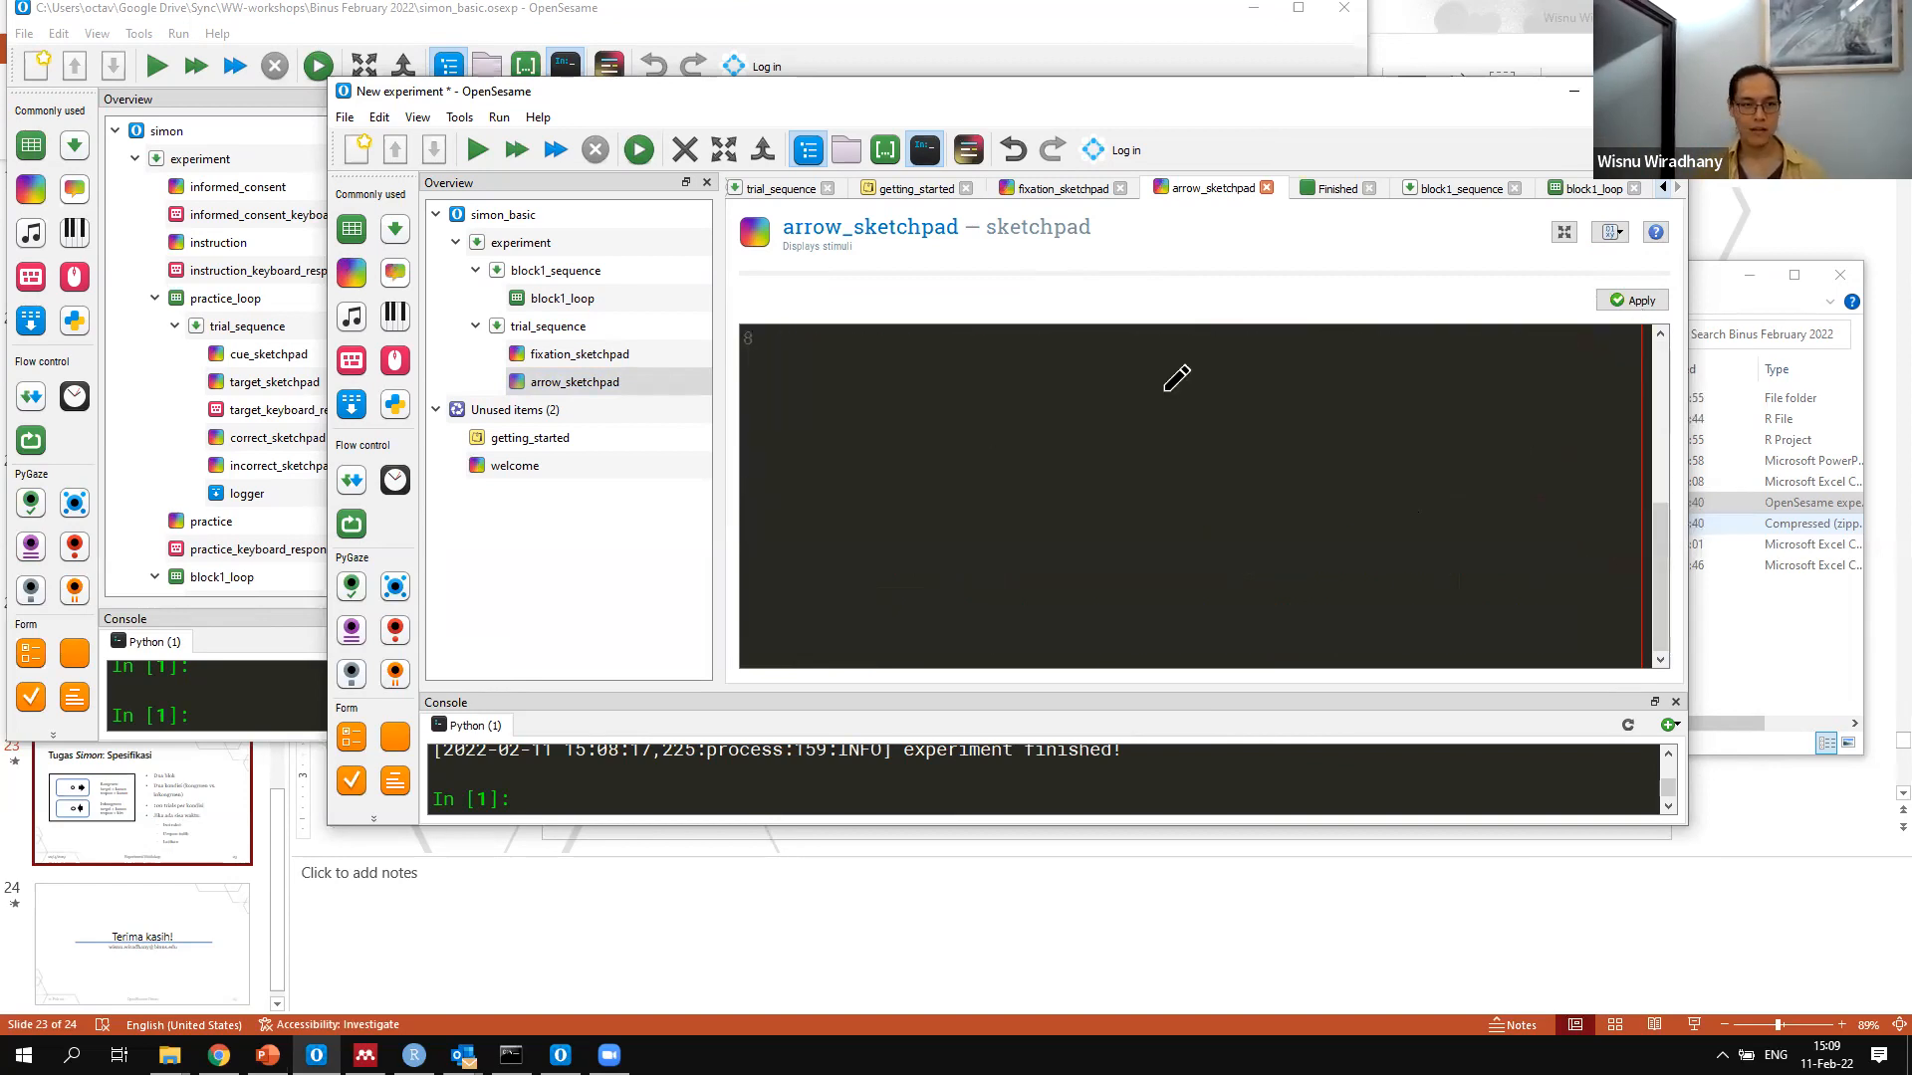
Examine the practice_loop table in the finished simon experiment and return to block1_loop in the new experiment
click(763, 17)
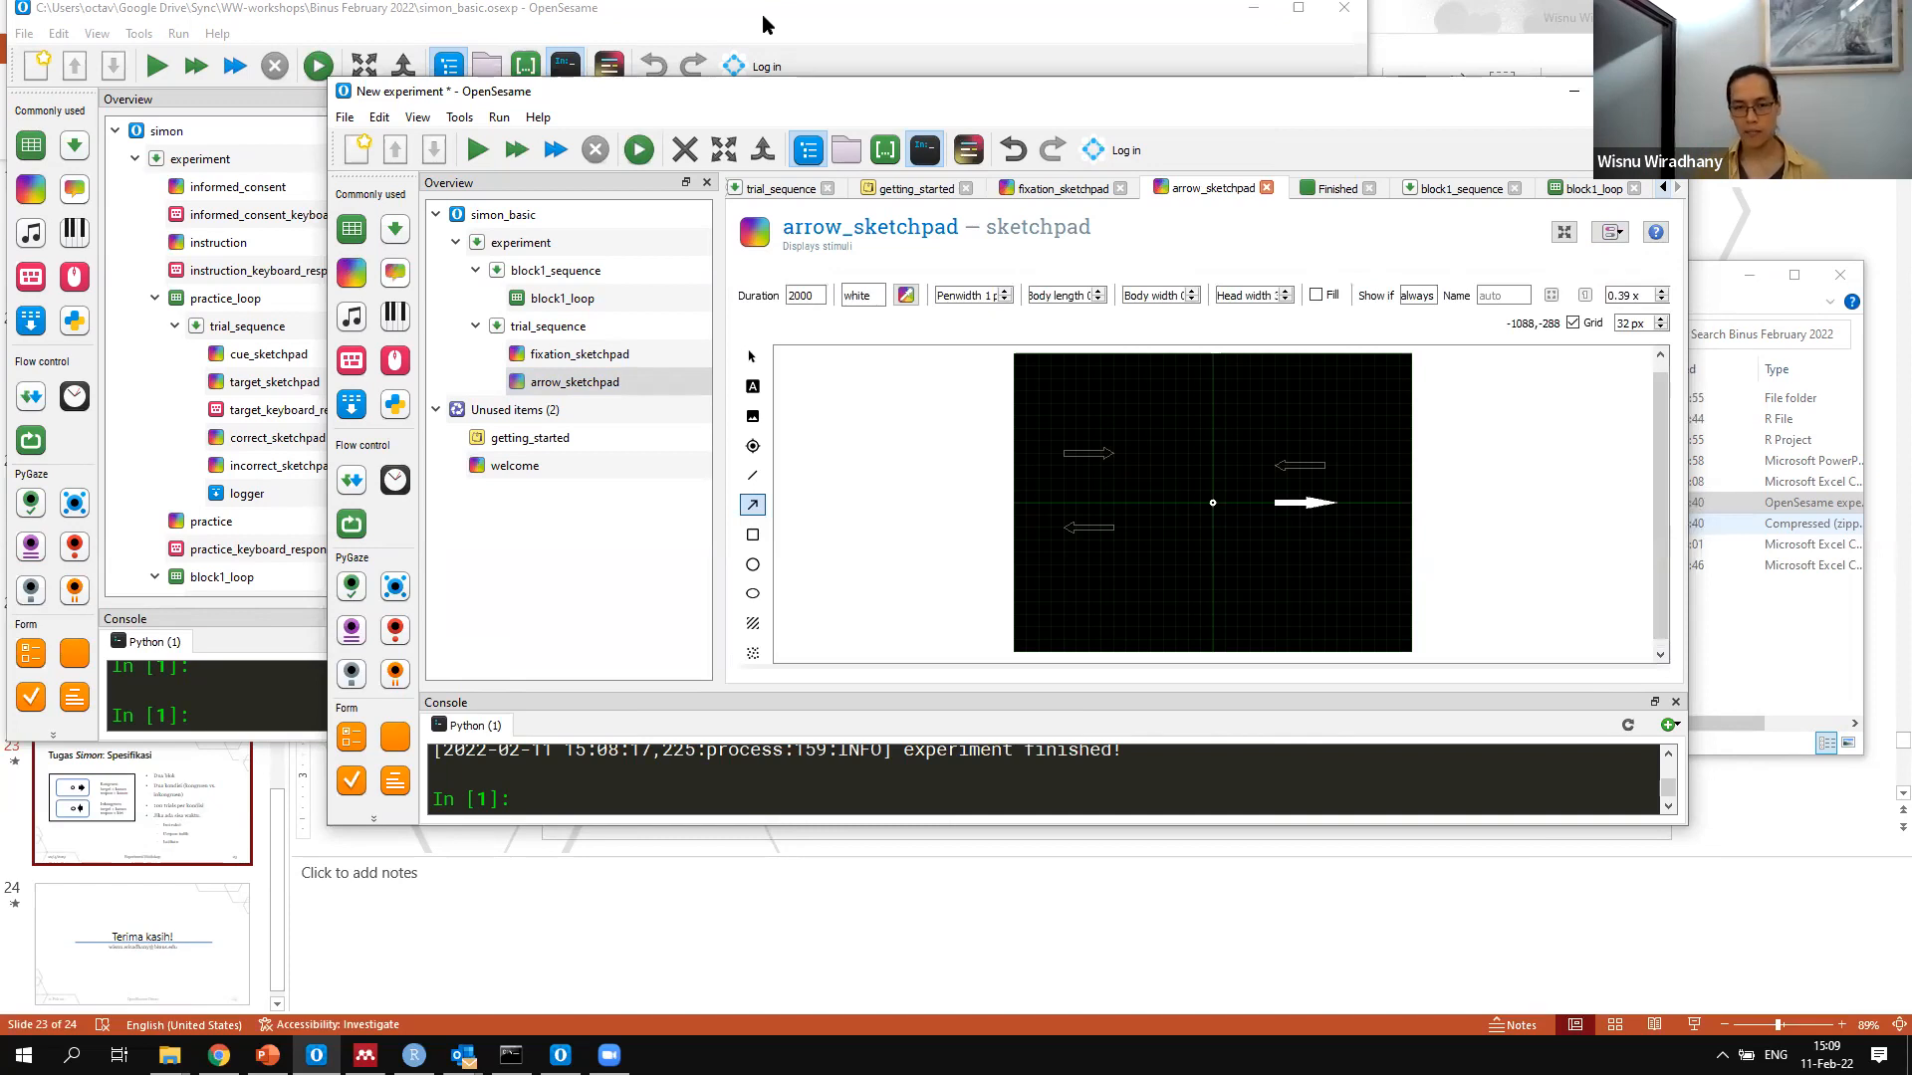
click(248, 333)
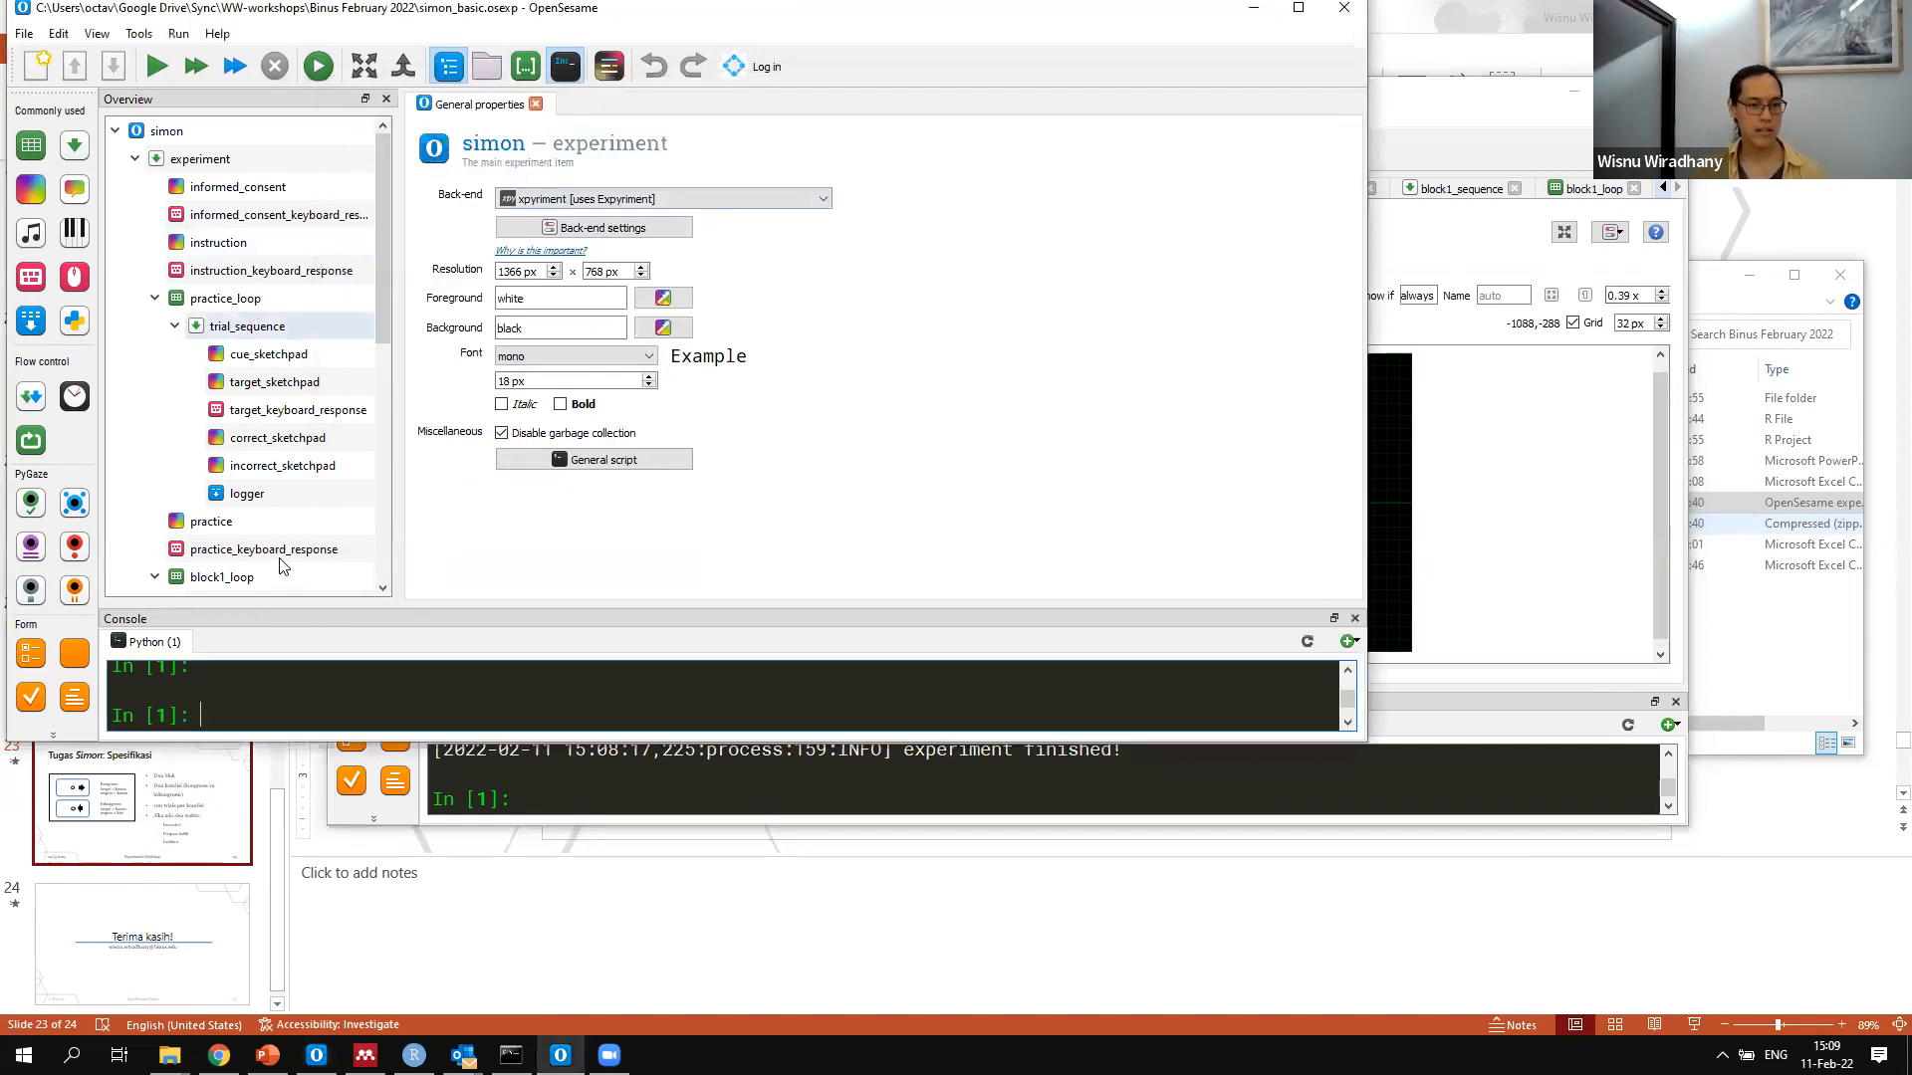
click(226, 299)
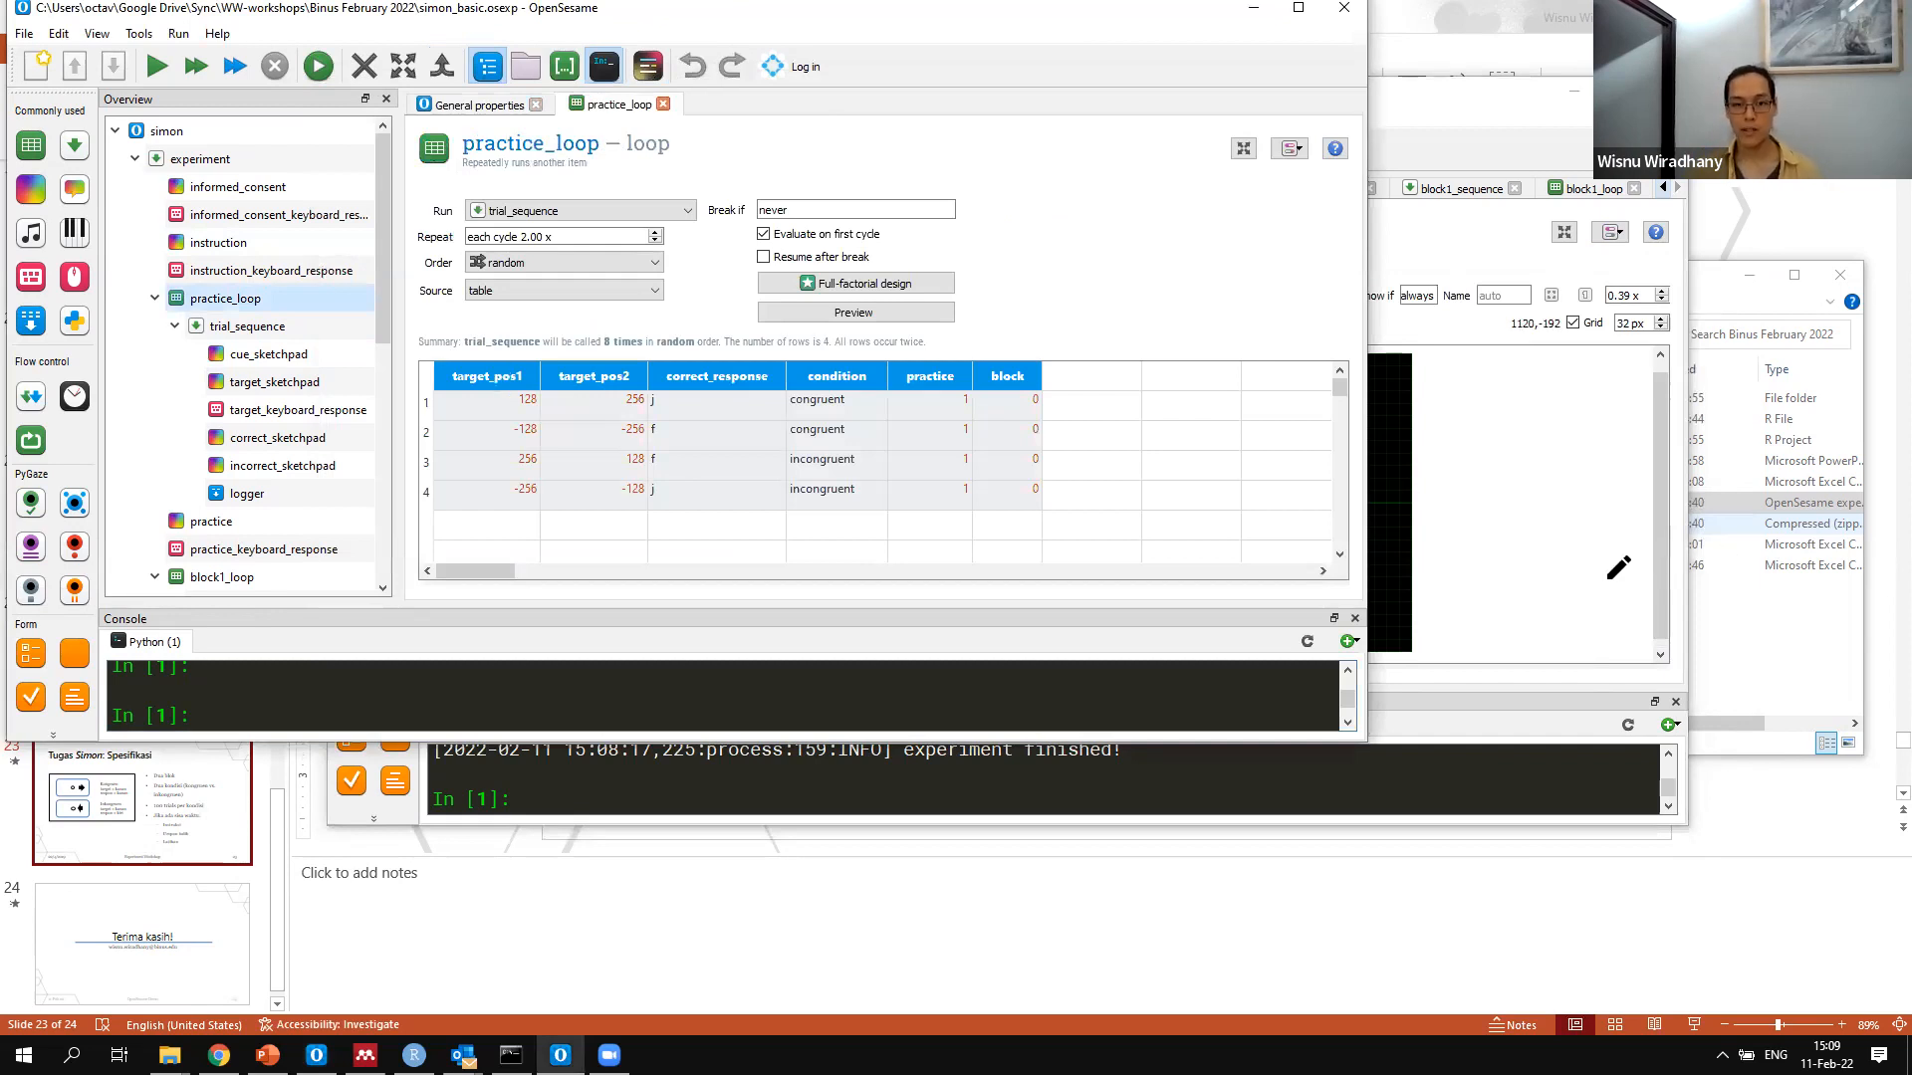
key(alt+Tab)
click(565, 307)
click(801, 461)
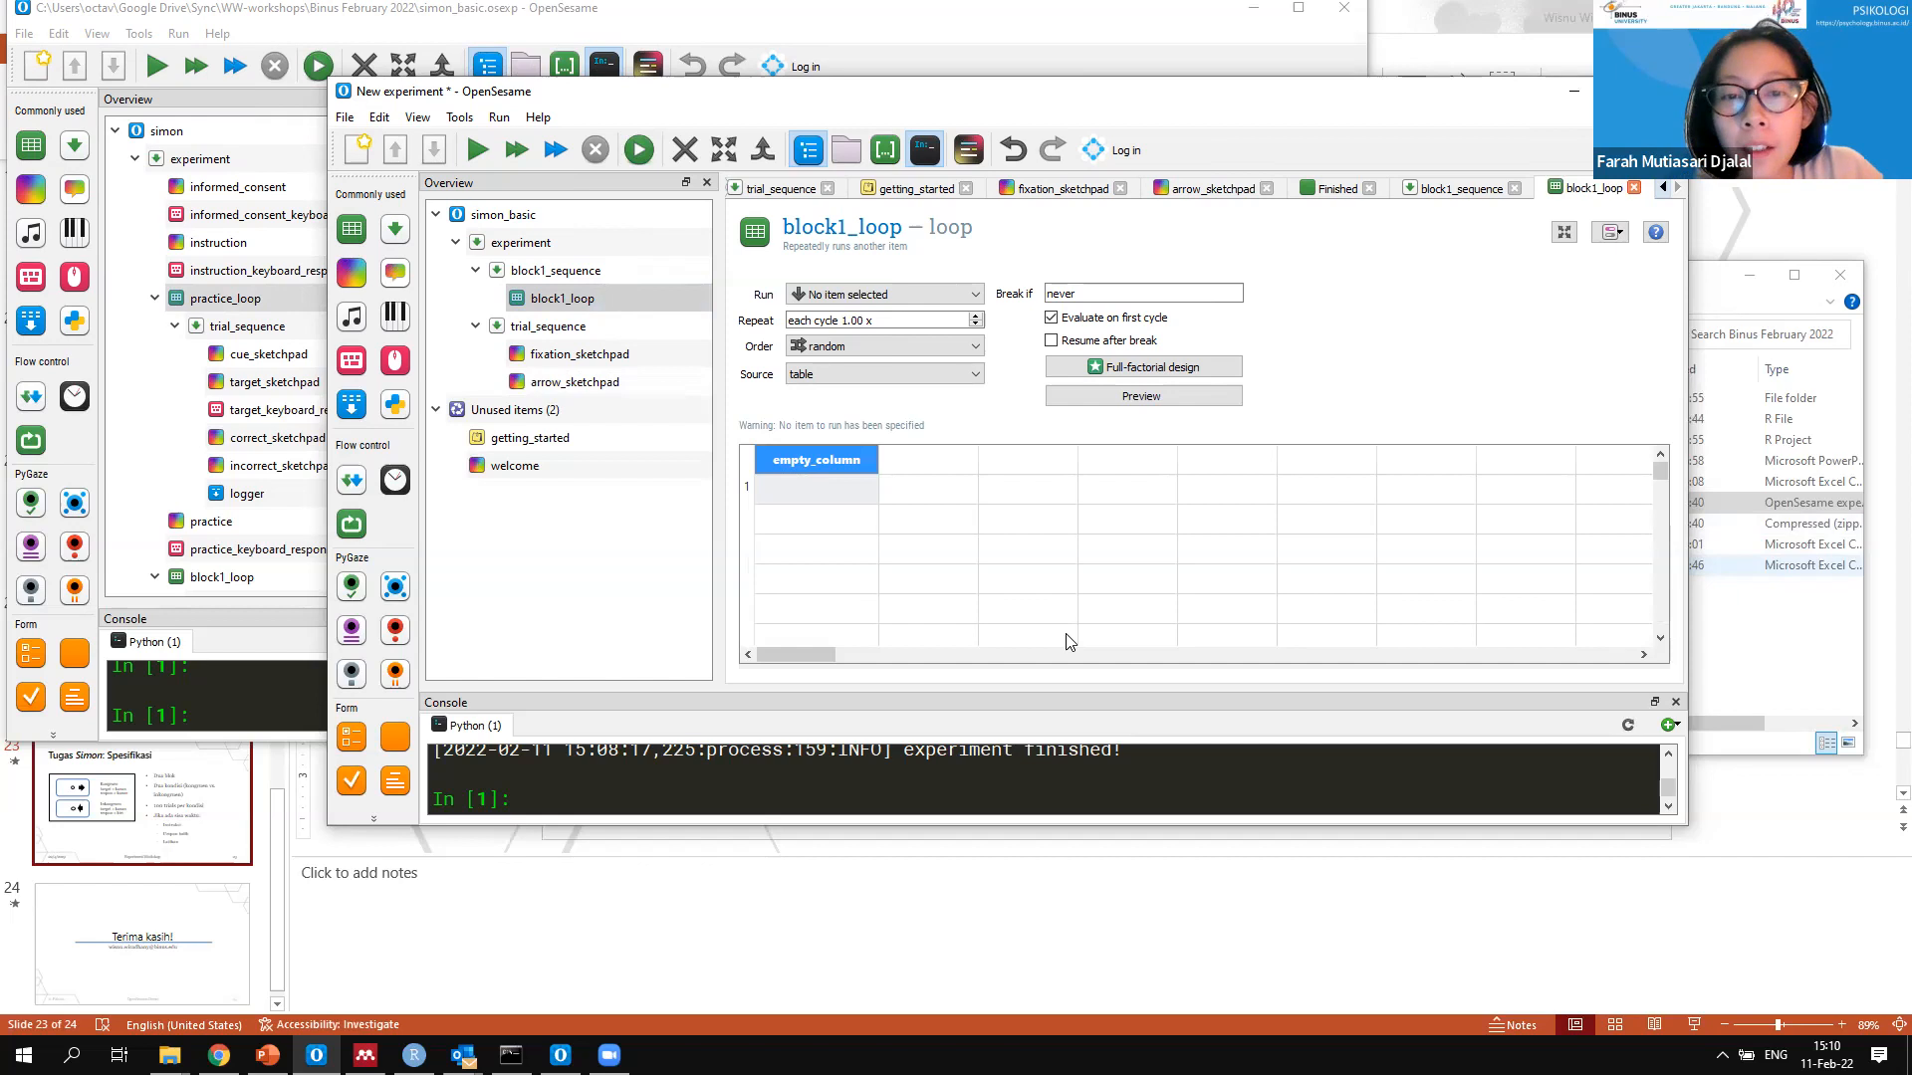
click(562, 299)
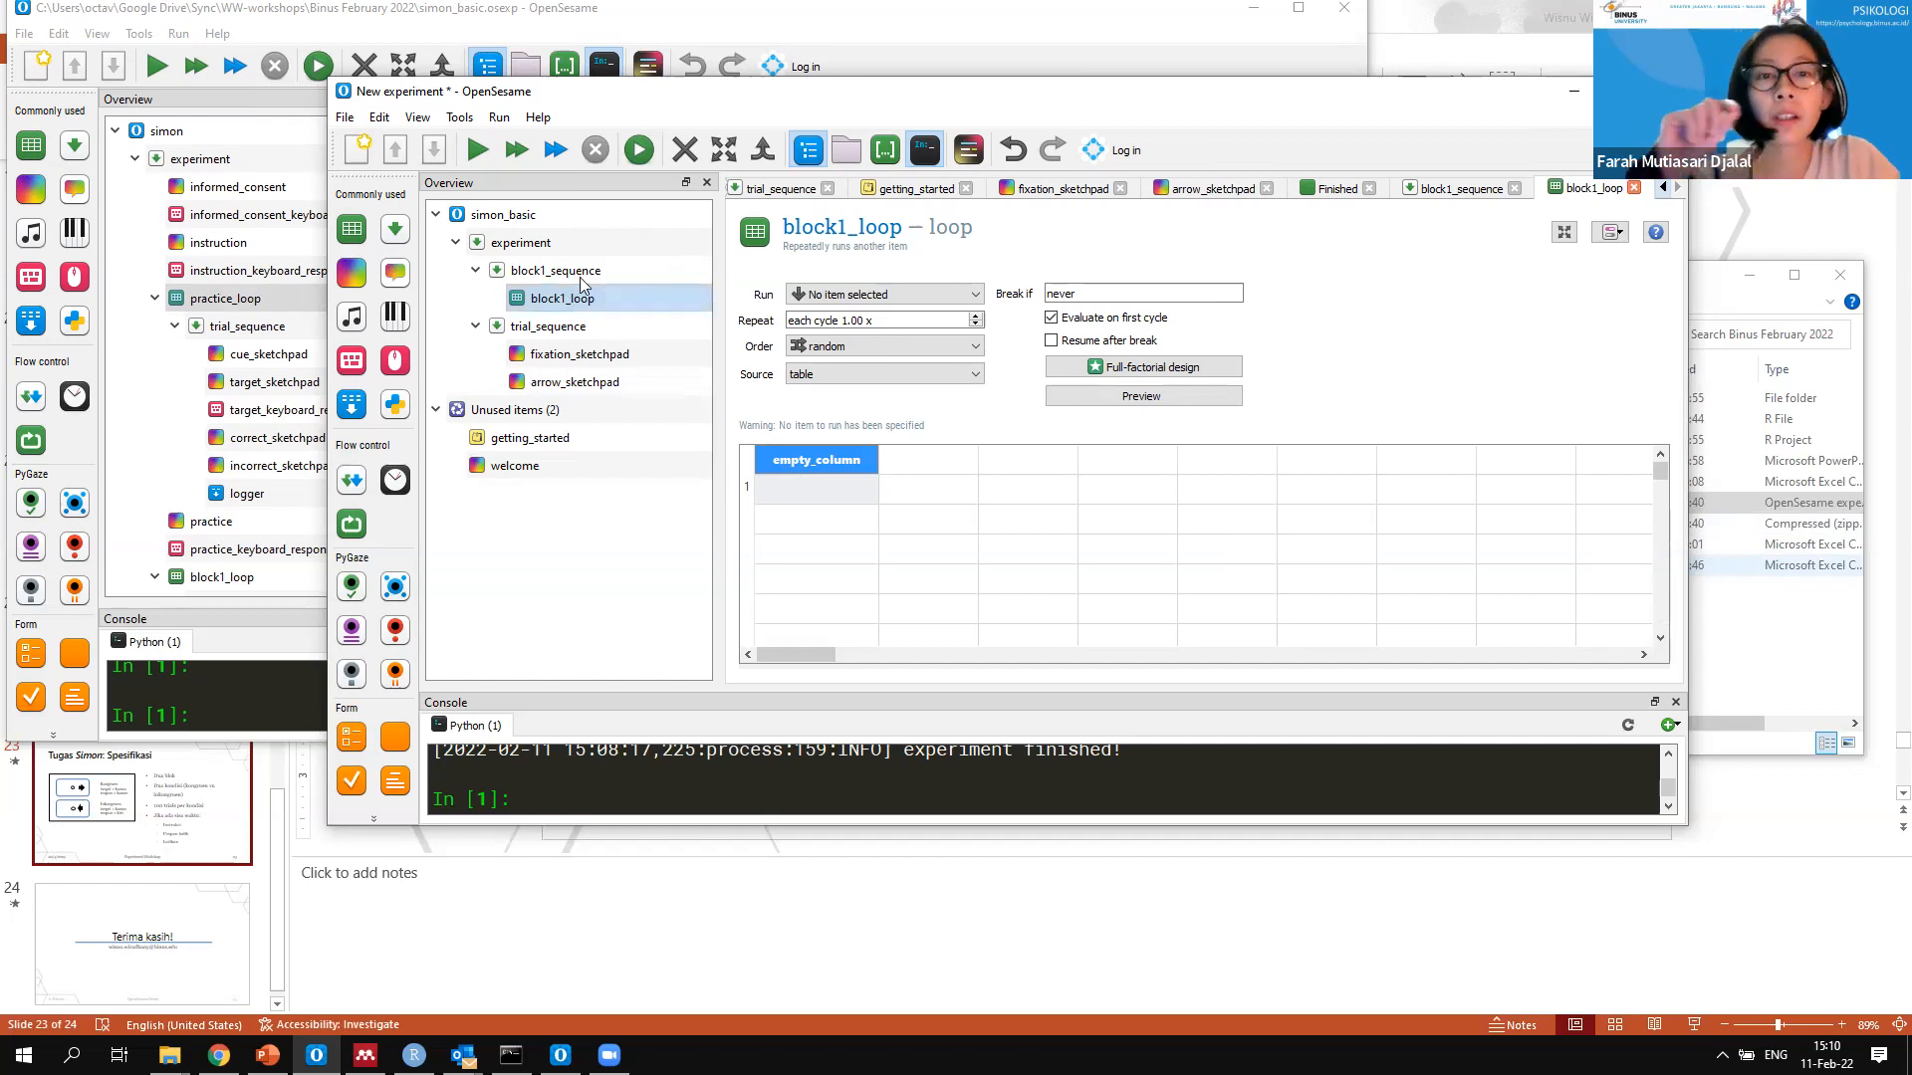
Draw a 128 by 128 unfilled white rectangle on fixation_sketchpad at x=-384, y=-224
click(580, 354)
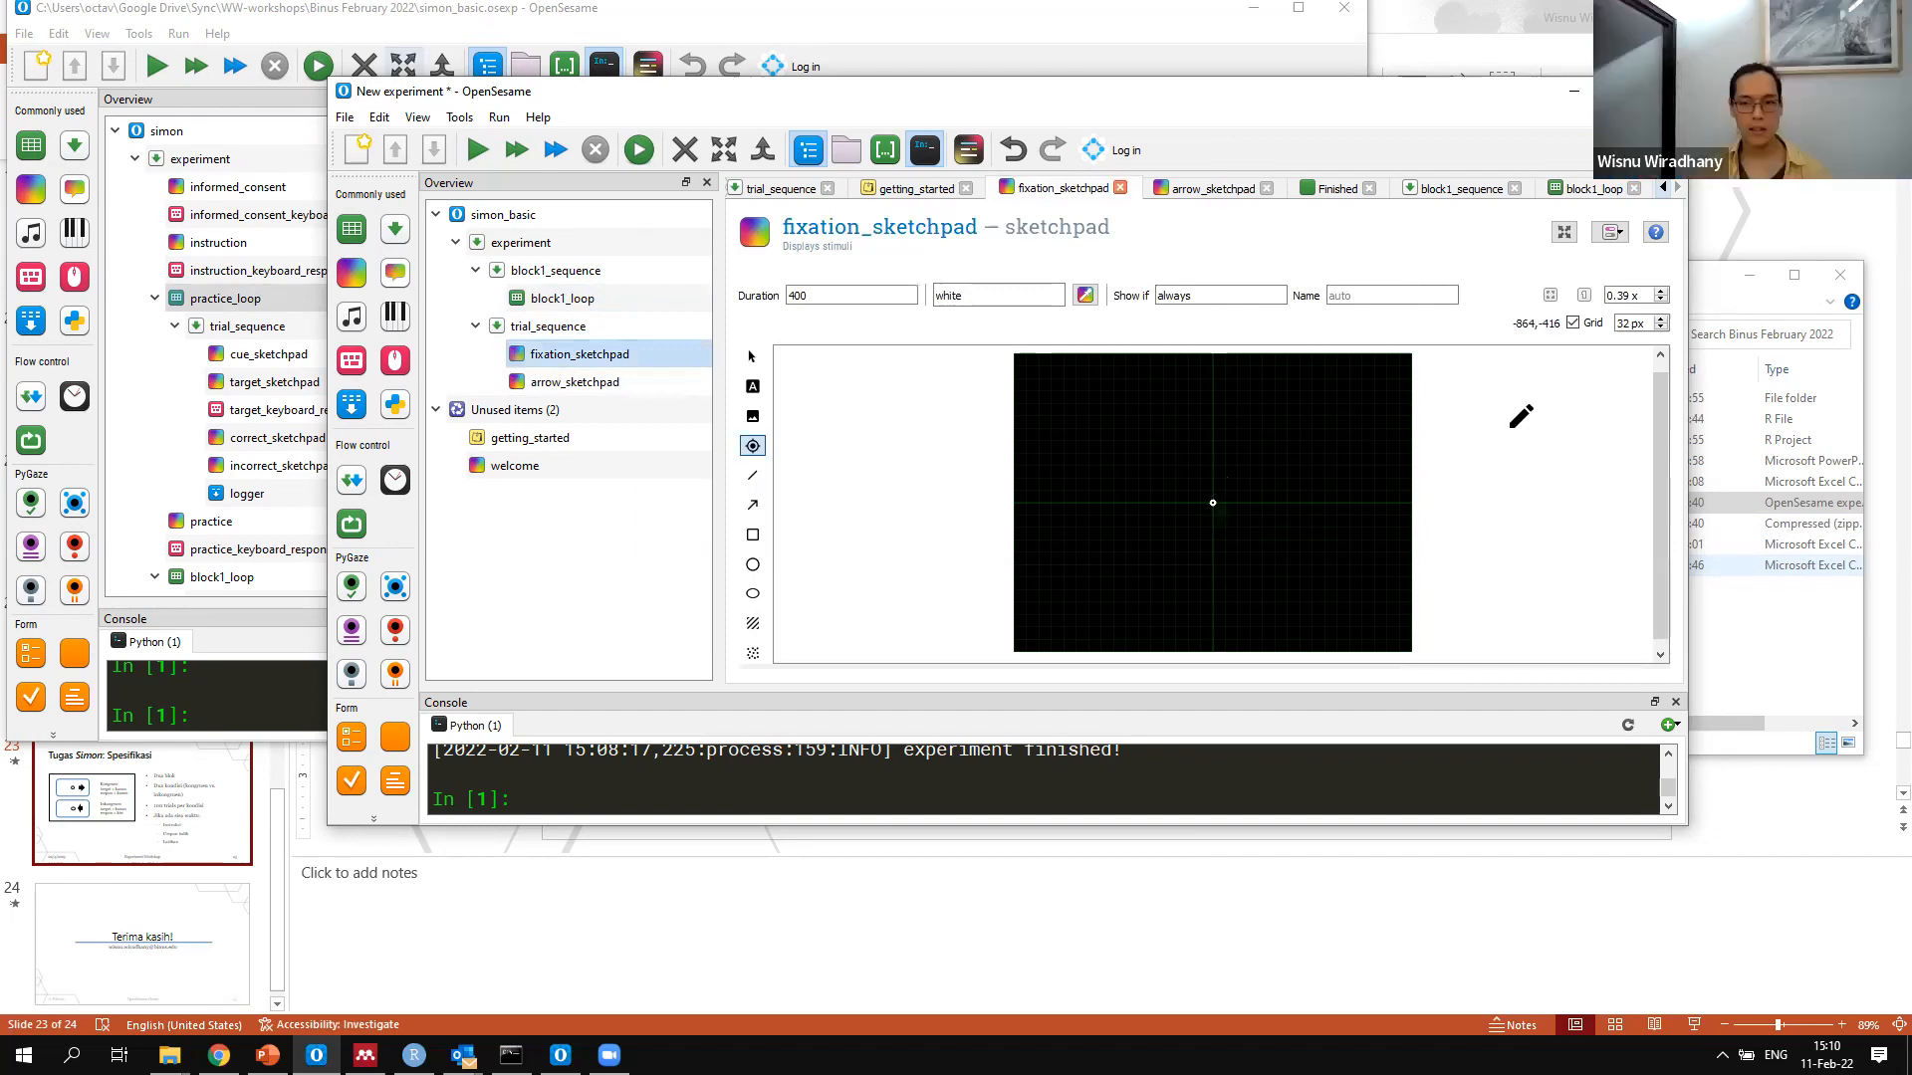
click(755, 390)
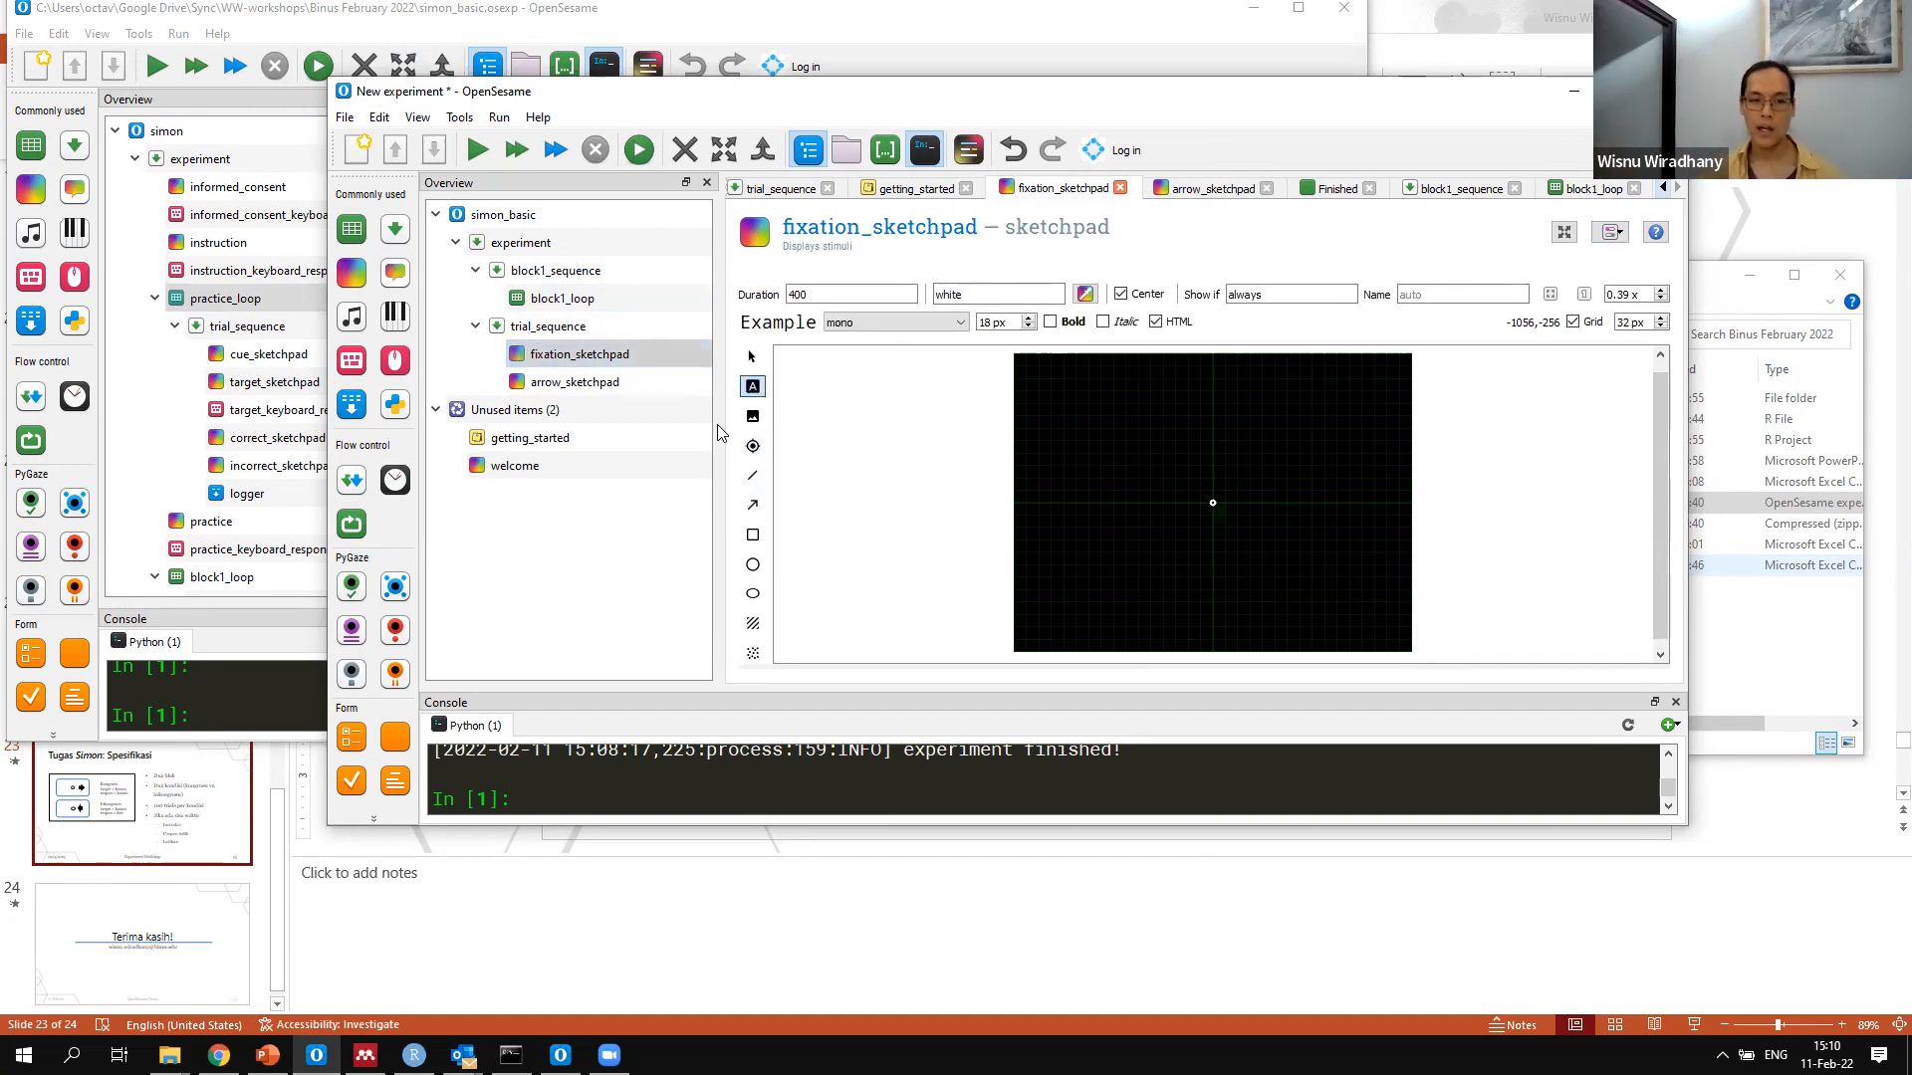
click(754, 415)
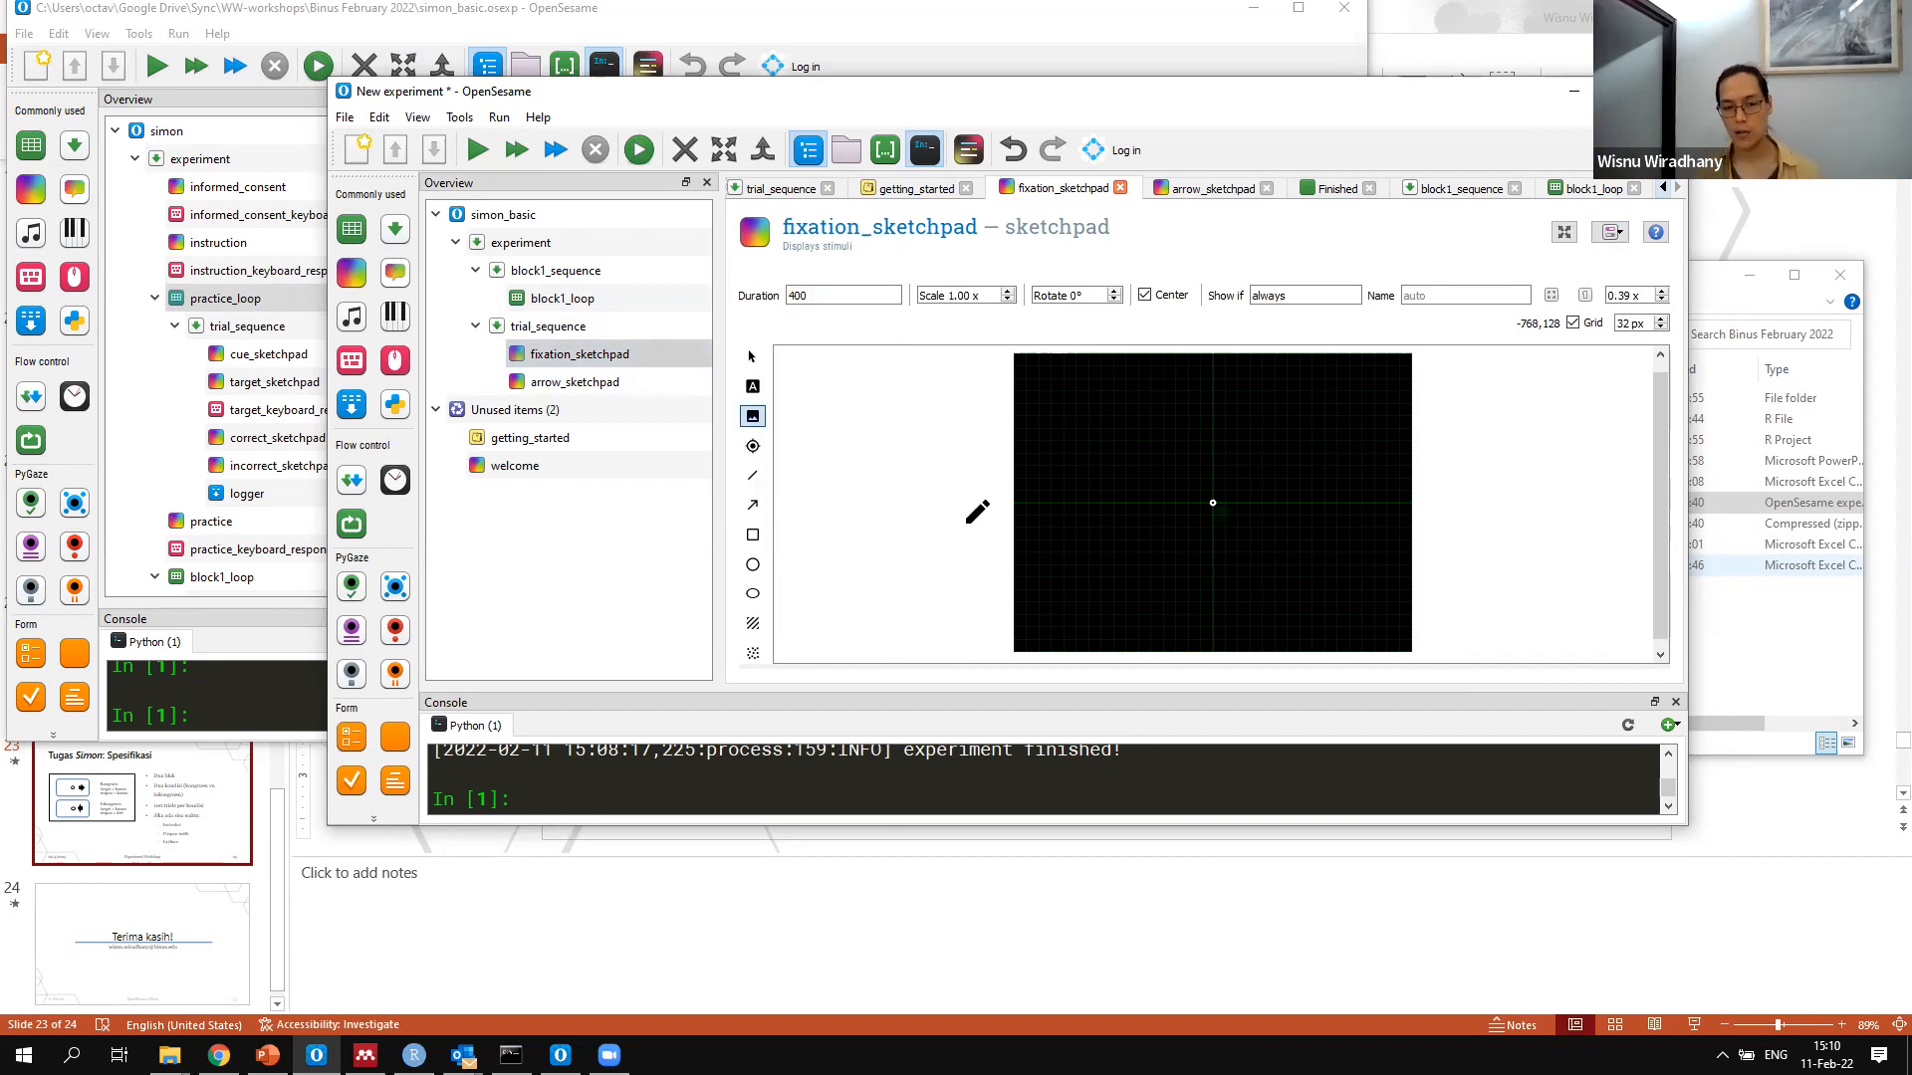
click(754, 537)
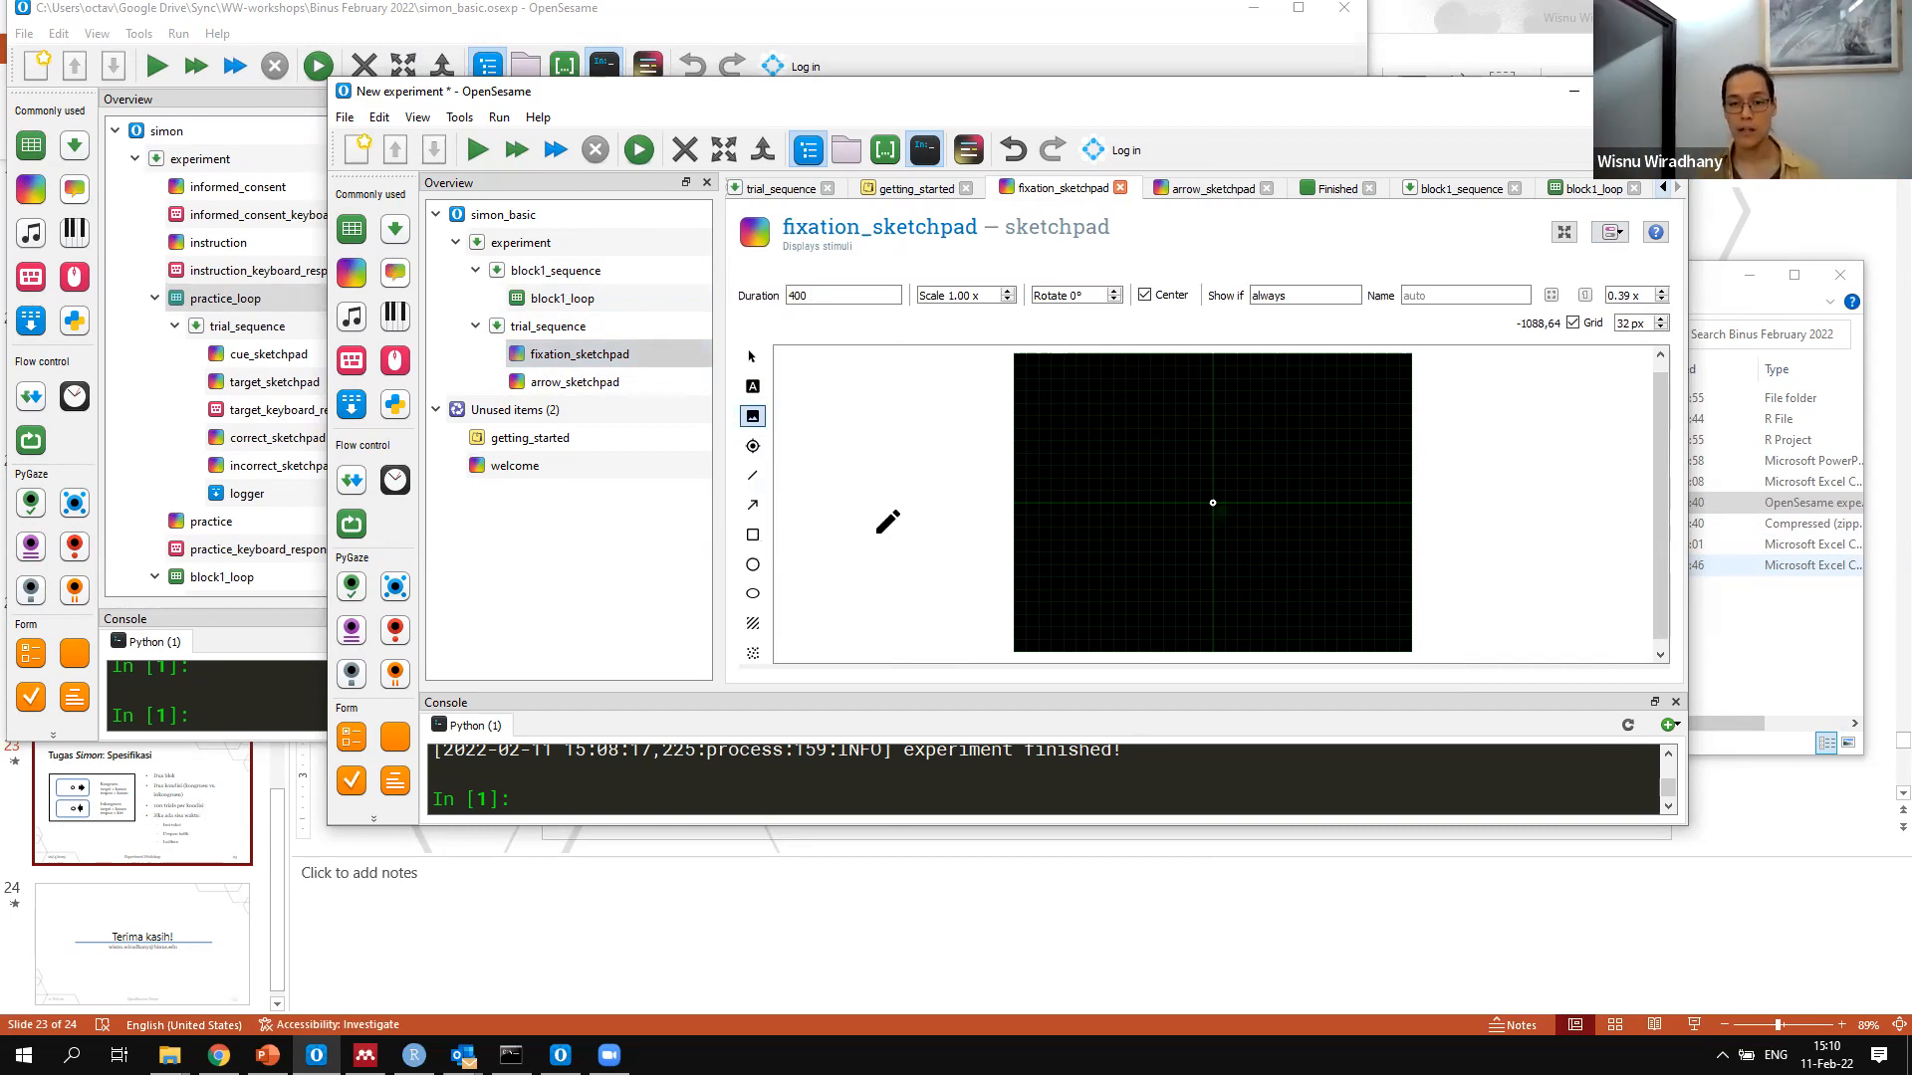
click(1062, 418)
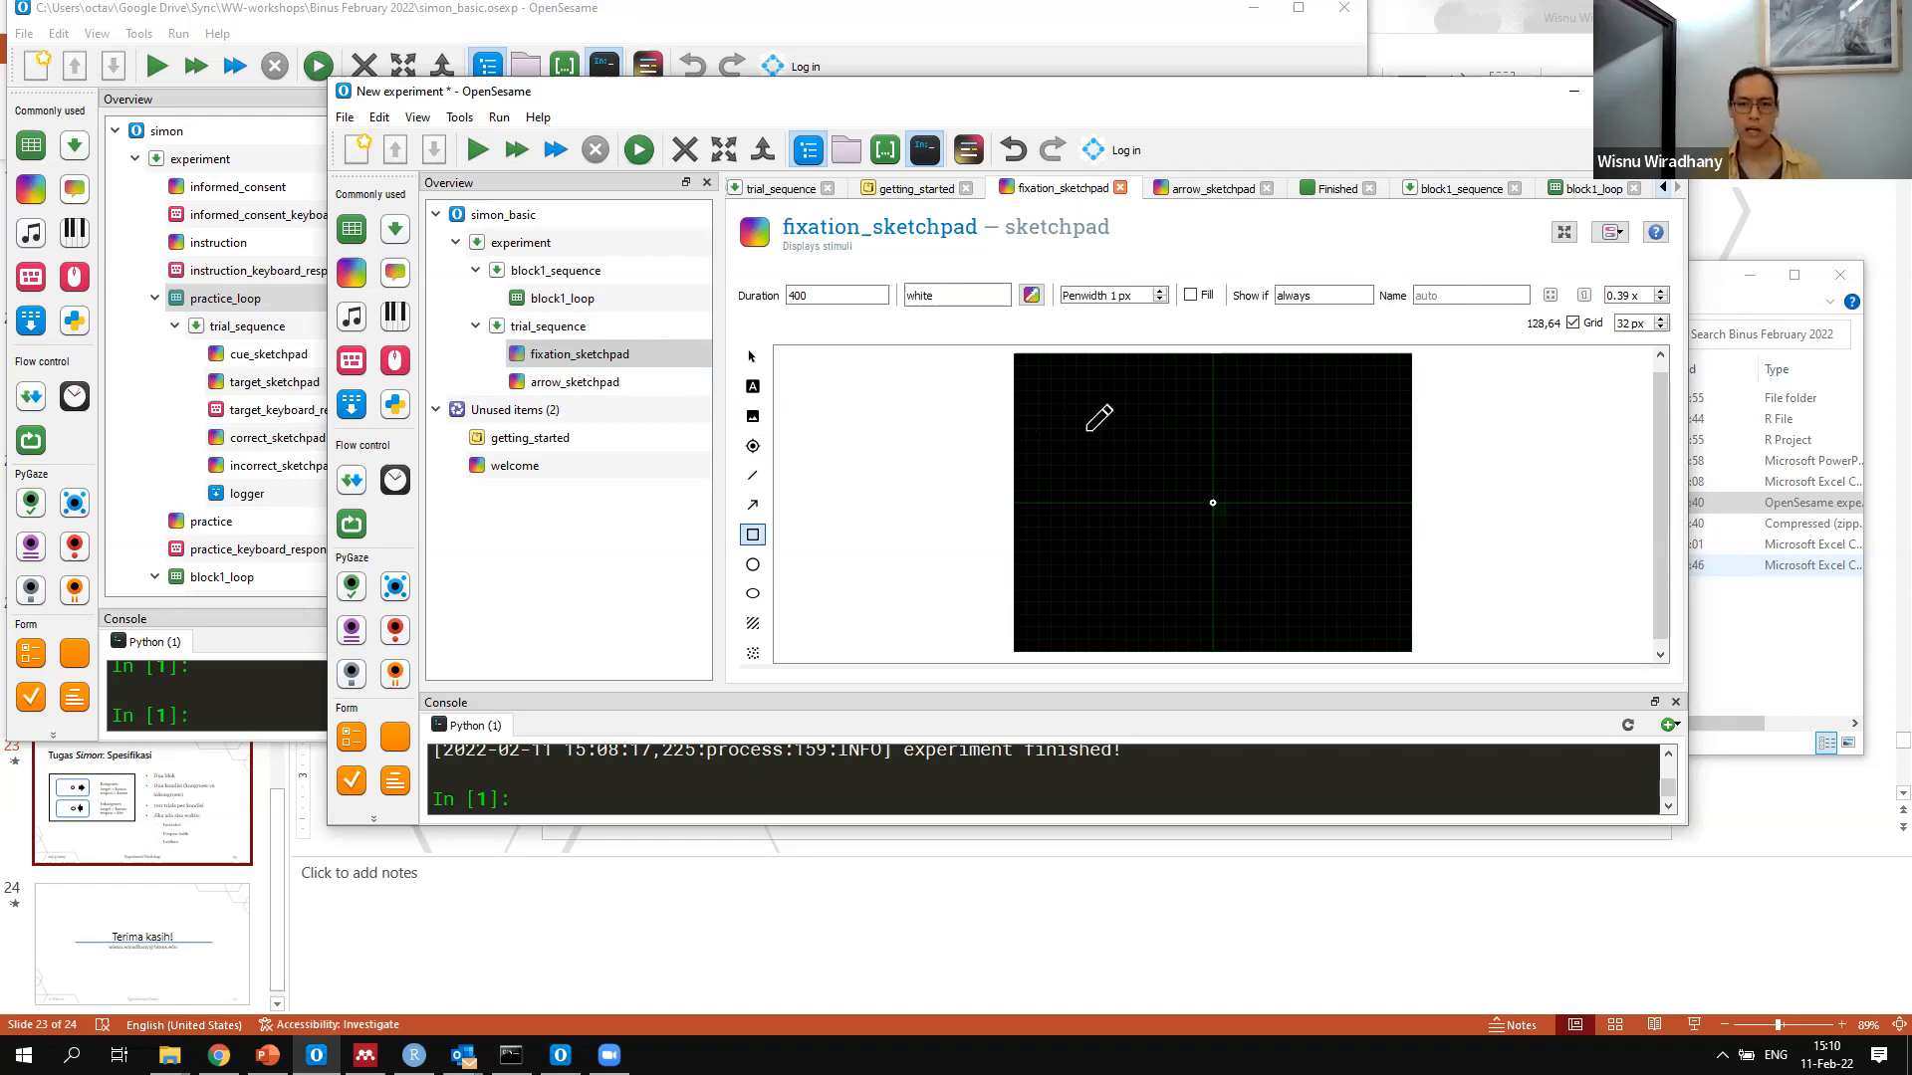
click(1113, 465)
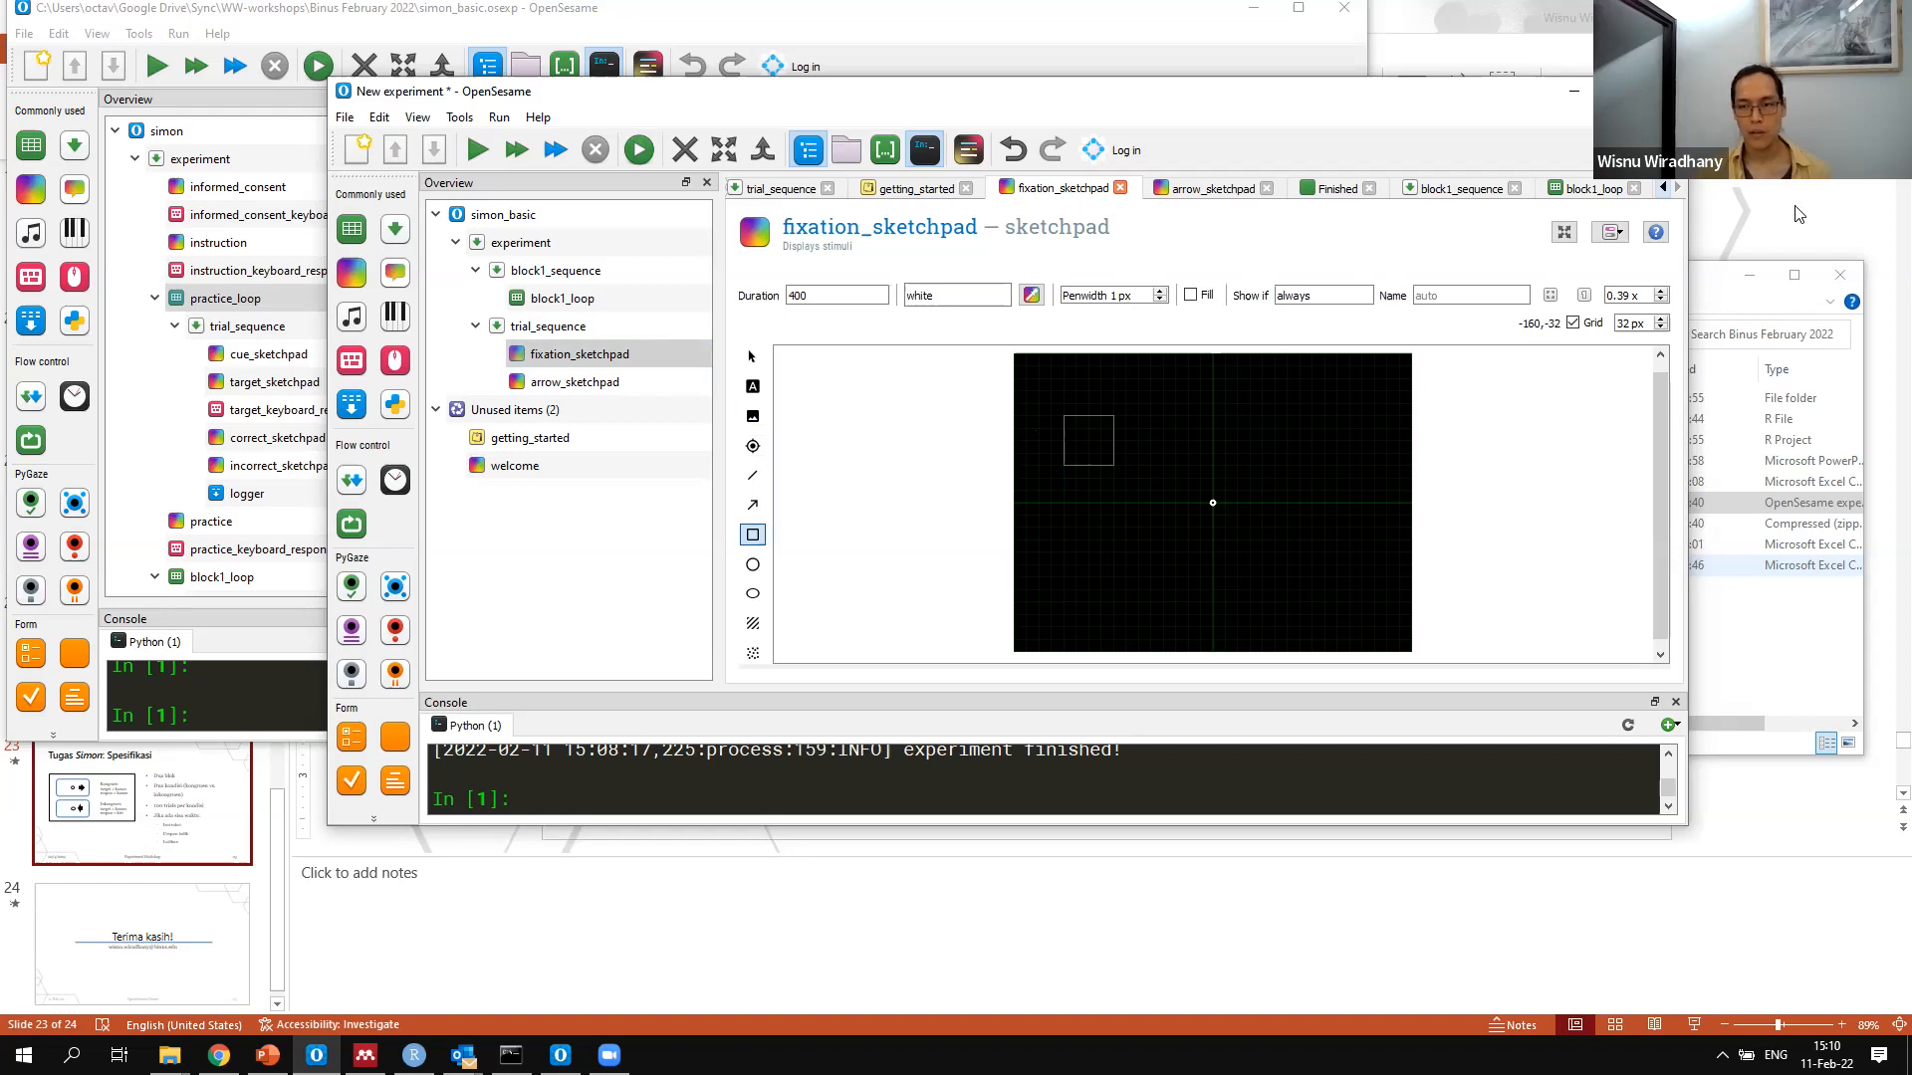
Set fill=1 for the rectangle in the script of fixation_sketchpad and apply the change
click(1610, 232)
click(1658, 282)
click(1089, 416)
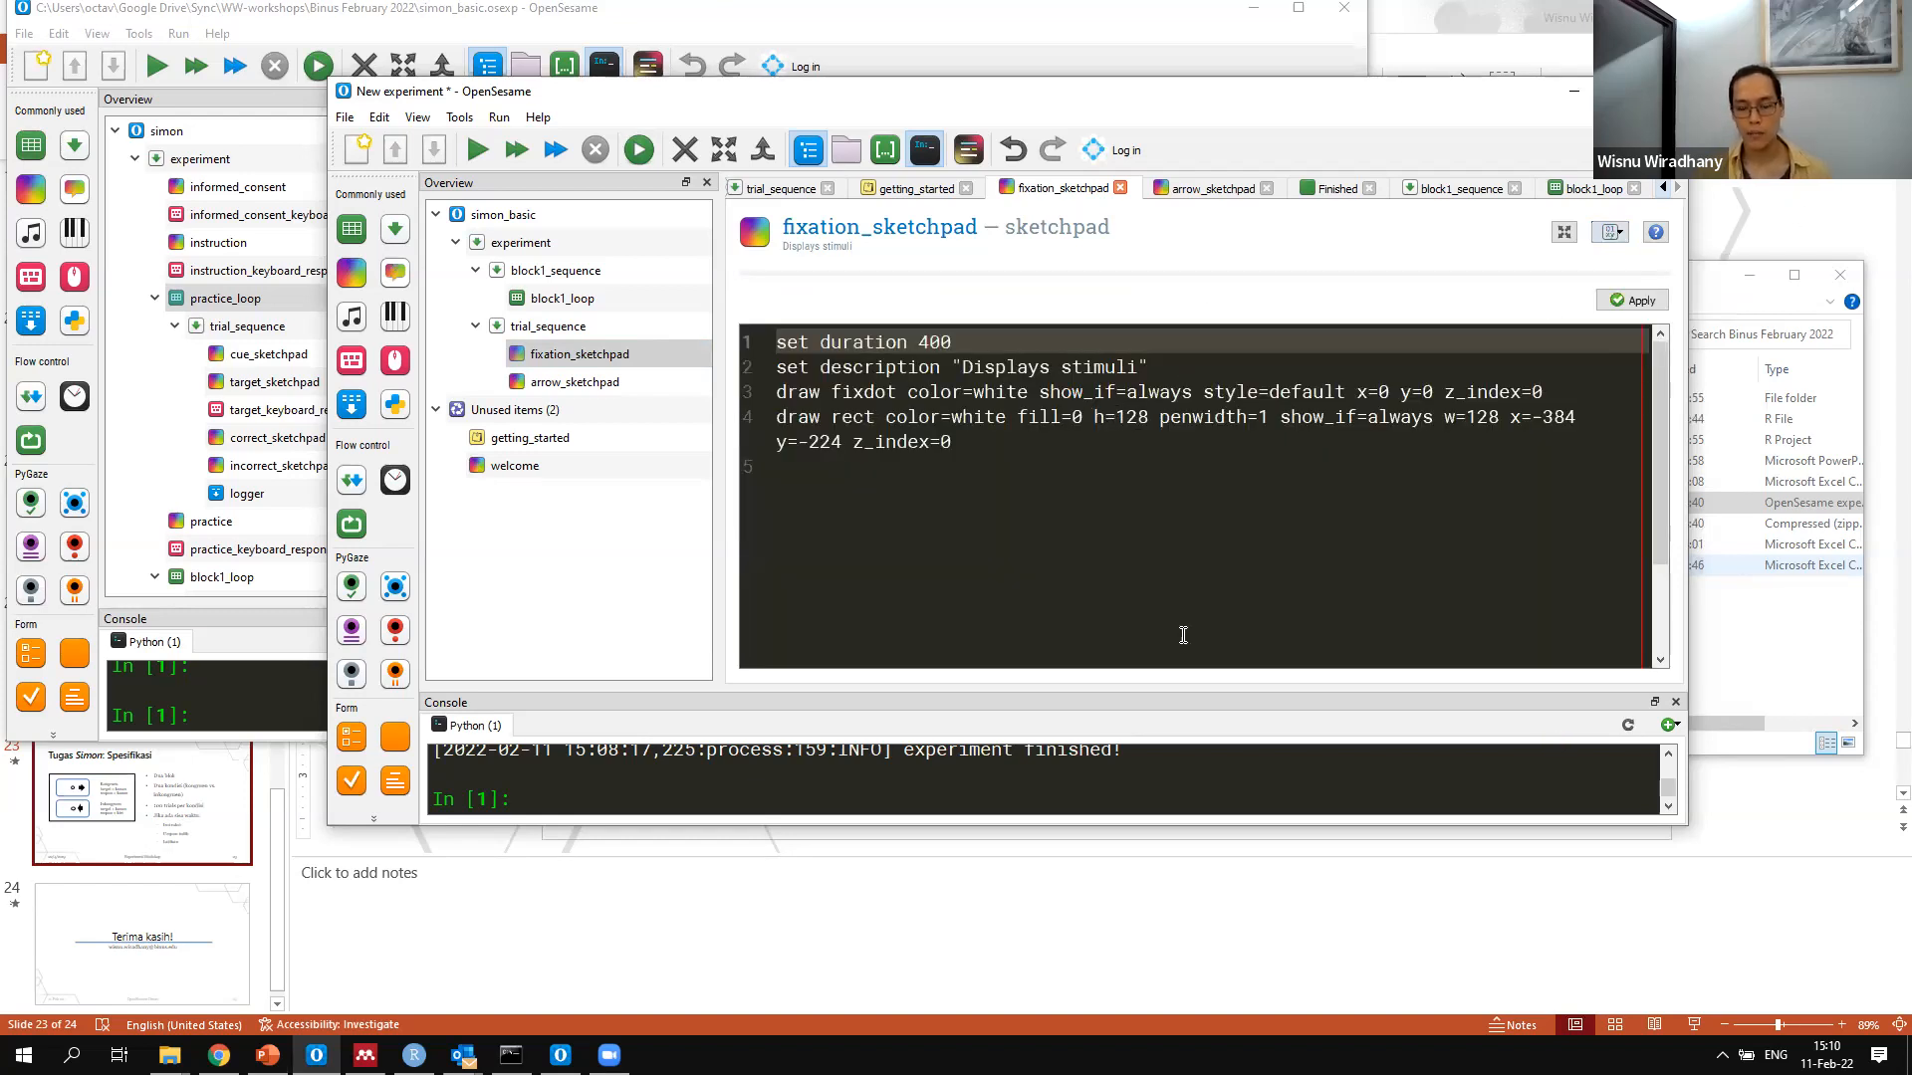
key(BackSpace)
text(1)
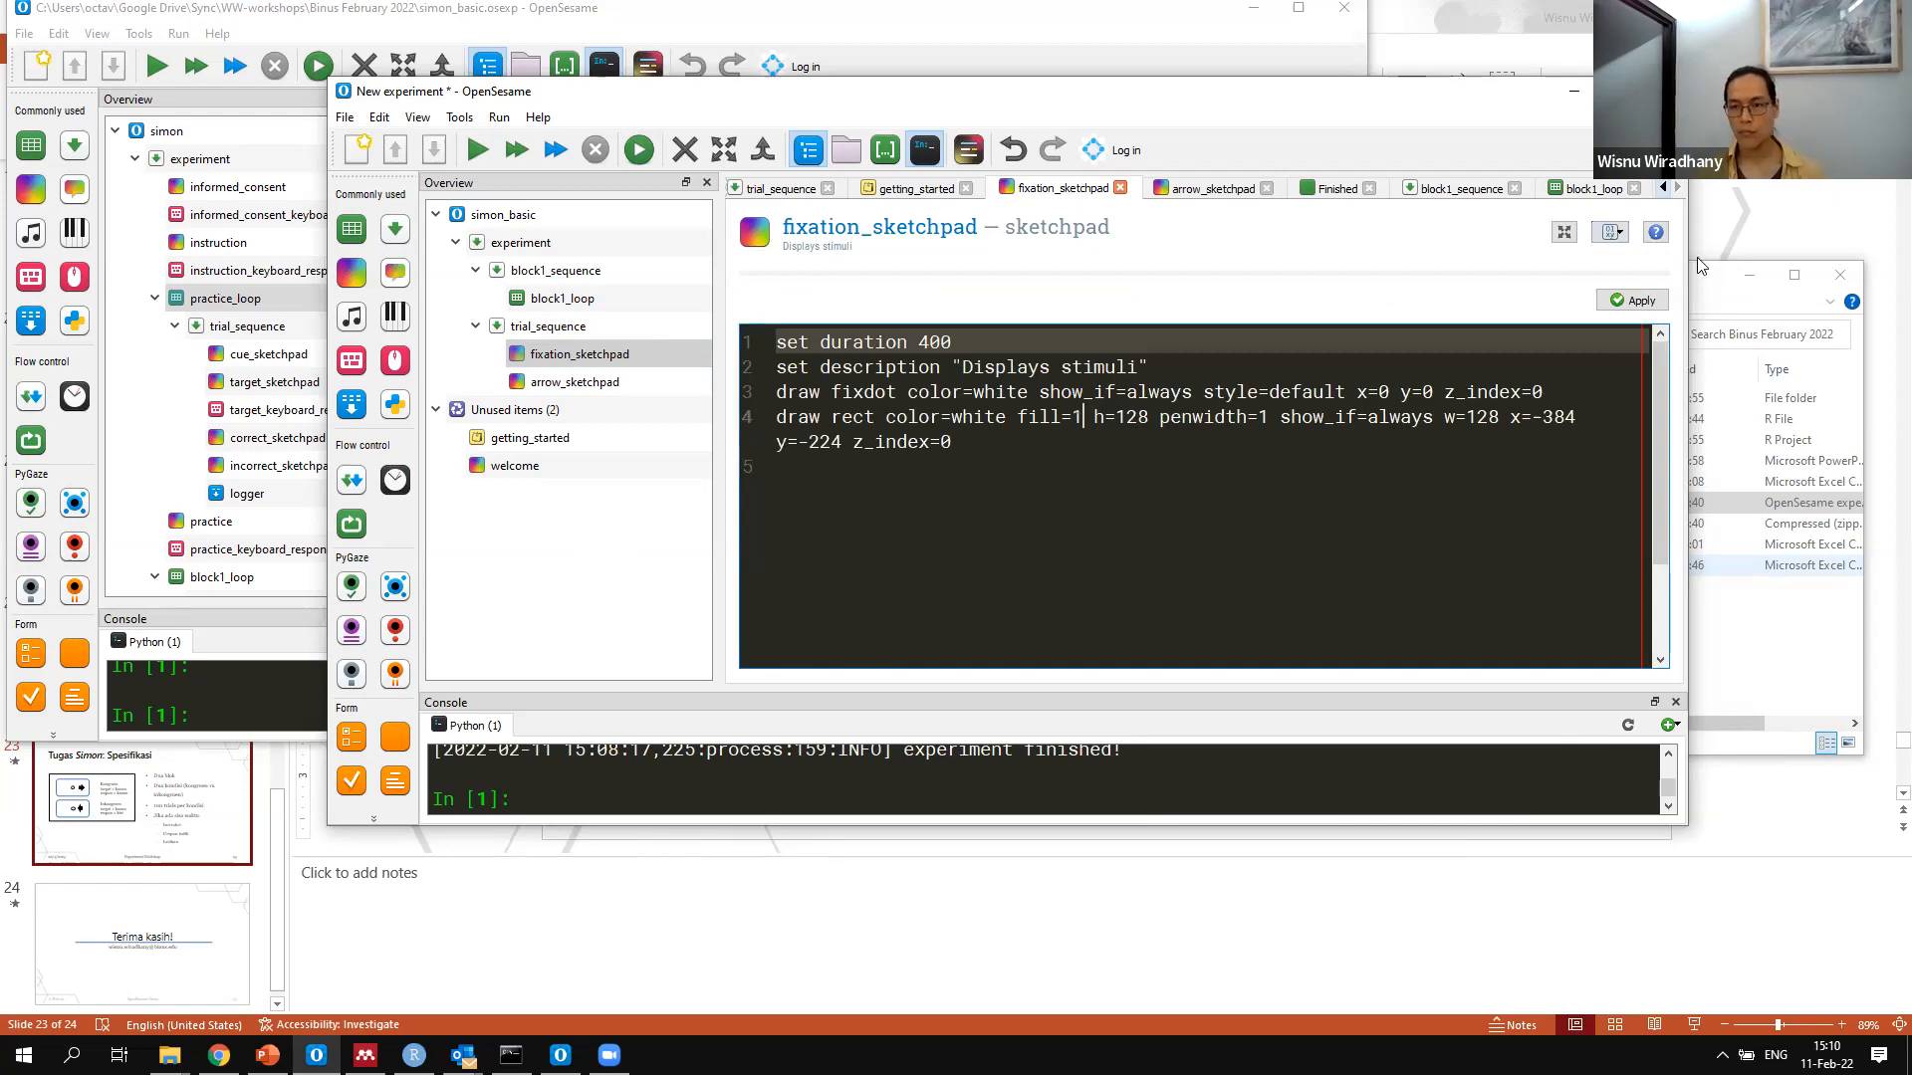
click(1617, 301)
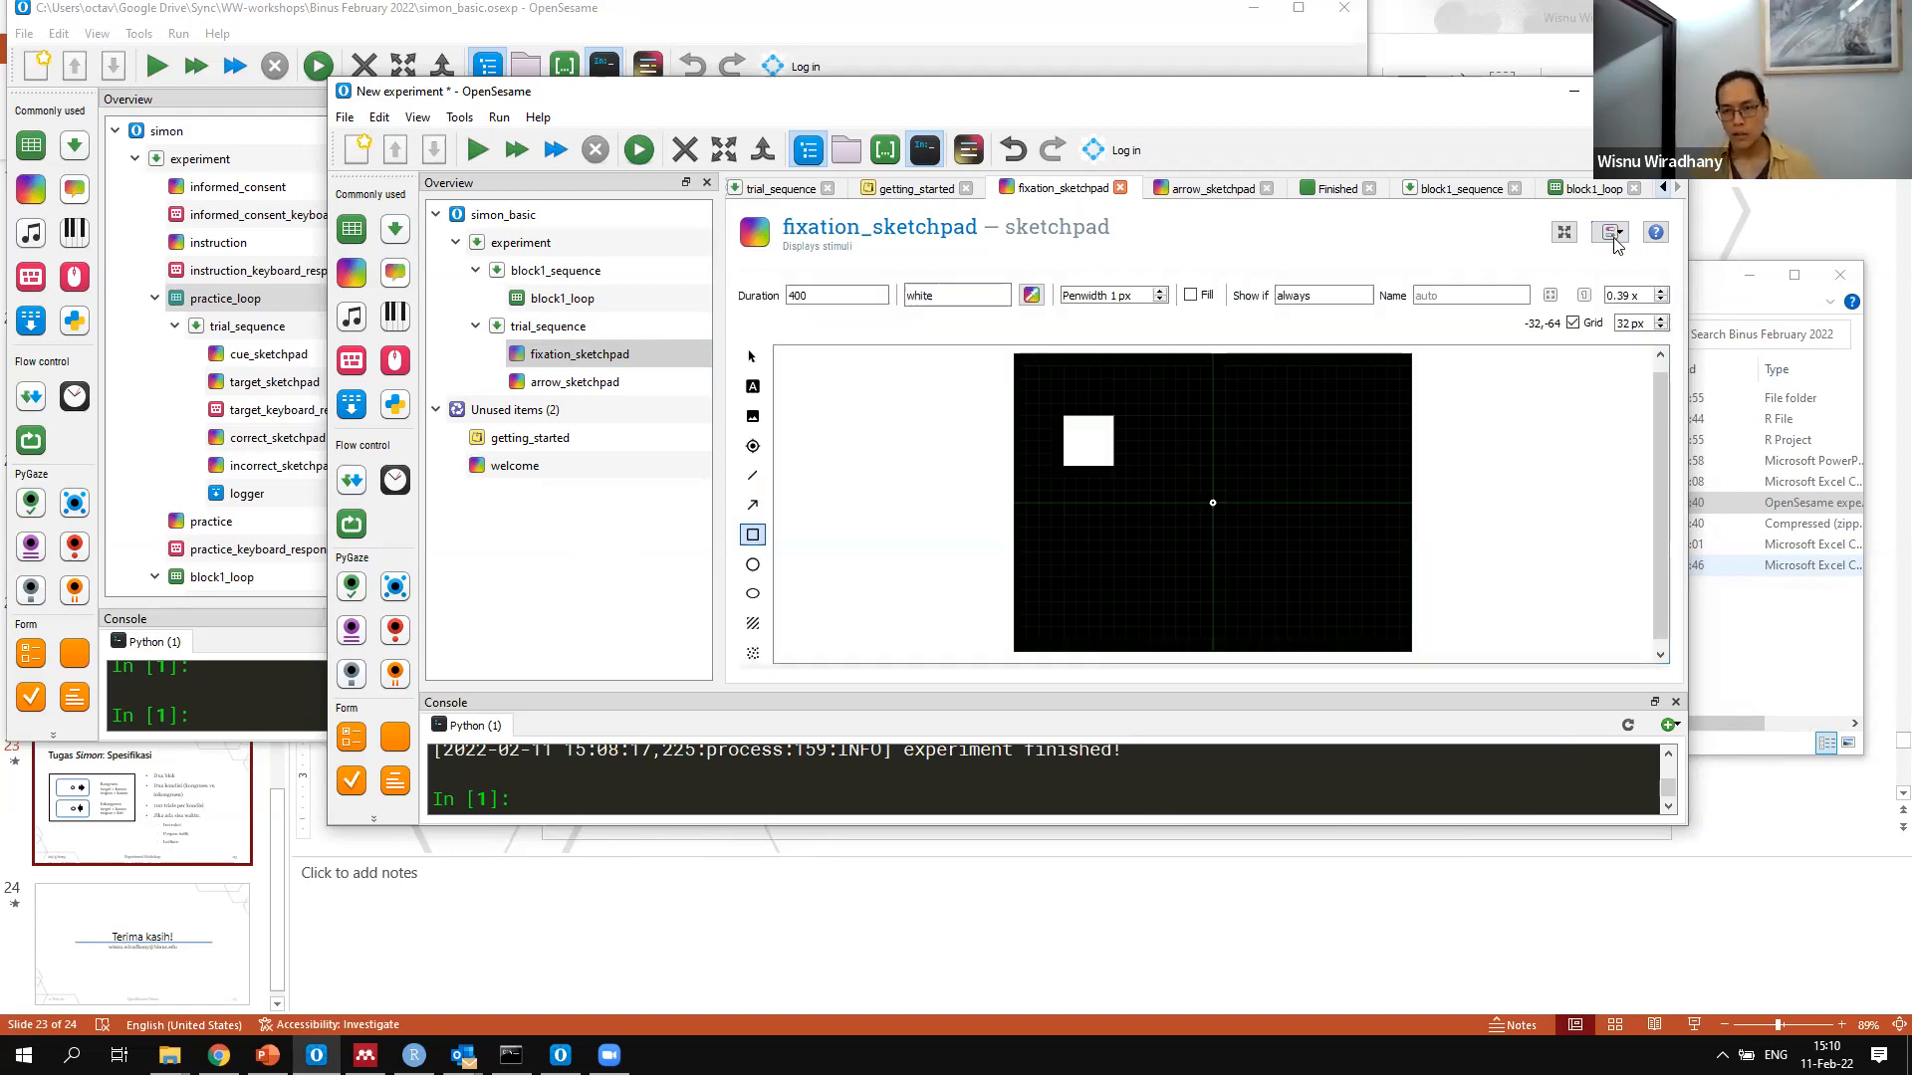
Check the general properties of simon_basic, including its resolution, and return to fixation_sketchpad
click(1612, 233)
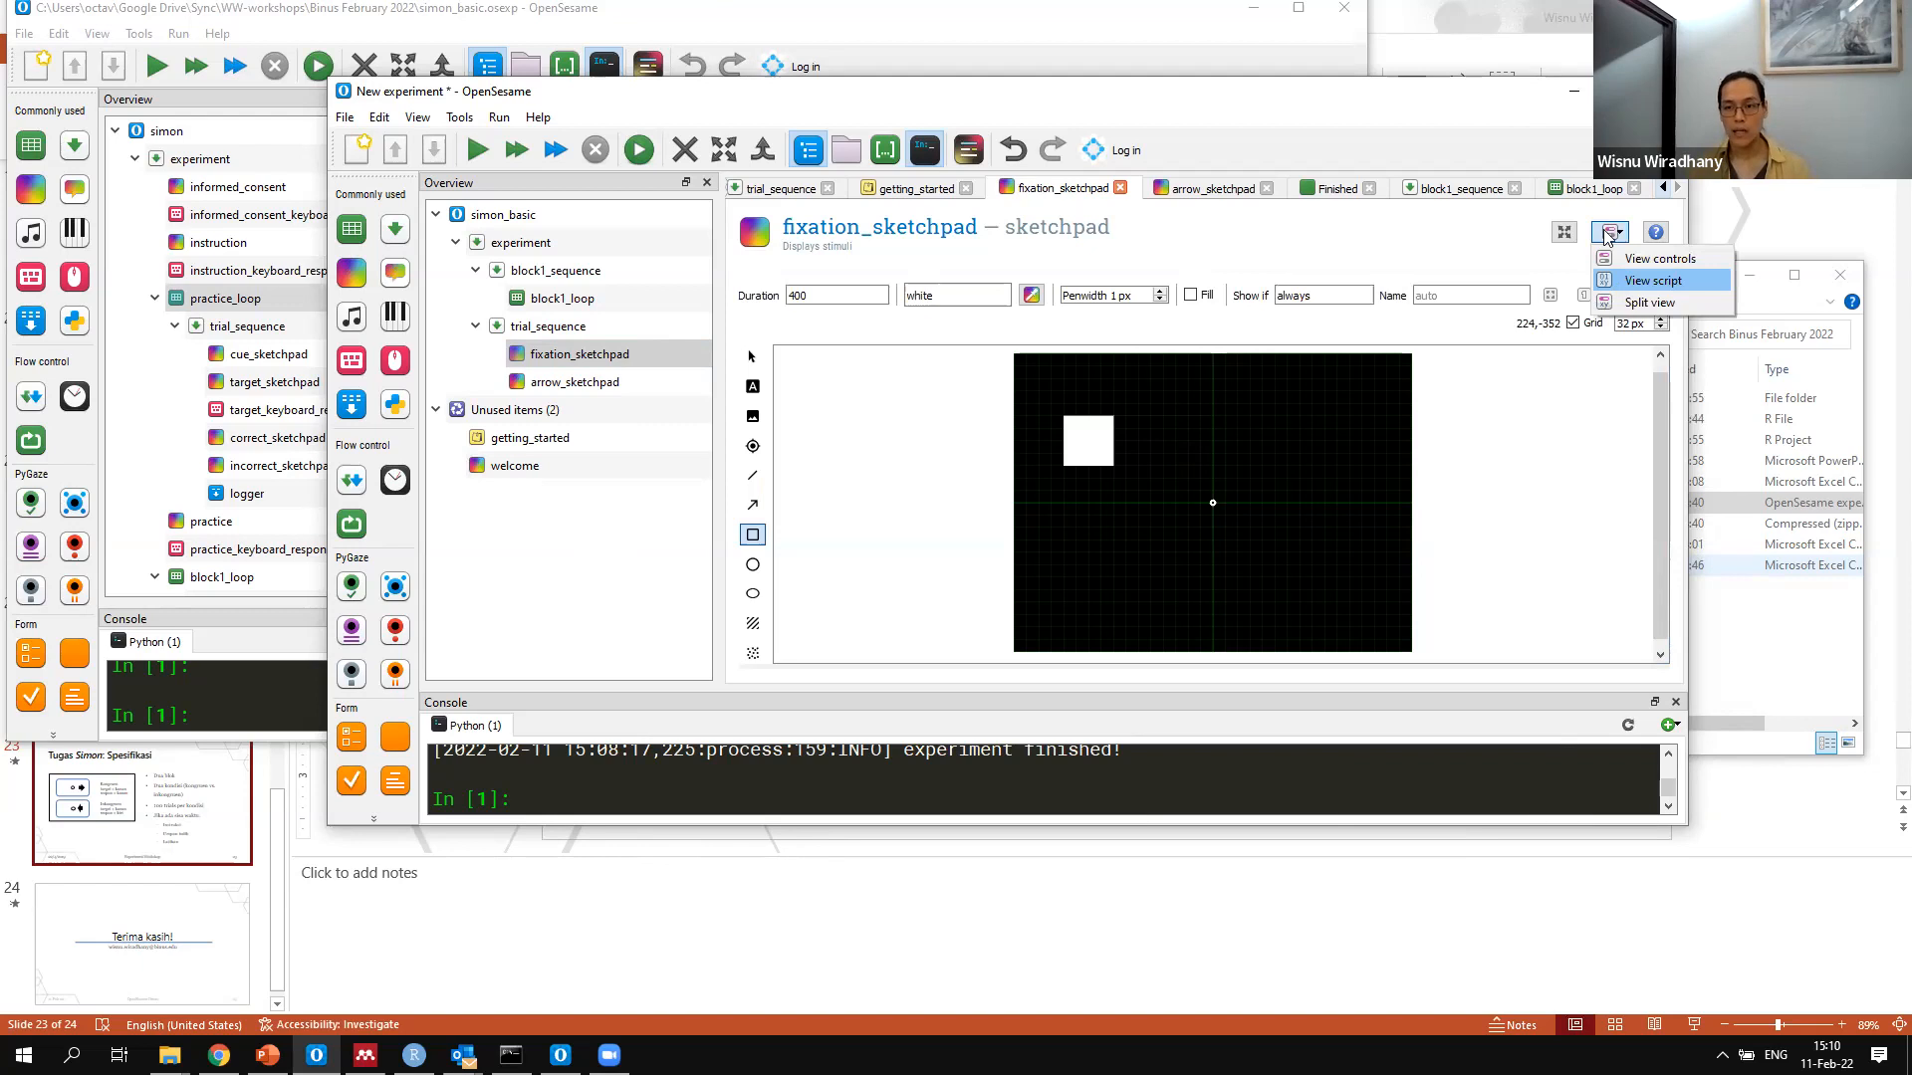
click(1609, 287)
click(1609, 307)
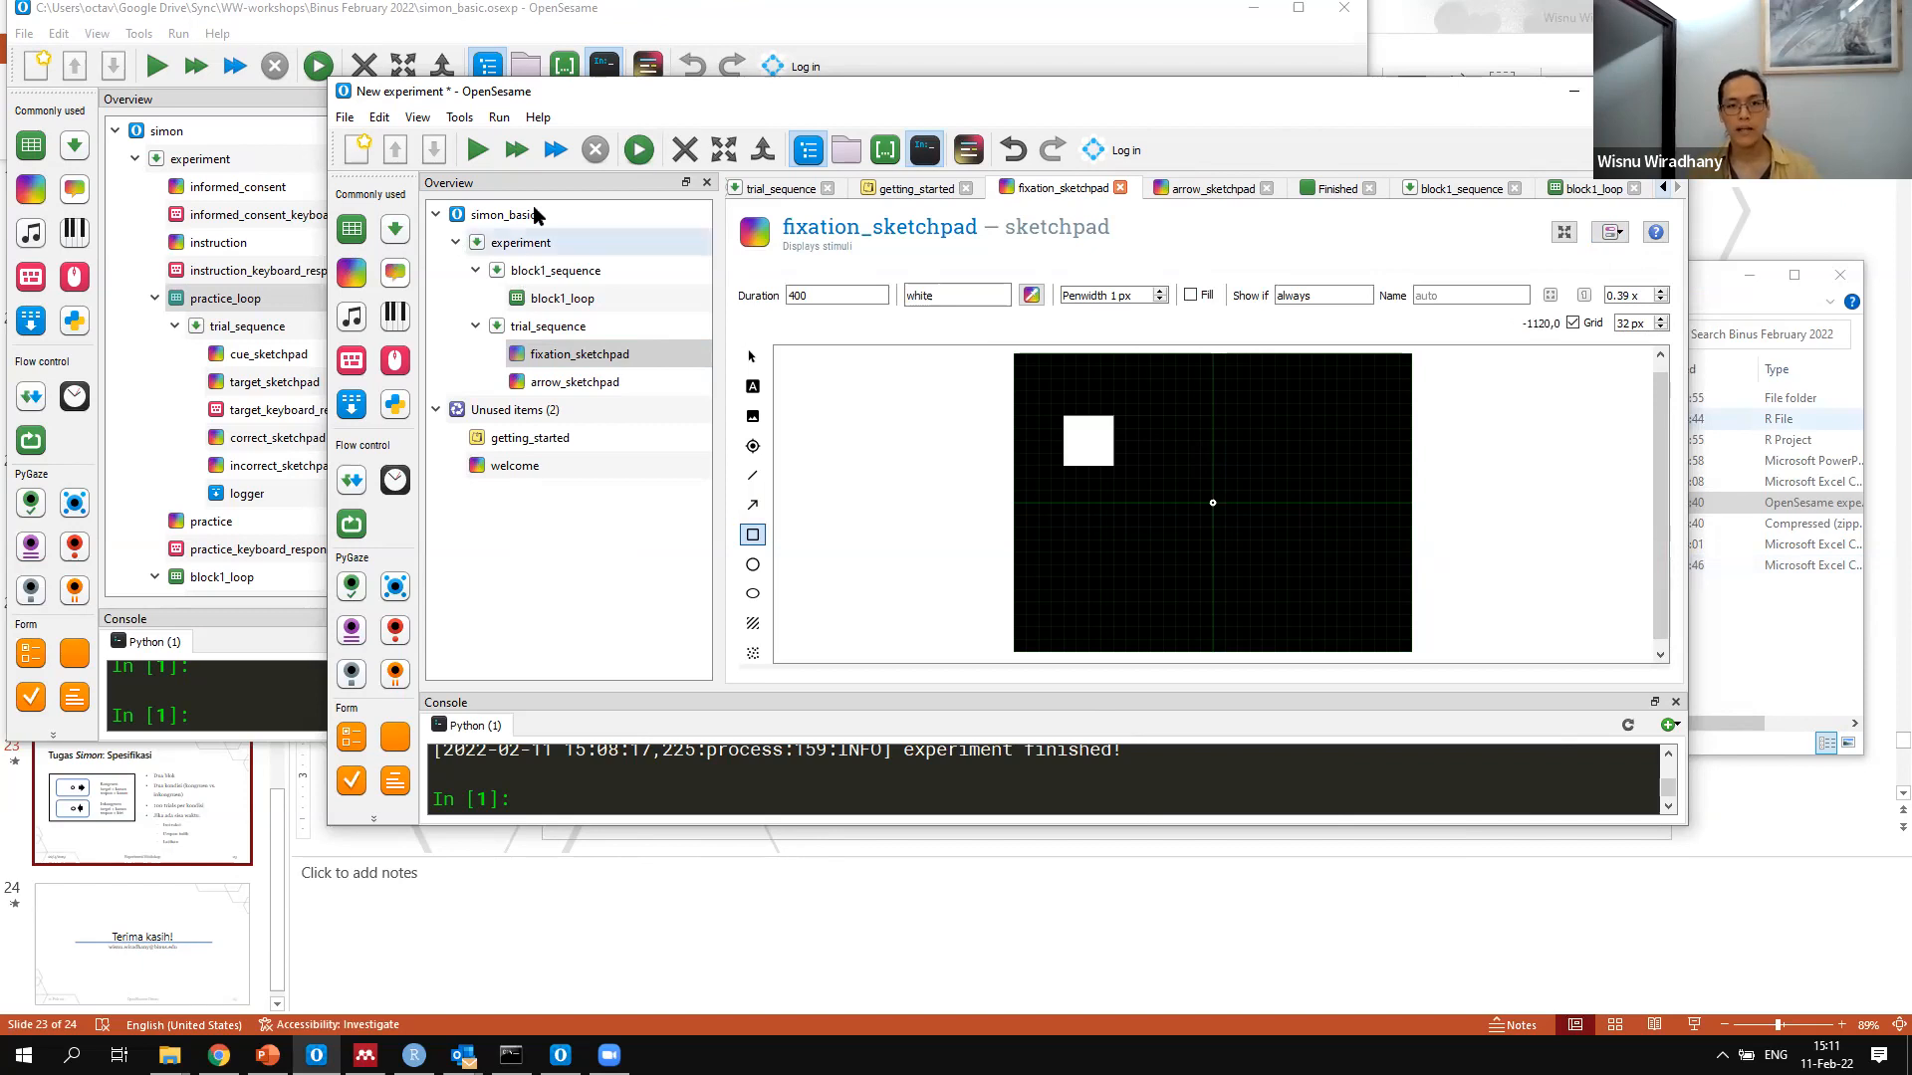
click(503, 215)
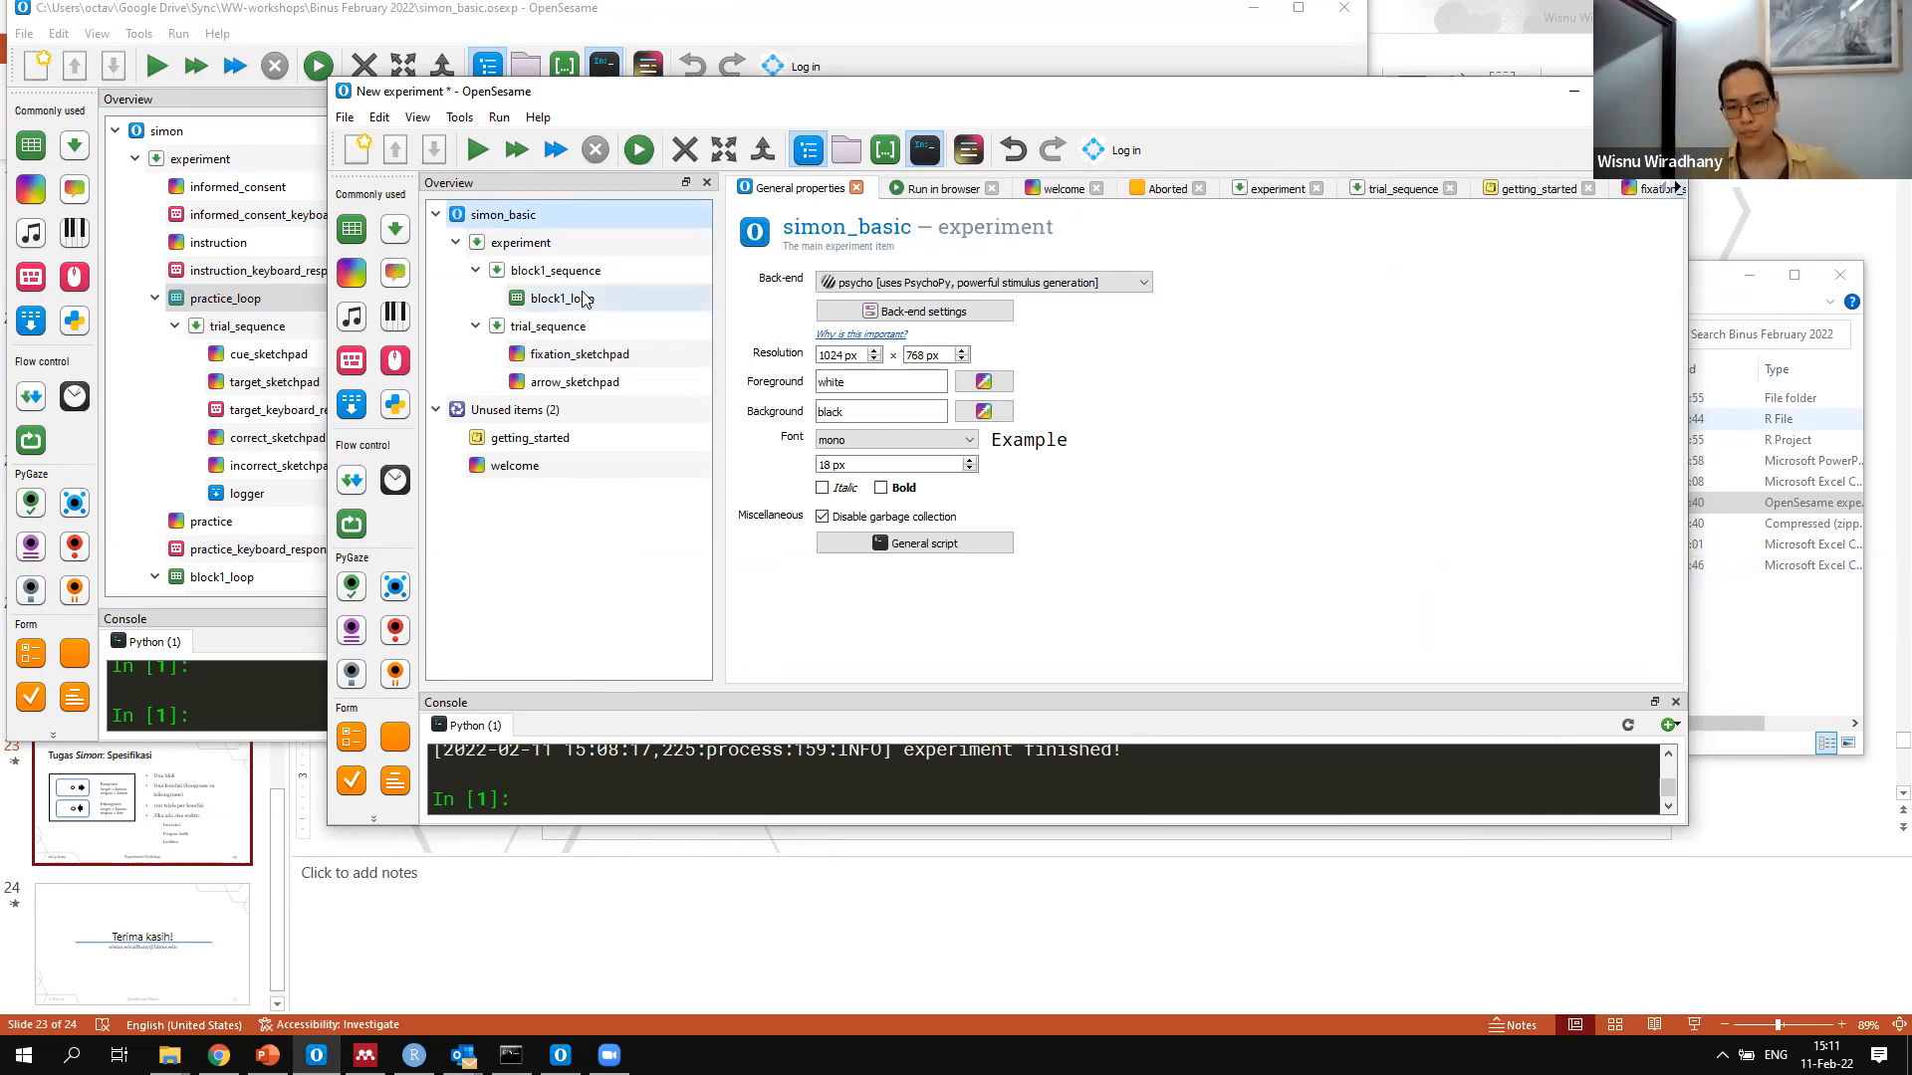
click(687, 300)
click(617, 356)
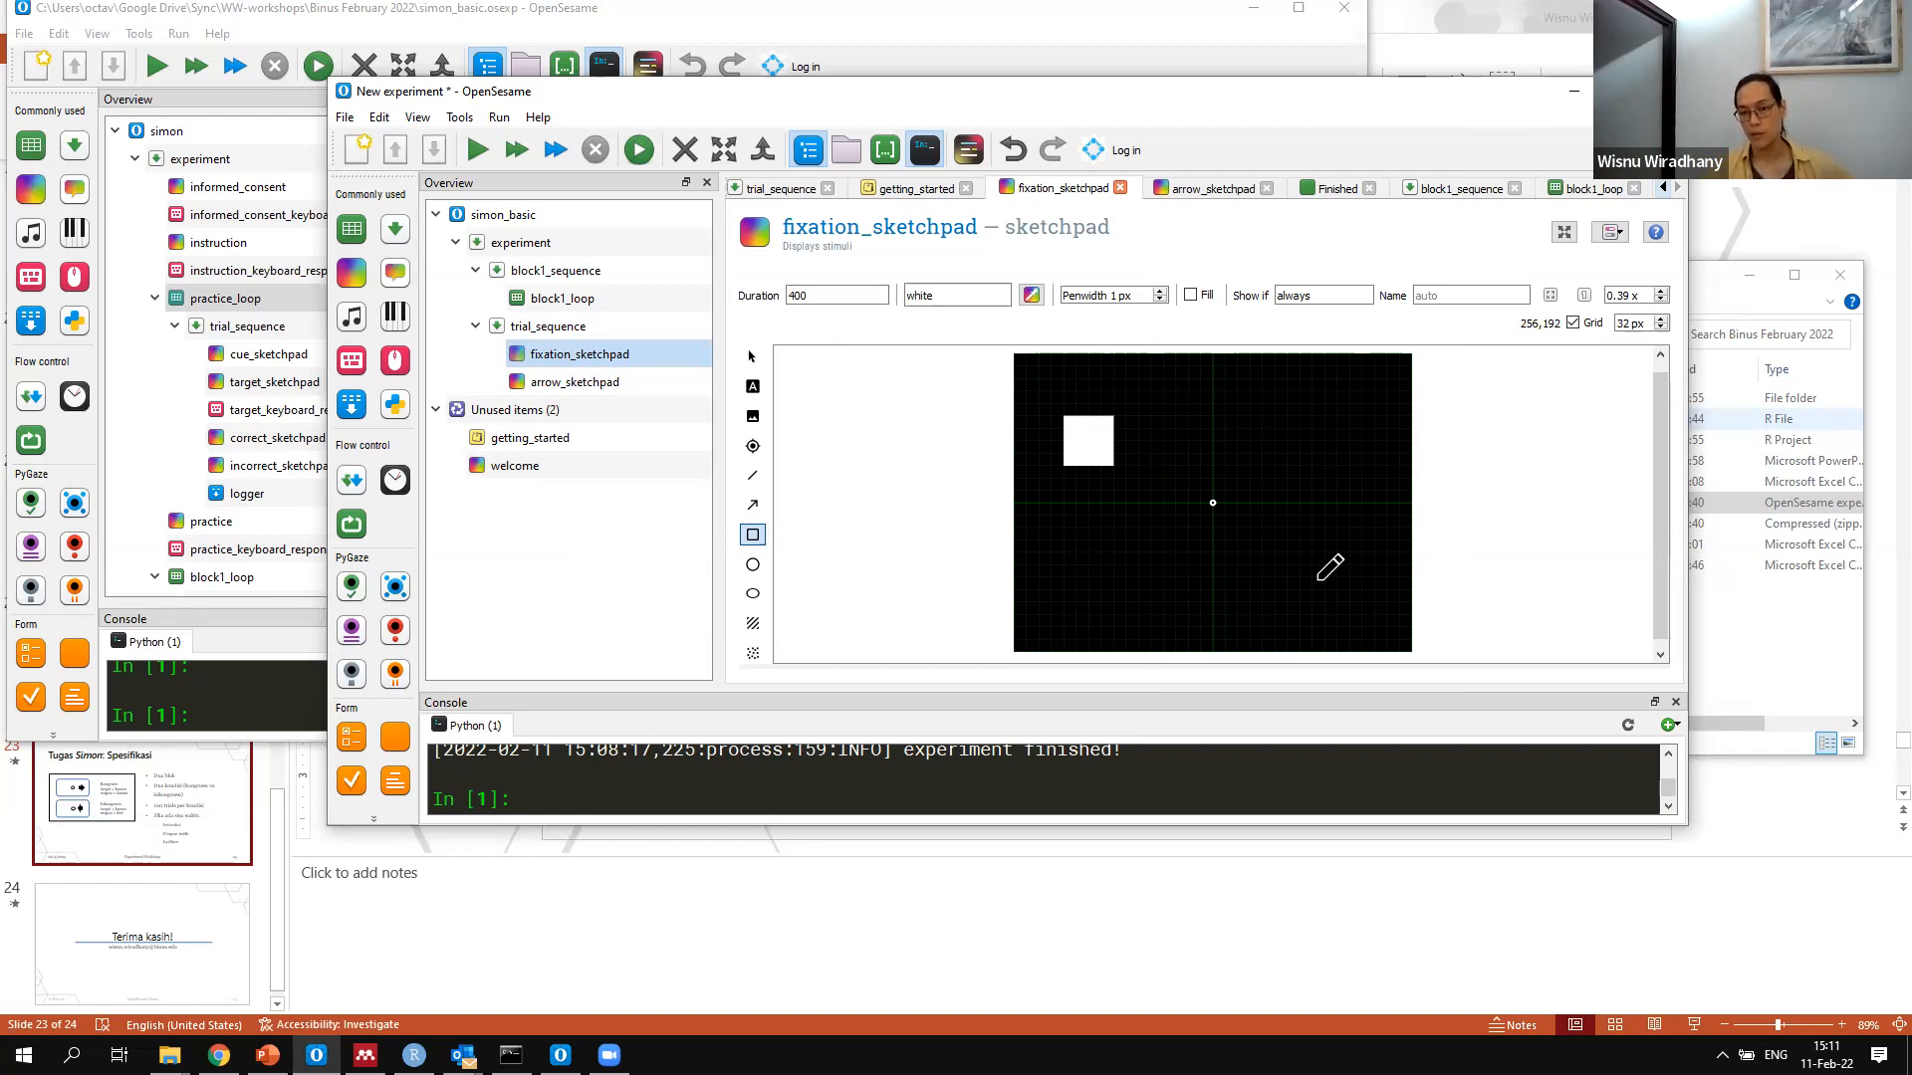
Set the rectangle's position to x=384 in the script of fixation_sketchpad and apply the change
click(1611, 233)
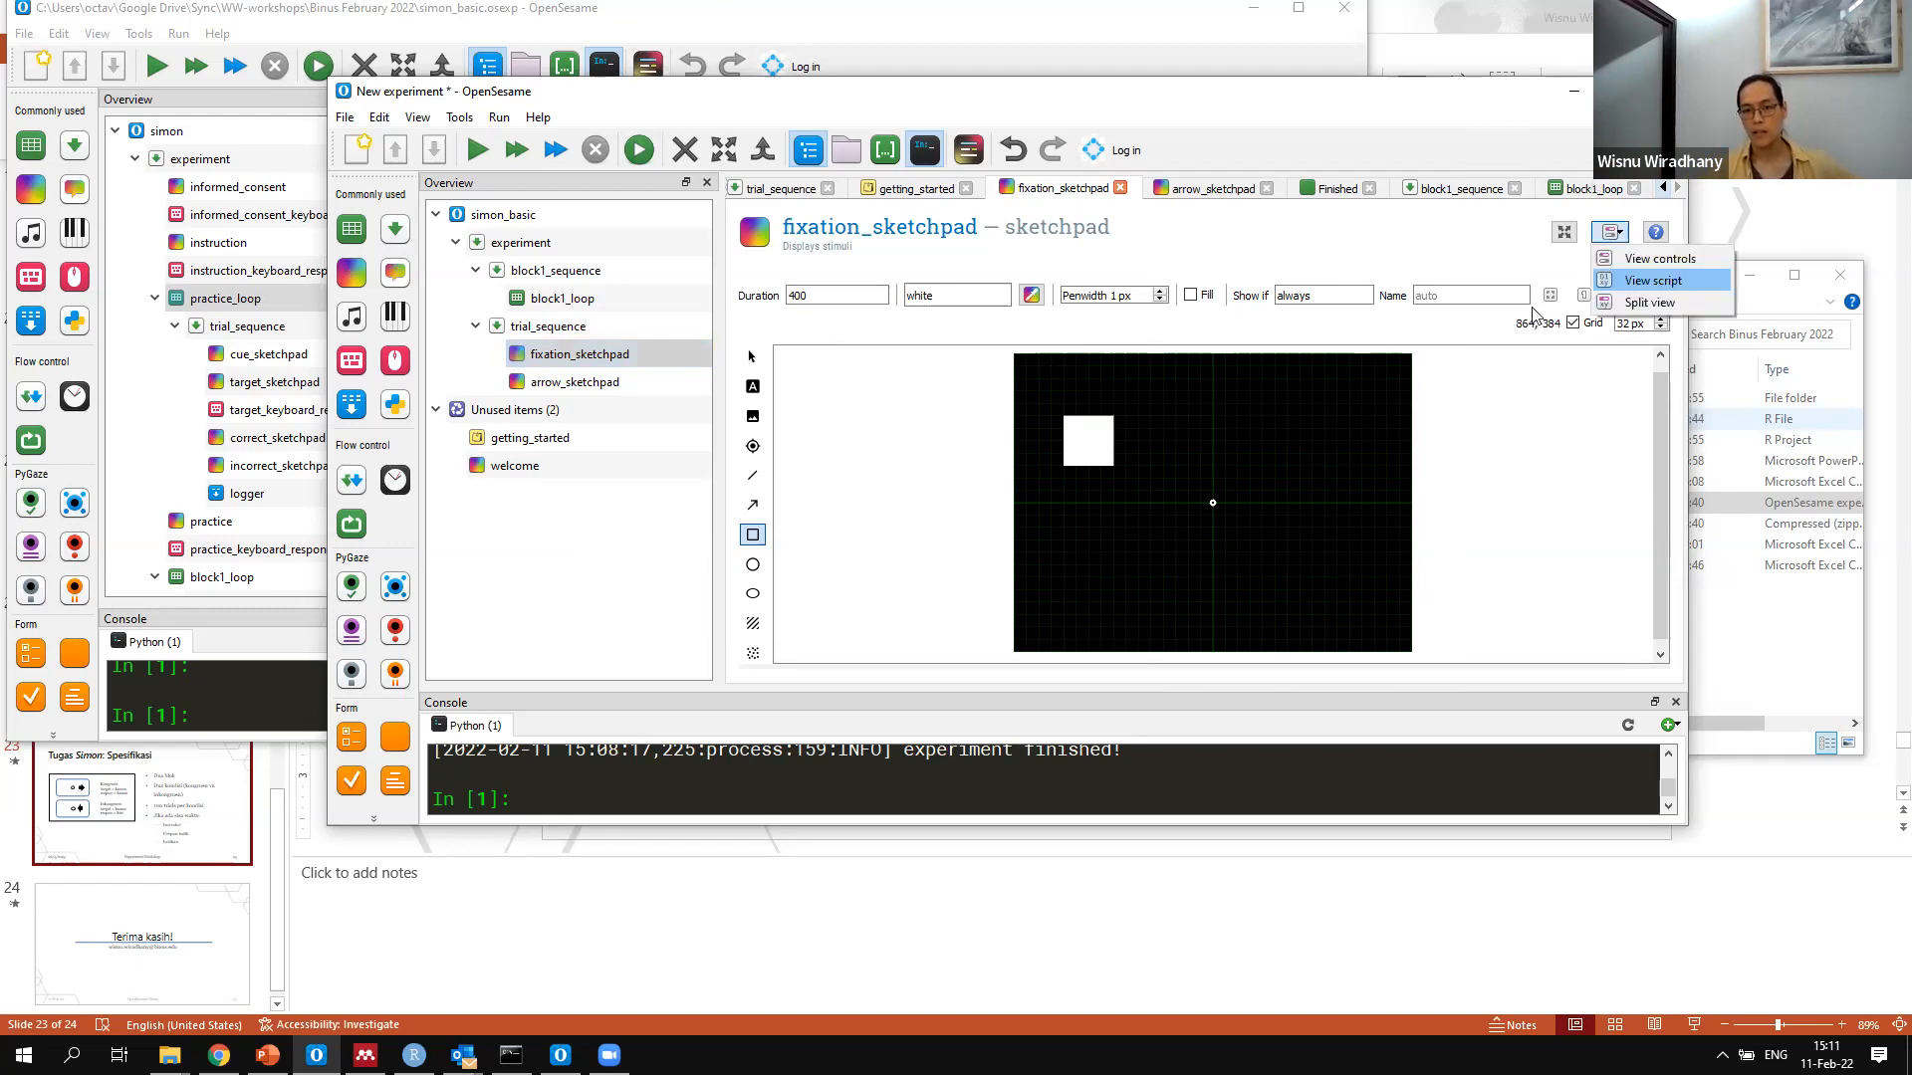
key(Return)
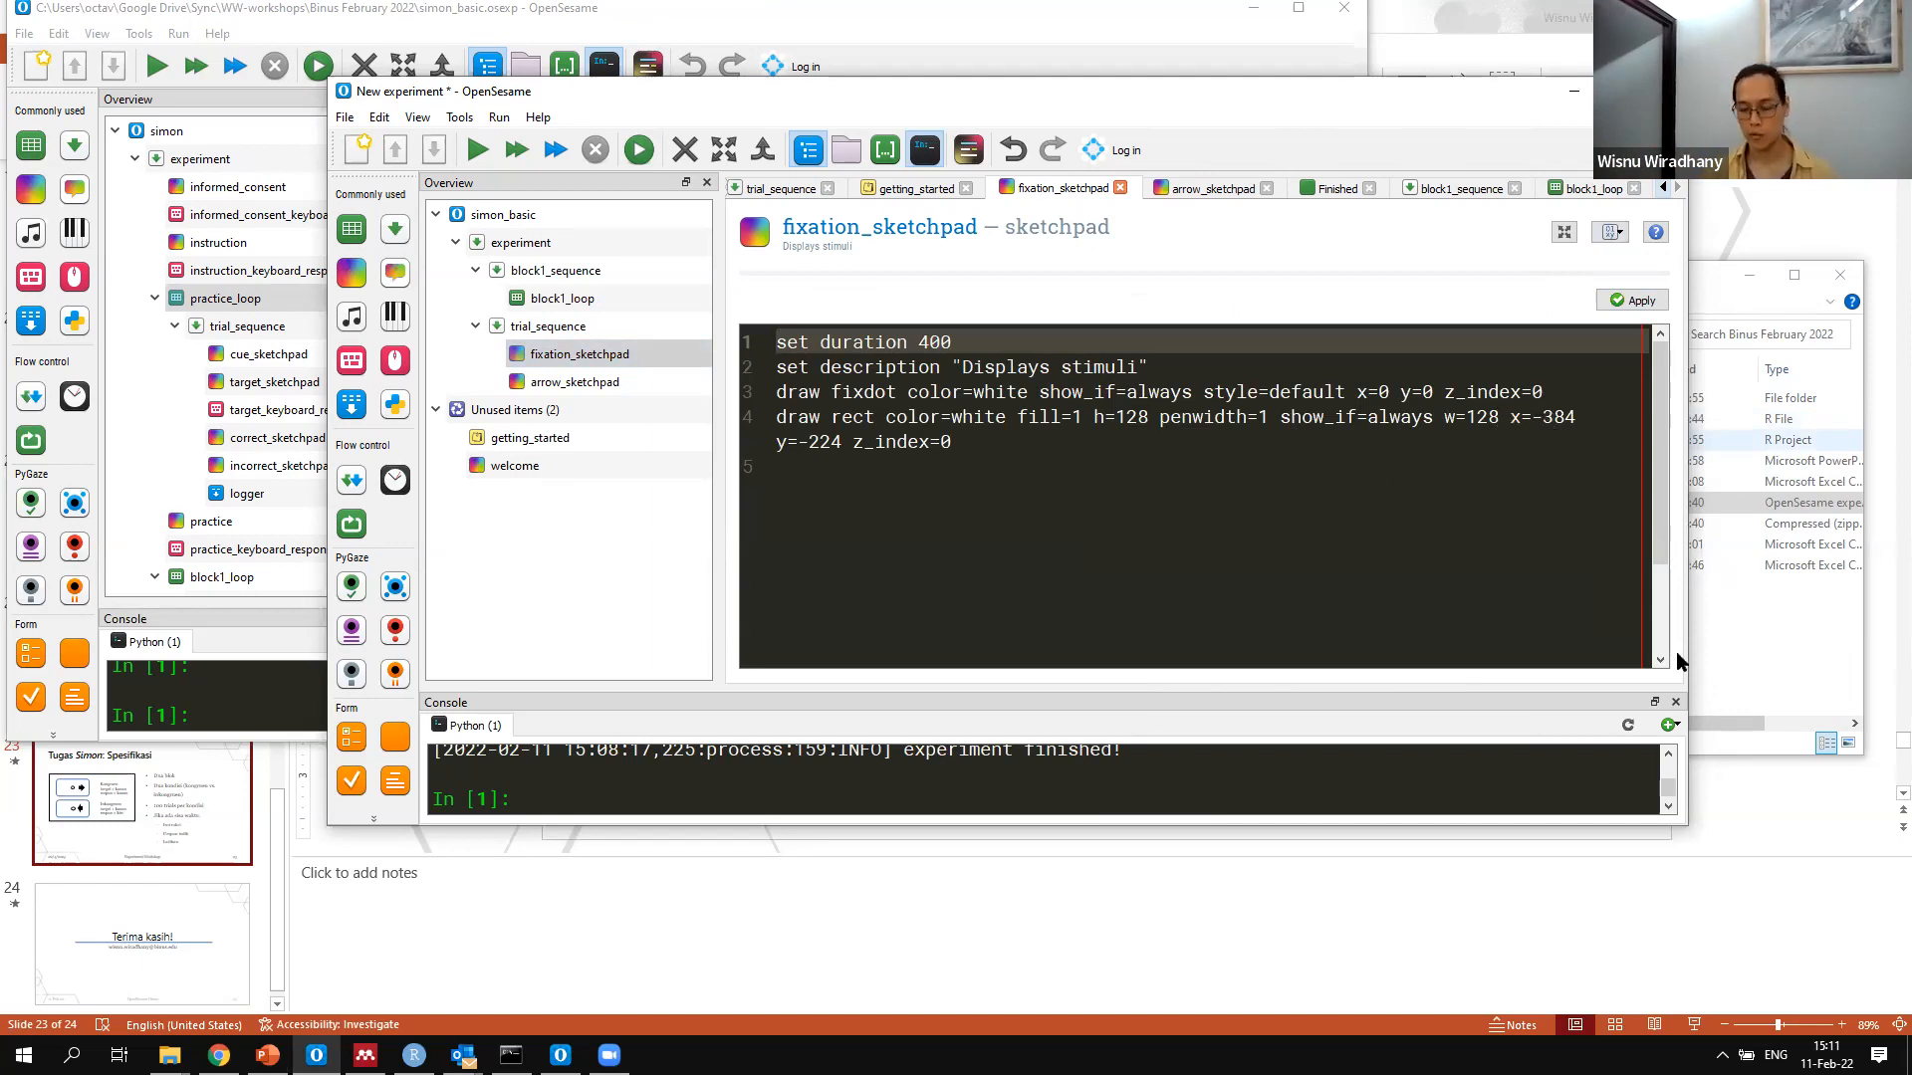
click(1540, 416)
key(BackSpace)
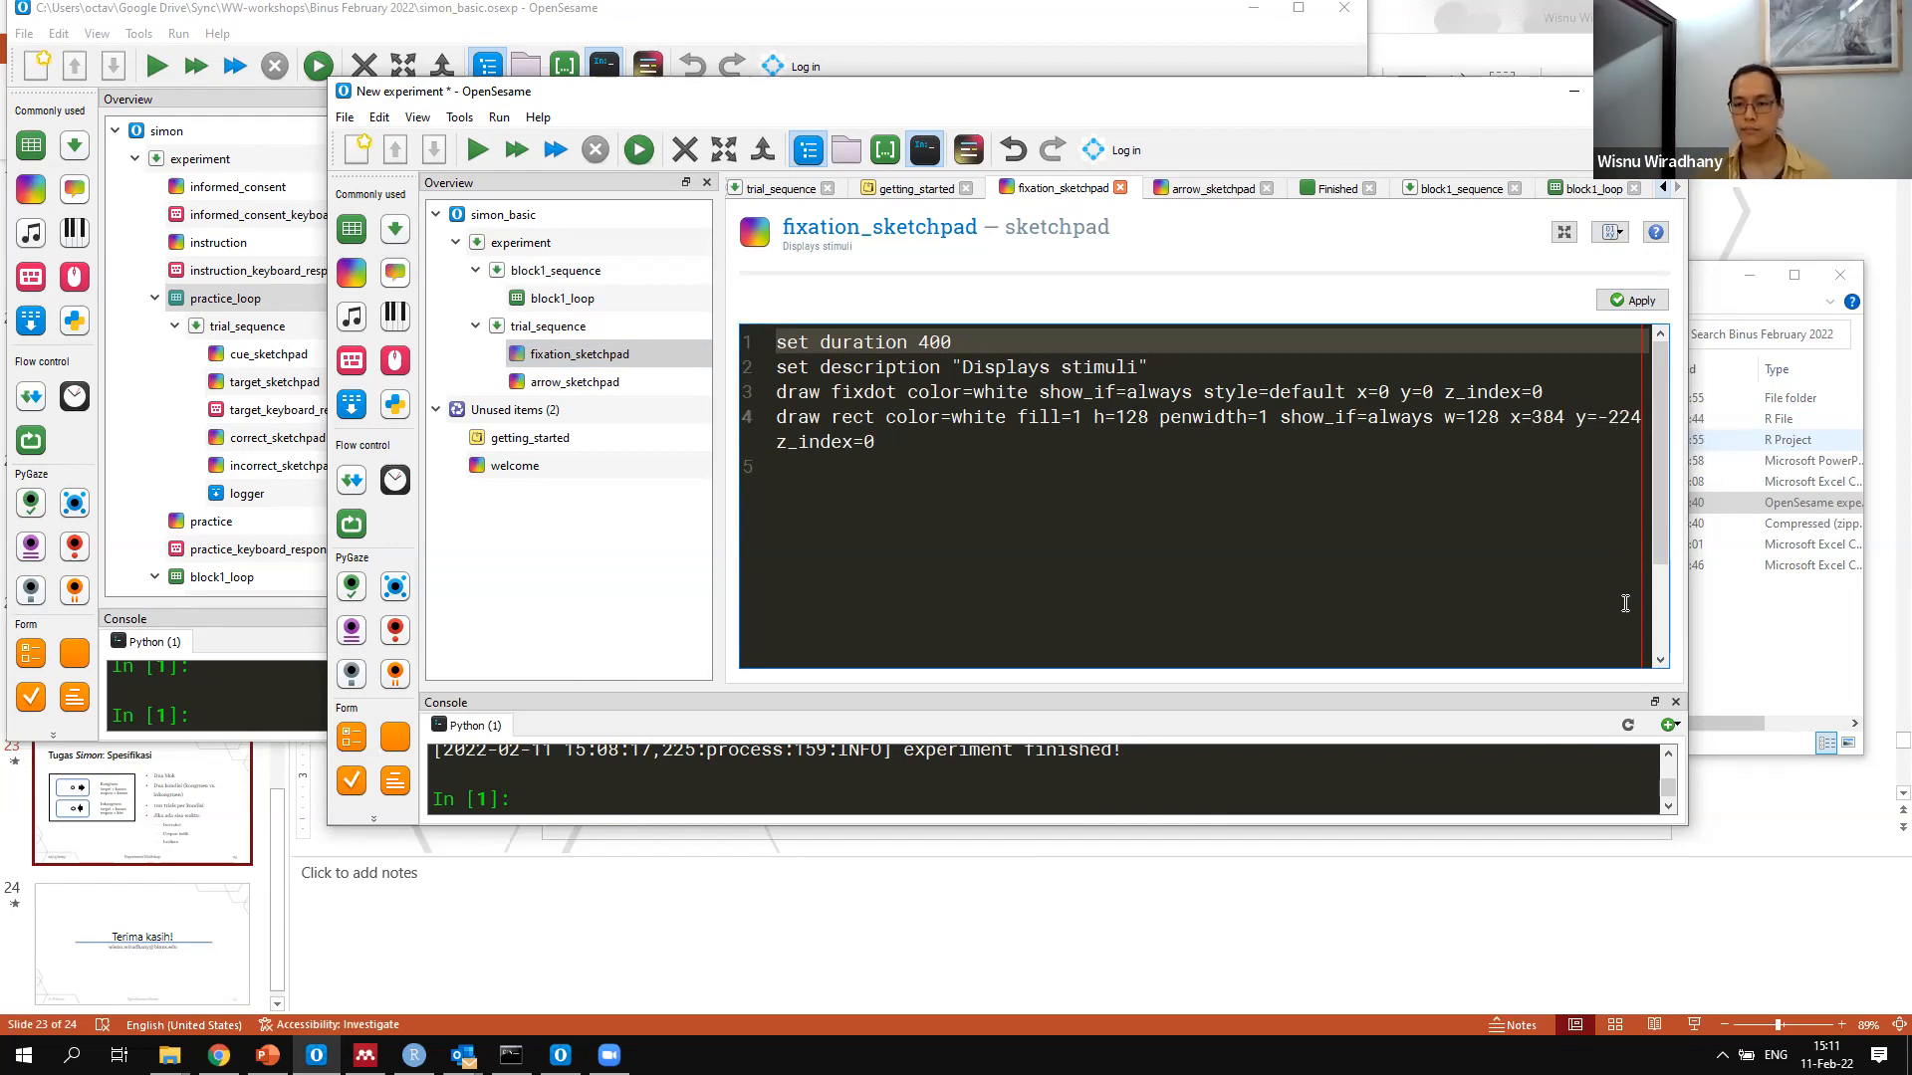
click(1653, 301)
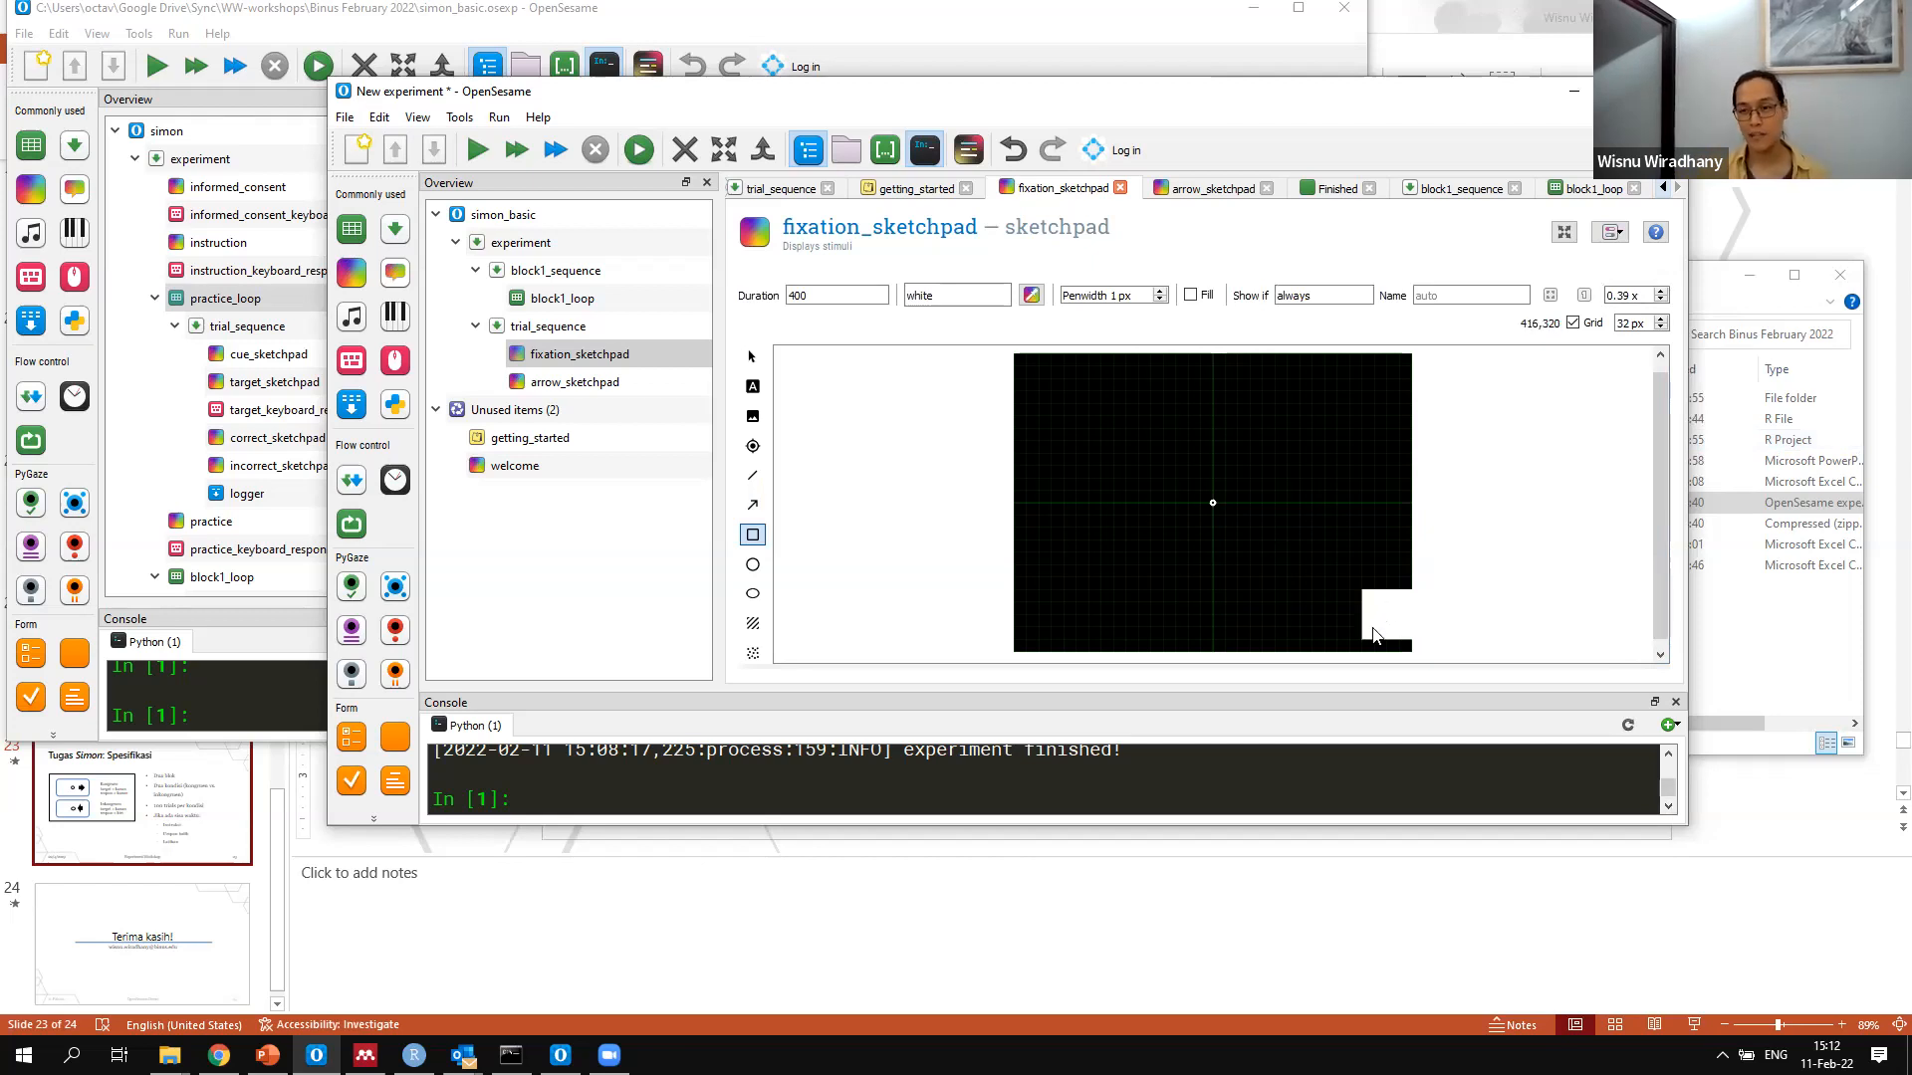
Delete the rectangle's draw line from the script of fixation_sketchpad and apply the change
click(1606, 235)
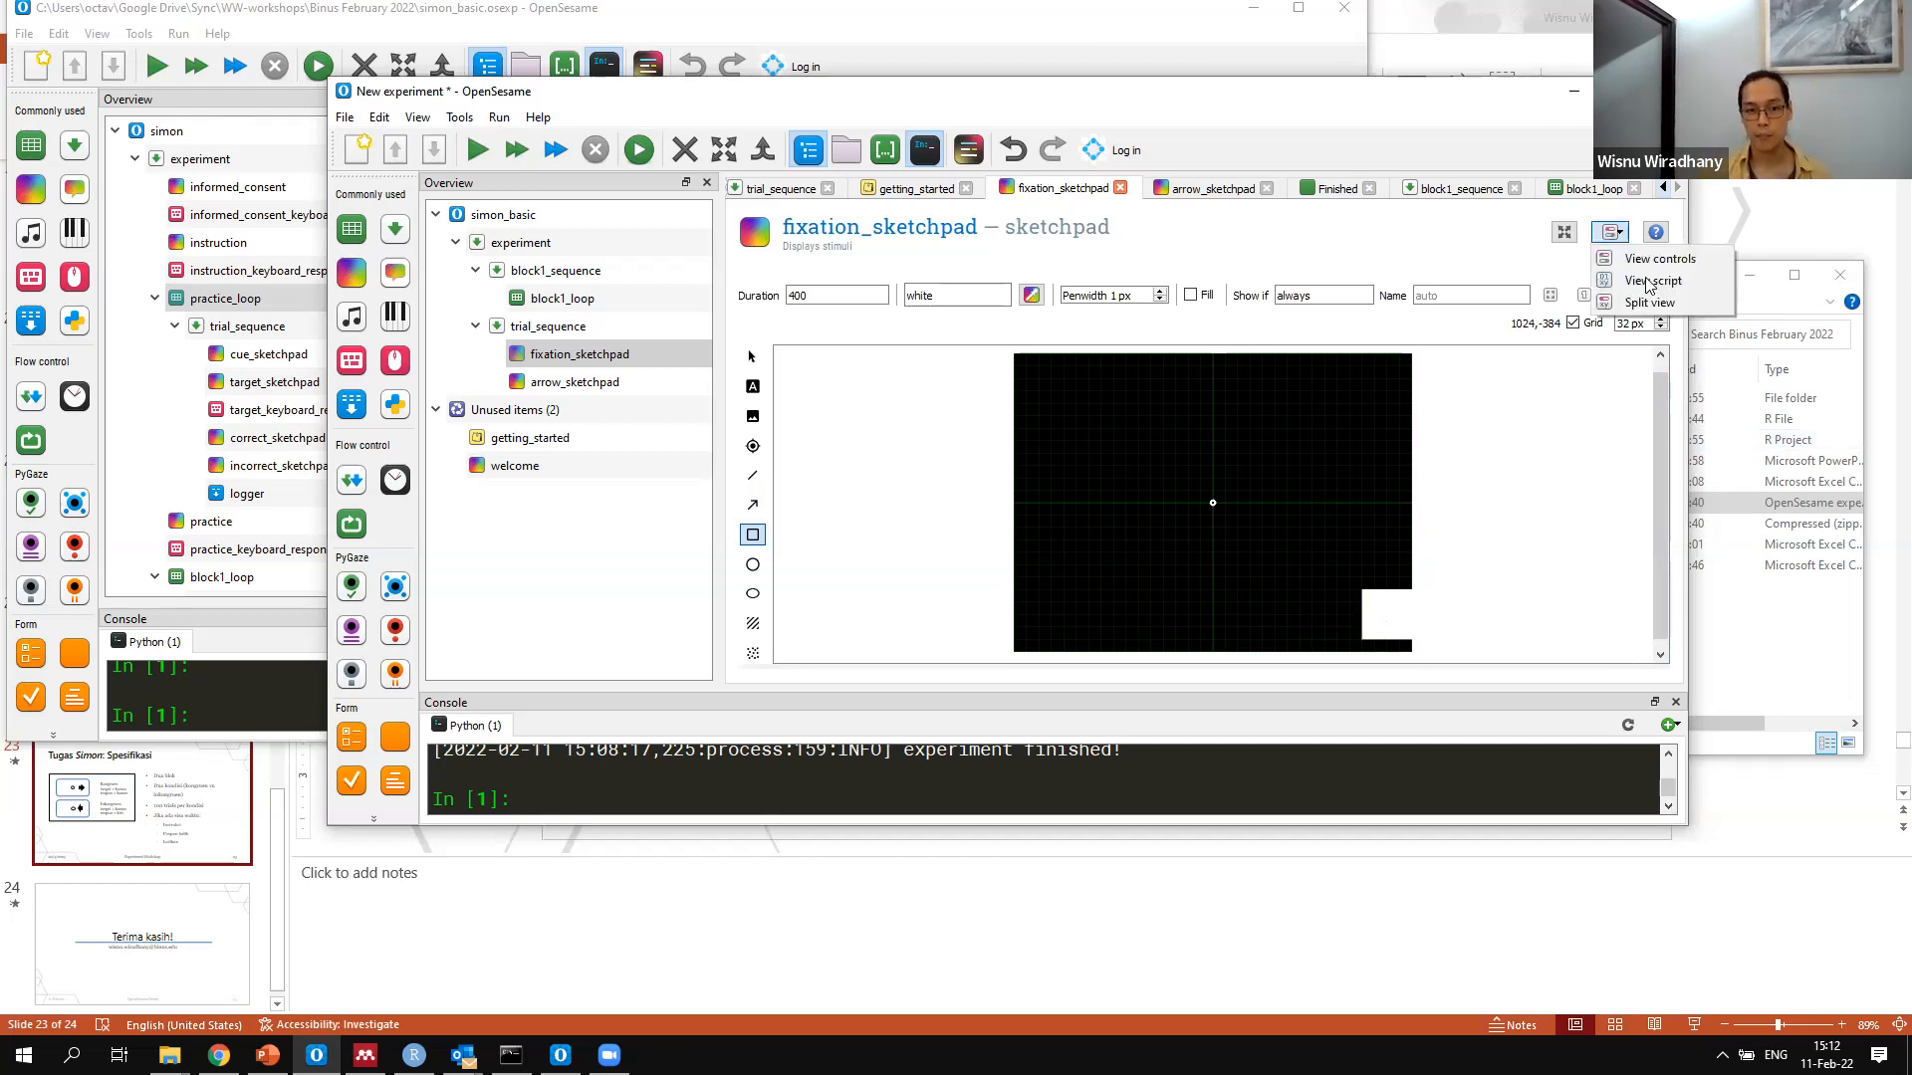
click(1627, 282)
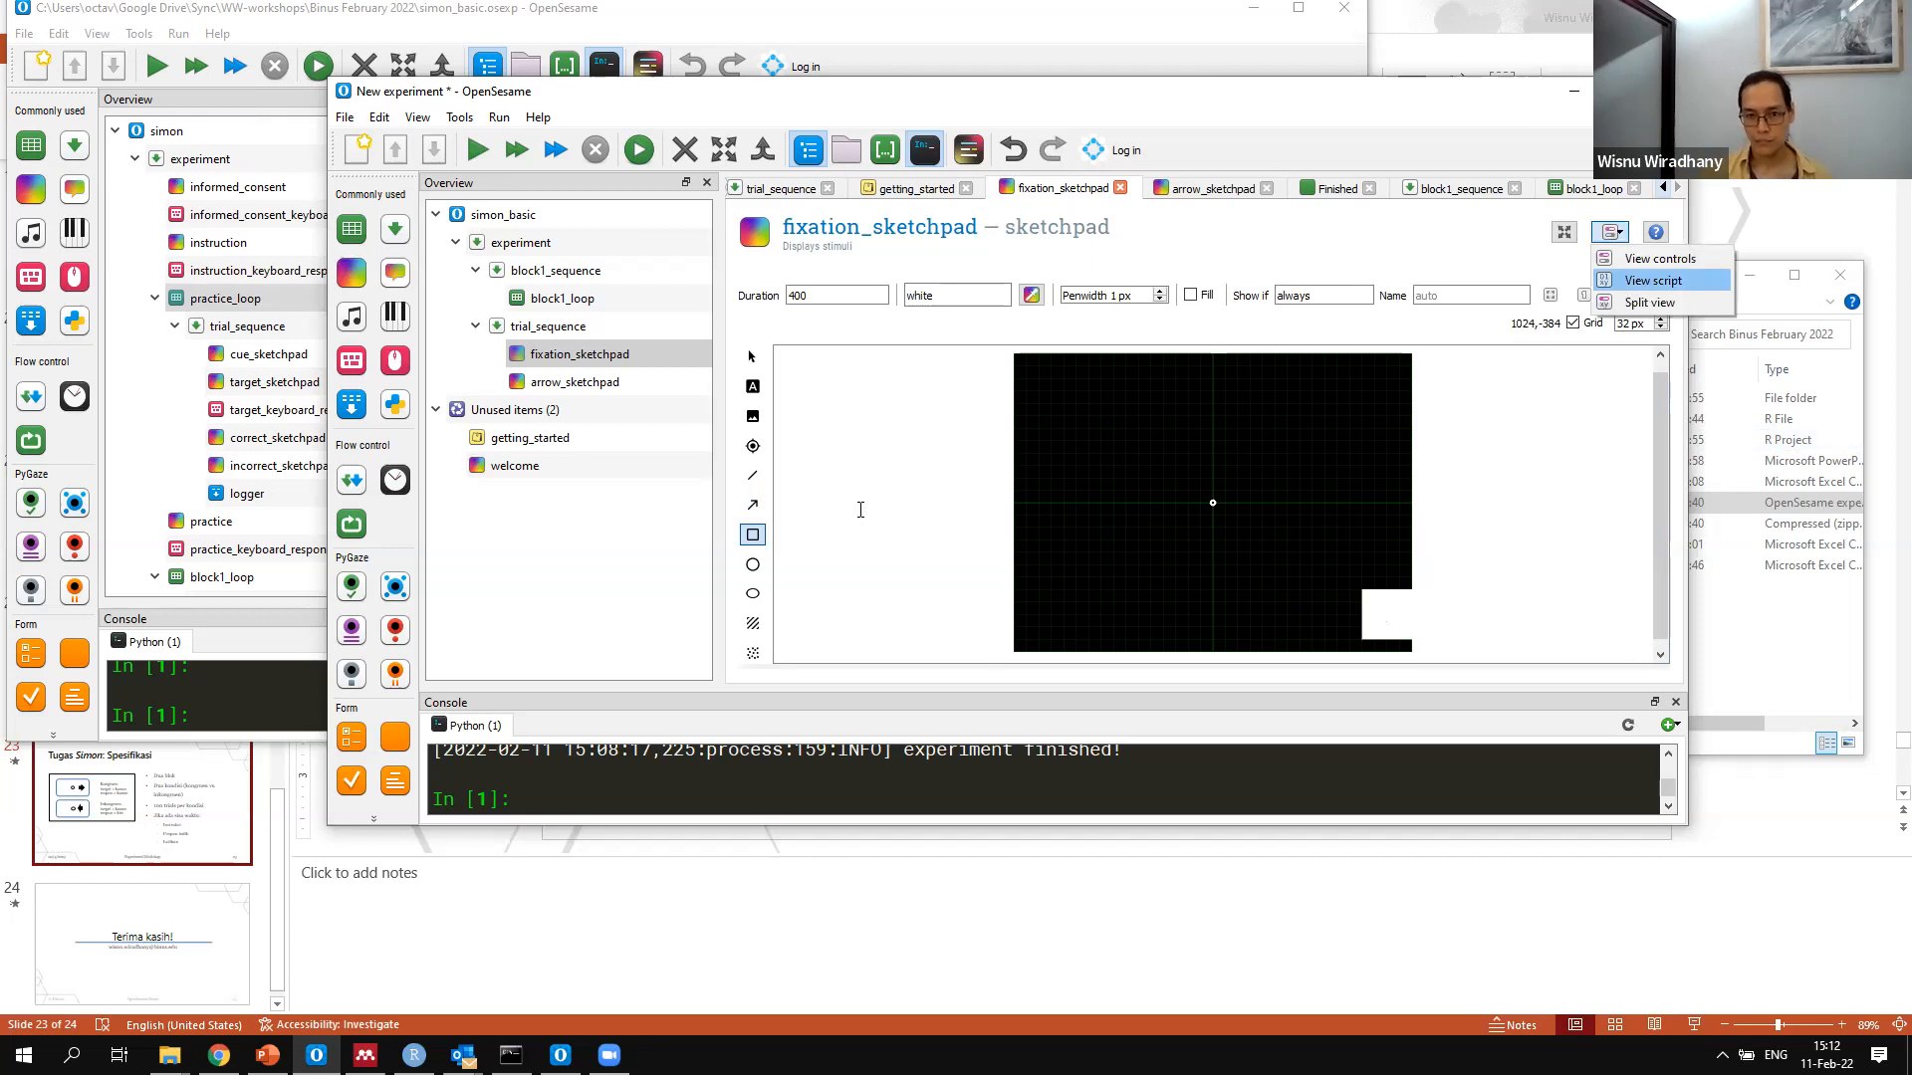
drag(721, 391, 687, 426)
key(BackSpace)
click(1623, 303)
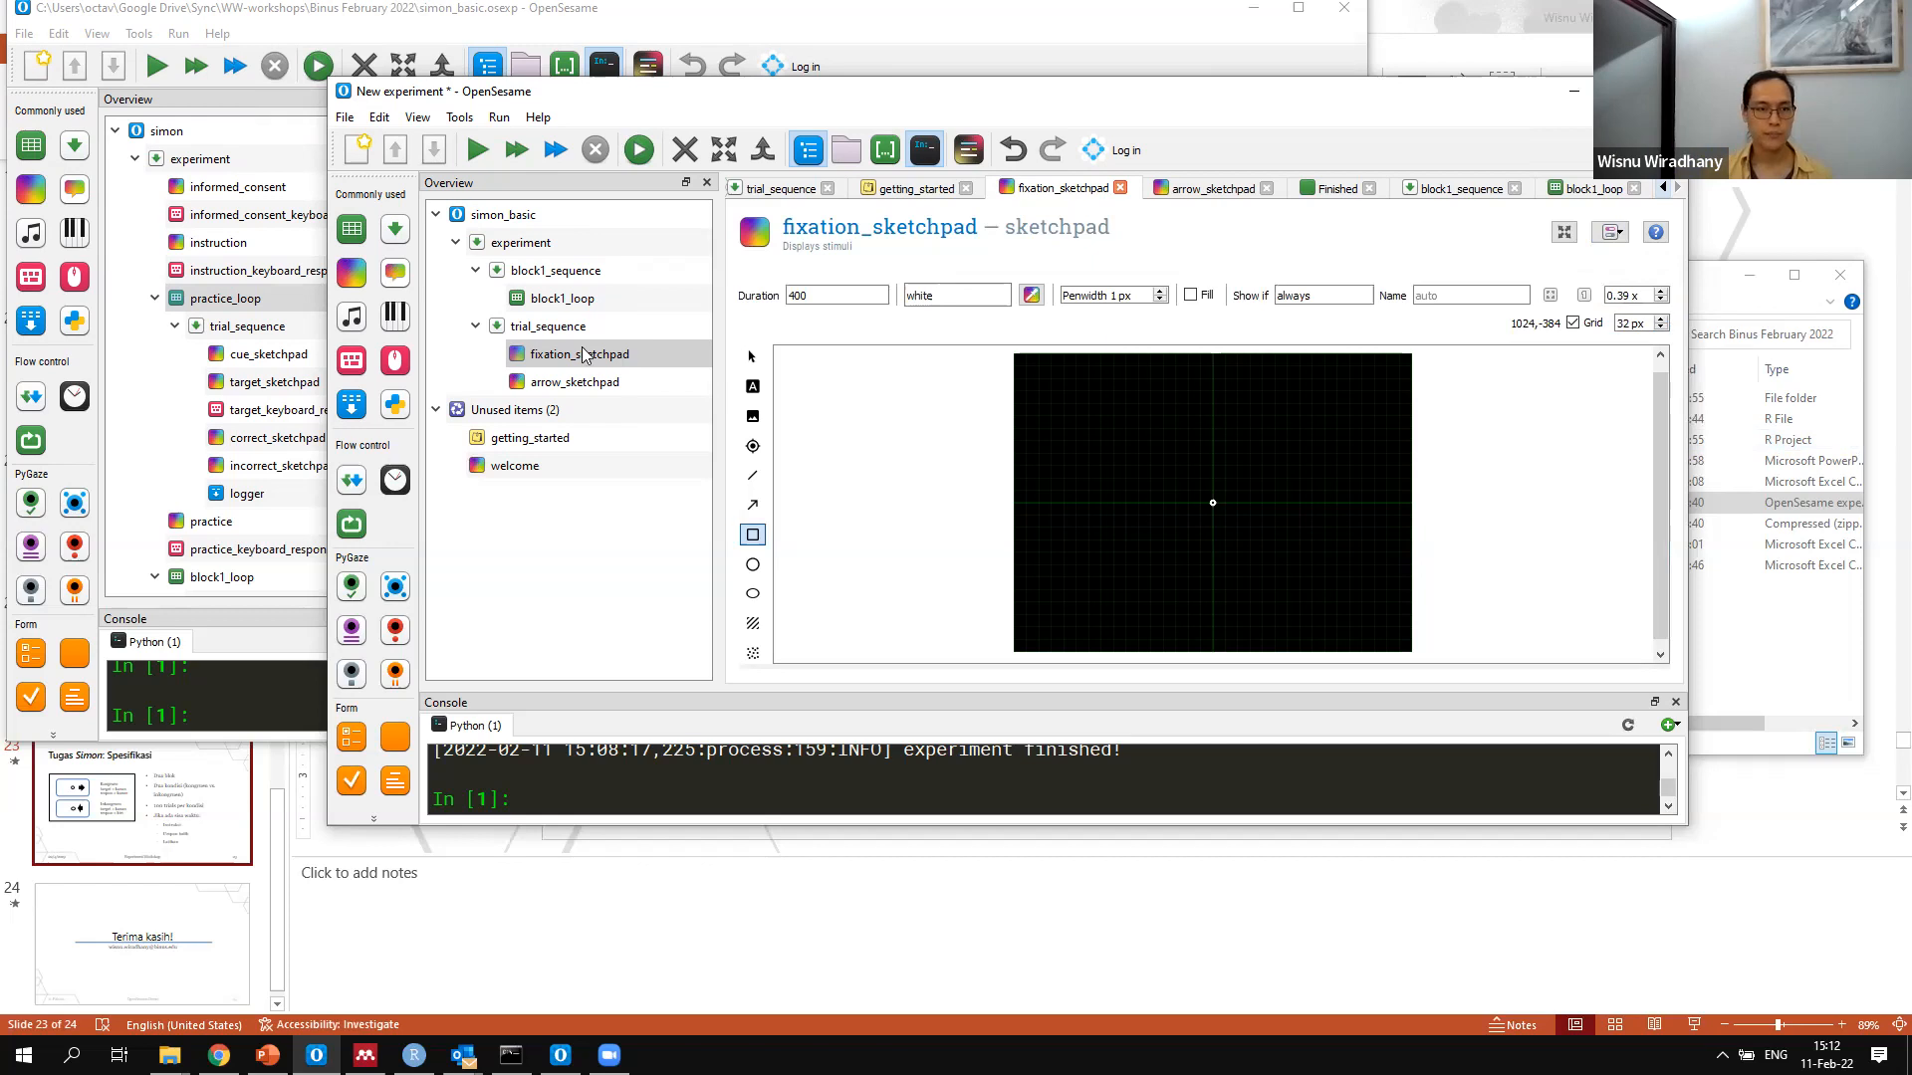
Check the arrows drawn on arrow_sketchpad and return to the variable table of block1_loop
click(575, 381)
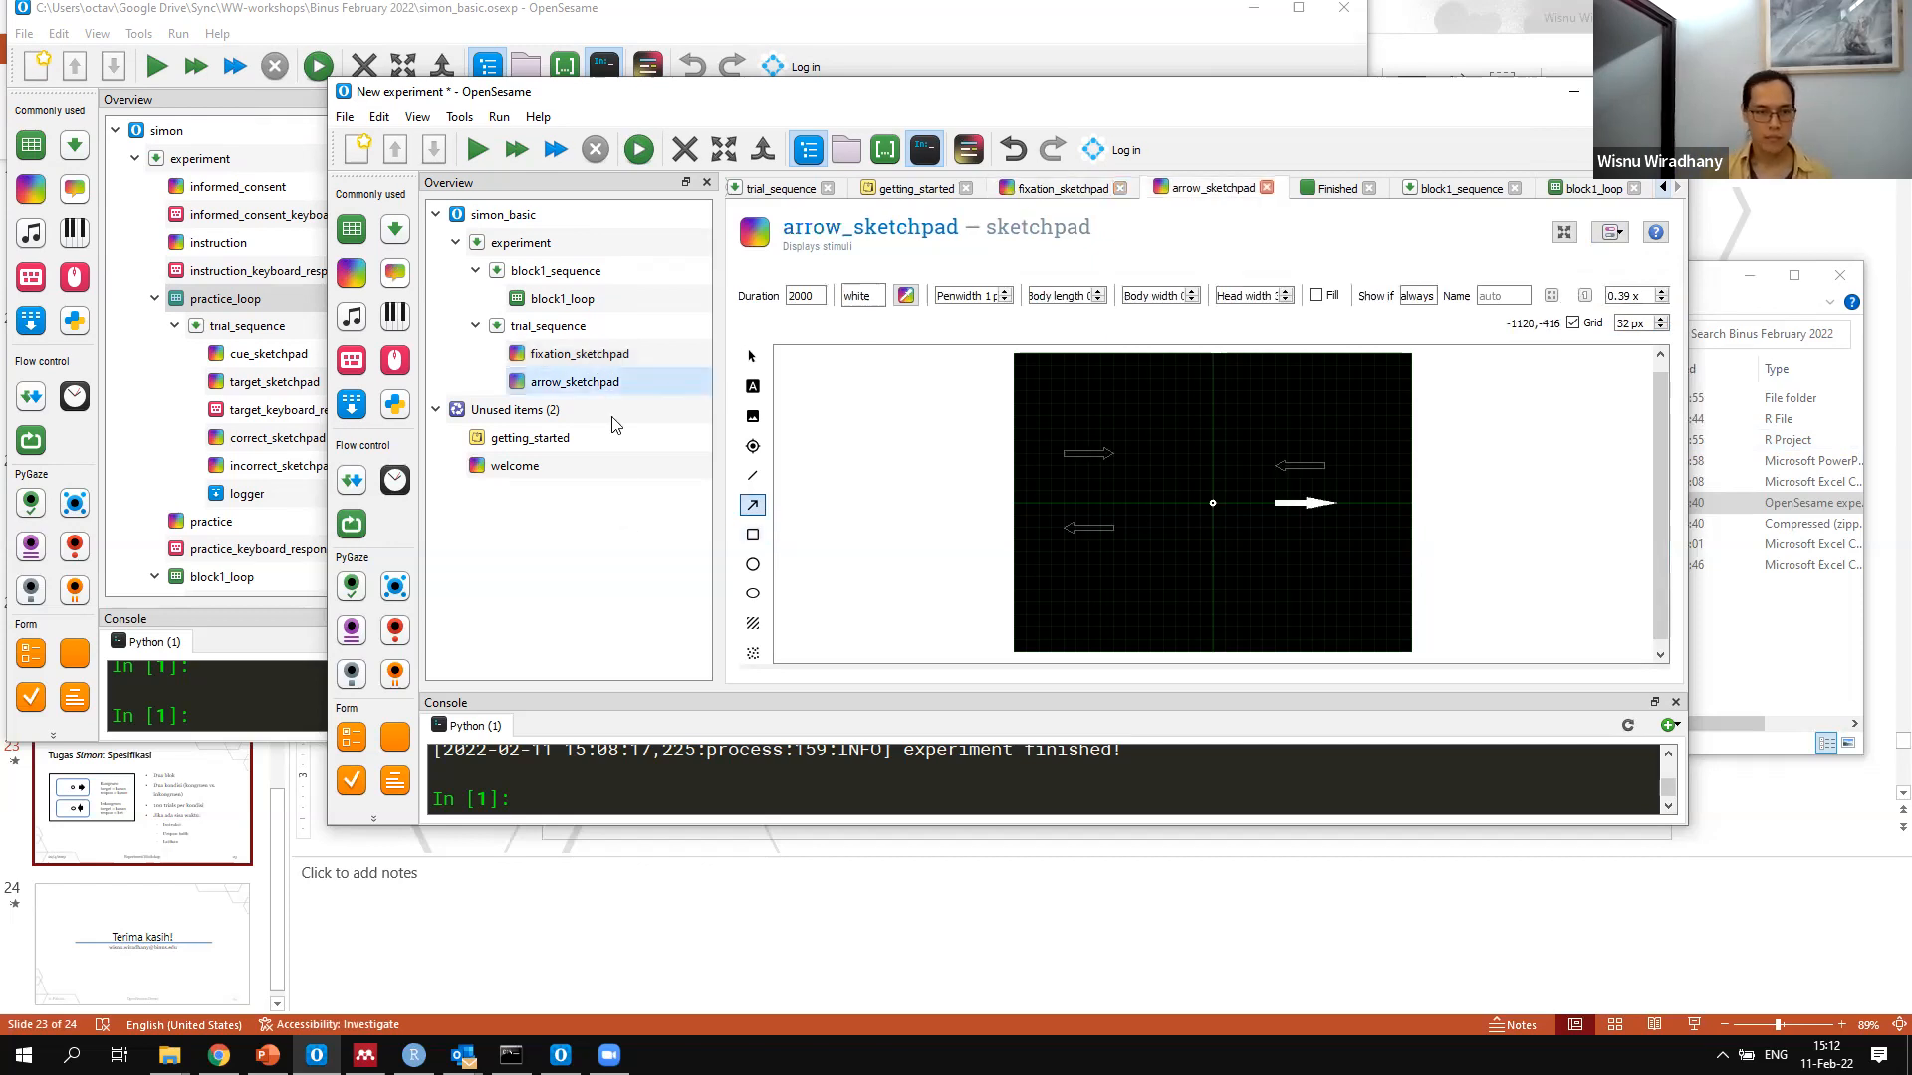
click(594, 298)
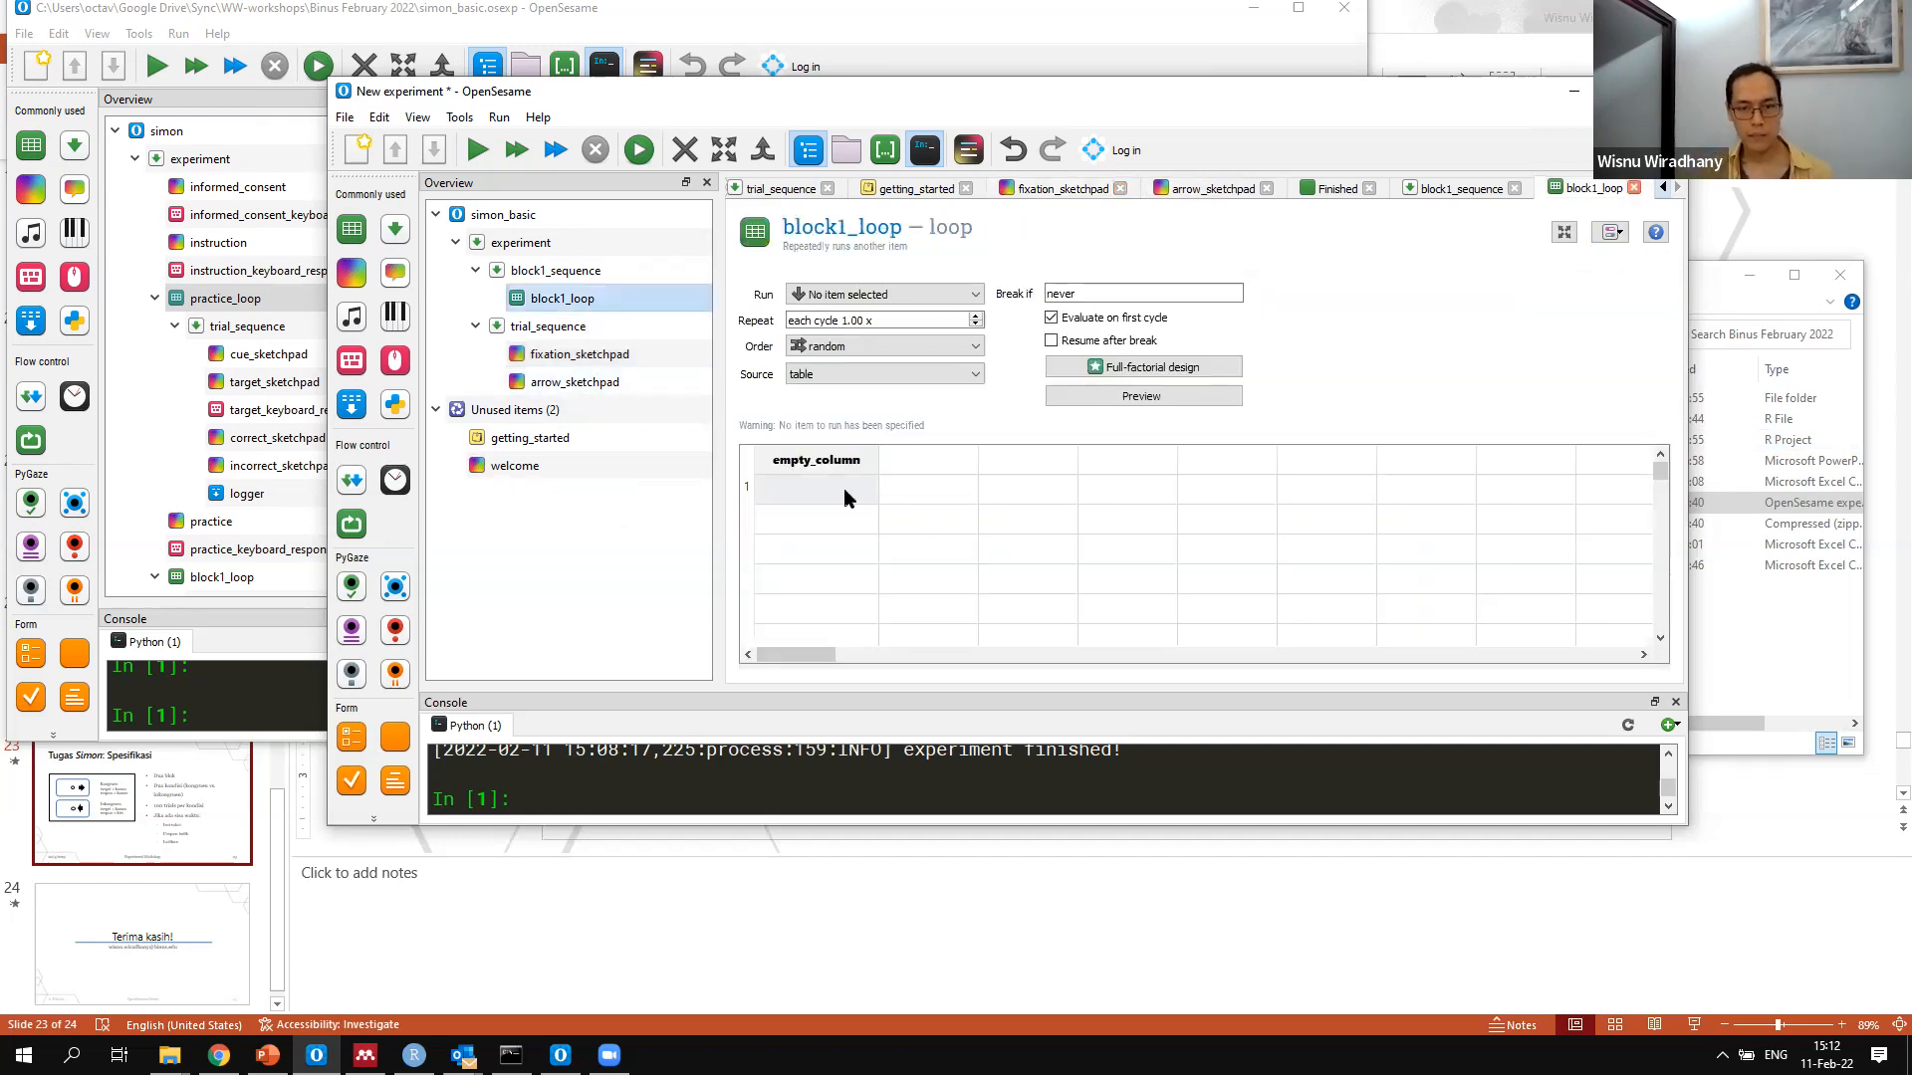
Name the first two variable columns of block1_loop target_pos1 and target_pos2
click(837, 466)
text(target_pos1)
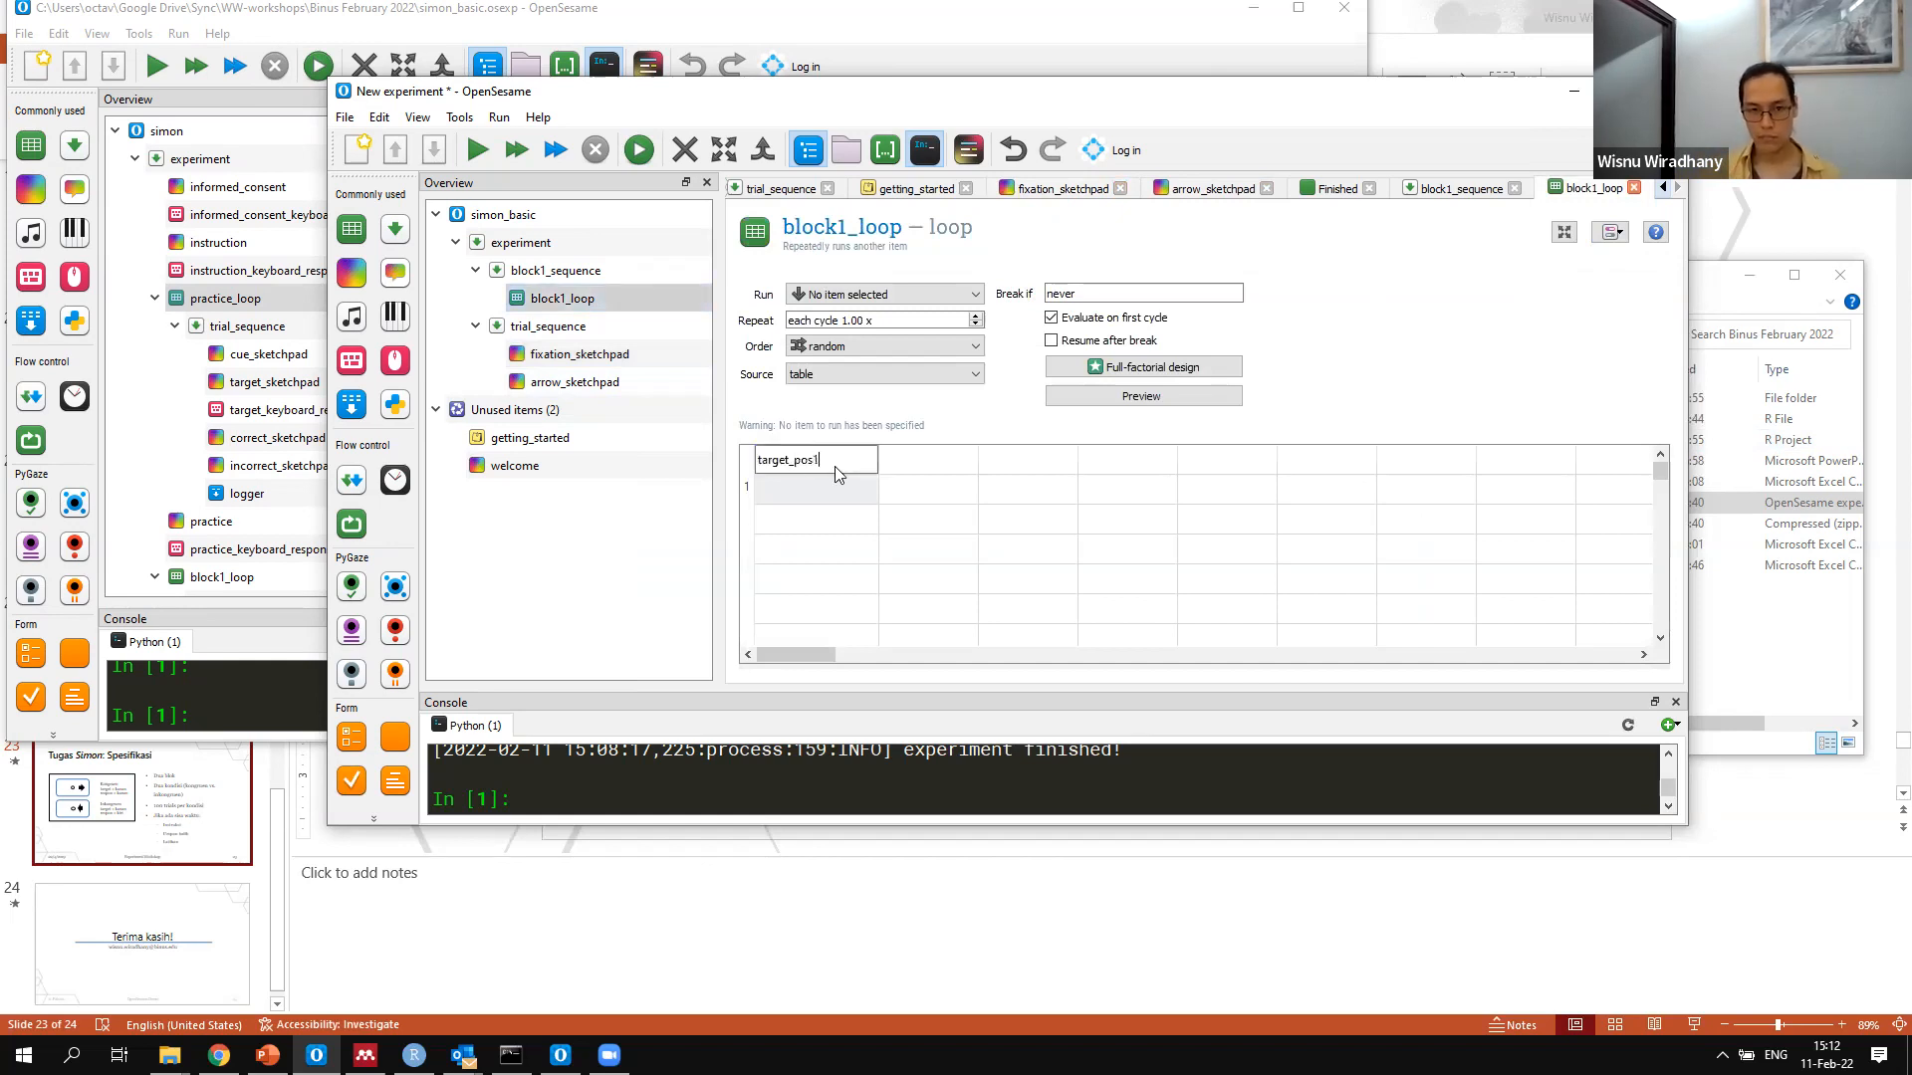
key(Tab)
text(tar)
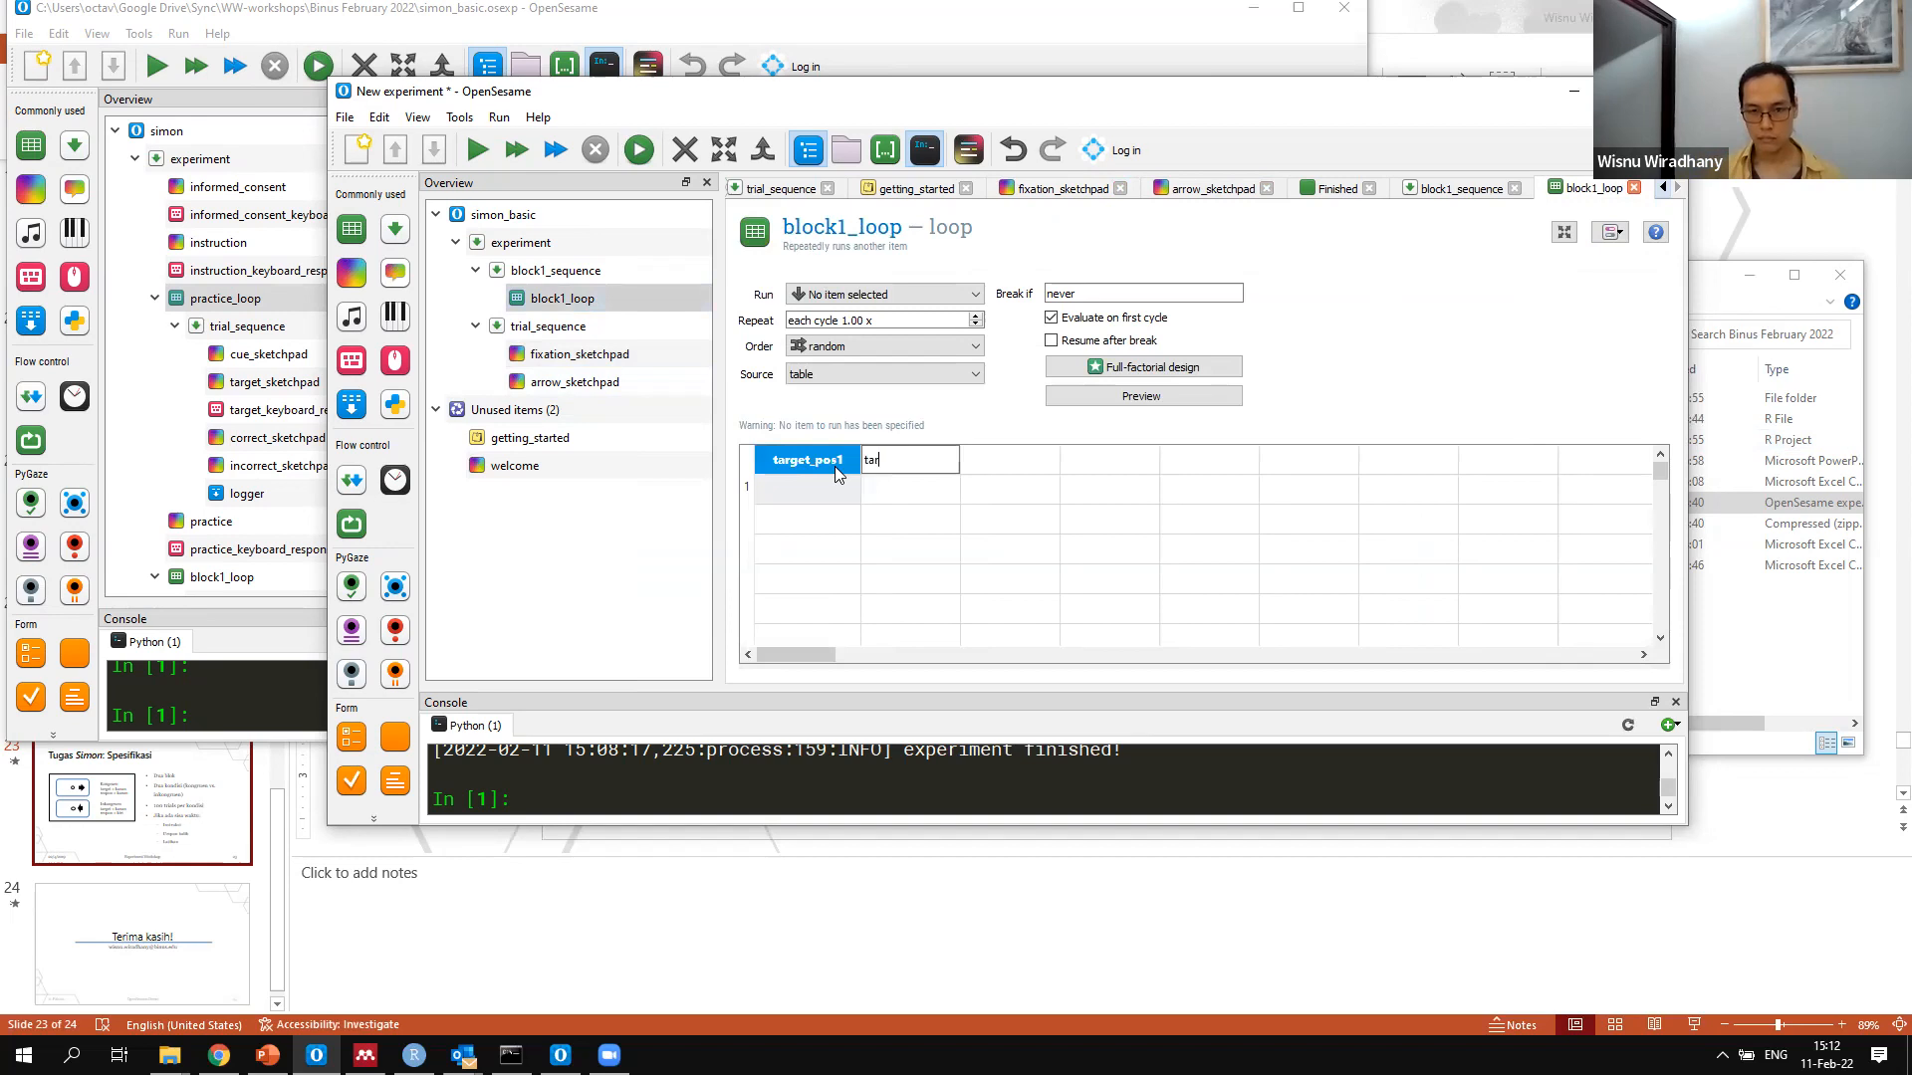
text(get_pos2)
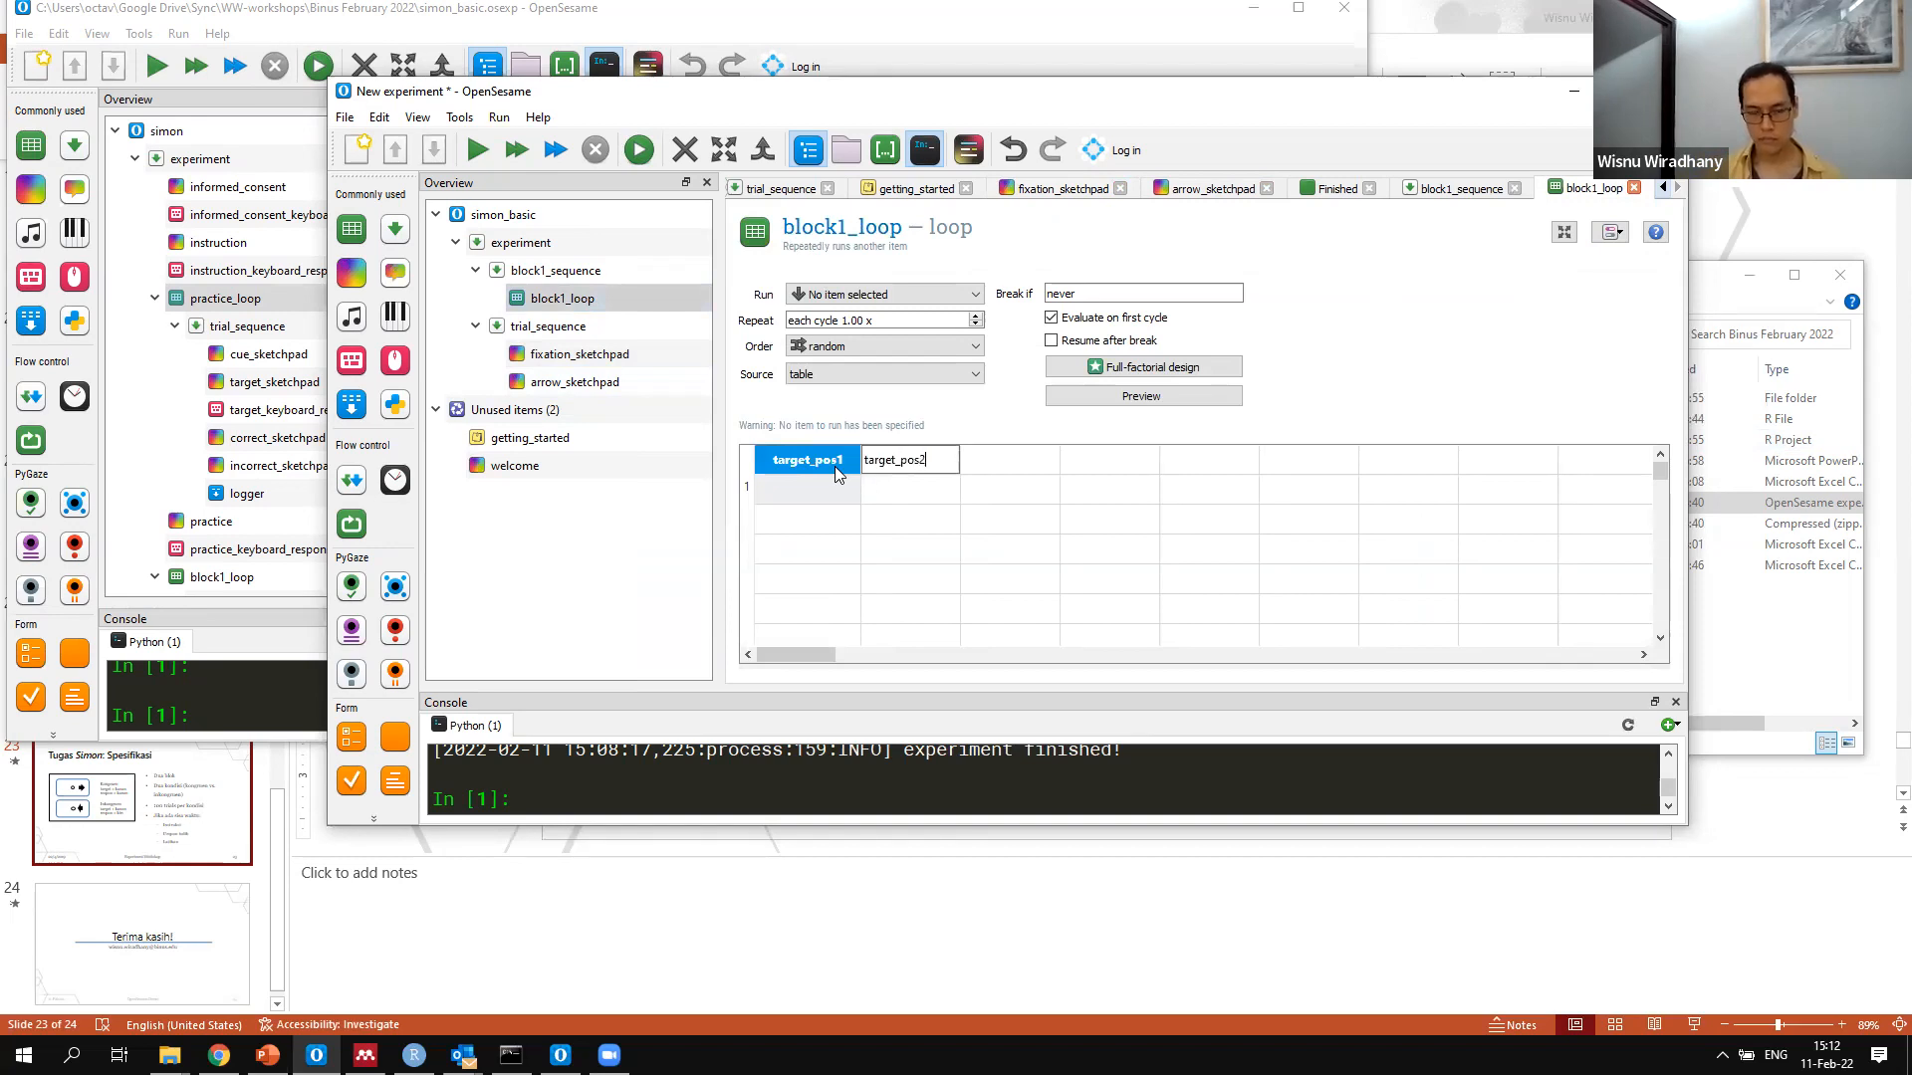
key(Tab)
Add the columns condition and correct_response to the table after target_pos2
text(cond)
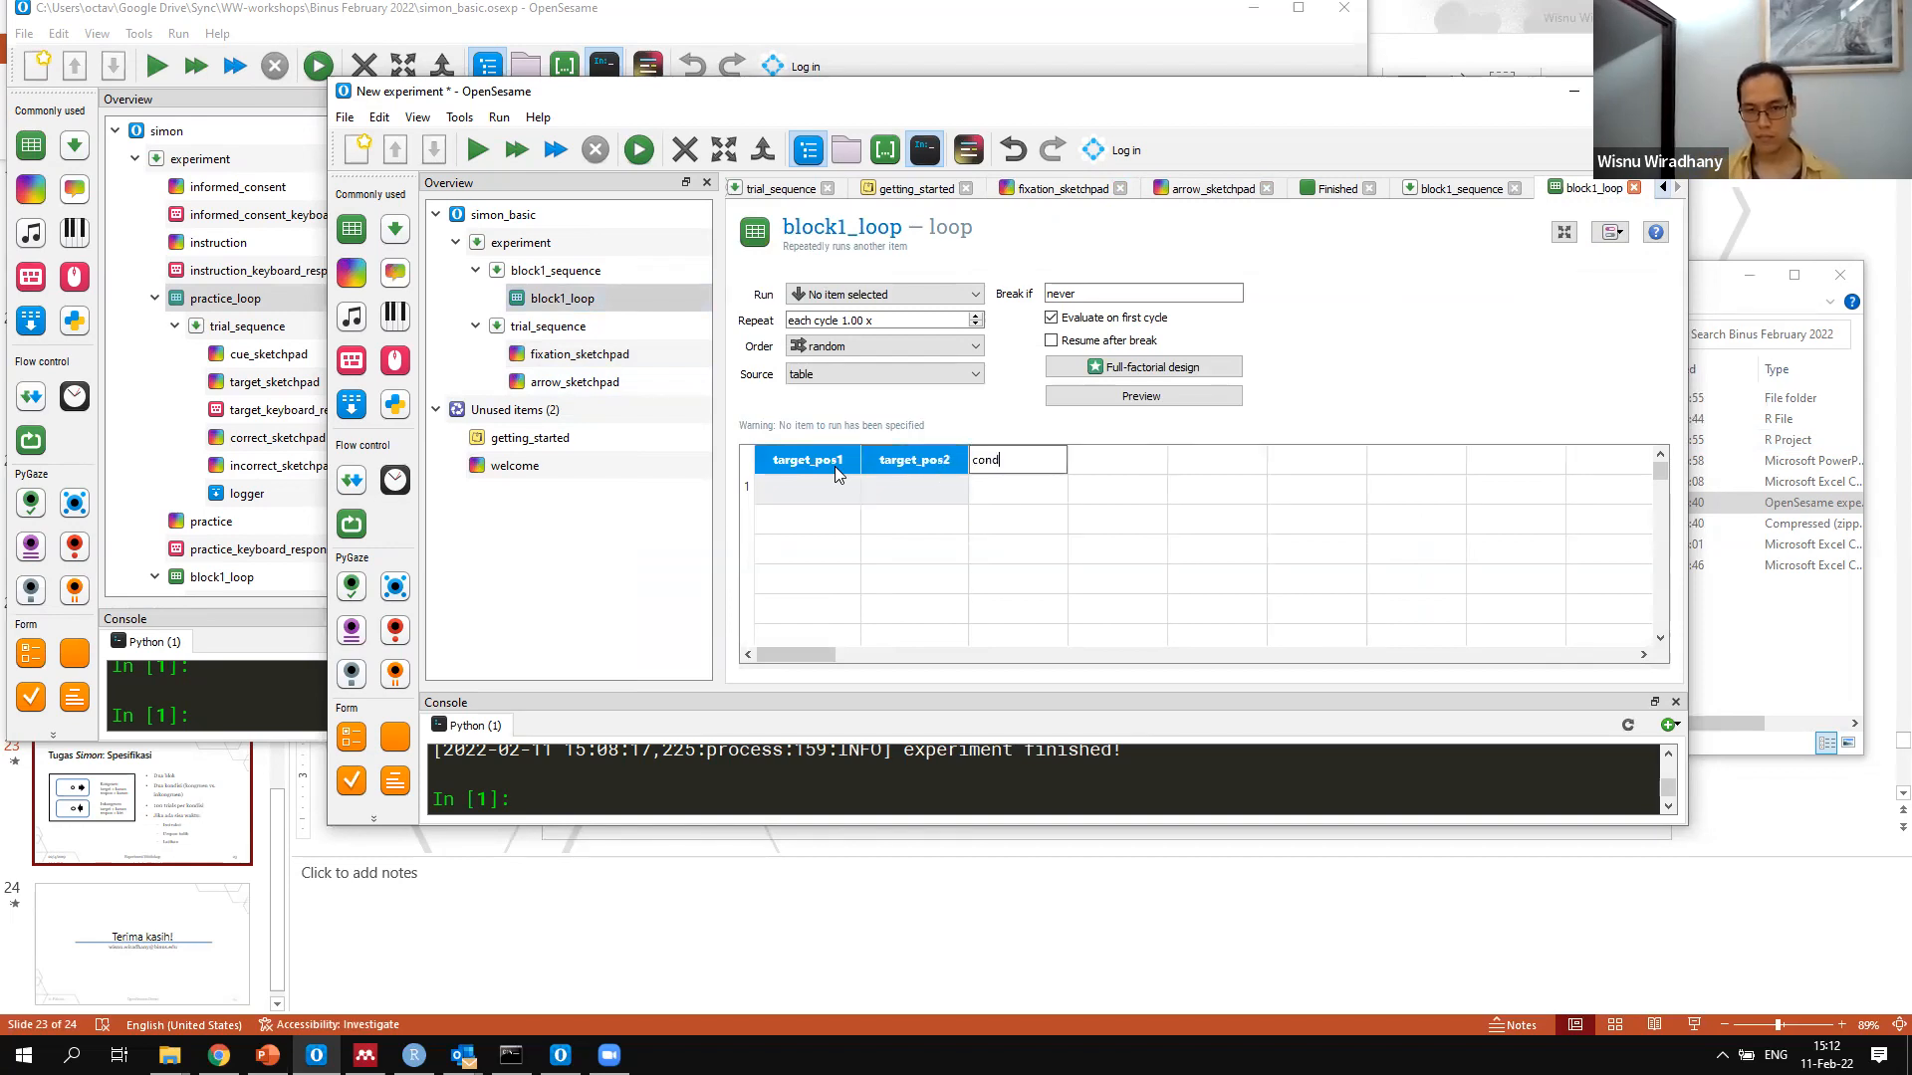
text(ition)
key(Tab)
text(practice)
key(Tab)
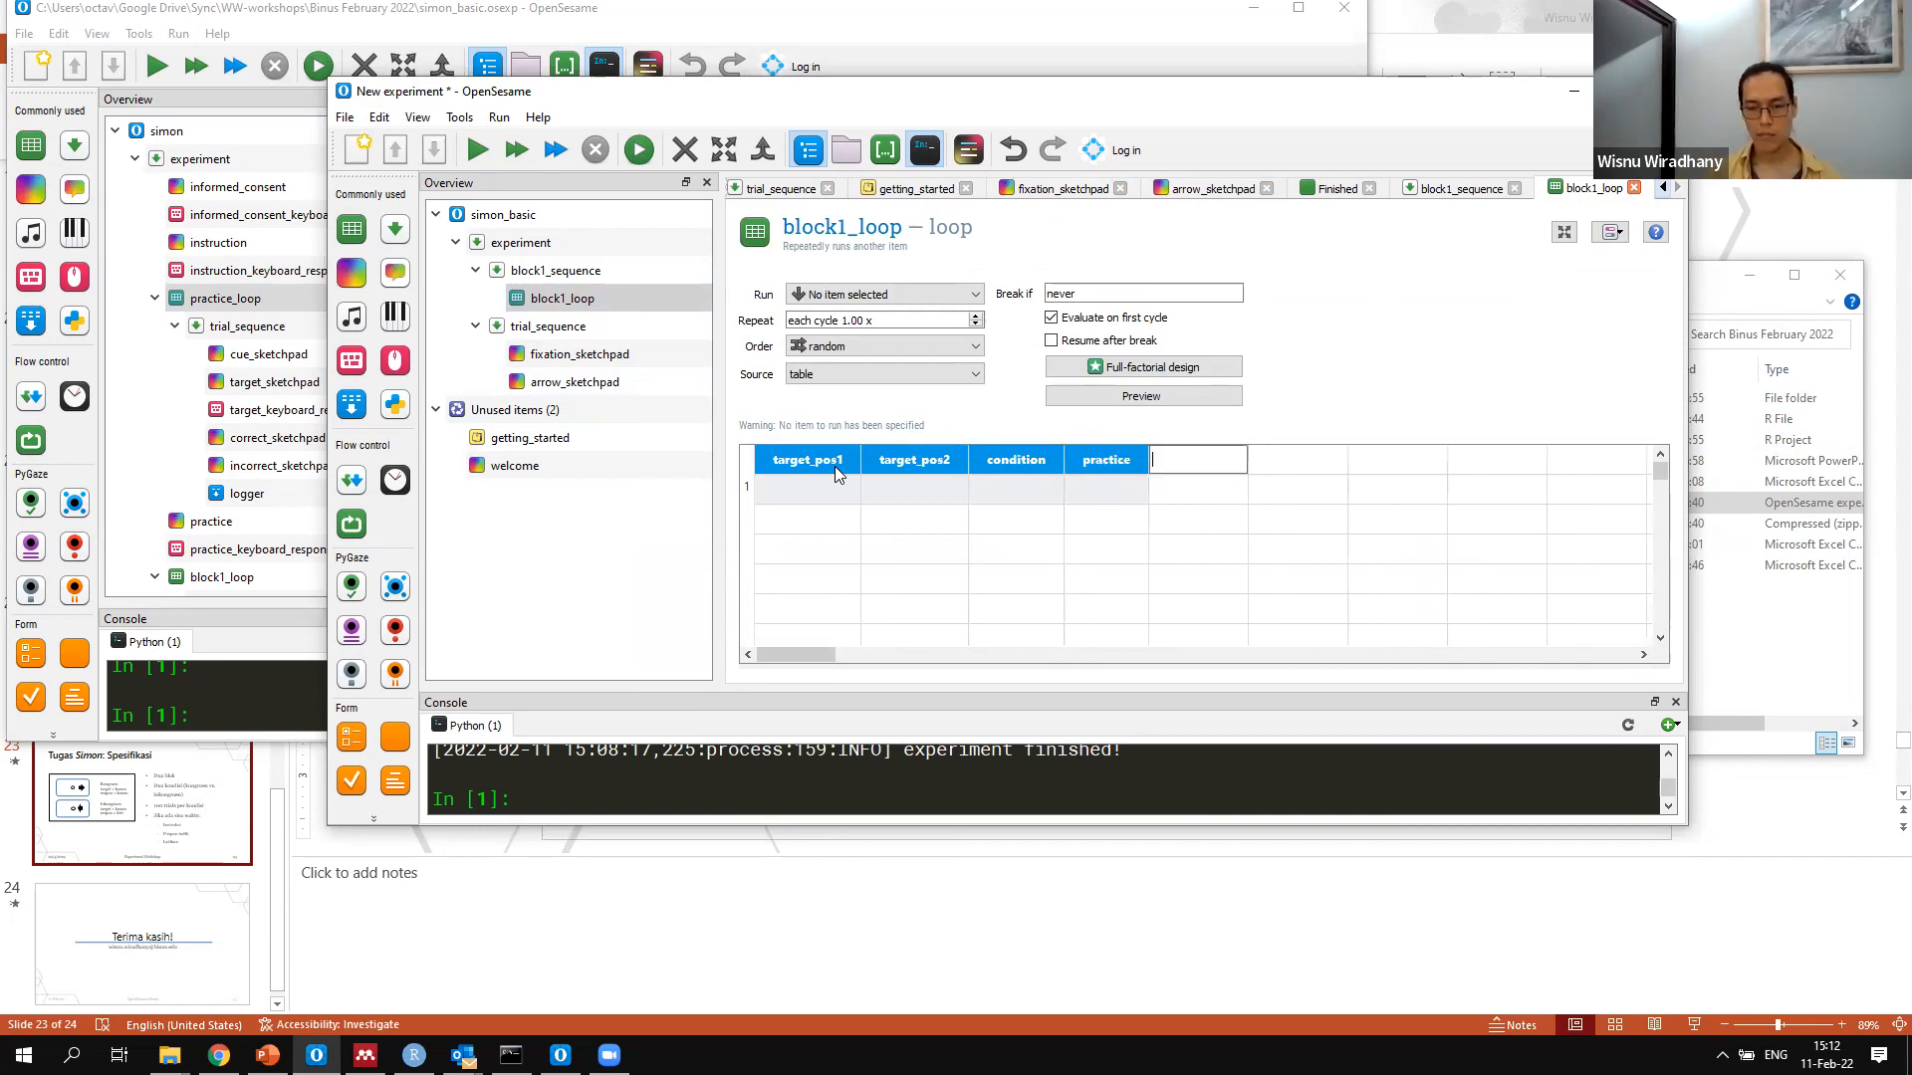
double_click(1106, 464)
text(correct_response)
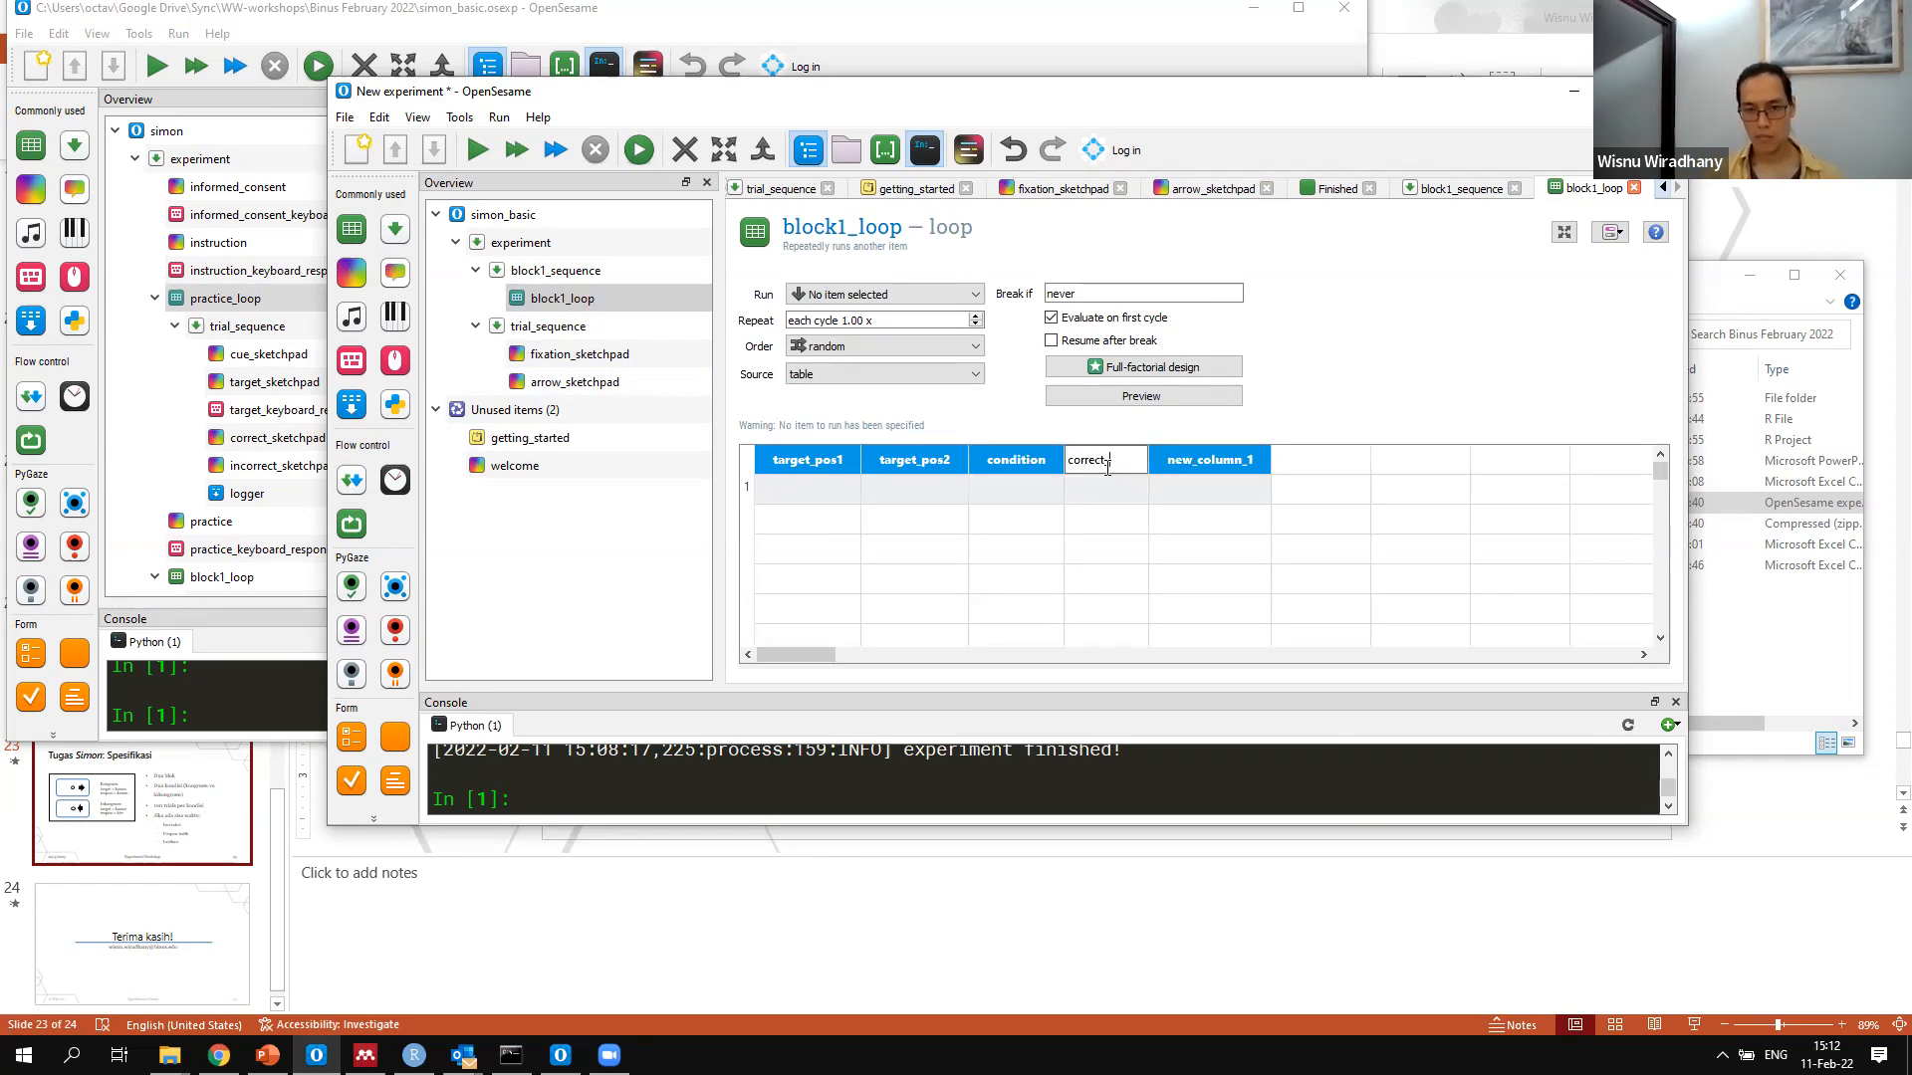
Add the columns practice and block after correct_response
key(Tab)
text(practice)
key(Tab)
text(block)
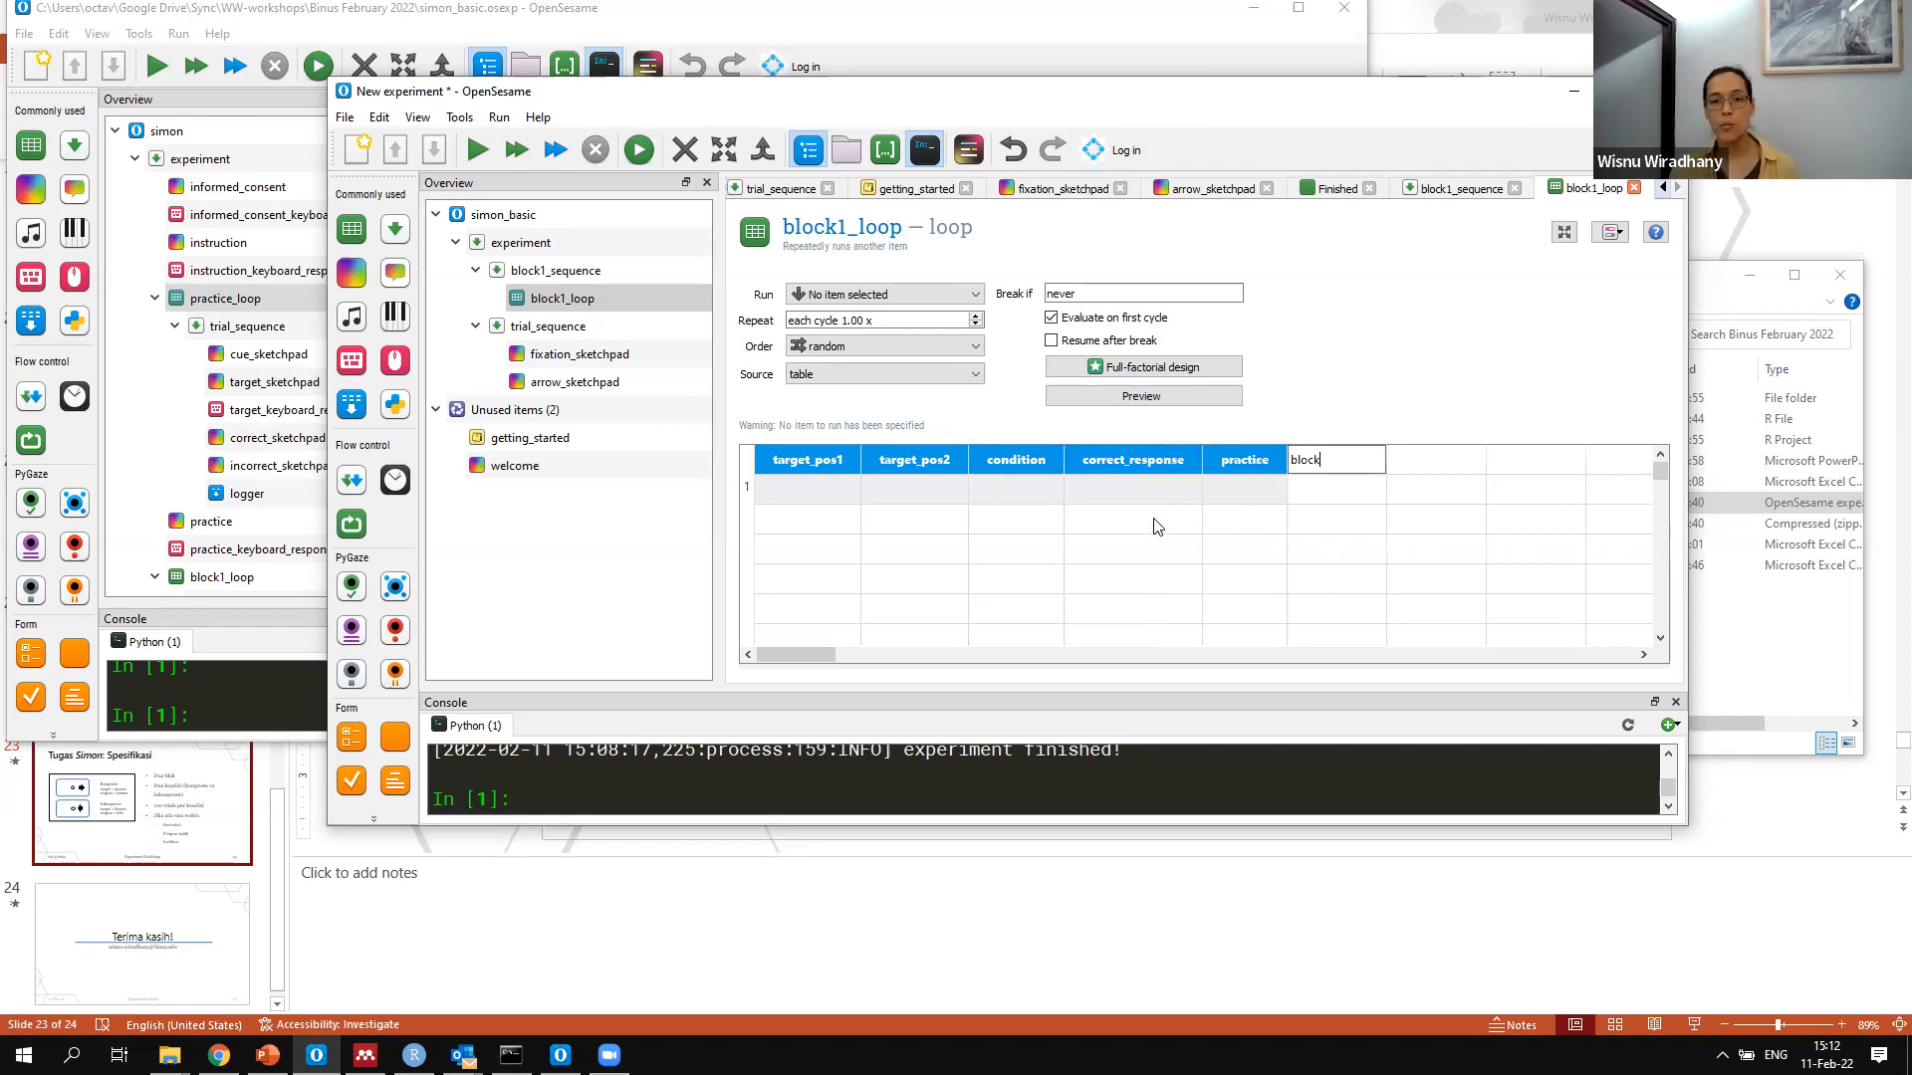
click(1155, 521)
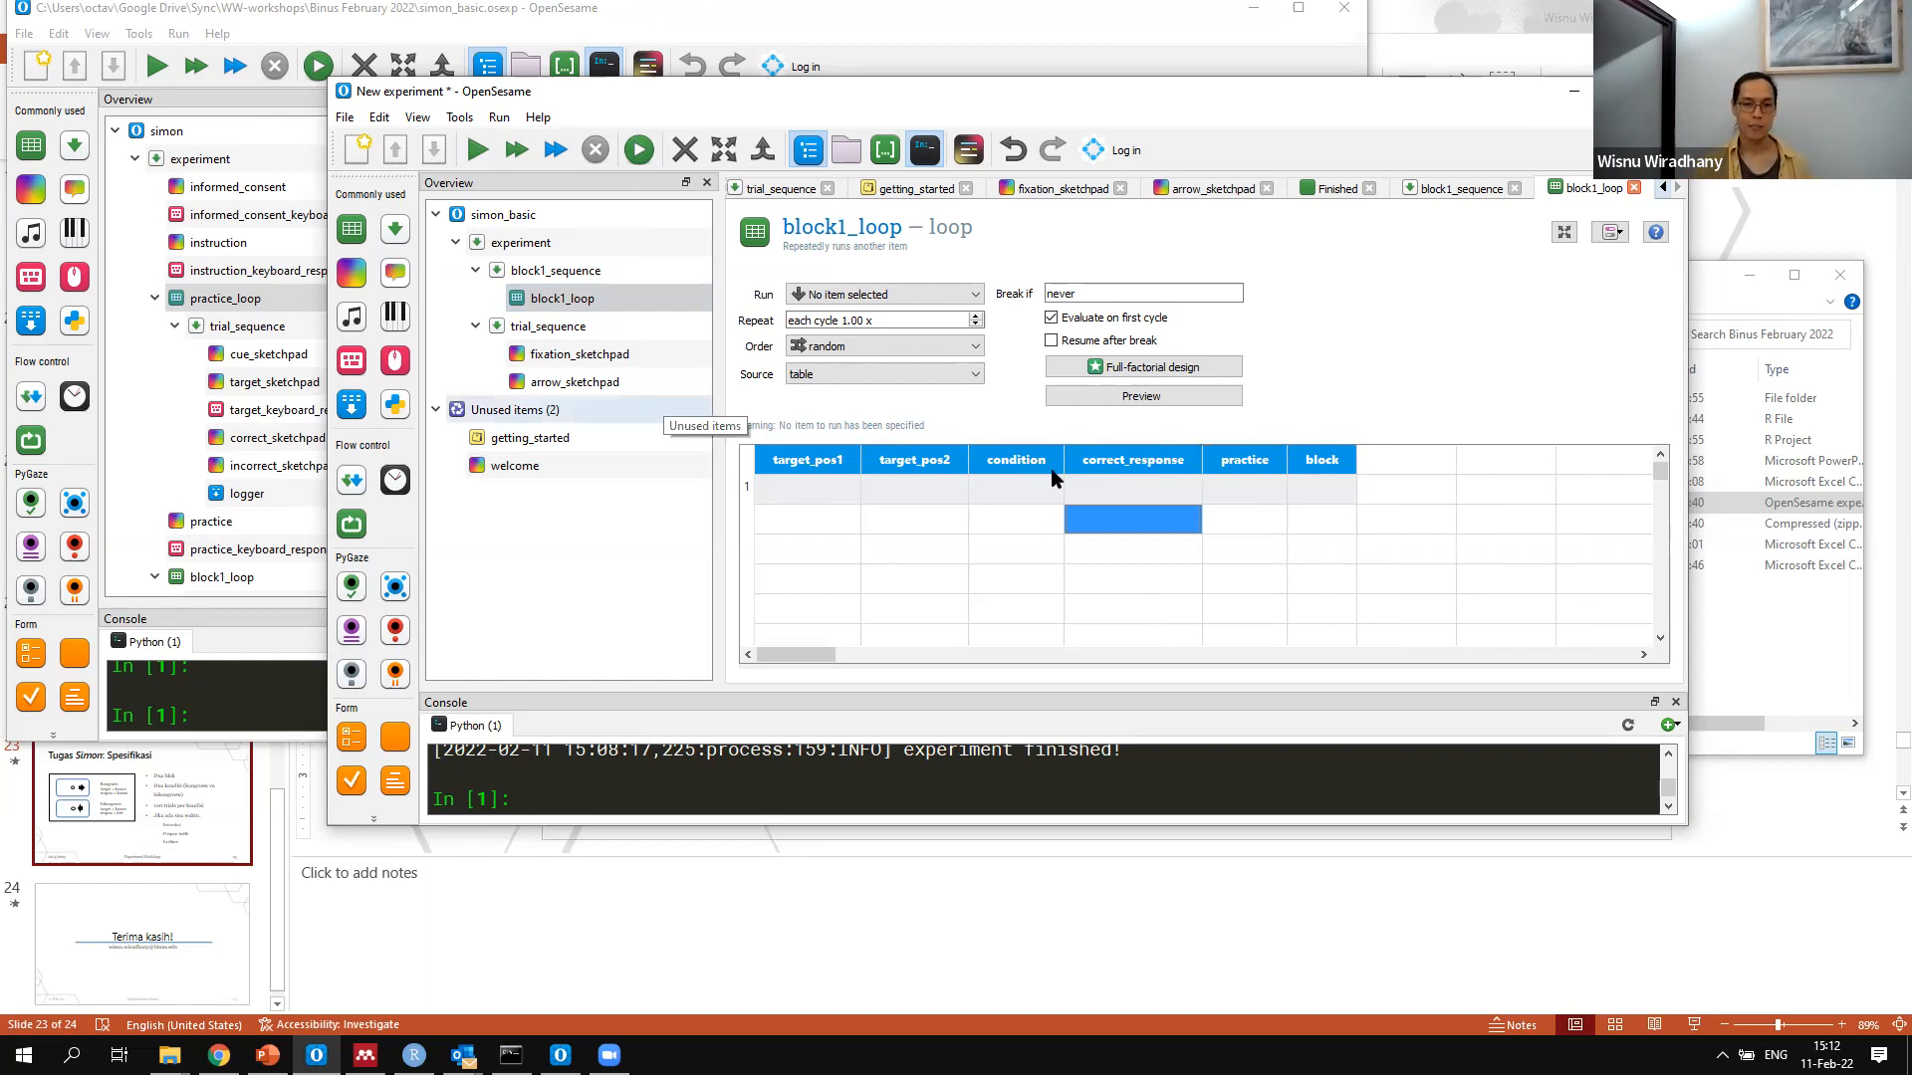
Copy the four rows of target_pos1 and target_pos2 values from practice_loop in the simon experiment into the matching columns of block1_loop
click(838, 457)
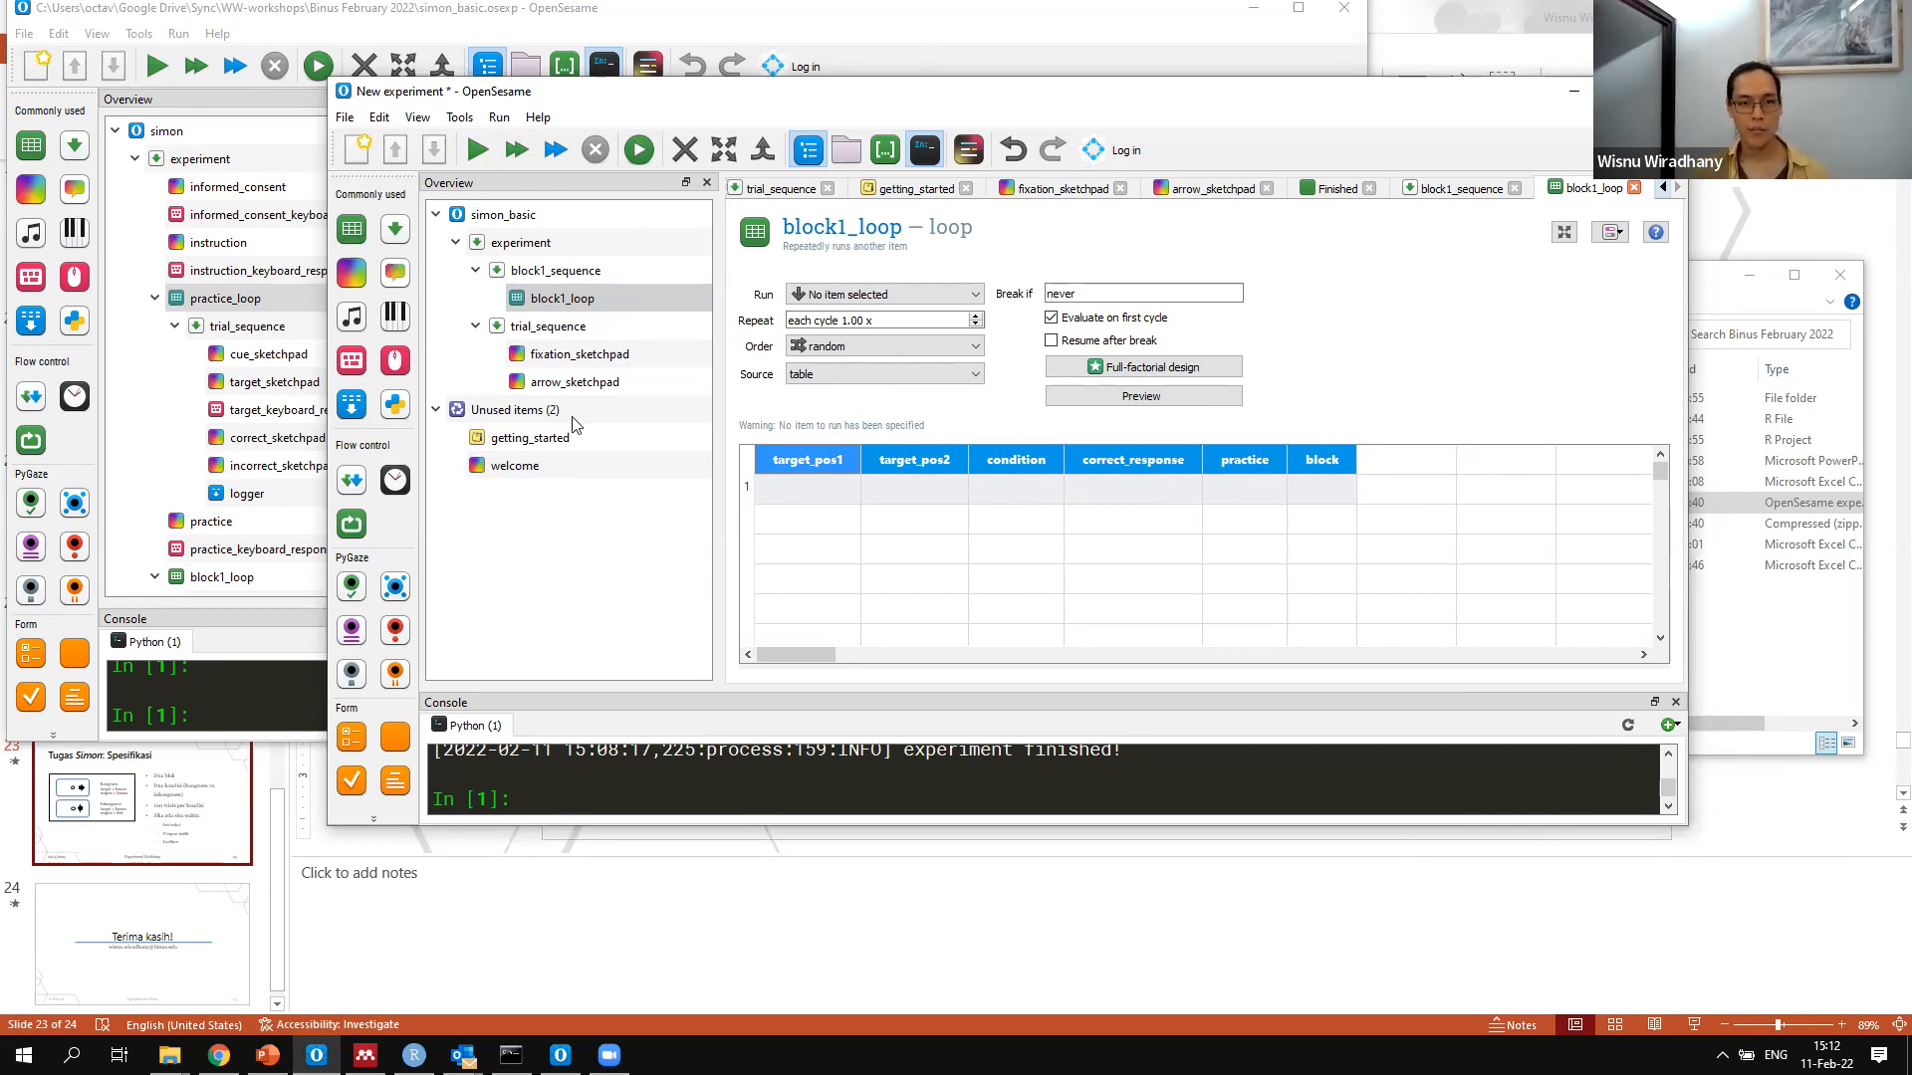
key(alt+Tab)
drag(482, 404, 598, 498)
key(ctrl+c)
key(alt+Tab)
key(ctrl+v)
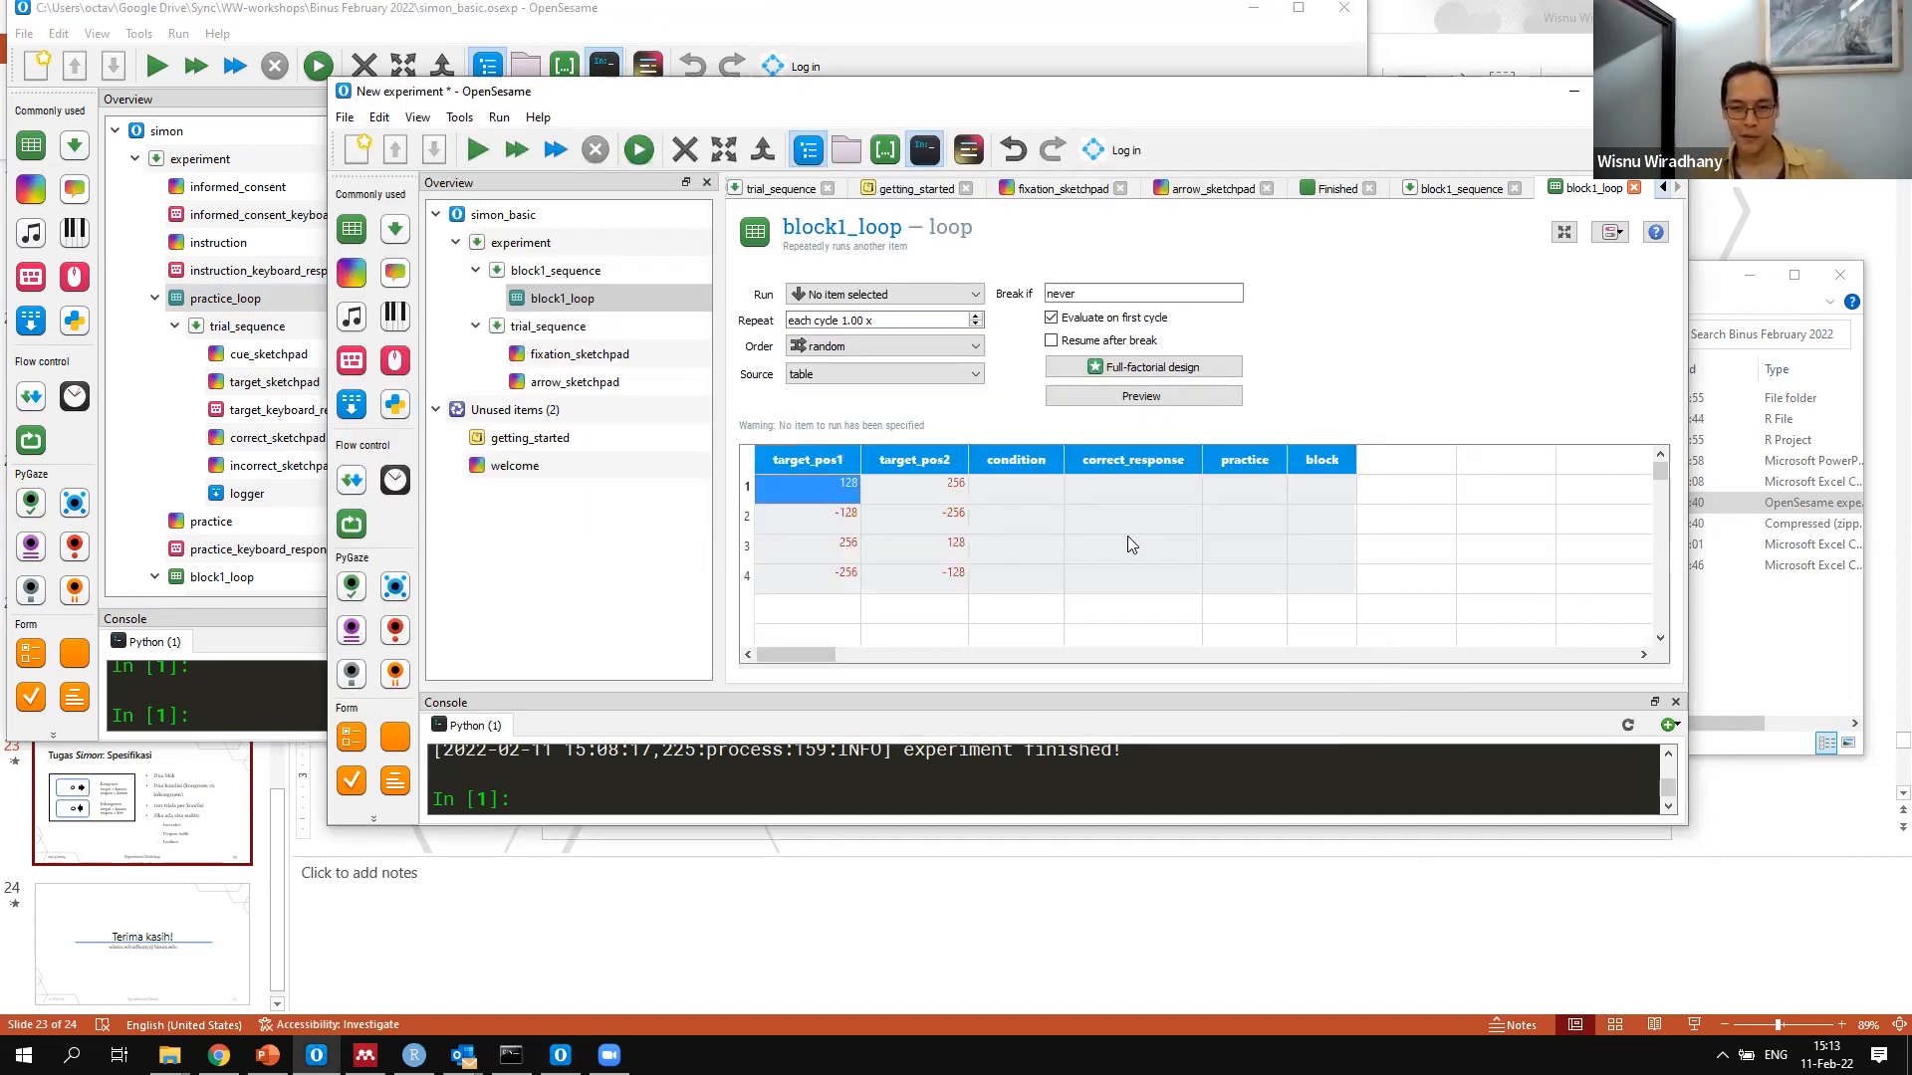
Copy the congruent and incongruent condition values from practice_loop in the simon experiment into block1_loop's condition column
click(1033, 491)
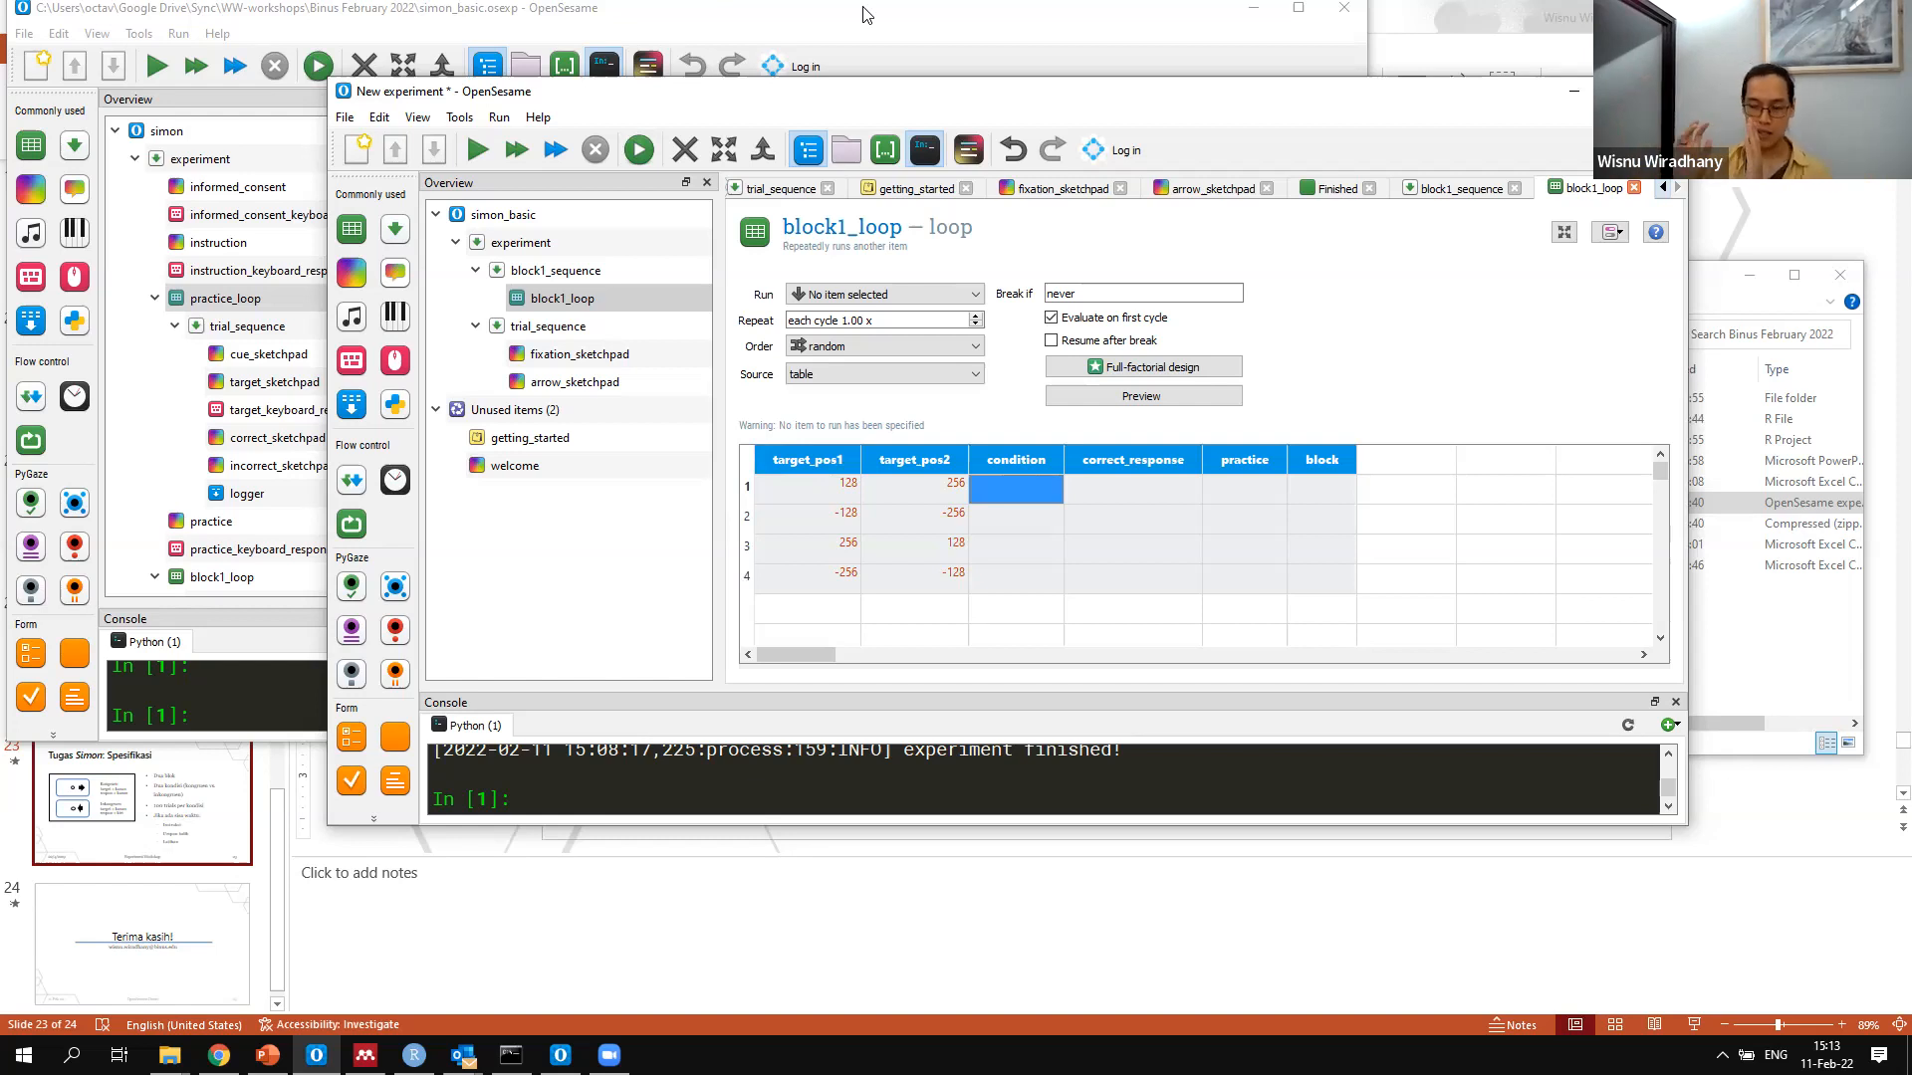
click(865, 14)
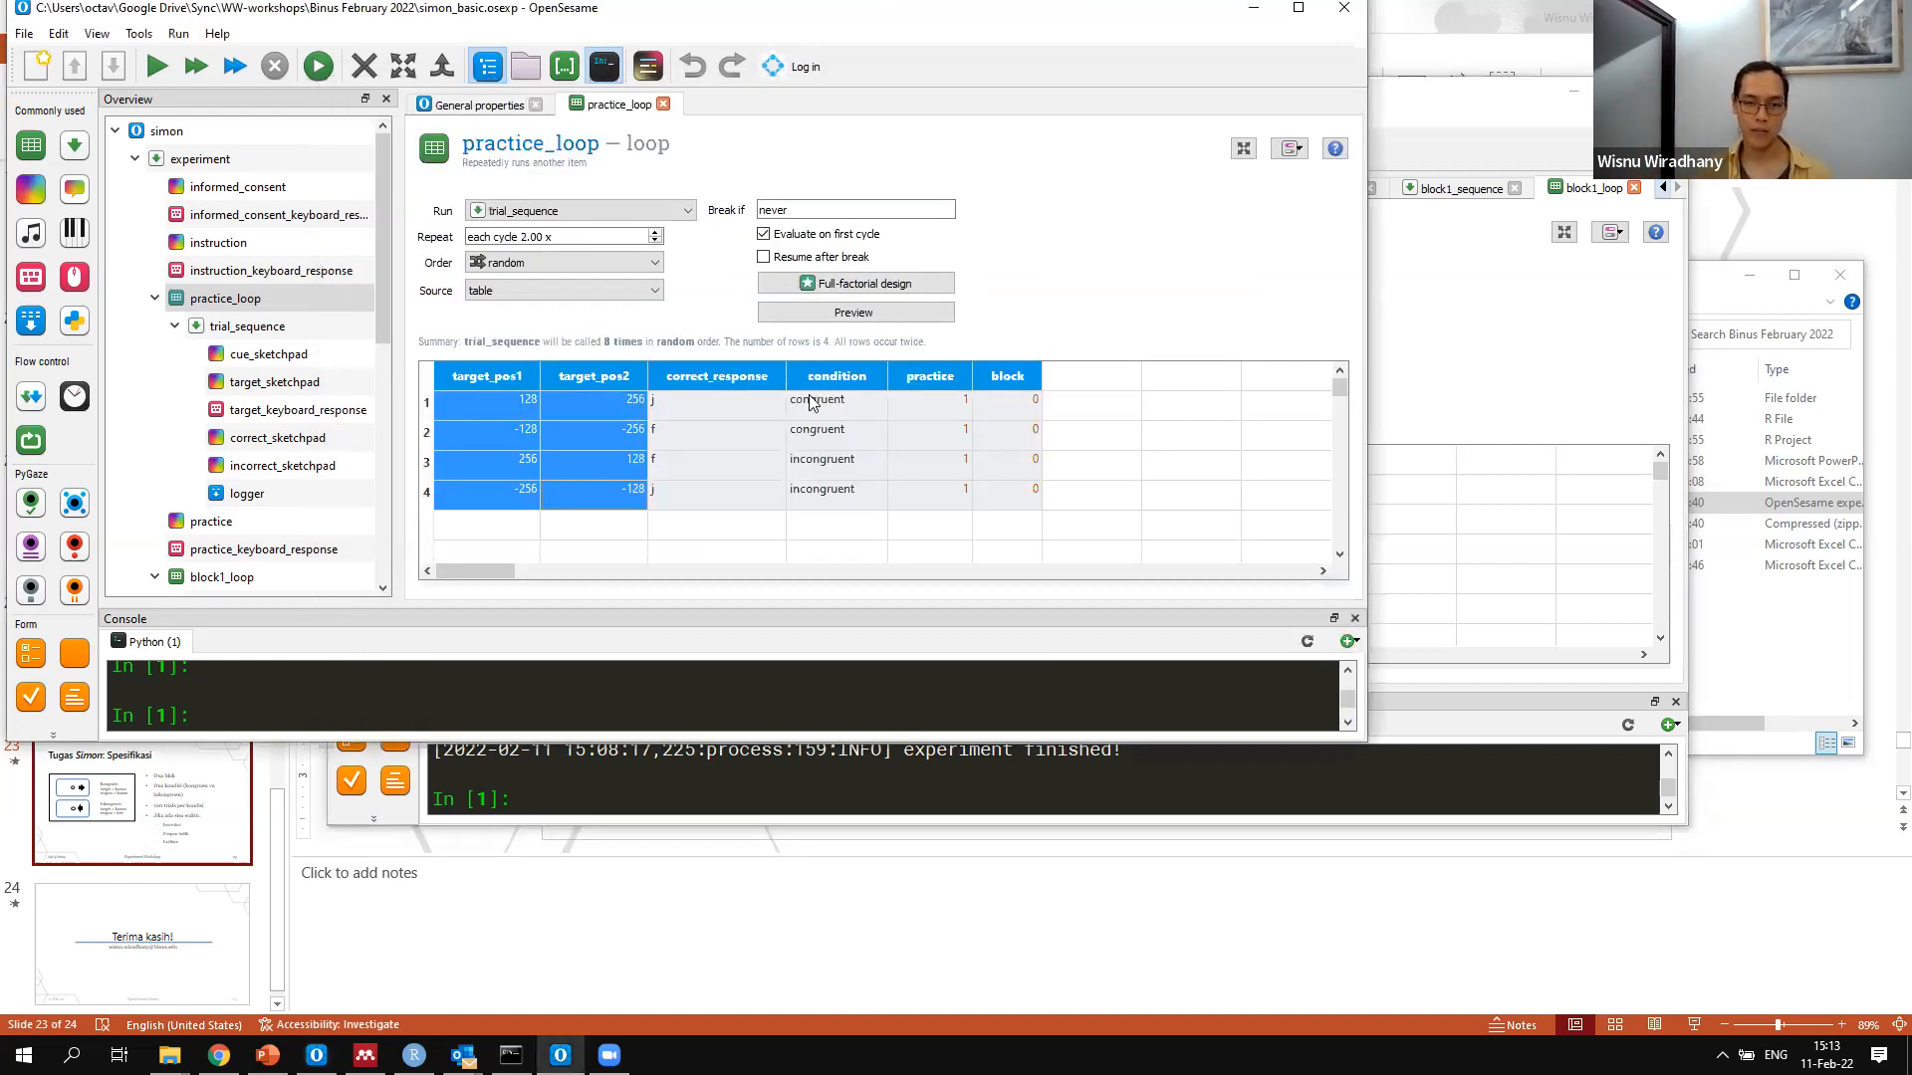
drag(818, 402, 831, 491)
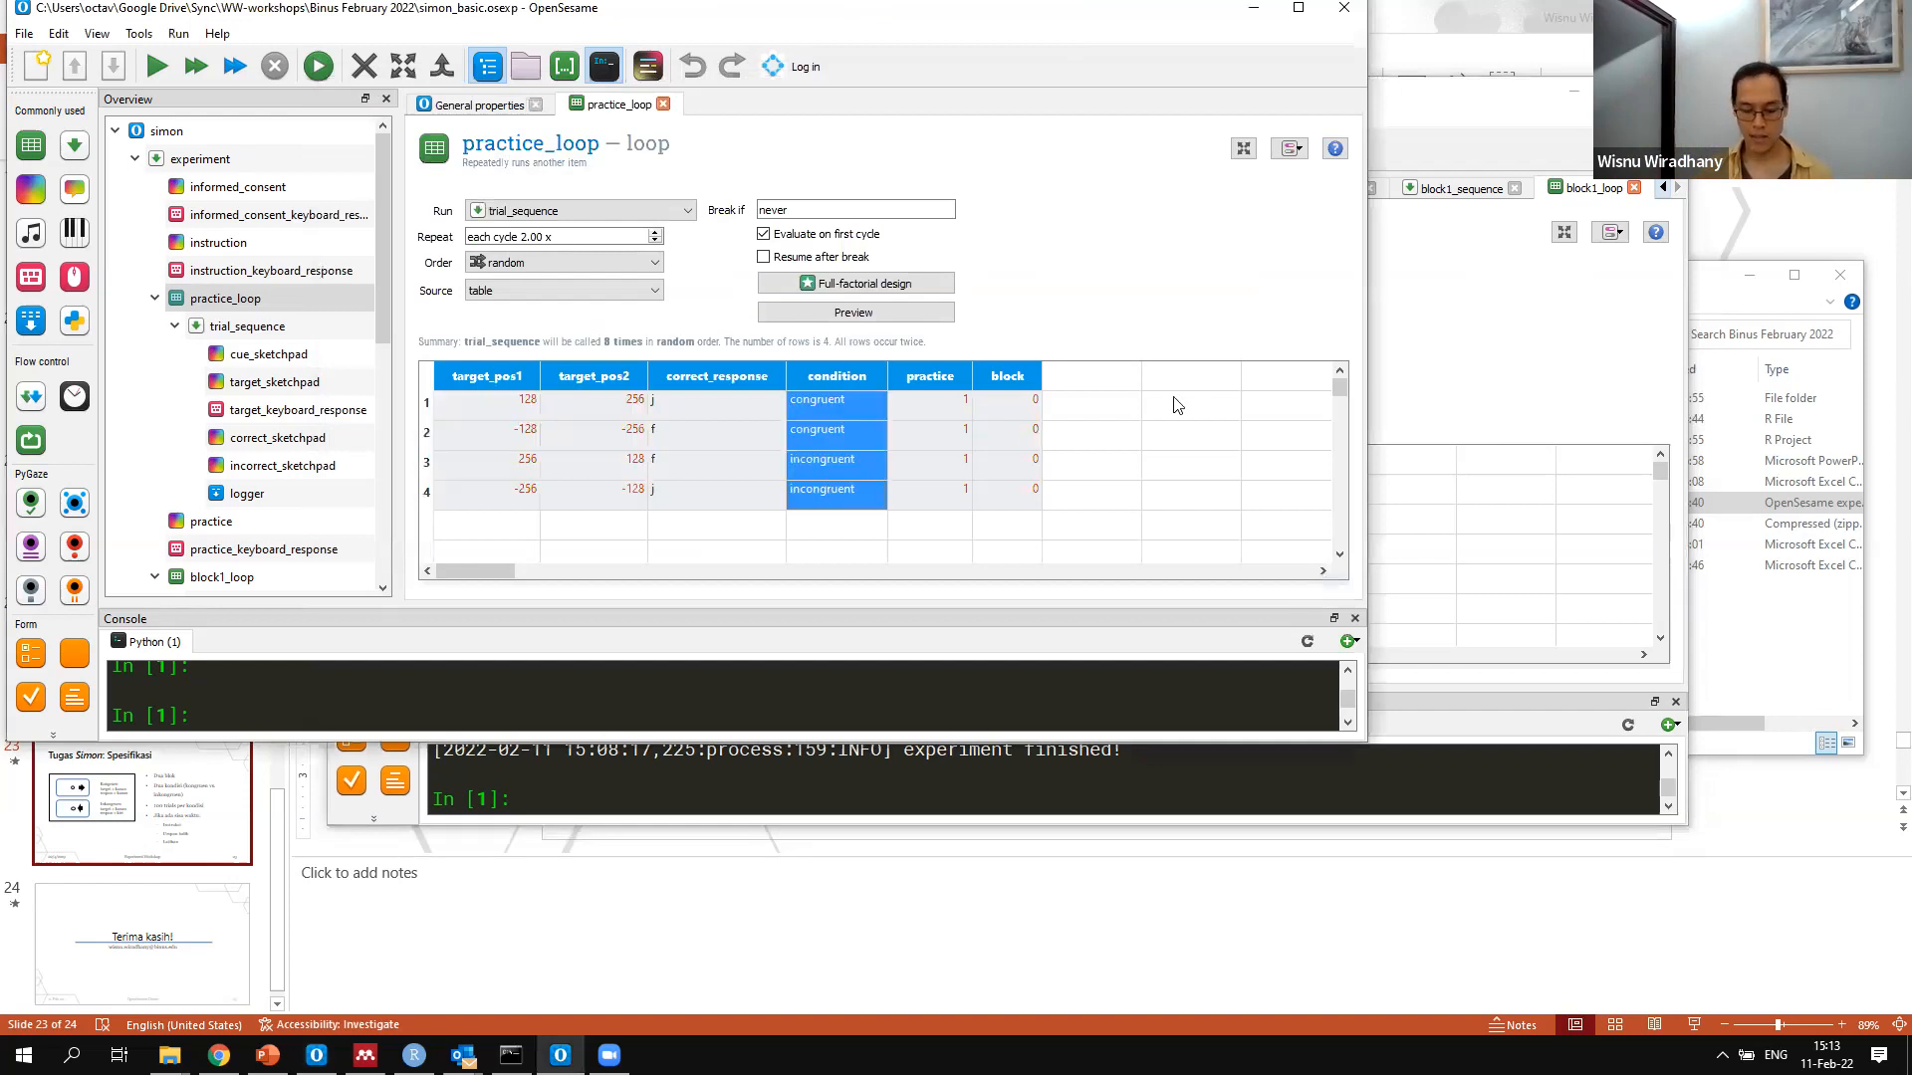
click(1400, 364)
click(1018, 478)
key(ctrl+v)
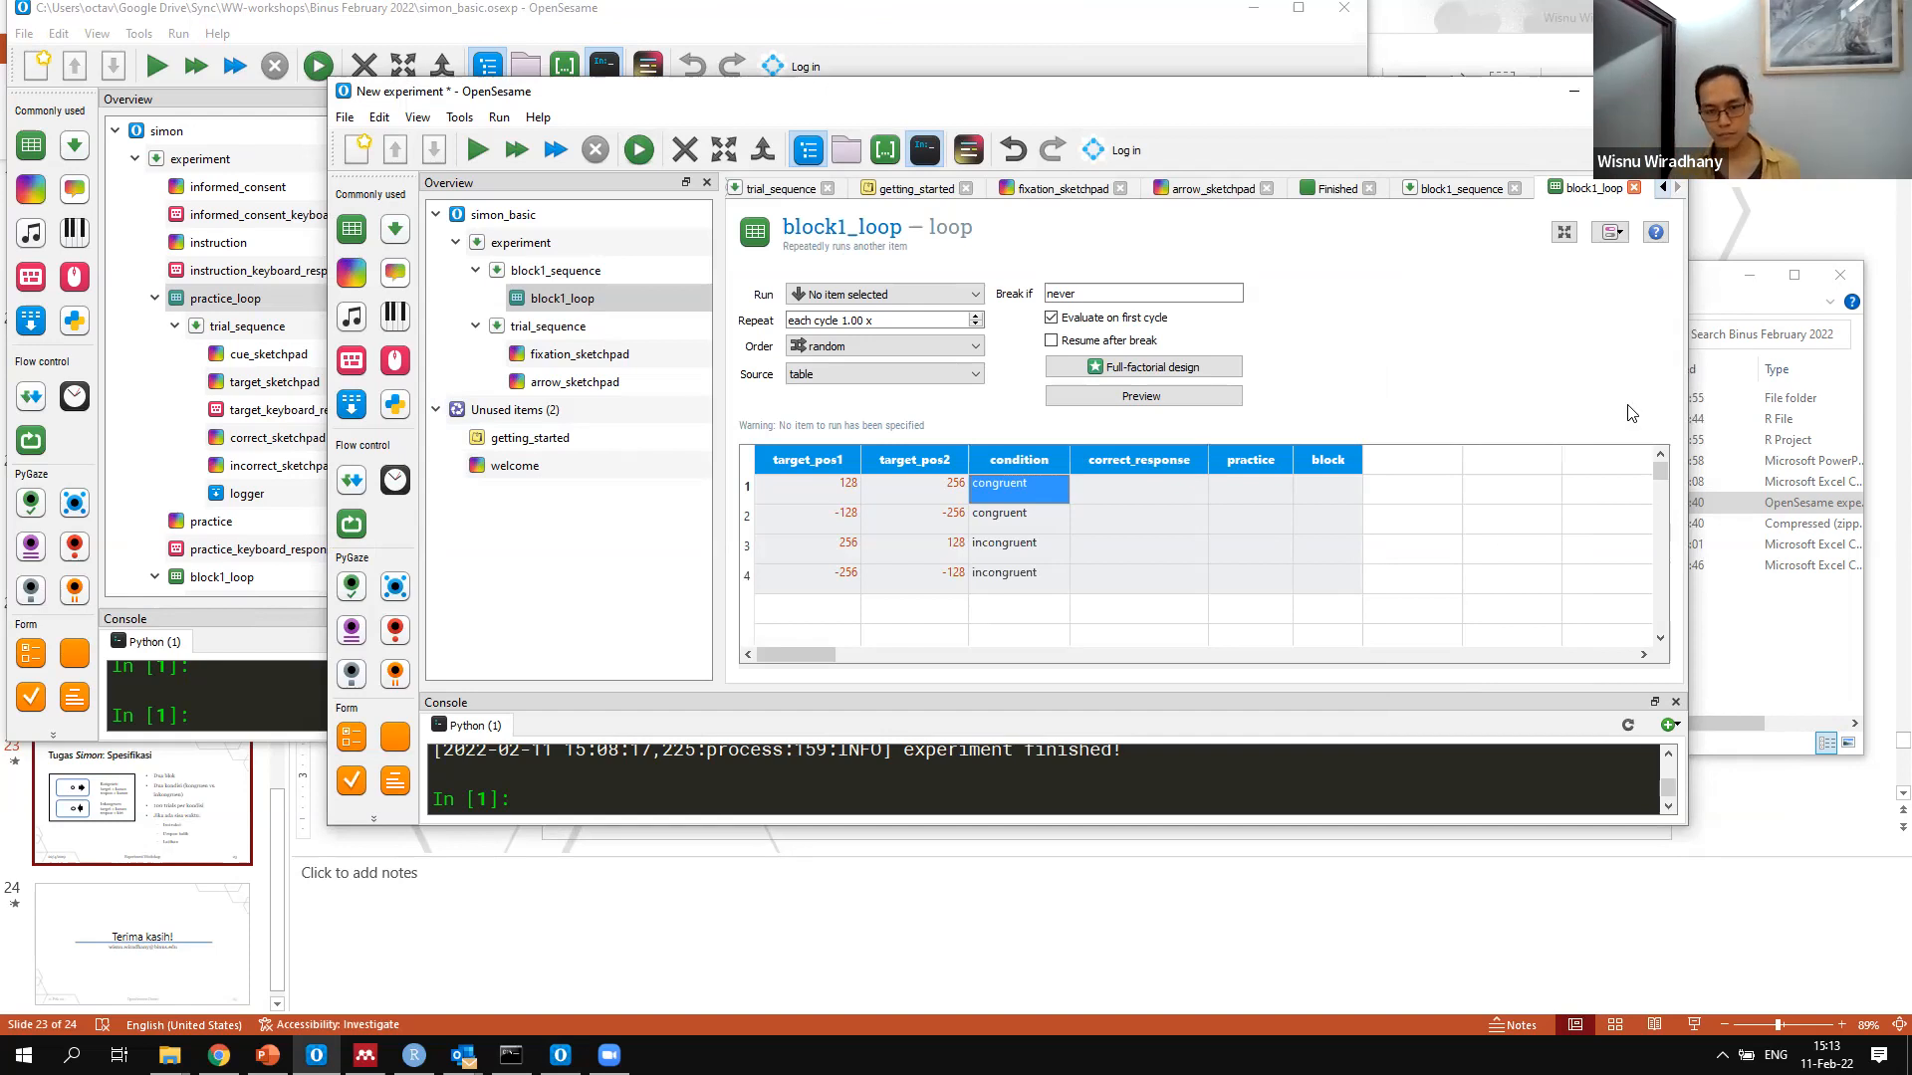
Copy the correct_response values j, f, f, j from practice_loop in the simon experiment into block1_loop's correct_response column
key(Right)
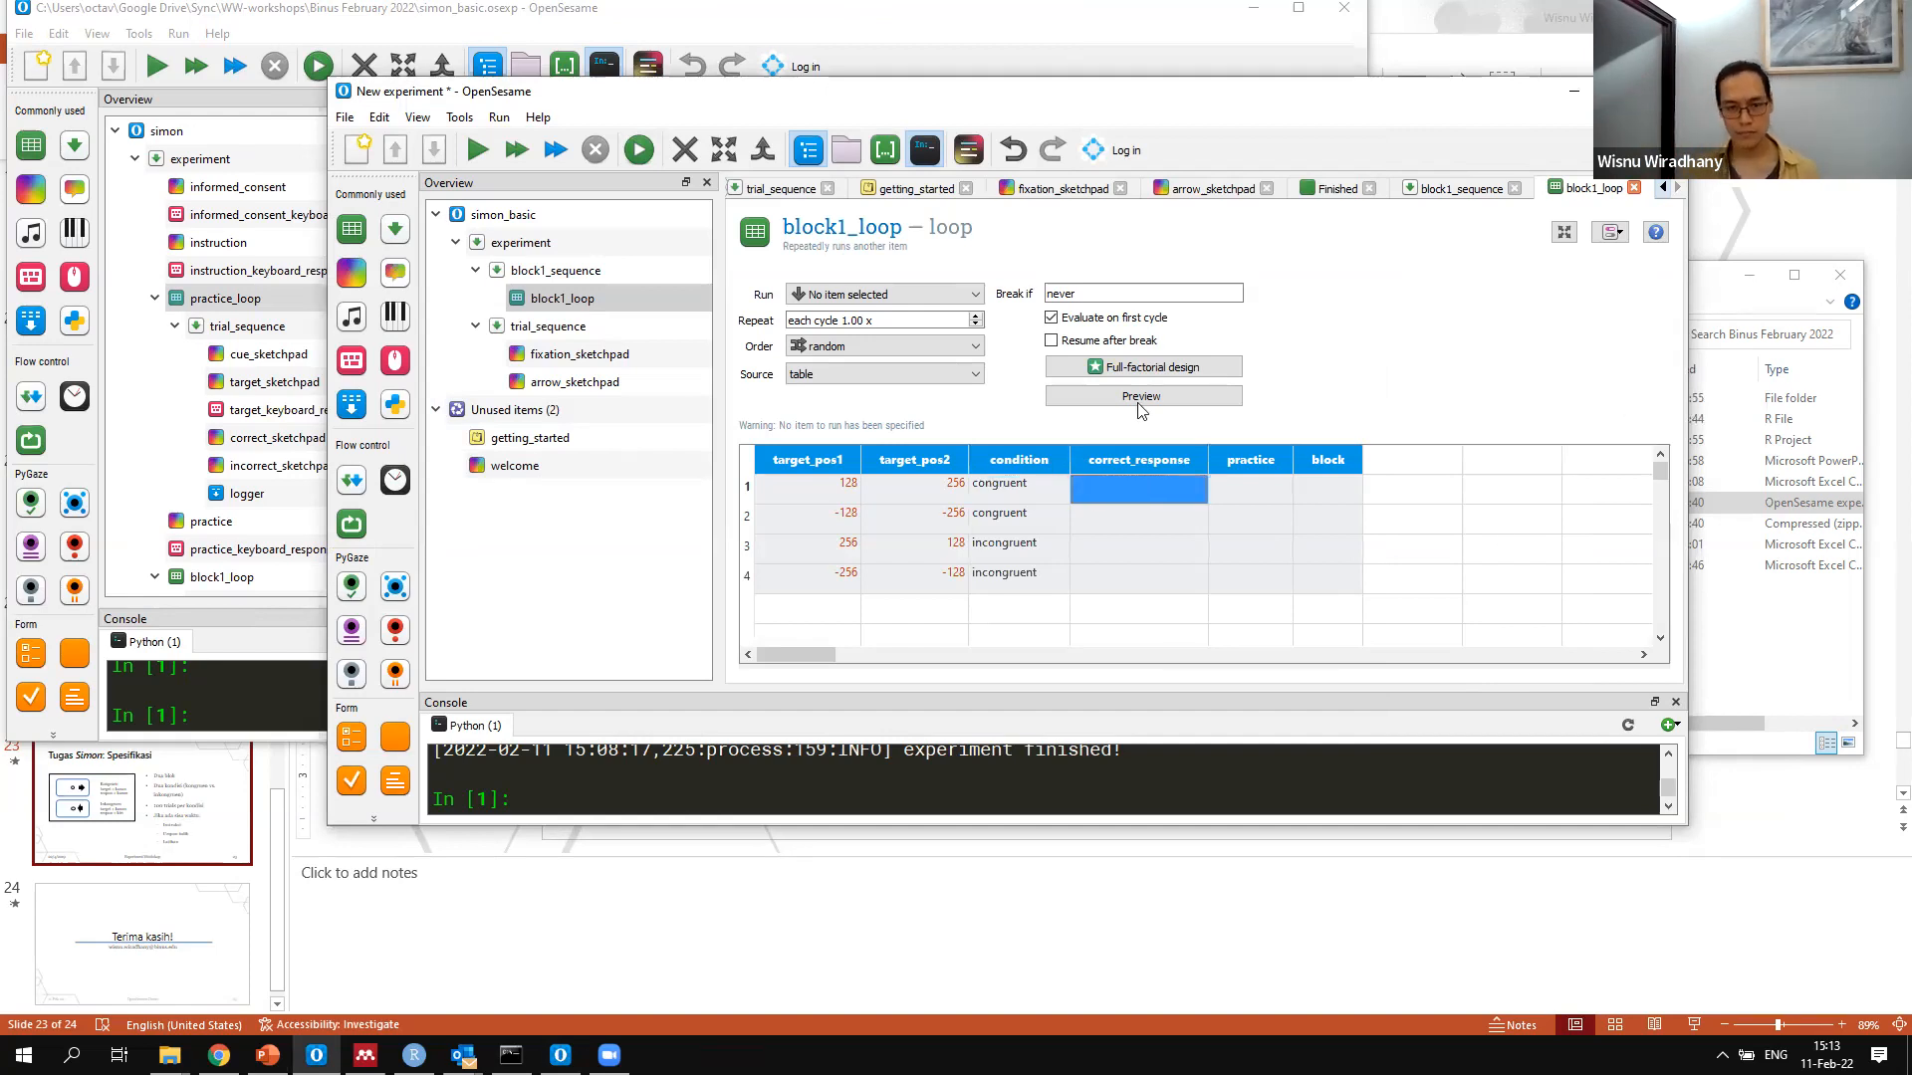
click(813, 10)
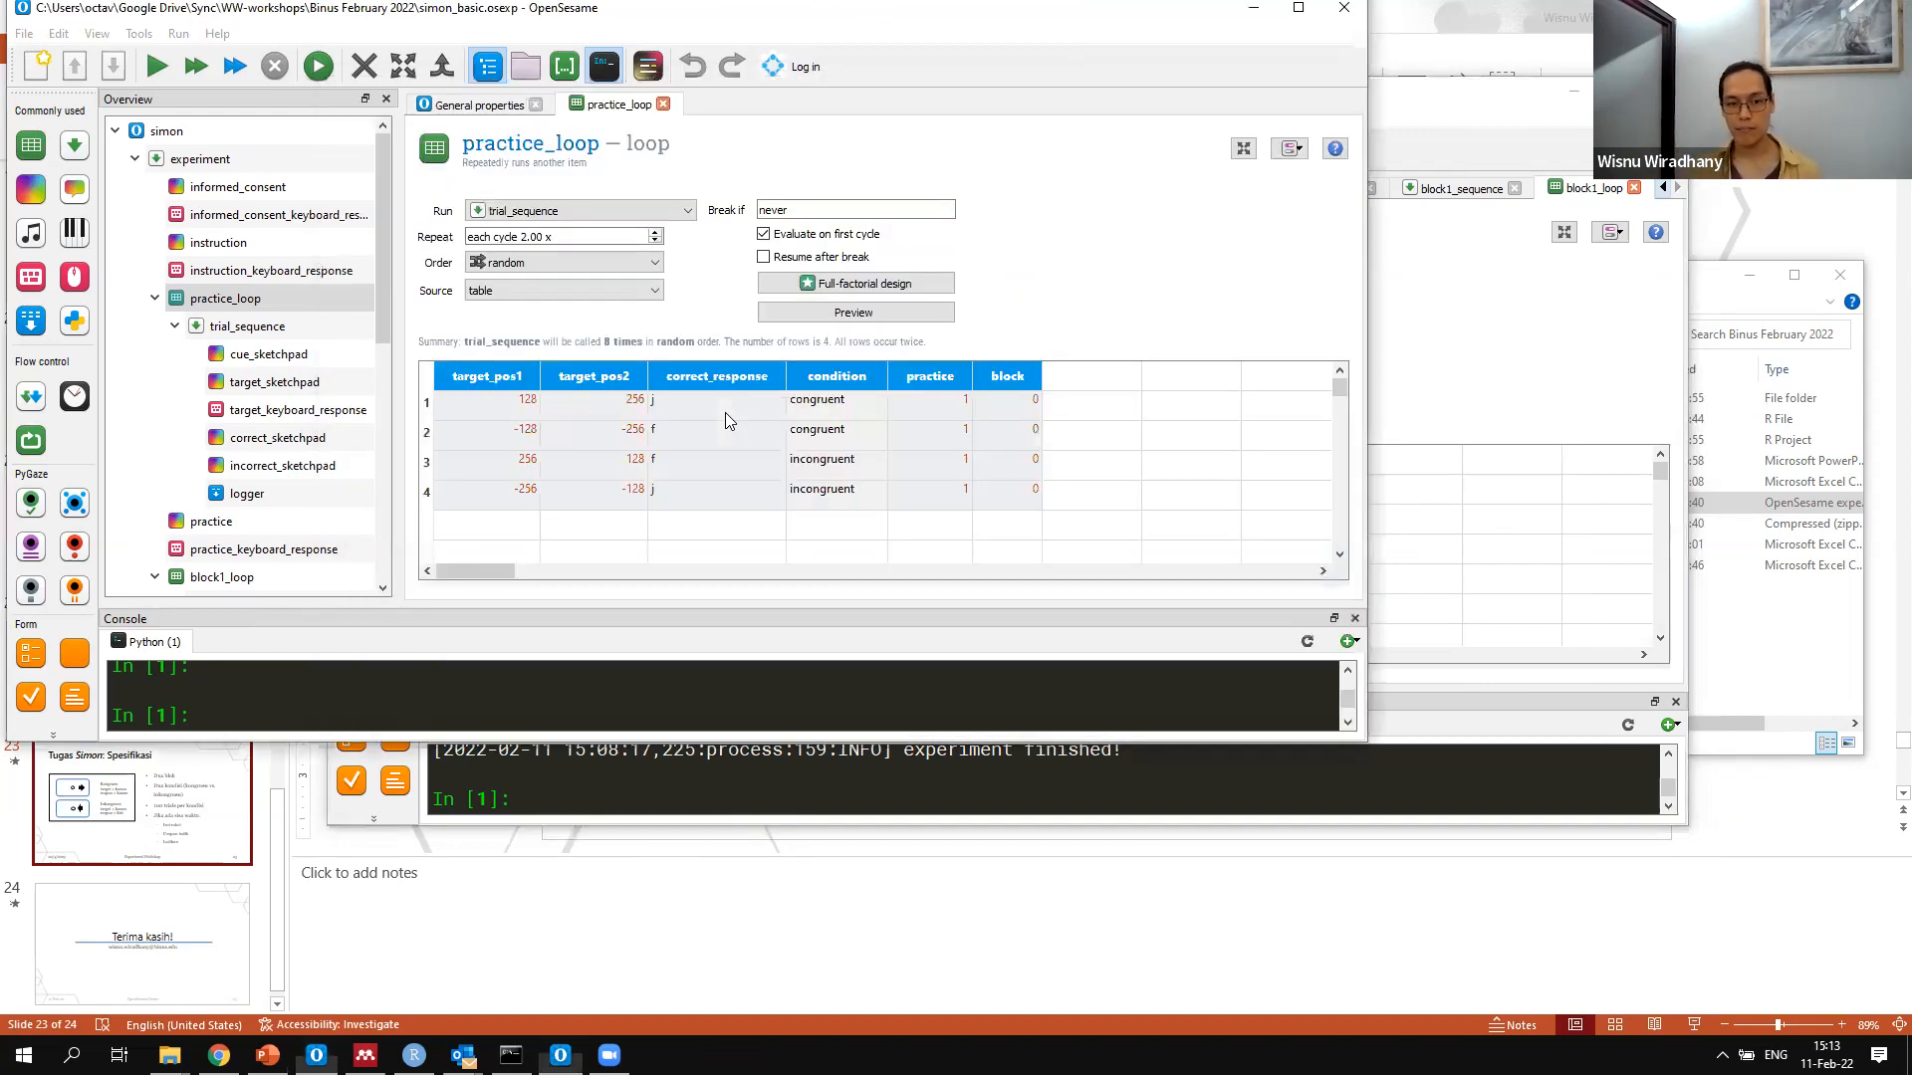
shift+click(717, 492)
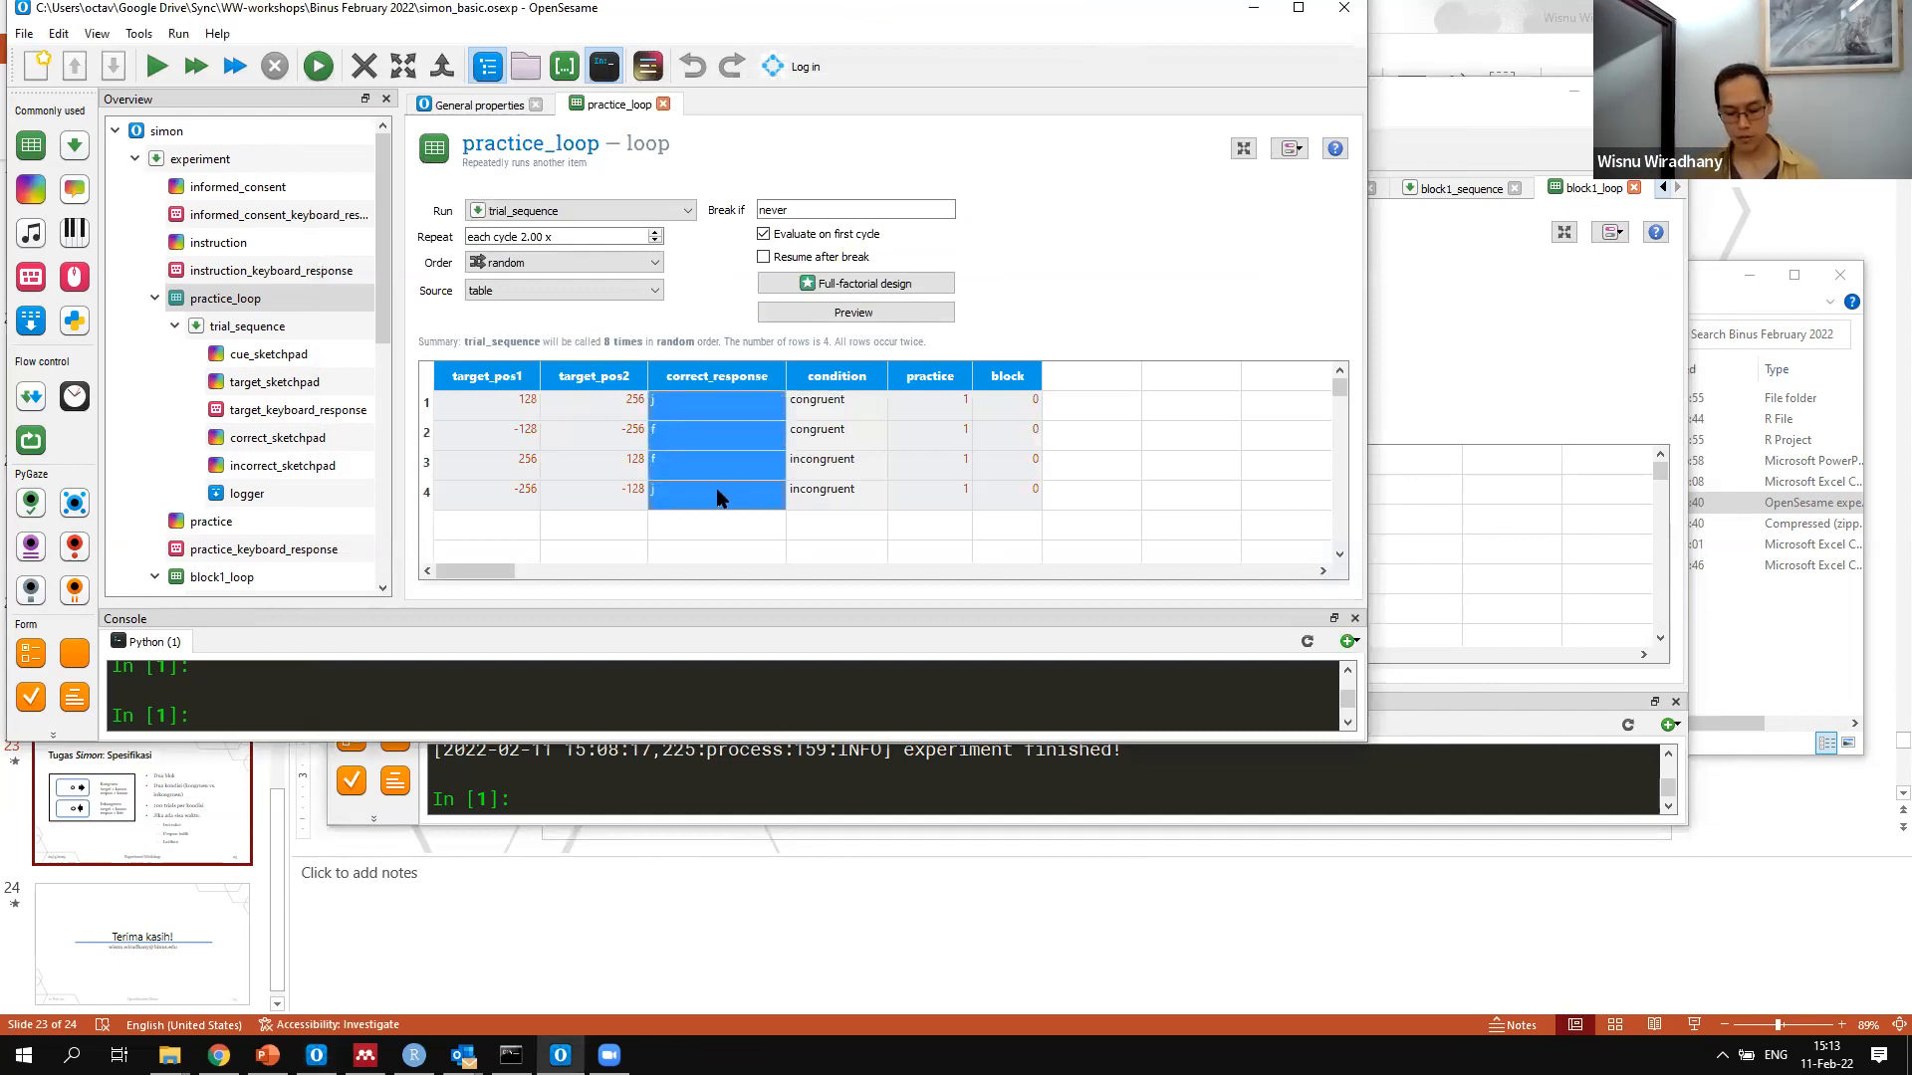
key(alt+Tab)
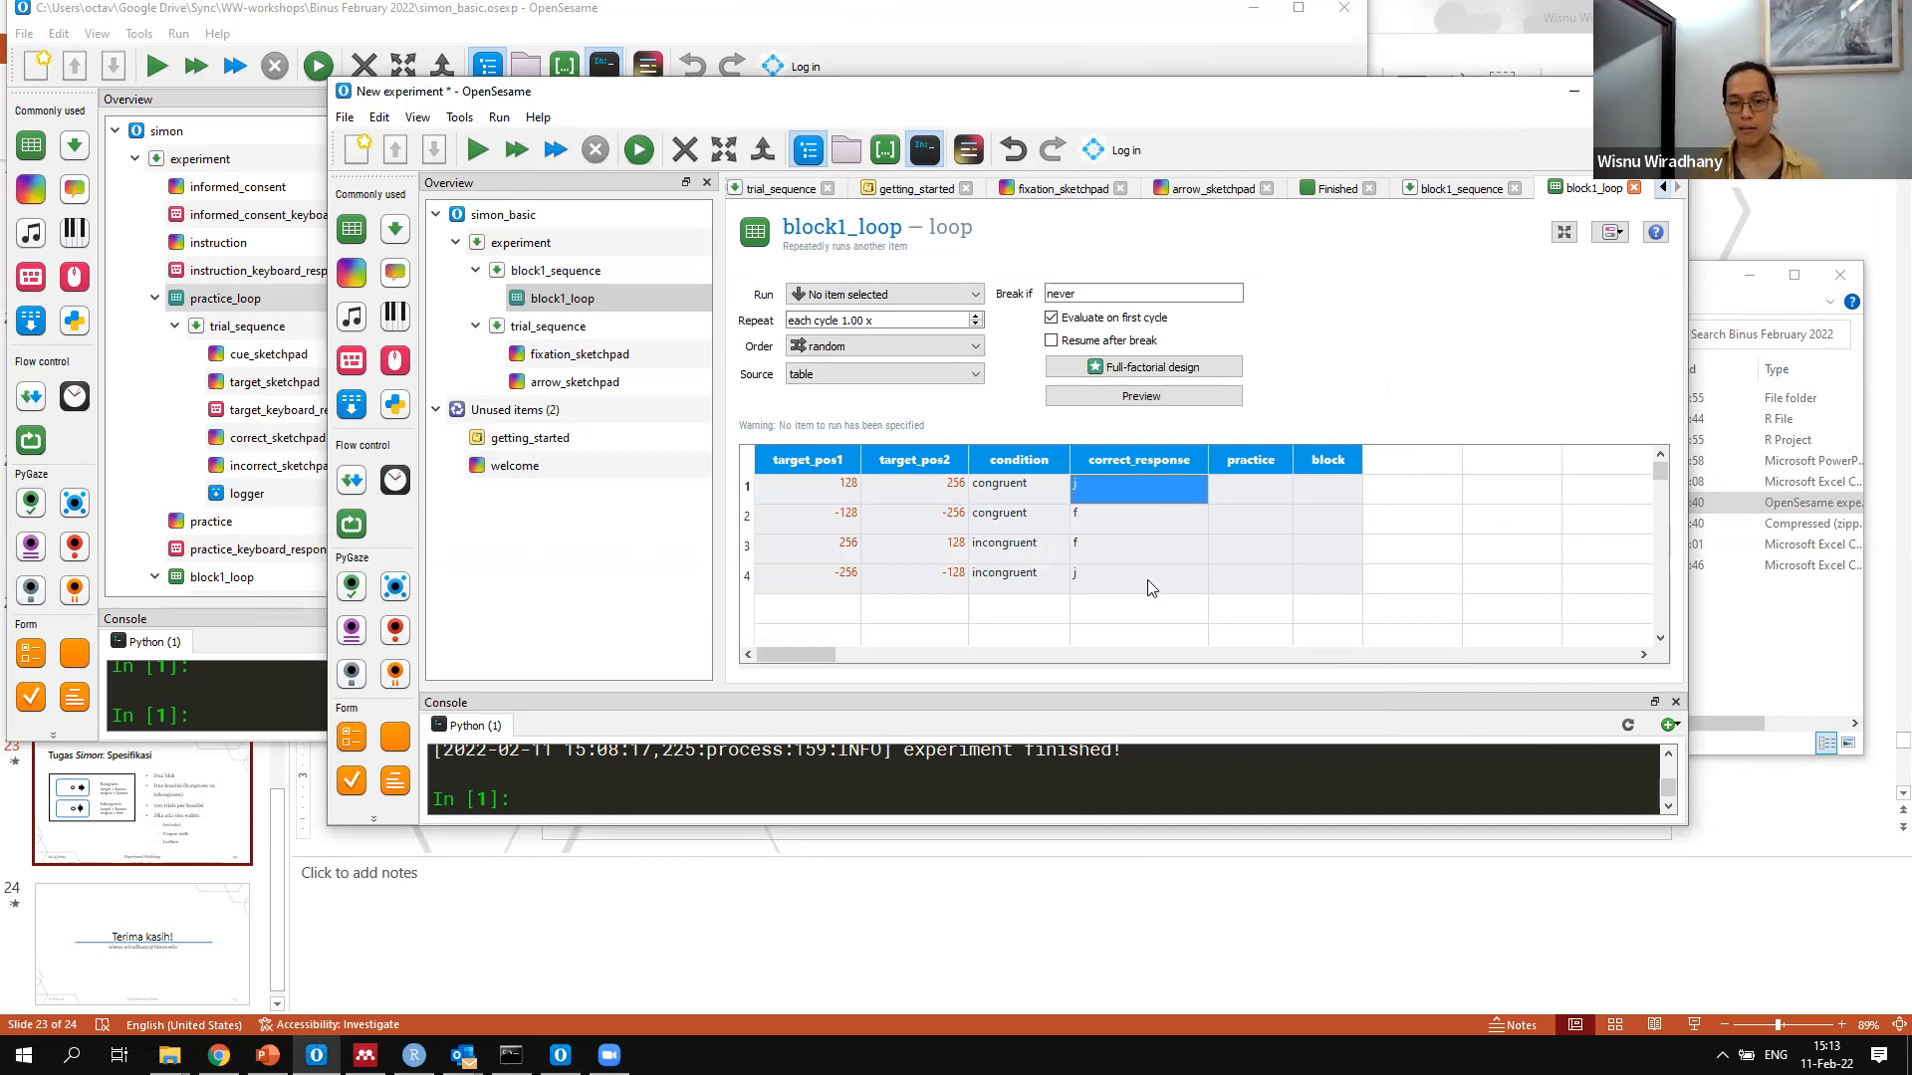
click(1129, 515)
key(Down)
key(Down)
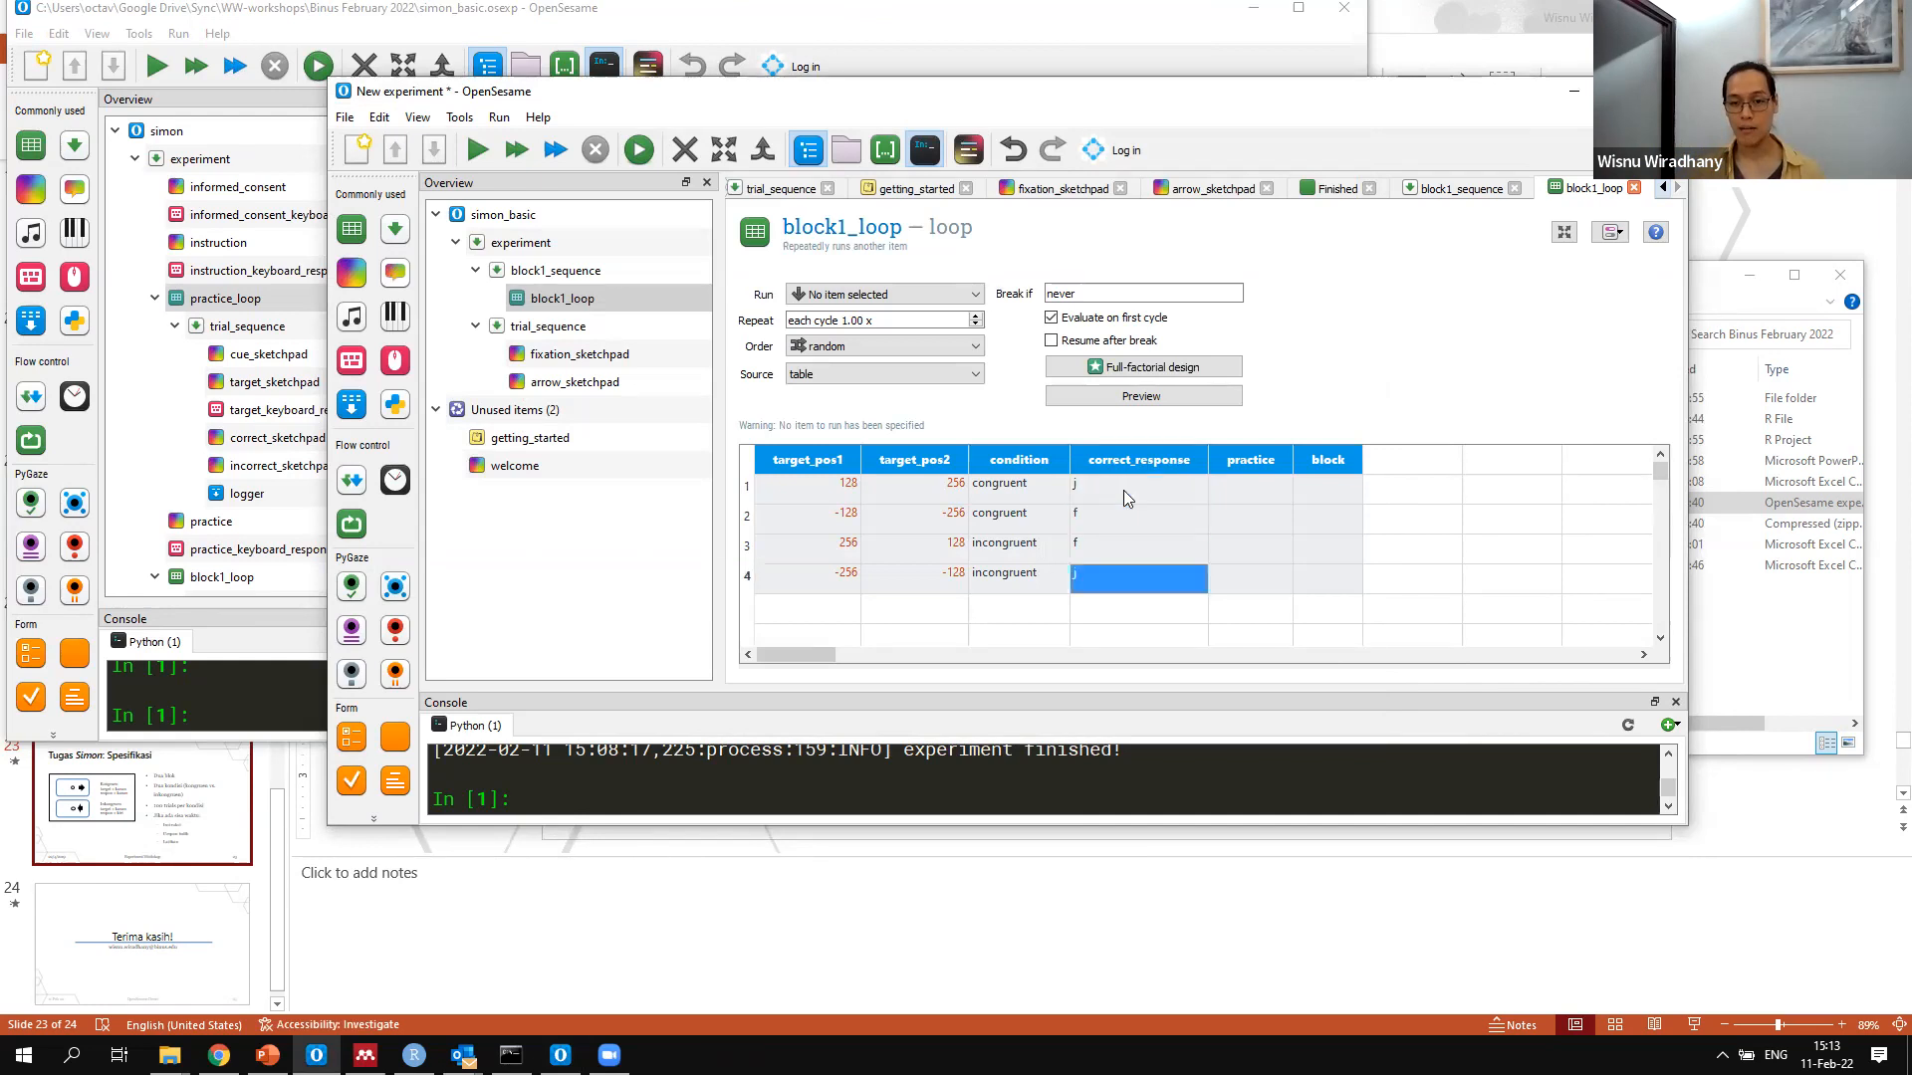
Fill the practice column with 0 for all four rows
key(Right)
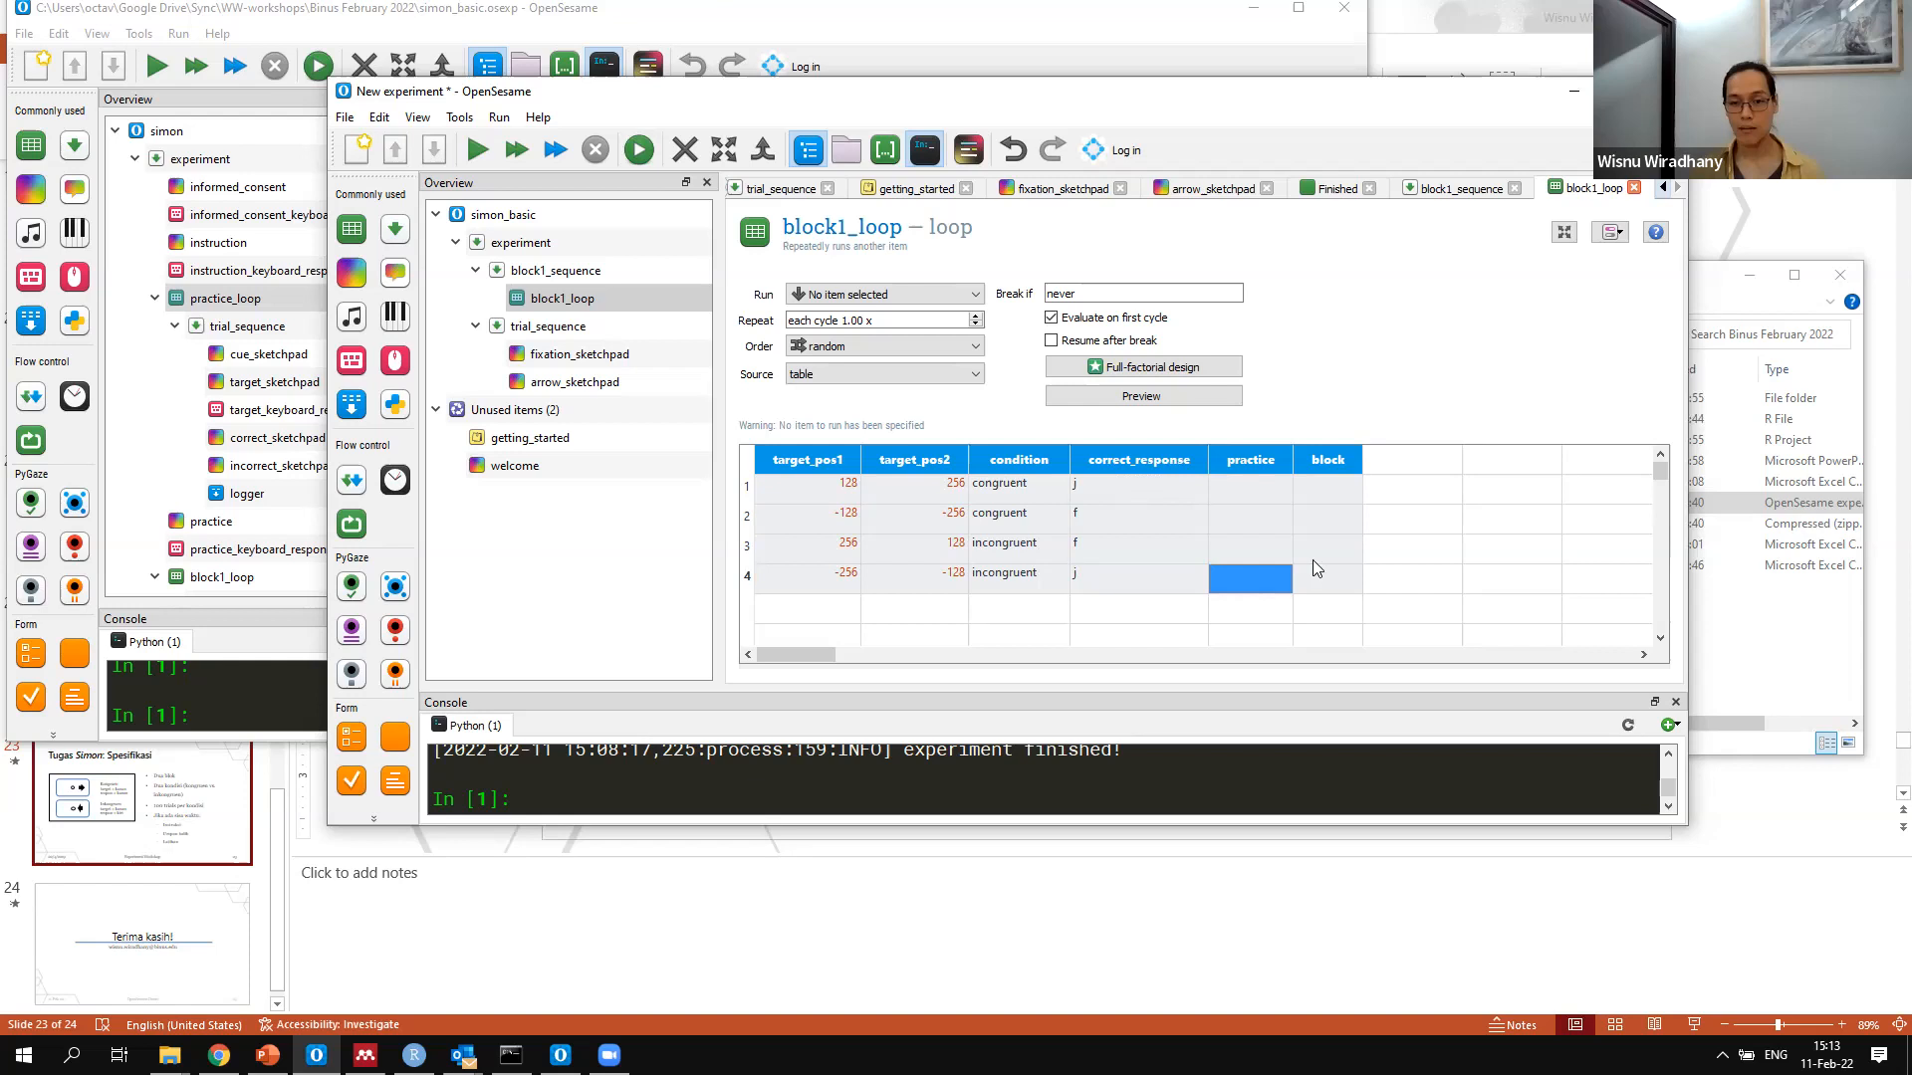
key(Up)
key(Up)
key(Up)
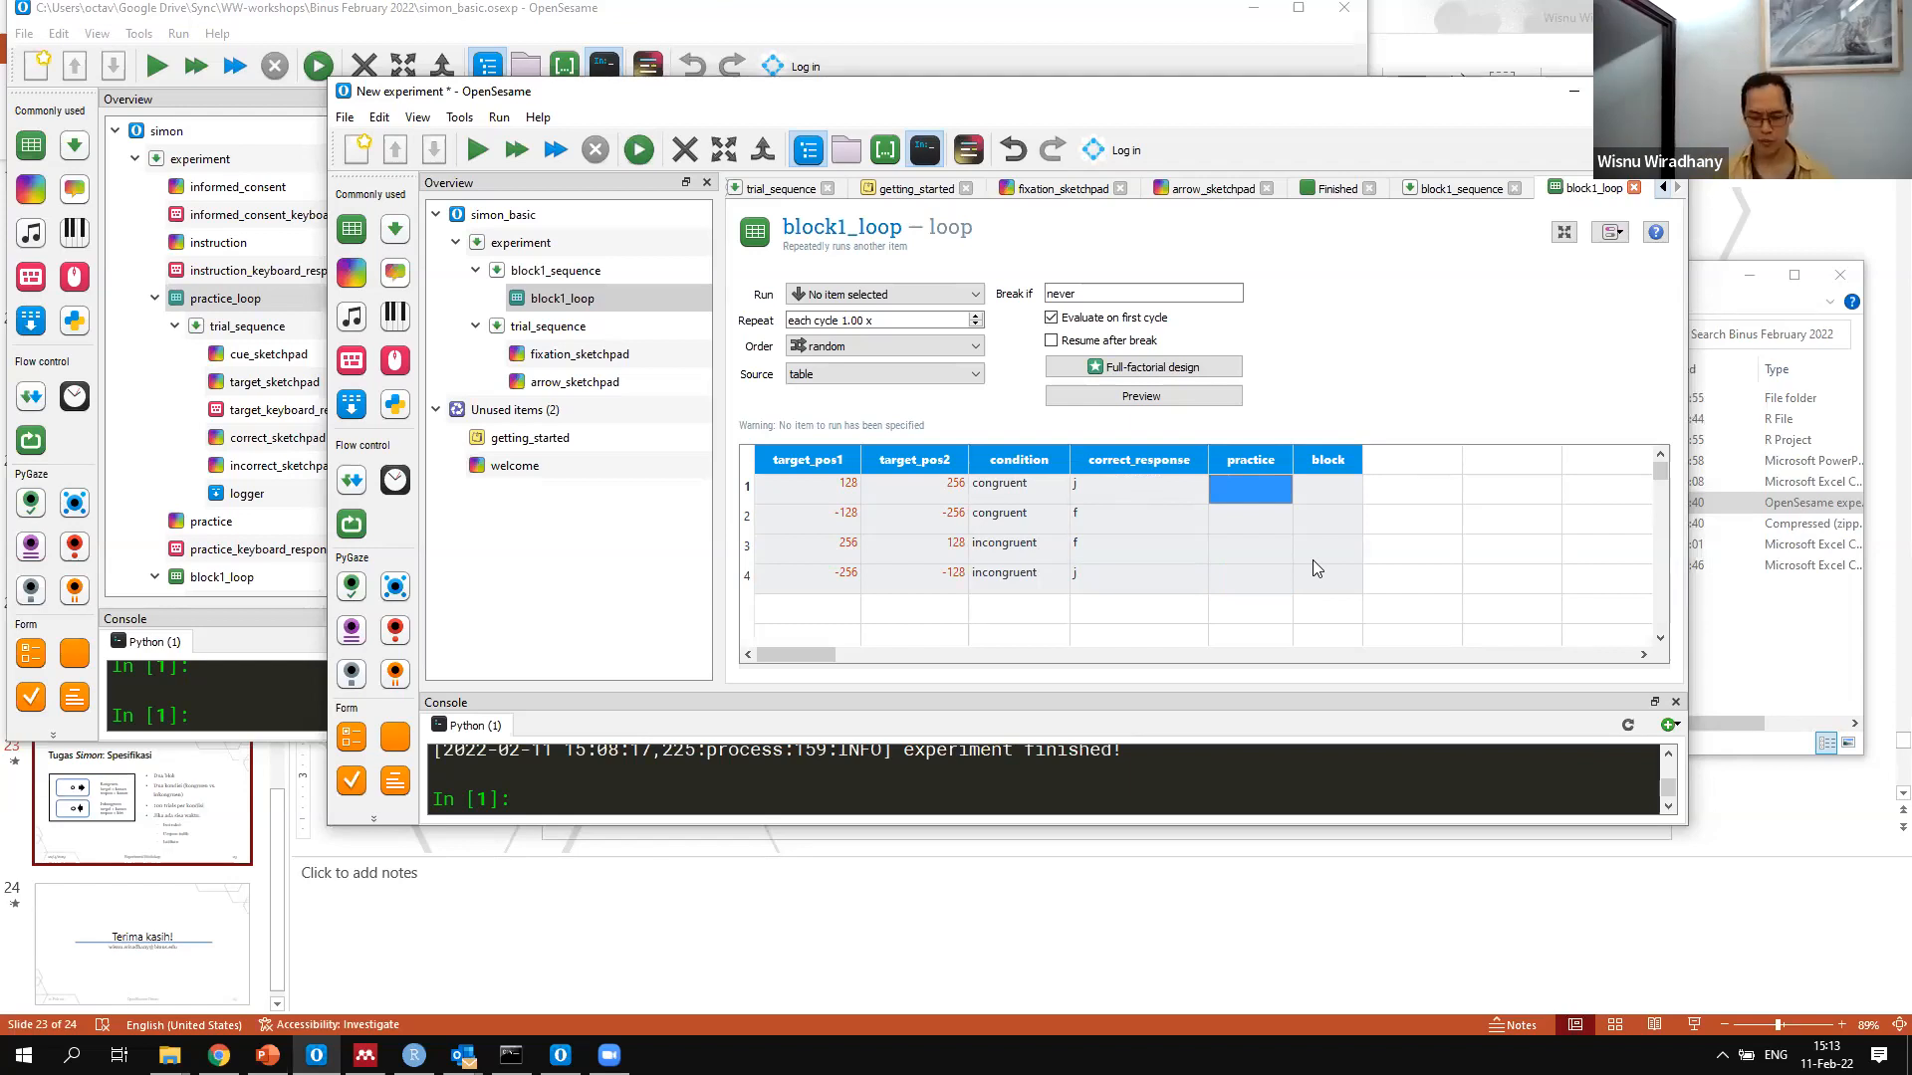
text(0)
key(Return)
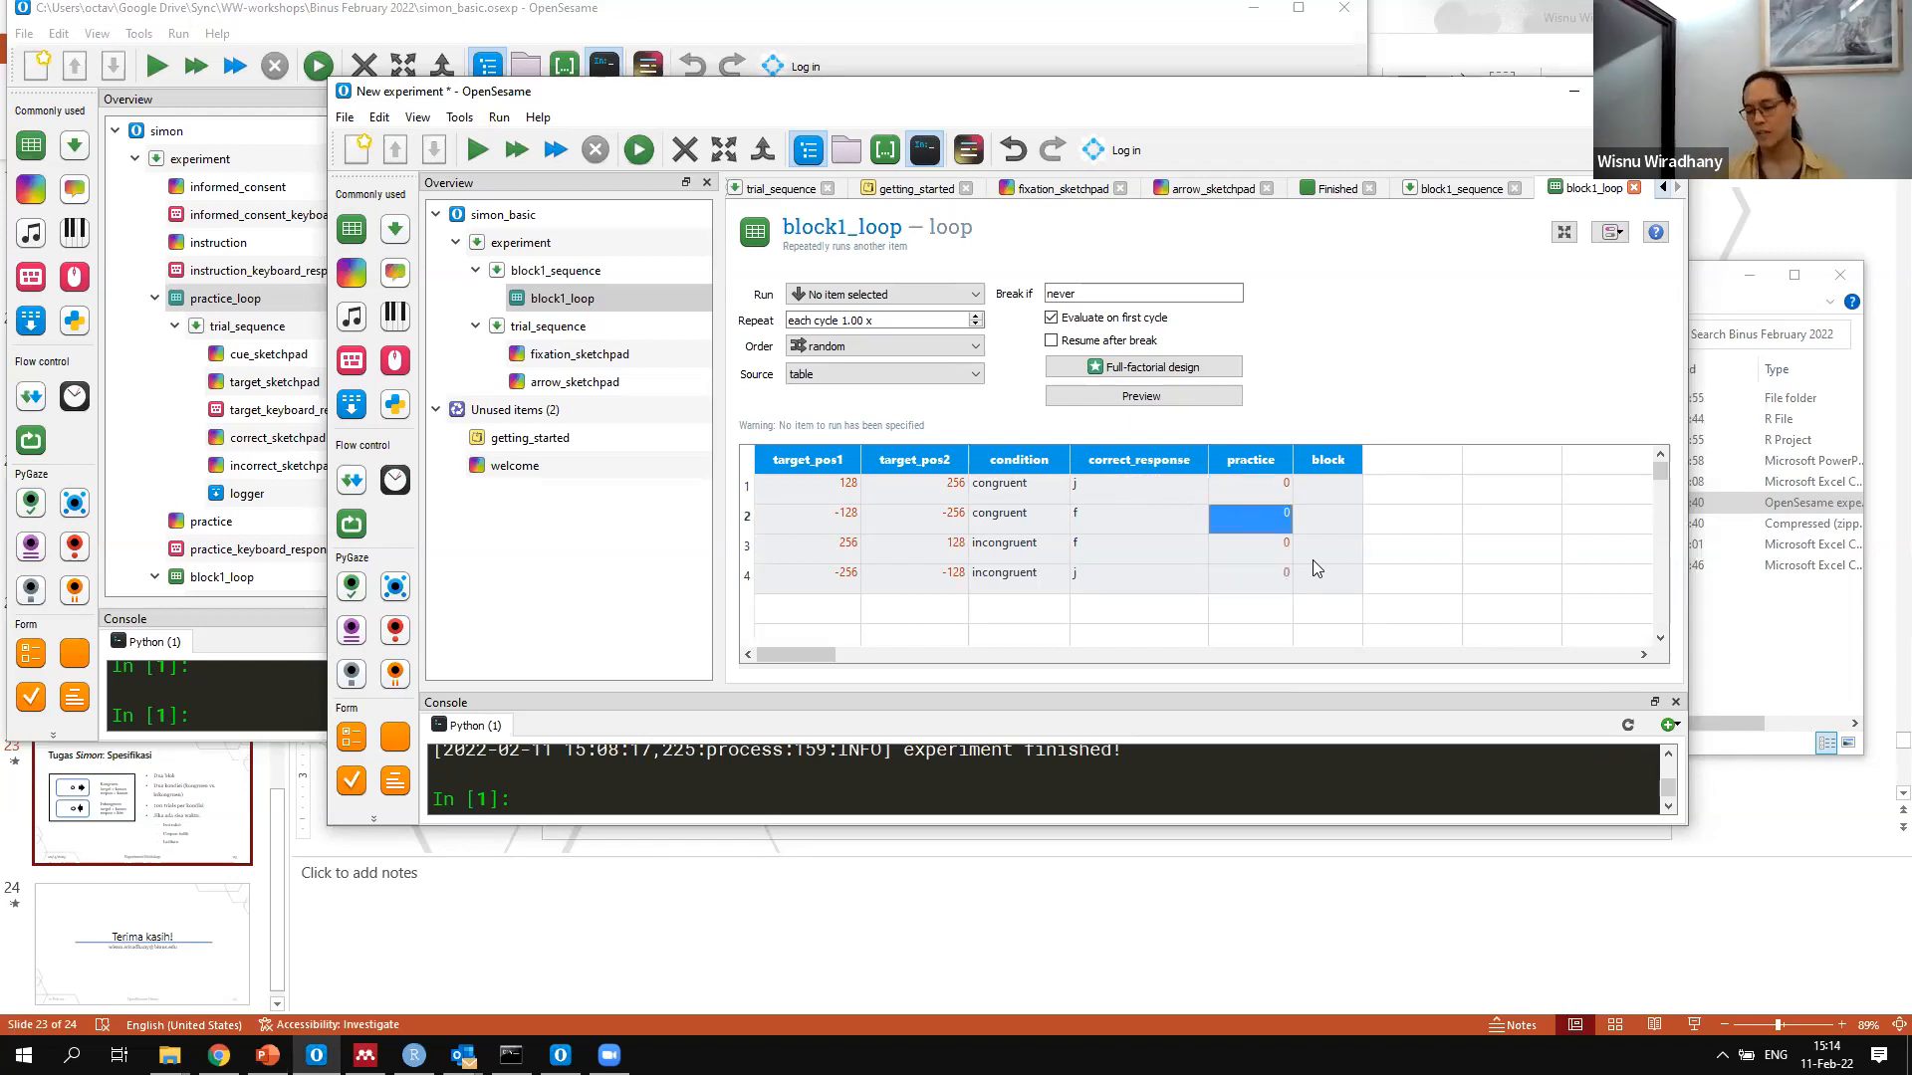
Set the practice value to tidak in all four rows of block1_loop
key(Up)
text(tidak)
key(Return)
text(tidak)
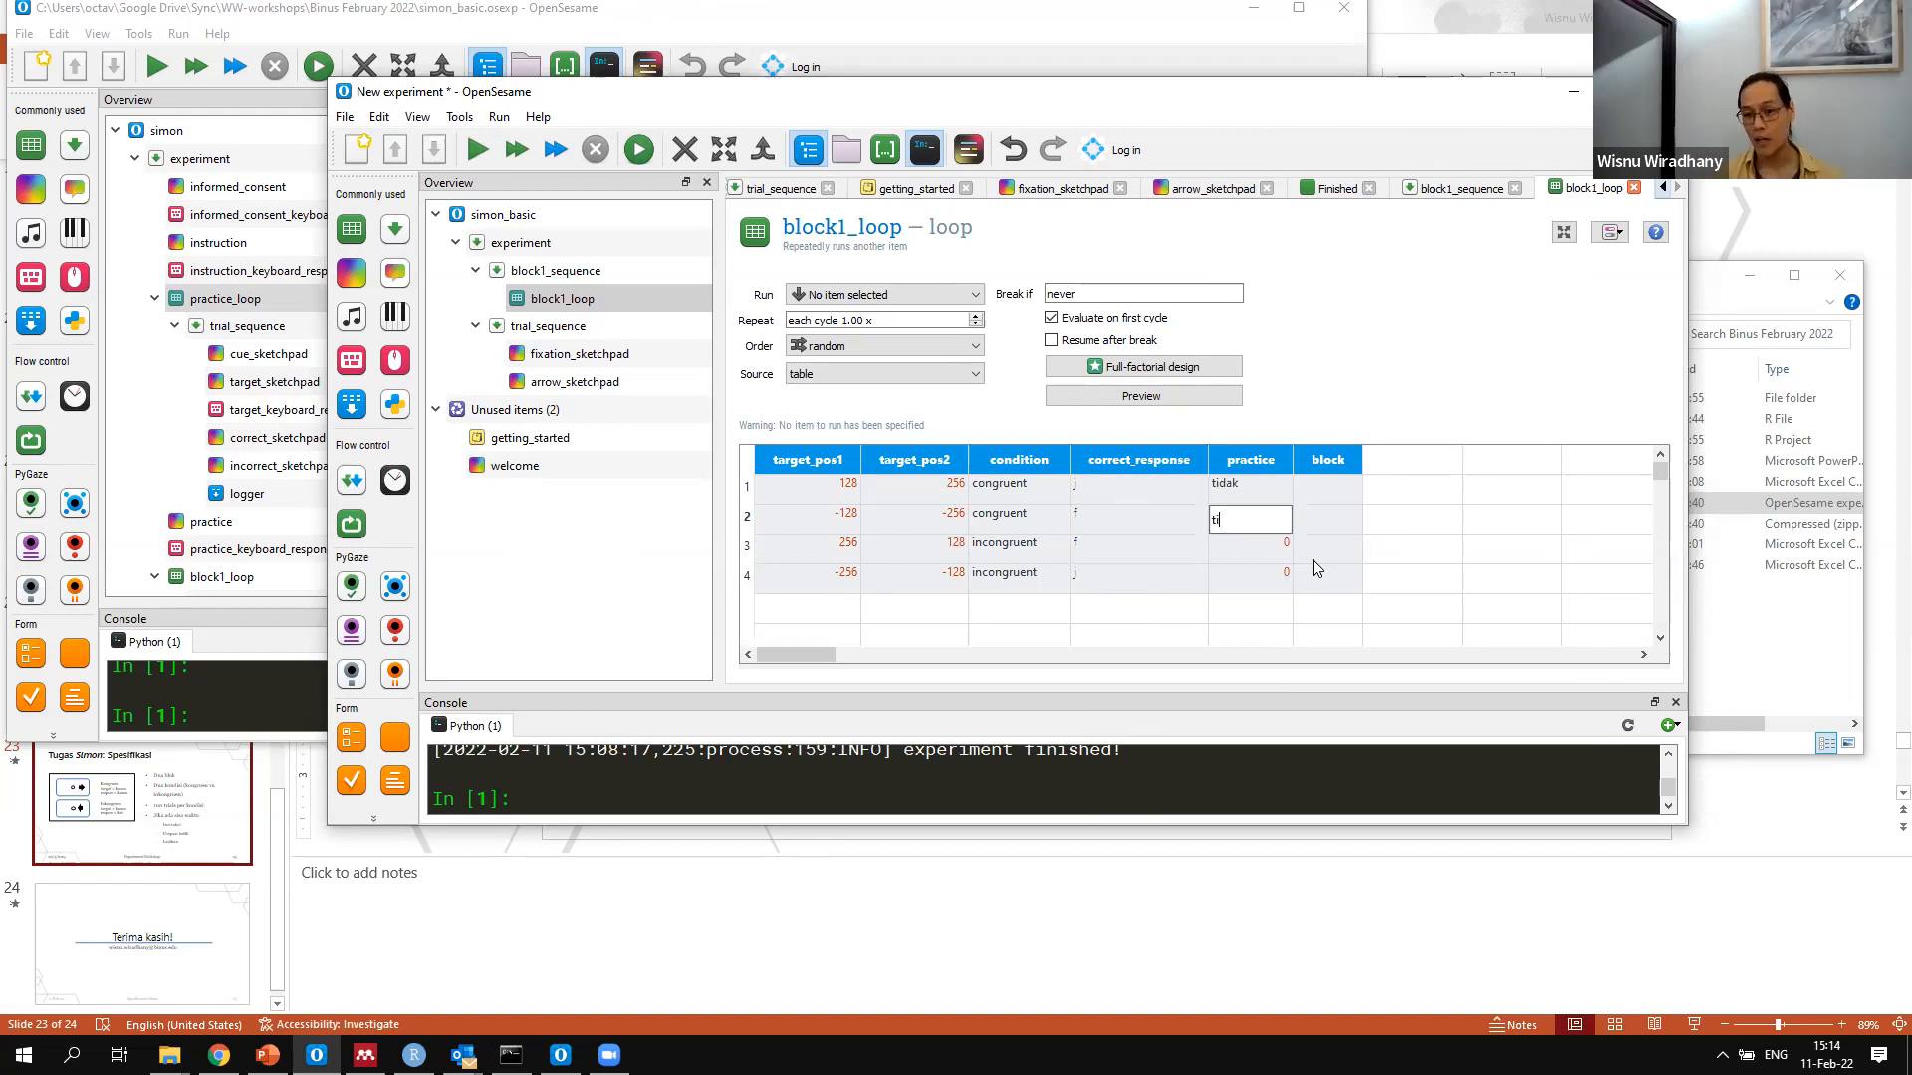
key(Return)
text(ti)
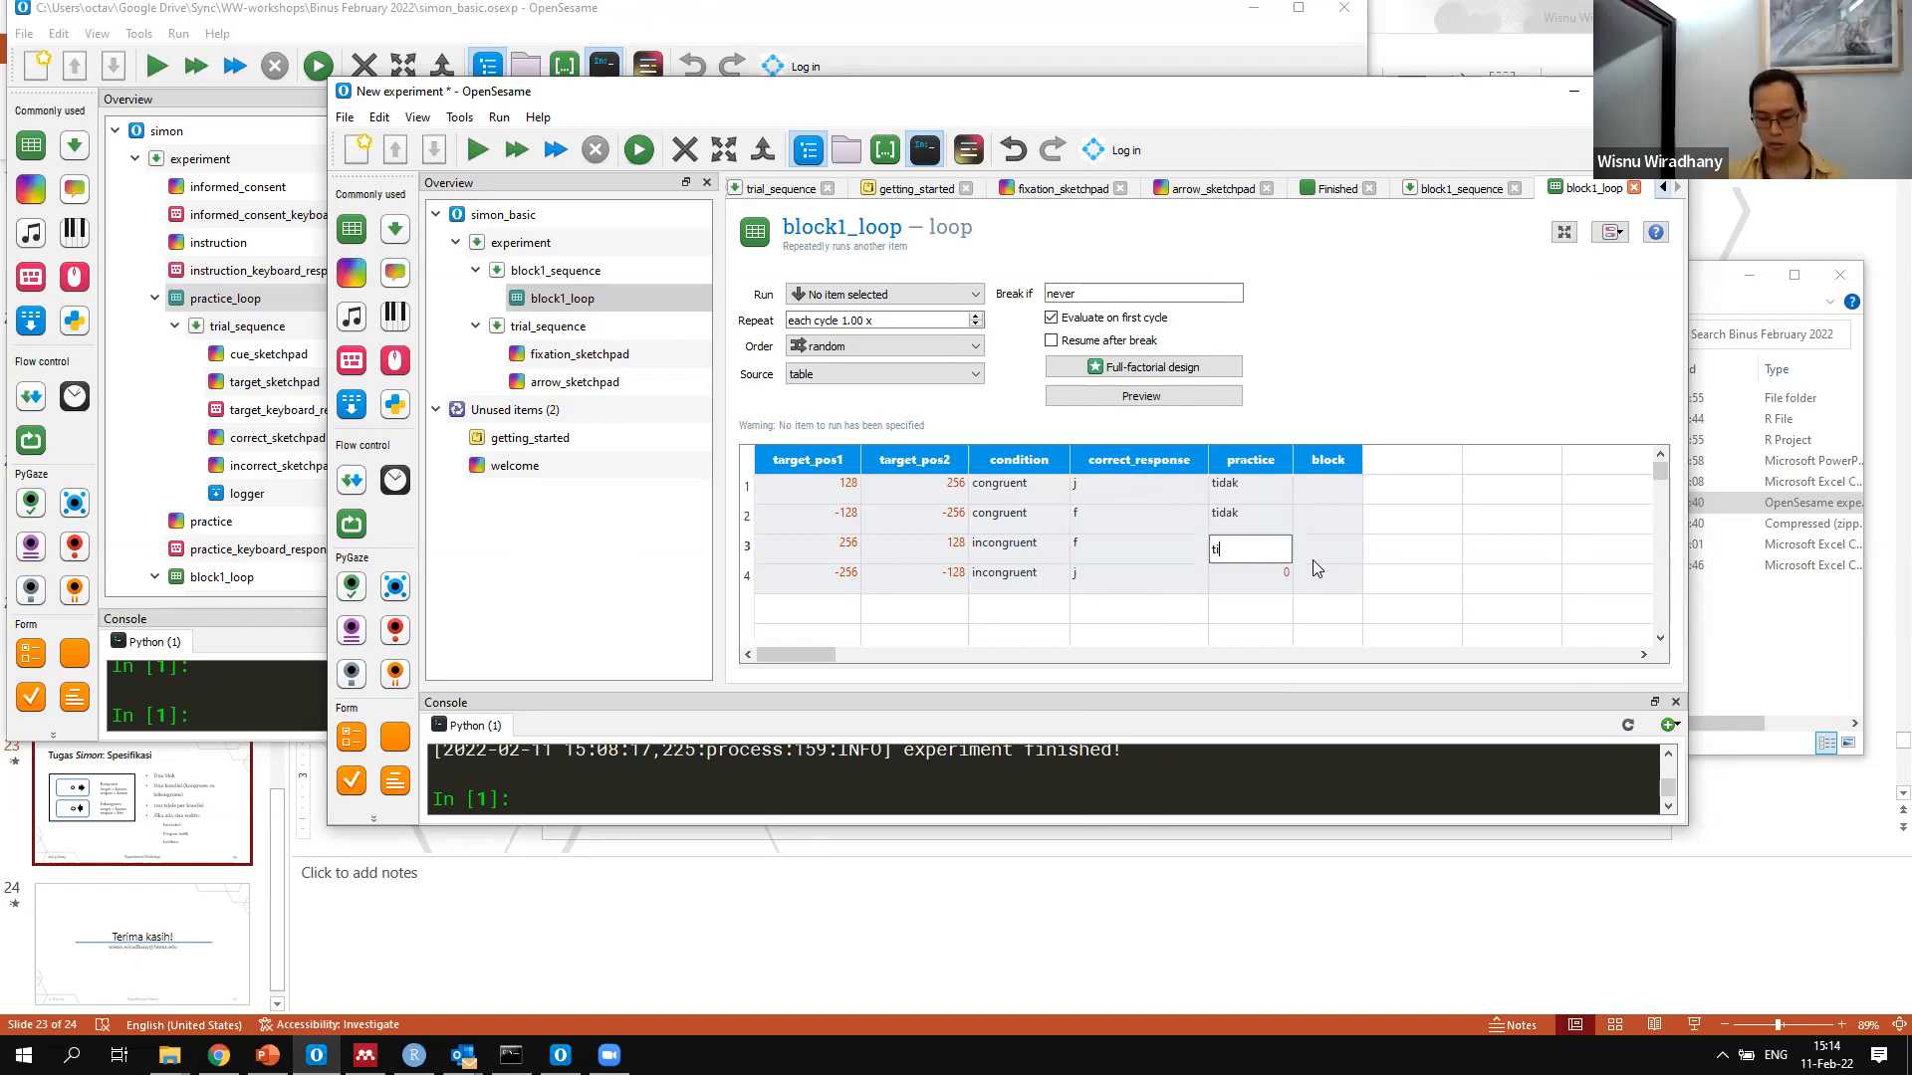
text(dak)
key(Return)
text(t)
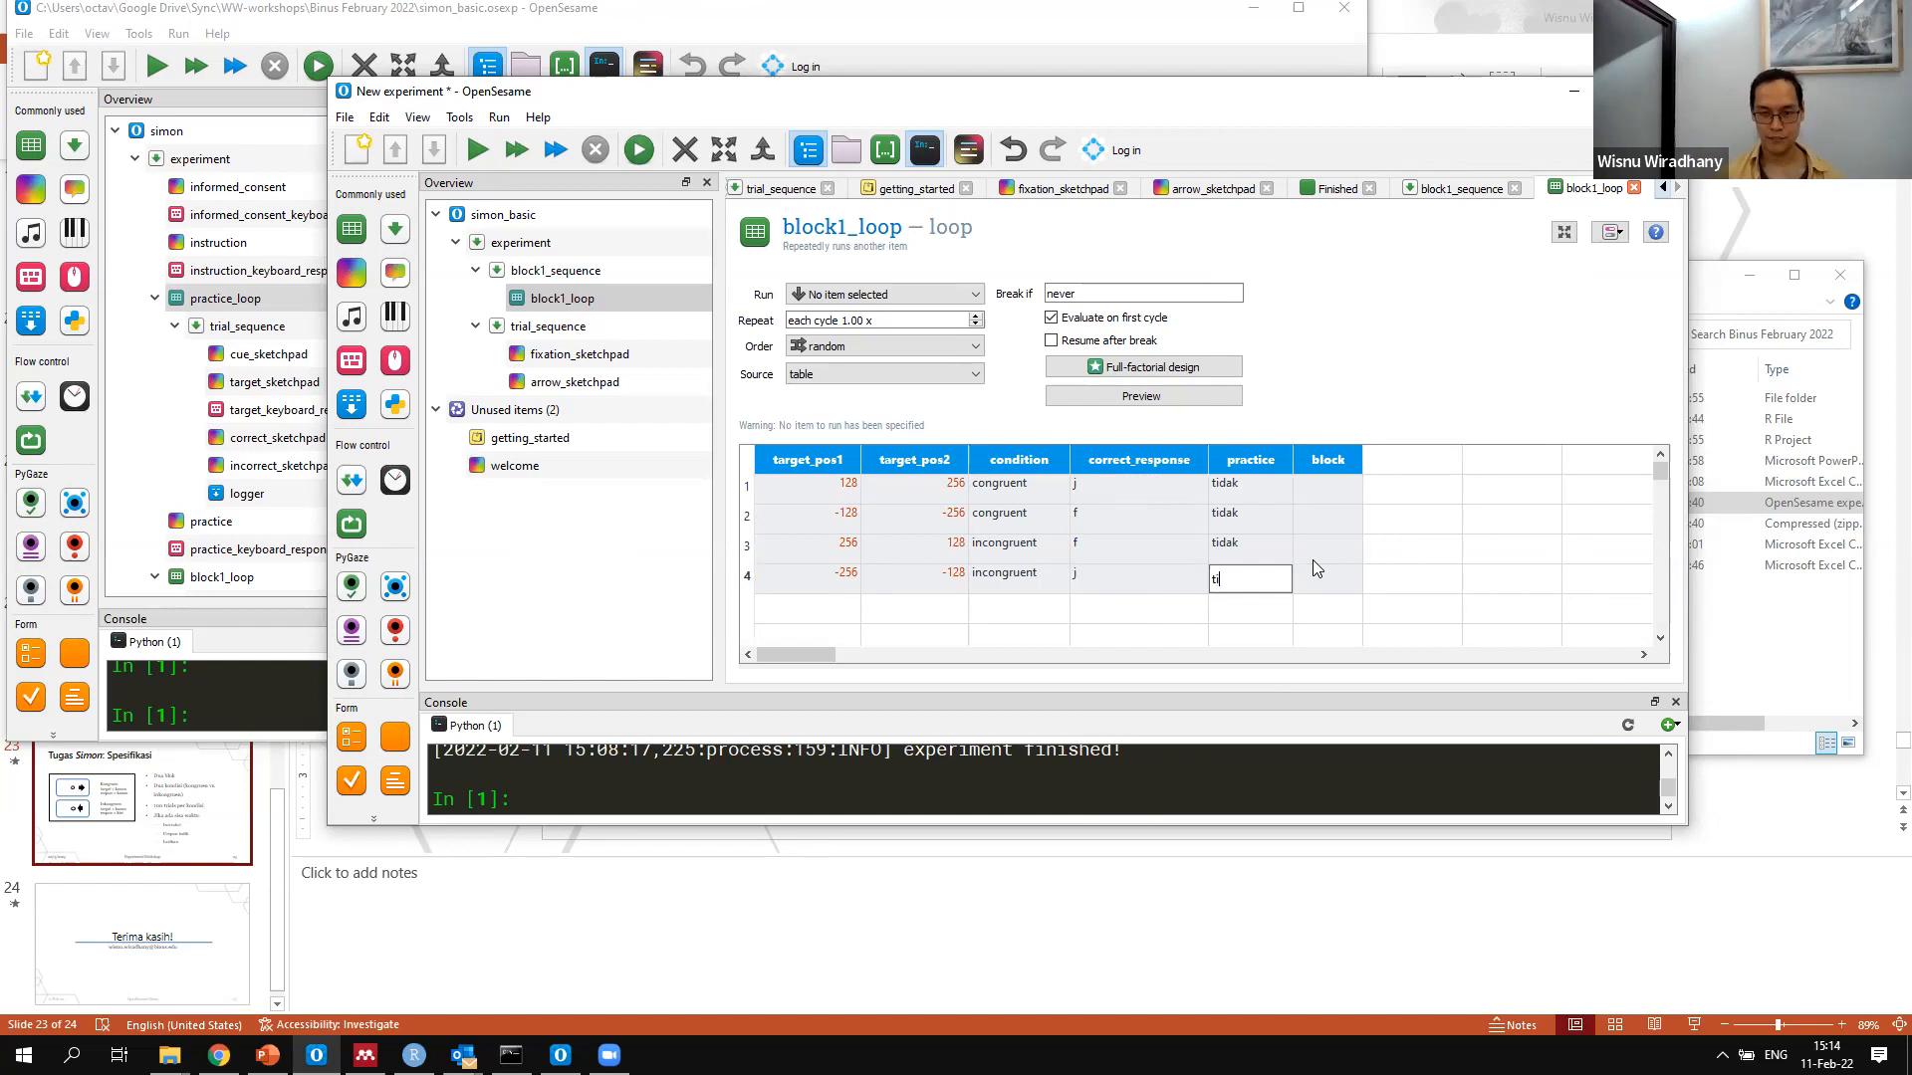
text(idak)
key(Return)
Set the block value to blok1 in all four rows of block1_loop
key(Up)
key(Up)
key(Up)
key(Up)
key(Right)
text(blok1)
key(Return)
text(bl)
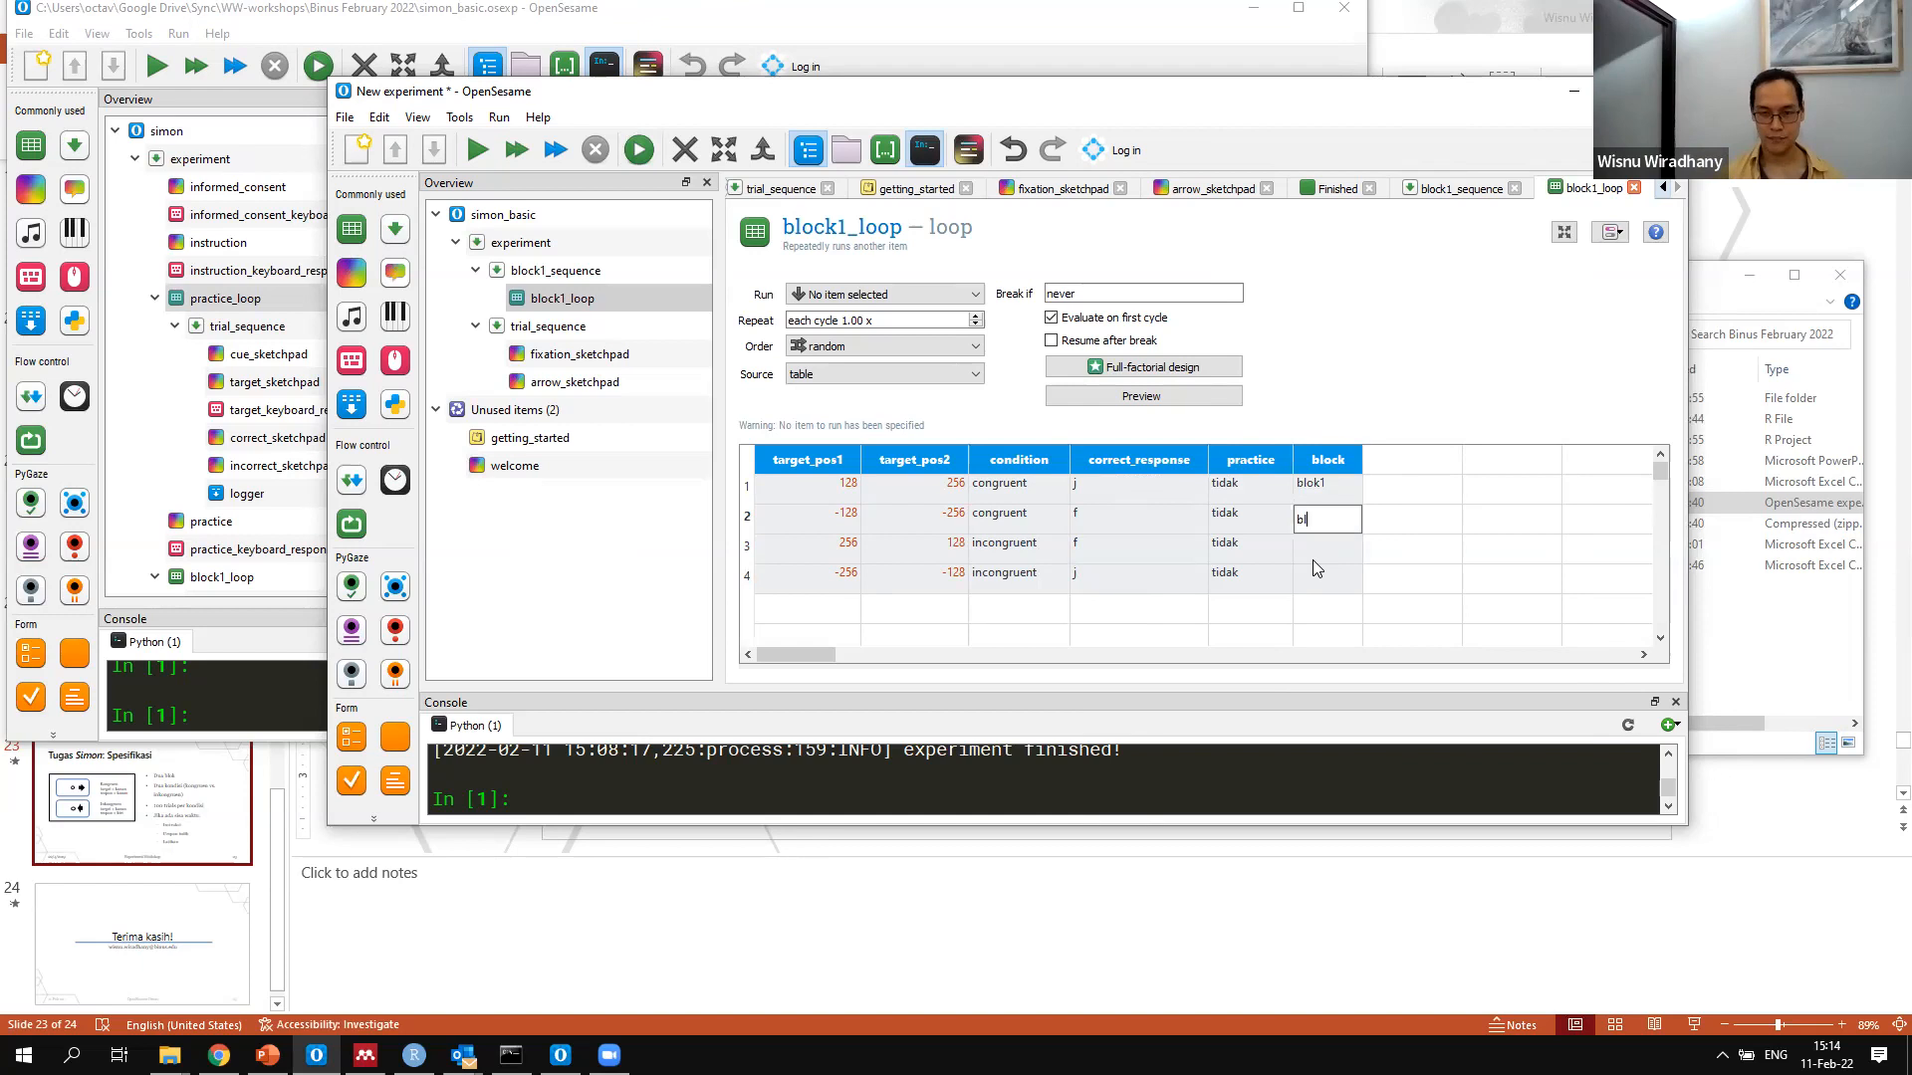
text(blok1)
key(Return)
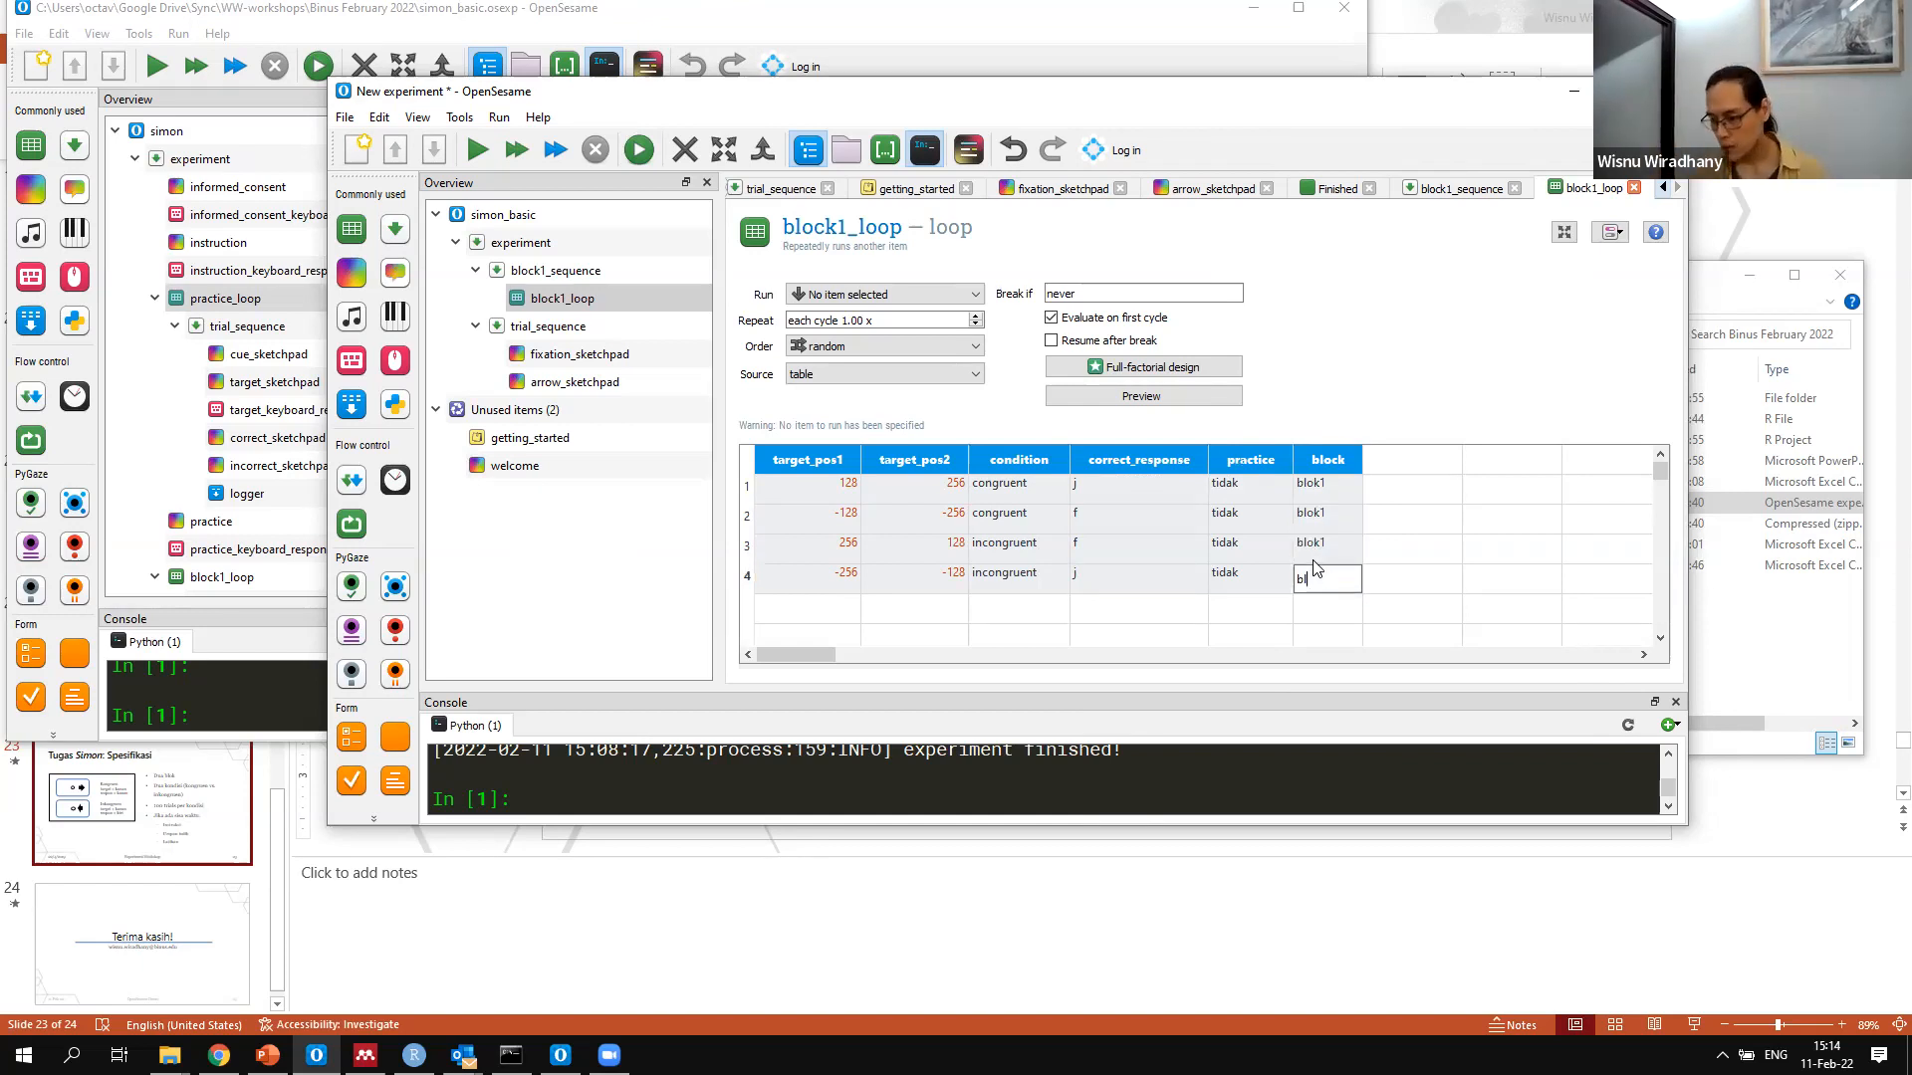
text(blok1)
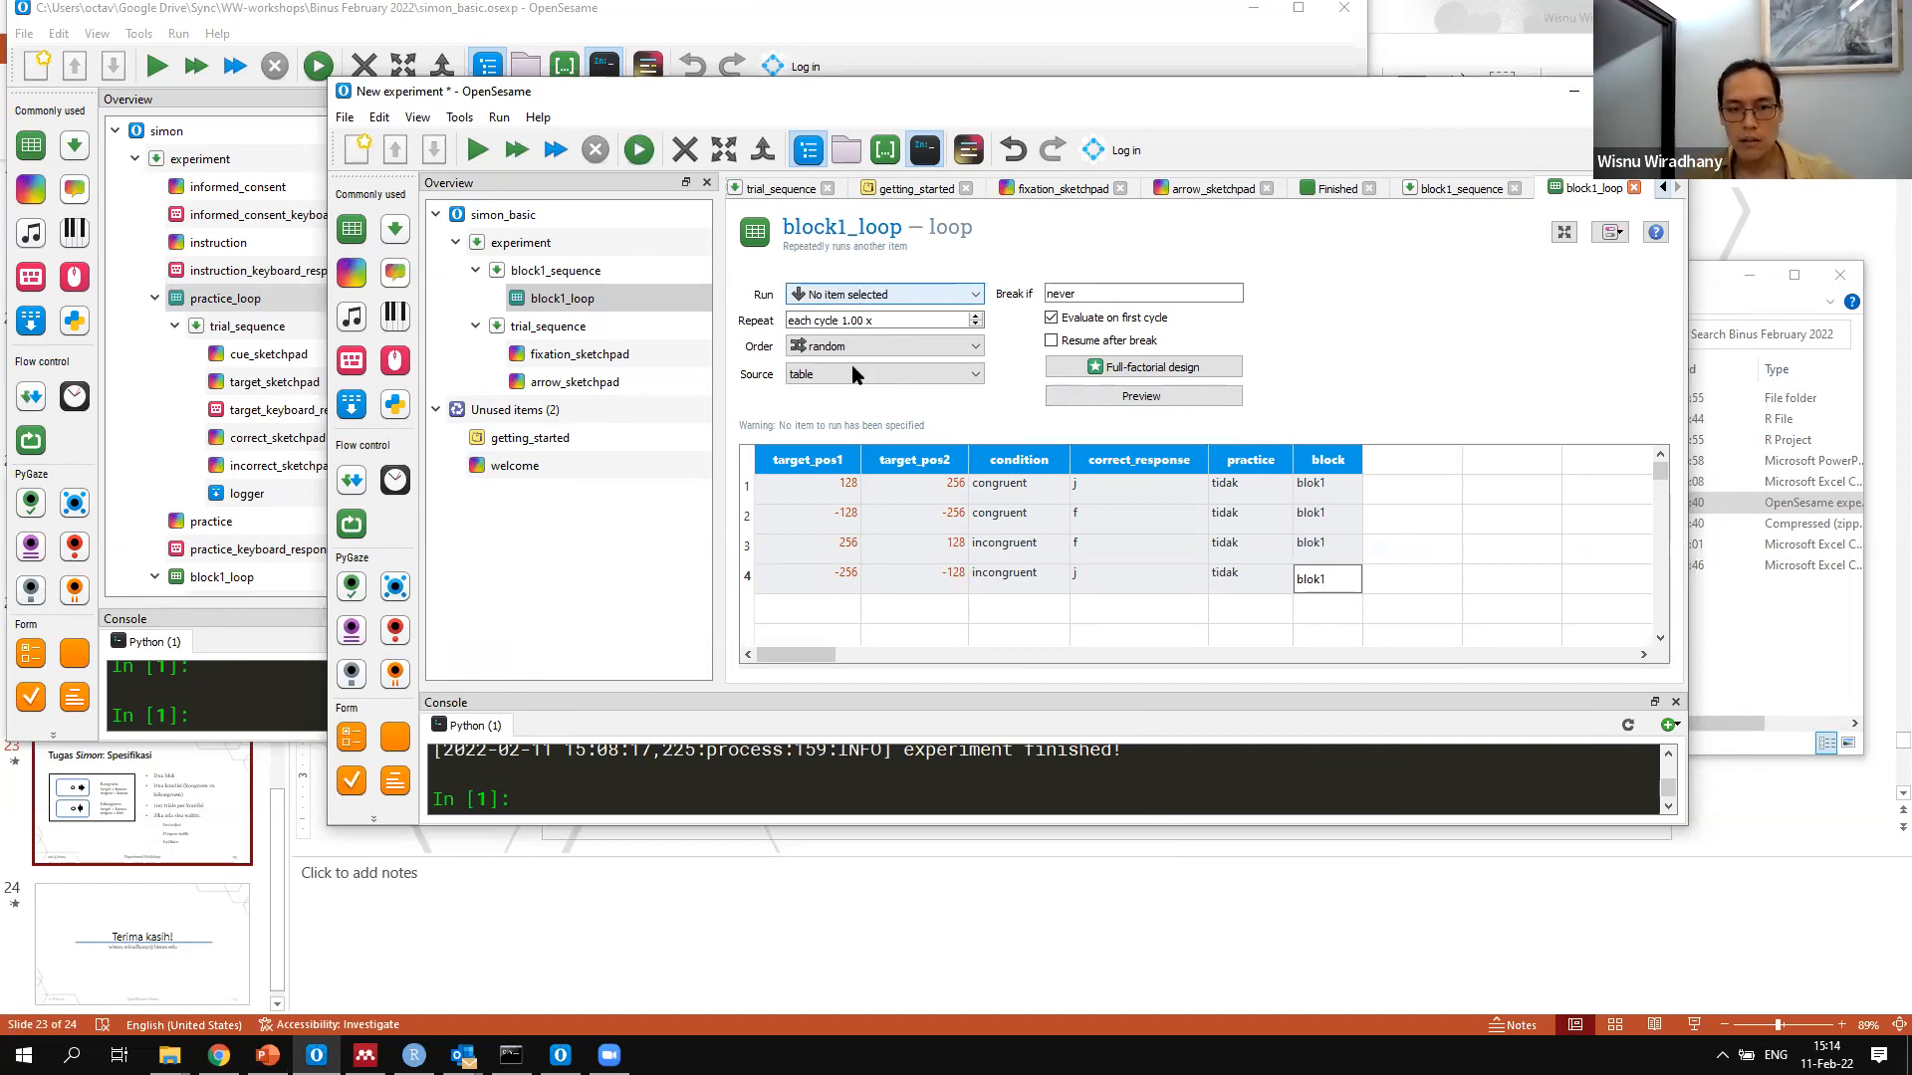
click(876, 374)
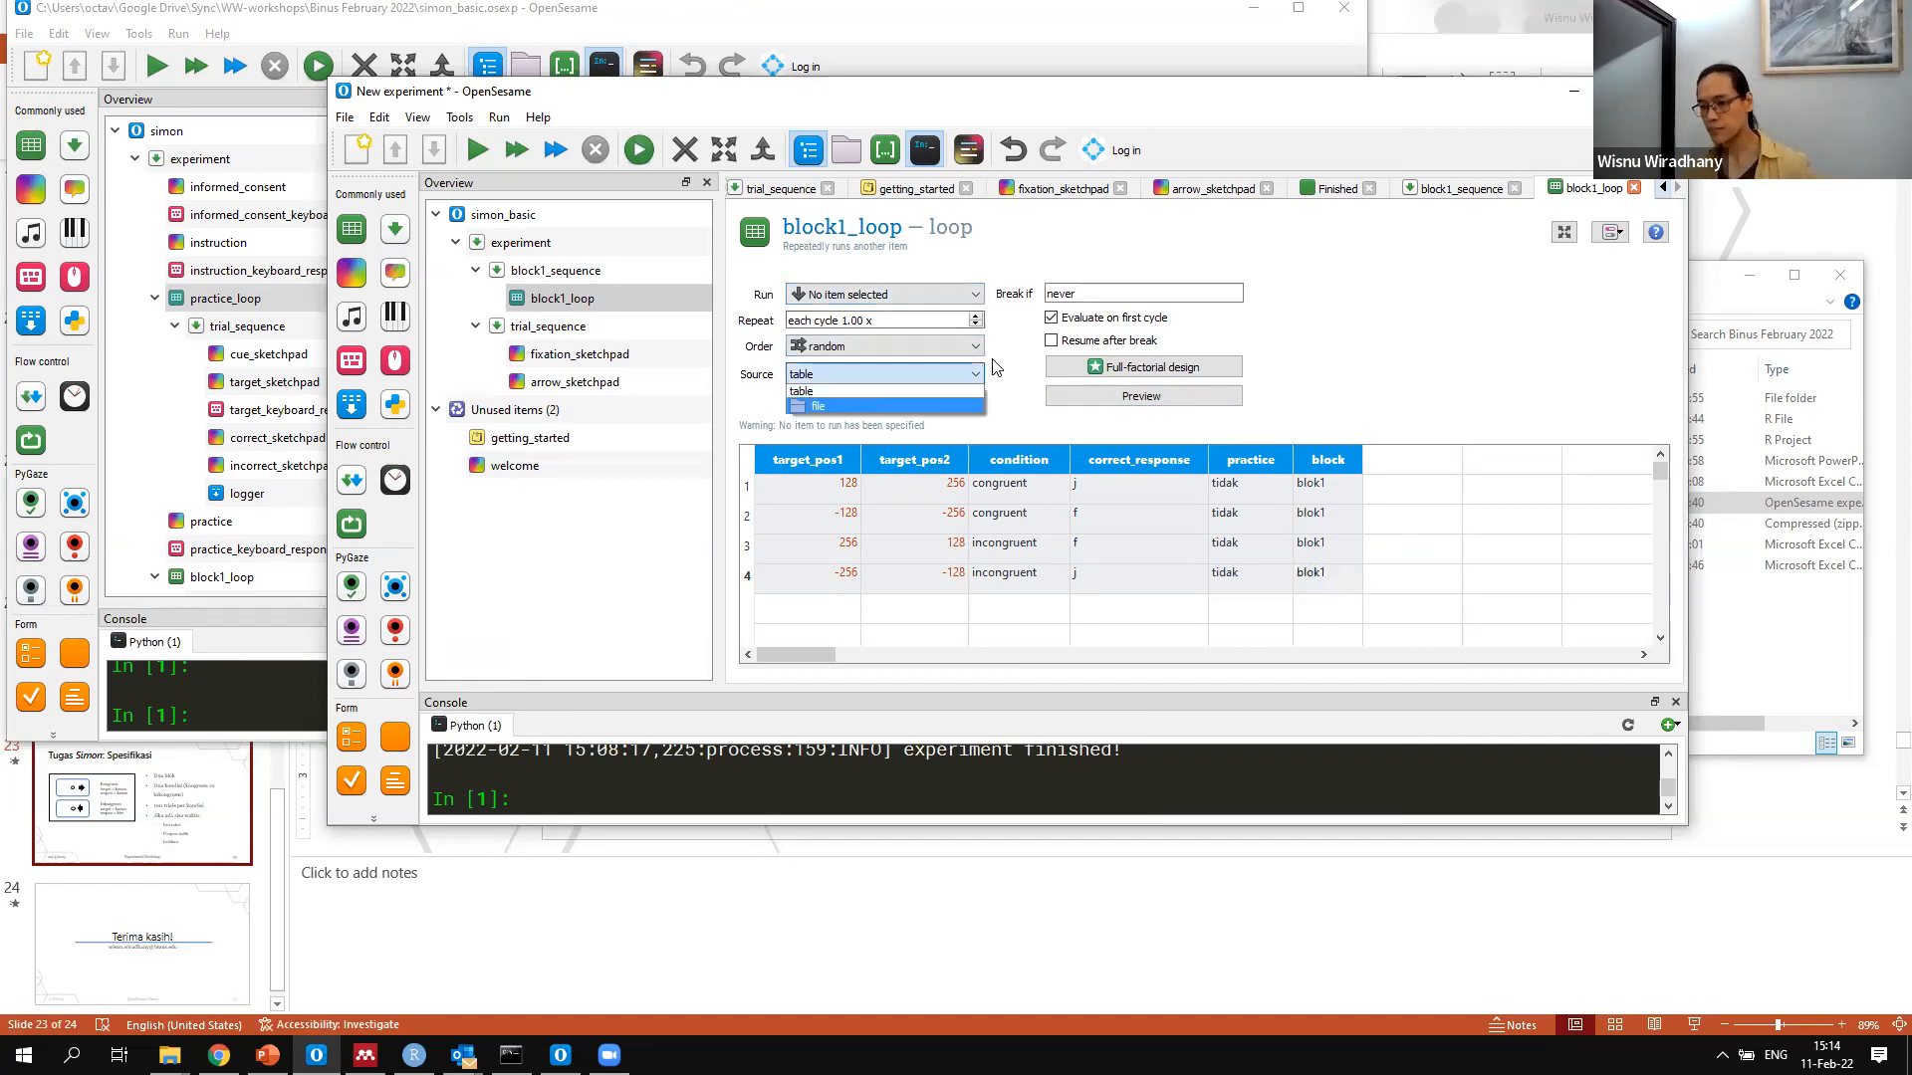
click(1441, 342)
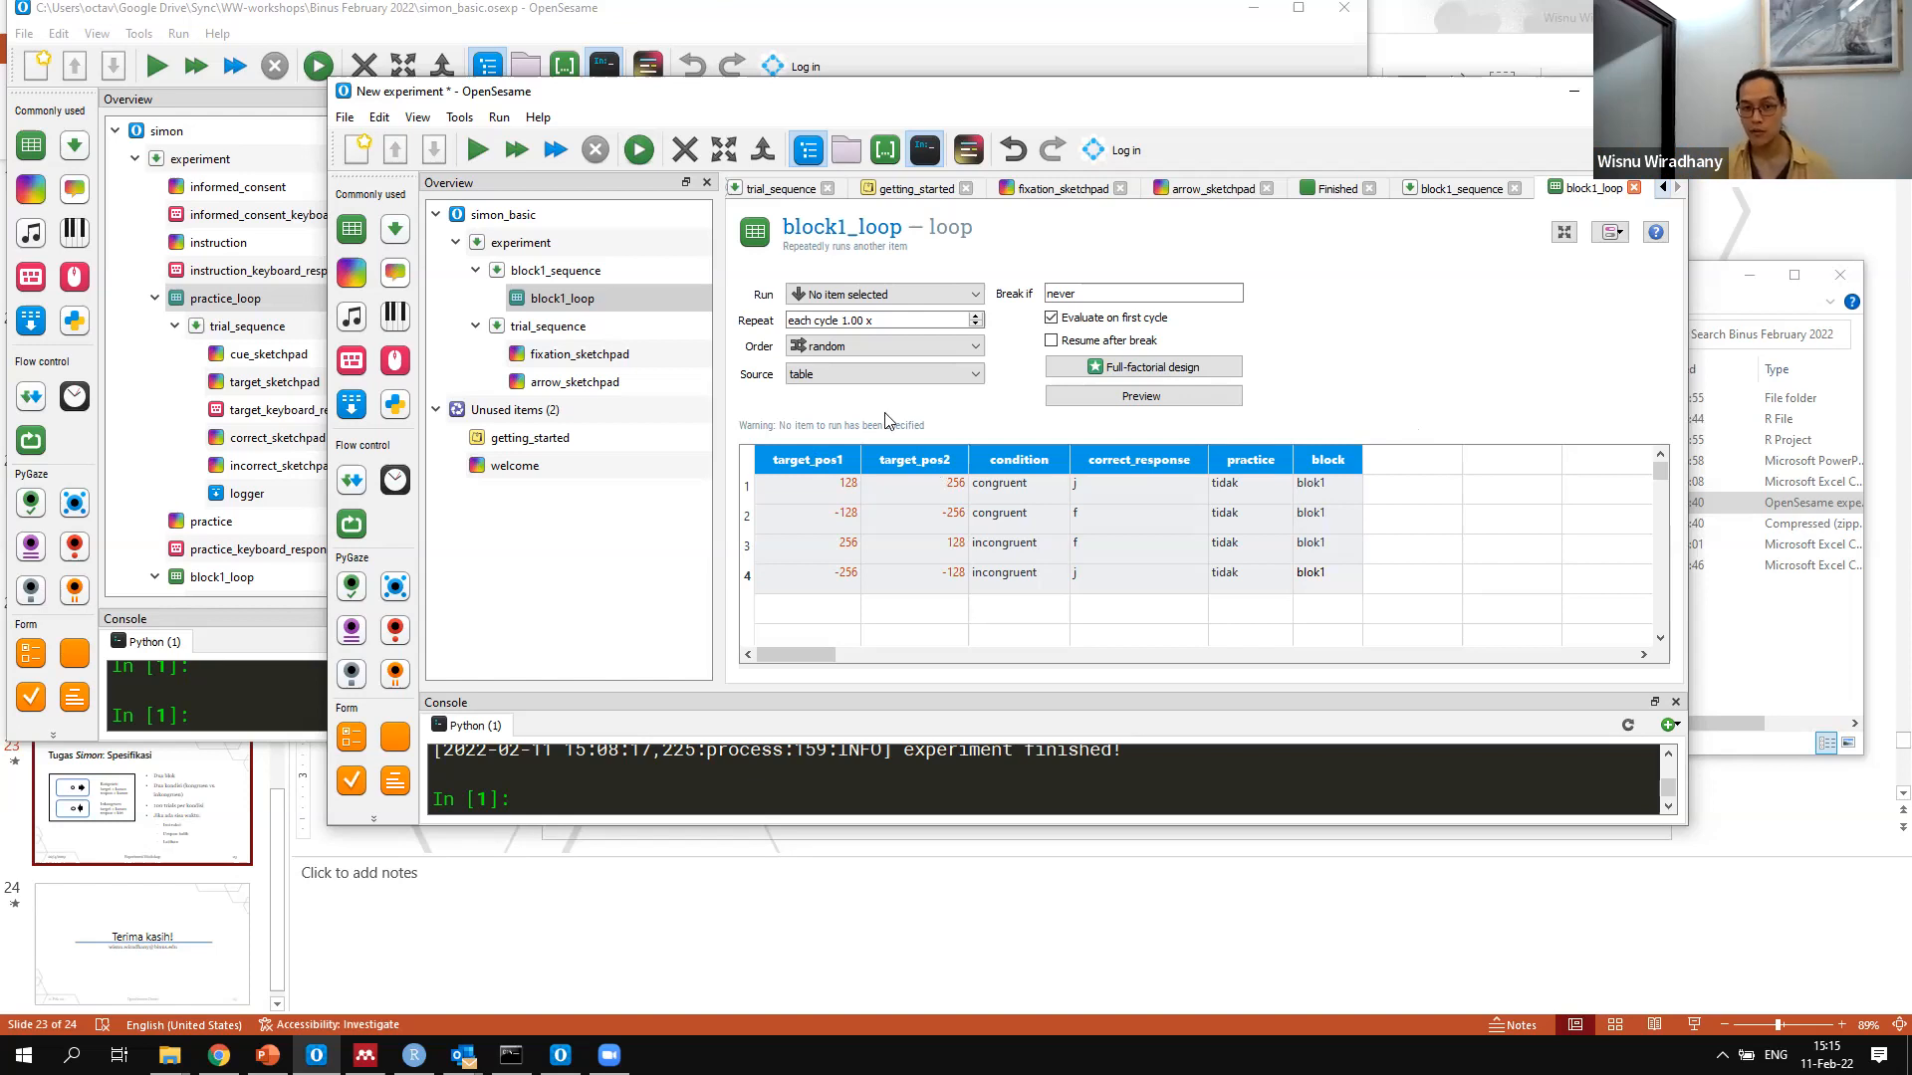
Delete the three unfilled arrows from arrow_sketchpad's script, keeping the fixation dot and the filled arrow
click(592, 364)
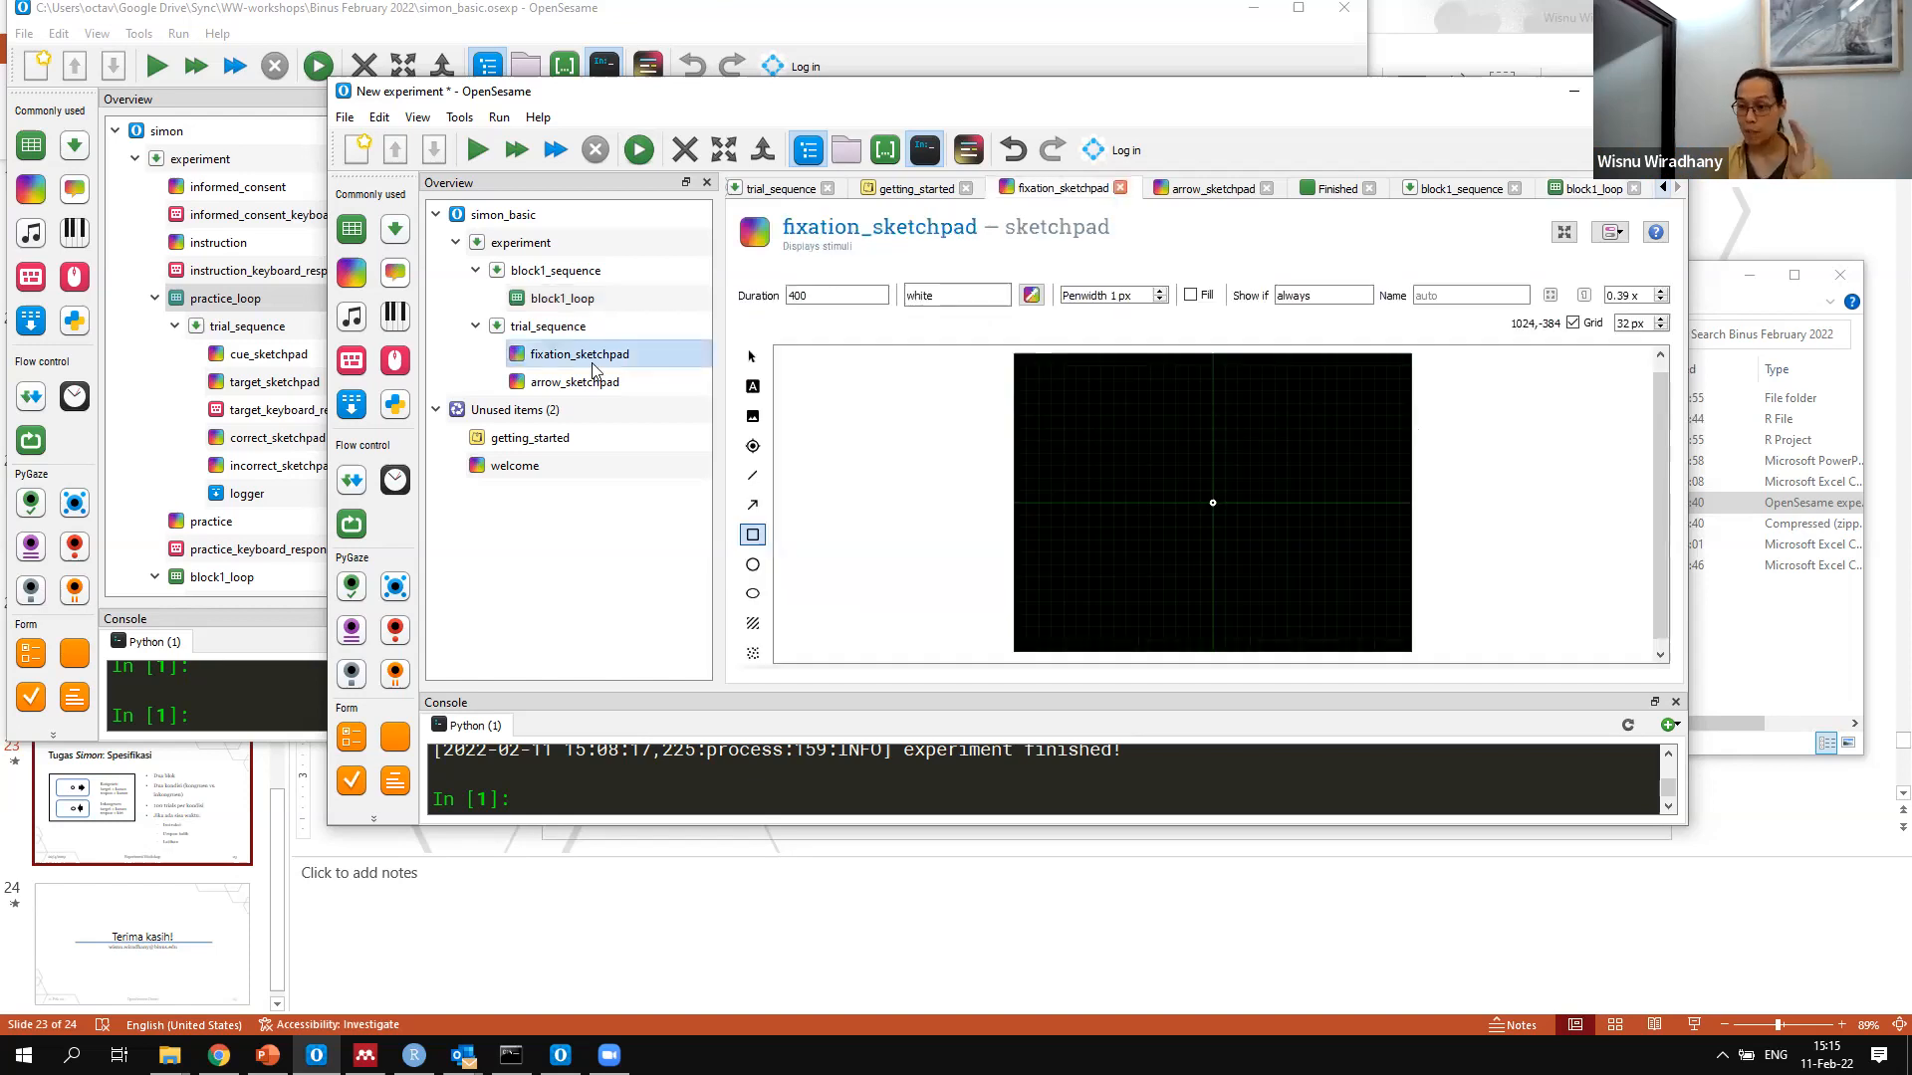
click(597, 386)
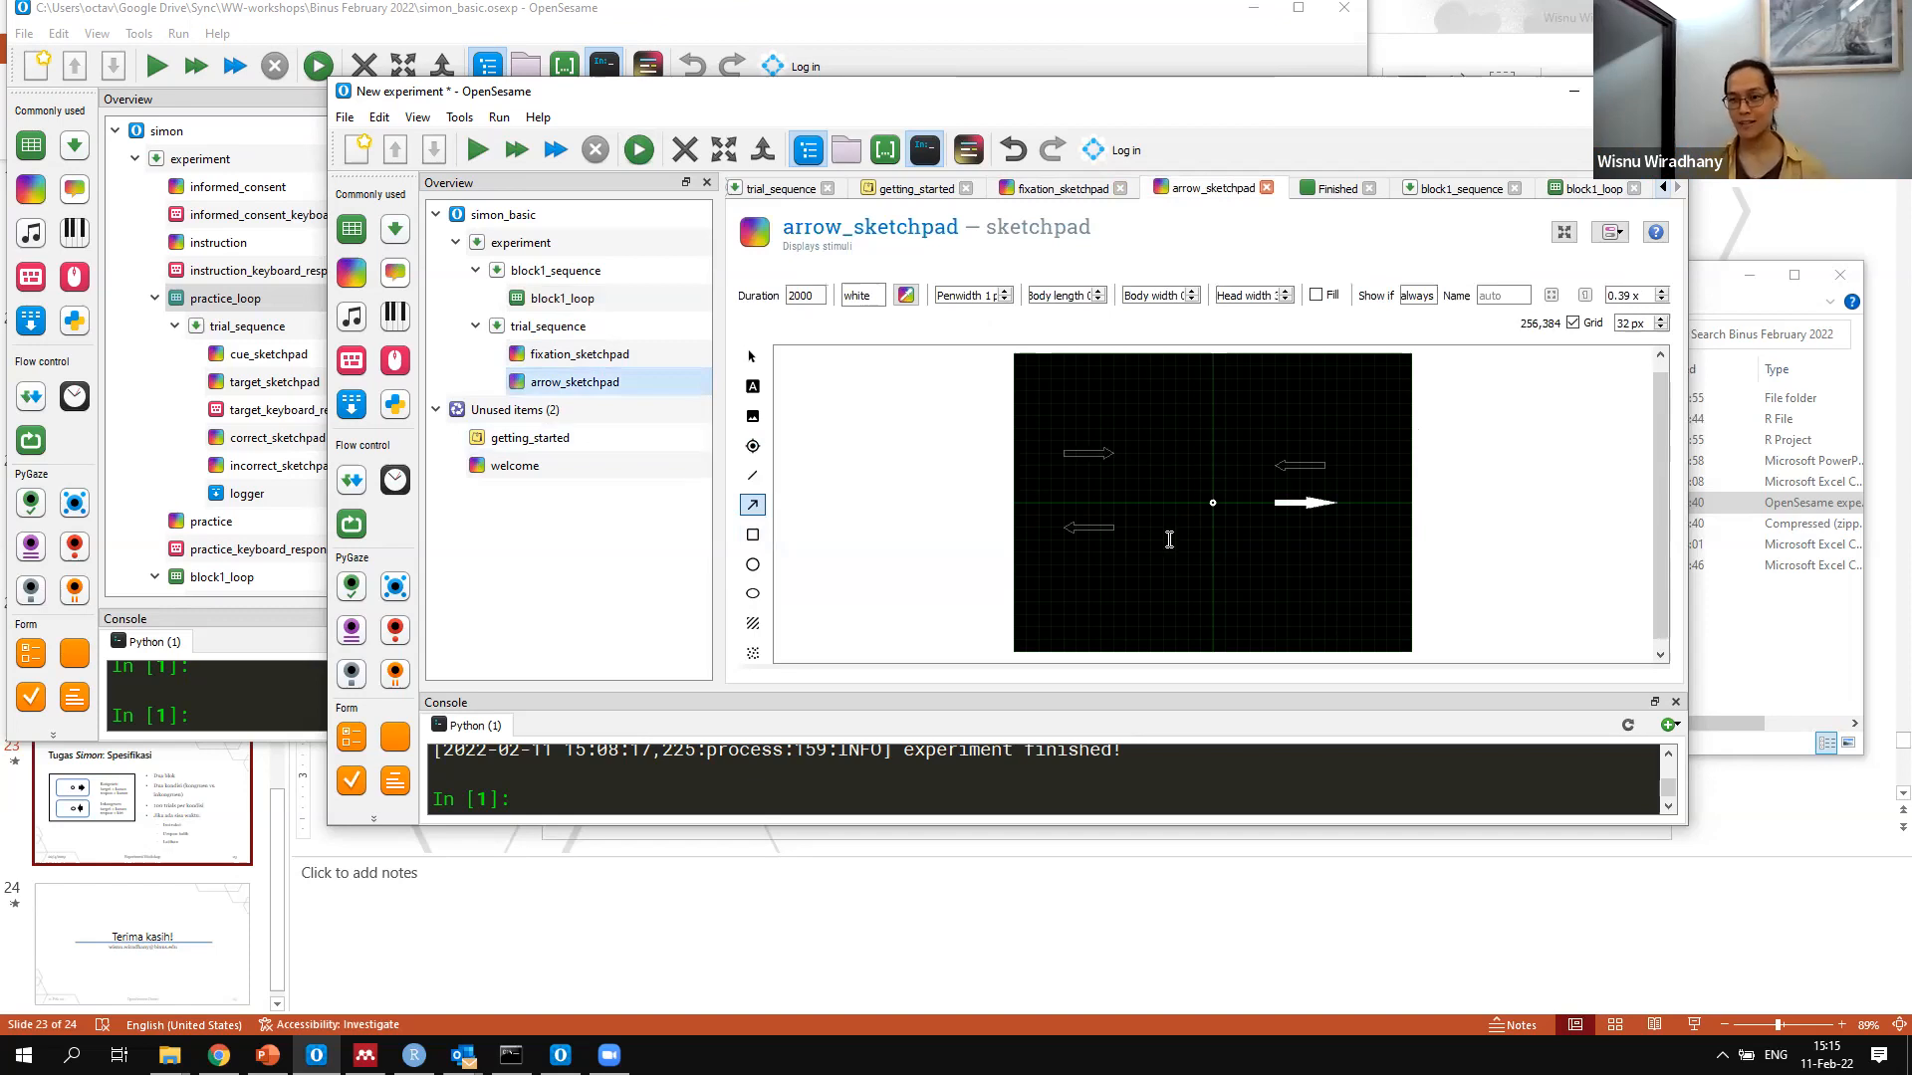
click(1618, 235)
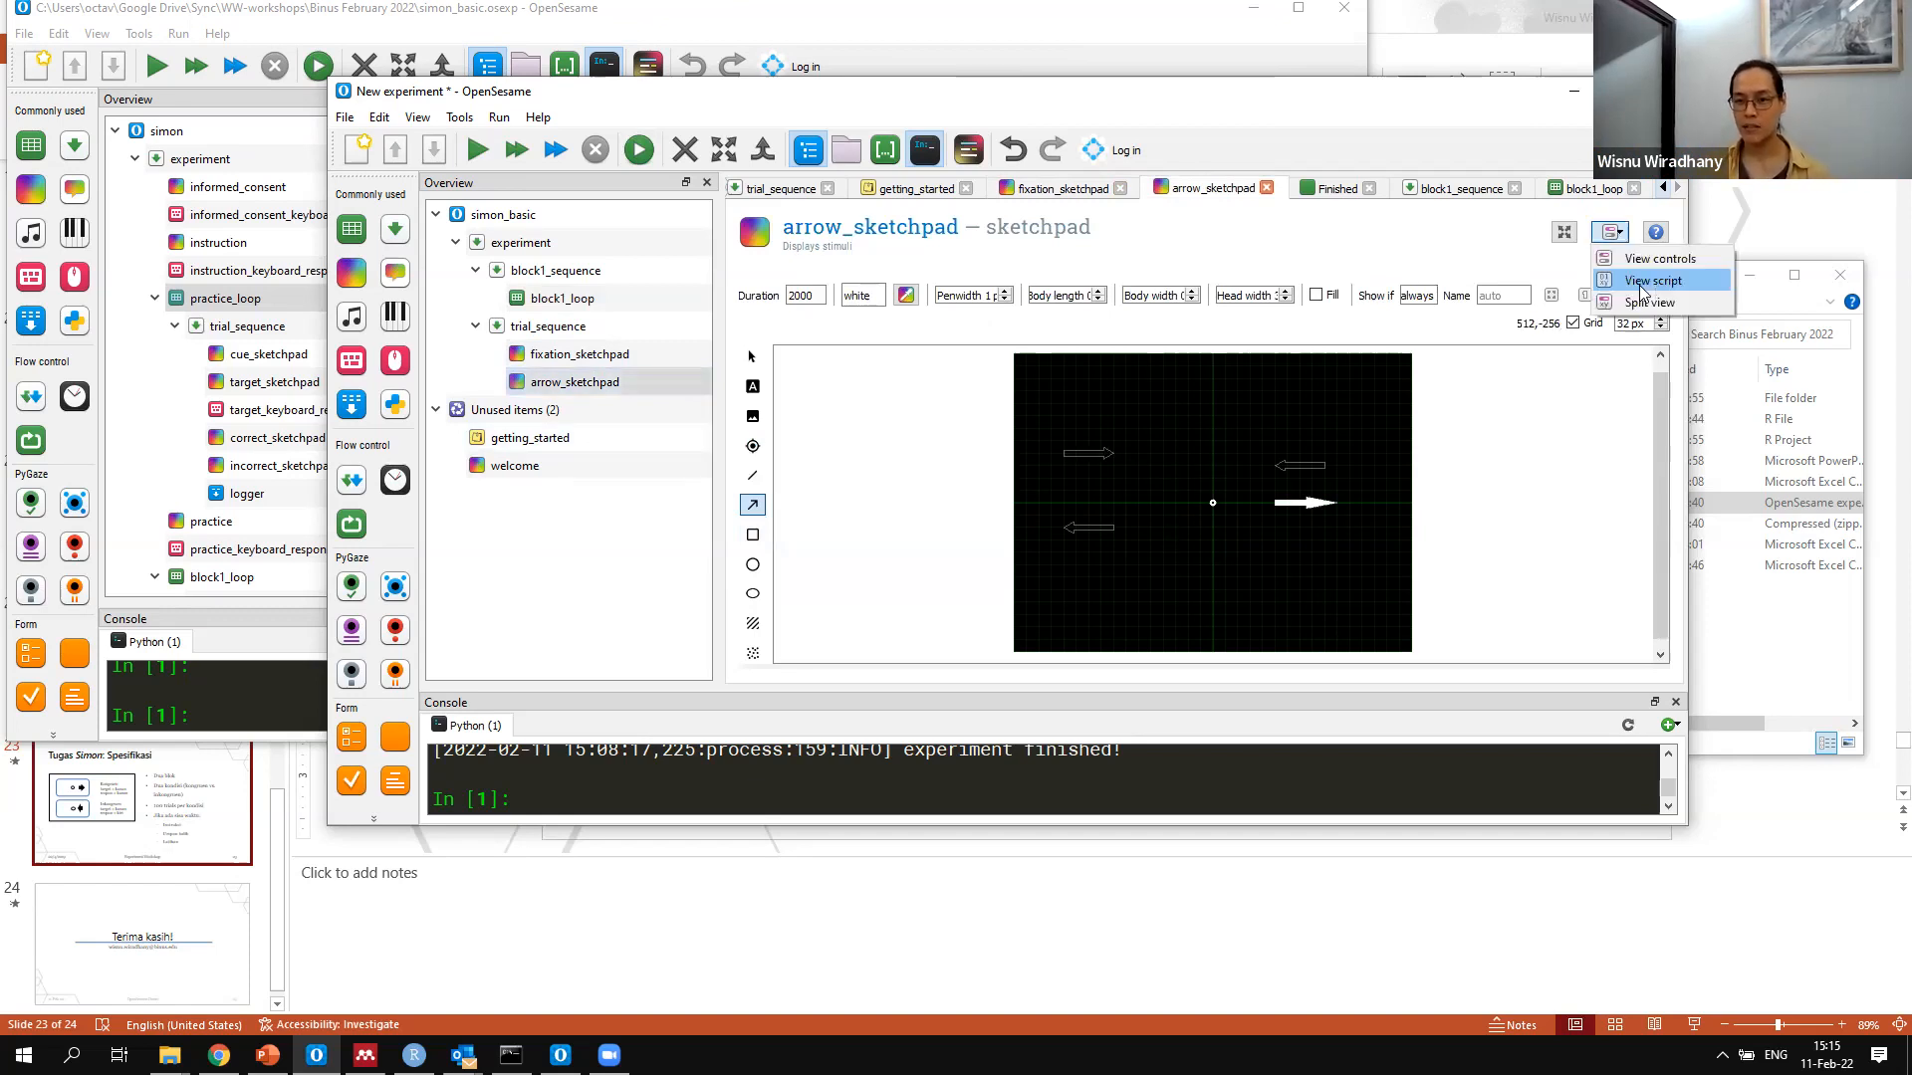
click(1653, 281)
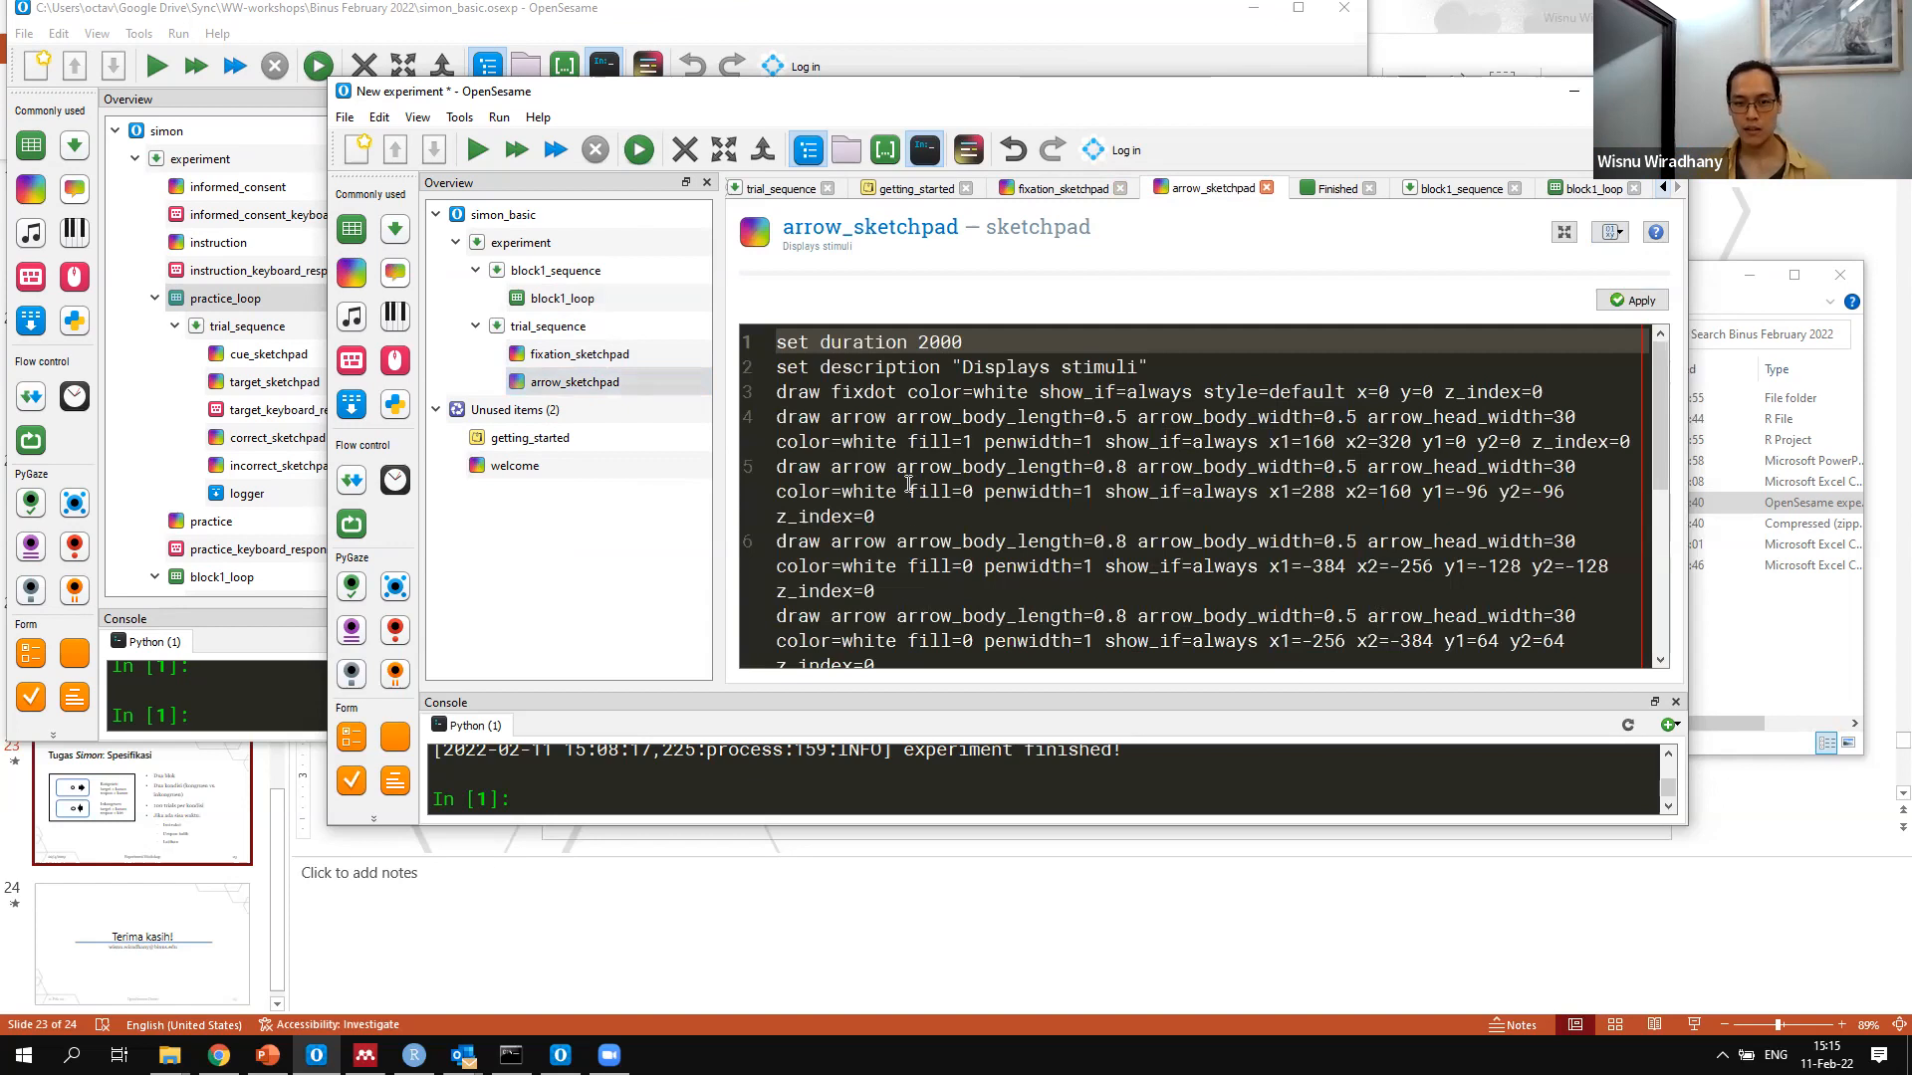
scroll(848, 418, down, 3)
drag(844, 417, 761, 478)
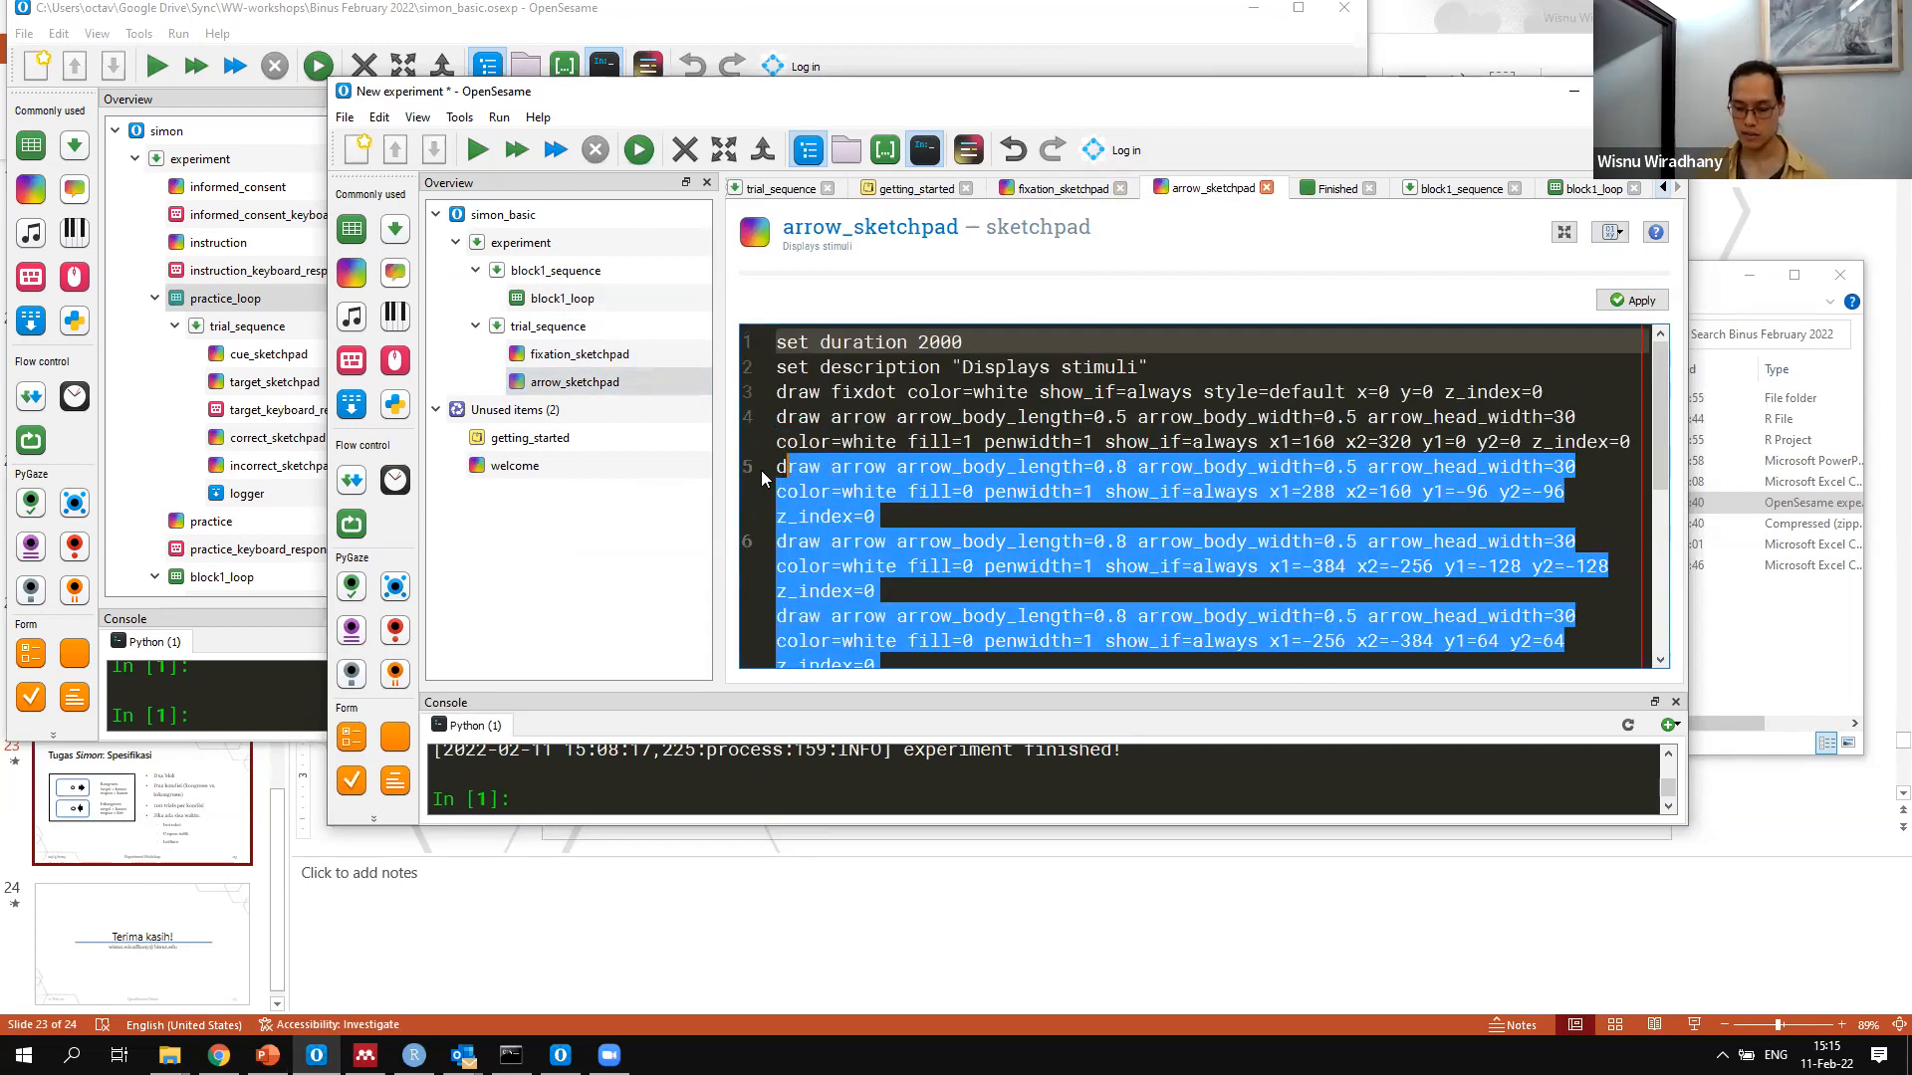
key(Delete)
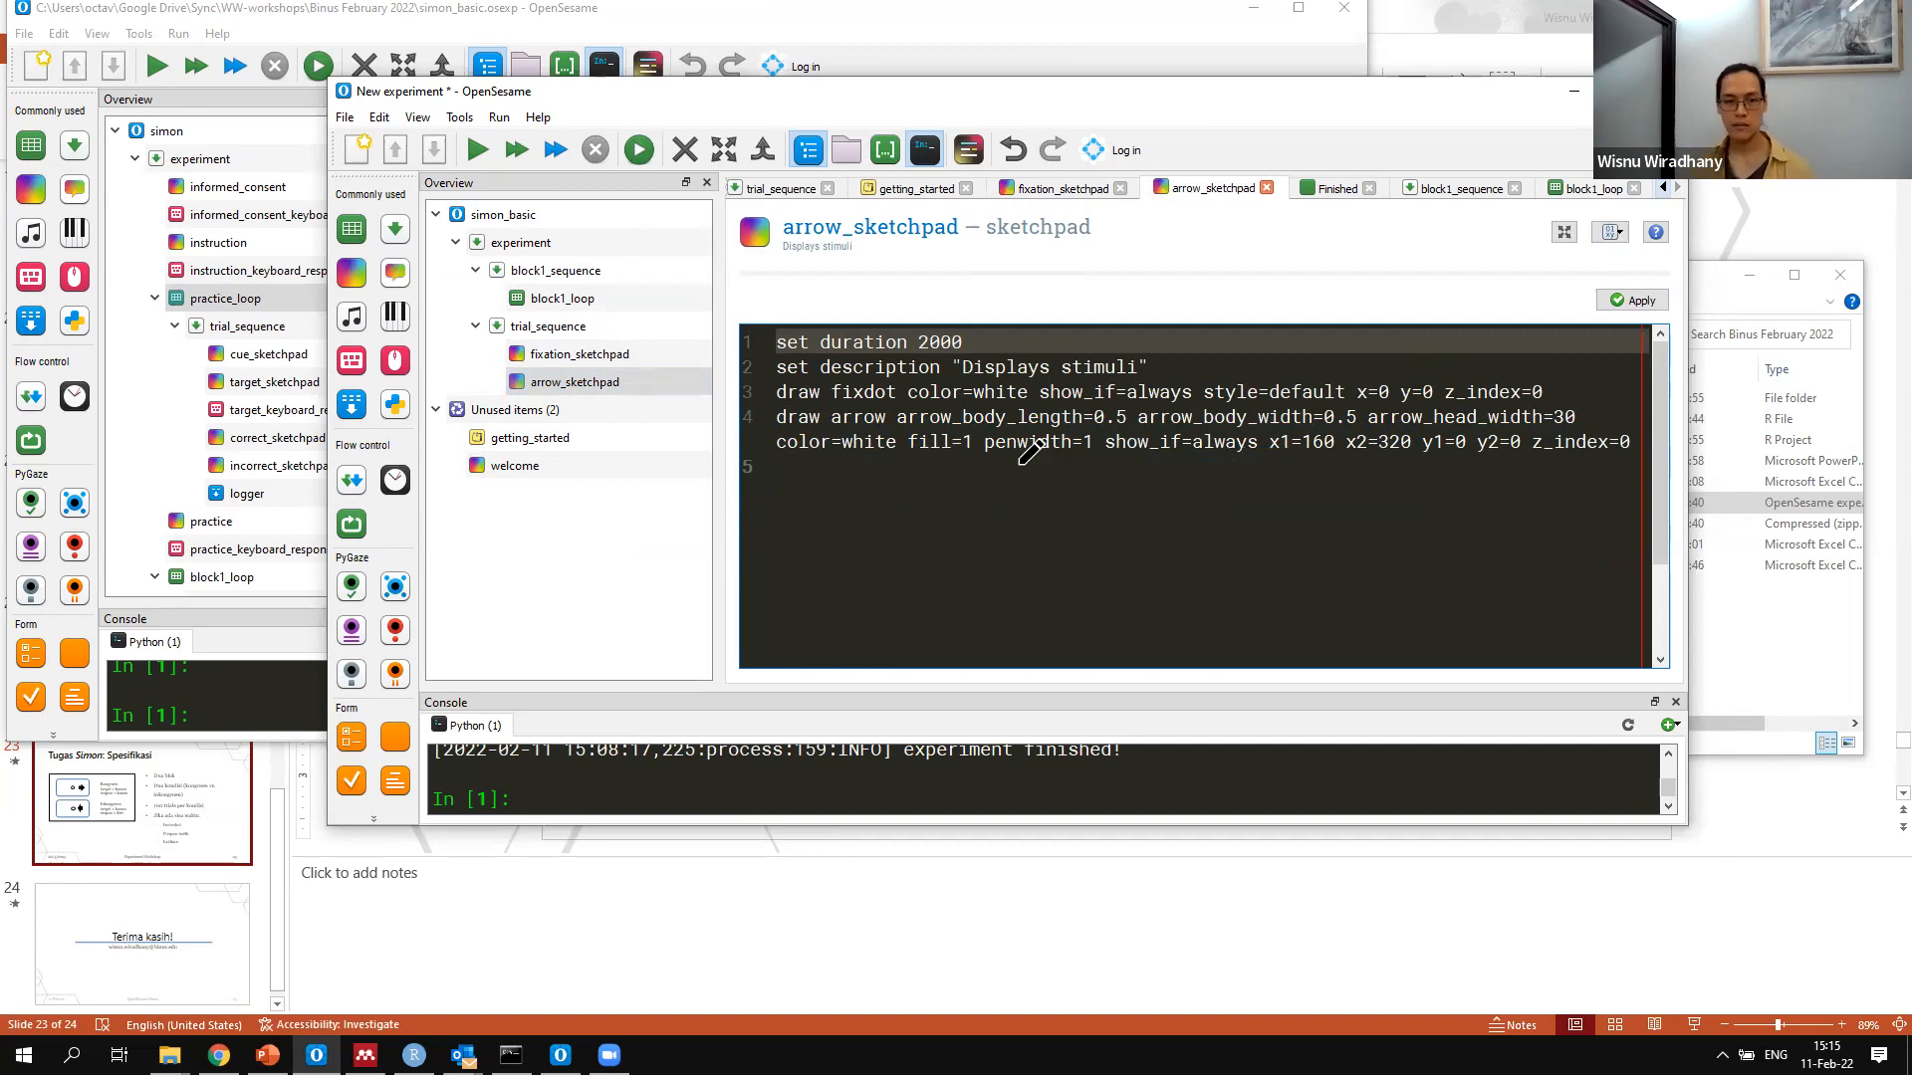
Move trial_sequence into block1_loop so the loop runs it
click(542, 381)
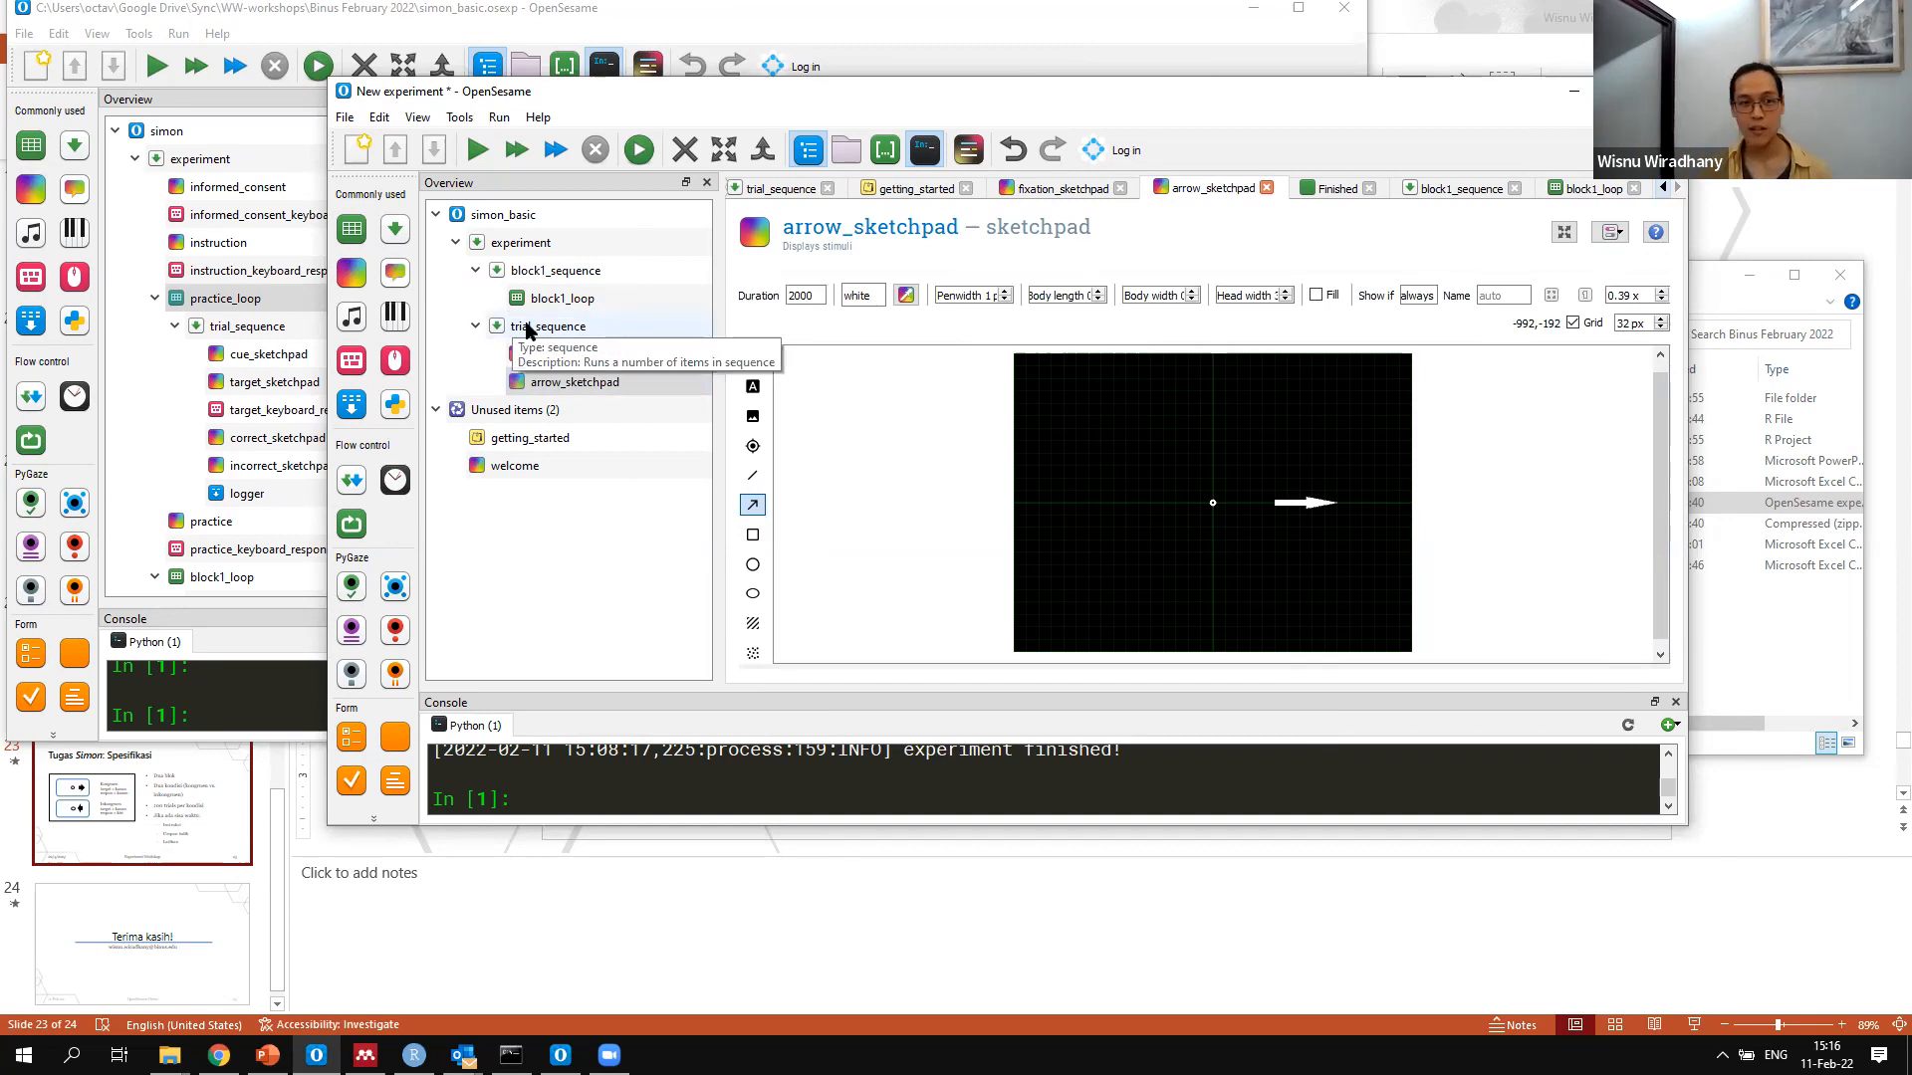
drag(543, 326, 577, 296)
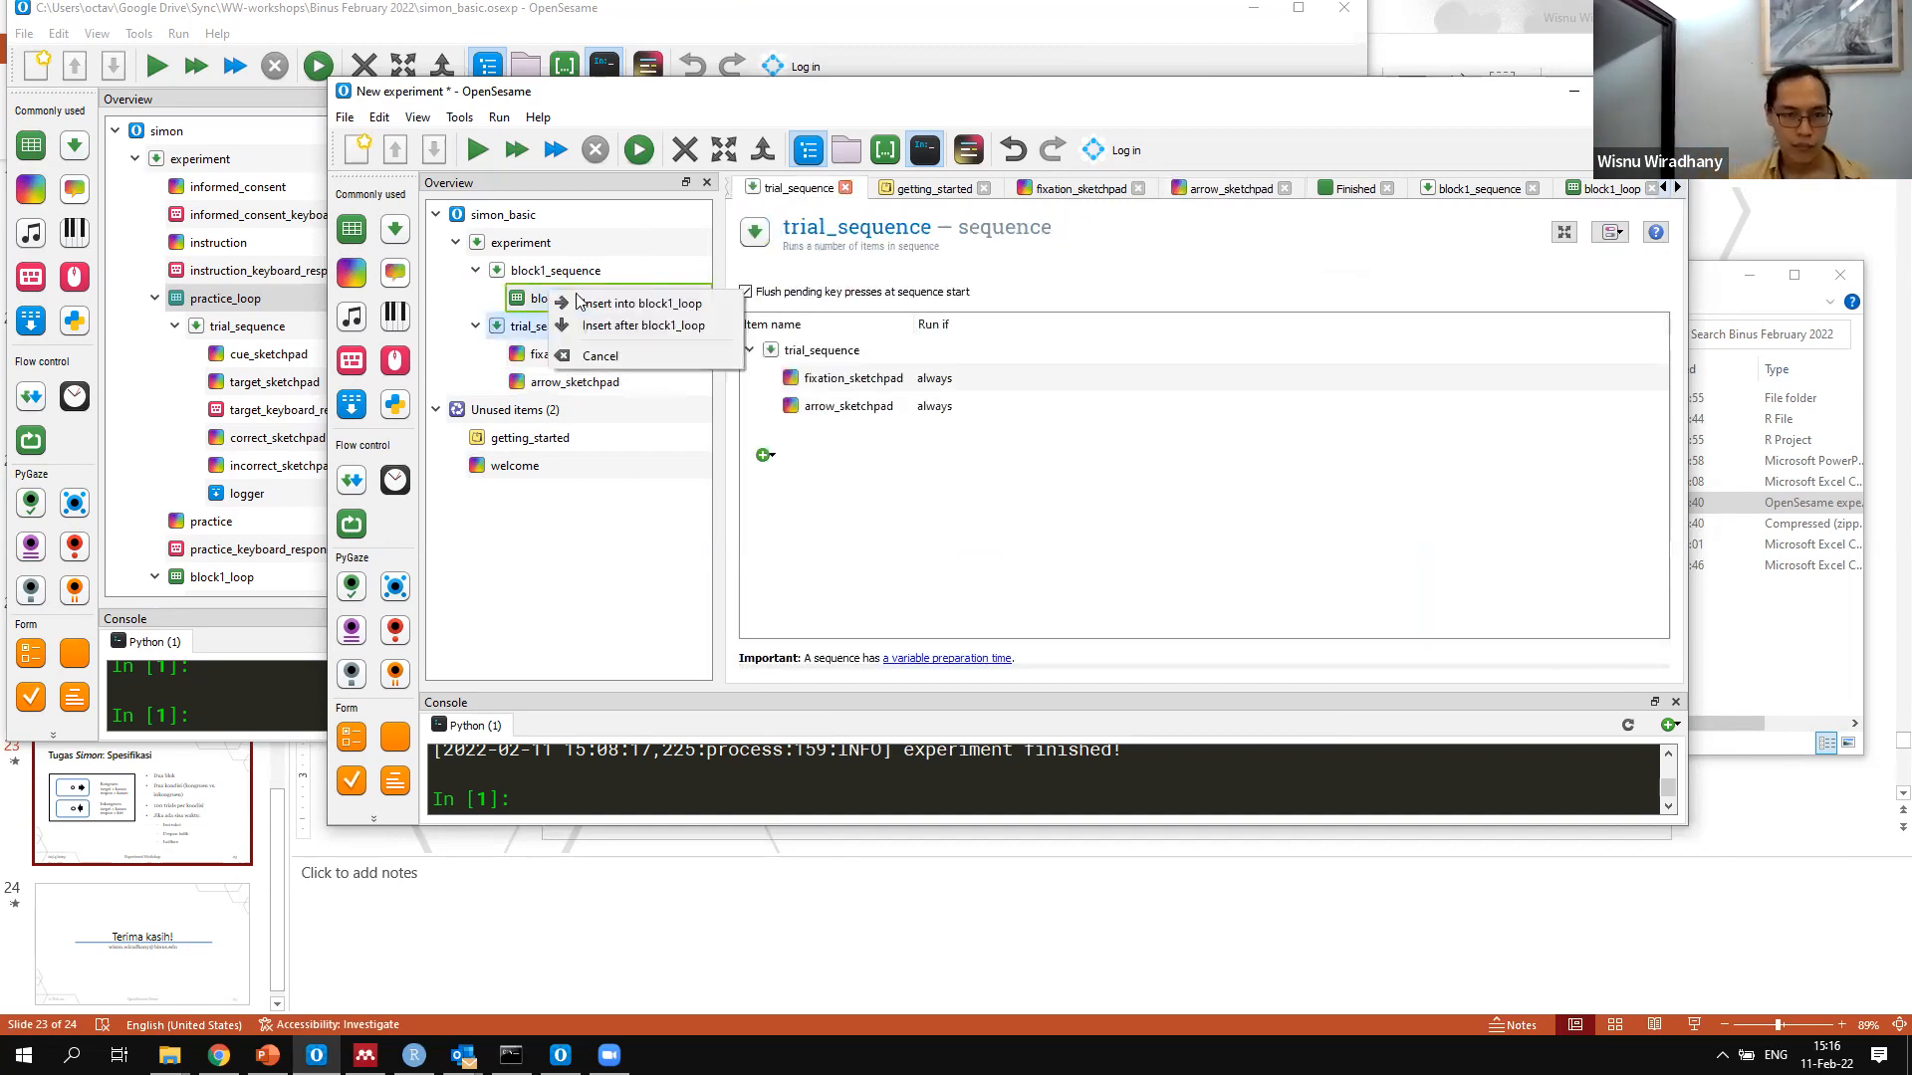
click(580, 303)
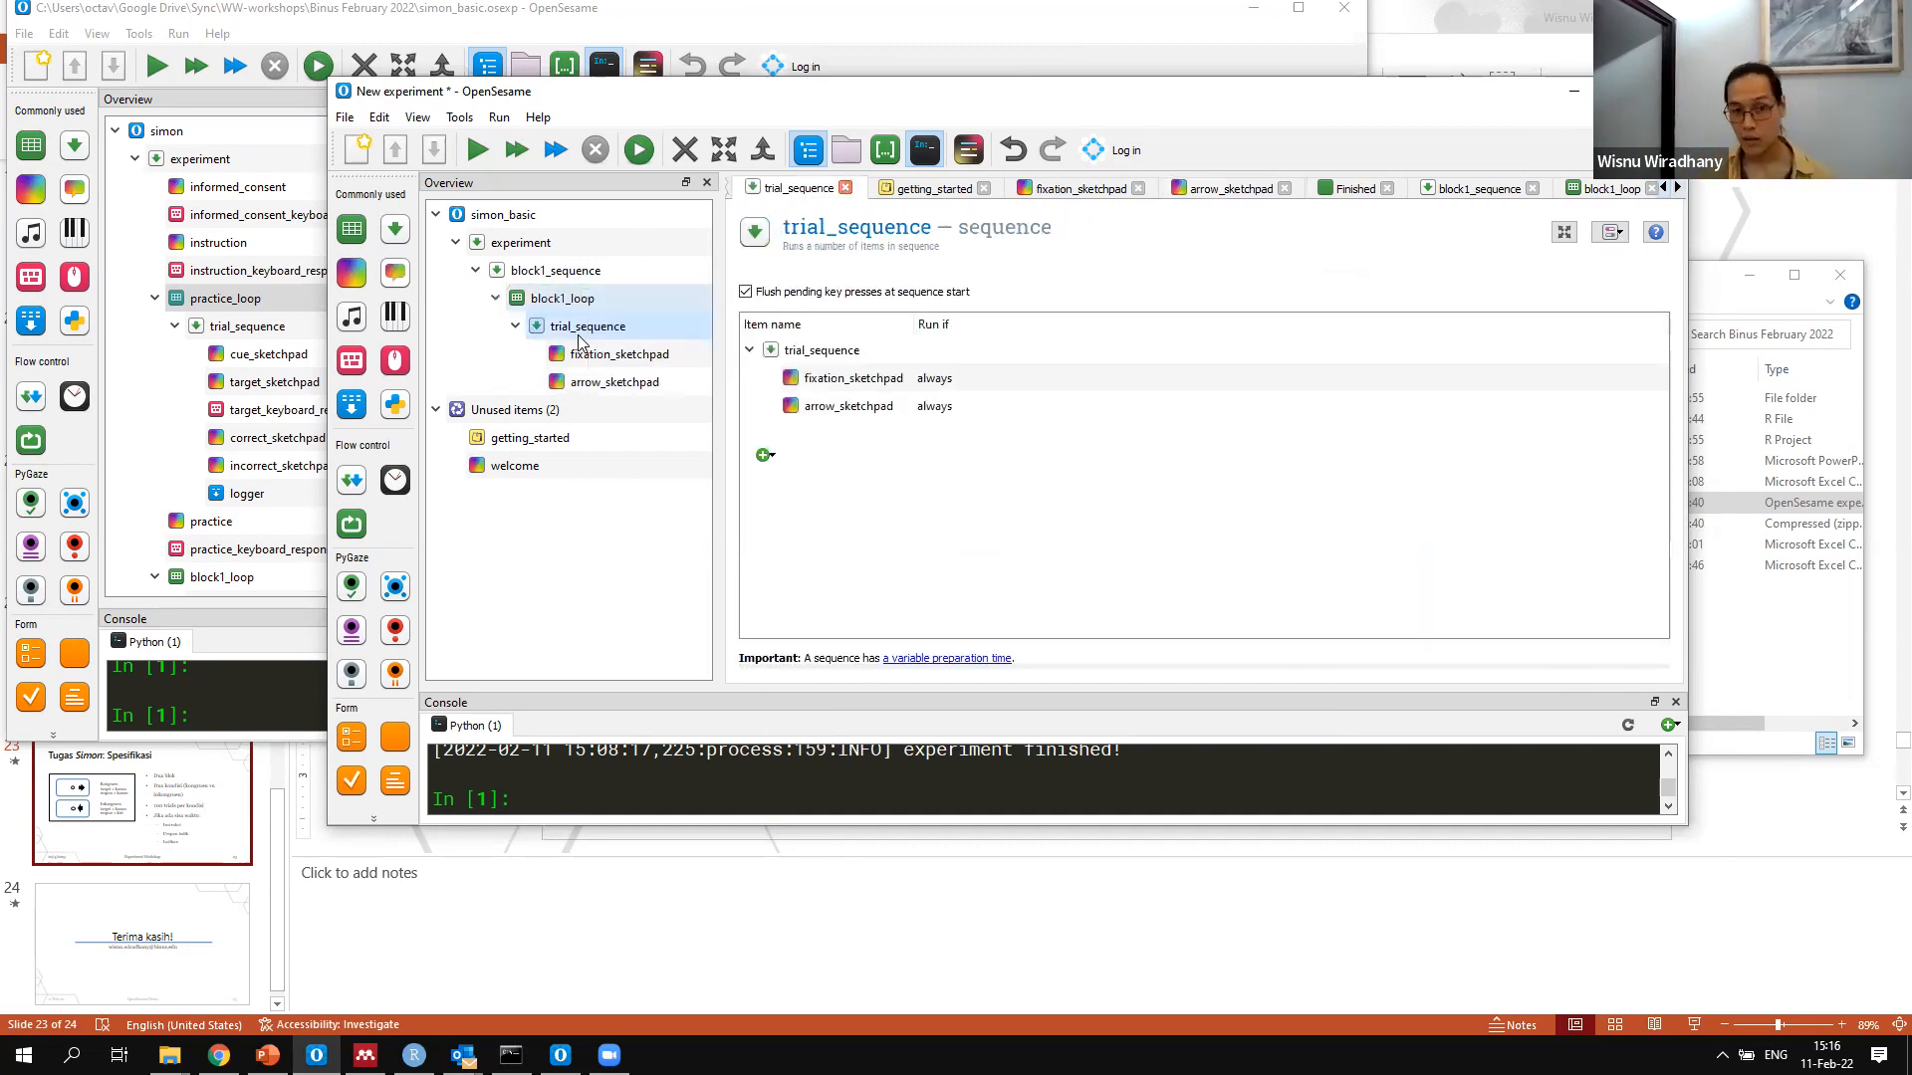
Set the arrow's x1 value to [target_pos1] in arrow_sketchpad's script
click(614, 382)
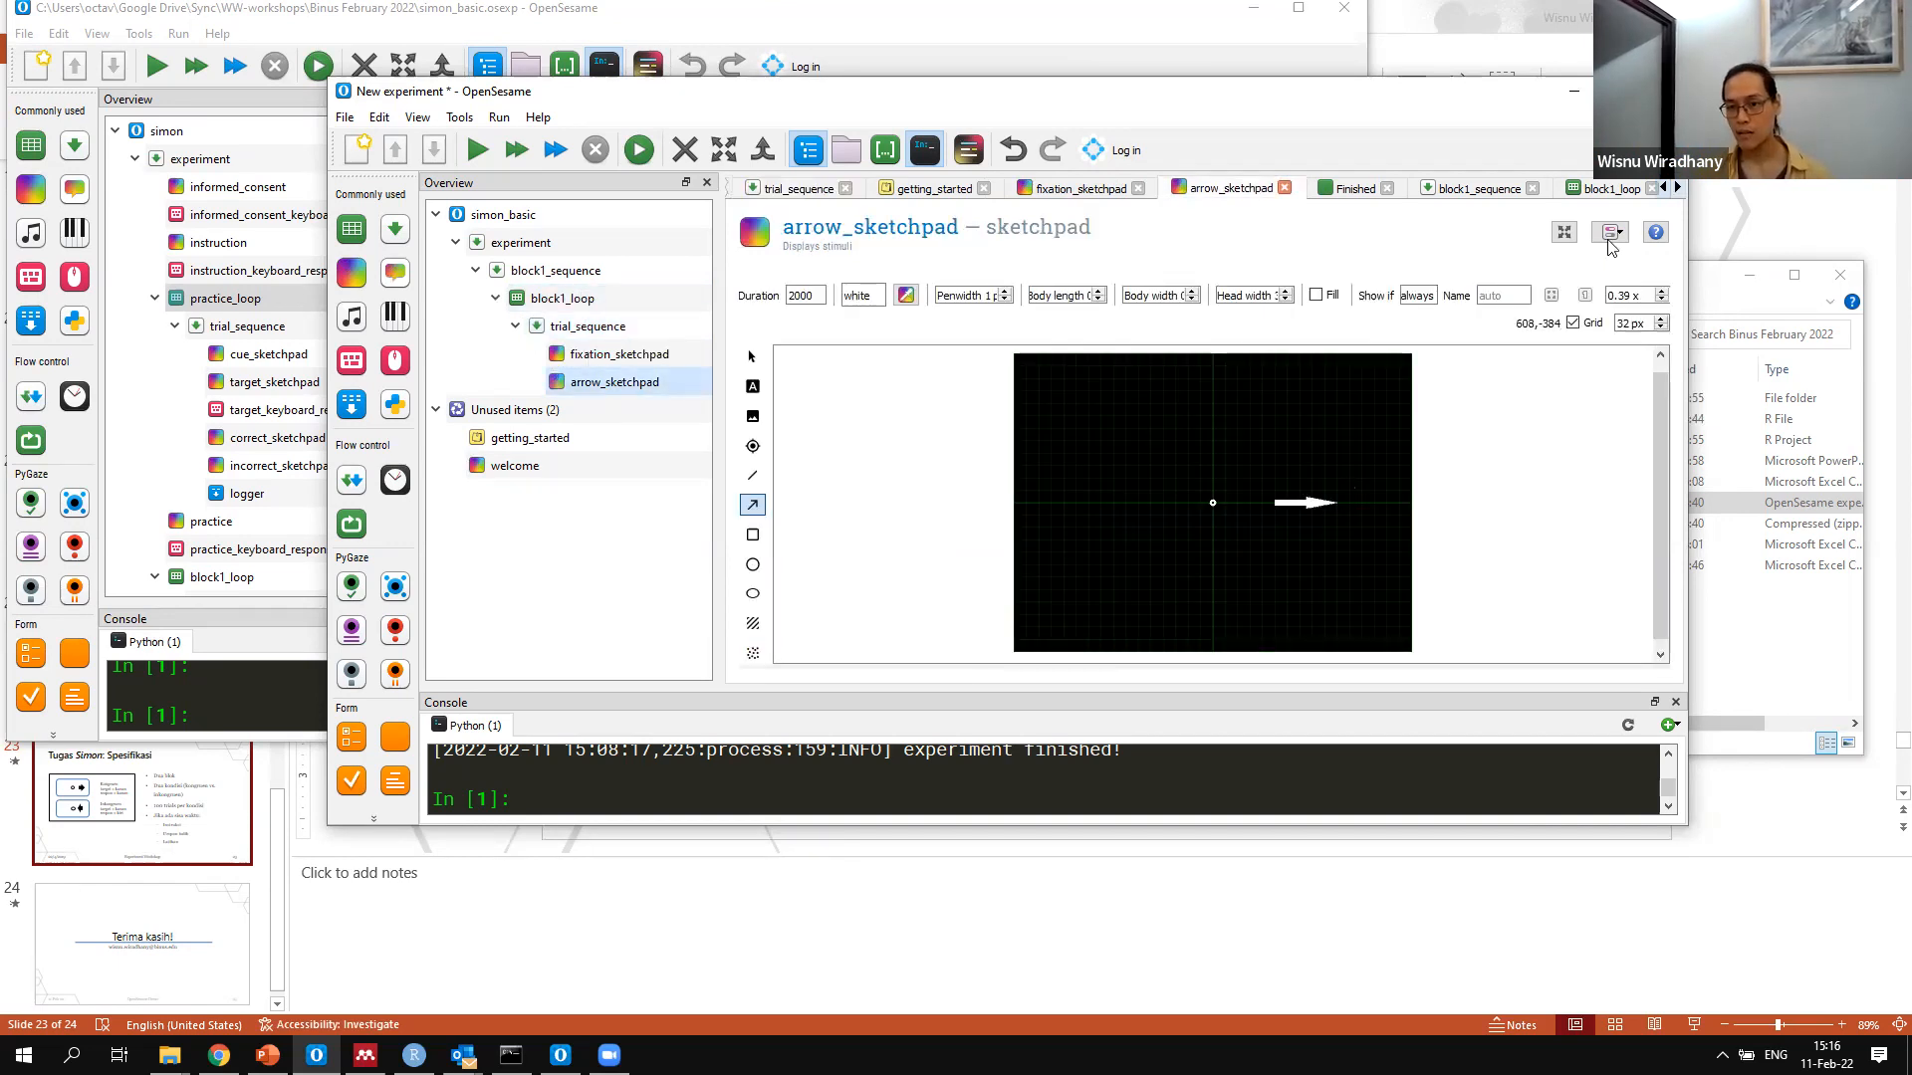
click(1611, 235)
click(1602, 282)
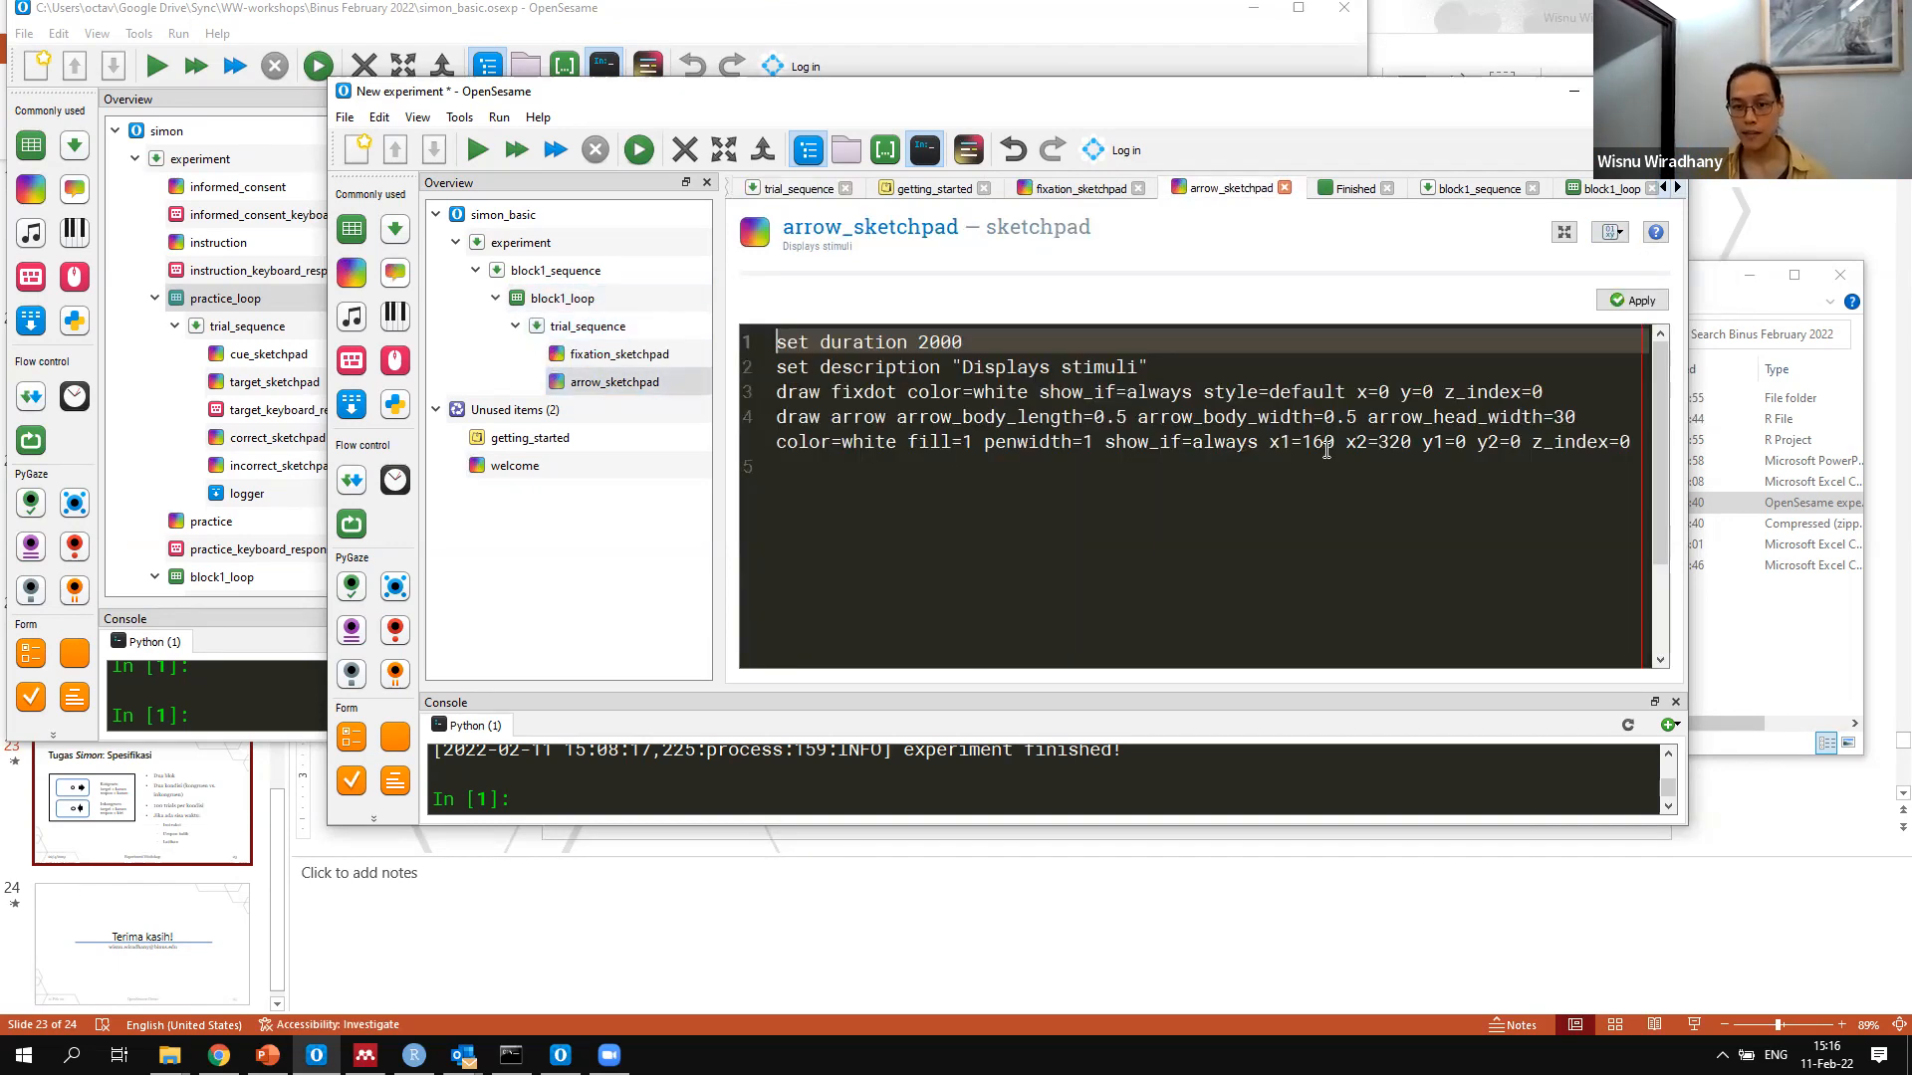
drag(1300, 442, 1335, 442)
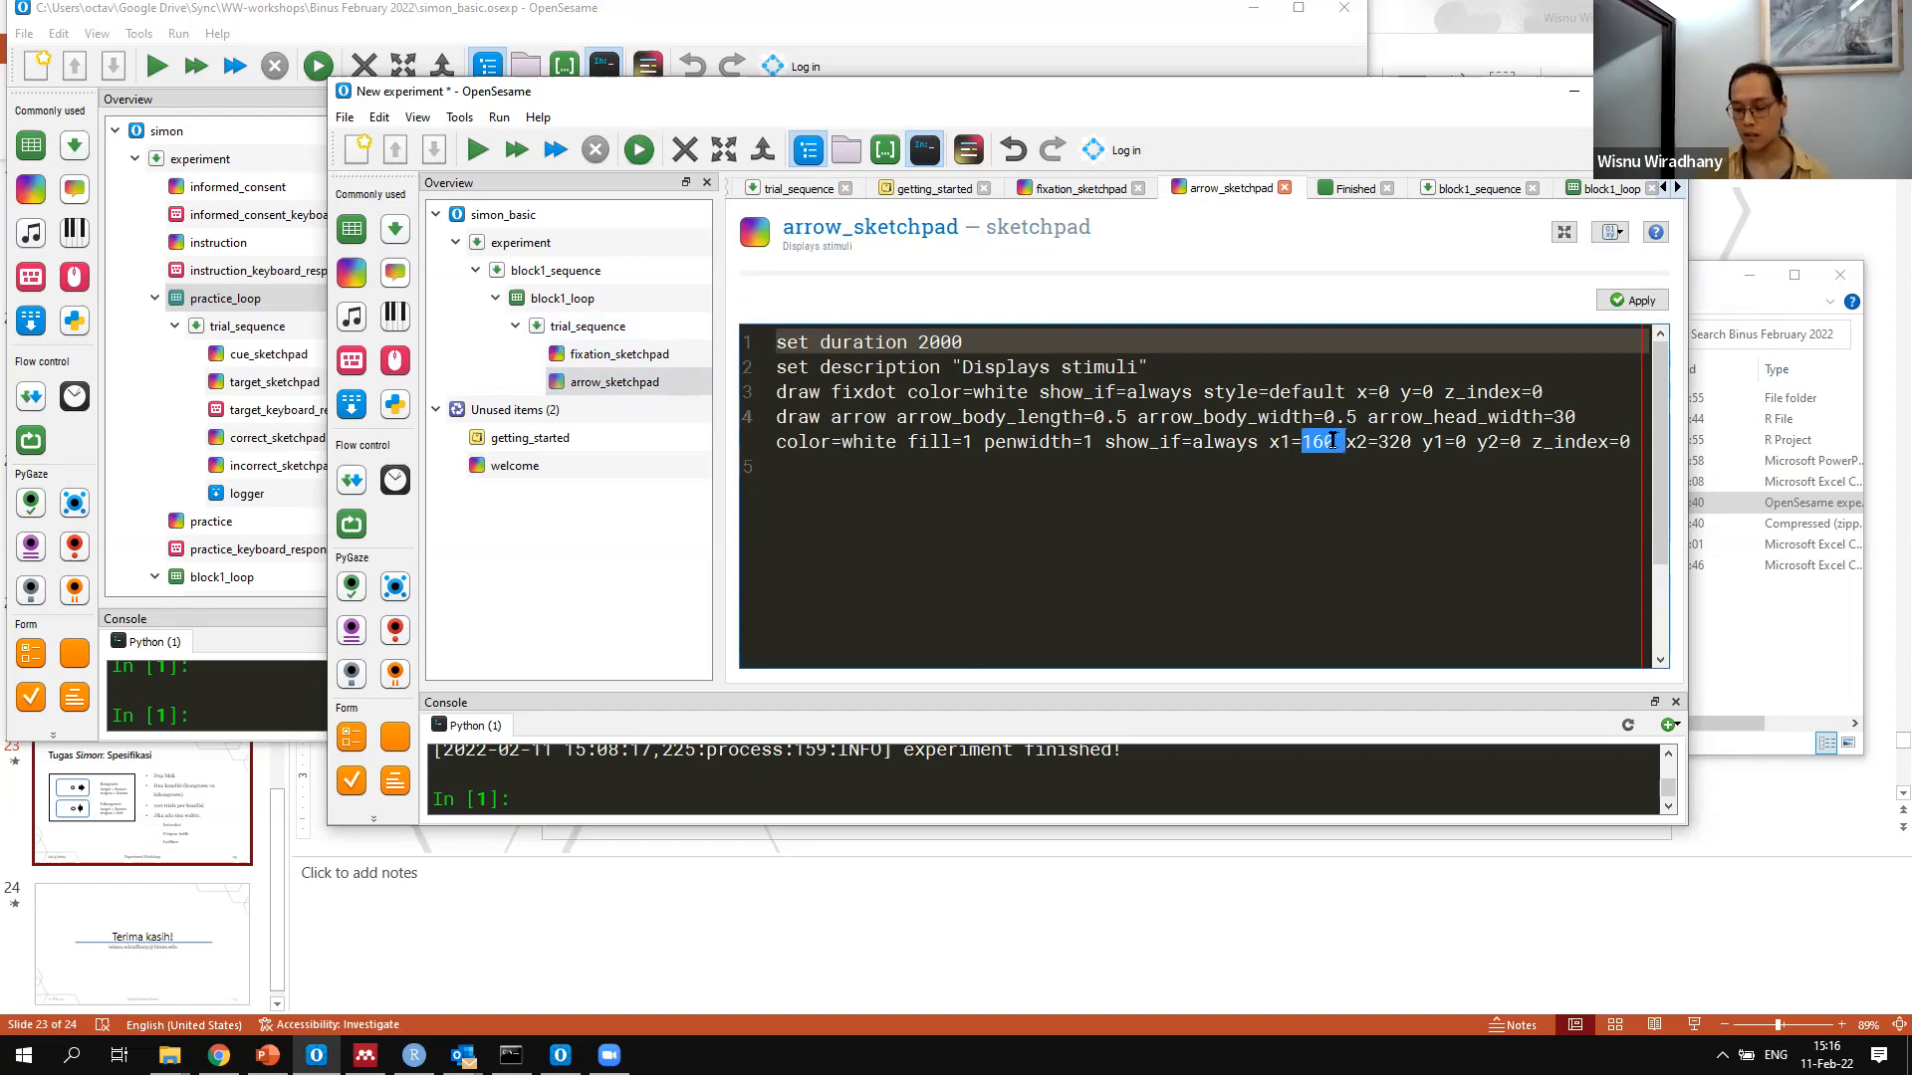
text([)
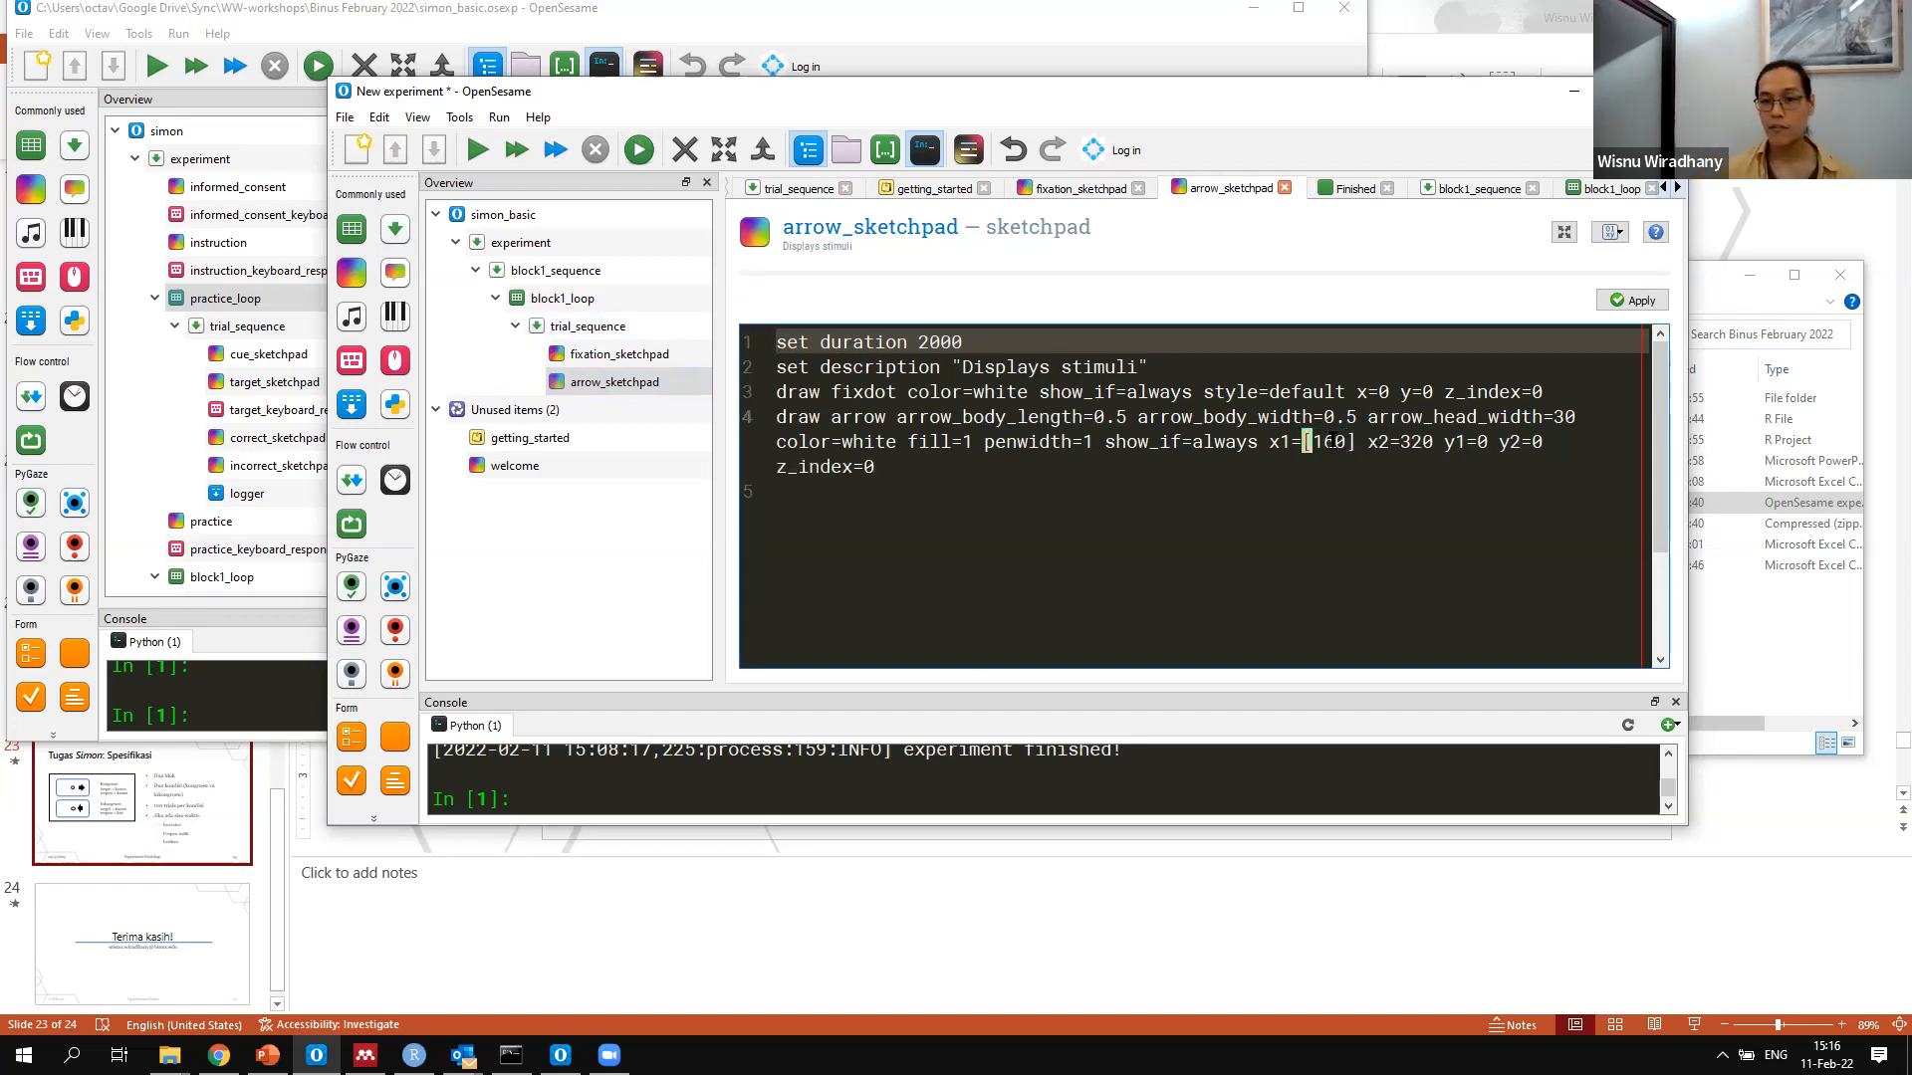
text(target_pos1)
Set the arrow's x2 value to [target_pos2] in the same draw arrow command
key(Right)
key(Right)
key(Right)
key(Right)
key(Right)
key(shift+Right)
key(shift+Right)
key(shift+Right)
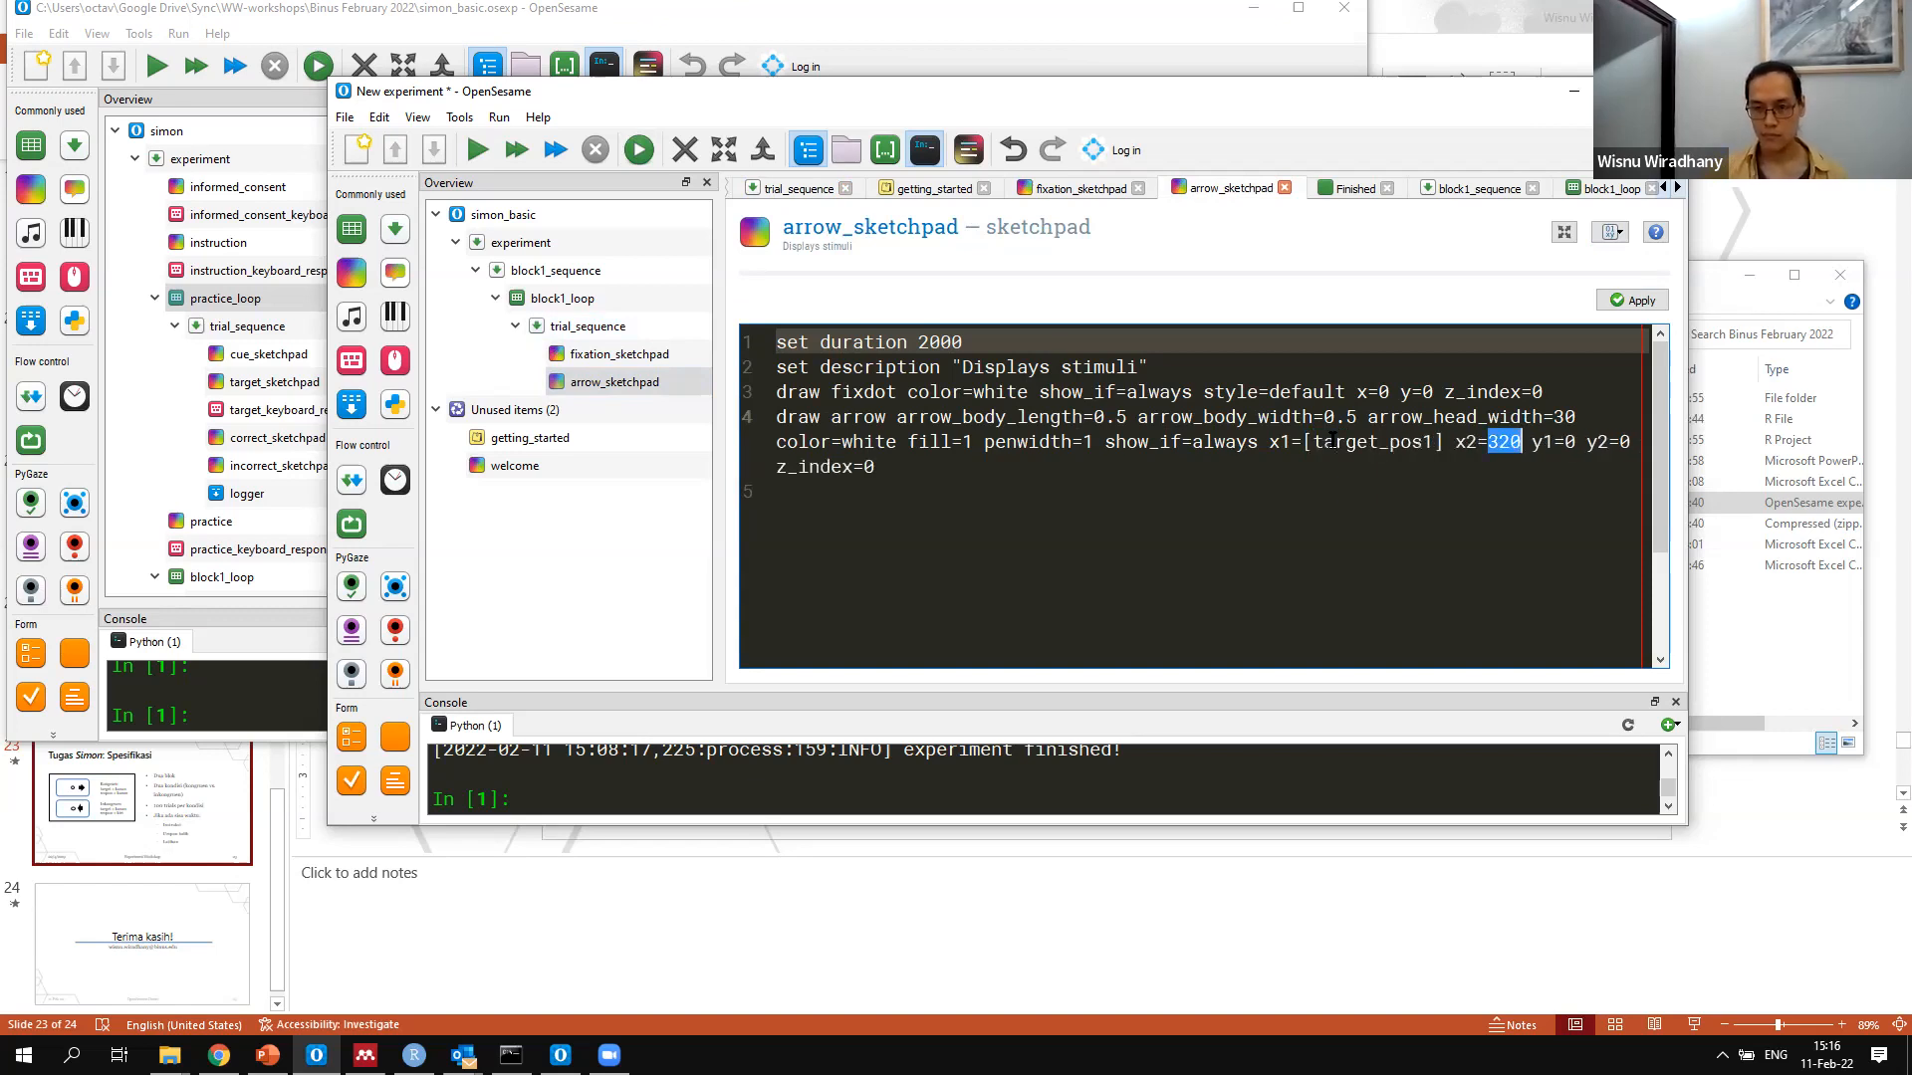
text([)
key(Left)
key(shift+Left)
key(shift+Left)
key(shift+Left)
text(target)
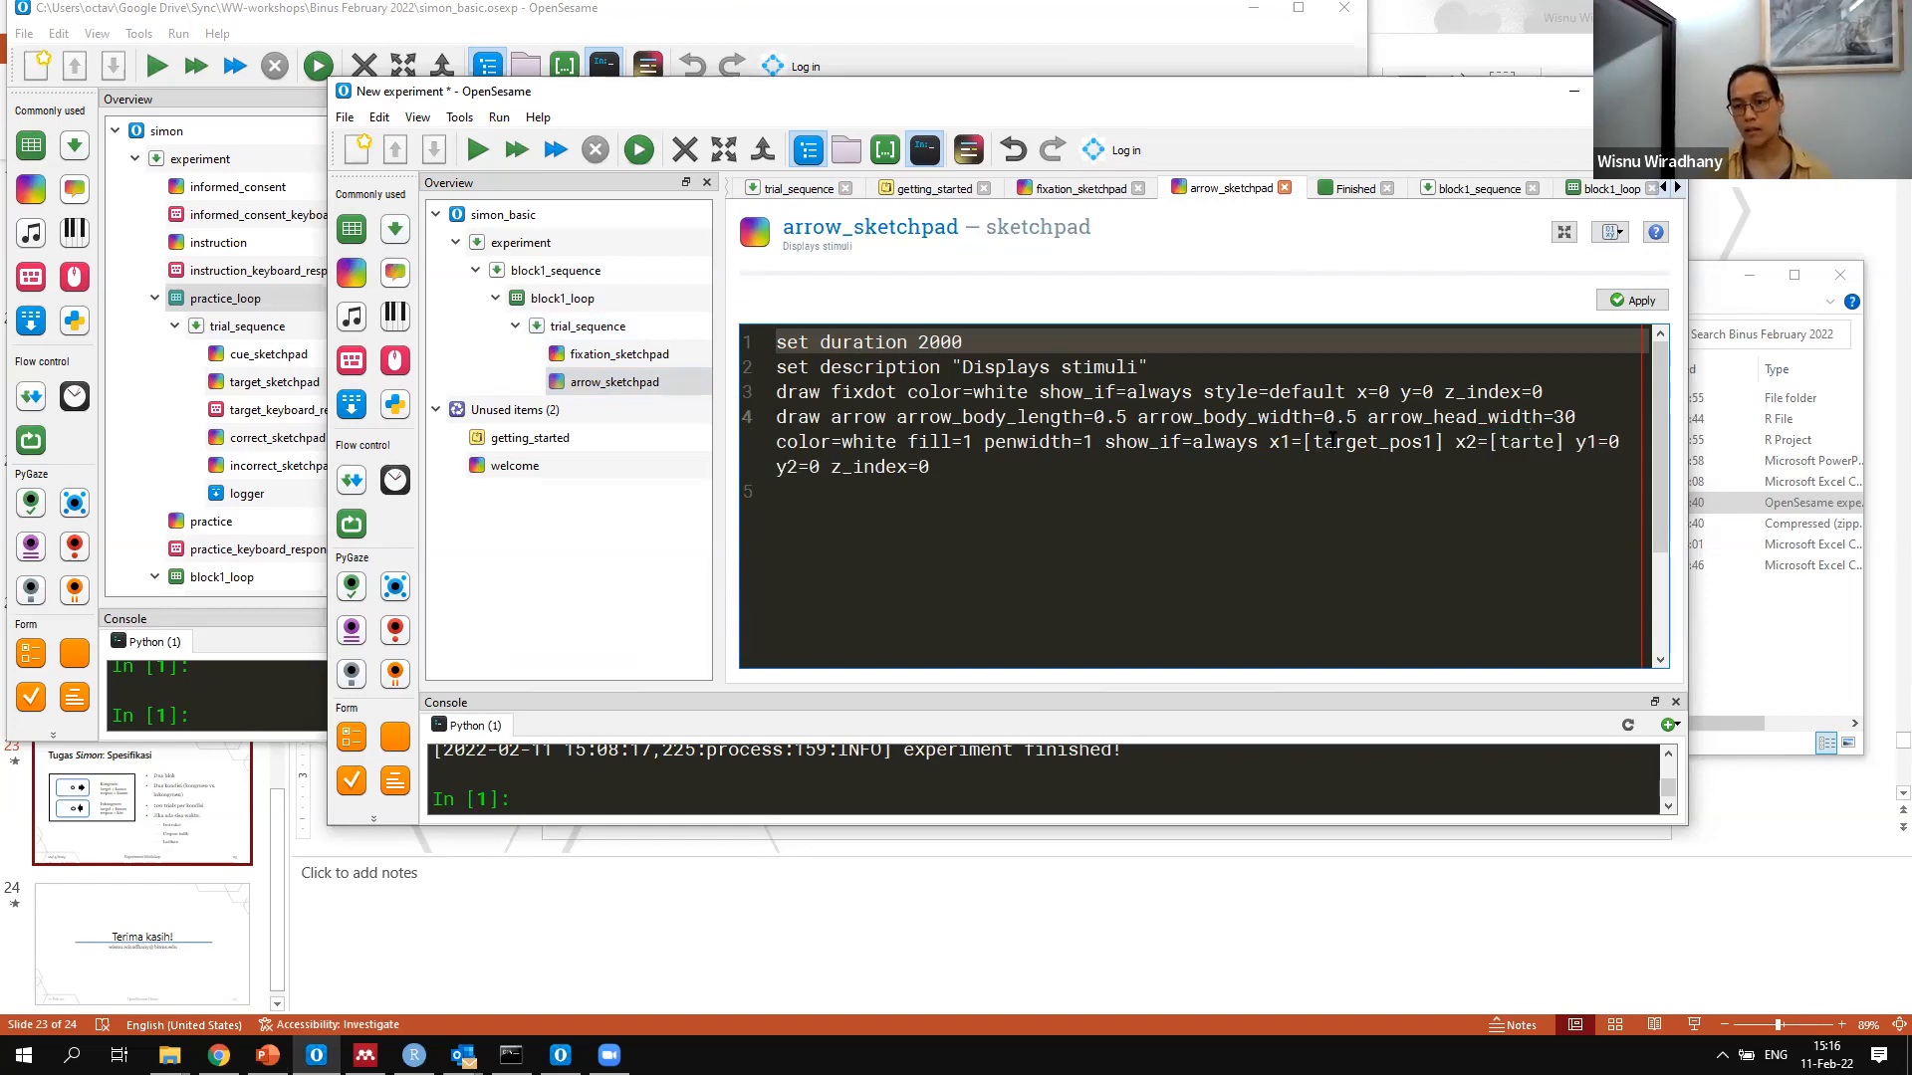
text(_pos)
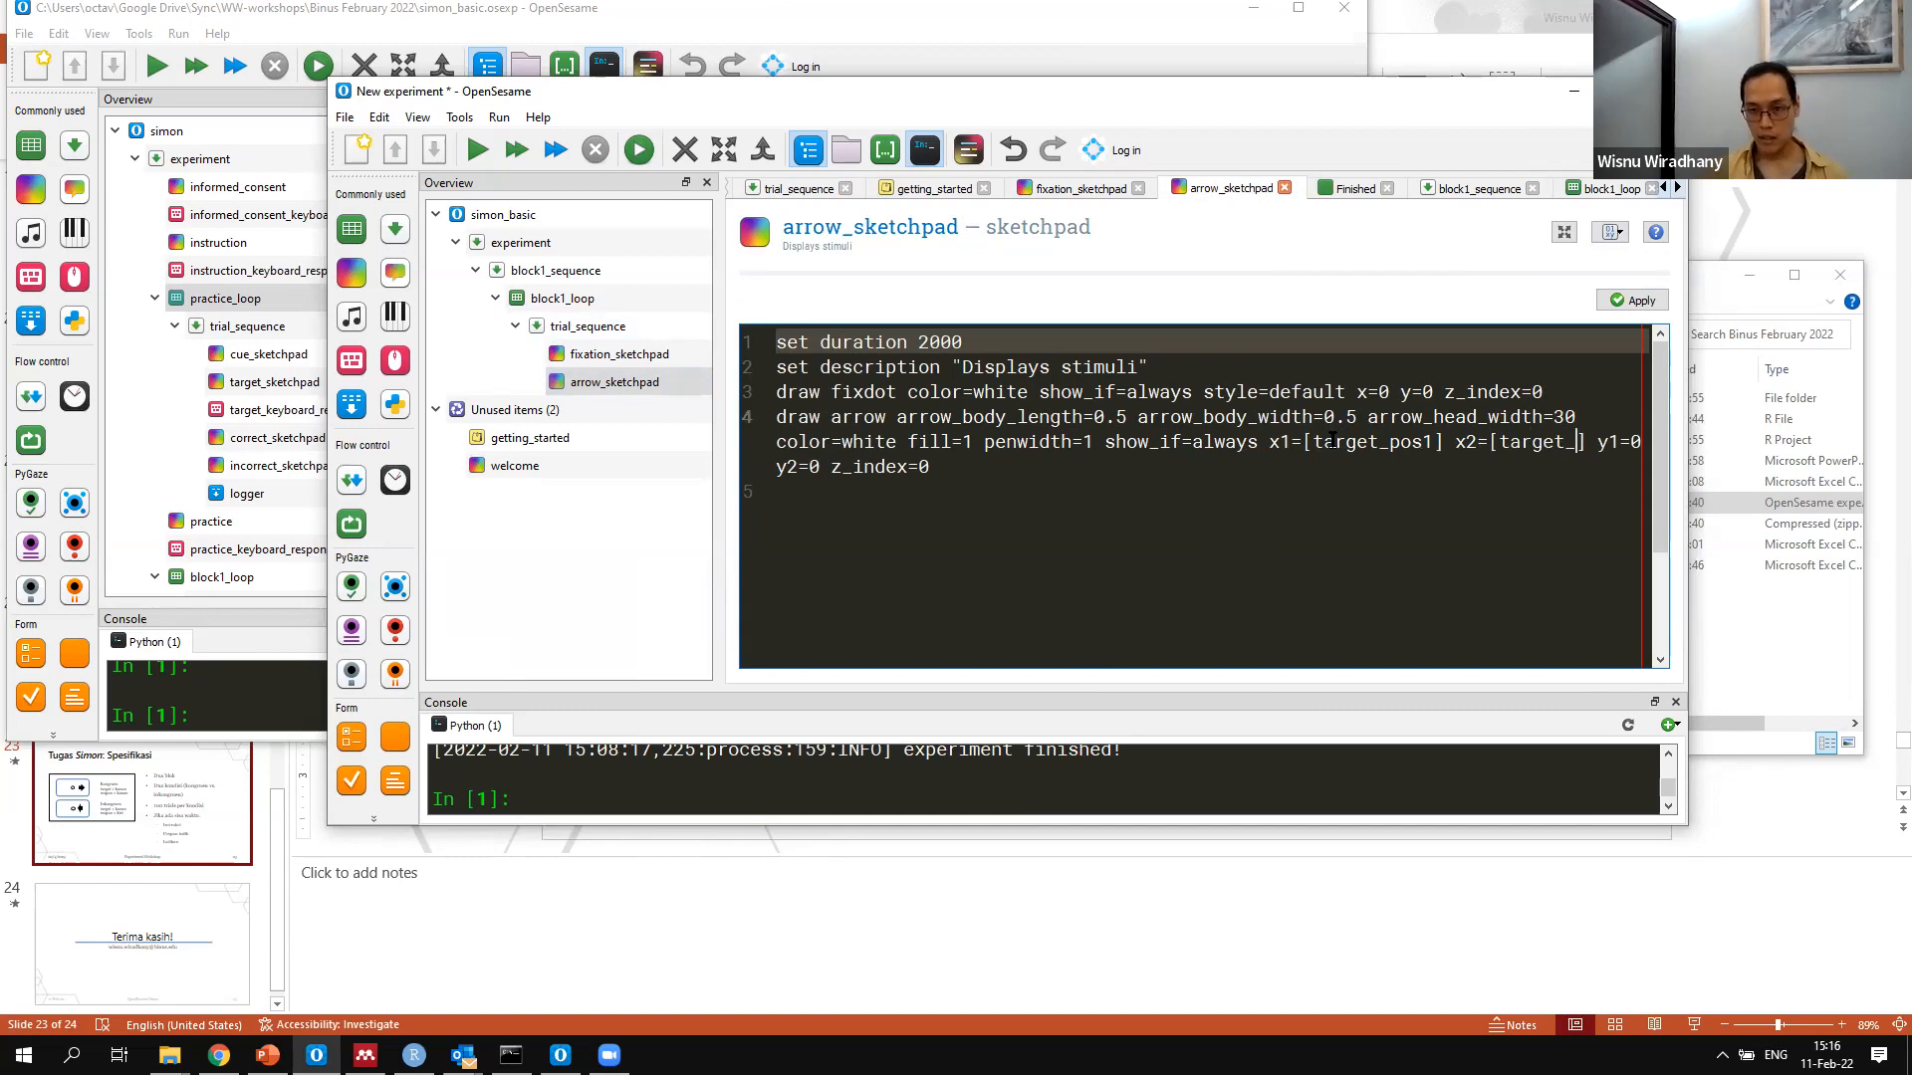
text(2)
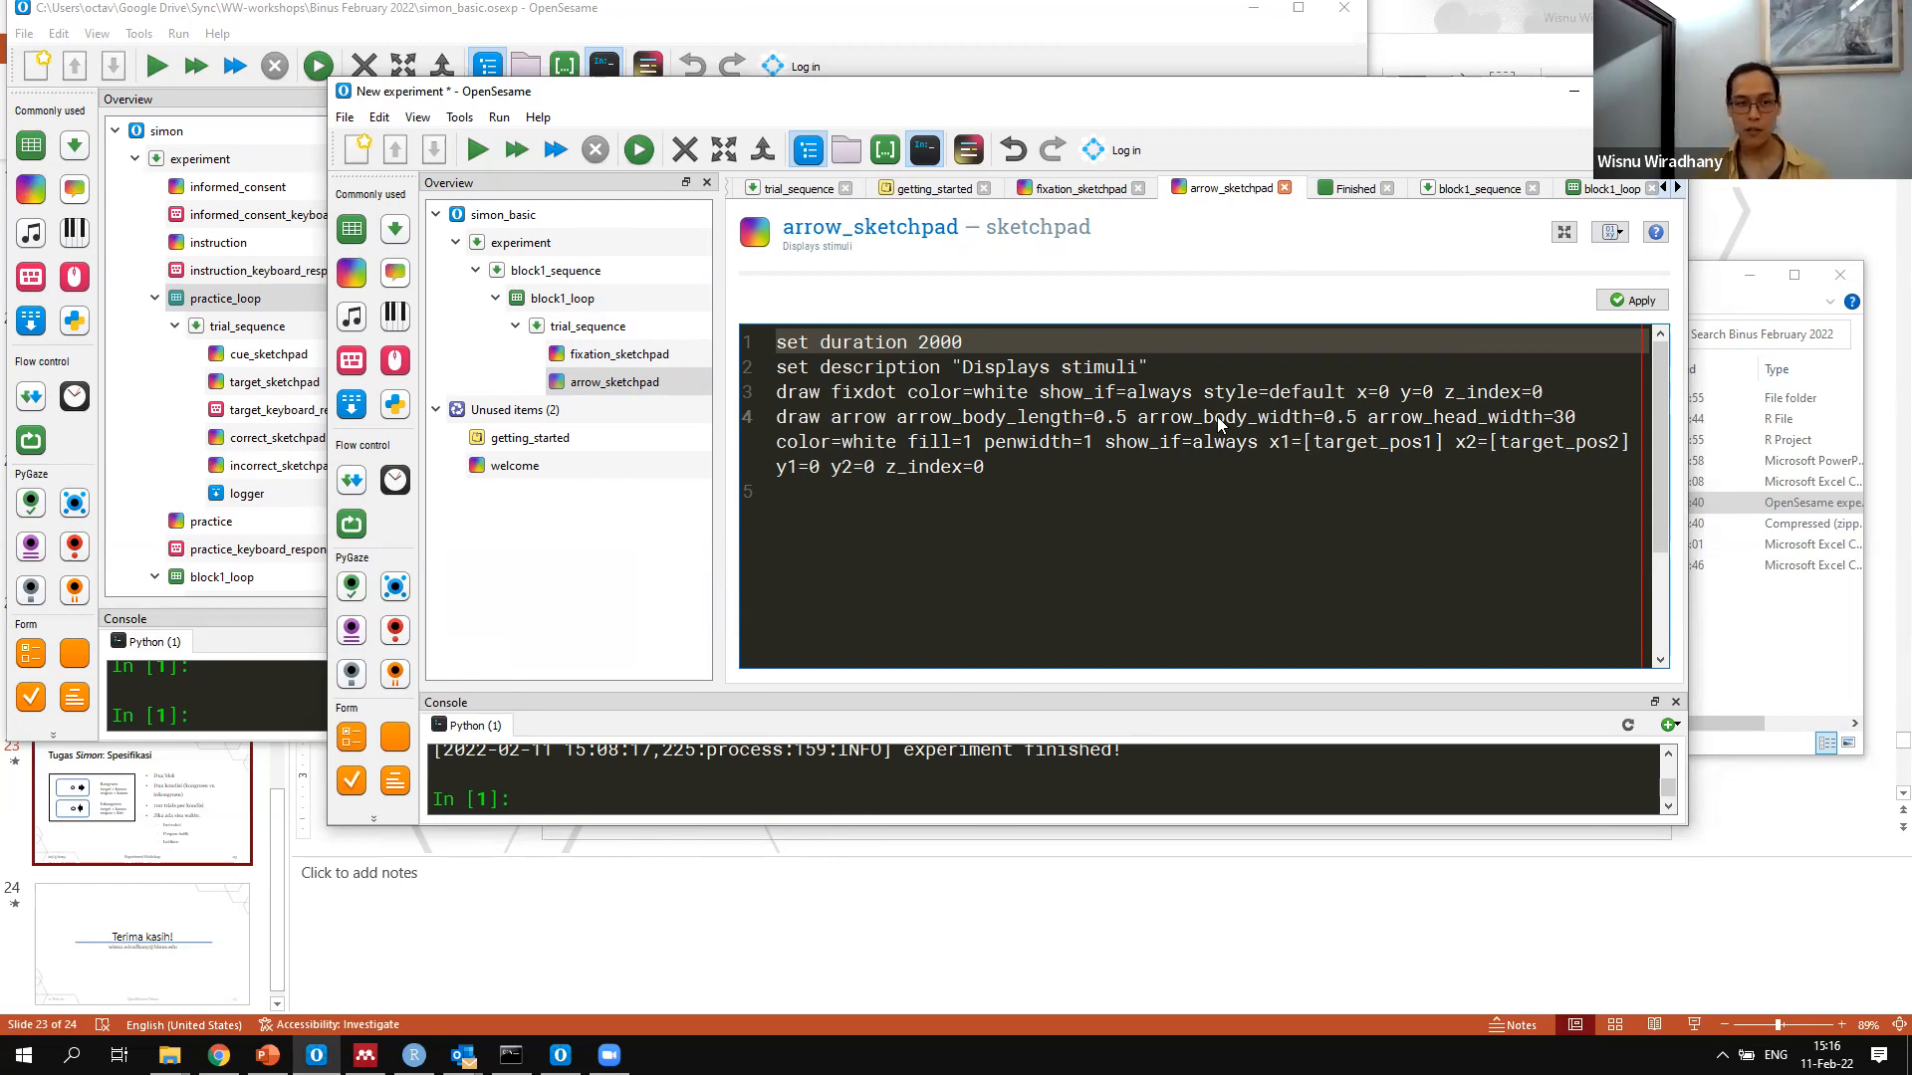
Apply the edited script of arrow_sketchpad and return the item to its visual controls
click(560, 299)
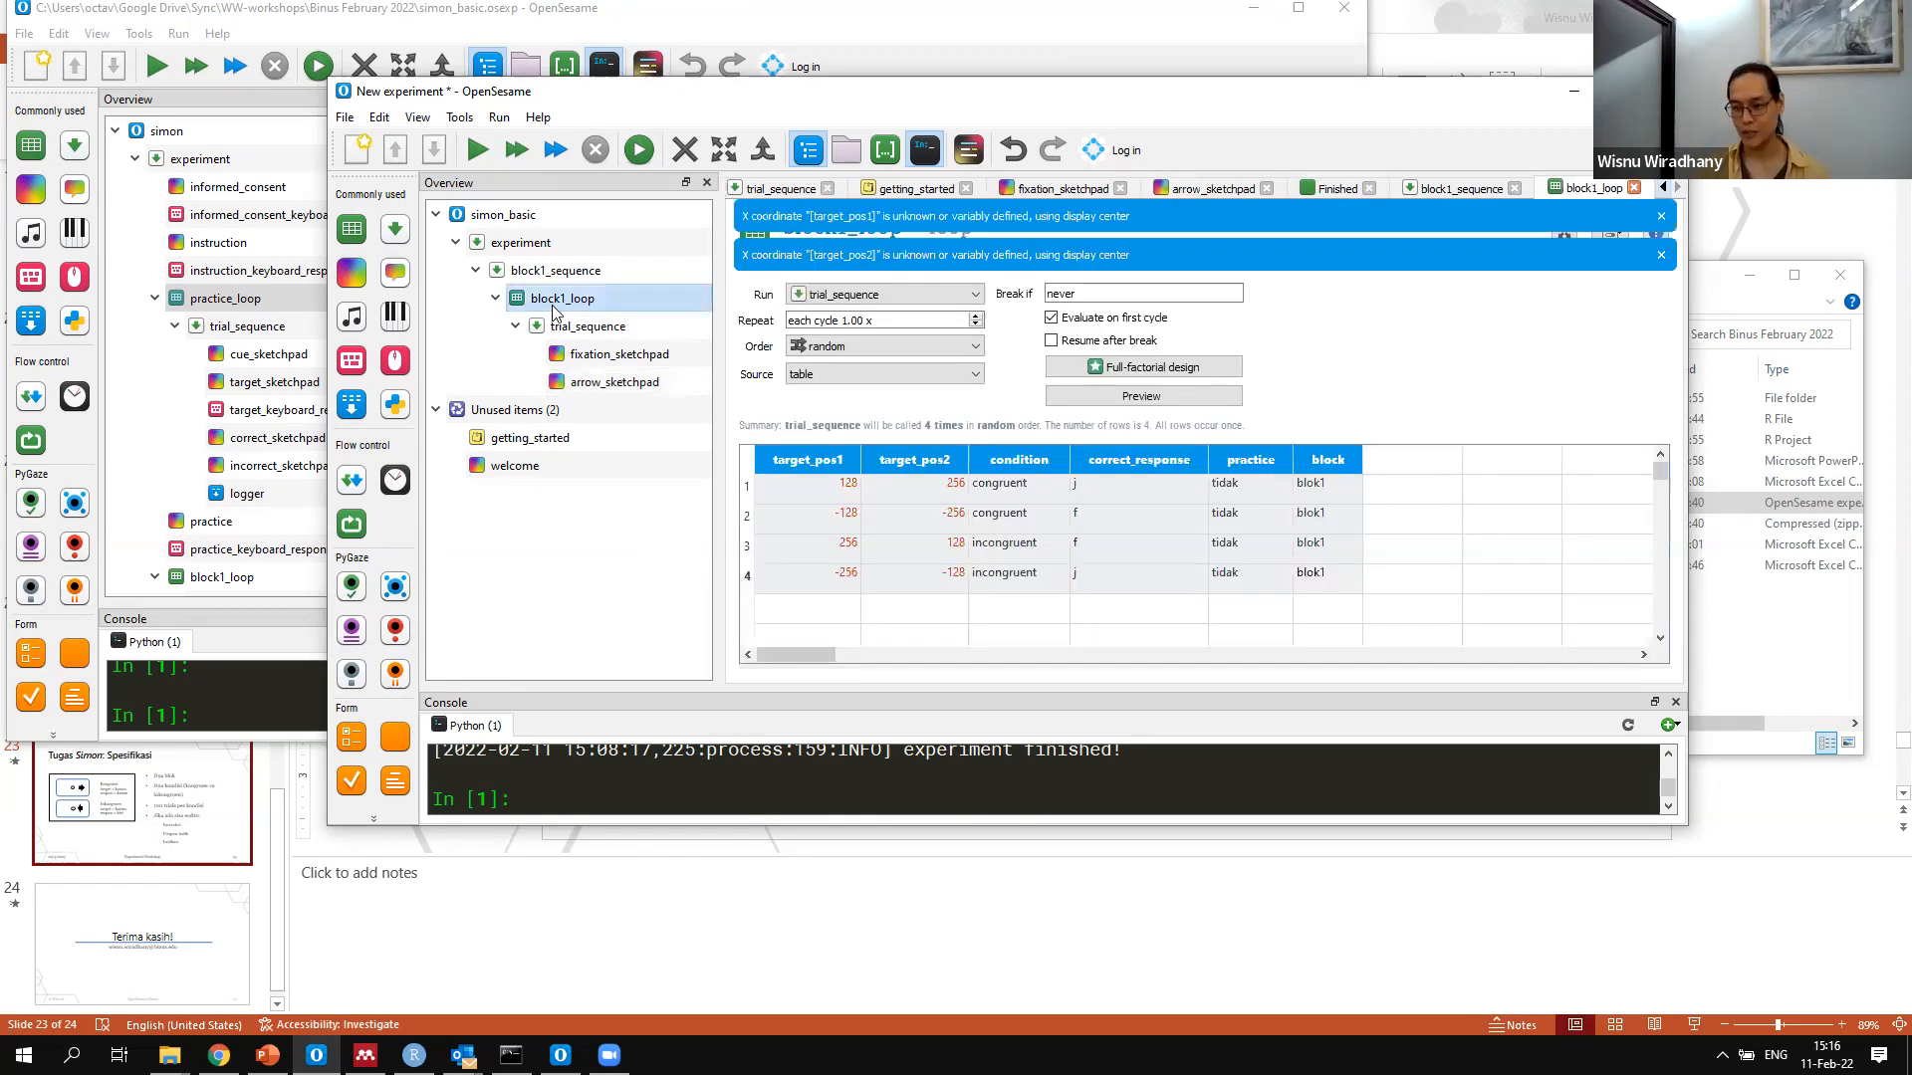
click(635, 381)
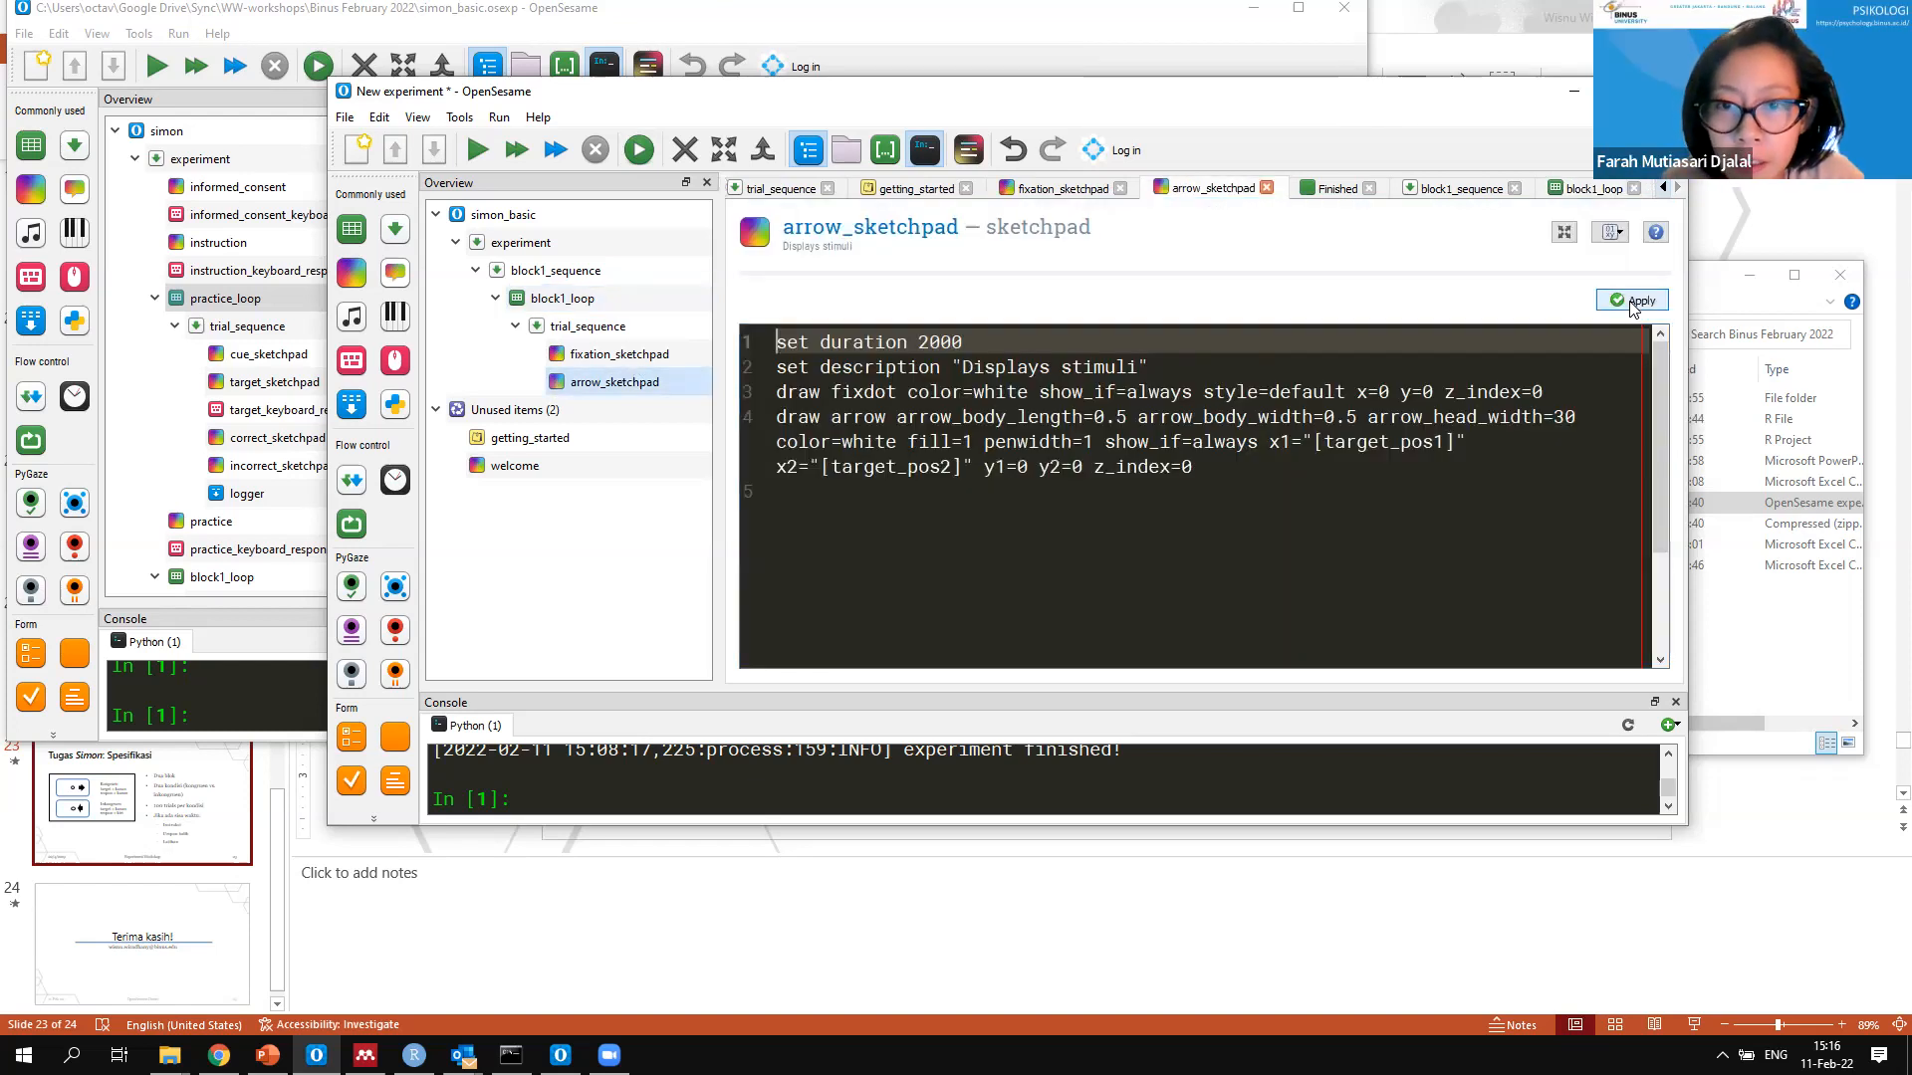
click(1633, 305)
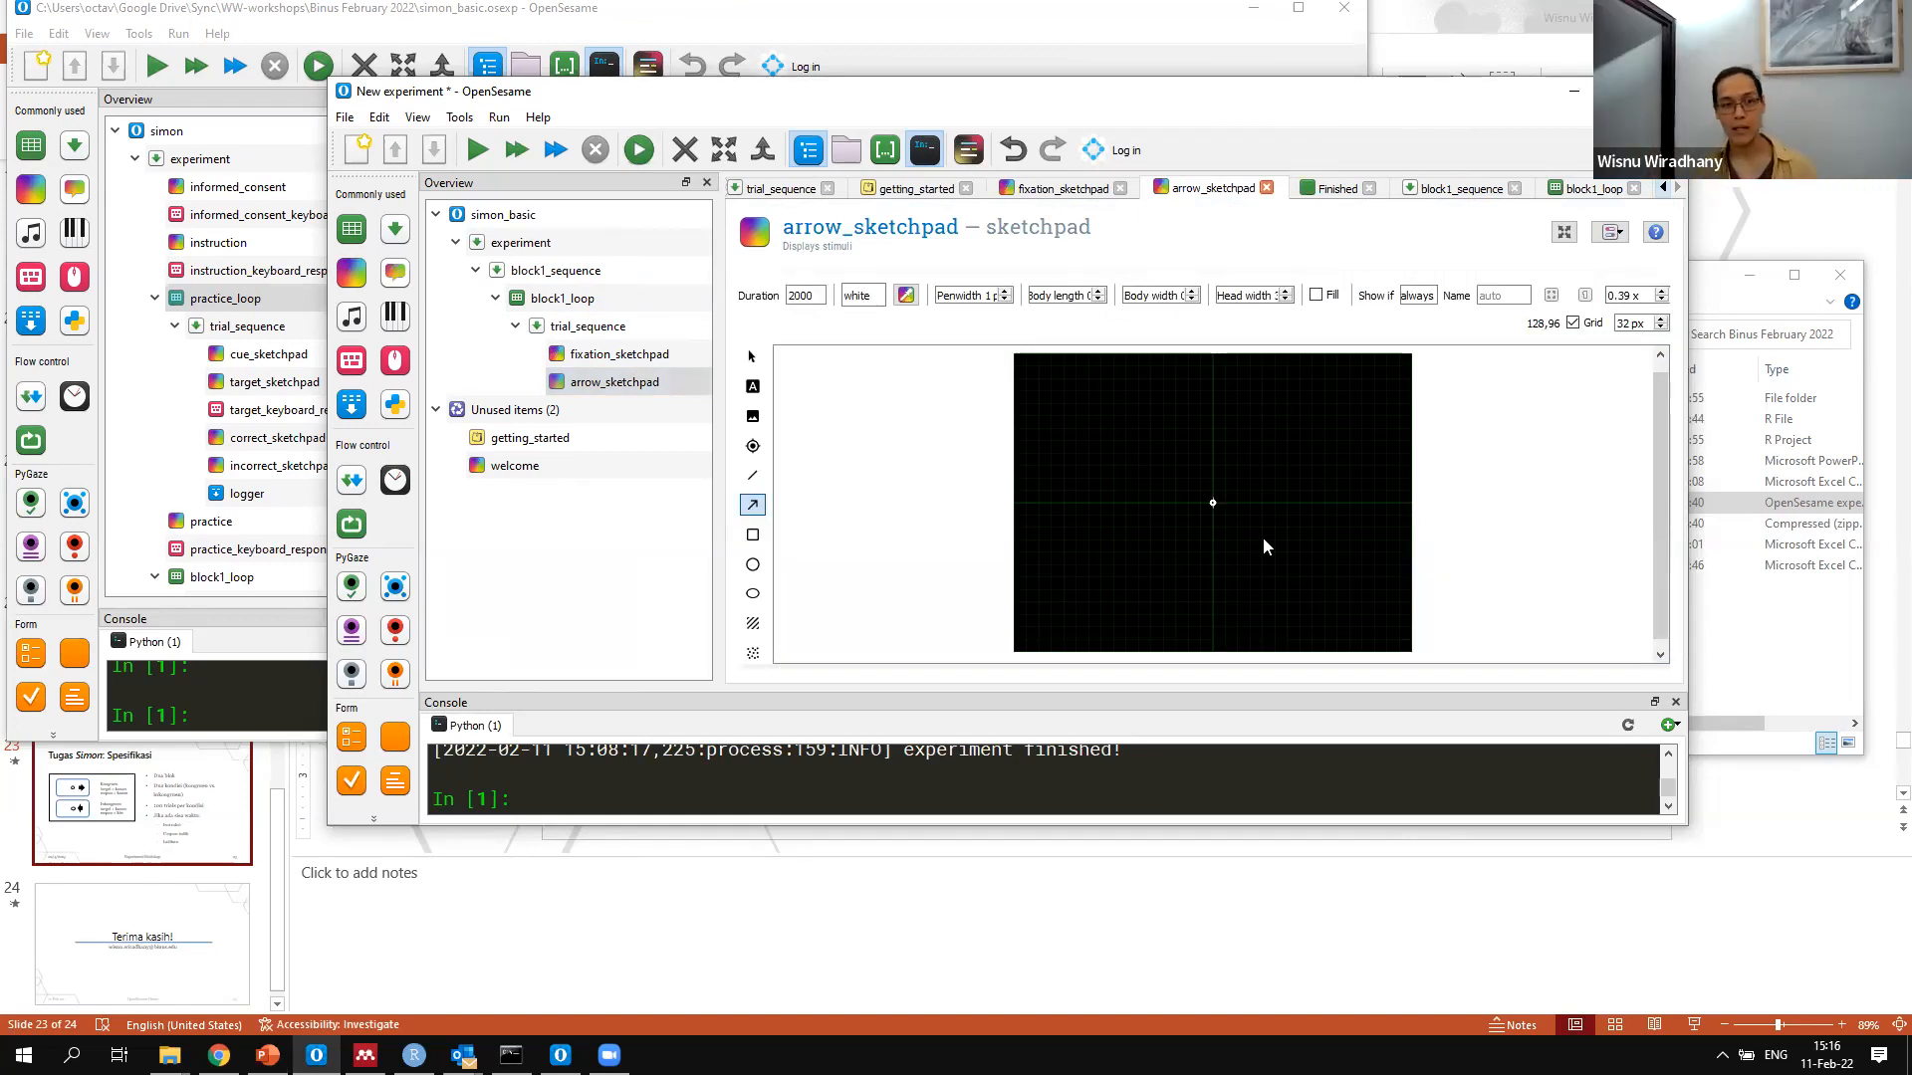
Check block1_loop's target_pos1 and target_pos2 columns against arrow_sketchpad and quick-run the experiment
click(563, 297)
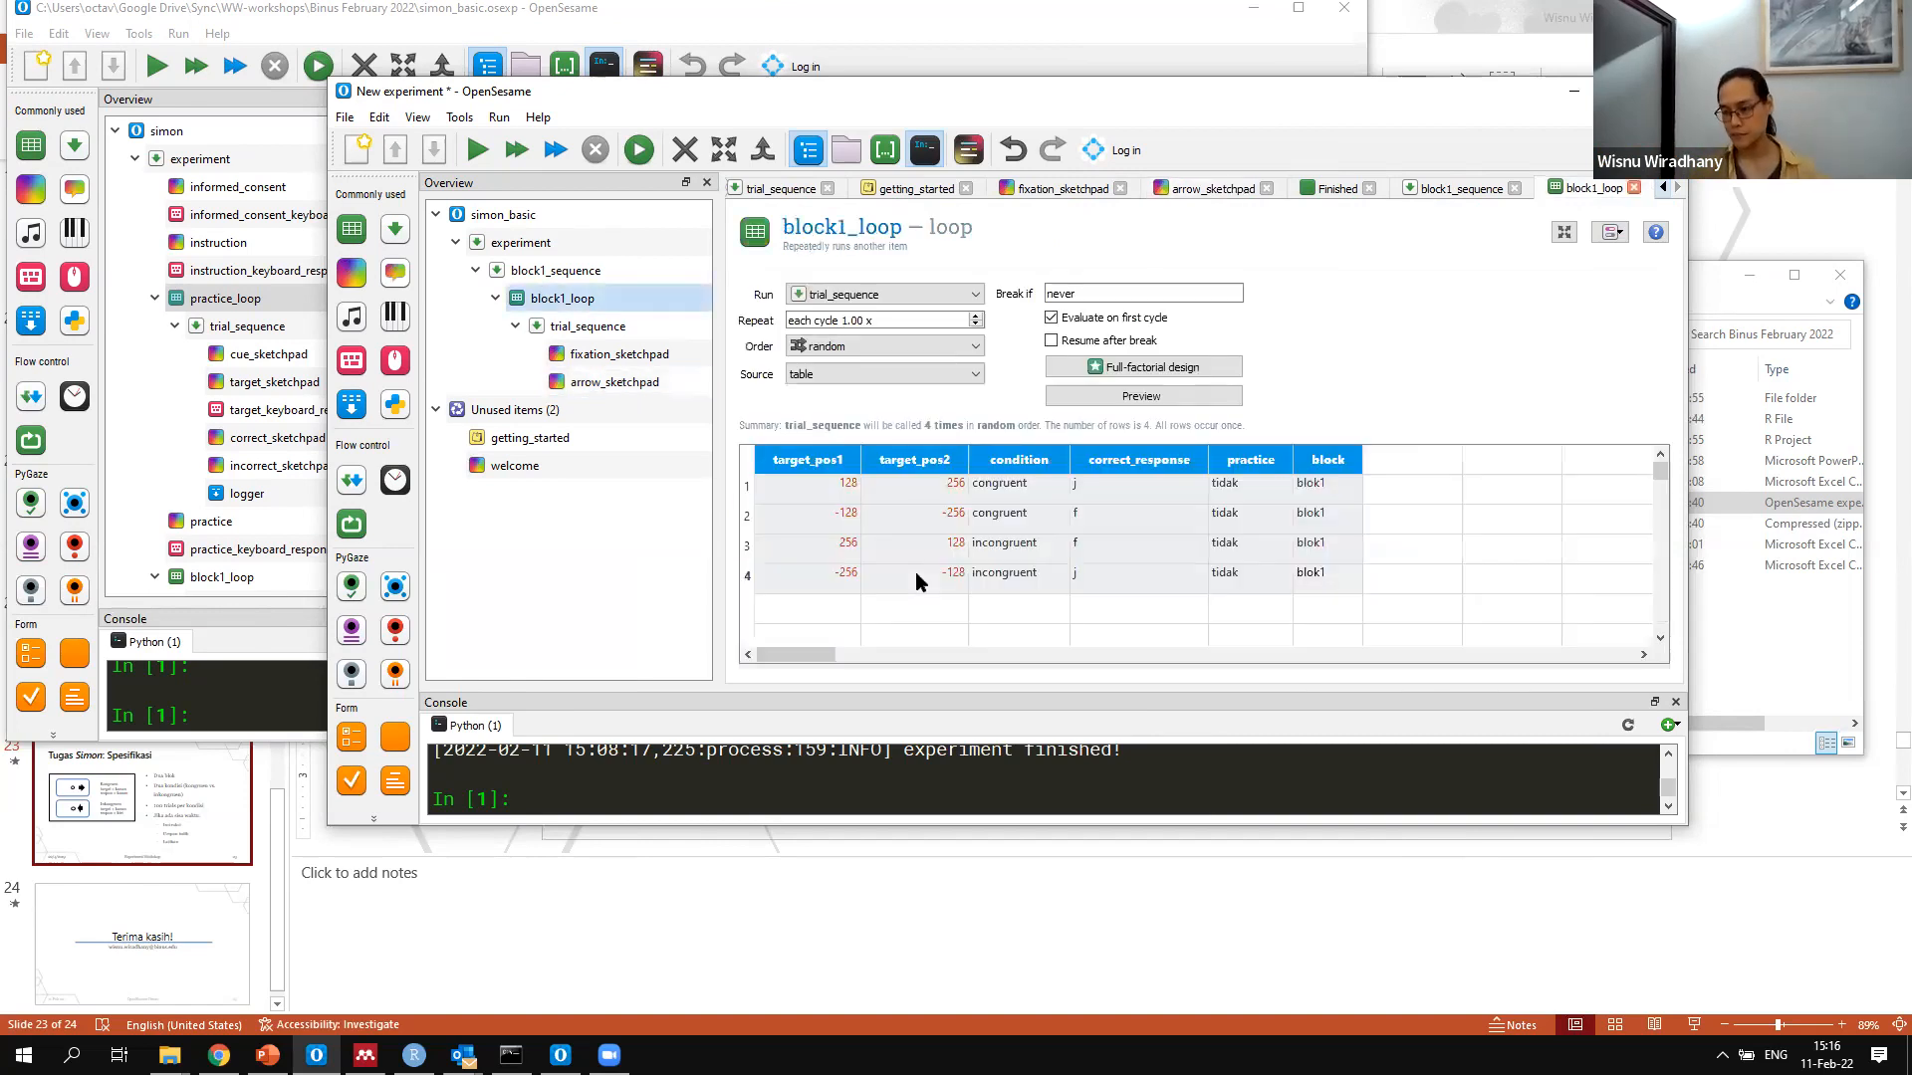
click(652, 383)
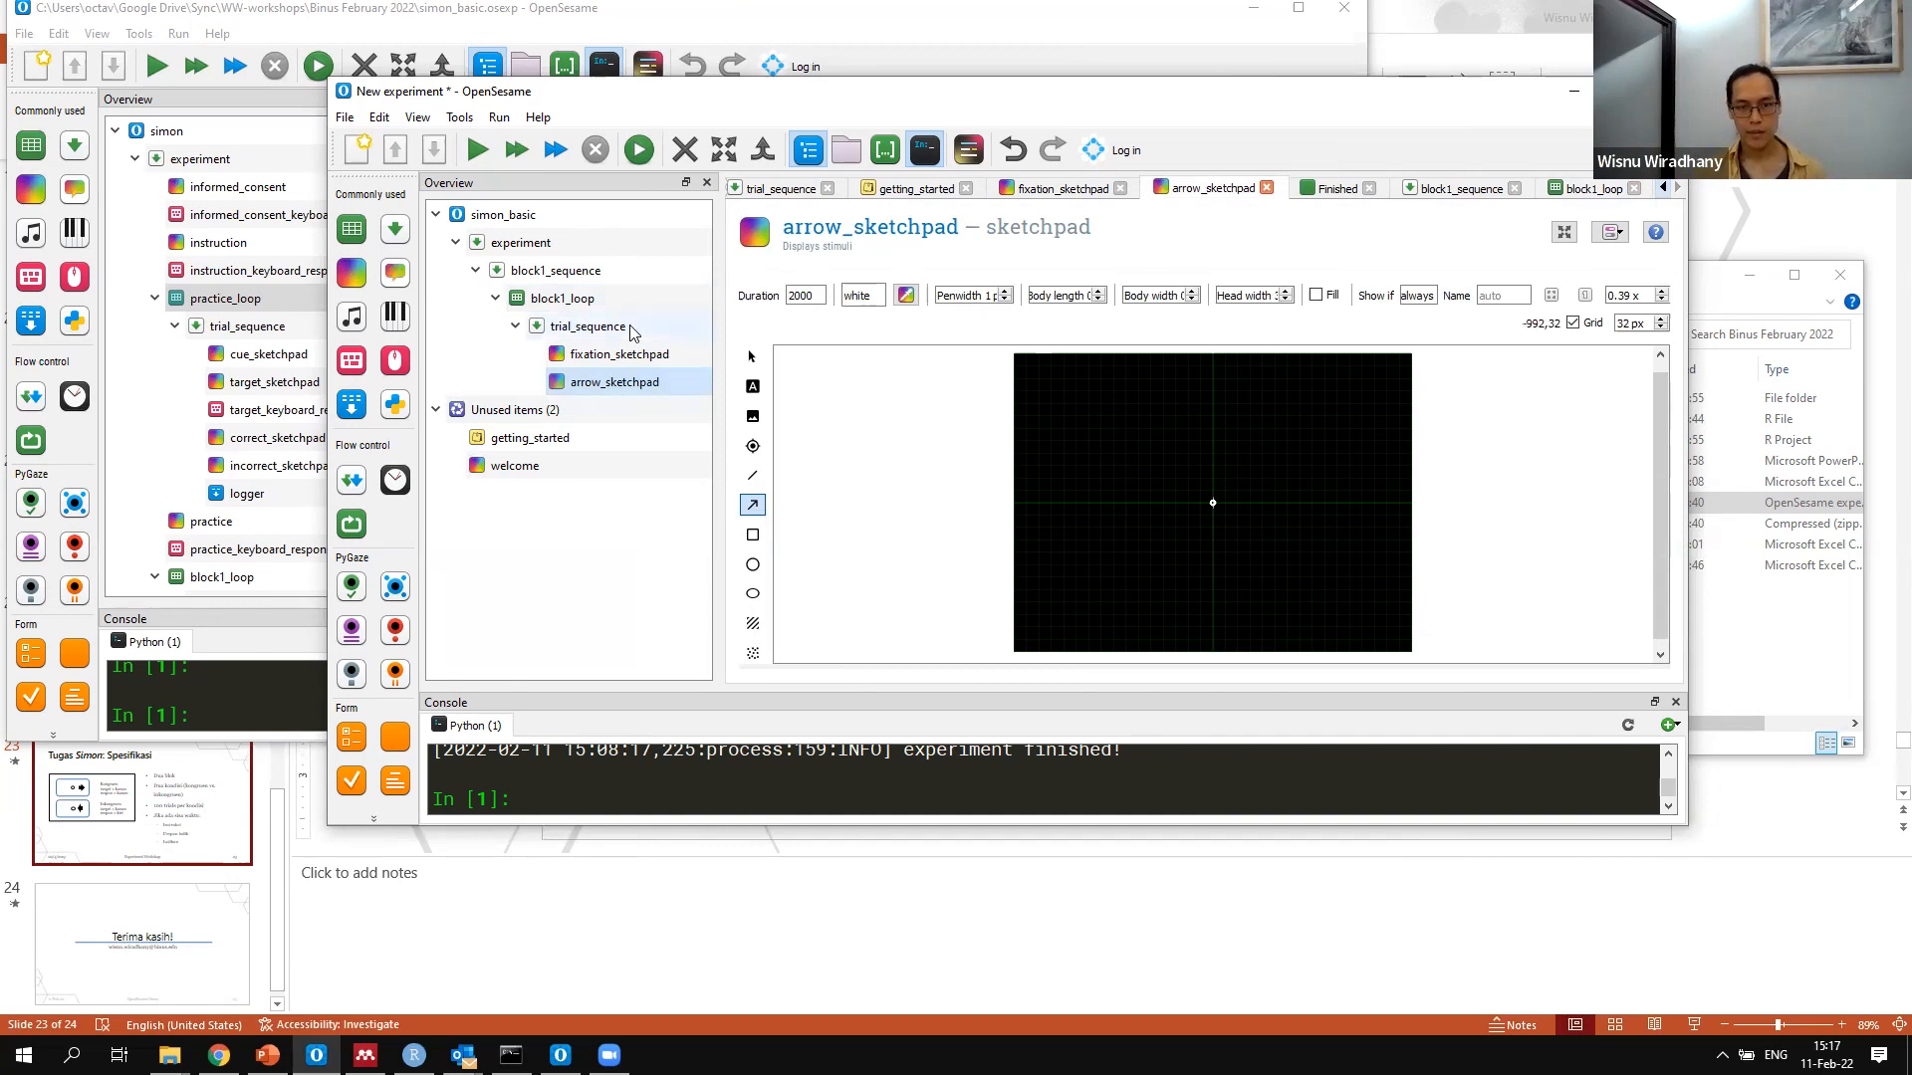
click(612, 298)
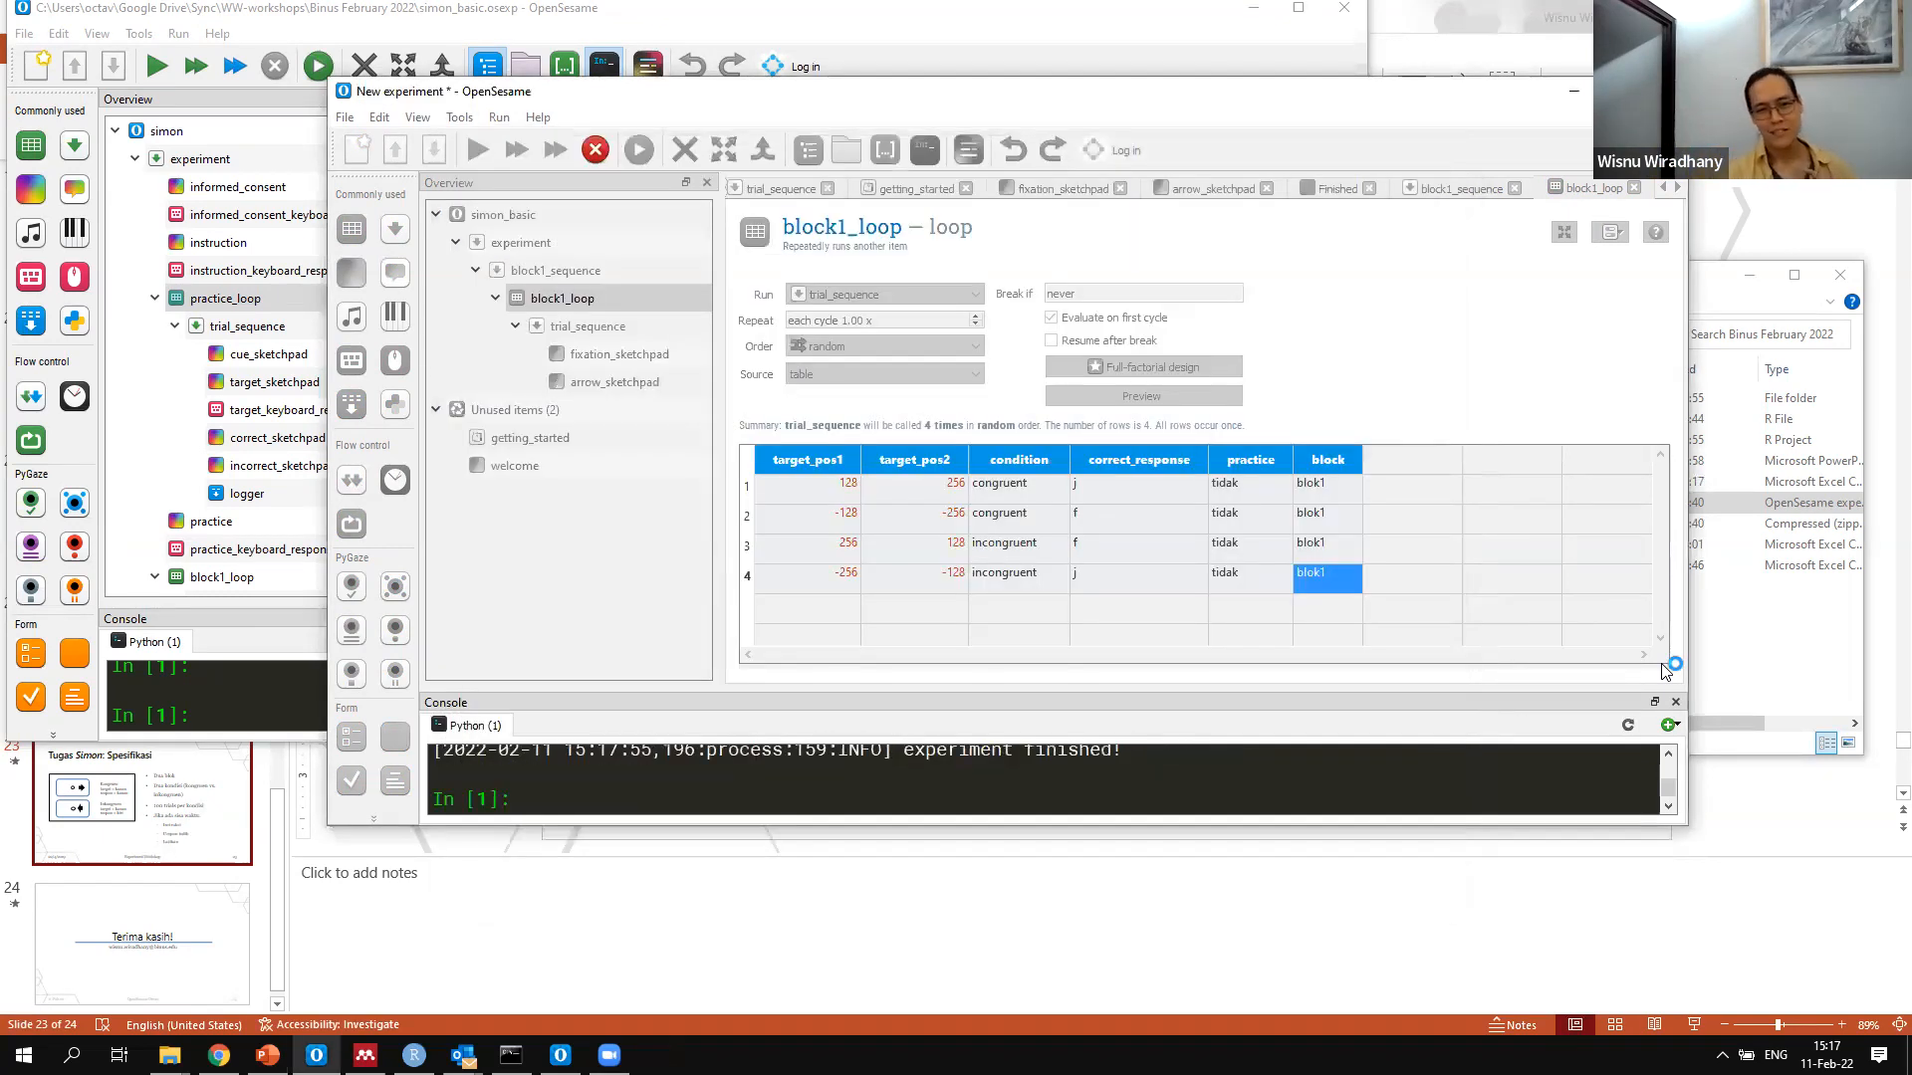
Add a keyboard_response item after arrow_sketchpad in trial_sequence and name it arrow_keyboard_response
click(598, 298)
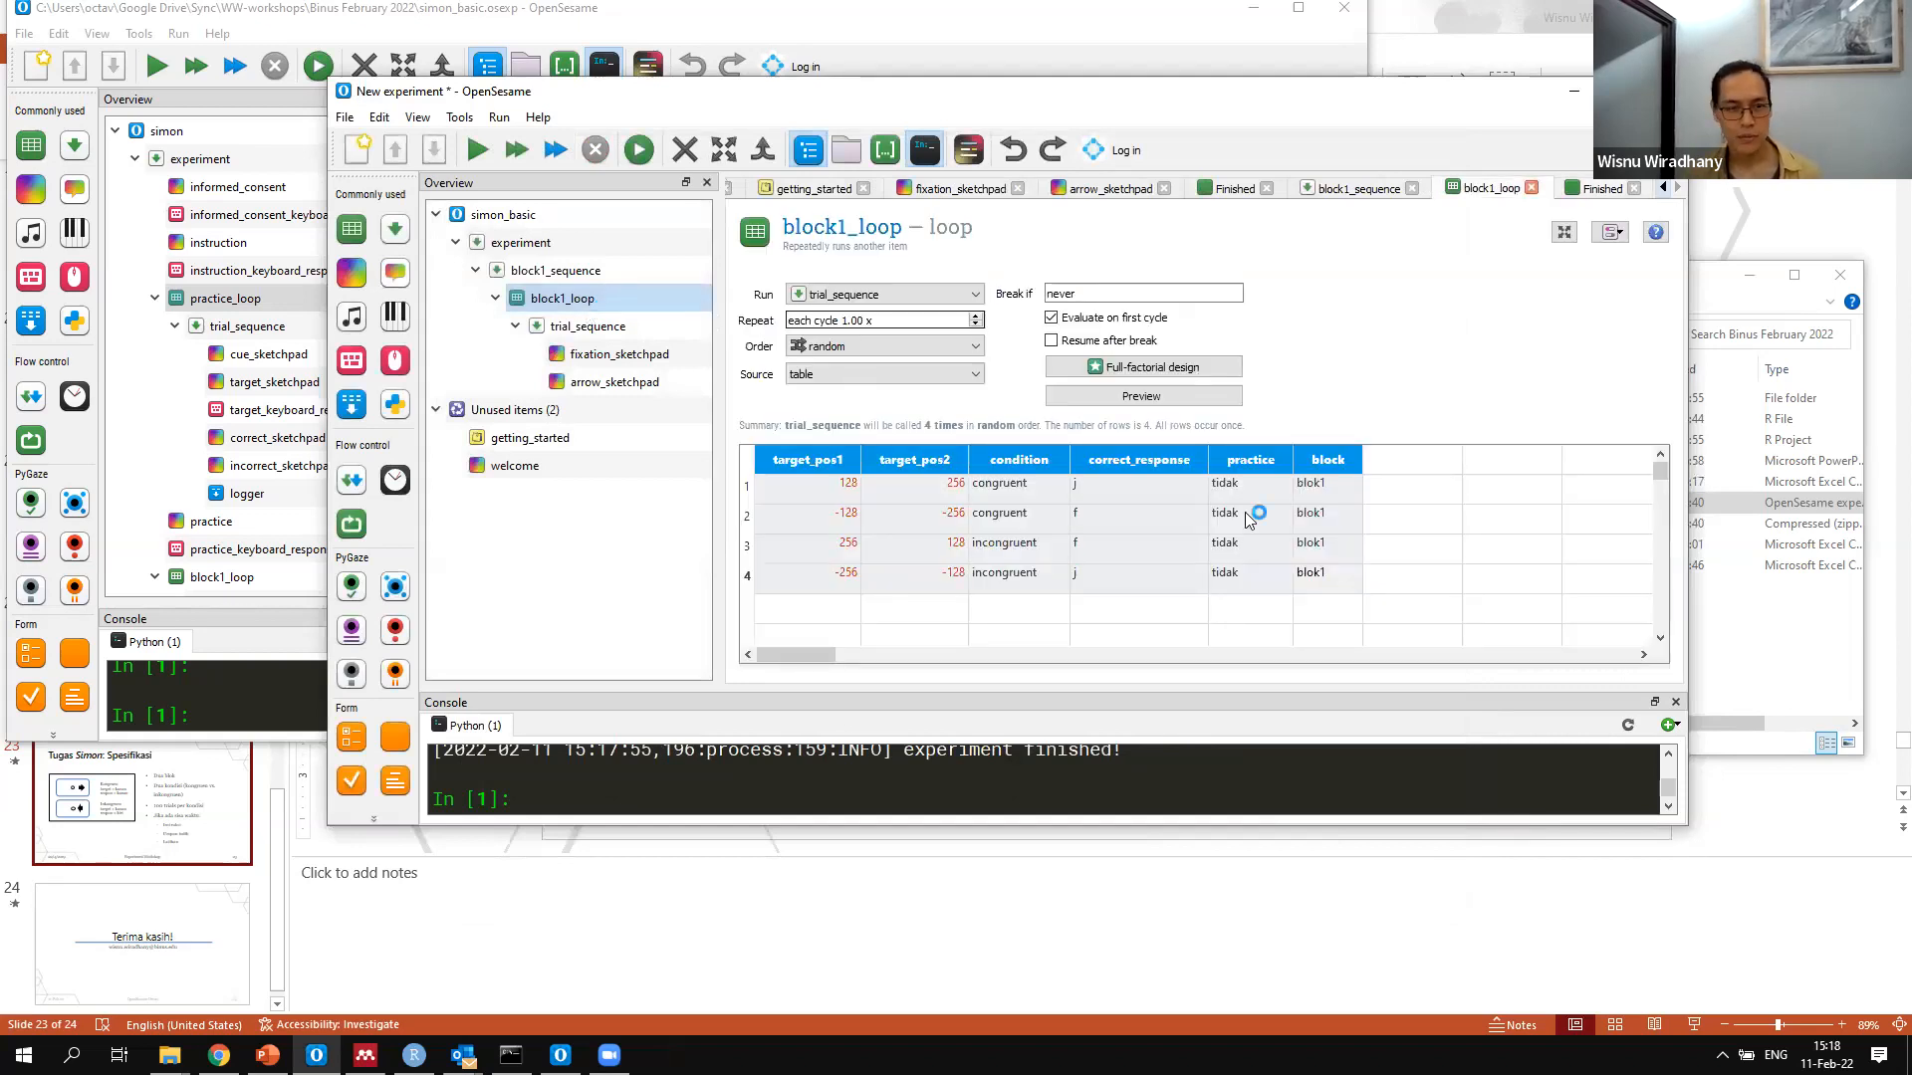
click(622, 357)
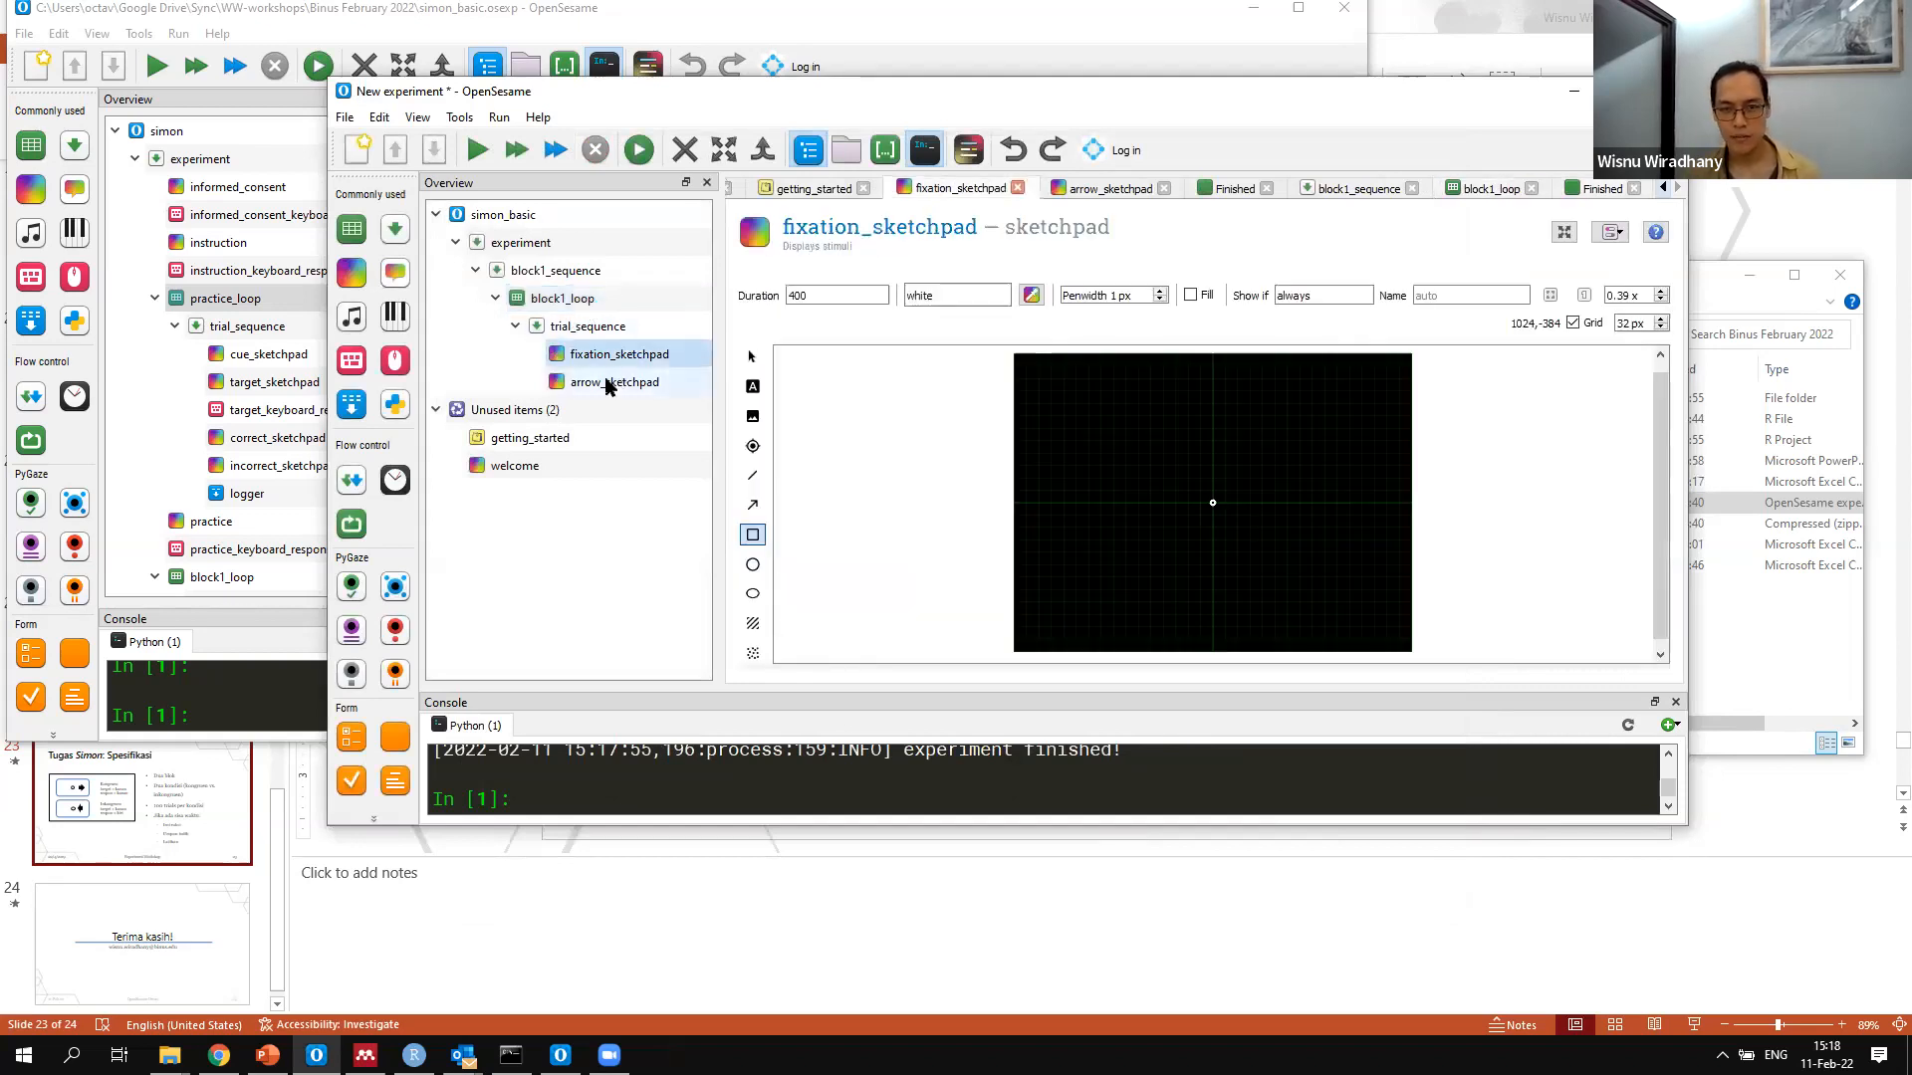
click(610, 384)
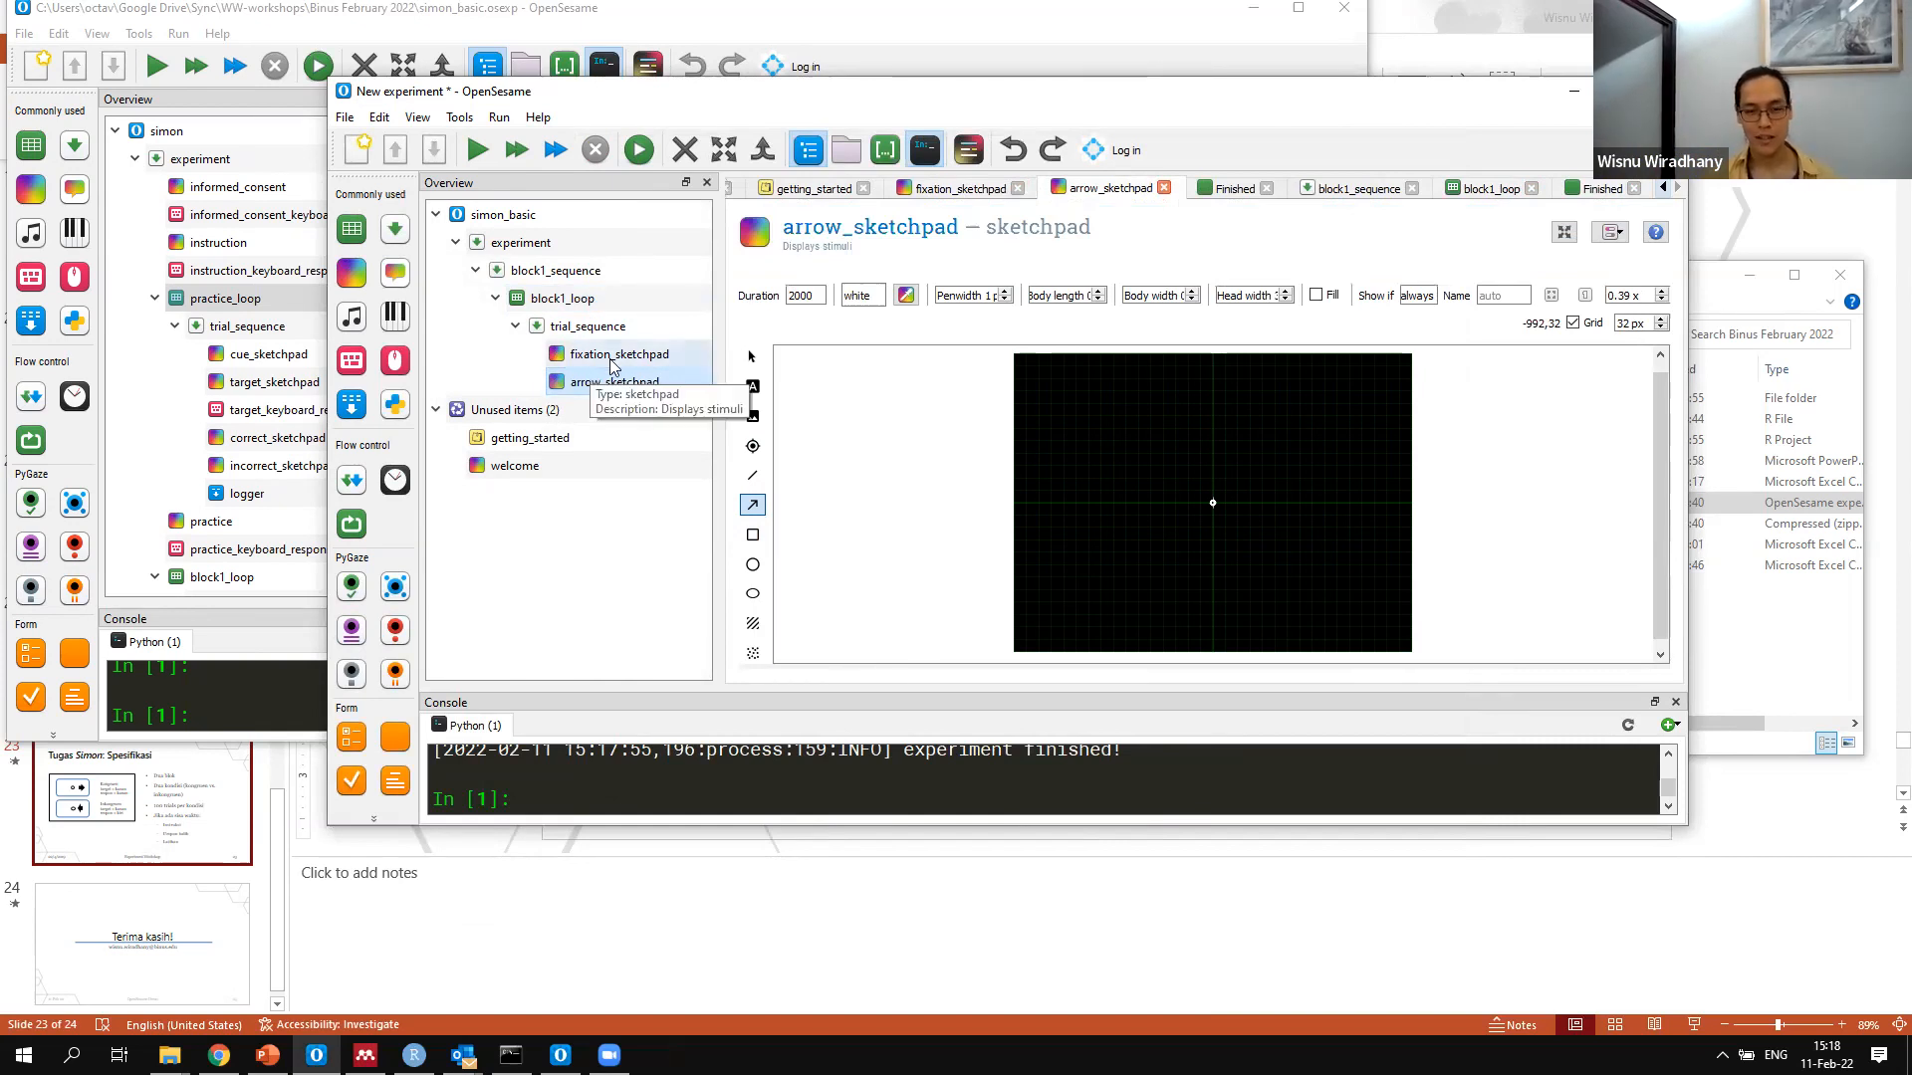
click(611, 361)
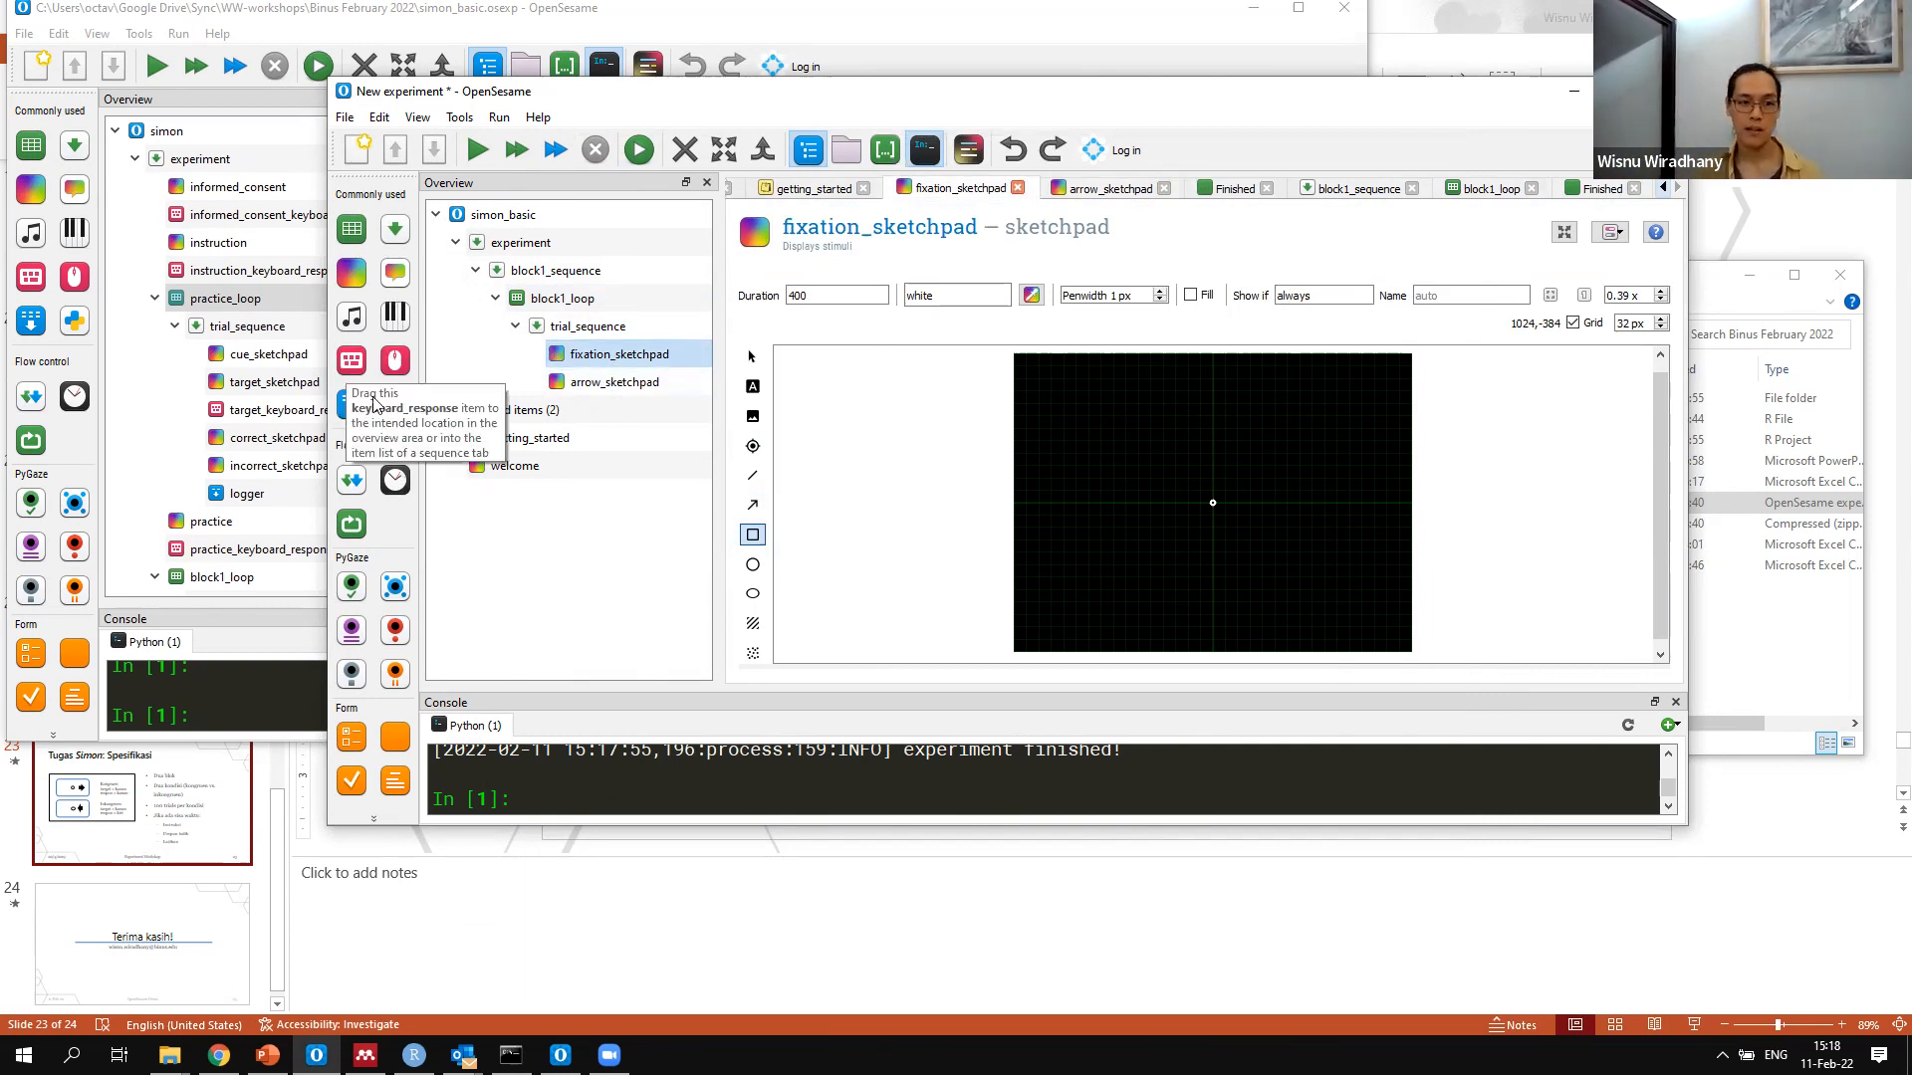
drag(370, 395, 574, 384)
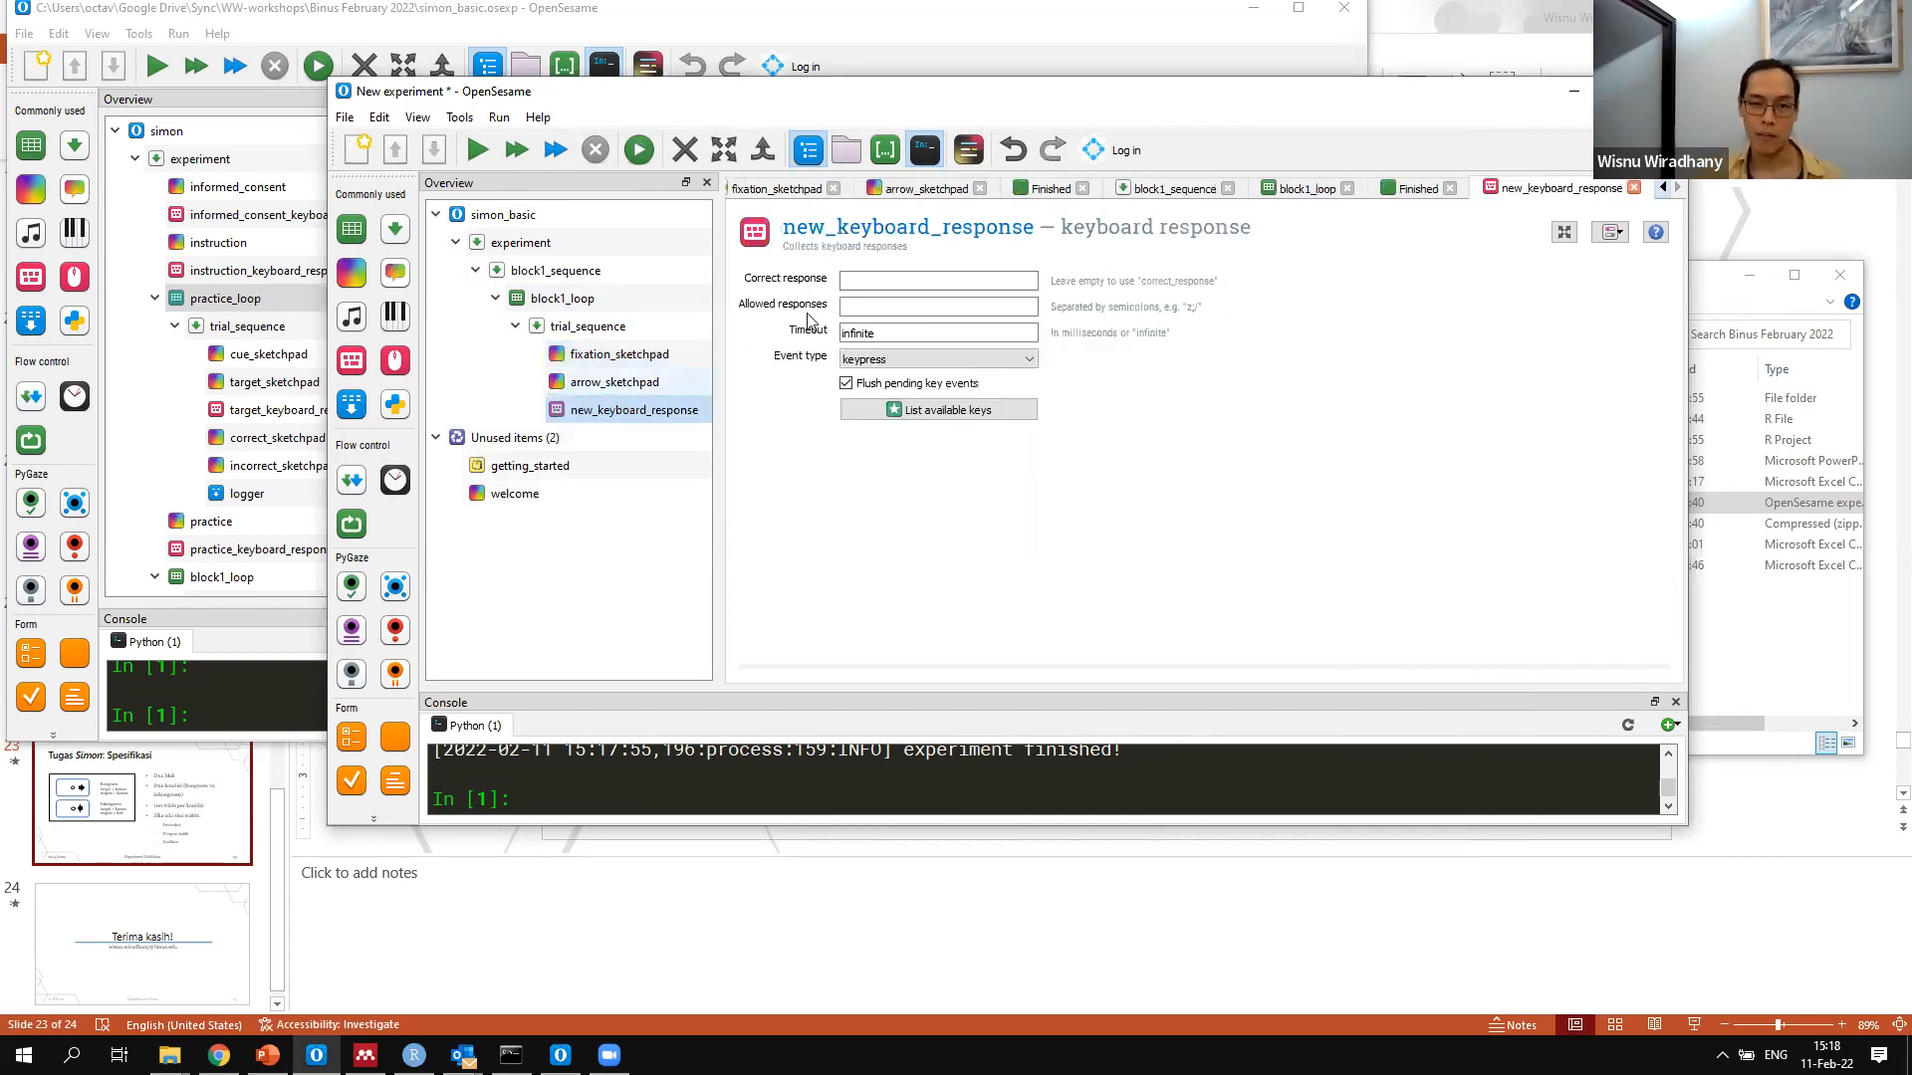
click(811, 228)
drag(809, 228, 533, 221)
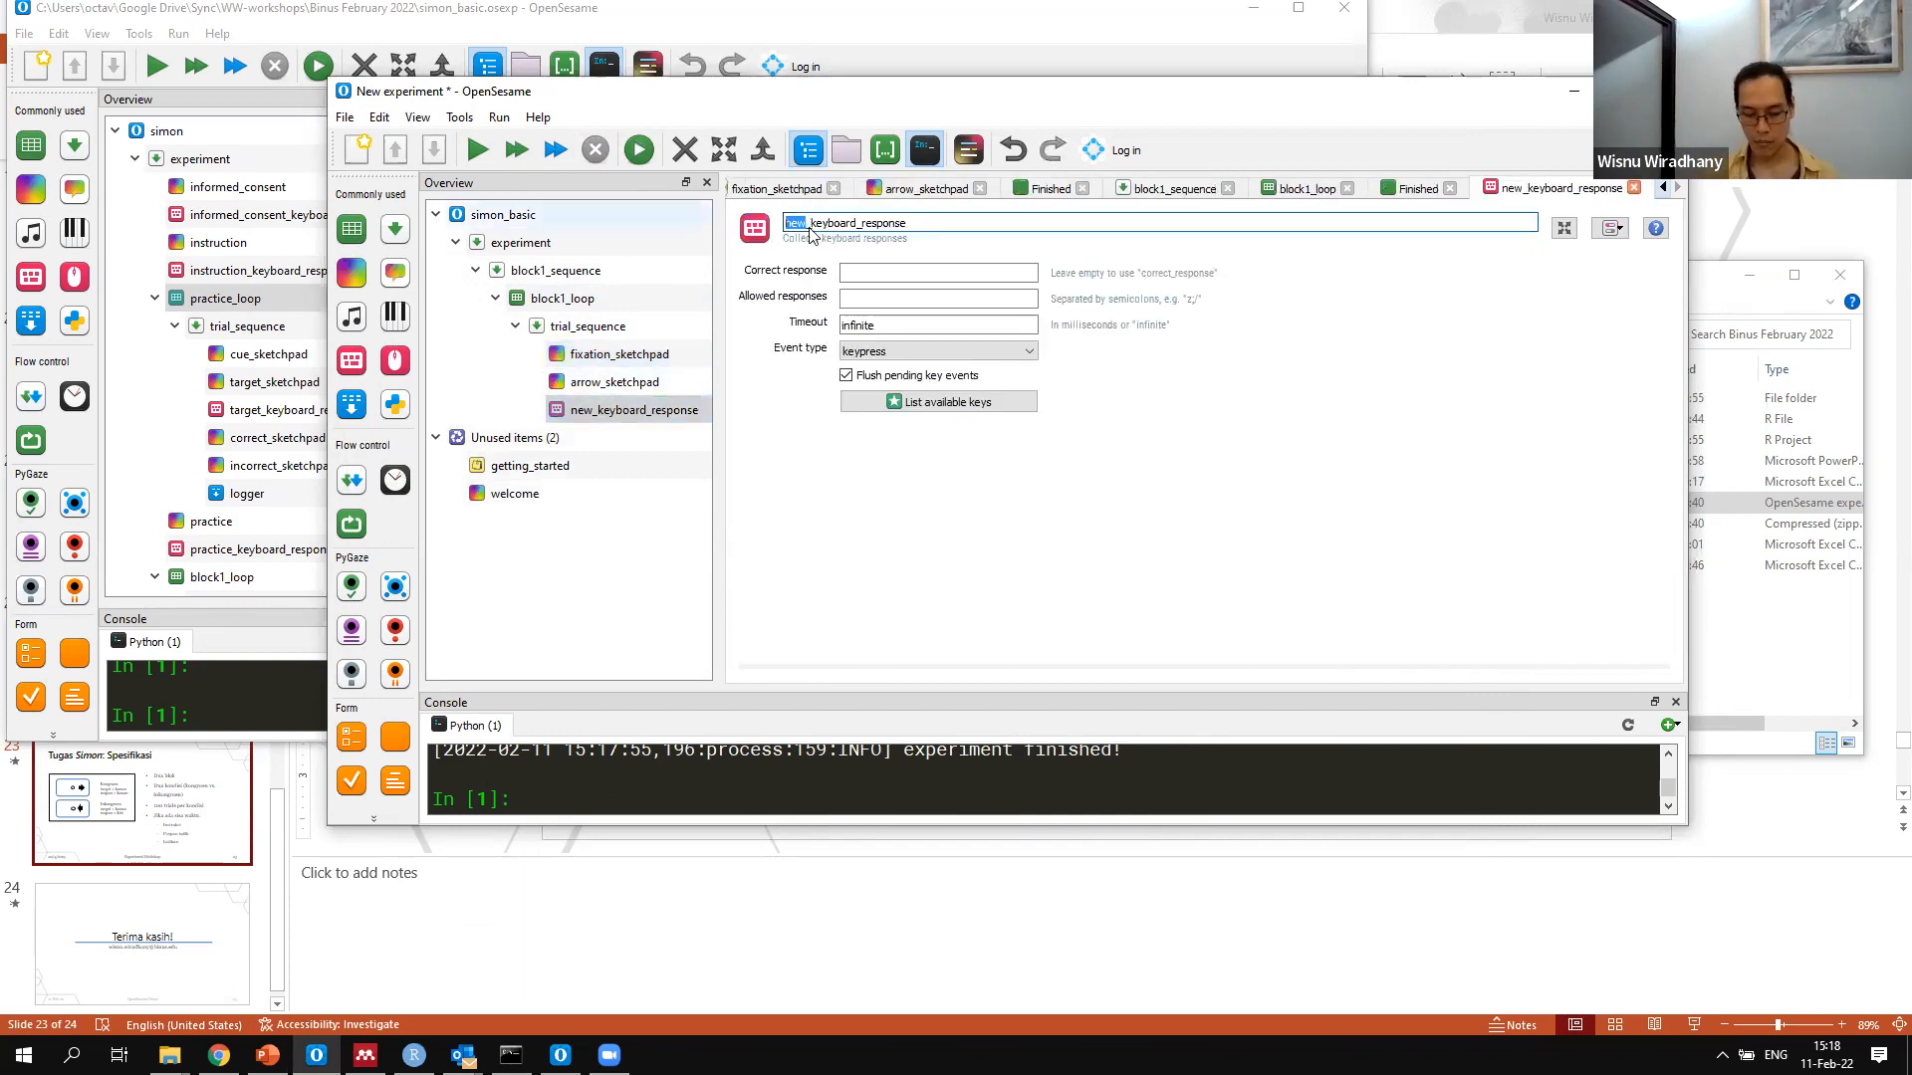
text(arraw)
key(BackSpace)
key(BackSpace)
text(ow)
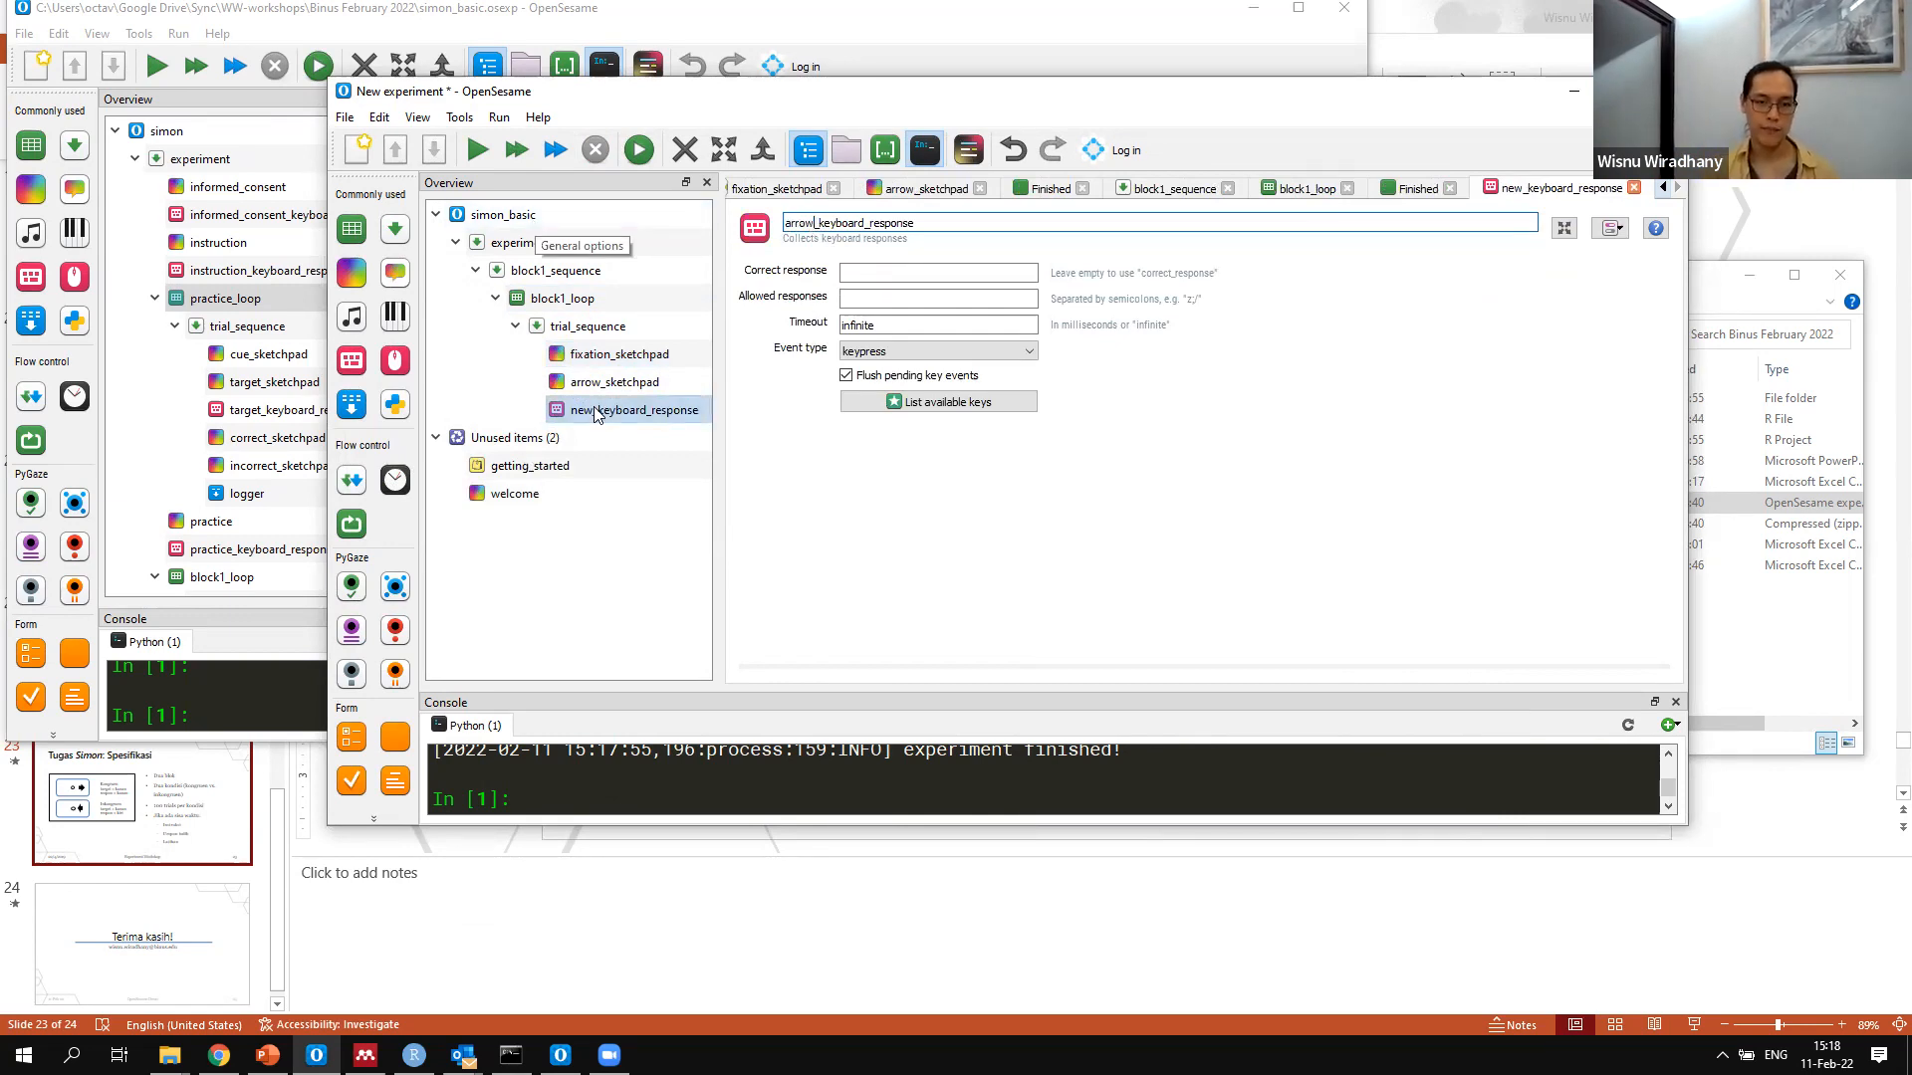
key(Return)
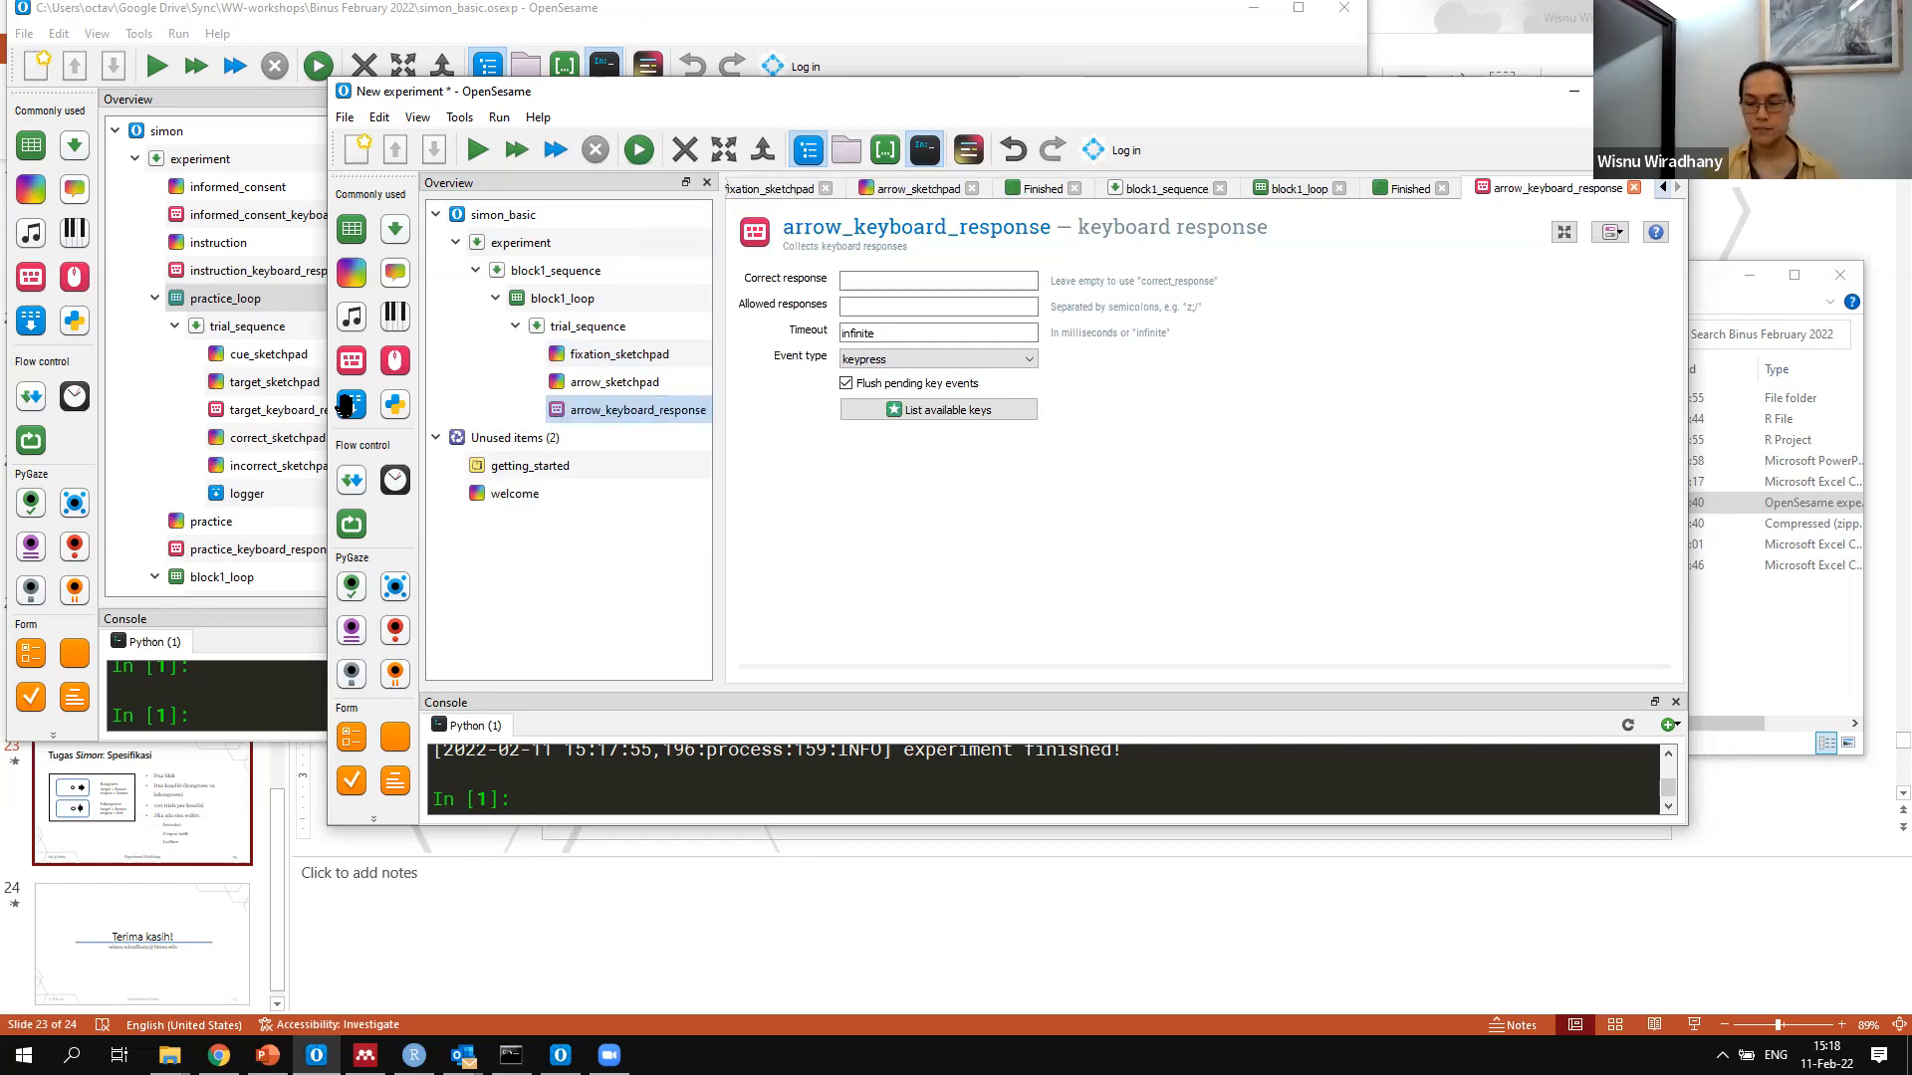
Add a logger item after arrow_keyboard_response in trial_sequence and rename it logger
drag(345, 406, 628, 410)
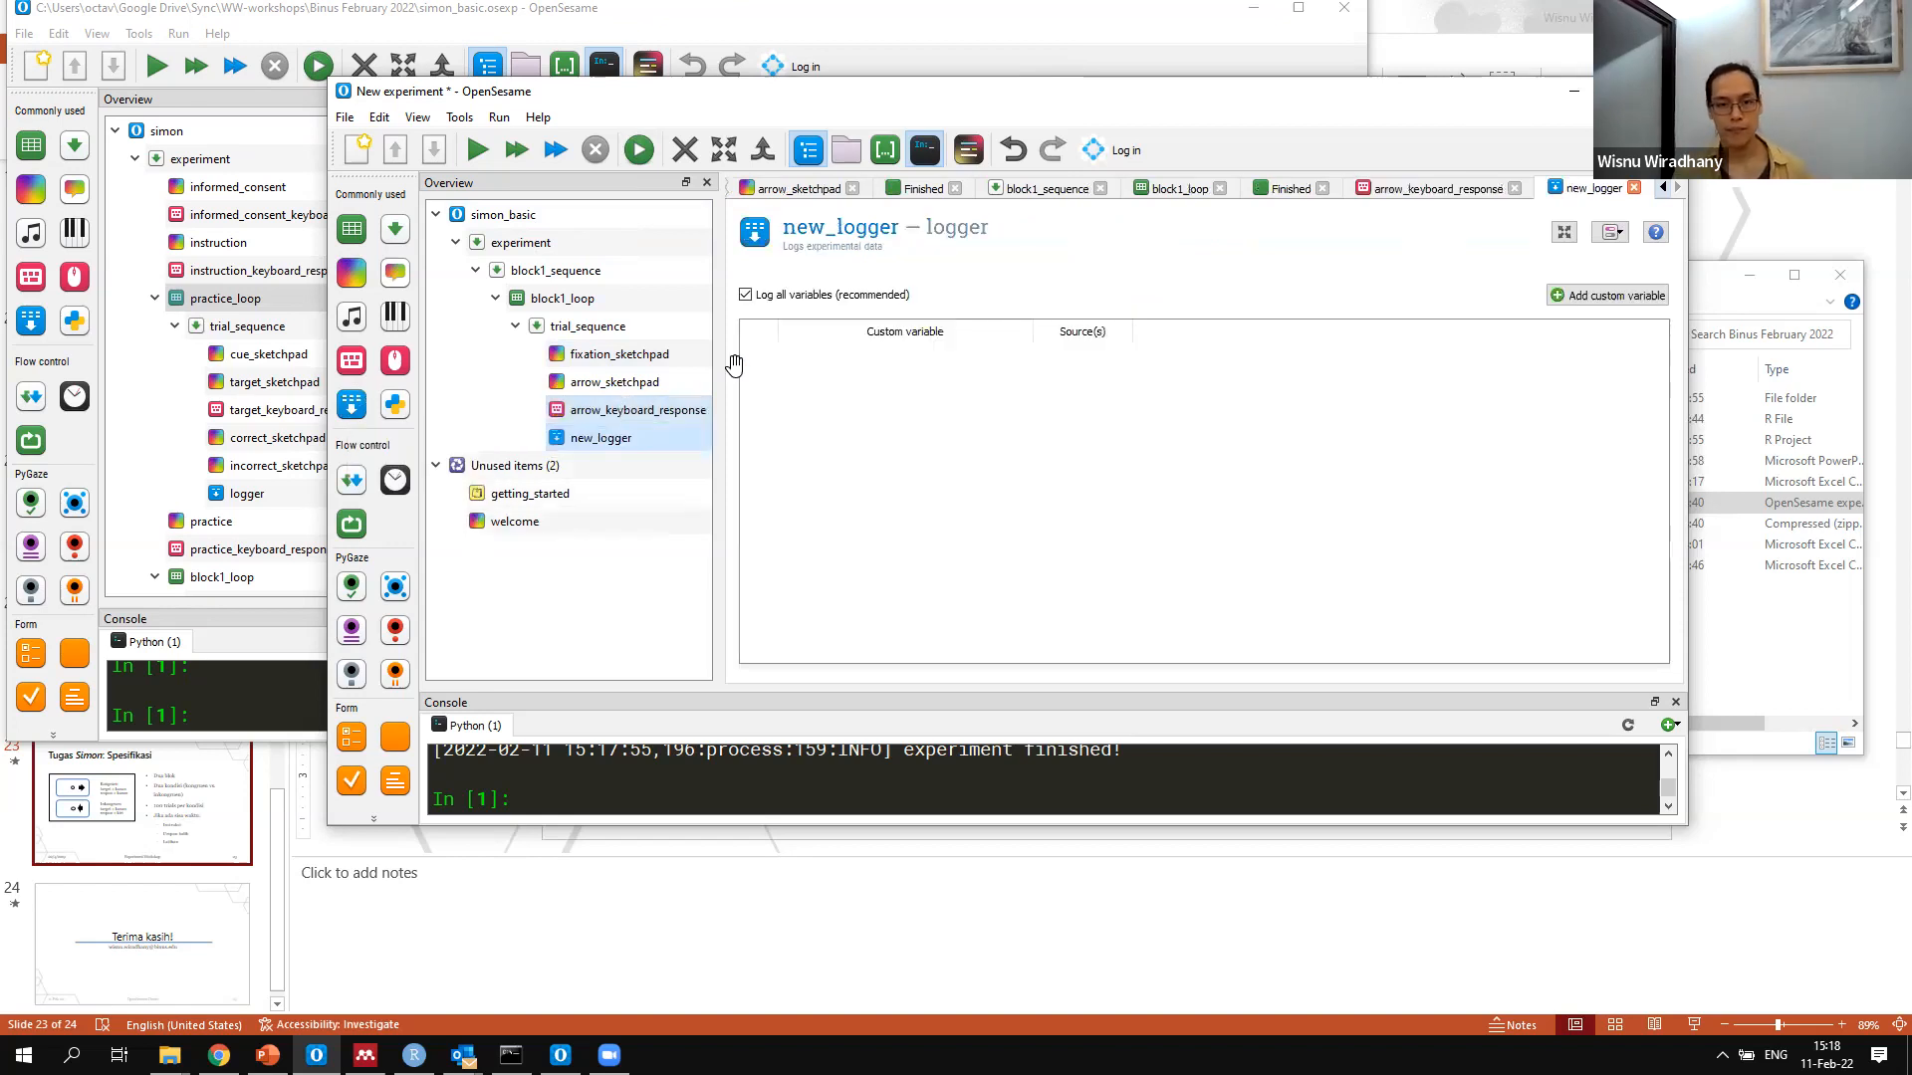
click(794, 225)
key(BackSpace)
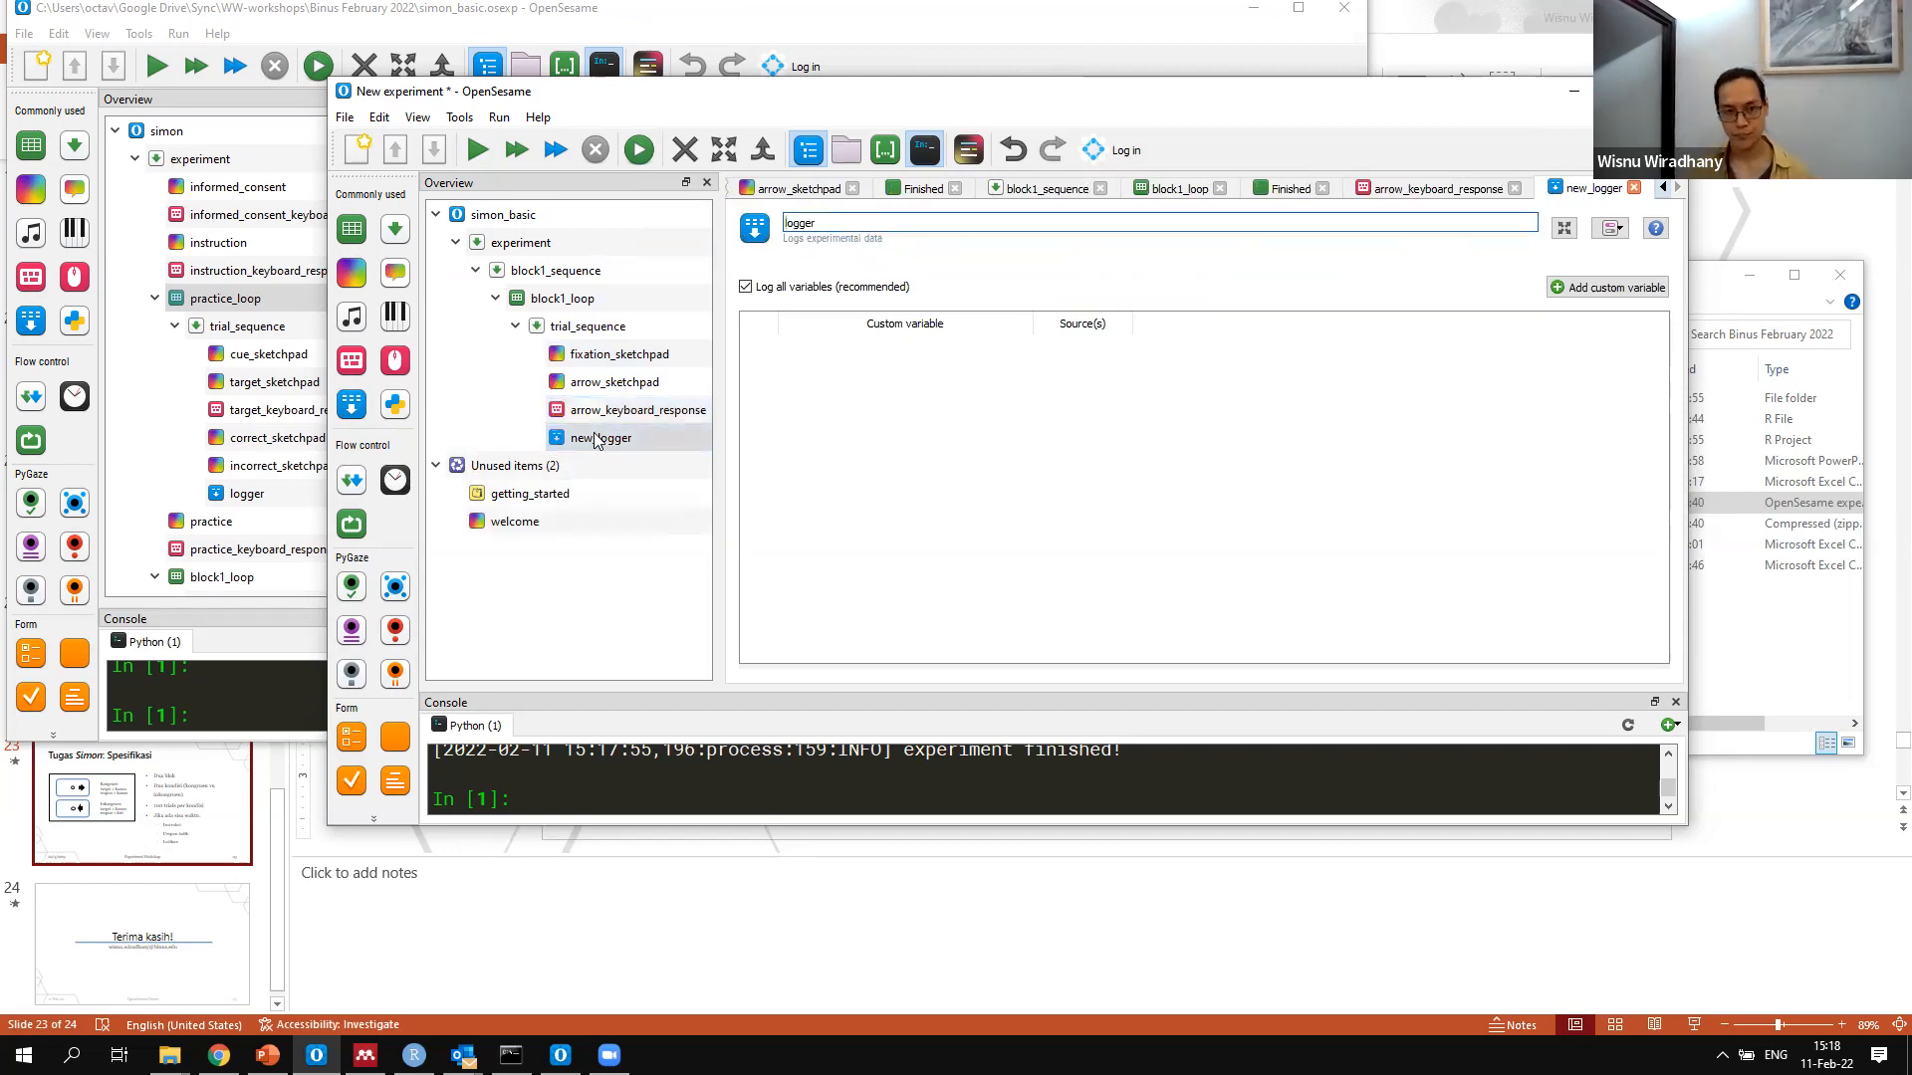
click(665, 446)
Set arrow_keyboard_response's allowed responses to j;J;f;F, matching the keys in block1_loop's correct_response column
click(654, 416)
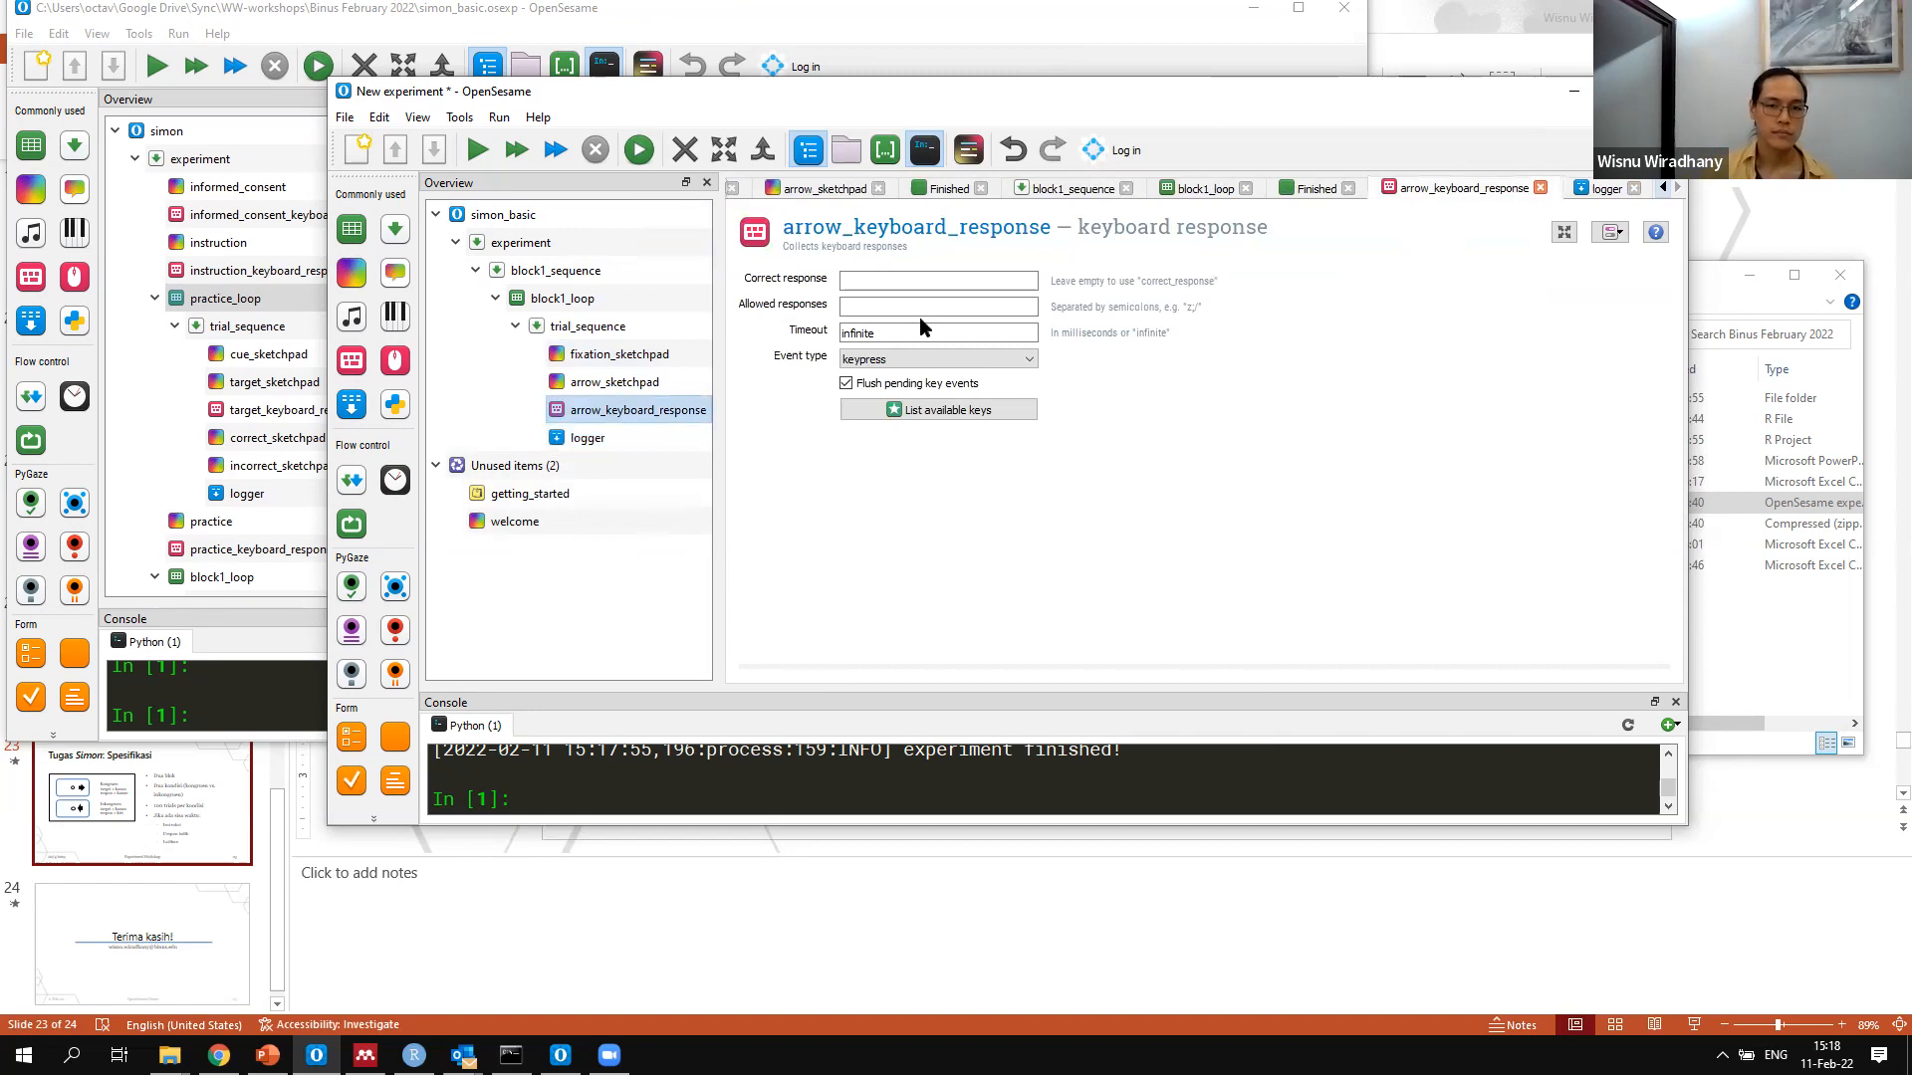
click(896, 283)
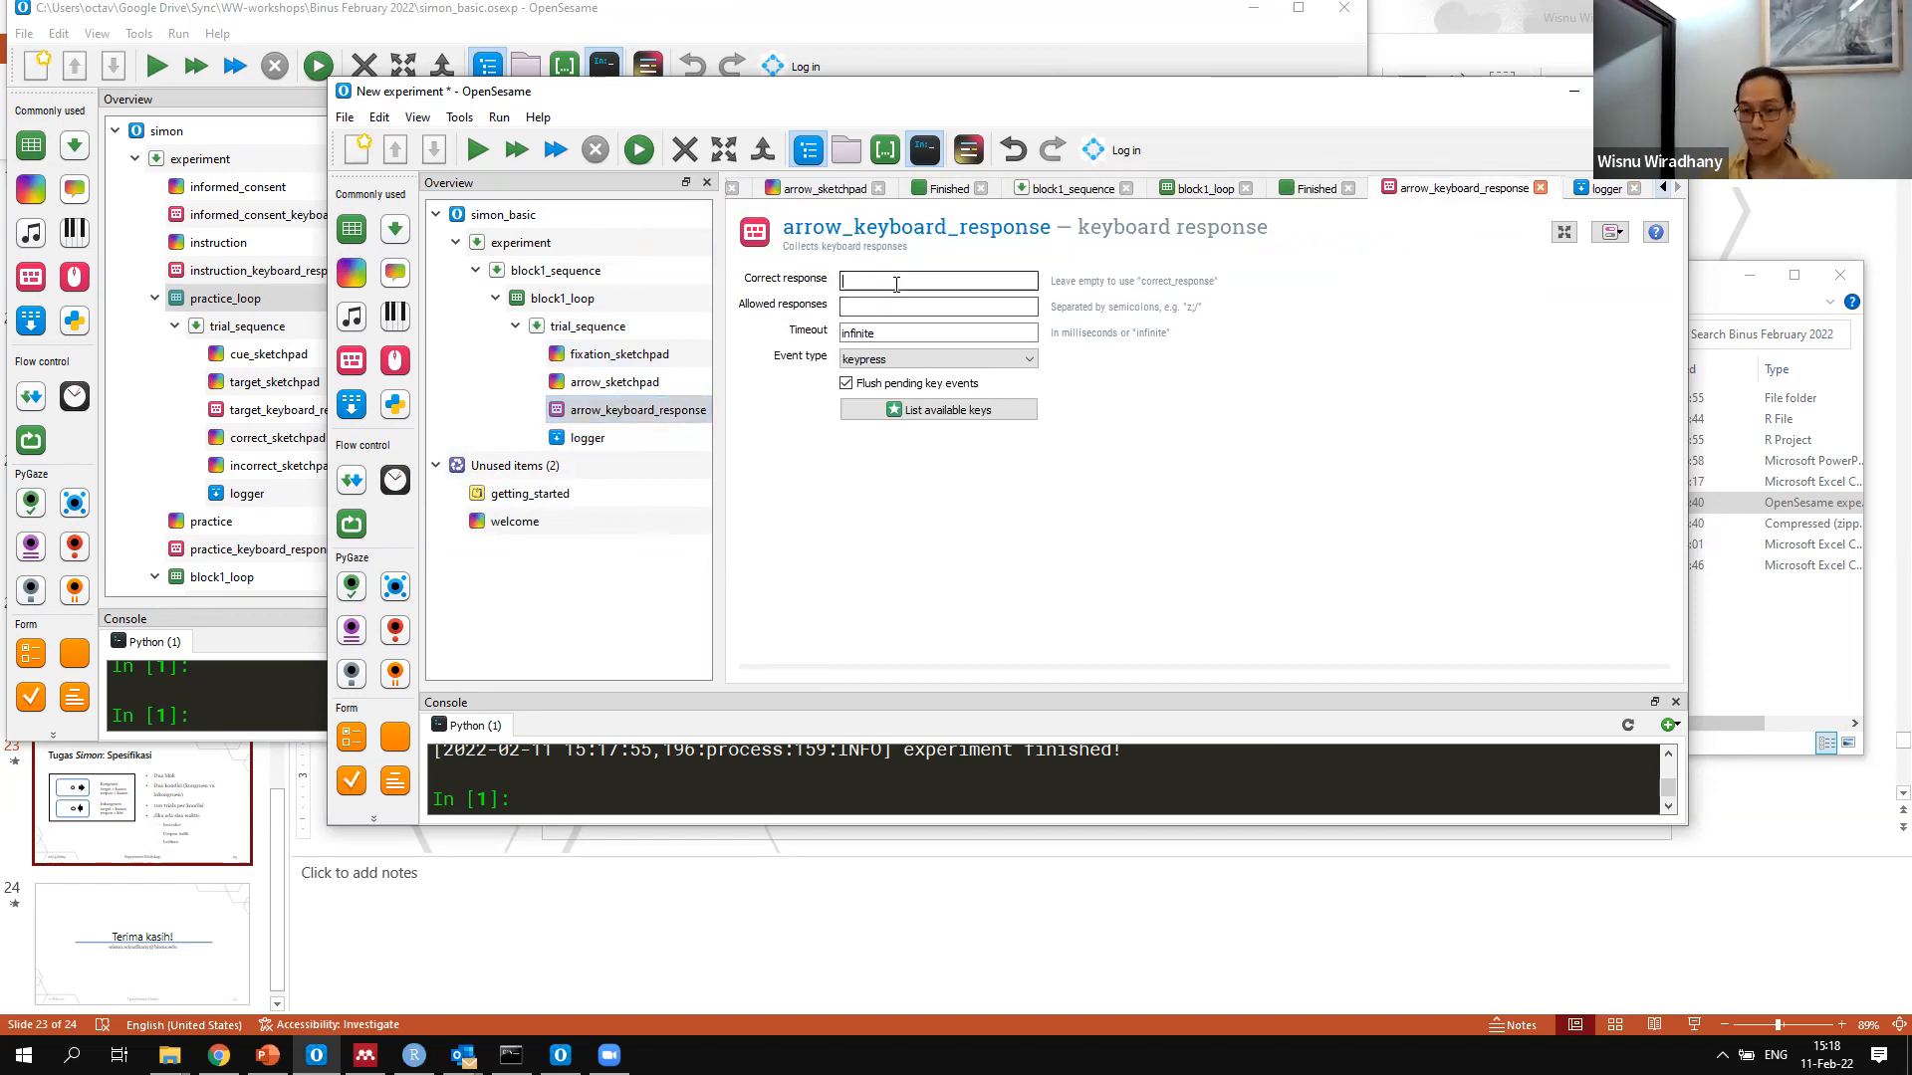
click(577, 301)
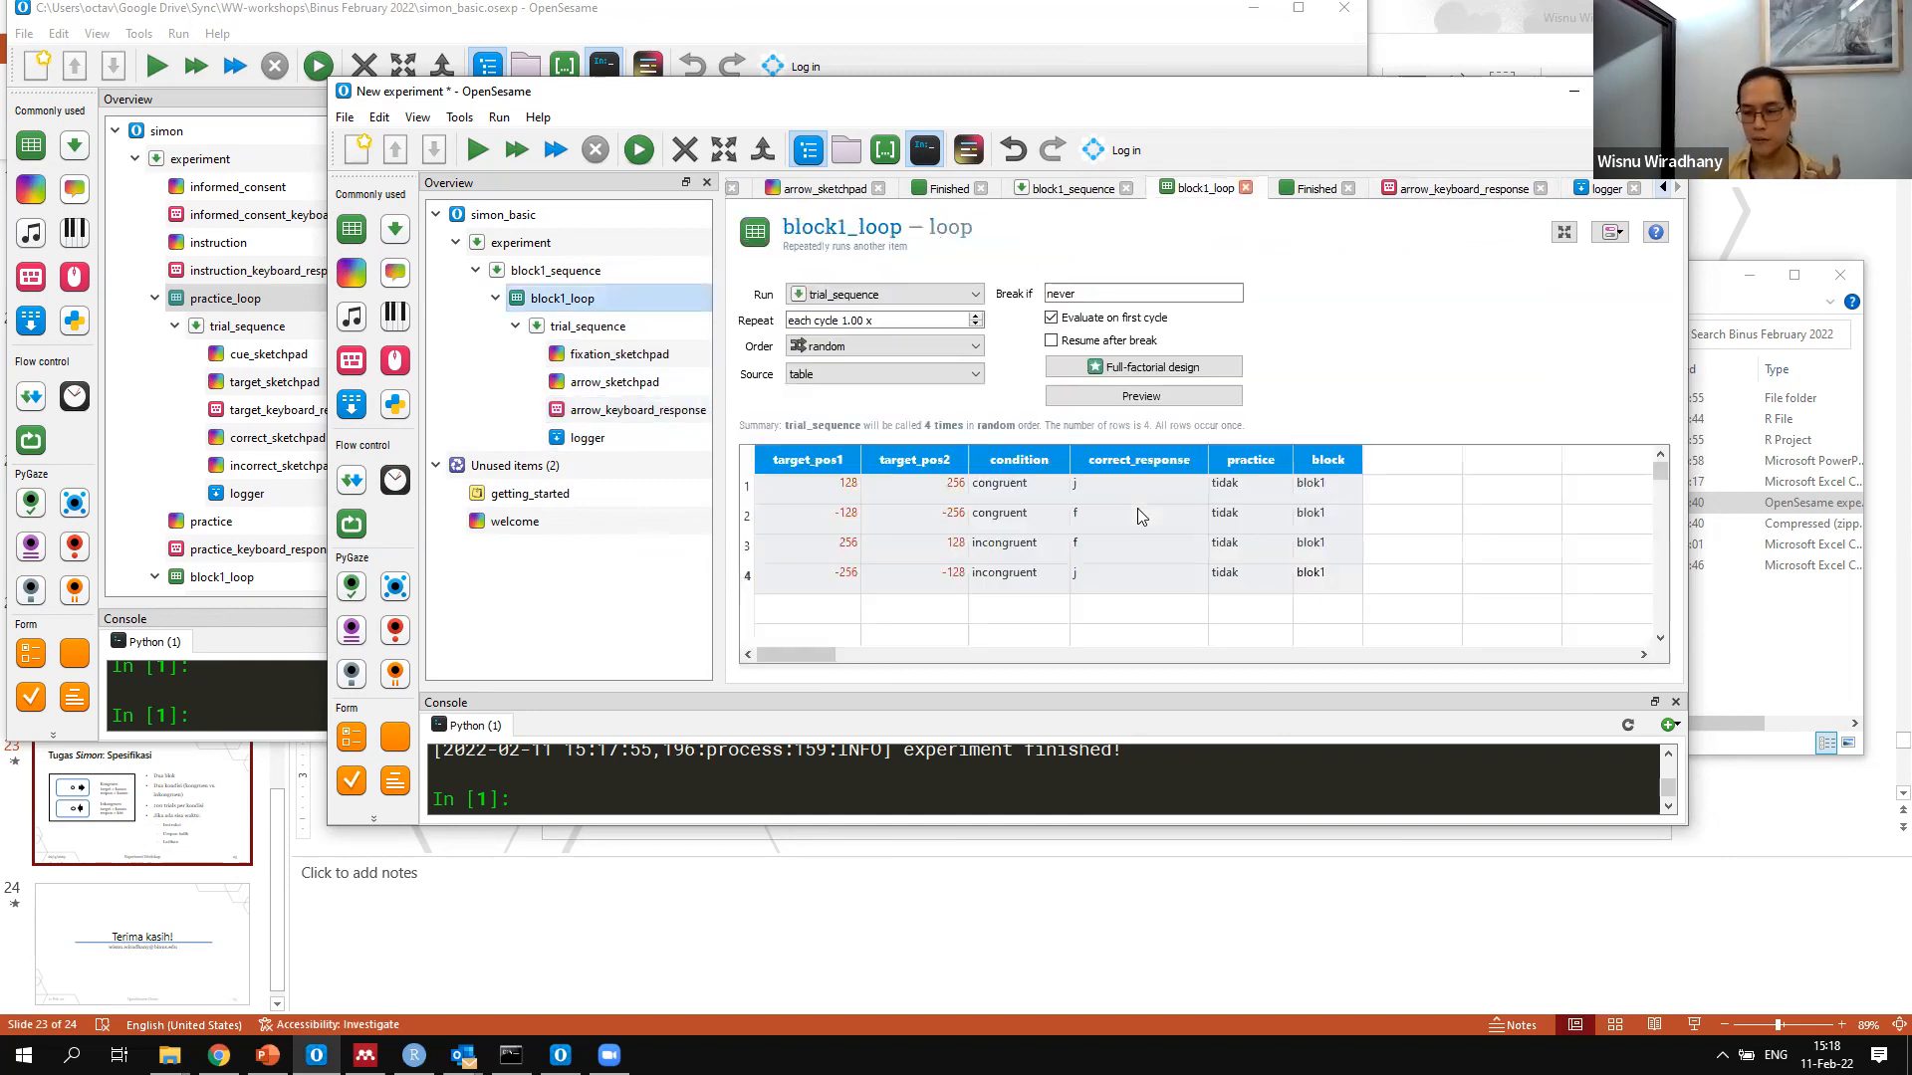
click(631, 412)
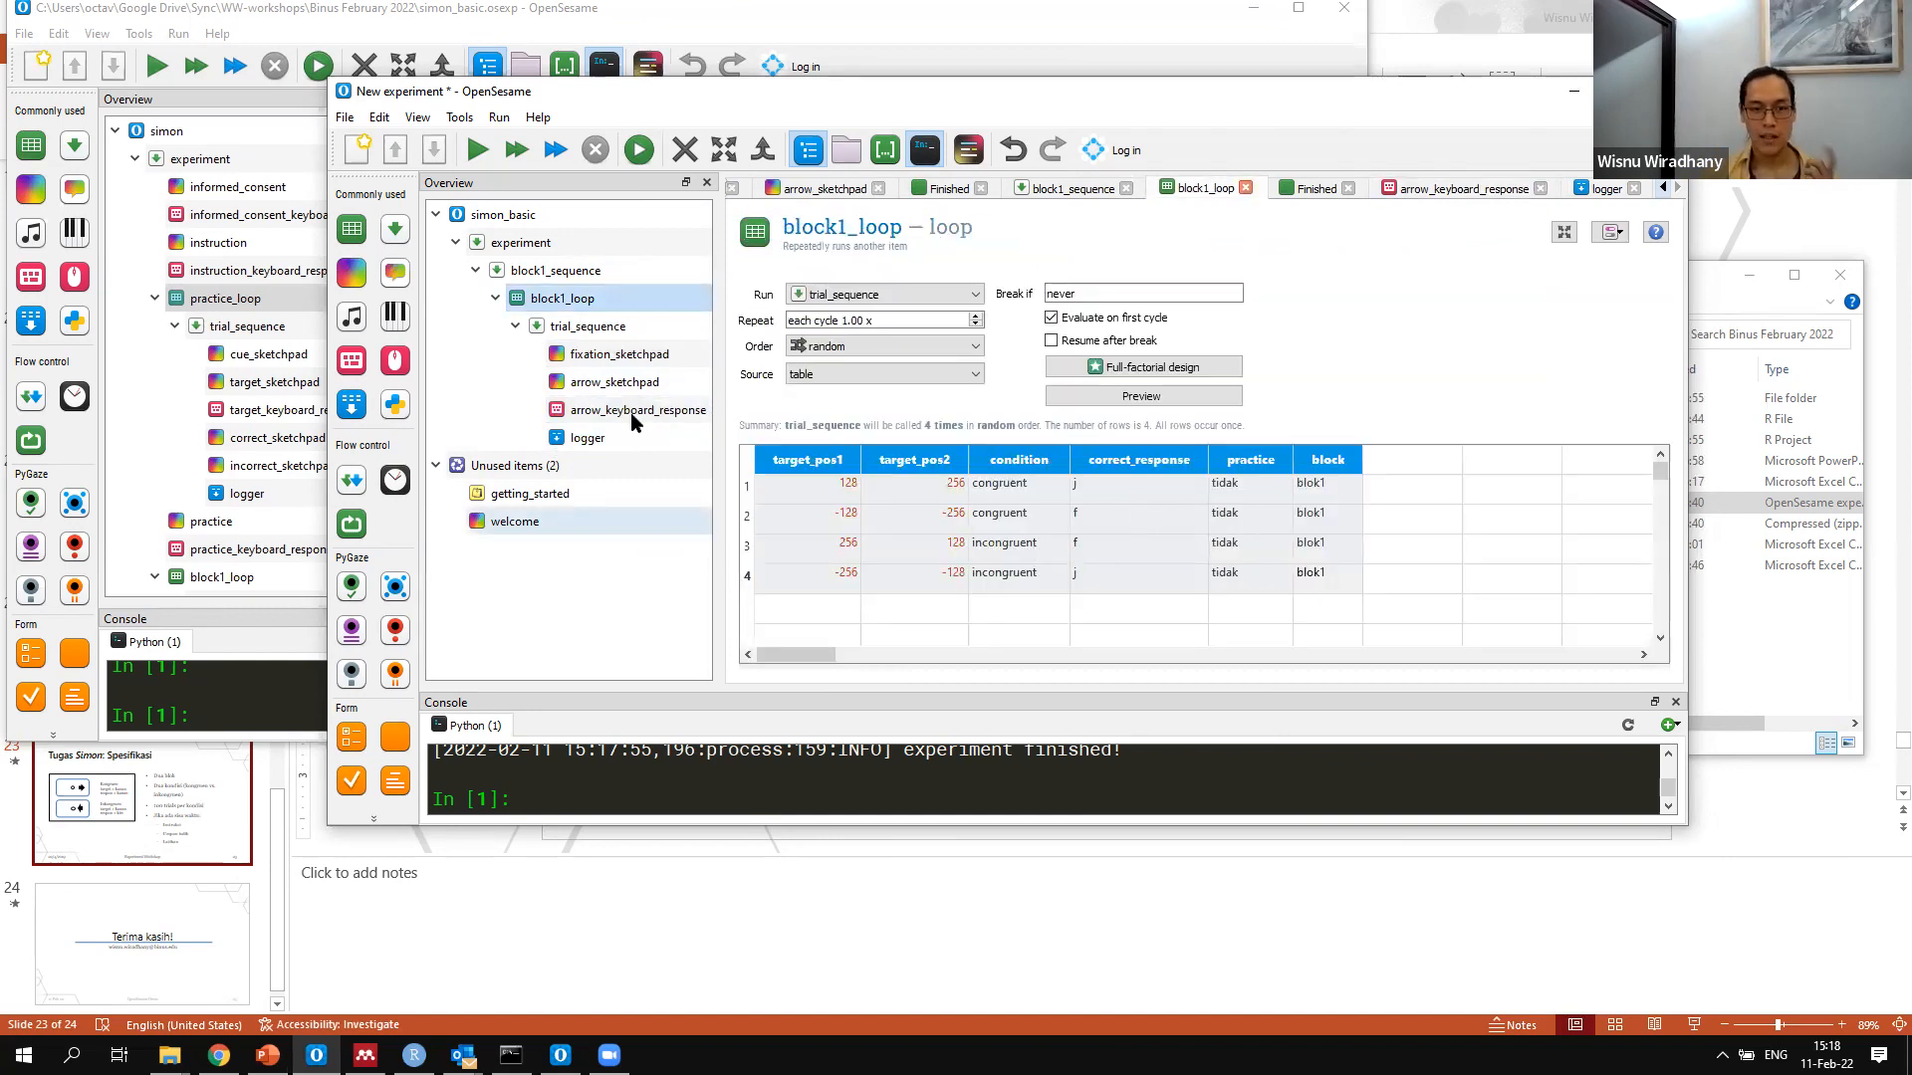
click(979, 307)
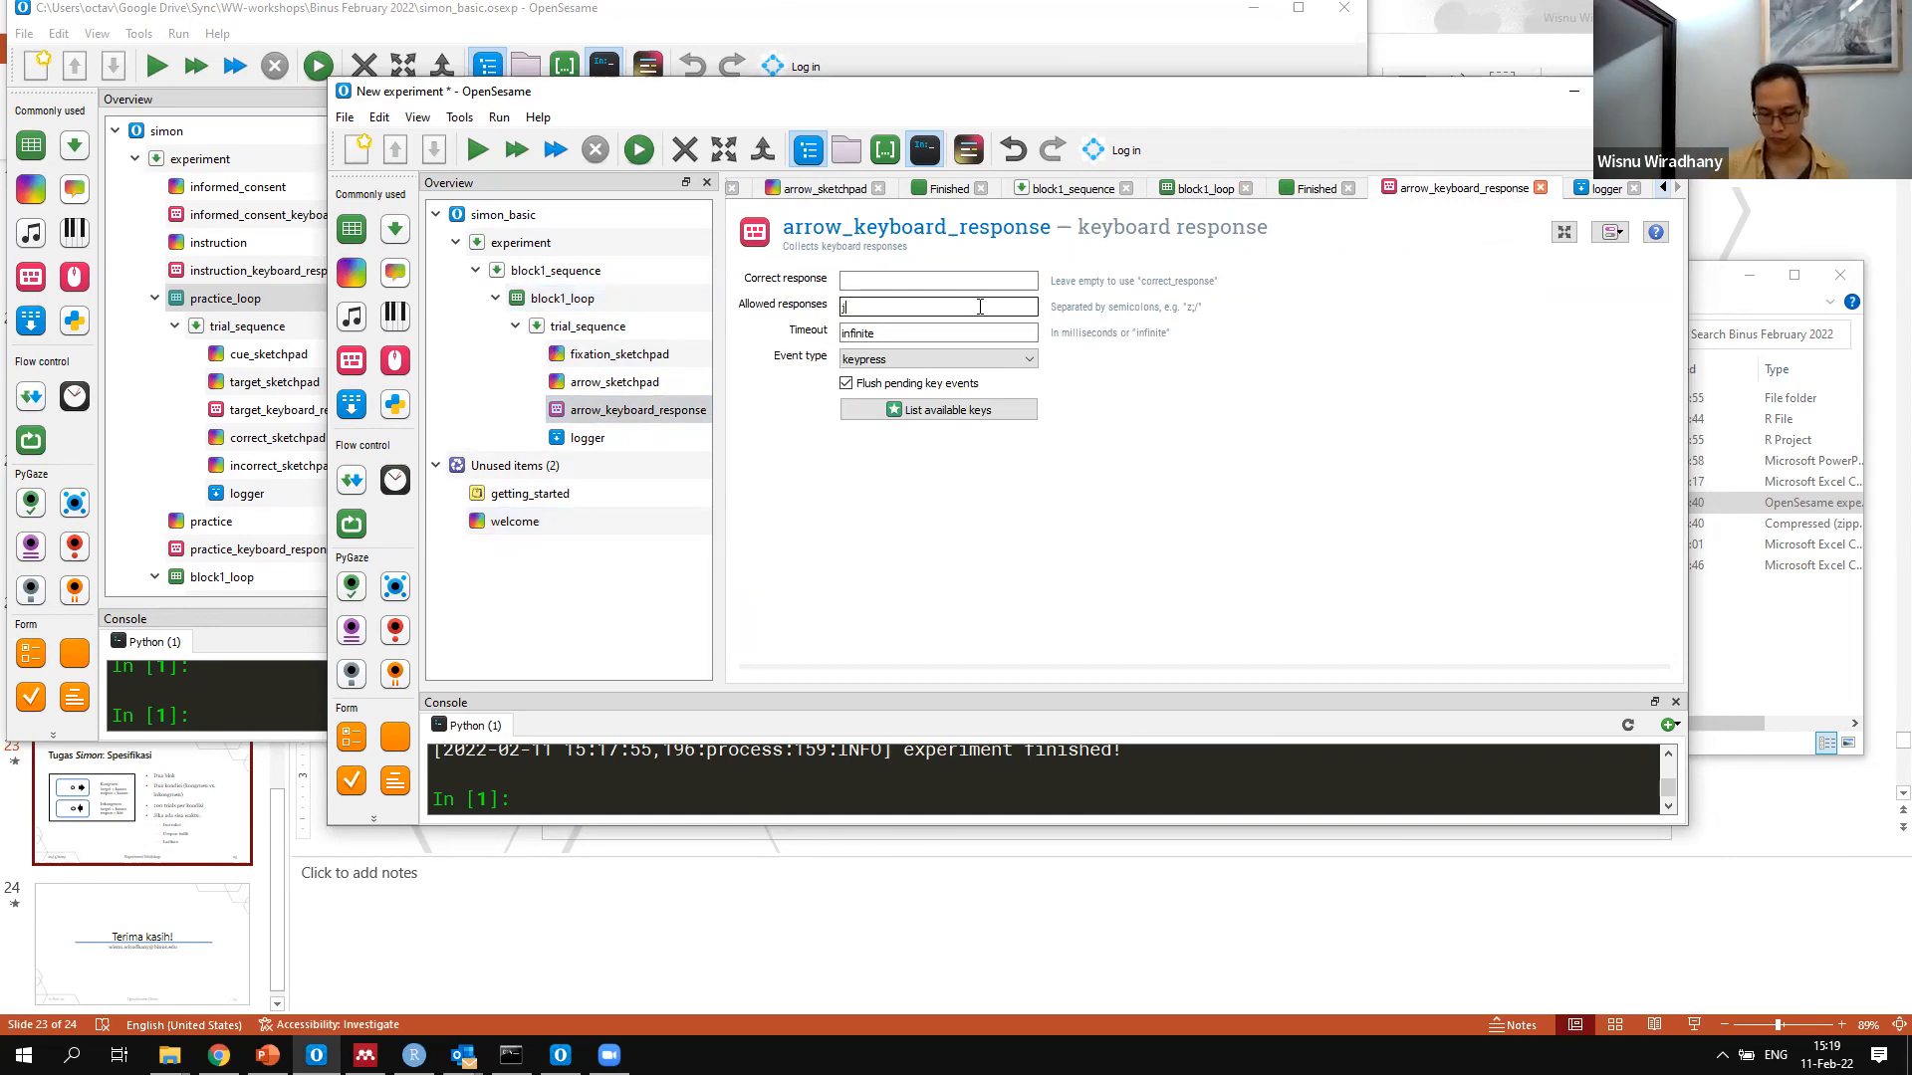
text(J;)
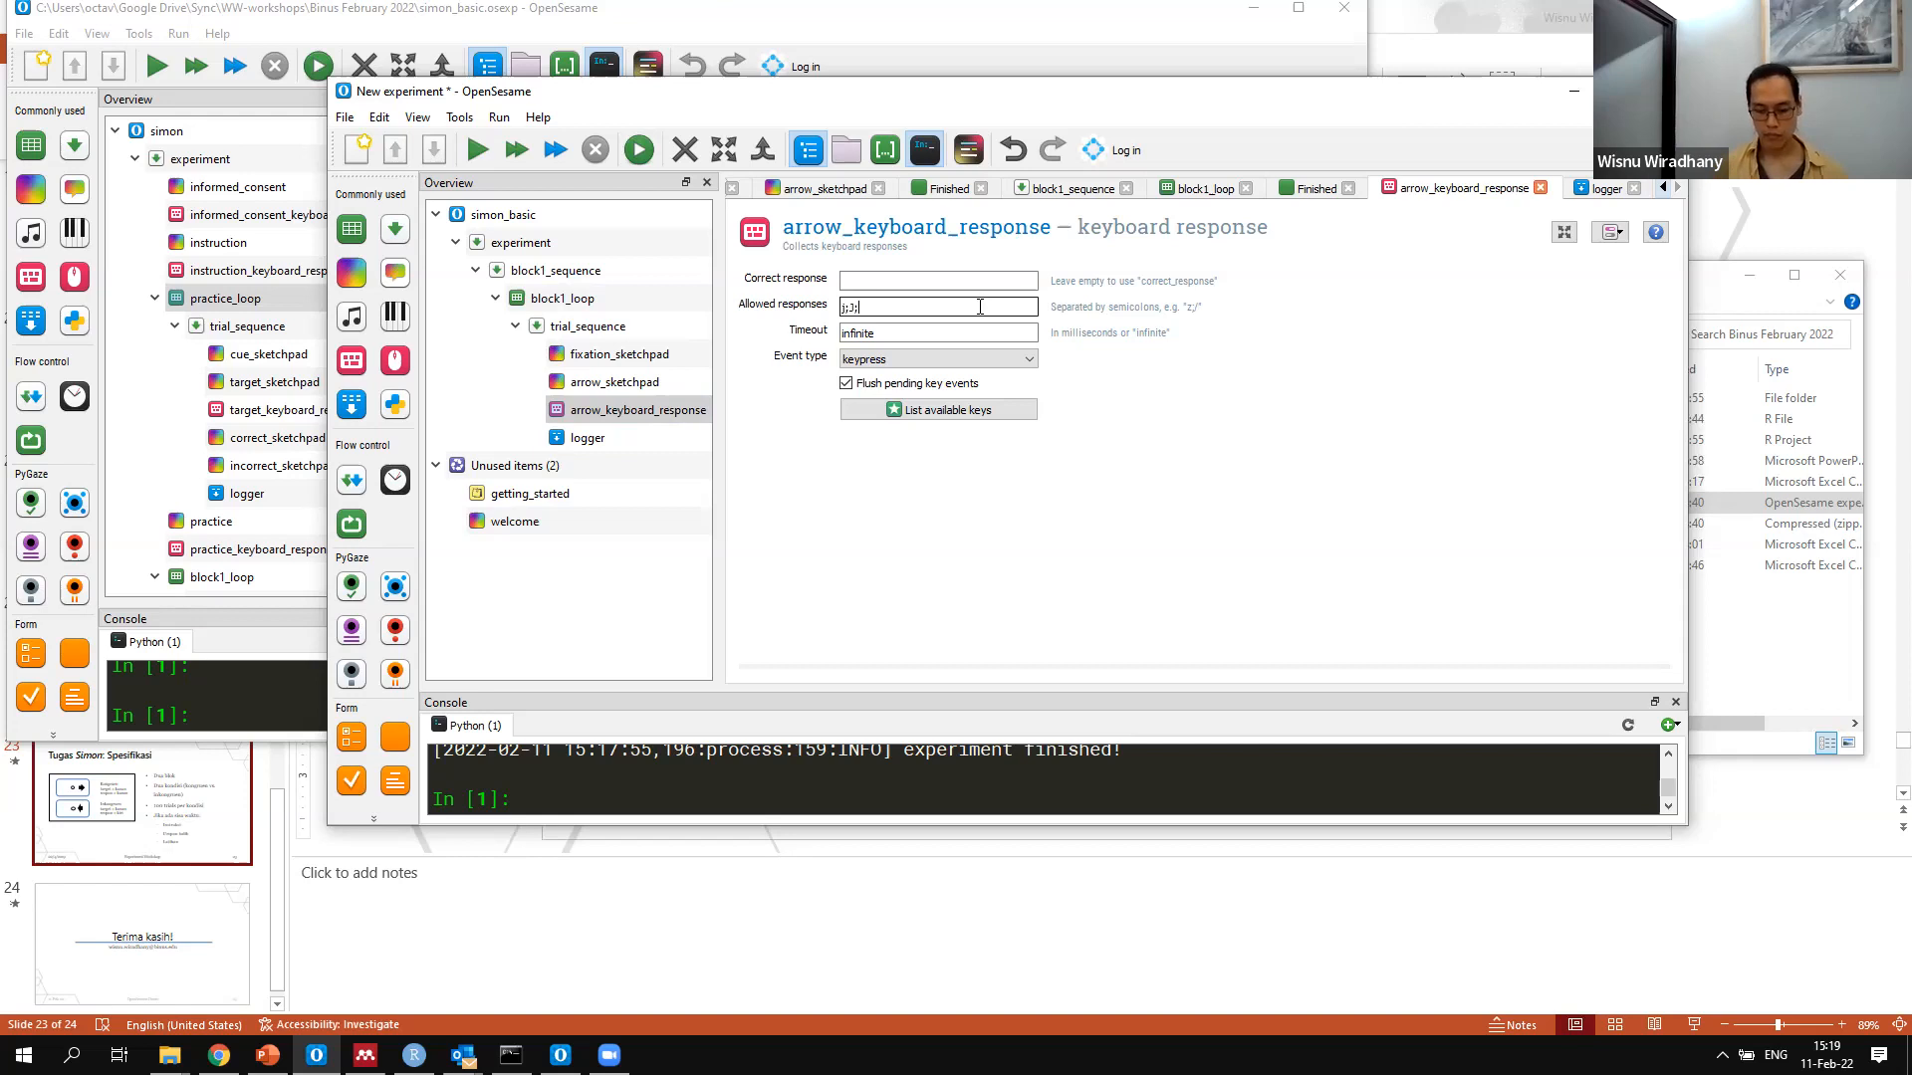
text(f;G)
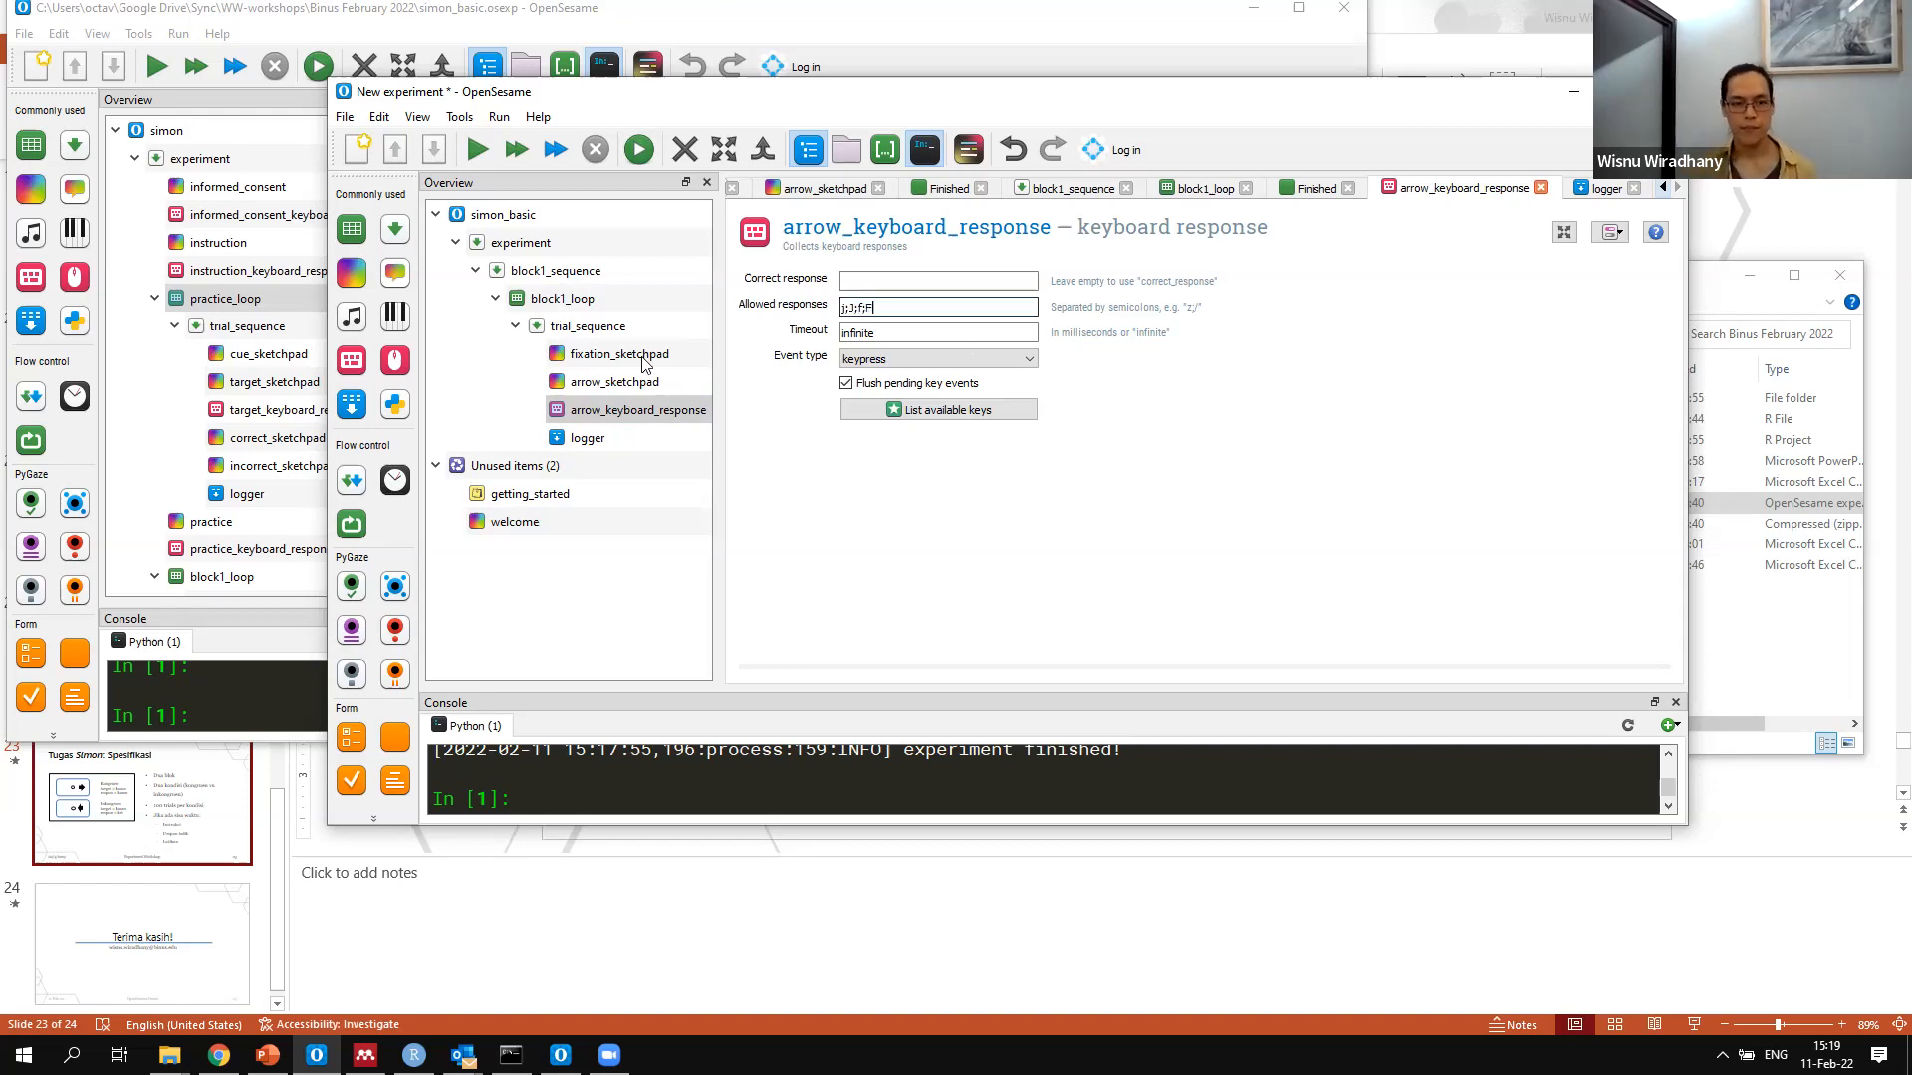
Compare arrow_sketchpad's duration with arrow_keyboard_response and set the response timeout to 2000 ms
click(609, 382)
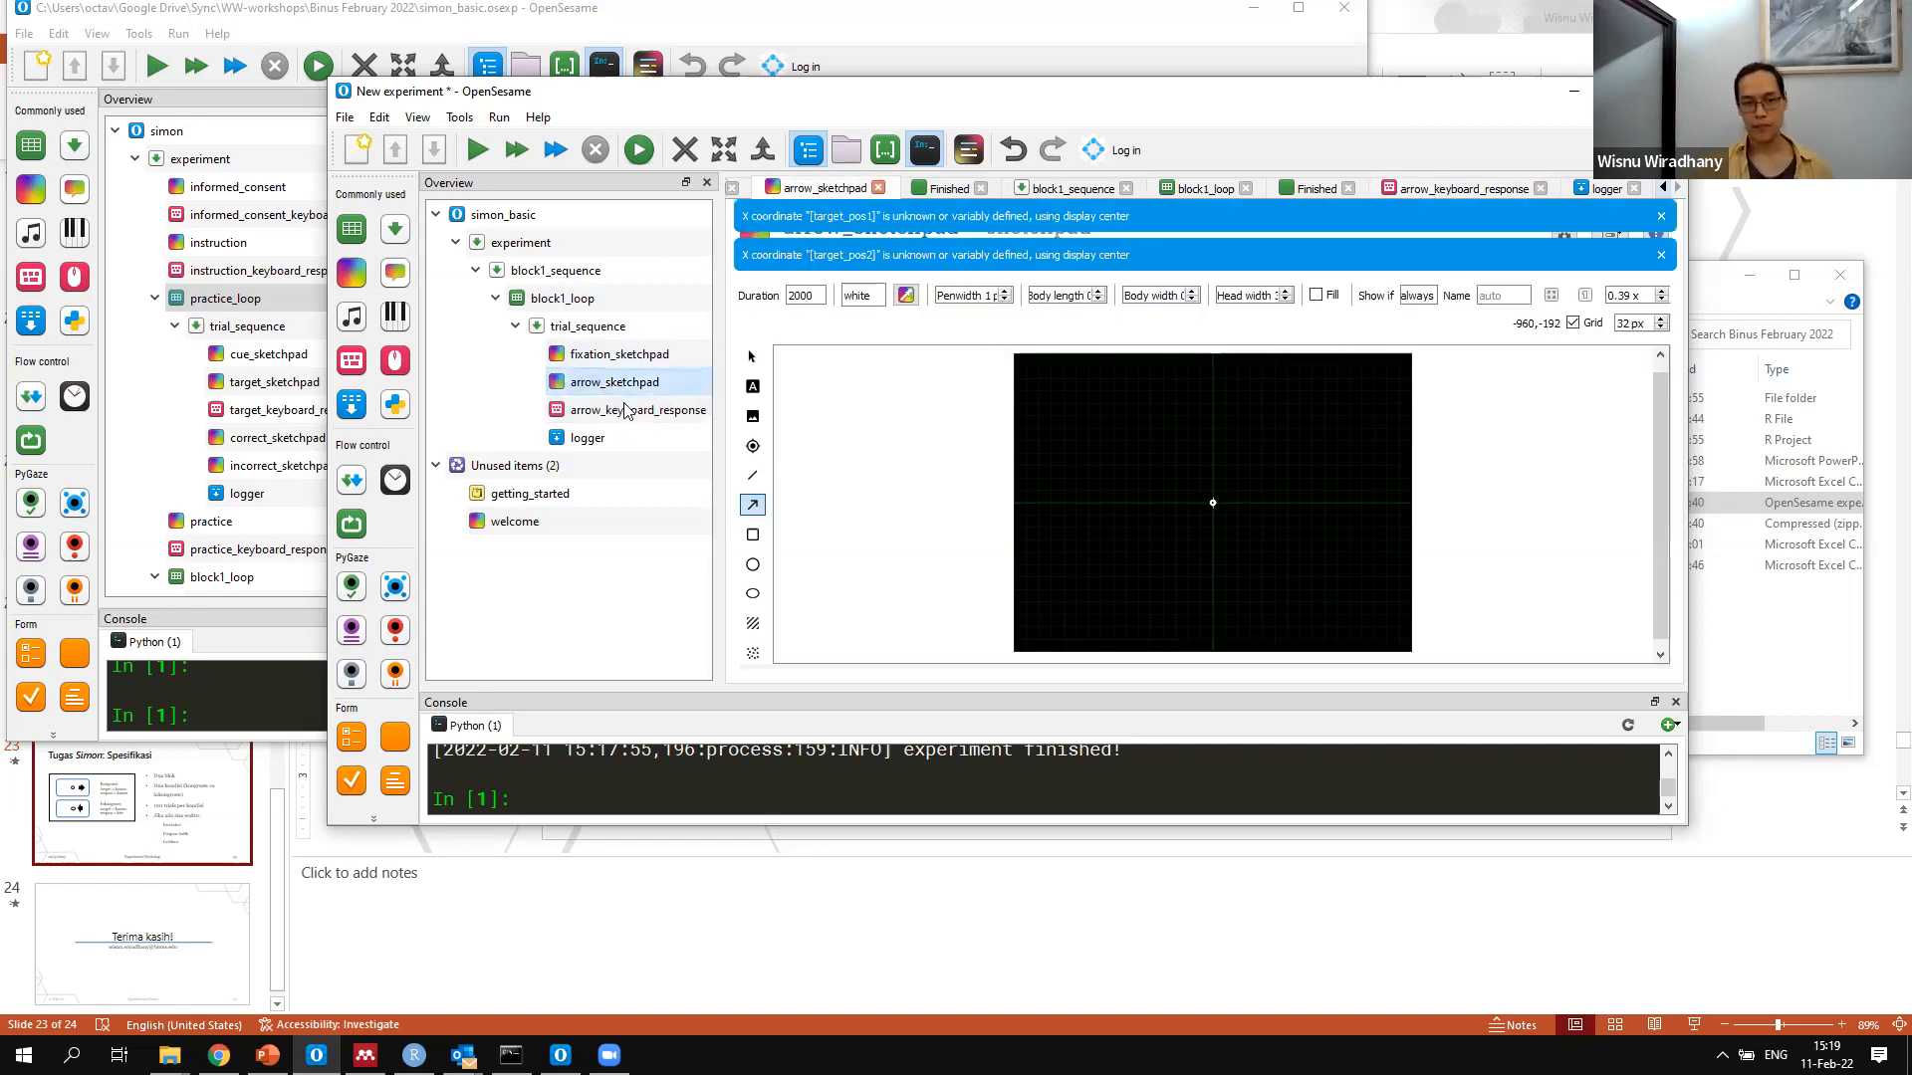
click(626, 410)
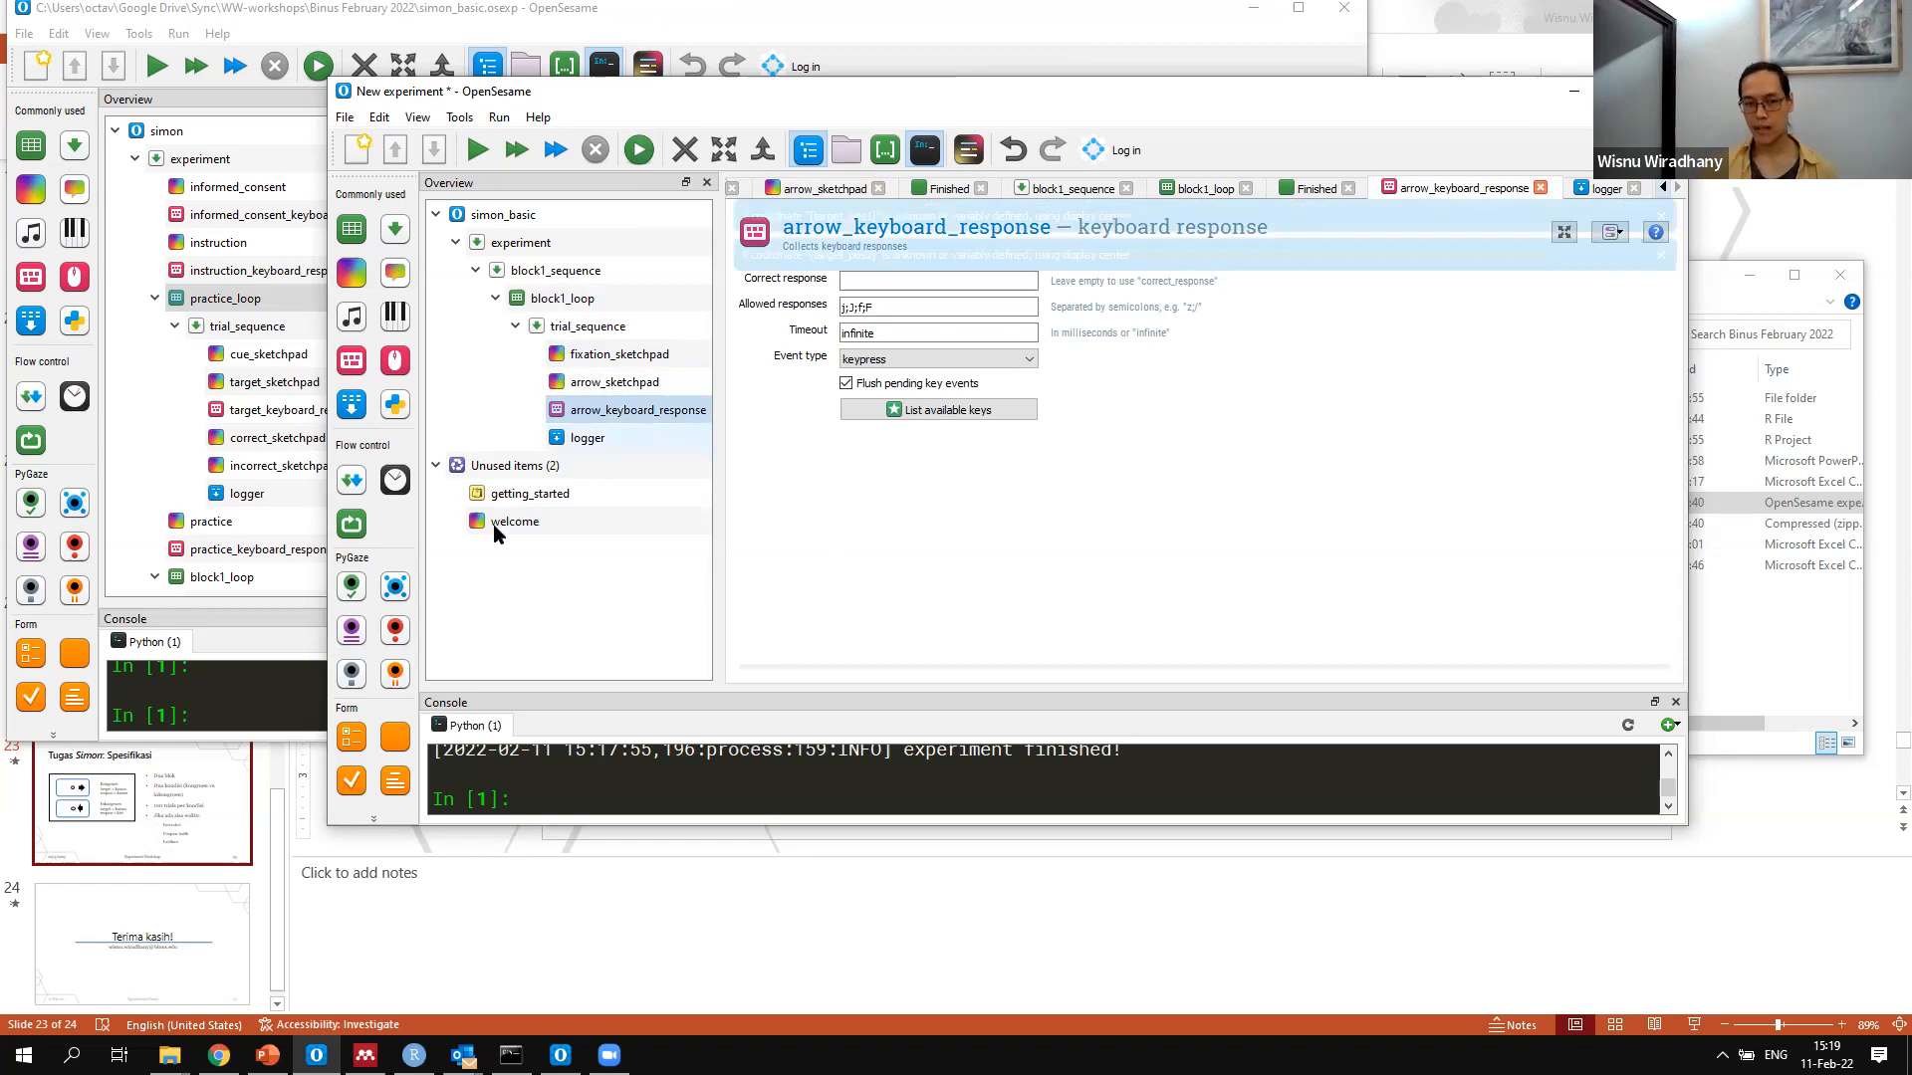
click(625, 384)
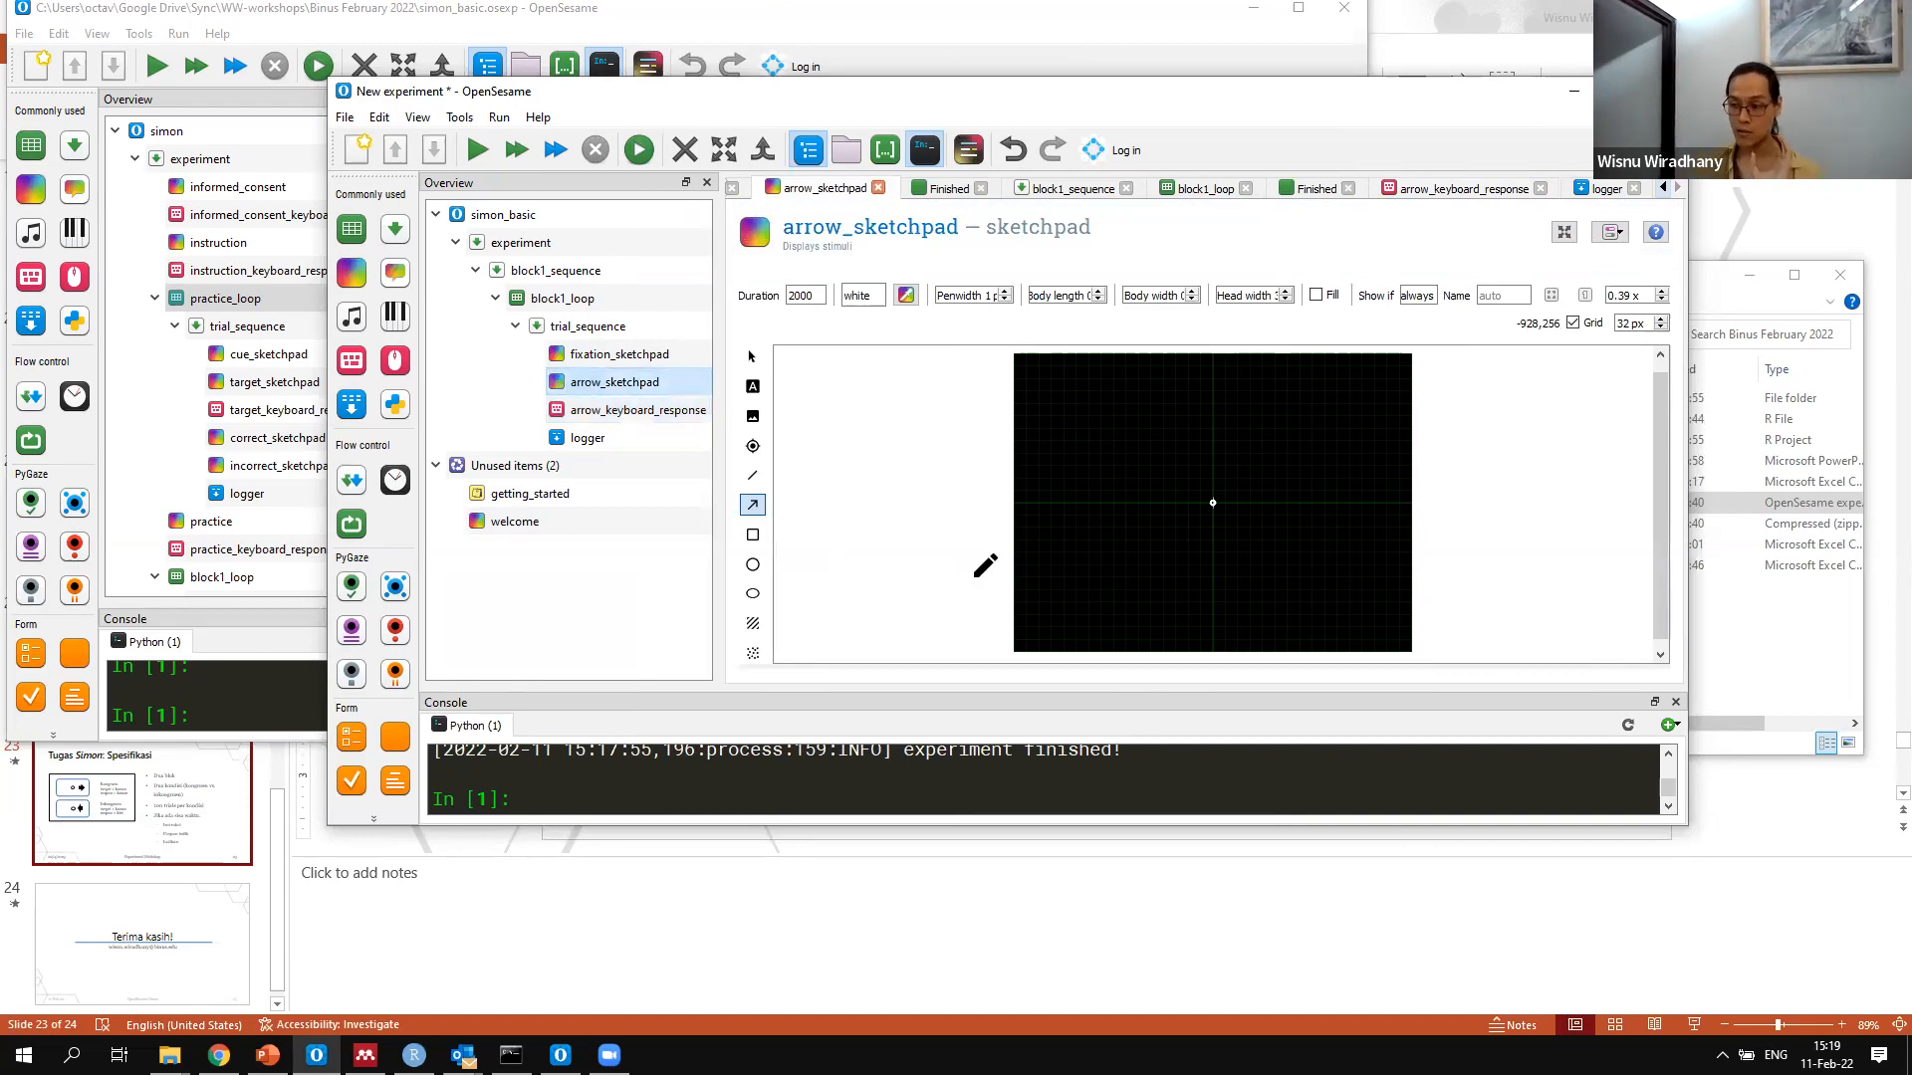
click(667, 412)
drag(915, 339, 617, 261)
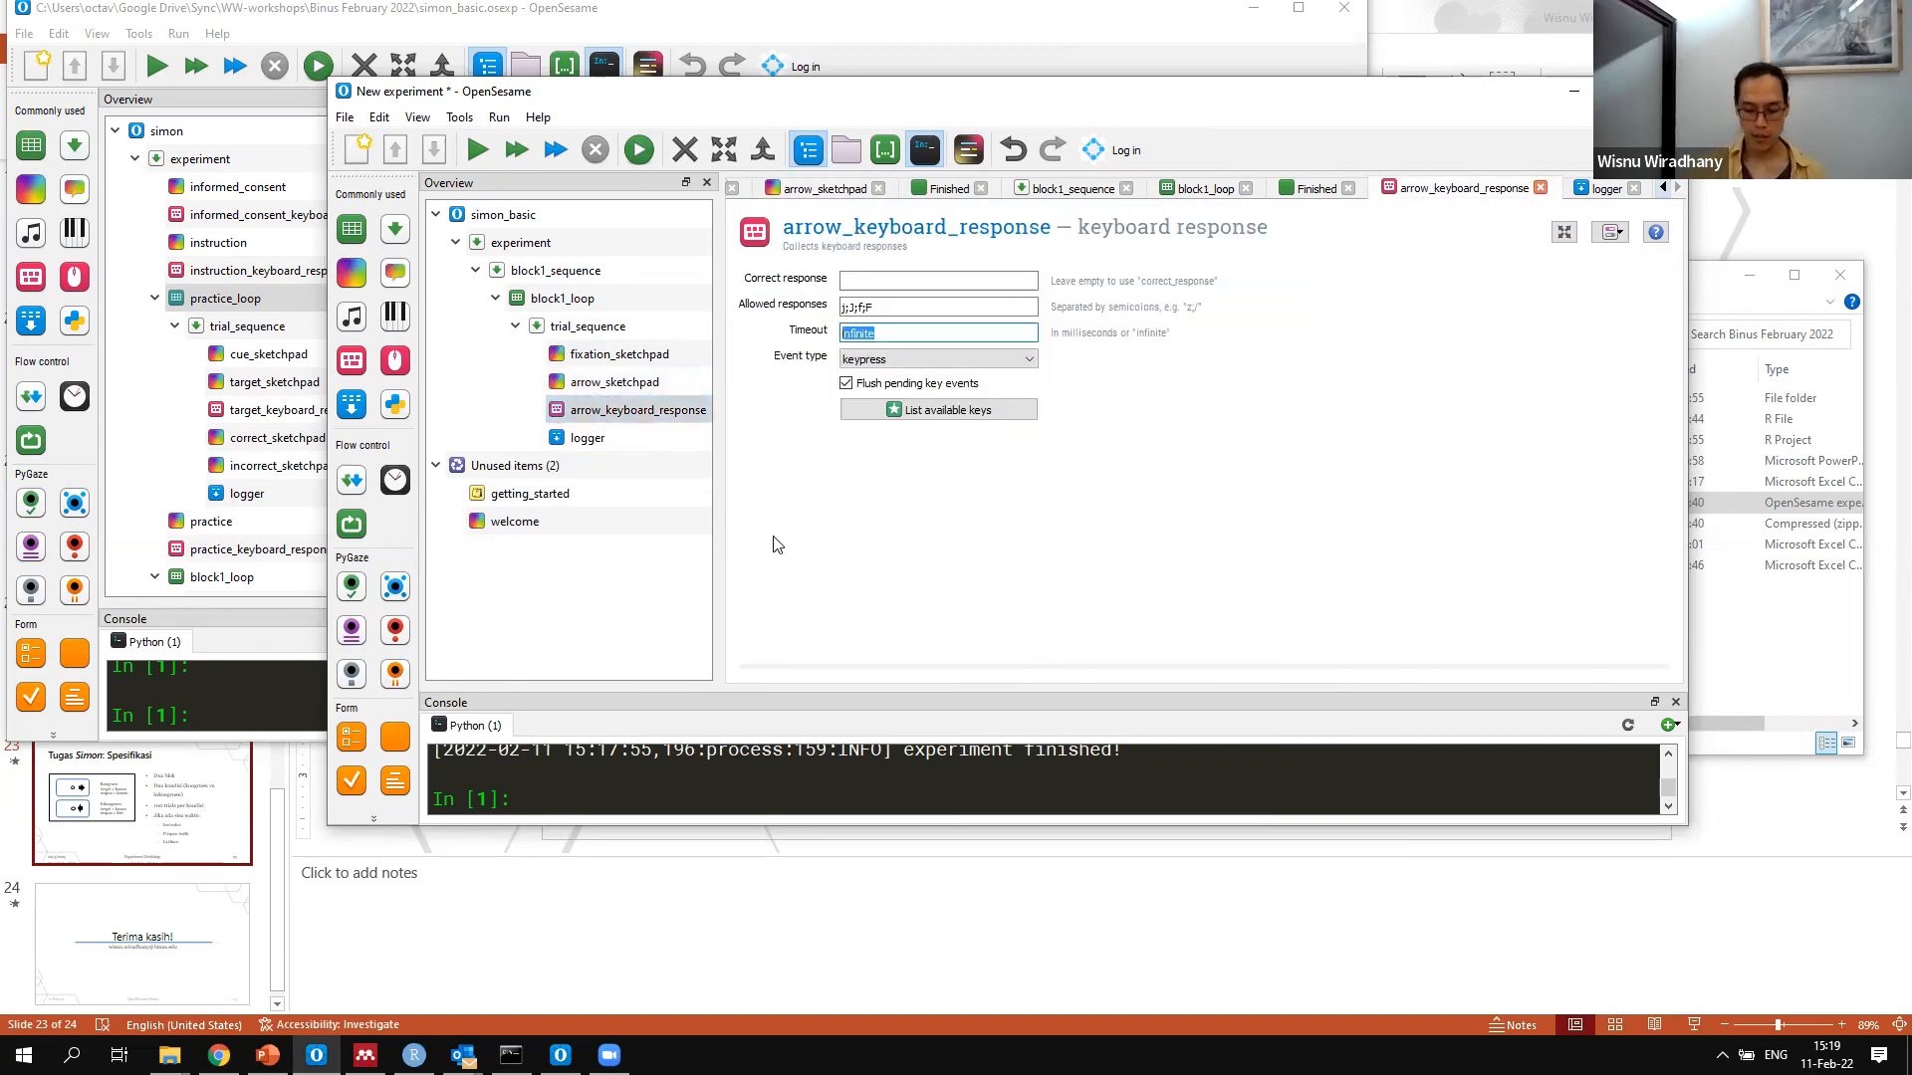
text(2000)
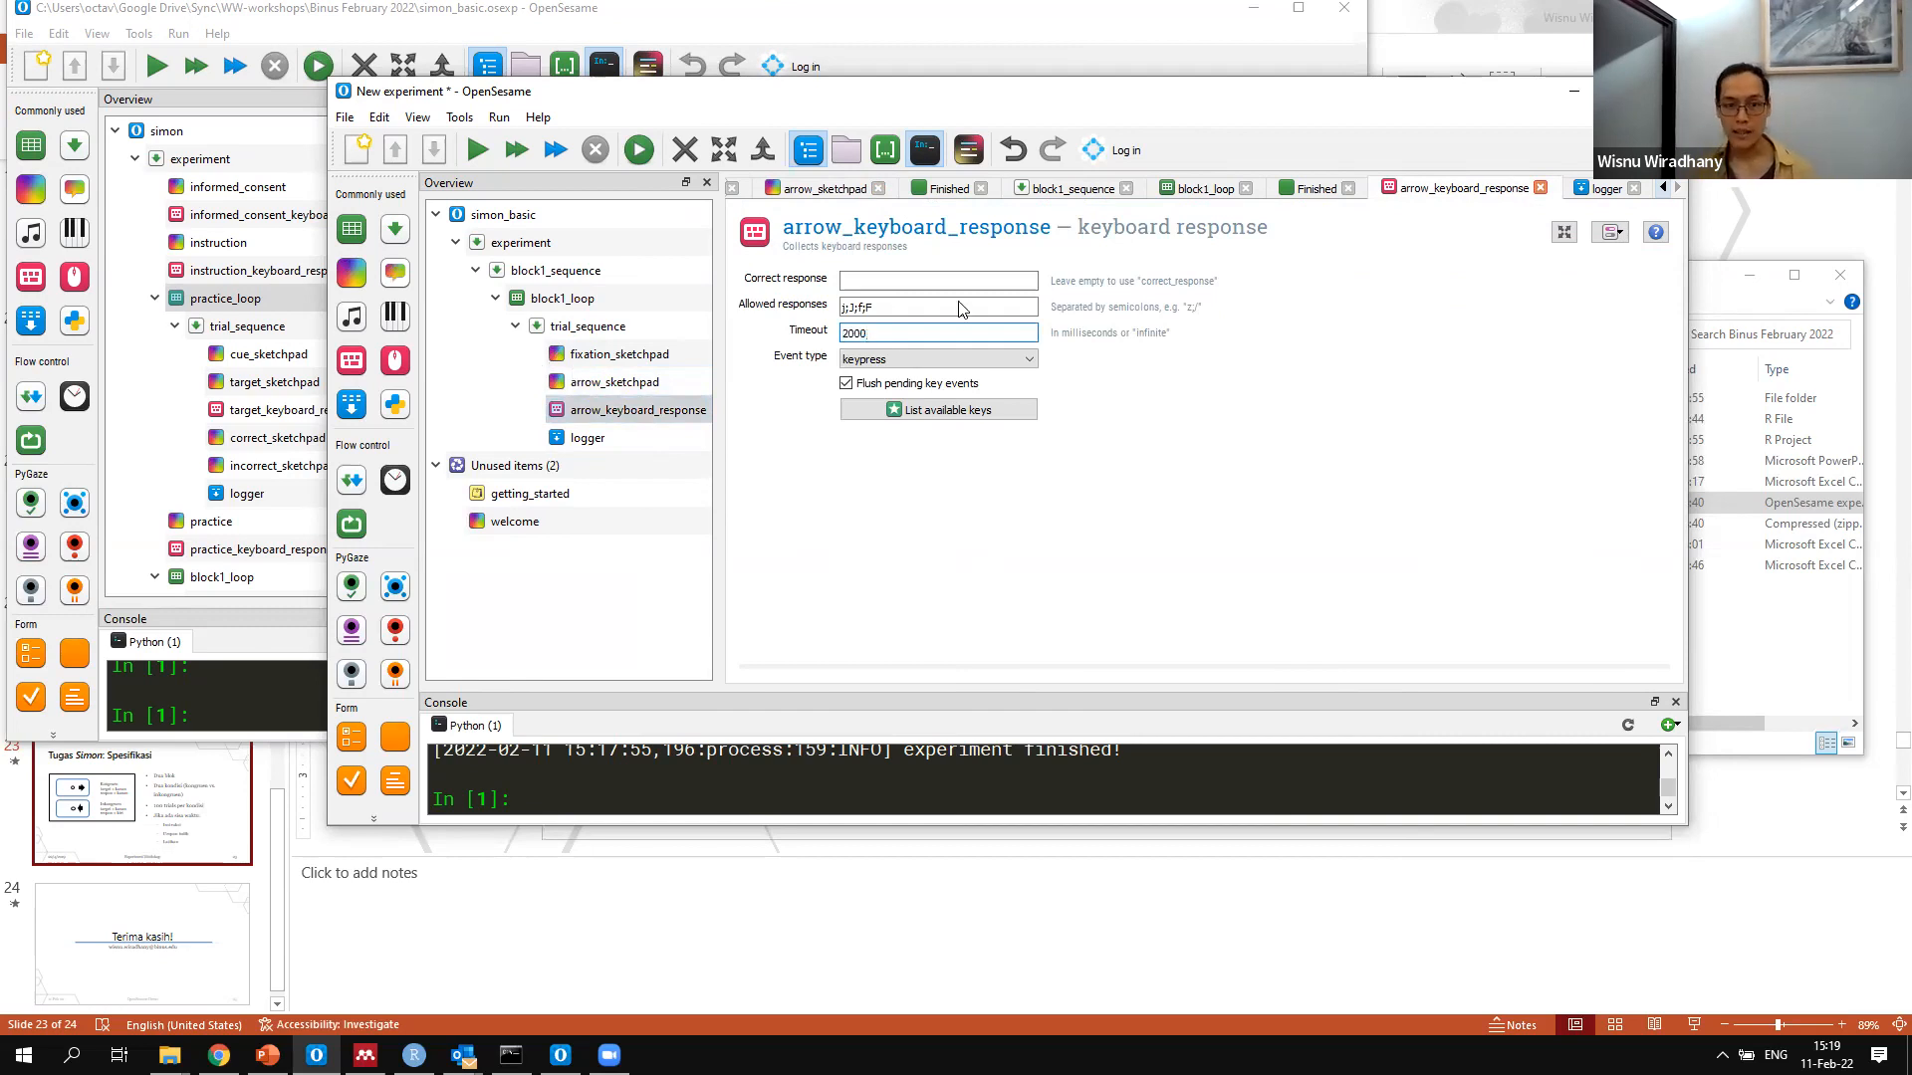
Set arrow_sketchpad's duration to 0 and review the settings of arrow_keyboard_response and logger
drag(823, 297, 471, 297)
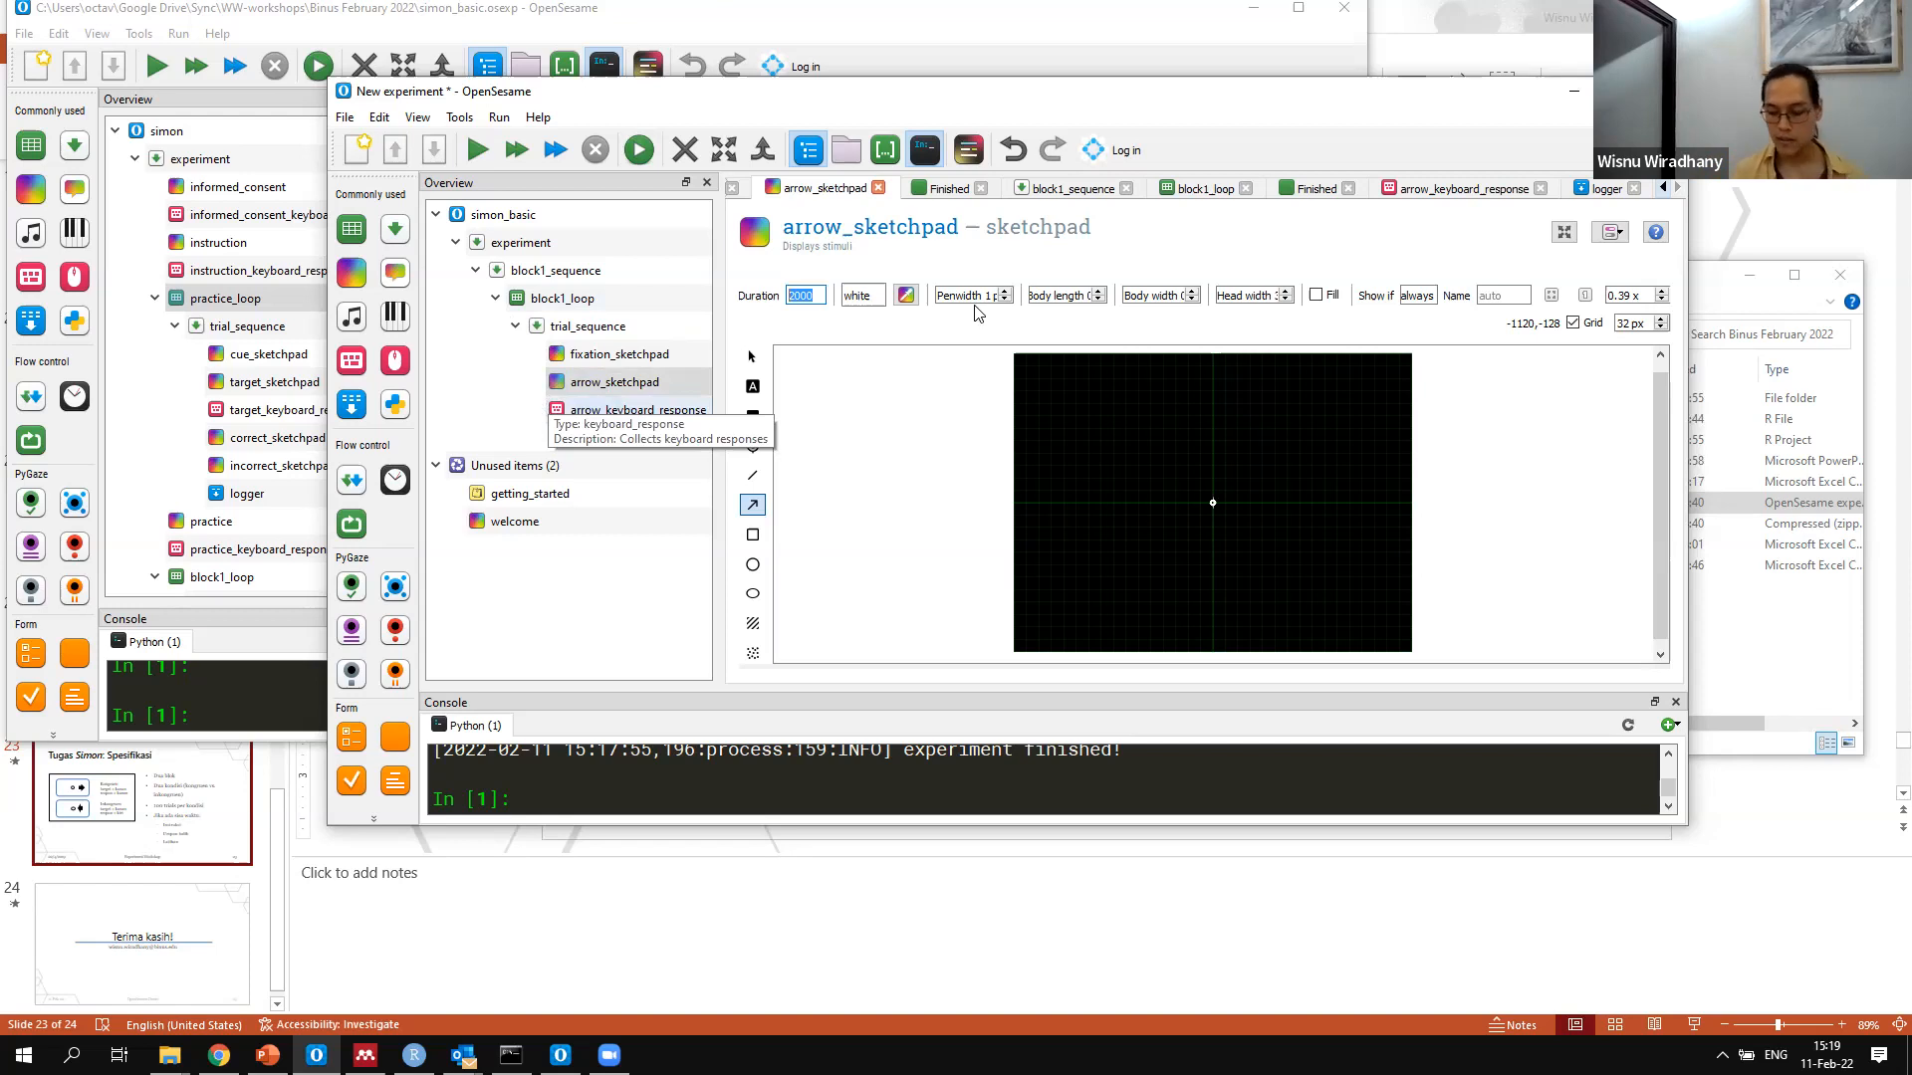
text(0)
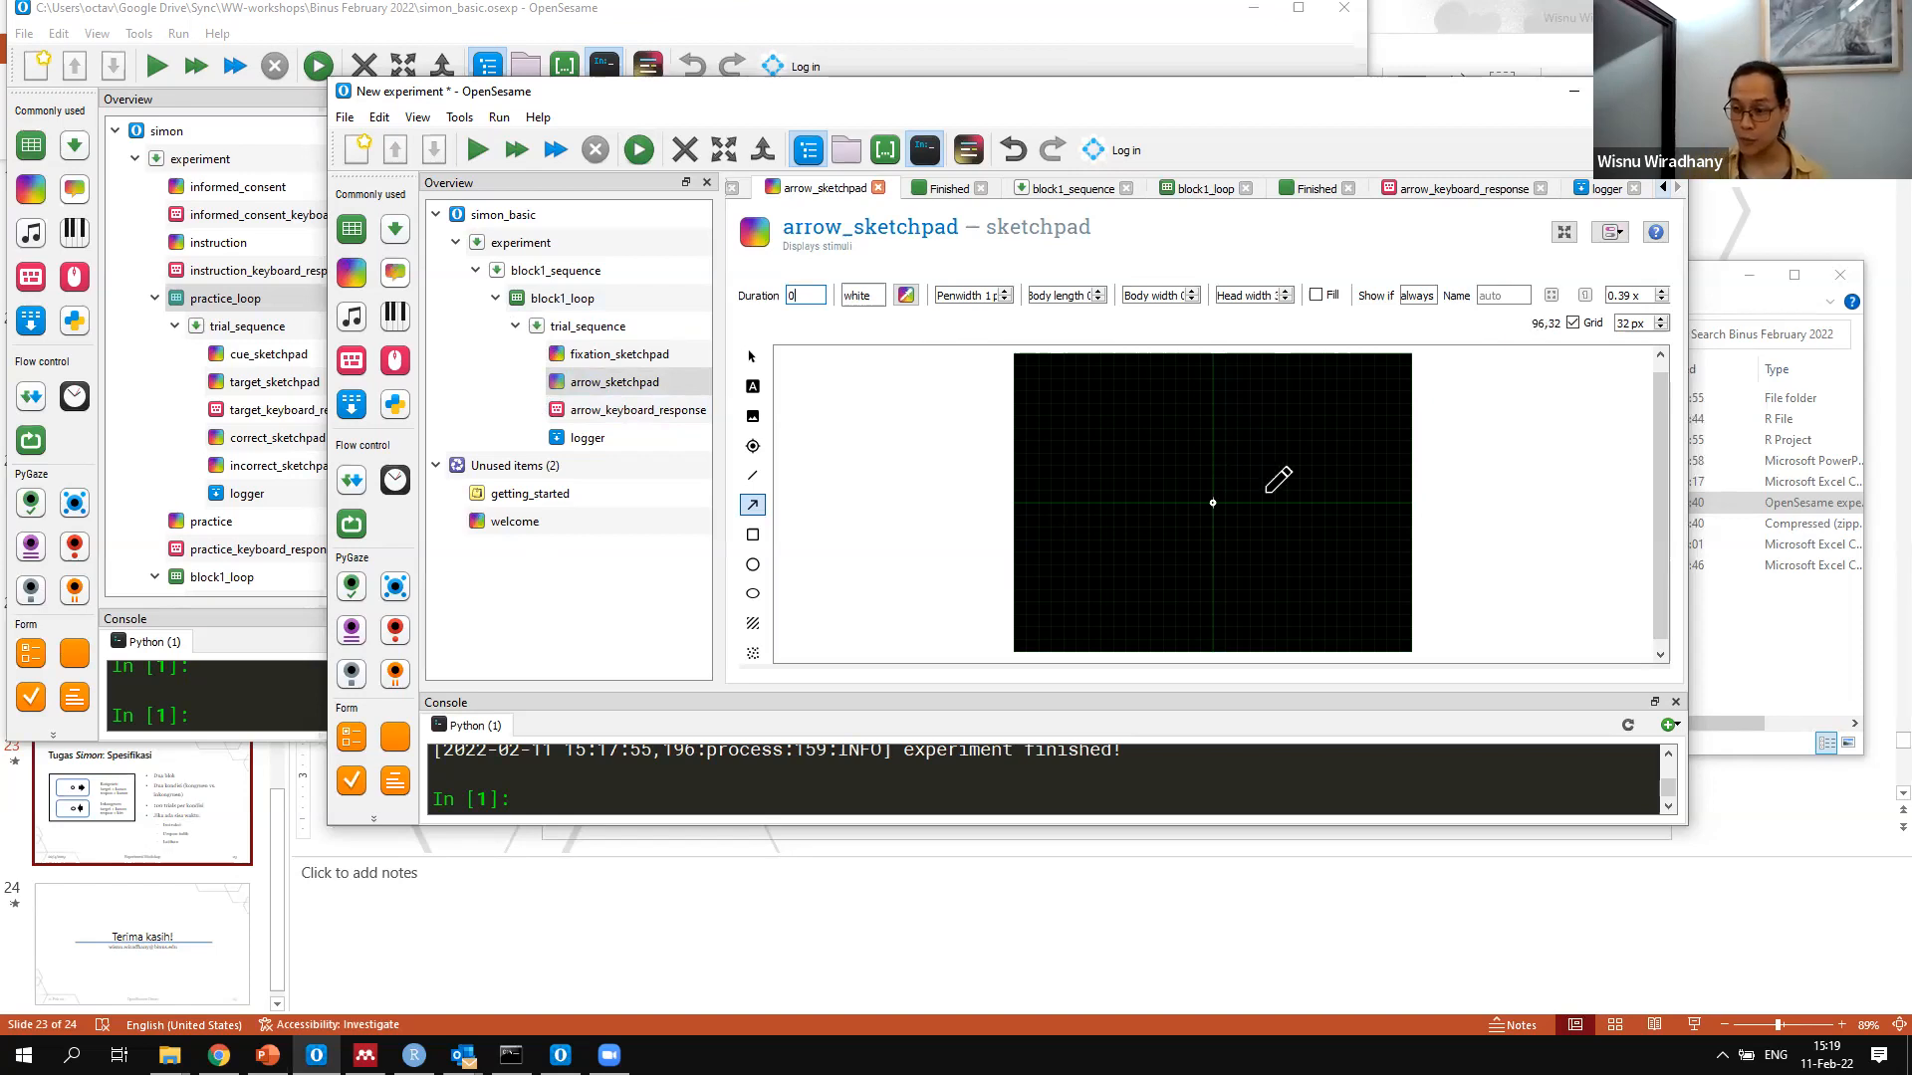
click(567, 417)
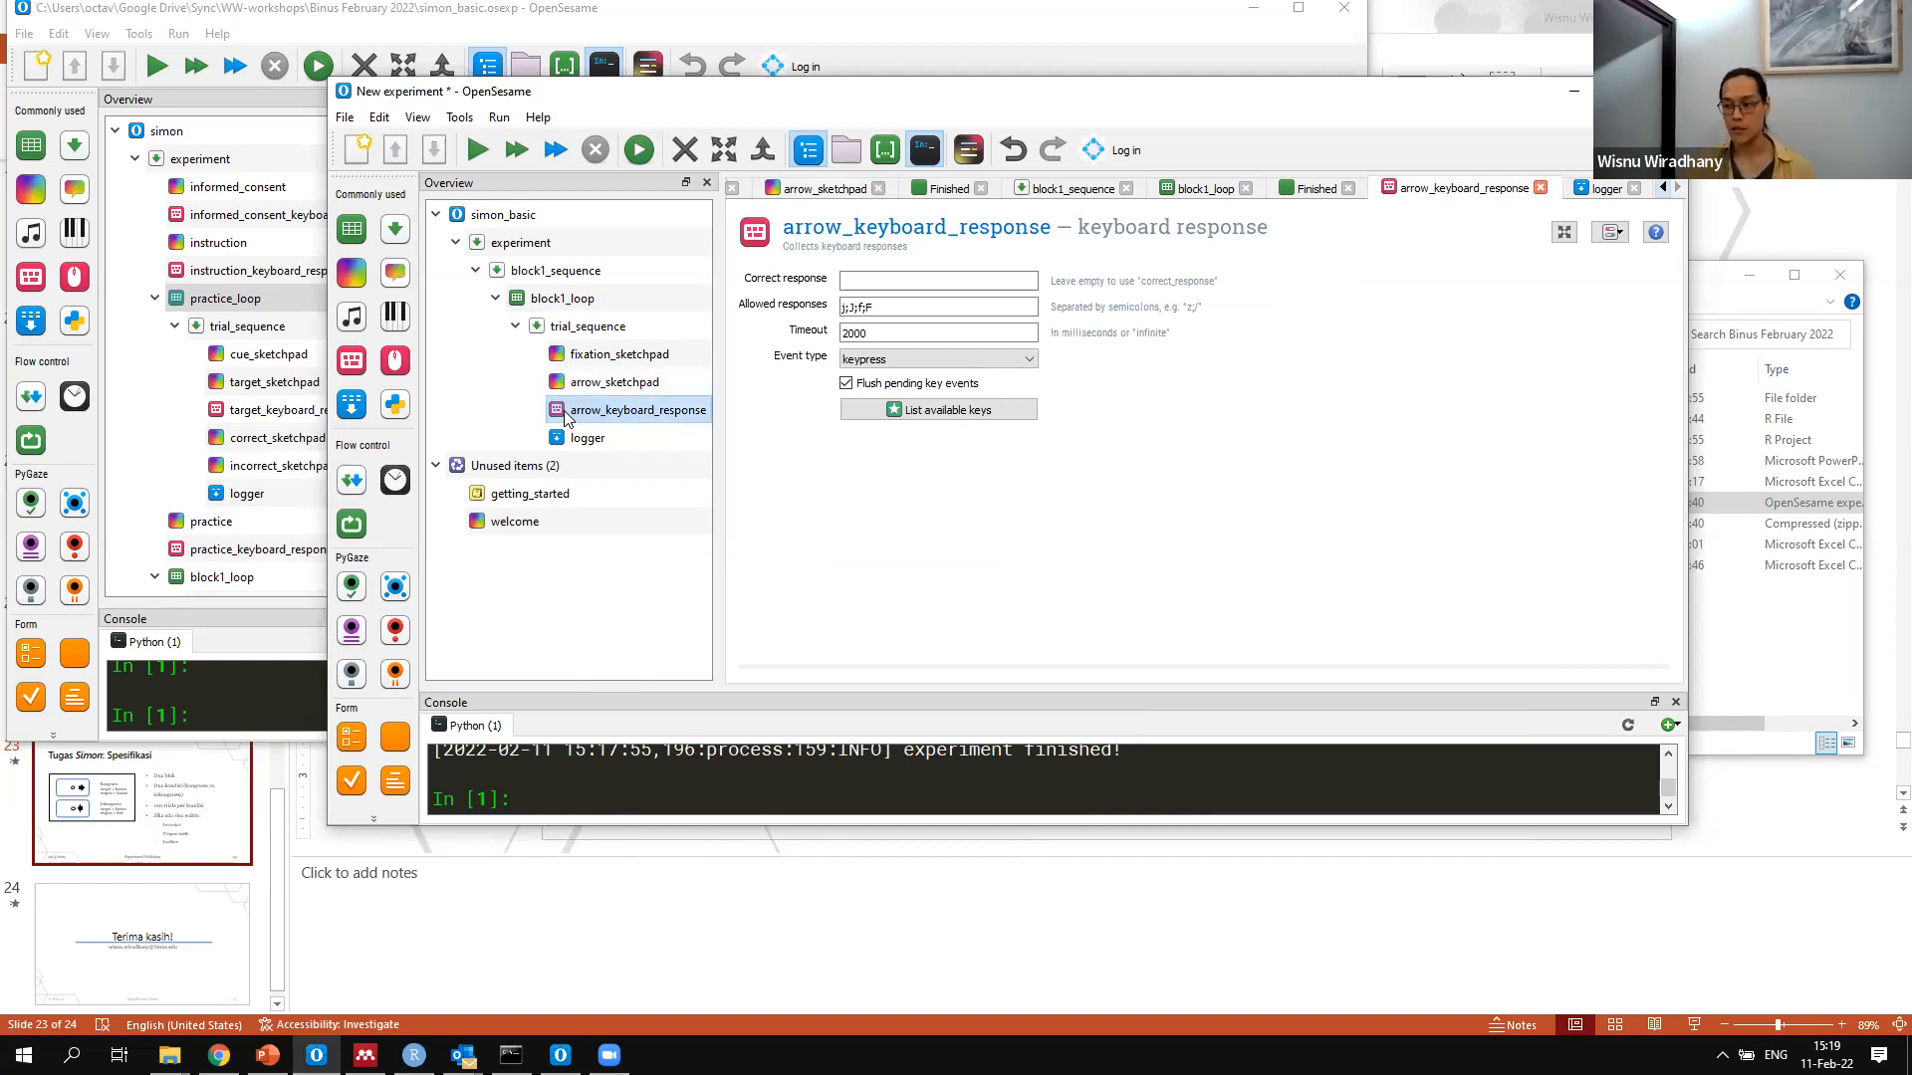
click(614, 382)
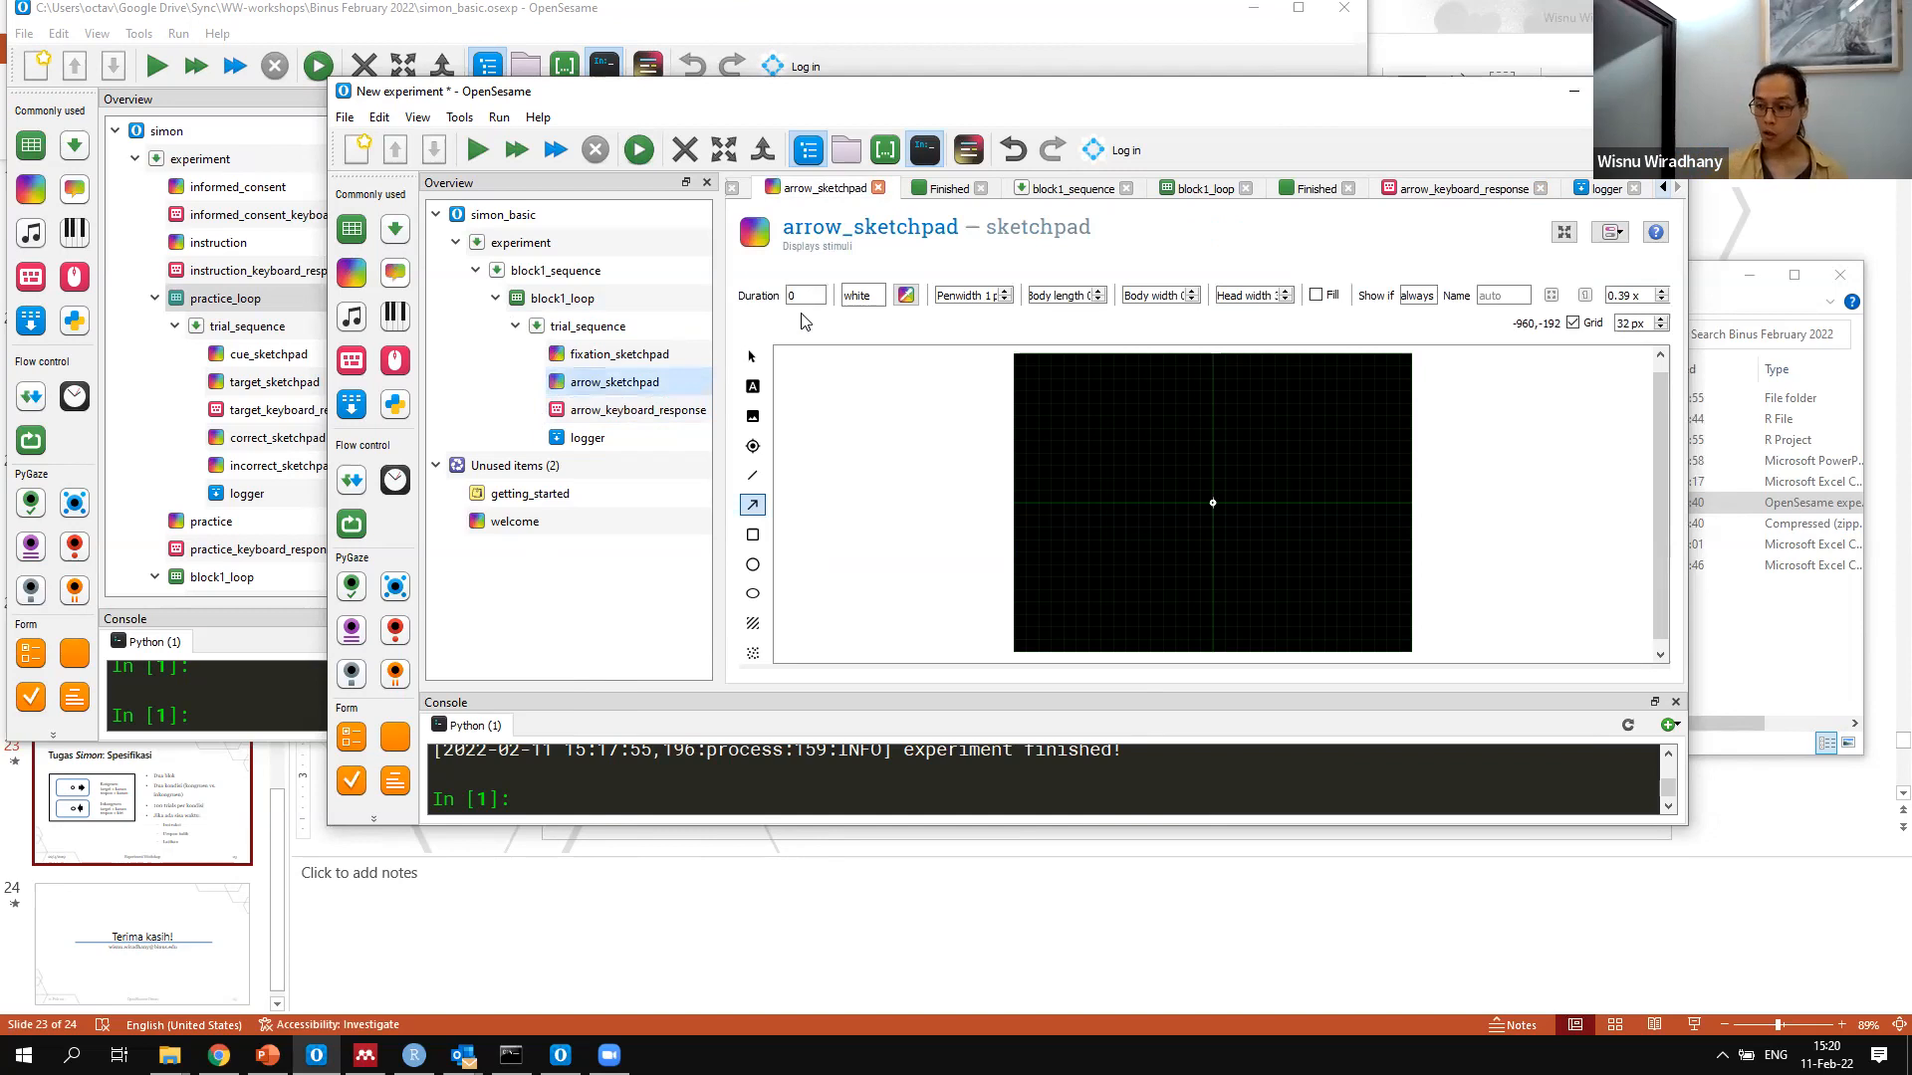
click(663, 412)
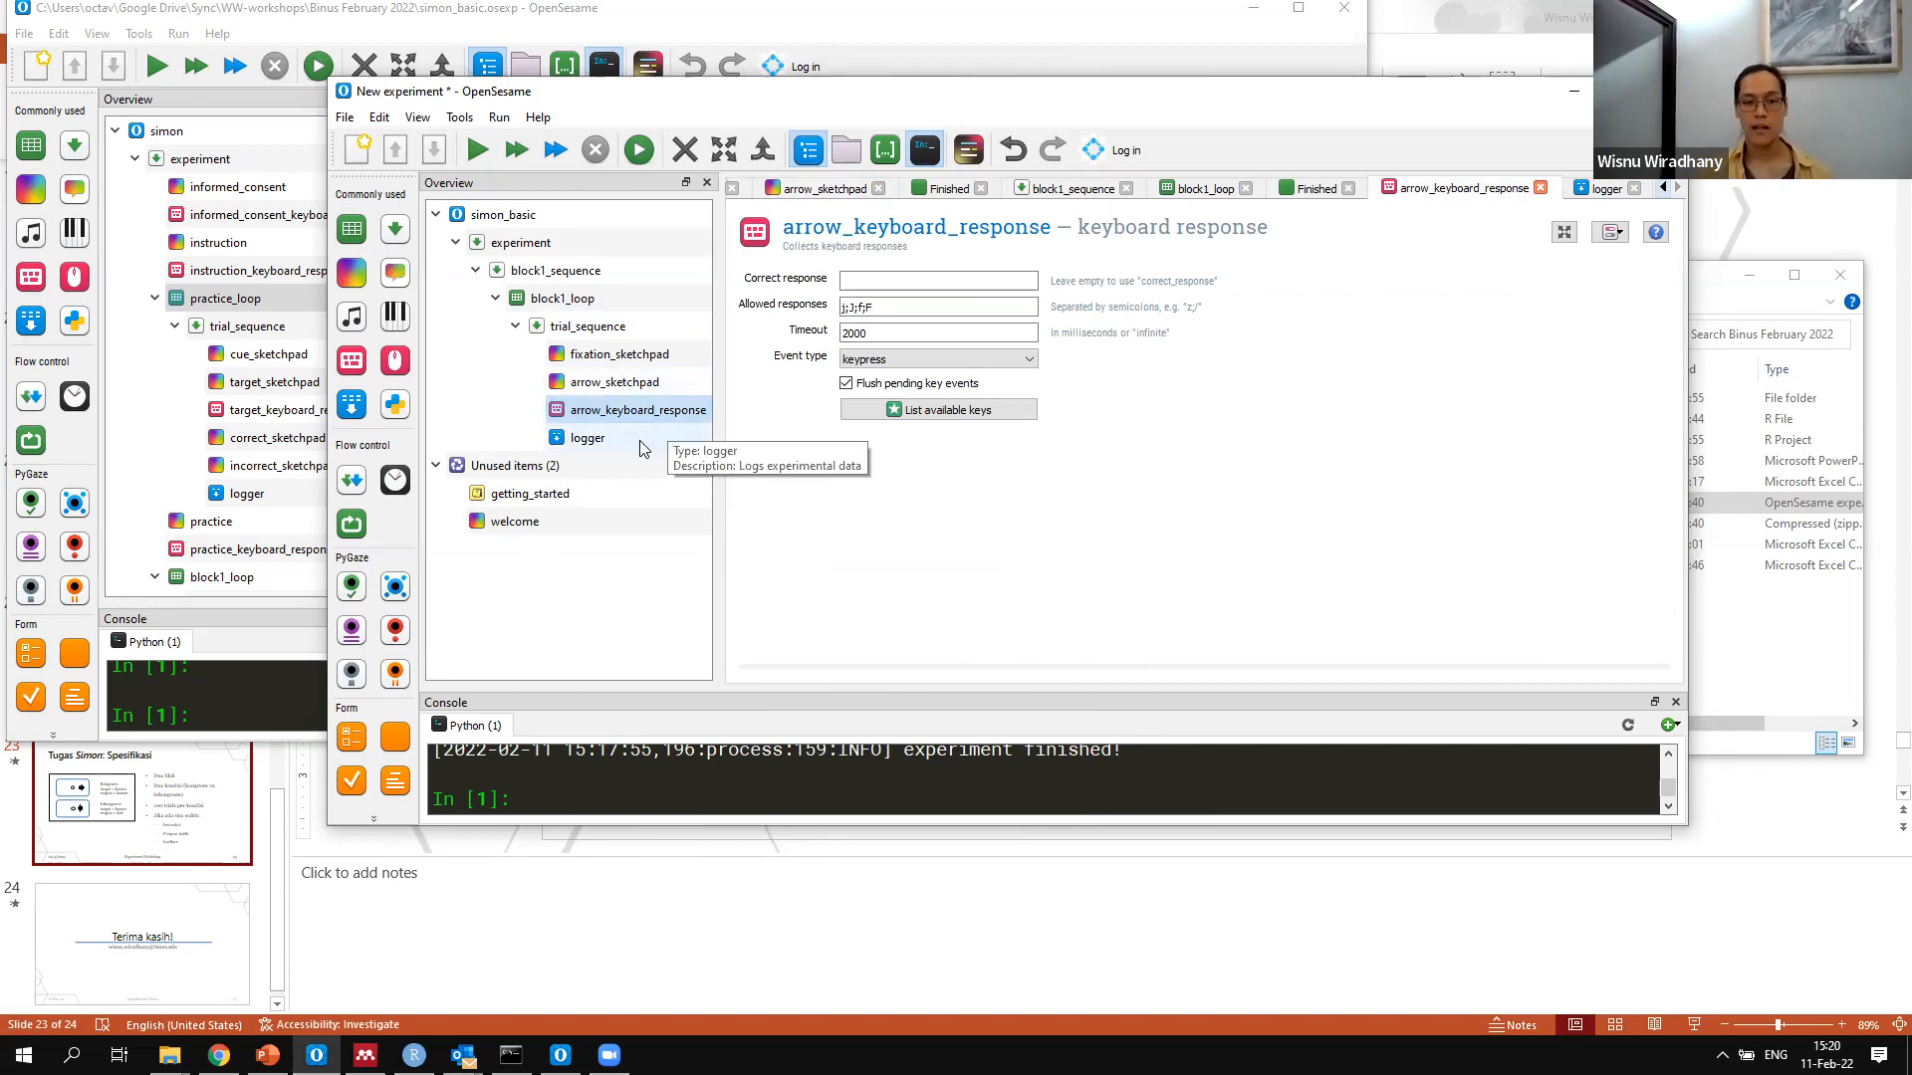
click(642, 449)
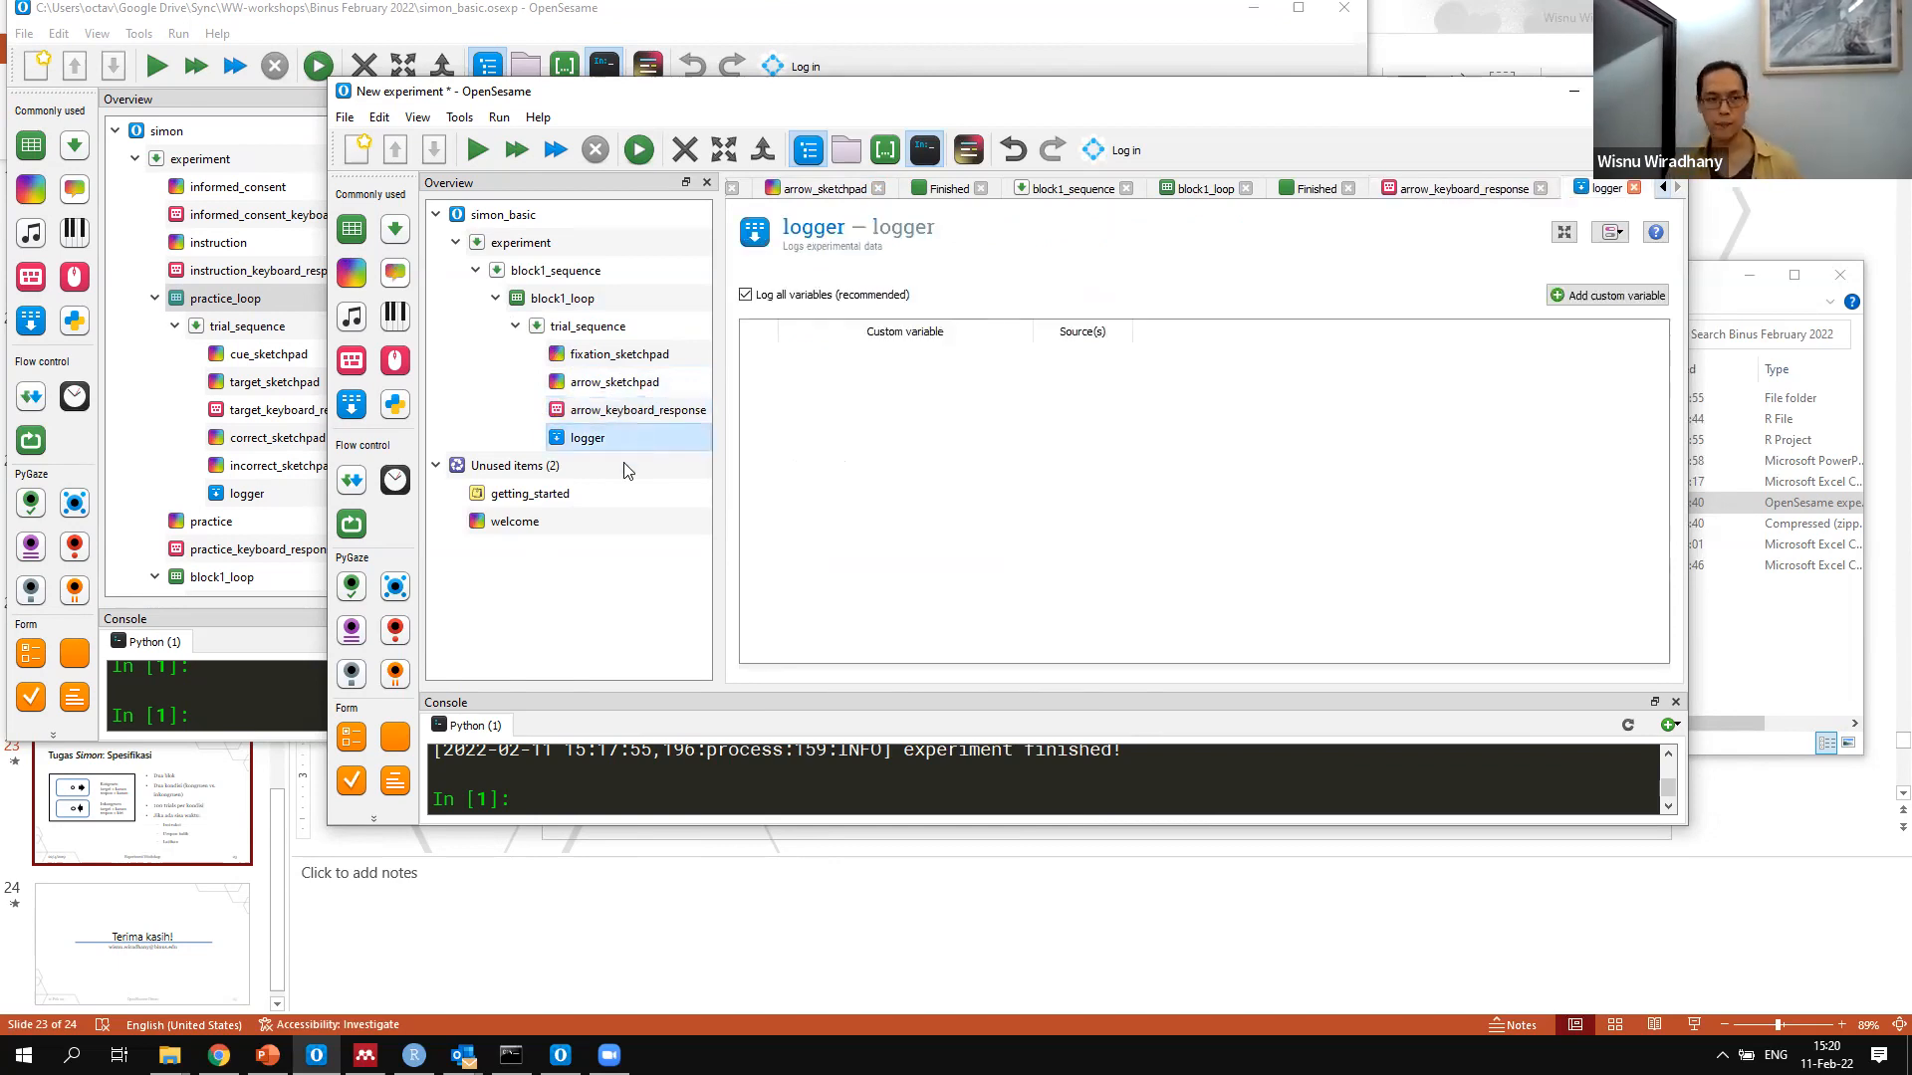
Quick-run the experiment and abort the run
click(555, 149)
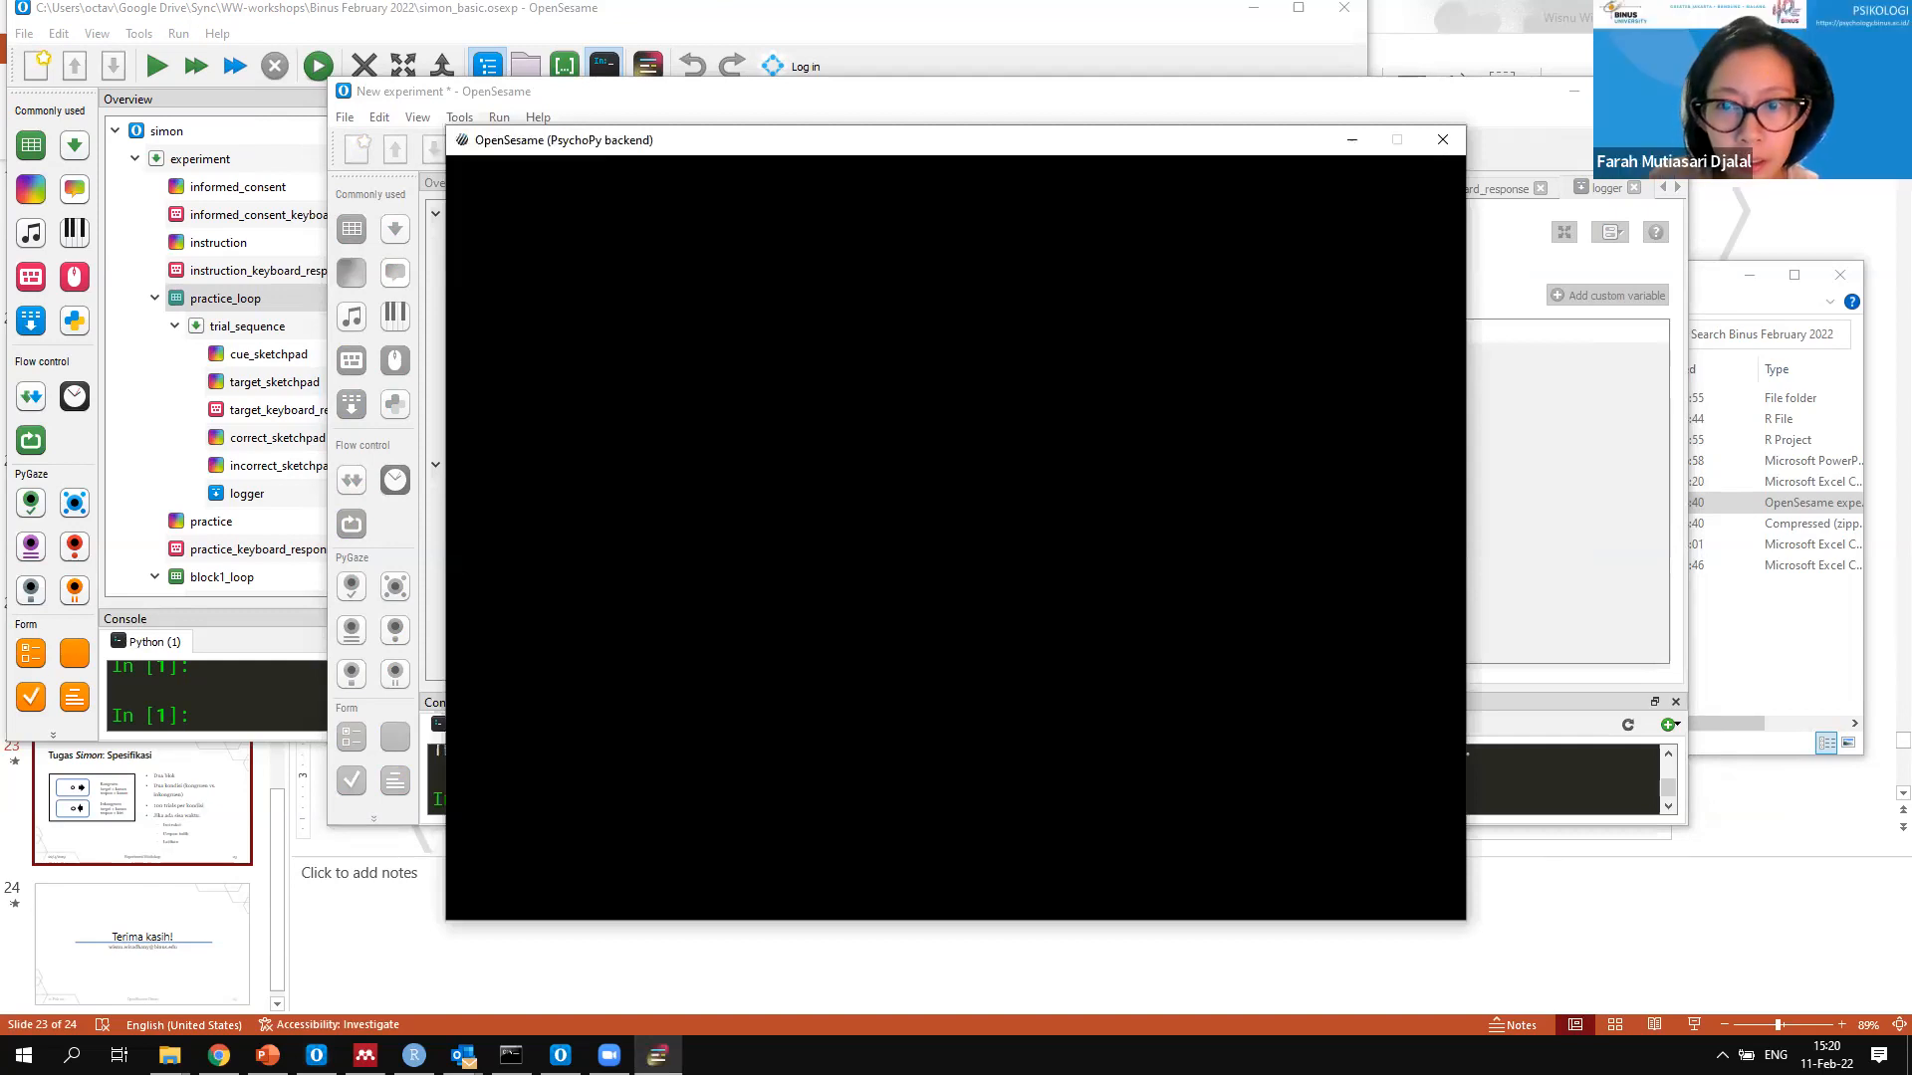
key(Escape)
key(q)
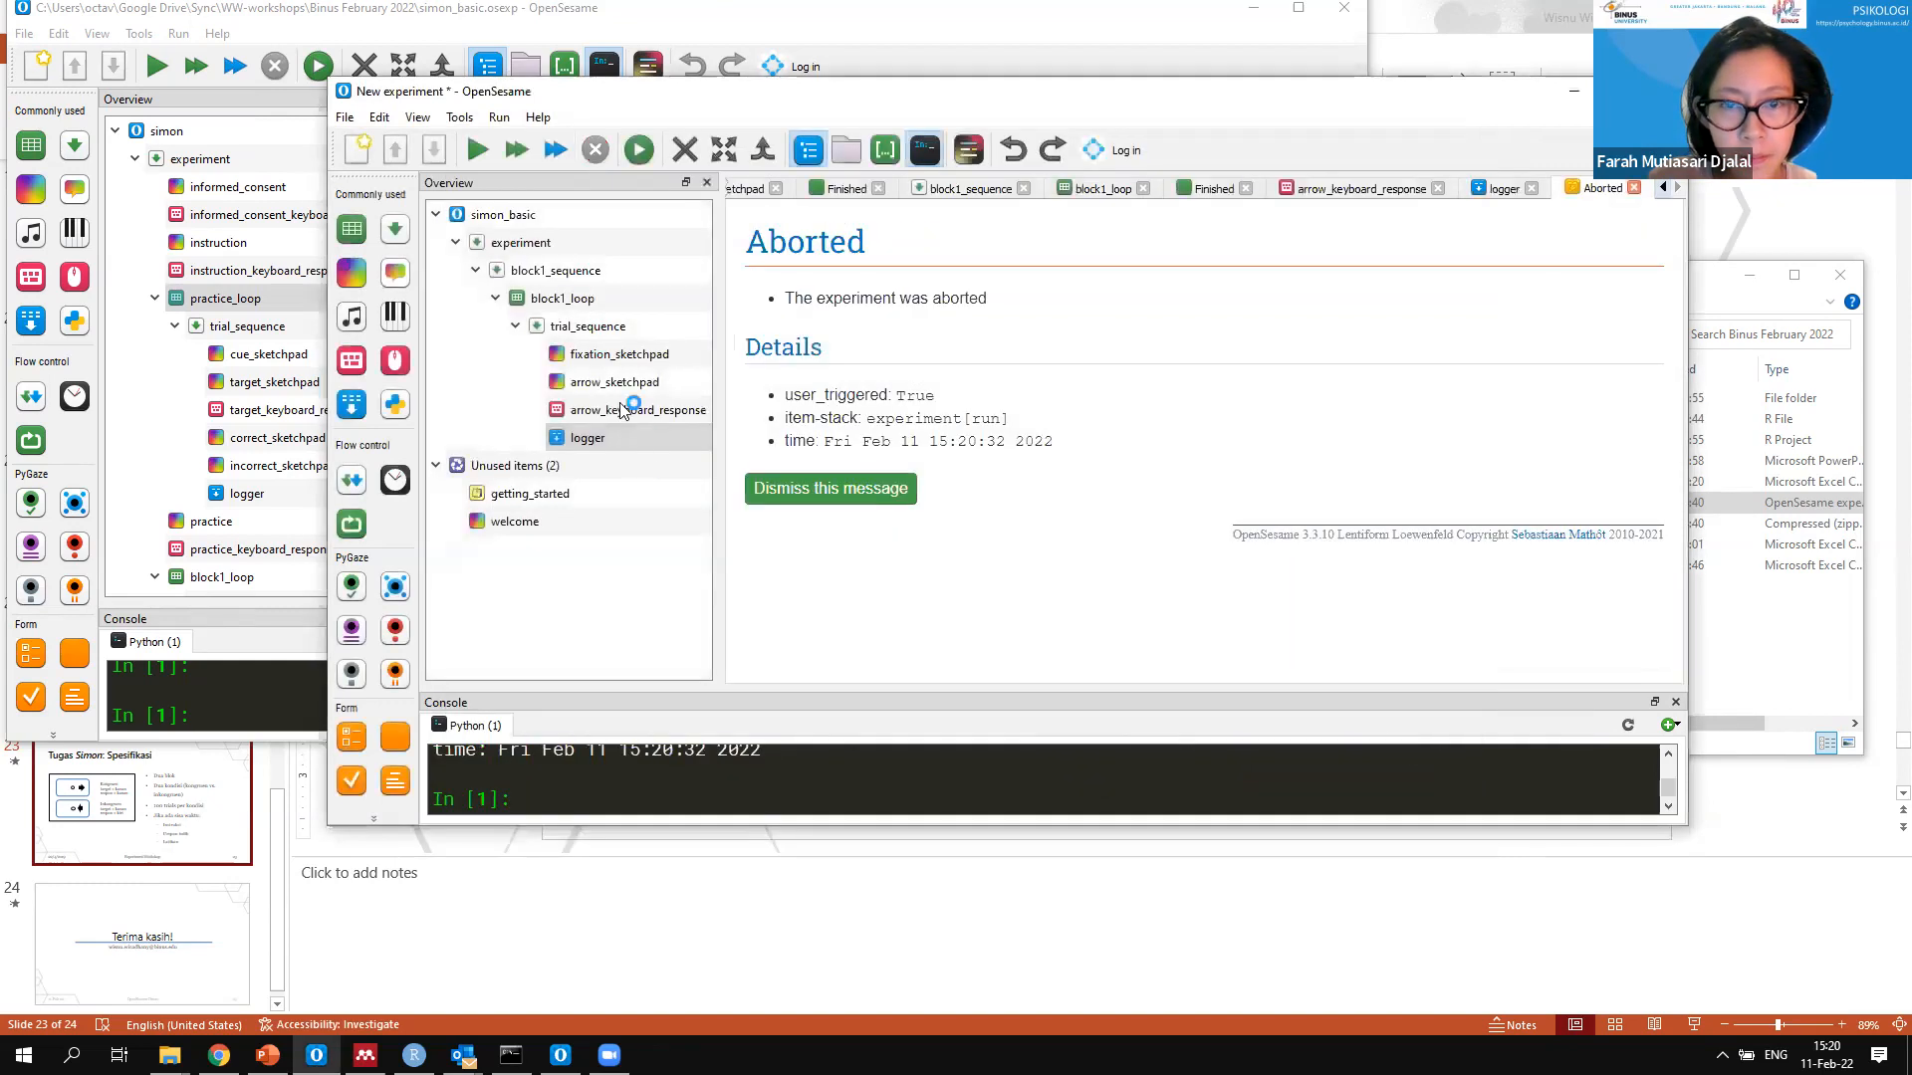
Compare arrow_sketchpad with arrow_keyboard_response and set the sketchpad's duration to 2000
click(614, 384)
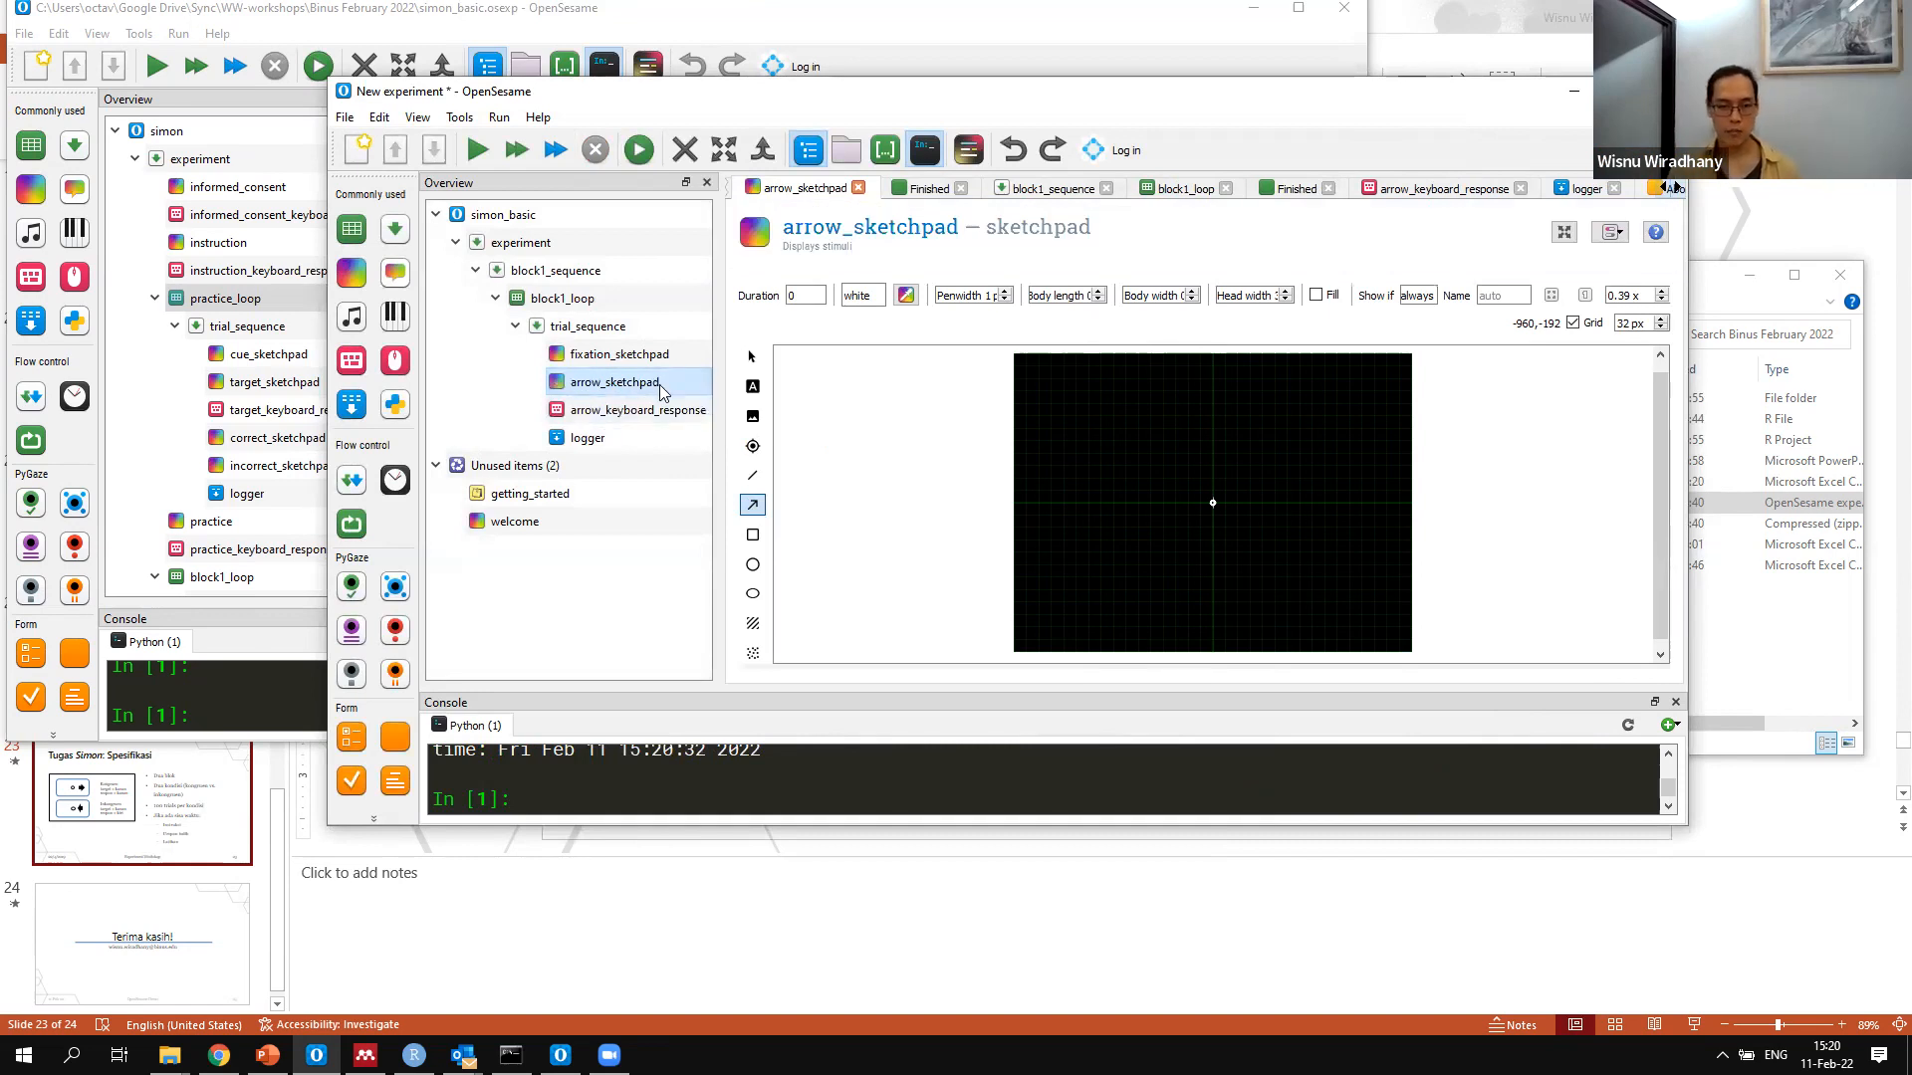
click(657, 408)
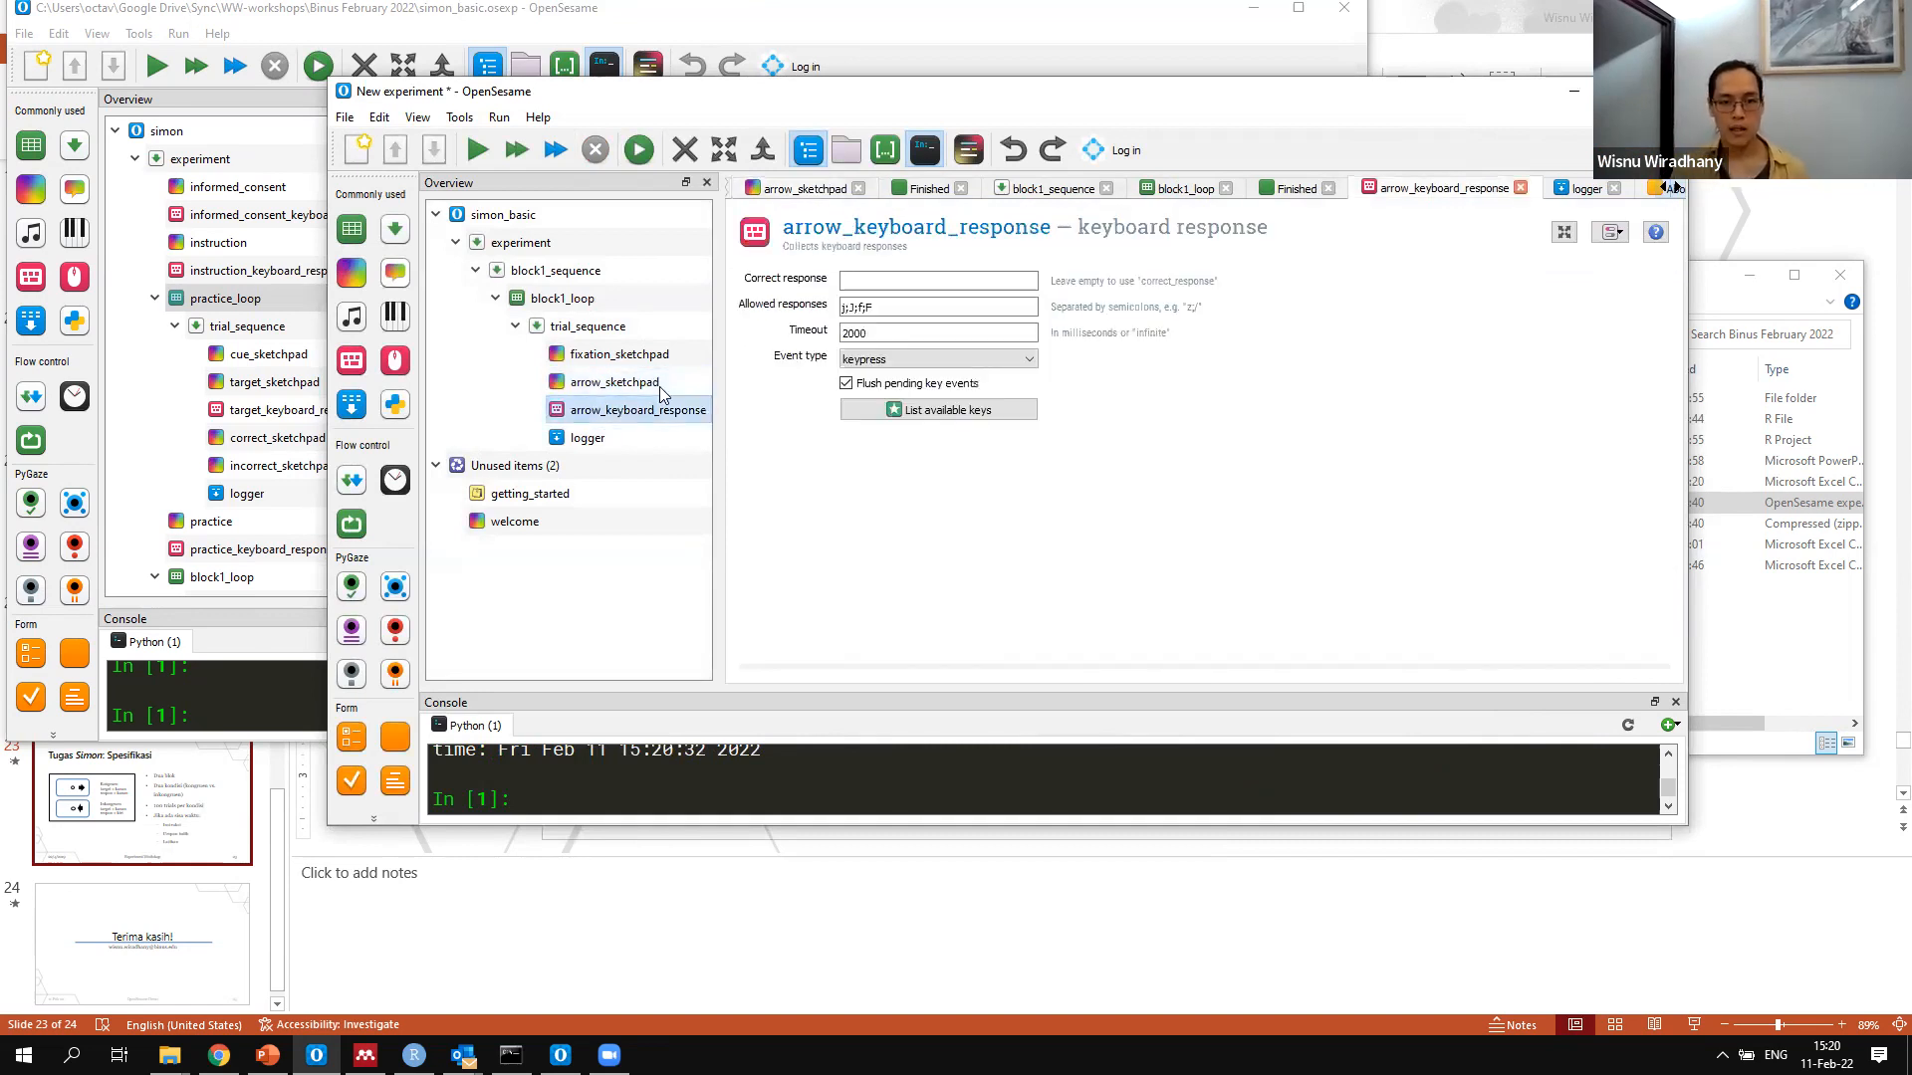
click(660, 389)
click(657, 400)
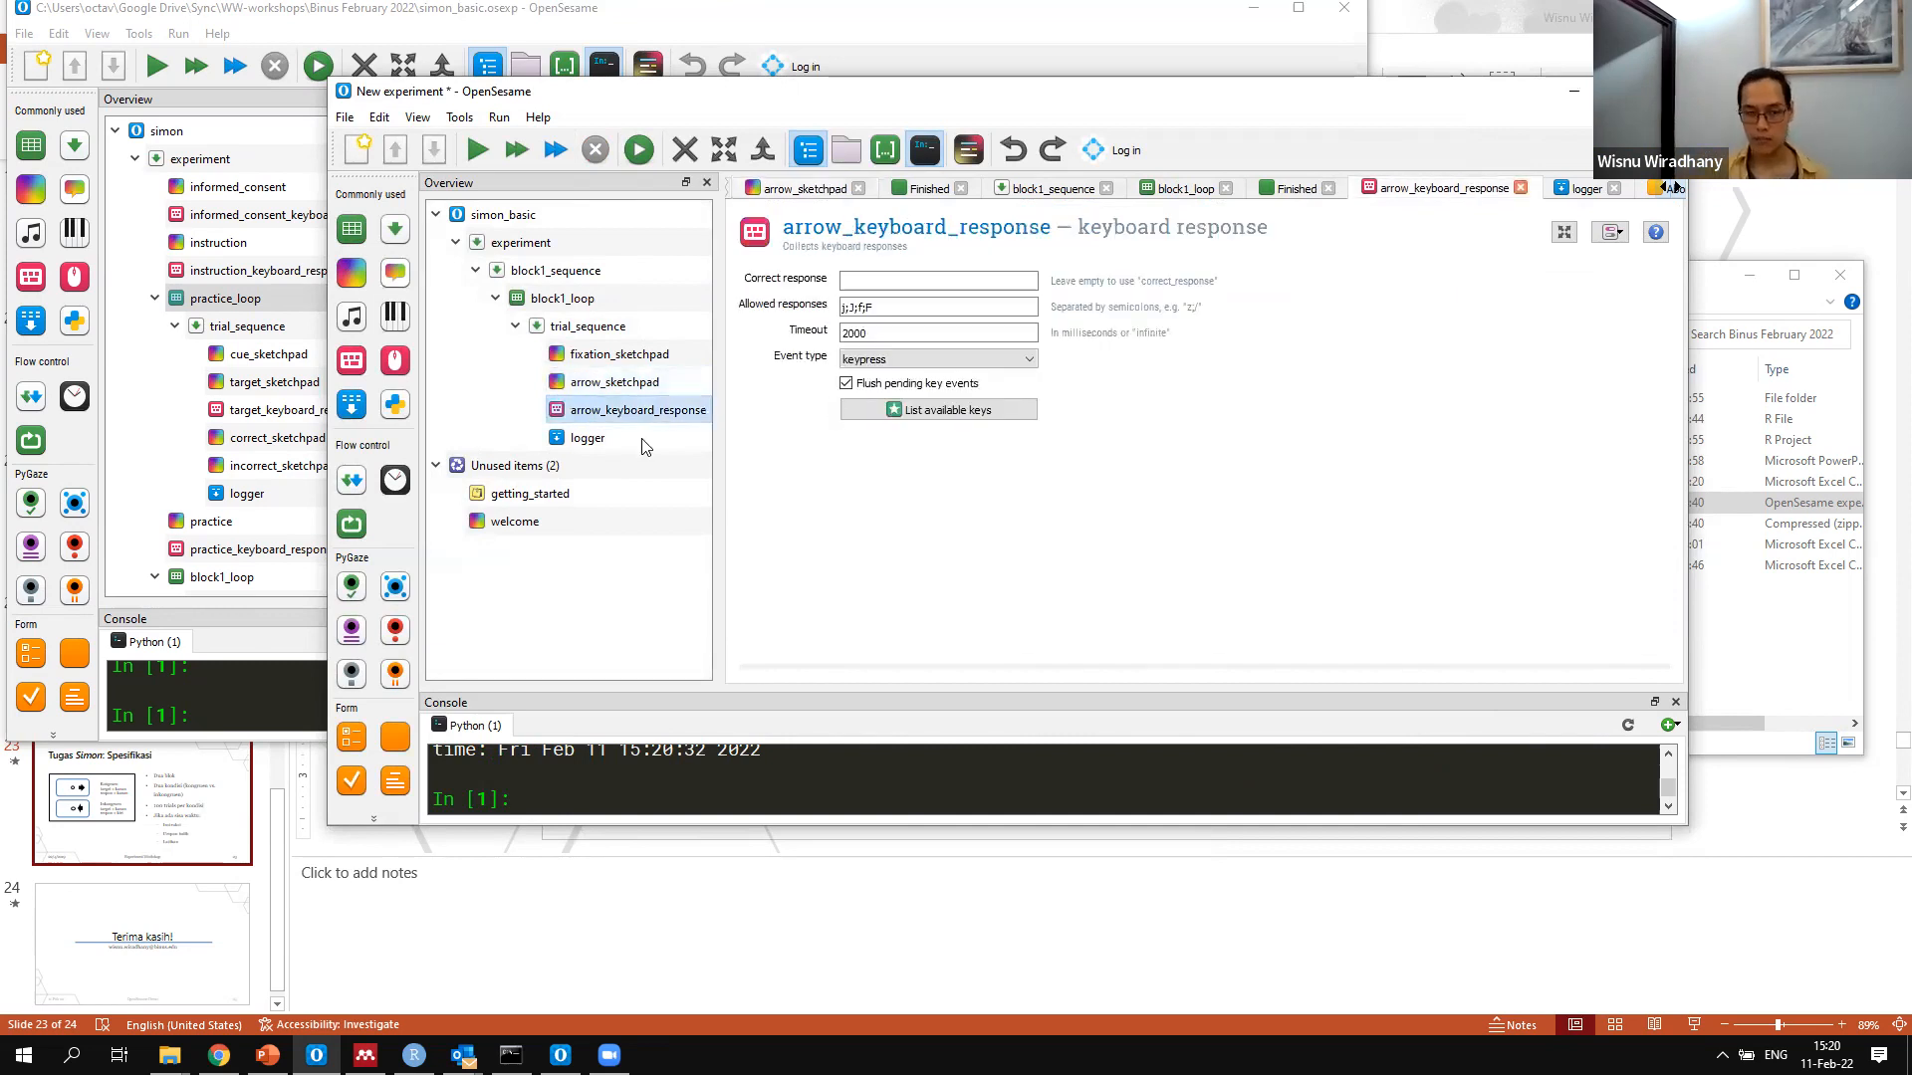
click(803, 295)
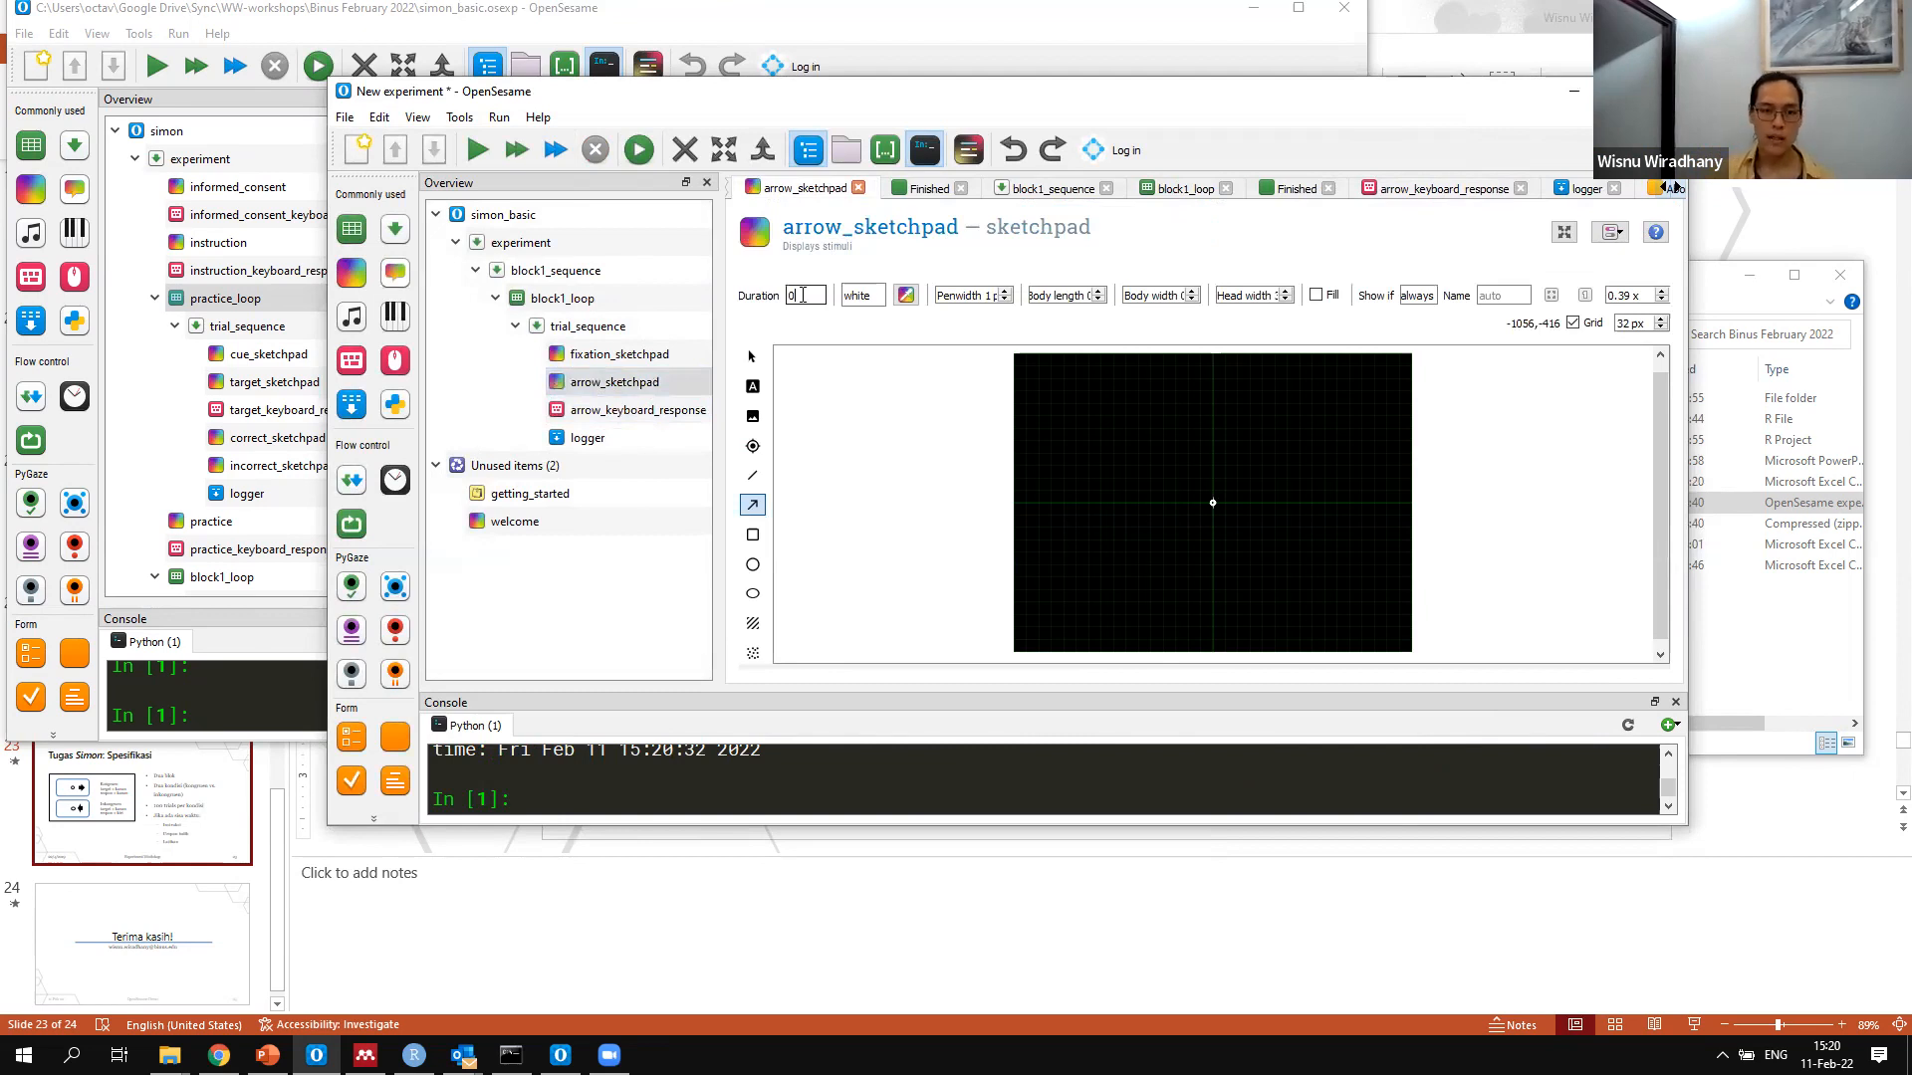
key(BackSpace)
text(2000)
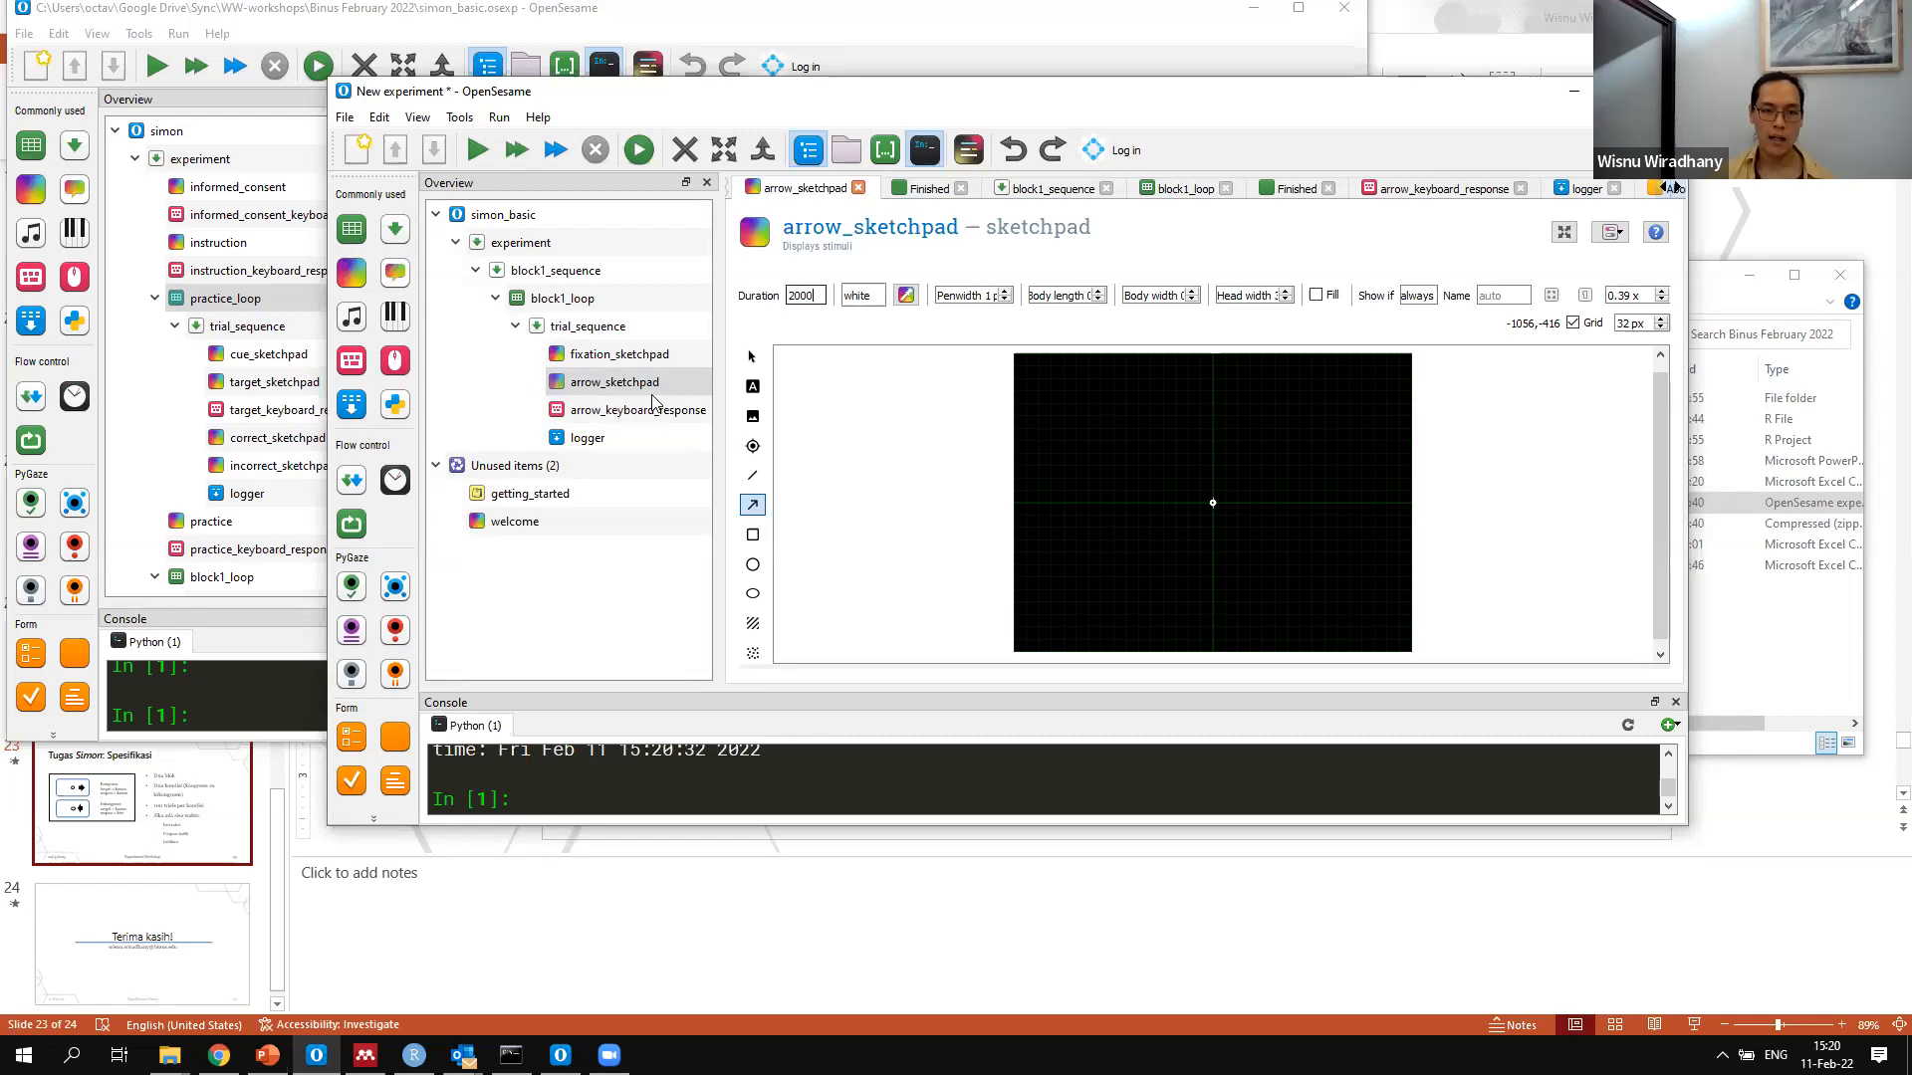
Review the trial_sequence items in order, set arrow_sketchpad's duration to 0 and recheck arrow_keyboard_response's timeout
click(648, 357)
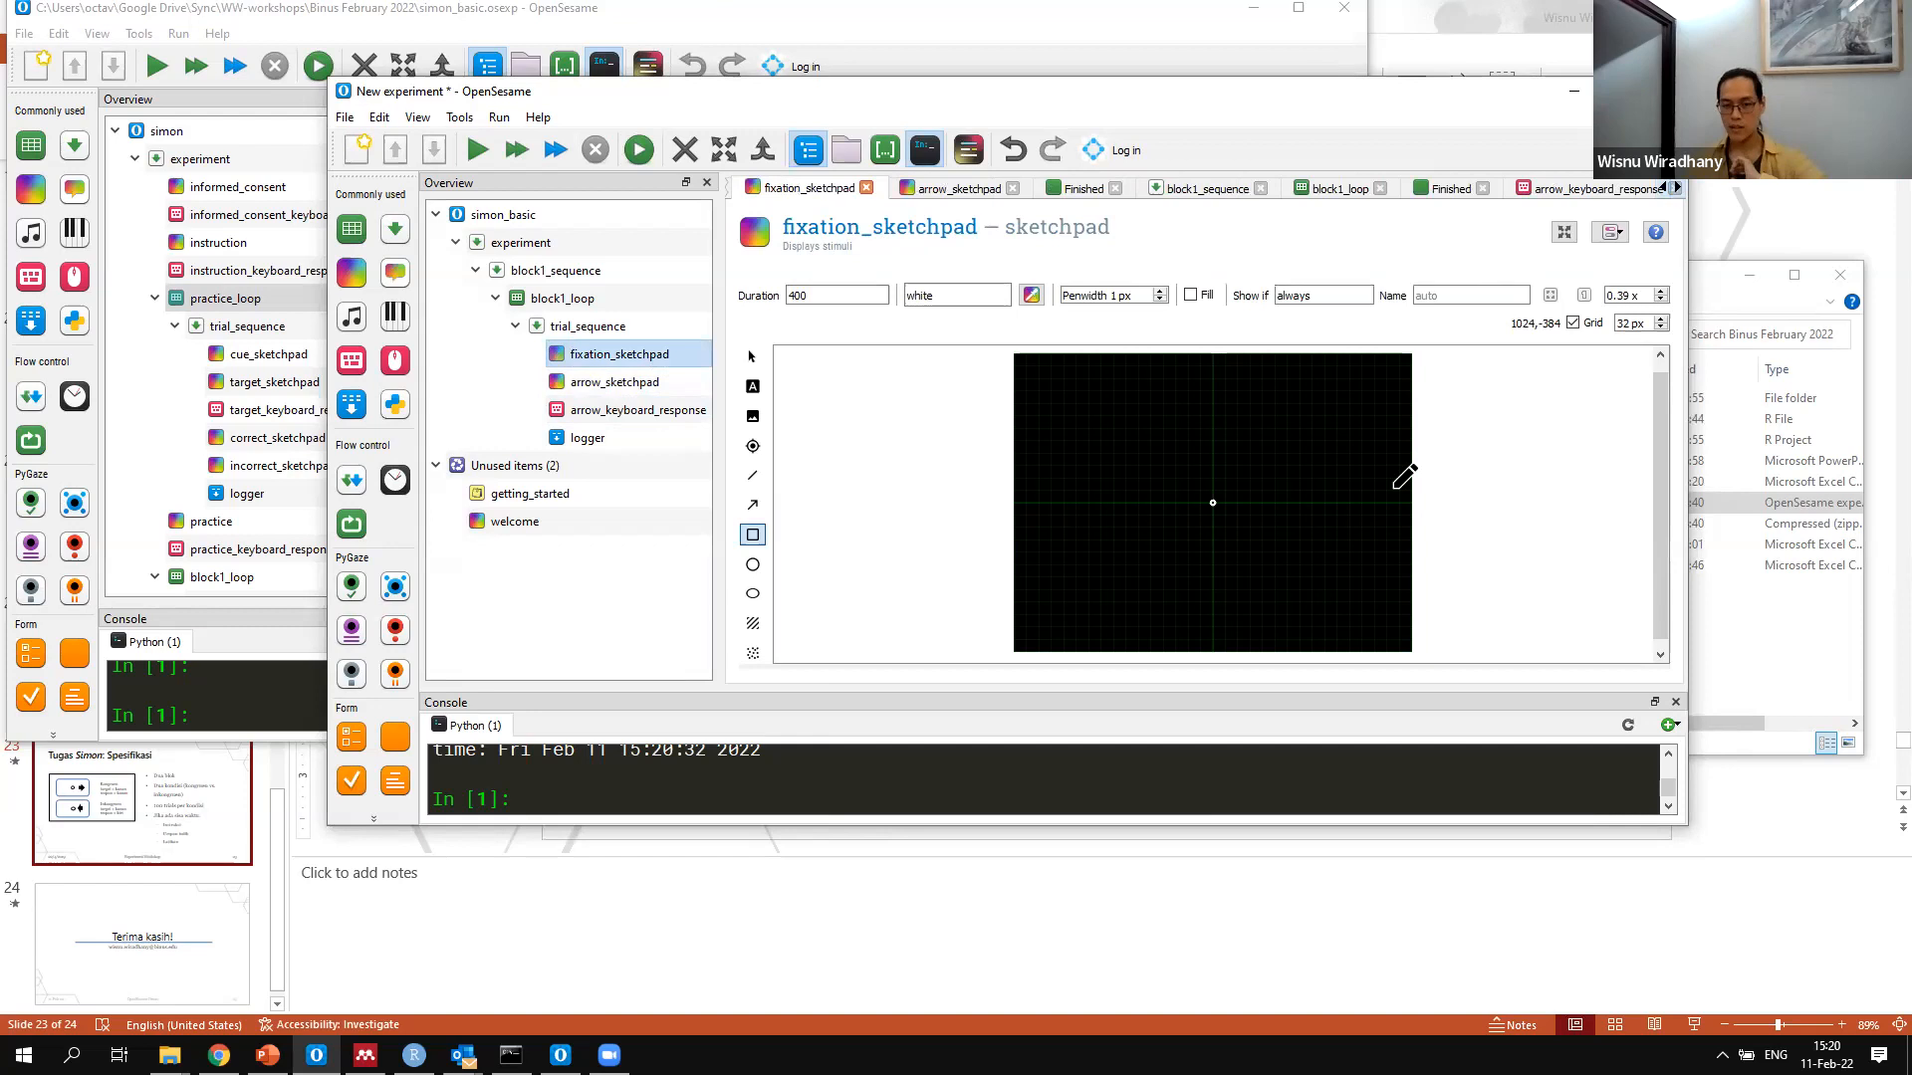
key(Down)
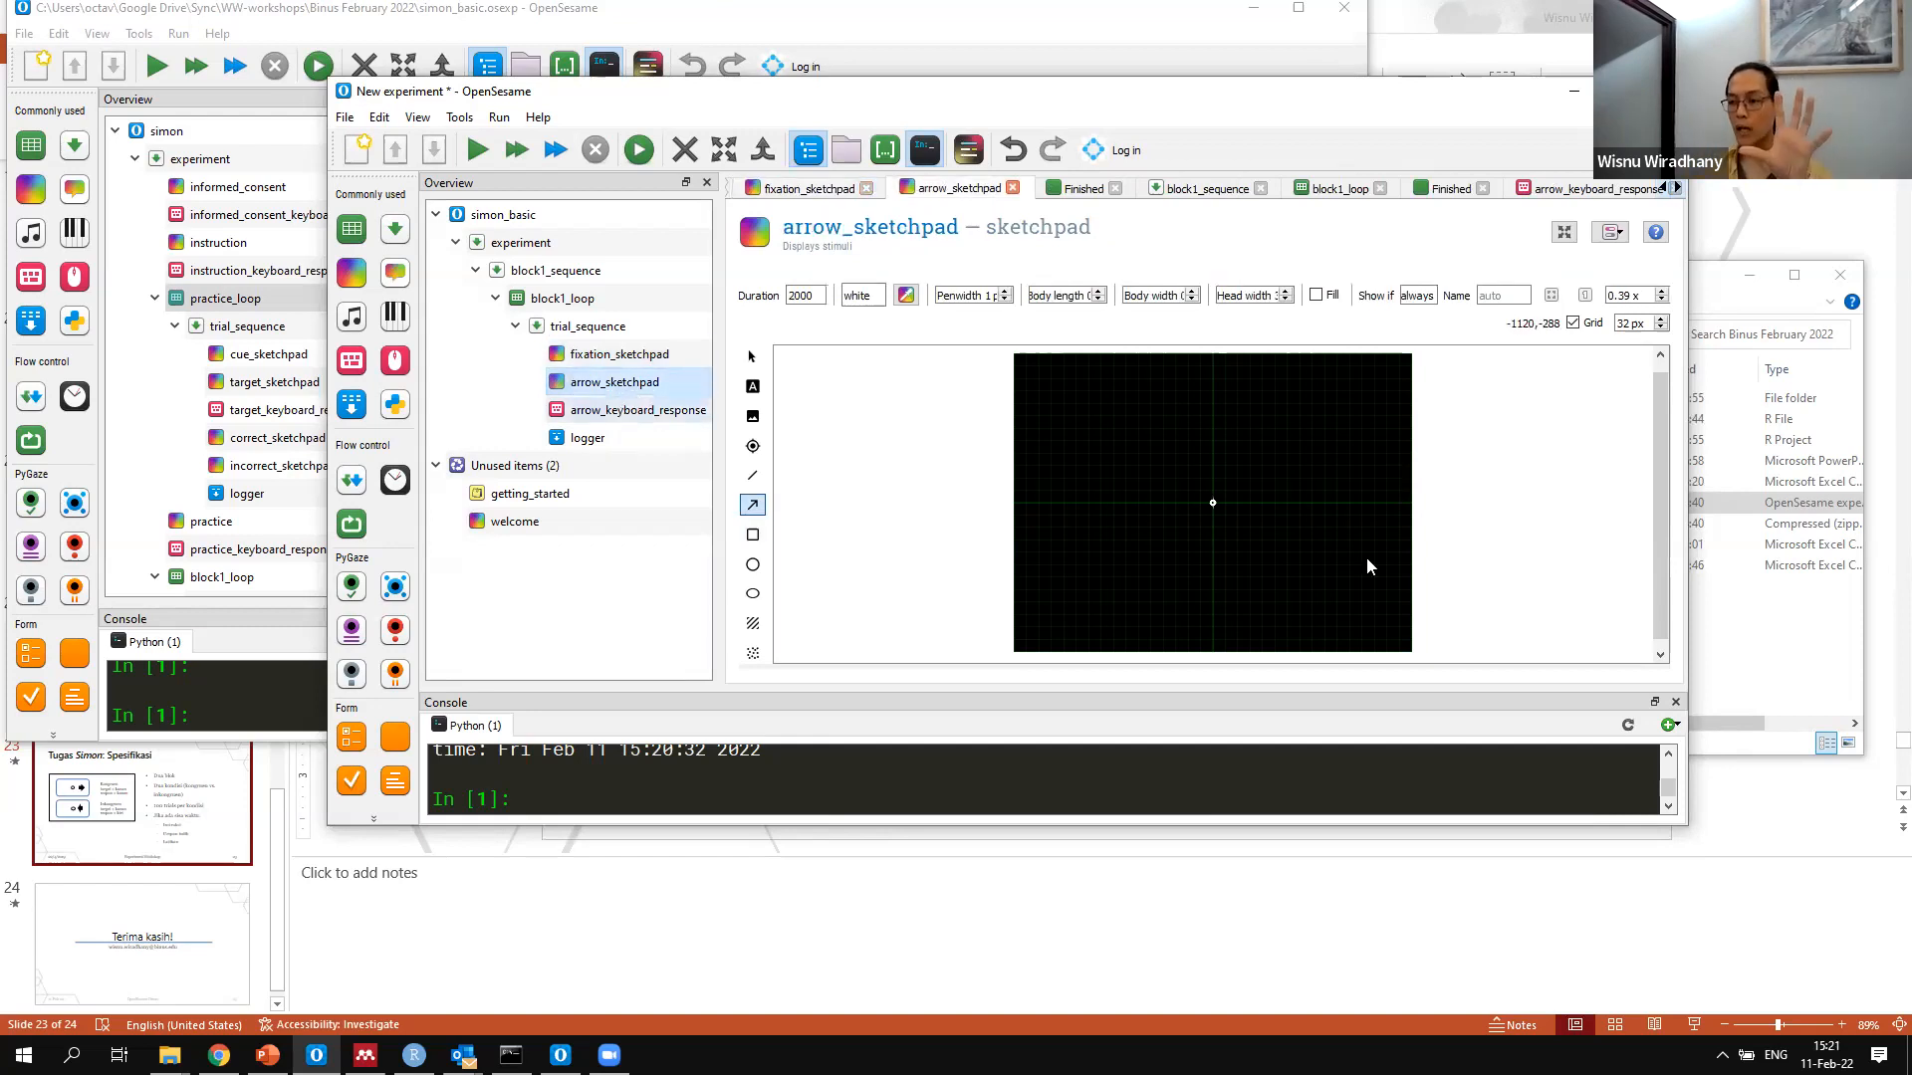
key(Down)
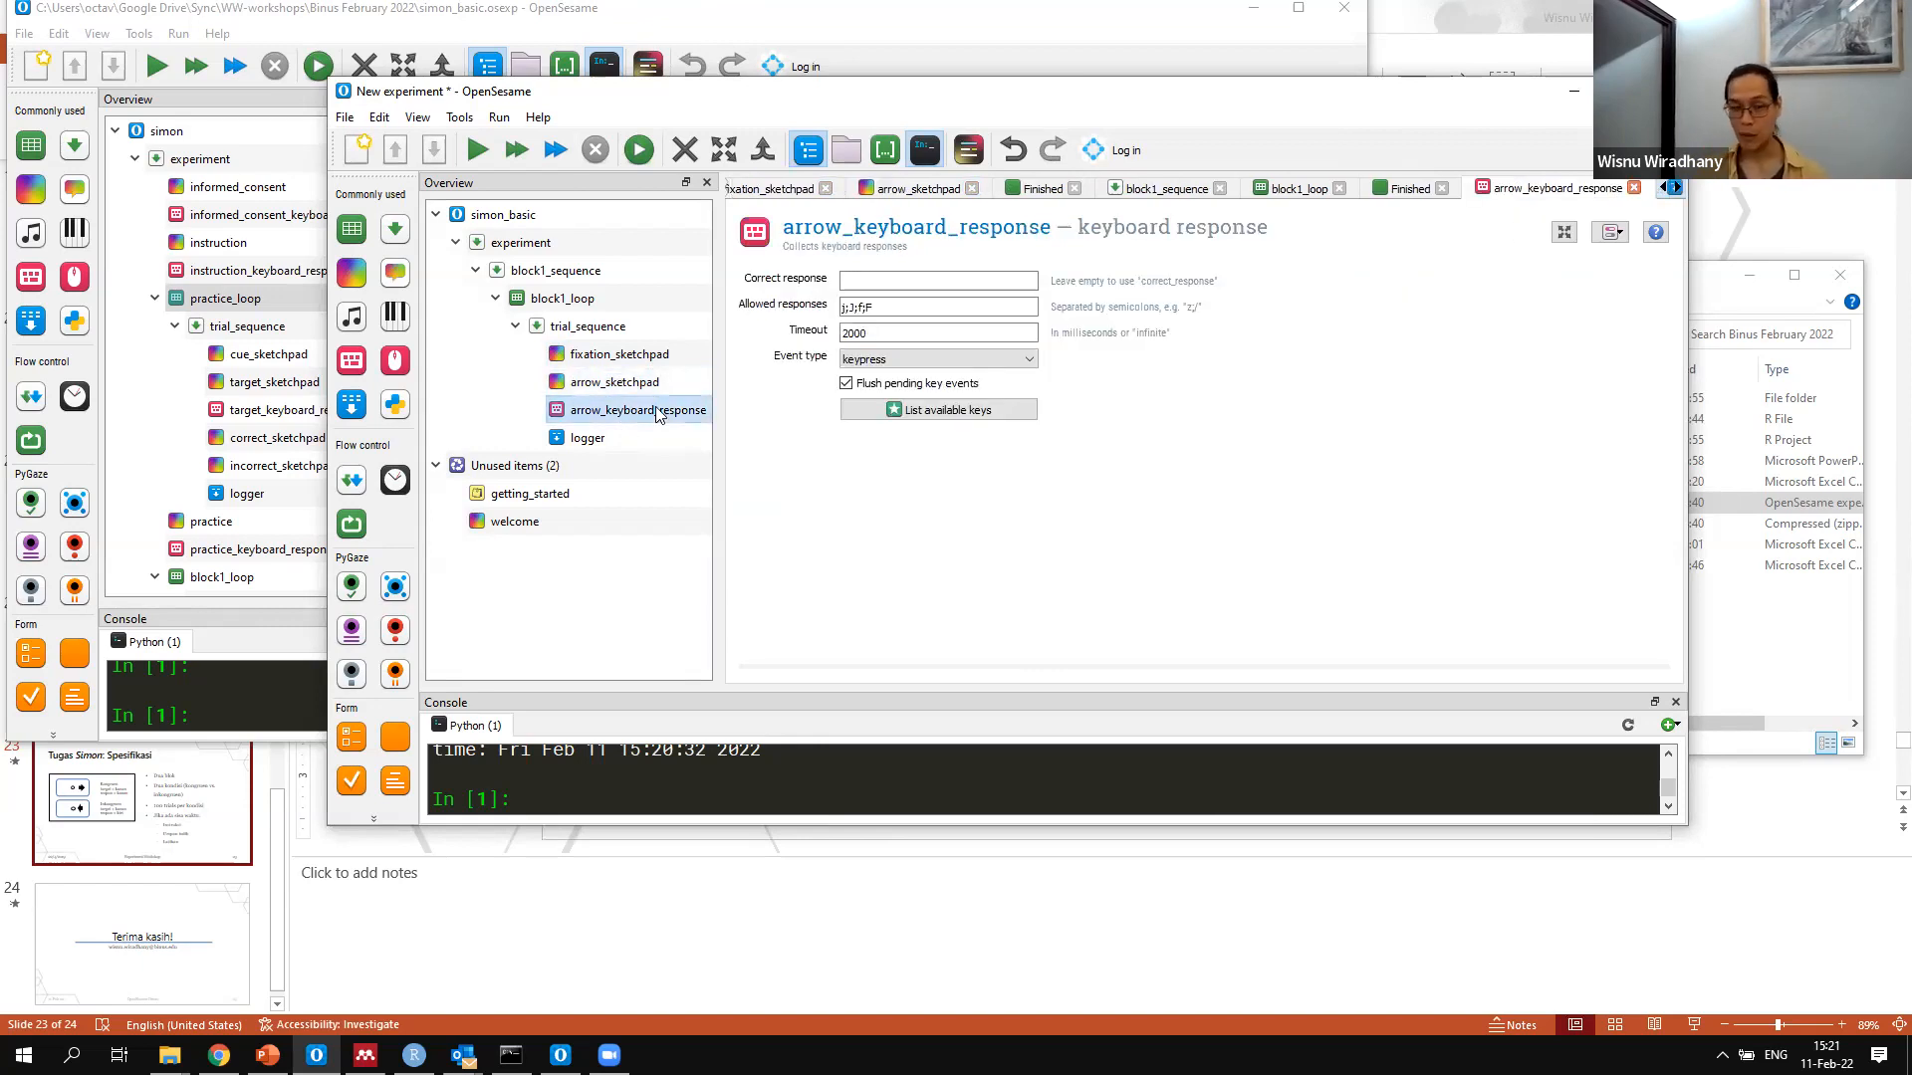
click(570, 383)
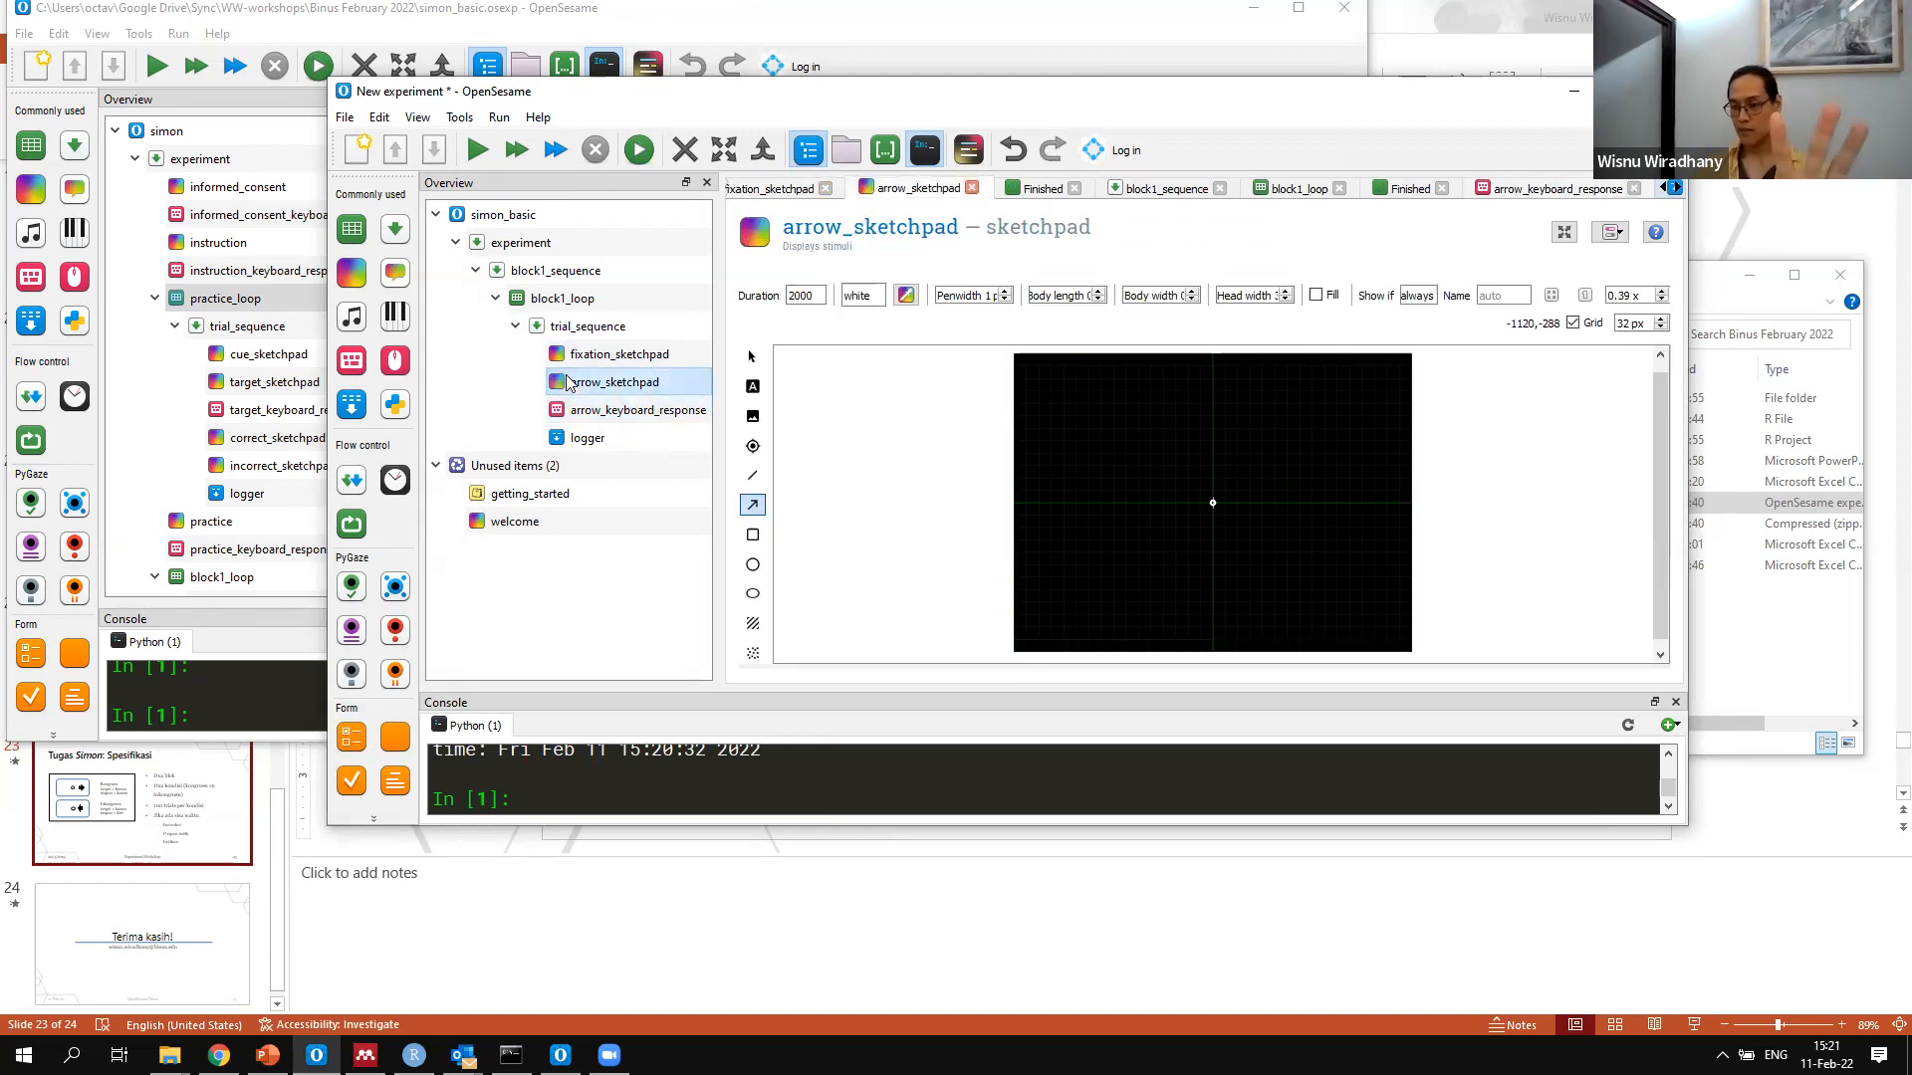
click(618, 412)
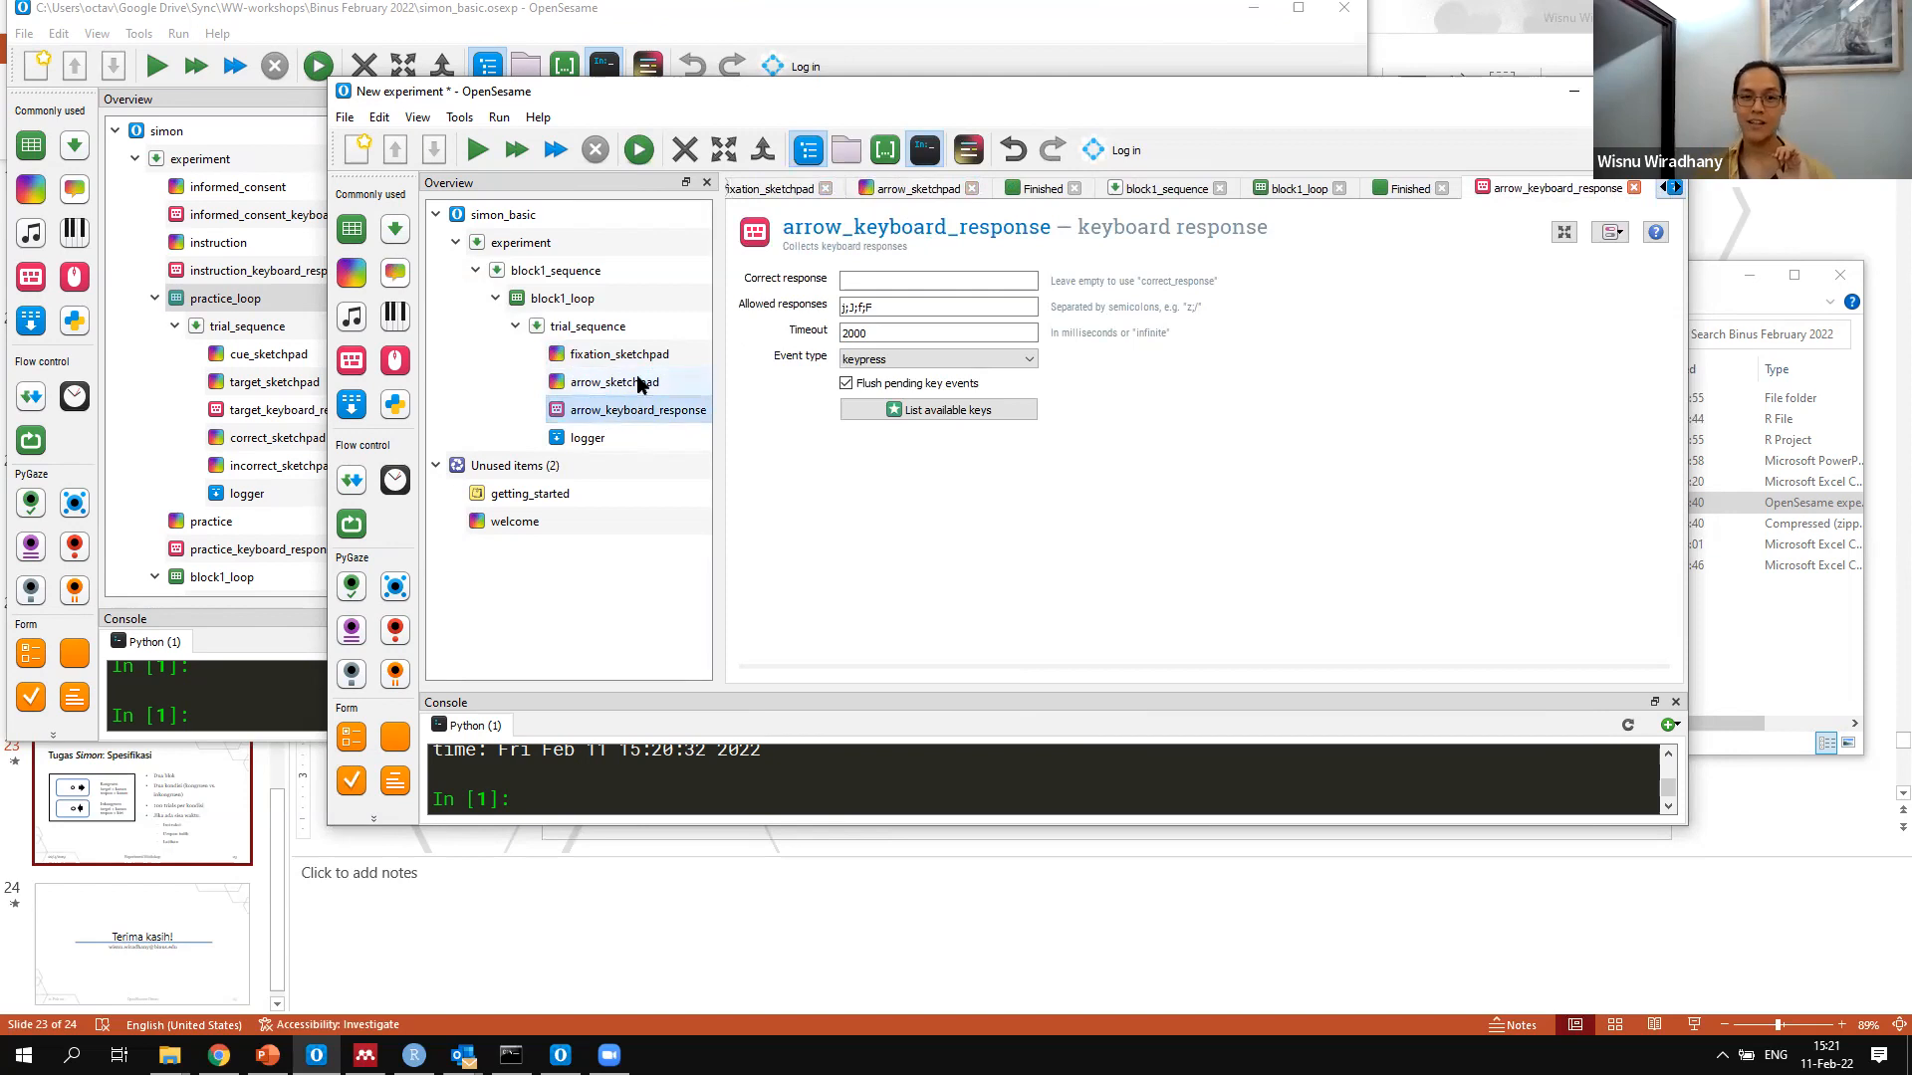
click(637, 383)
double_click(824, 301)
text(0)
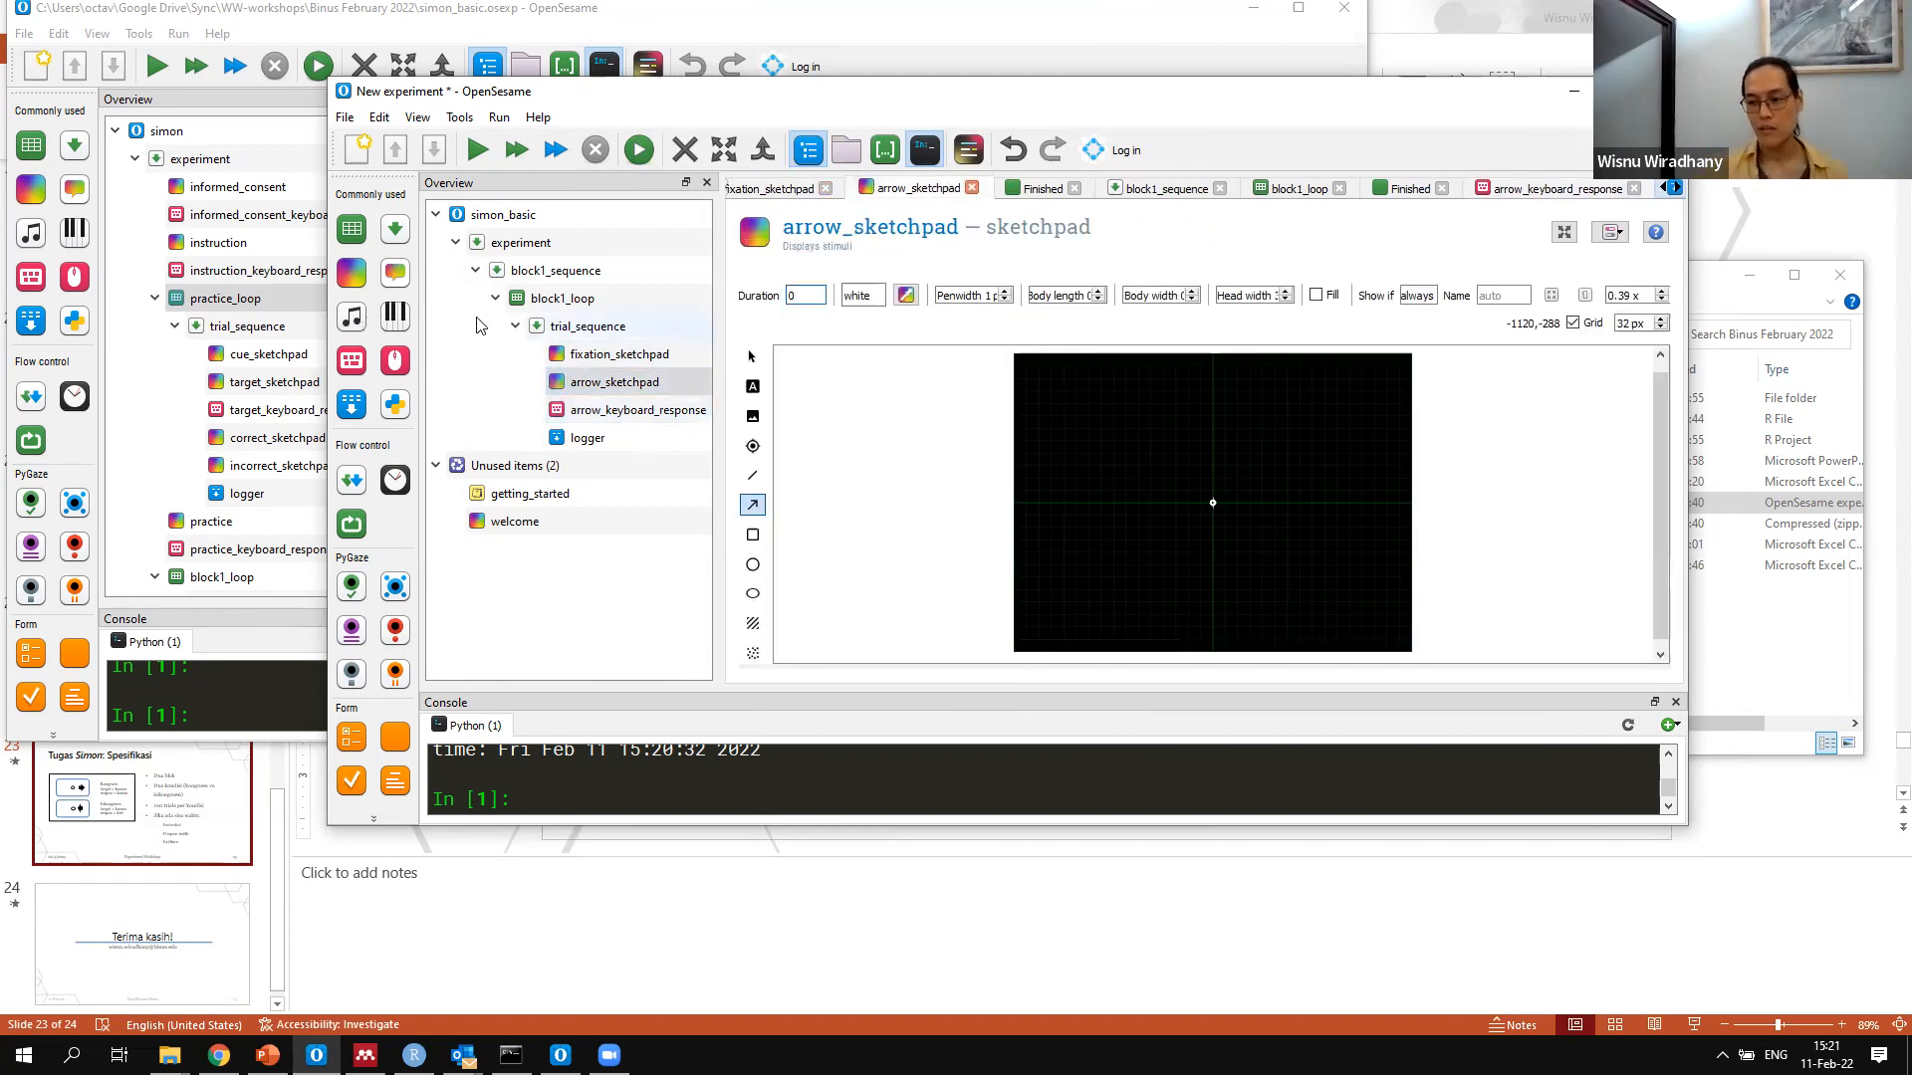
click(619, 411)
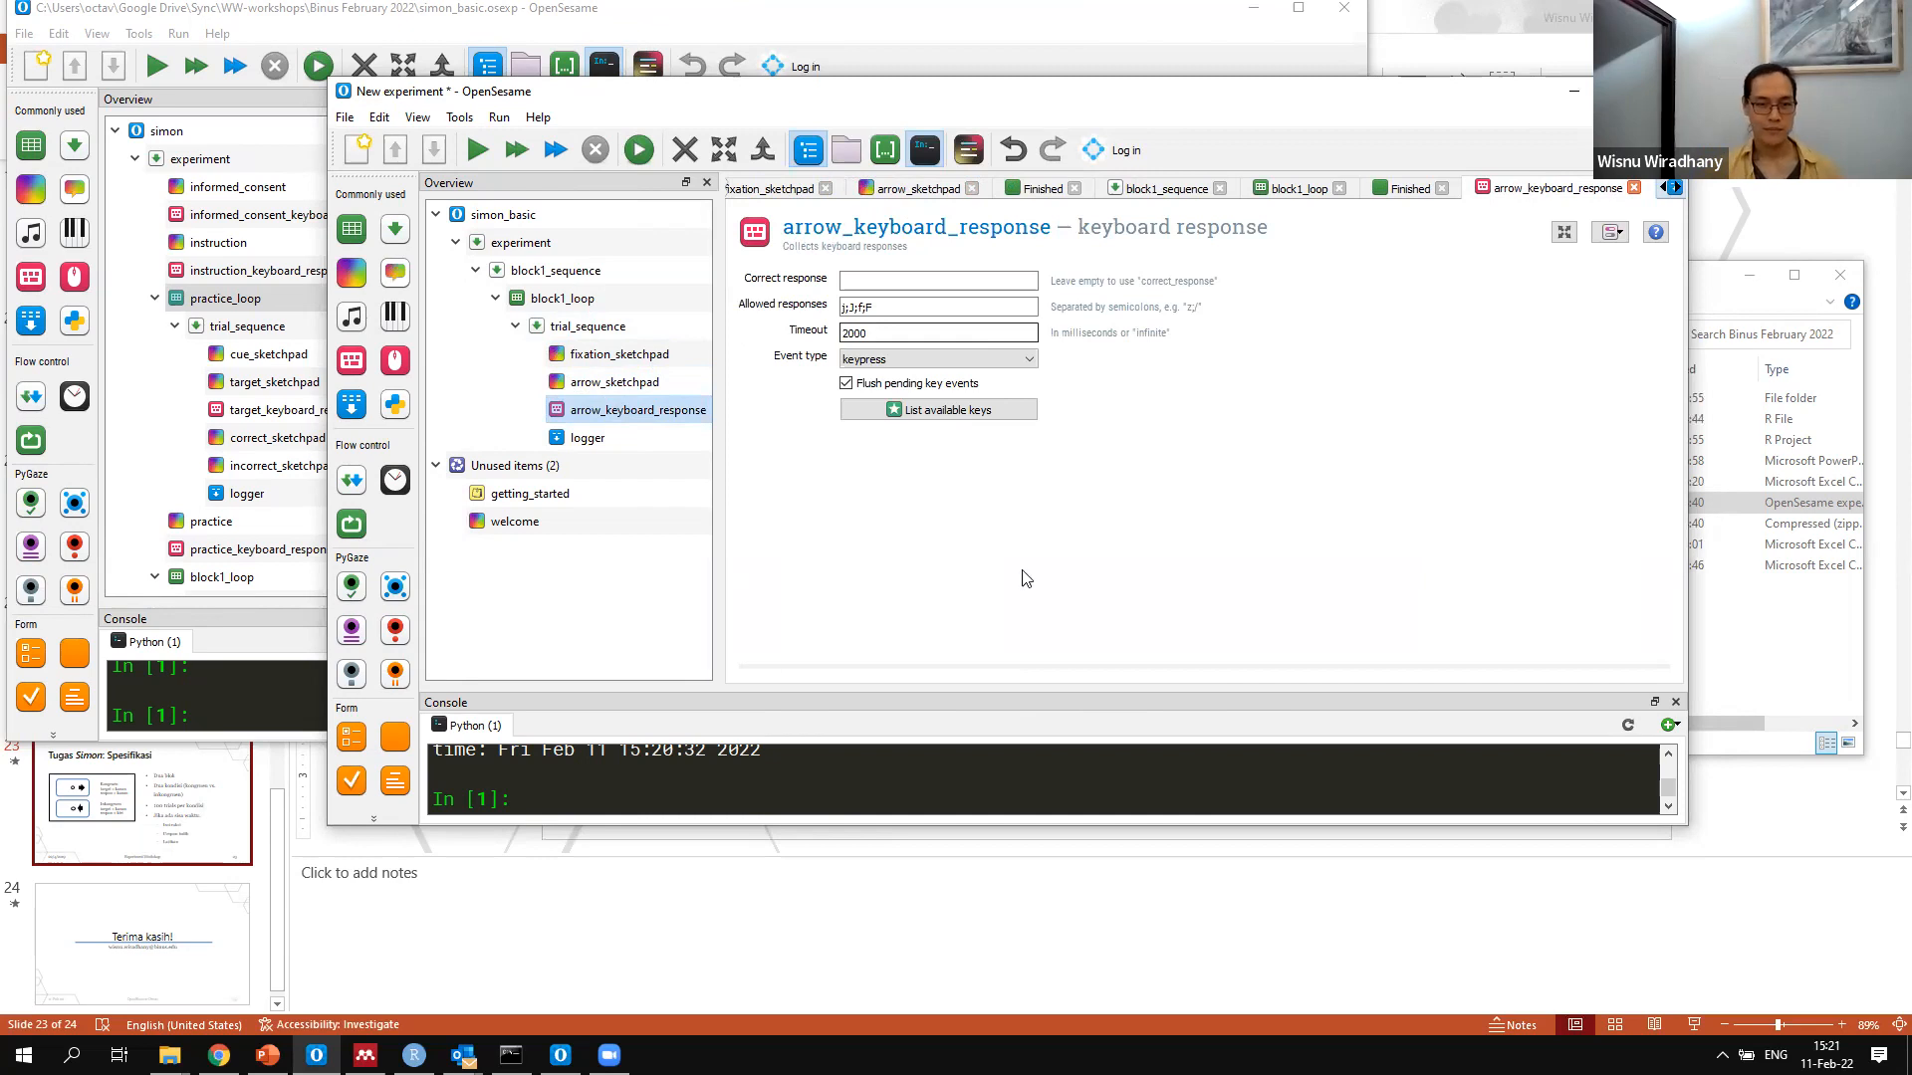
Quick-run the experiment, responding to the arrows with the keyboard, and open the quickrun.csv log file
click(556, 149)
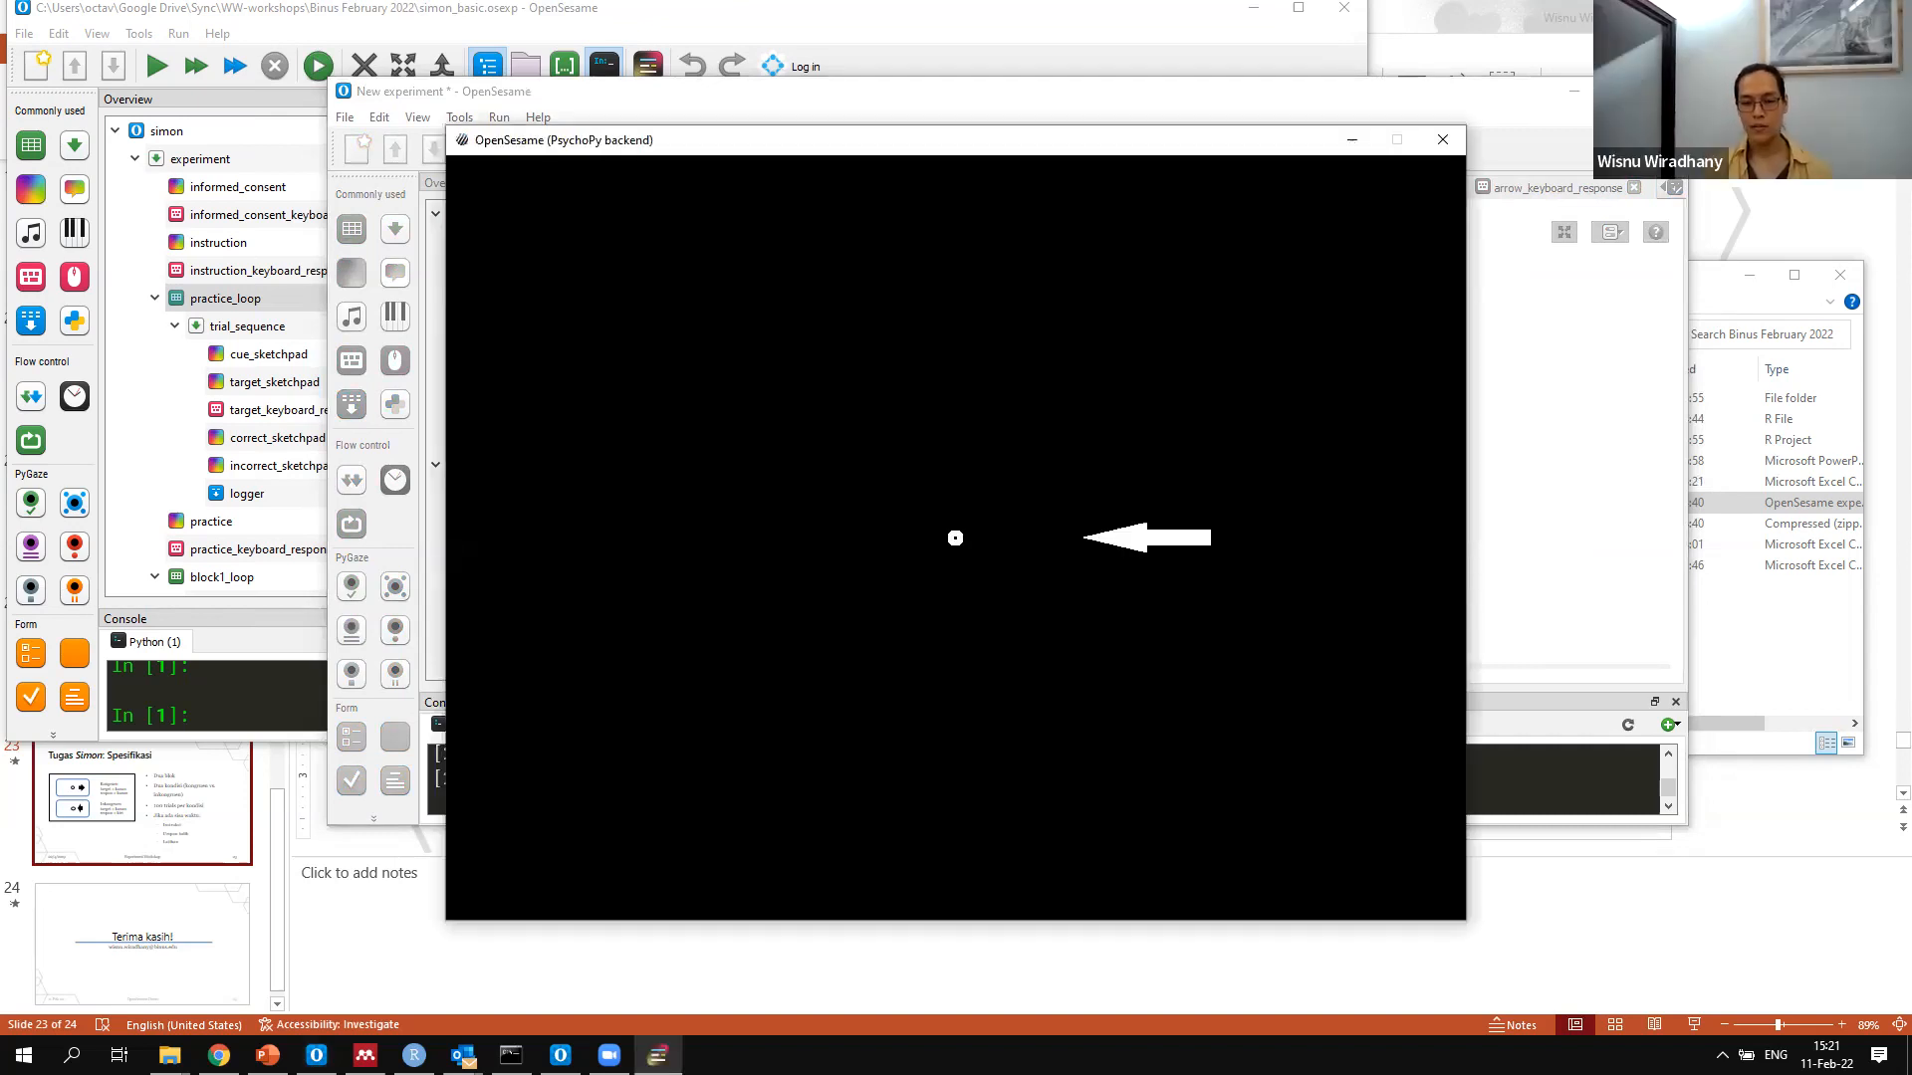
key(Left)
key(Right)
key(Right)
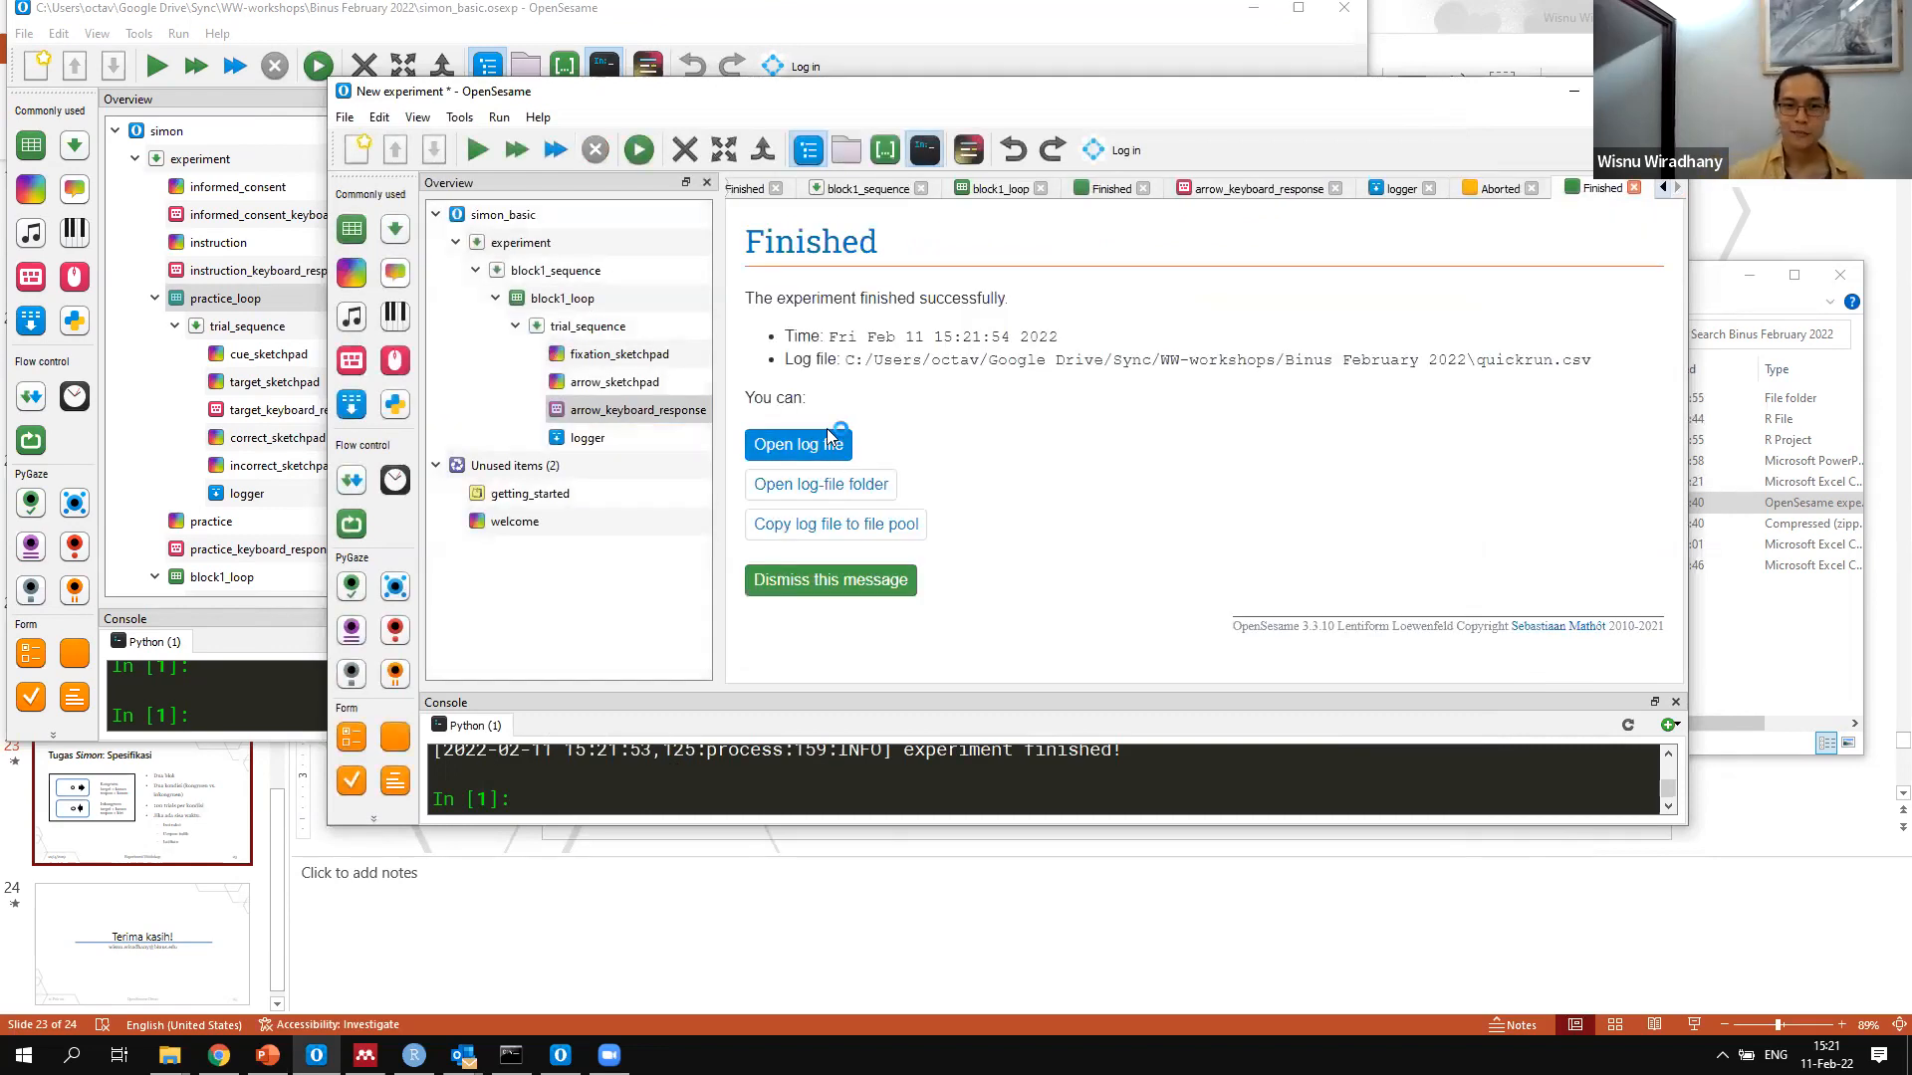
click(828, 440)
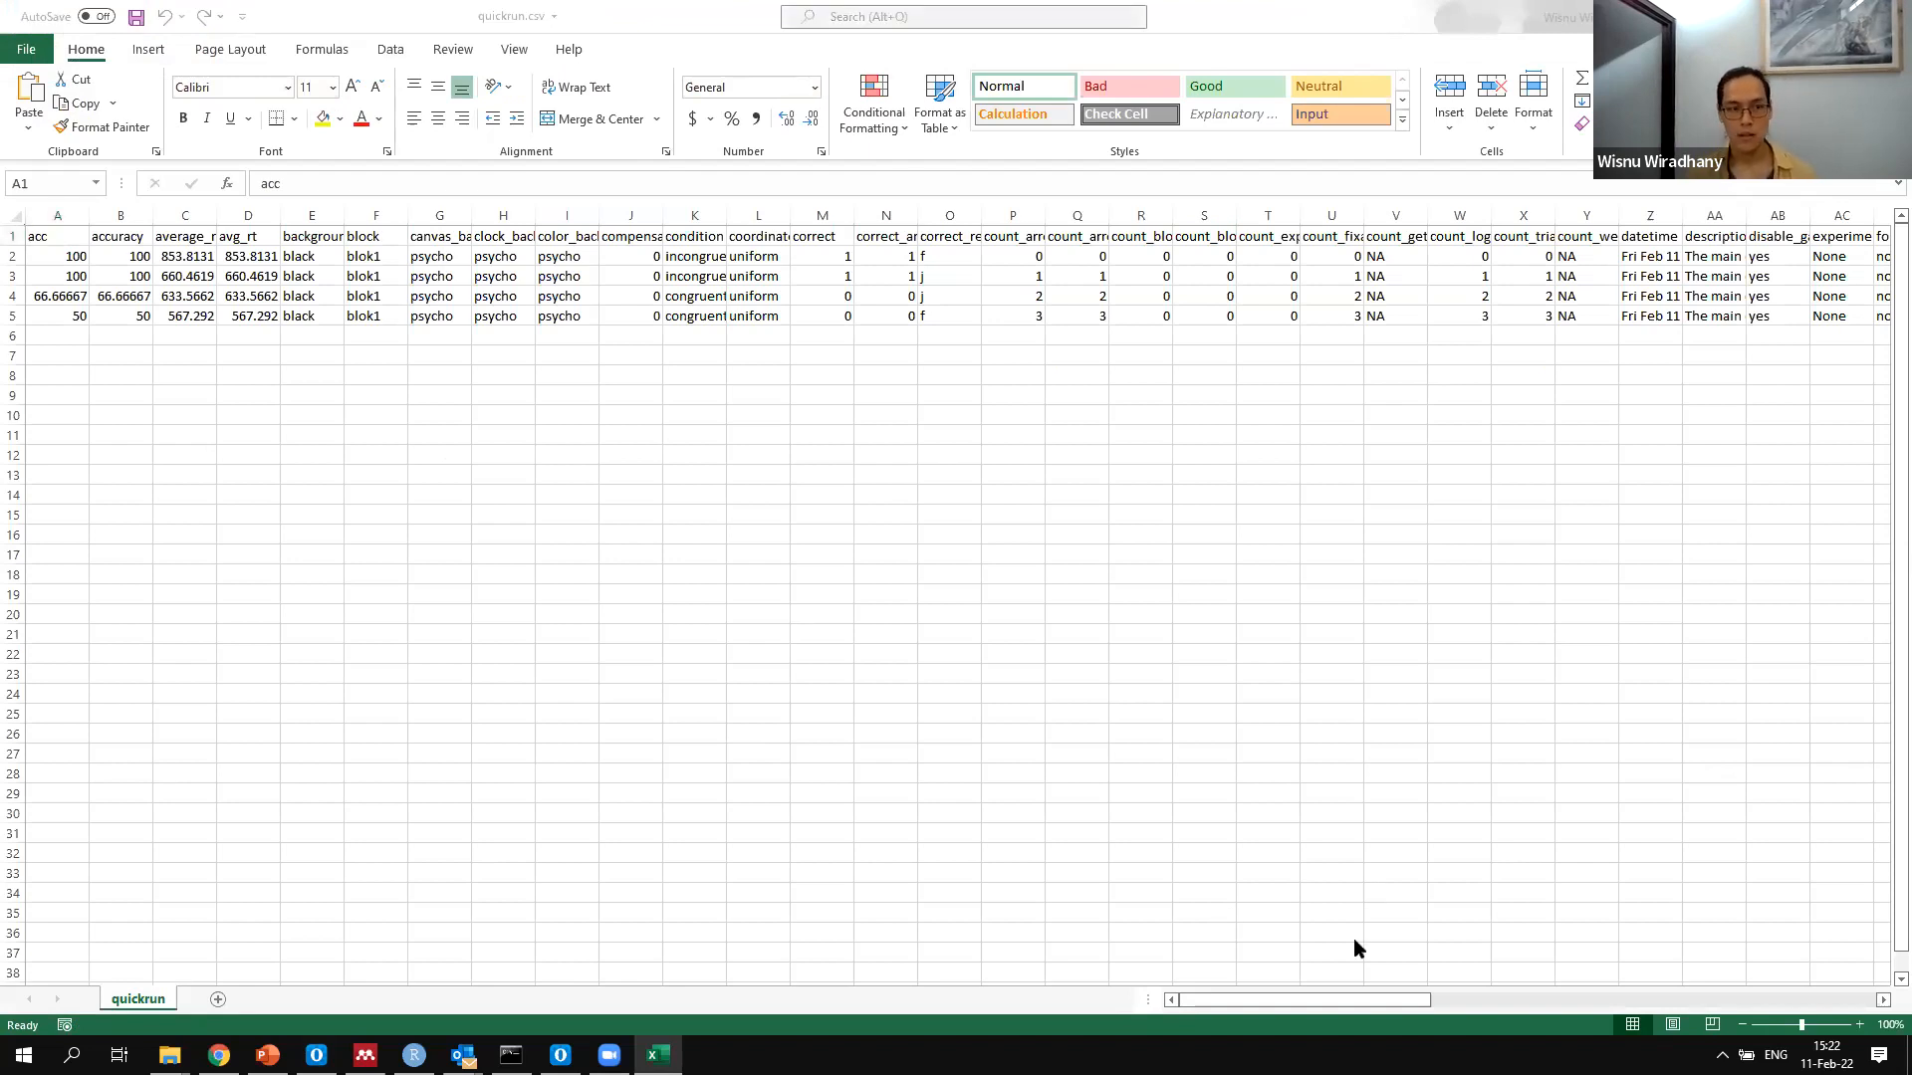
Examine the accuracy, average response time, block and correct columns for each trial in the quickrun log
click(79, 272)
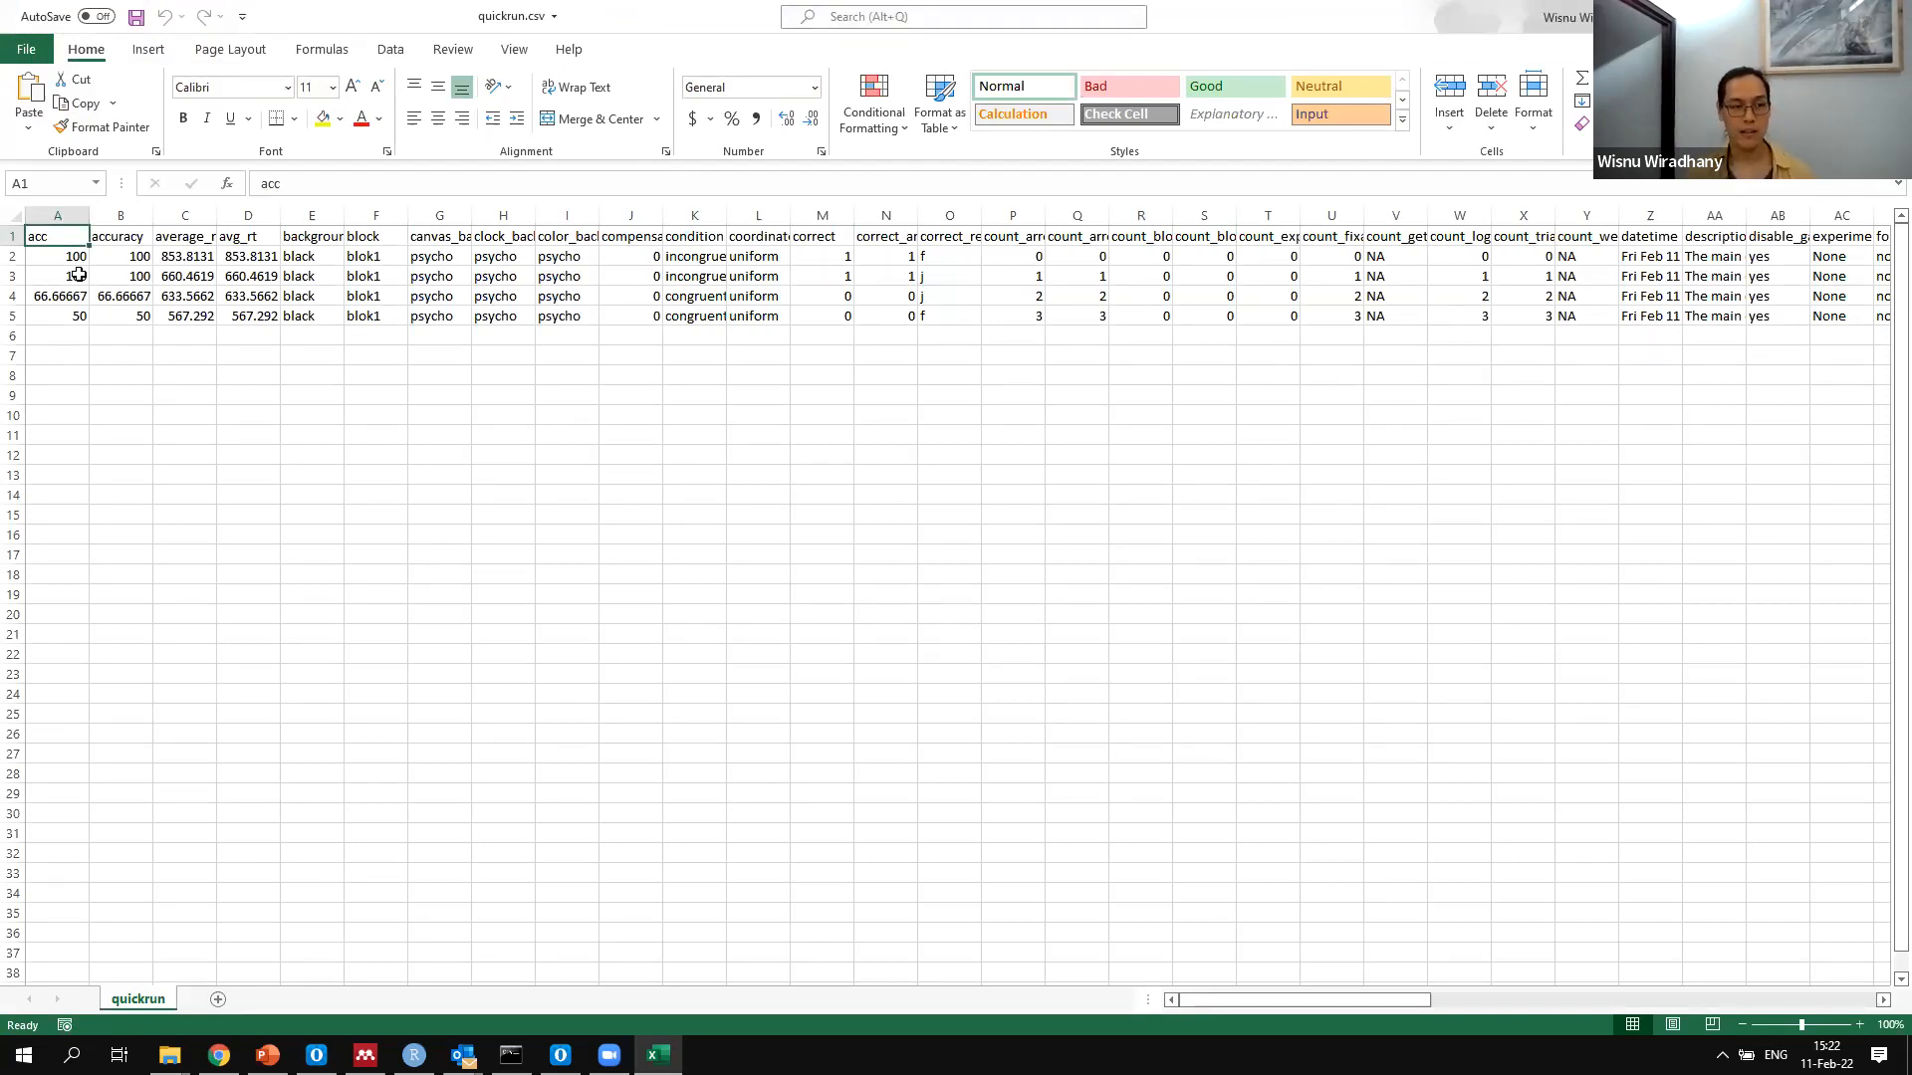
click(79, 273)
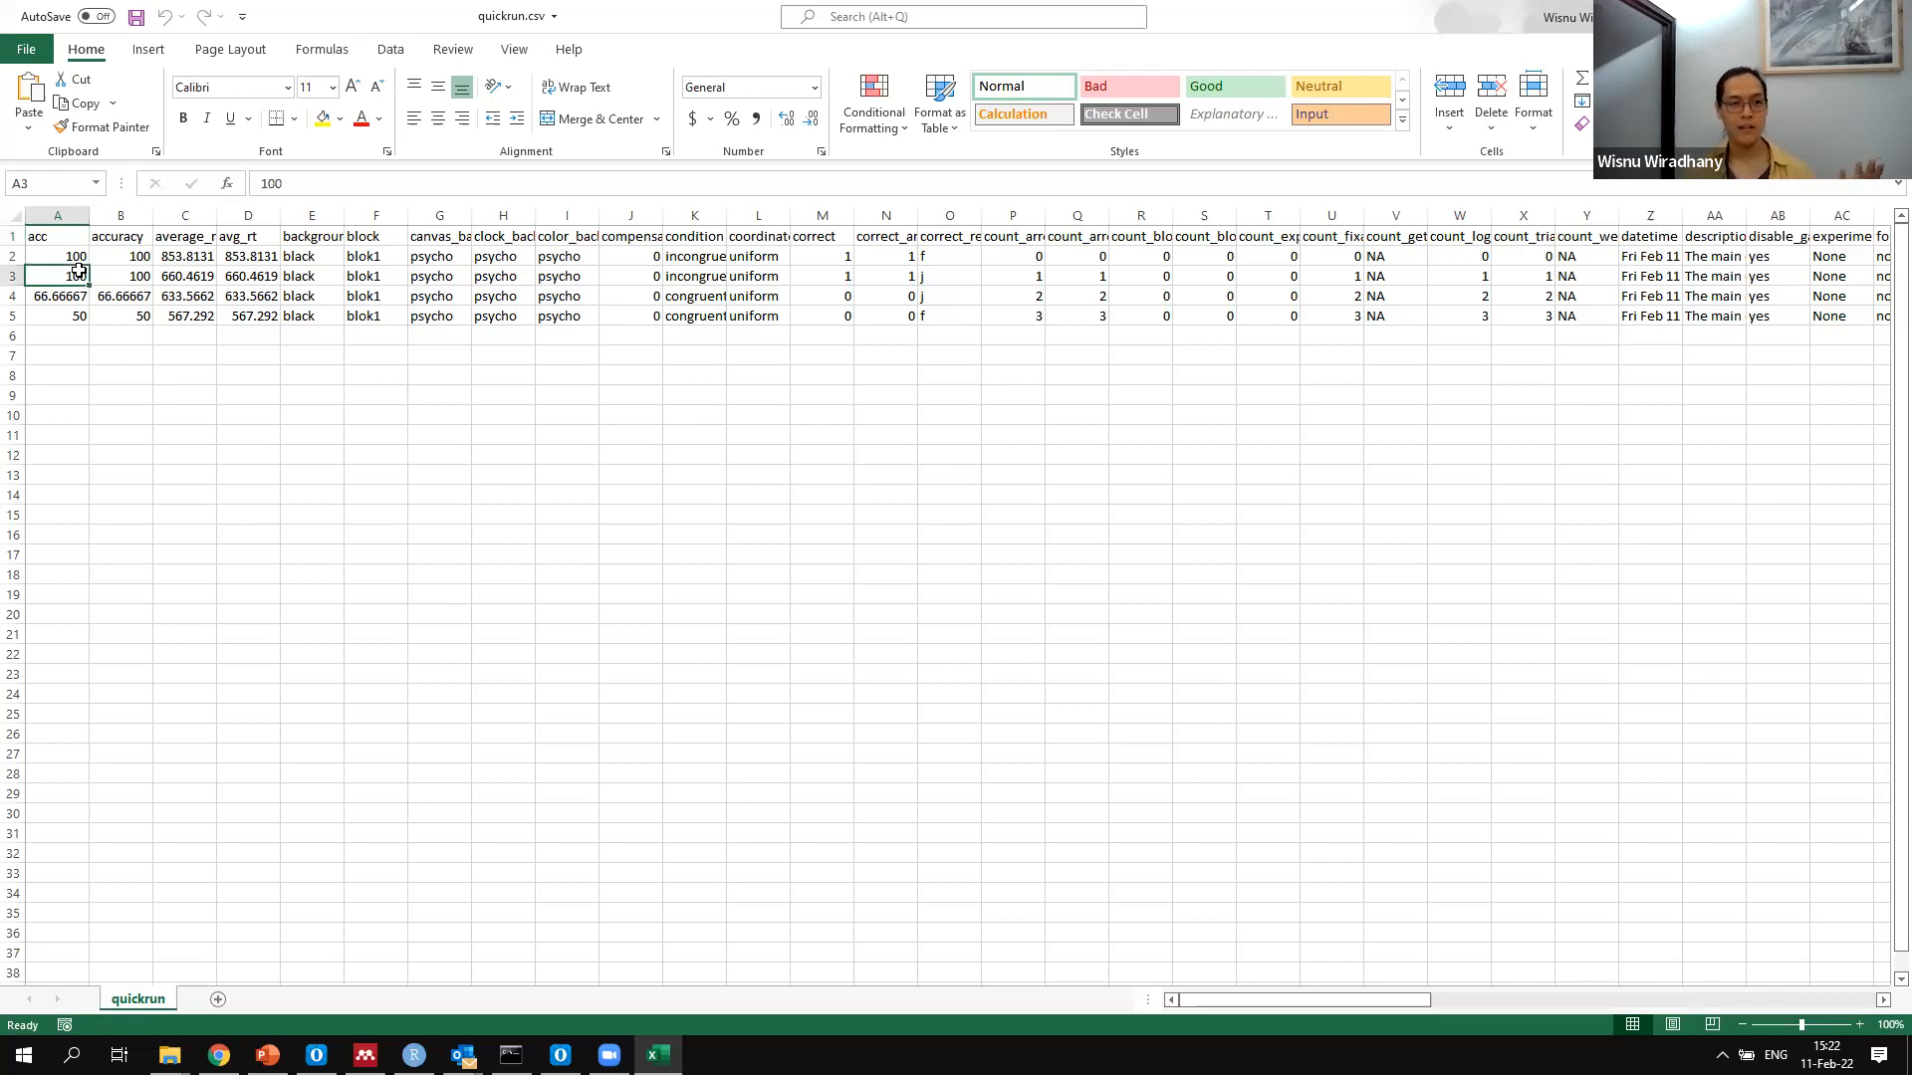
key(Right)
key(Right)
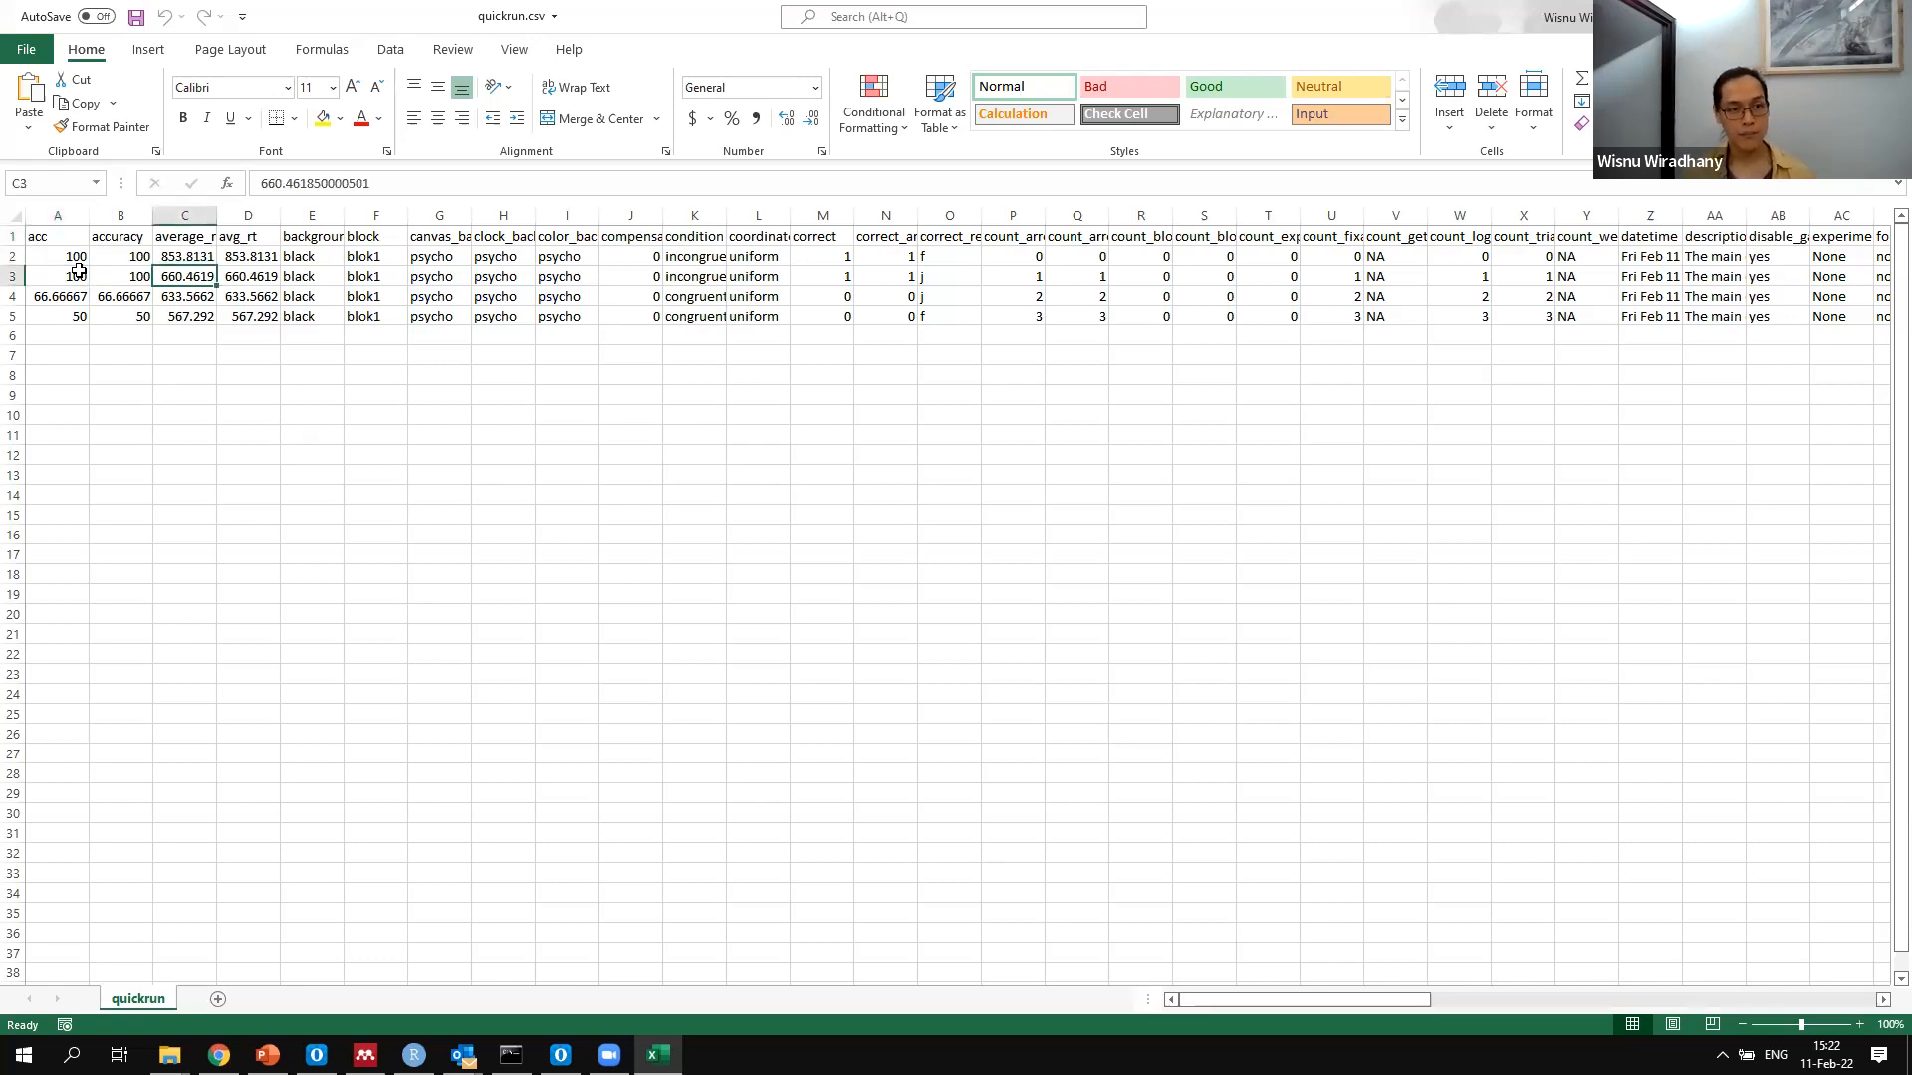
key(Right)
key(Right)
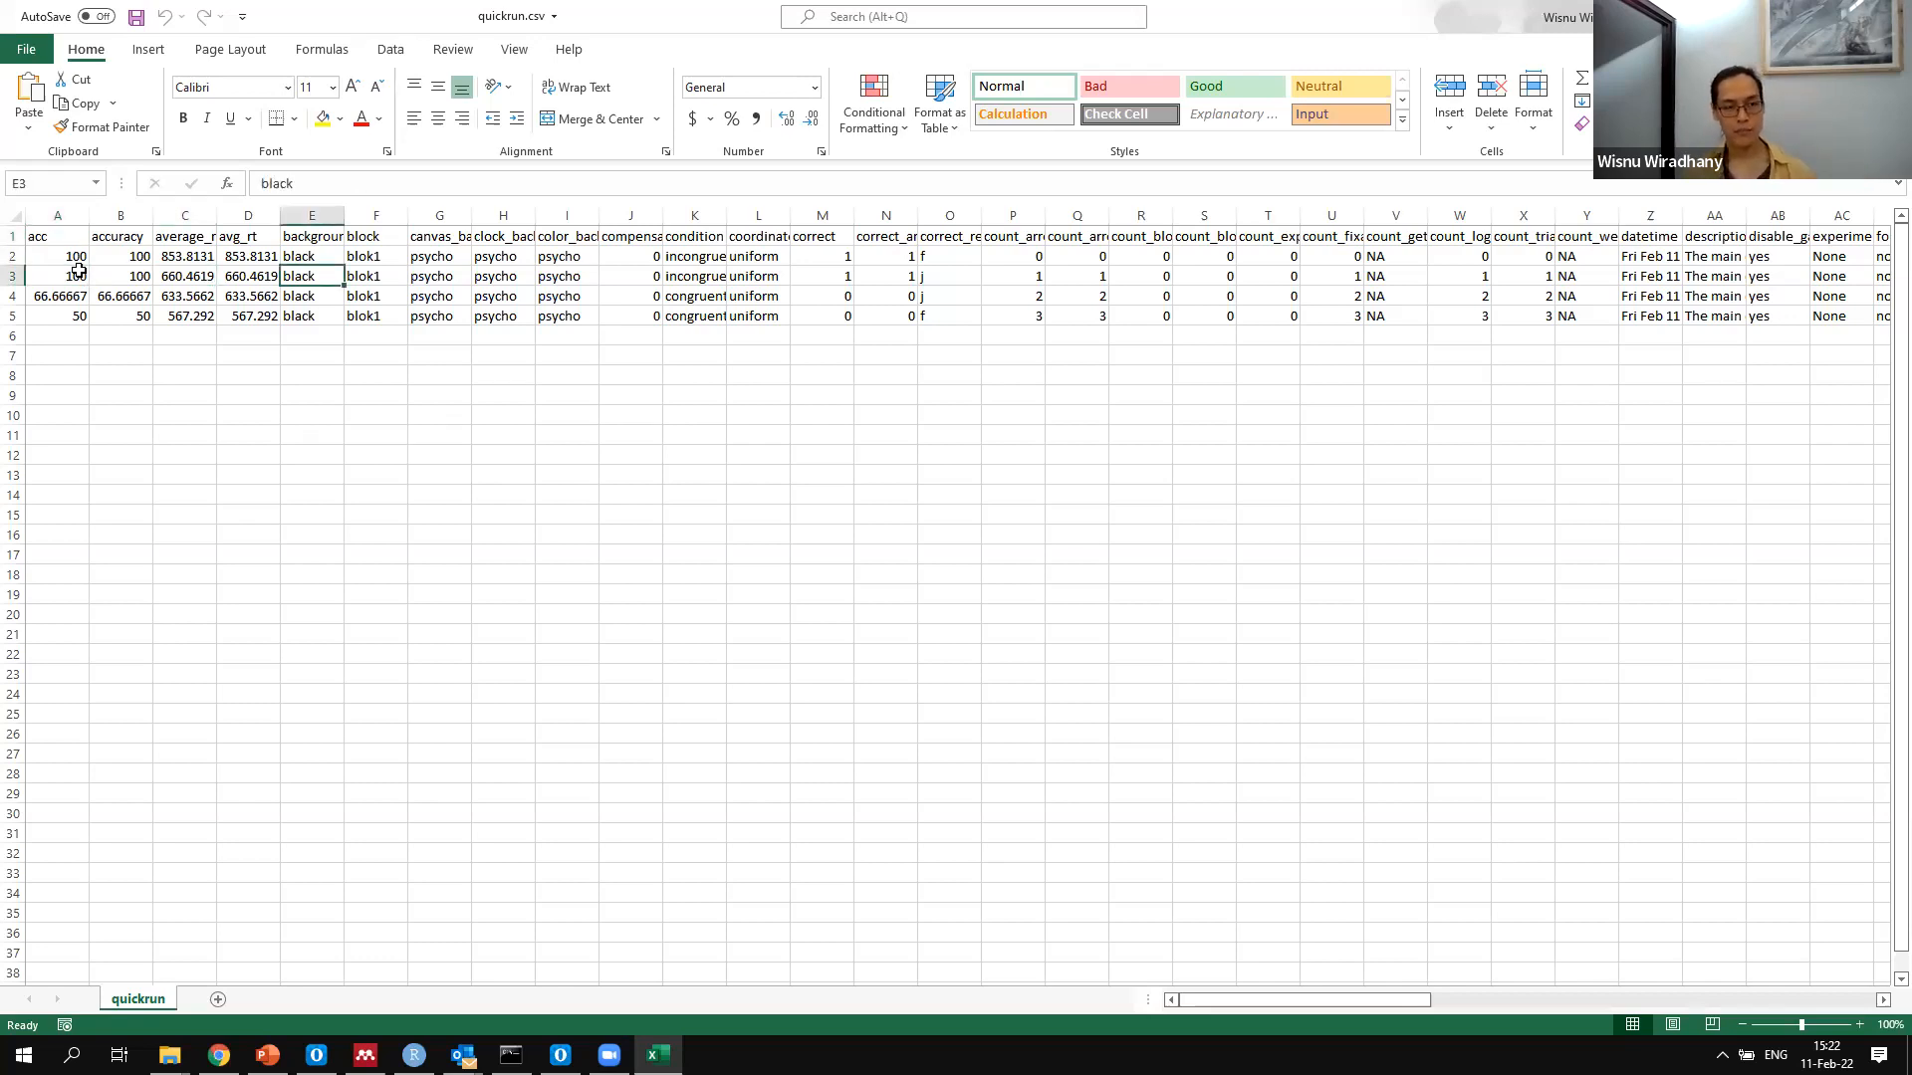
click(838, 258)
key(Down)
key(Down)
key(Down)
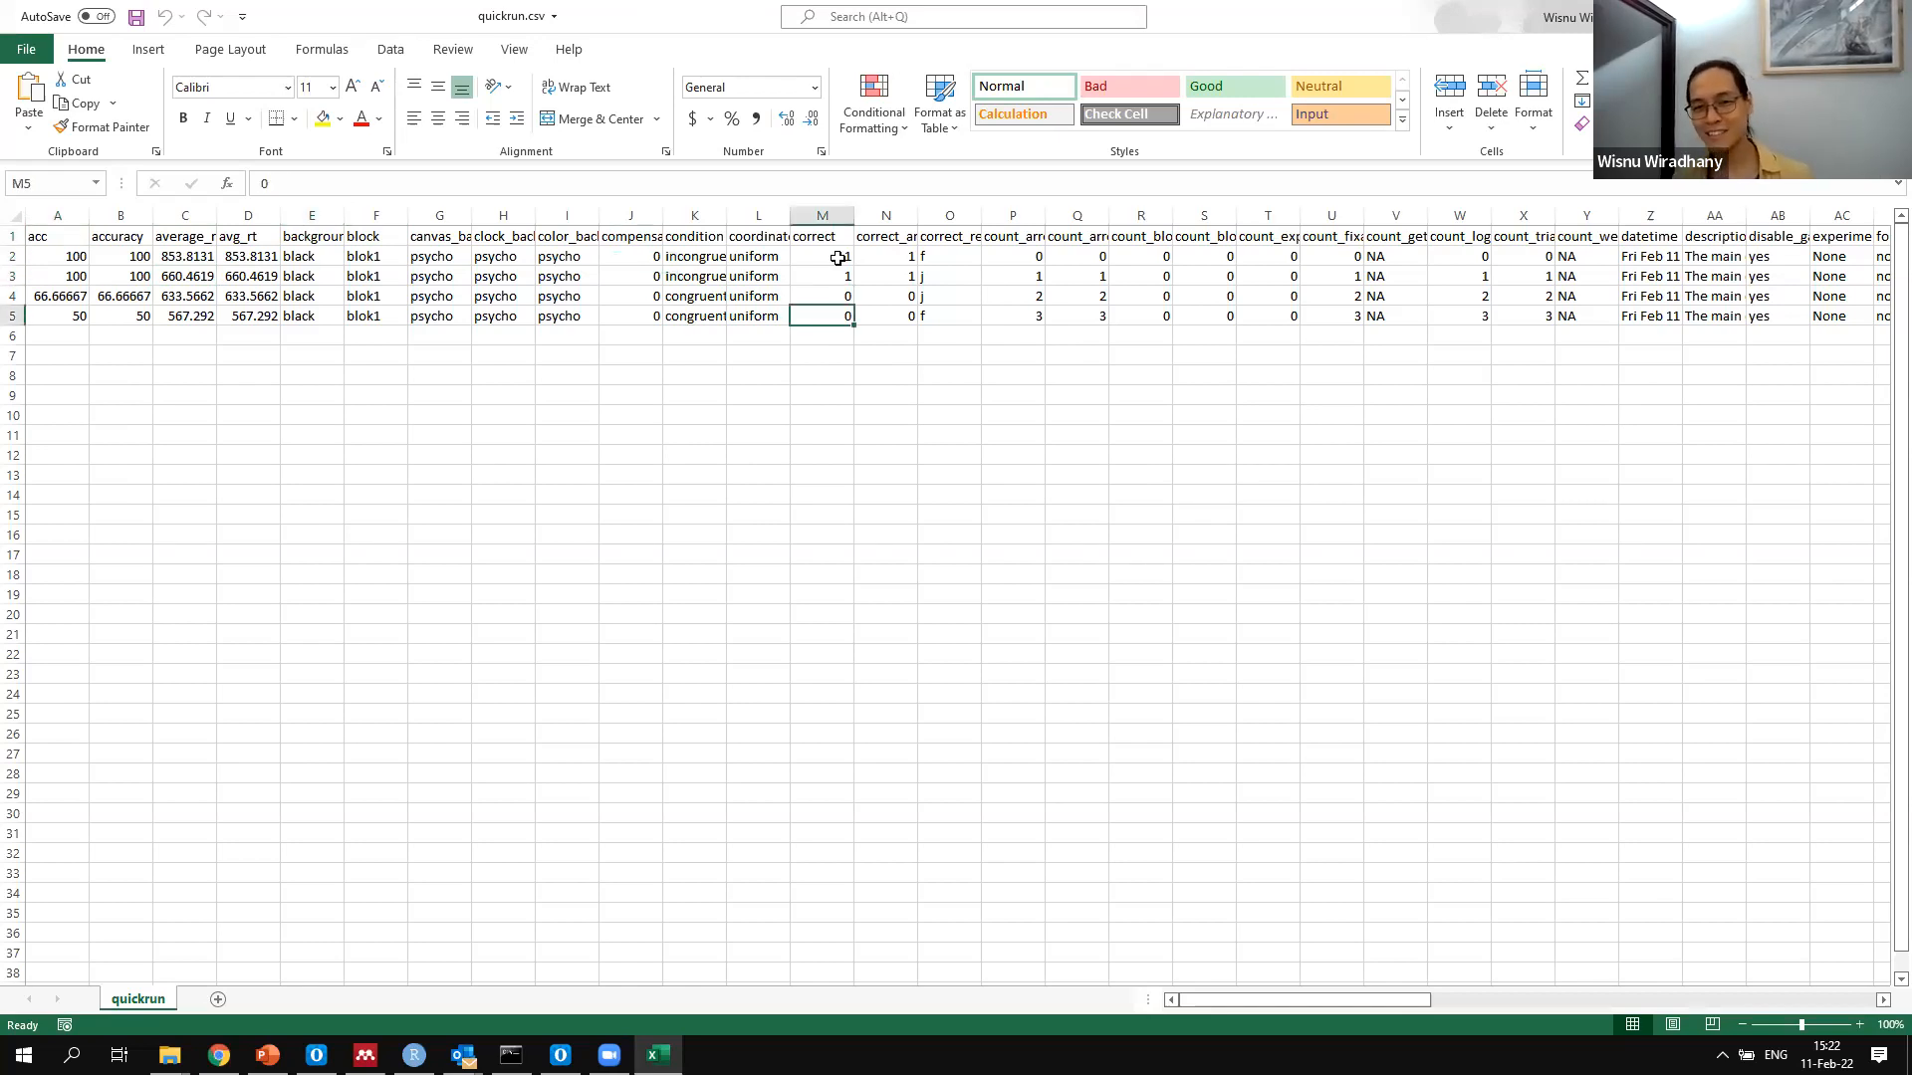
Review the remaining quickrun log columns, from correct_response and the count variables through live_row, practice and the response columns
key(Right)
key(Right)
key(Right)
key(Right)
key(Right)
key(Right)
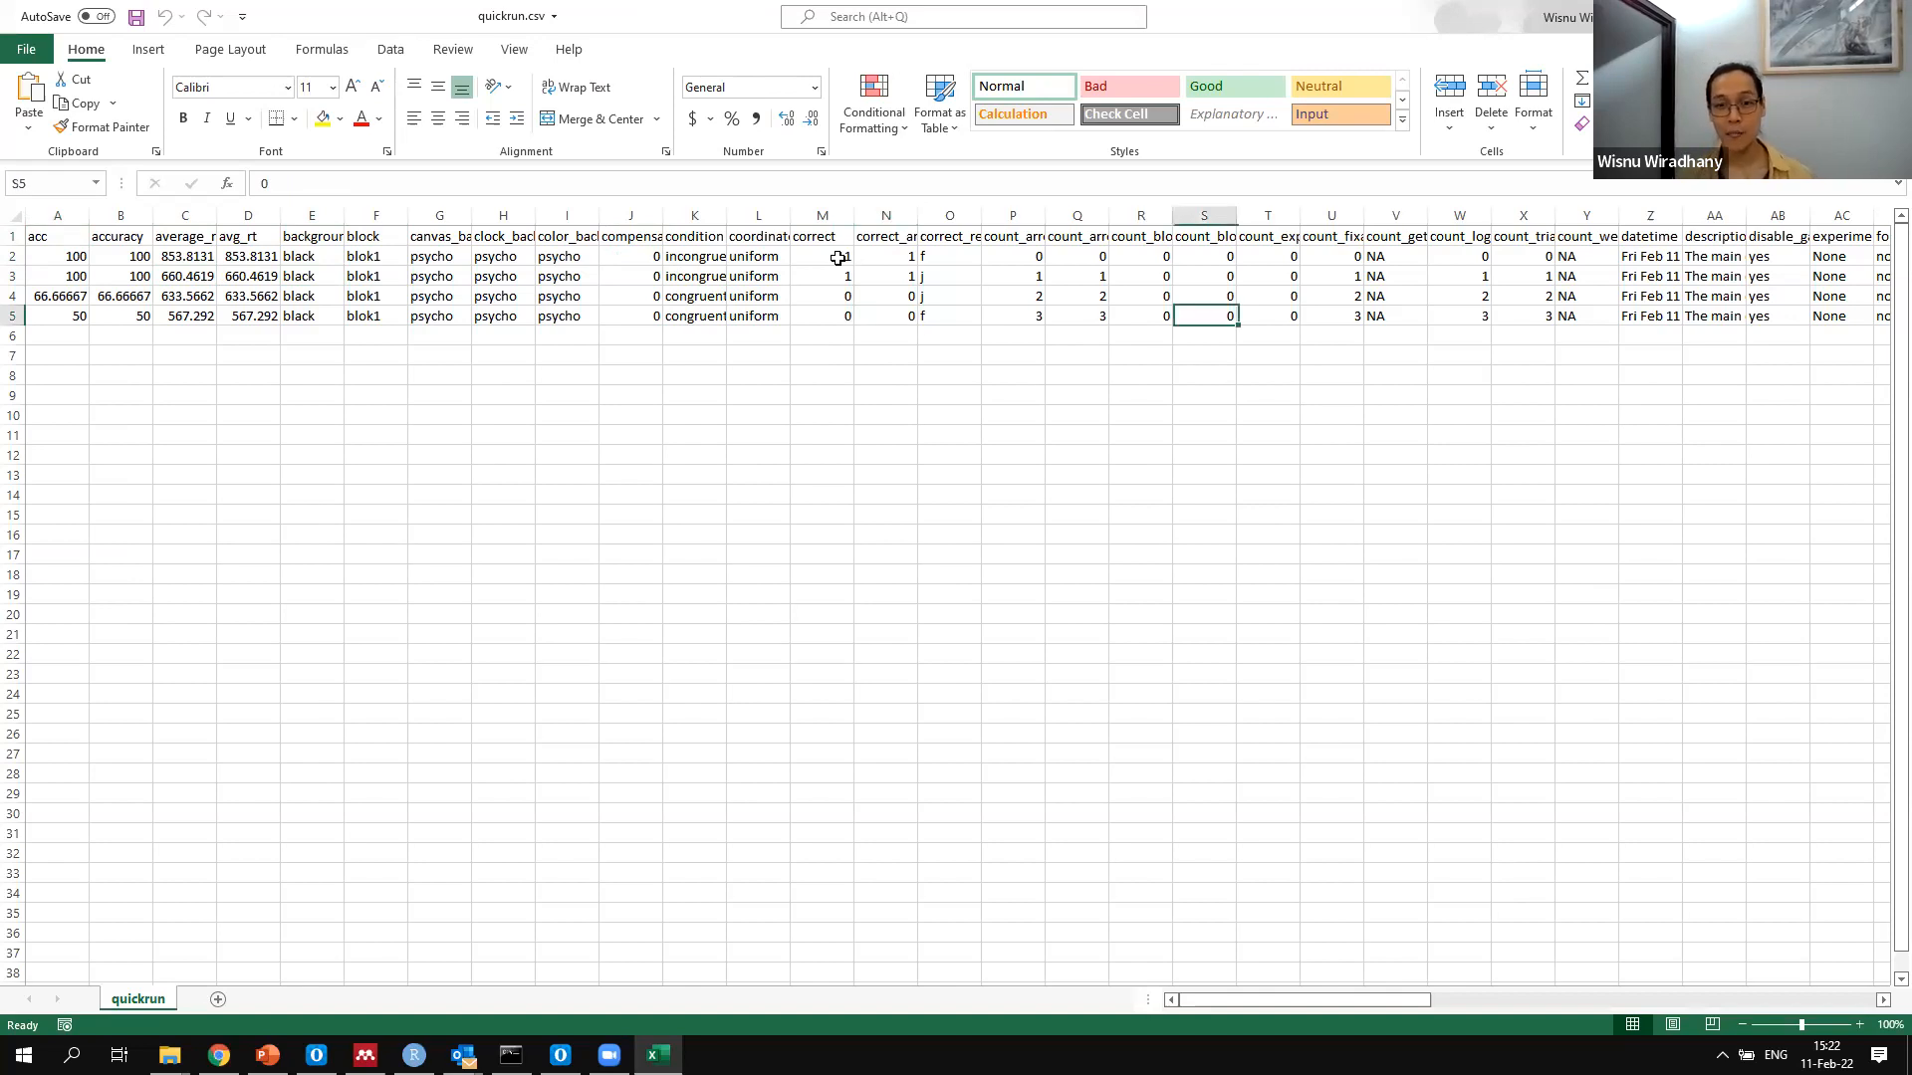
key(Left)
key(Left)
key(Left)
key(Right)
key(Right)
key(Right)
key(Right)
key(Right)
key(Right)
key(Right)
key(Right)
key(Right)
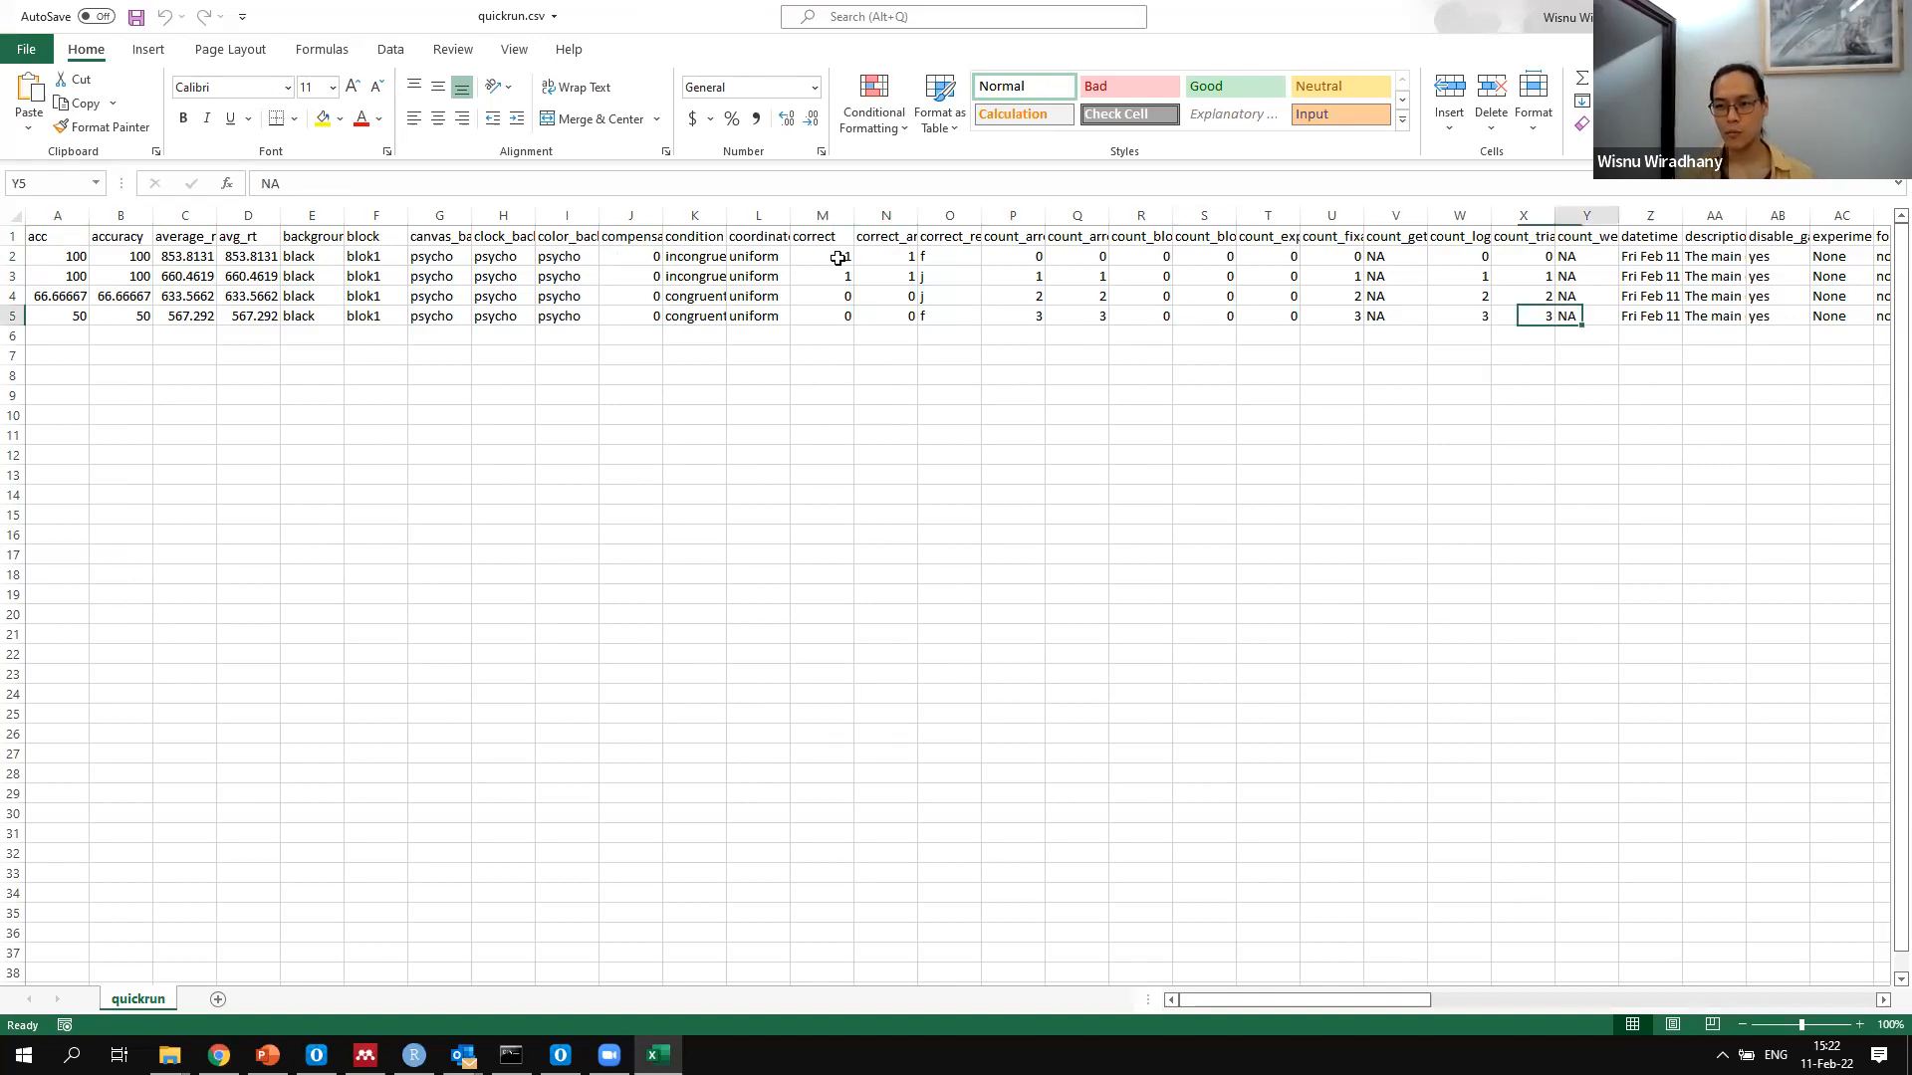
key(Right)
key(Right)
key(Right)
key(Right)
key(Right)
key(Right)
key(Right)
key(Right)
key(Right)
key(Right)
key(Right)
key(Right)
key(Right)
key(Right)
key(Right)
key(Right)
key(Left)
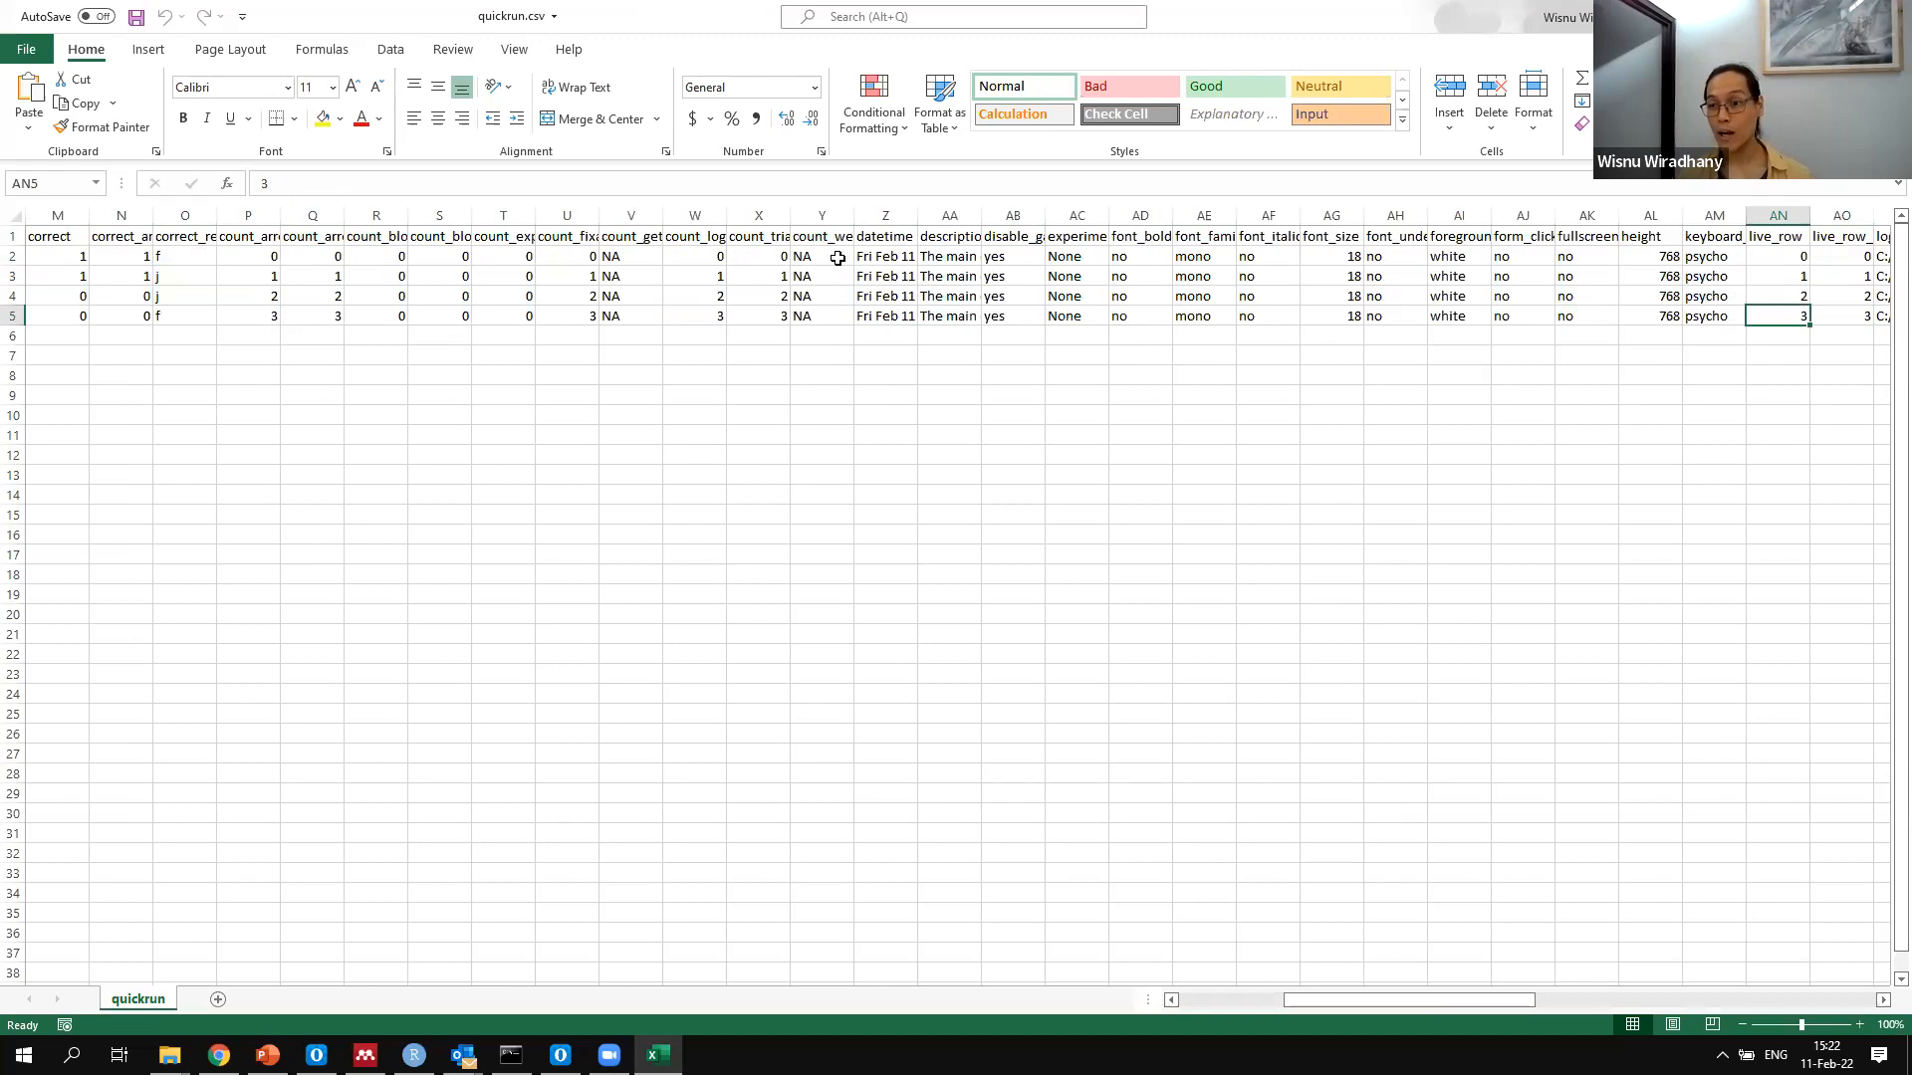
key(Left)
key(Left)
key(Left)
key(Right)
key(Right)
key(Right)
key(Right)
key(Right)
key(Right)
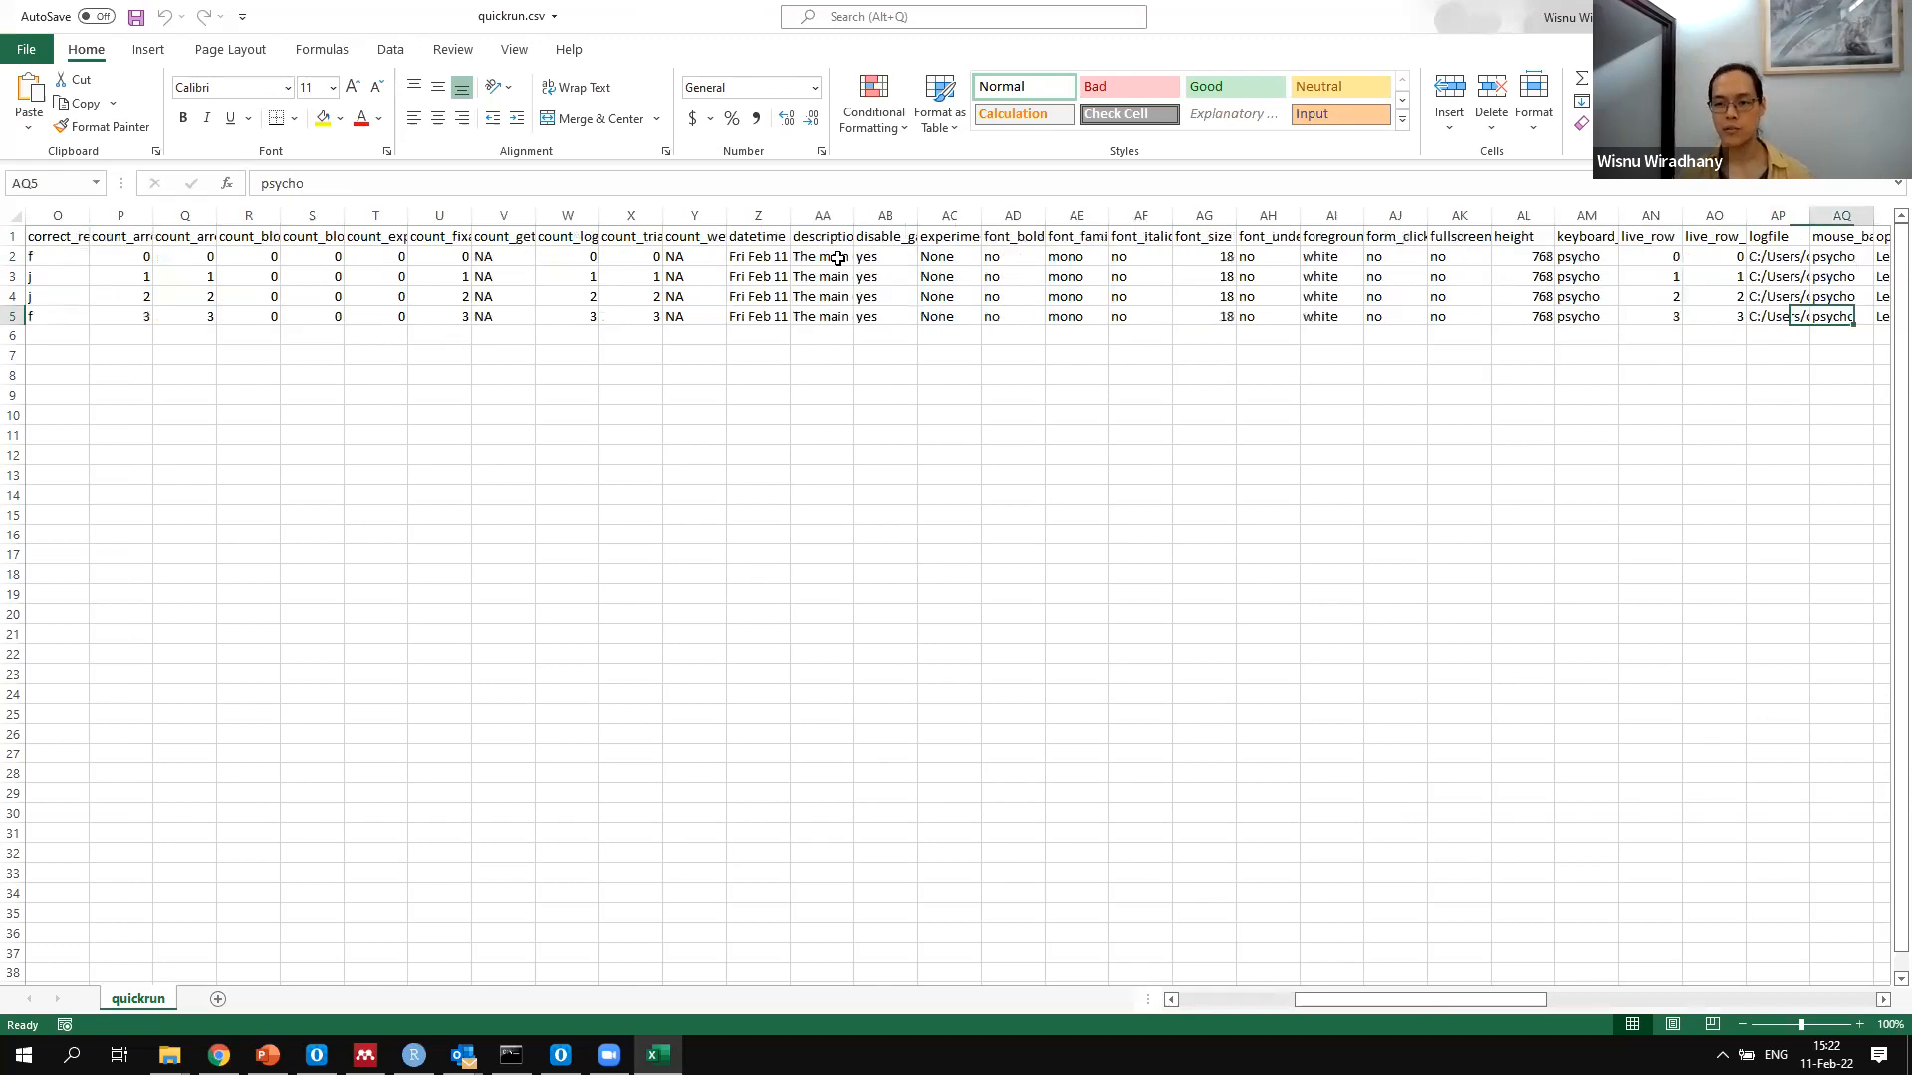
key(Right)
key(Right)
key(Right)
key(Right)
key(Right)
key(Right)
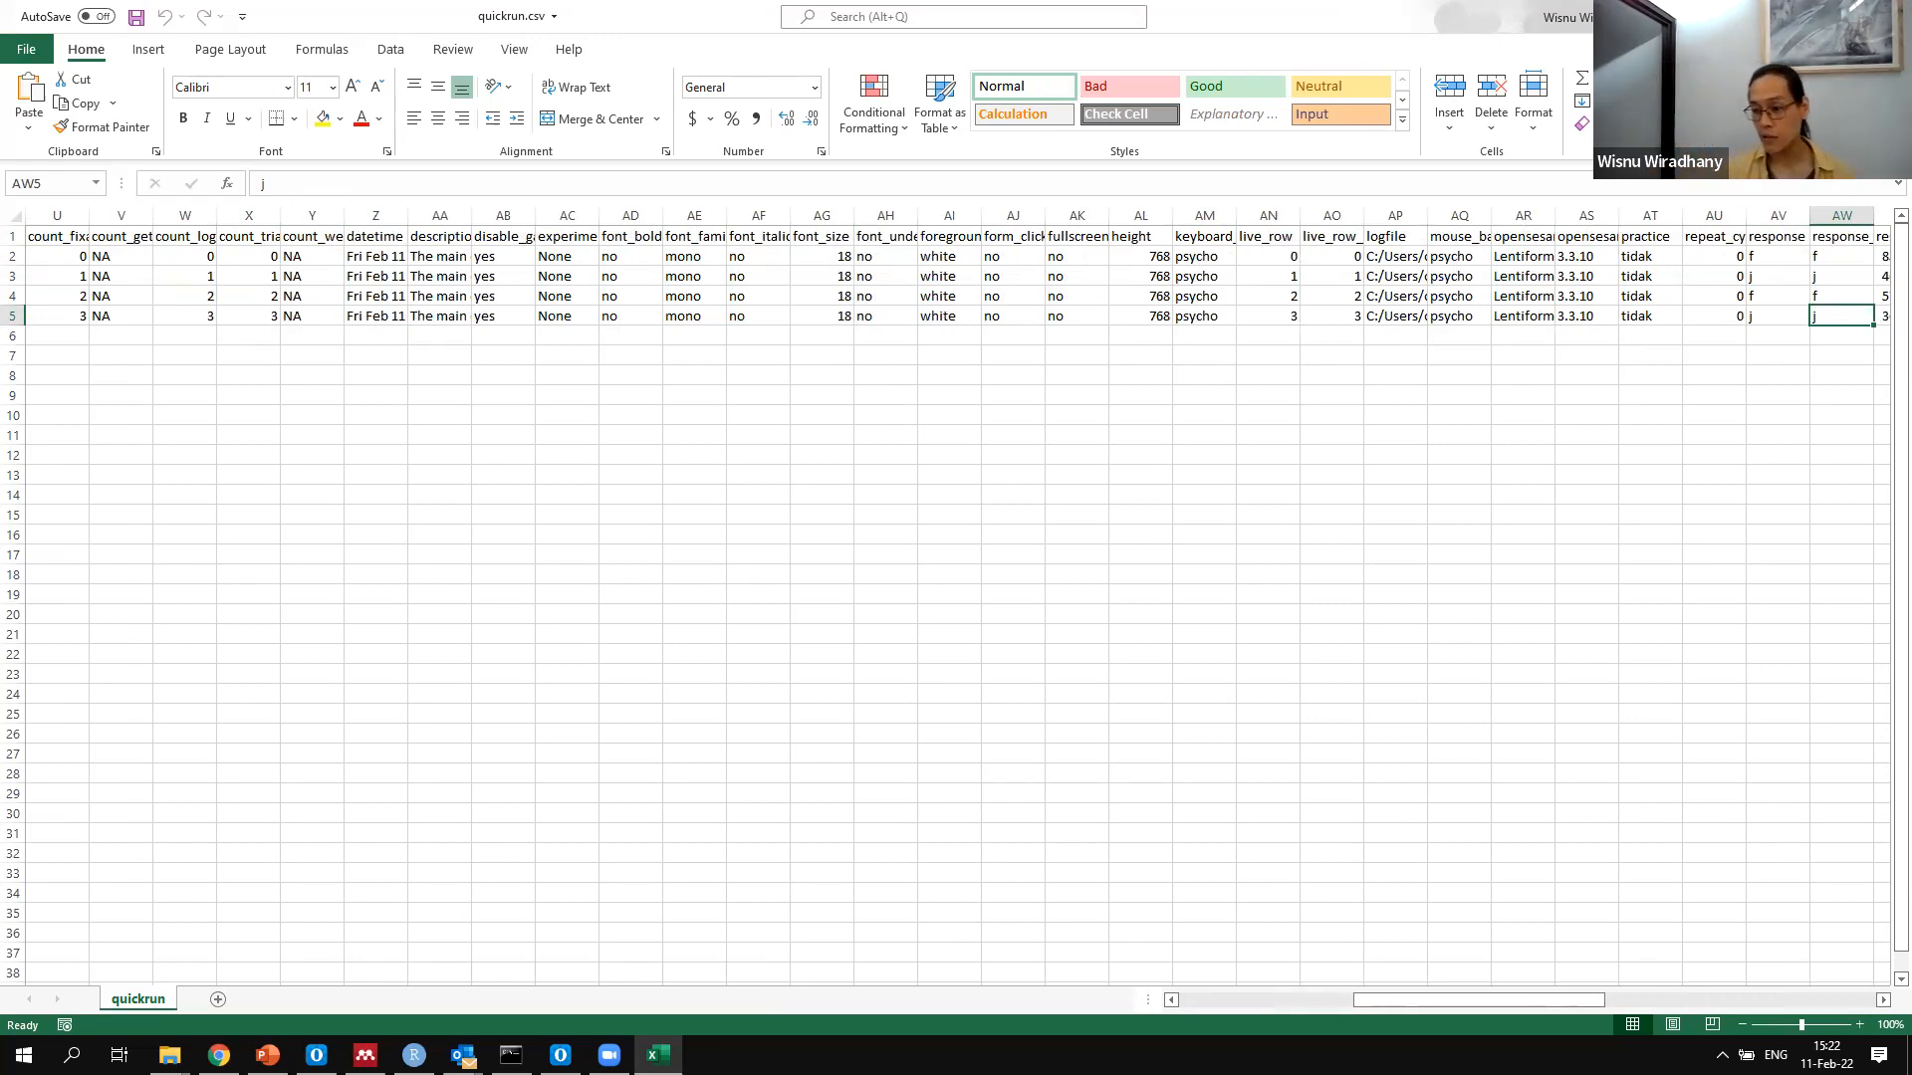
Close the quickrun.csv workbook and Excel, and return to the simon_basic experiment in OpenSesame
key(alt+F4)
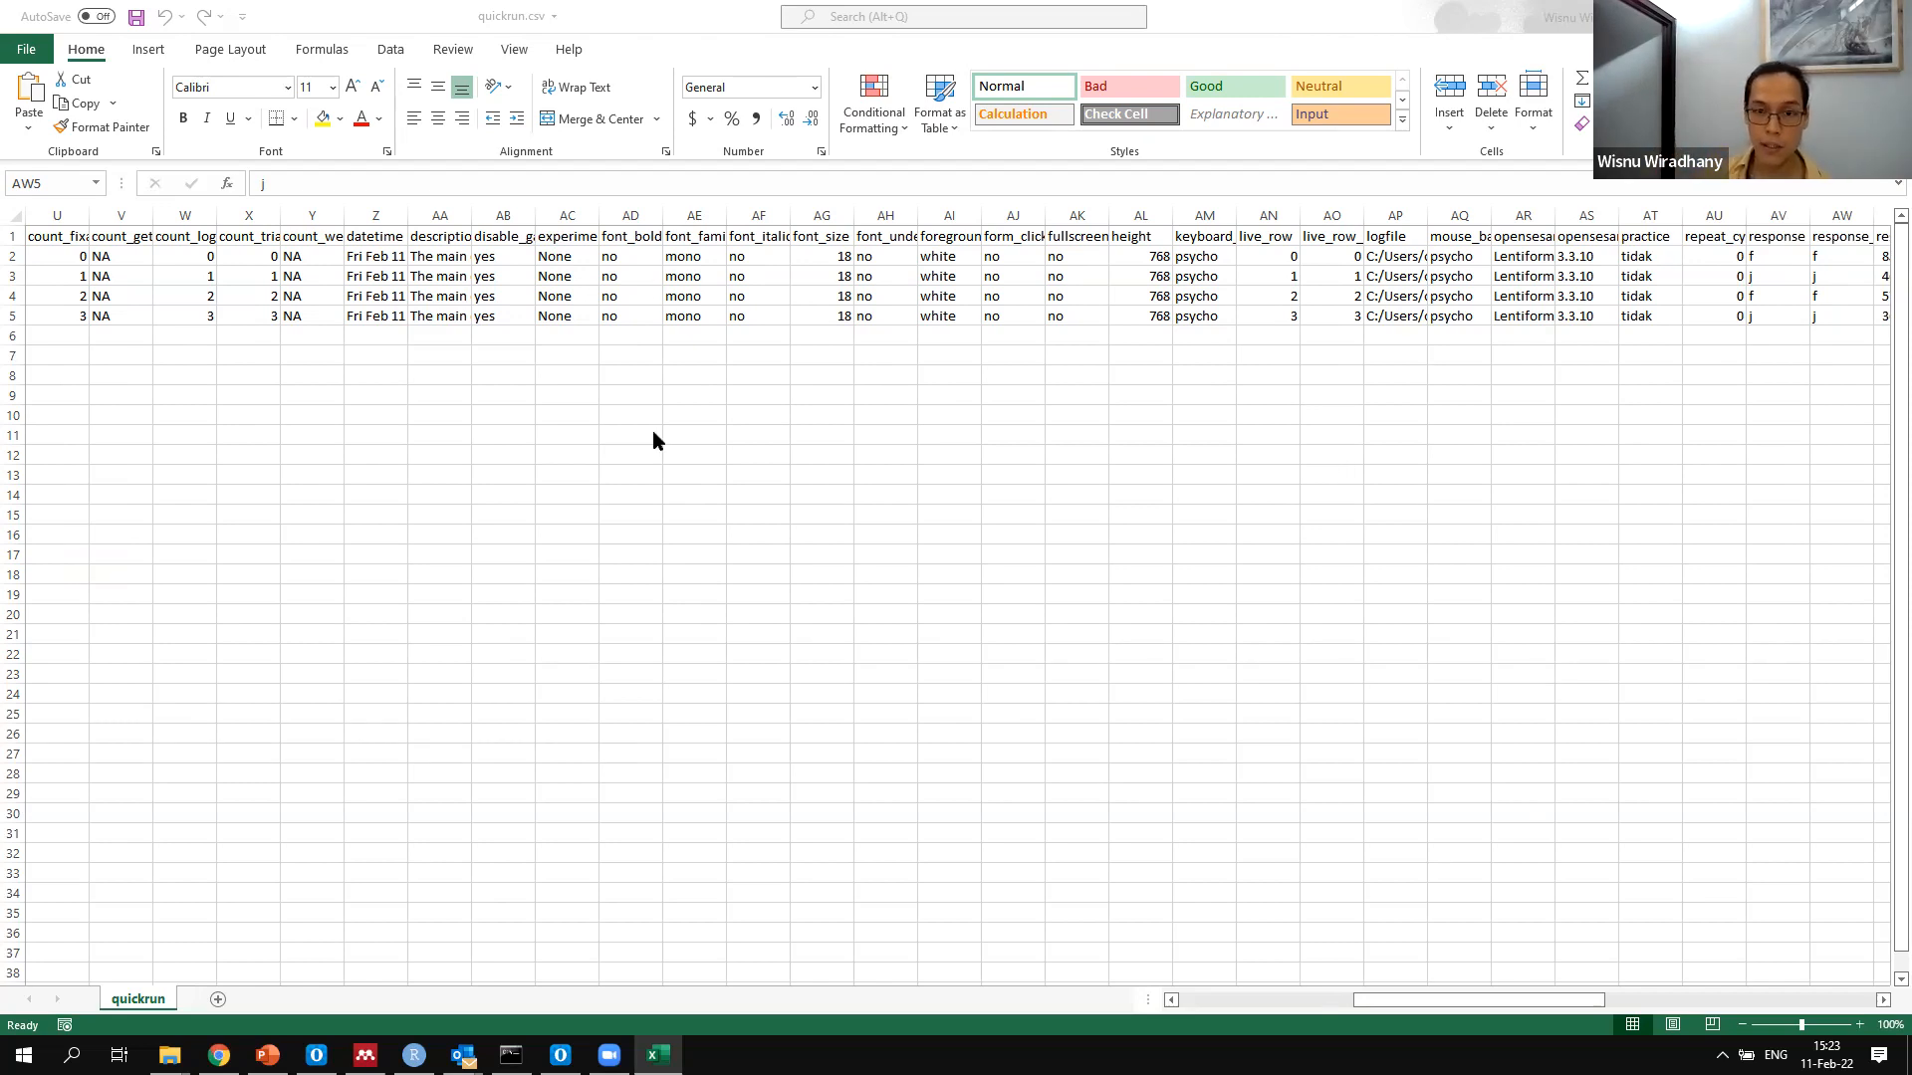
mouse_move(657, 1055)
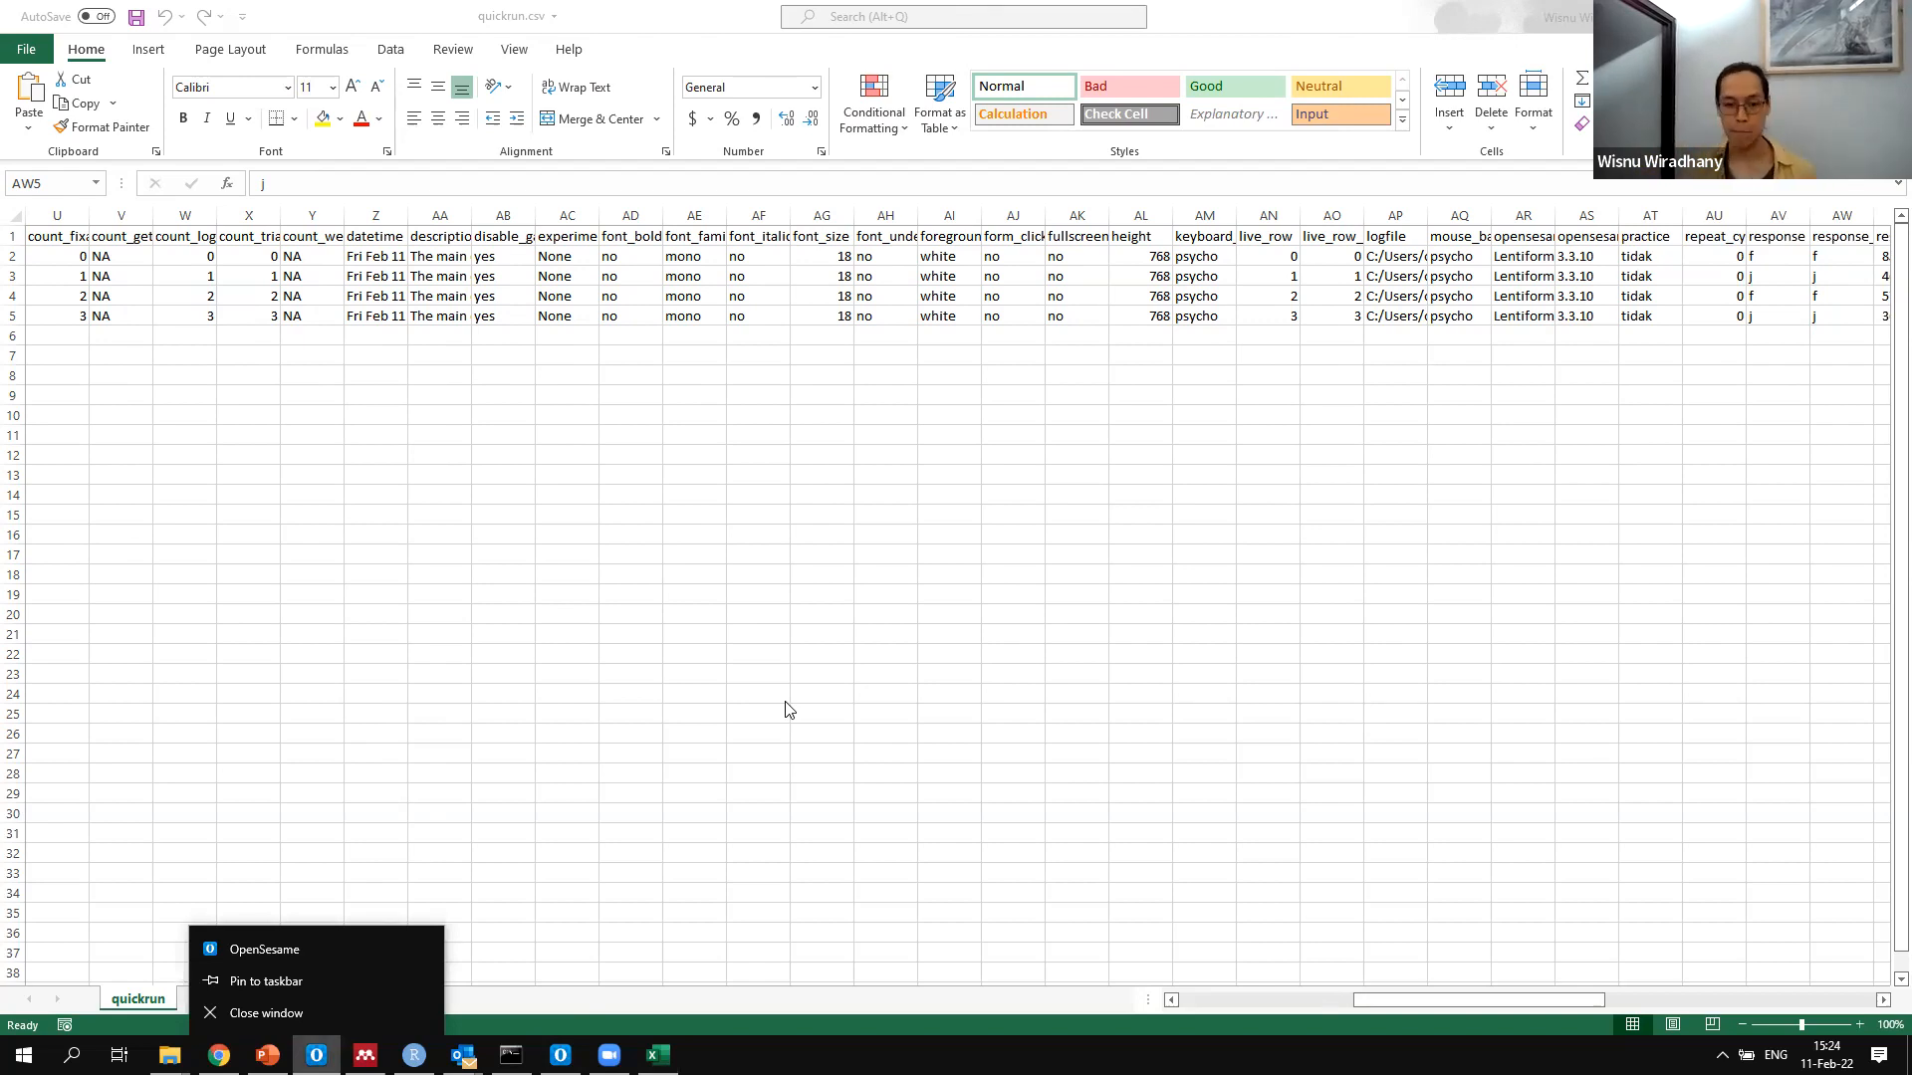
key(Escape)
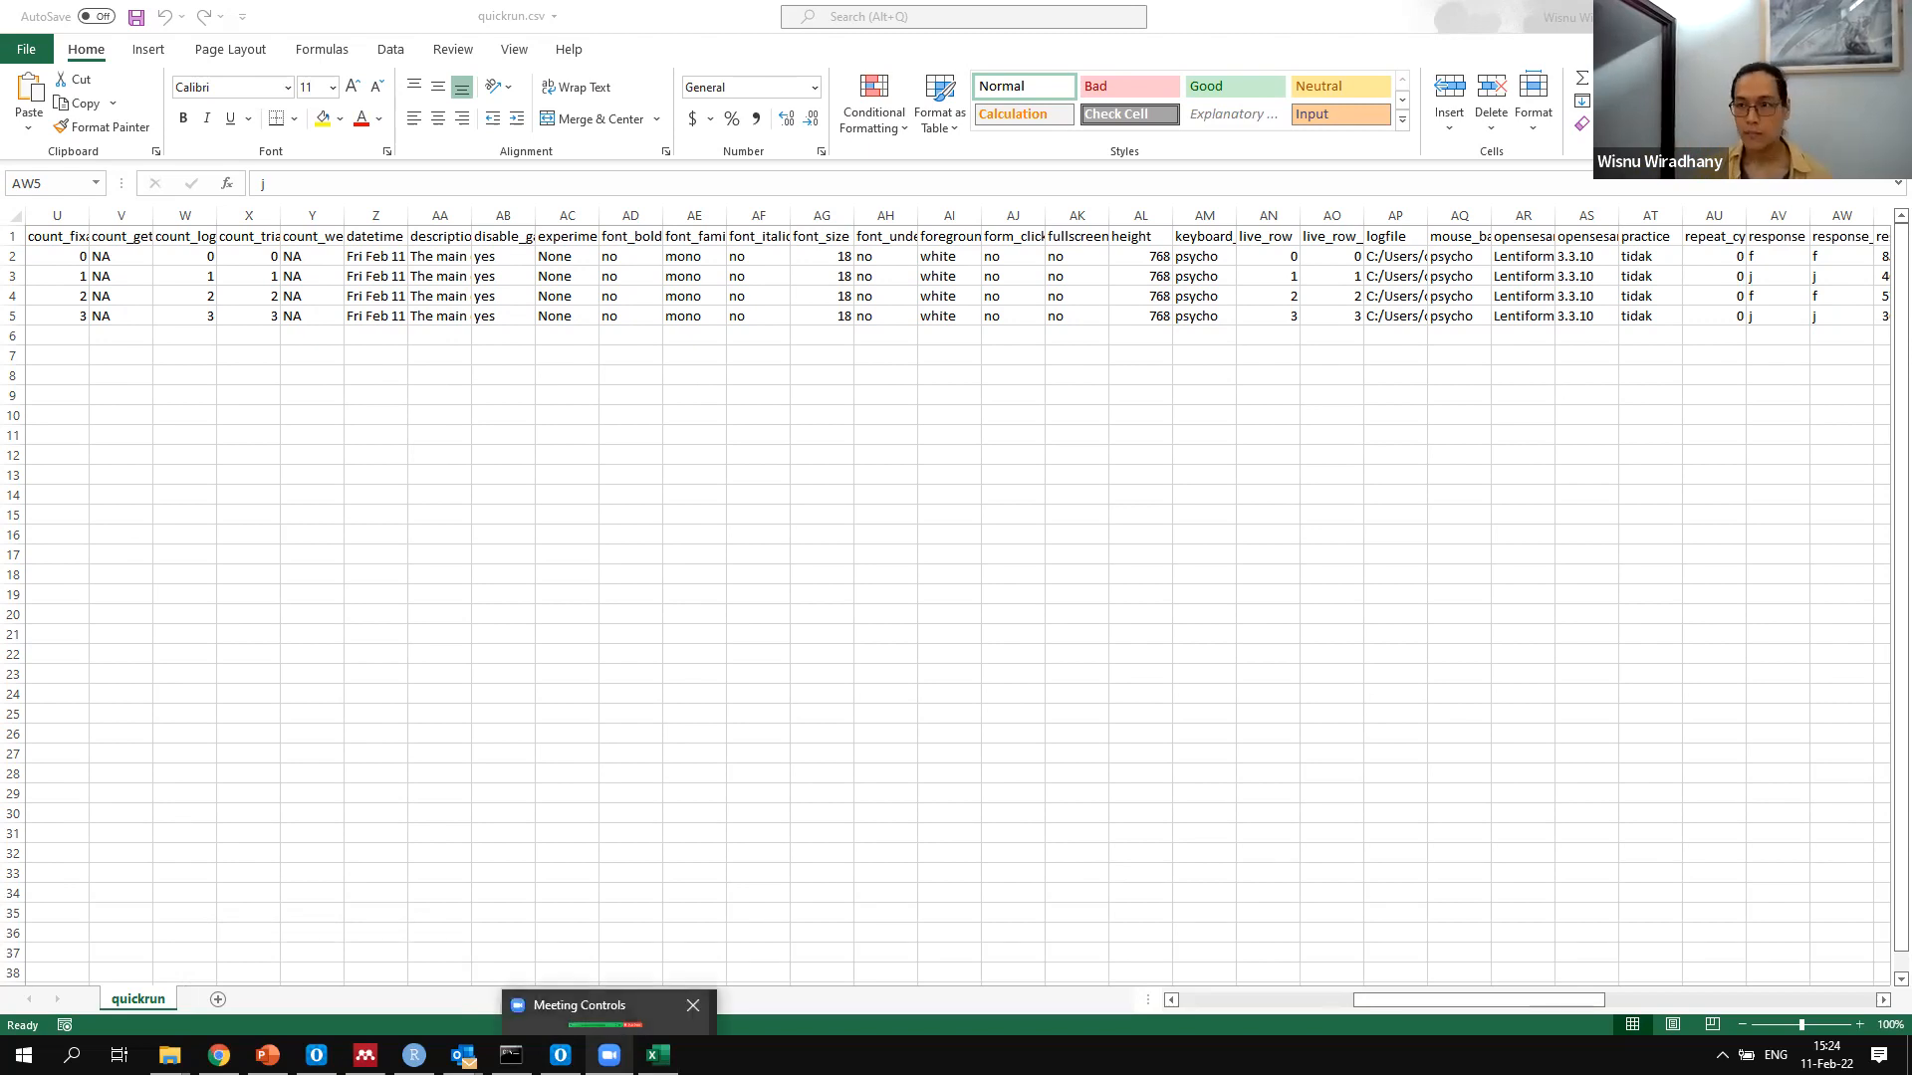
key(ctrl+w)
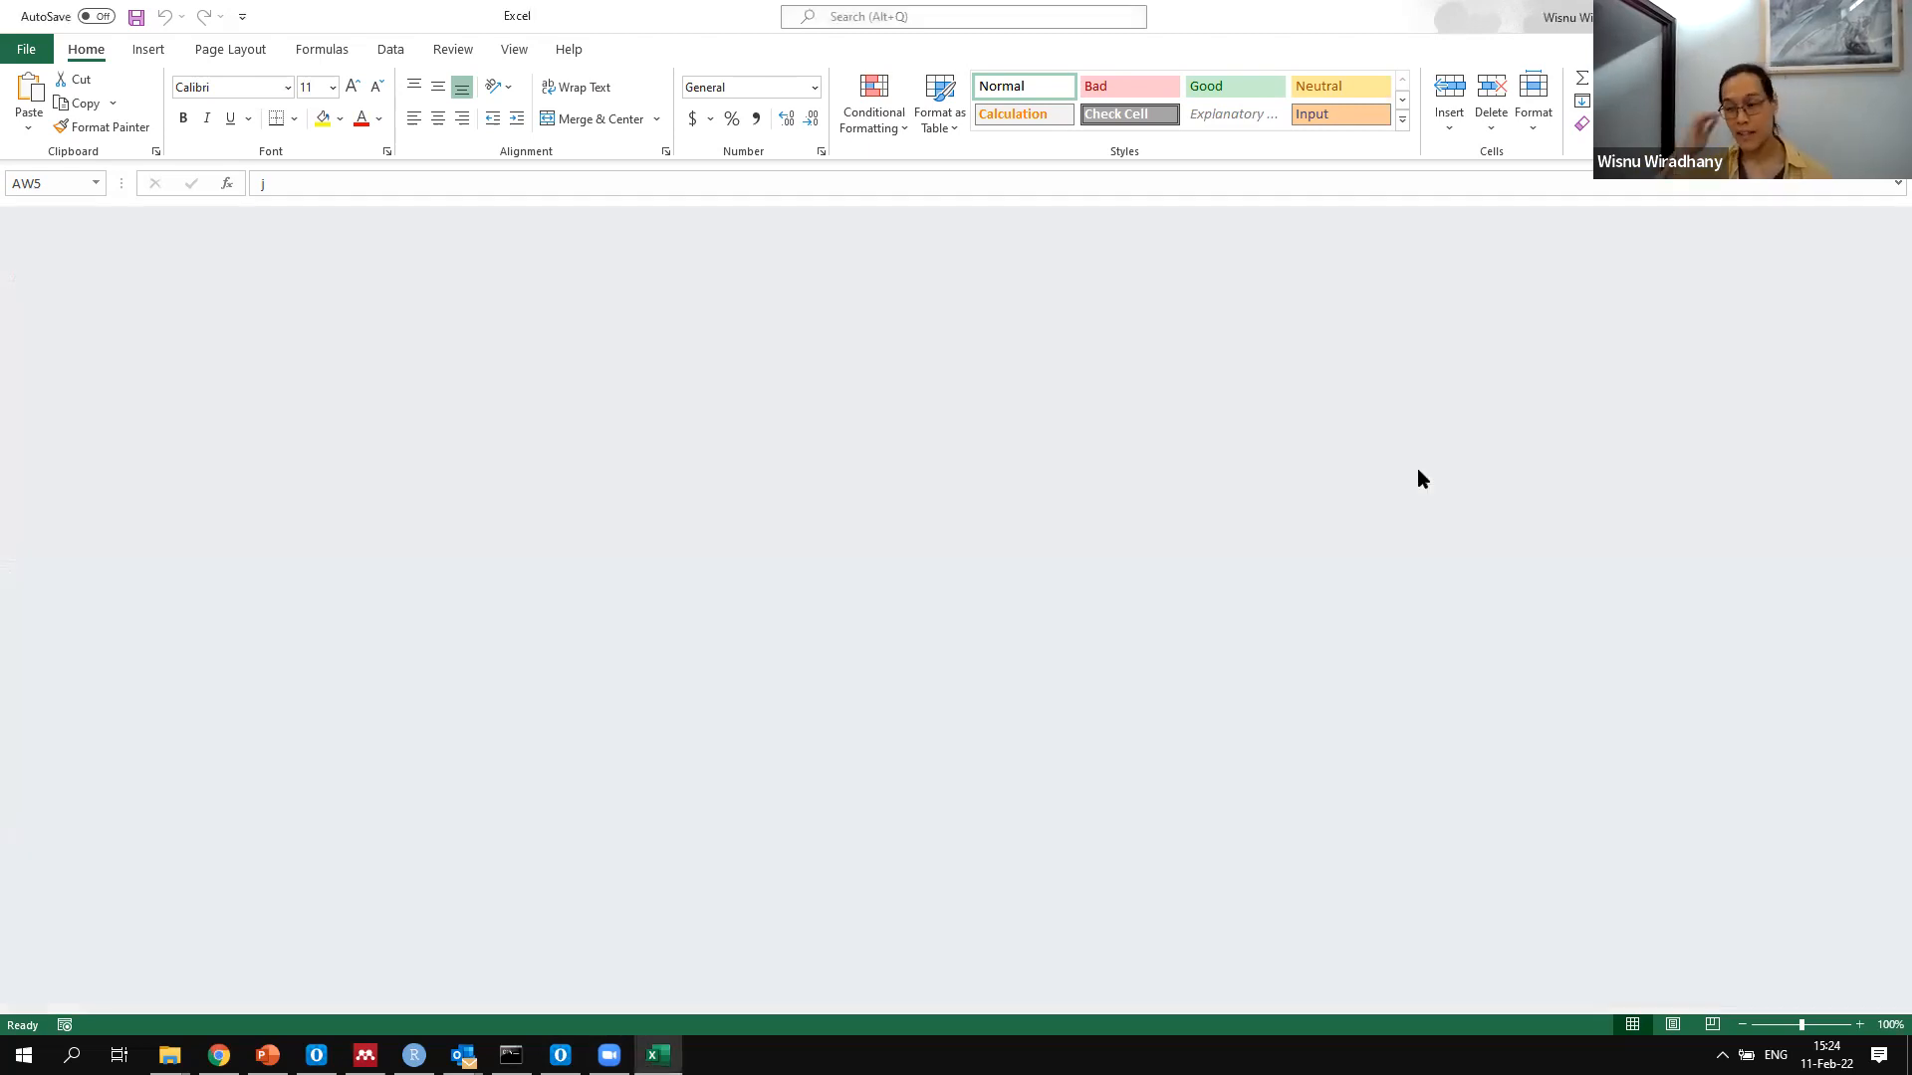
key(alt+F4)
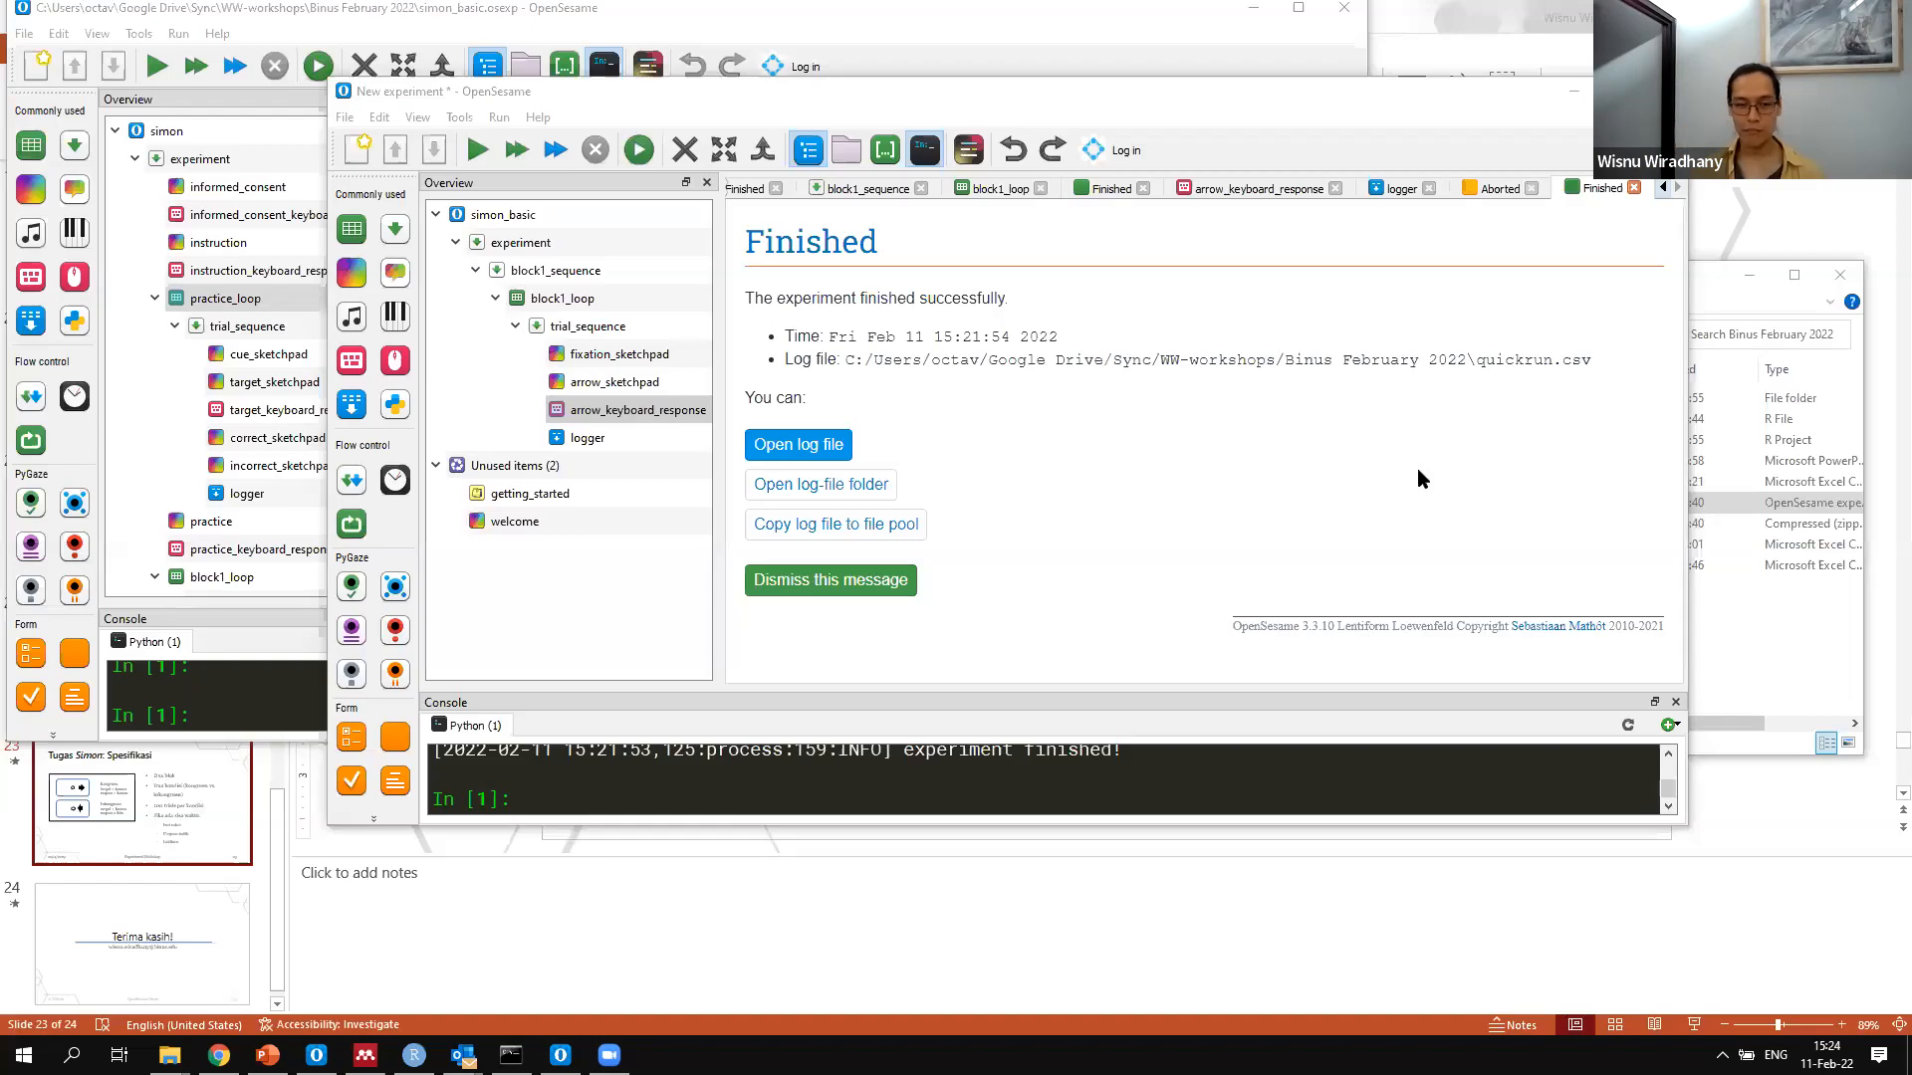
Set block1_loop to repeat each cycle 25.00 times
click(594, 331)
click(564, 300)
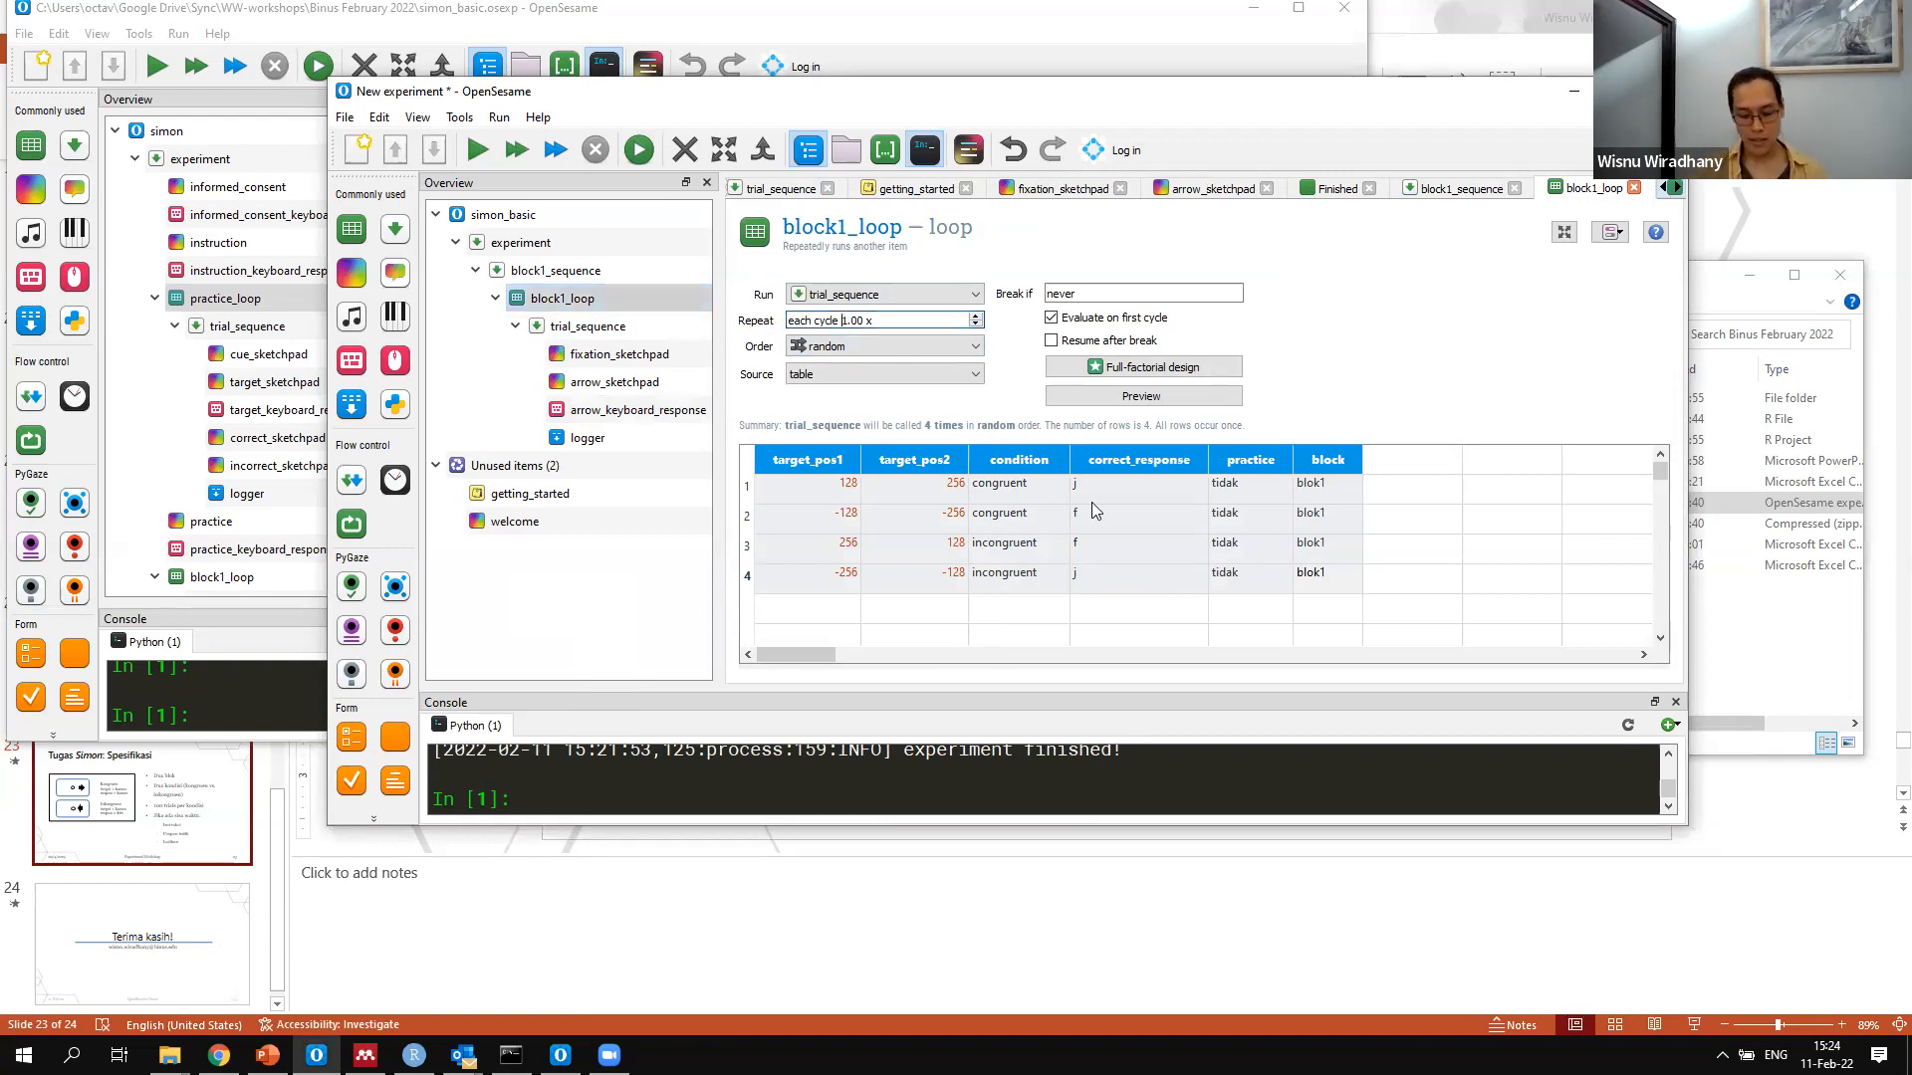
key(Delete)
text(25)
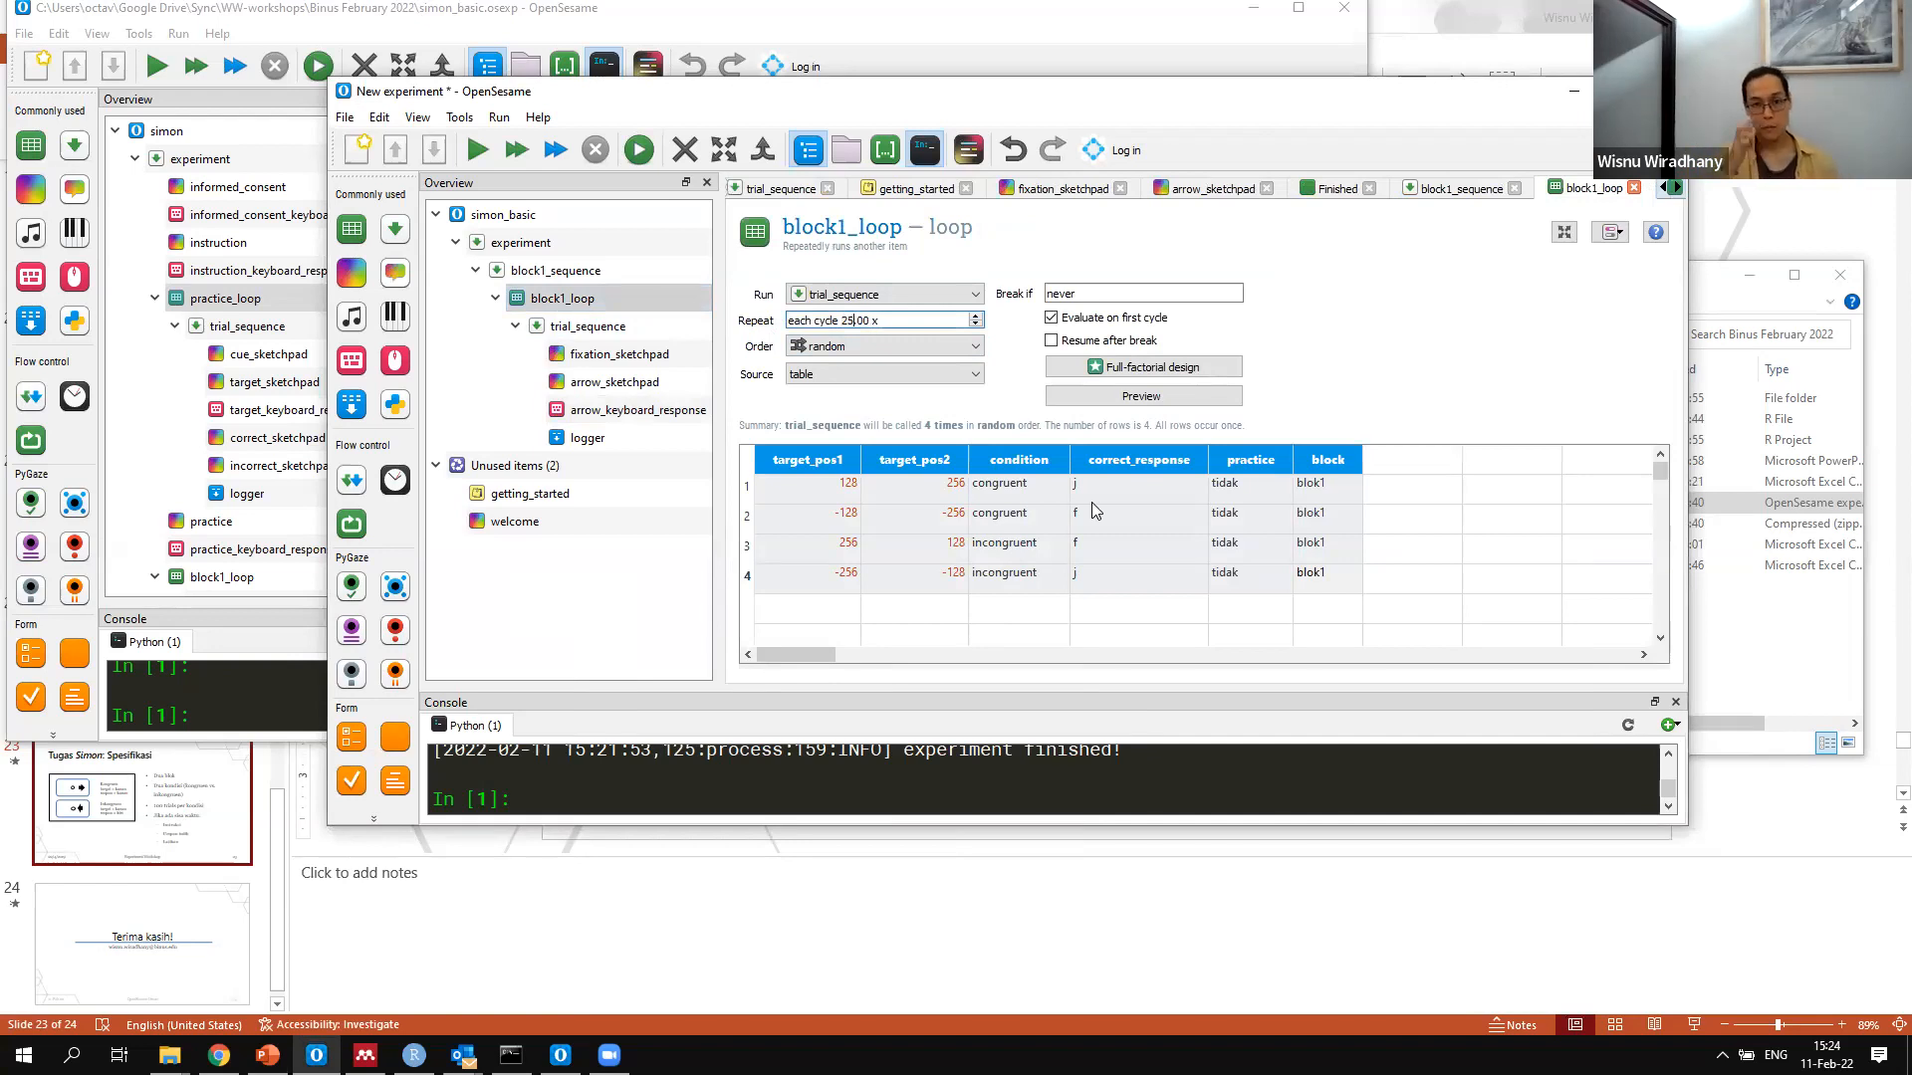
click(892, 321)
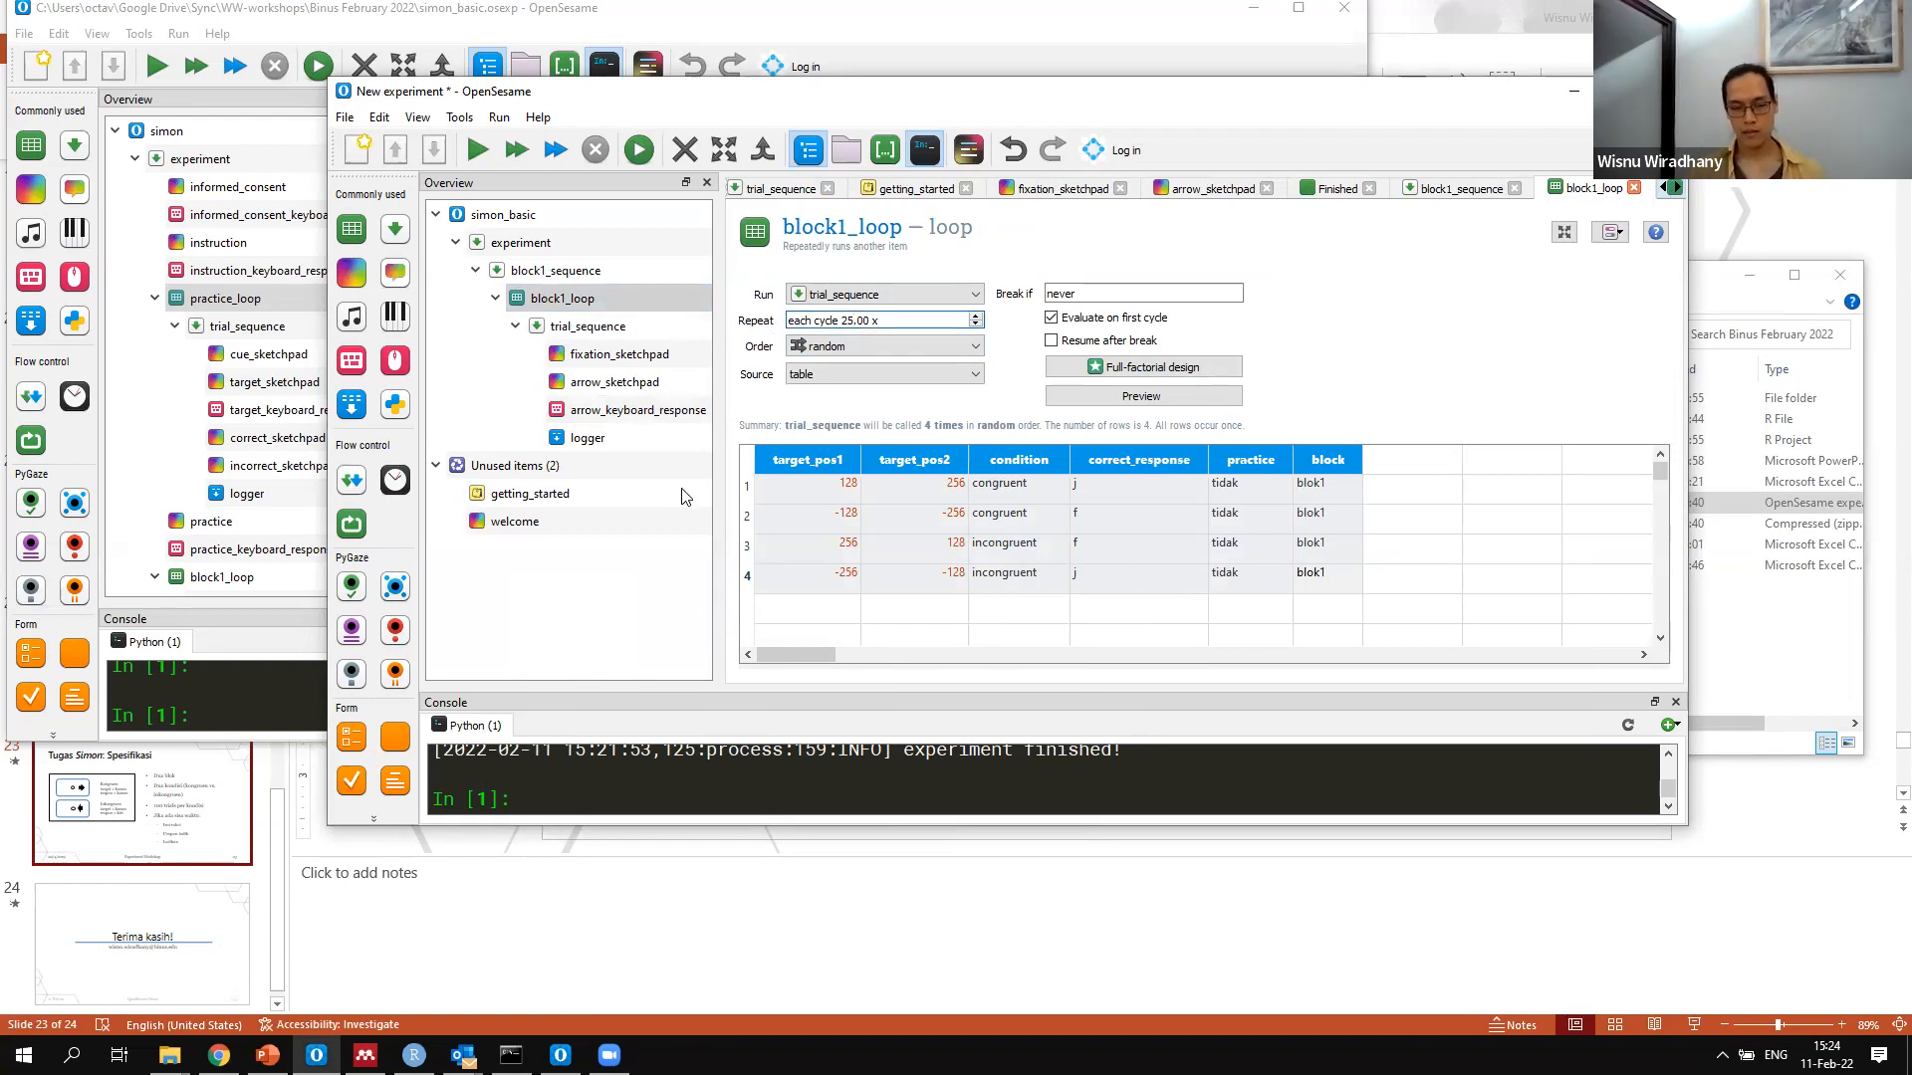
Move trial_sequence out of block1_loop by inserting it after block1_sequence
right_click(564, 309)
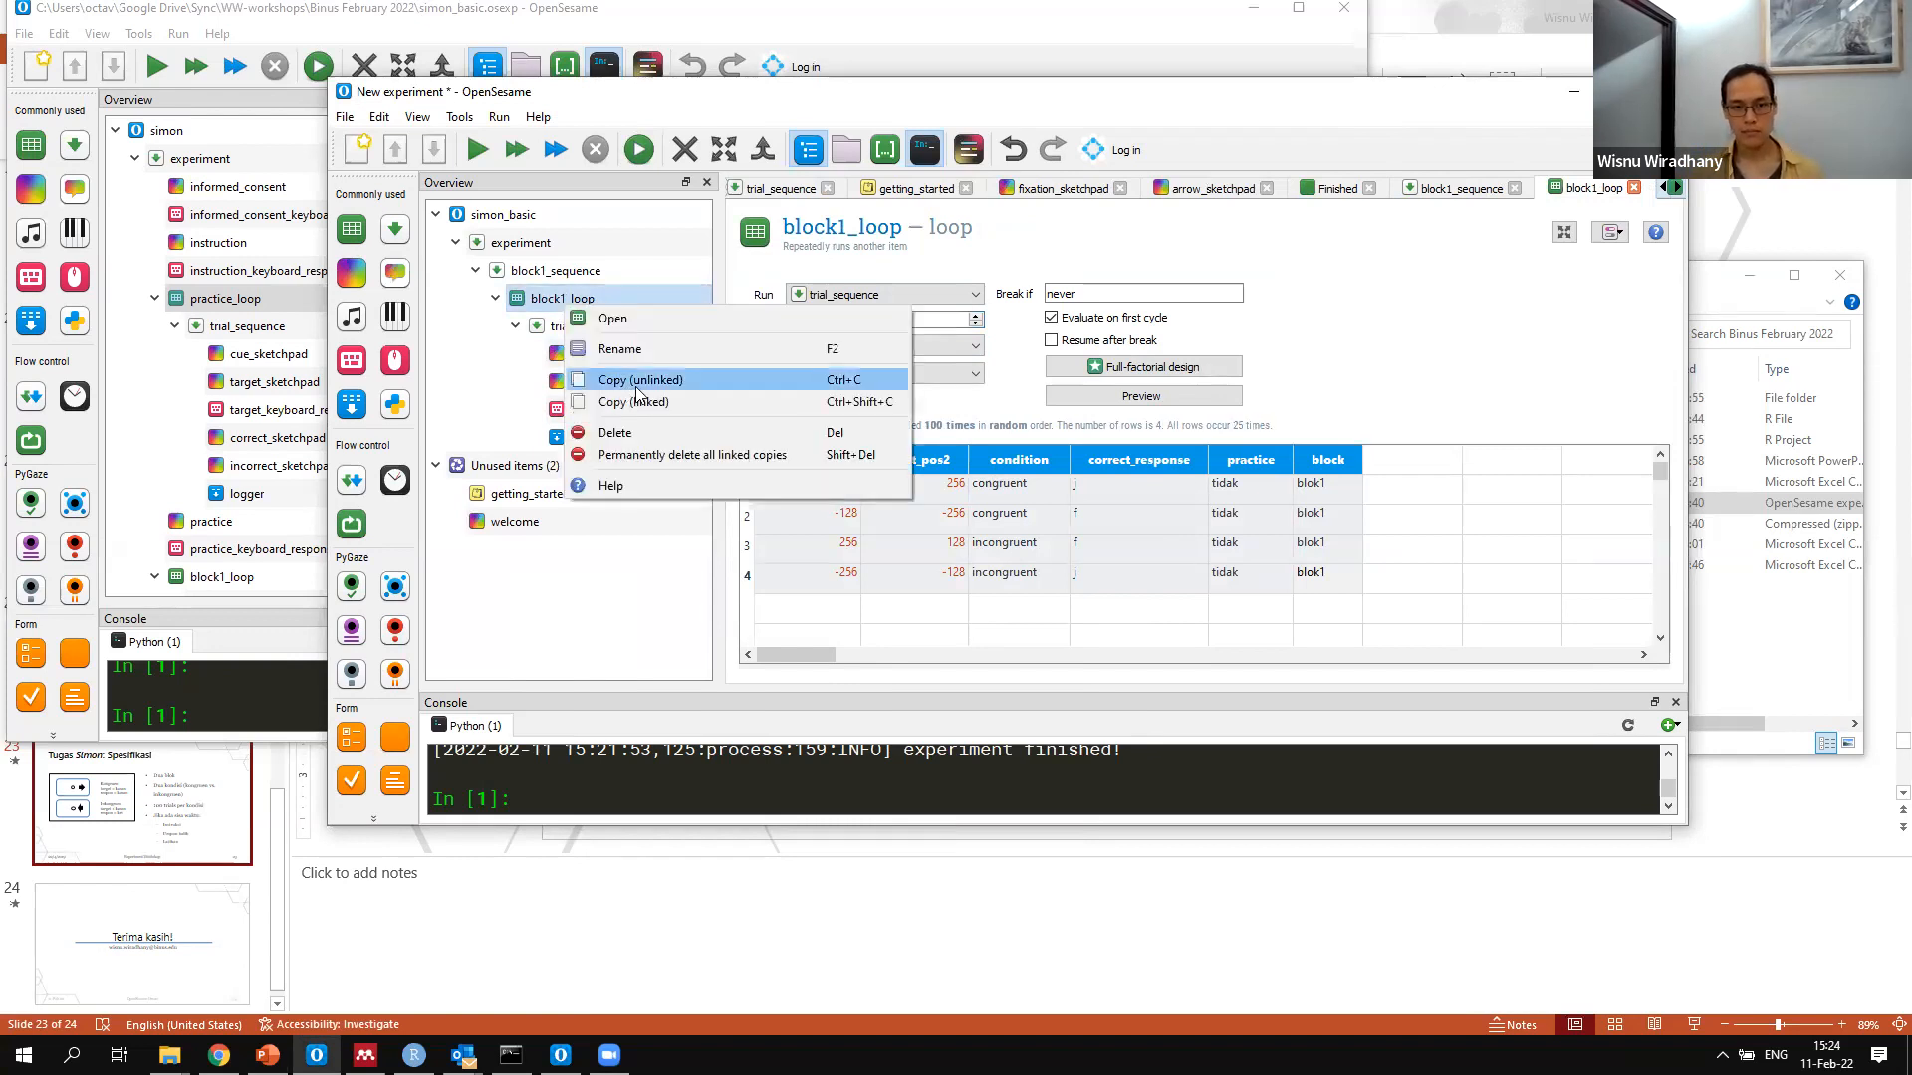
click(638, 382)
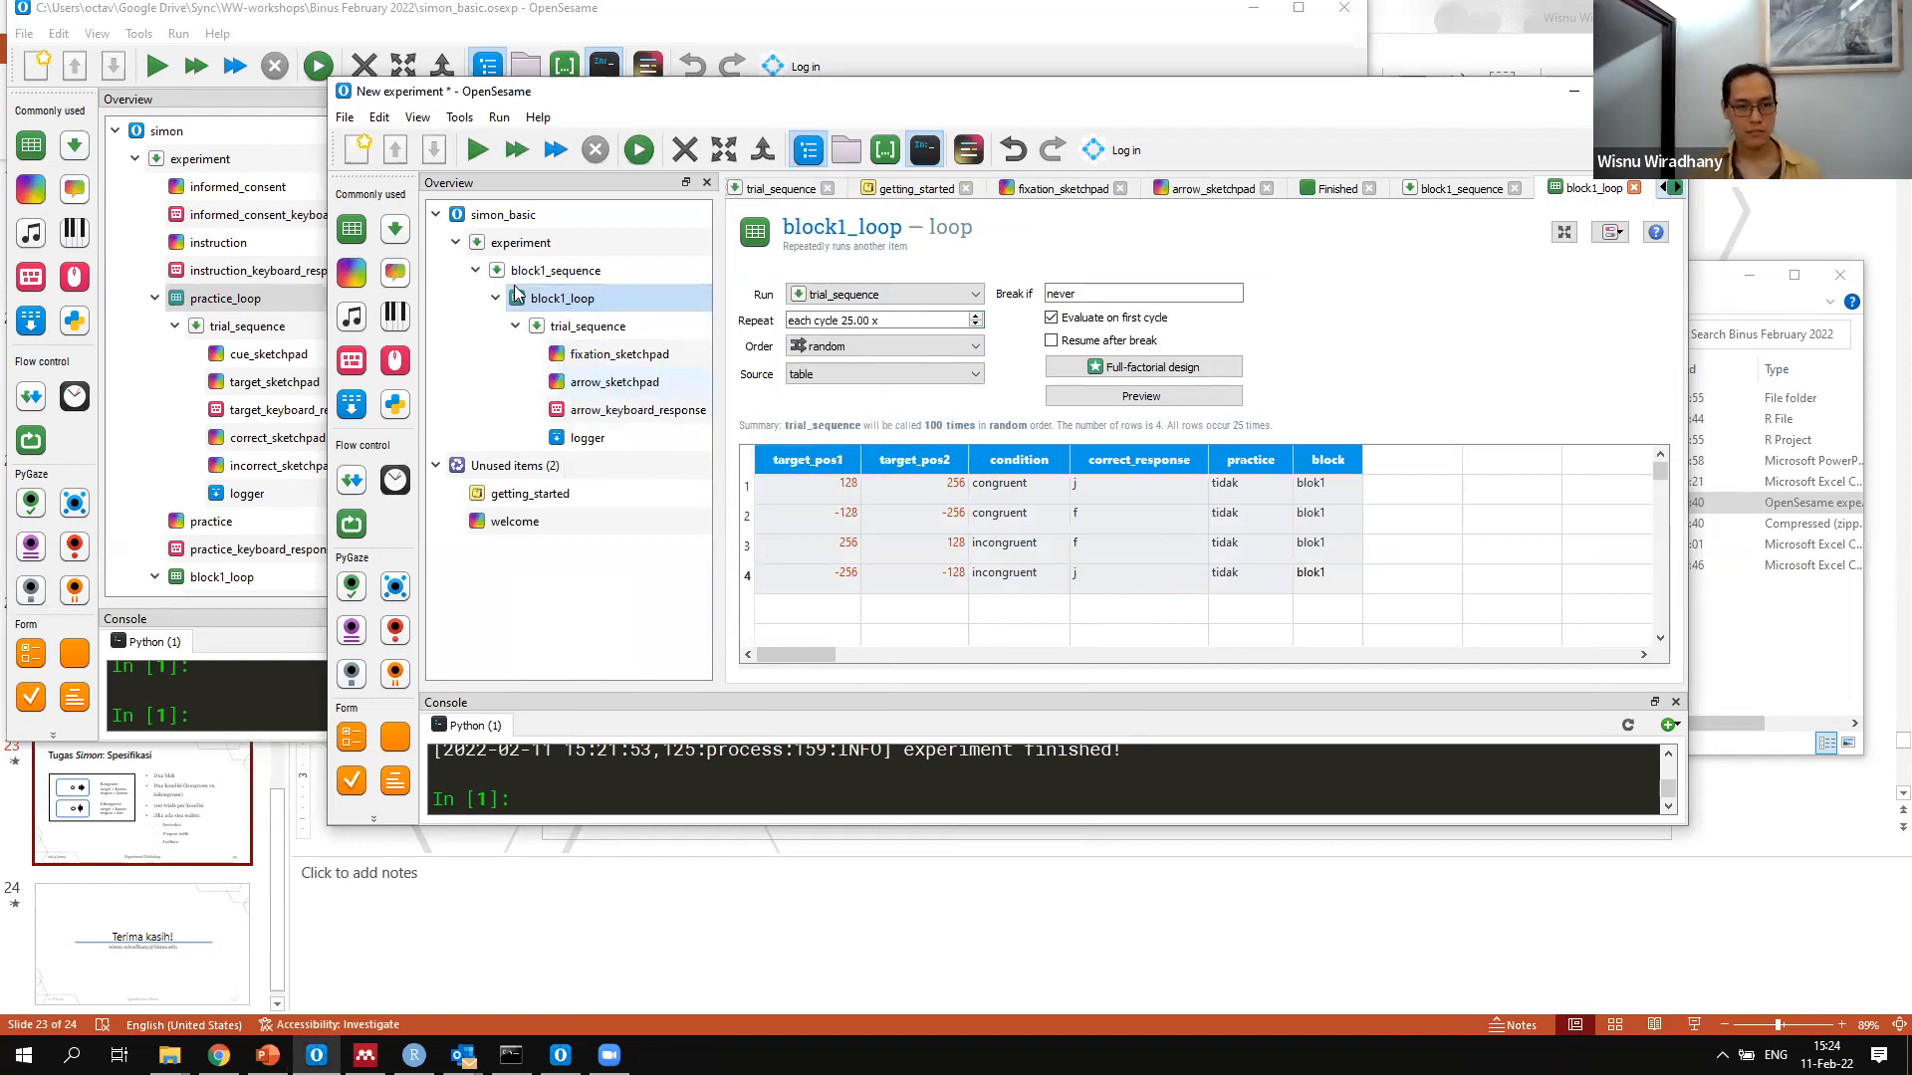
click(549, 332)
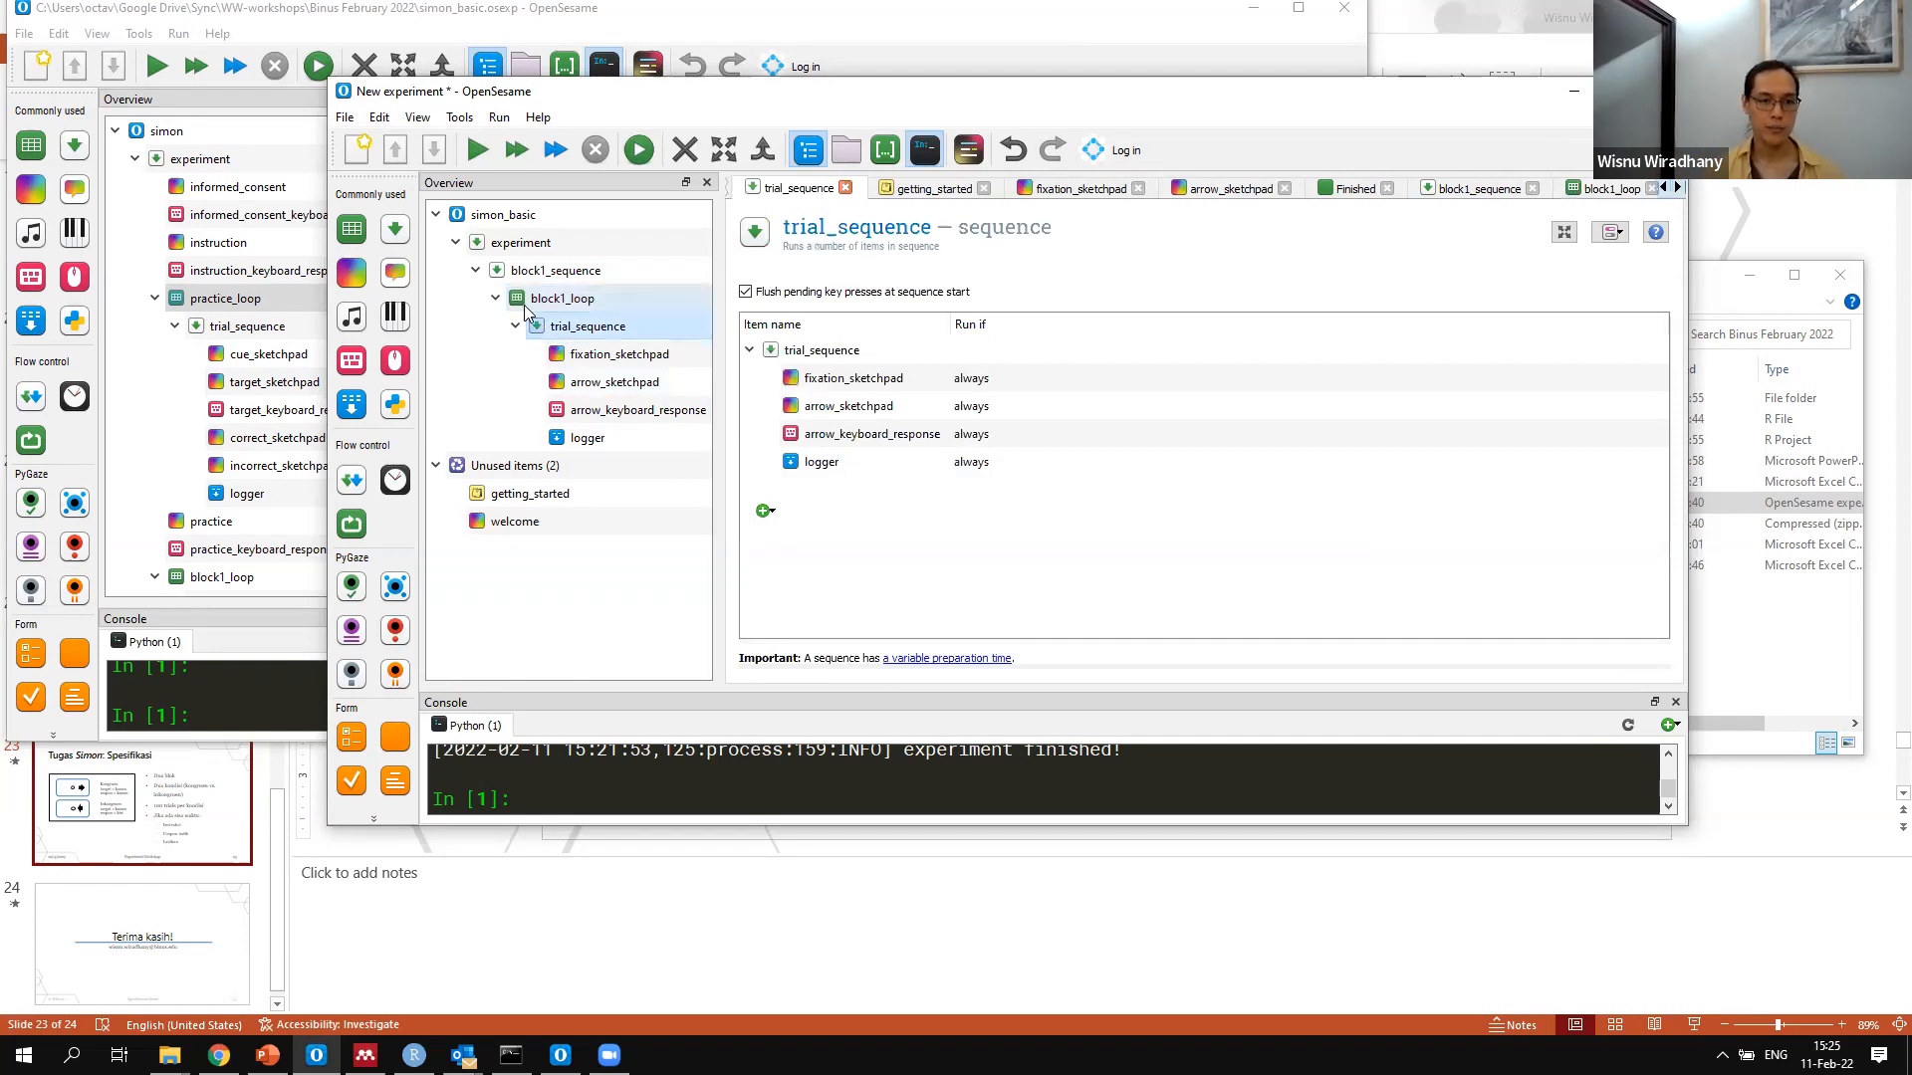
right_click(514, 301)
click(505, 355)
drag(528, 330, 515, 283)
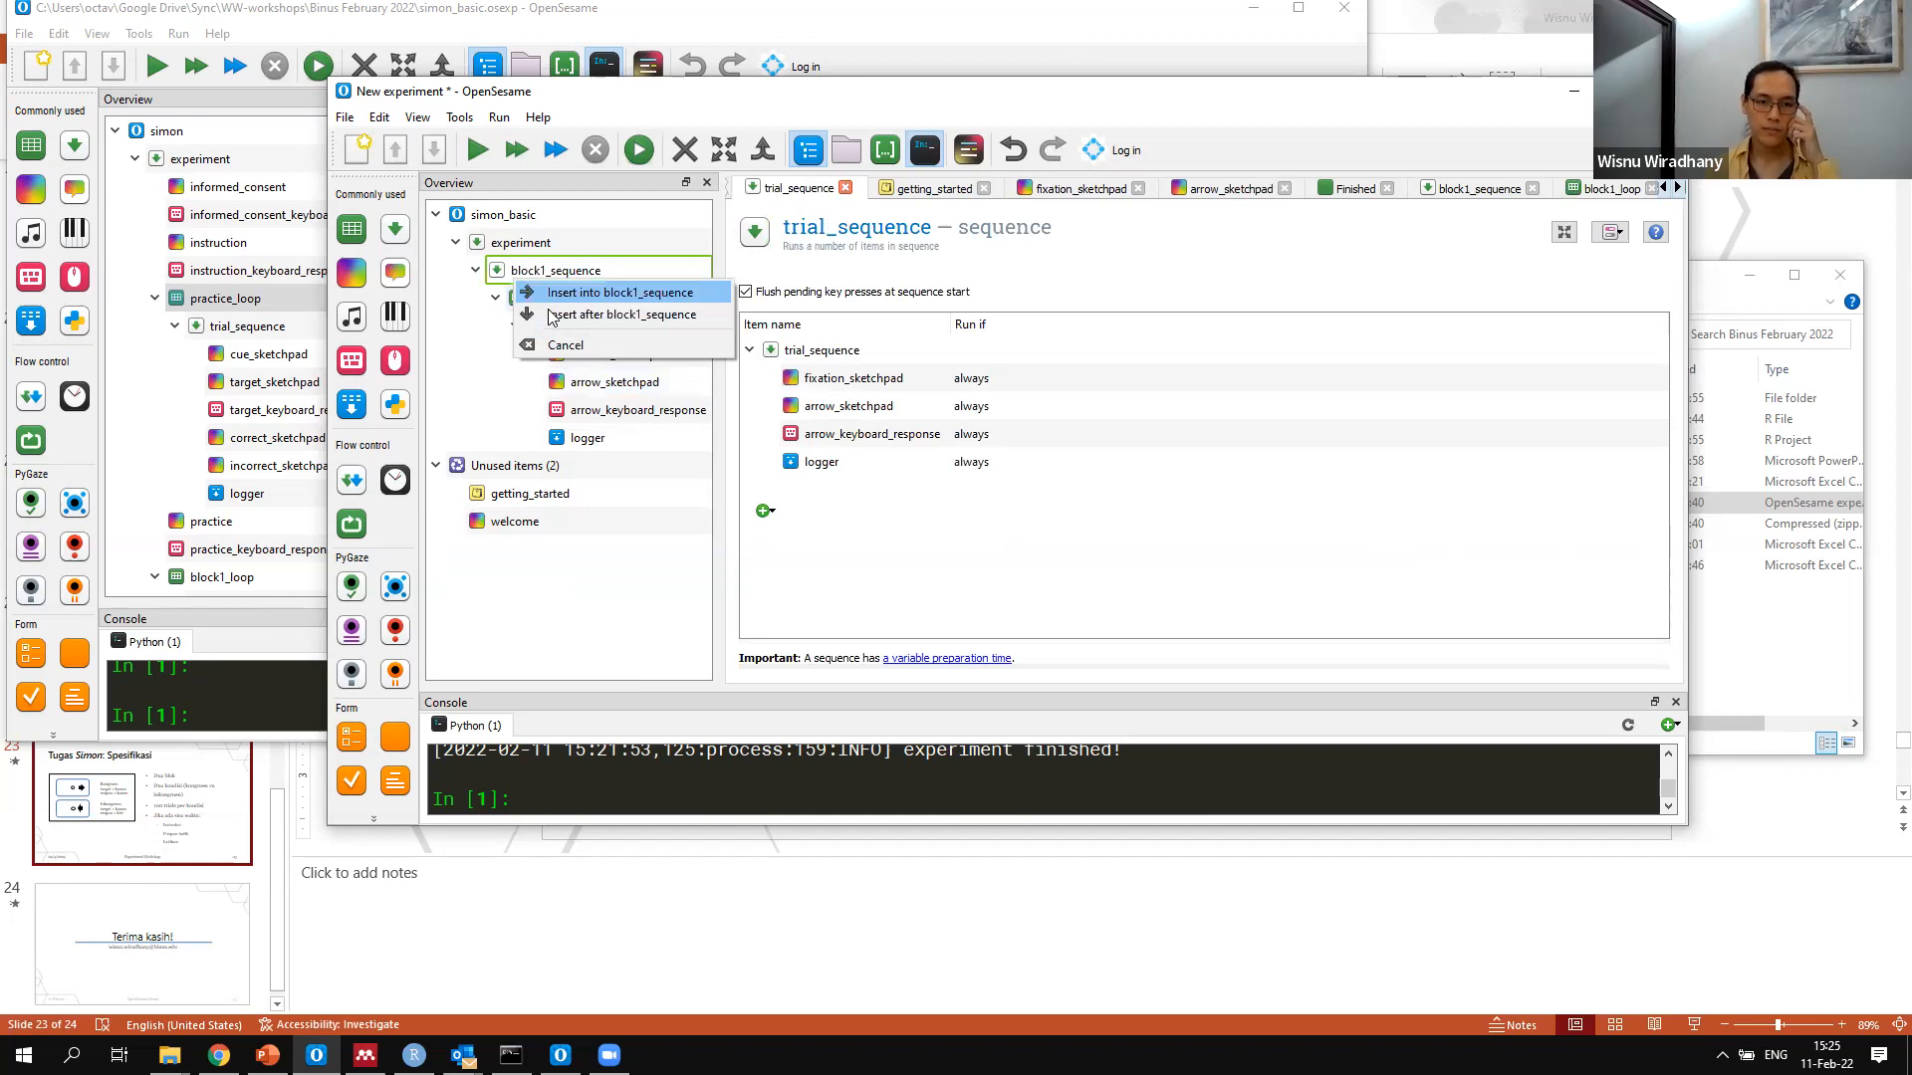
click(558, 312)
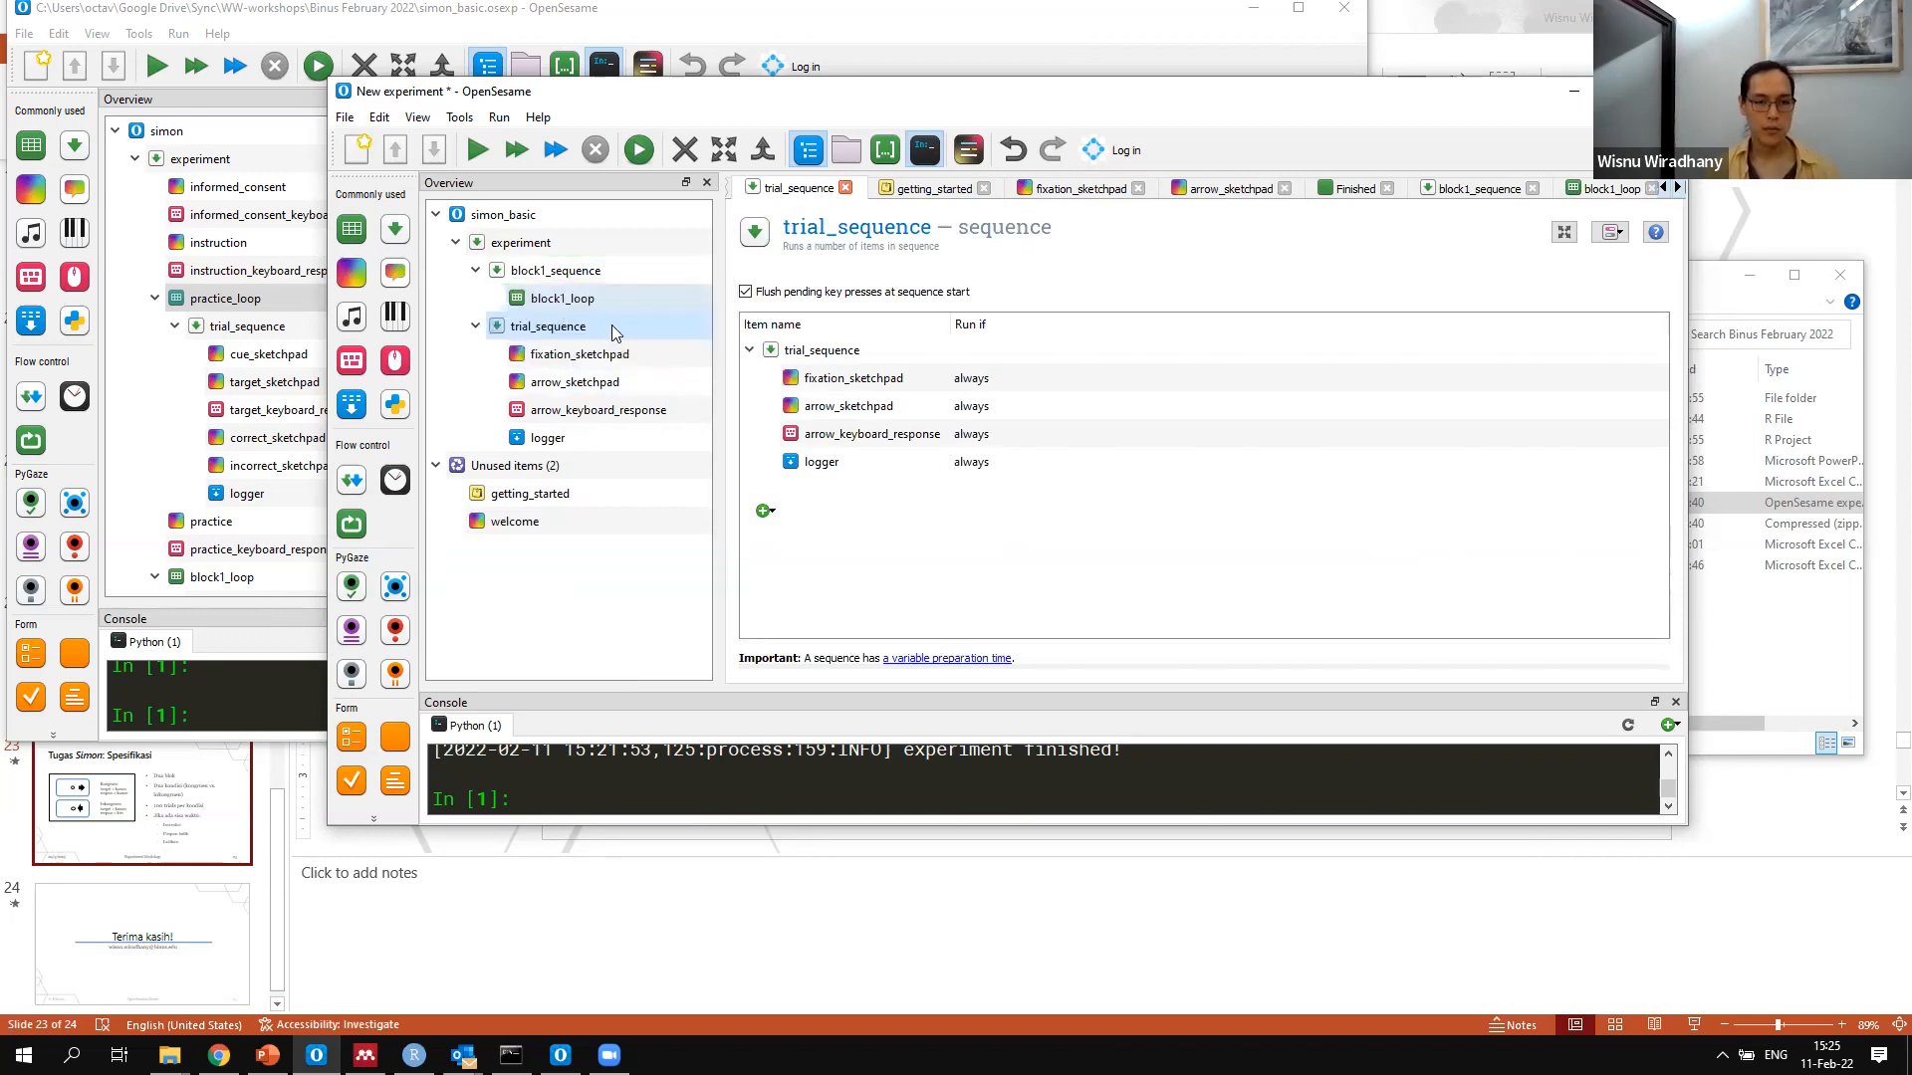
Make an unlinked copy of the emptied block1_loop and insert it after block1_loop
right_click(558, 300)
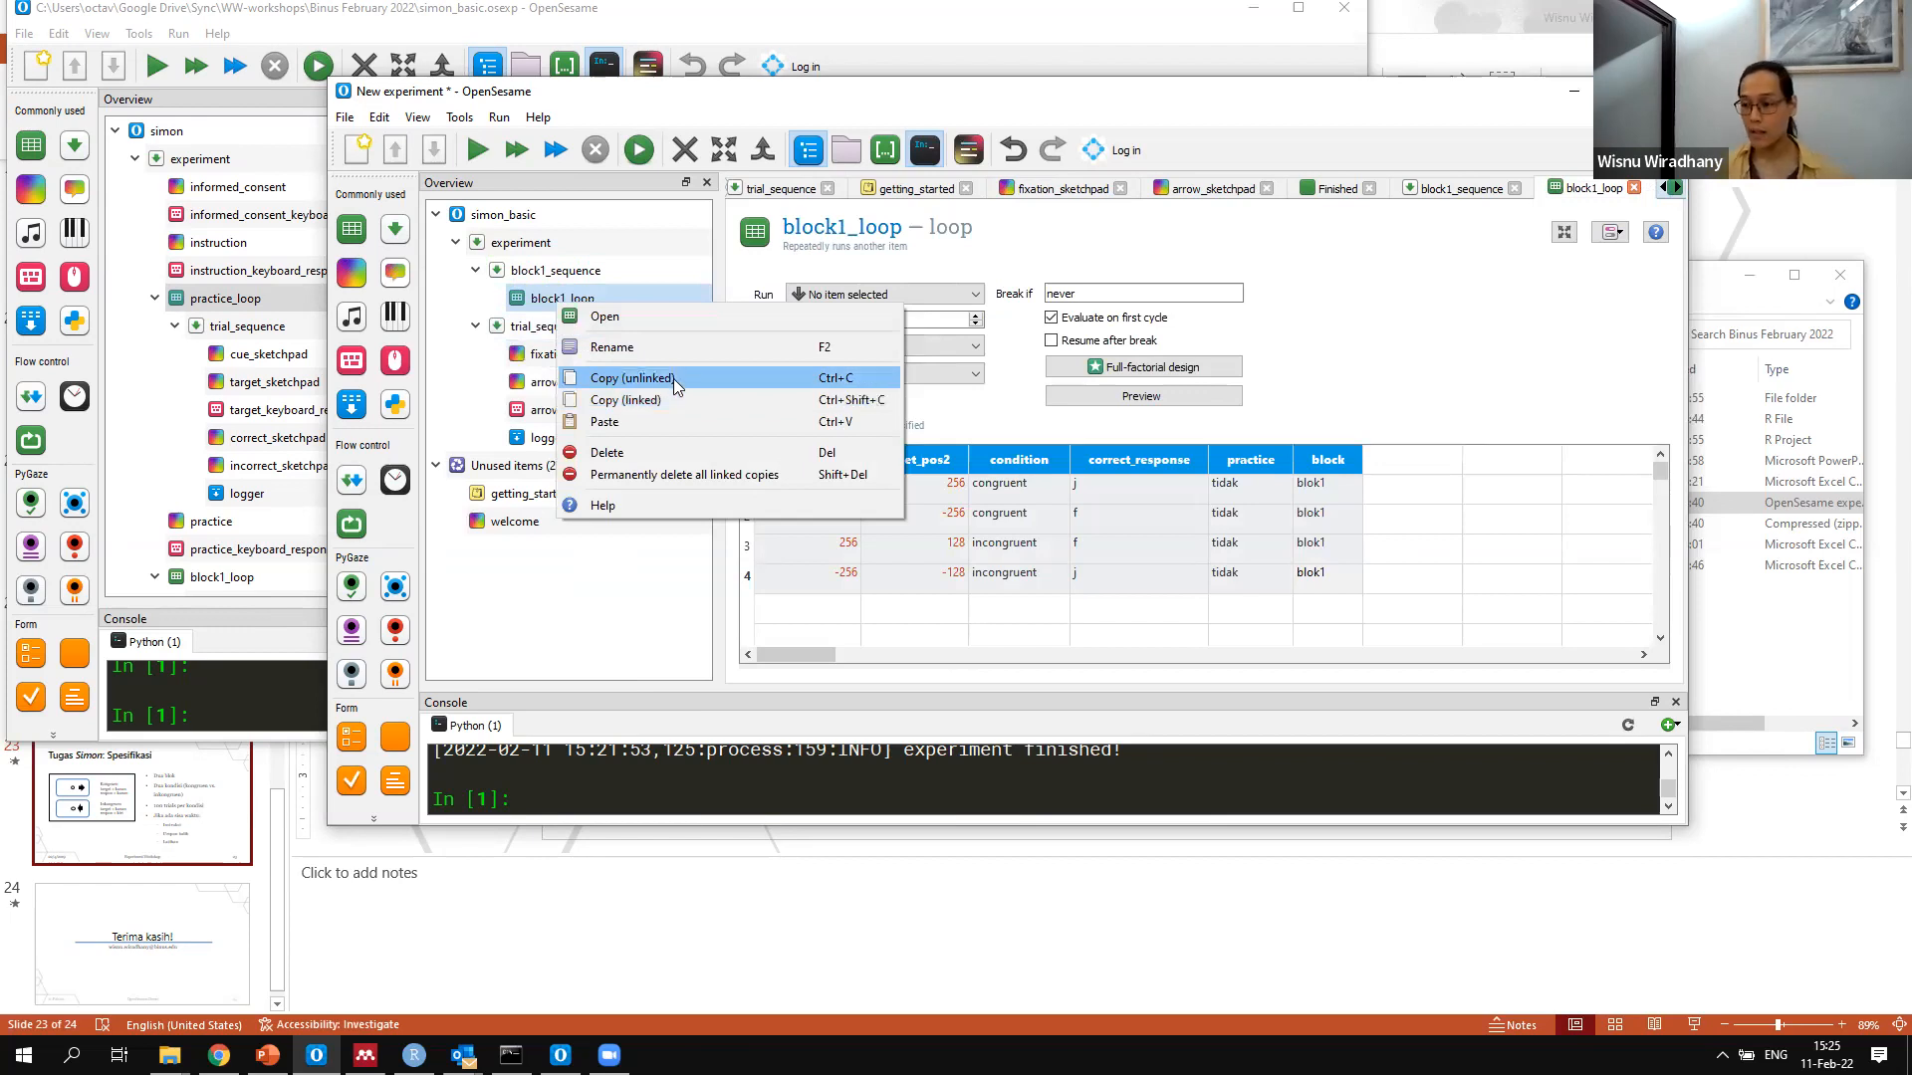
click(673, 379)
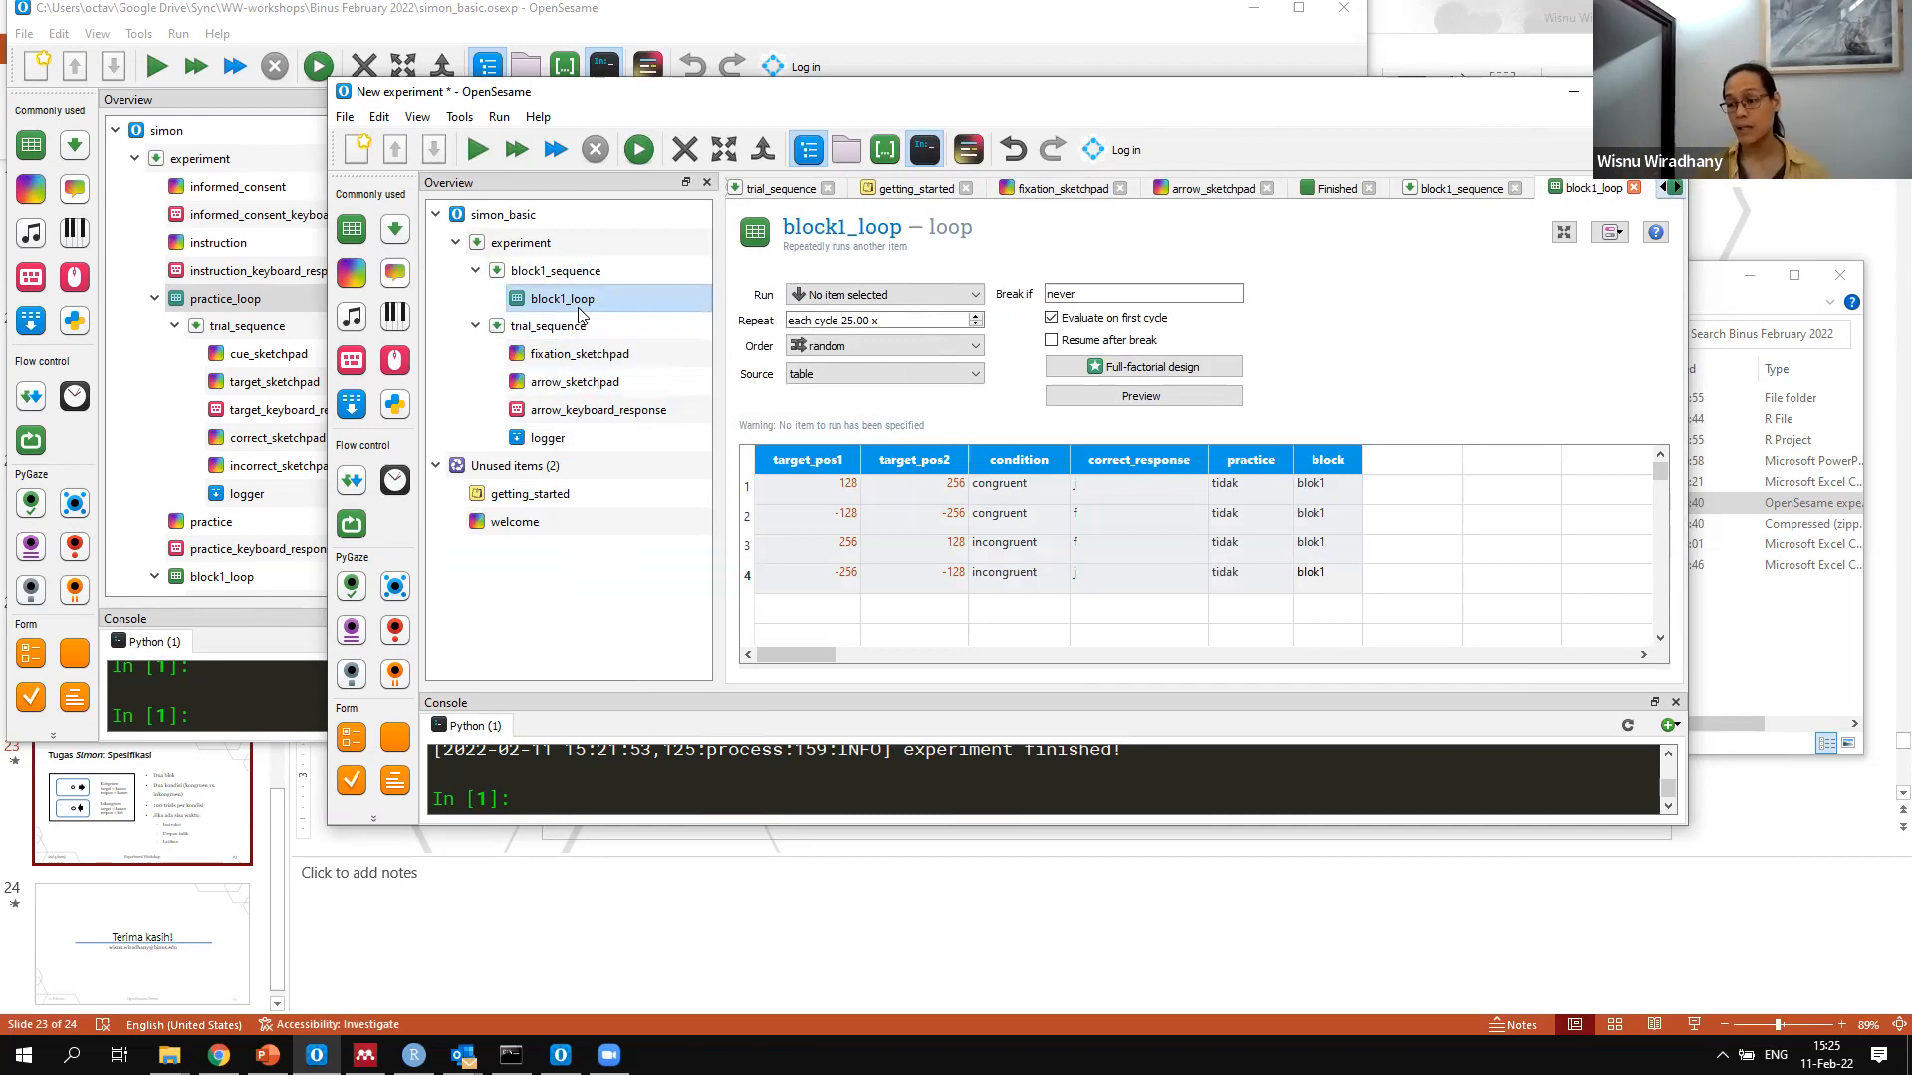
right_click(580, 311)
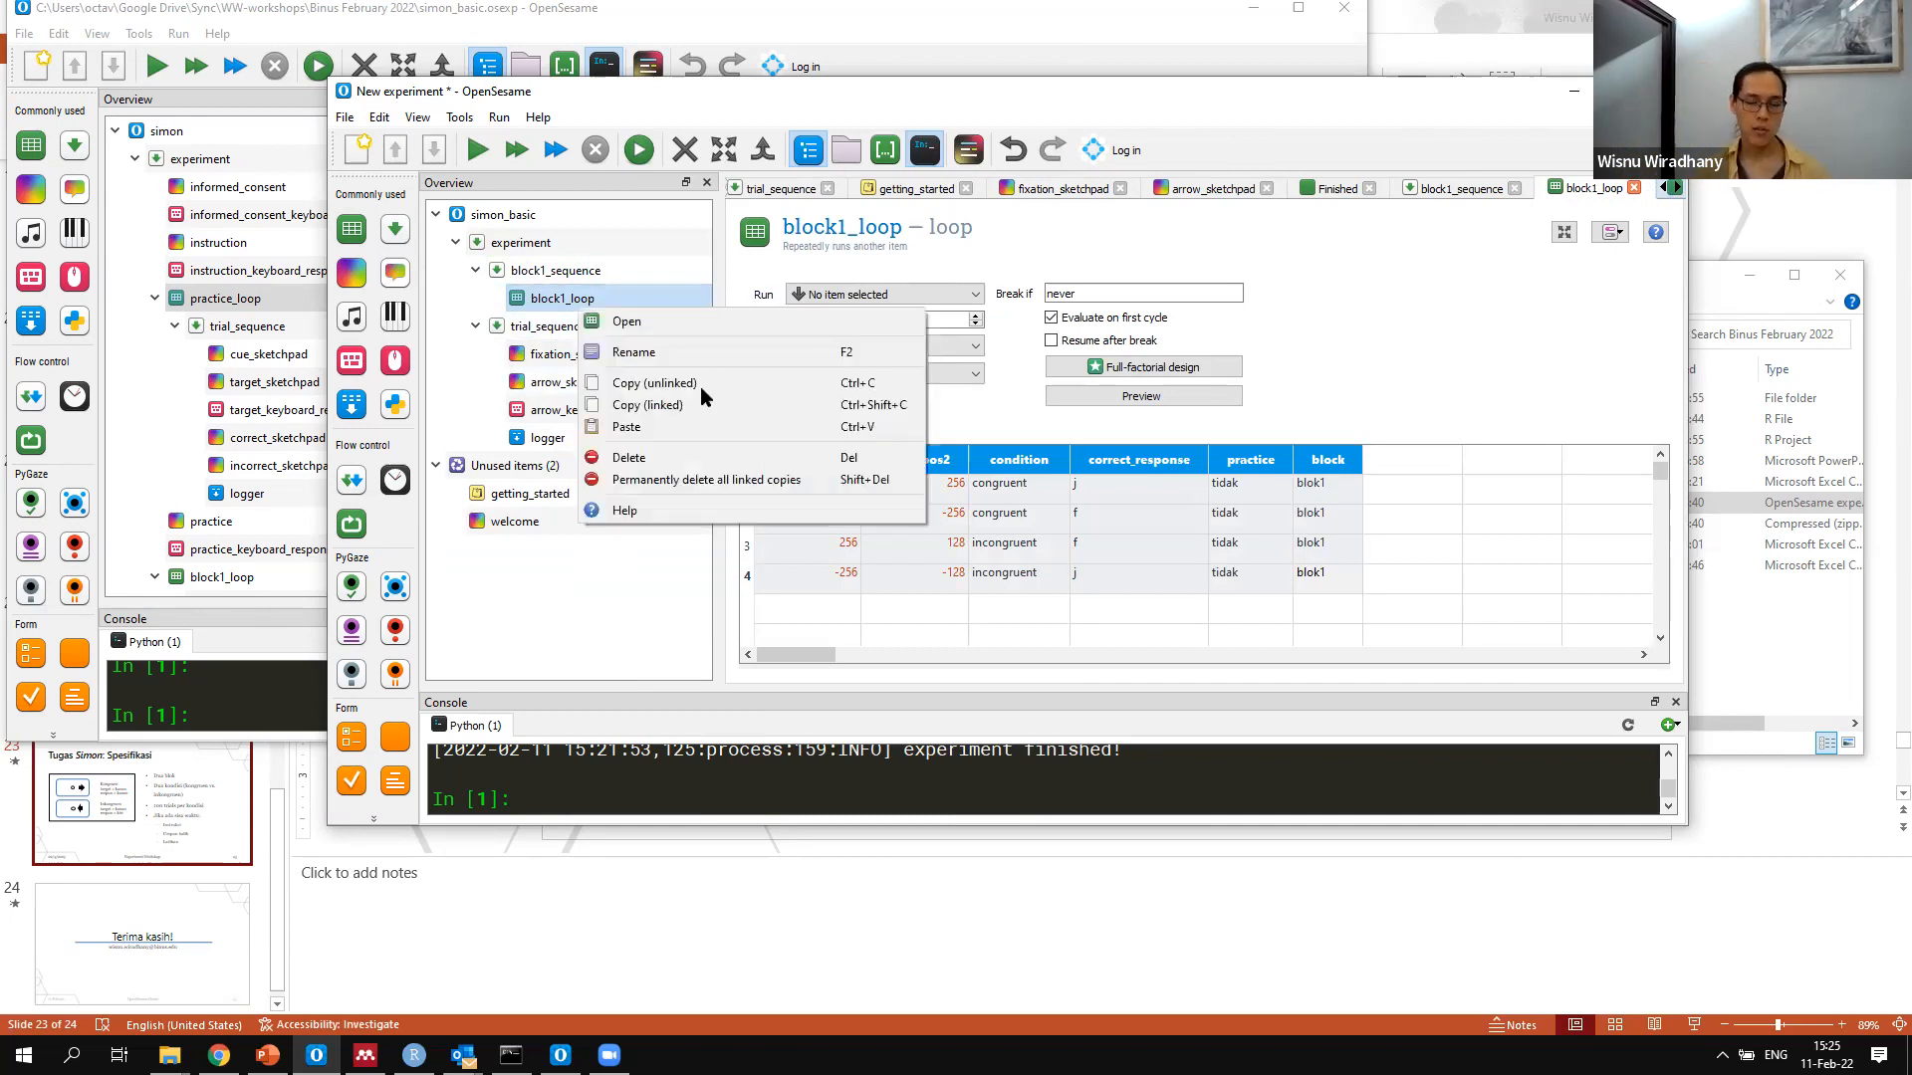
click(717, 377)
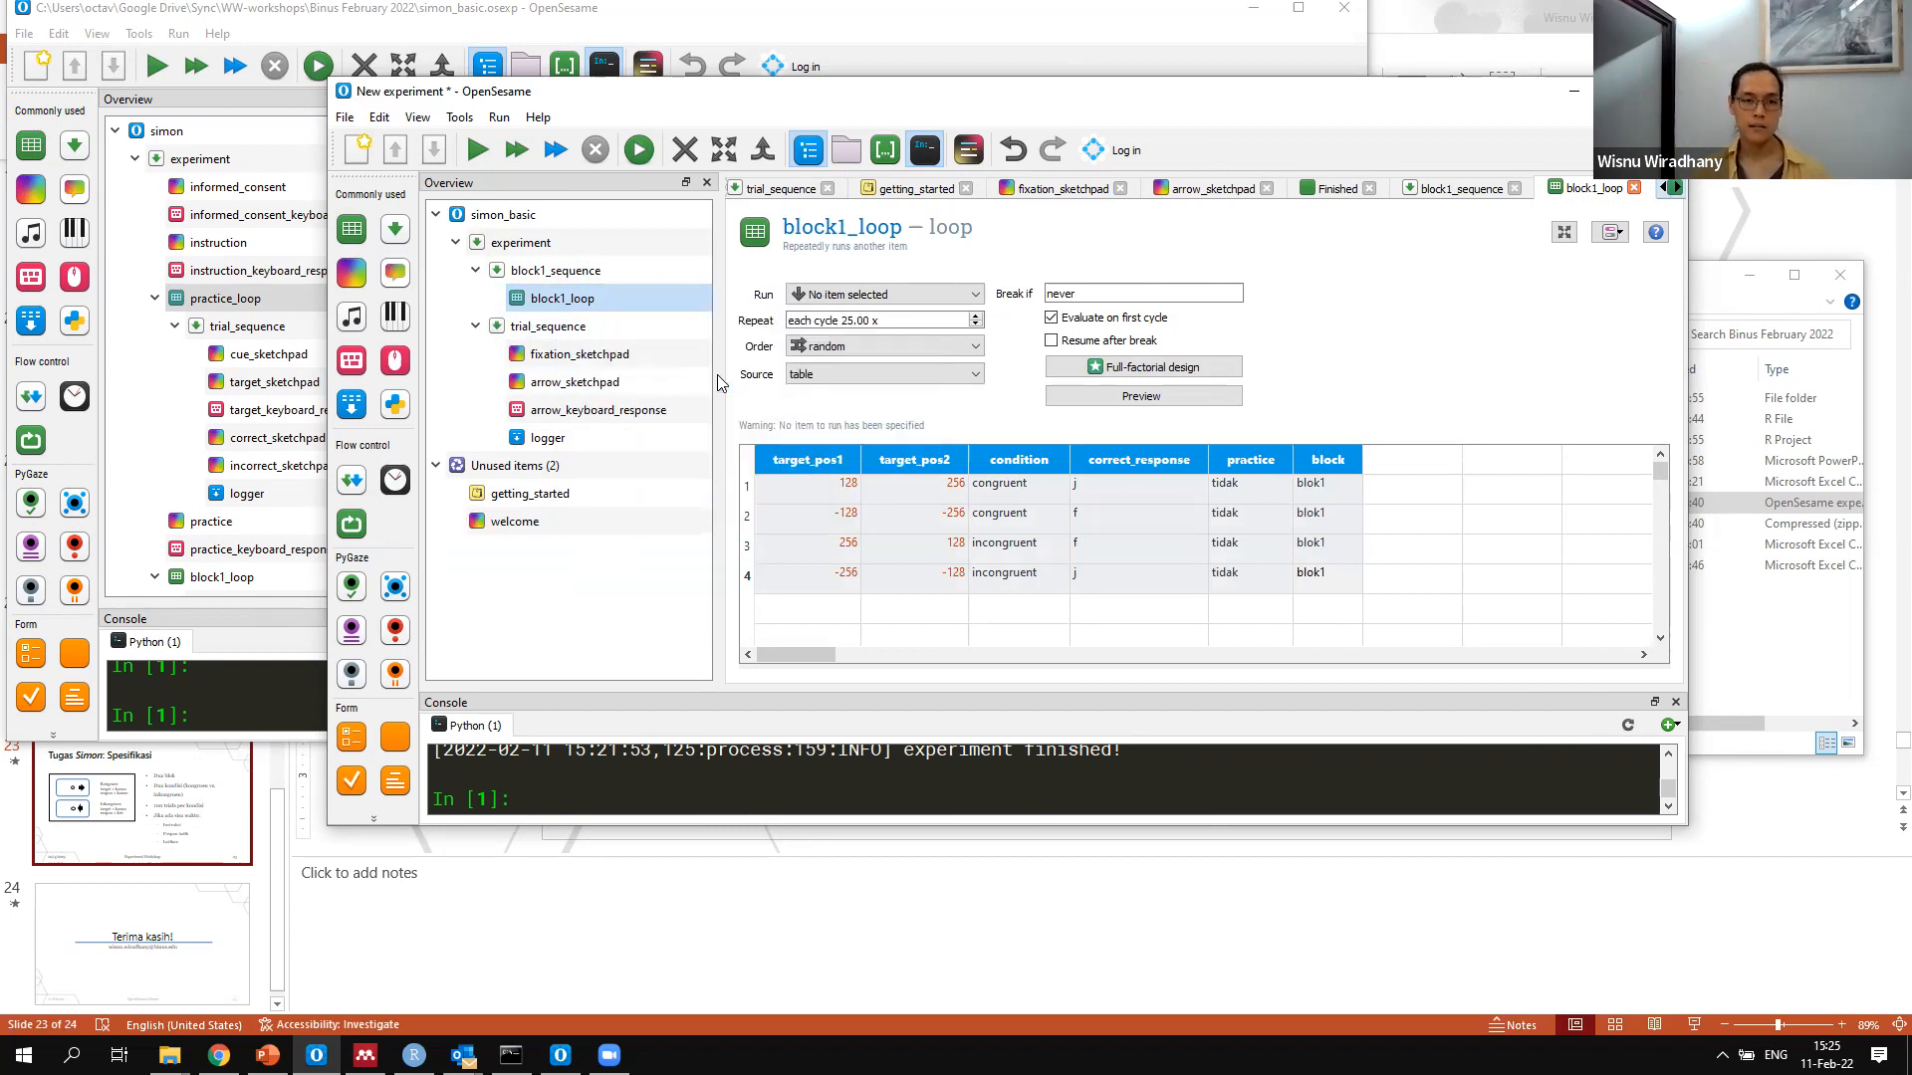
right_click(611, 298)
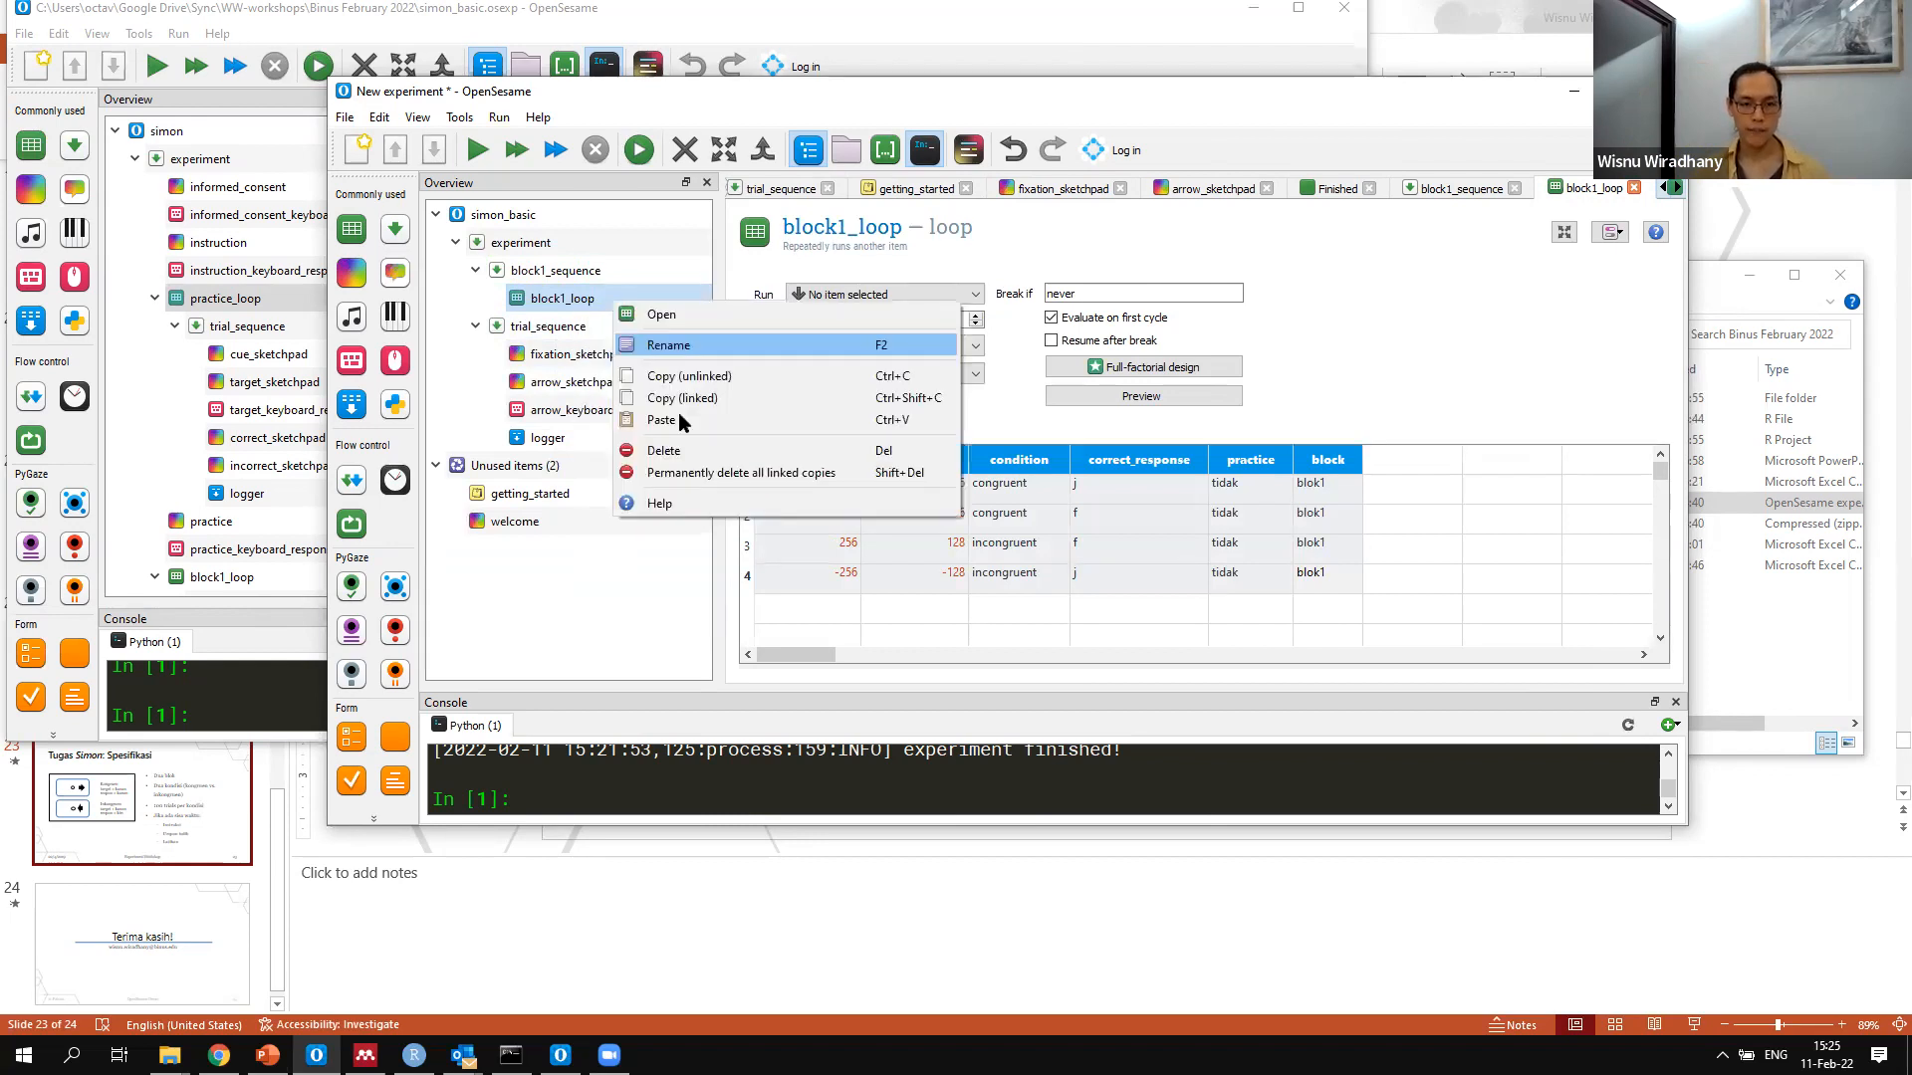
click(678, 413)
key(ctrl+v)
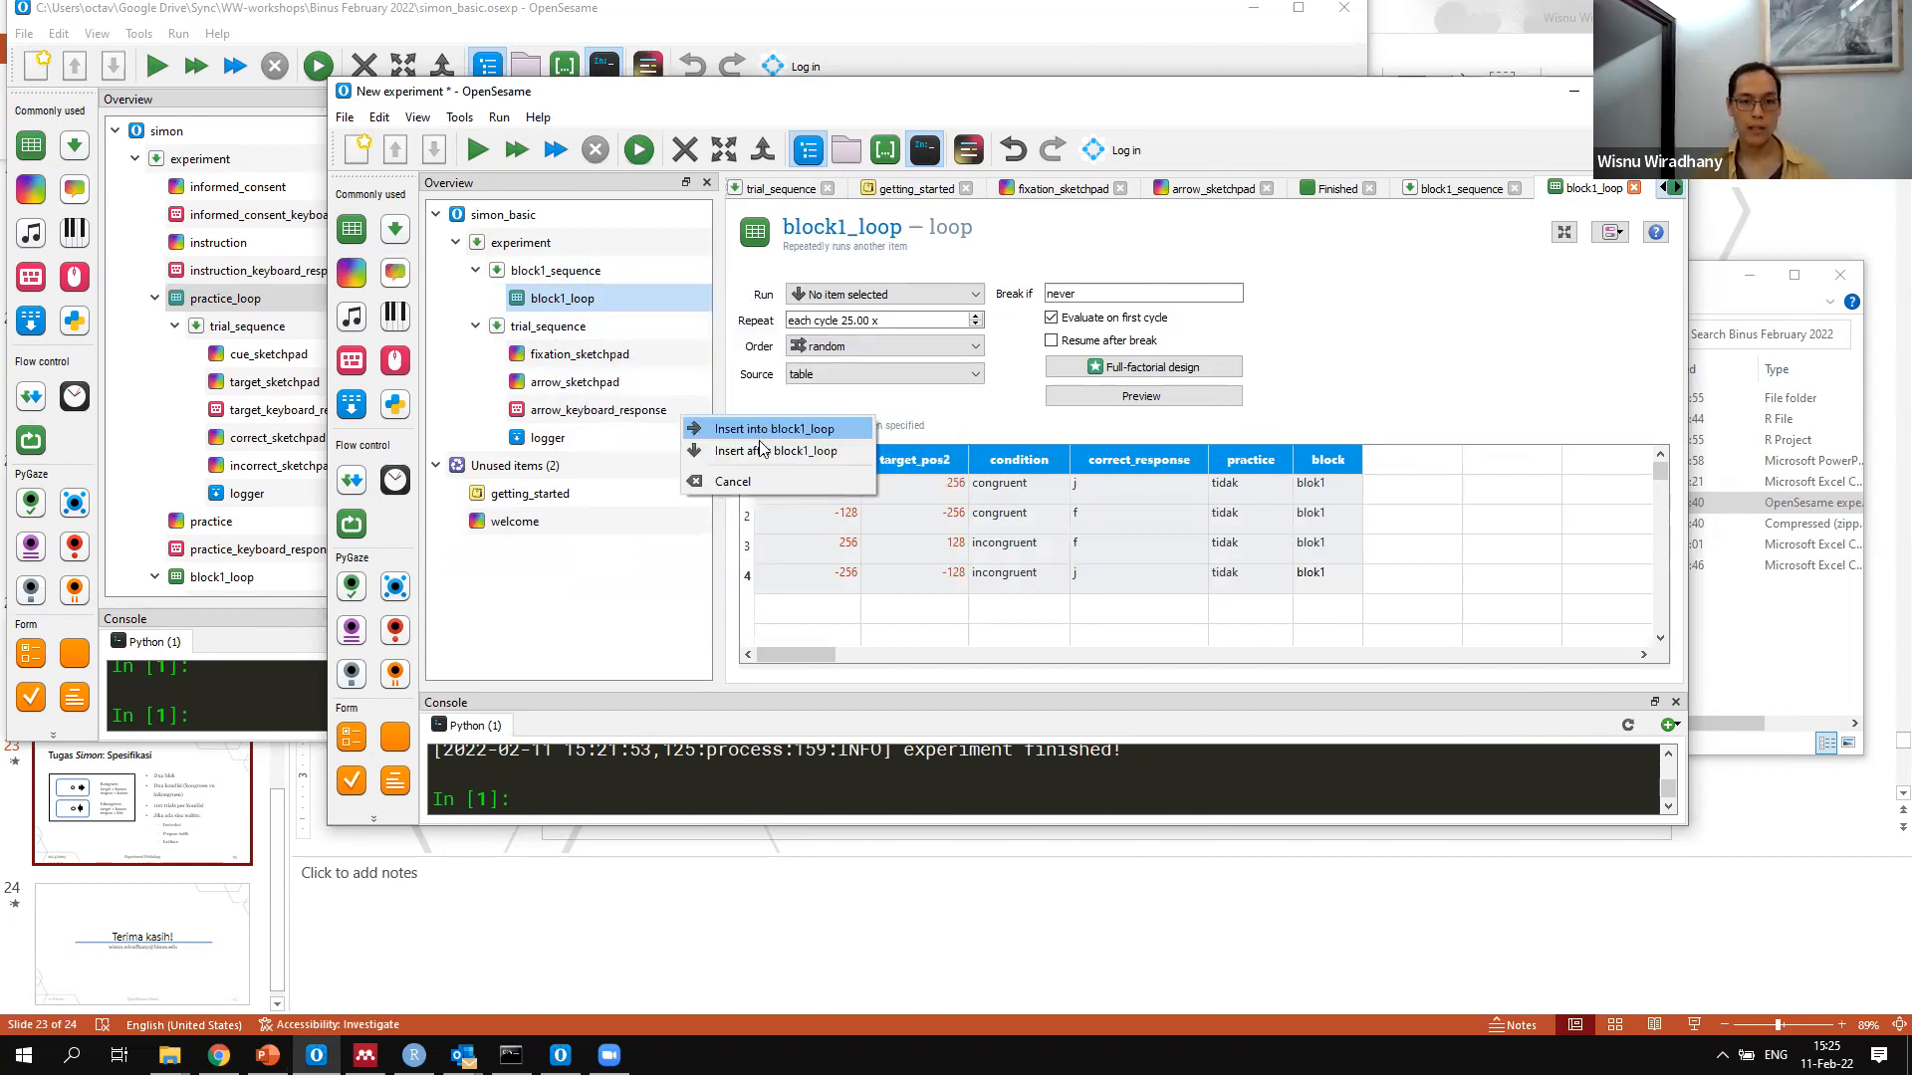
click(767, 450)
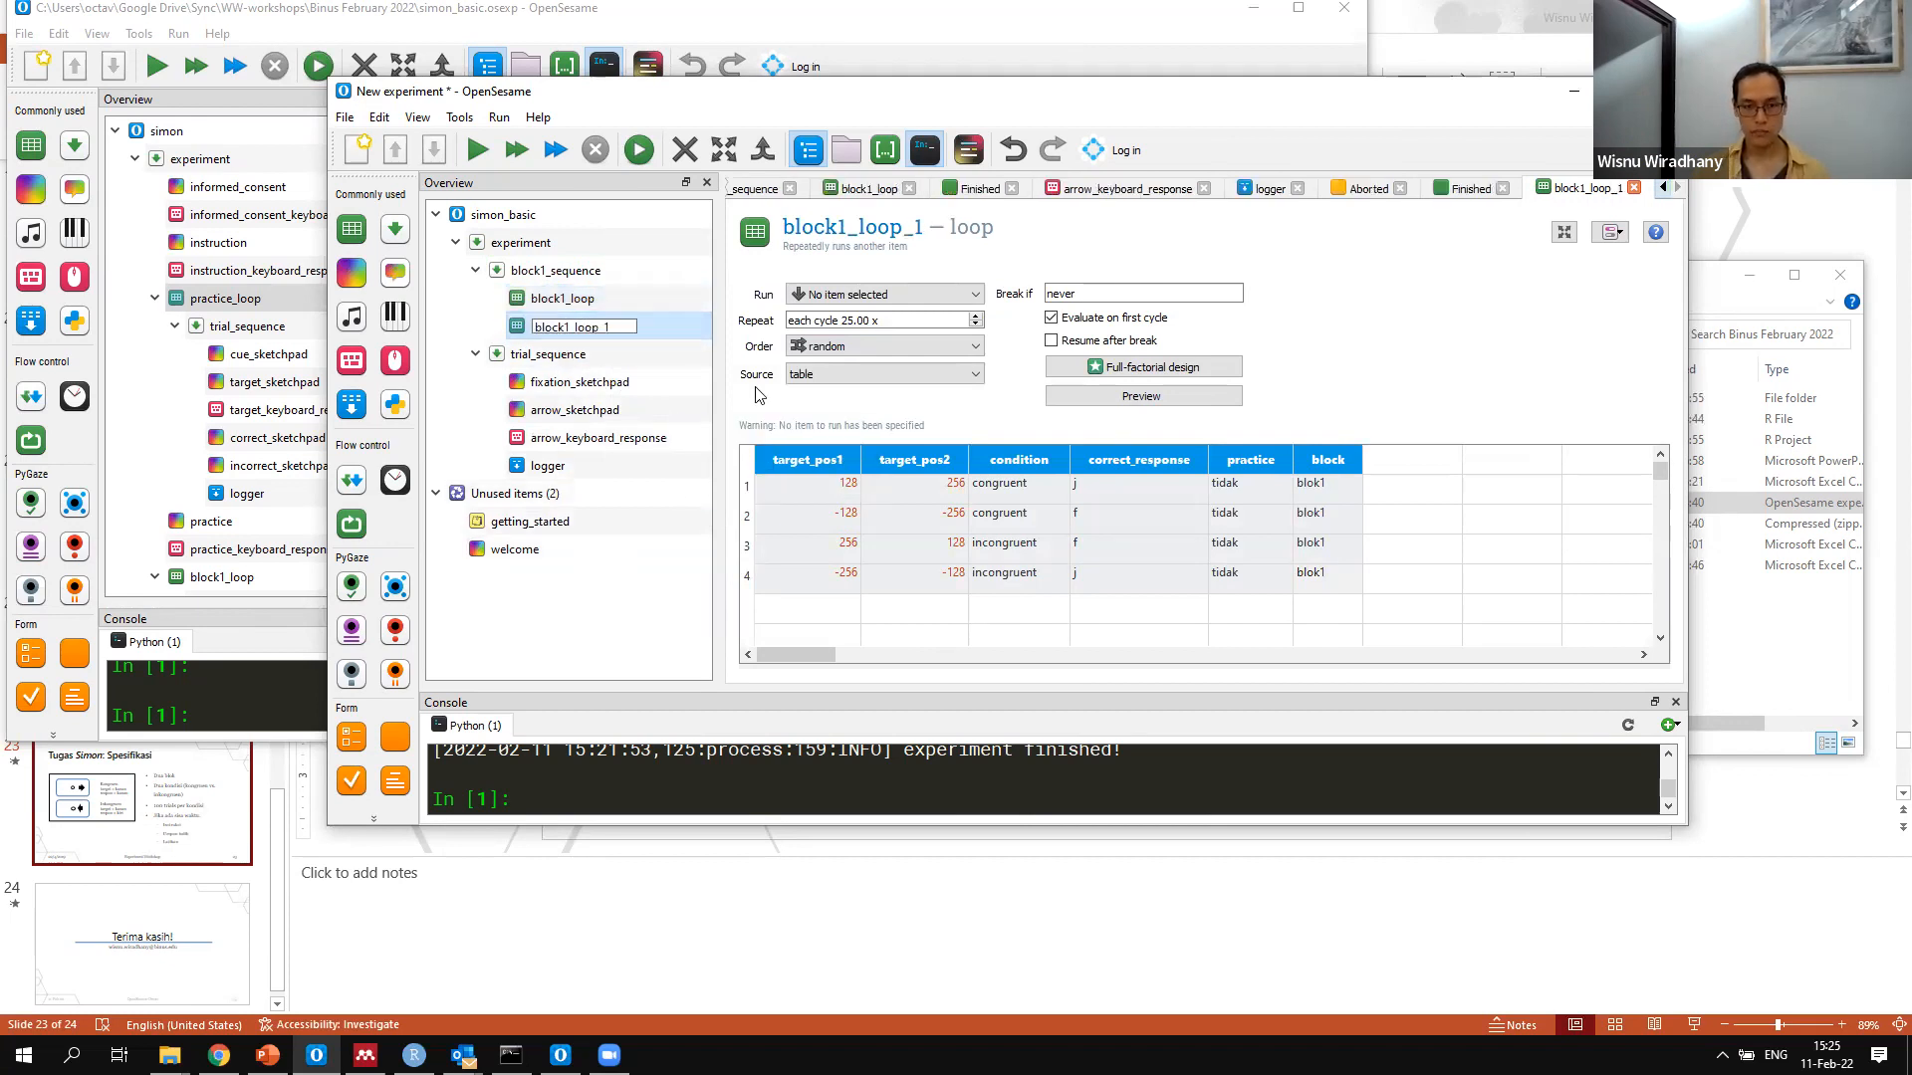
Rename the copied loop as block2_loop
key(End)
key(BackSpace)
key(BackSpace)
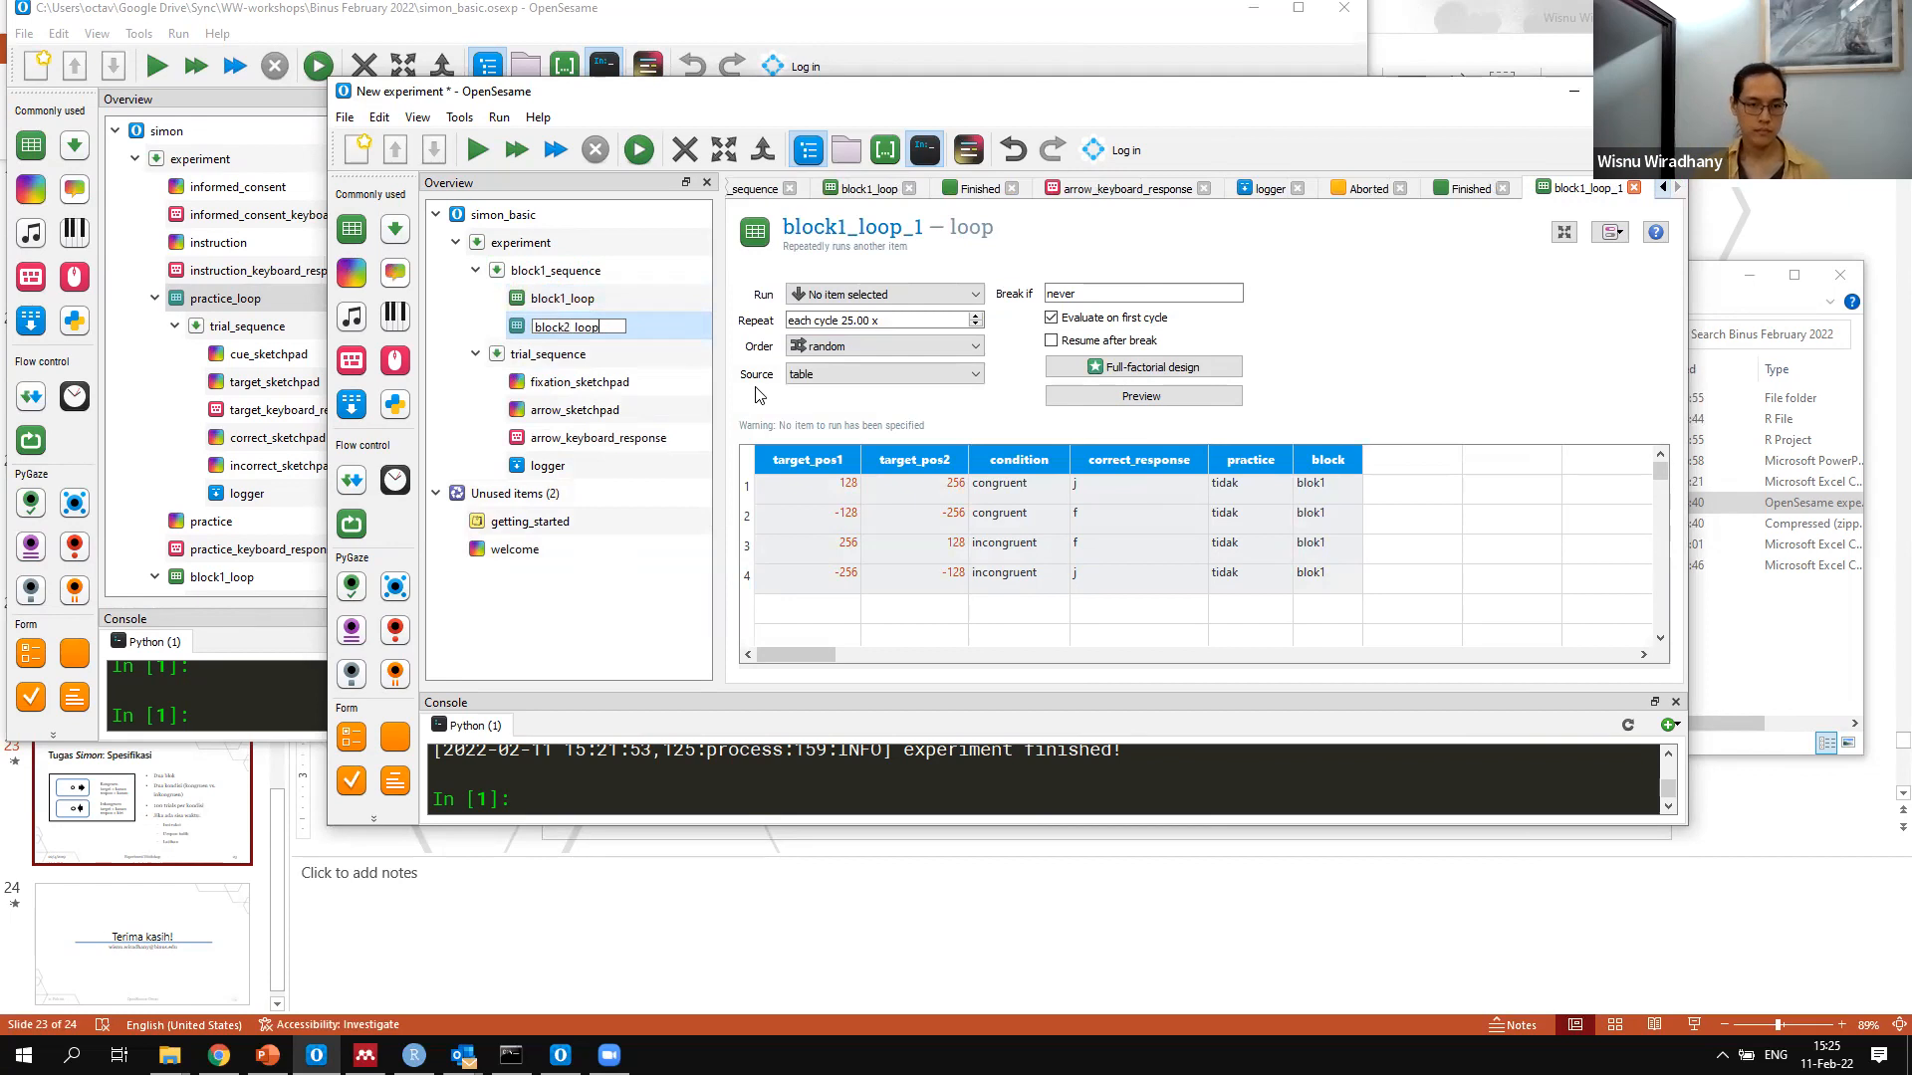
key(Return)
Insert trial_sequence back into block1_loop
drag(604, 297, 629, 314)
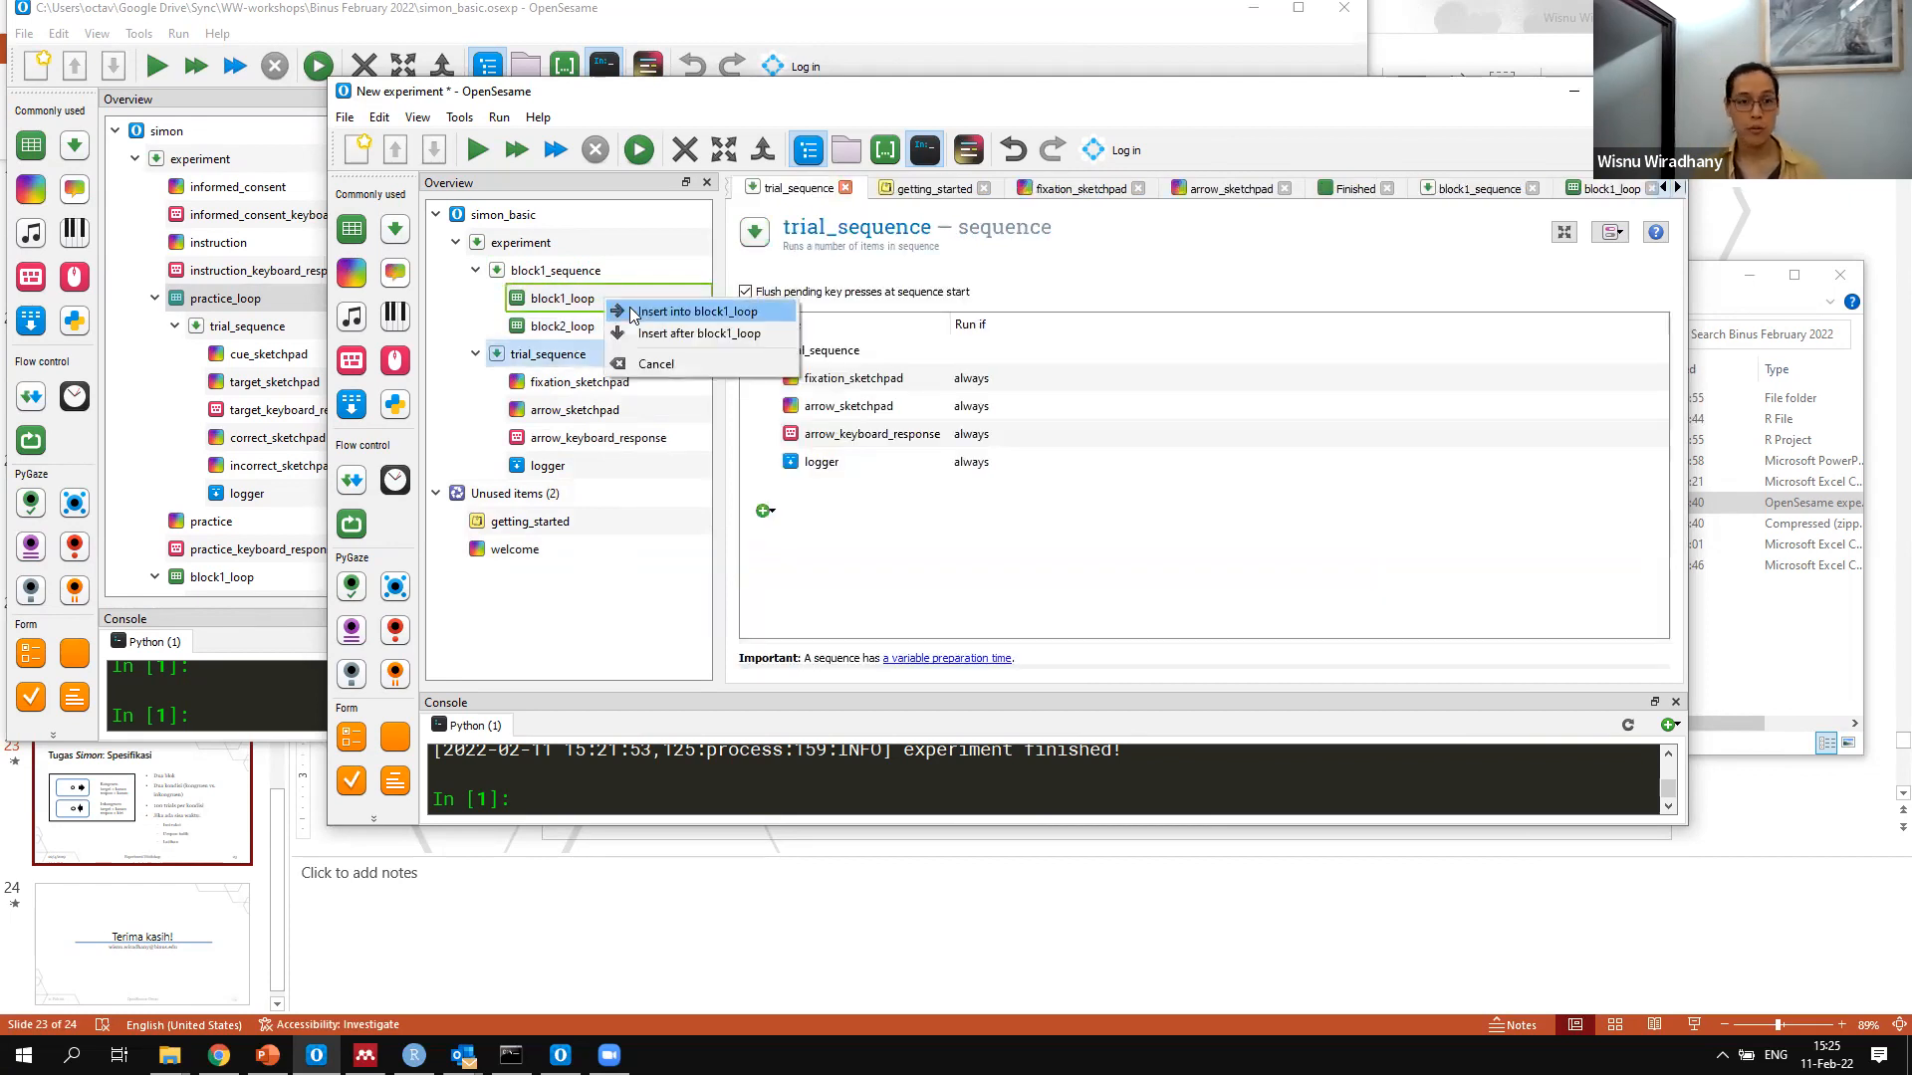
click(630, 312)
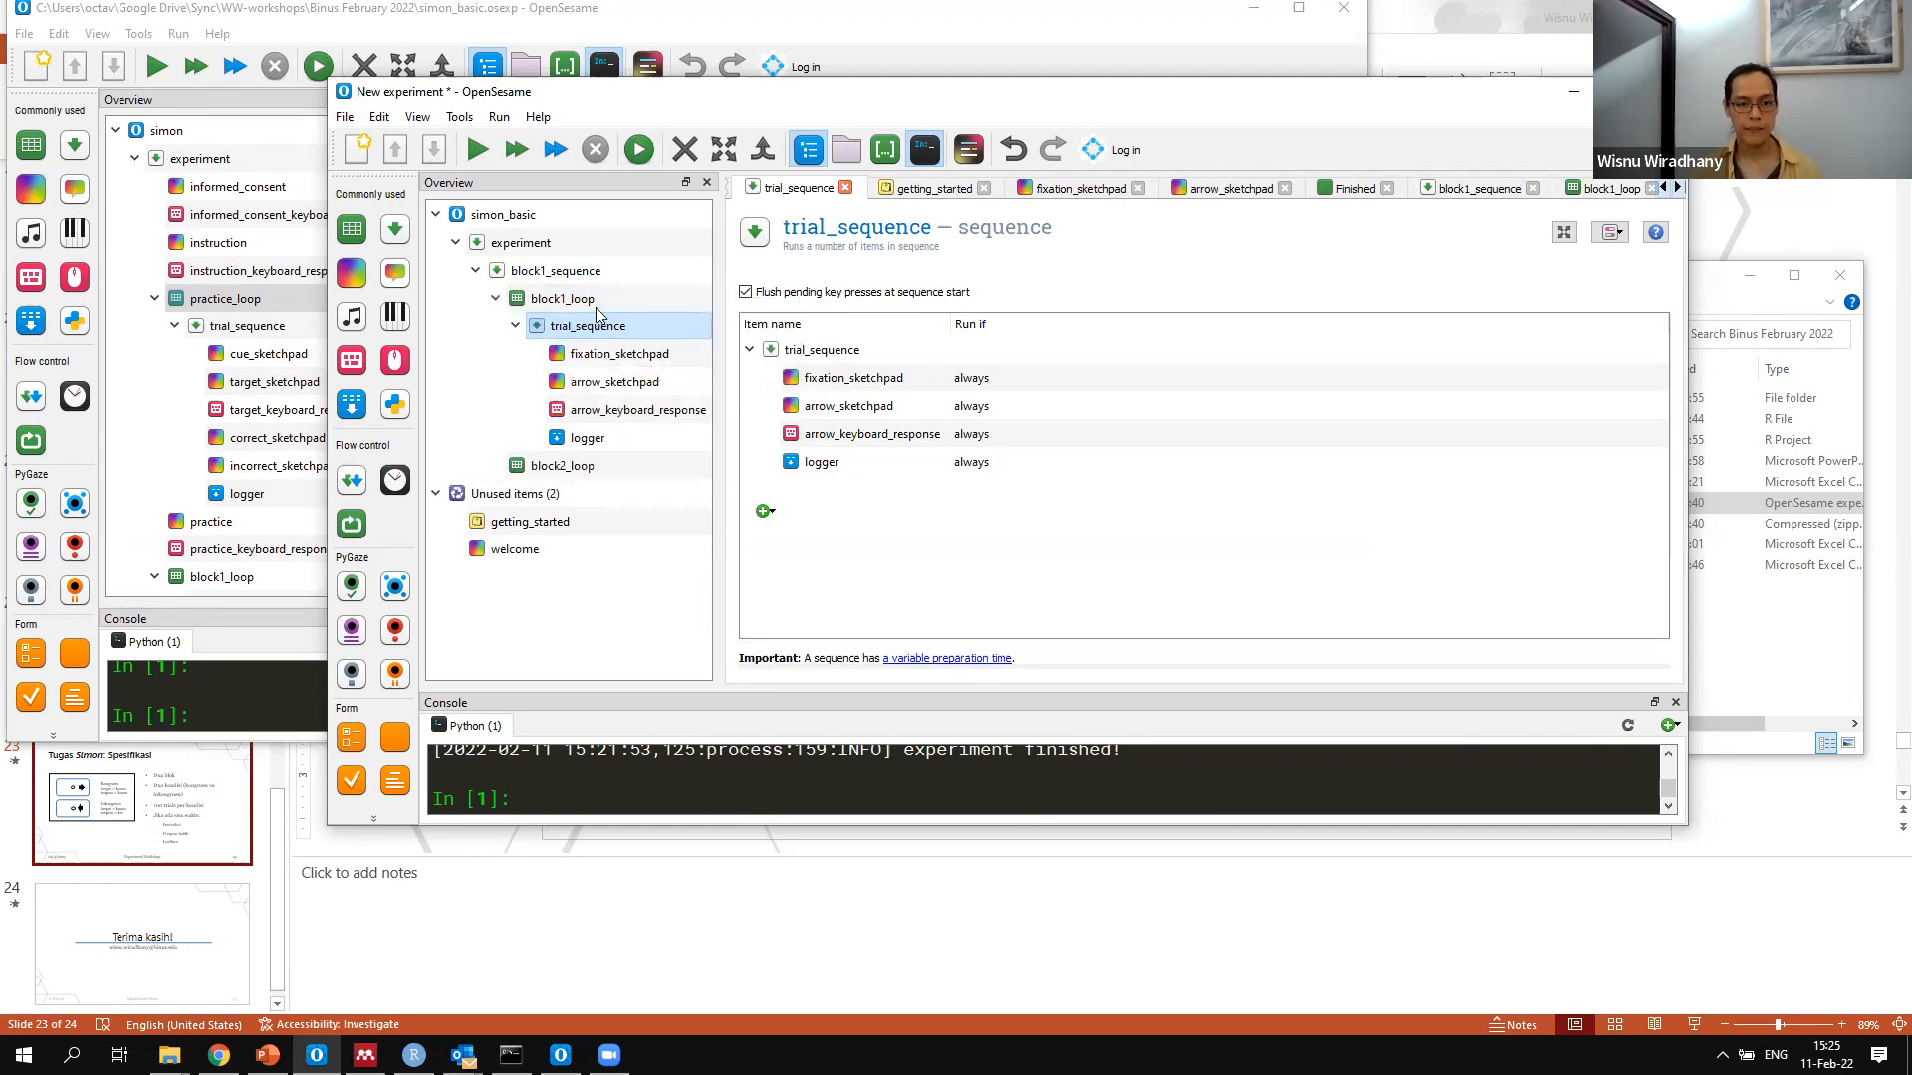
Make a linked copy of trial_sequence from block1_loop and insert it into block2_loop
right_click(578, 326)
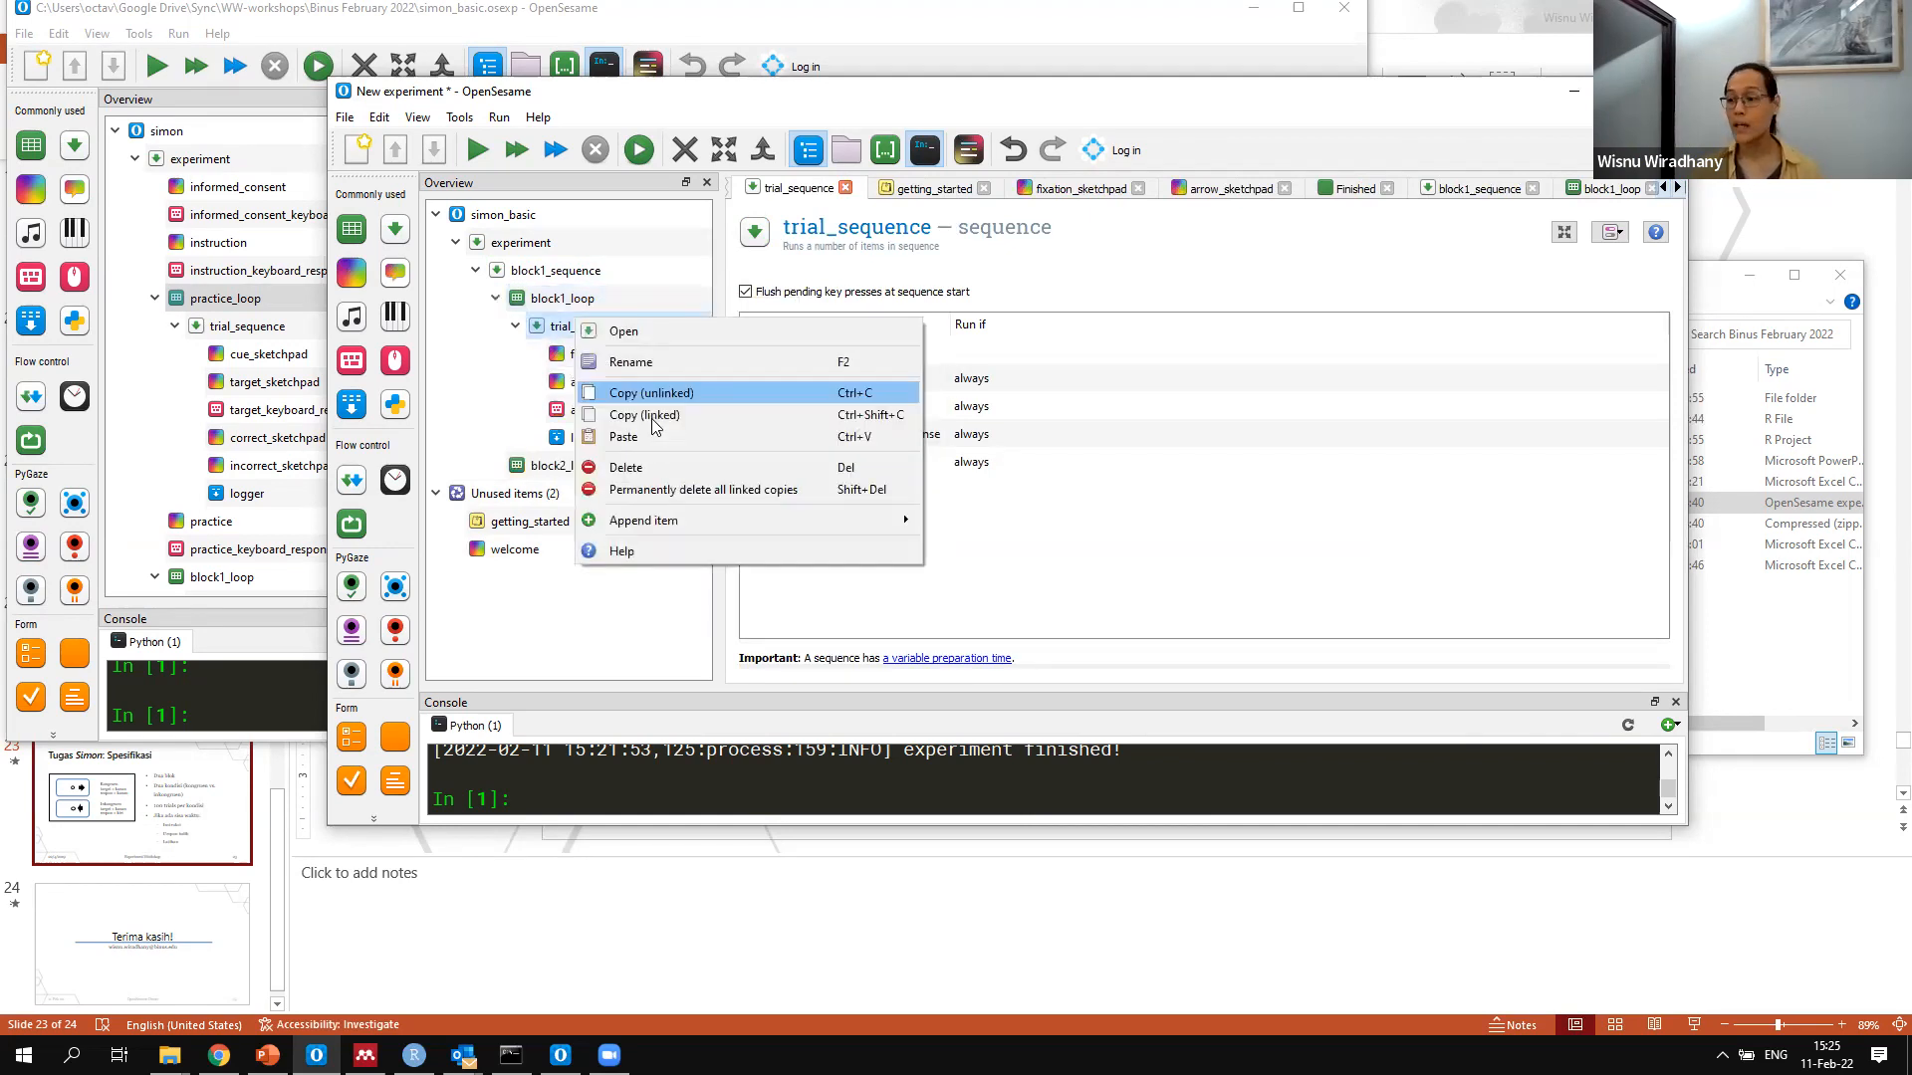
click(654, 417)
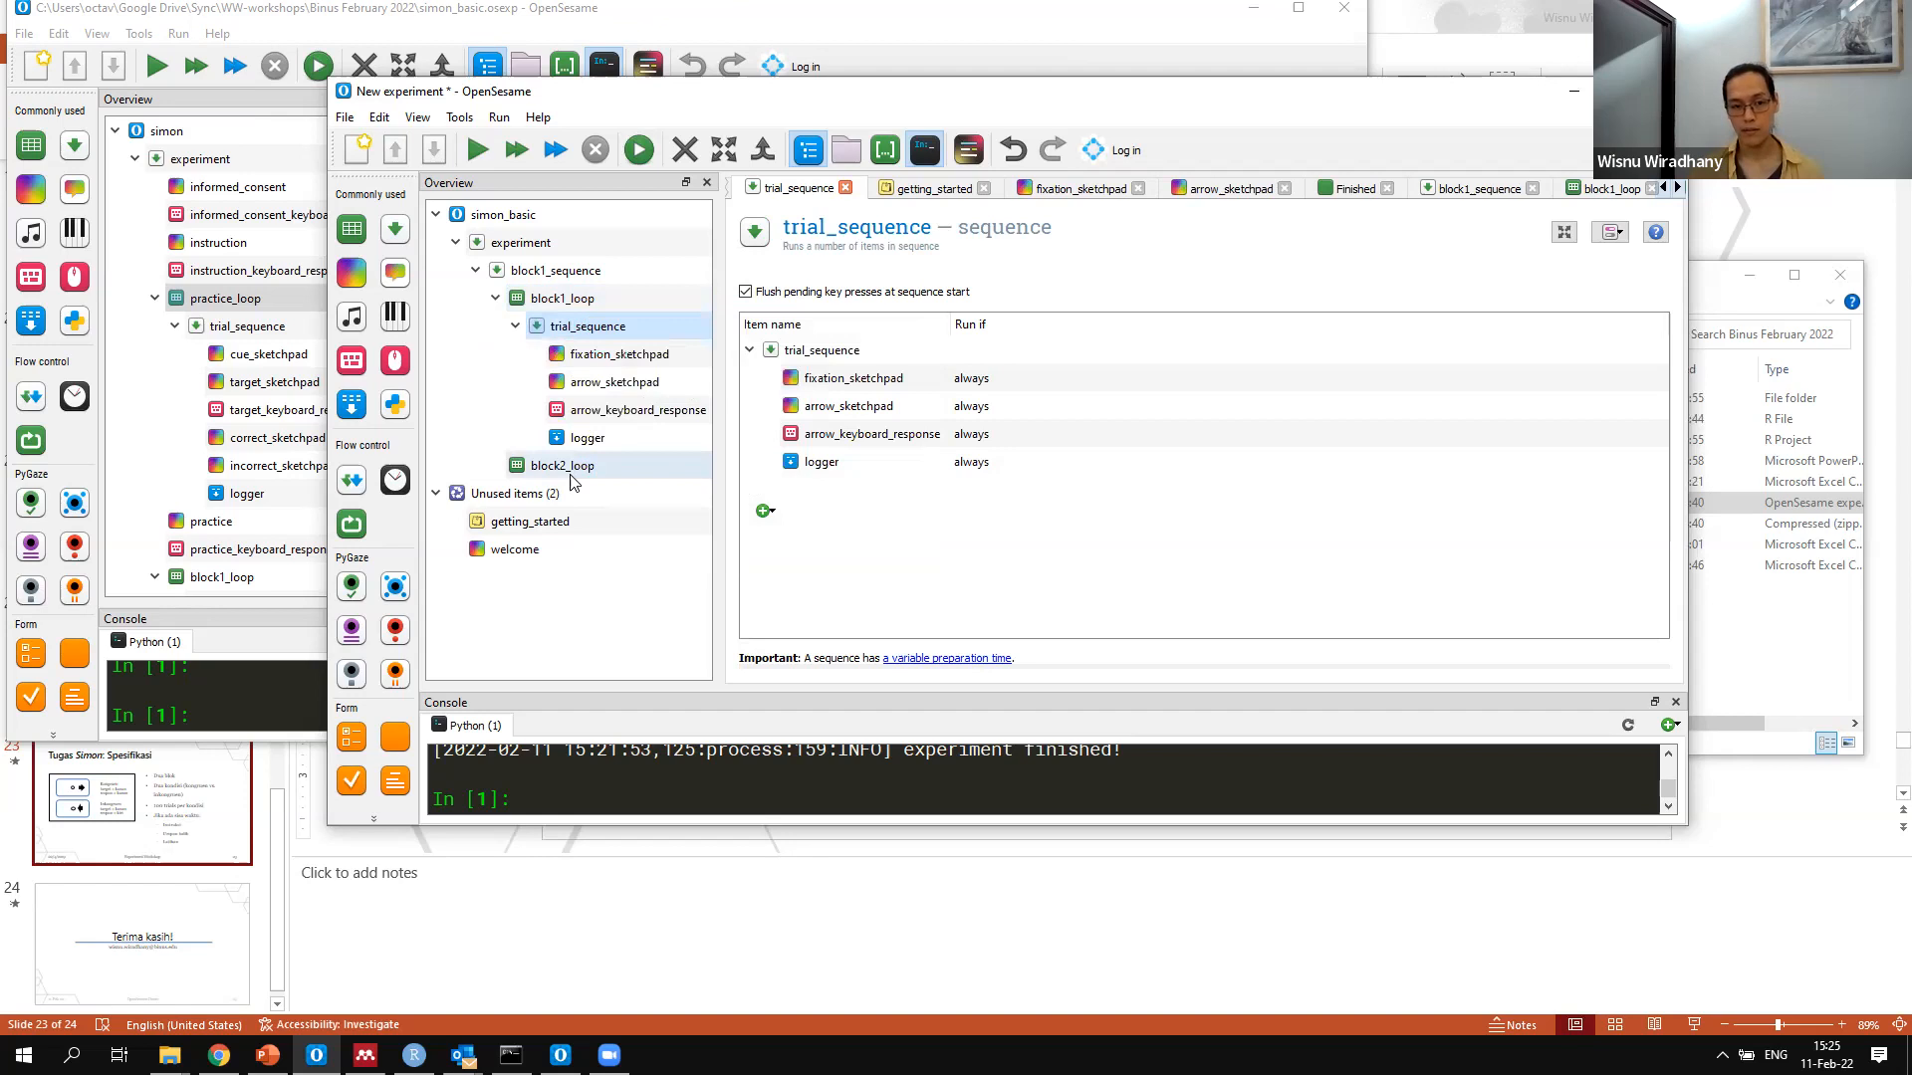
right_click(575, 477)
click(629, 603)
right_click(587, 478)
click(653, 601)
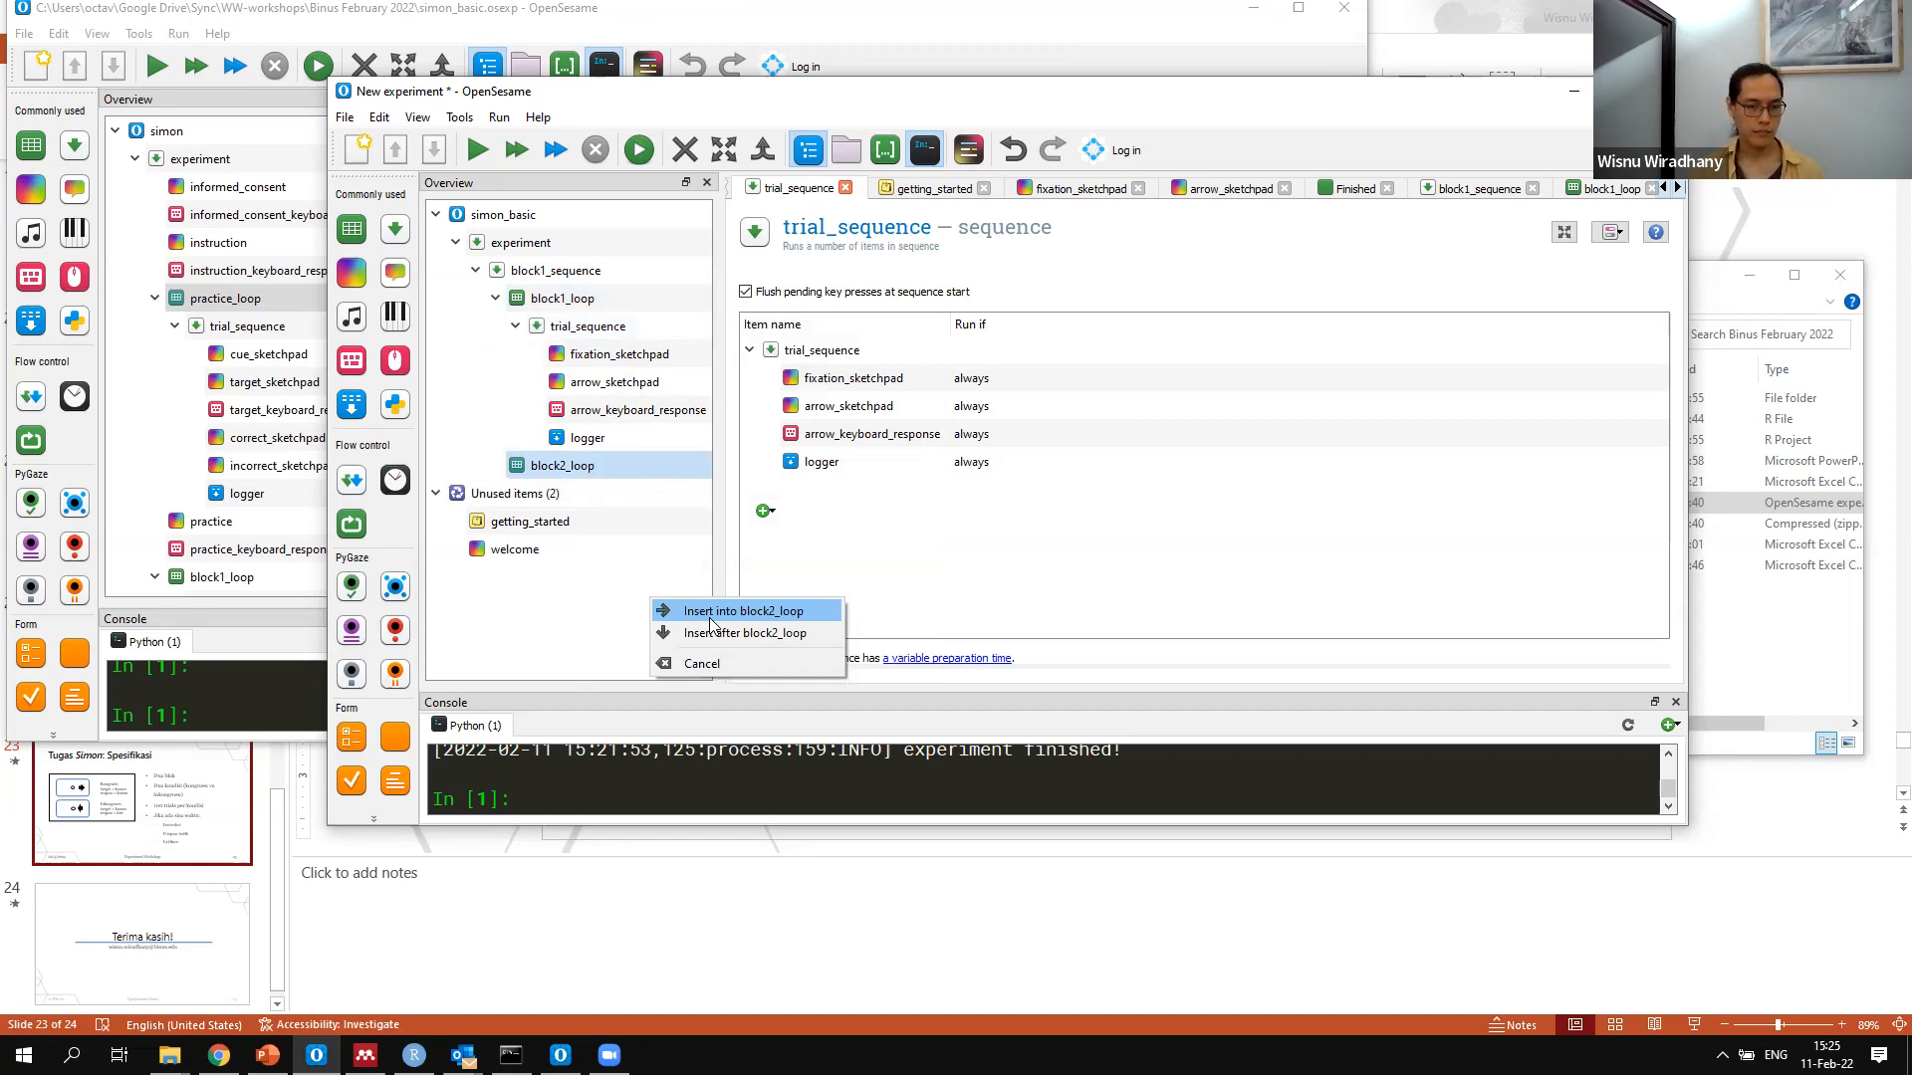
click(713, 612)
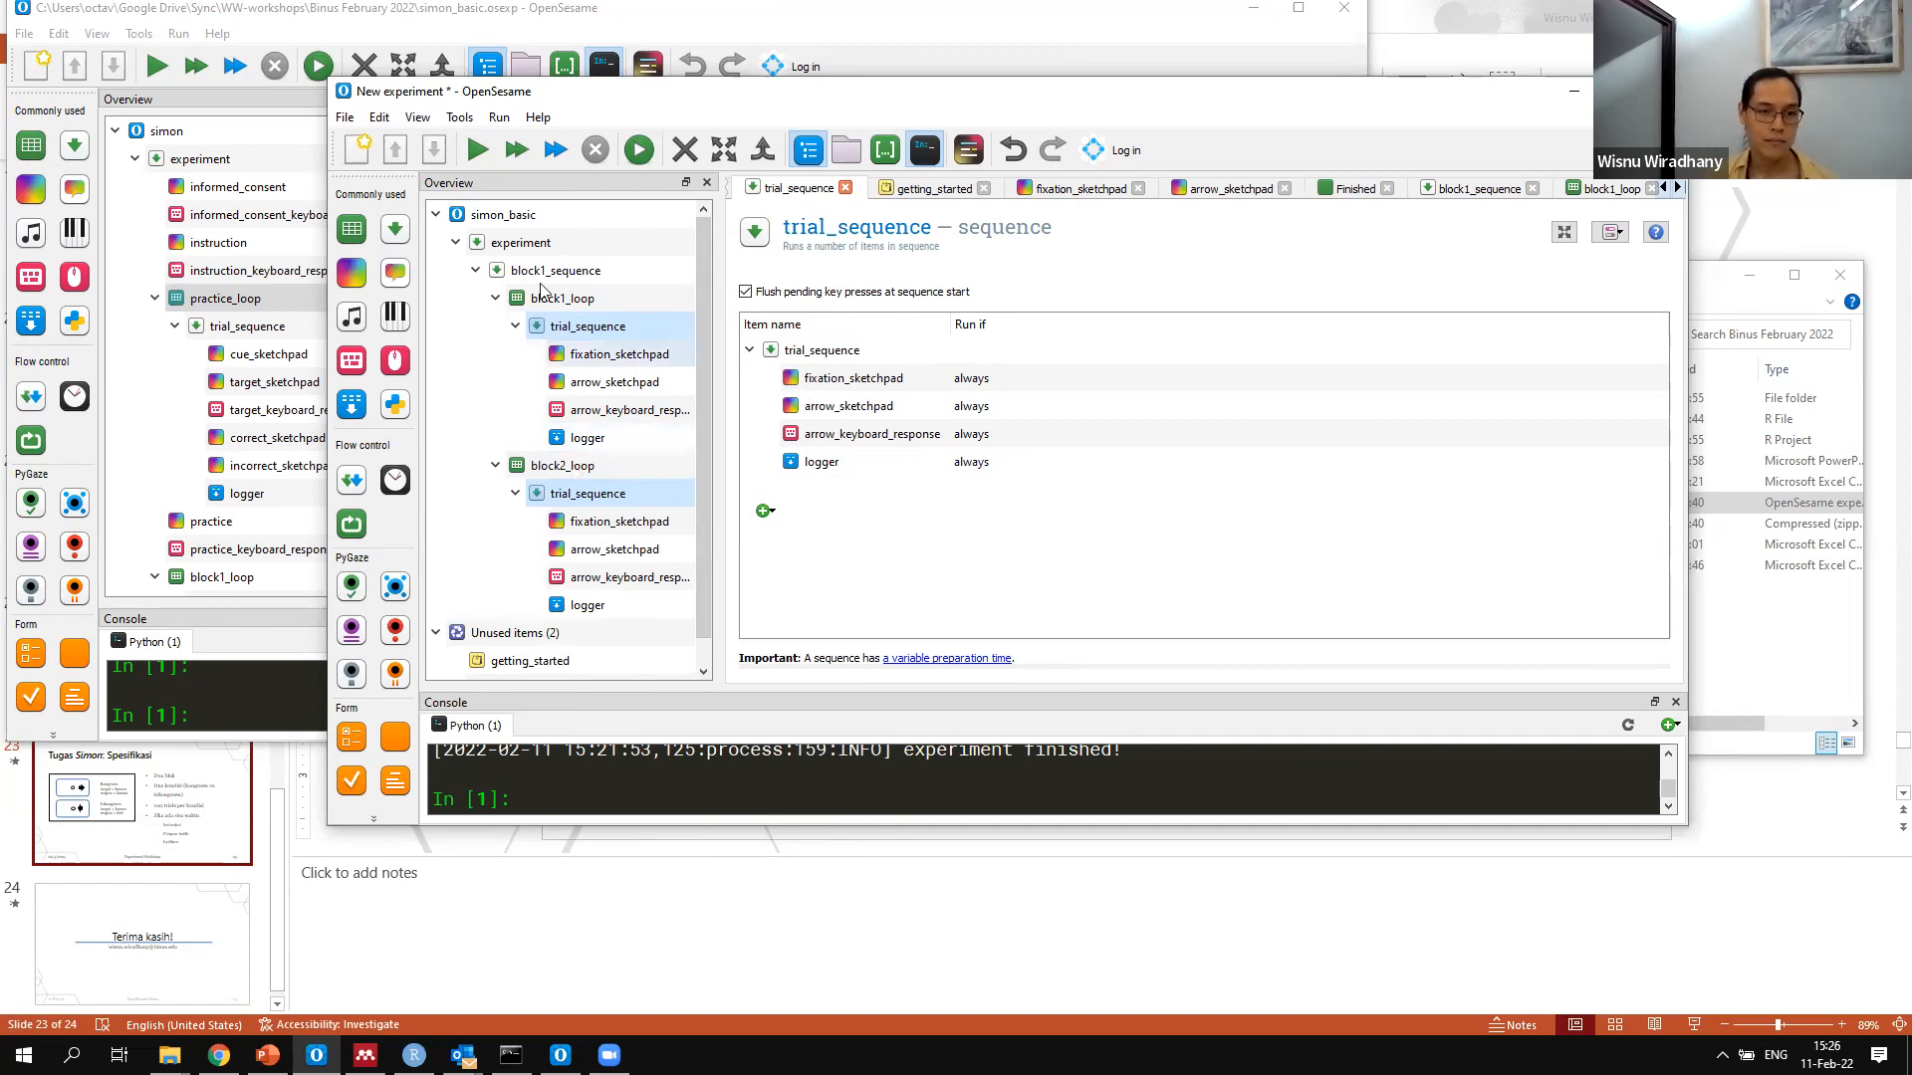
Add a new sequence item to the experiment after block1_sequence
click(442, 385)
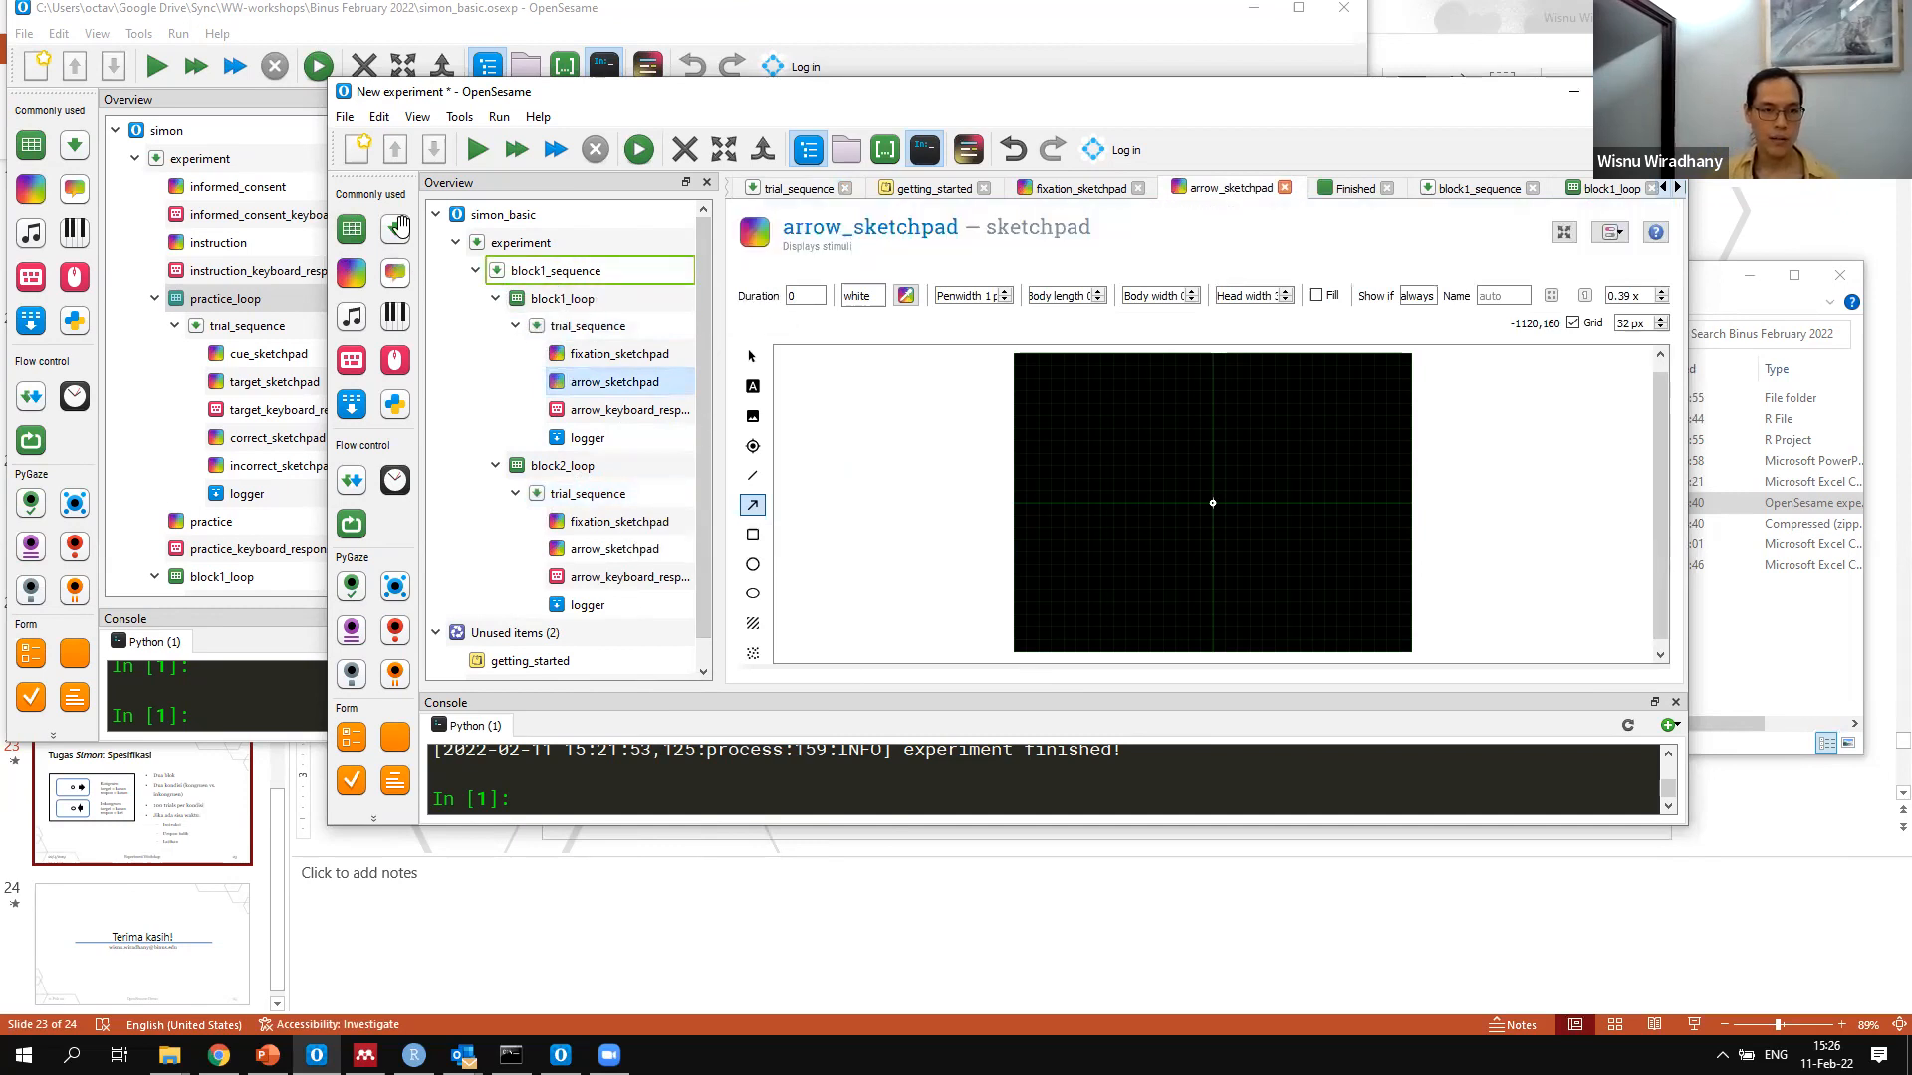
drag(386, 219, 545, 281)
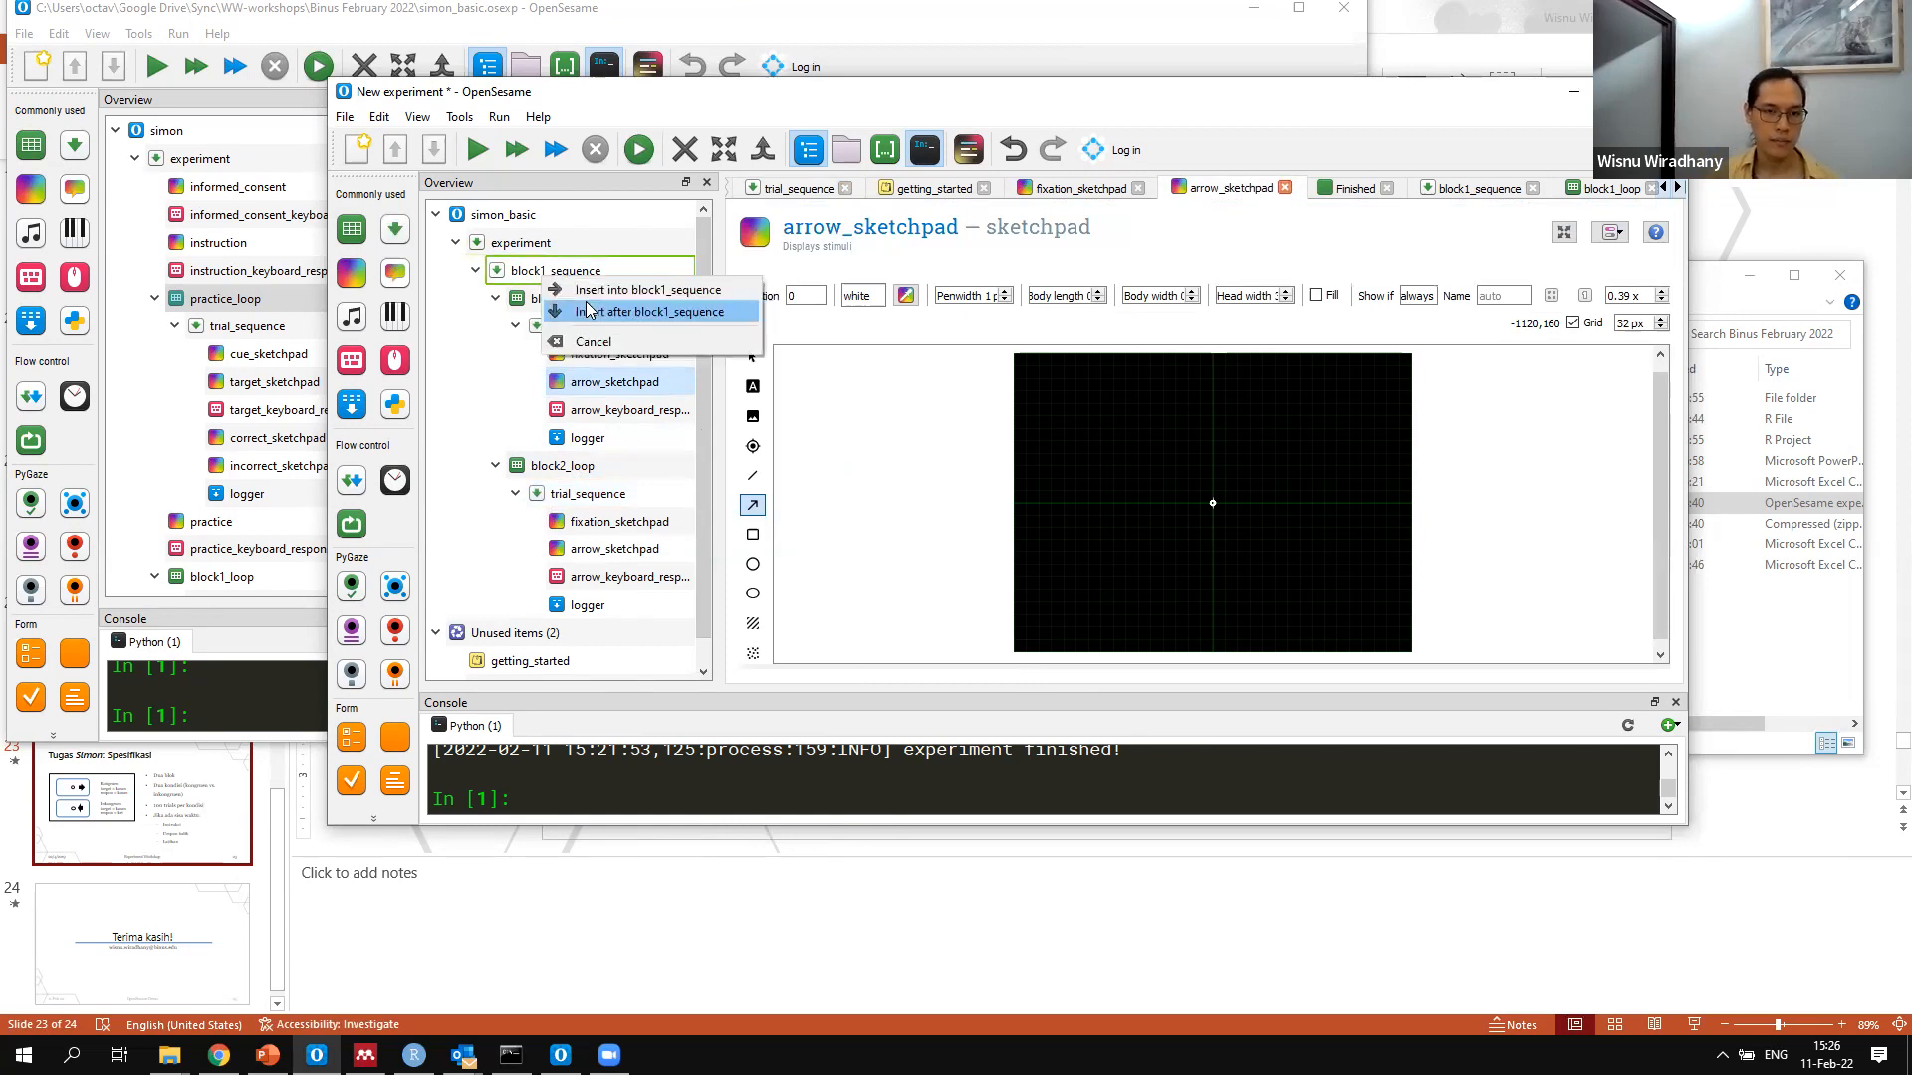
click(597, 310)
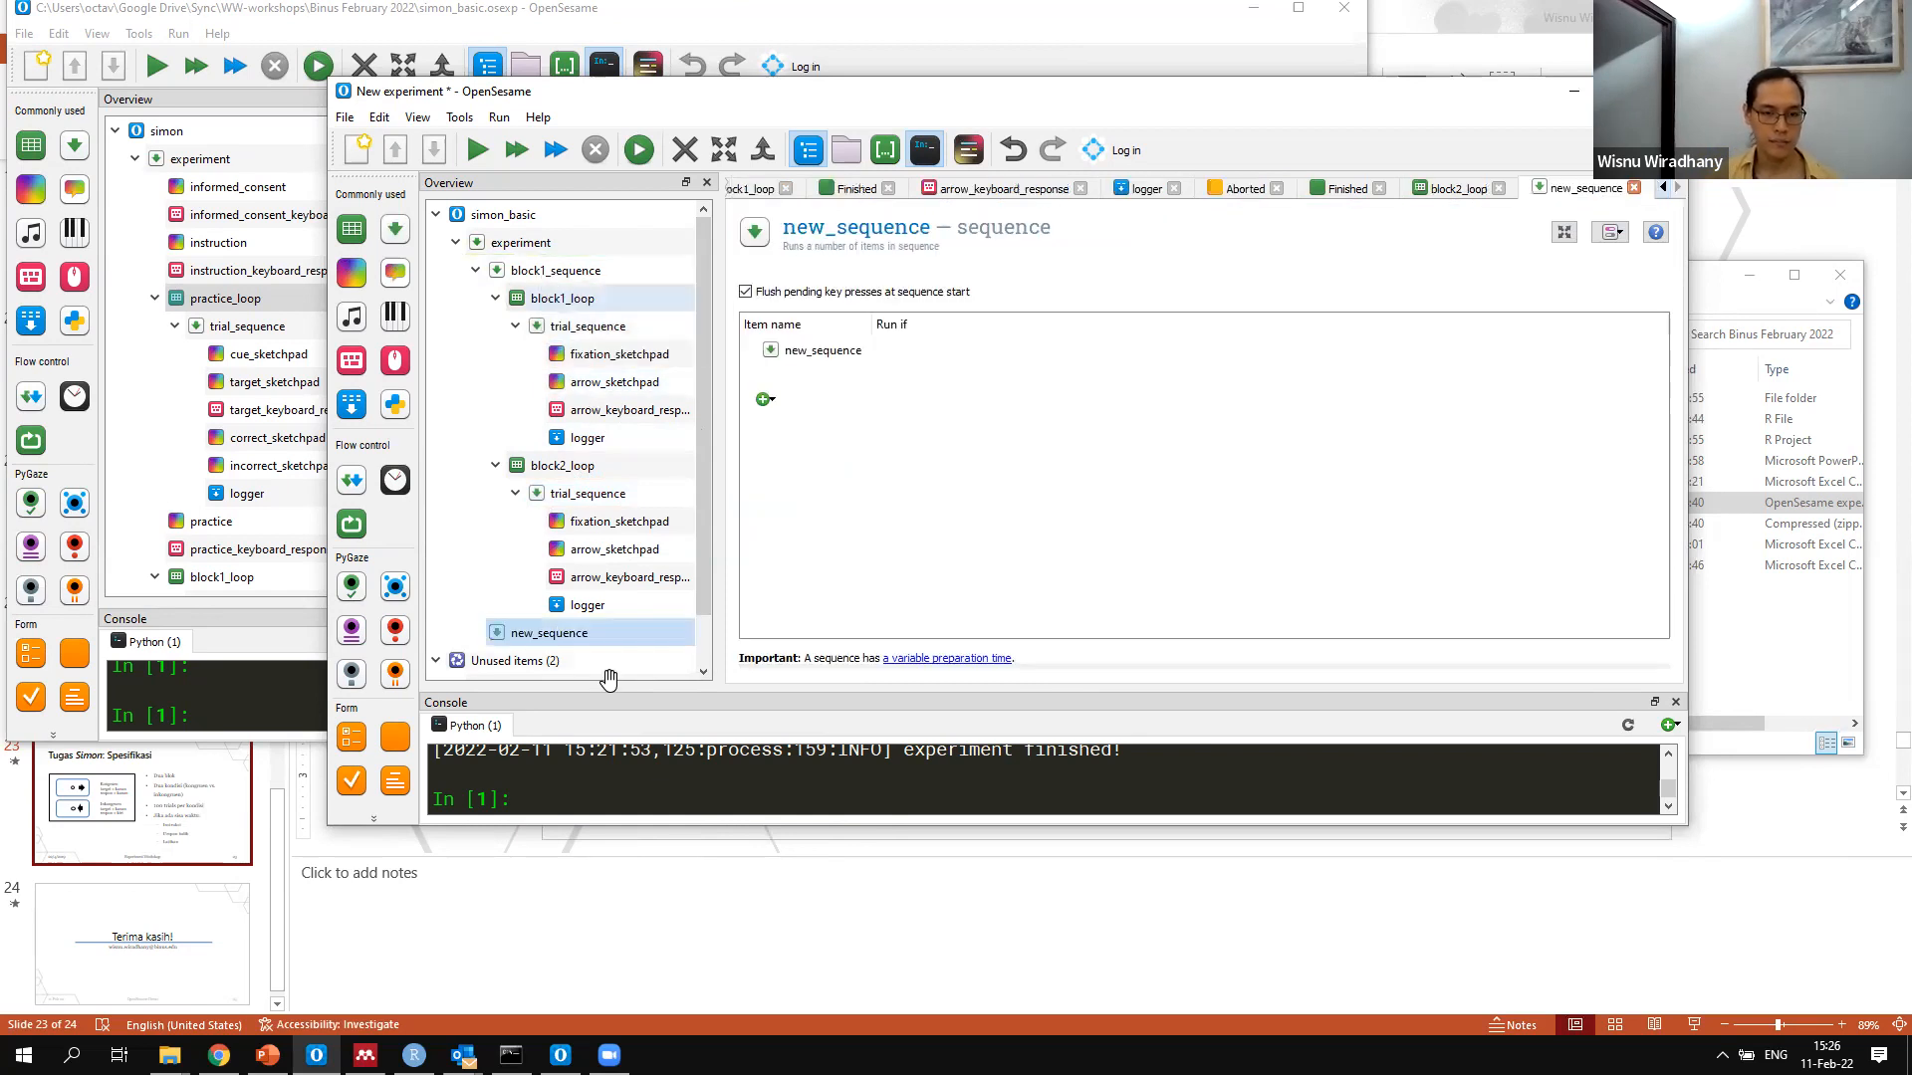
Rename the new sequence as block2_sequence
click(809, 227)
key(BackSpace)
key(BackSpace)
text(block2)
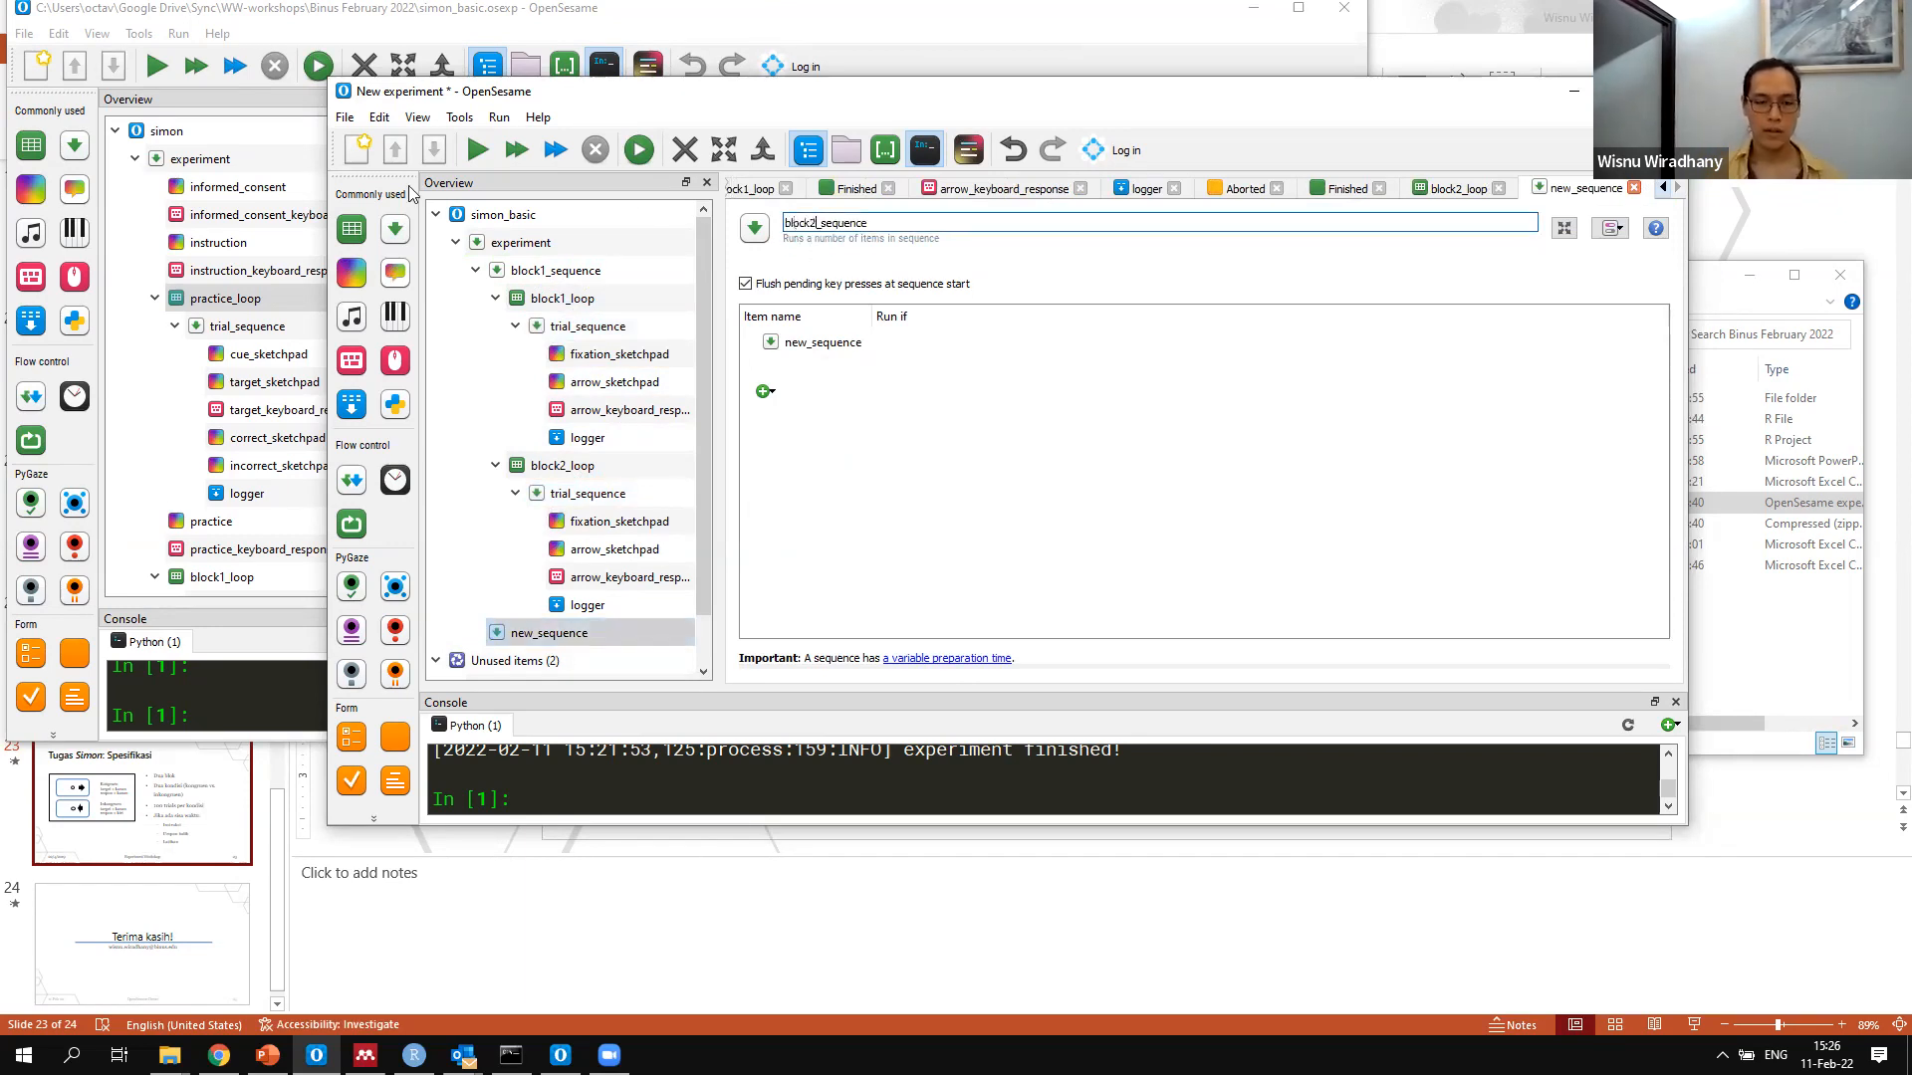
click(598, 633)
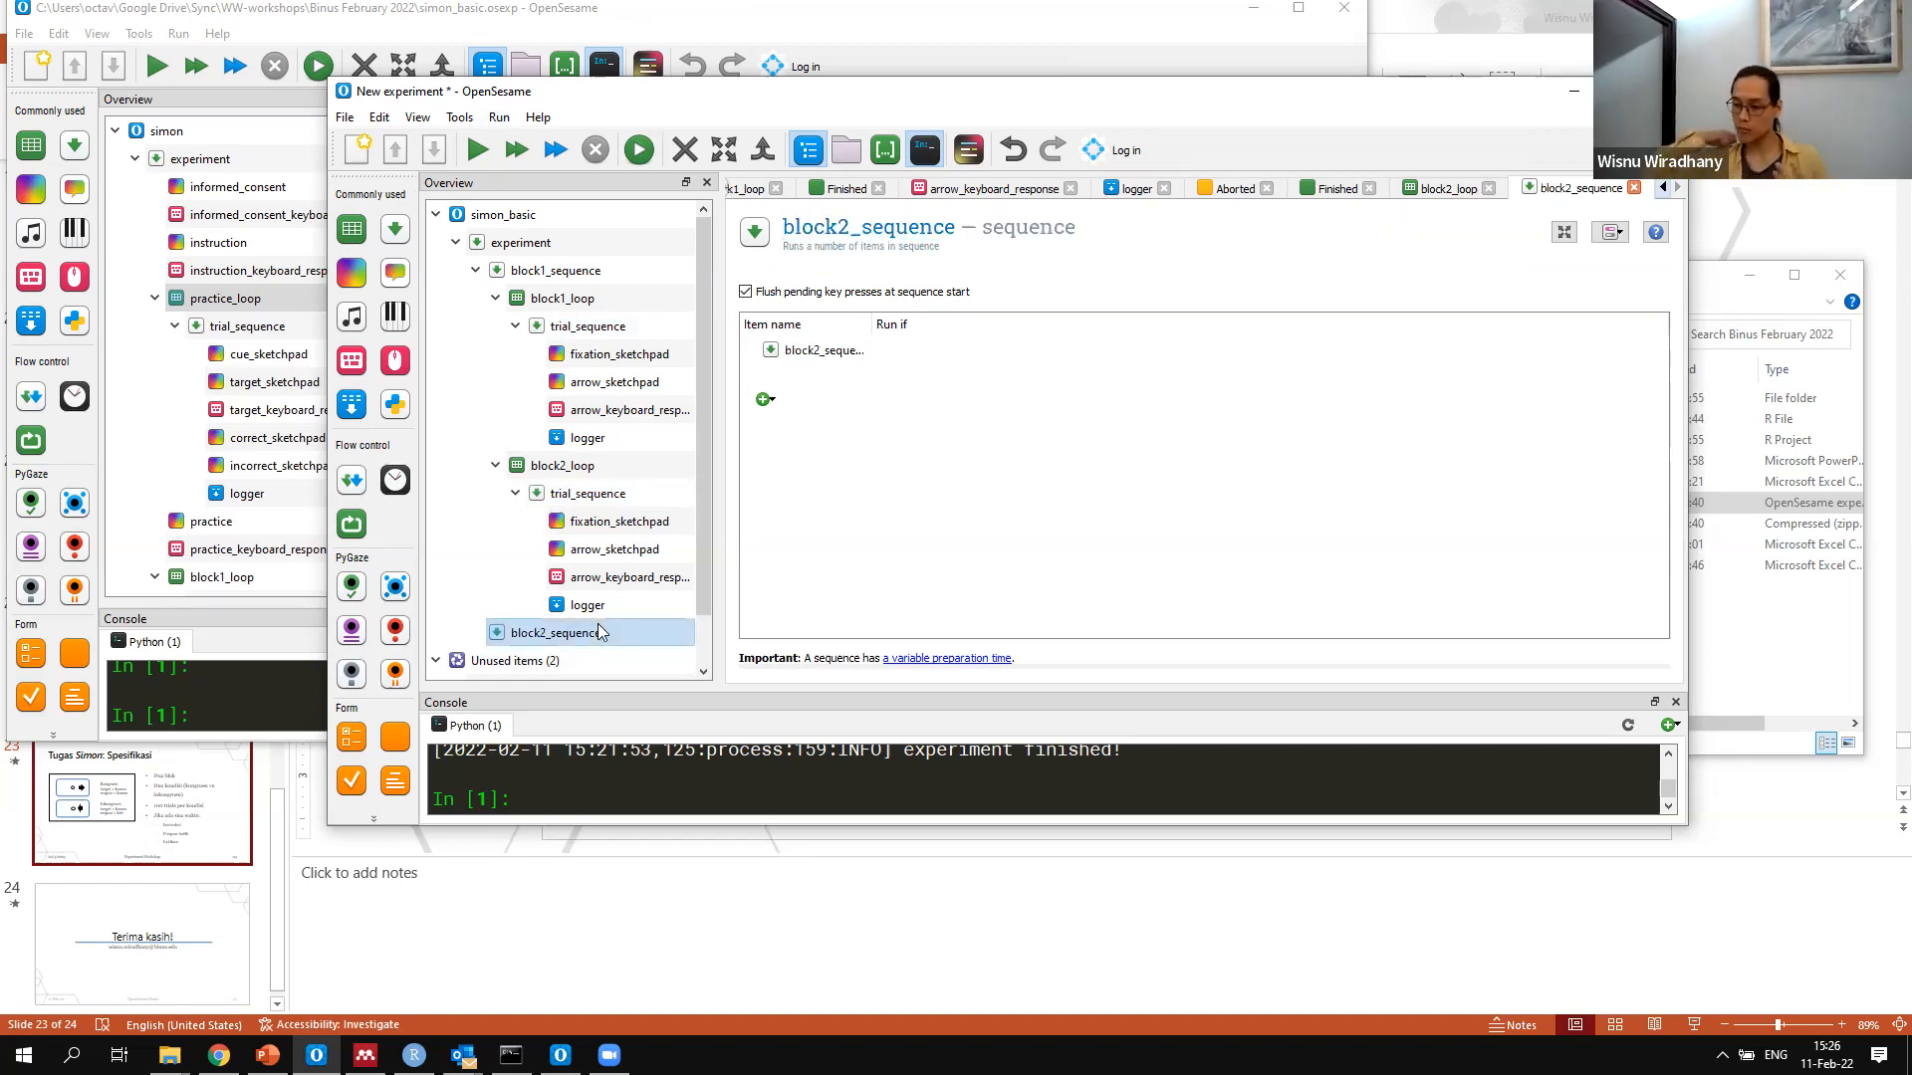
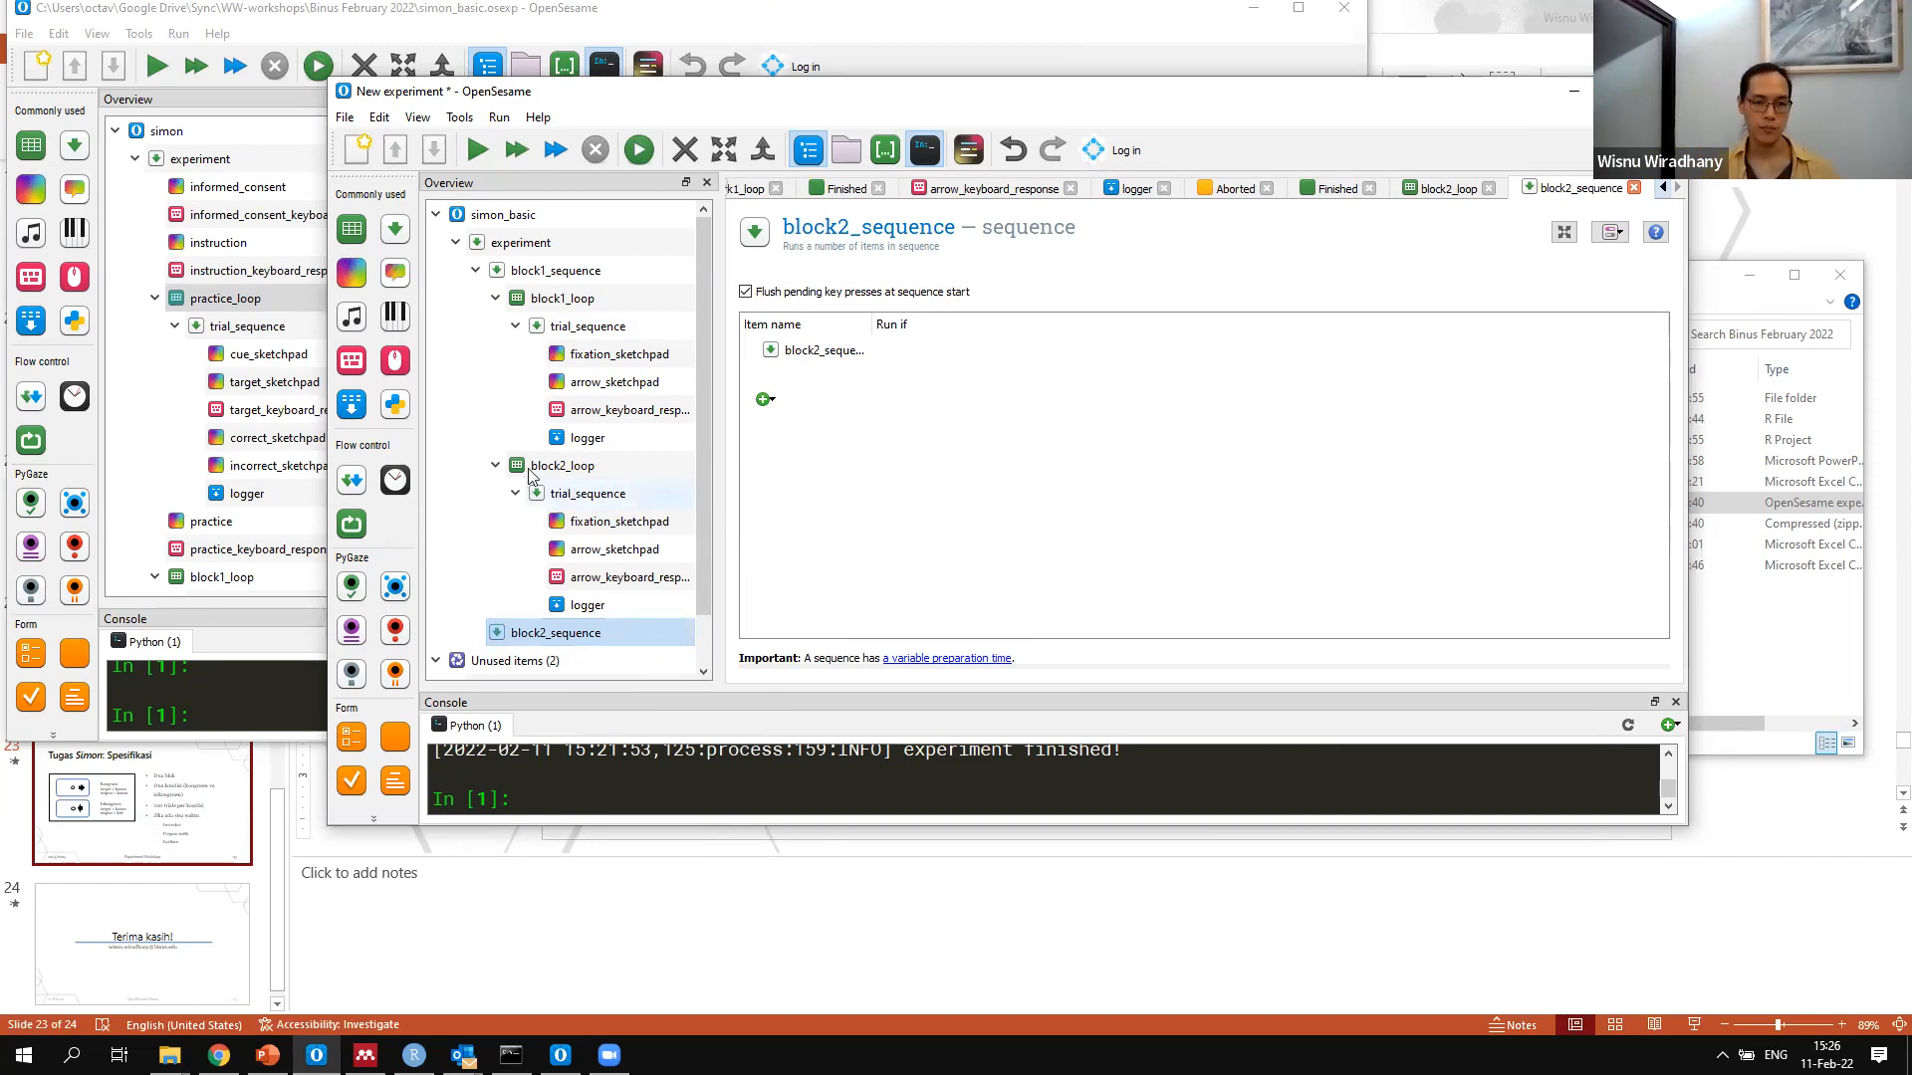
Move block2_loop into block2_sequence
drag(573, 478, 608, 652)
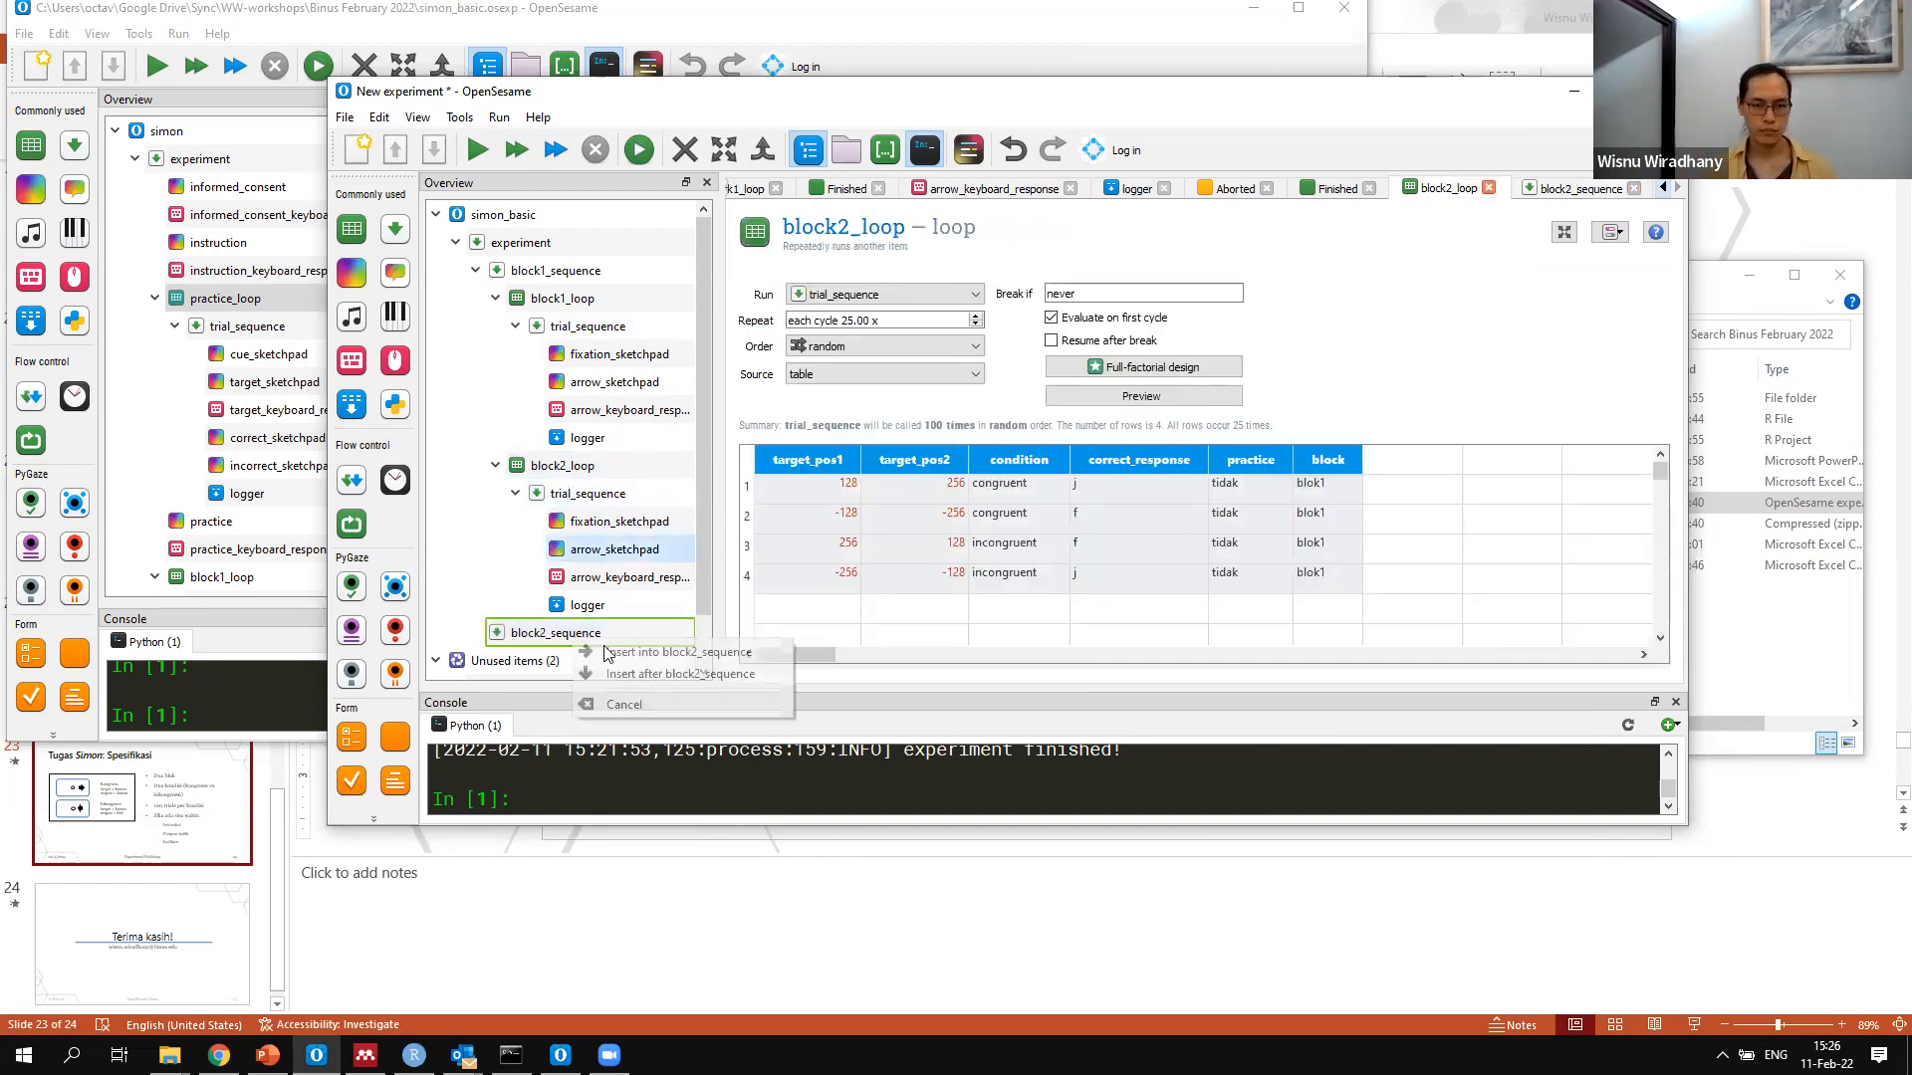
click(654, 650)
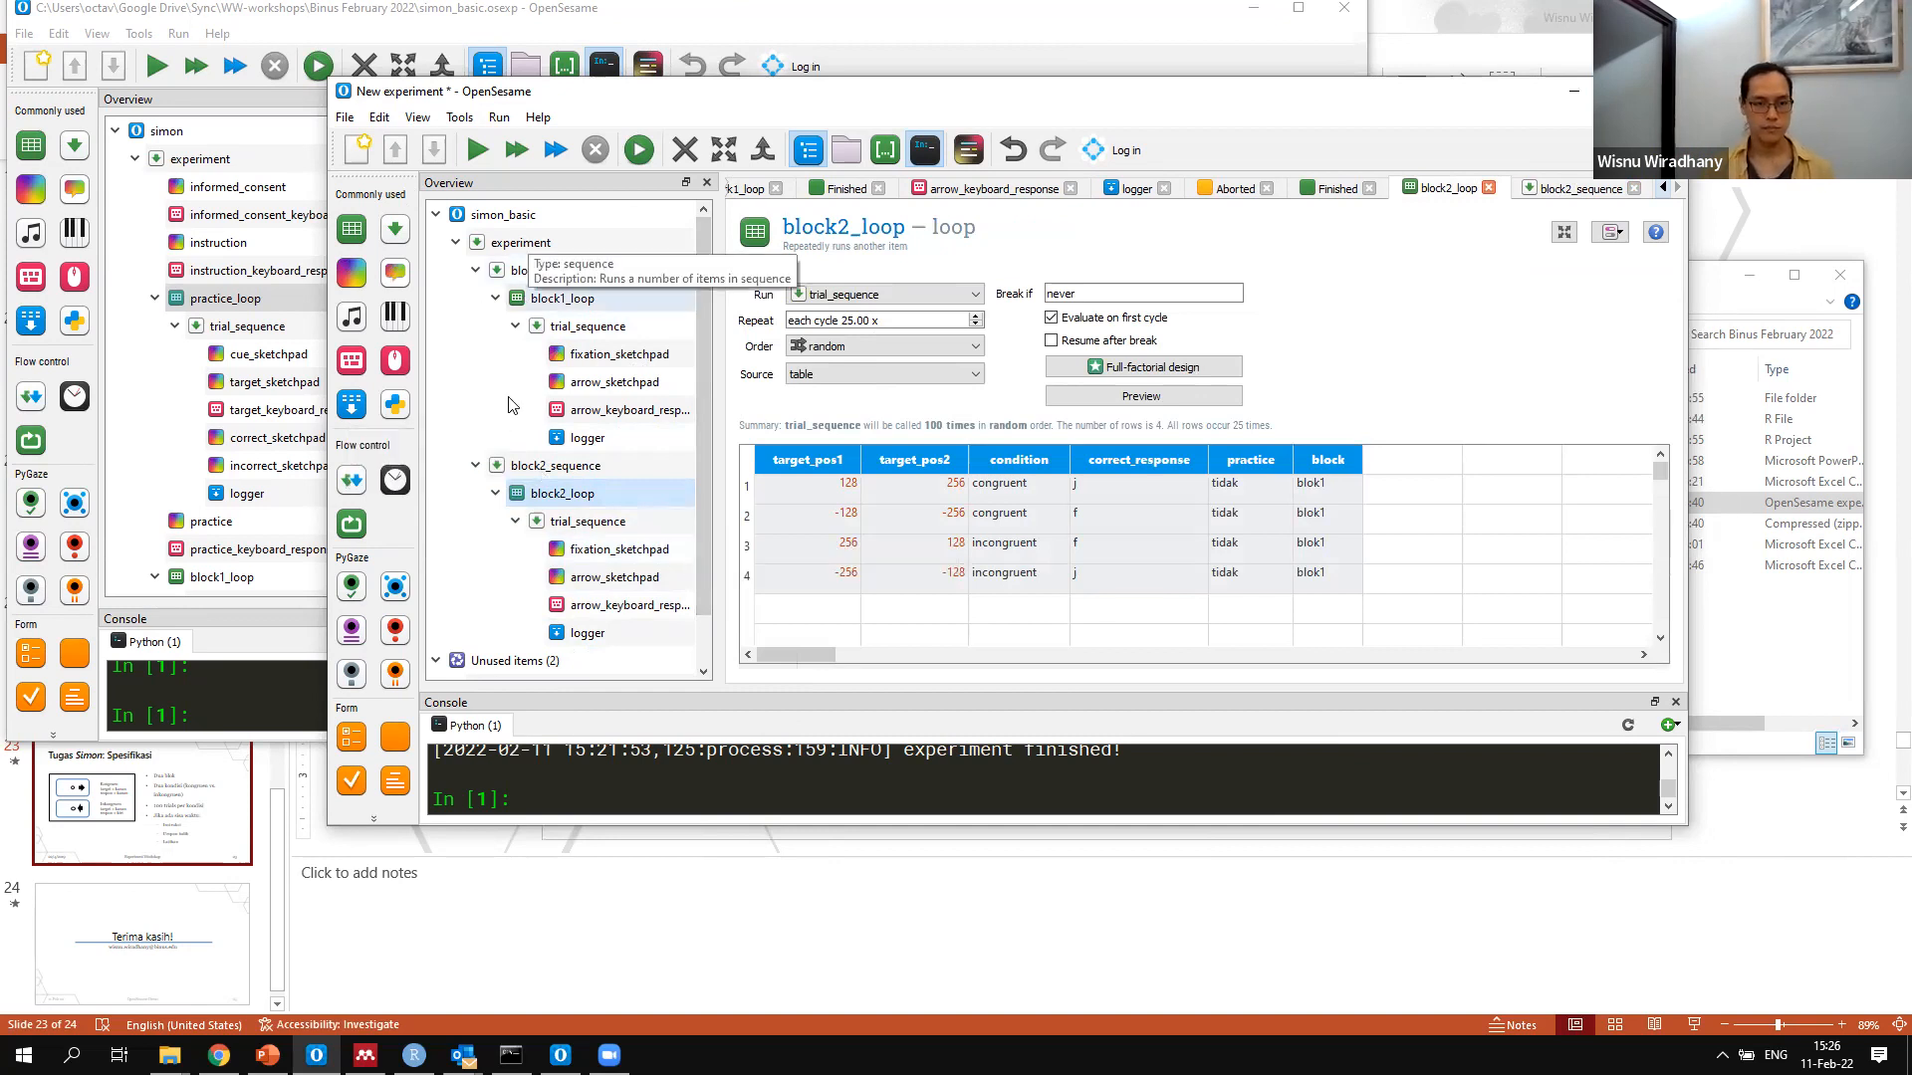
Add a new sequence at the start of the experiment, before block1_sequence, and name it practice_sequence
drag(353, 225, 546, 269)
click(806, 222)
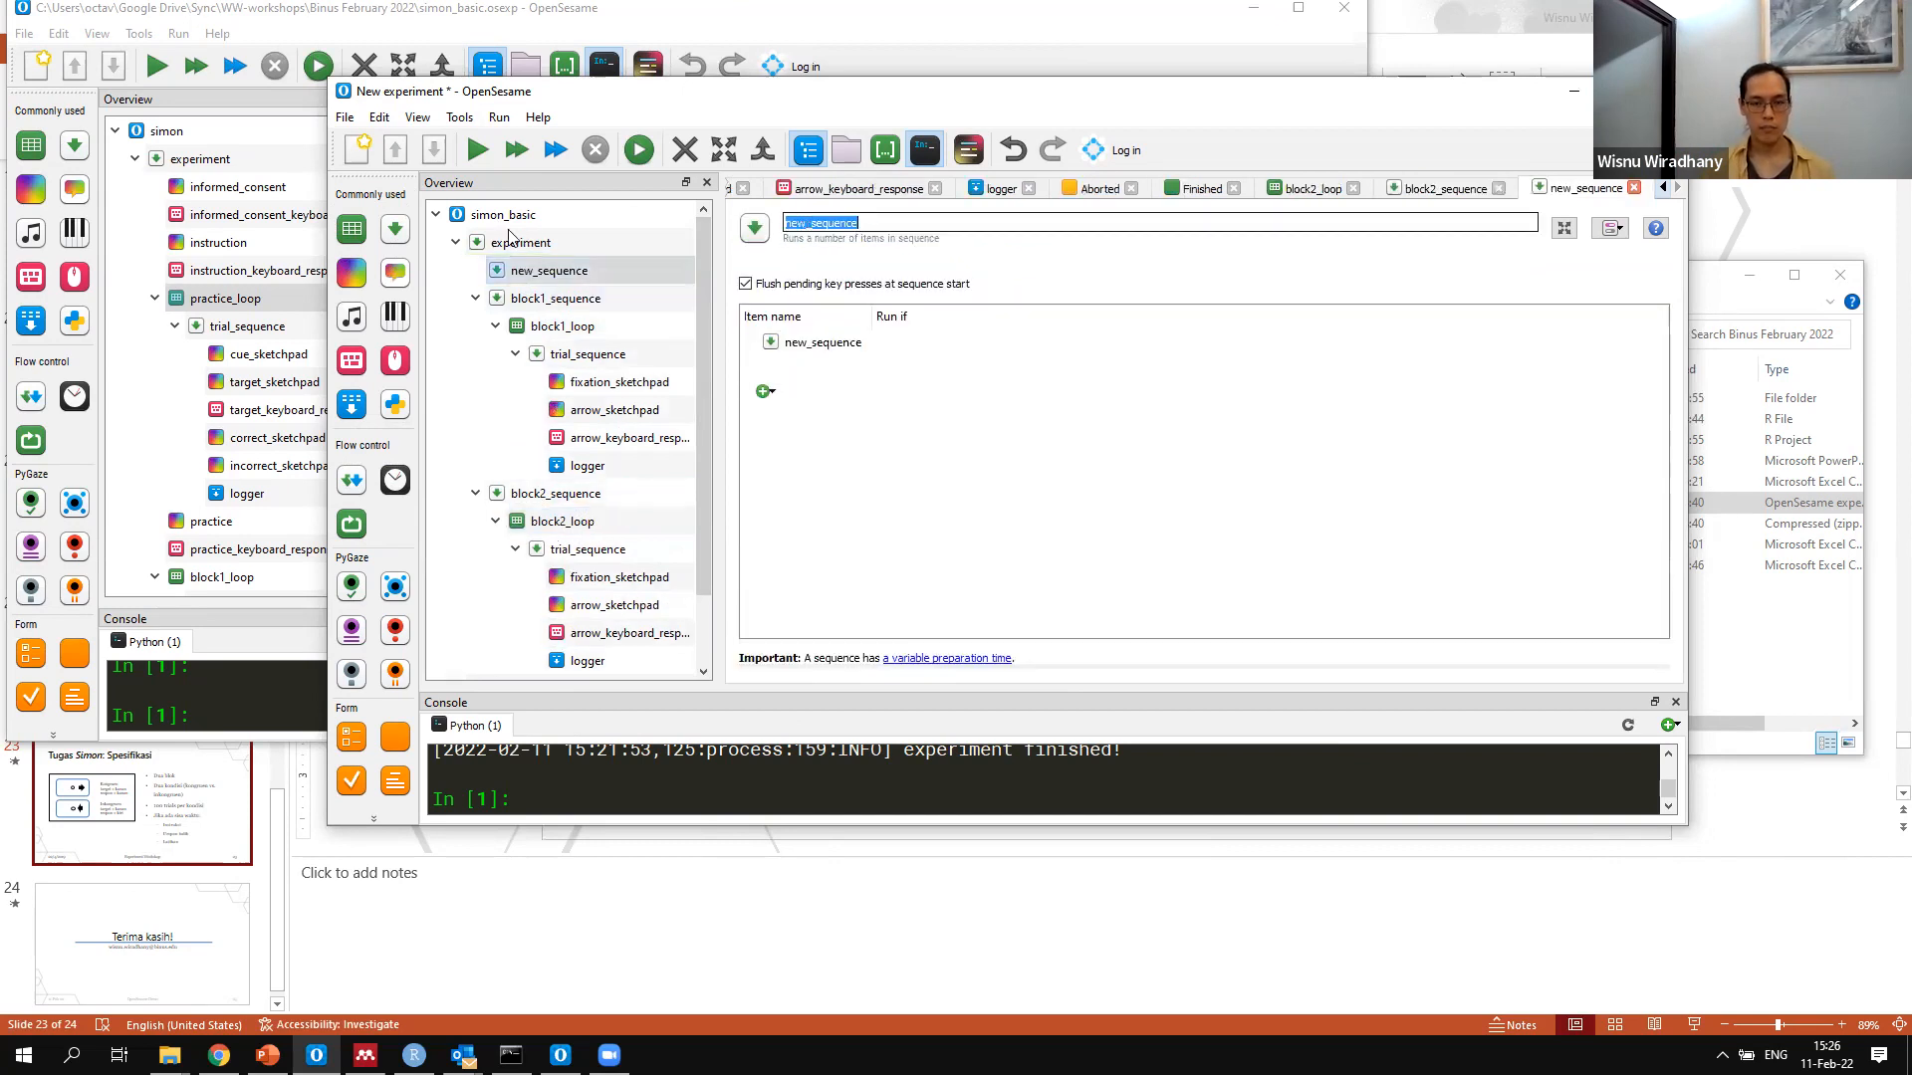
drag(805, 222, 508, 238)
text(practice)
key(Return)
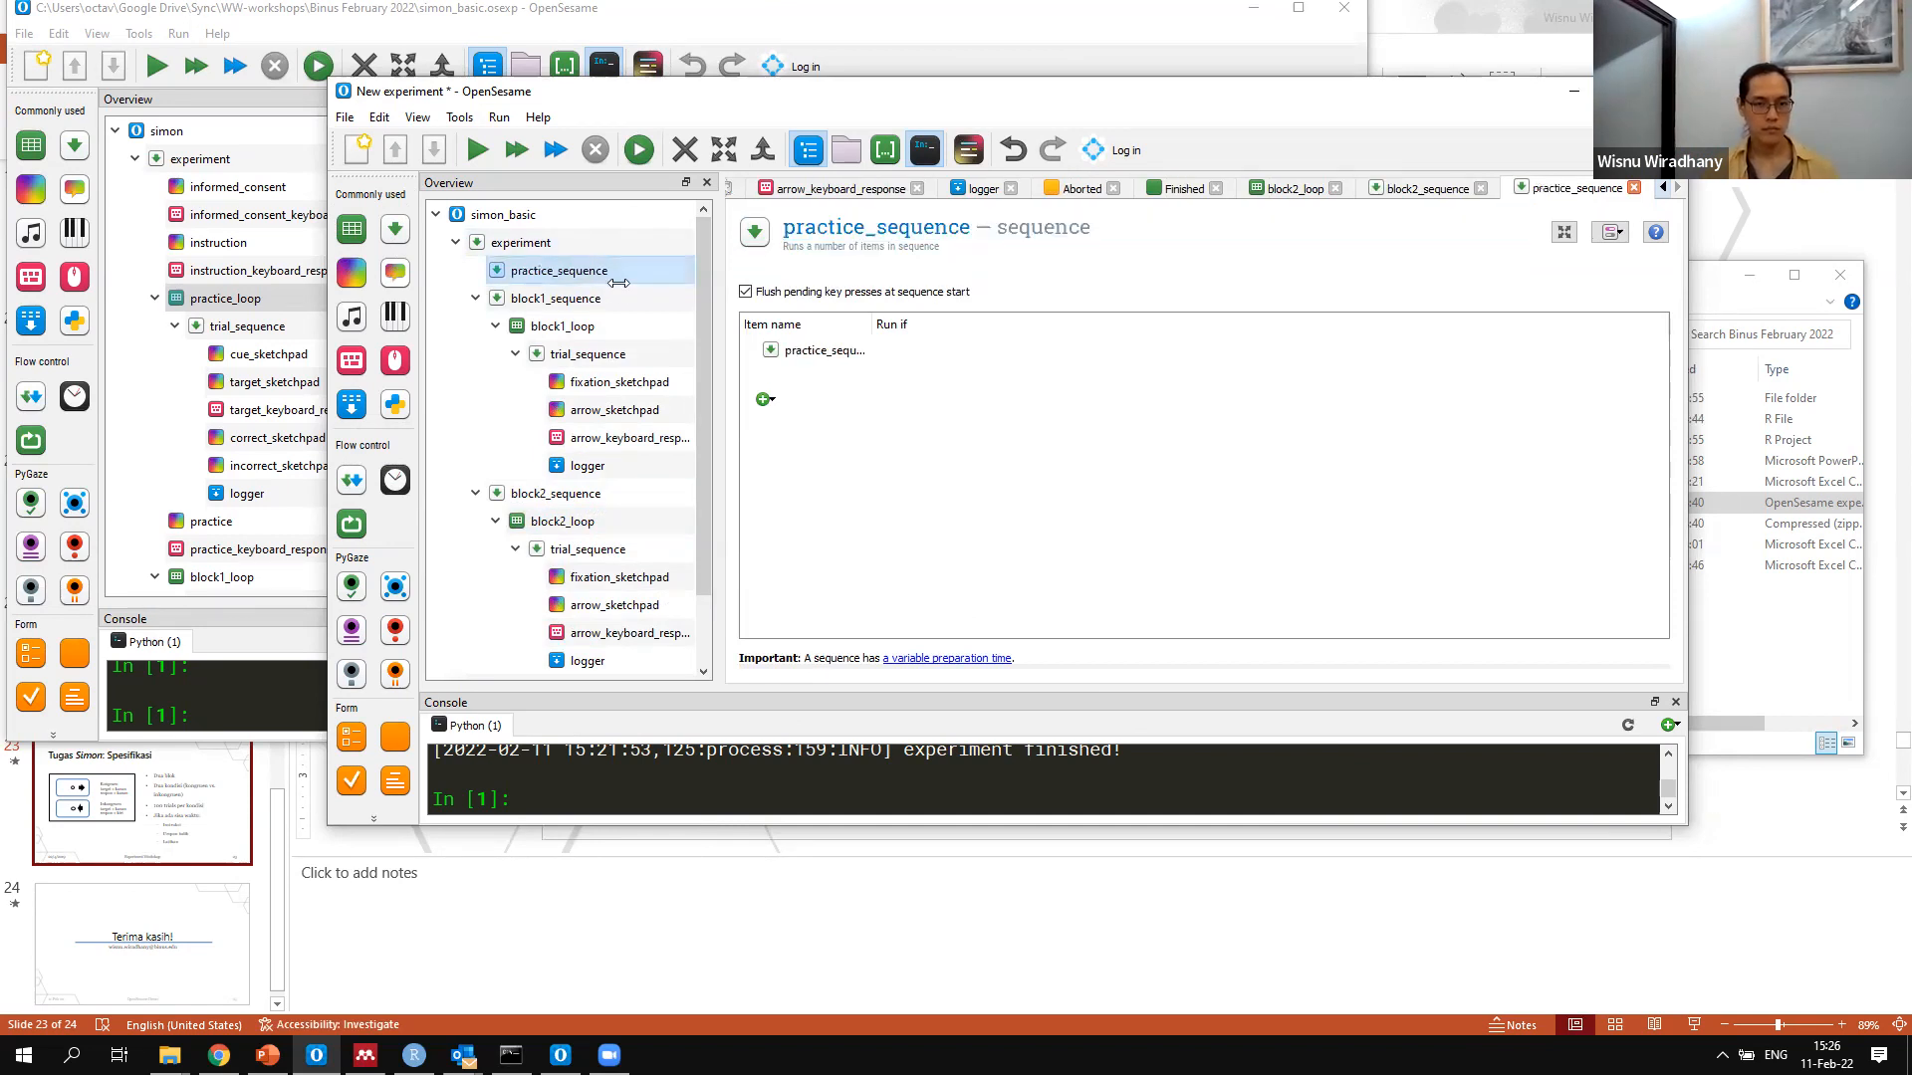
Insert a new loop into practice_sequence and fill its table with the variables and four rows copied from block1_loop
drag(350, 228, 559, 283)
click(602, 292)
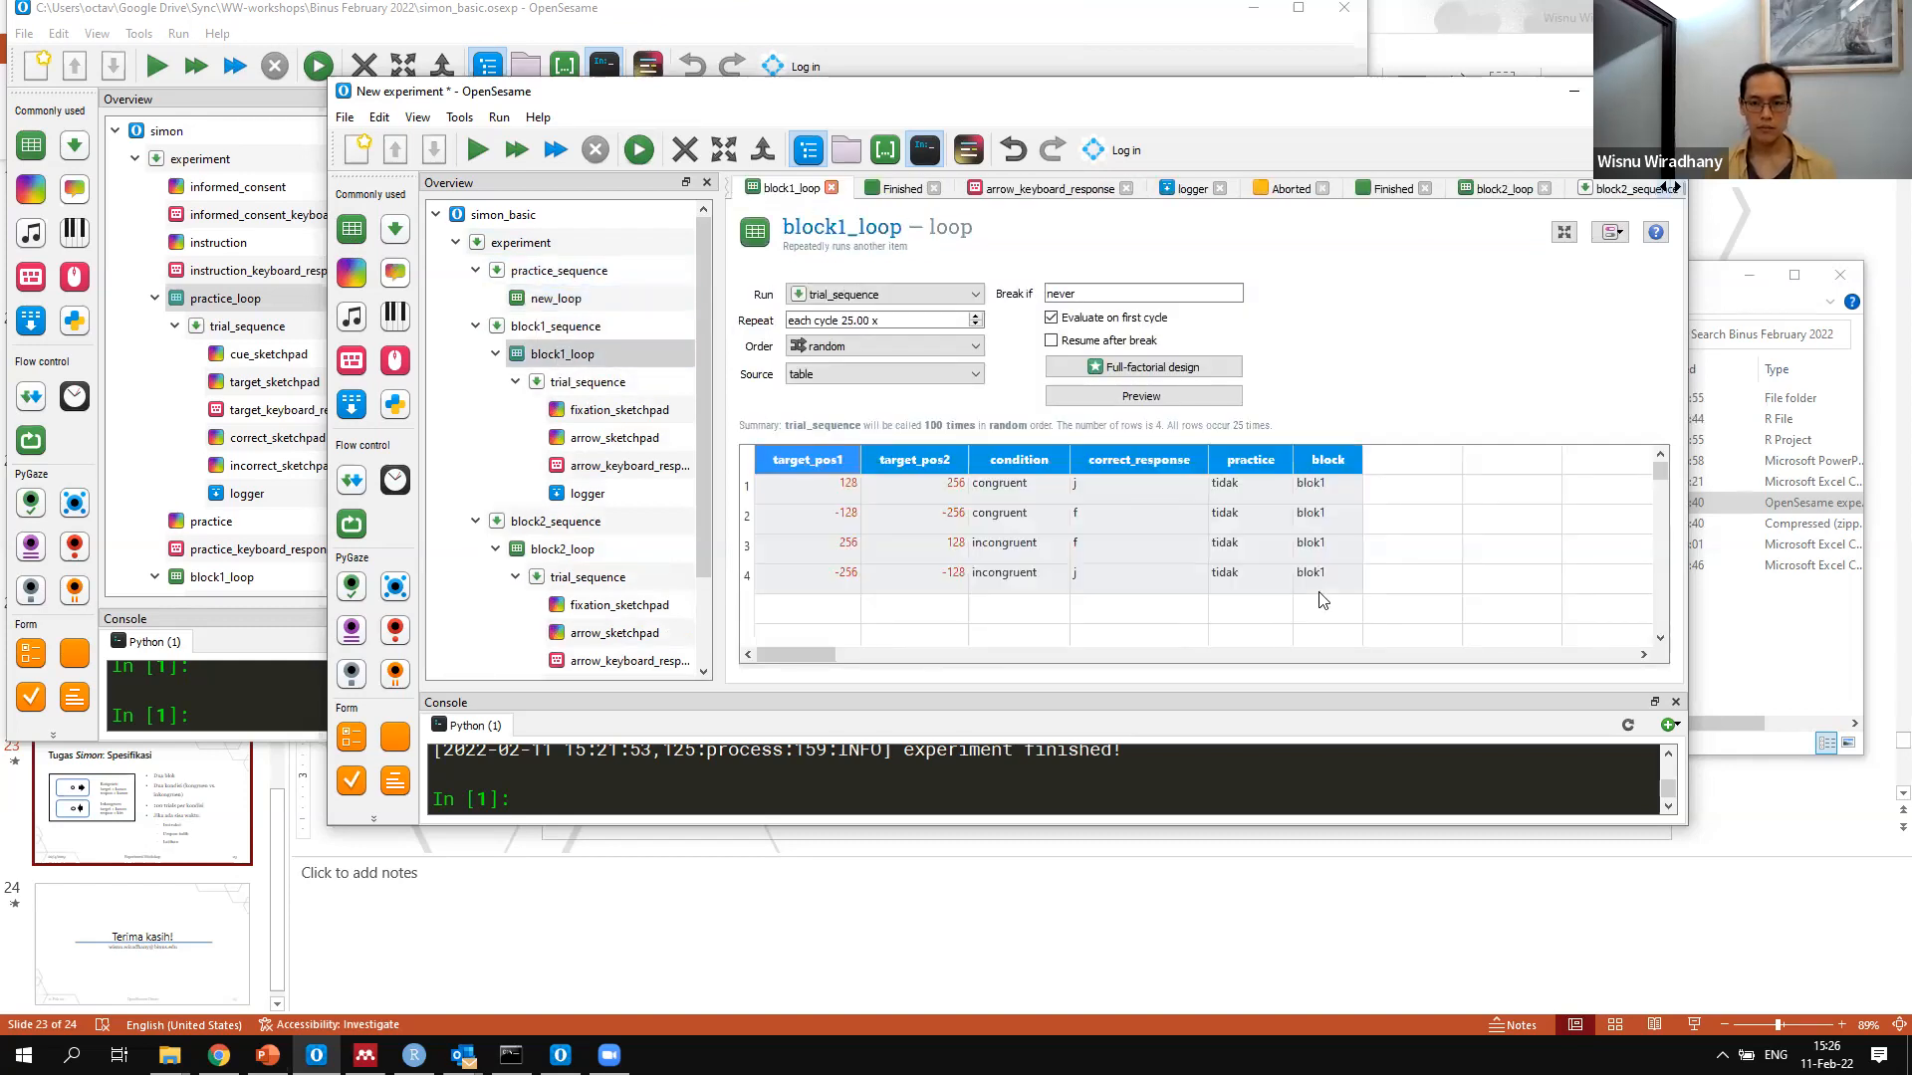
drag(1320, 590, 625, 344)
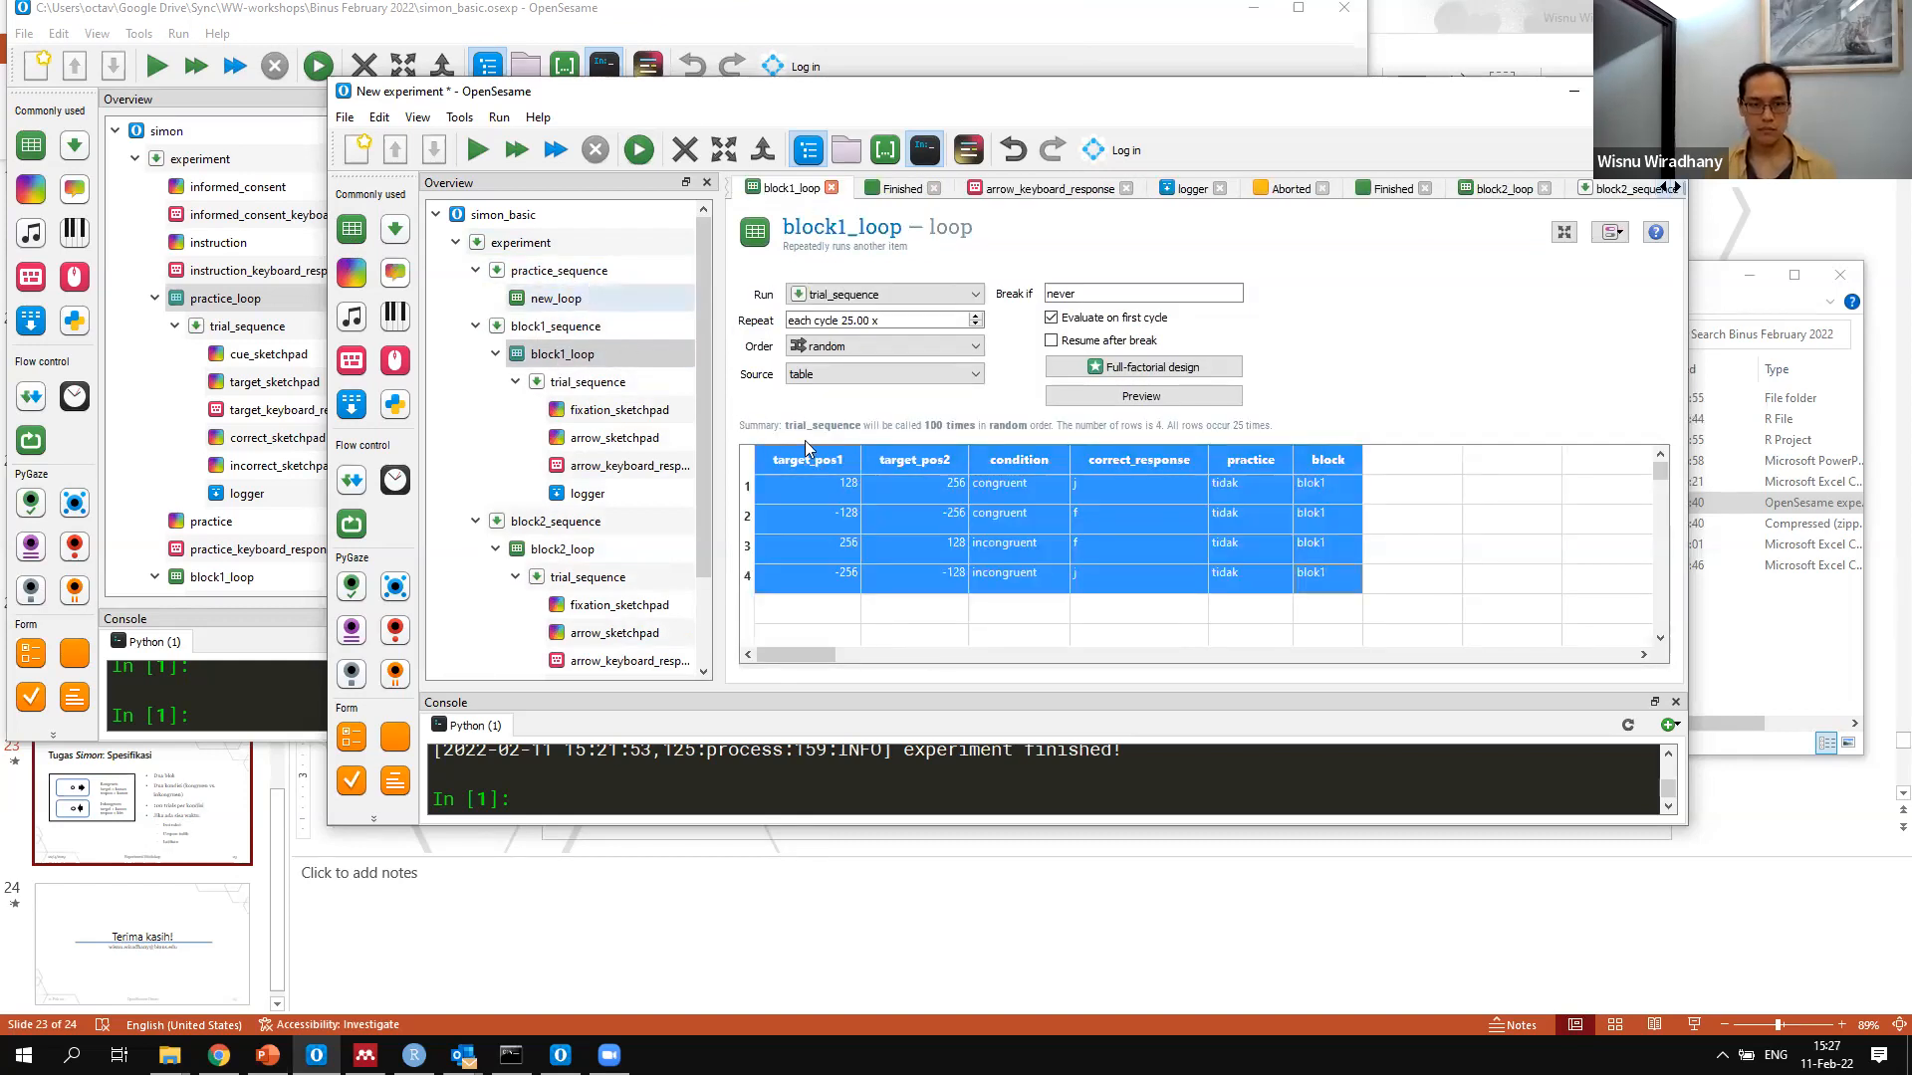
text(target_pos1	target_pos2	condition	correct_response	practice	block 128	256	congruent	j	tidak	blok1 -128	-256	congruent	f	tidak	blok1 256	128	incongruent	f	tidak	blok1 -256	-128	incongruent	j	tidak	blok1)
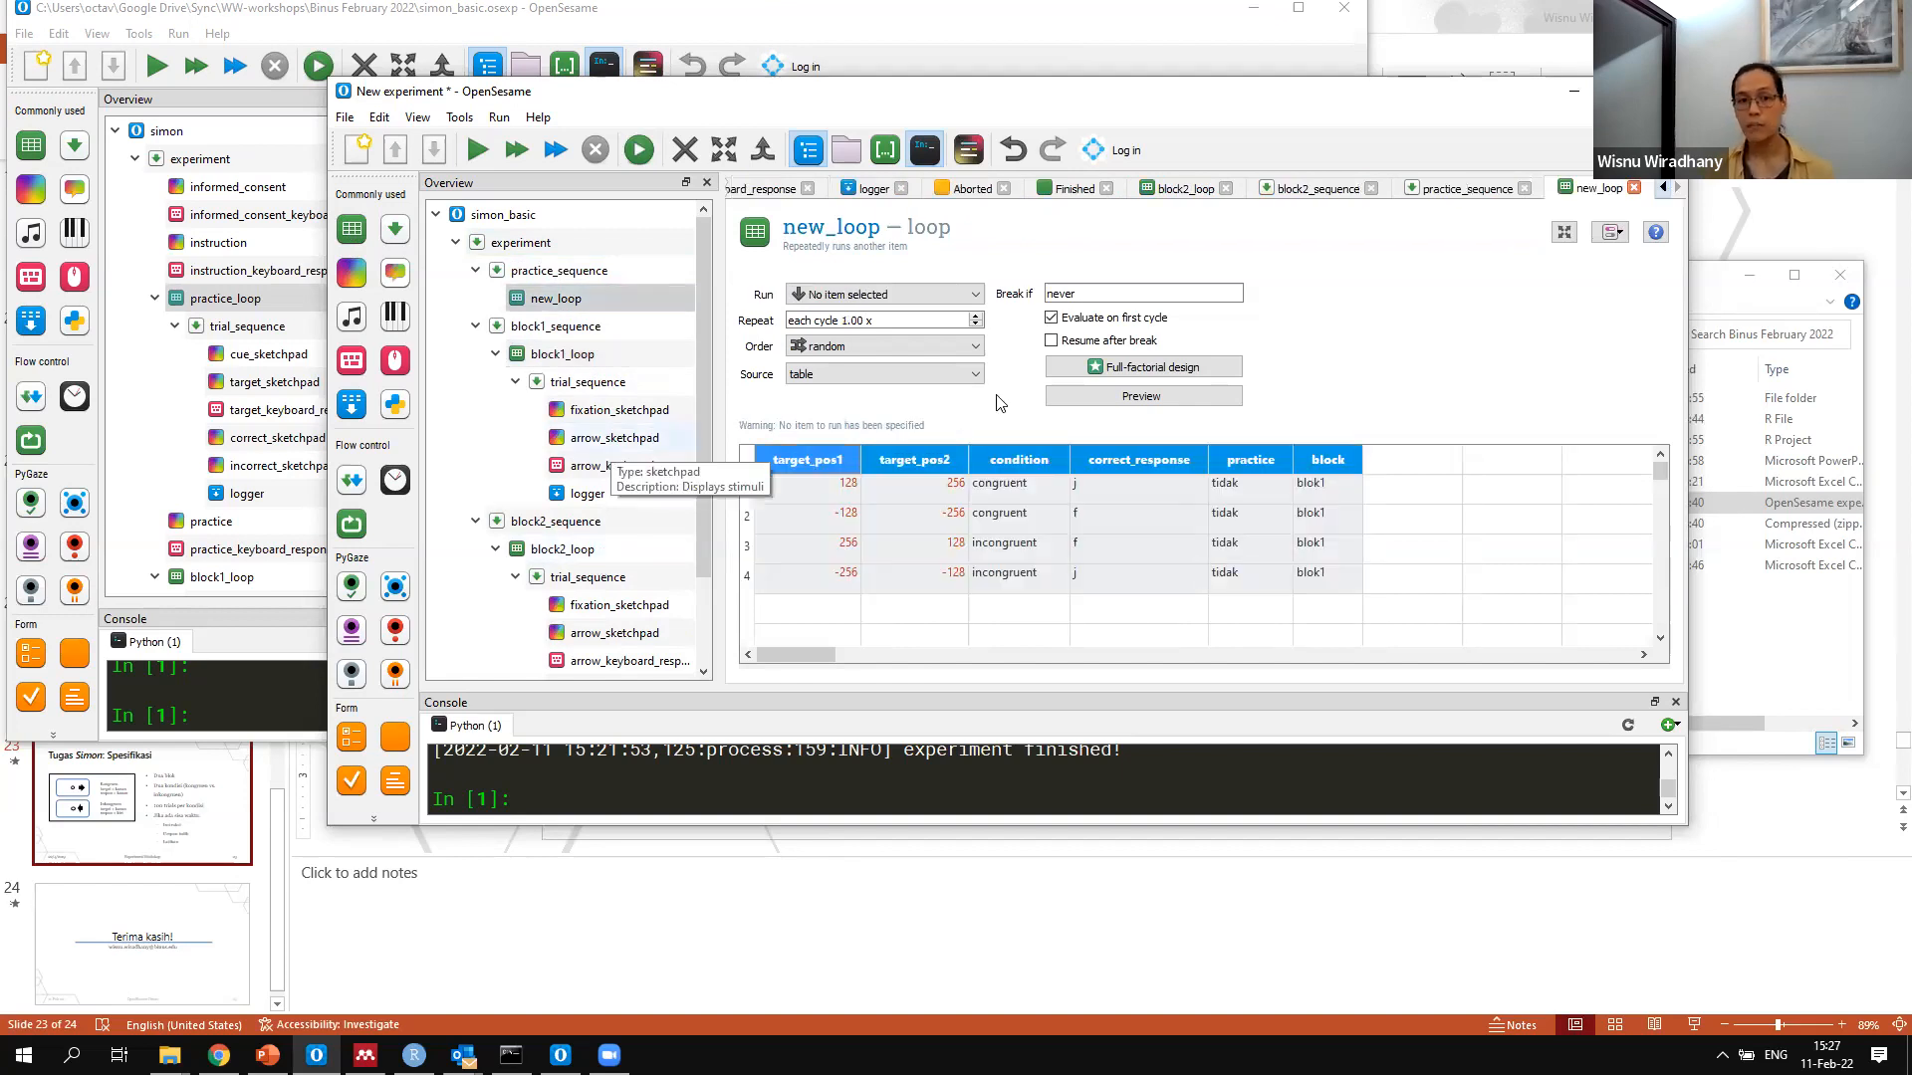
Rename the new loop in practice_sequence as practice_loop
click(816, 229)
key(Home)
key(Delete)
key(Delete)
key(Delete)
text(prac)
text(tuce)
key(BackSpace)
key(BackSpace)
key(BackSpace)
text(o)
text(i)
key(BackSpace)
key(BackSpace)
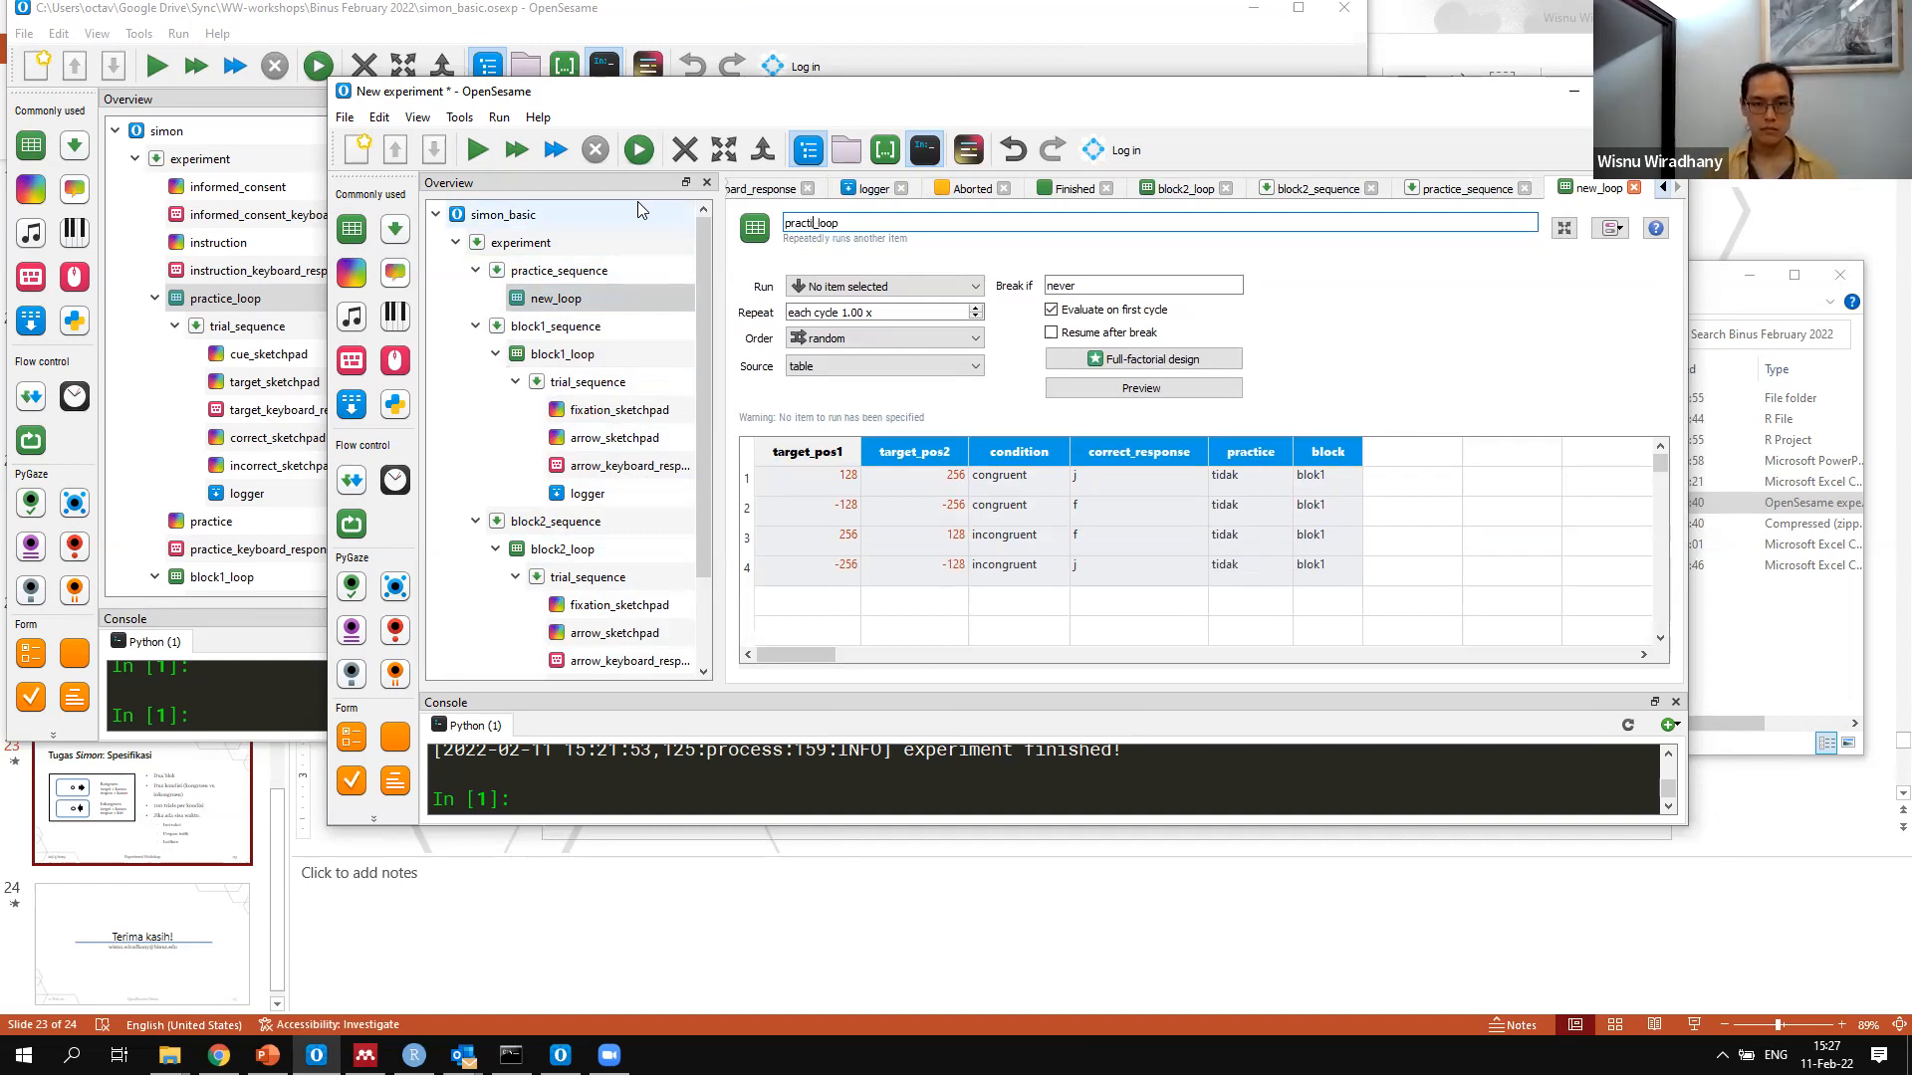
text(ice)
click(518, 328)
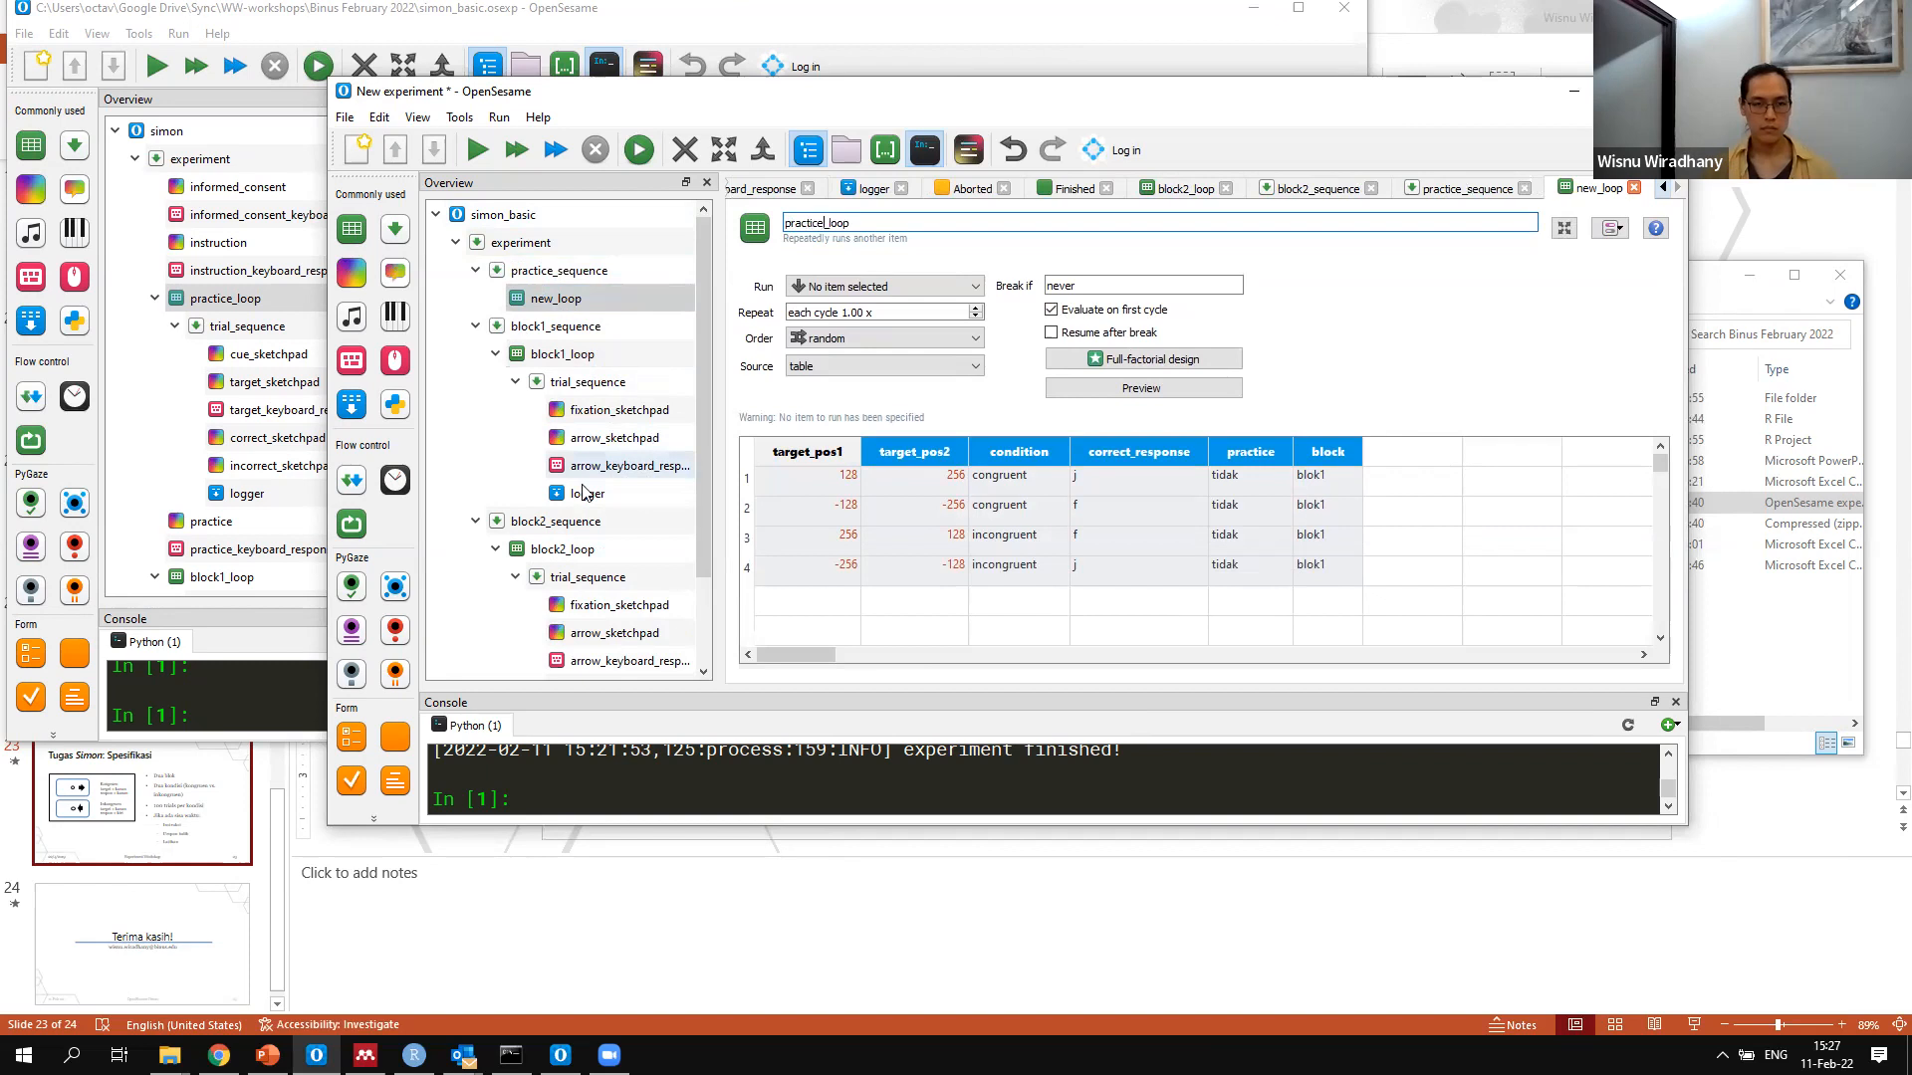
Set the block variable to blok2 in all four rows of block2_loop
click(562, 549)
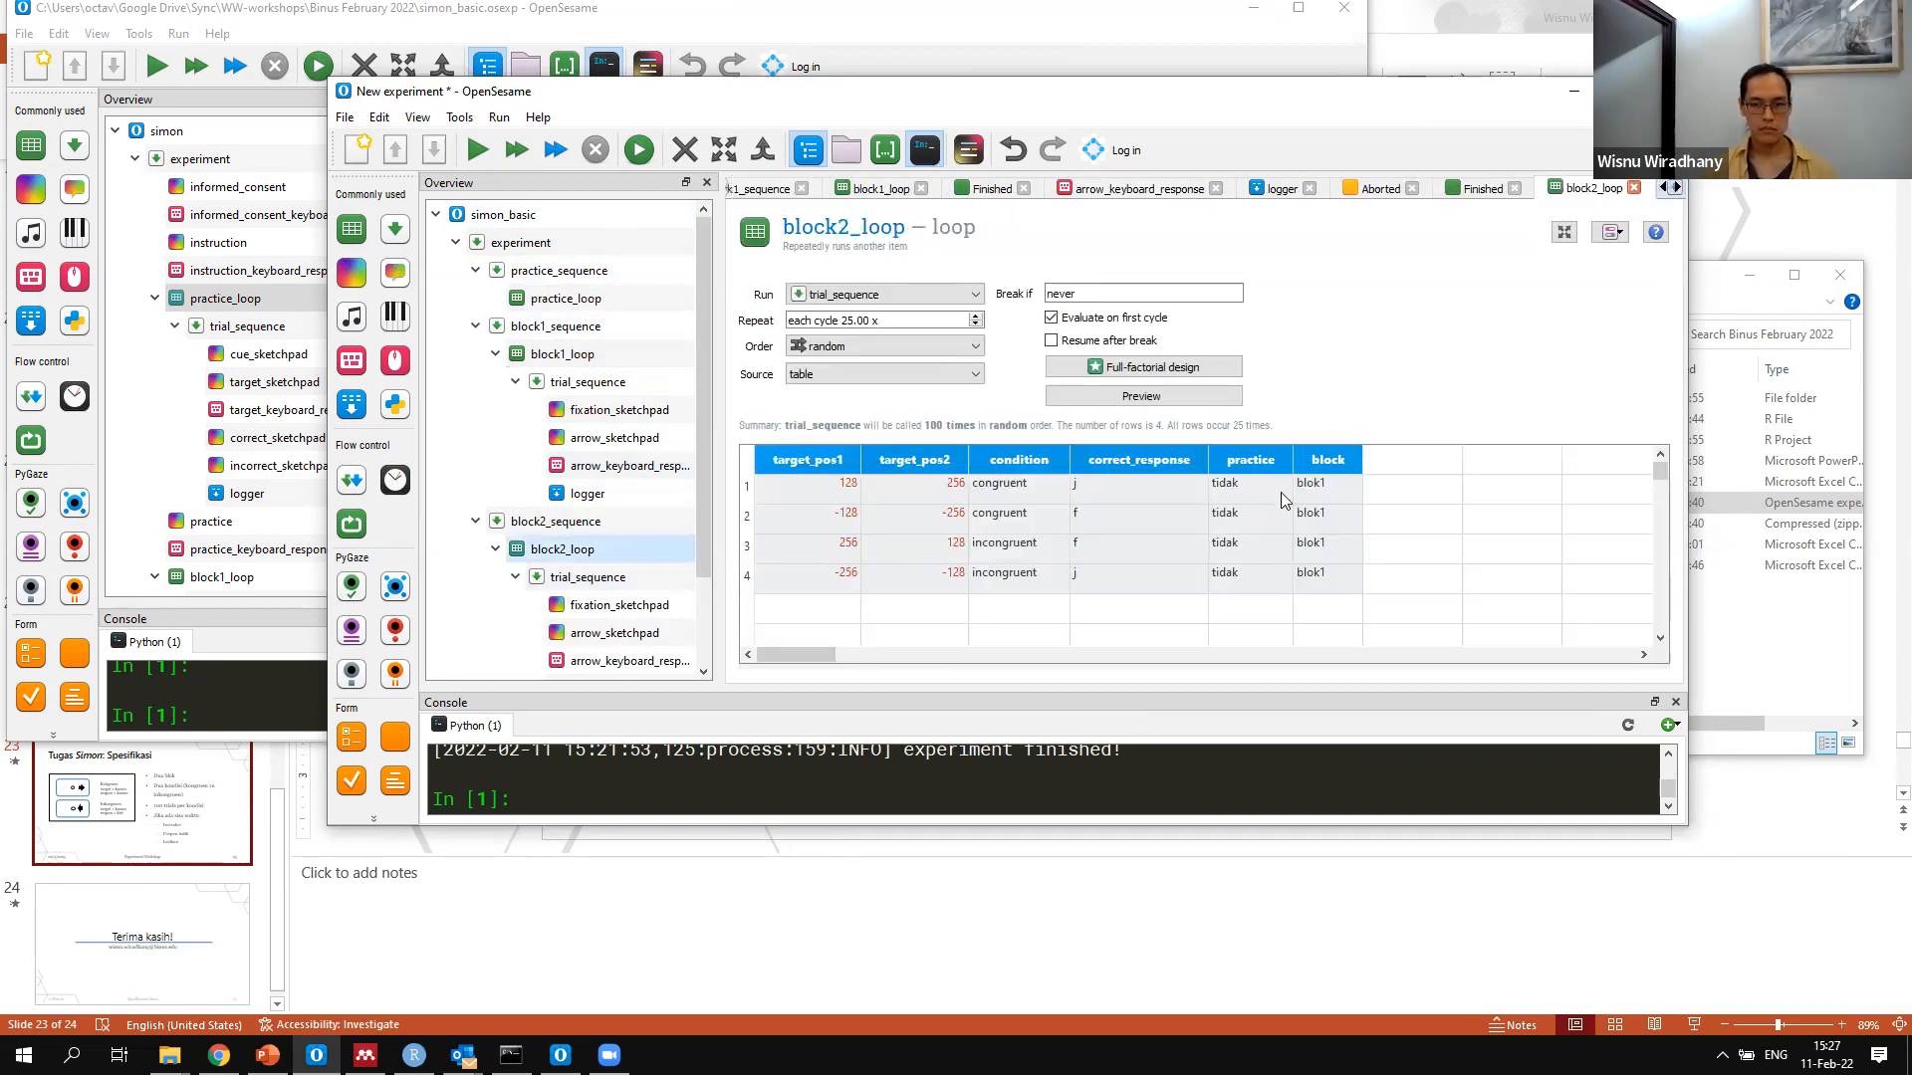
click(1285, 492)
click(1317, 492)
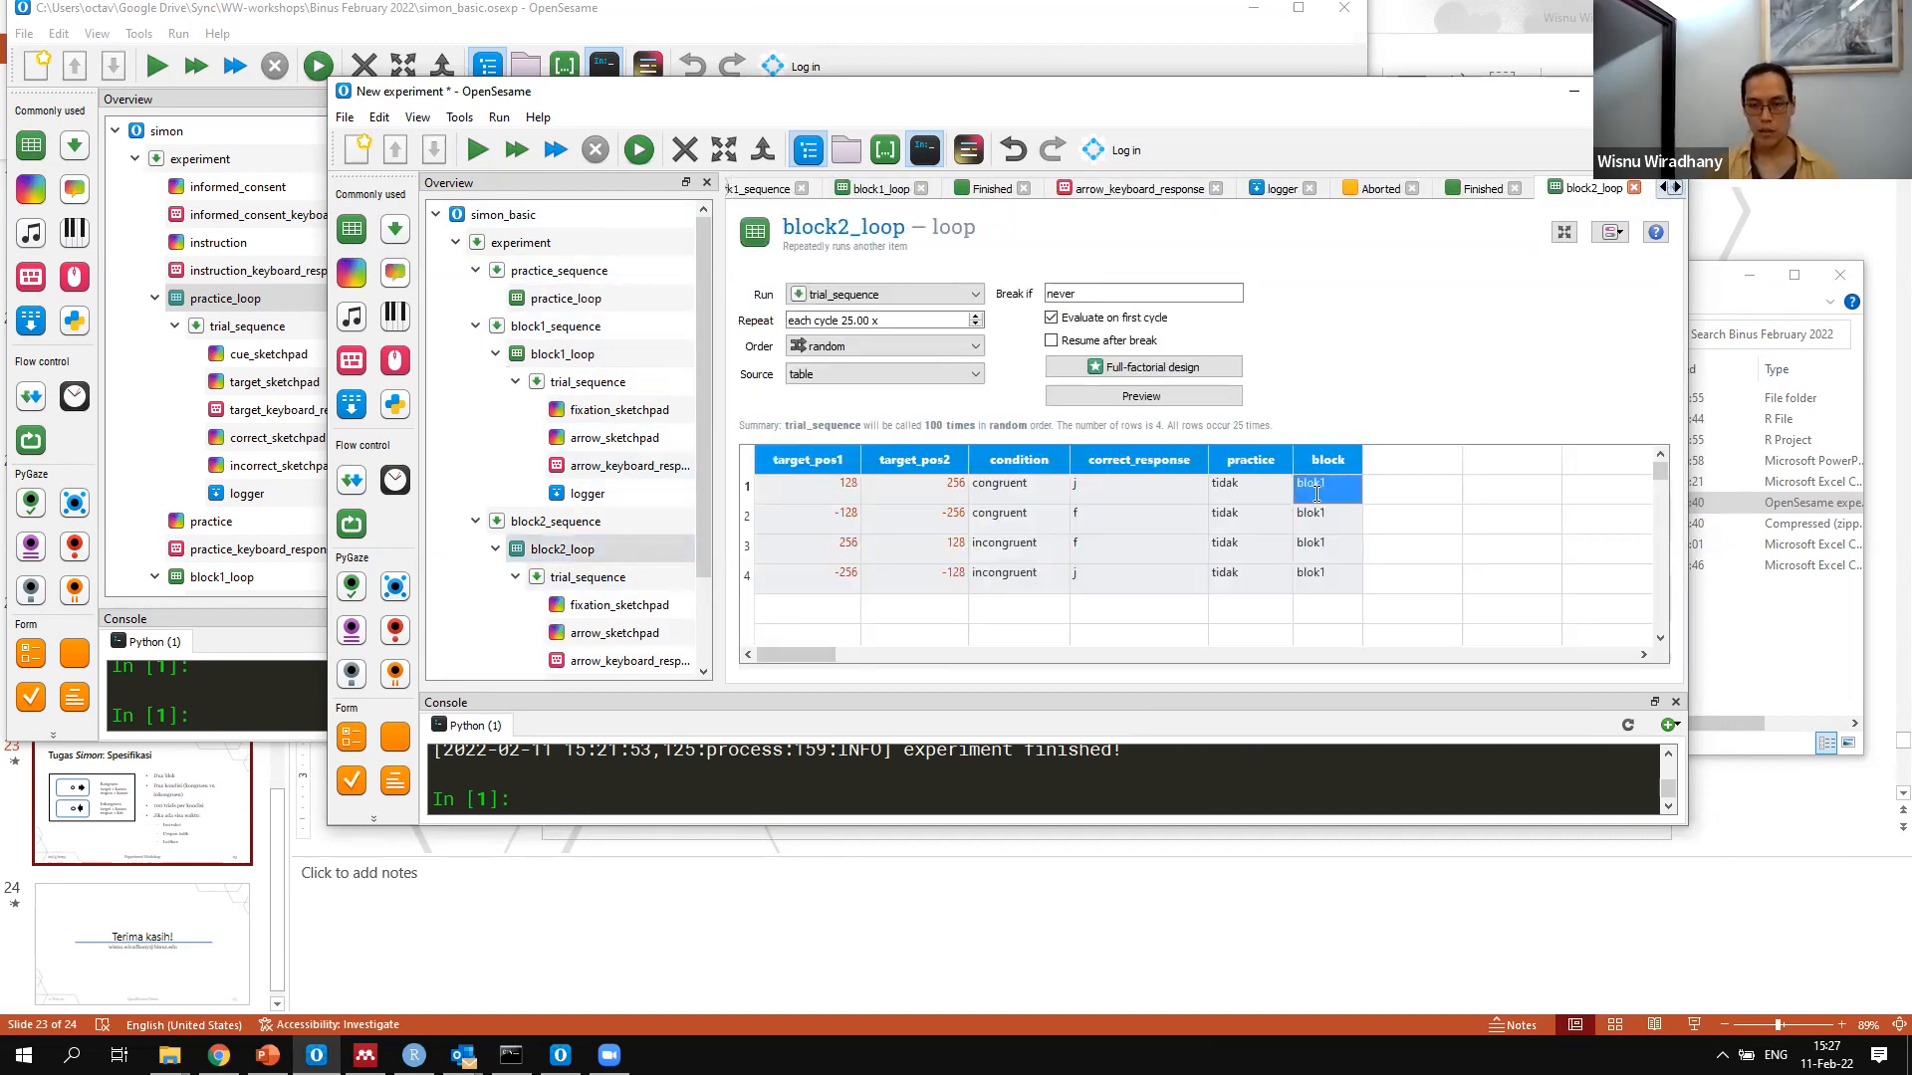
text(blok2)
key(Return)
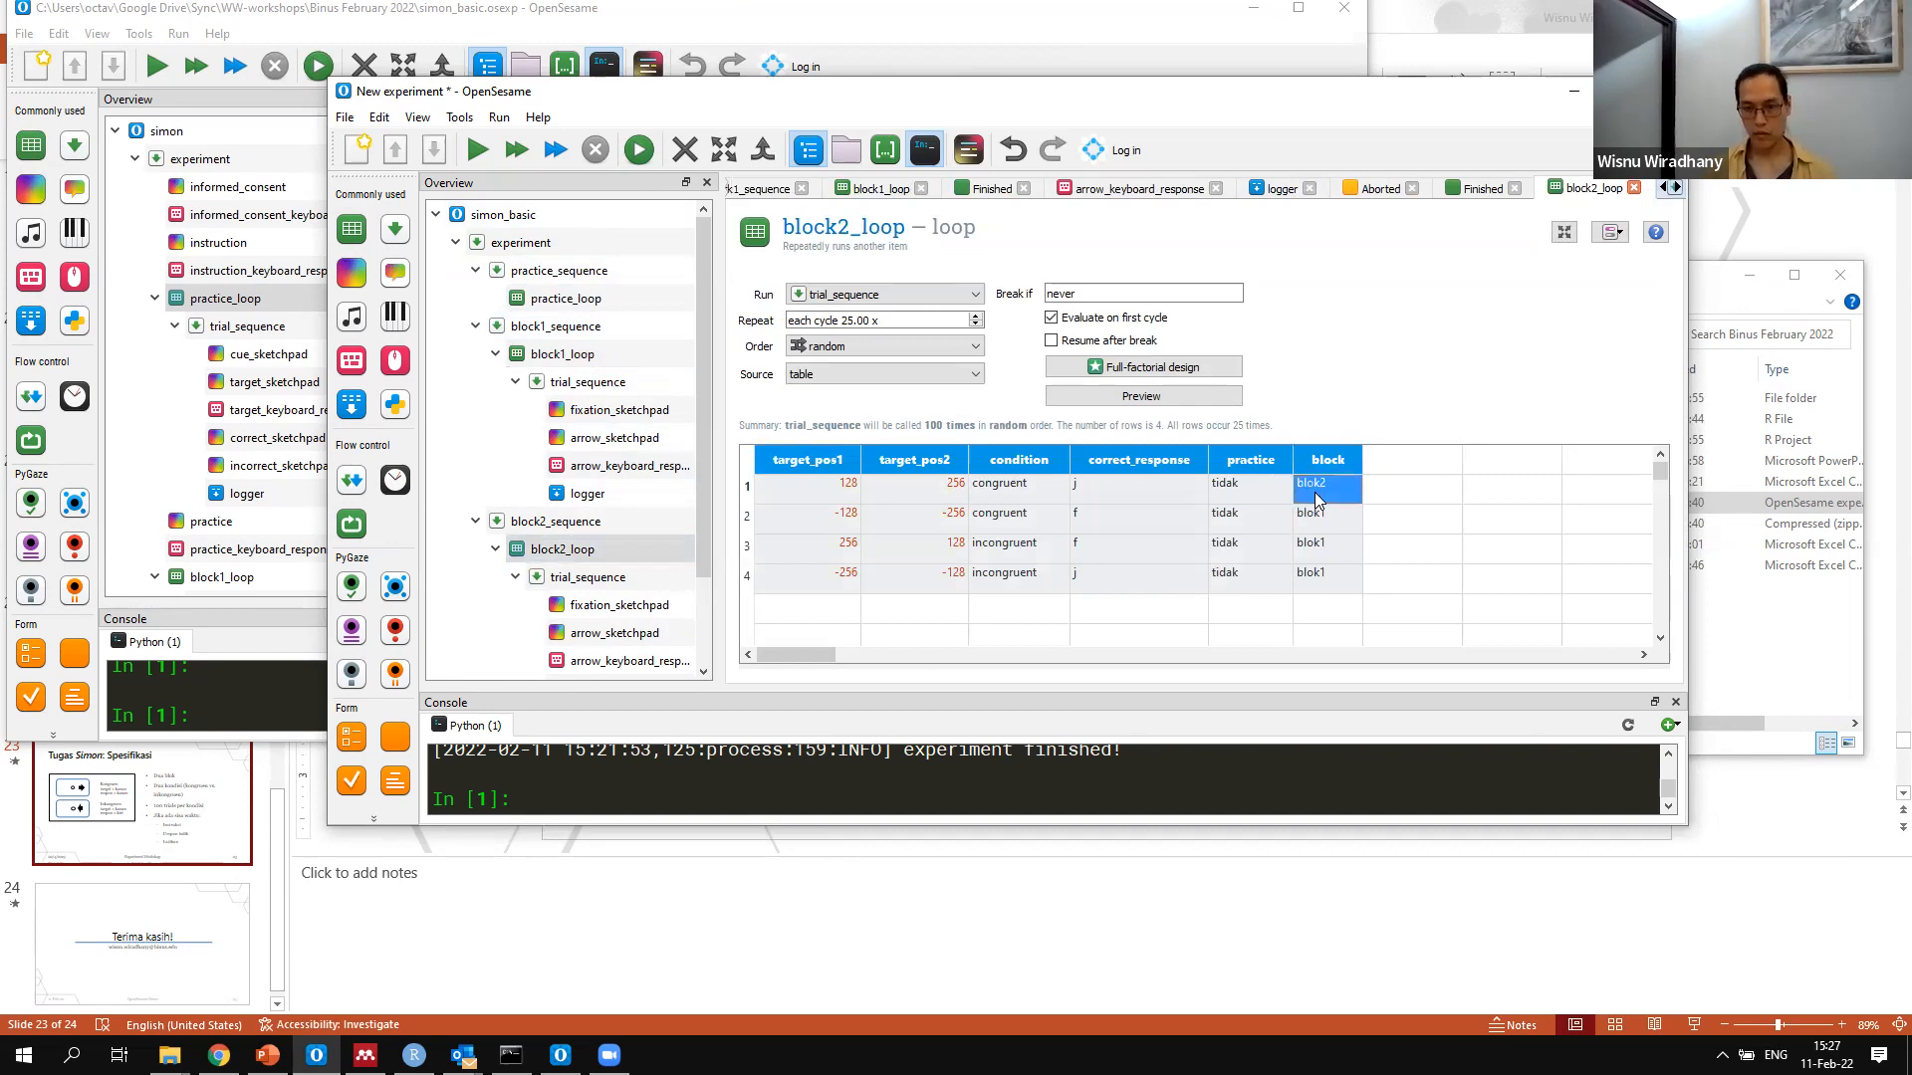
key(Down)
text(blok2)
key(Down)
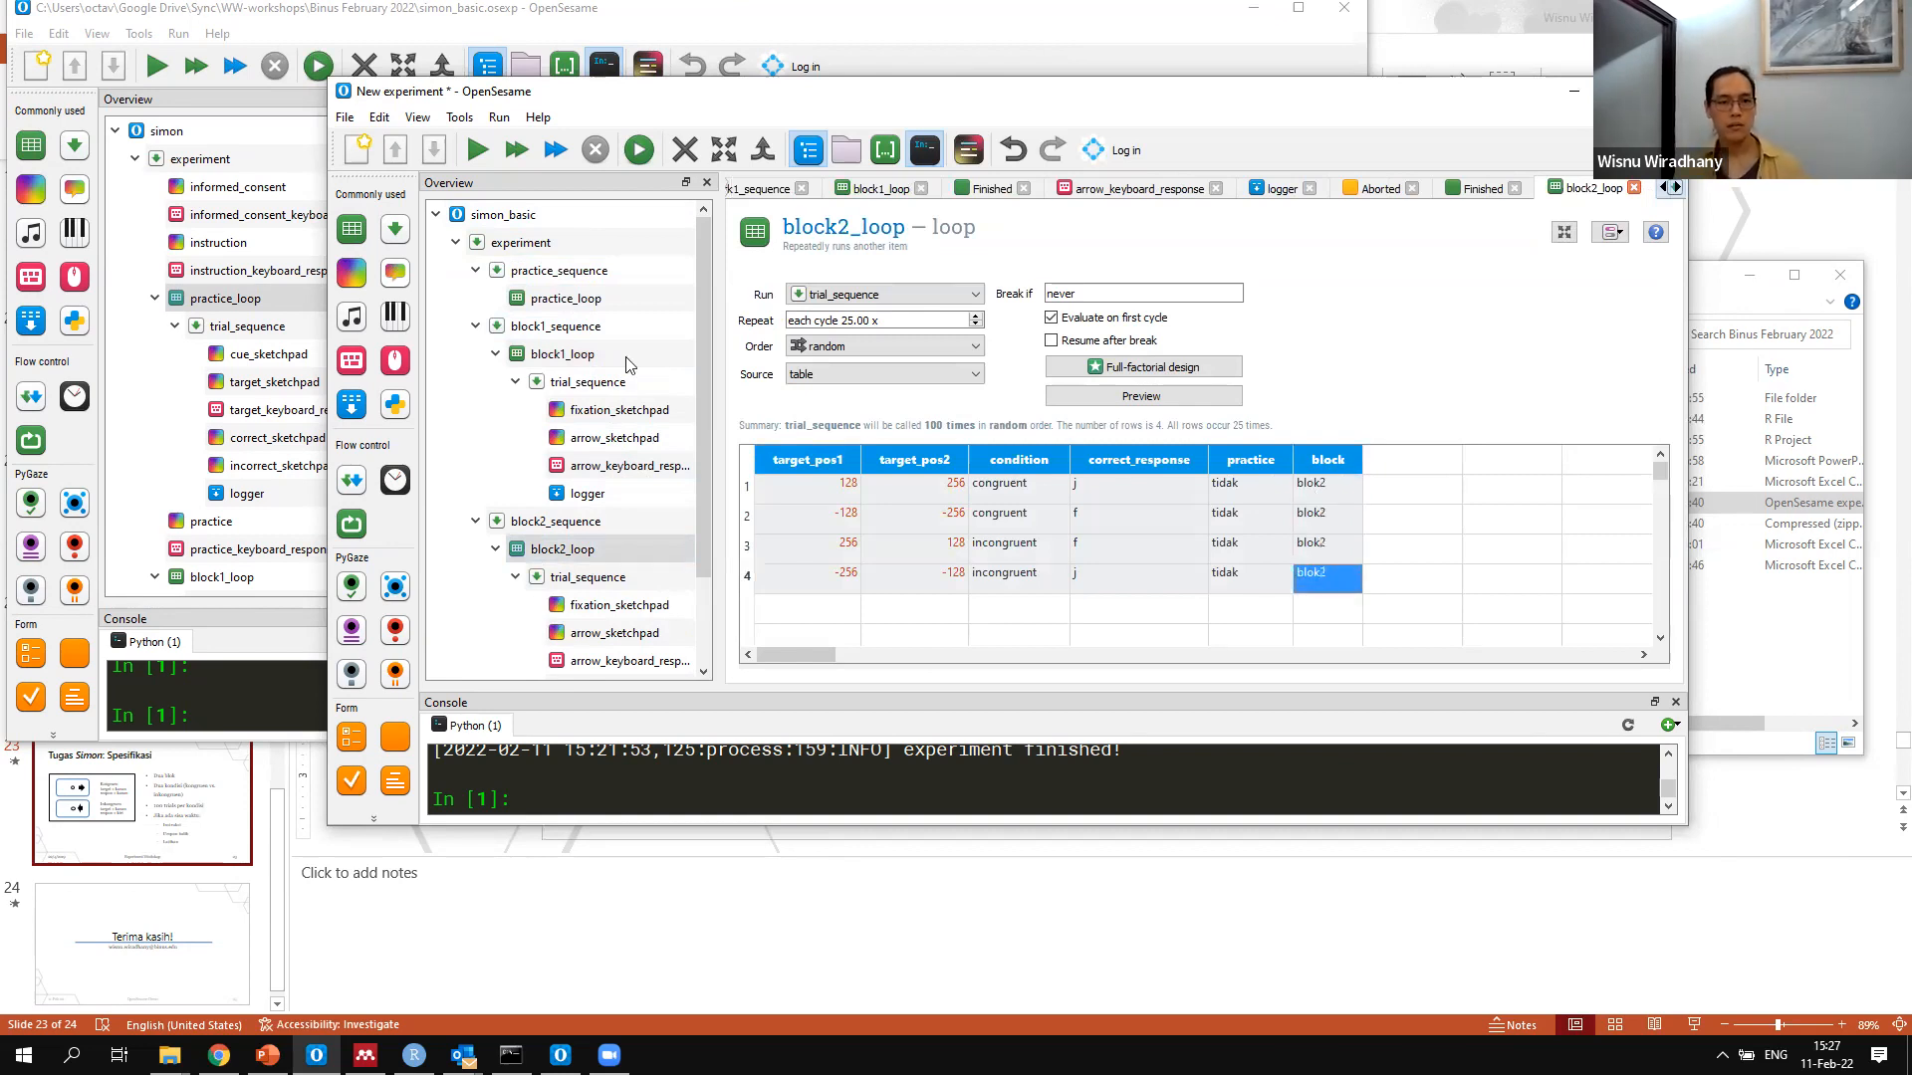
Set practice_loop to repeat each cycle 2.00 times and enter ya for the practice variable in all four rows
click(583, 302)
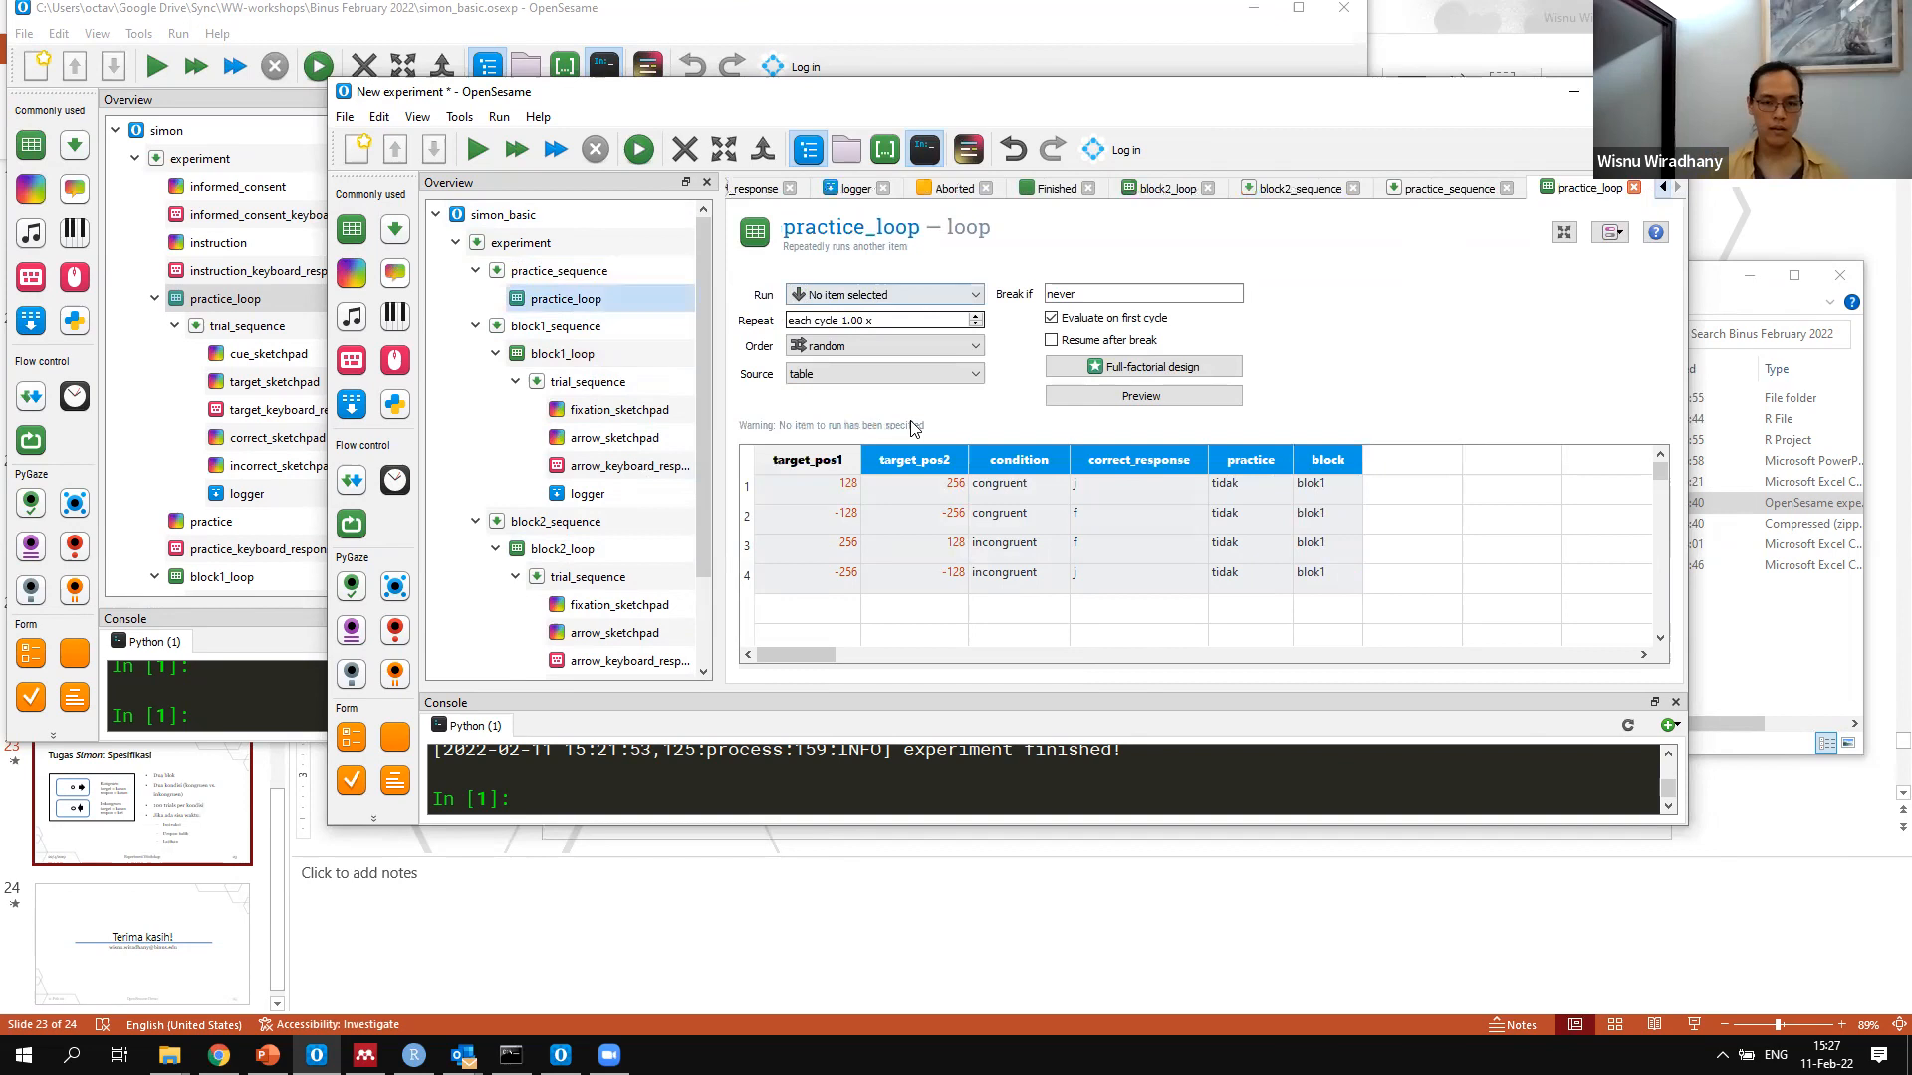
text(2)
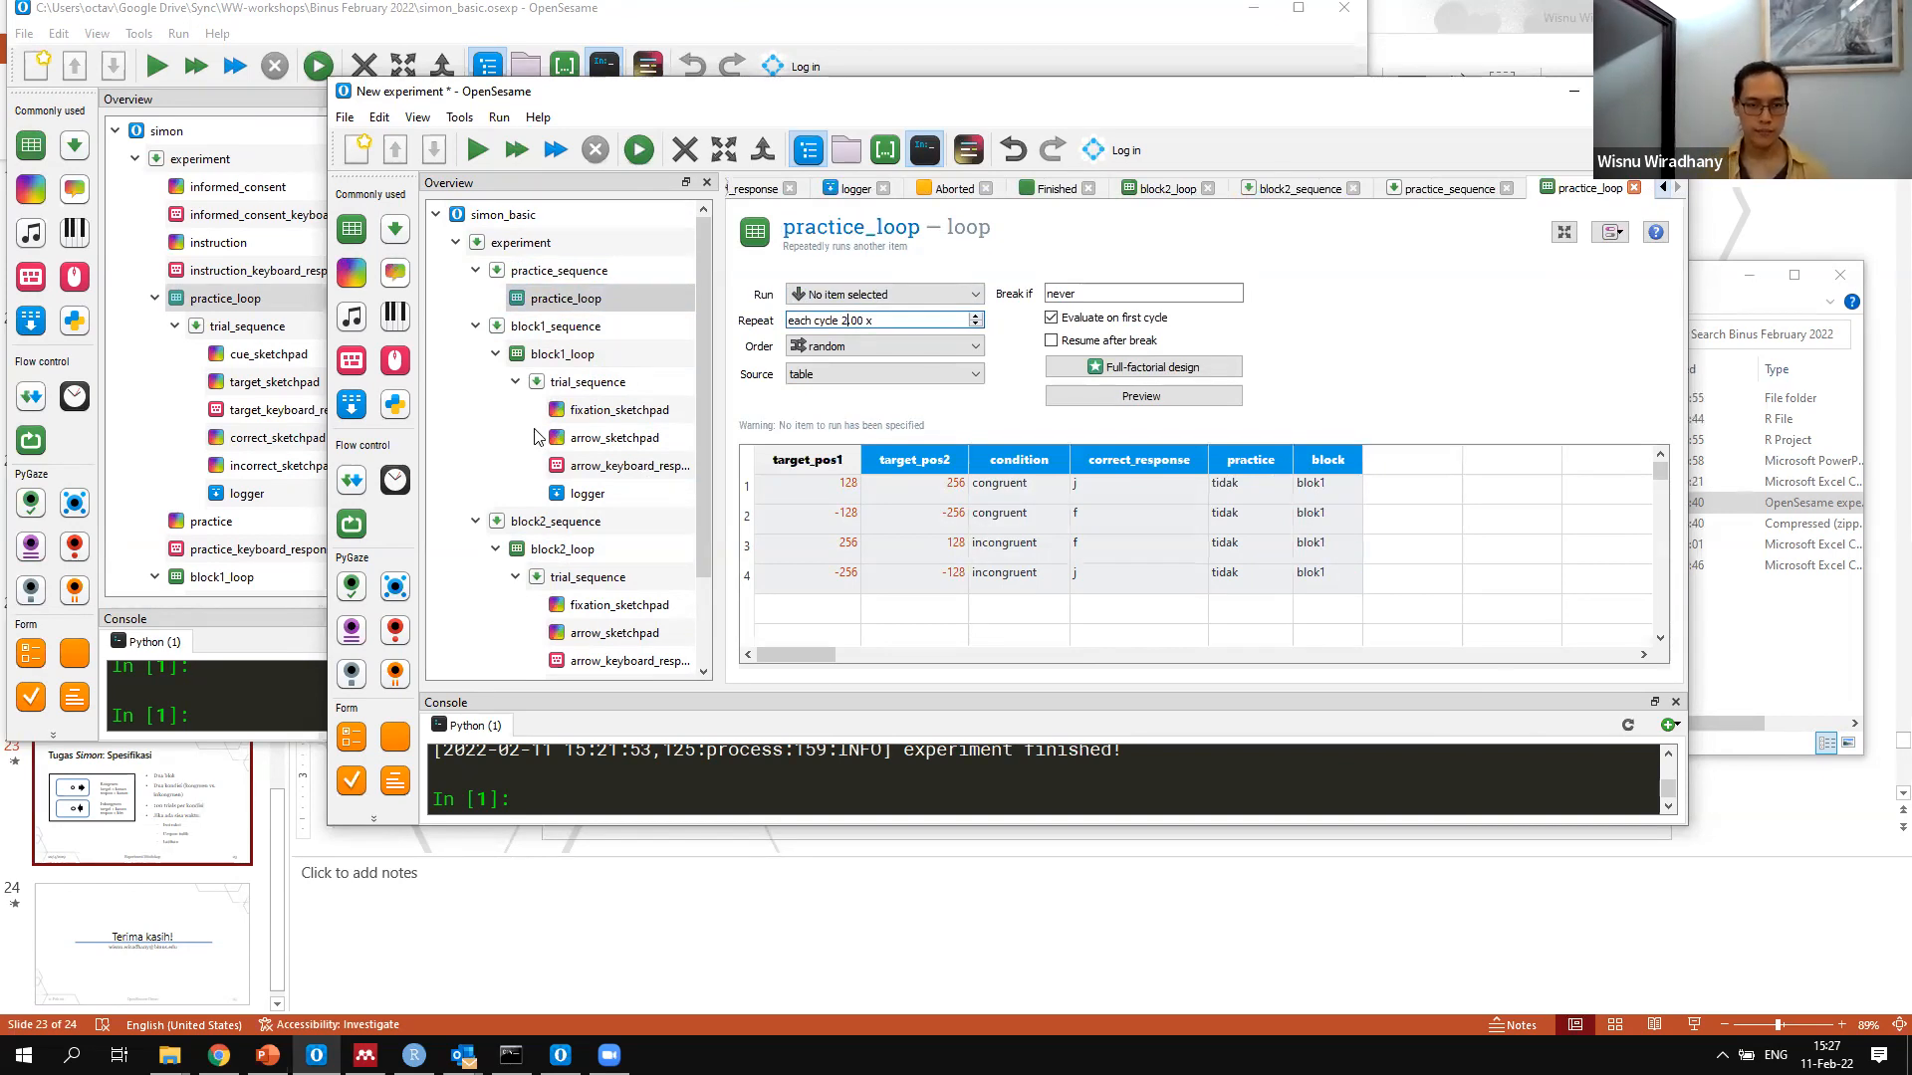
click(1243, 484)
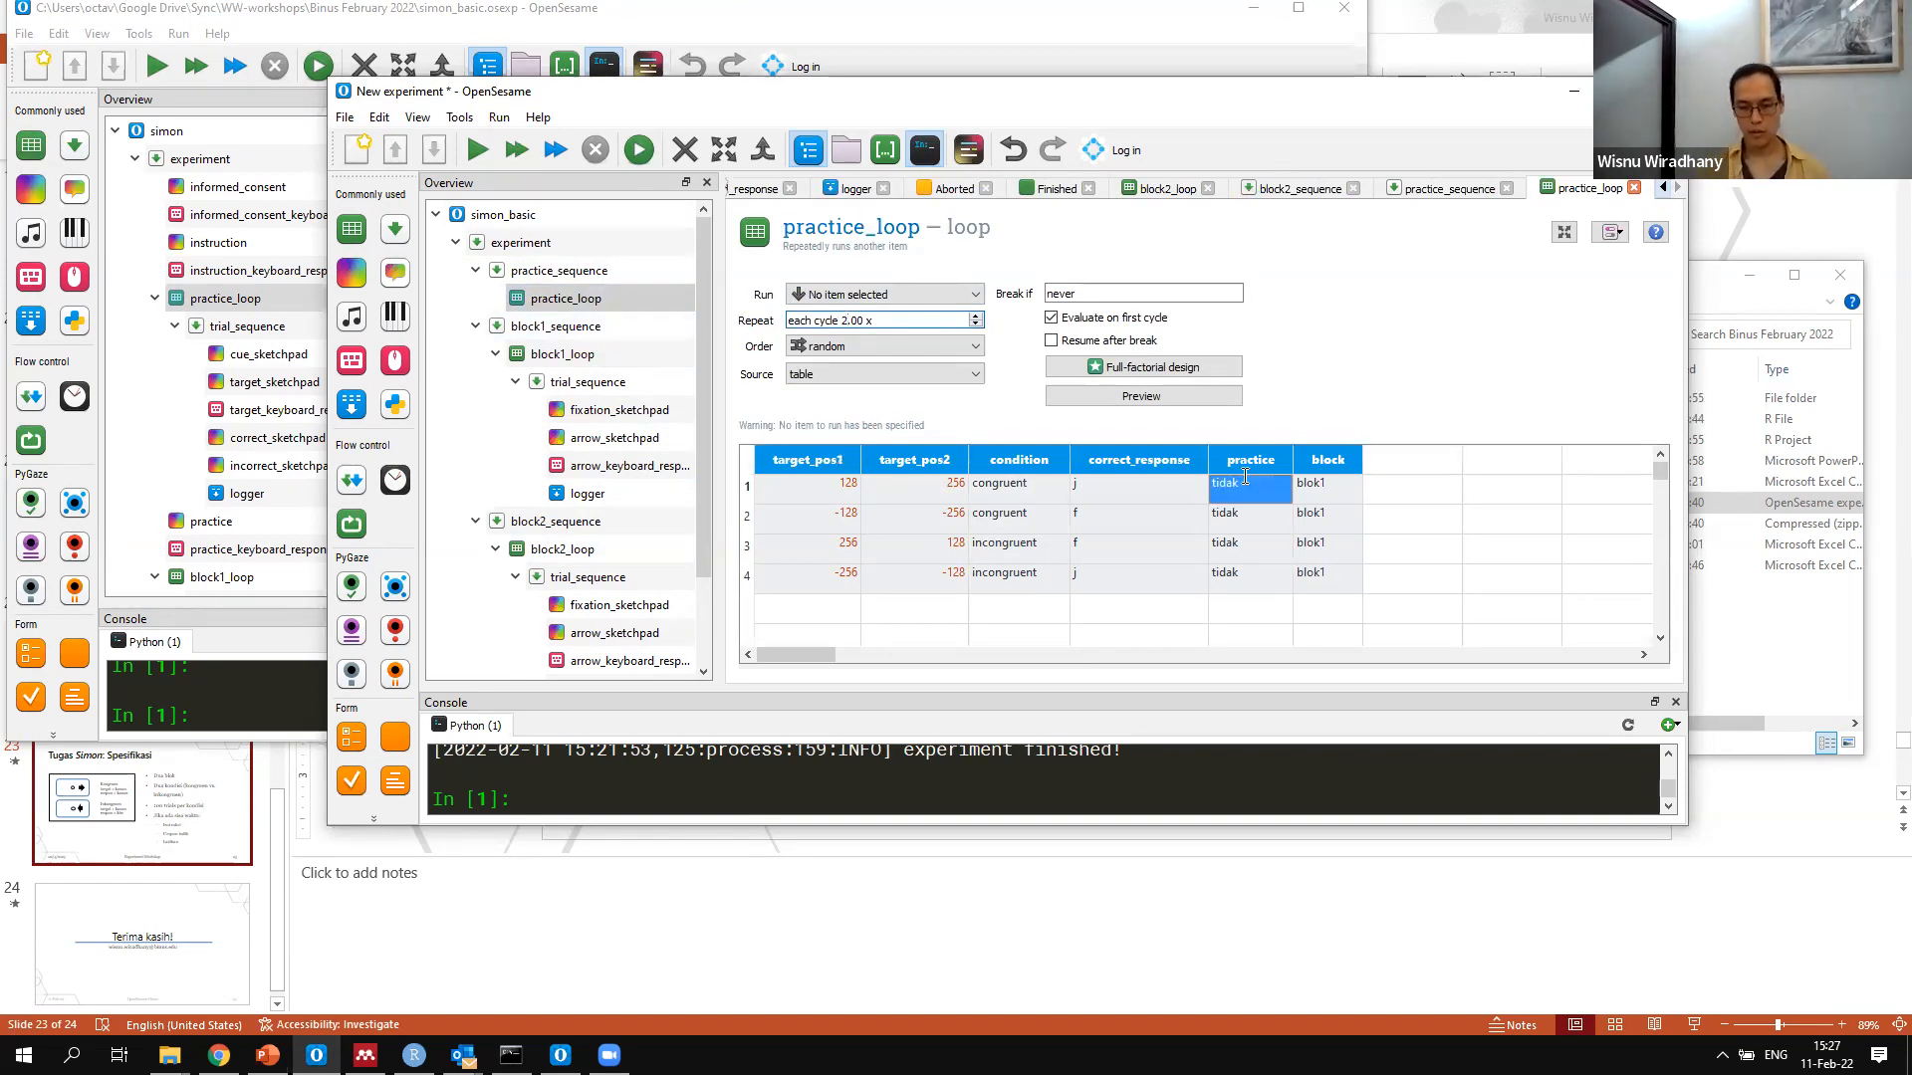
text(ya)
key(Down)
text(ya)
key(Down)
text(ya)
key(Down)
text(ya)
key(Return)
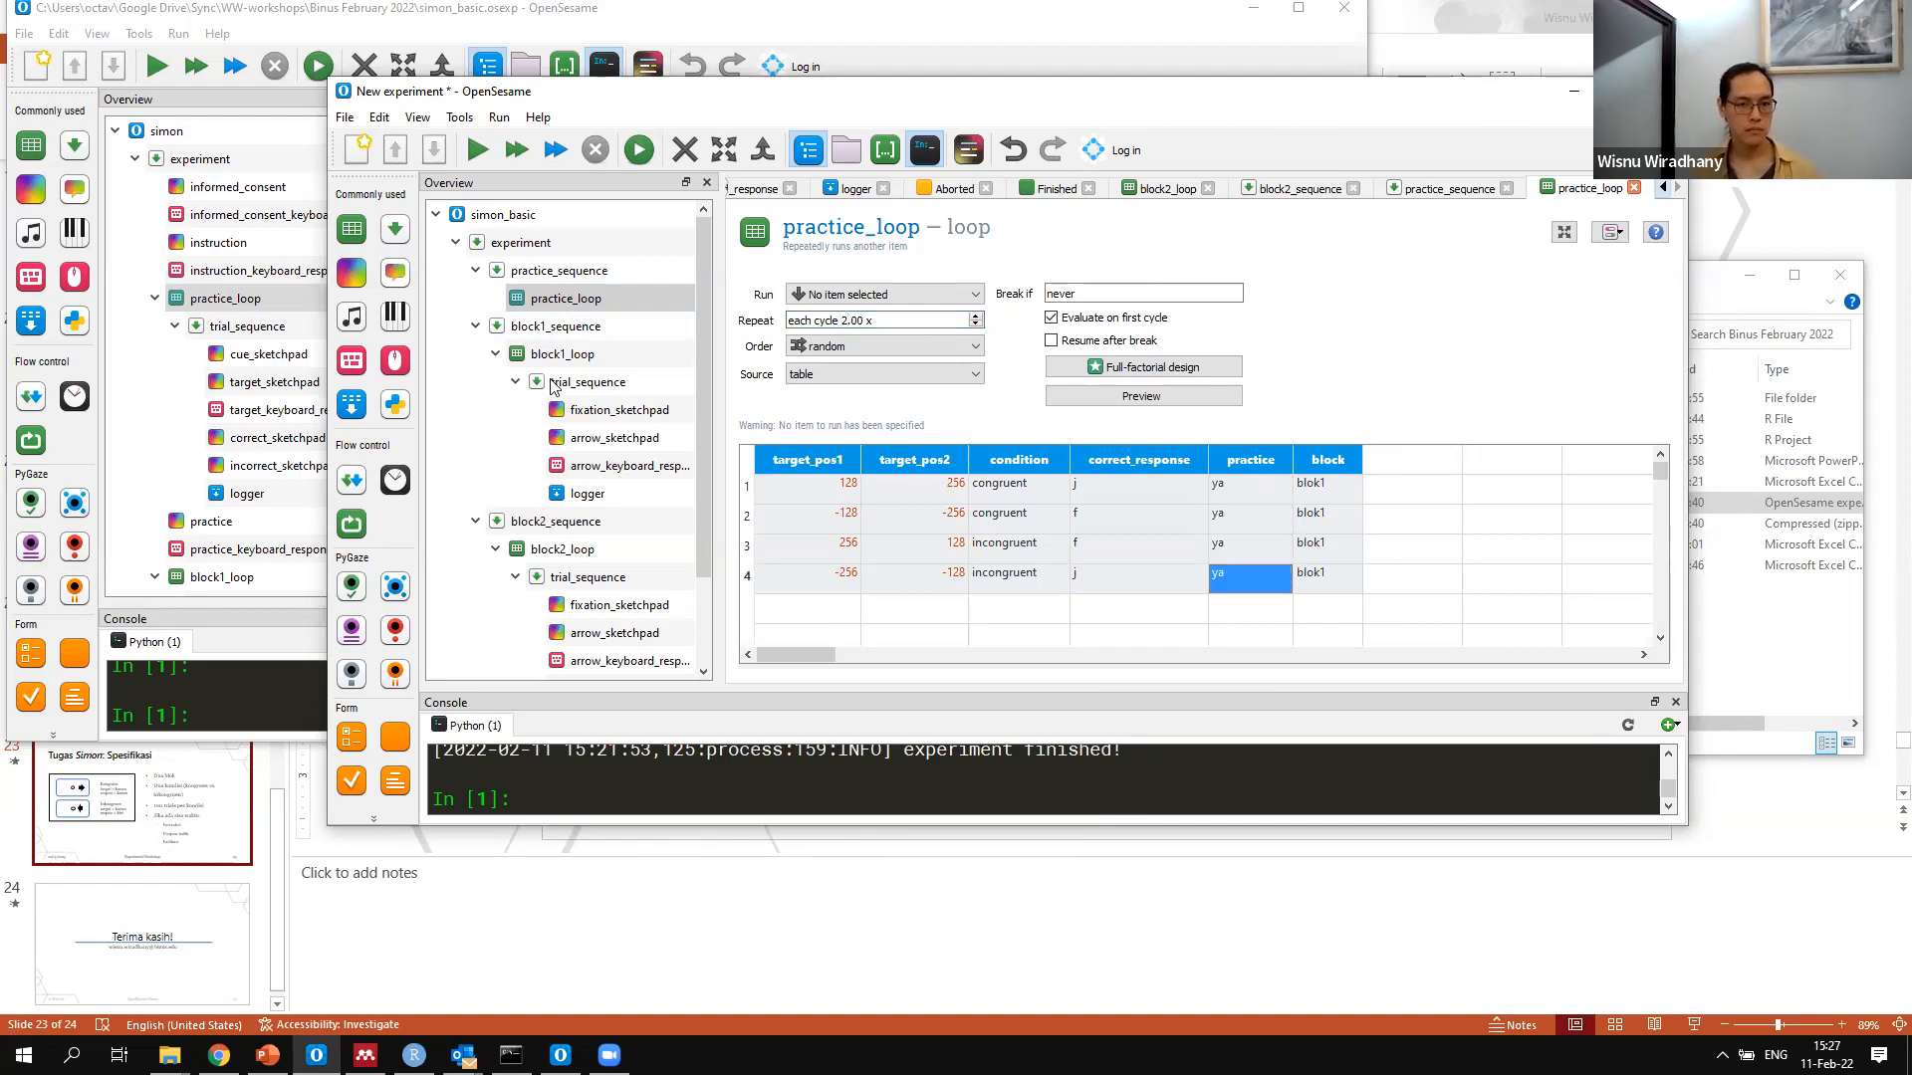
Make a linked copy of trial_sequence from block1_loop and insert it into practice_loop
right_click(551, 381)
click(622, 472)
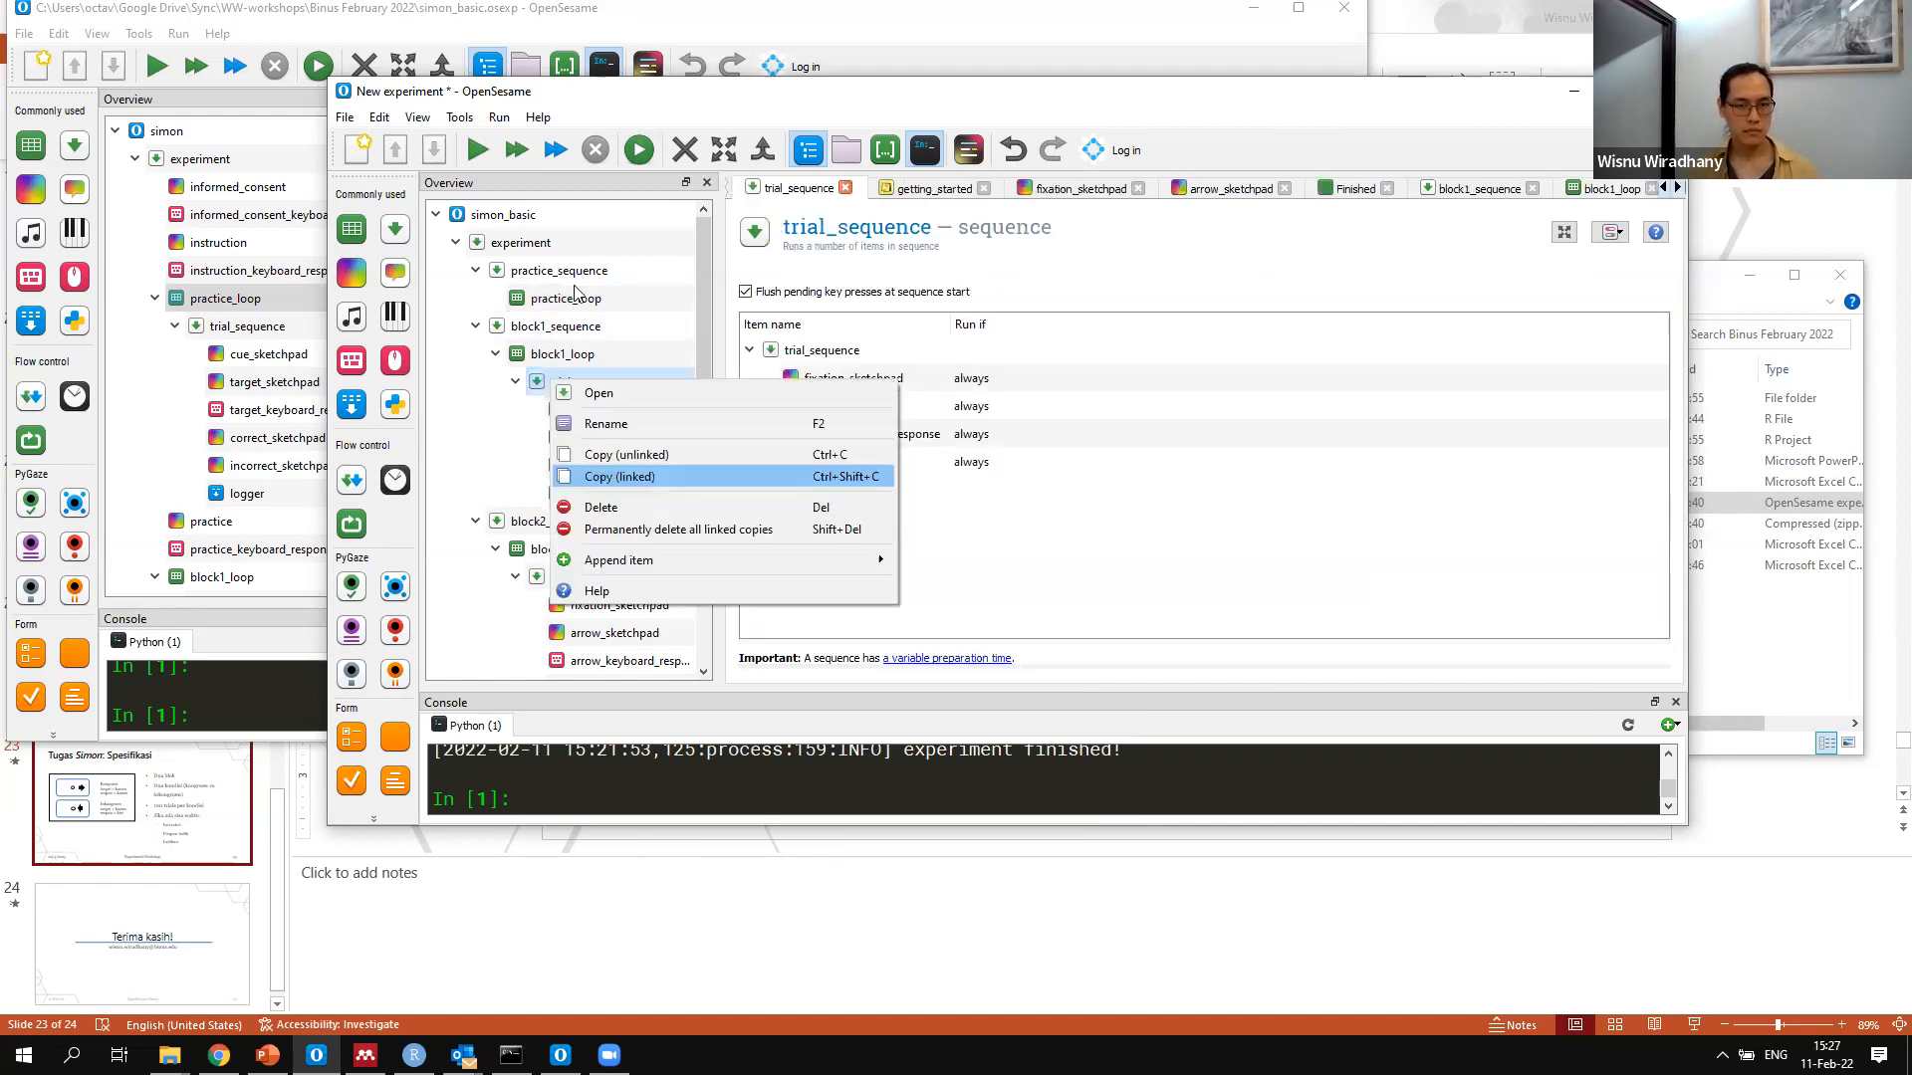
right_click(665, 409)
click(734, 444)
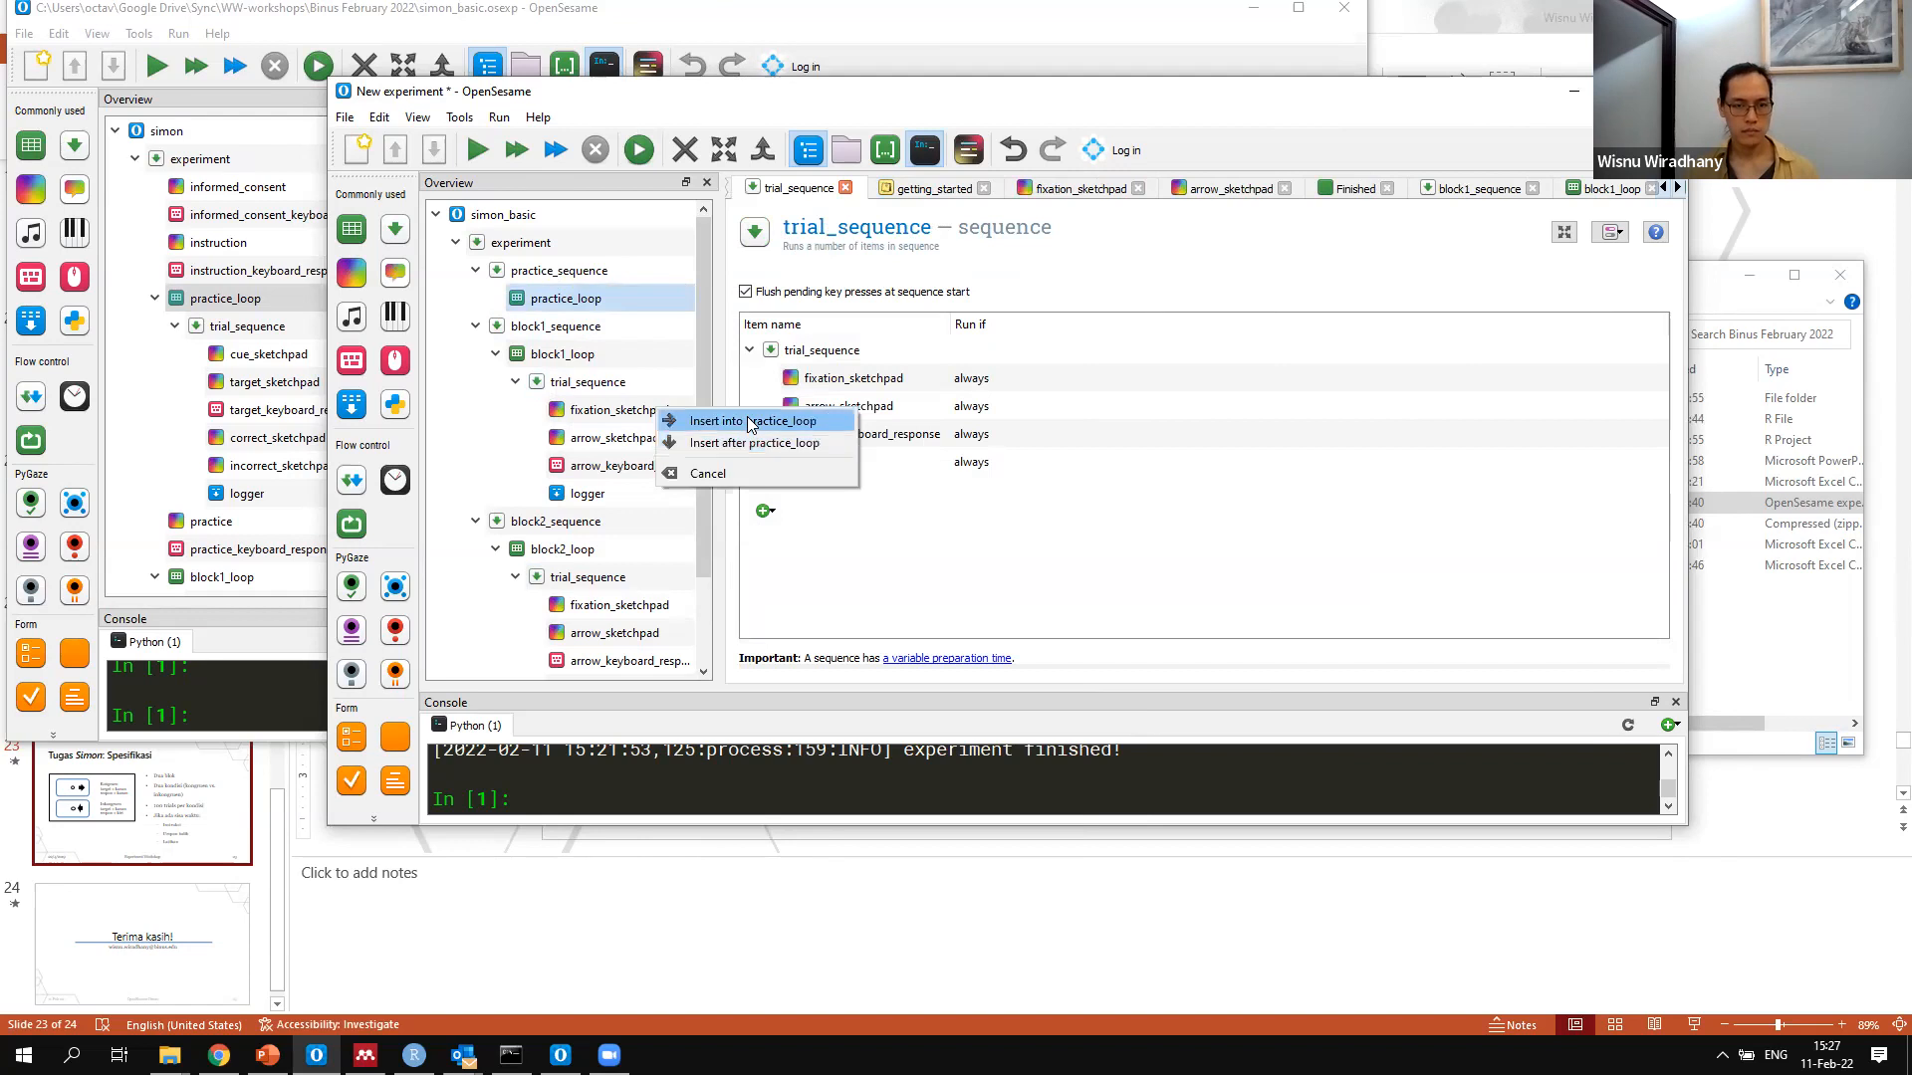
click(751, 421)
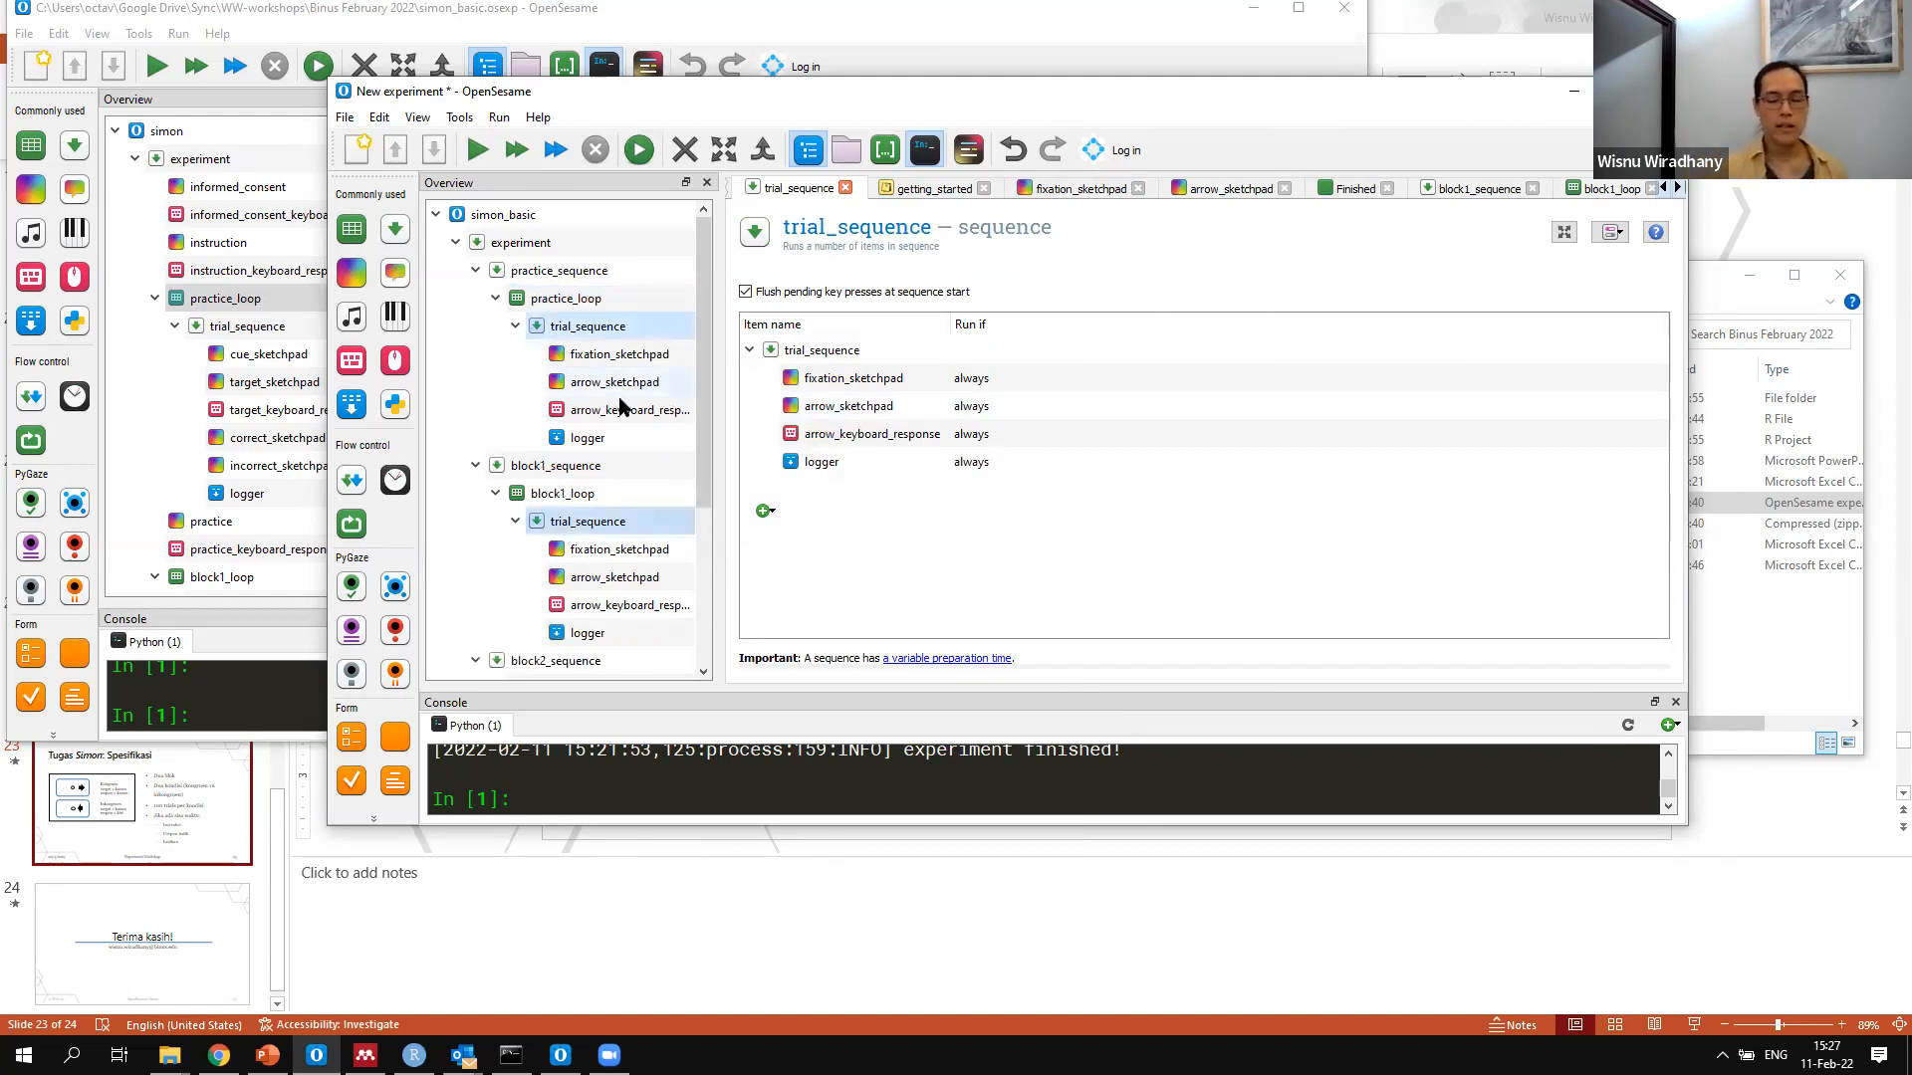
Add a feedback item after arrow_keyboard_response in trial_sequence and name it correct_feedback
click(619, 409)
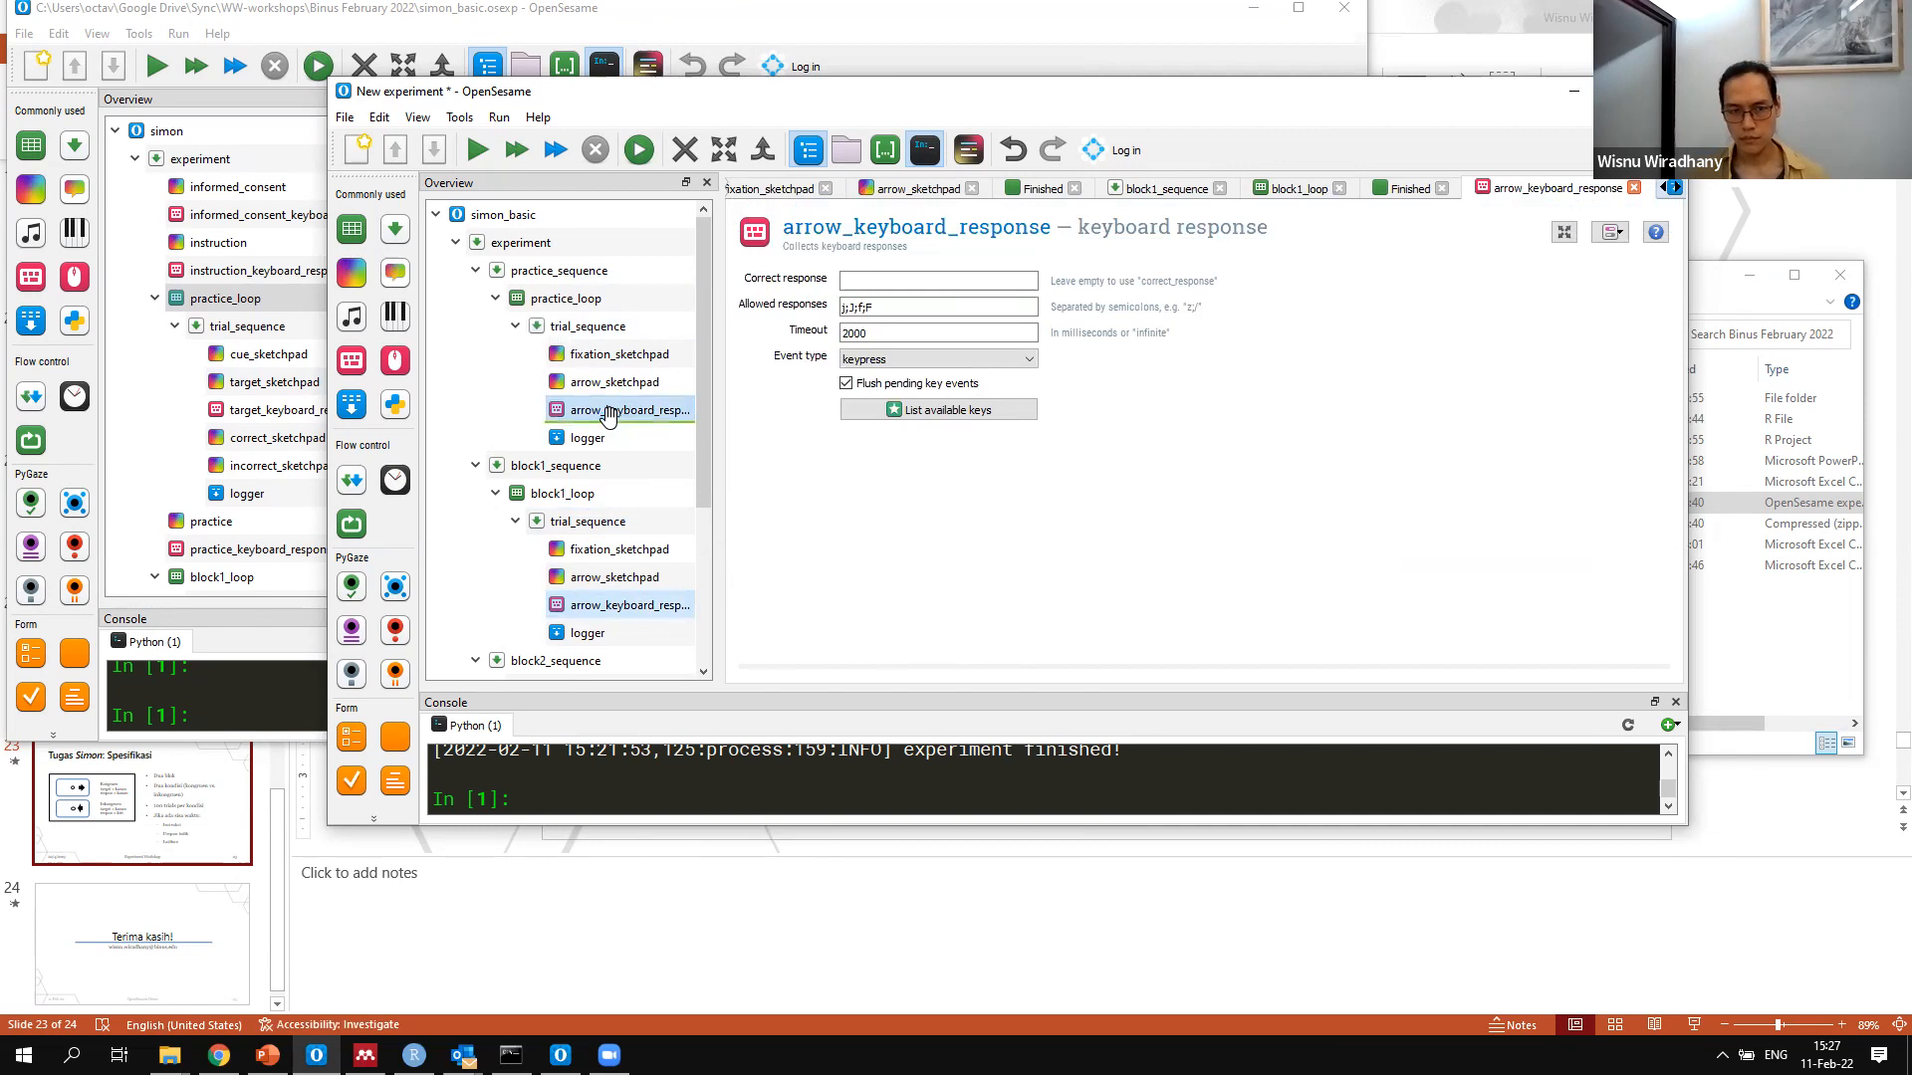
drag(394, 273, 623, 410)
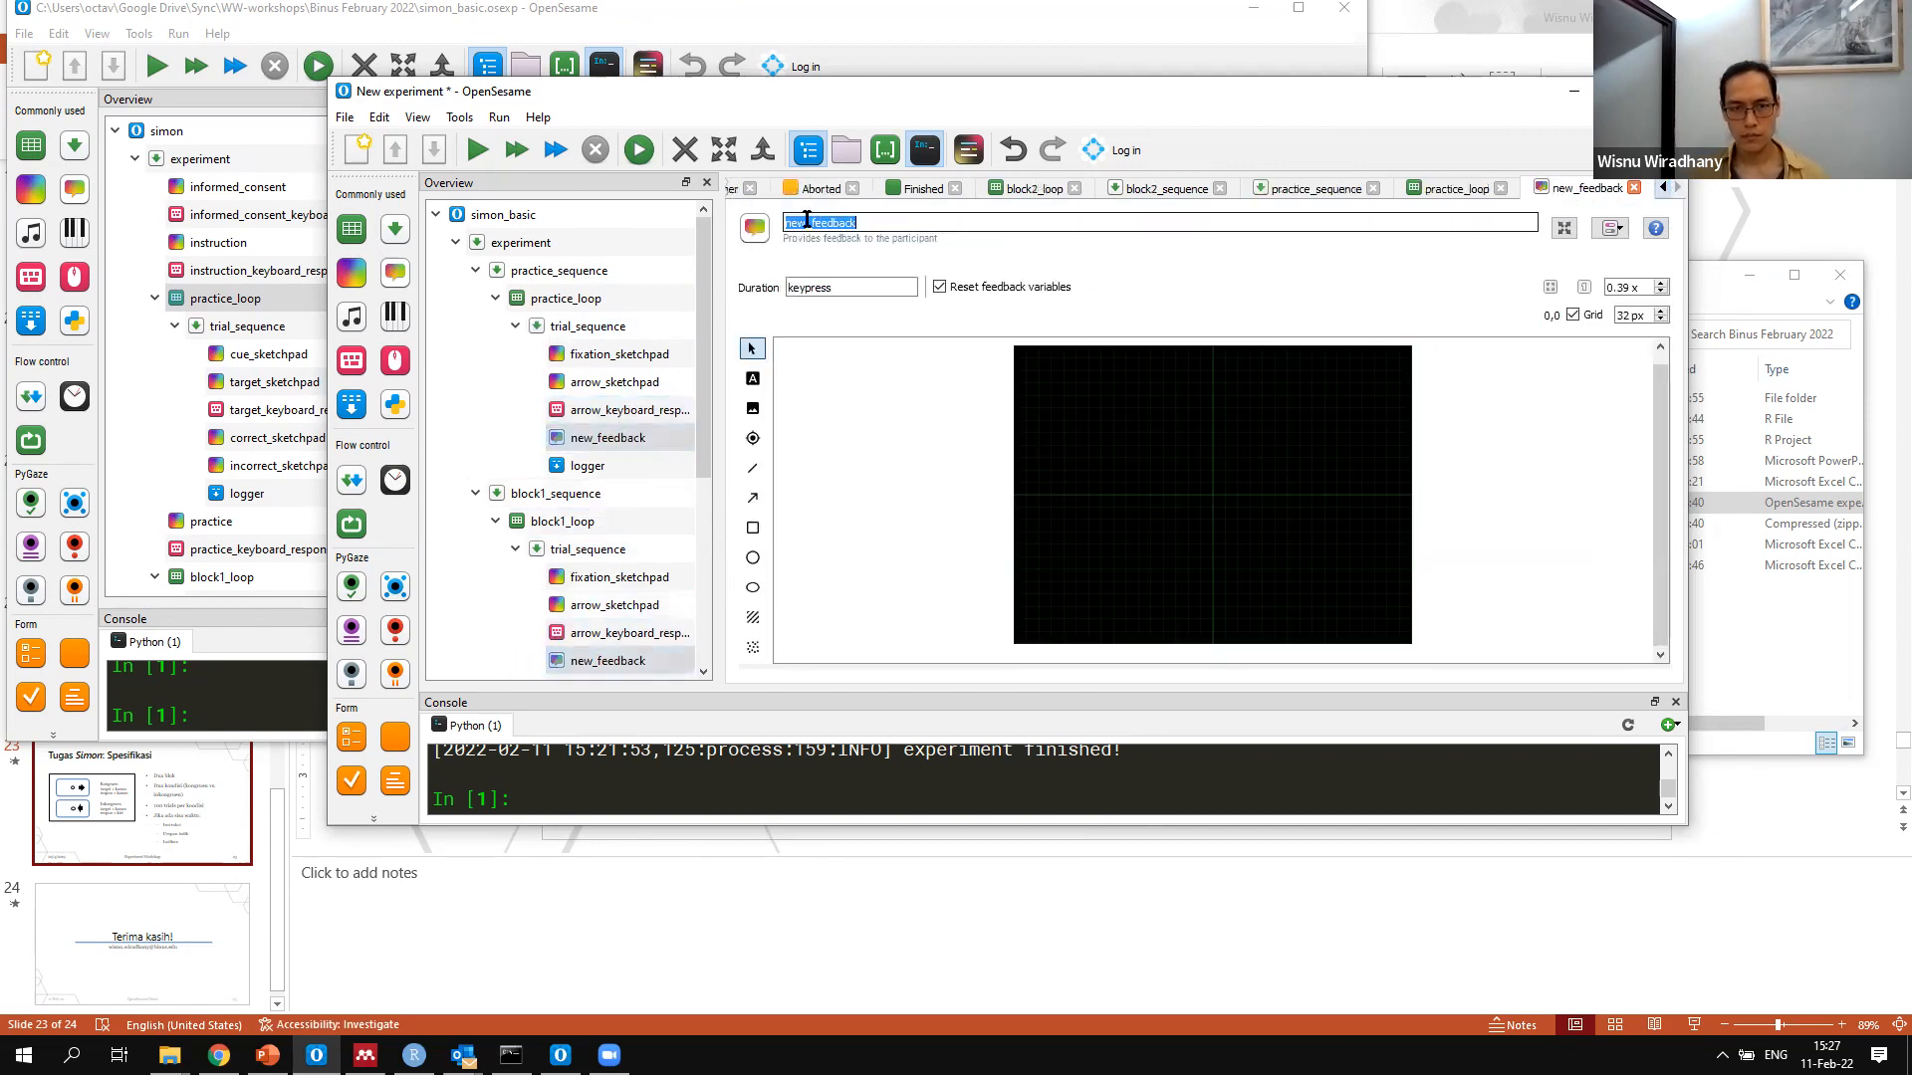
text(correct_feedback)
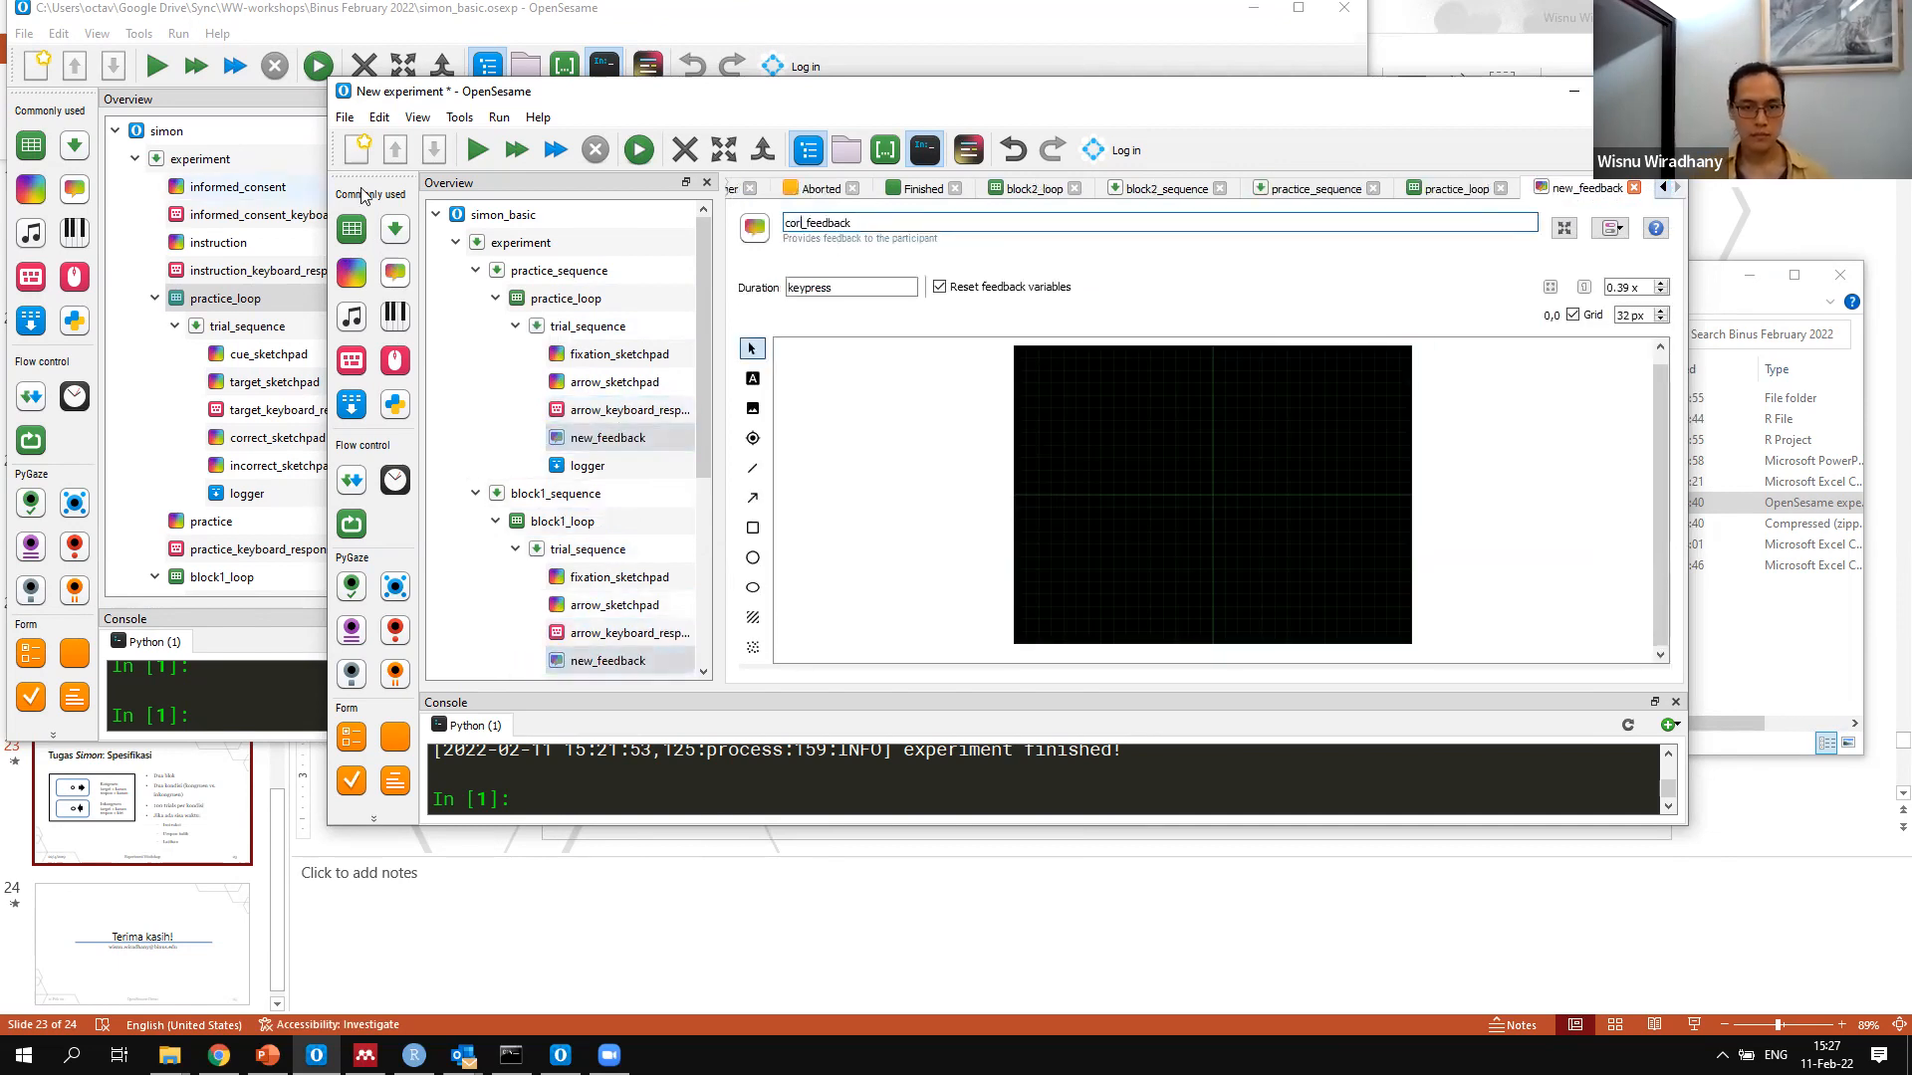
Add a second feedback item after correct_feedback in trial_sequence and name it incorrect_feedback
drag(395, 274, 627, 443)
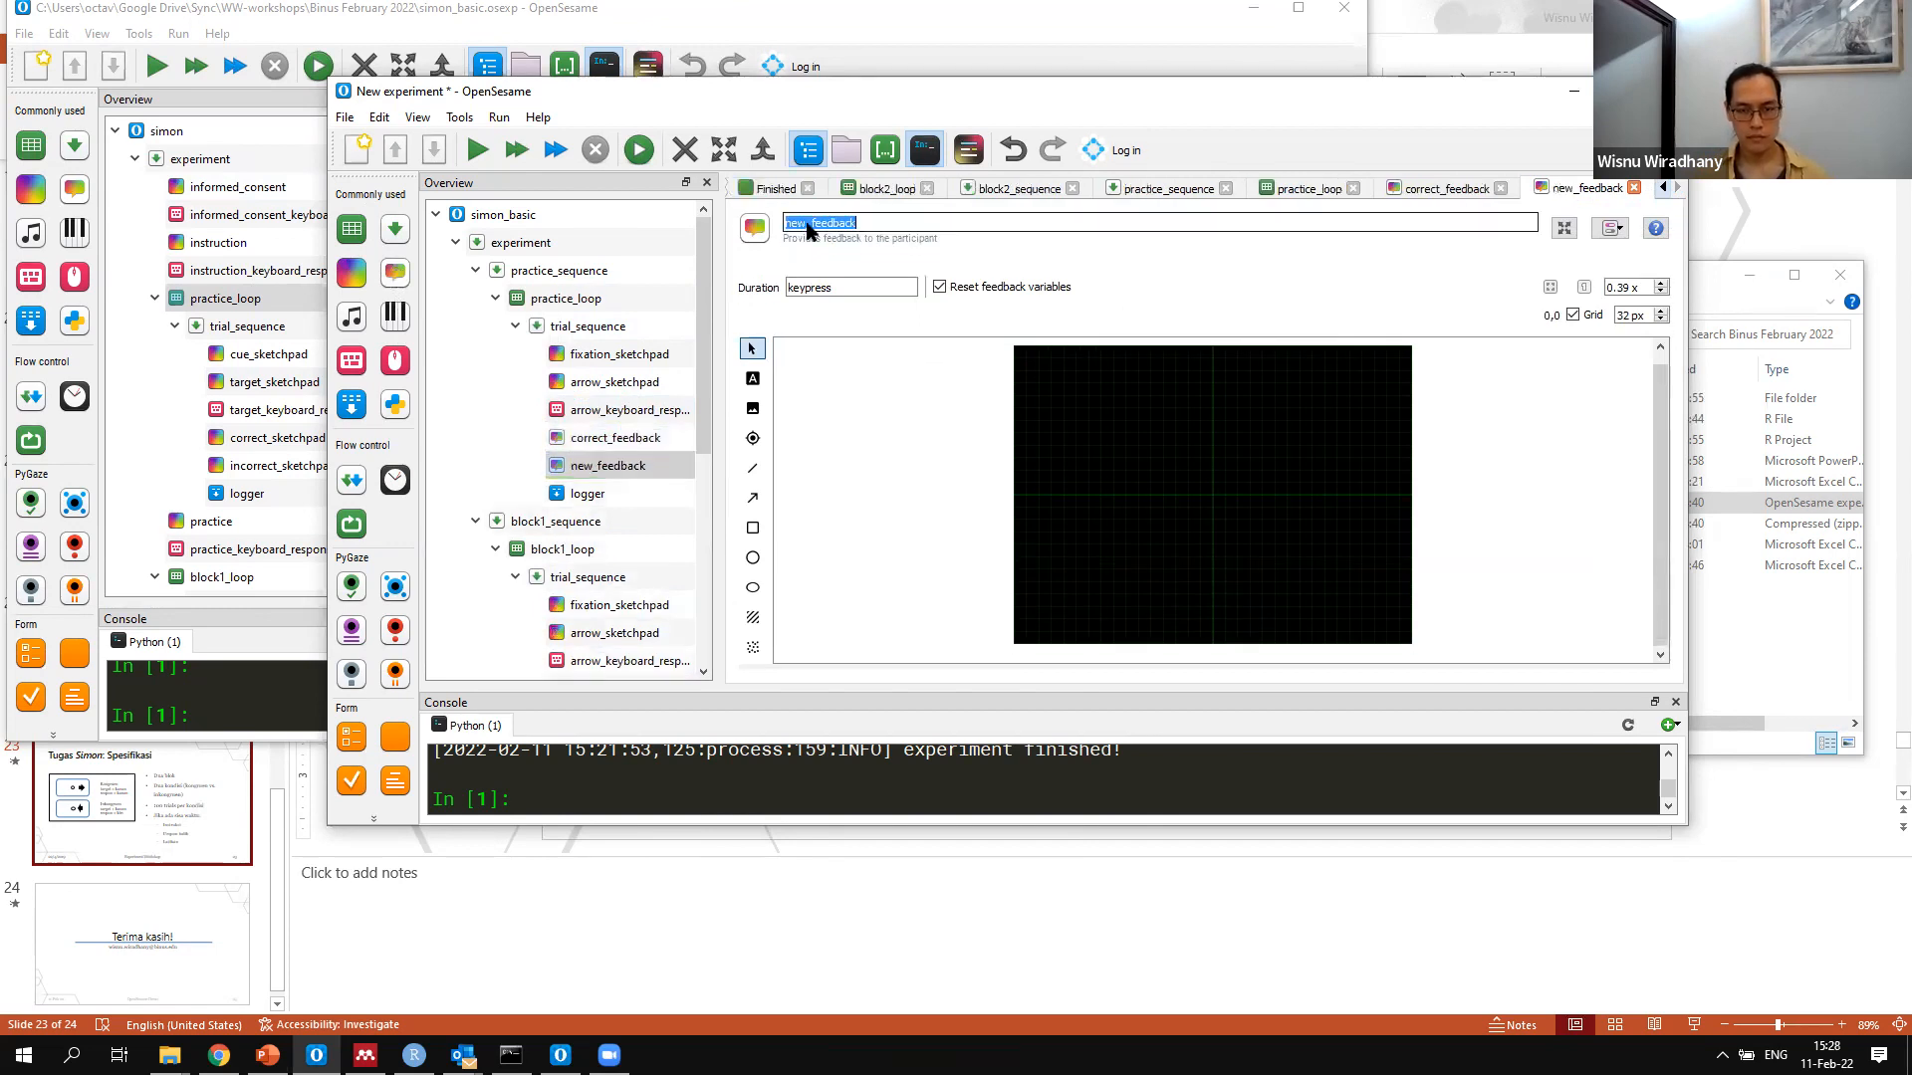
click(809, 227)
drag(808, 227, 374, 207)
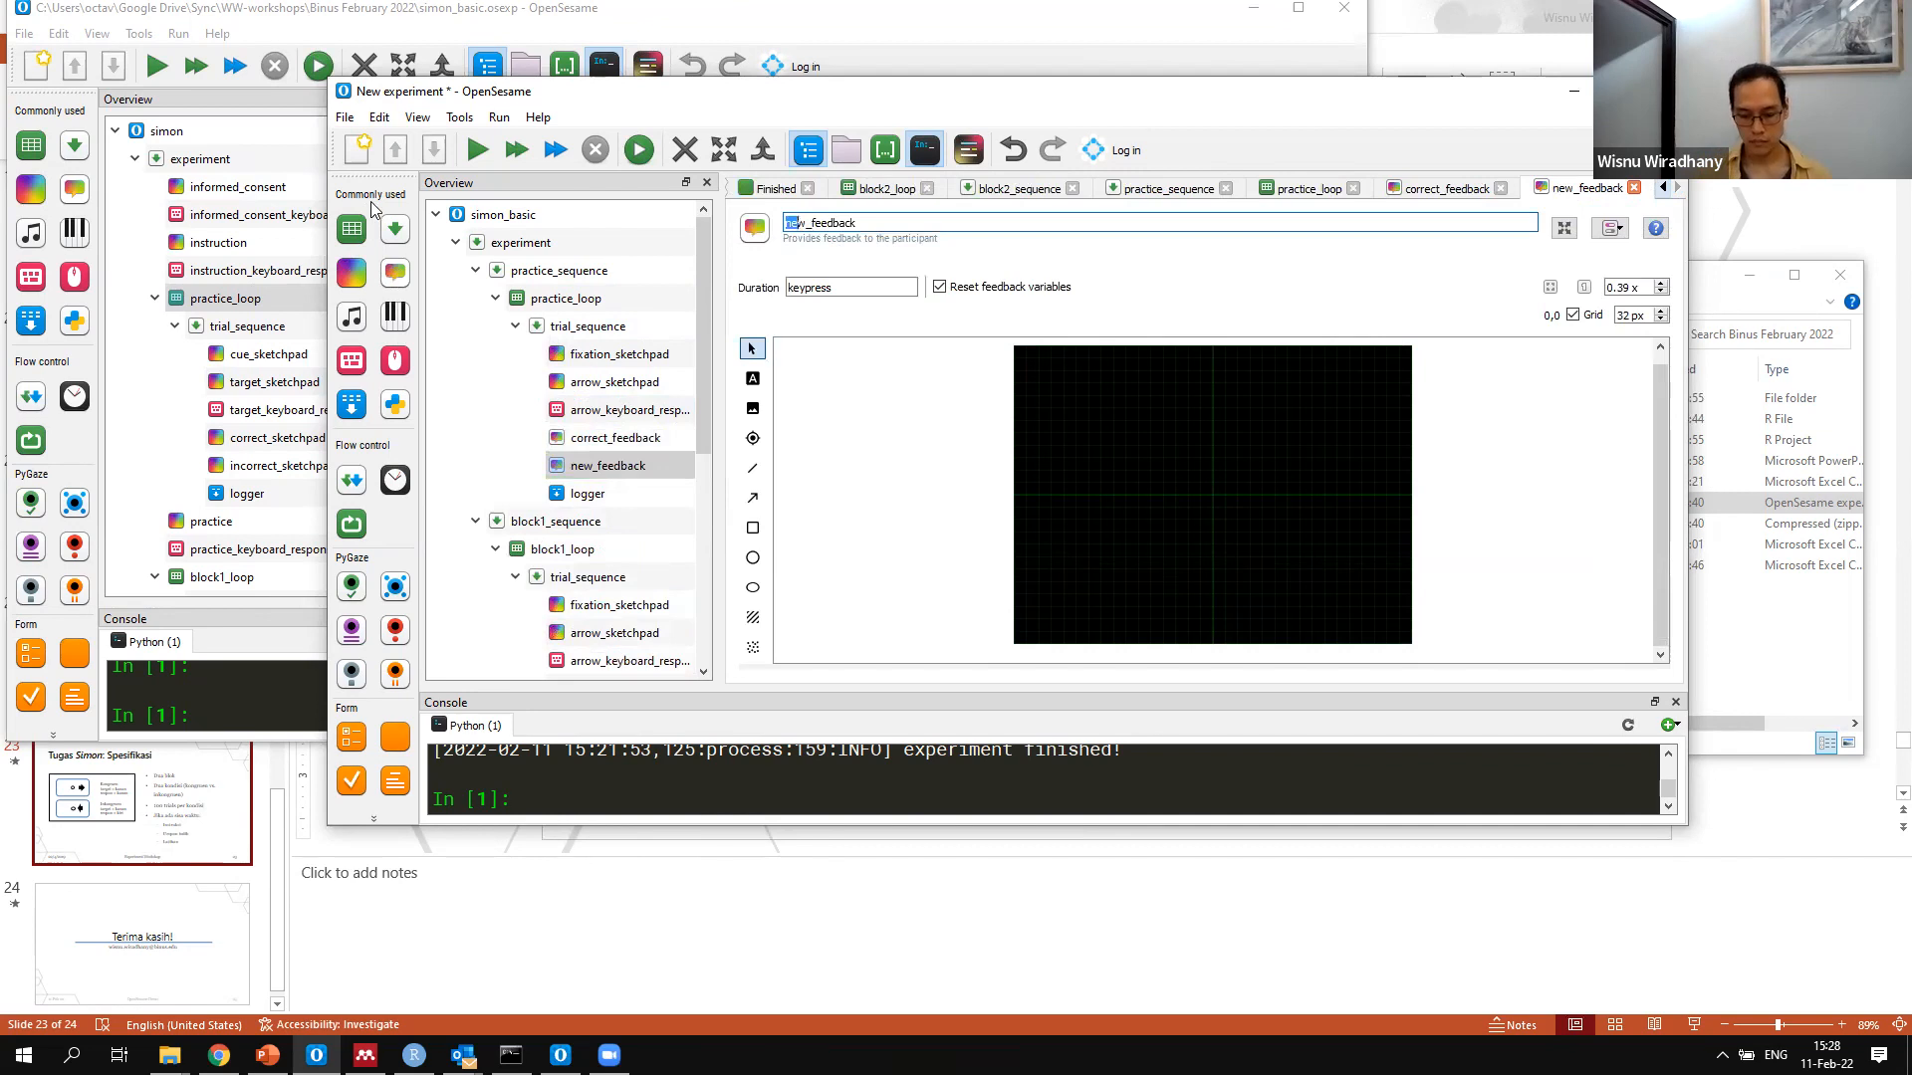
text(incorrect)
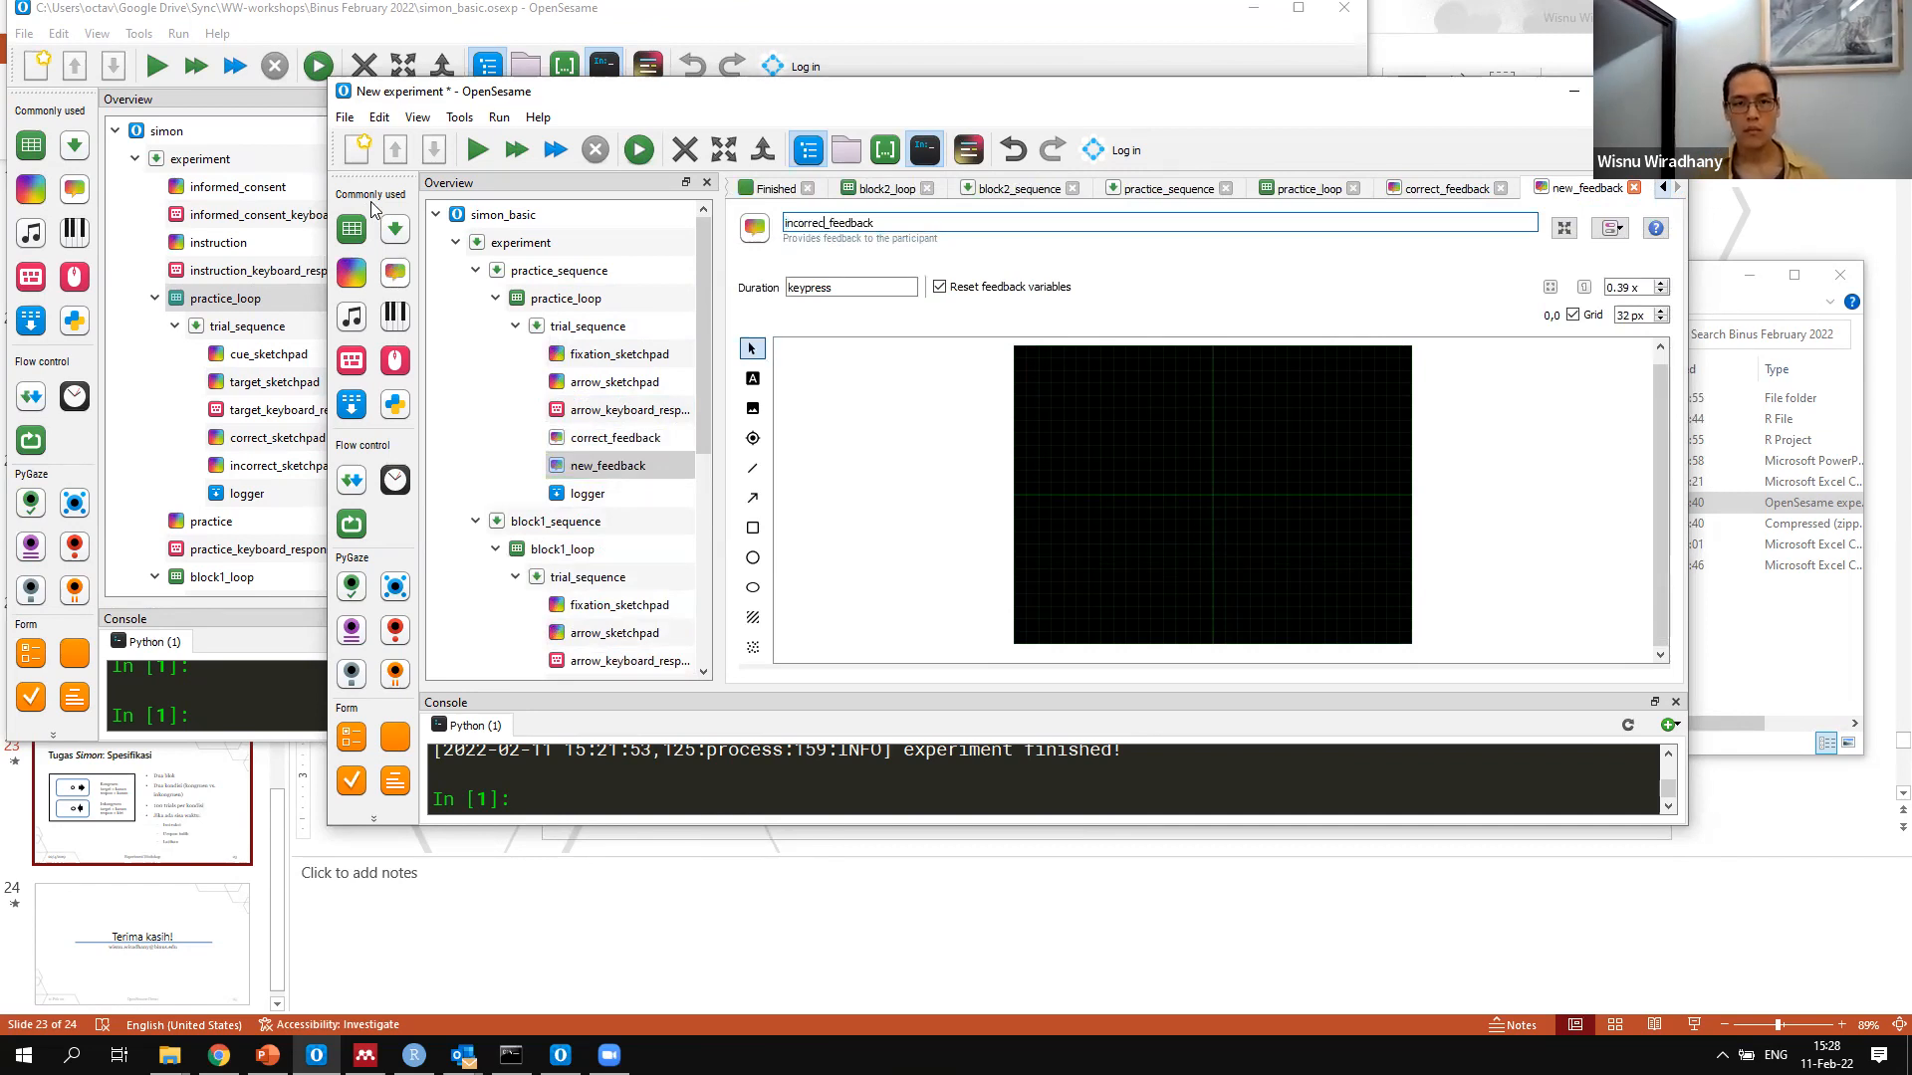
click(906, 532)
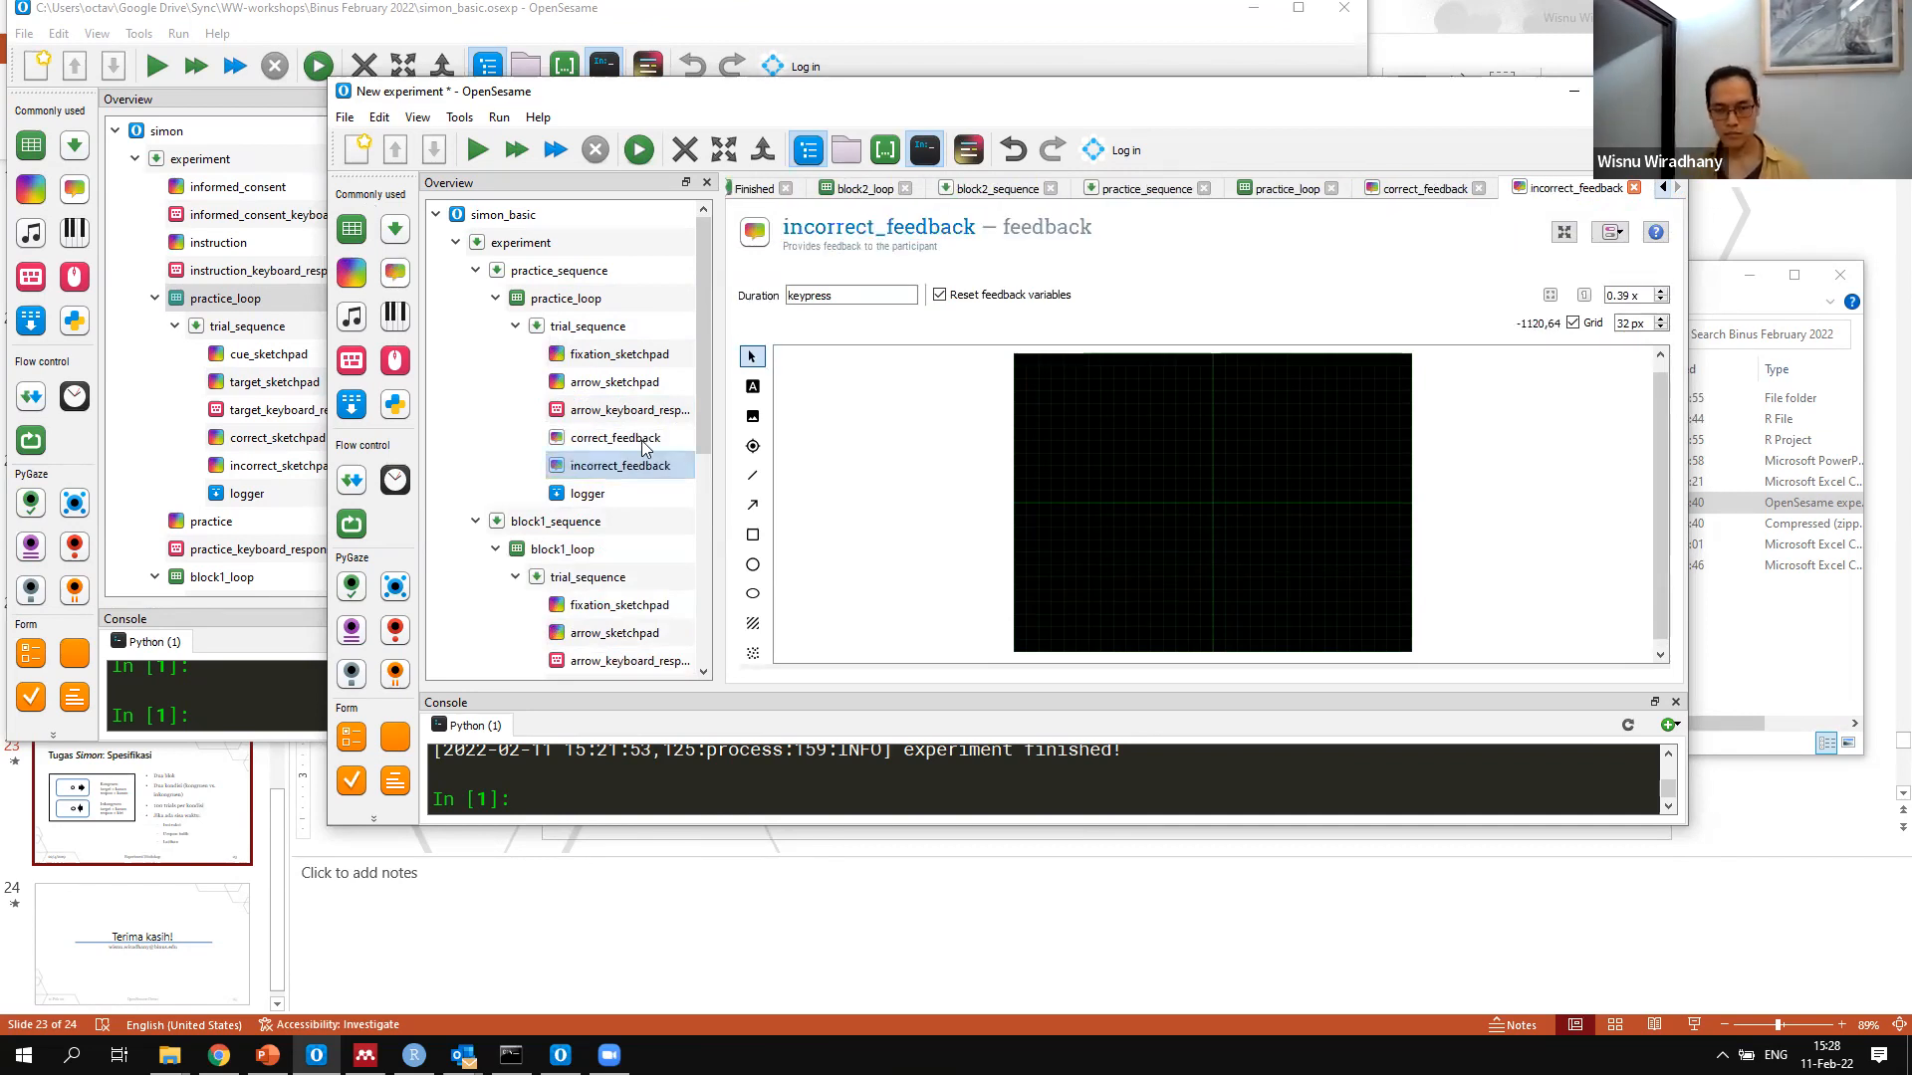
Set the duration of correct_feedback to 500 and place the text "Benar!" at the centre of its canvas (0,0)
click(644, 446)
click(753, 386)
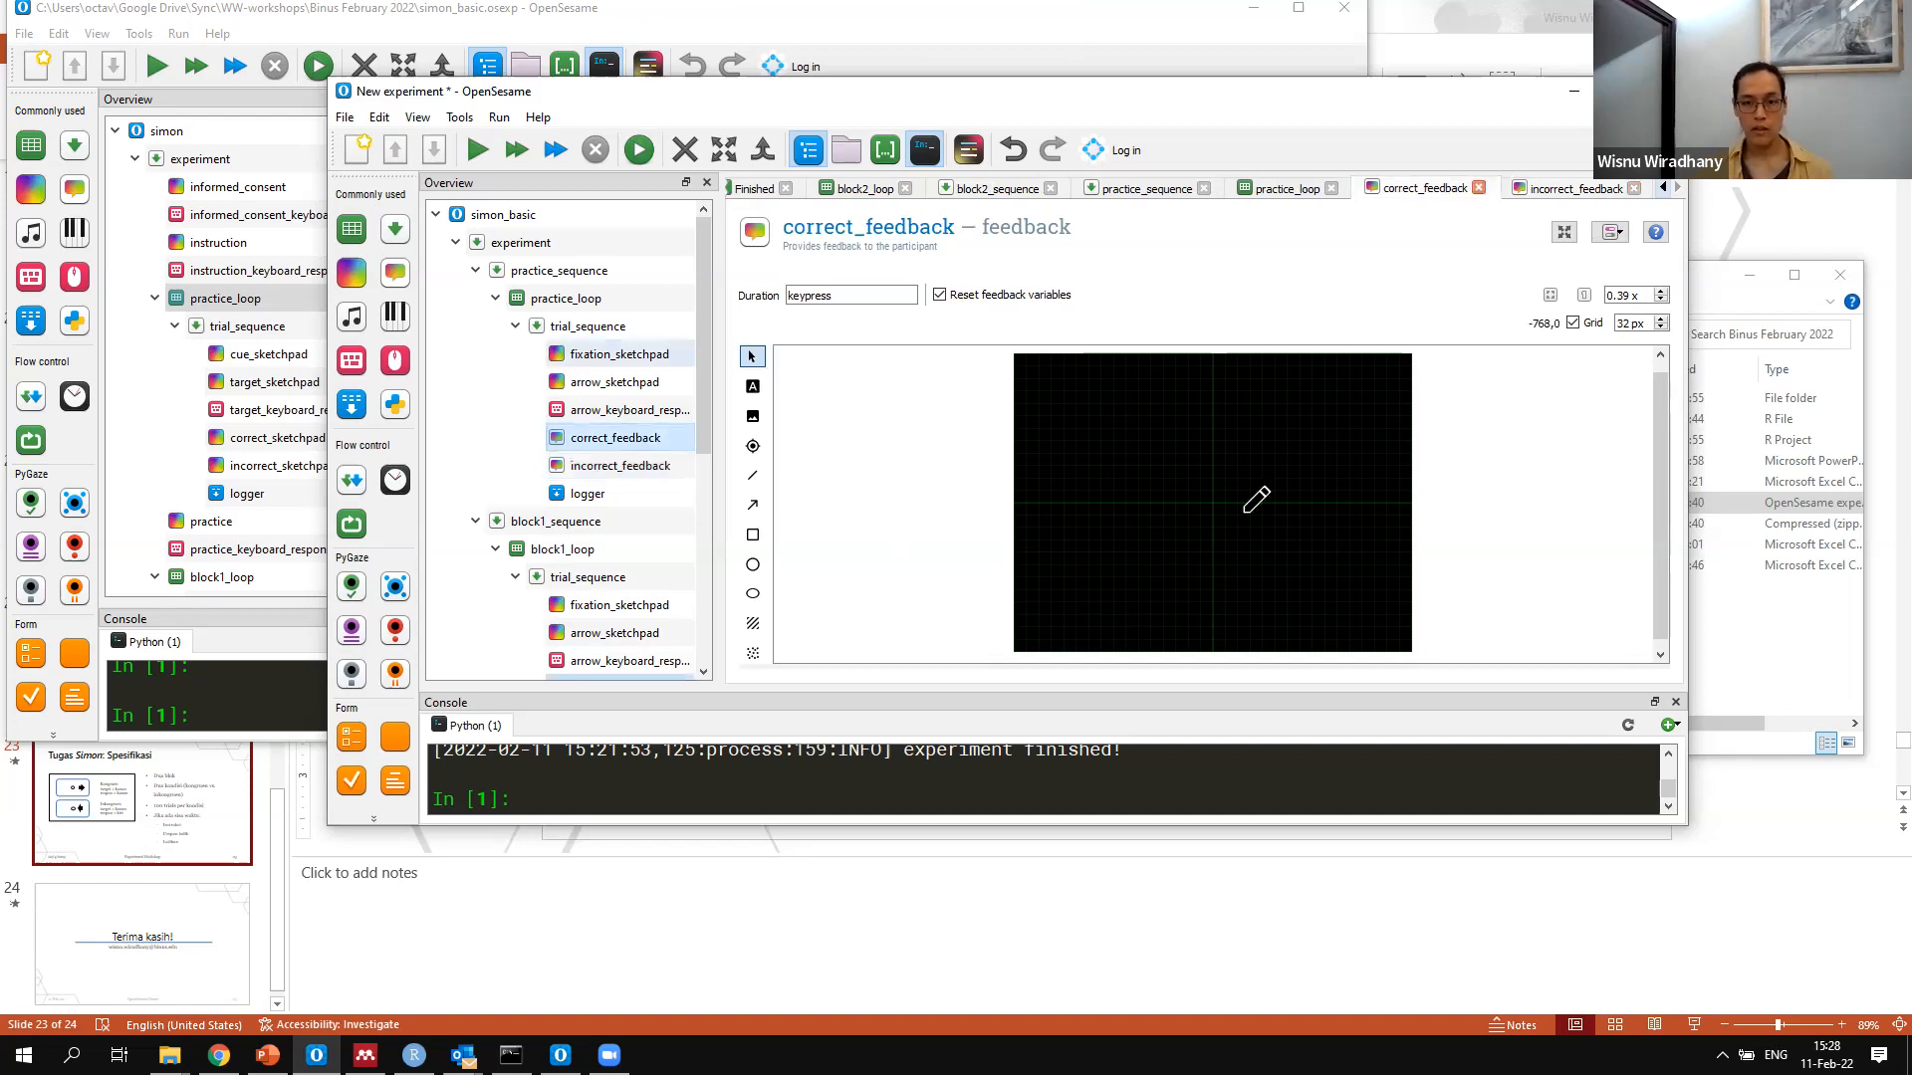
drag(492, 235, 213, 245)
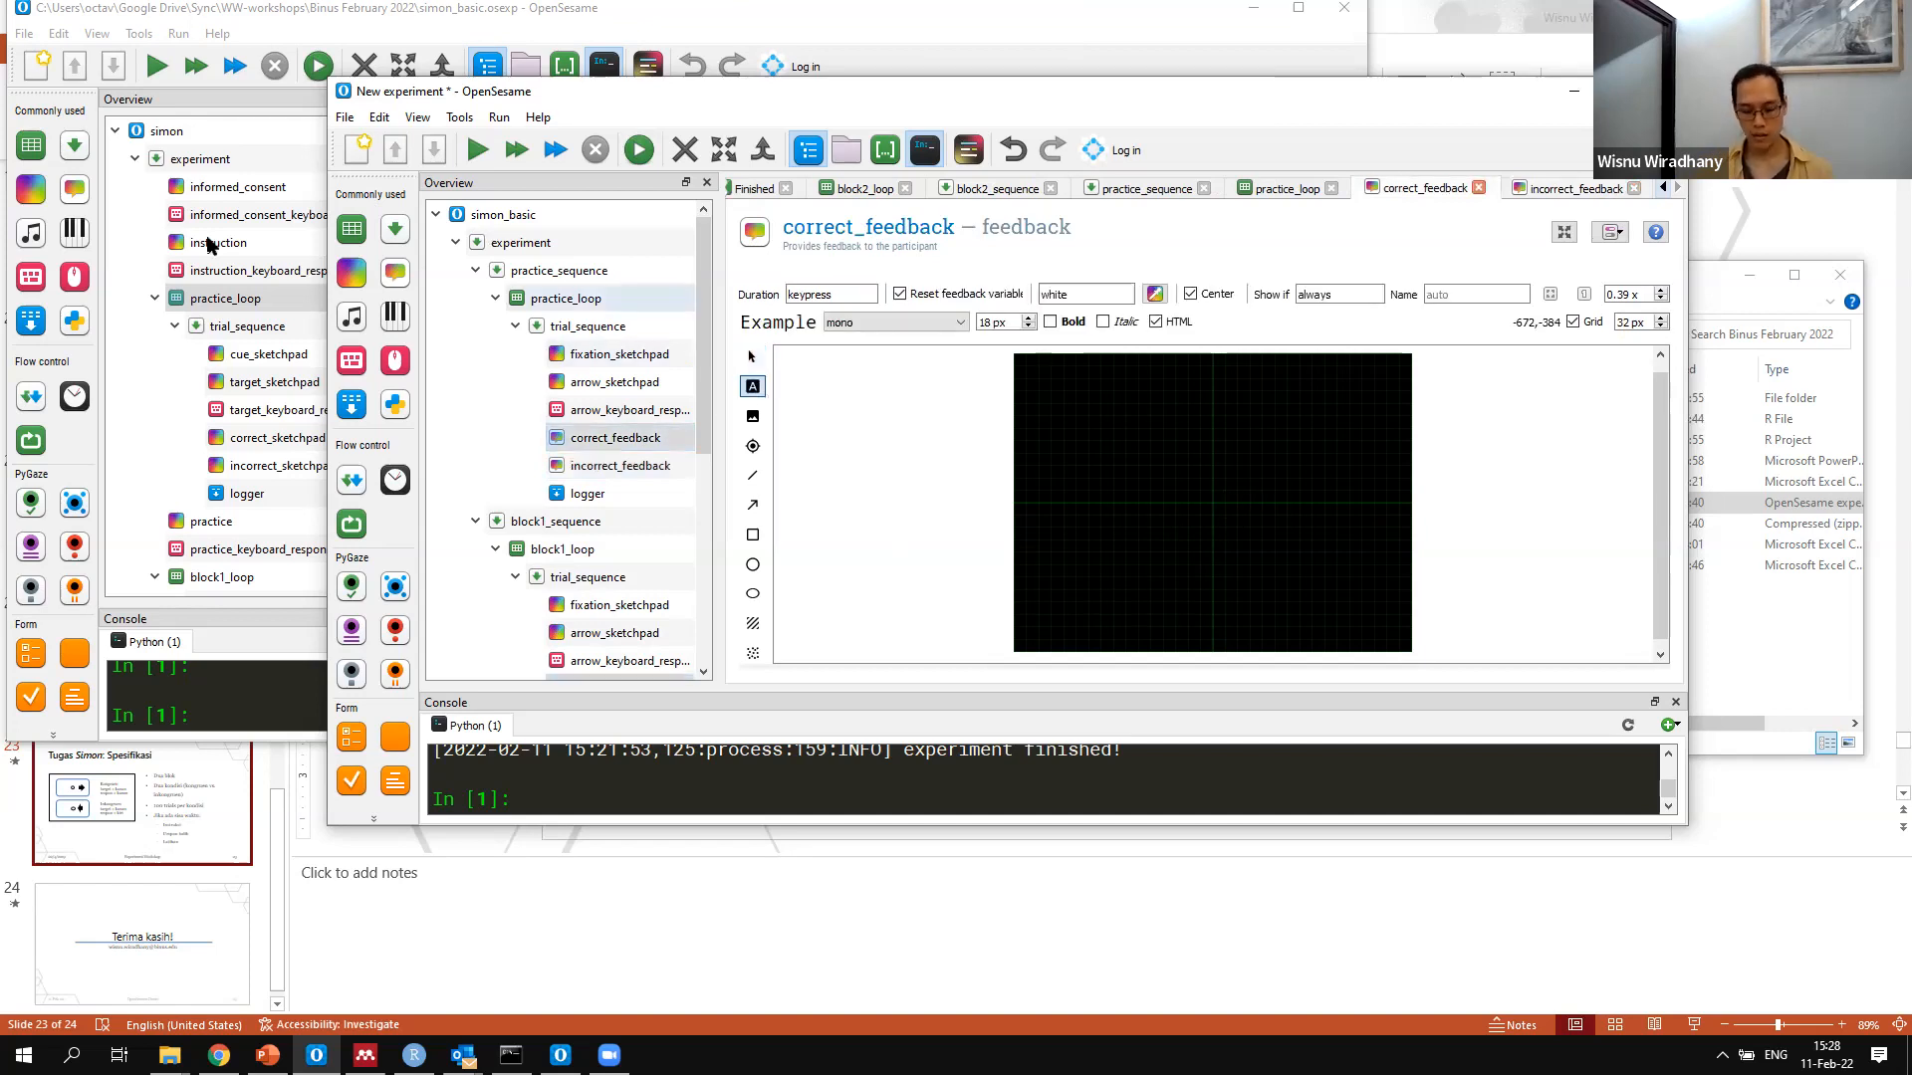
text(500)
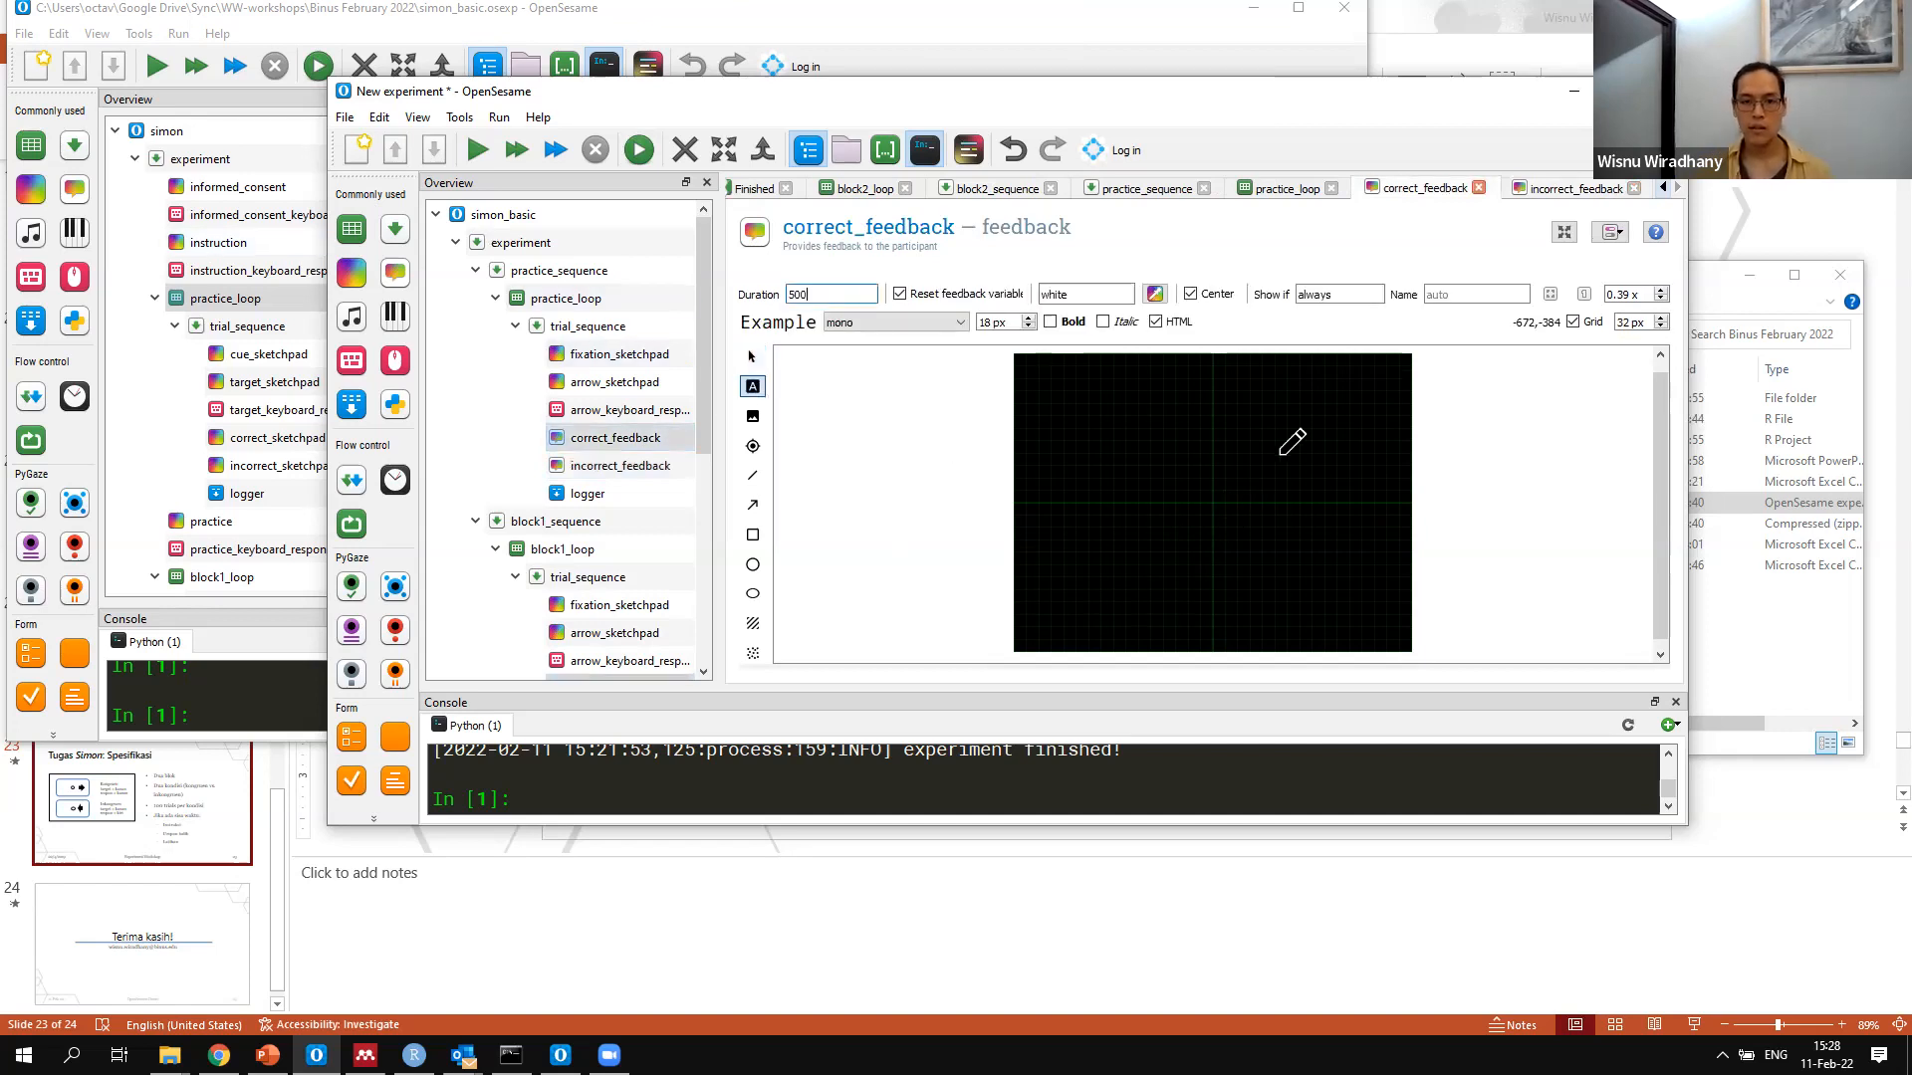
click(1201, 513)
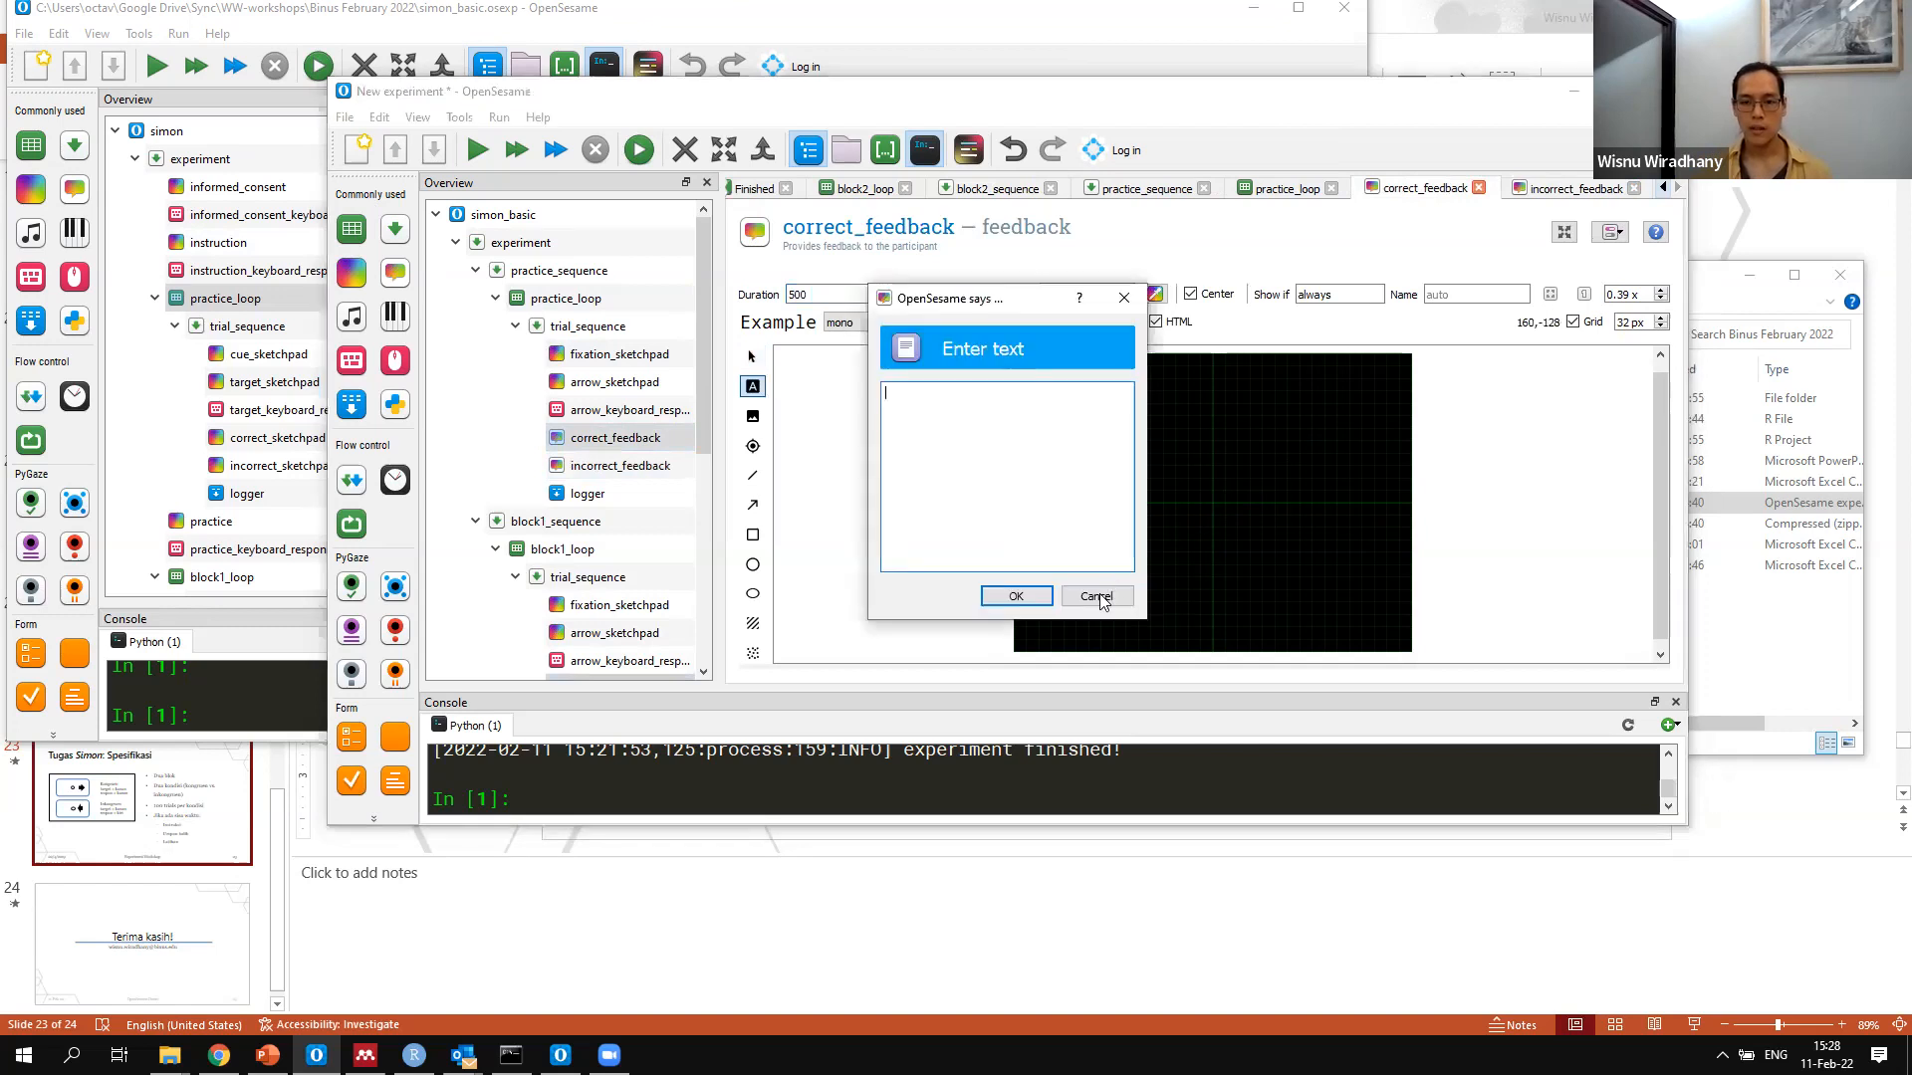
key(Escape)
click(1214, 501)
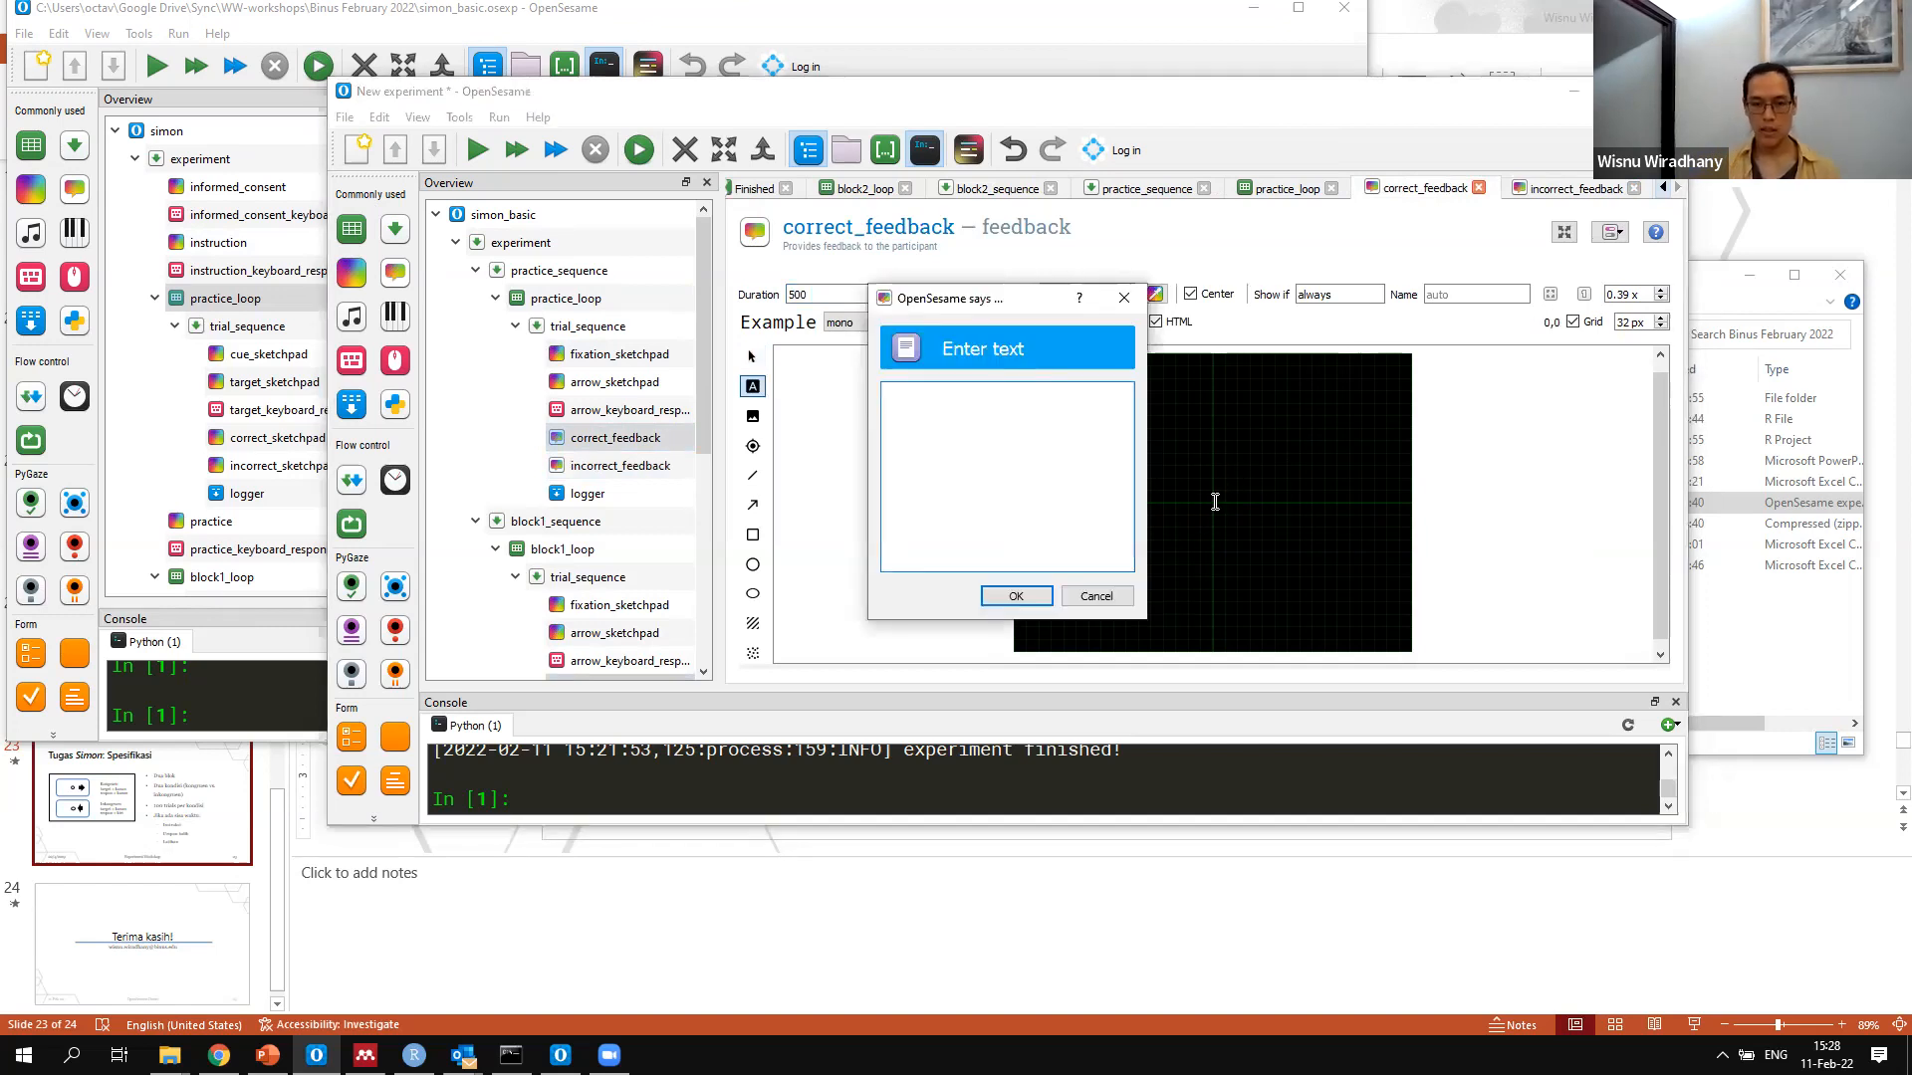
text(Benar!)
click(1015, 596)
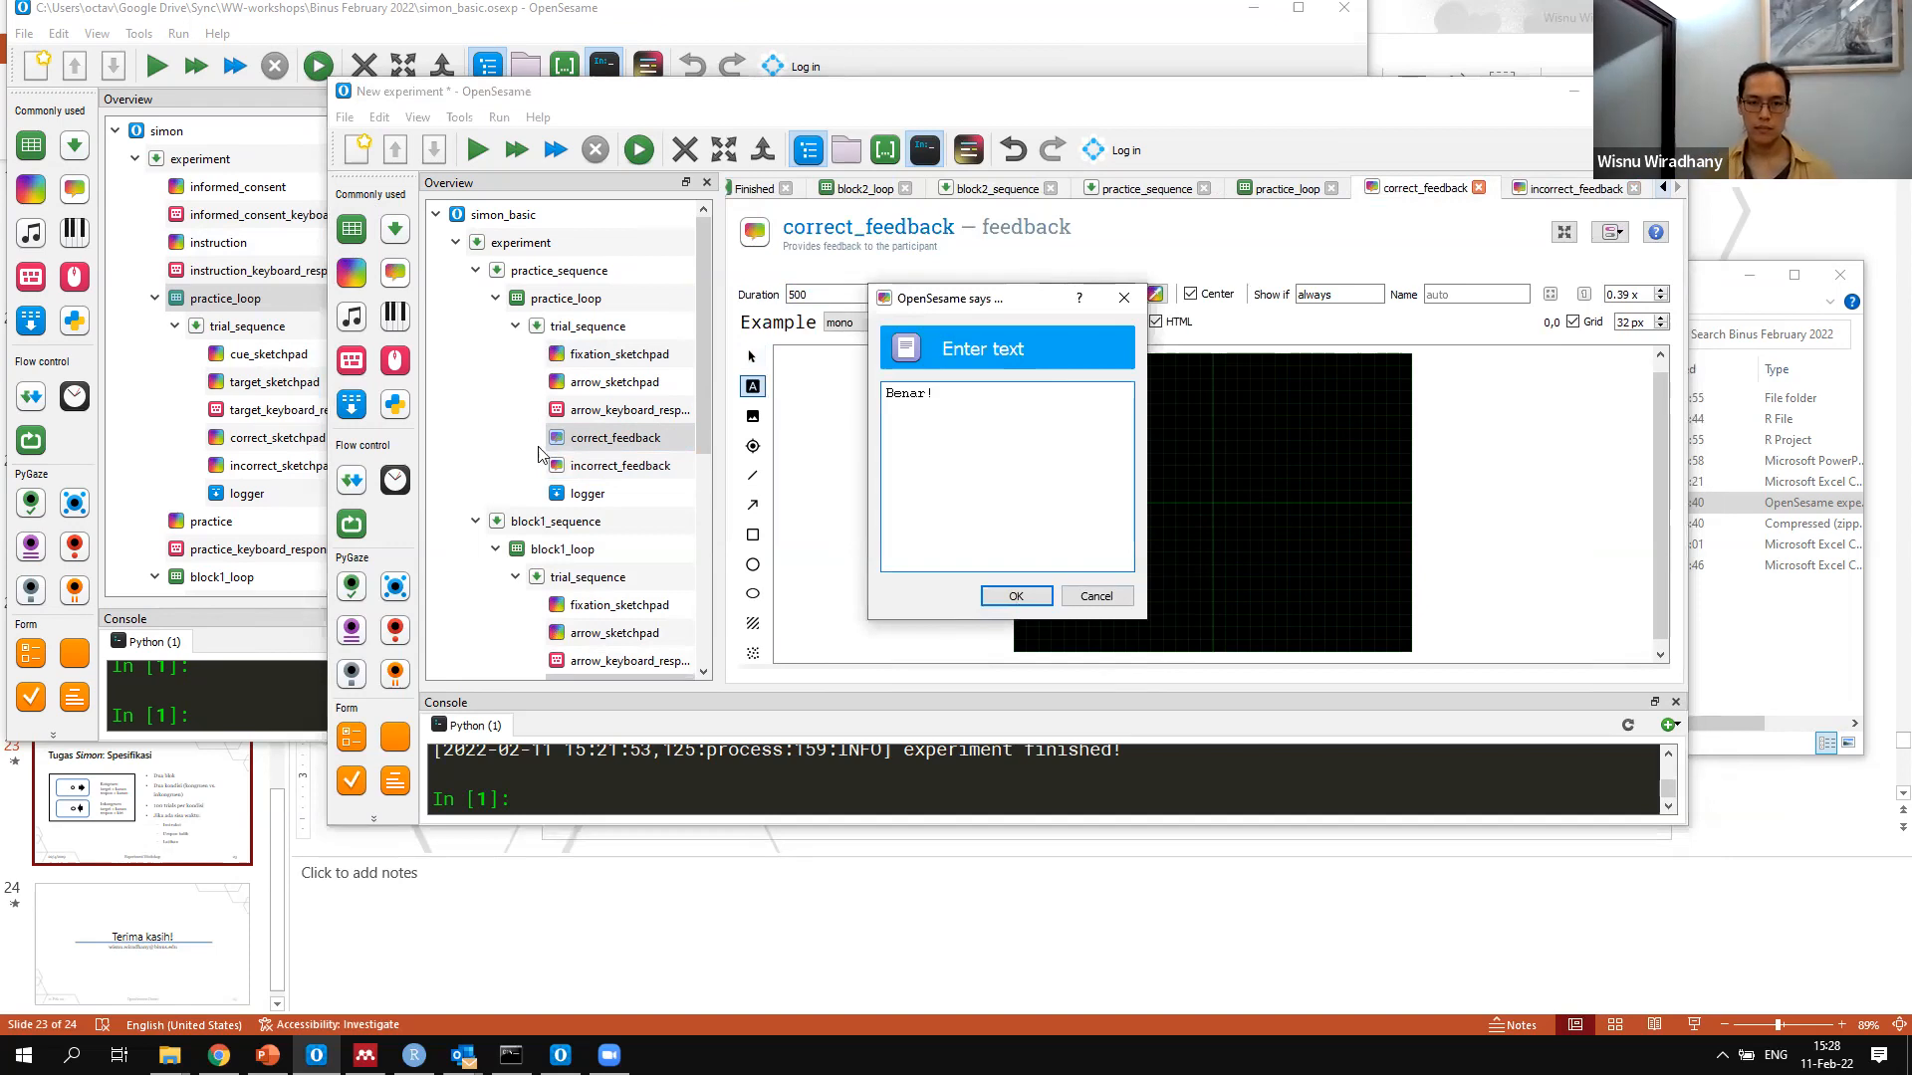
Set the duration of incorrect_feedback to 500 and place the two-line text "Salah!" / "Ingat kembali tombol yang tepat!" at the centre of its canvas (0,0)
click(612, 467)
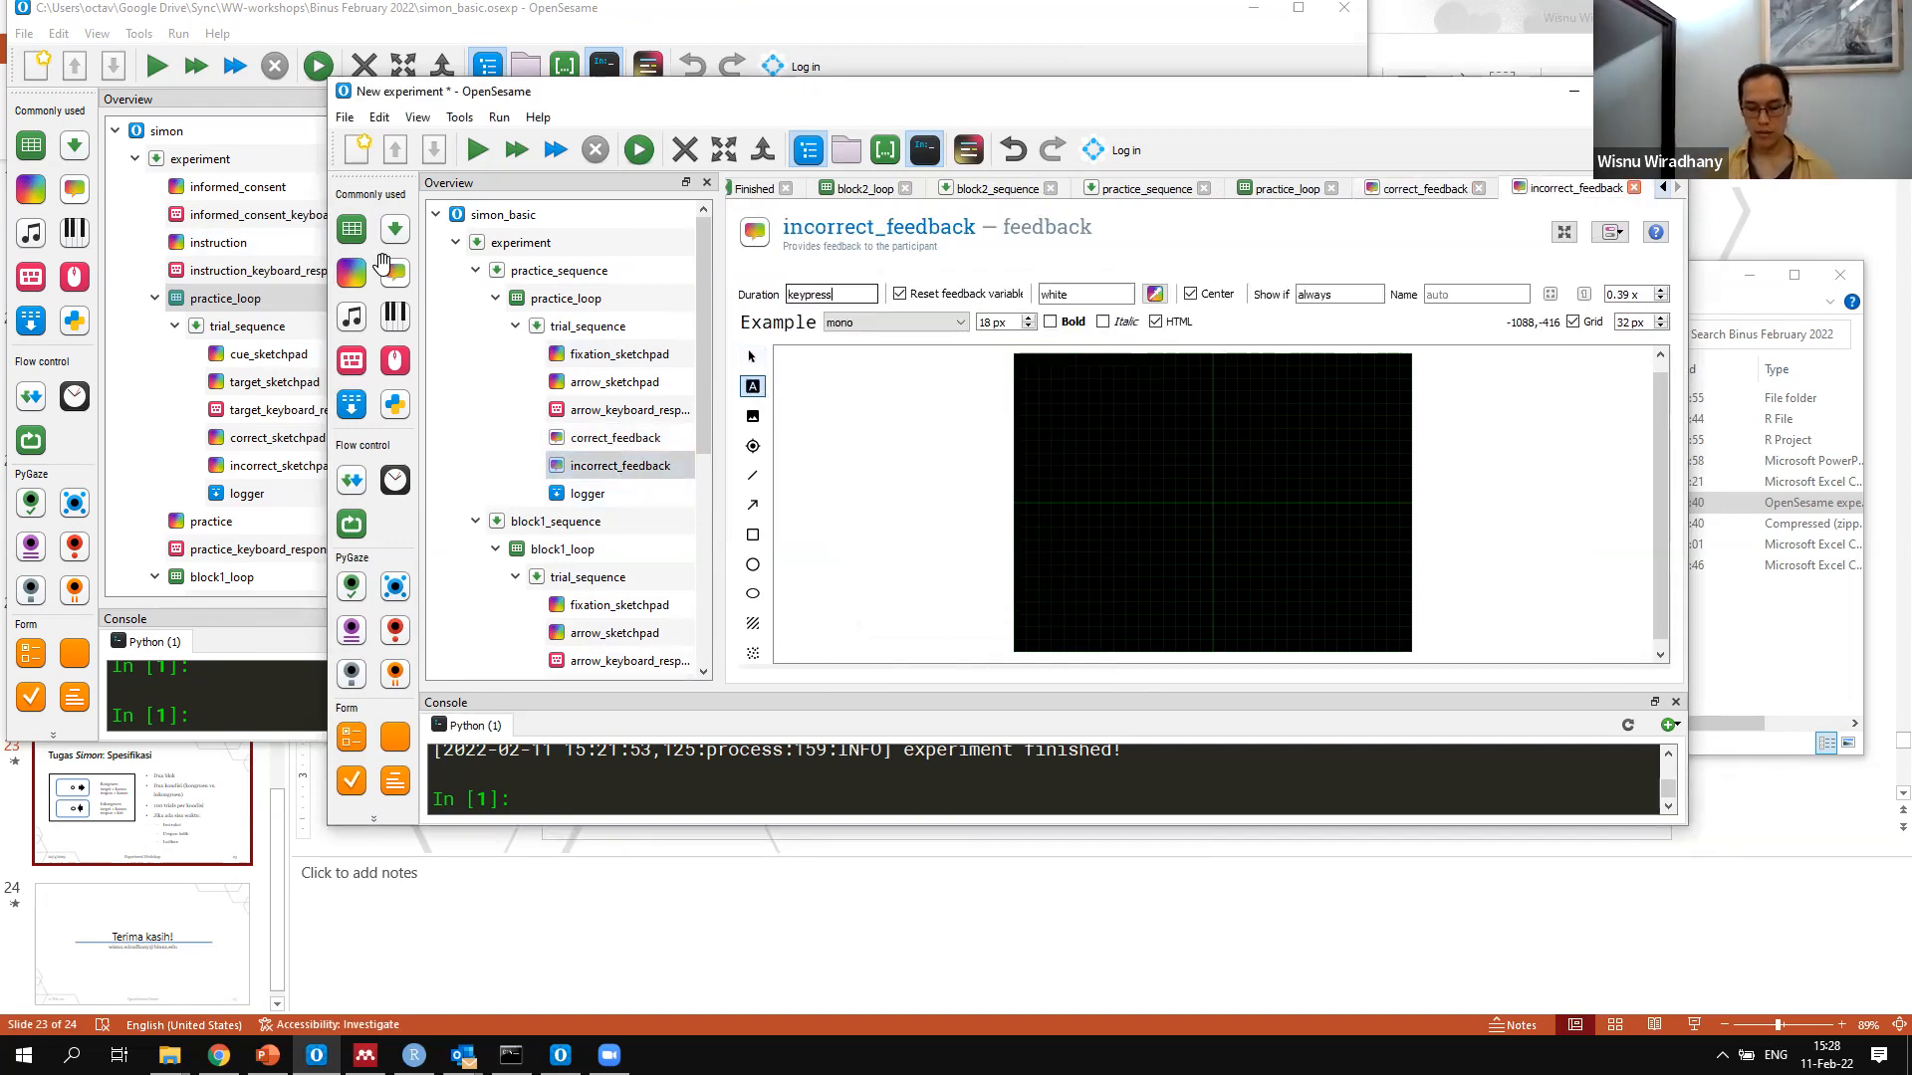
click(804, 493)
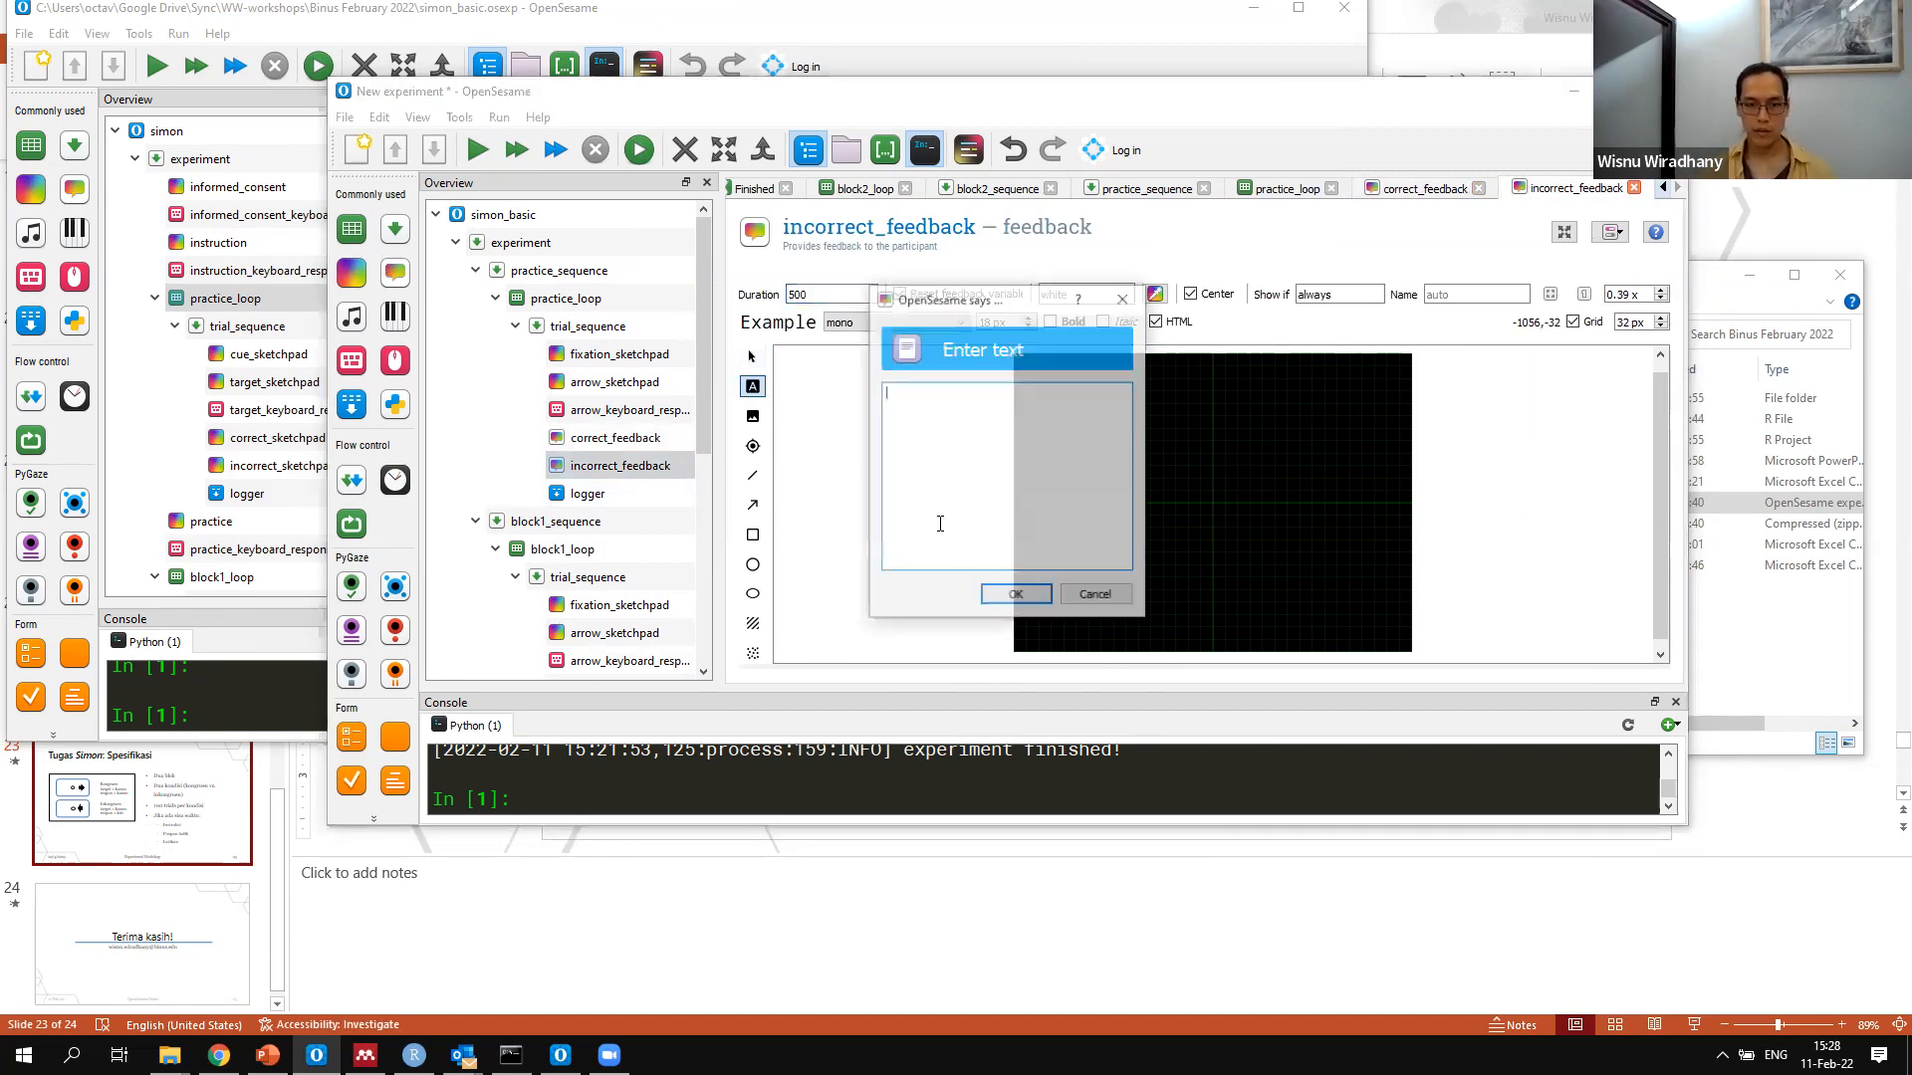
click(1083, 598)
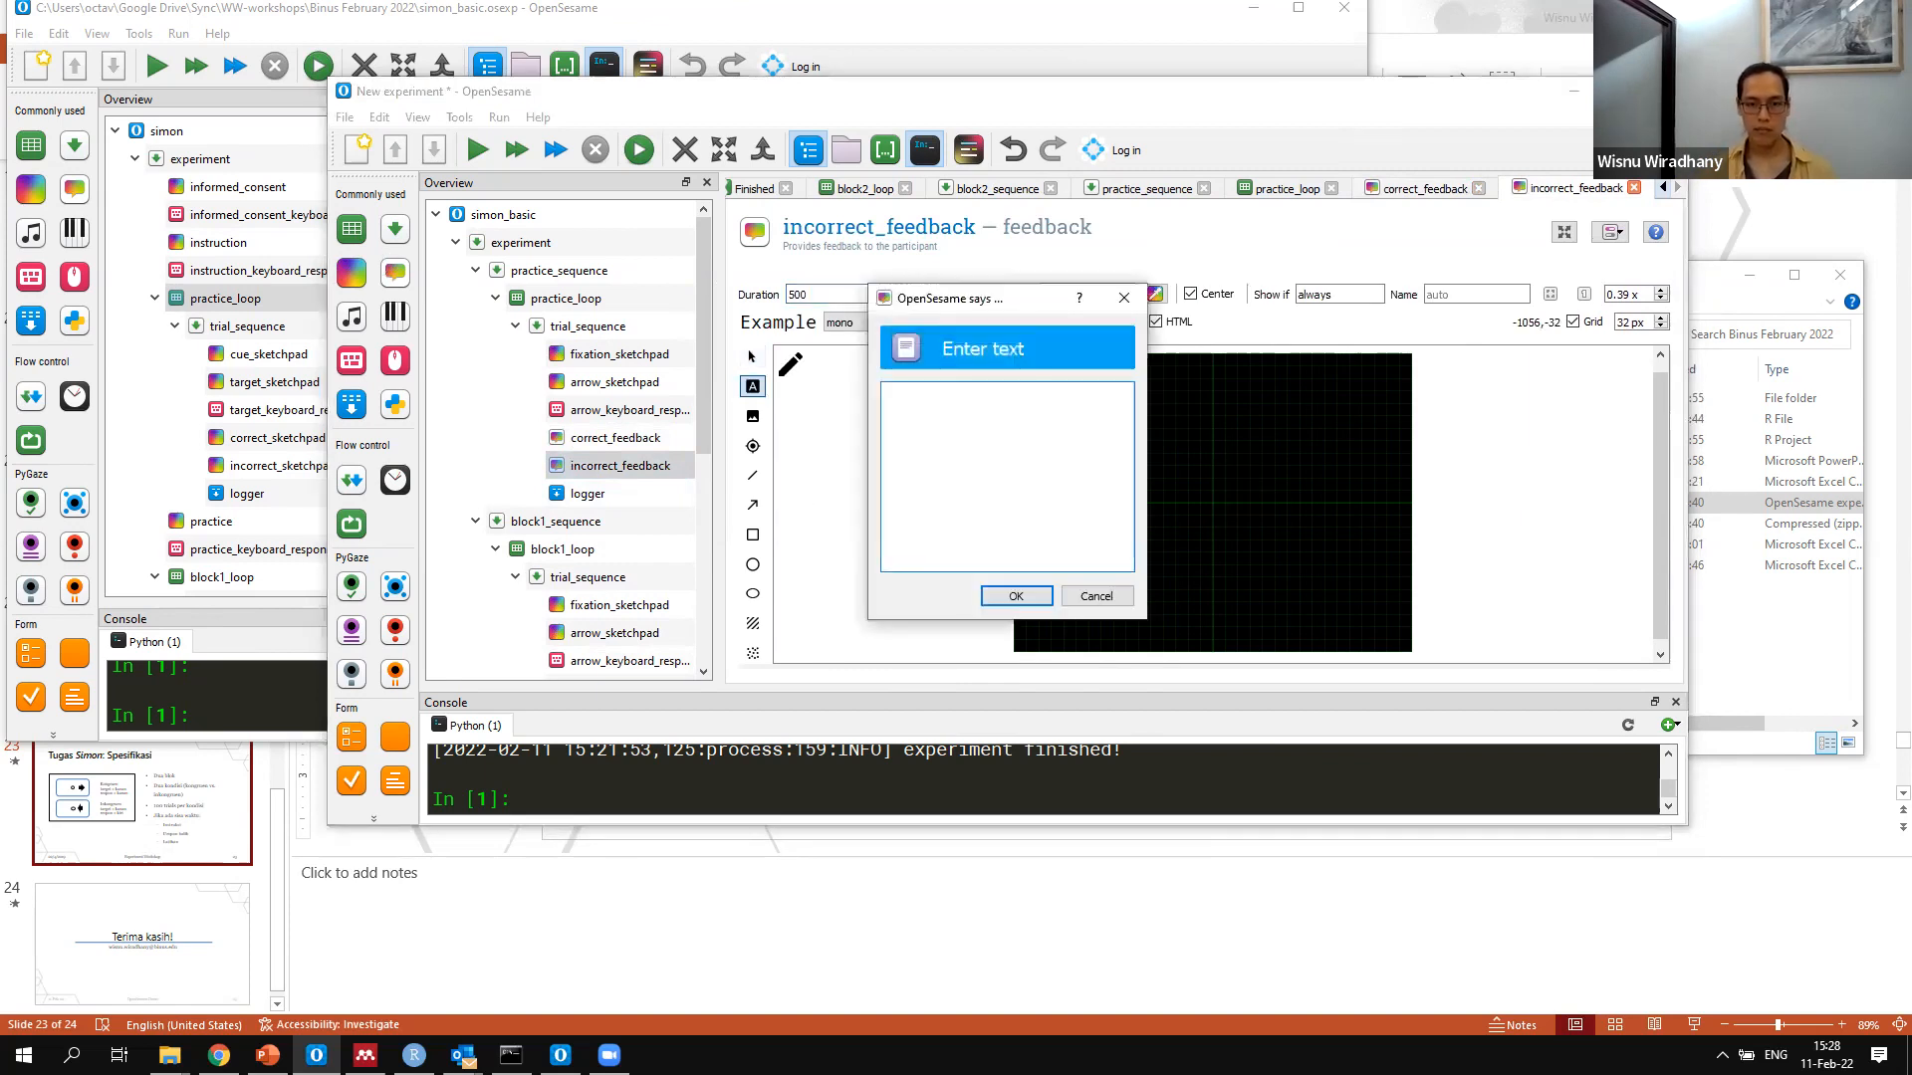
click(1212, 499)
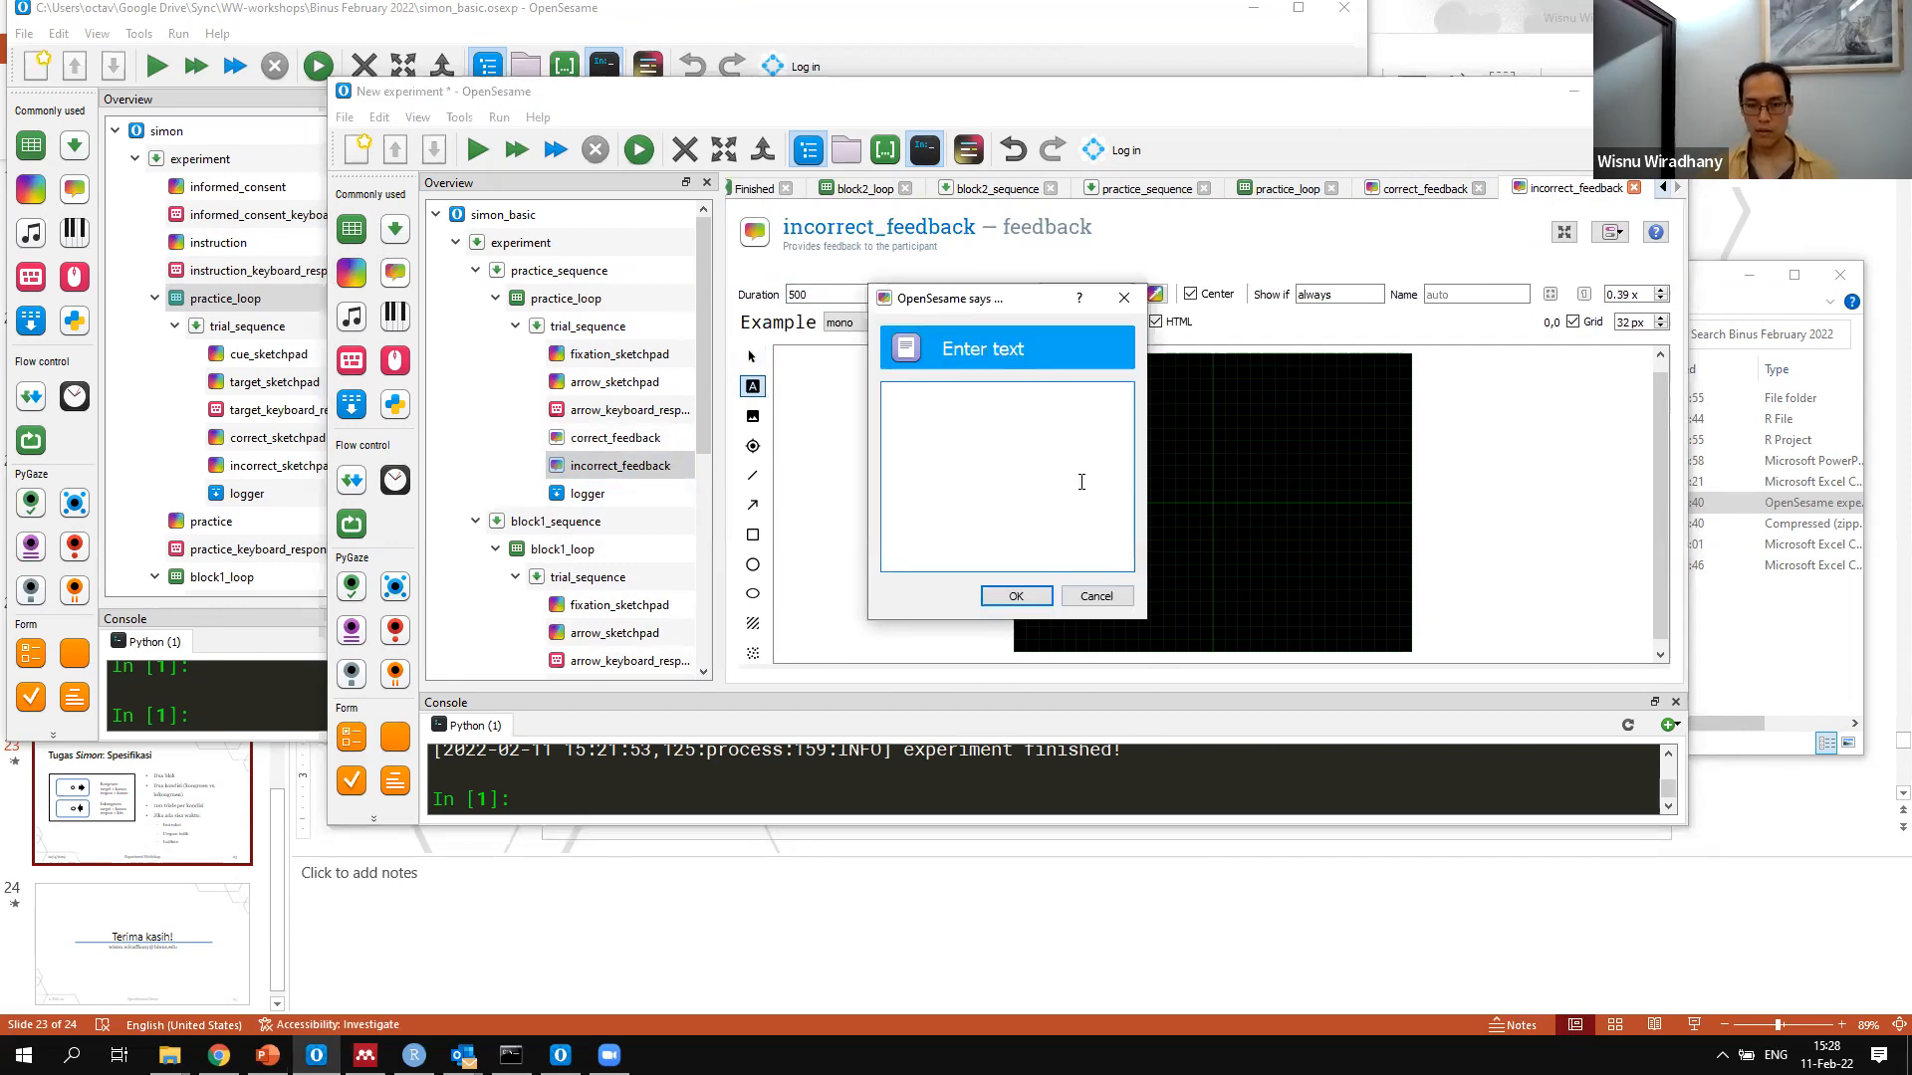
text(Salah!  )
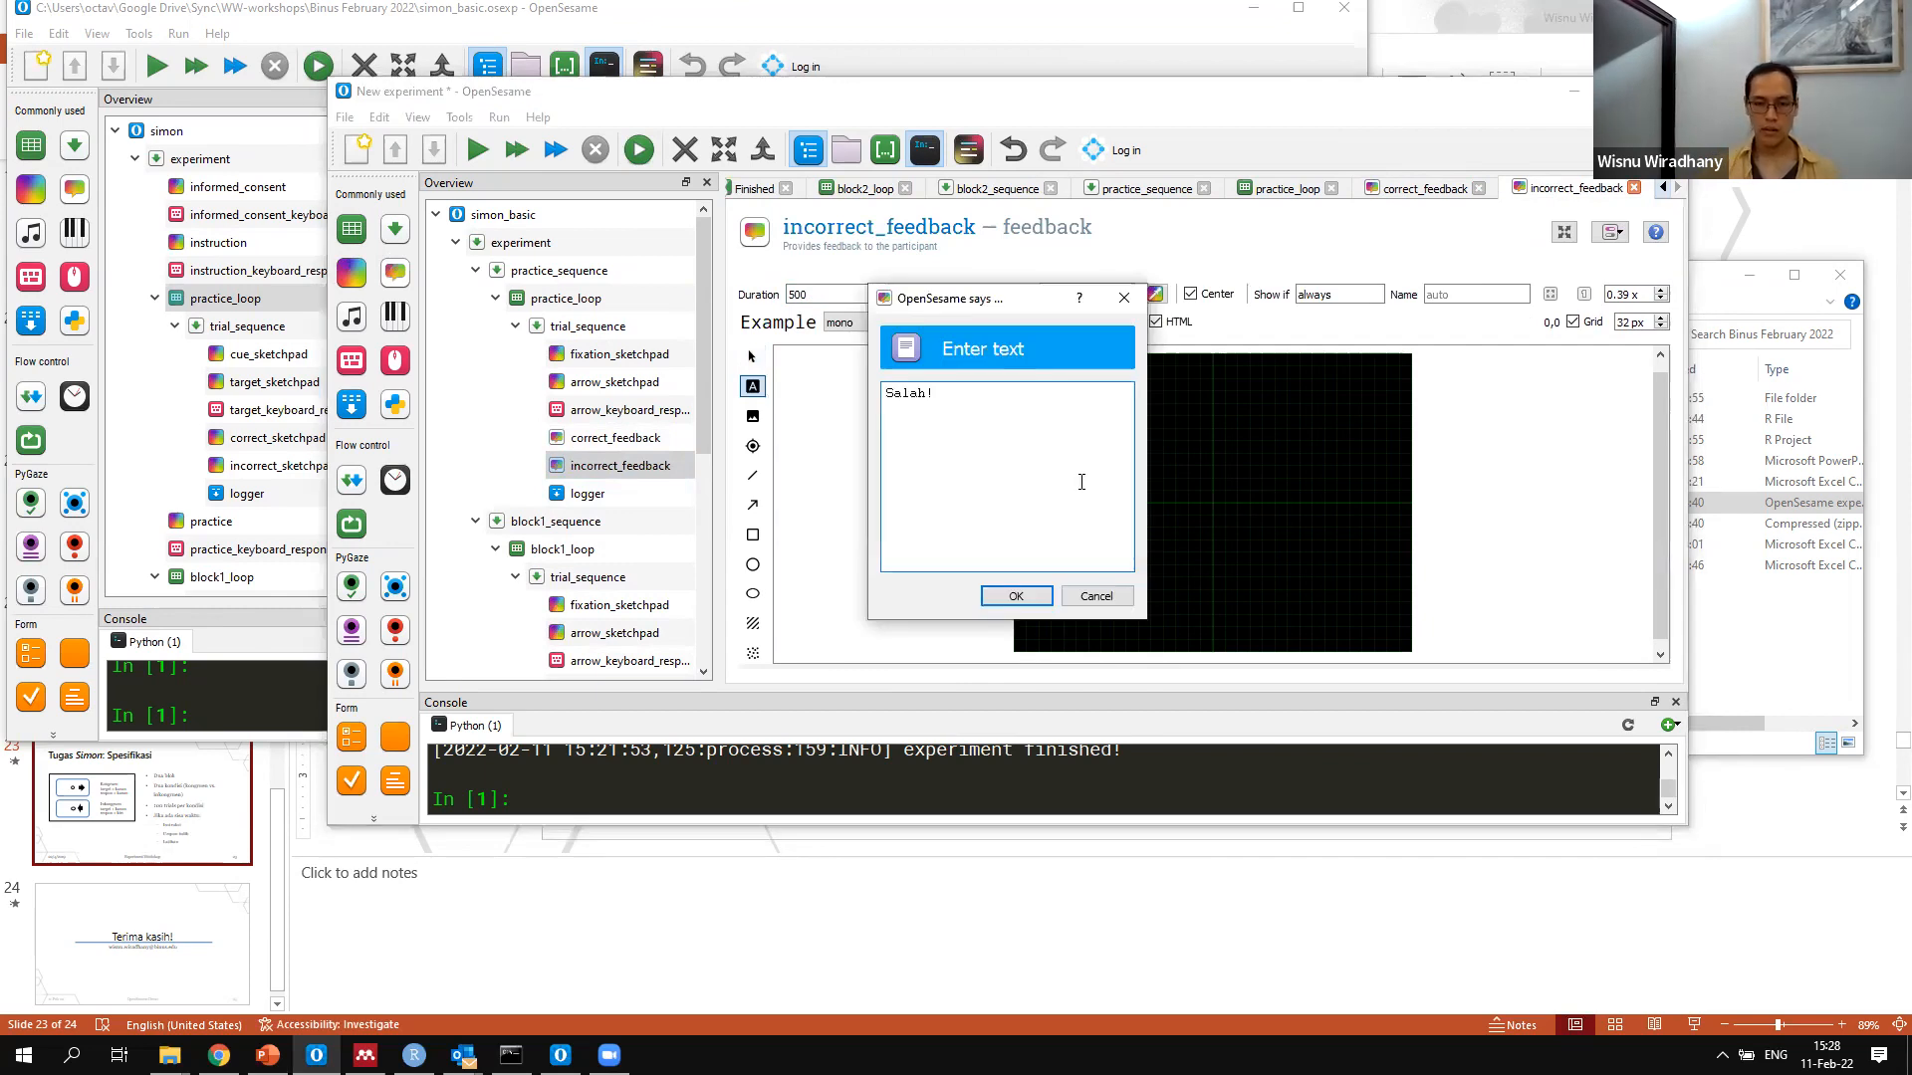
text(Ingat )
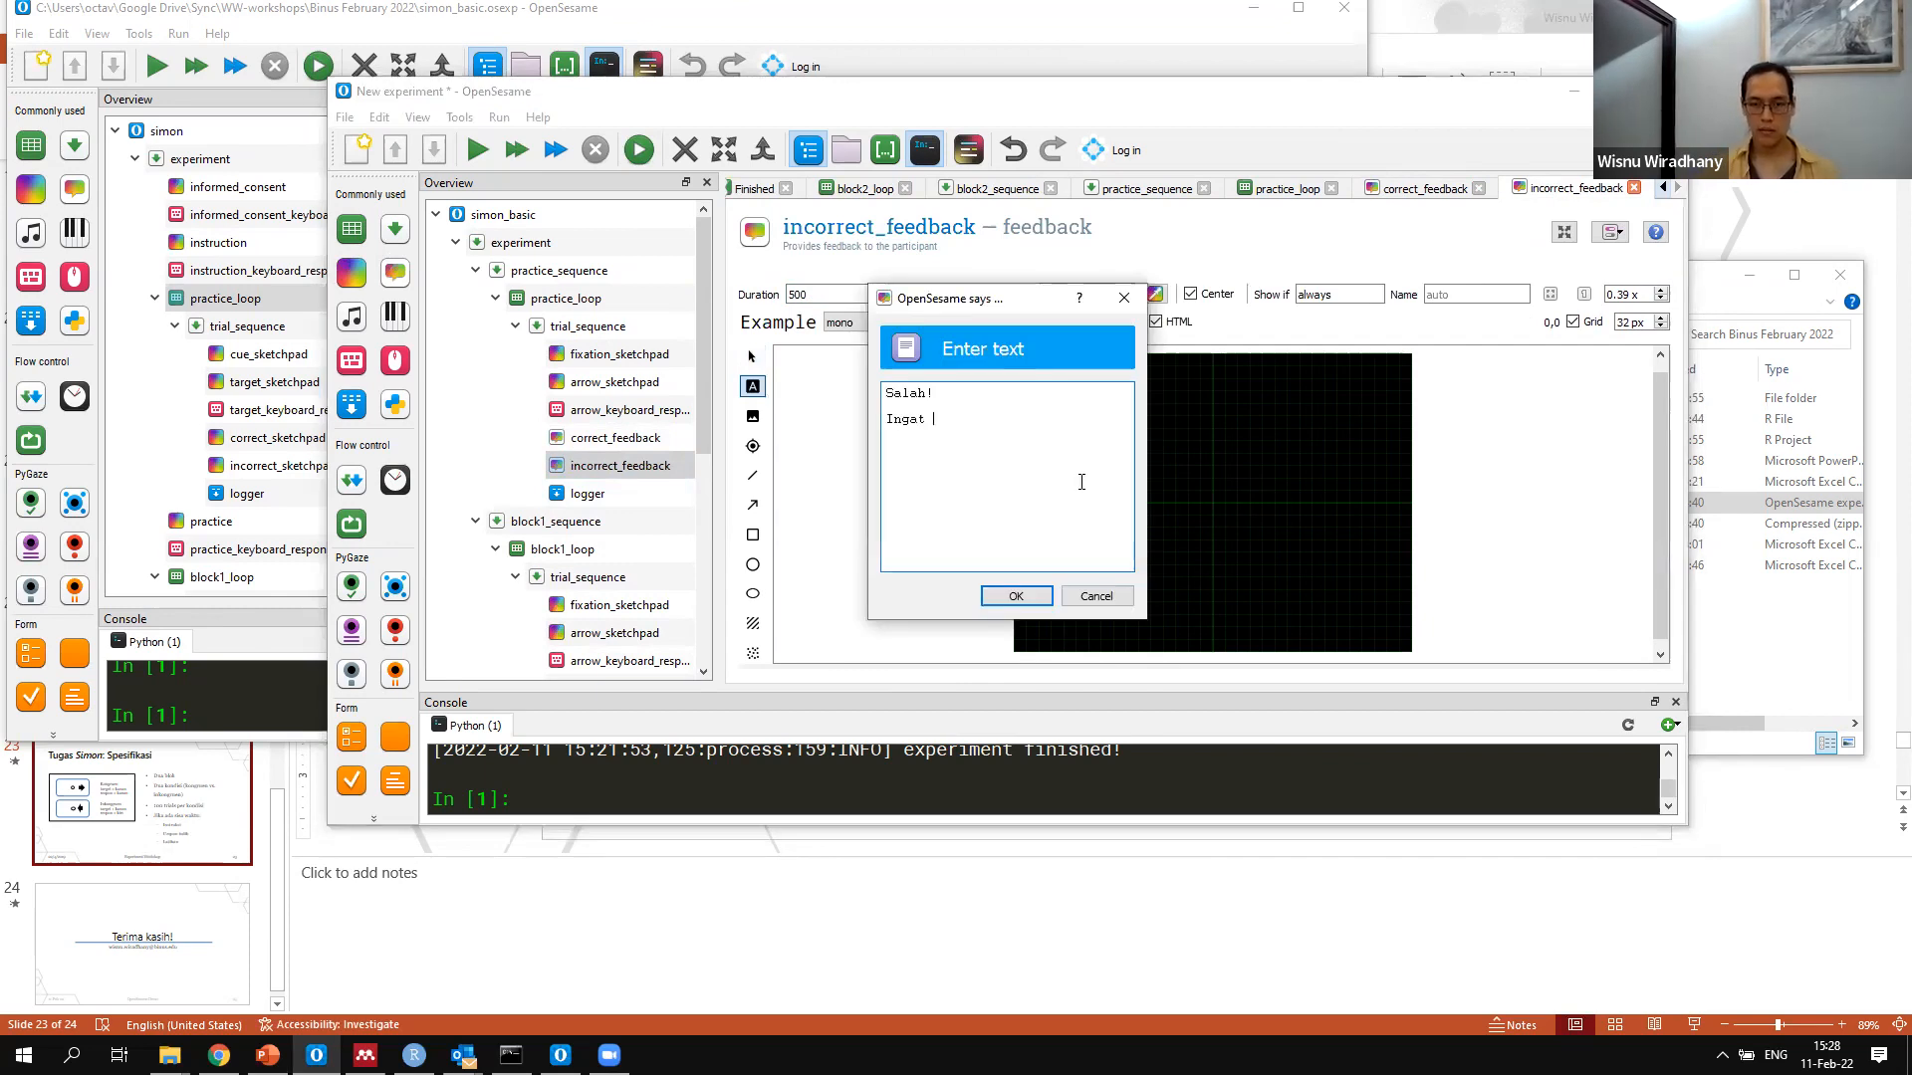
text(kembali tombo)
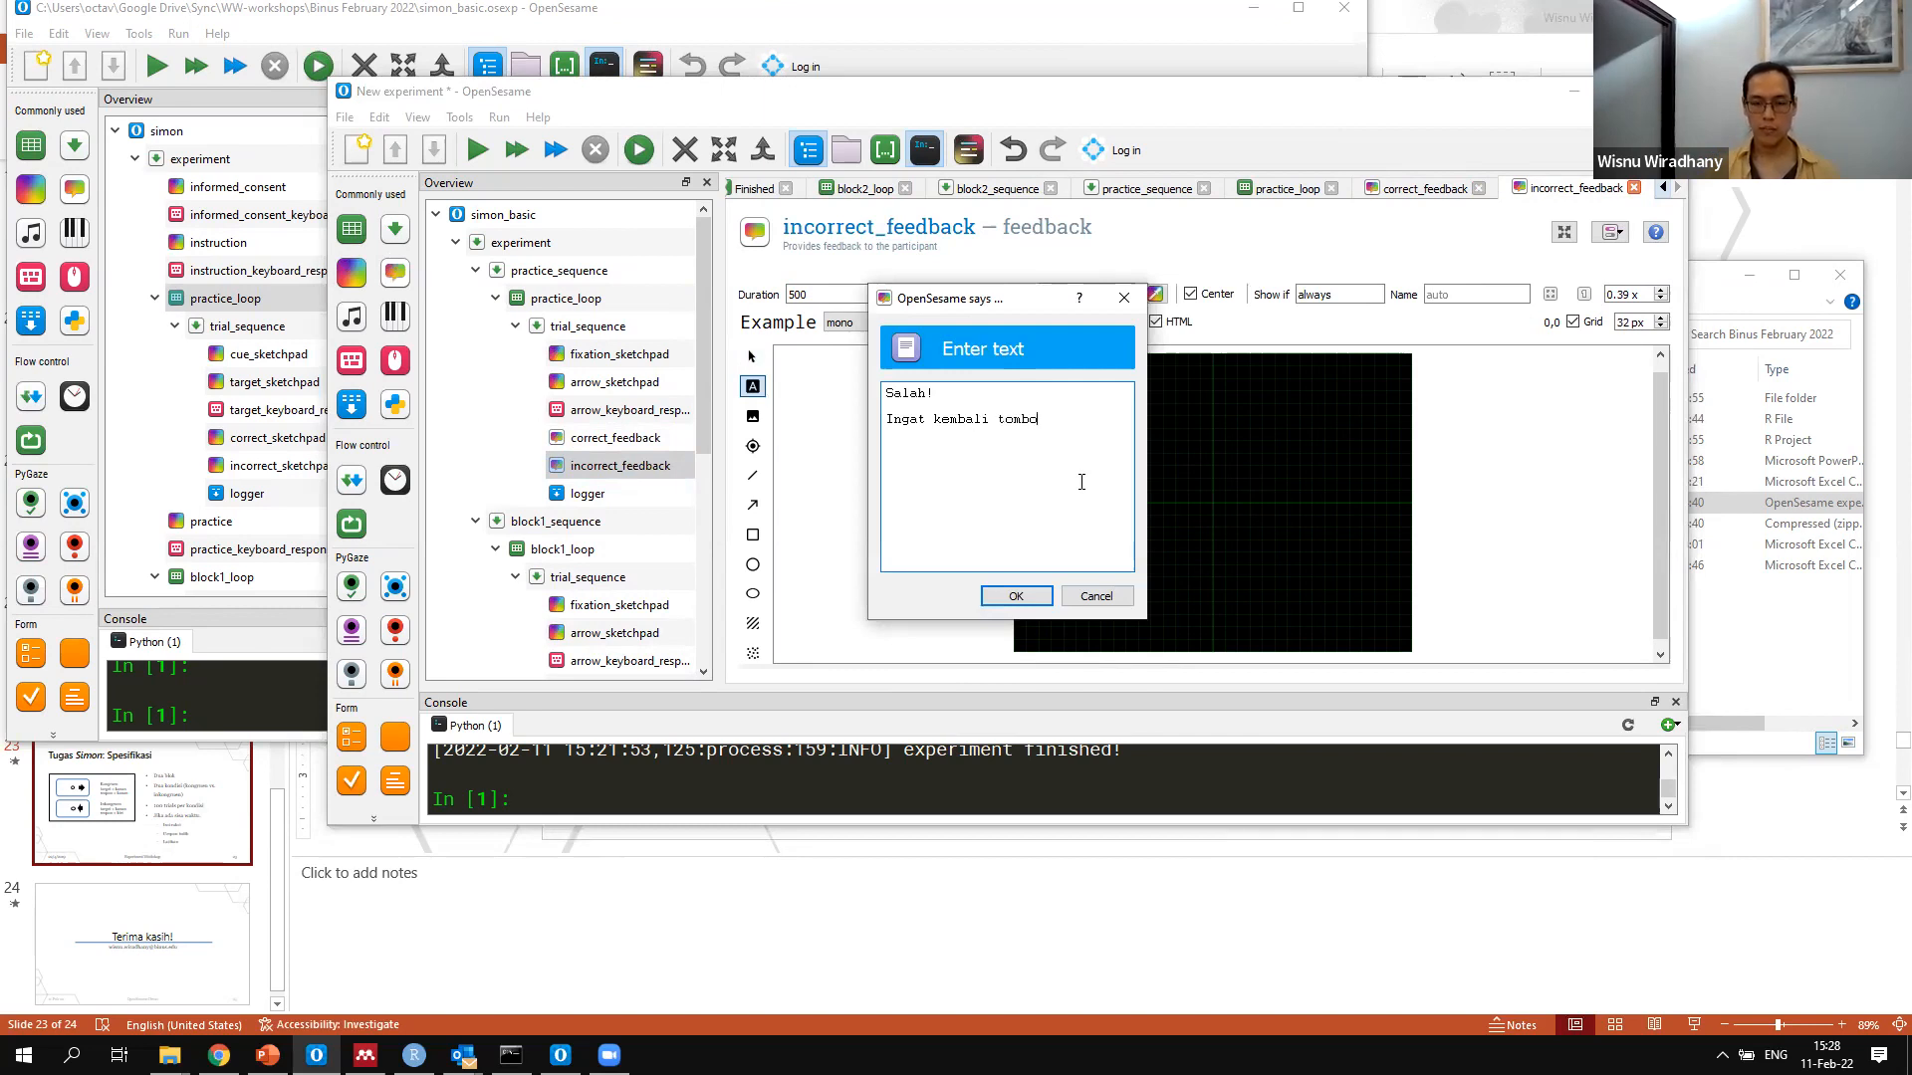
text(l yang tepat!)
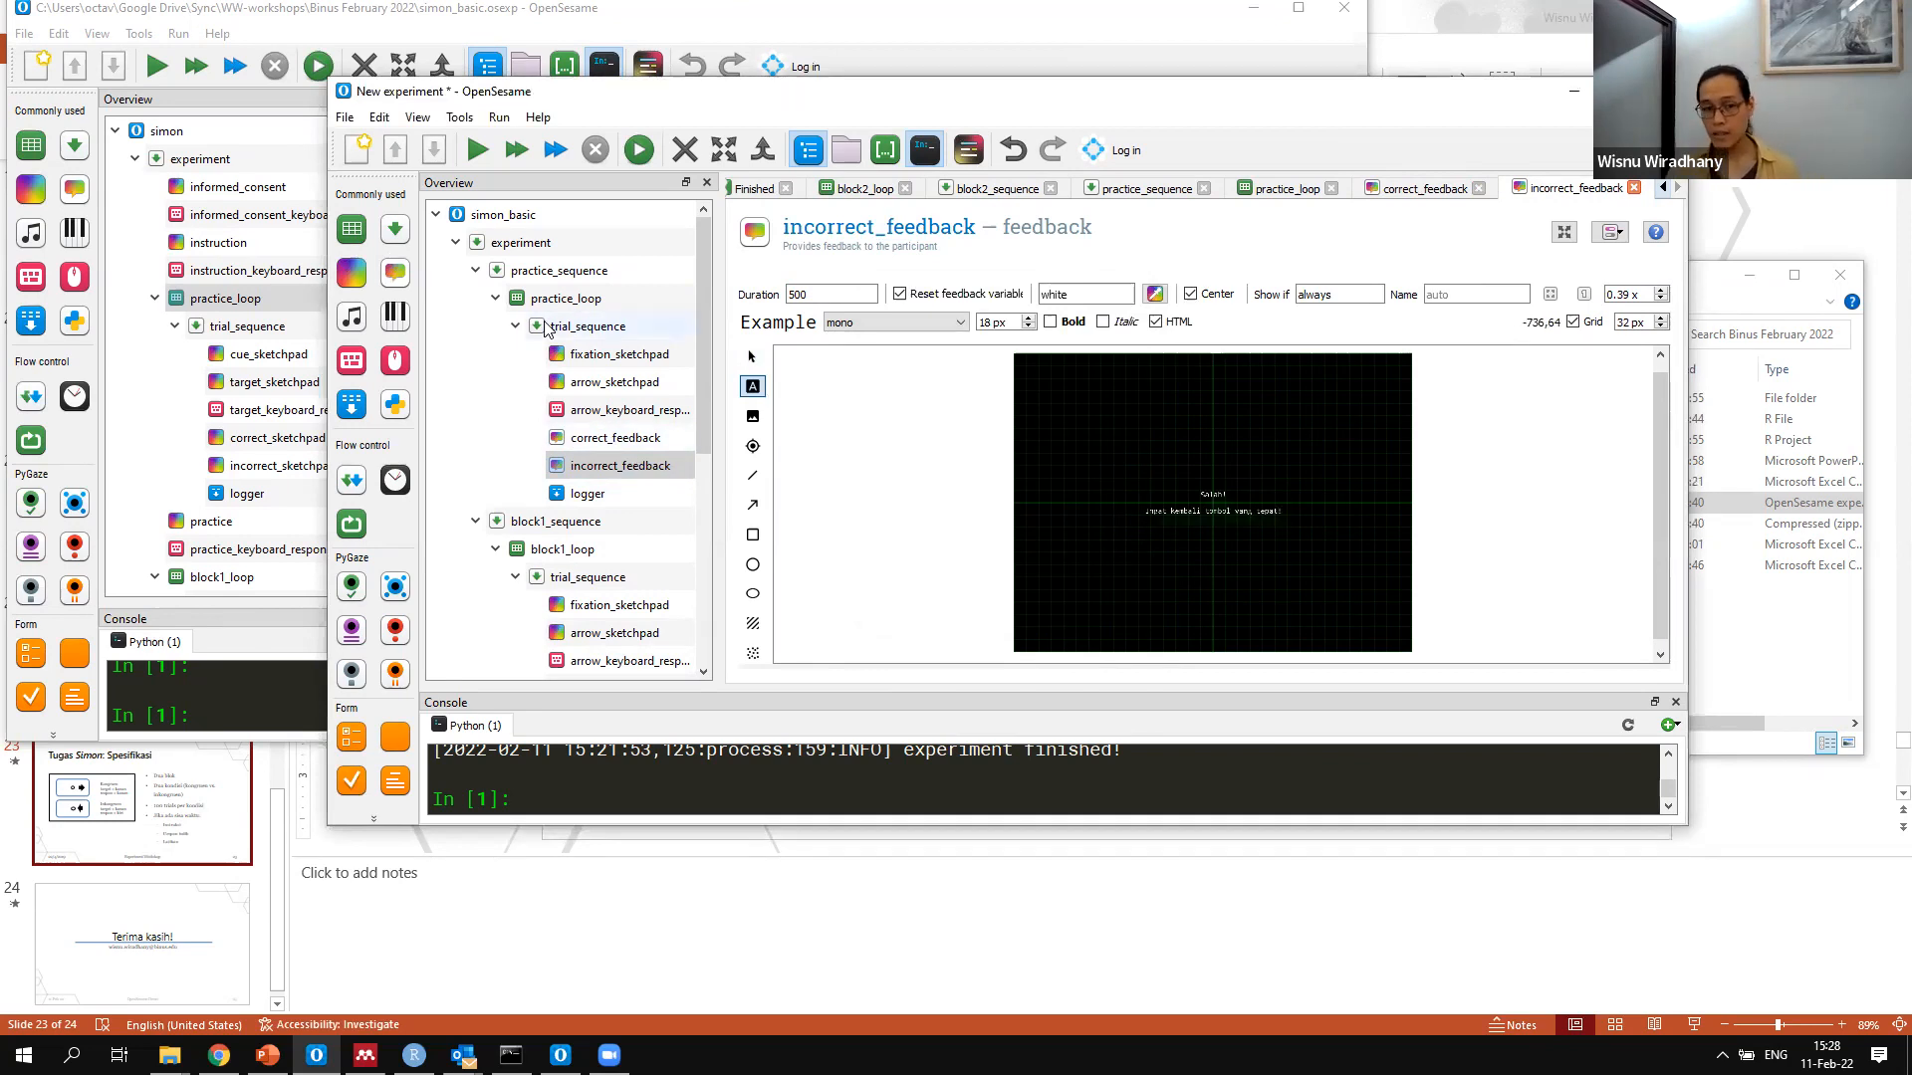
In trial_sequence, set the run-if condition of correct_feedback to [correct]==1
scroll(664, 581, down, 3)
scroll(659, 557, up, 3)
click(614, 328)
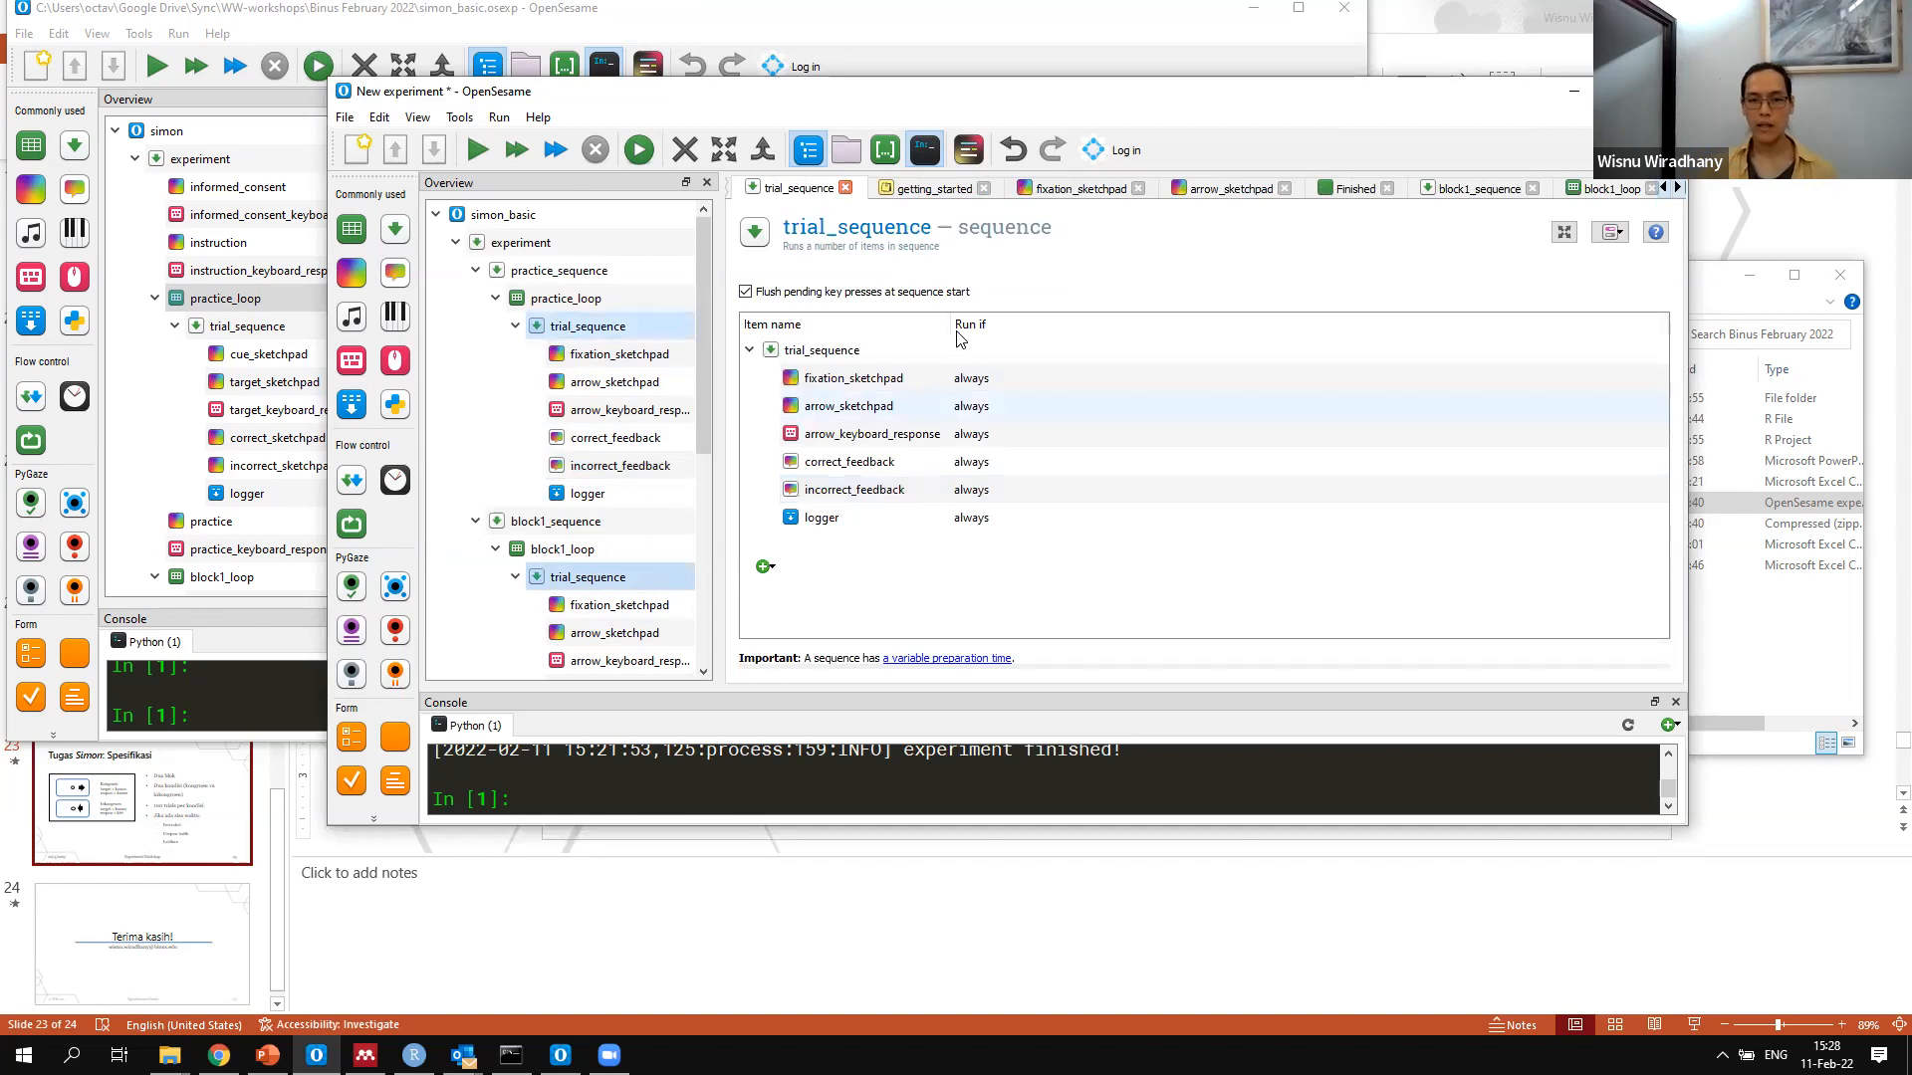
double_click(976, 464)
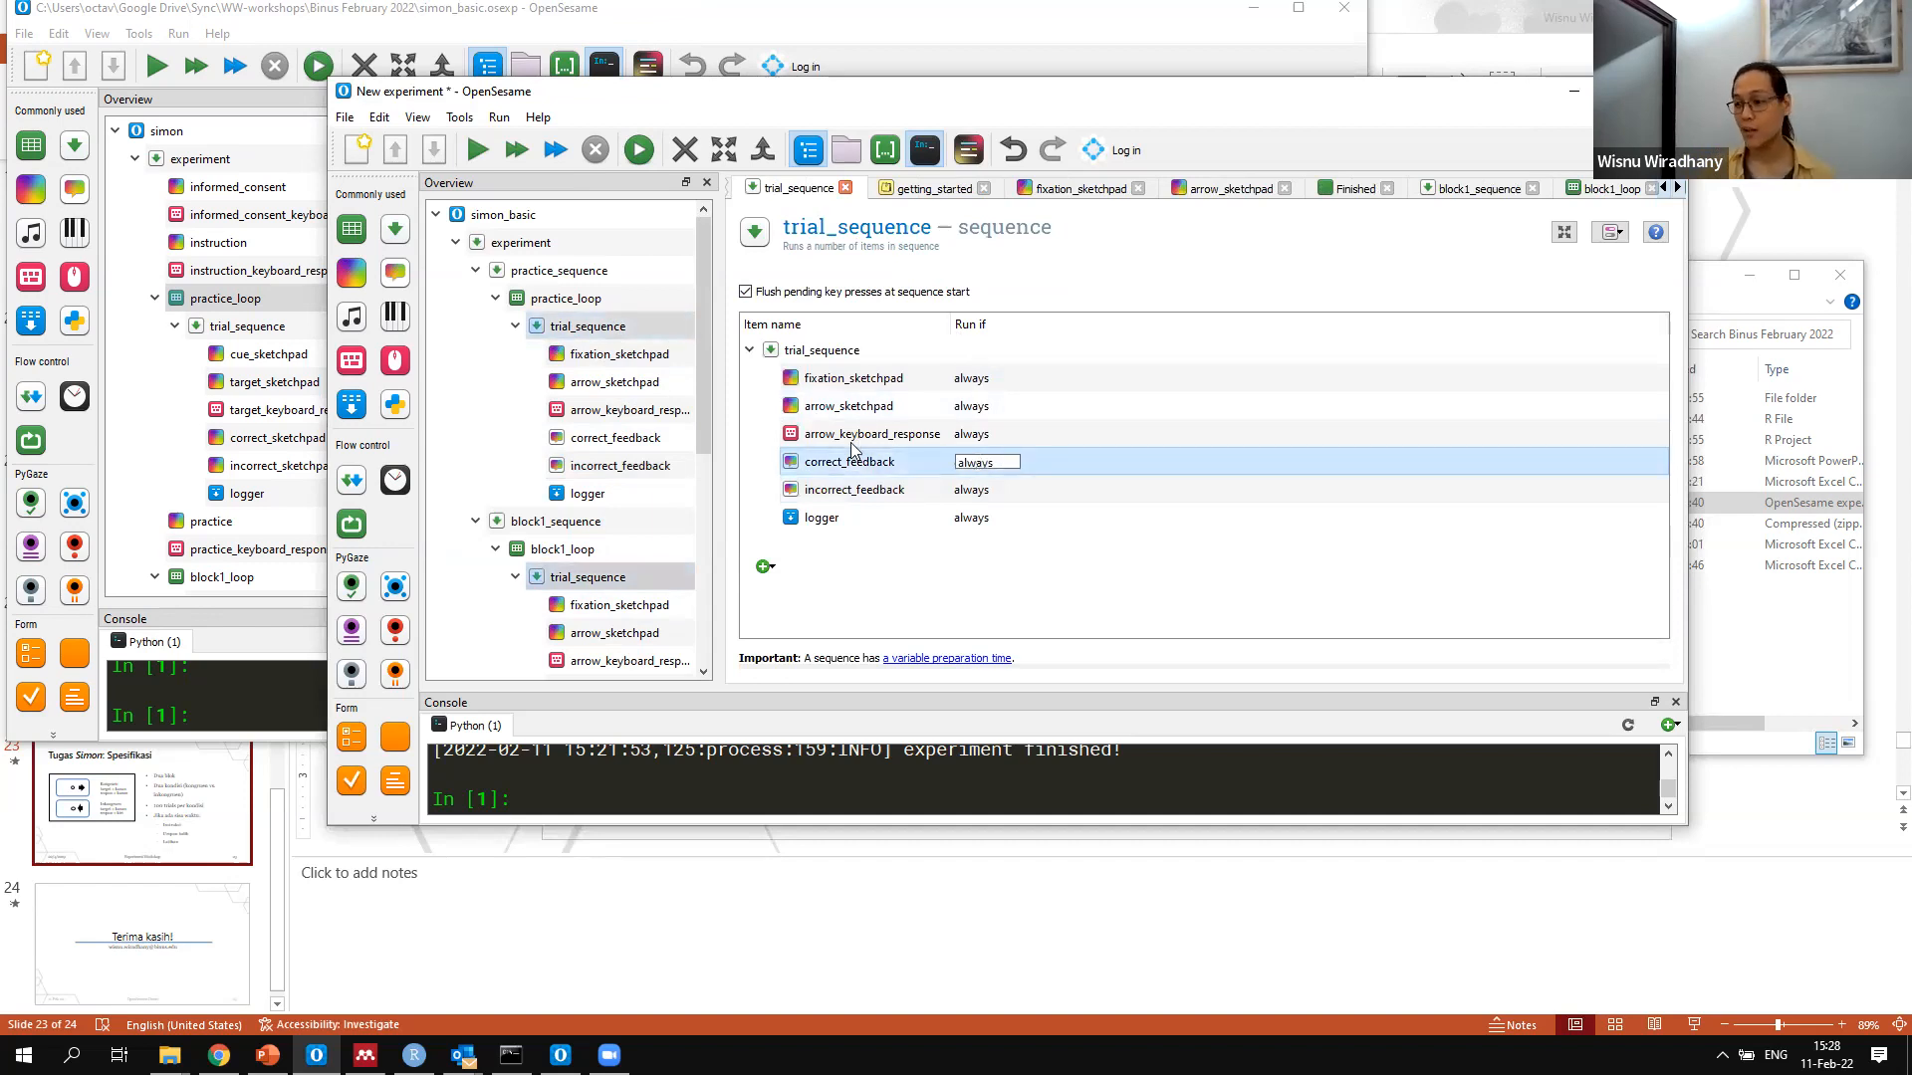
drag(995, 463, 852, 450)
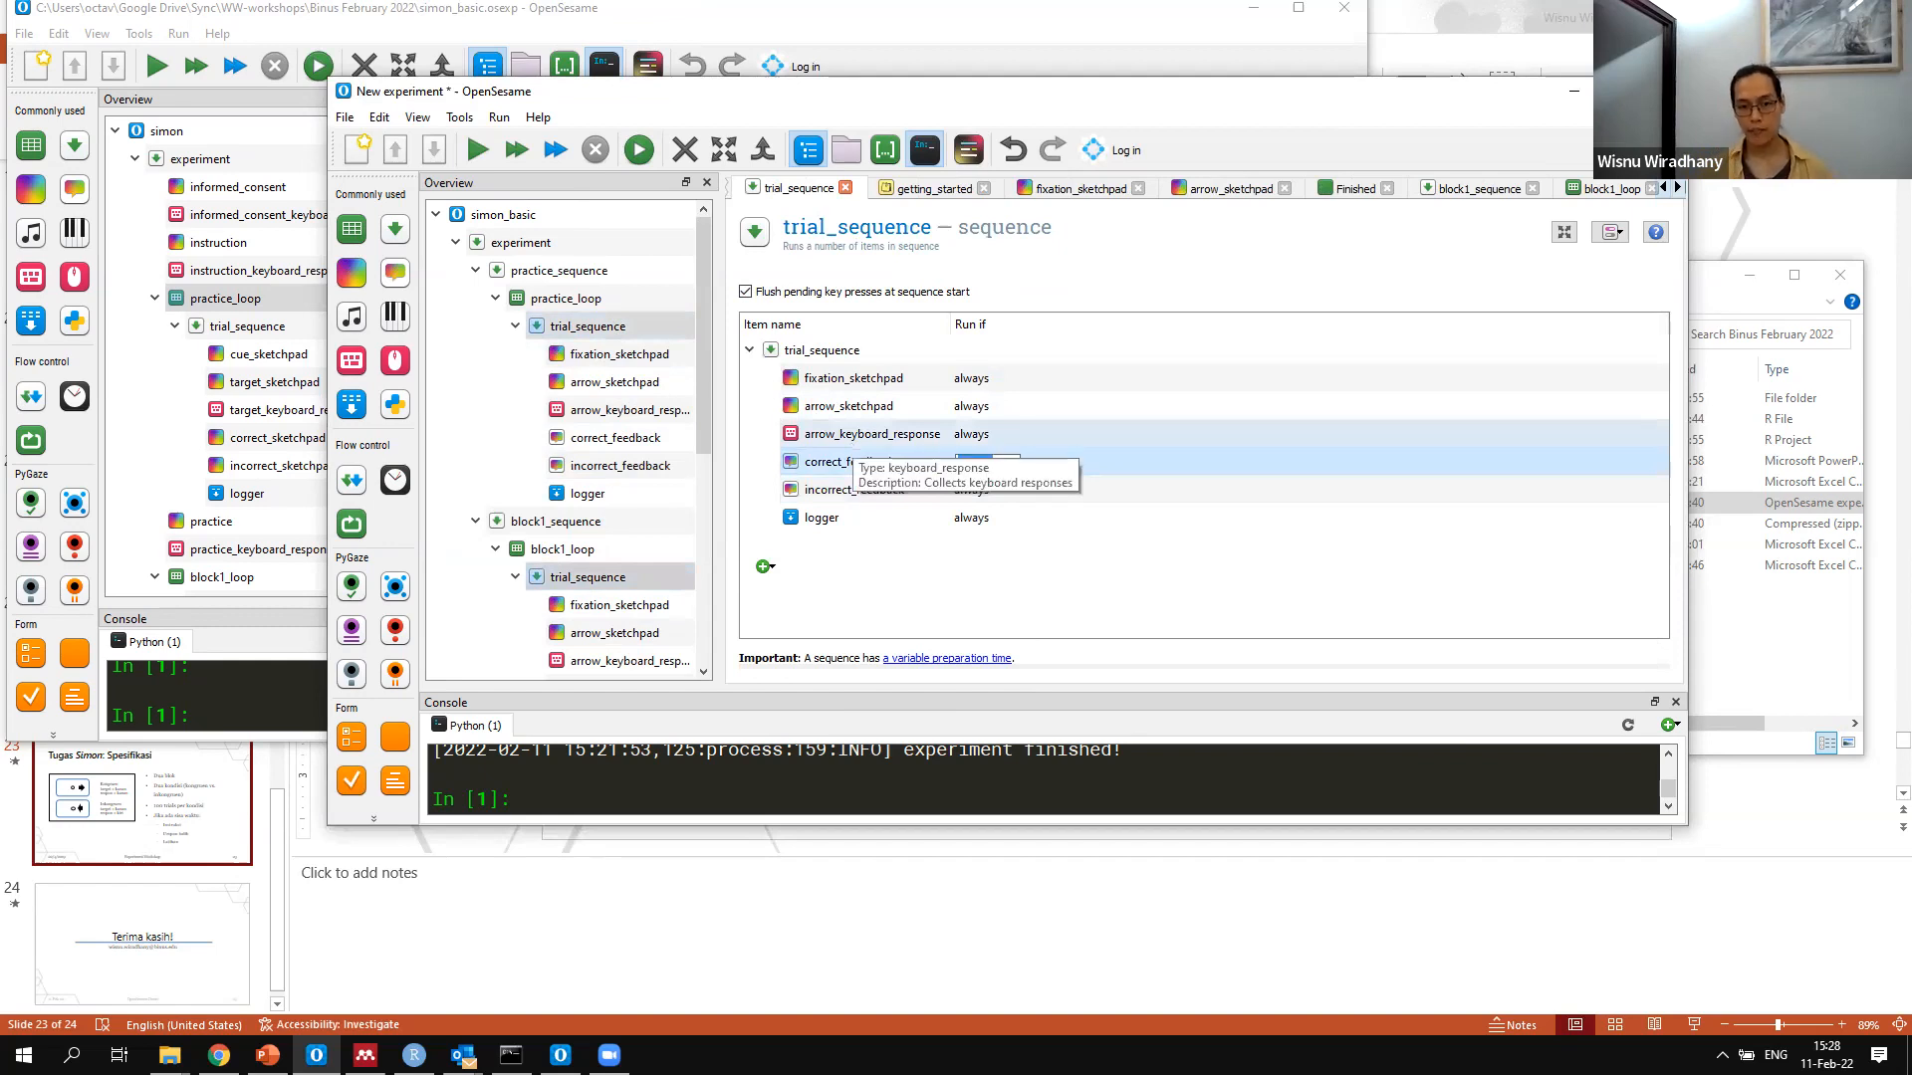
key(BackSpace)
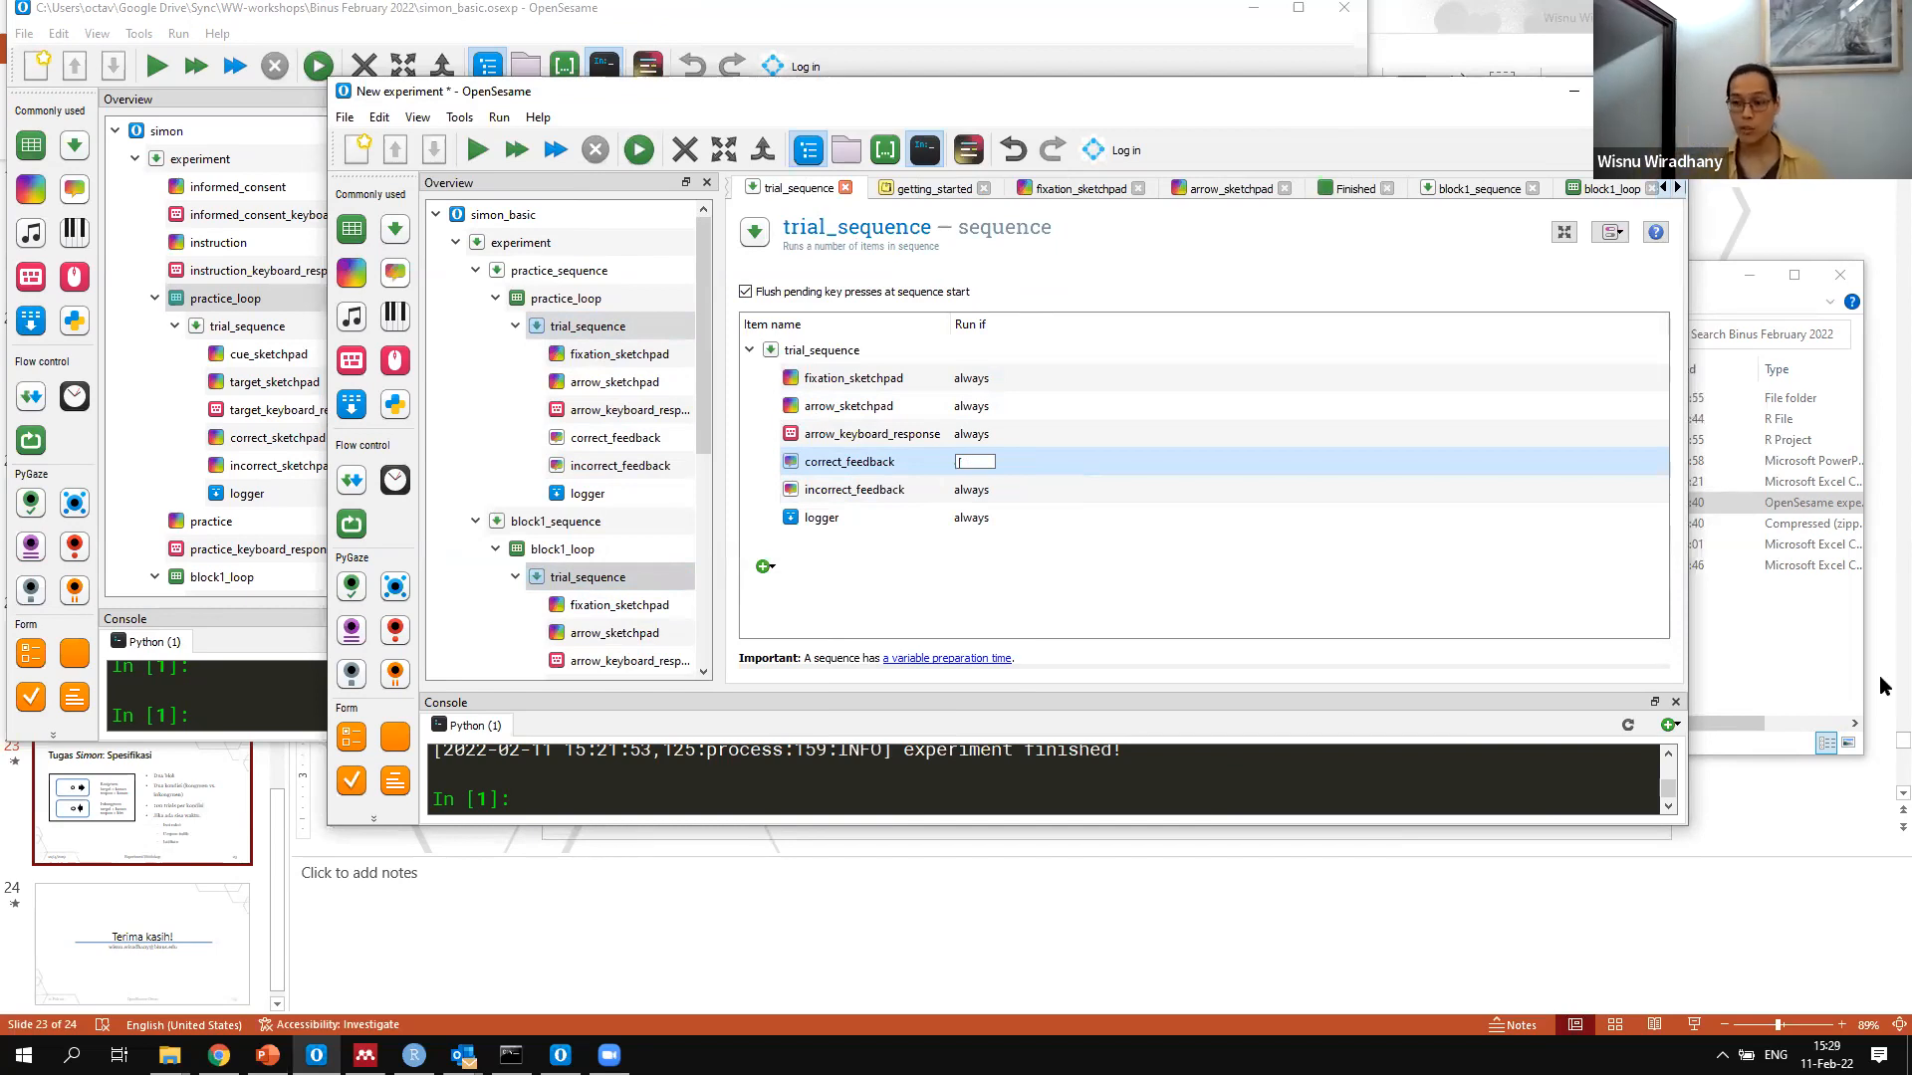
text([correc)
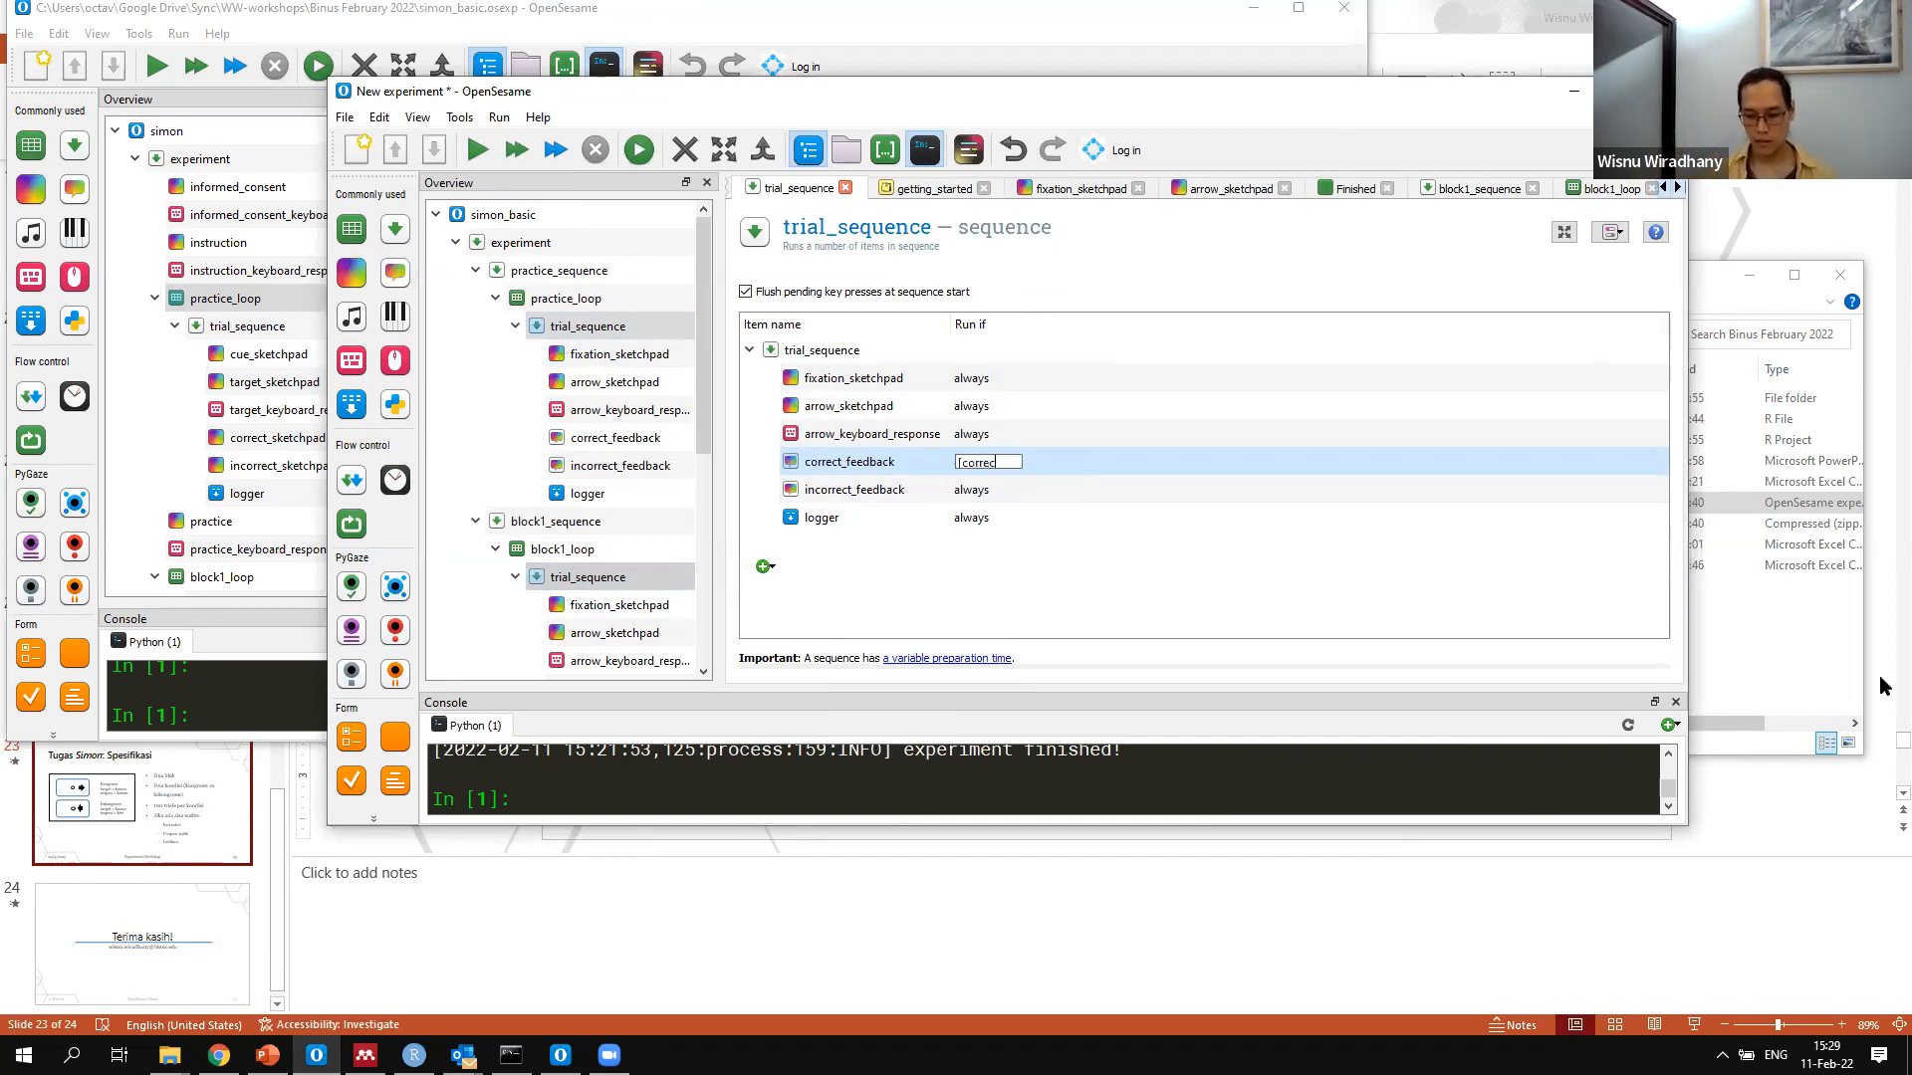
text(t]==)
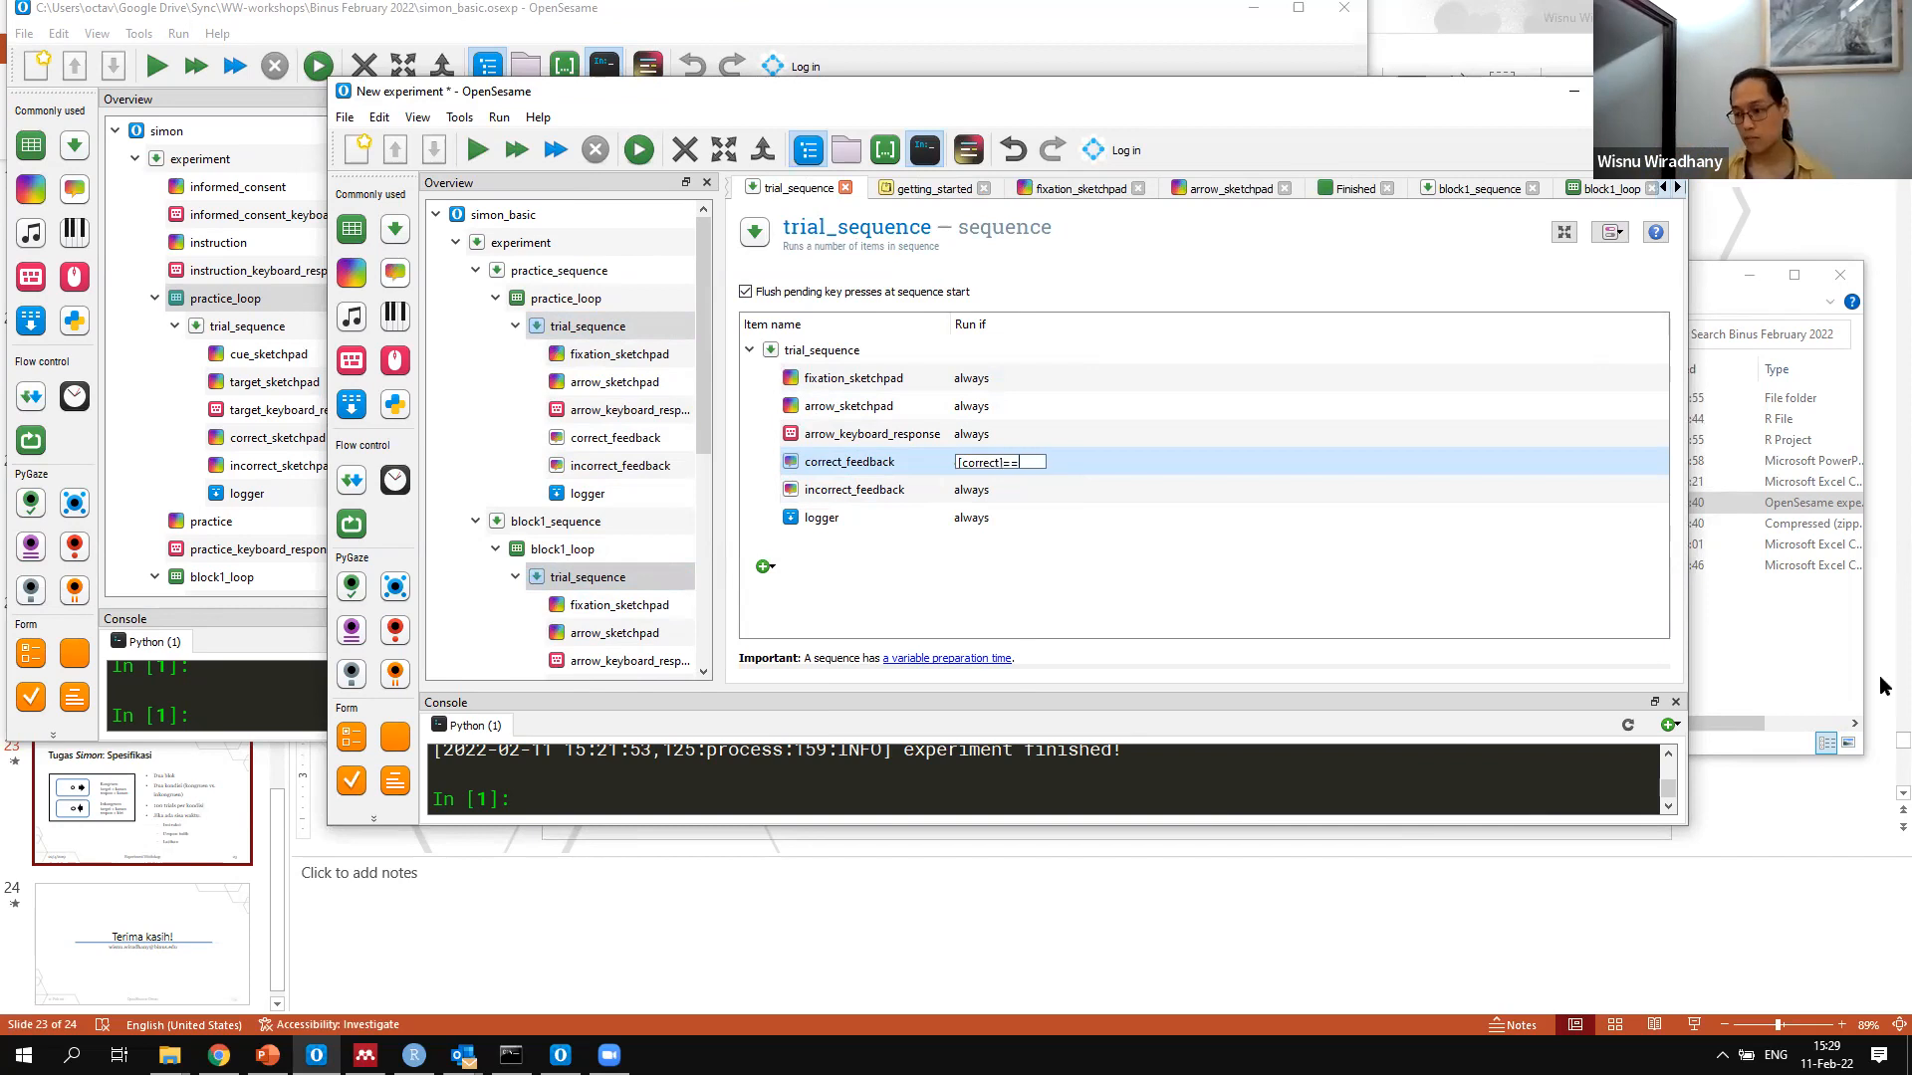
text(1)
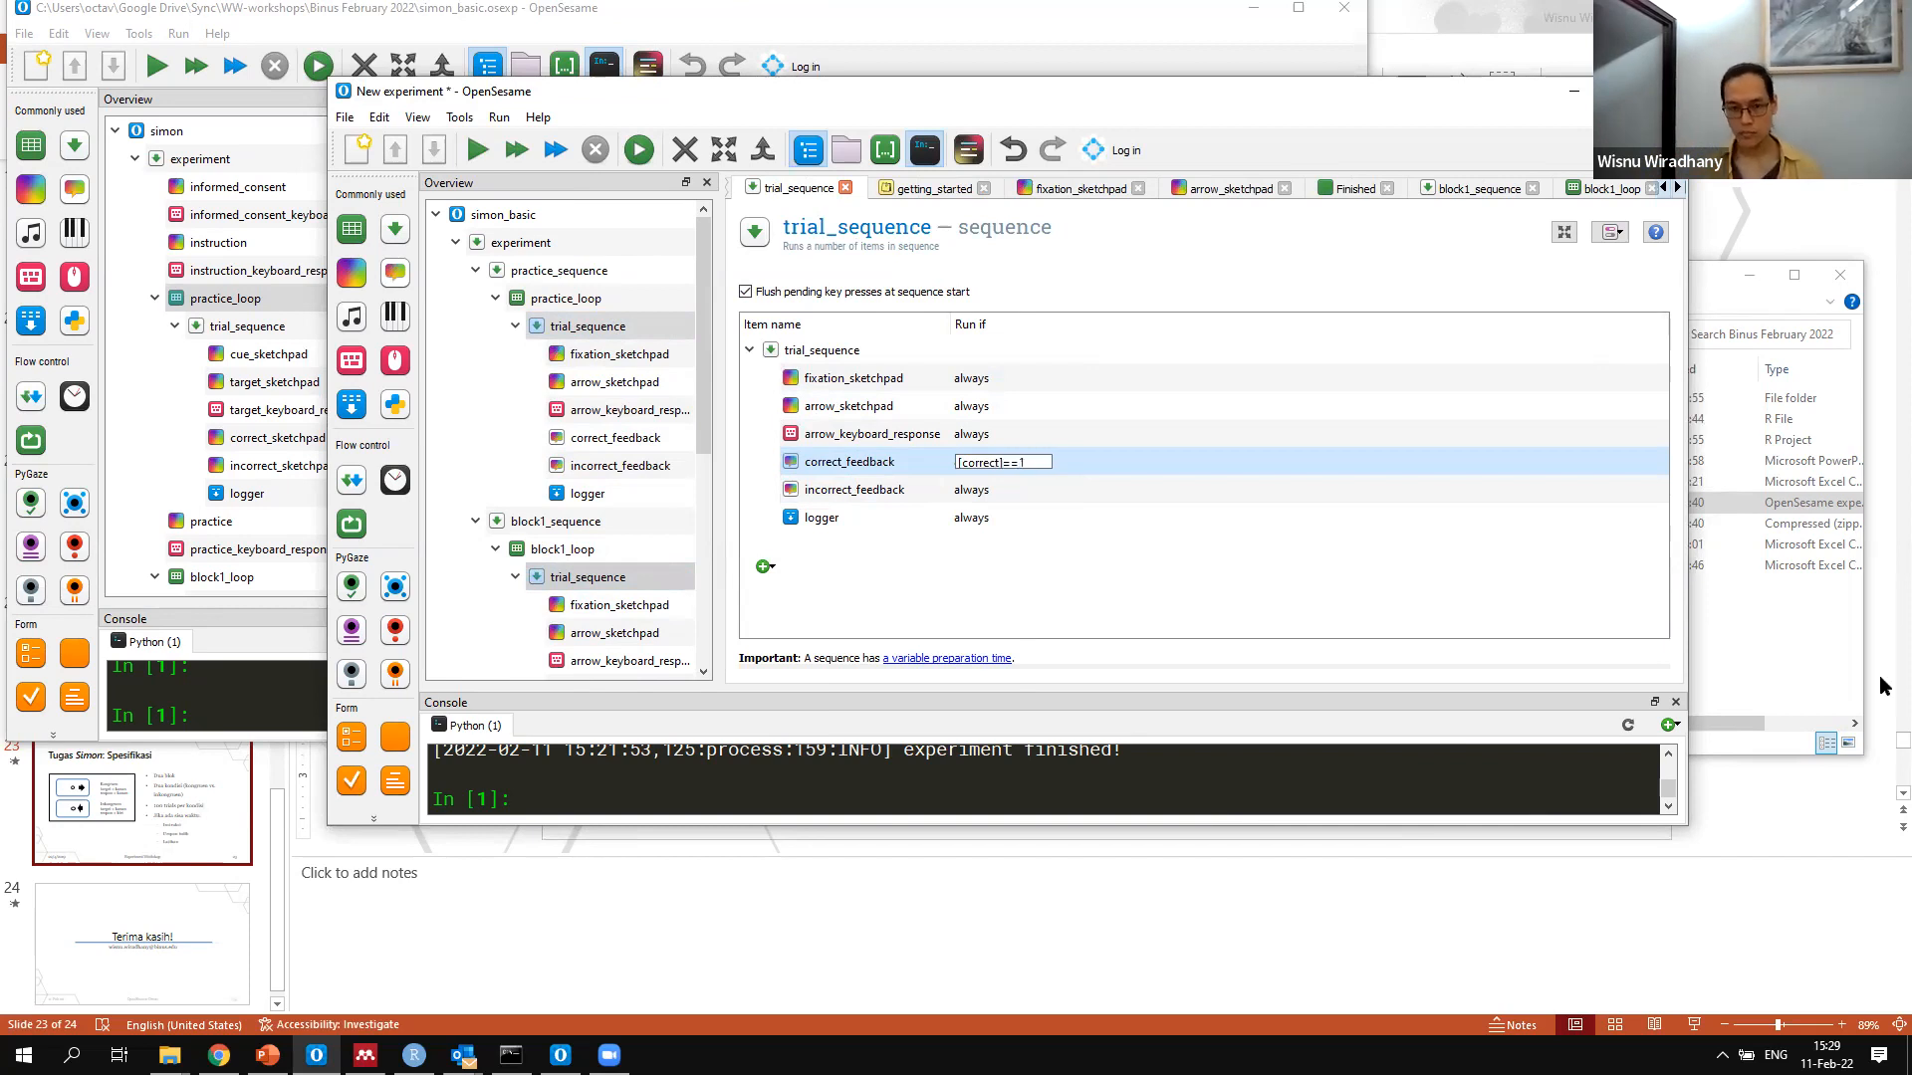
key(Return)
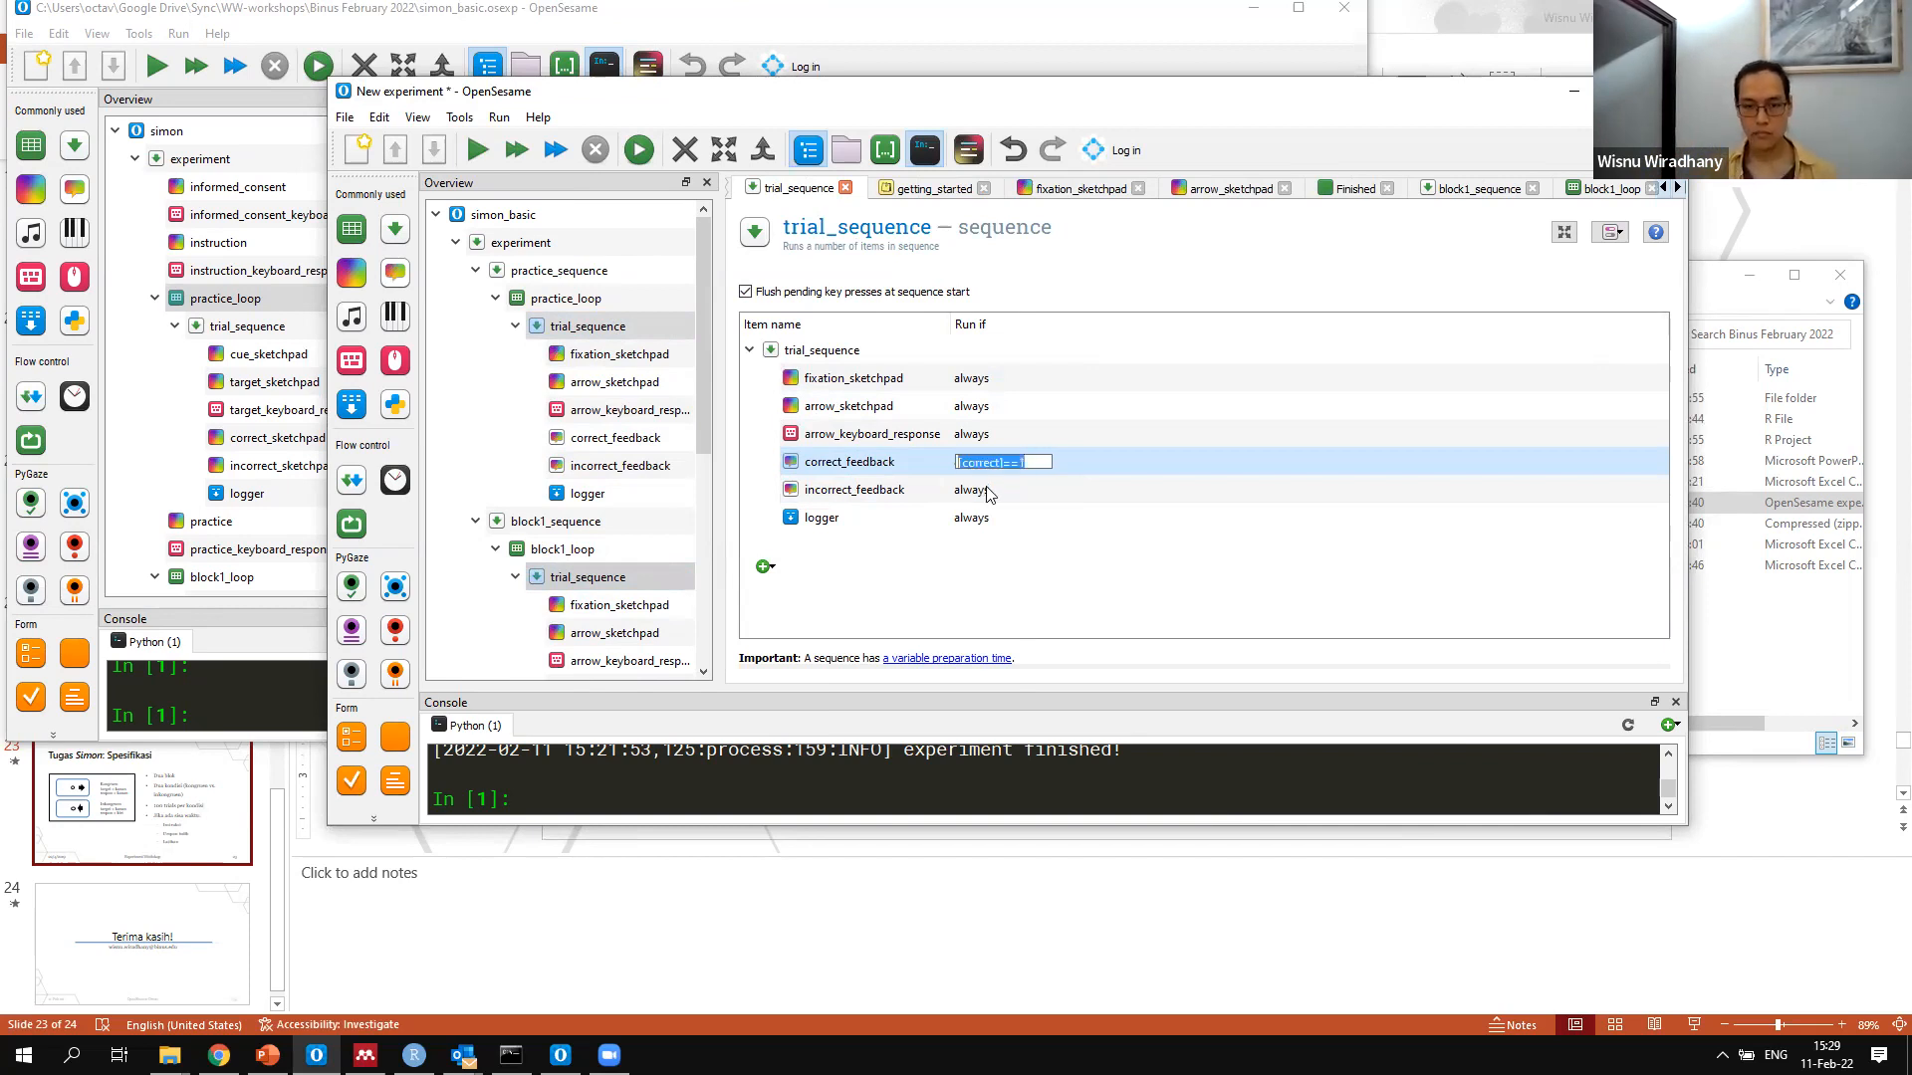
Reuse the correct_feedback condition for incorrect_feedback in trial_sequence, changing it to [correct]==0
click(989, 490)
double_click(1038, 490)
text([correct]==1)
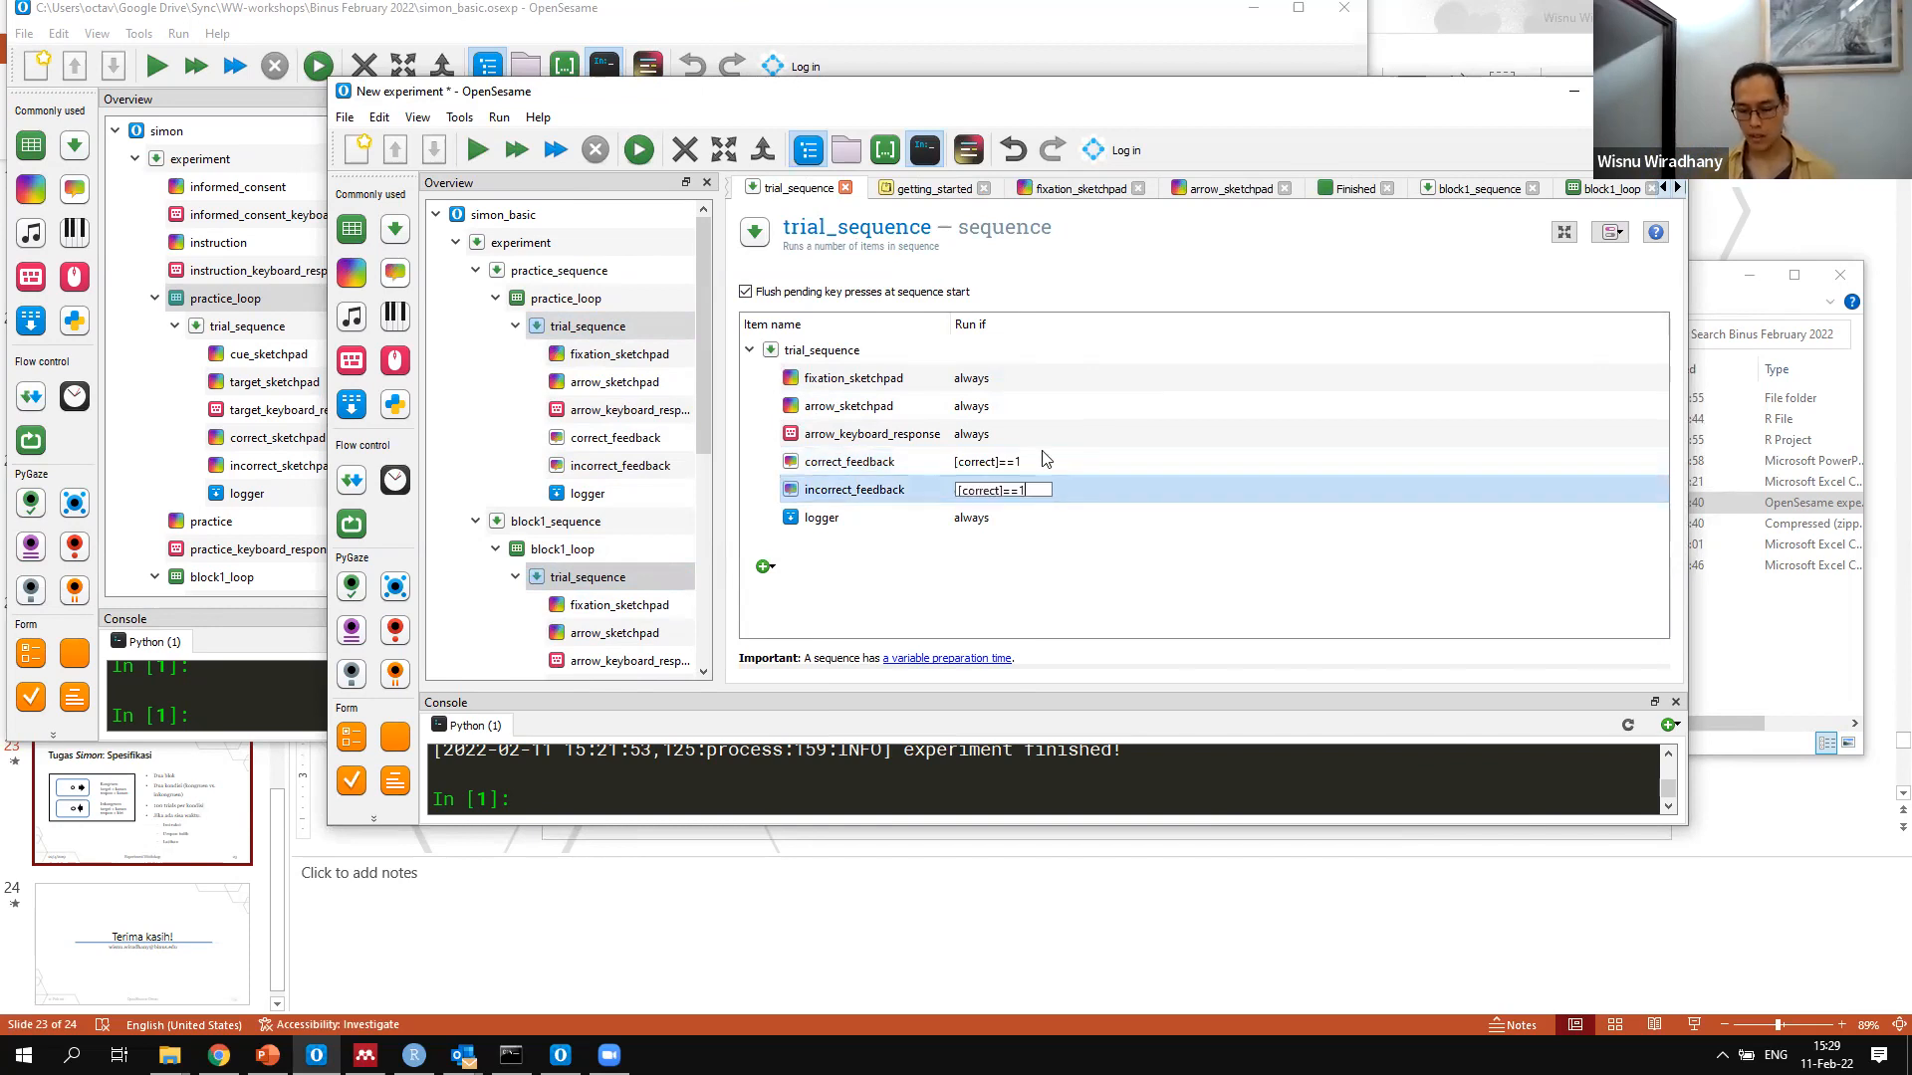
key(BackSpace)
text(0)
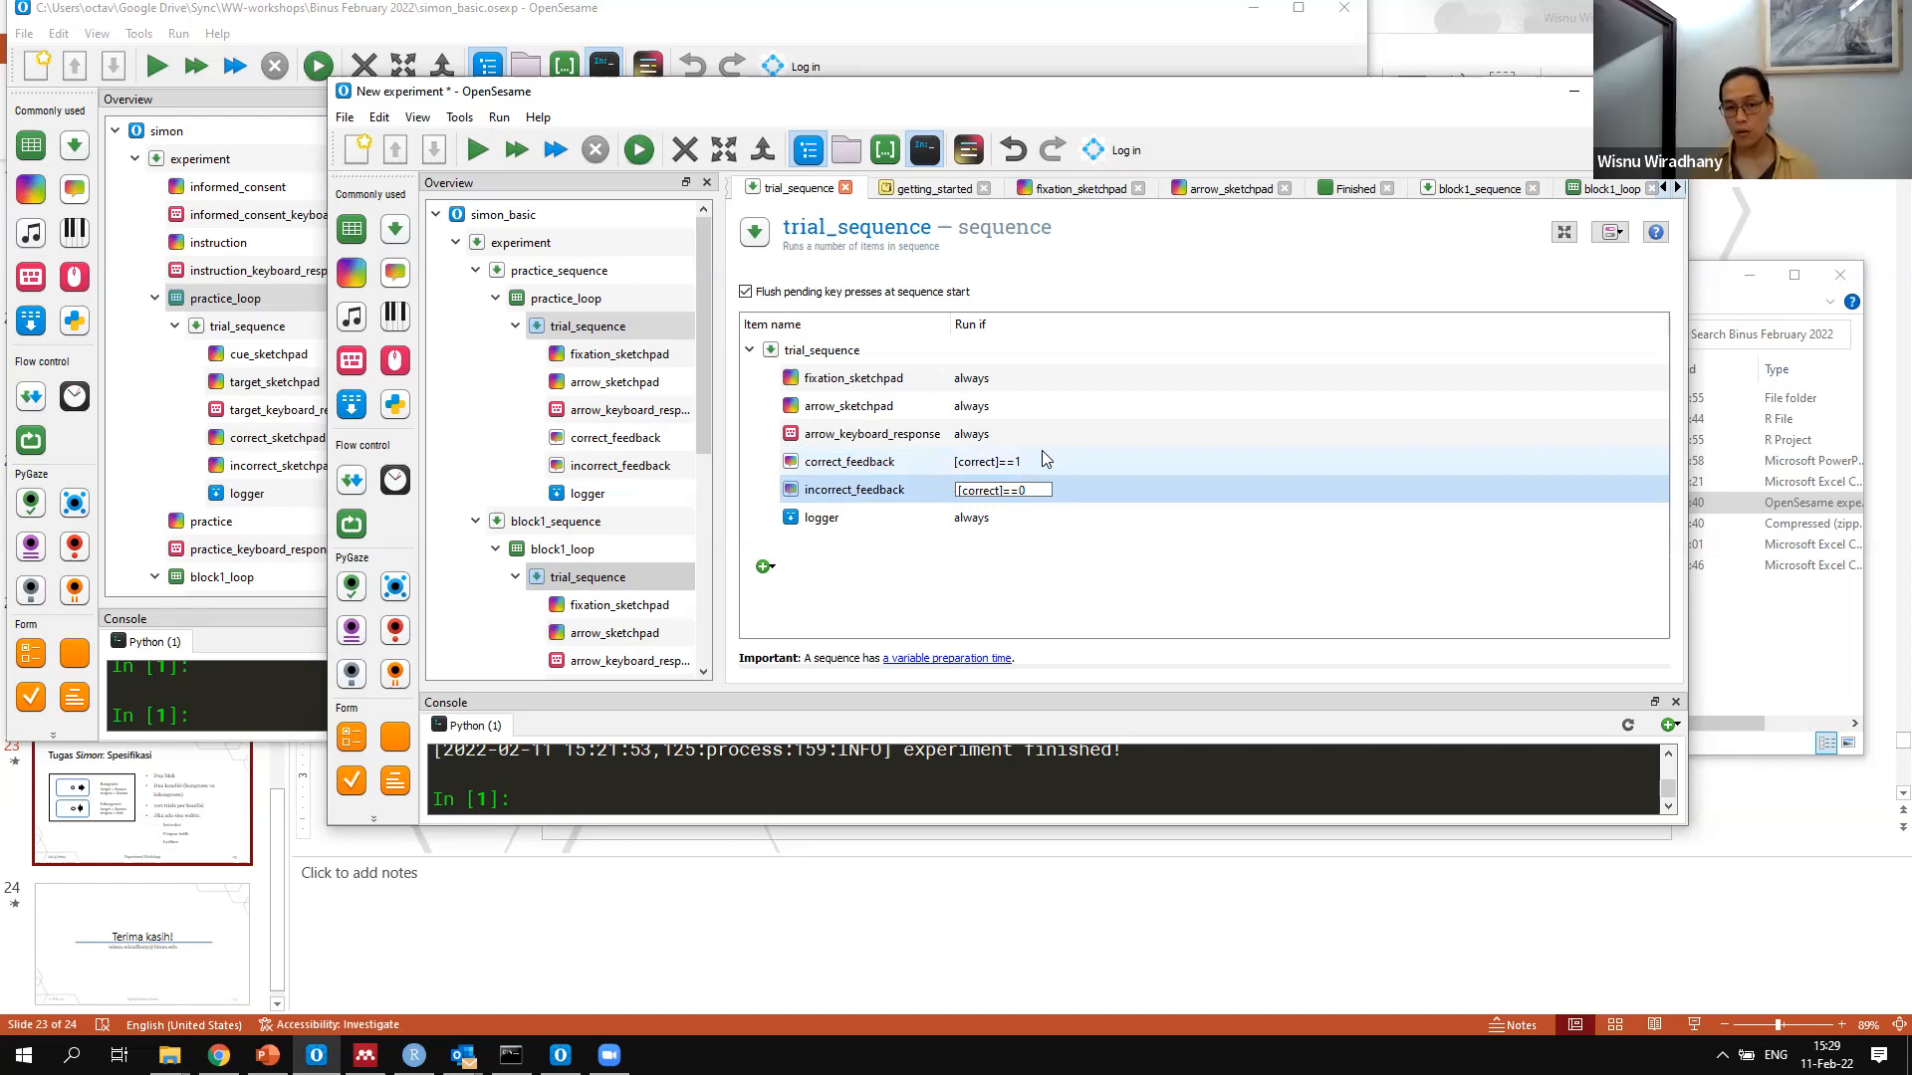
key(Return)
Extend the run-if condition of correct_feedback to [correct]==1 & [practice]=="ya"
double_click(1044, 463)
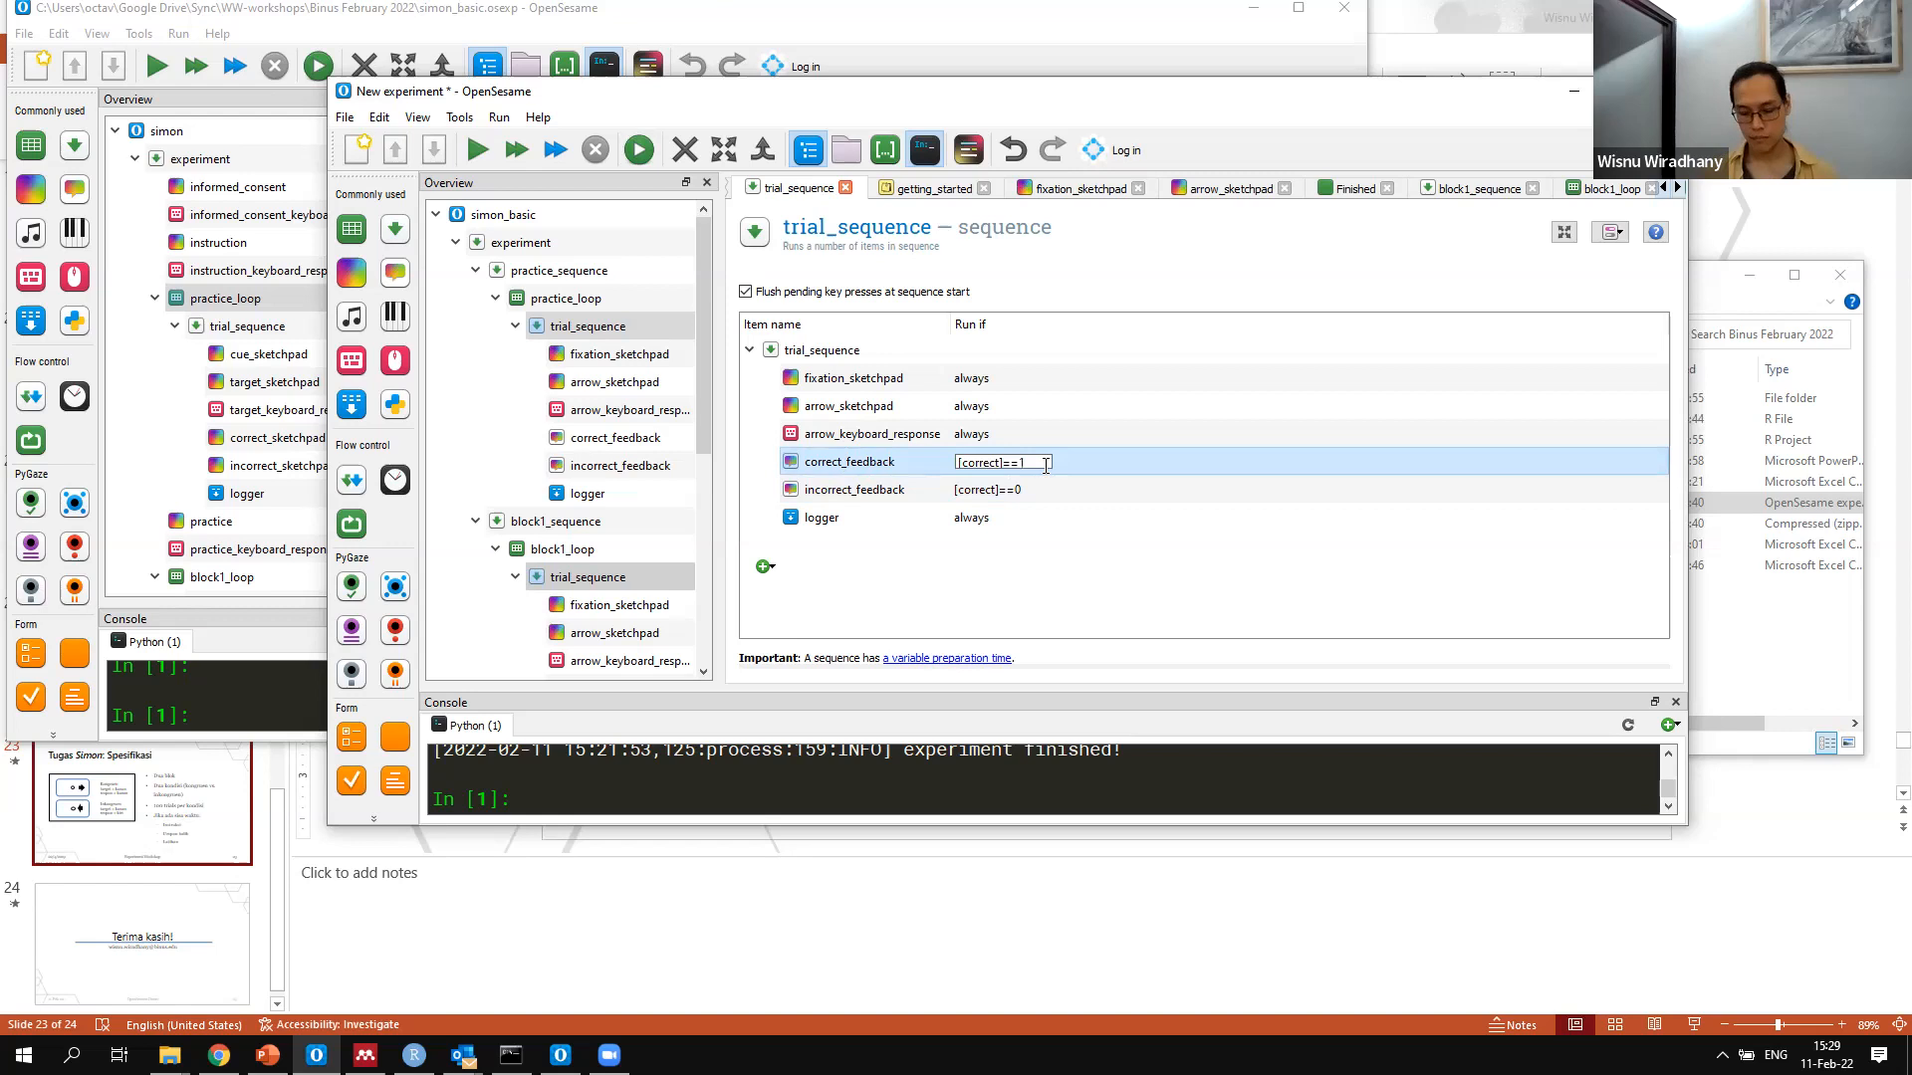
text(&)
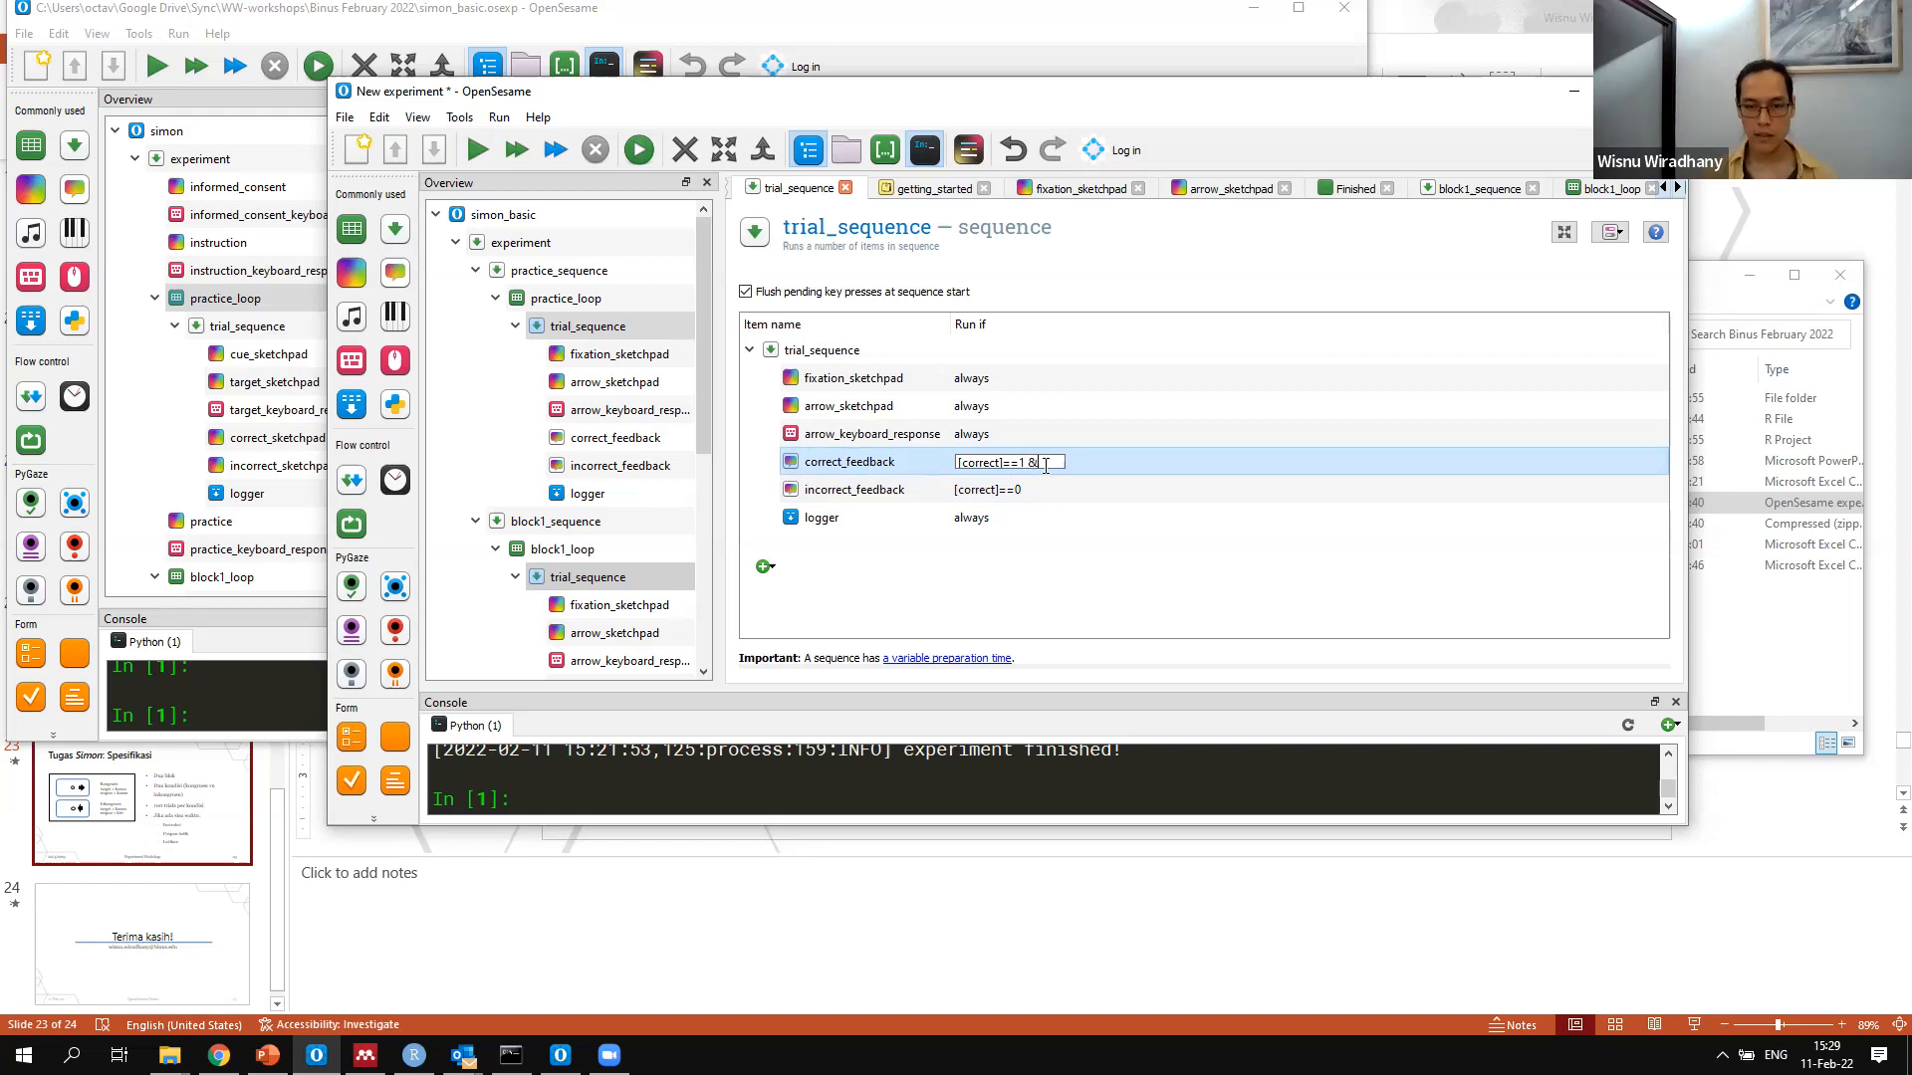
text([)
text(practice]==')
text(ya")
key(Return)
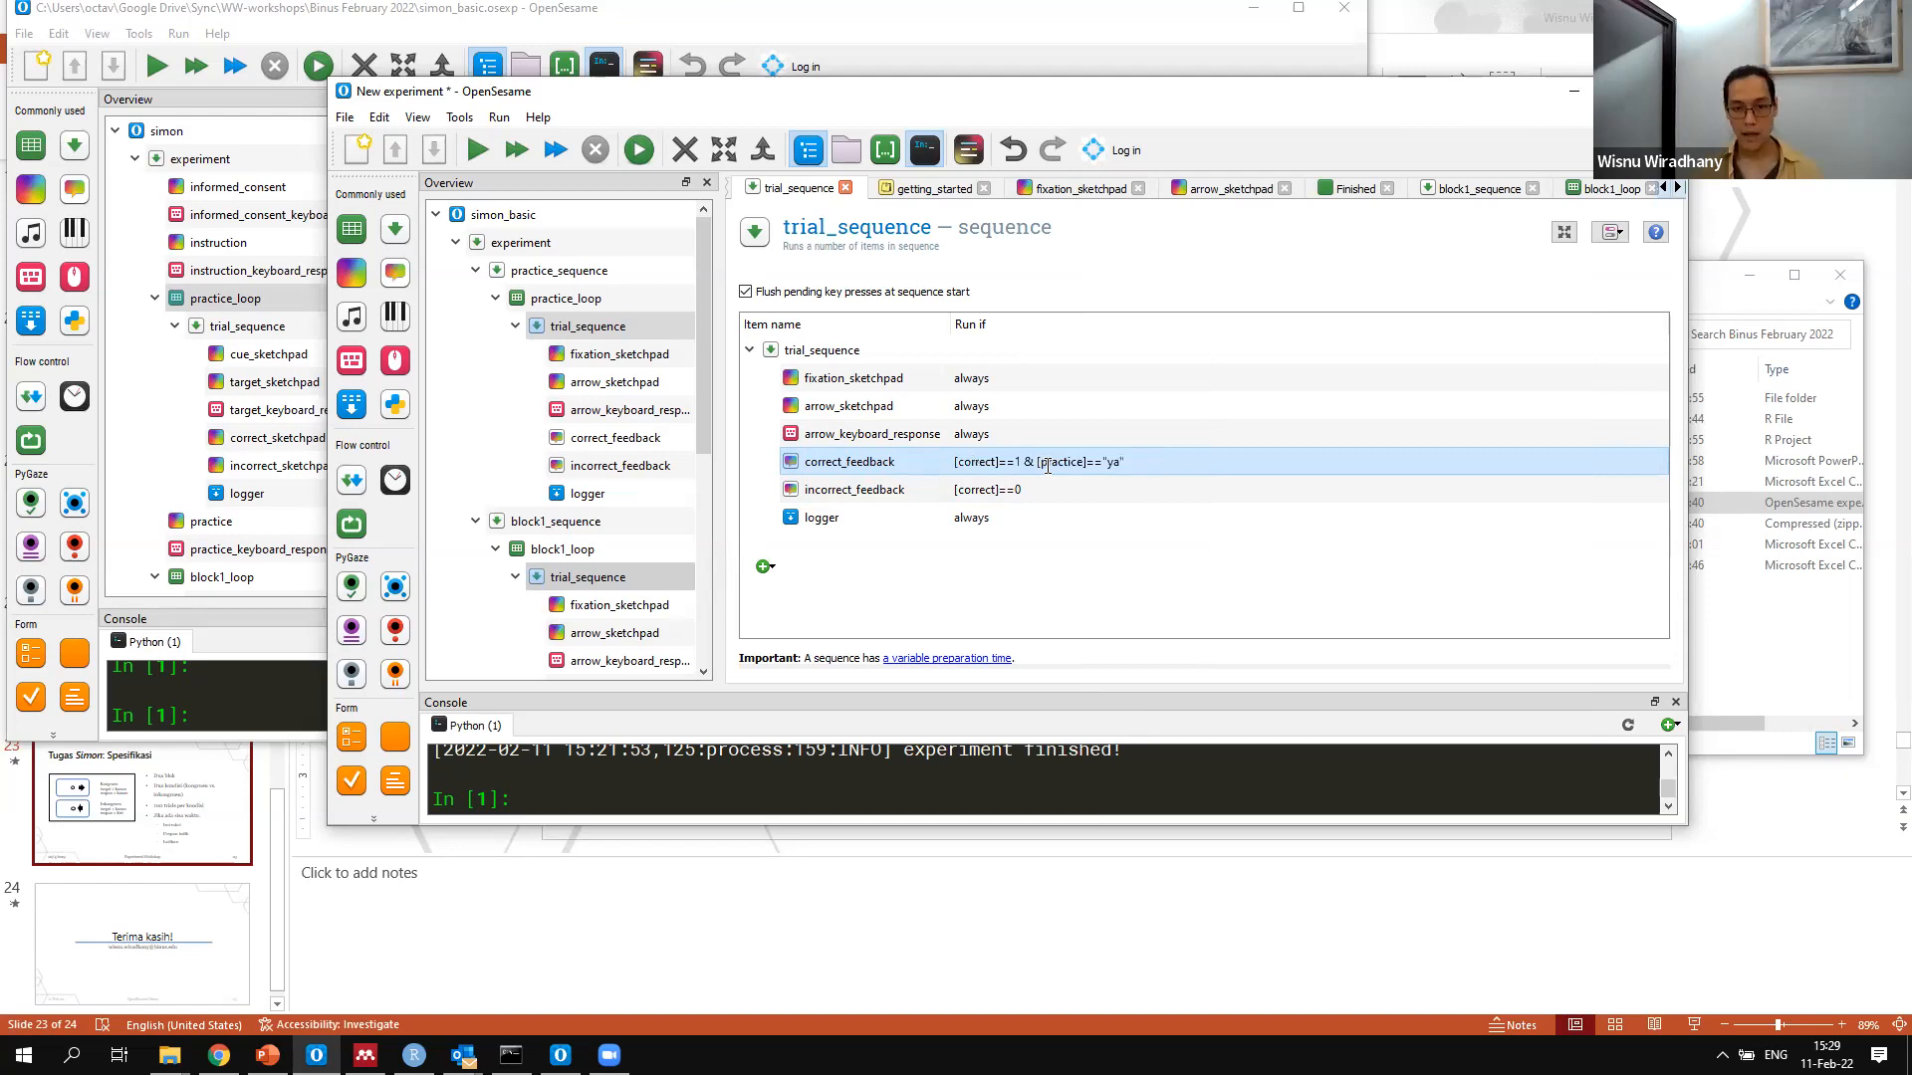
Extend the run-if condition of incorrect_feedback to [correct]==0 & [practice]=="ya"
double_click(1046, 465)
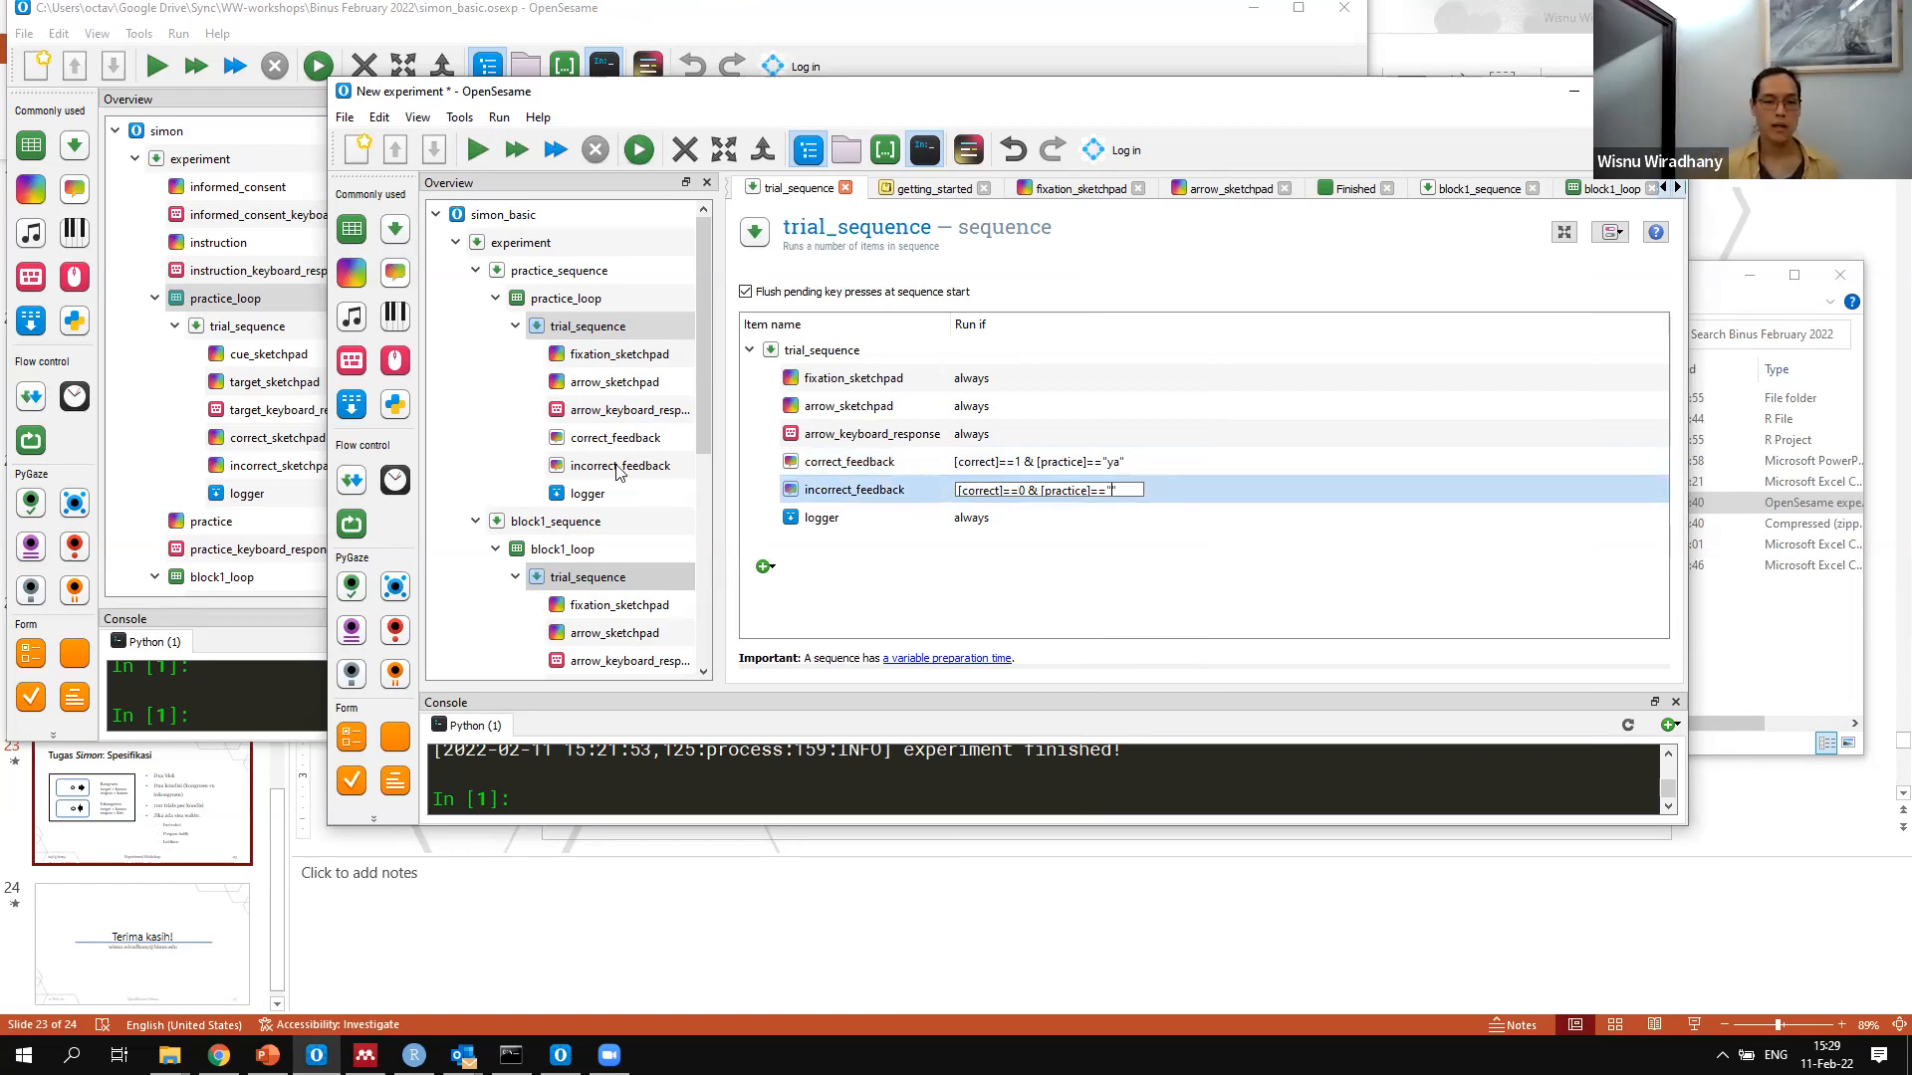
text(ya)
key(Return)
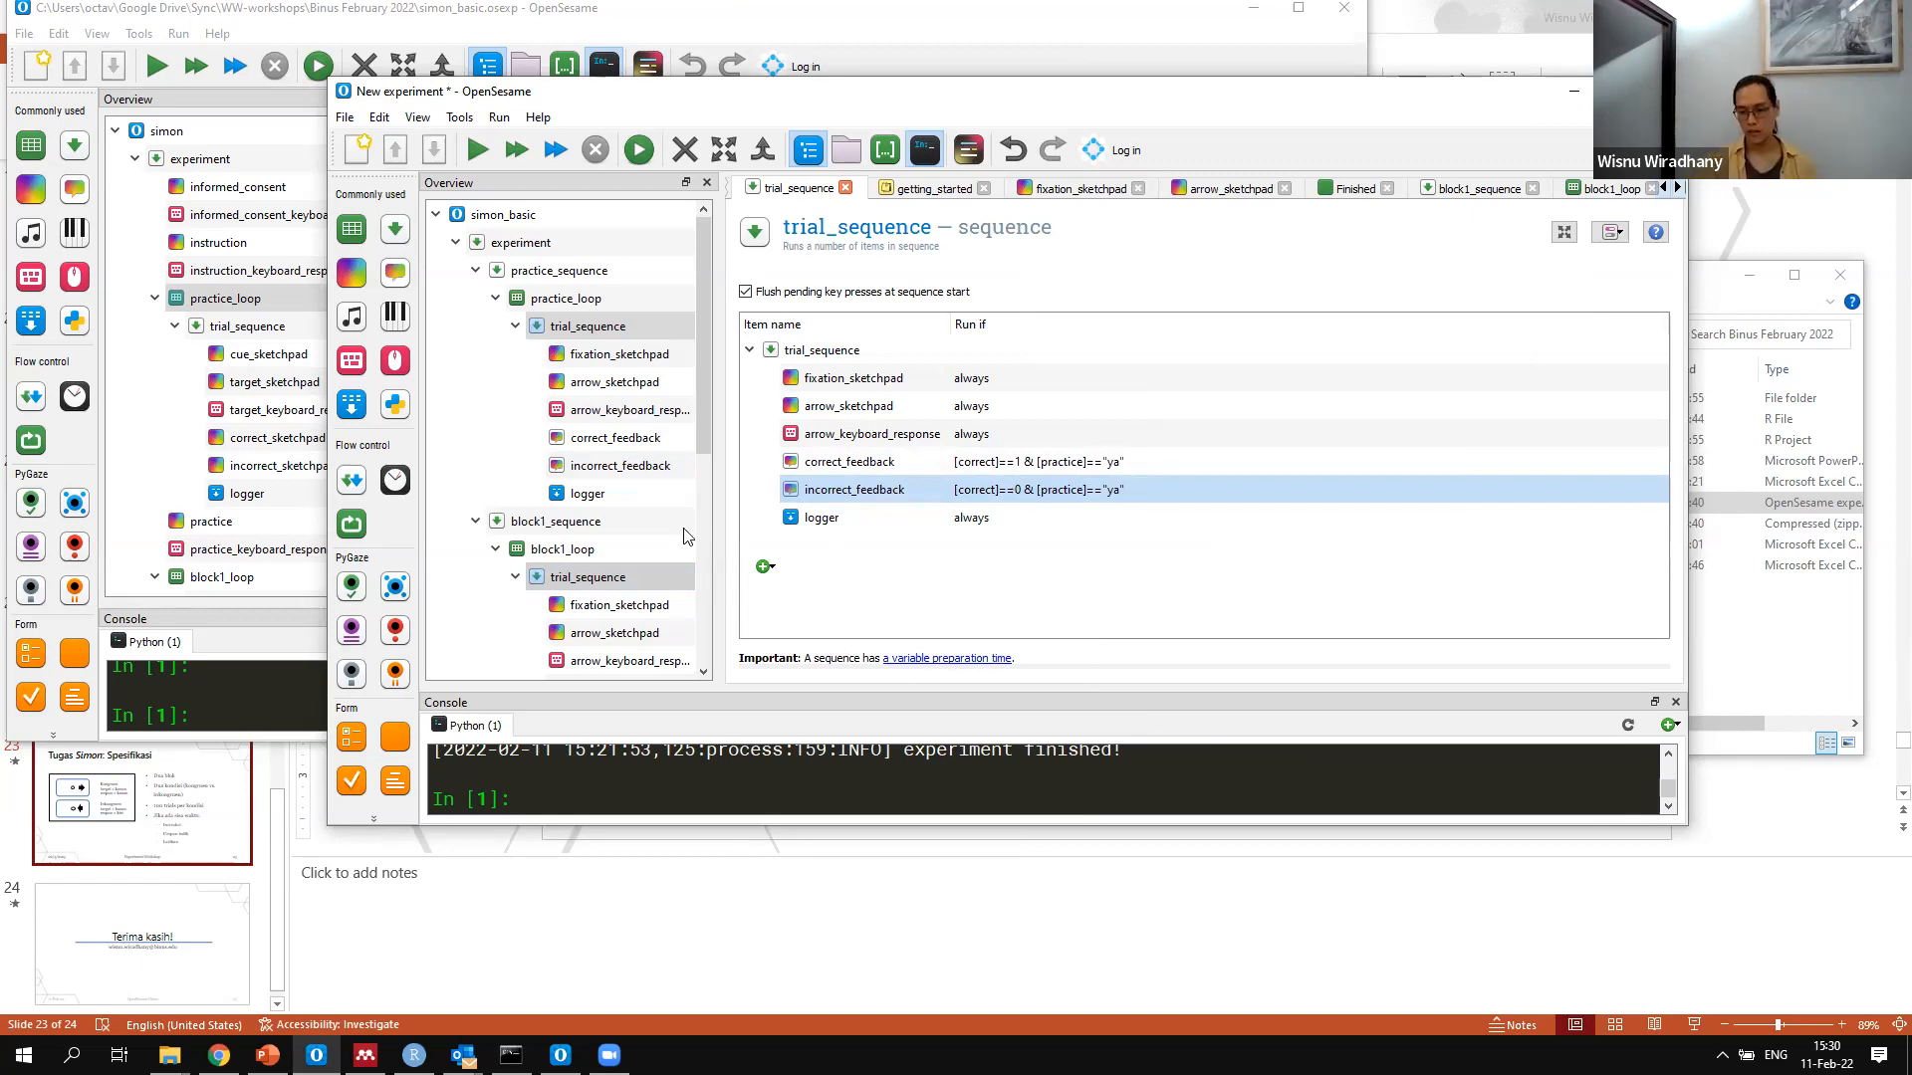
scroll(684, 536, down, 5)
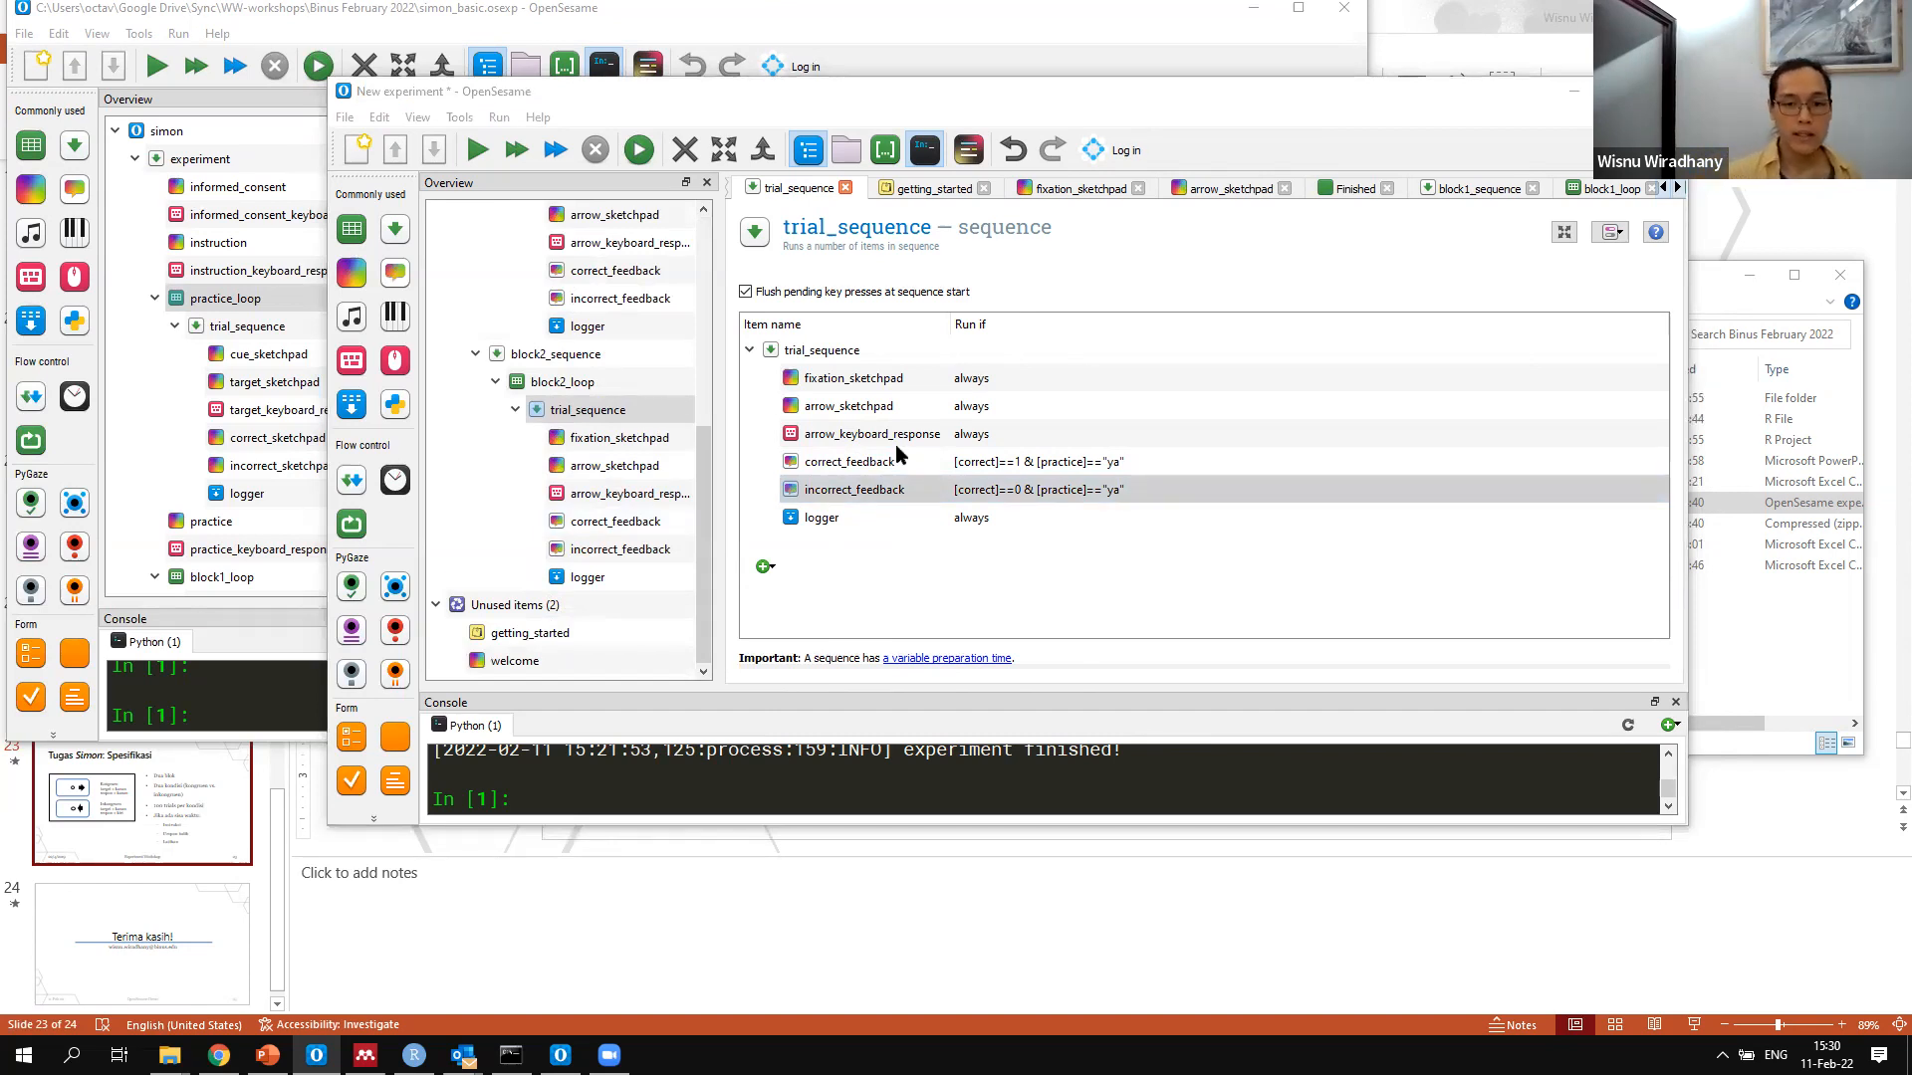
click(1035, 462)
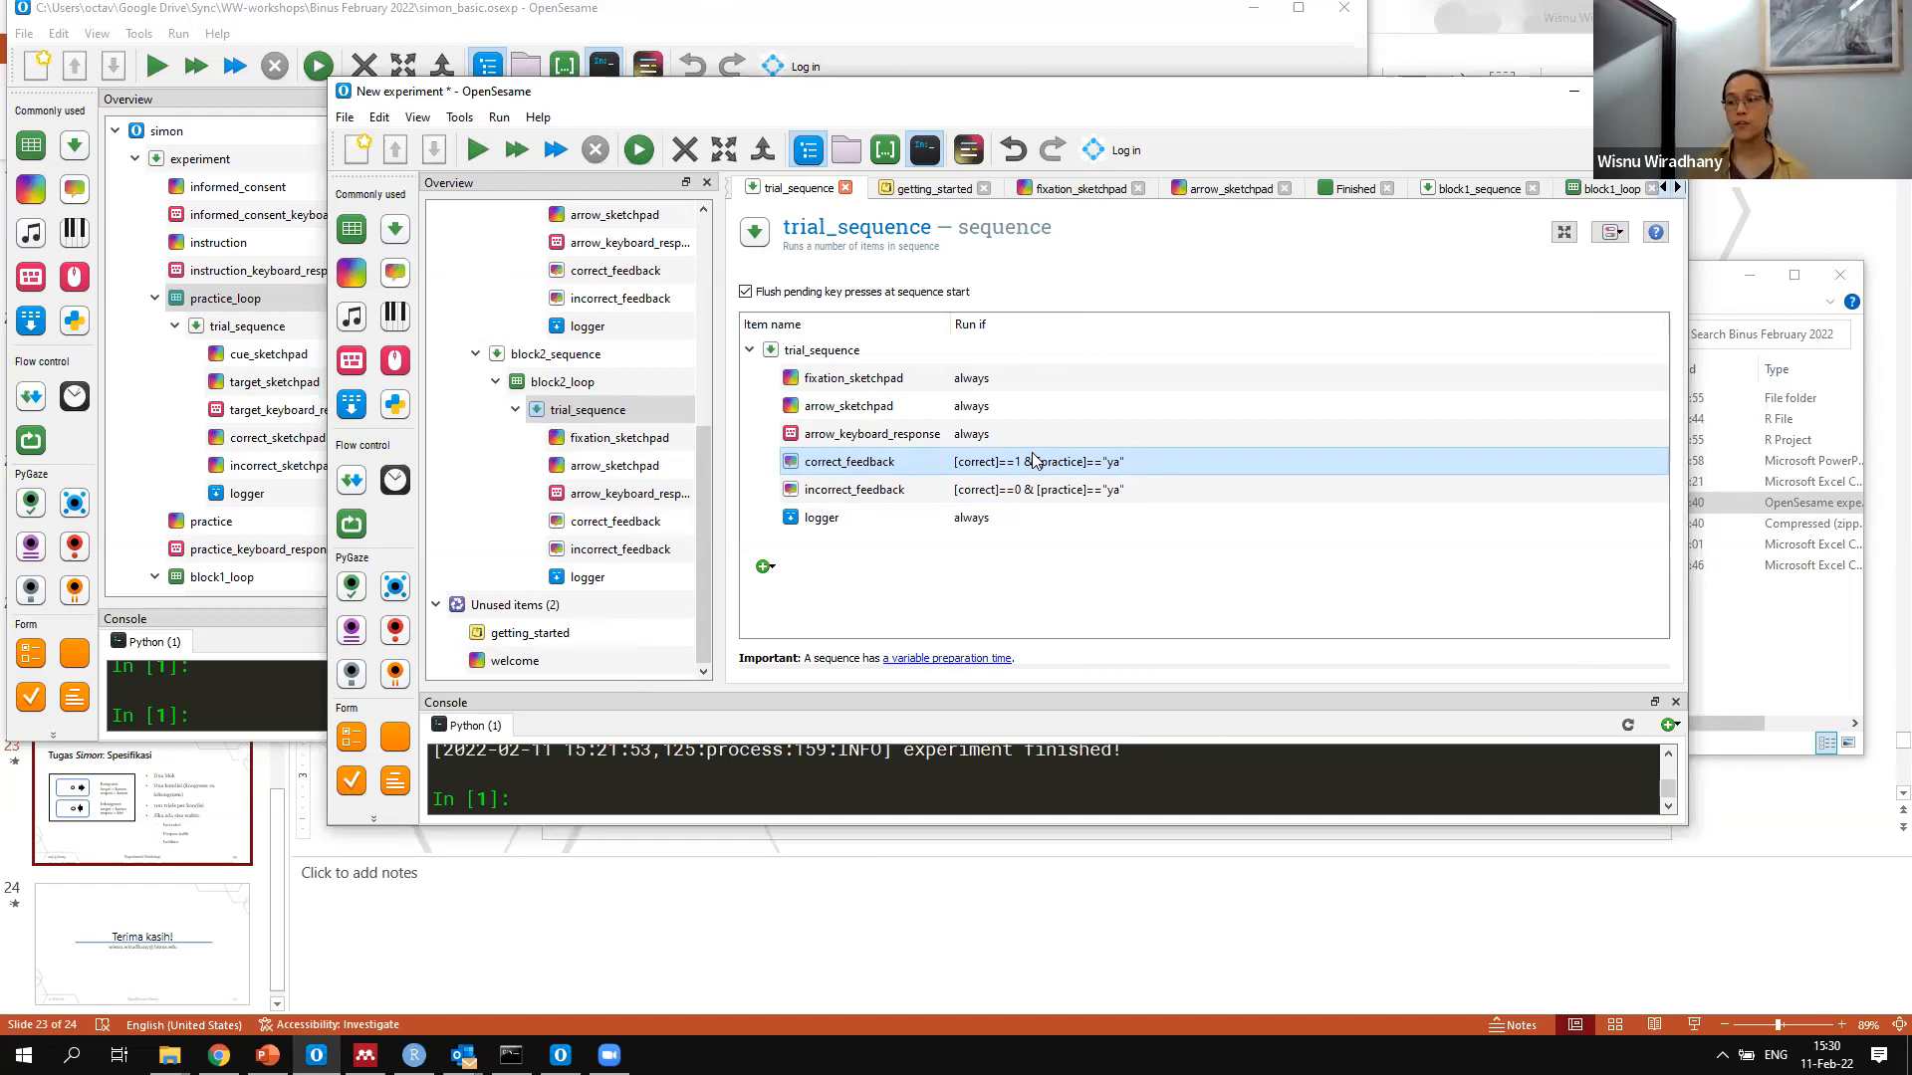
scroll(581, 498, up, 5)
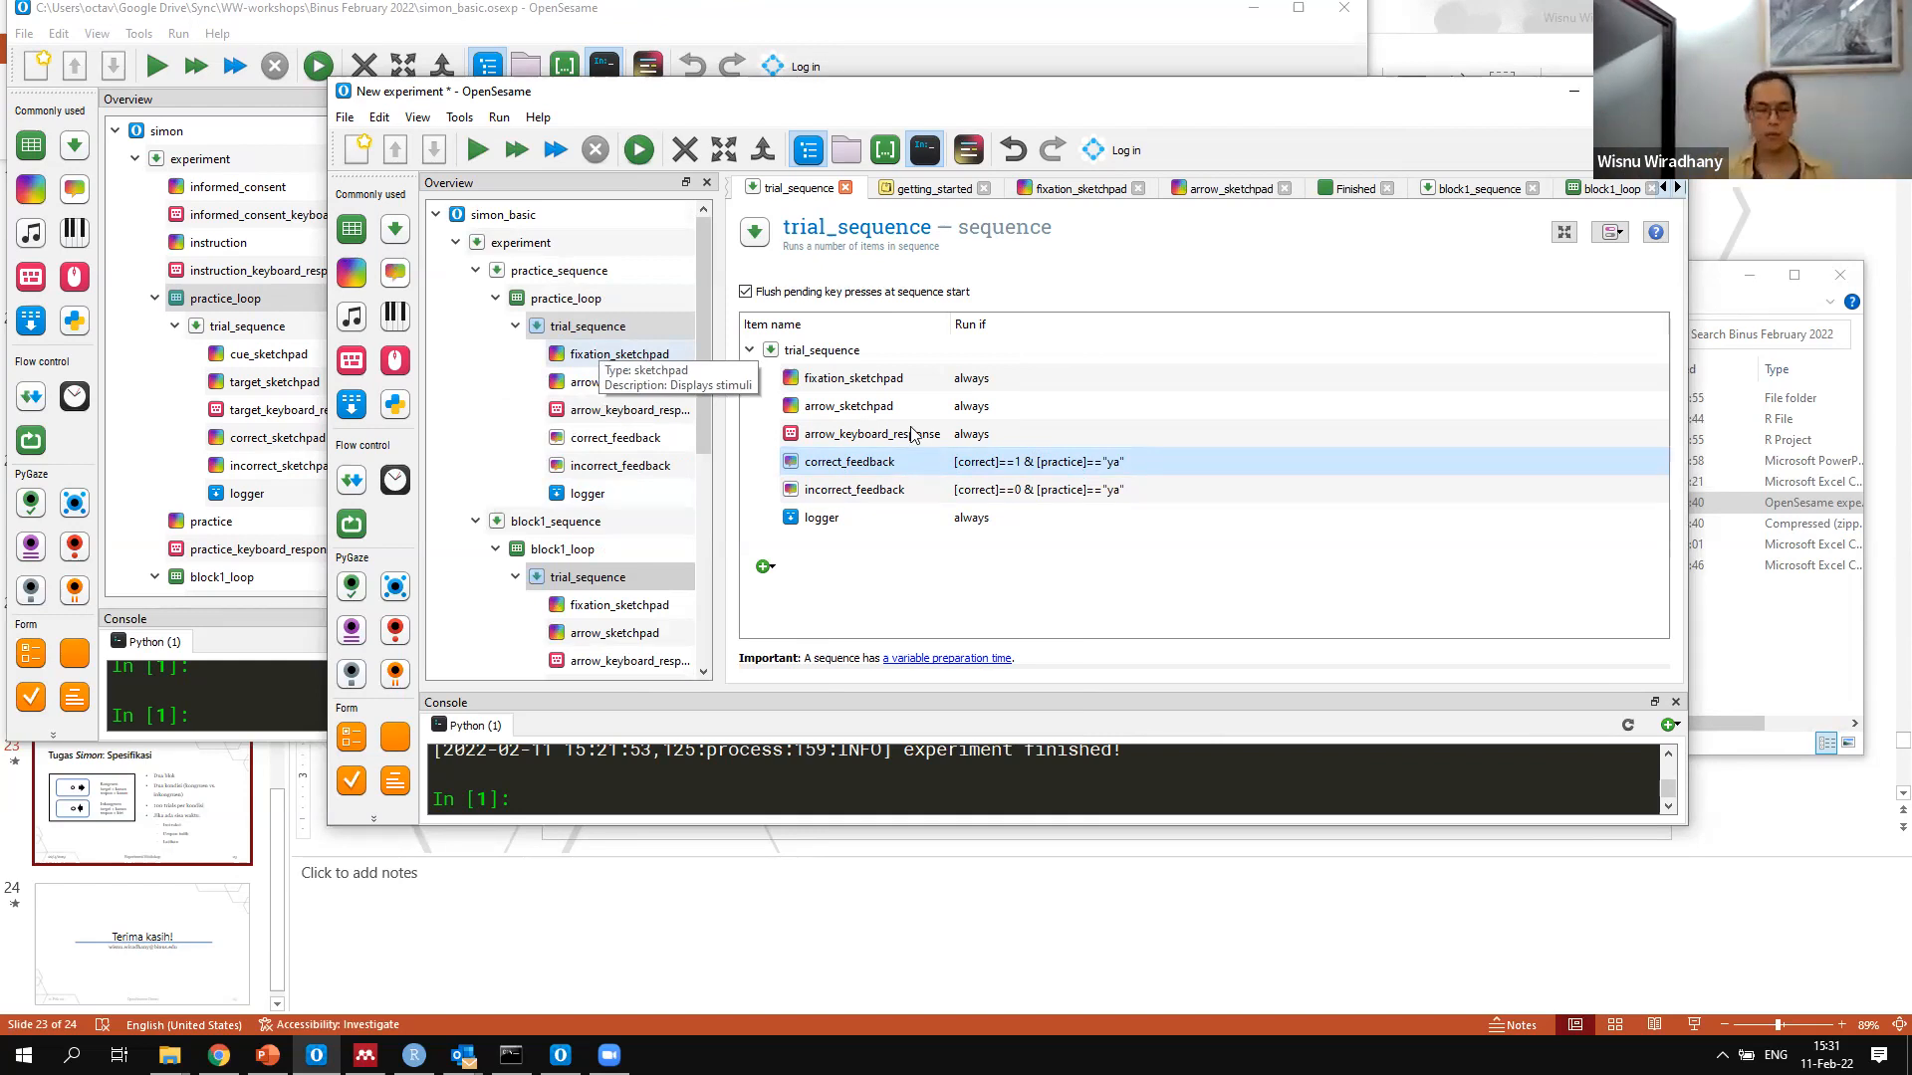
scroll(614, 465, down, 5)
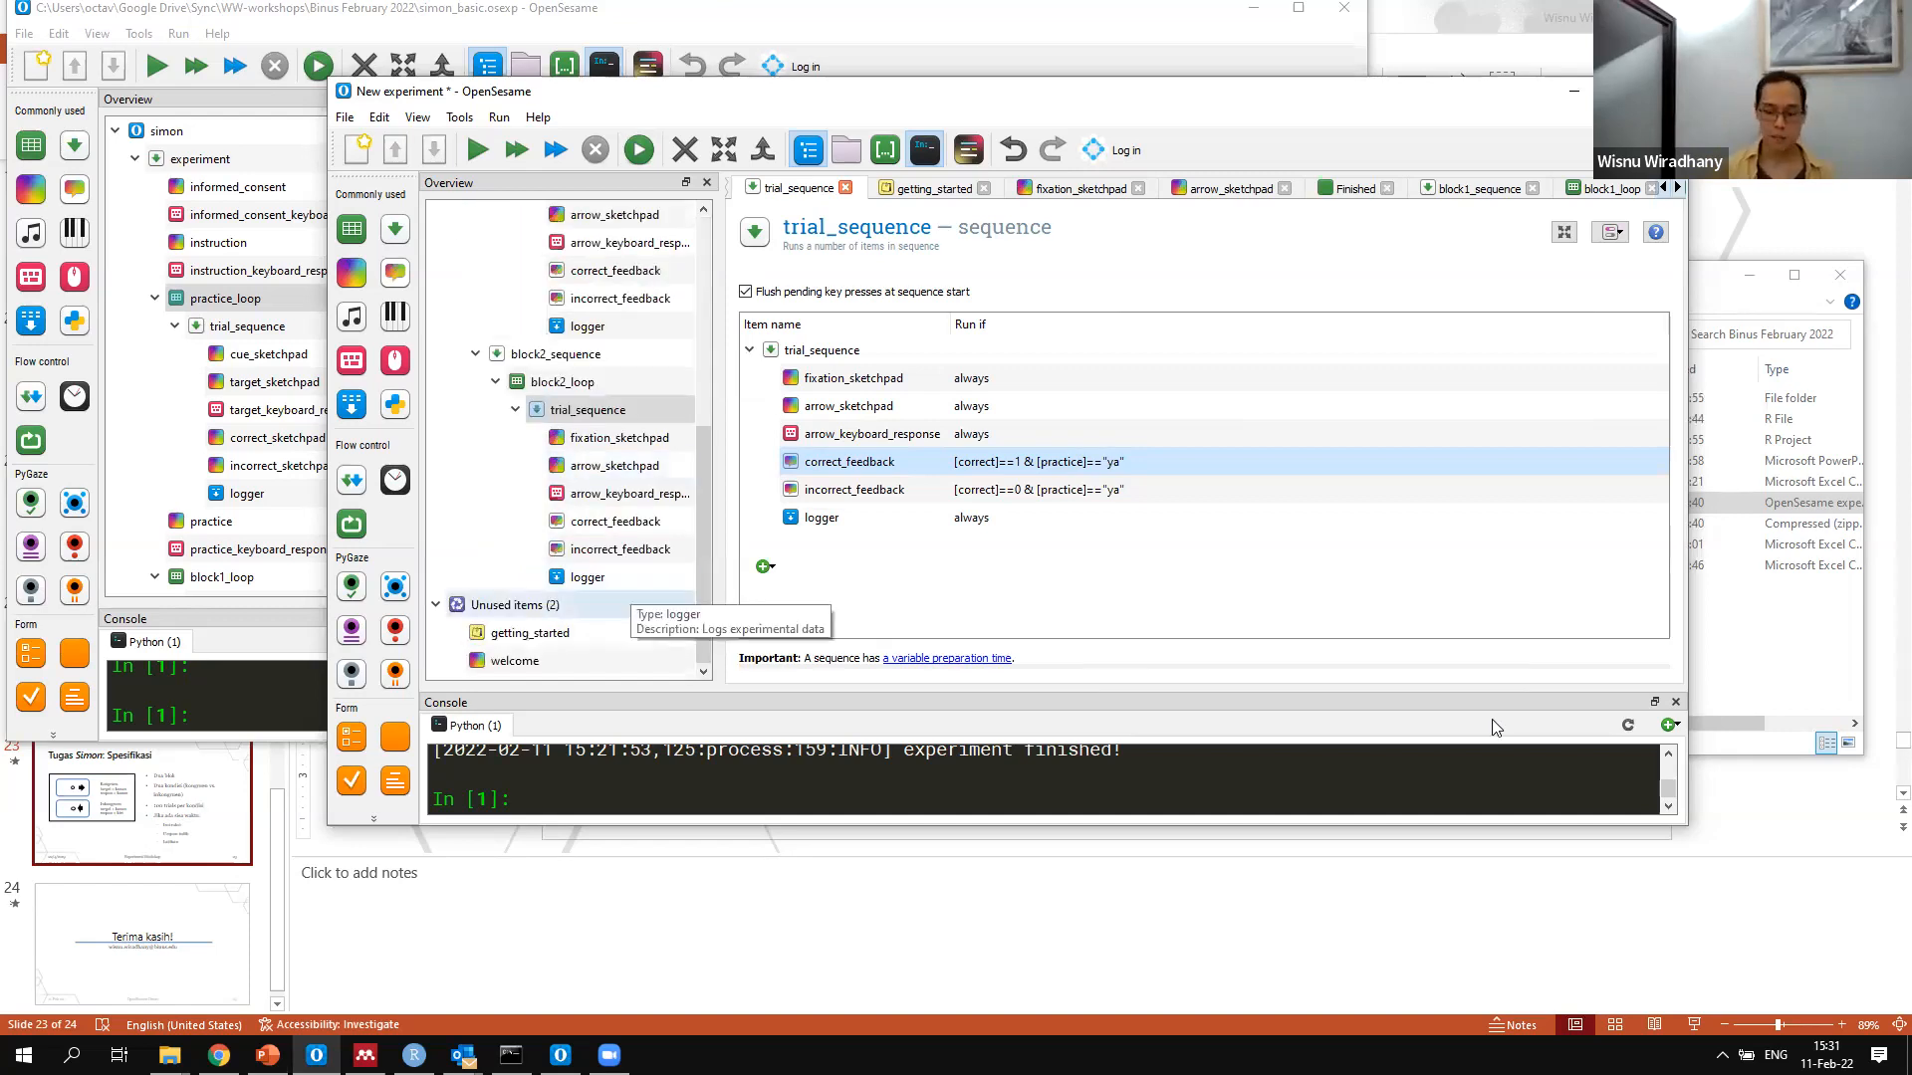
scroll(622, 601, up, 5)
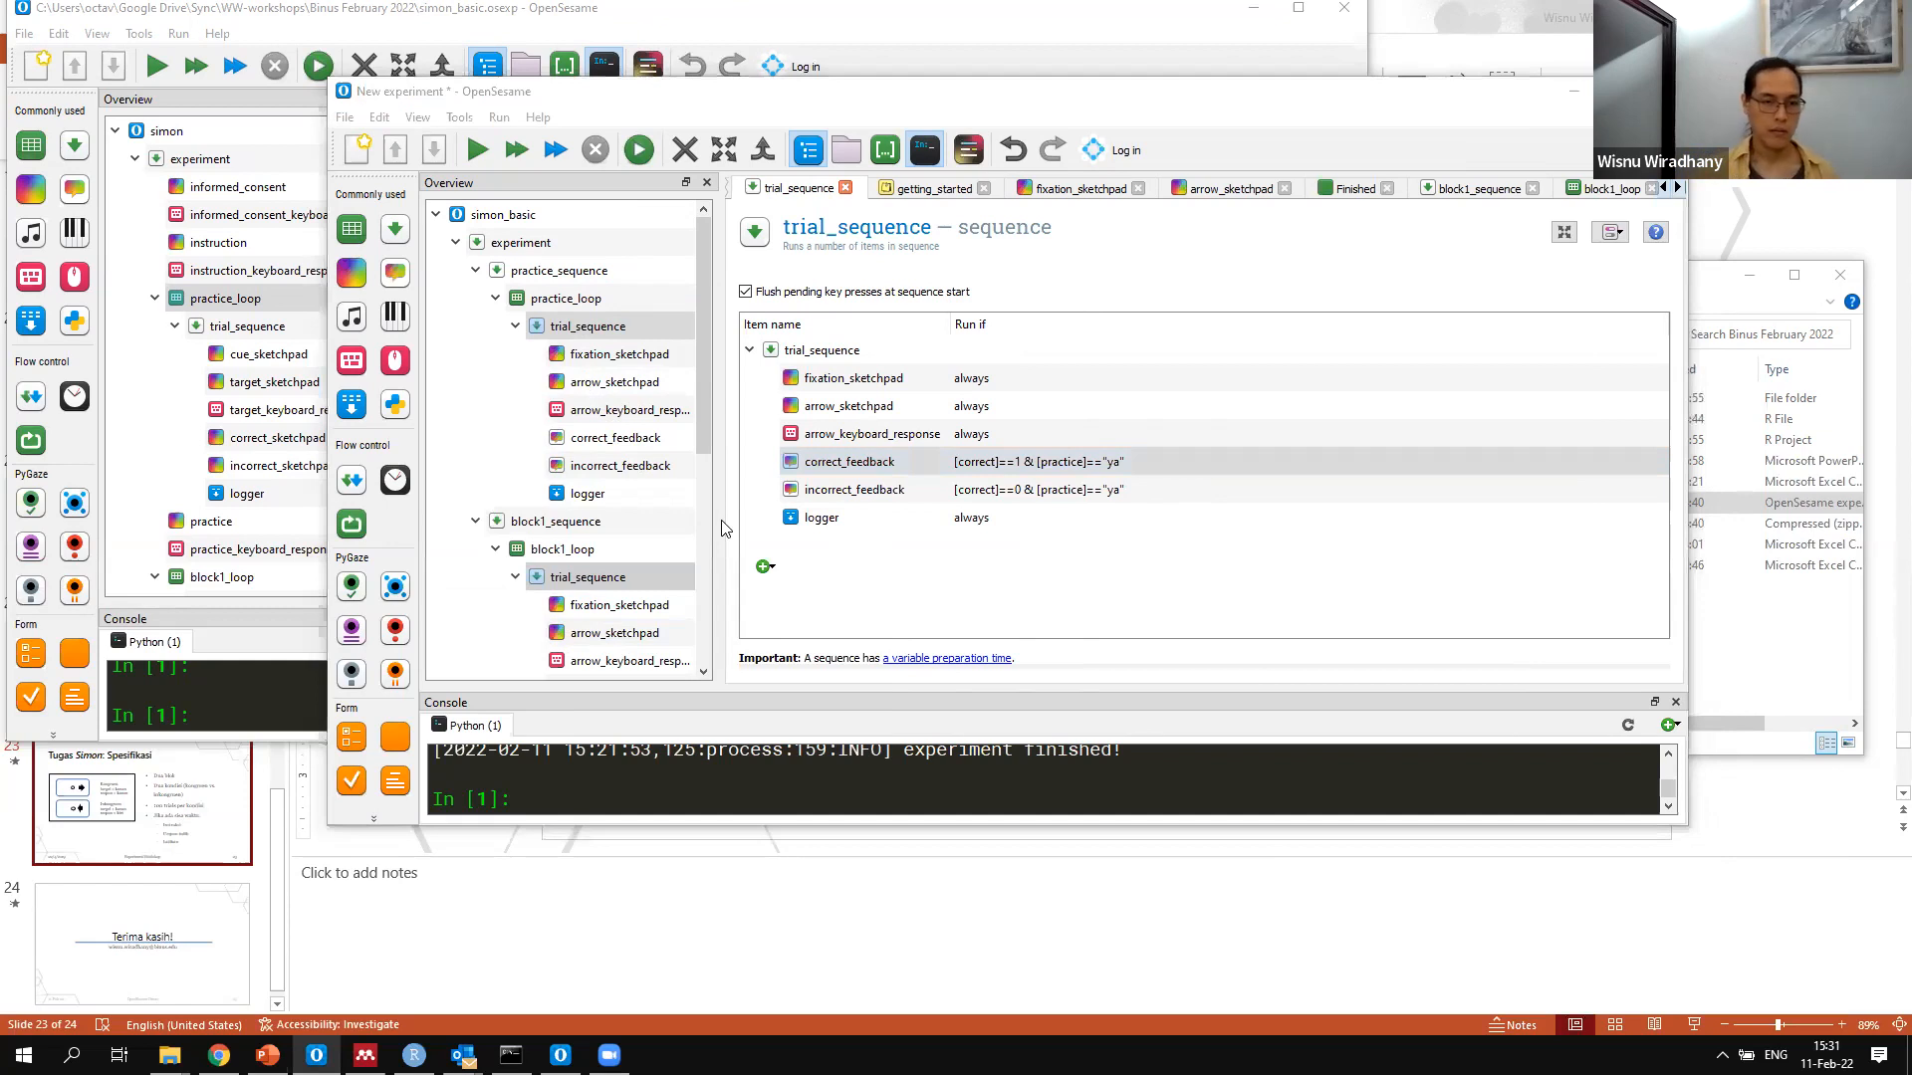
scroll(601, 523, down, 5)
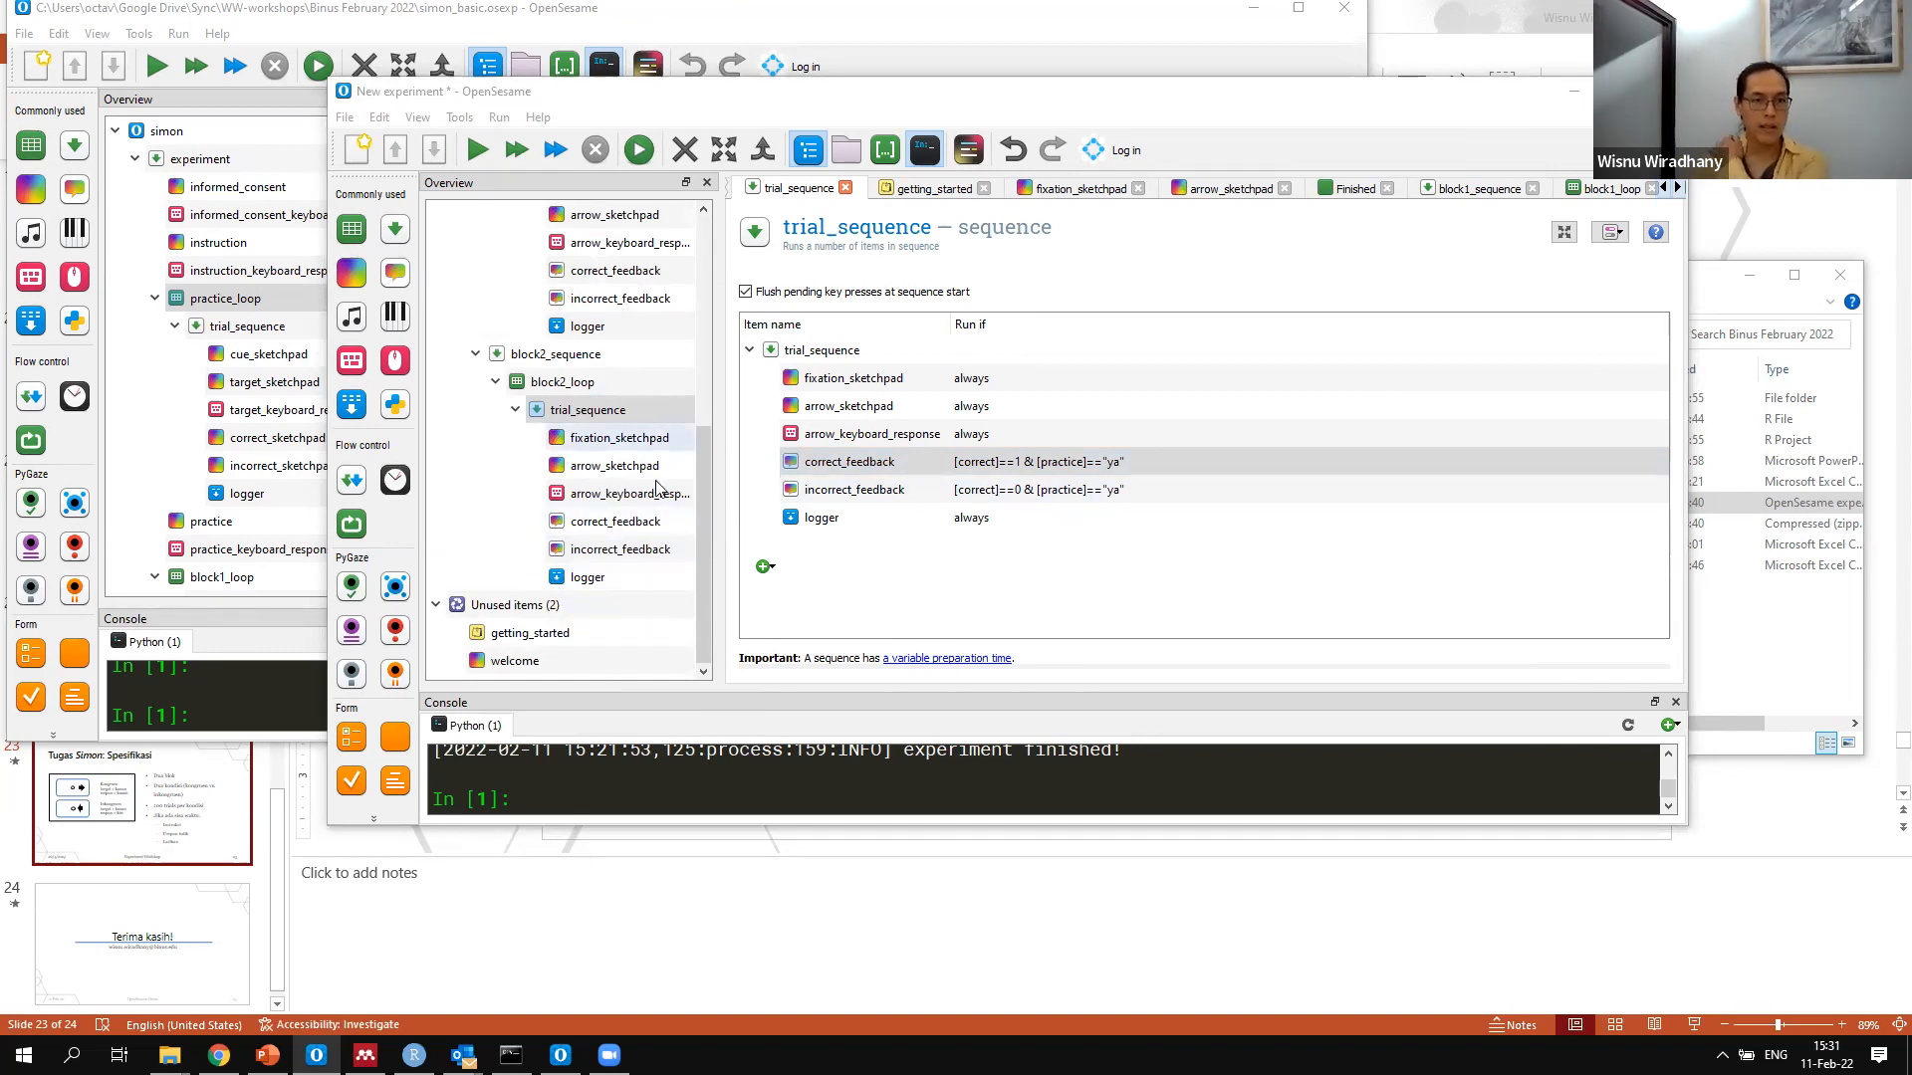
scroll(652, 393, up, 7)
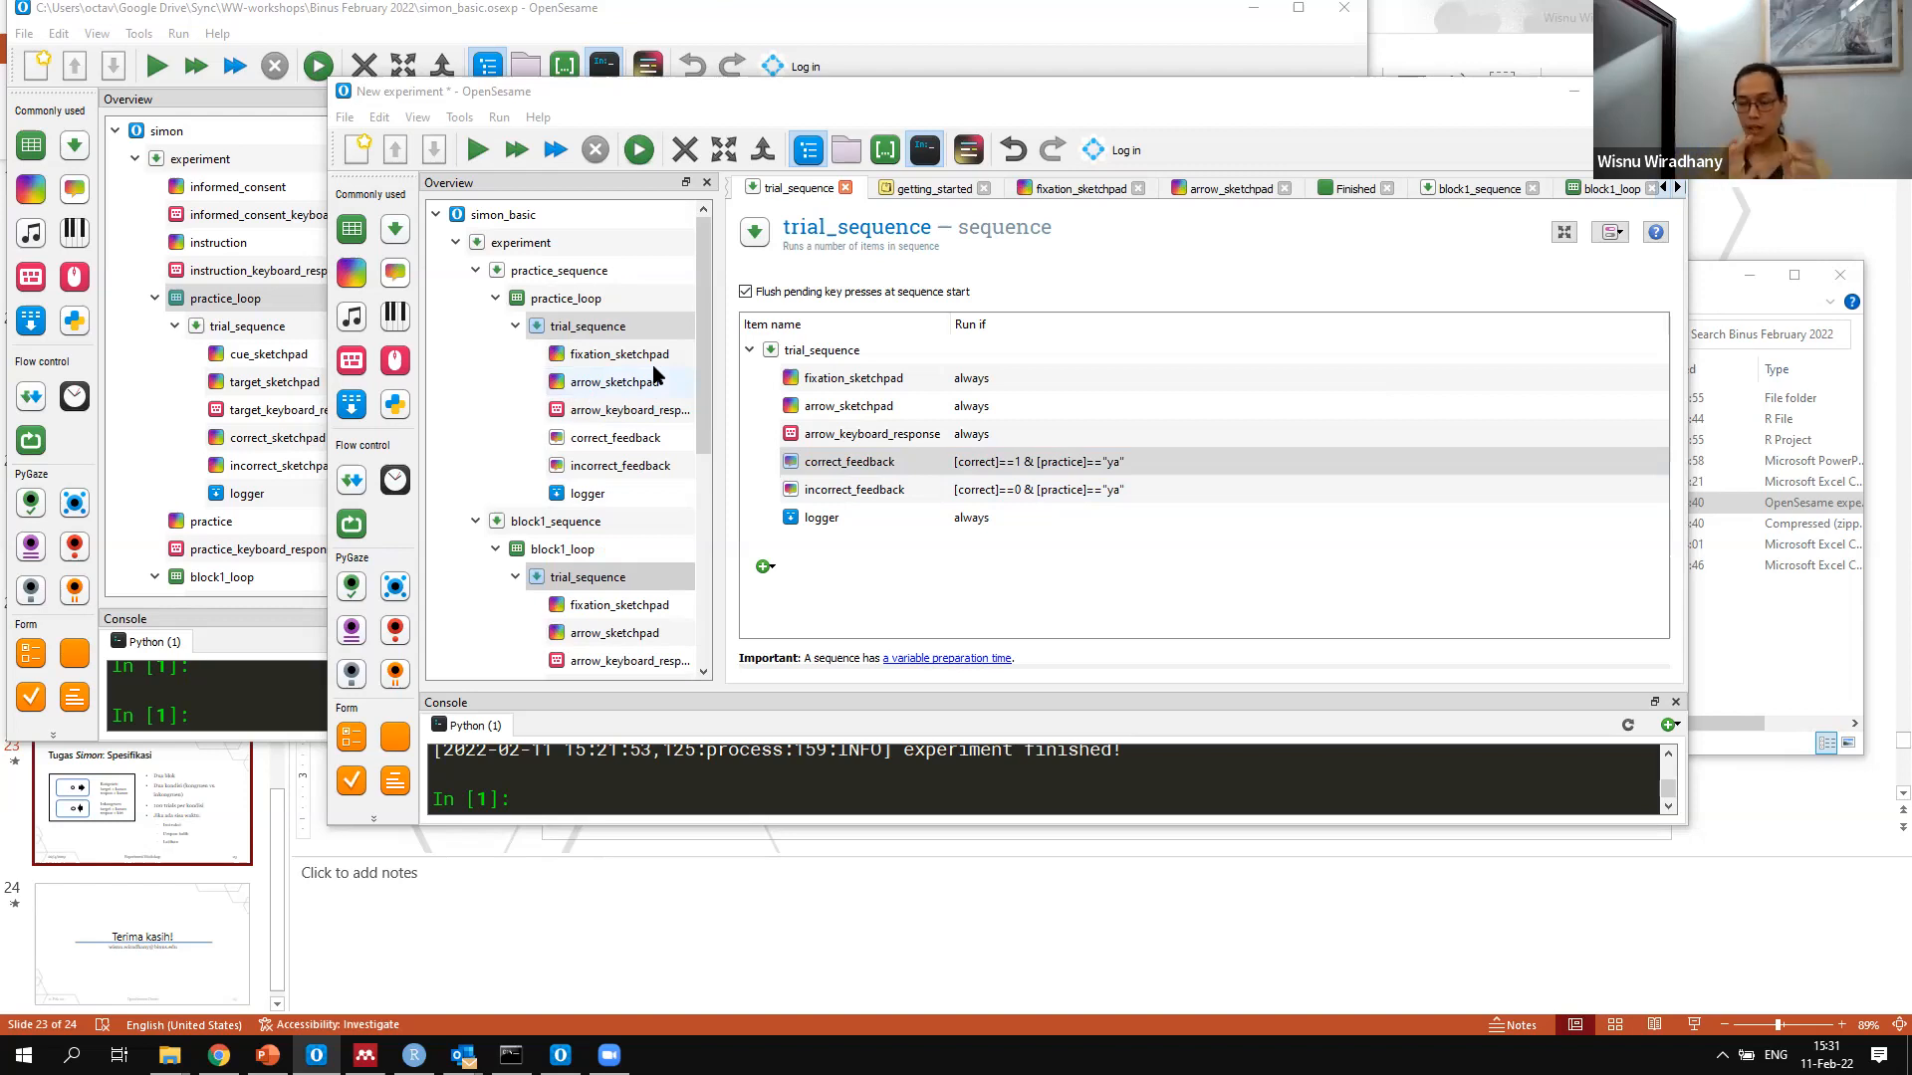
Open the OSWeb run-in-browser settings, bring up the export as a JATOS study, and cancel it without saving
click(456, 118)
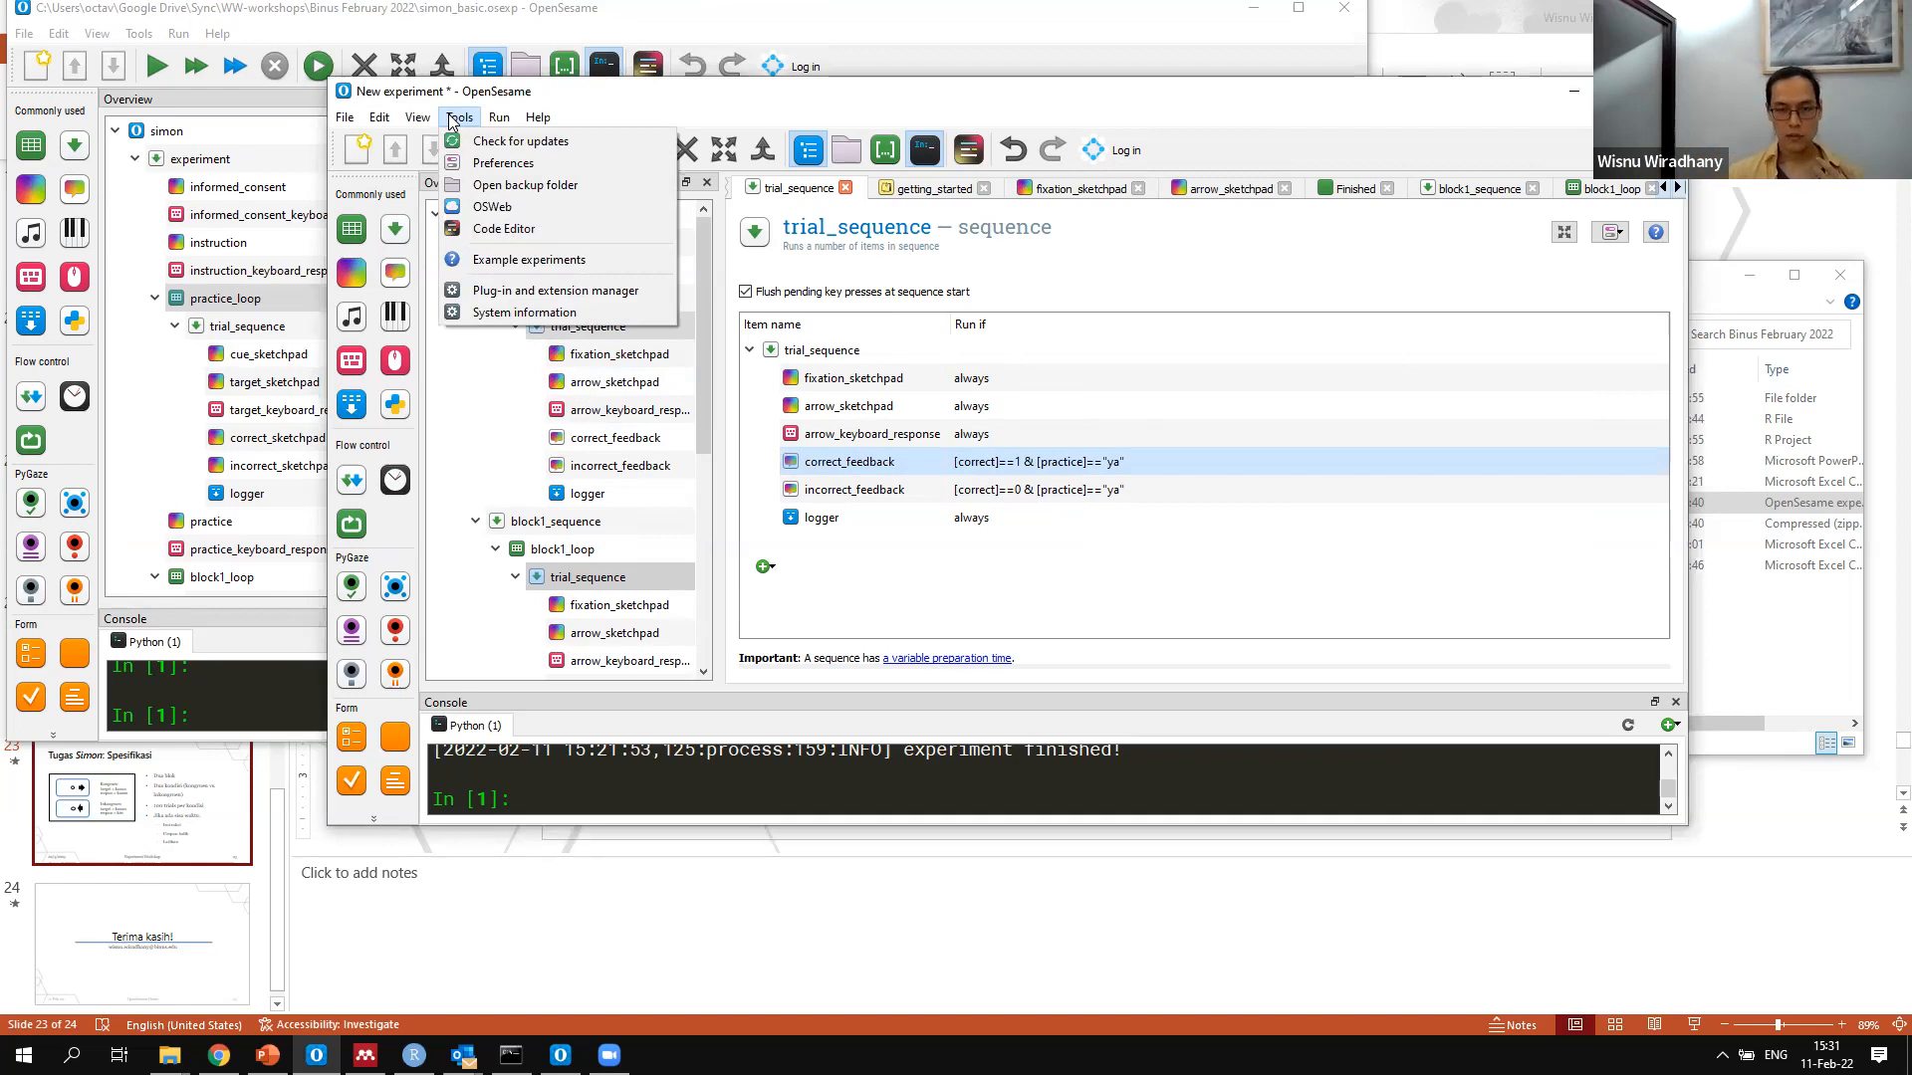
click(503, 207)
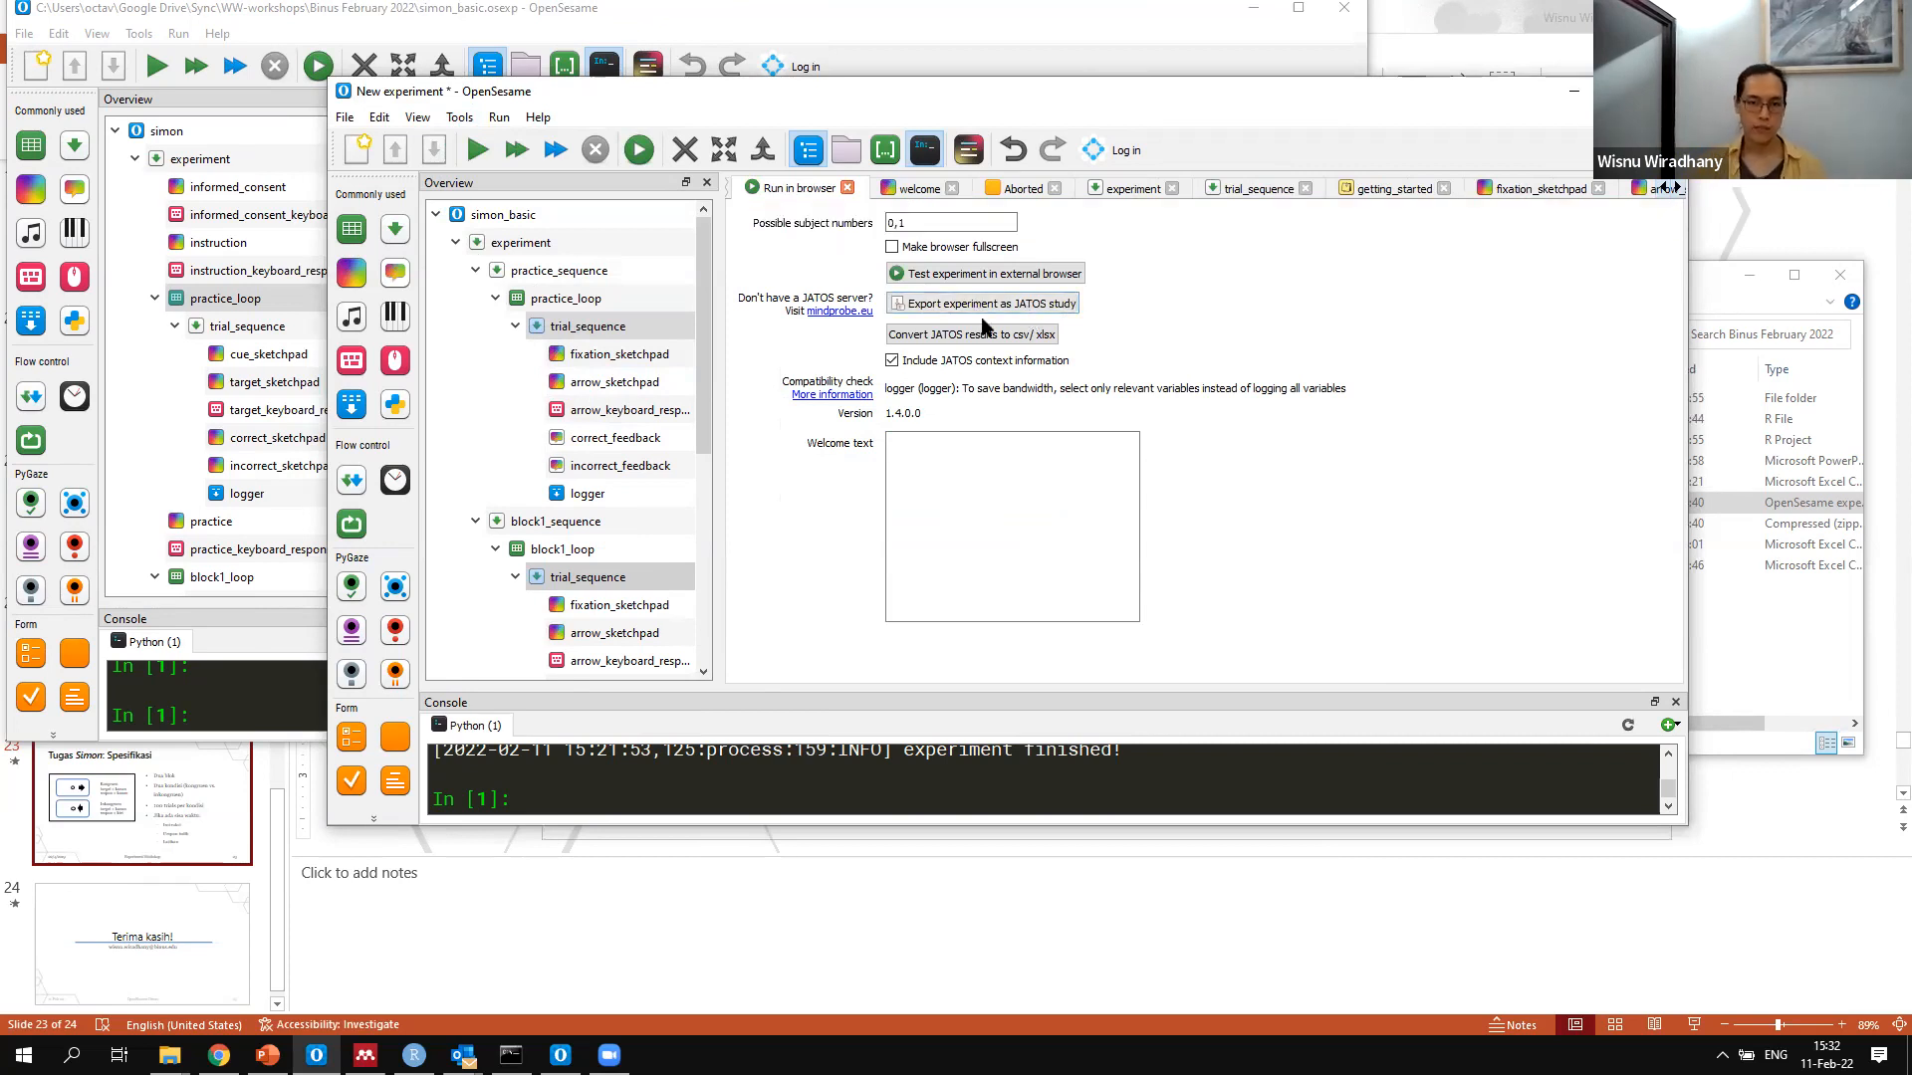
click(998, 314)
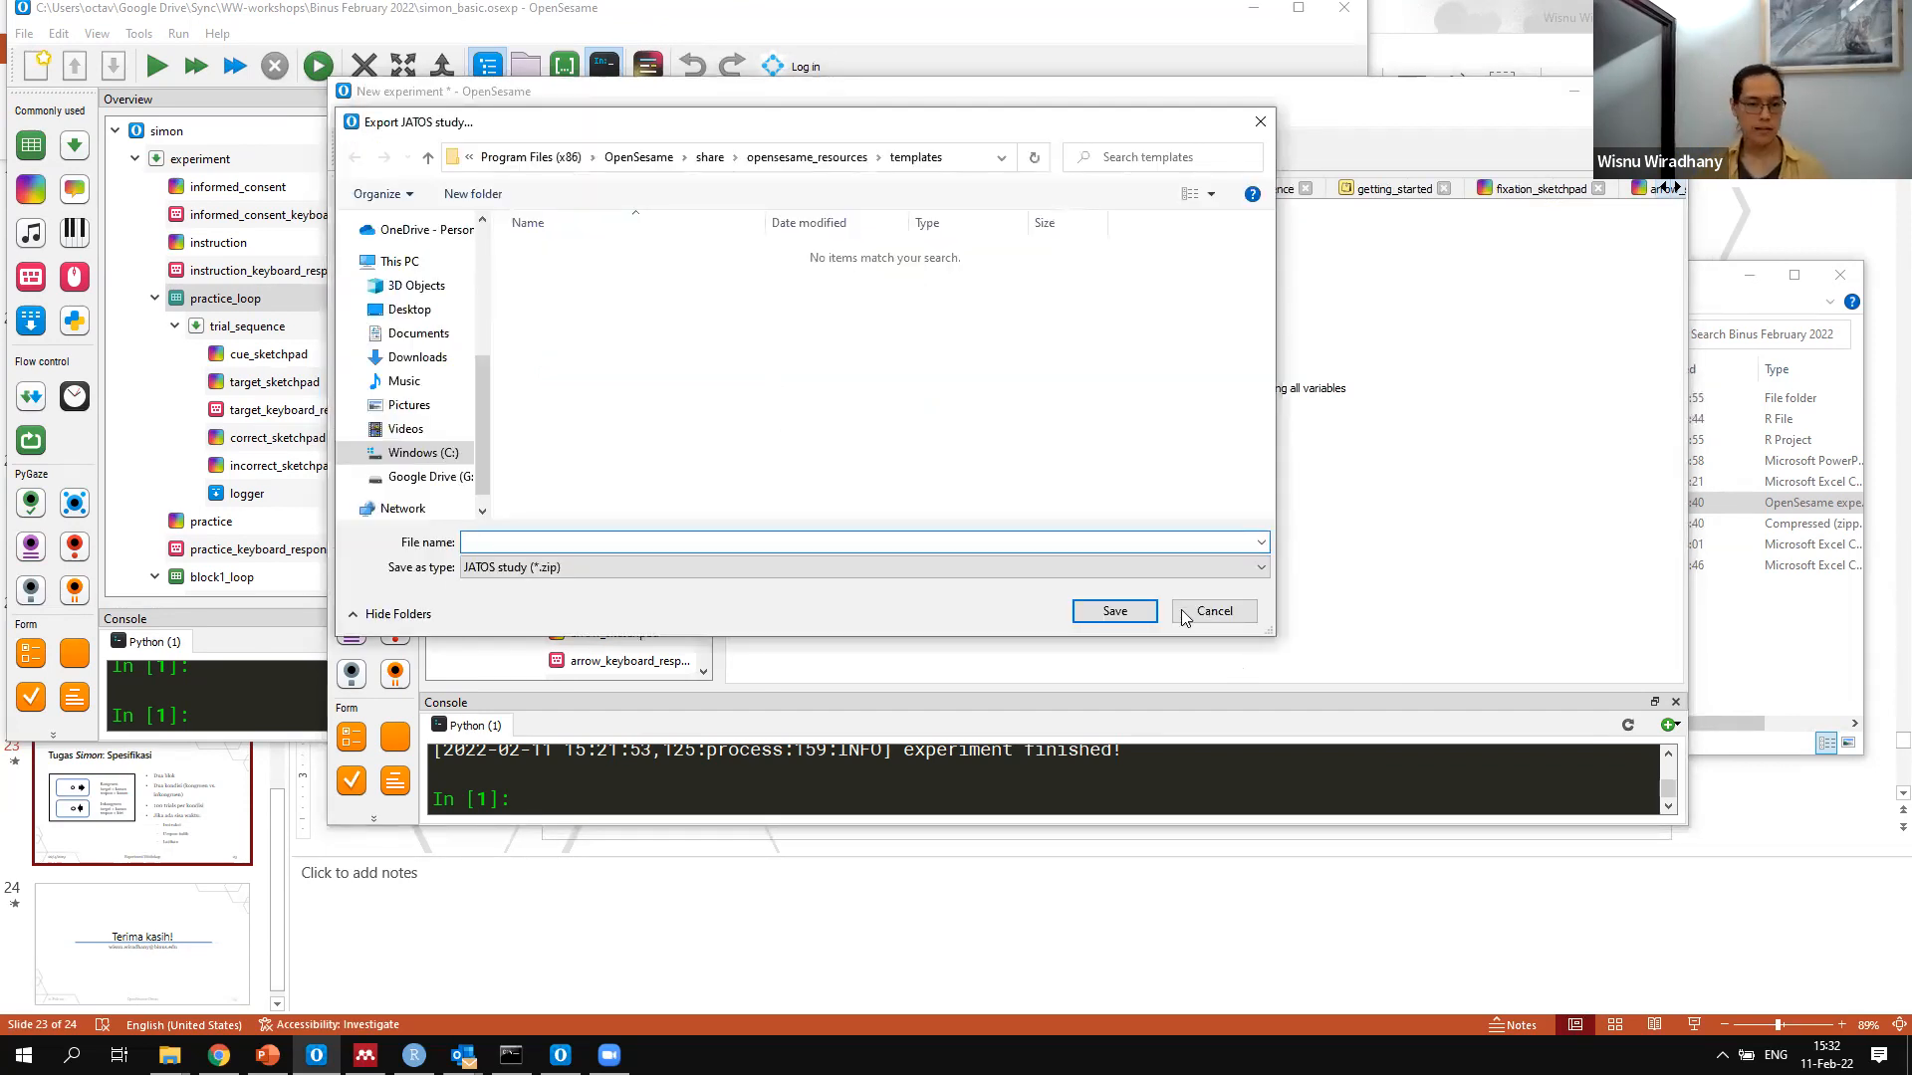
click(1211, 611)
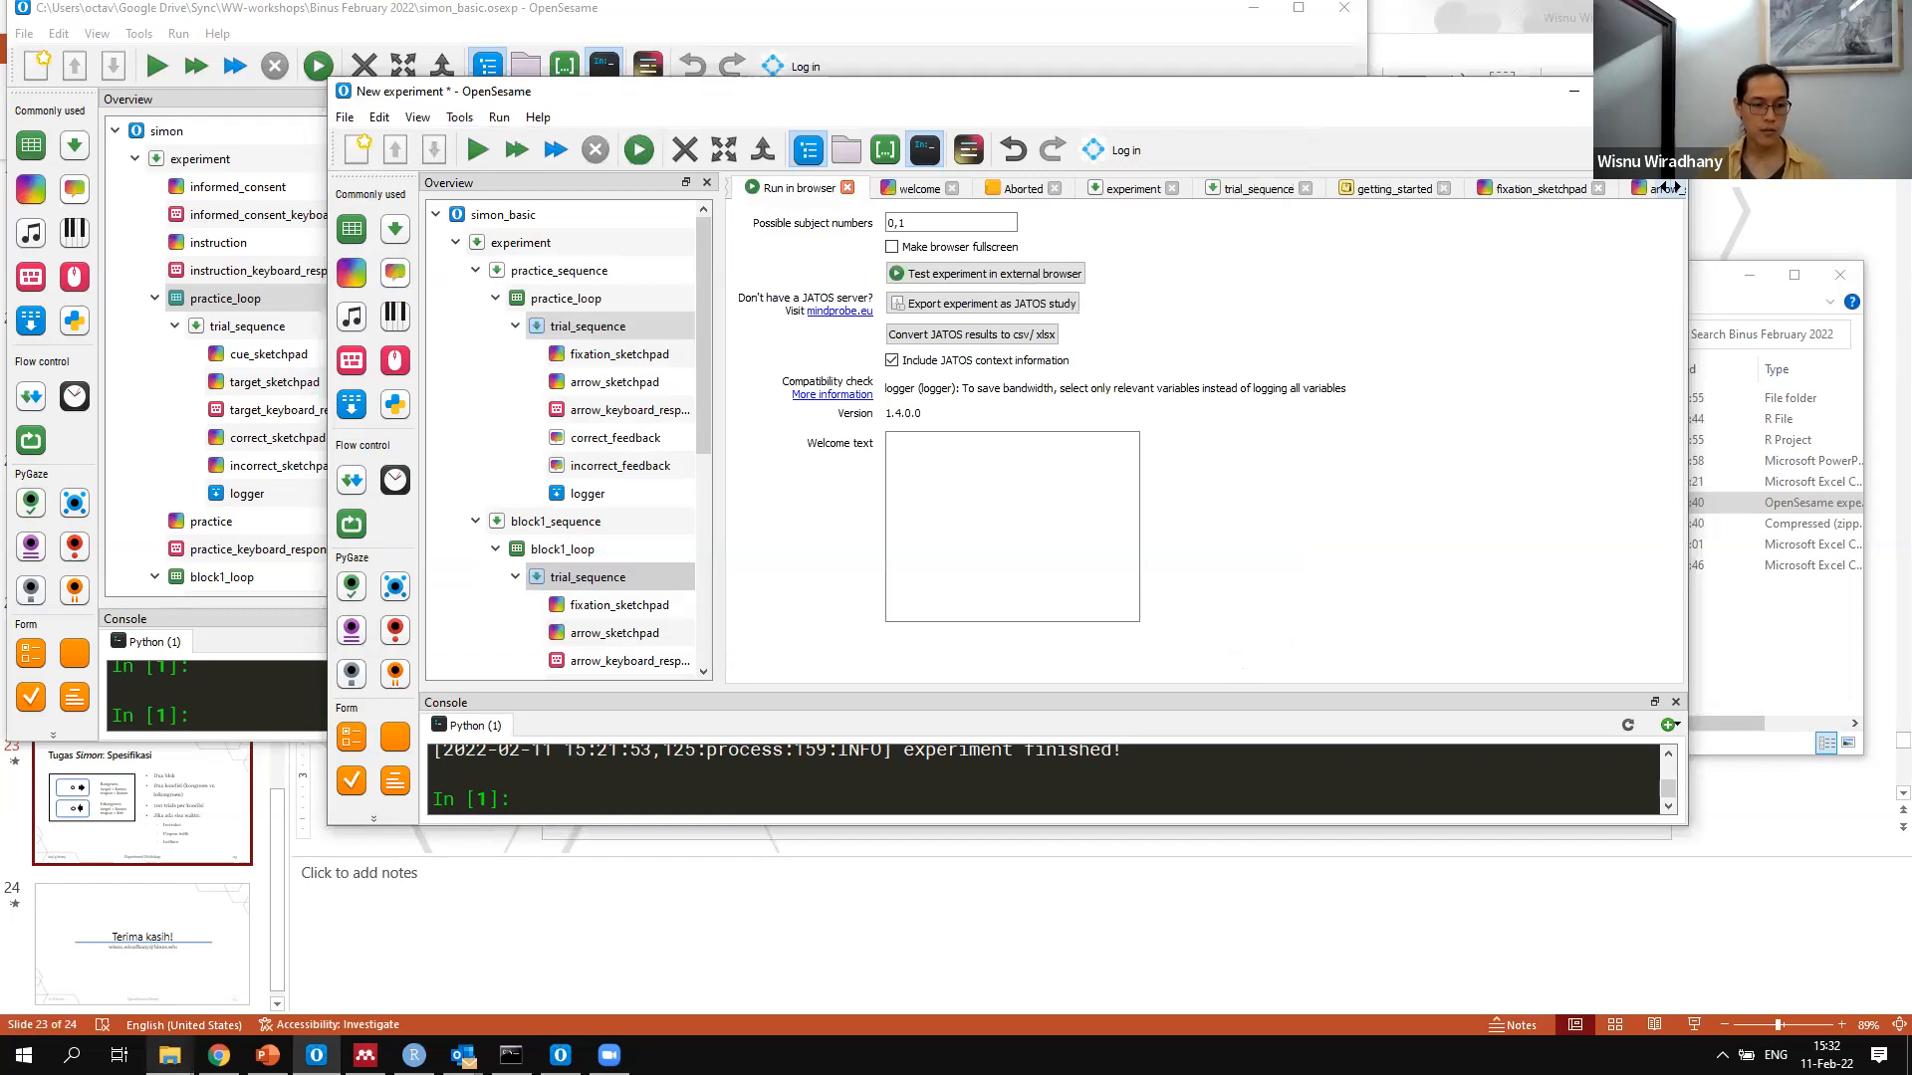
Switch to File Explorer showing the Binus February 2022 folder
click(170, 1055)
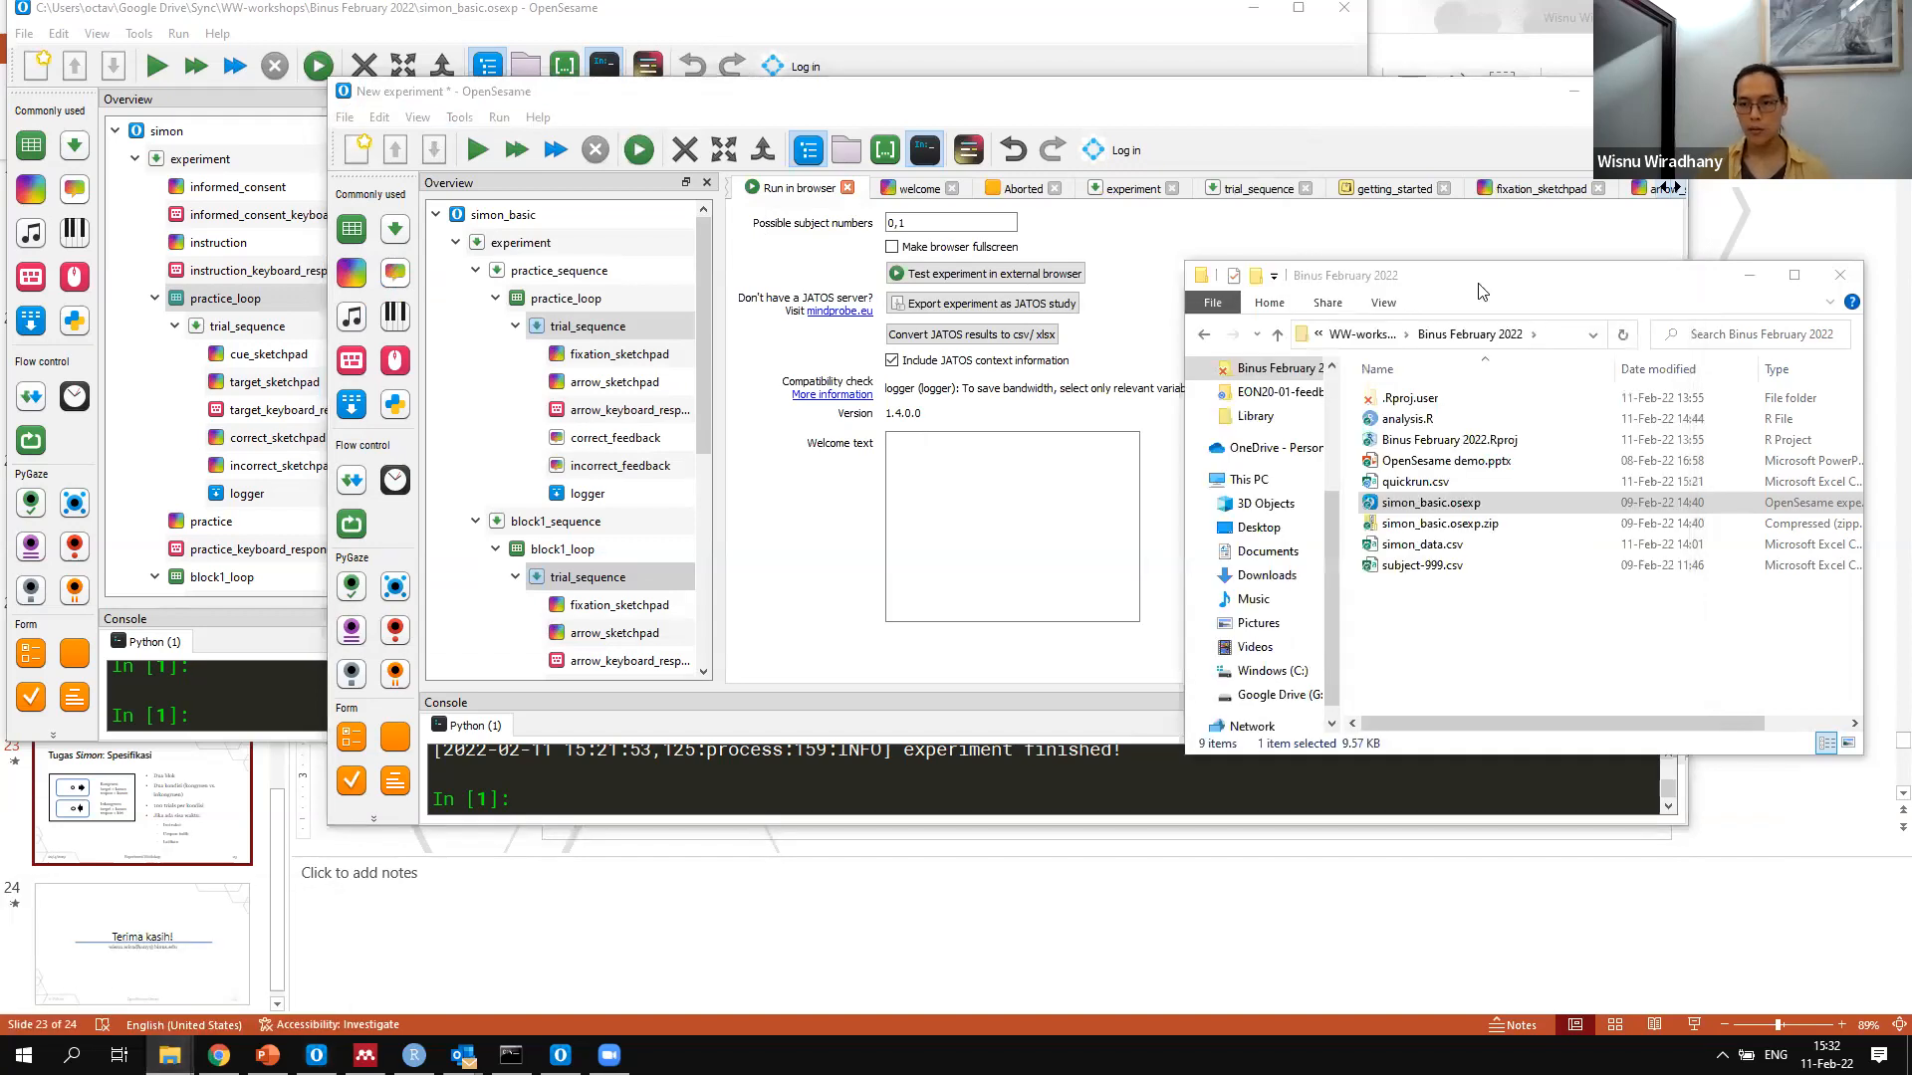
Inspect the contents of simon_basic.osexp.zip, including its inner study folder with the js and css subfolders, and close the window
drag(1478, 284, 1075, 134)
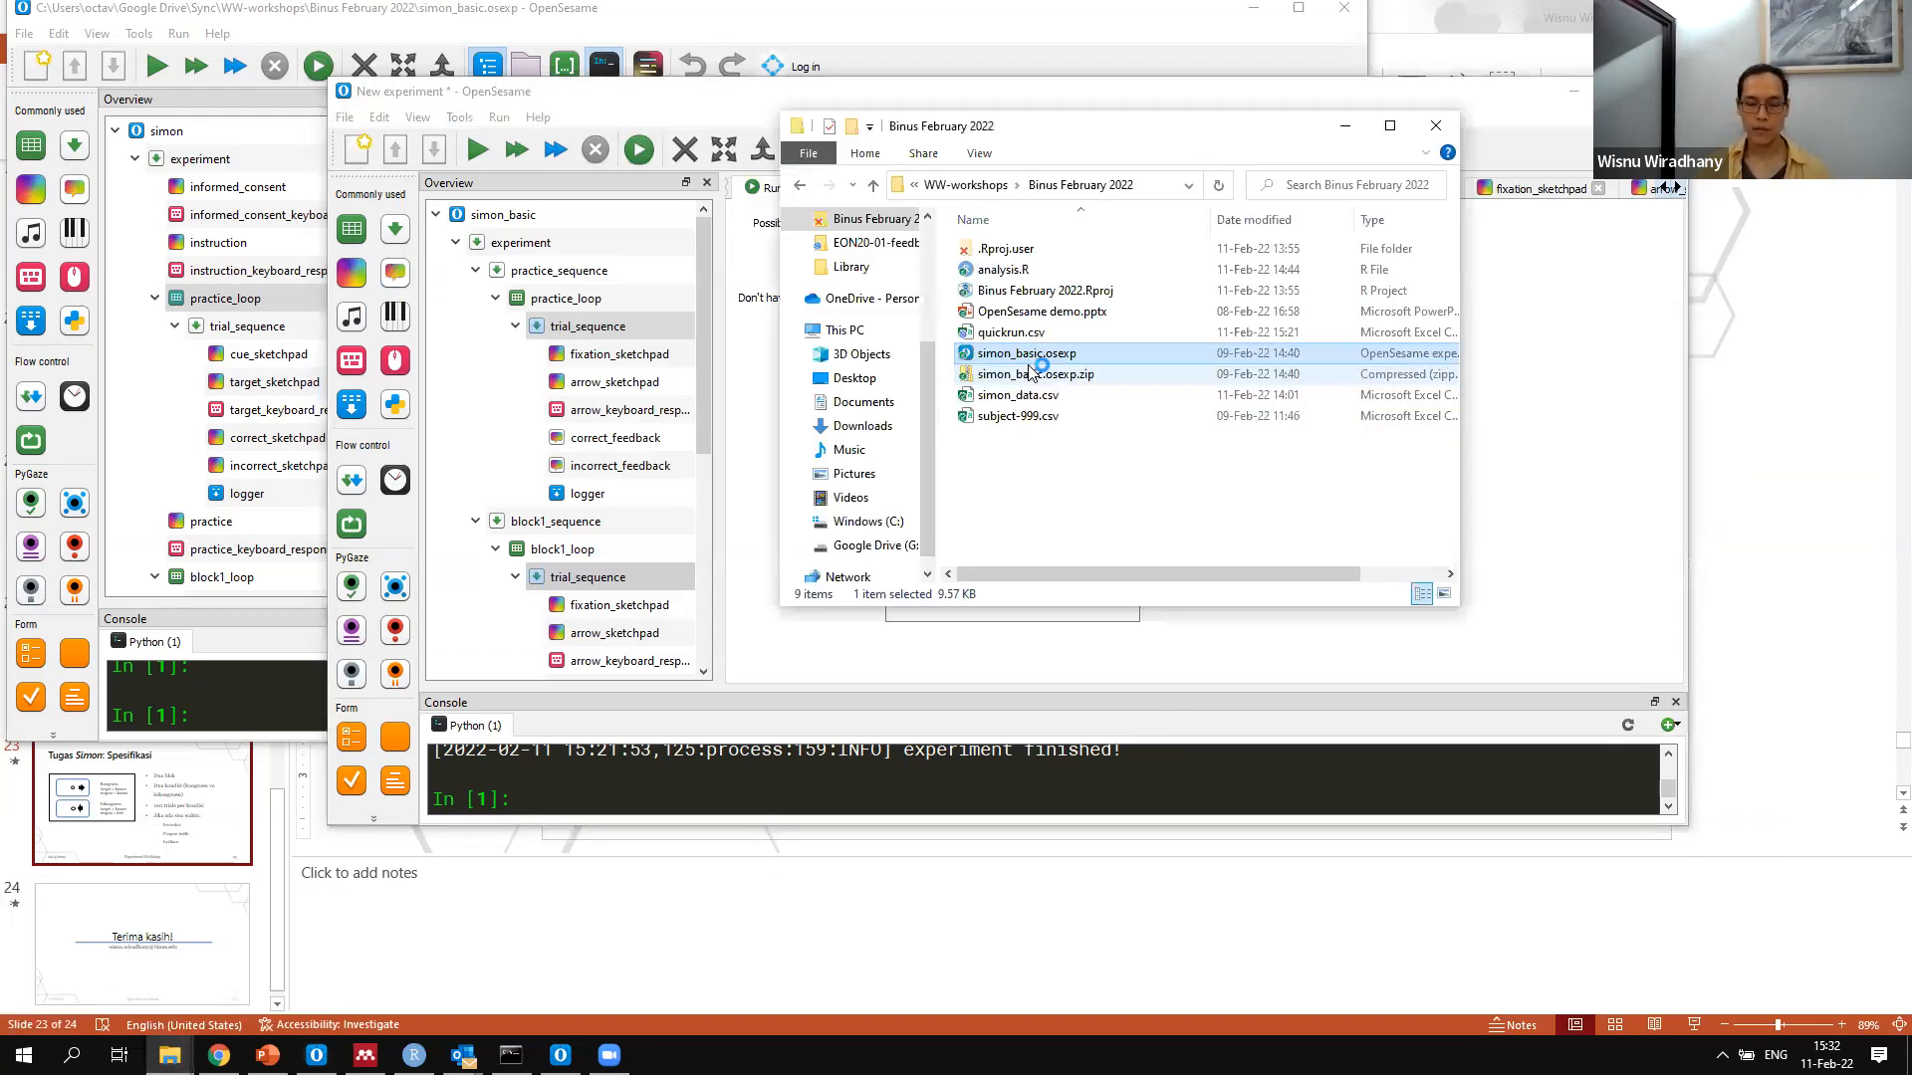
double_click(1035, 373)
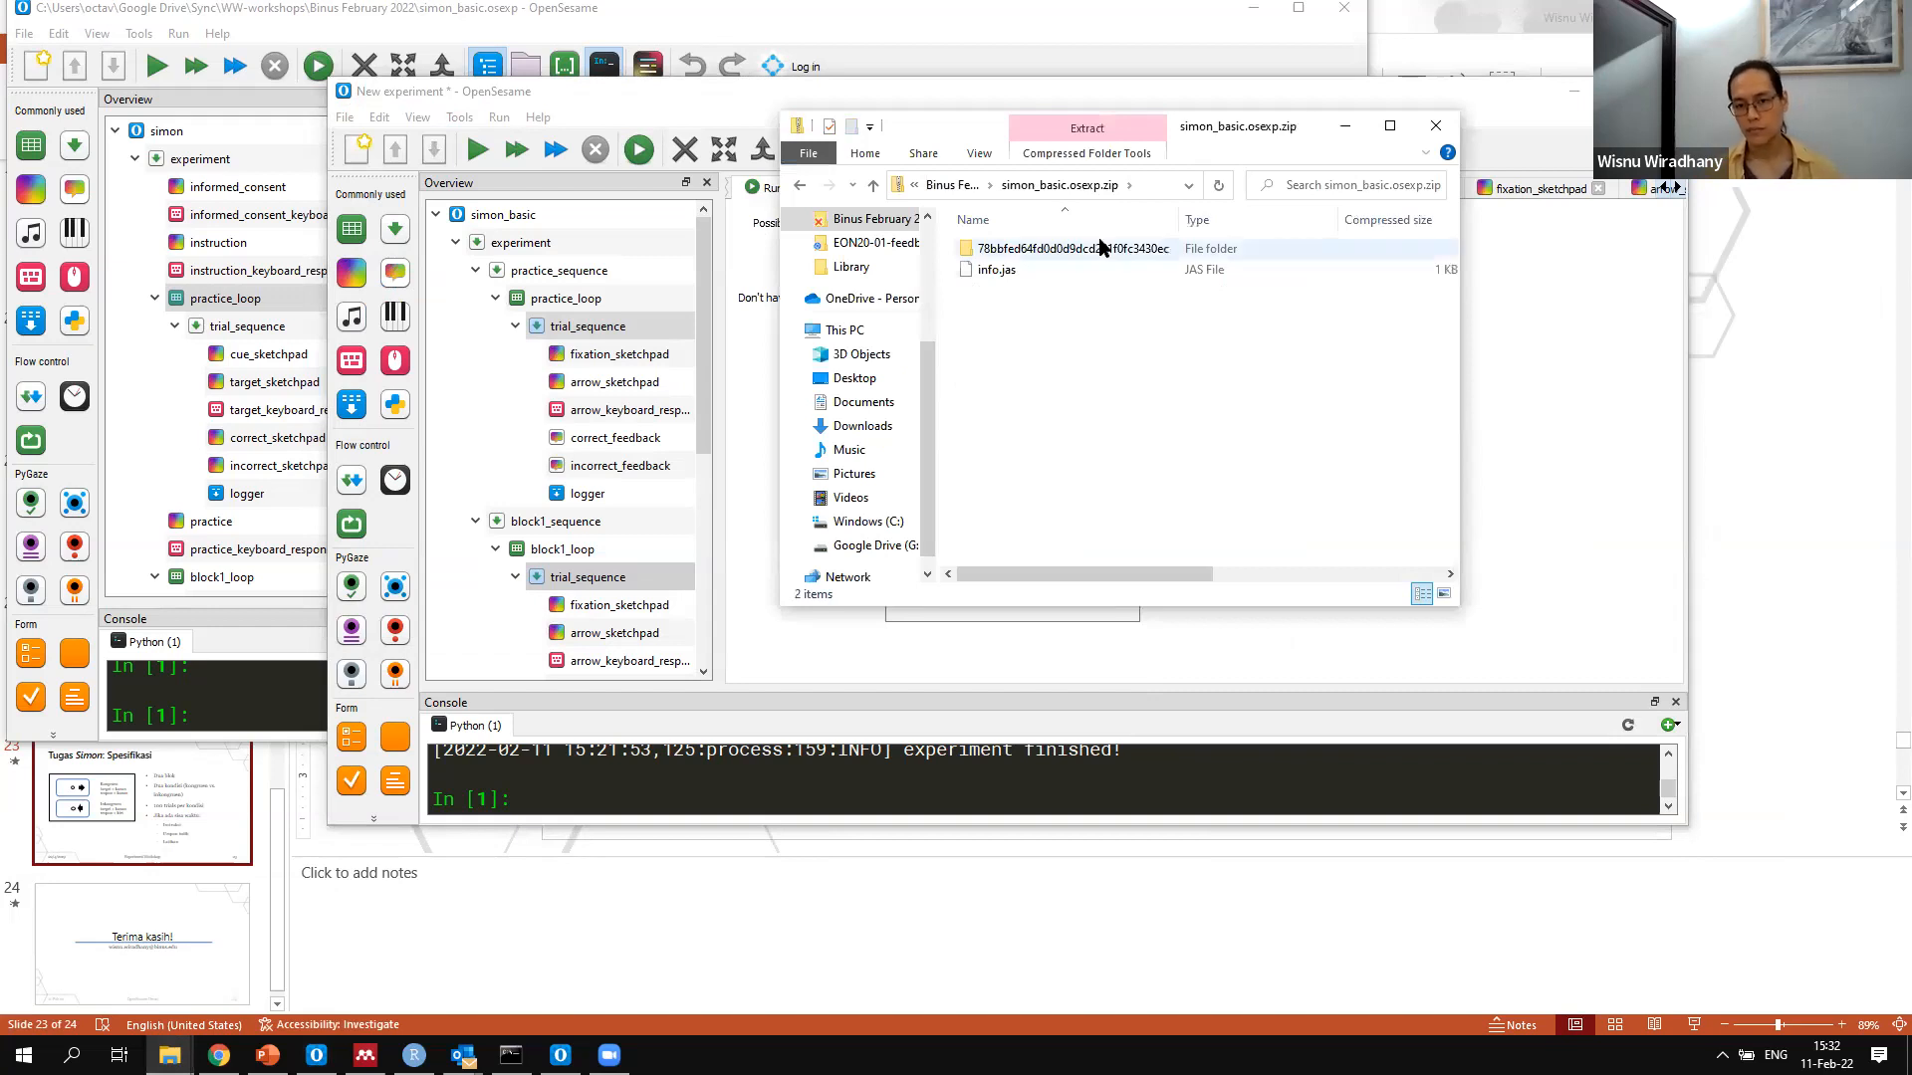
double_click(1084, 274)
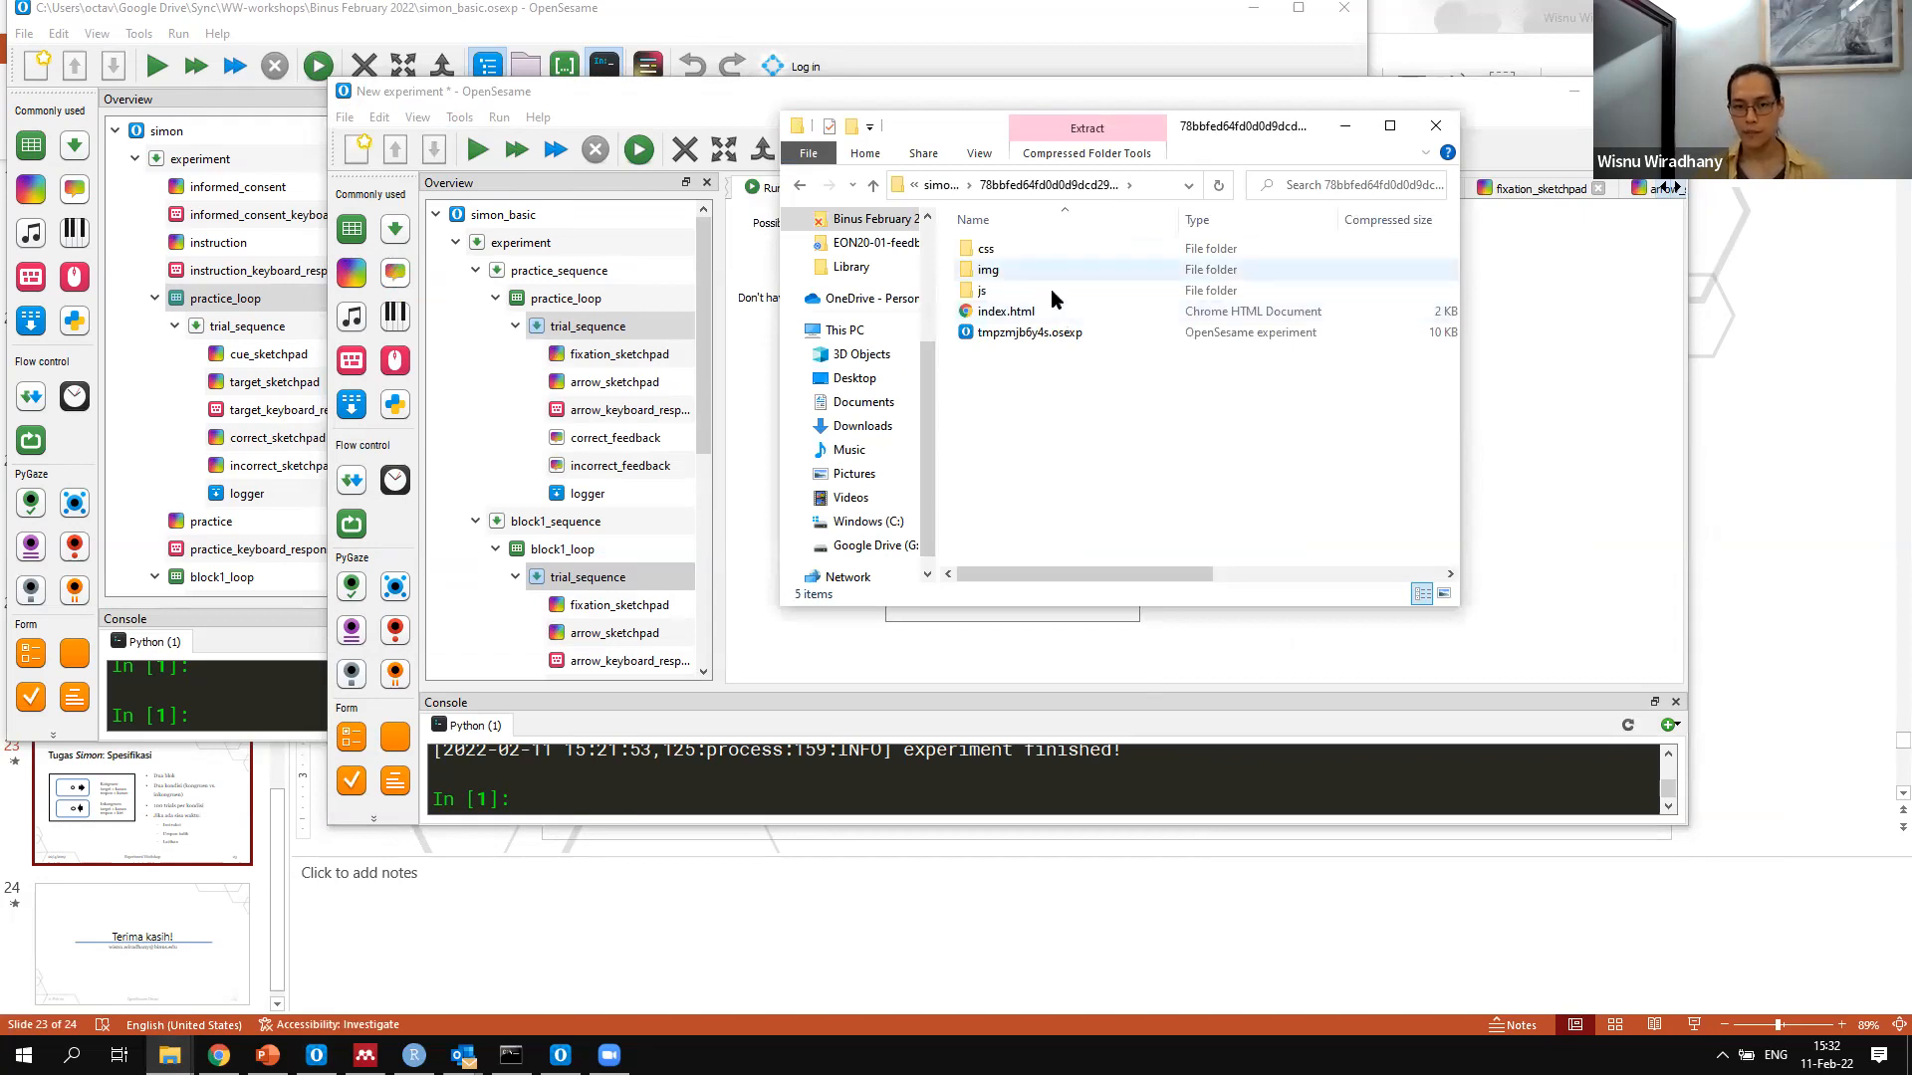
double_click(1051, 291)
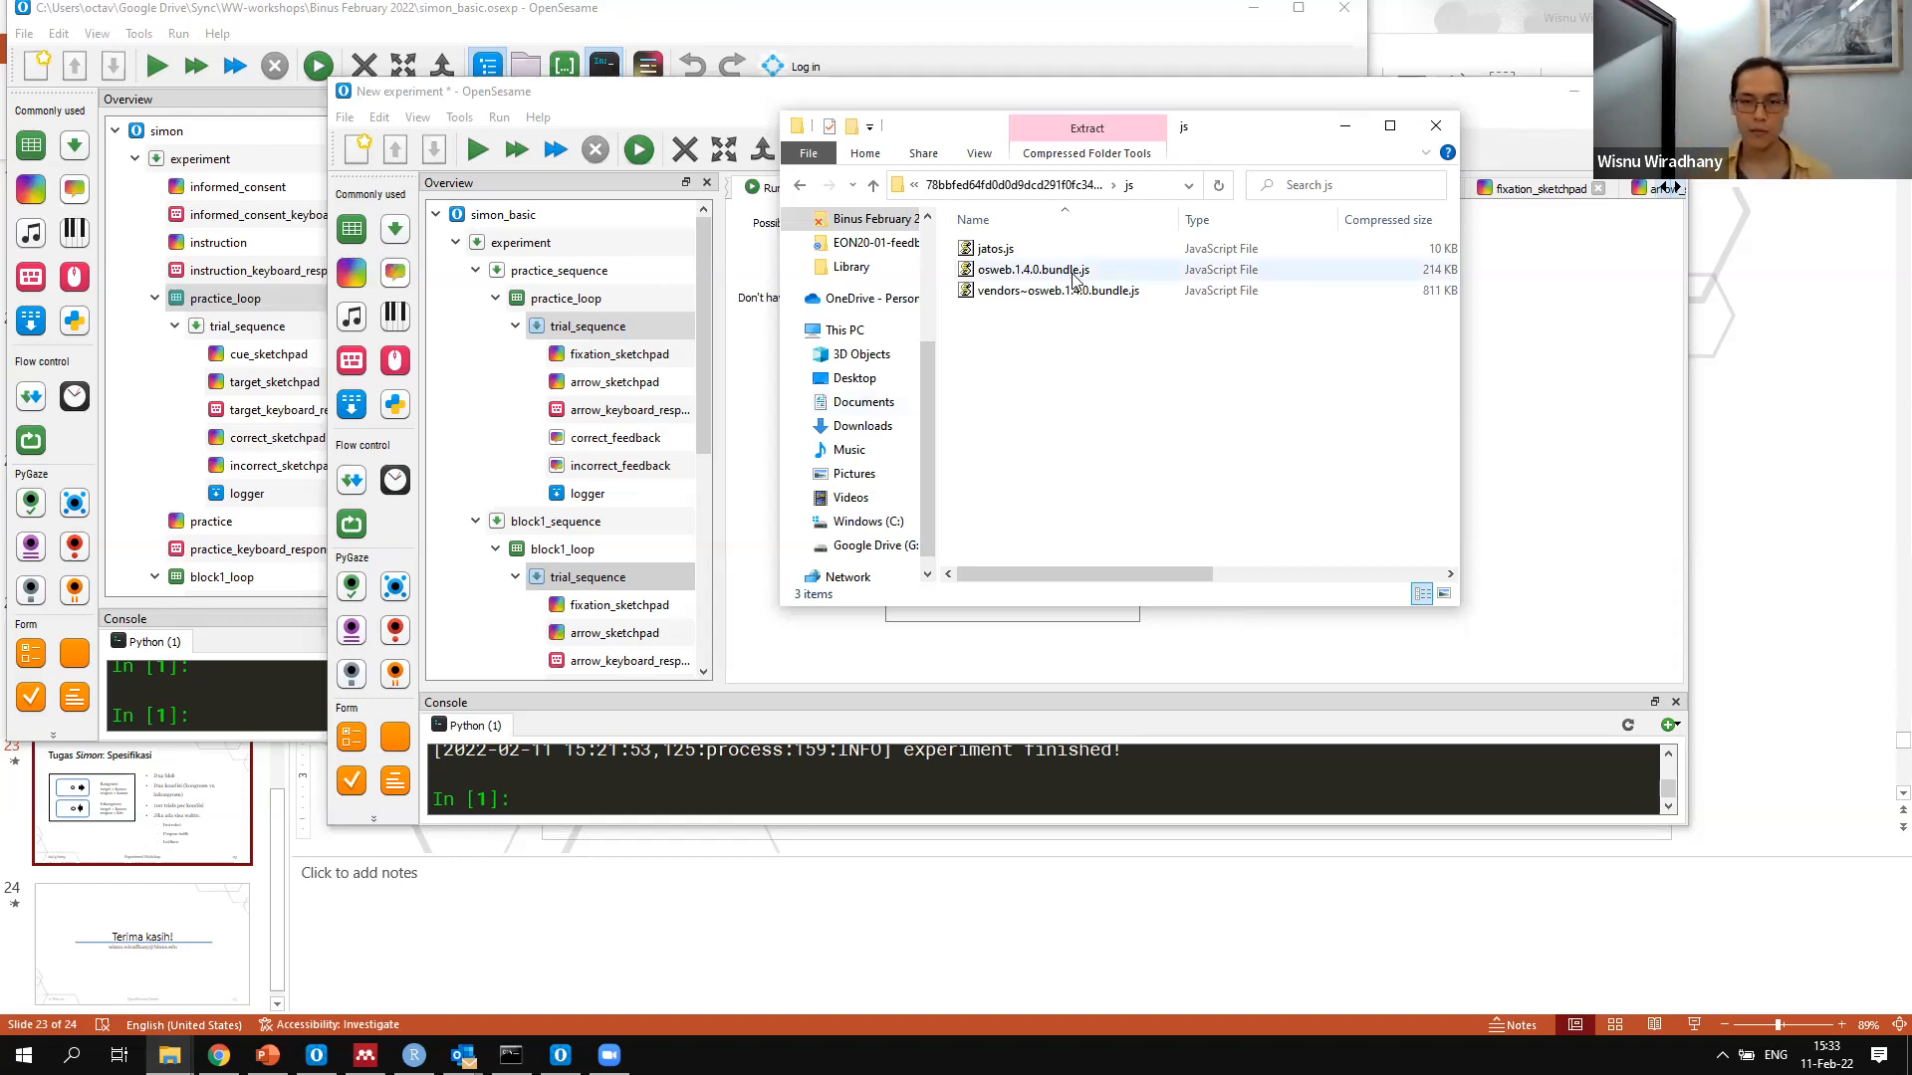
click(1004, 189)
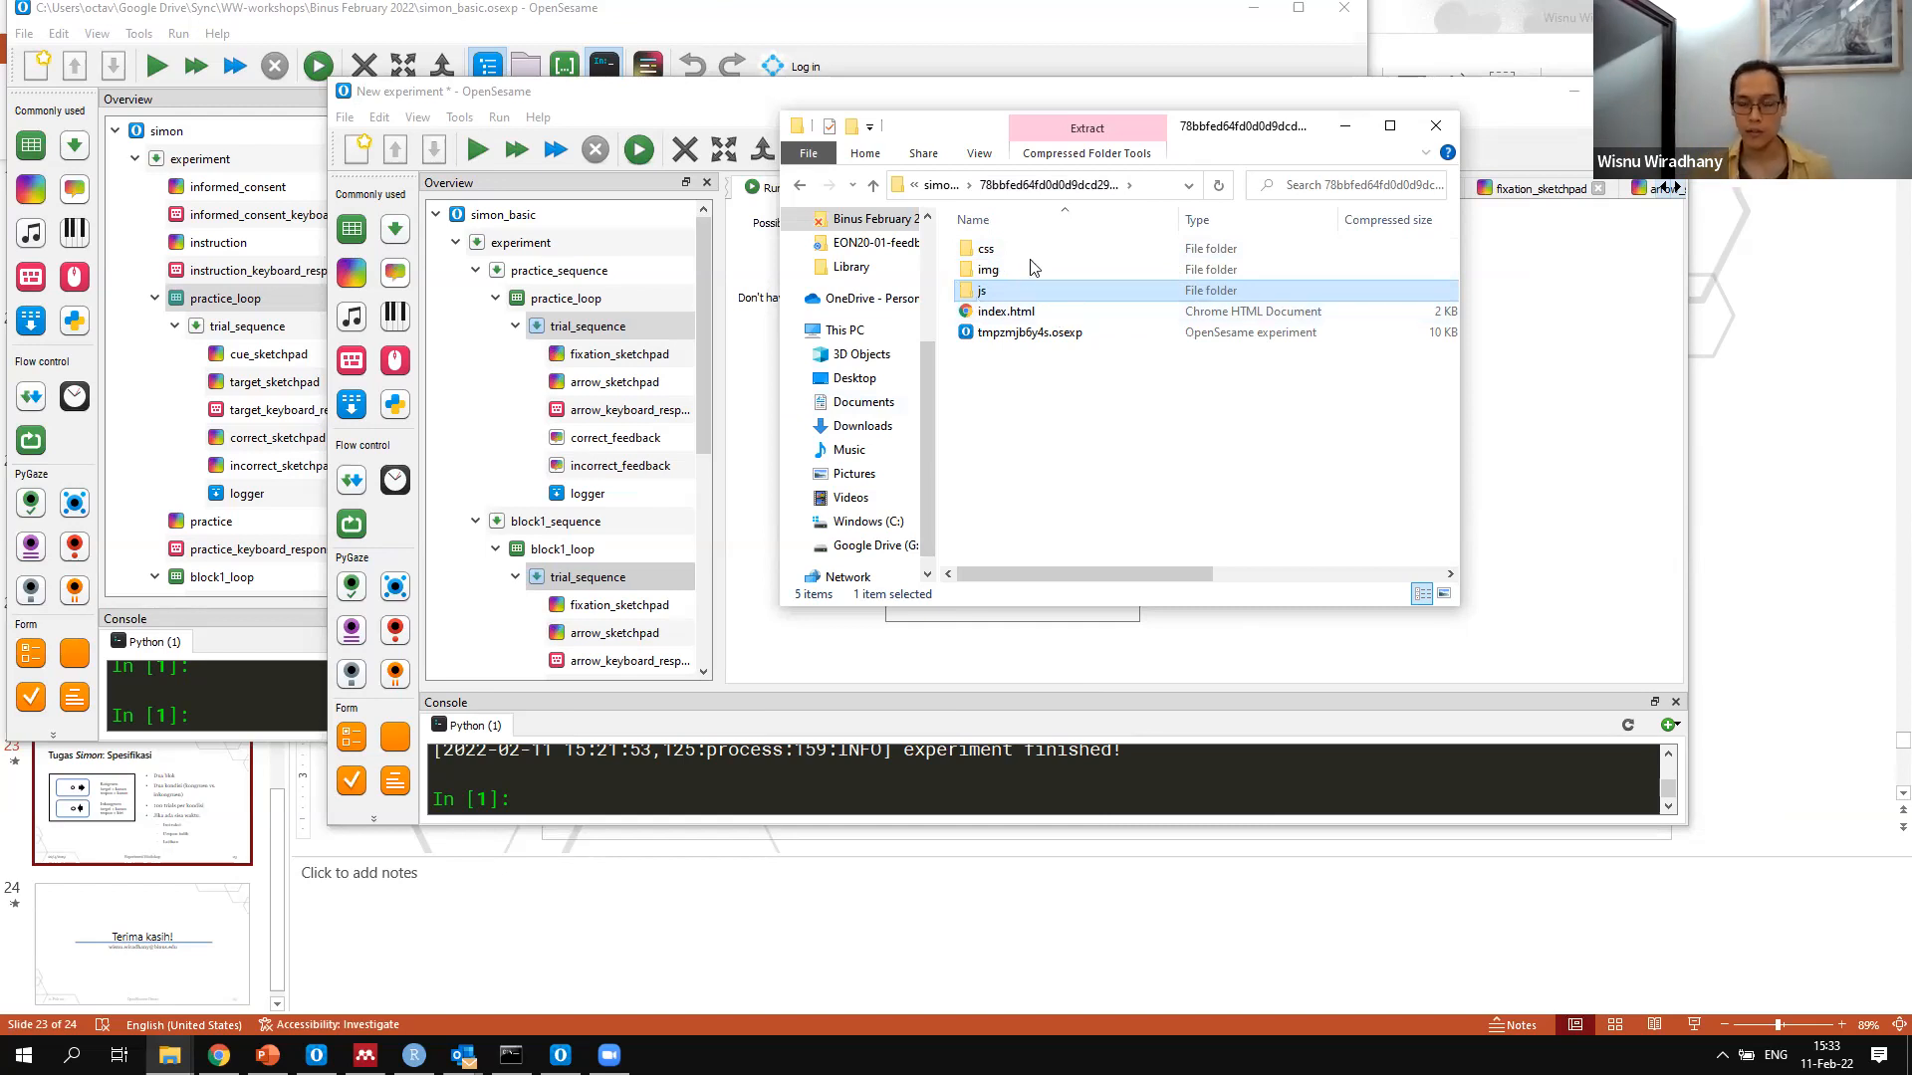
double_click(1053, 249)
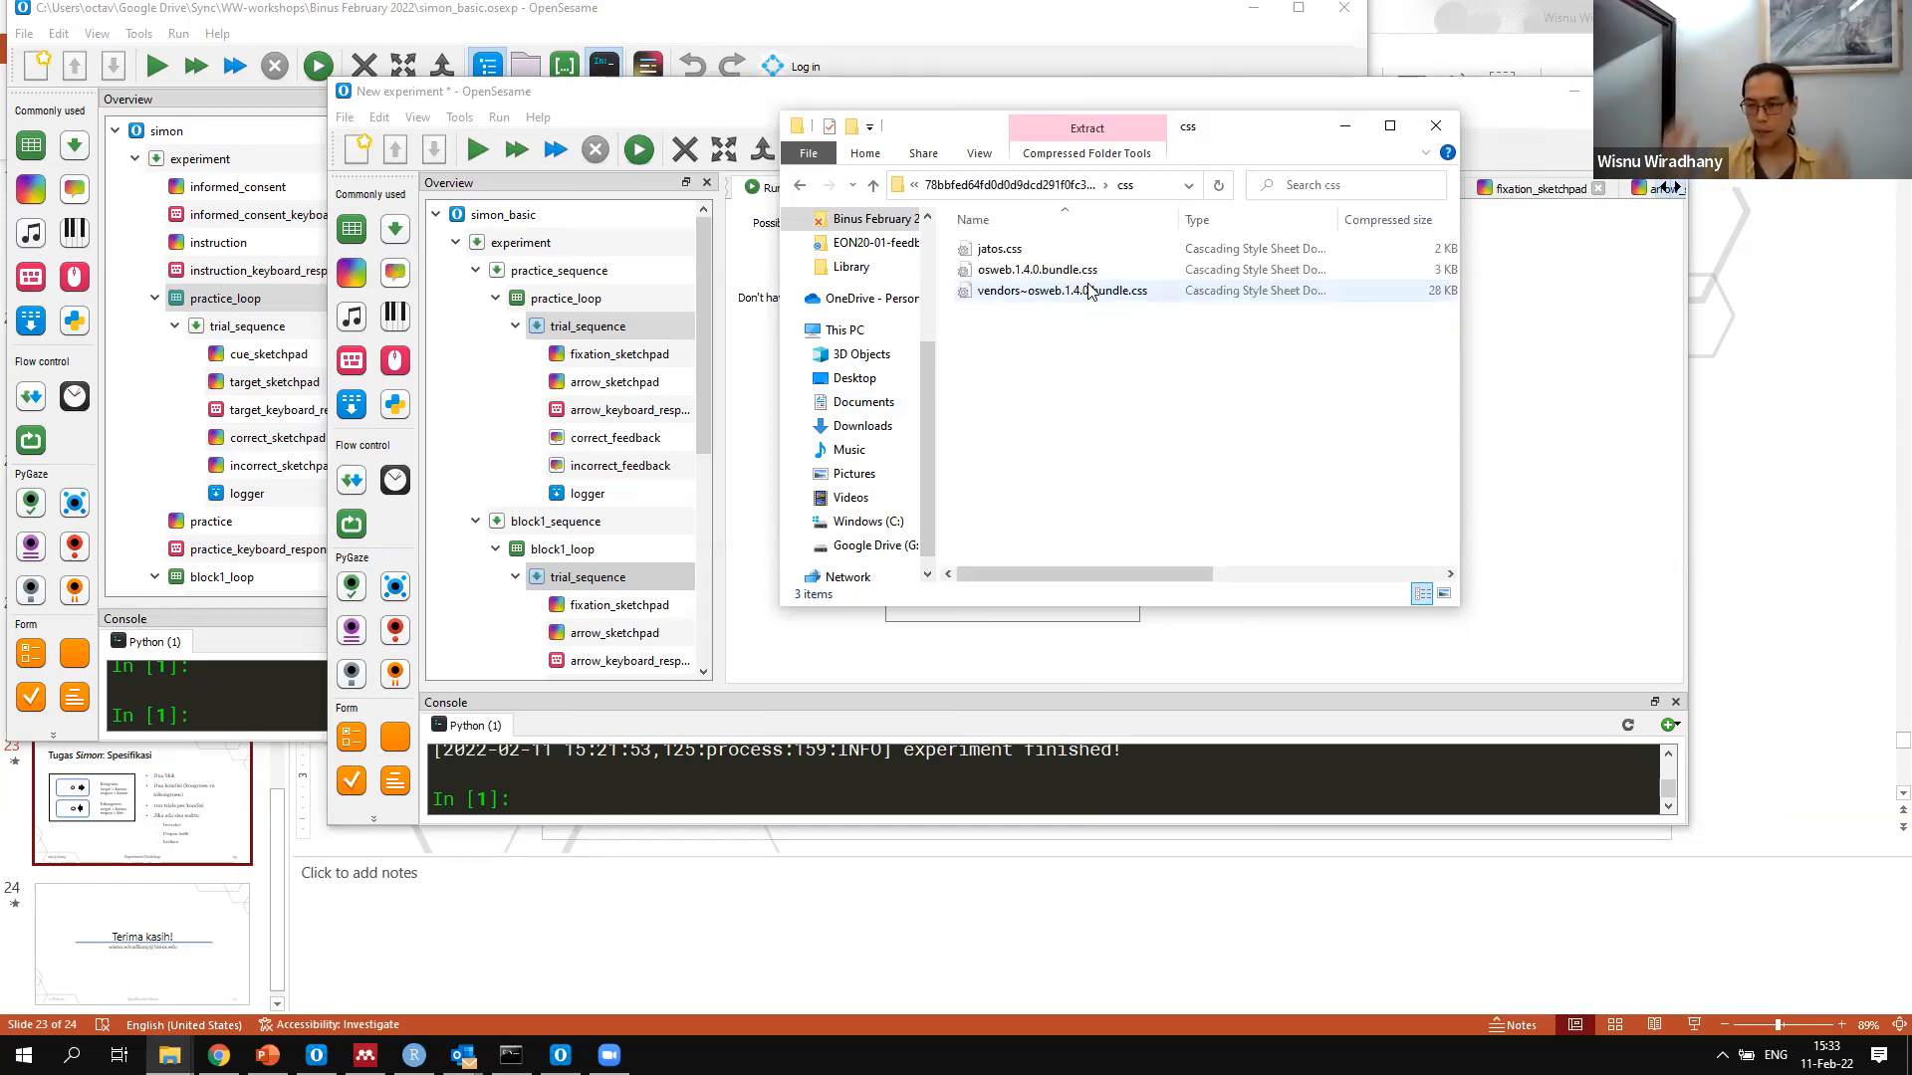
click(999, 184)
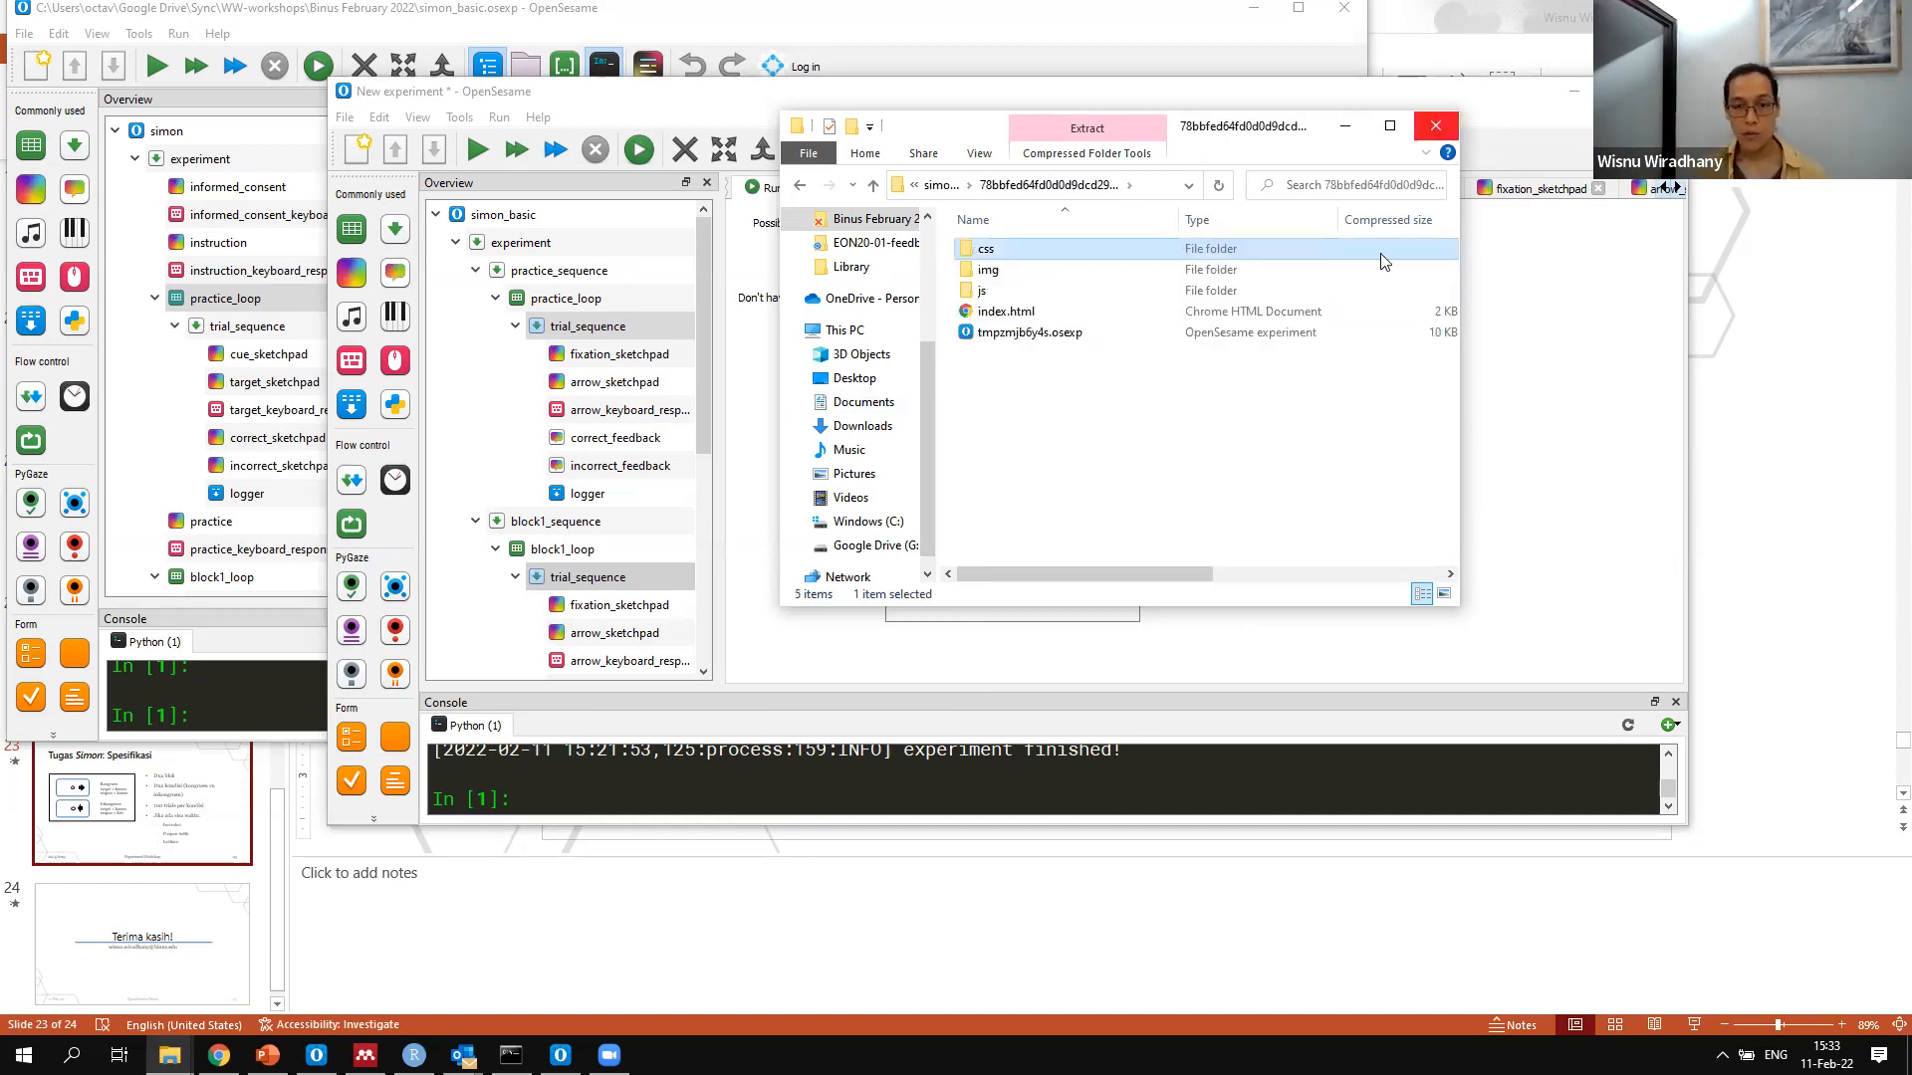
click(1436, 126)
Switch to JATOS in Chrome and view the simon study's General Multiple study link and its list of all workers
click(219, 1056)
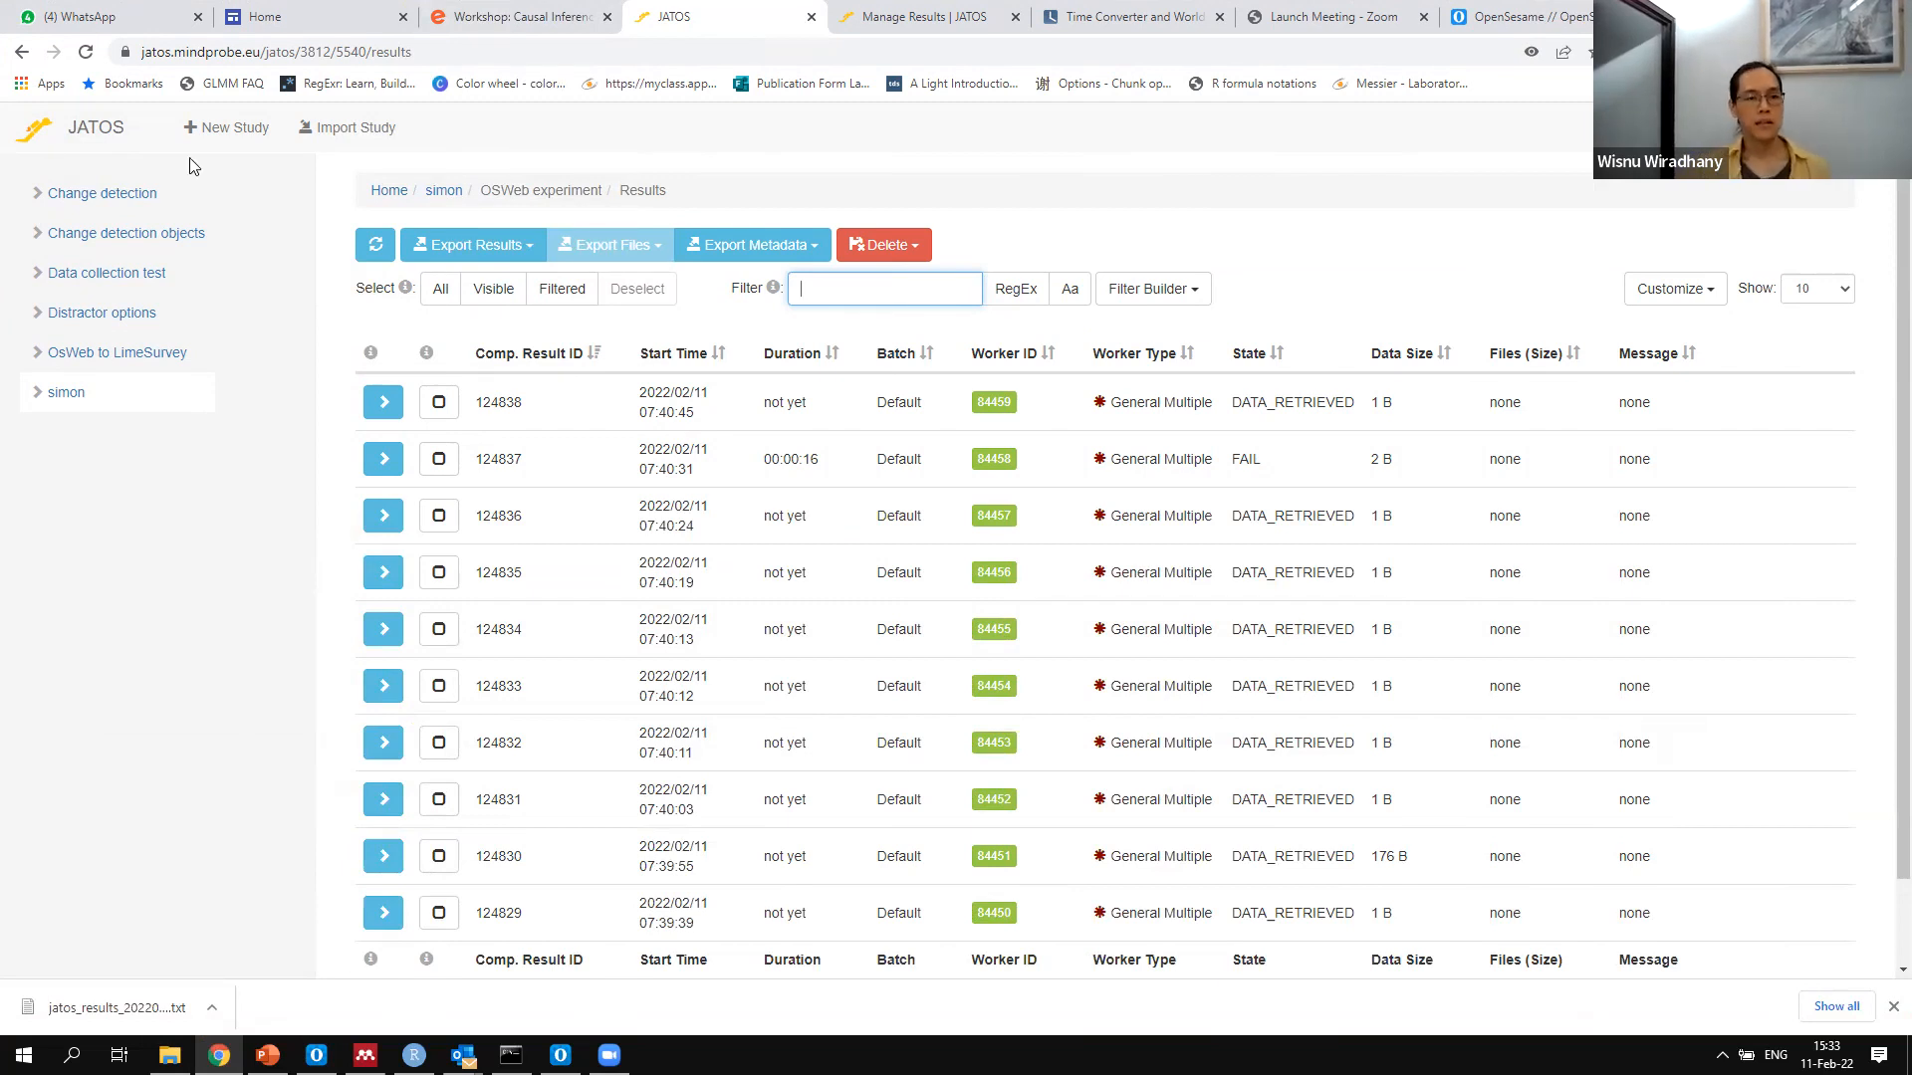
click(57, 394)
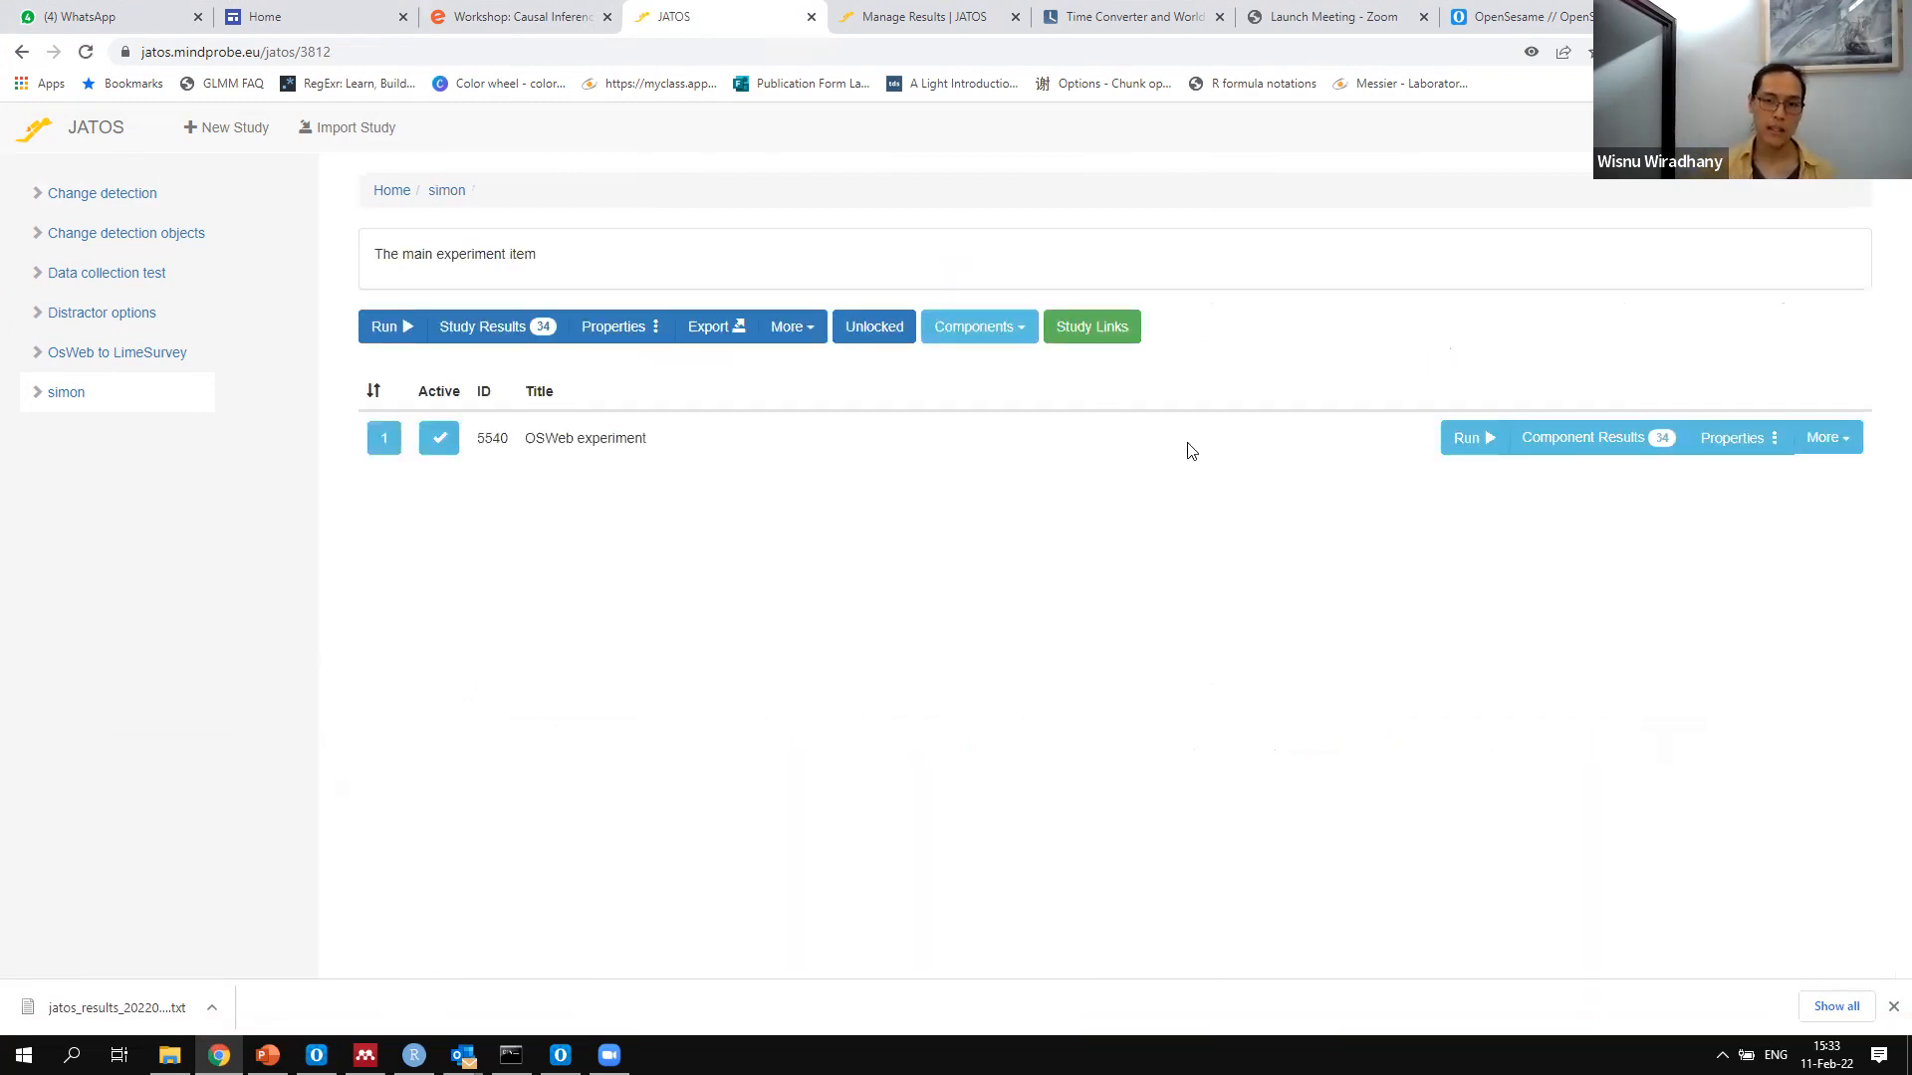
click(1097, 326)
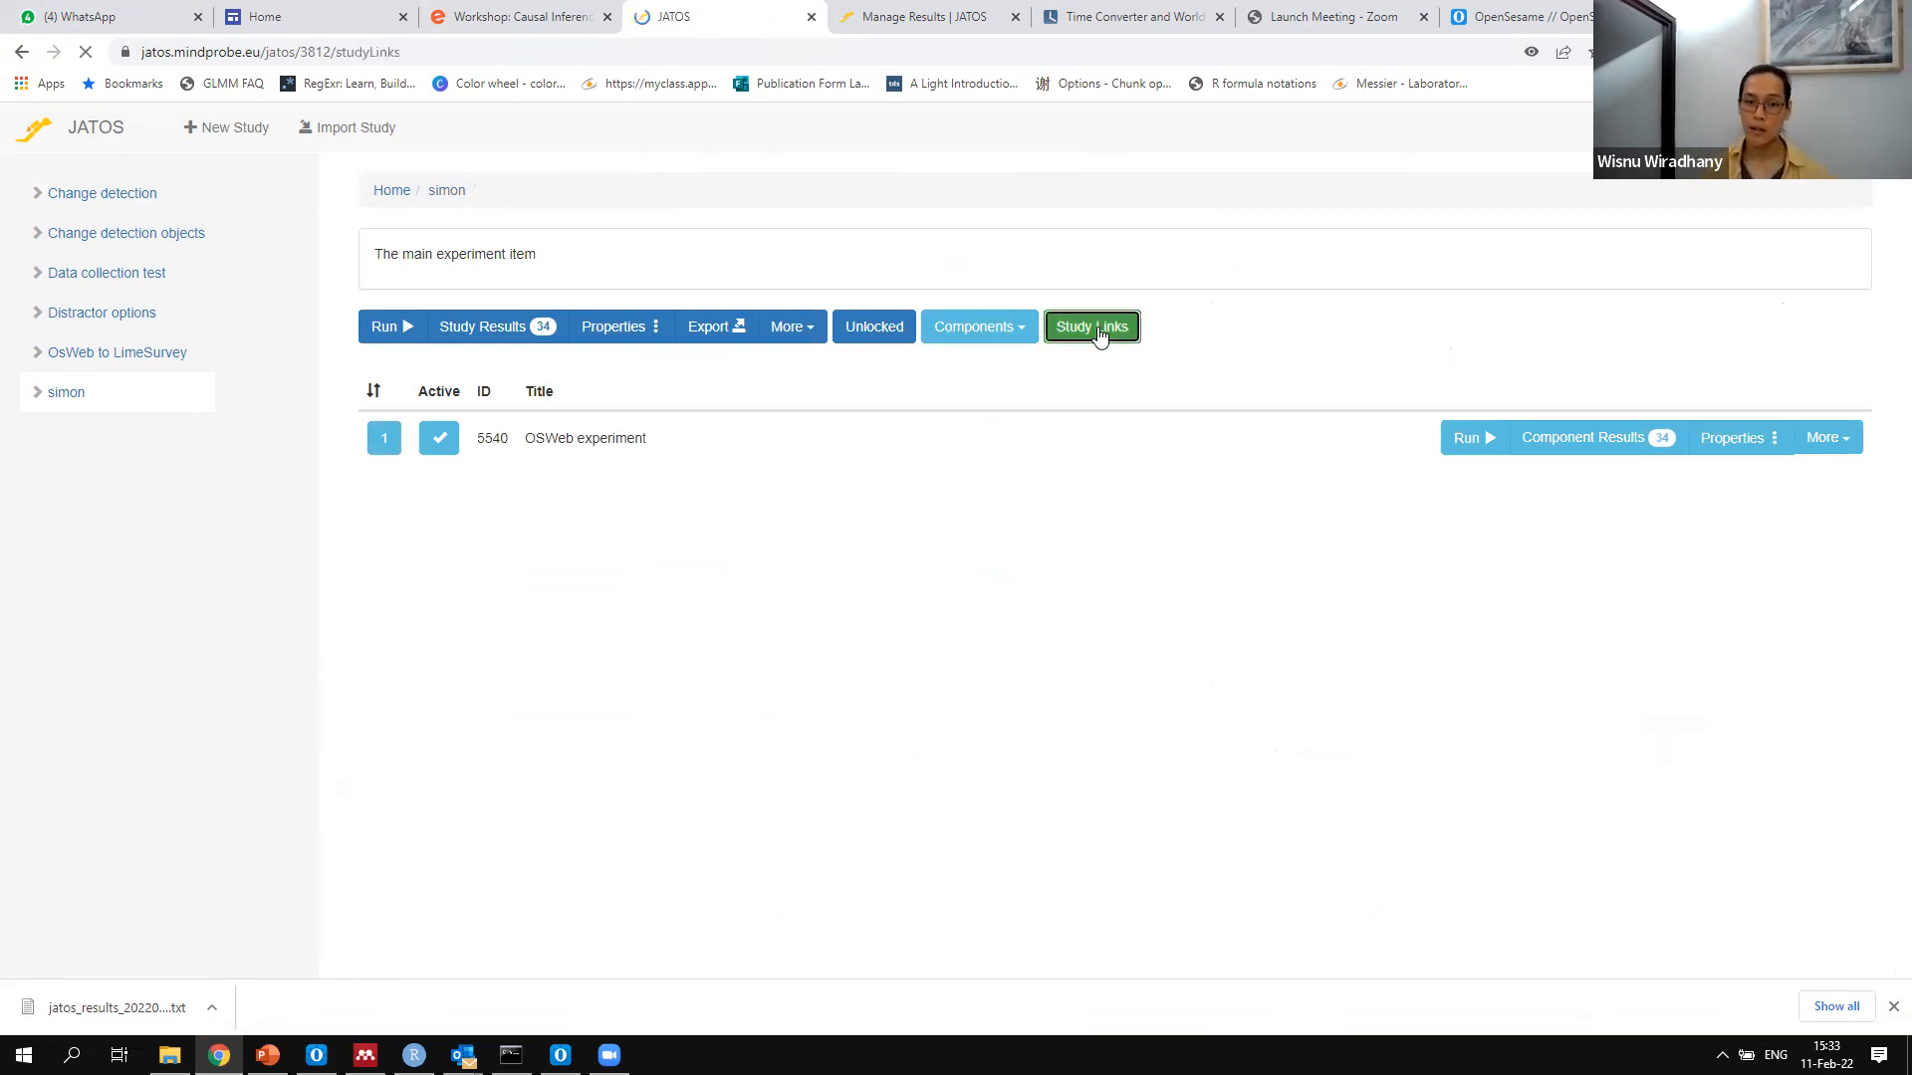
click(1673, 610)
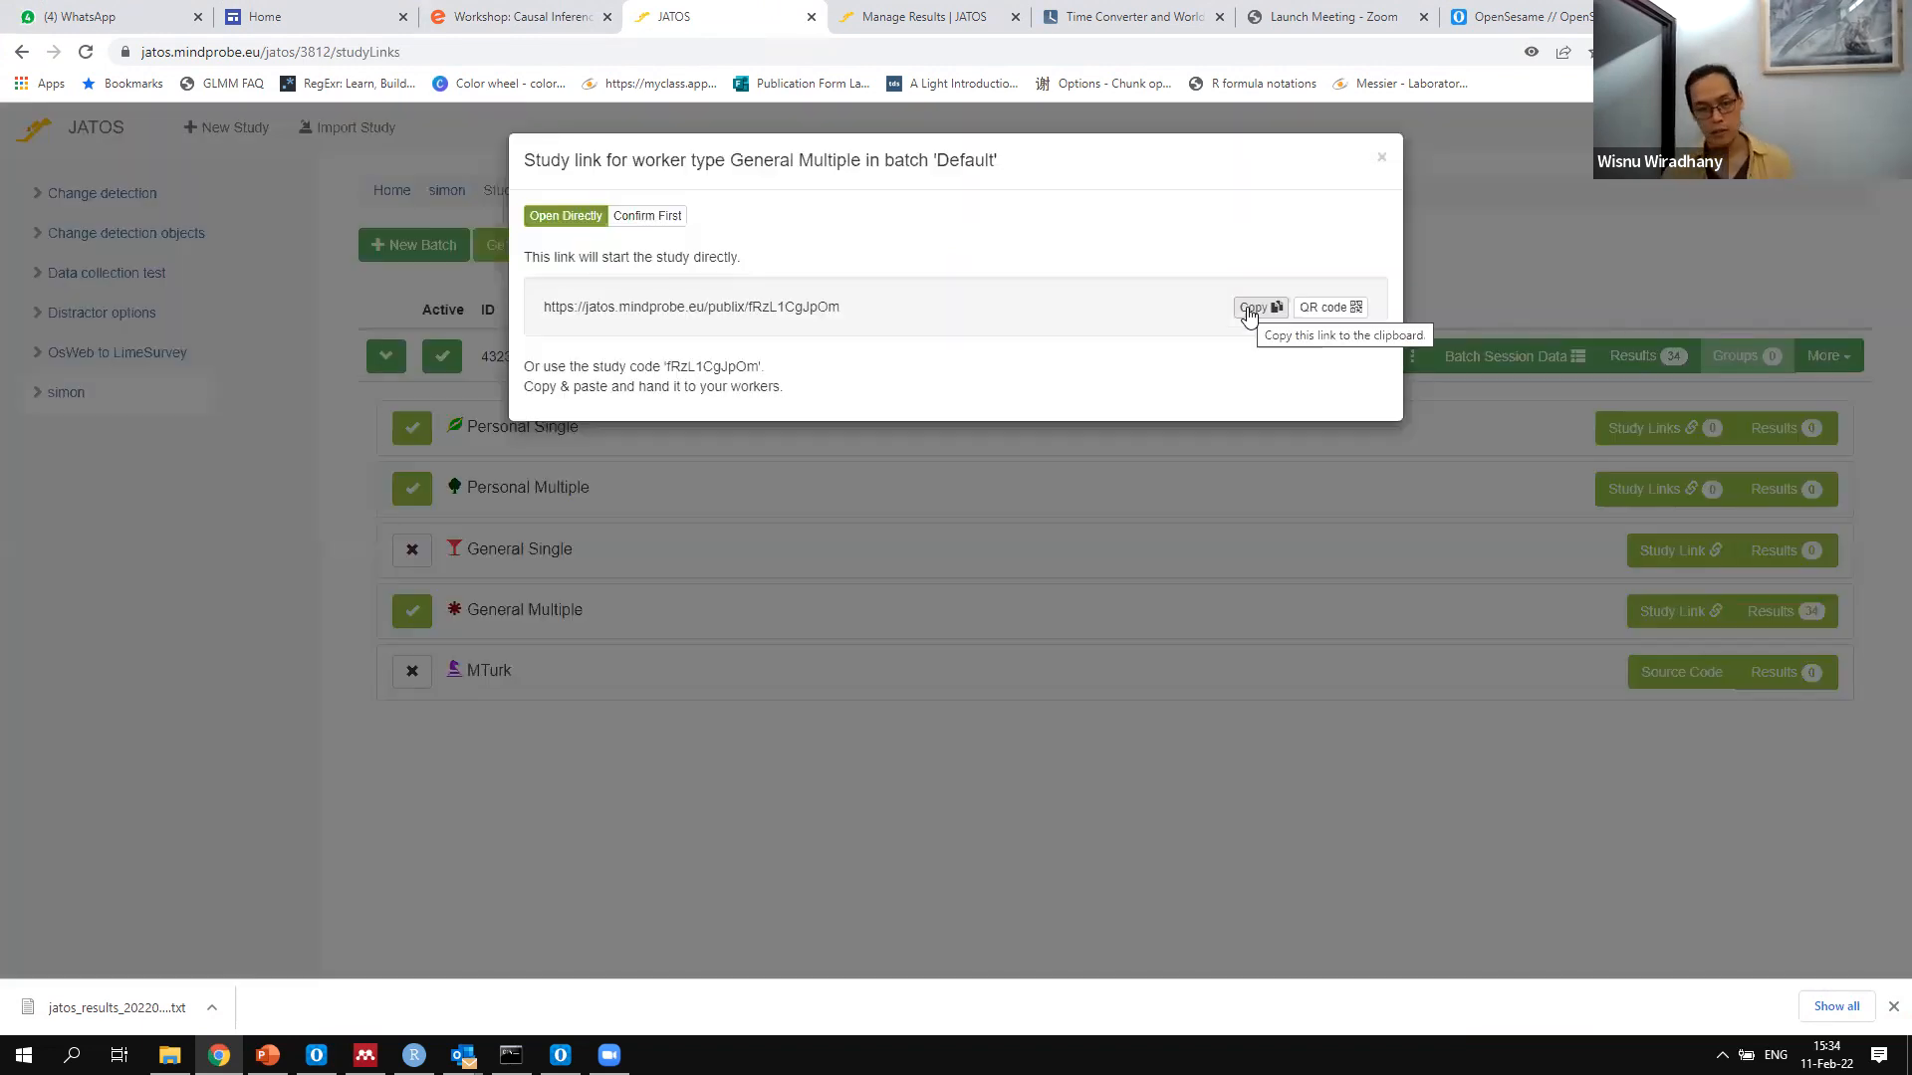
click(1381, 158)
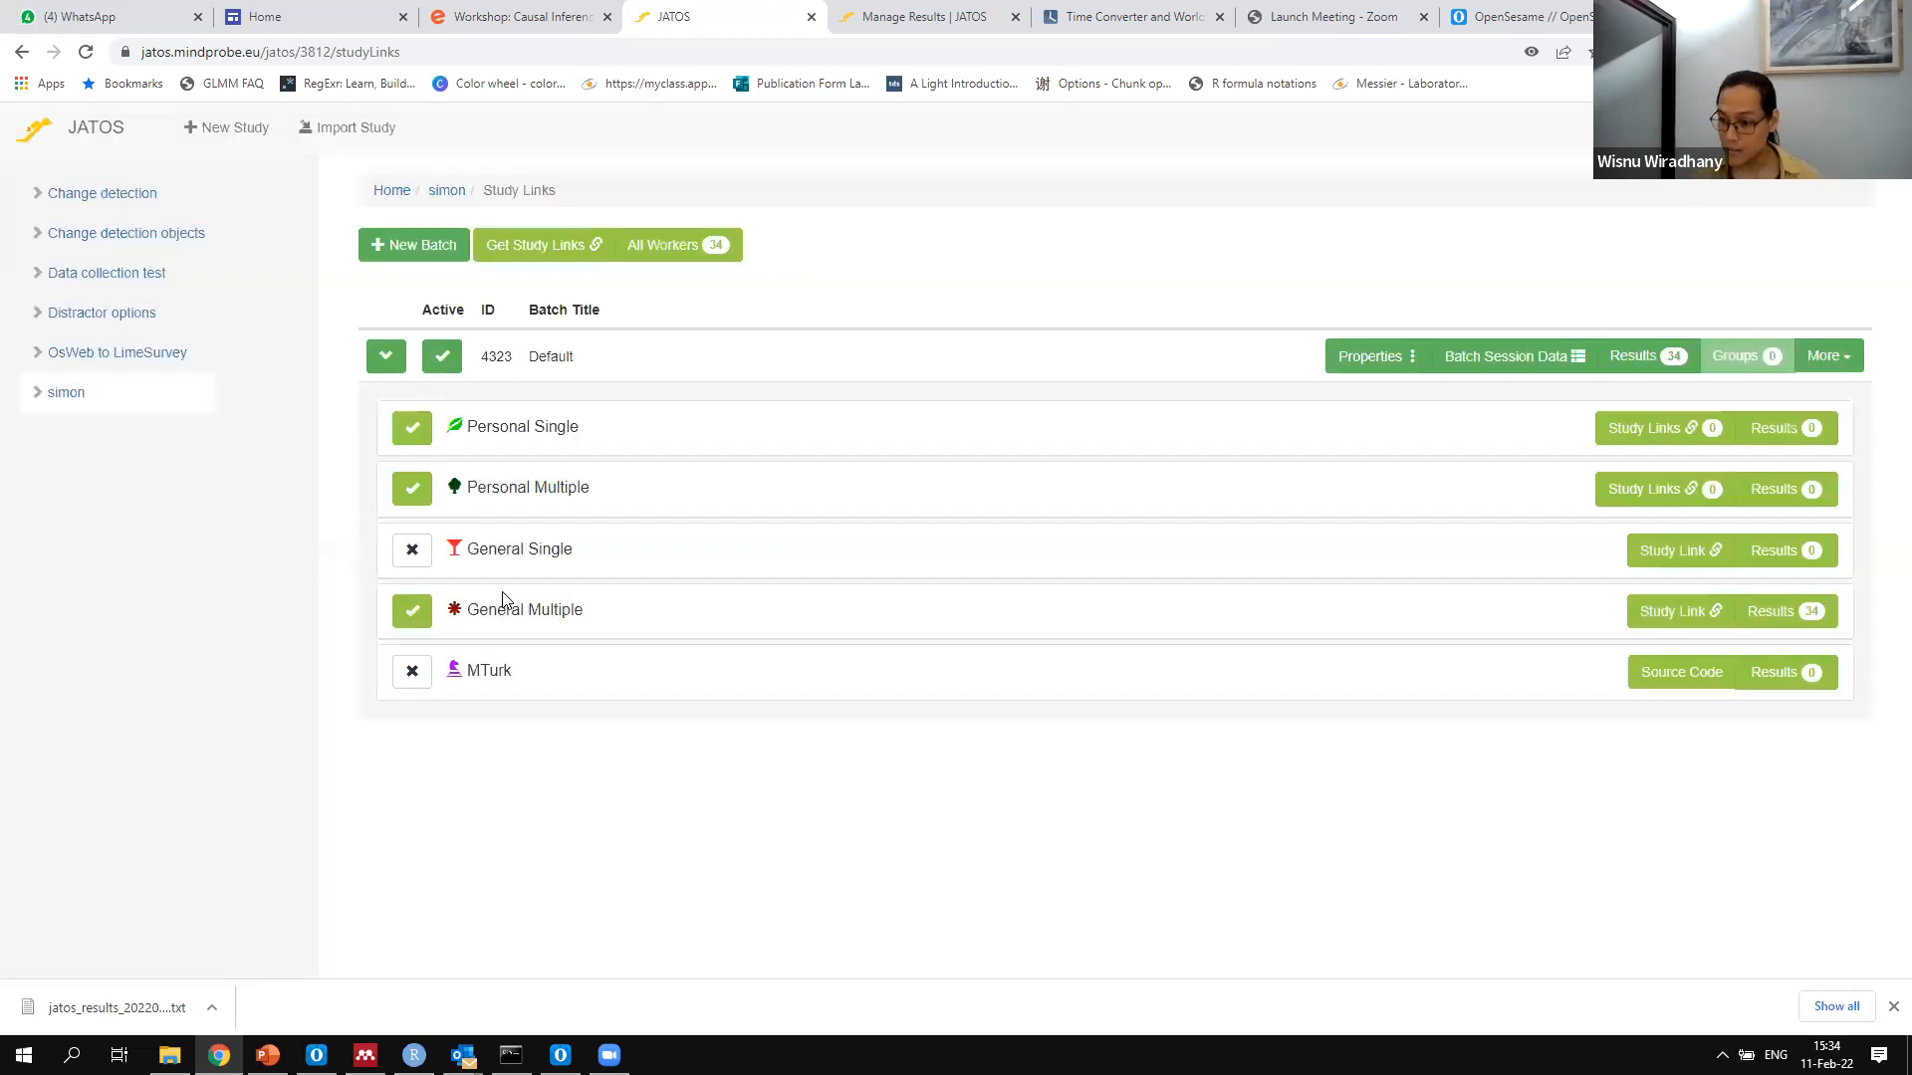
click(661, 249)
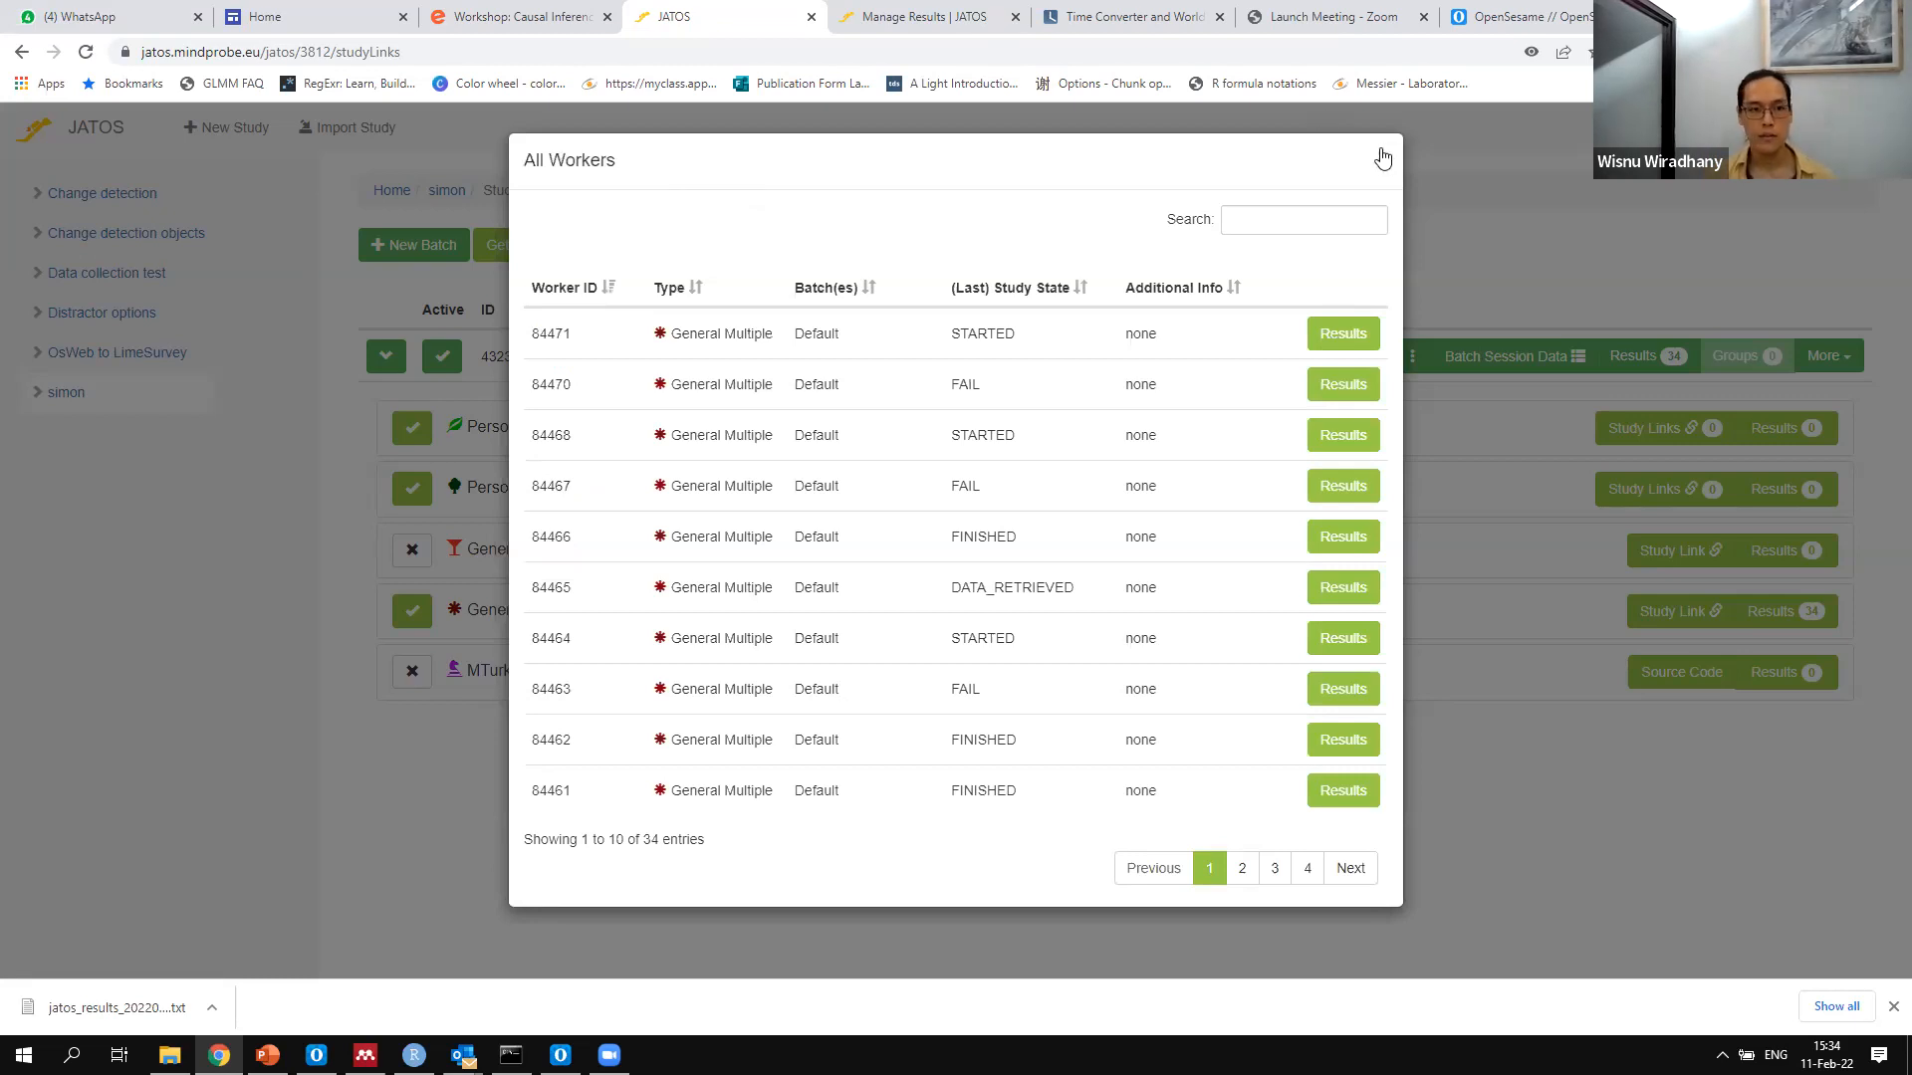
click(34, 396)
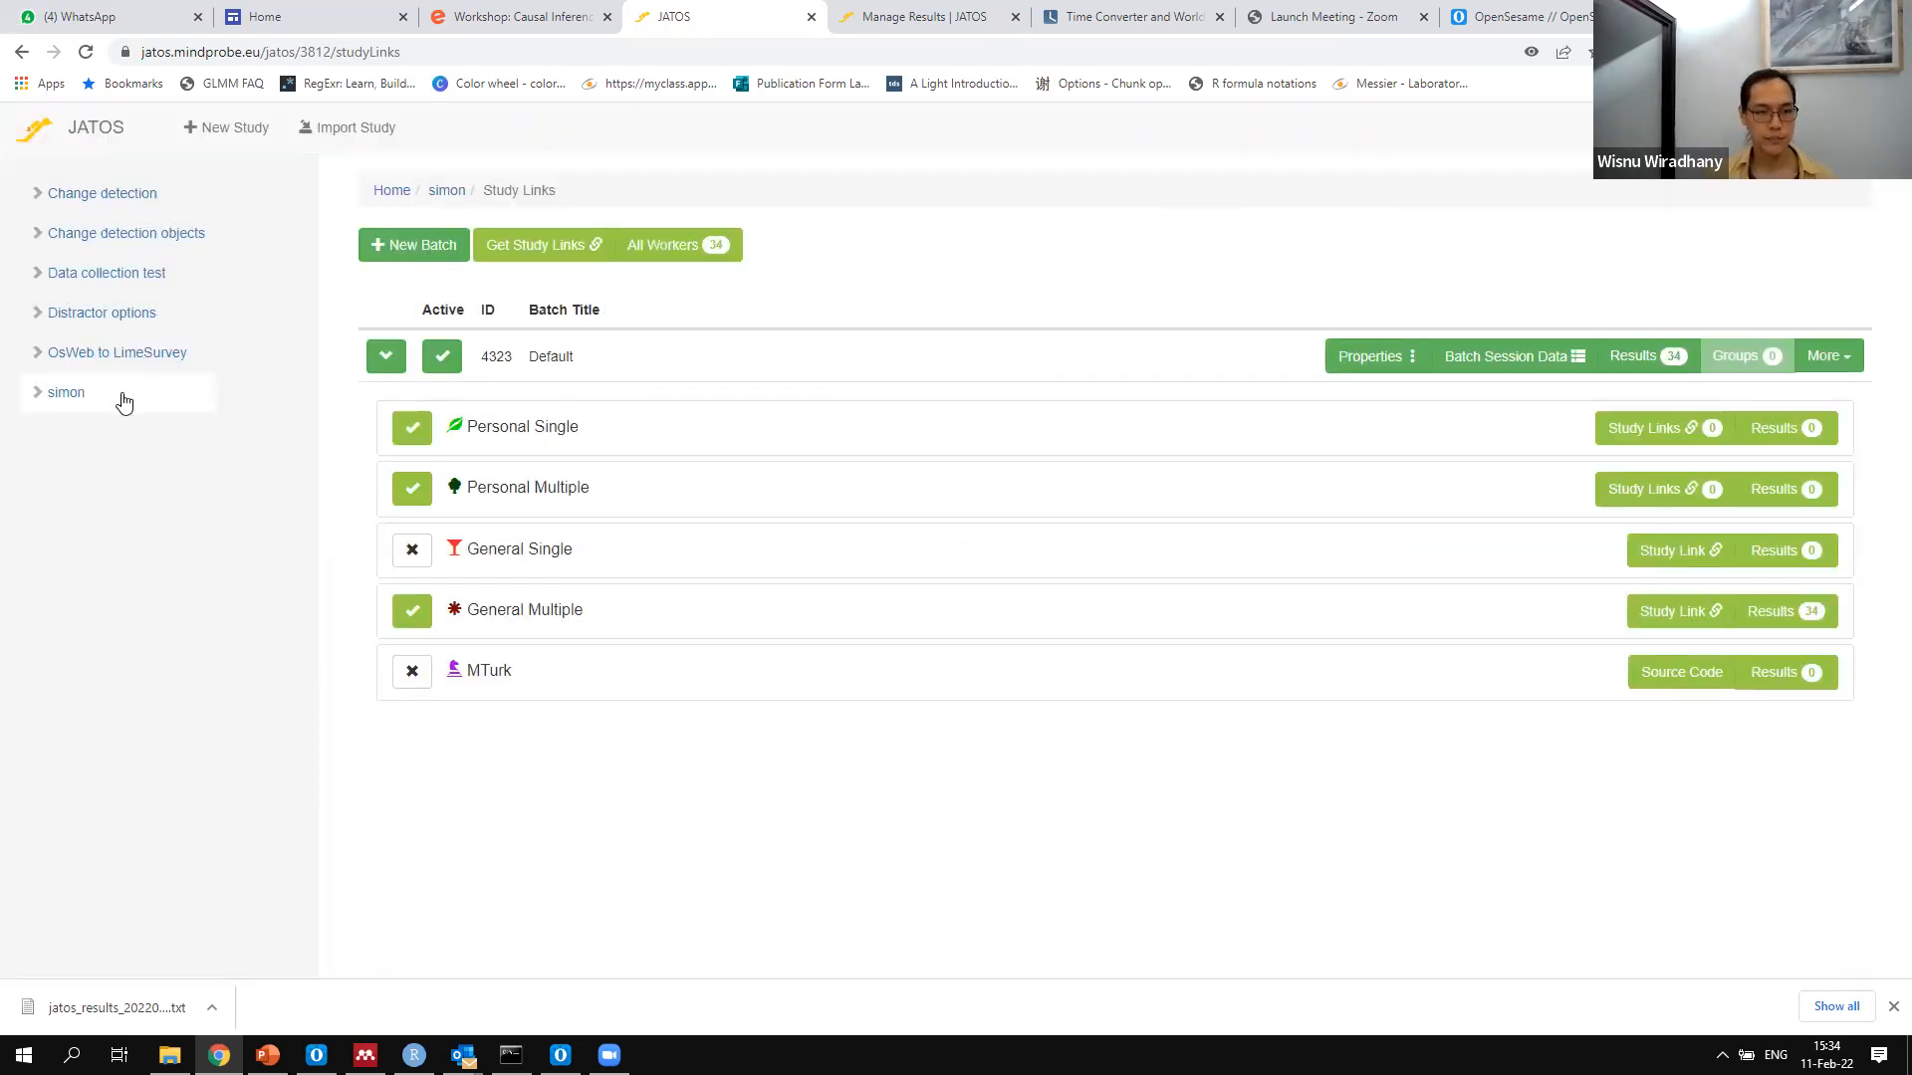
Open the study results of the simon study and sort them by state
click(103, 416)
click(102, 418)
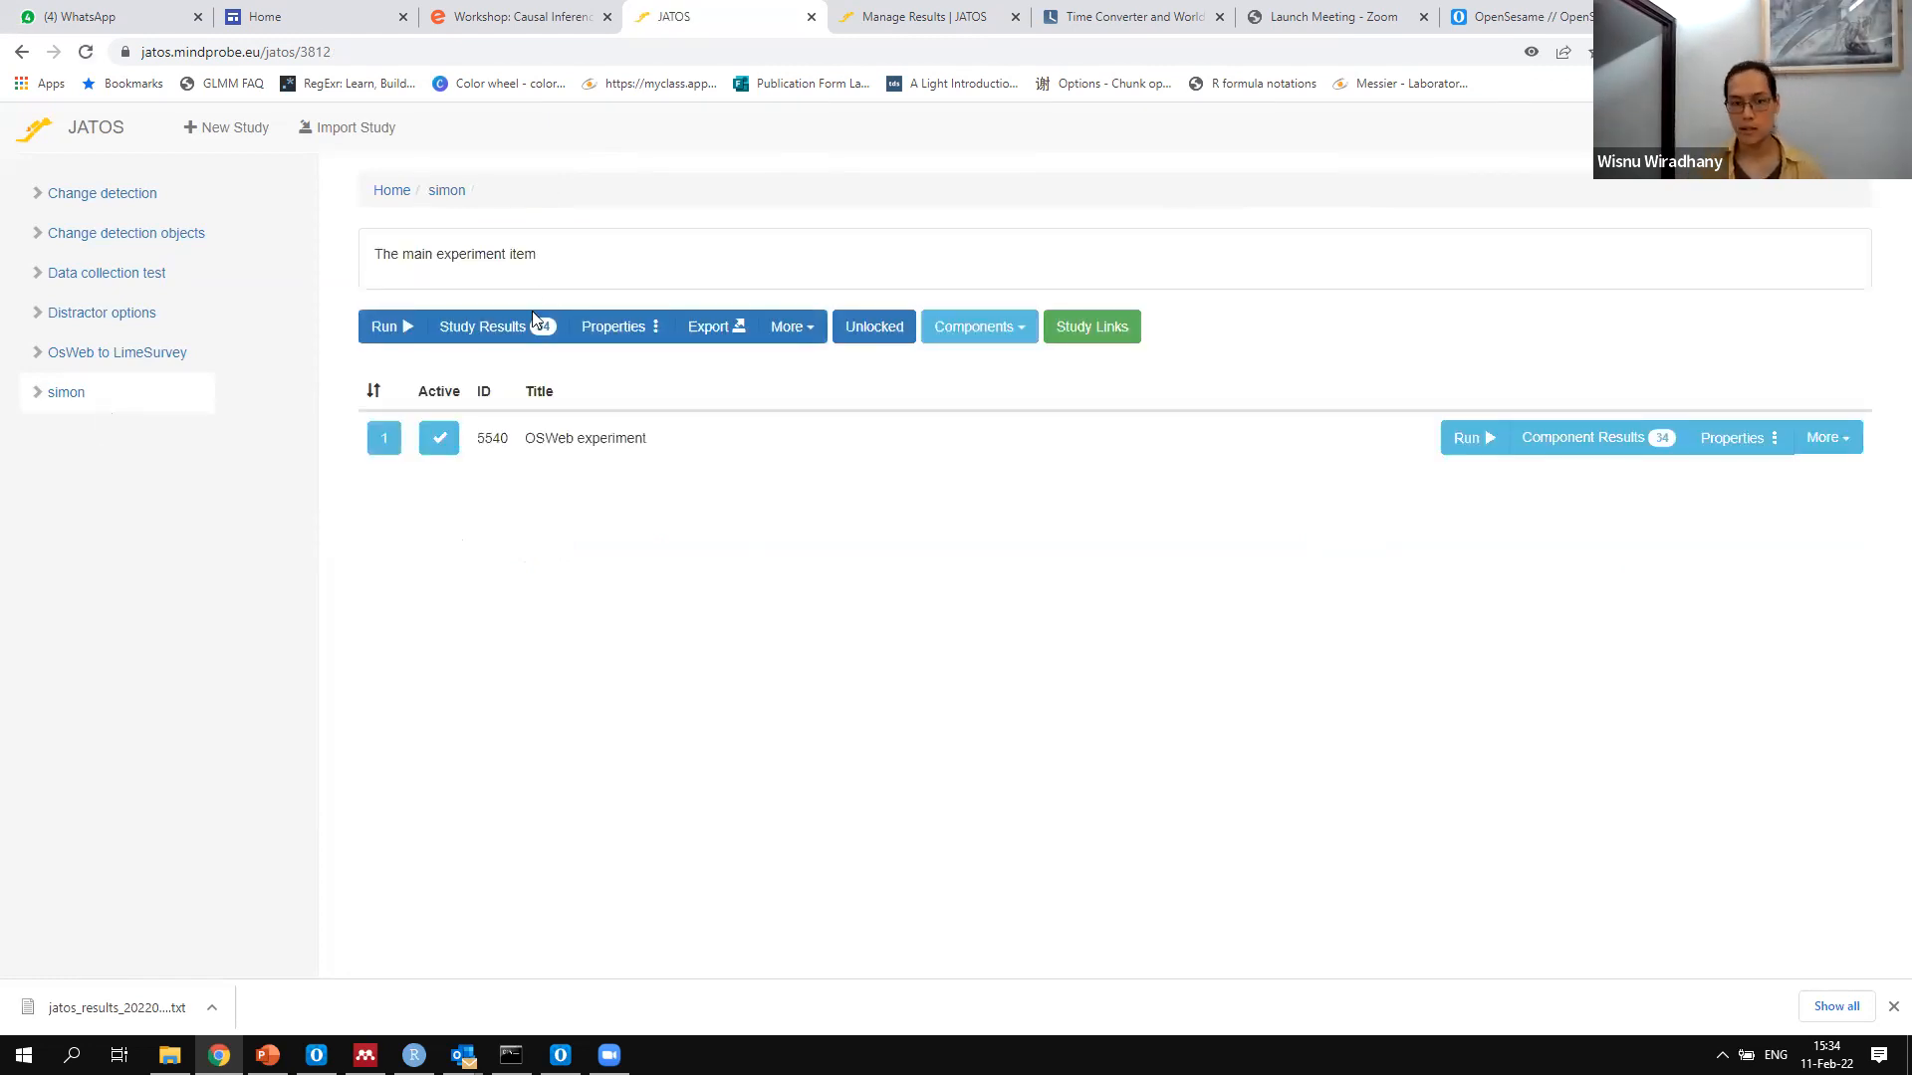
click(511, 342)
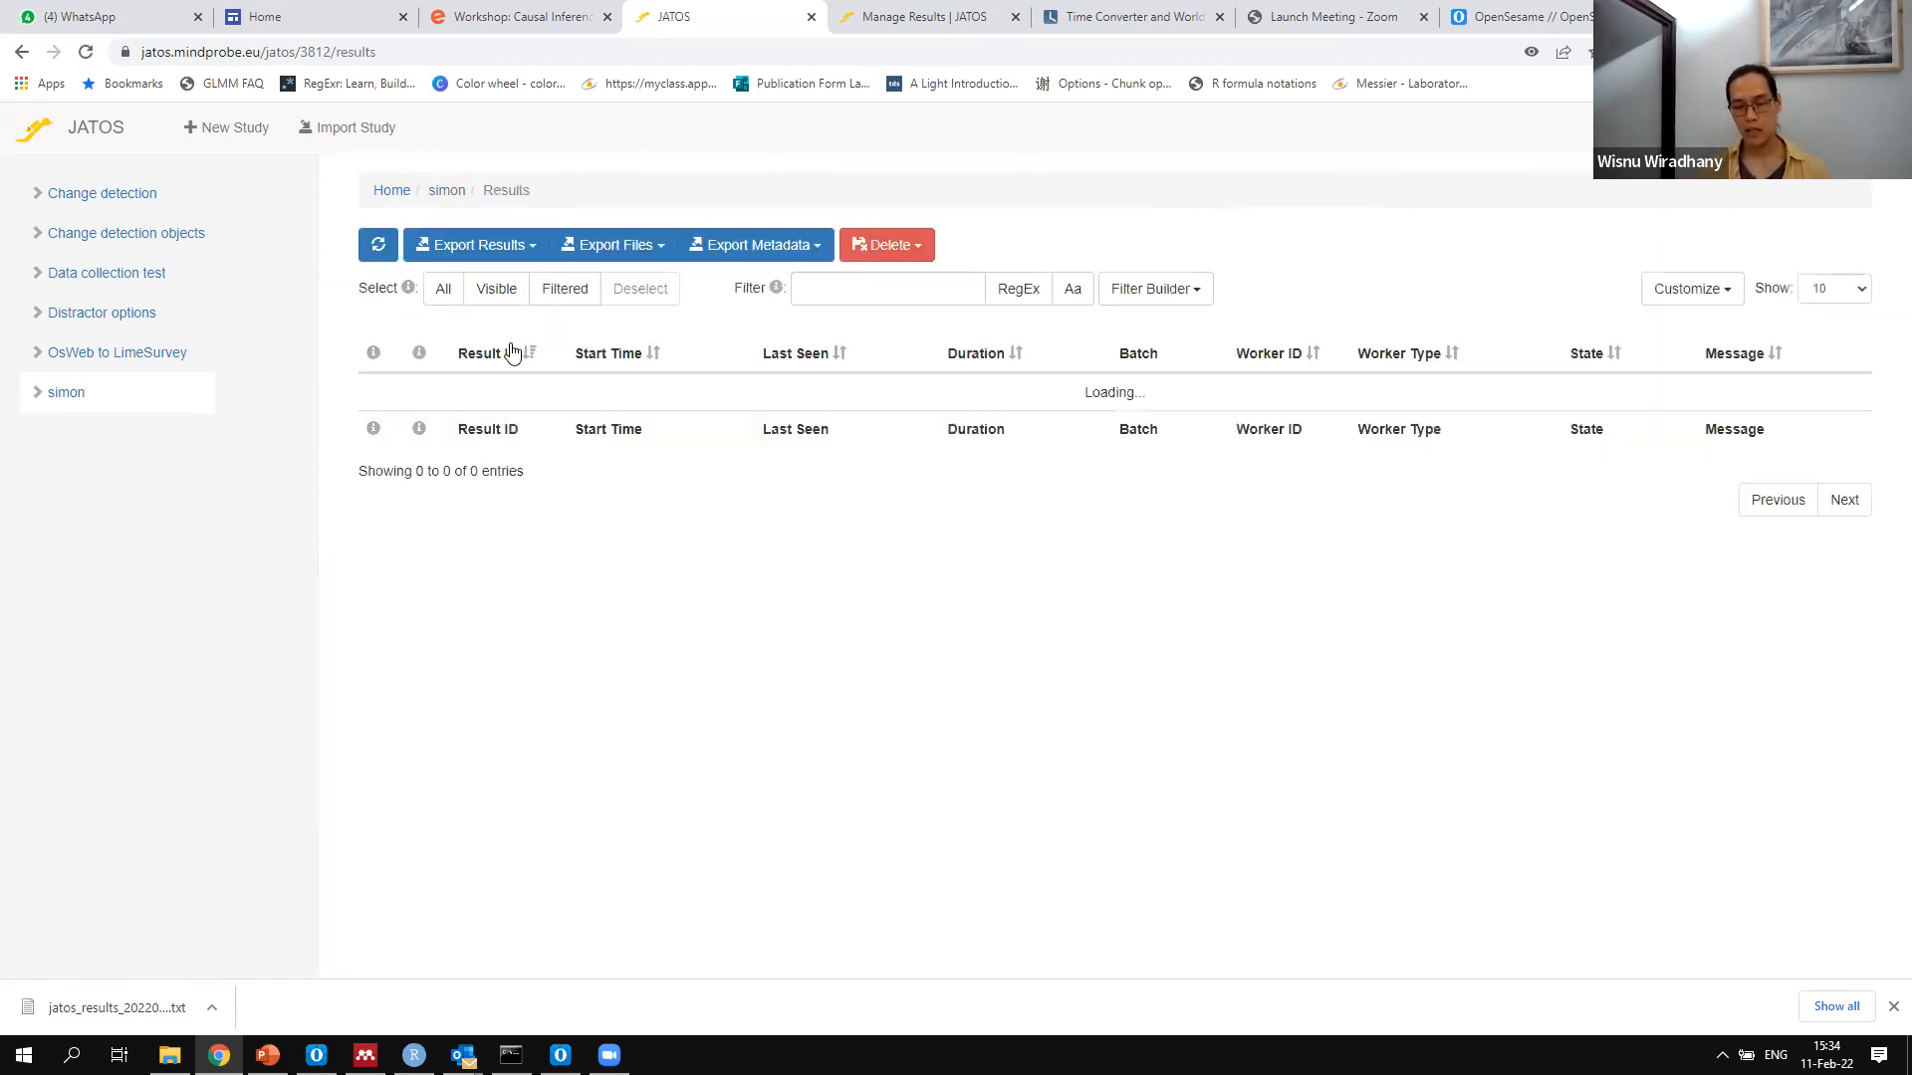
scroll(1288, 628, down, 1)
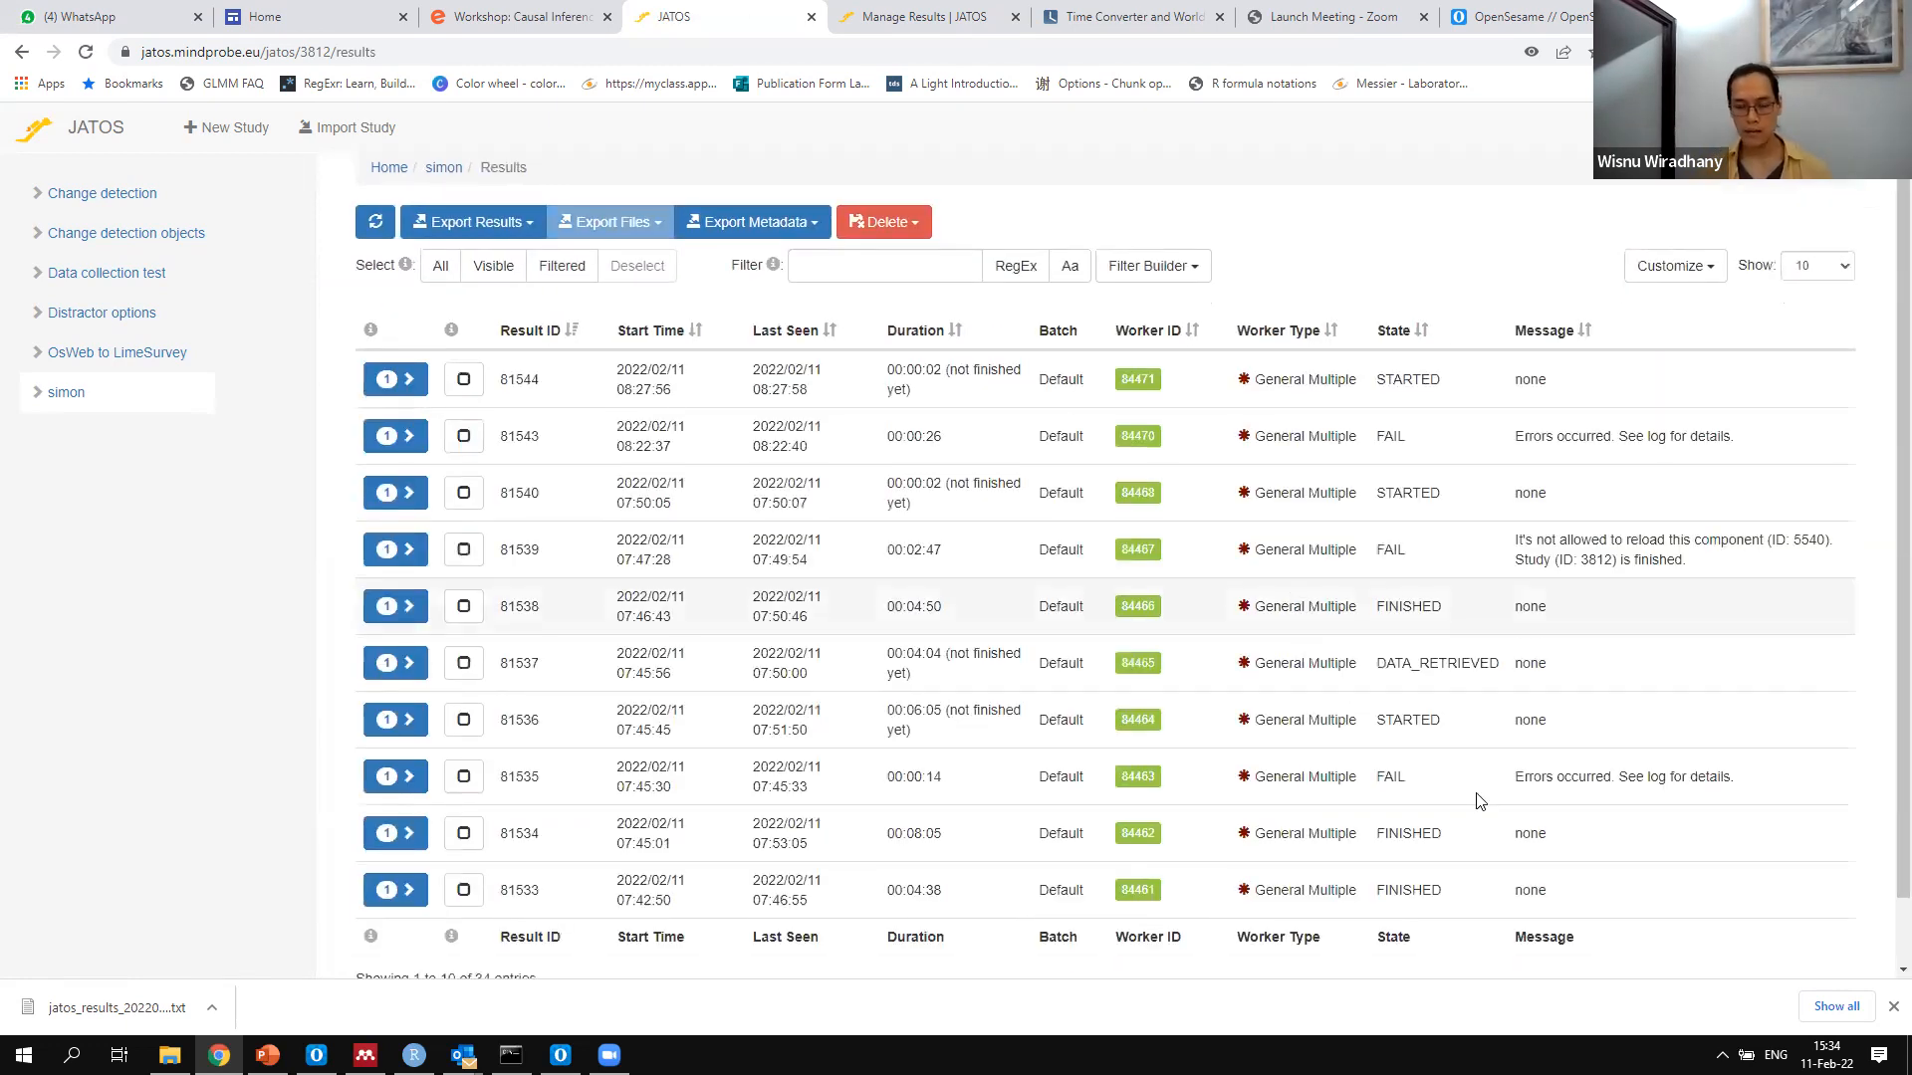
scroll(1442, 339, down, 1)
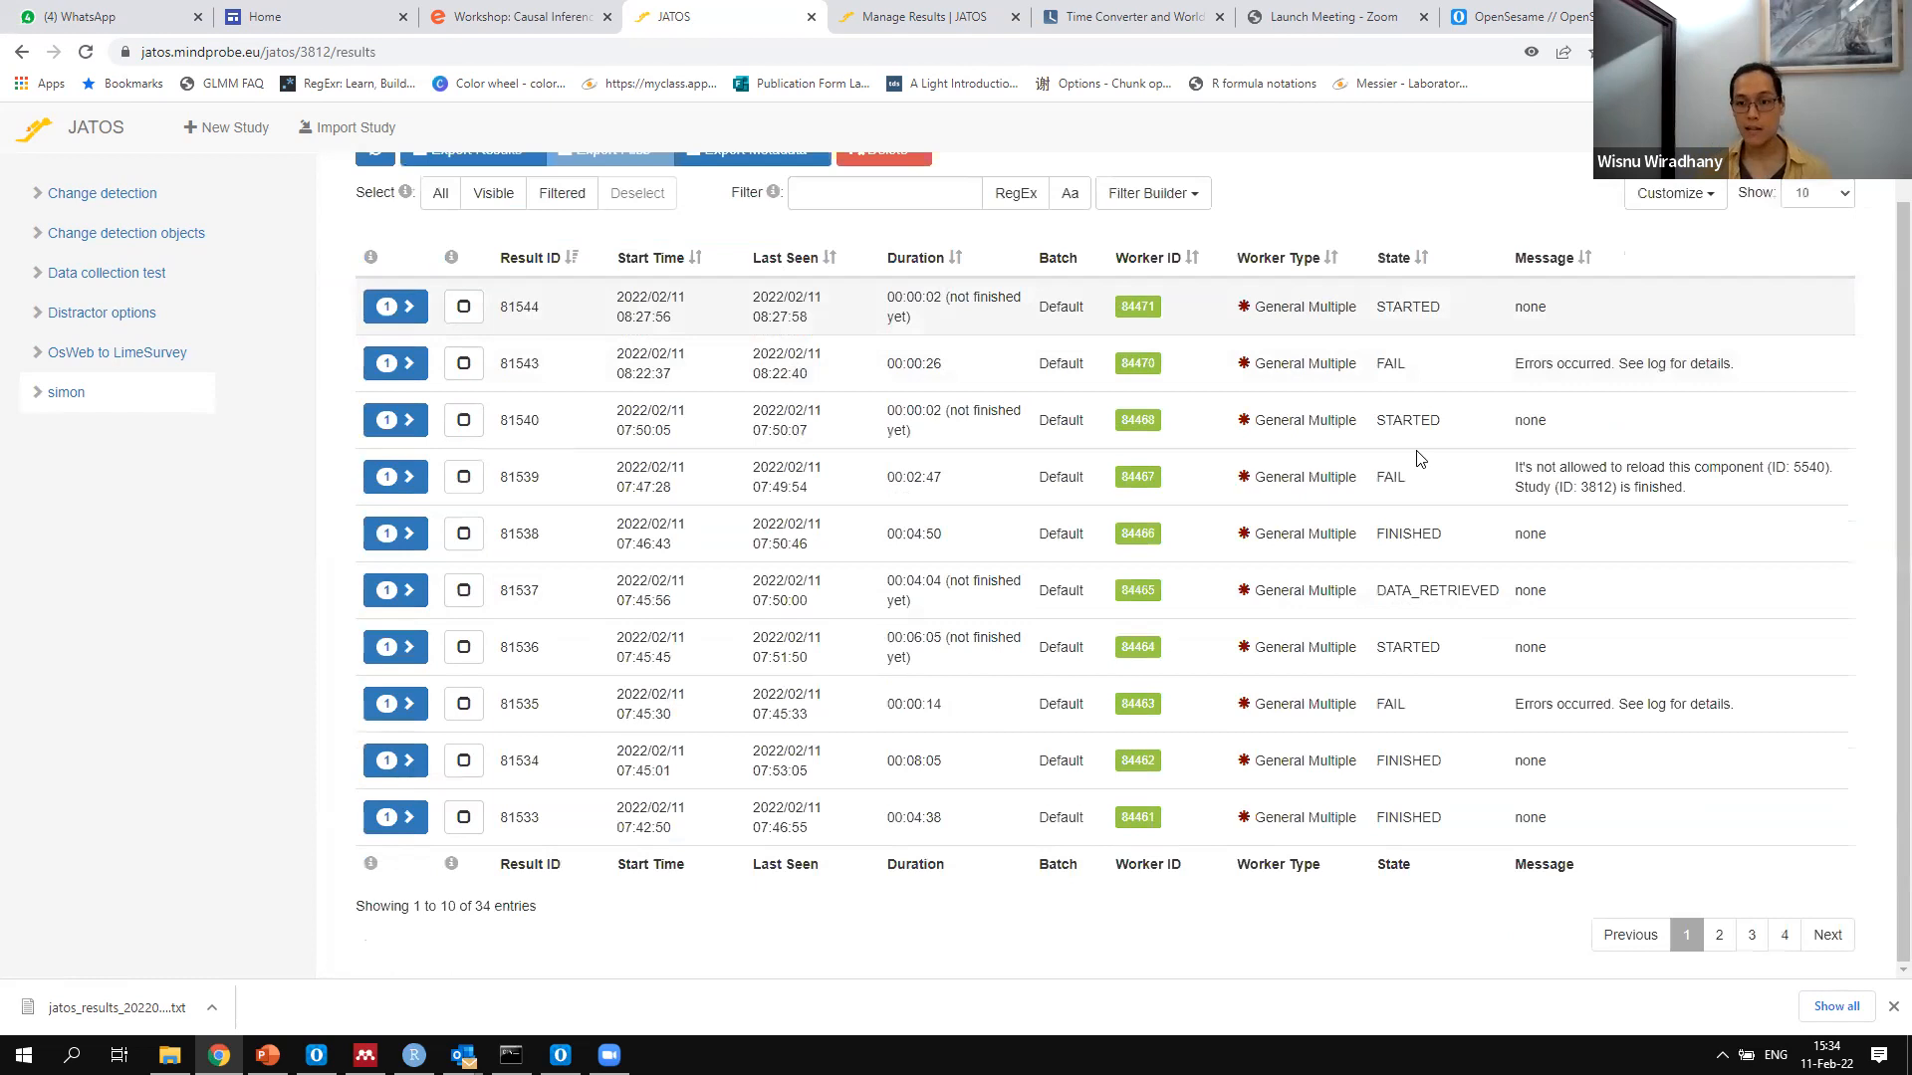
scroll(1430, 365, up, 1)
click(1422, 353)
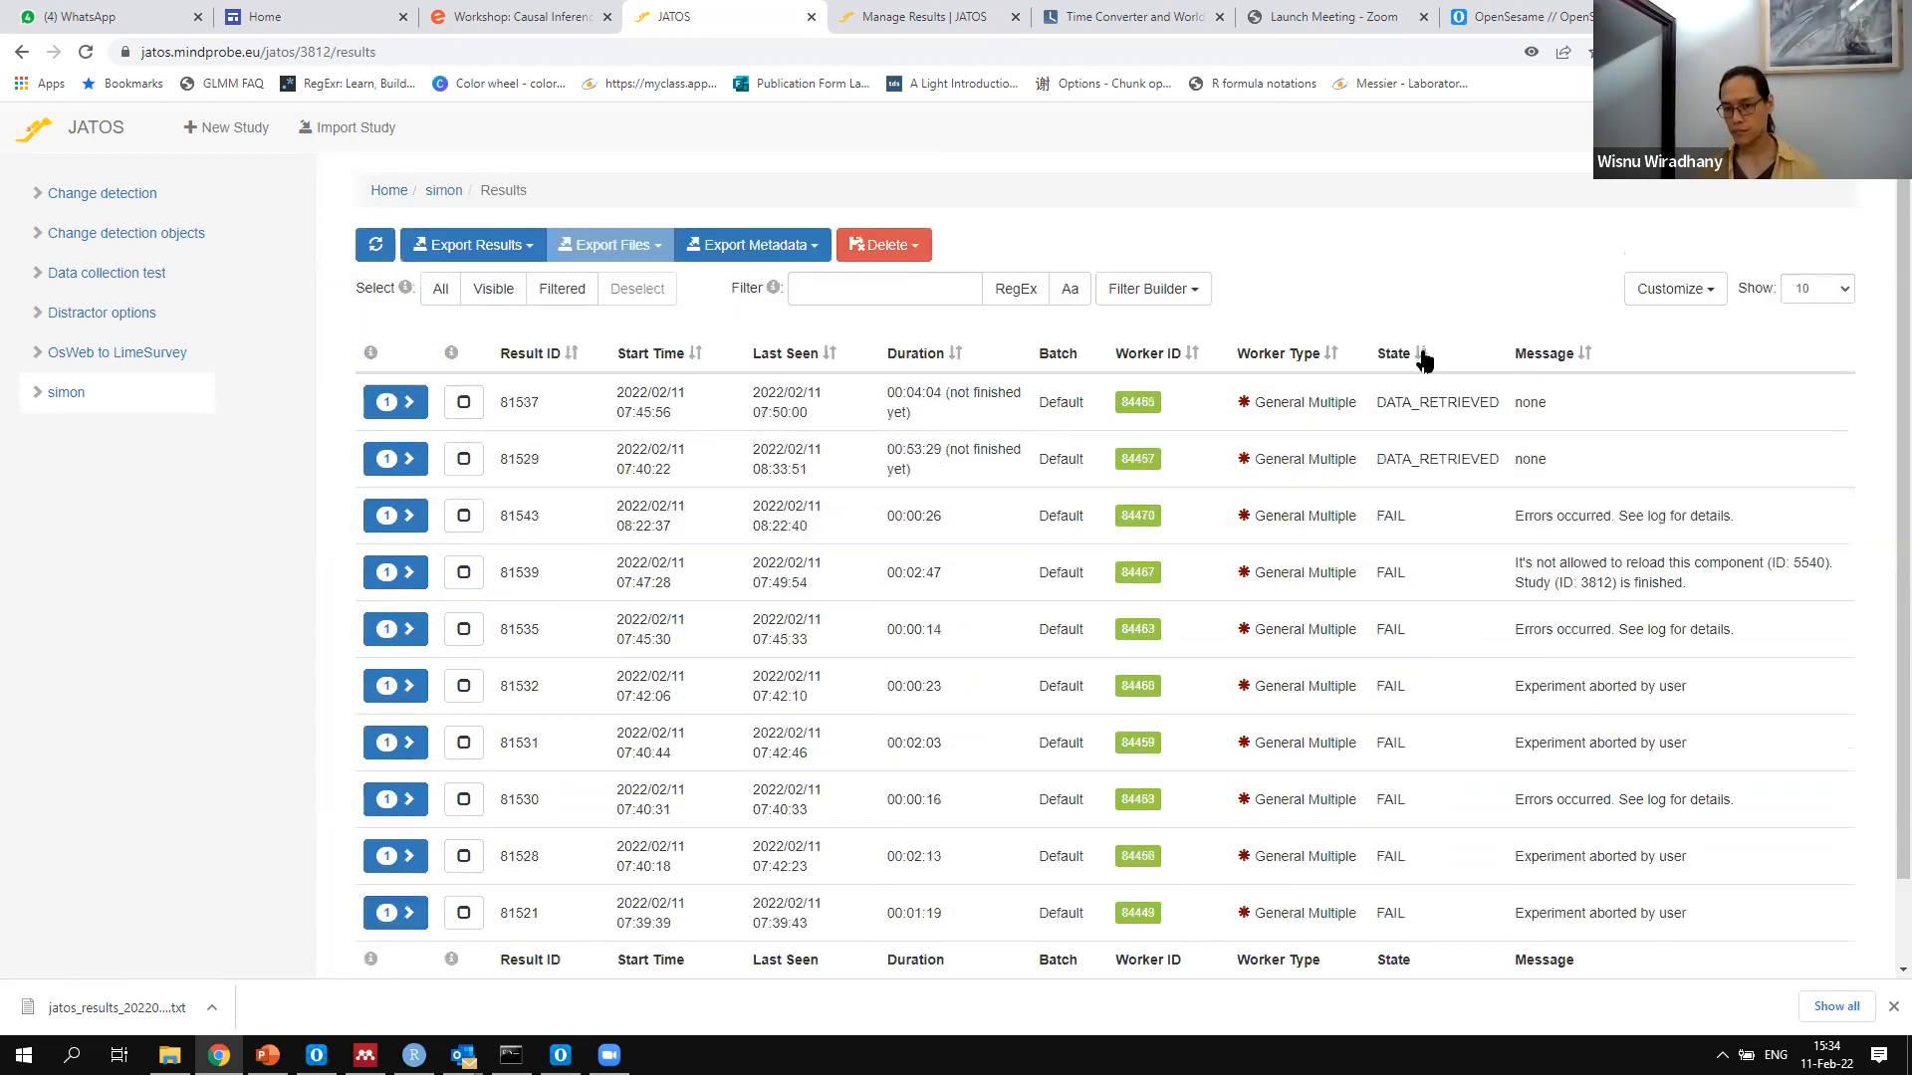
Look through pages 2, 3 and 4 of the sorted study results to review the completion states
scroll(1744, 949, down, 1)
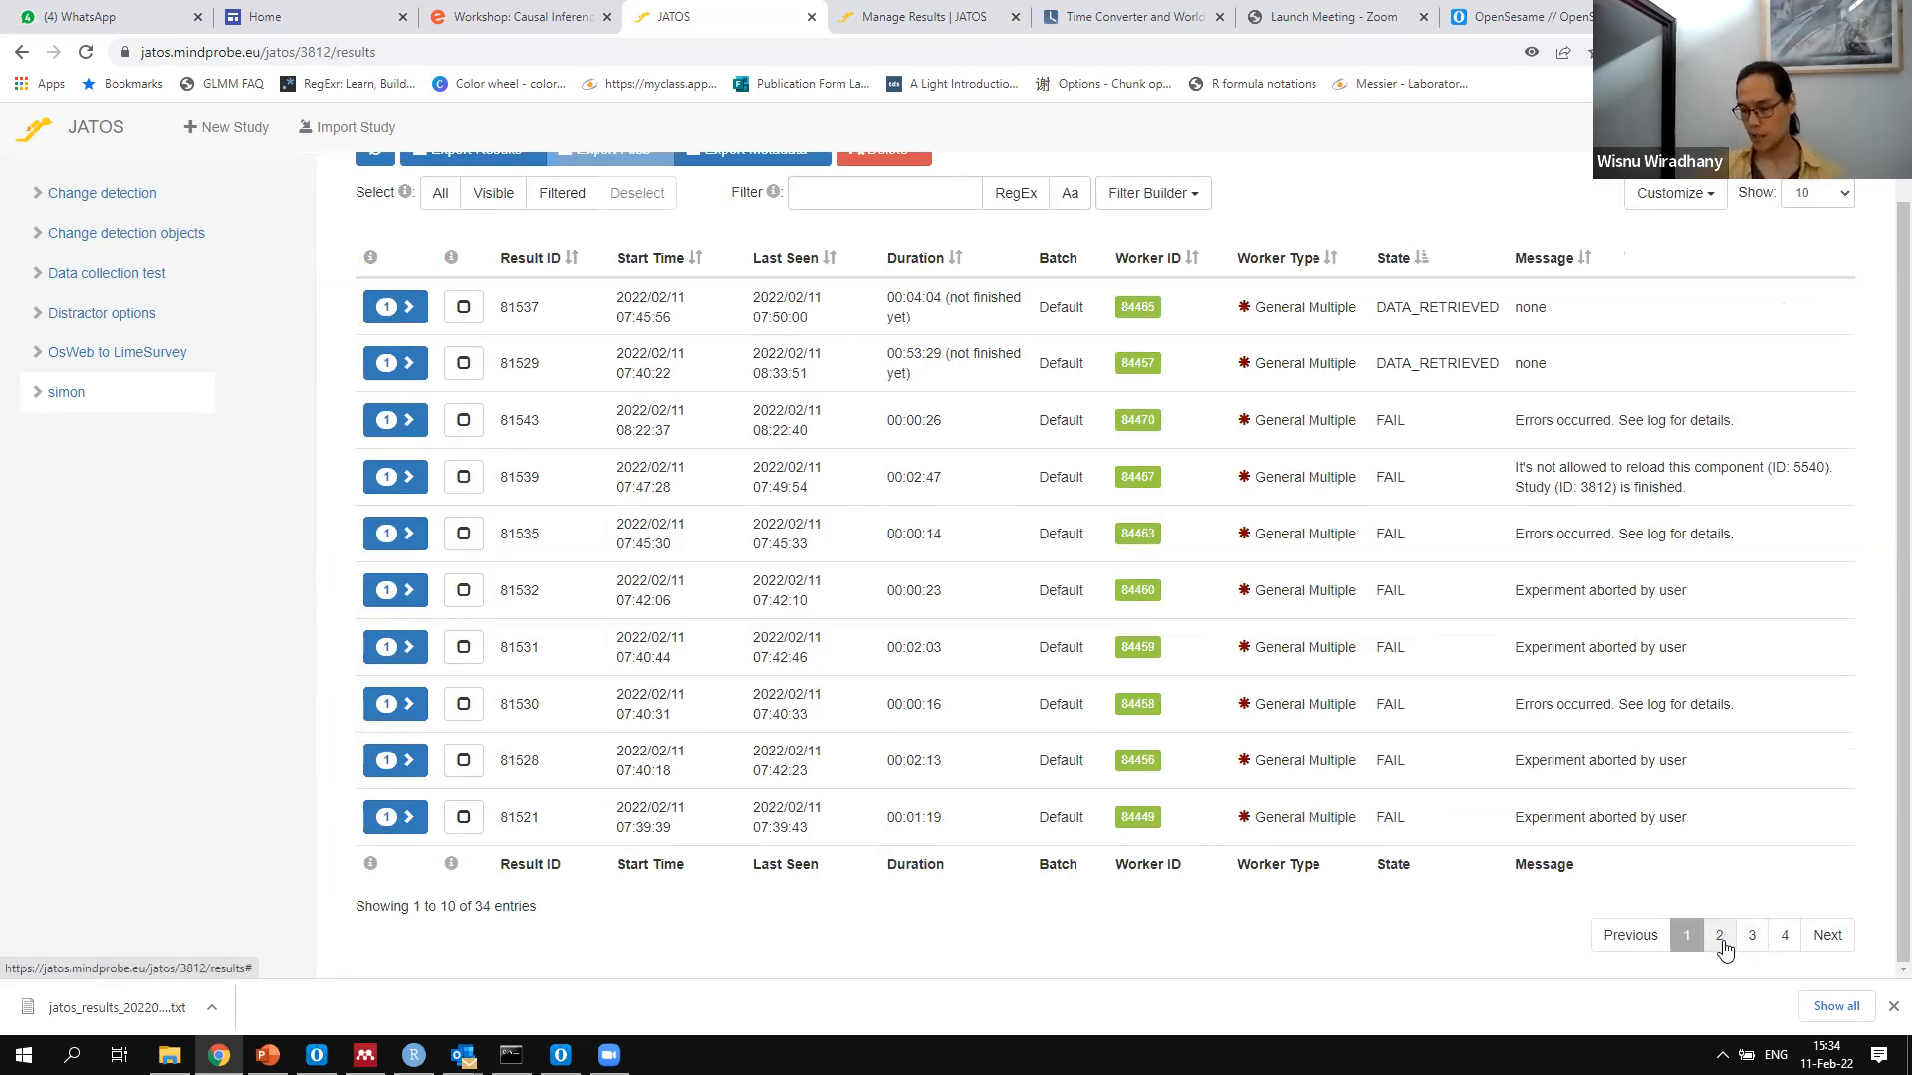
click(1720, 939)
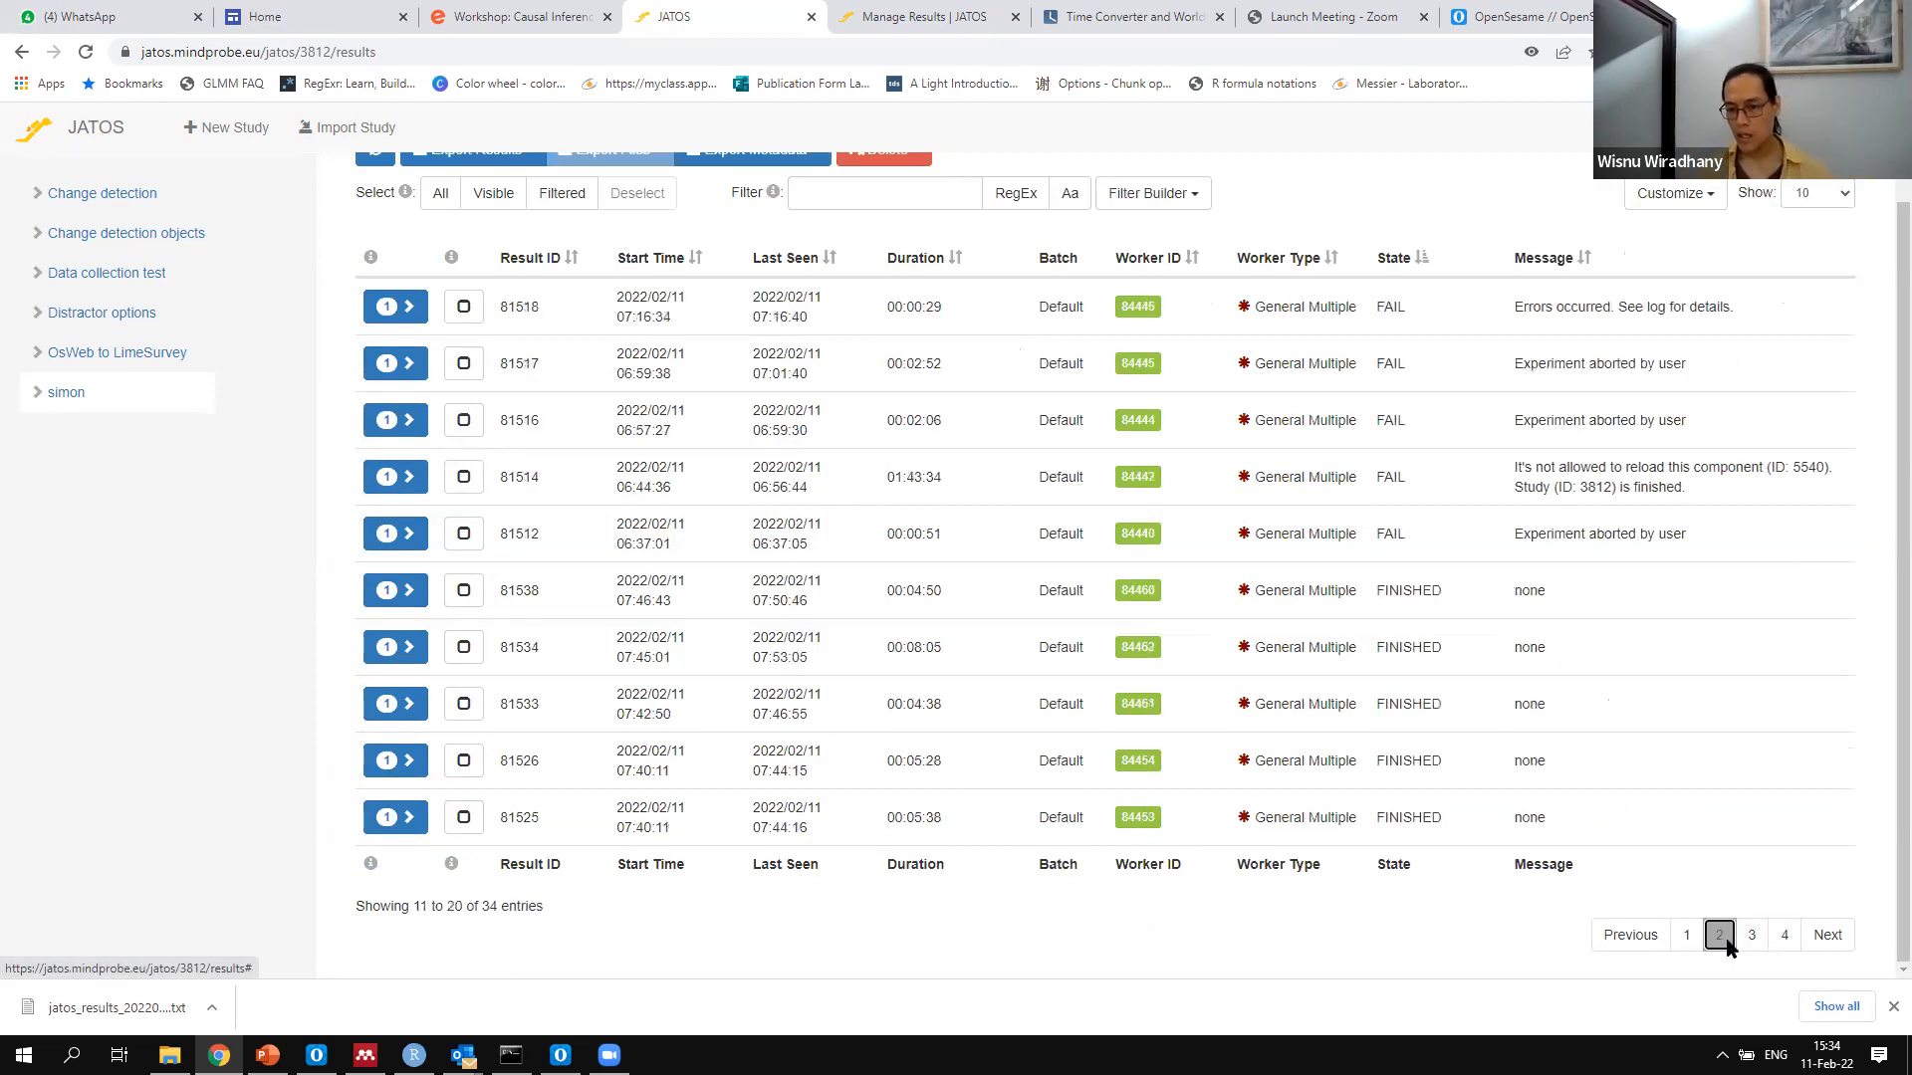
click(1753, 934)
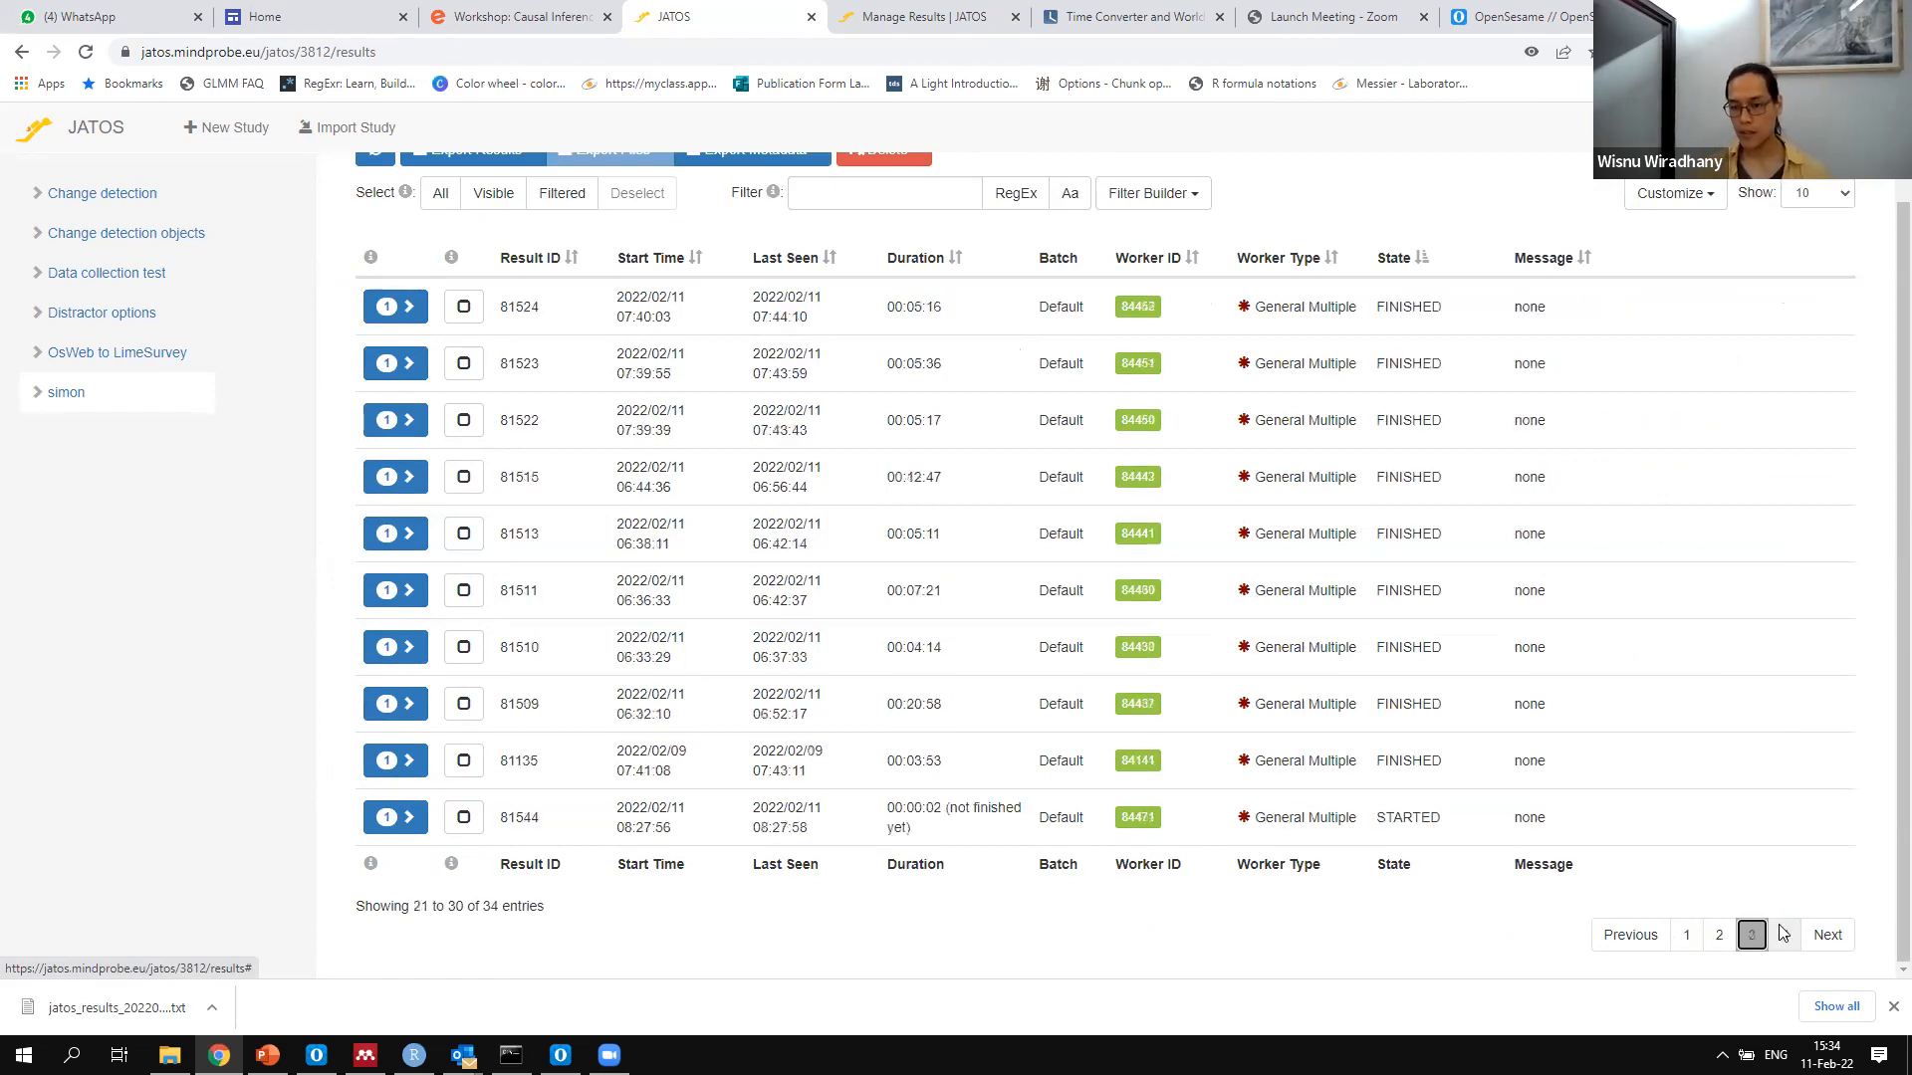
click(1783, 934)
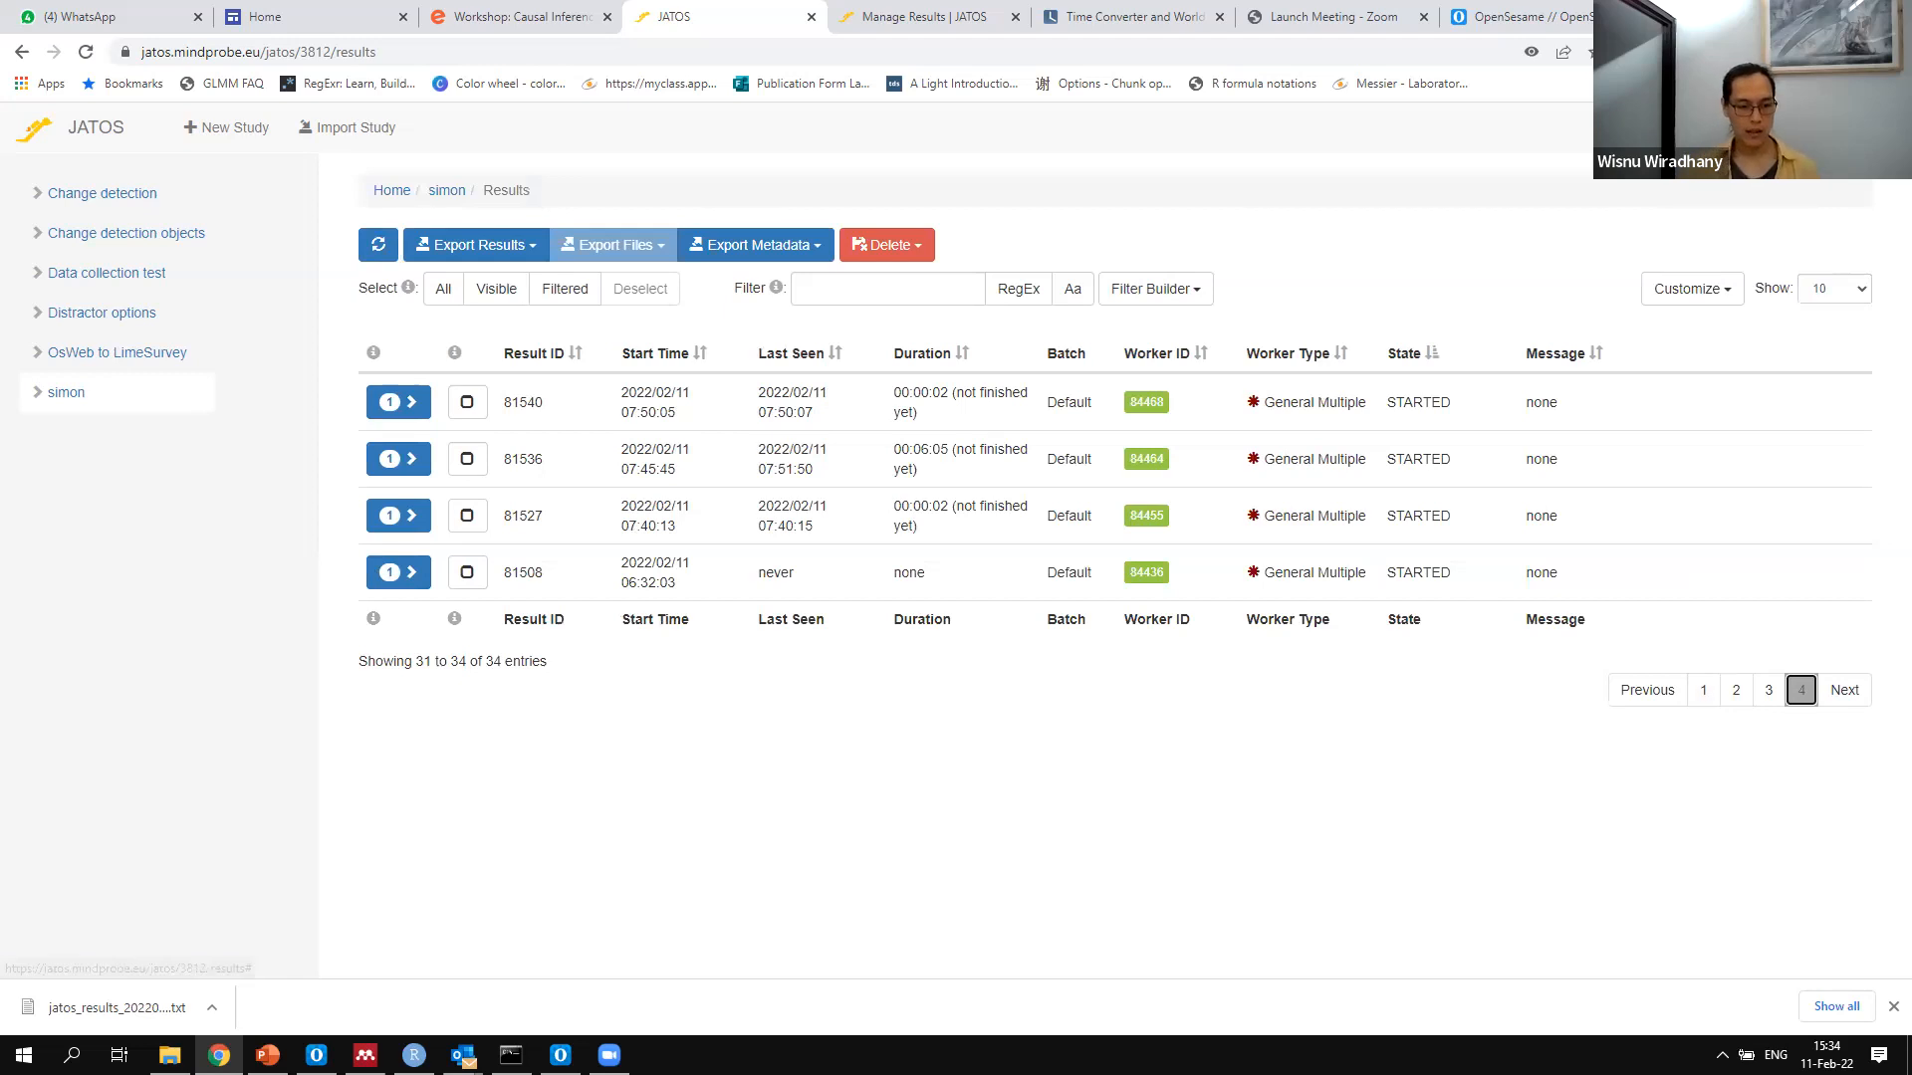
Open simon_data.csv from the Binus February 2022 folder in Excel and look over its browser_codename header and first data rows
key(alt+Tab)
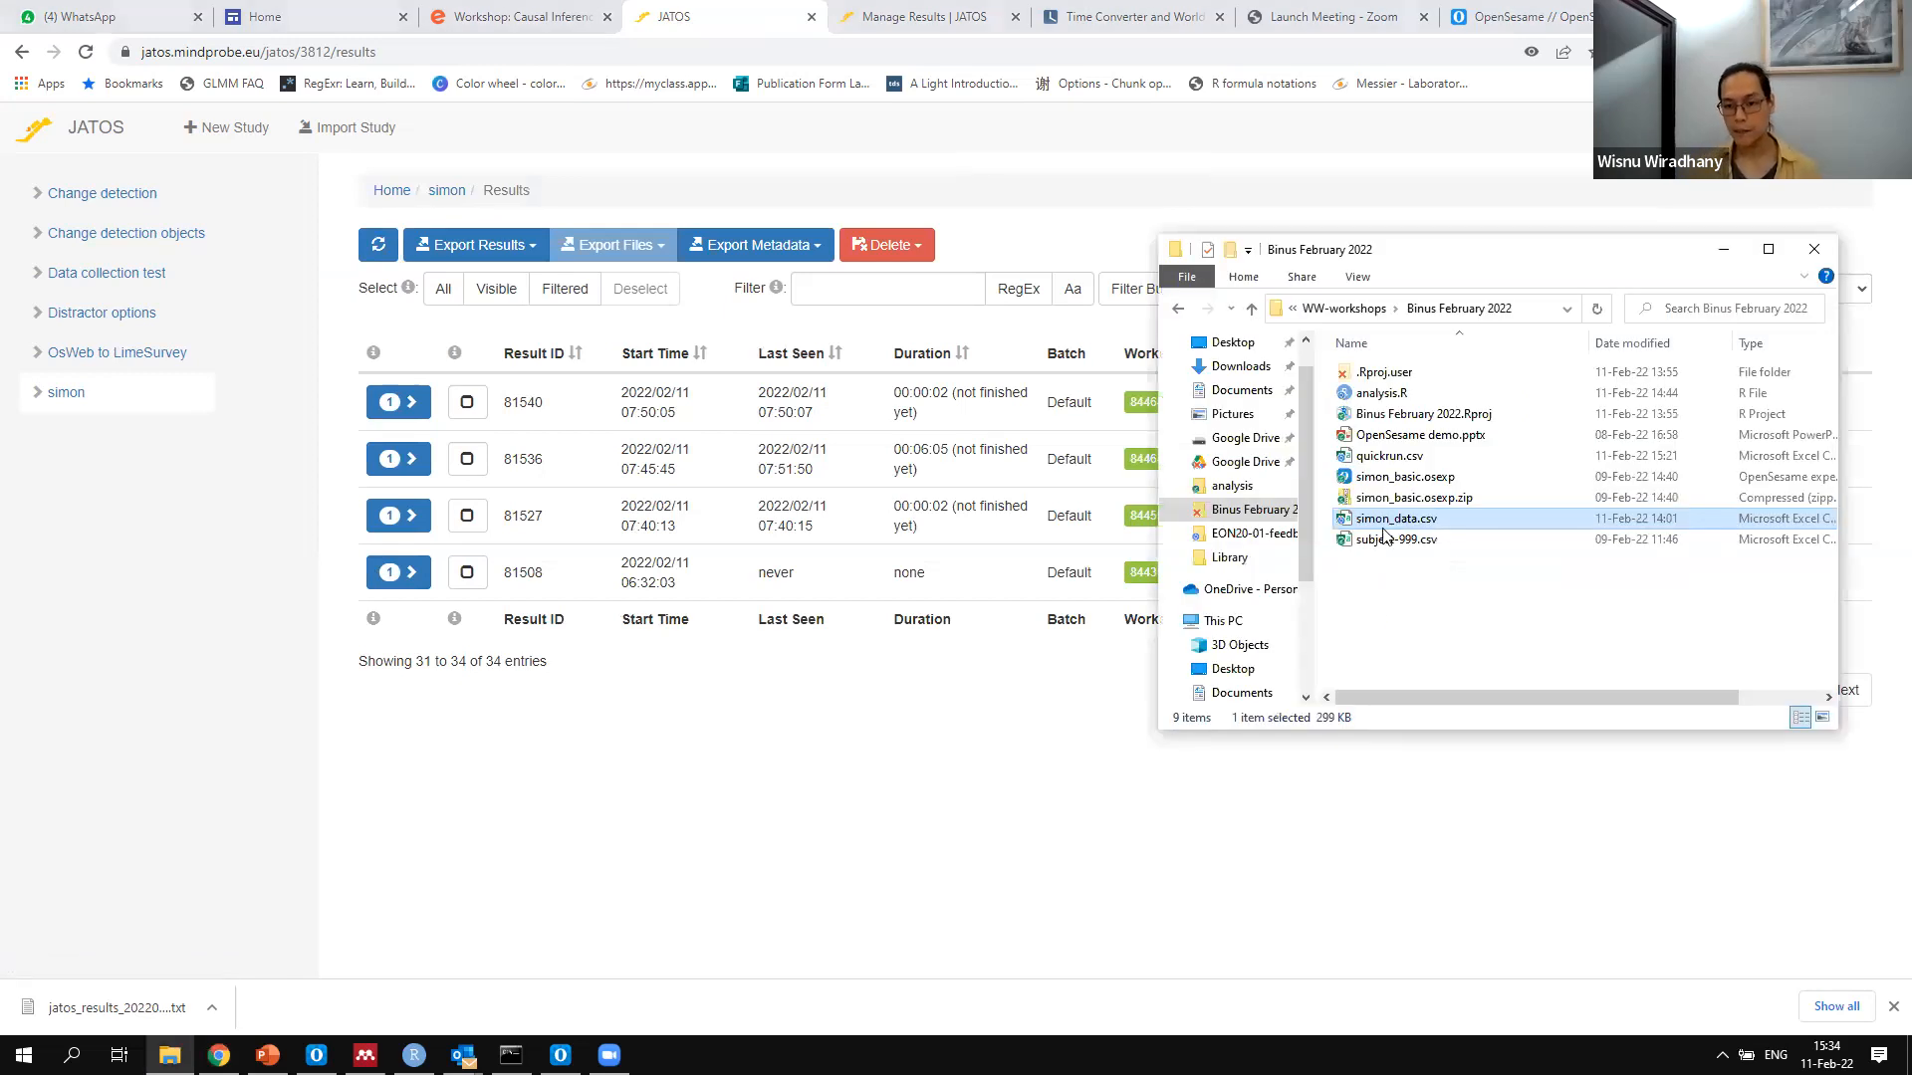
double_click(1401, 524)
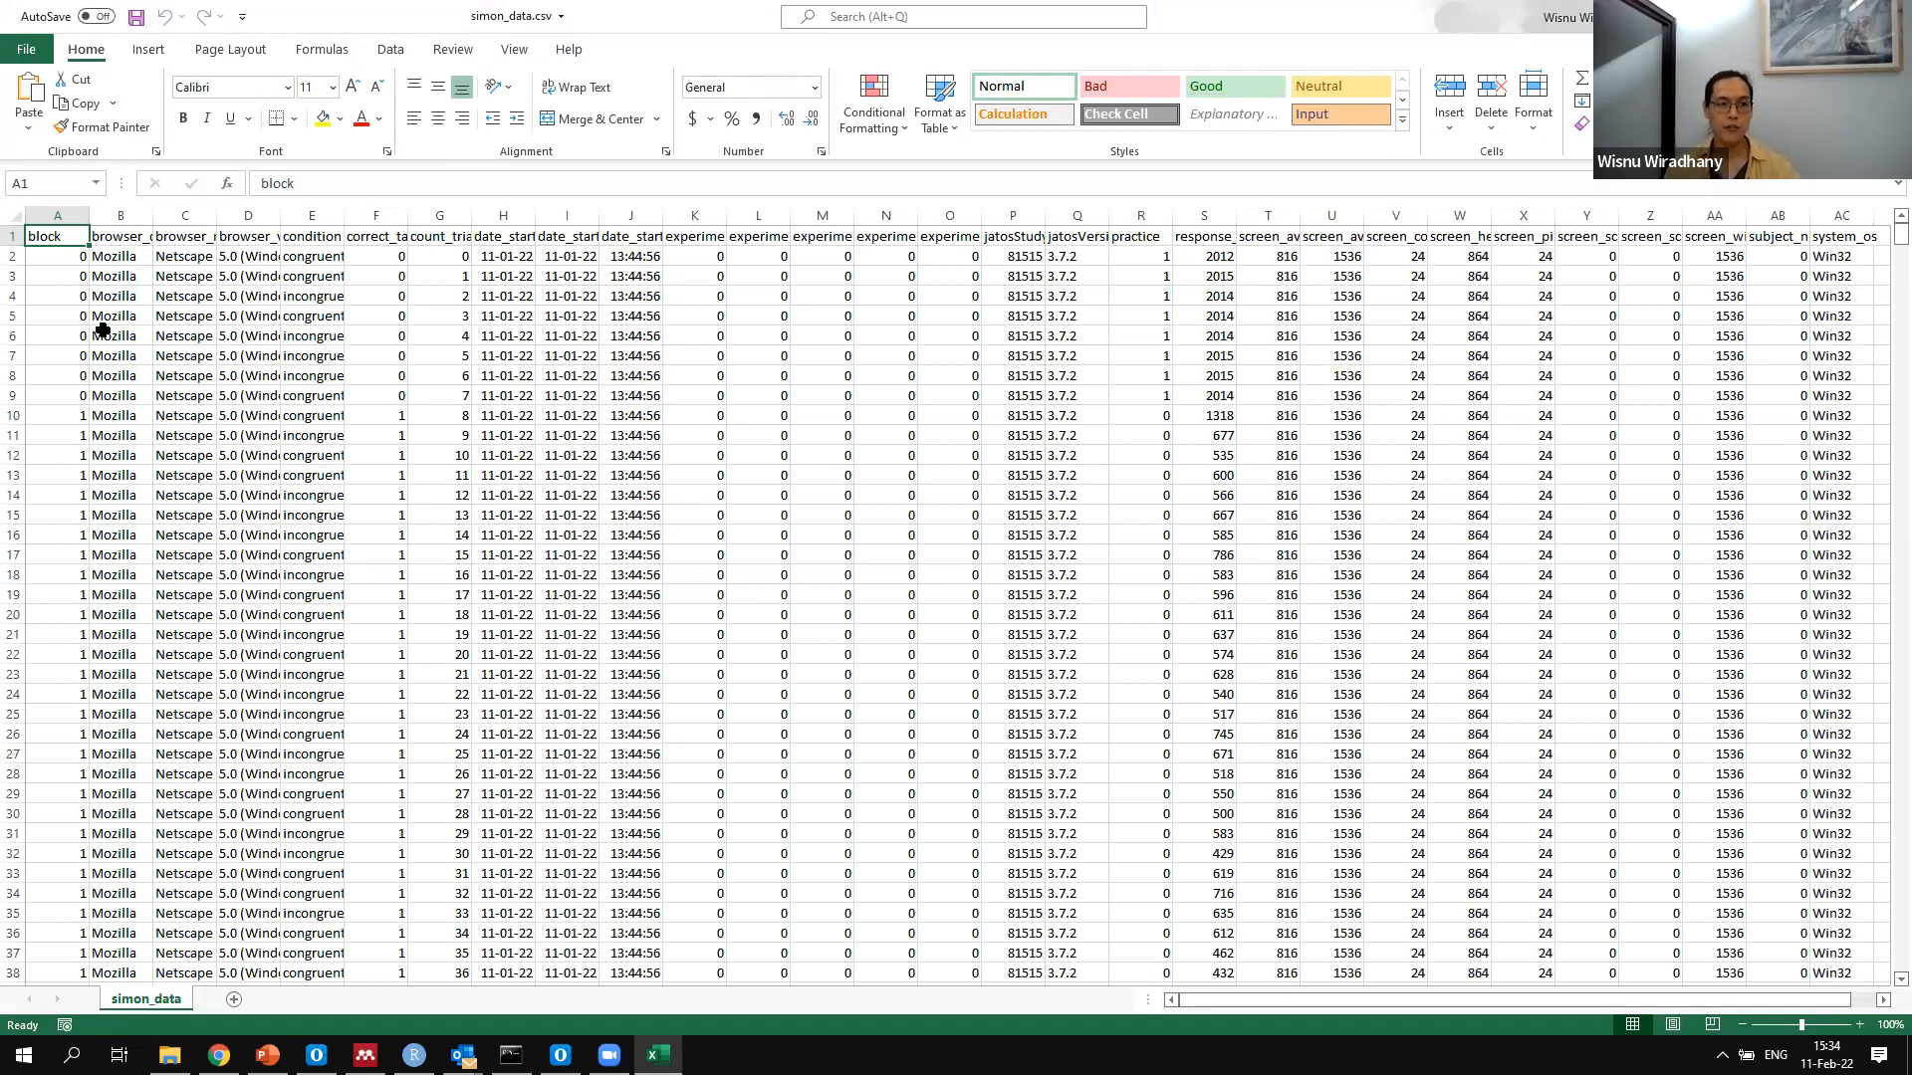
click(108, 241)
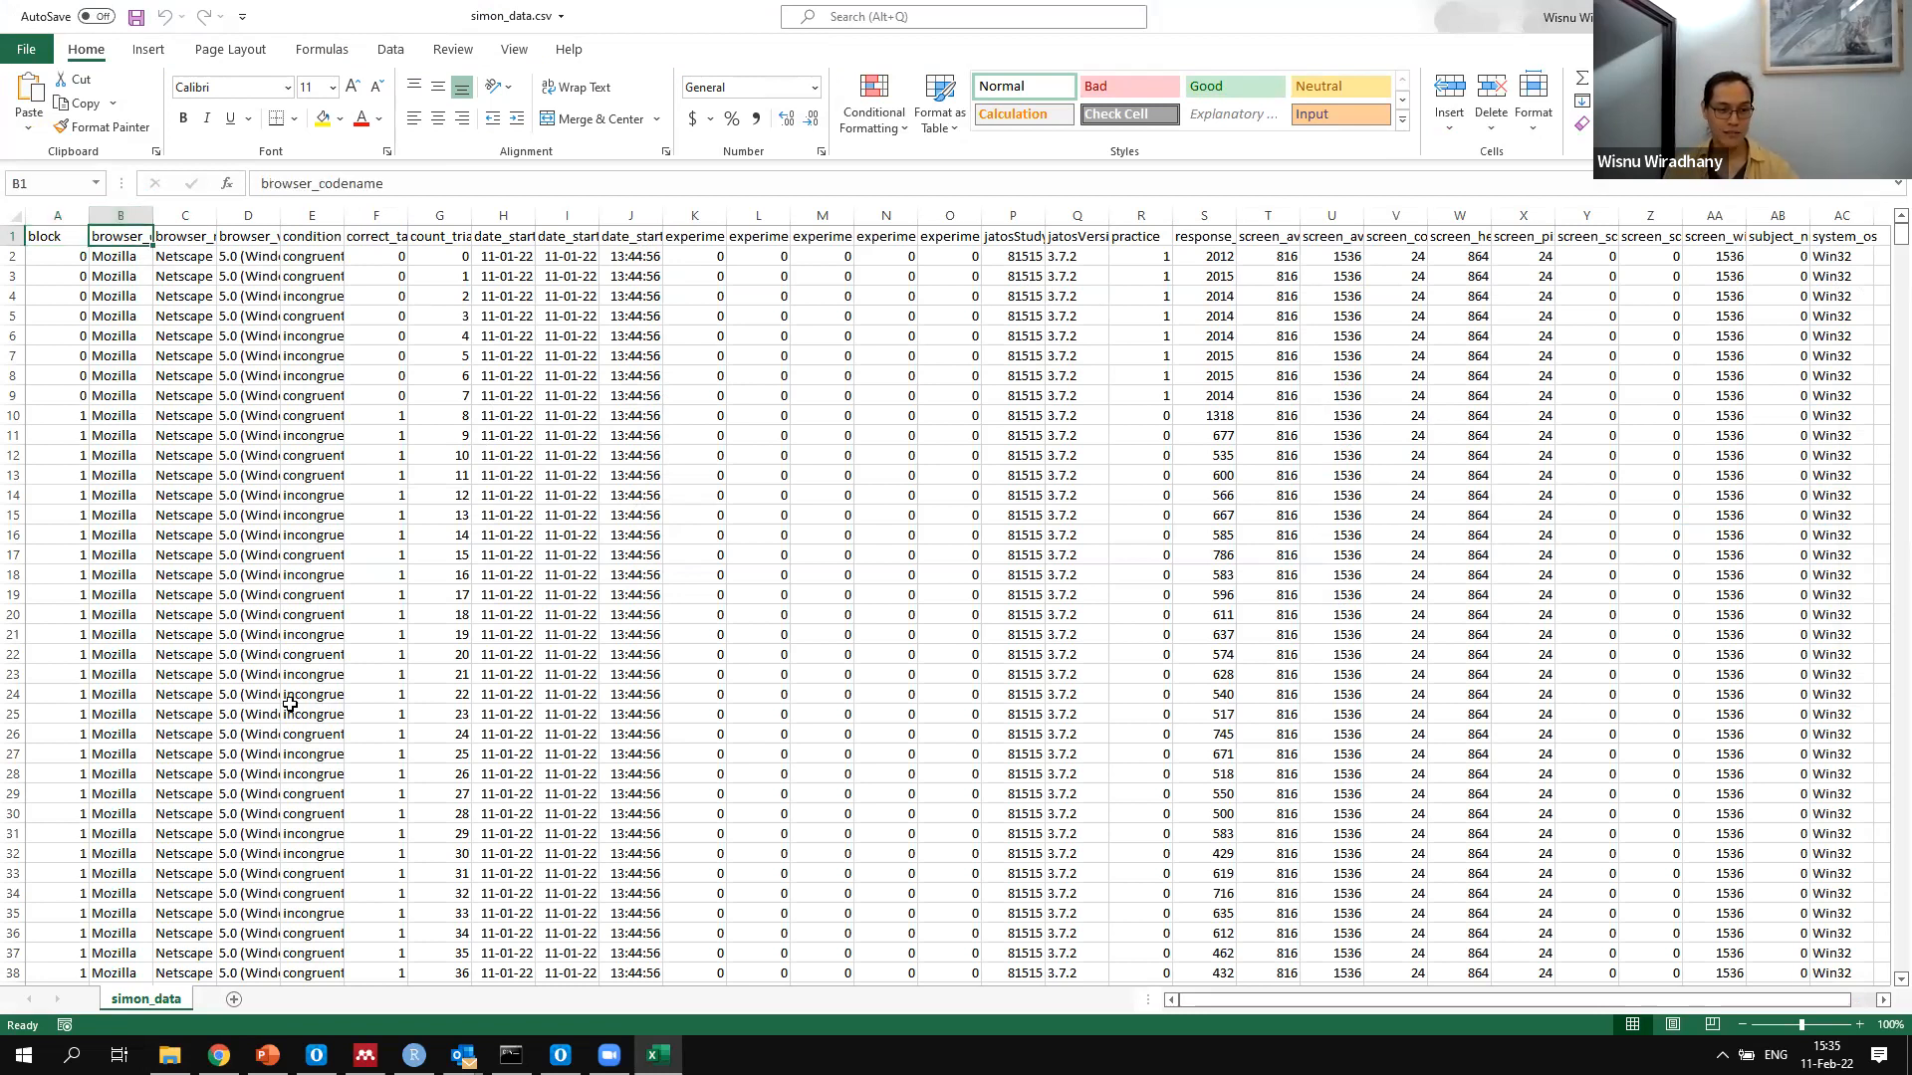
scroll(760, 819, down, 20)
scroll(1882, 478, down, 19)
drag(1901, 348, 1900, 236)
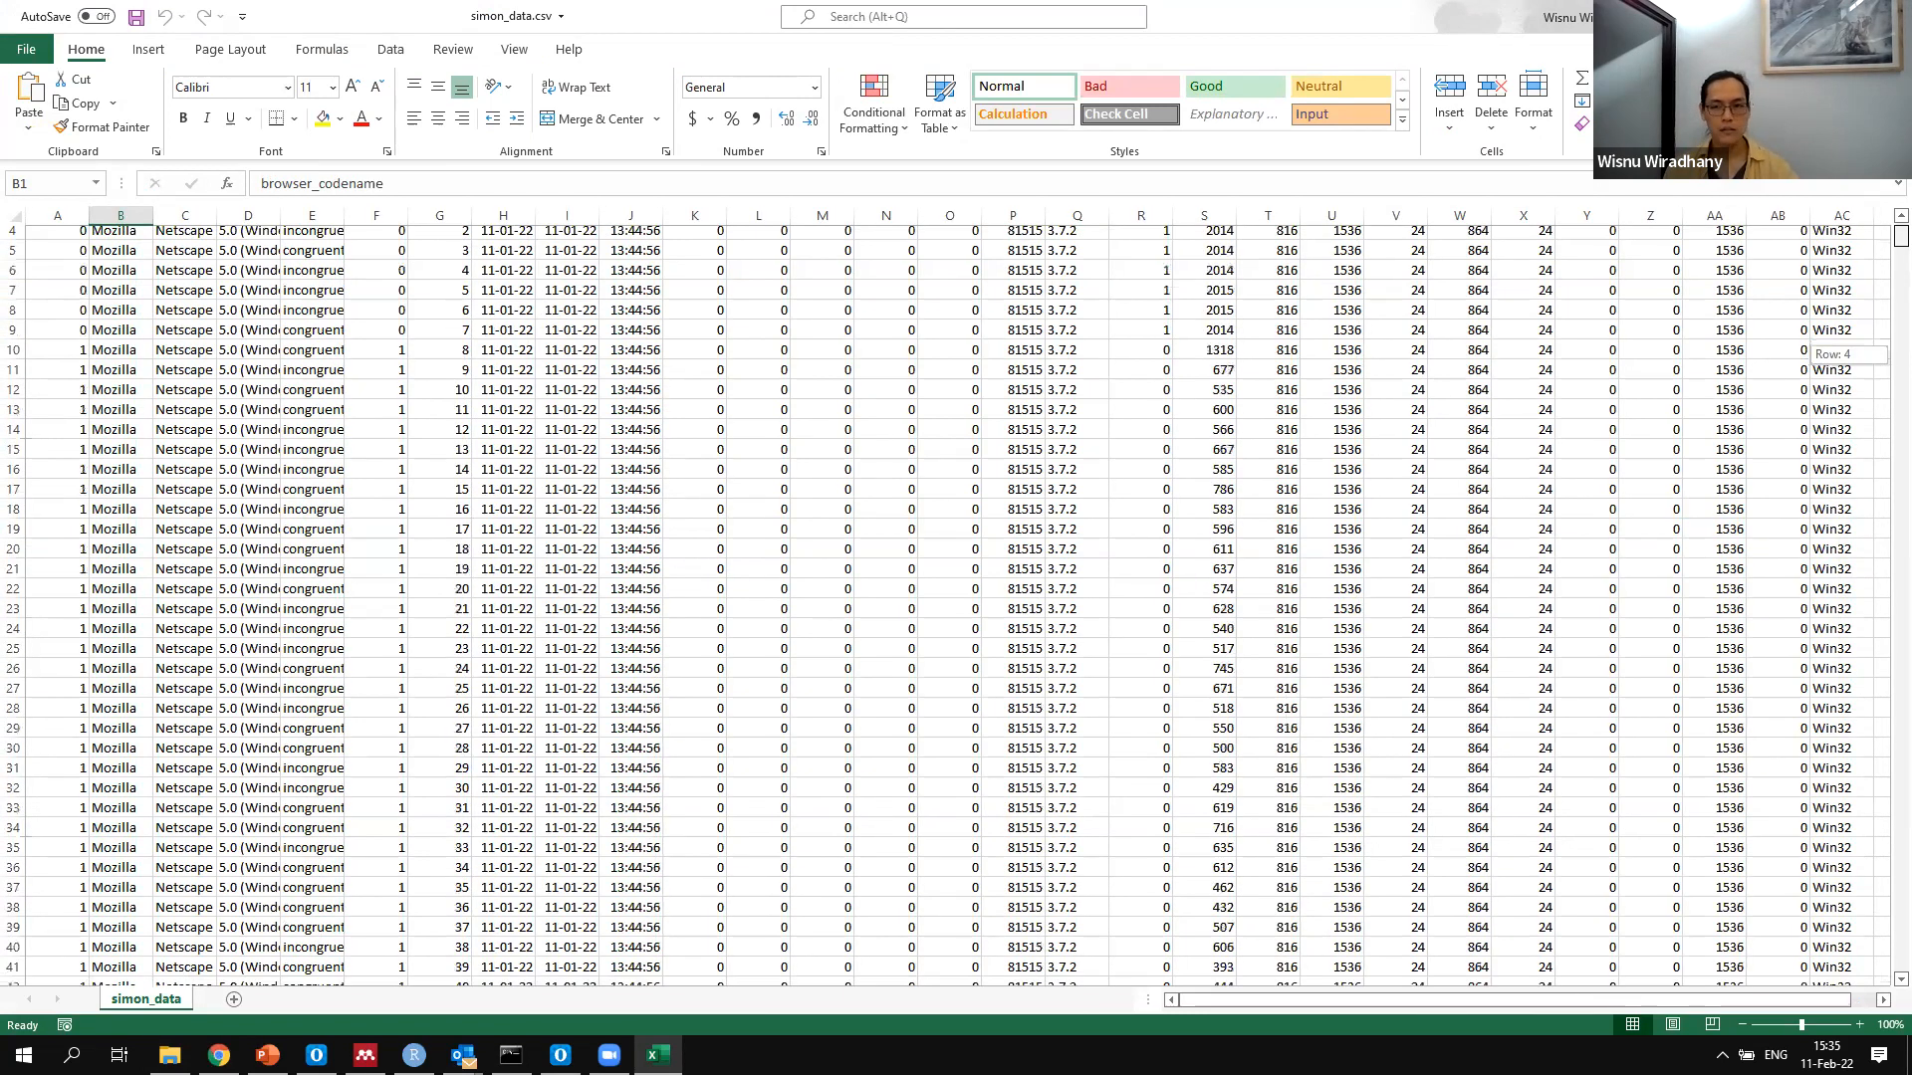
scroll(1366, 508, up, 2)
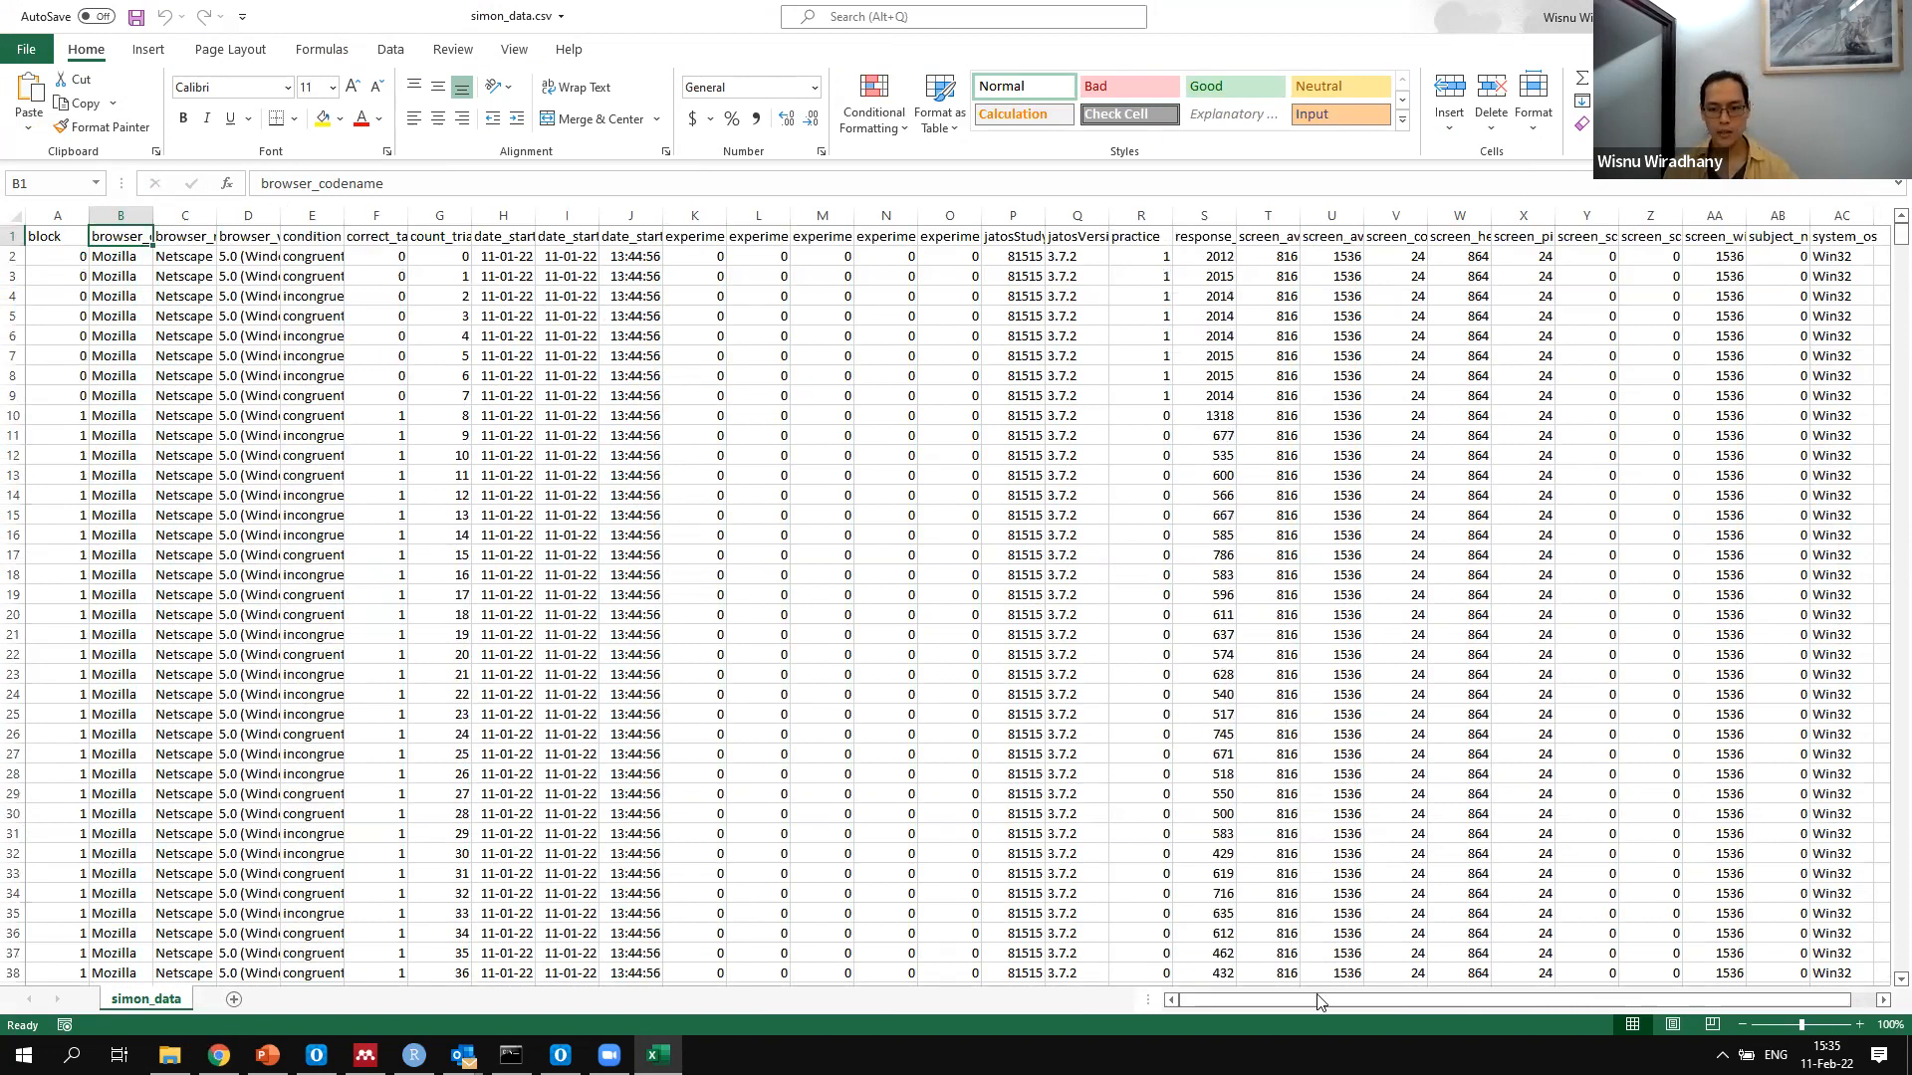
Examine the jatosStudyResultId column down its rows to see how the ID distinguishes participants, and return to the header row
click(1026, 237)
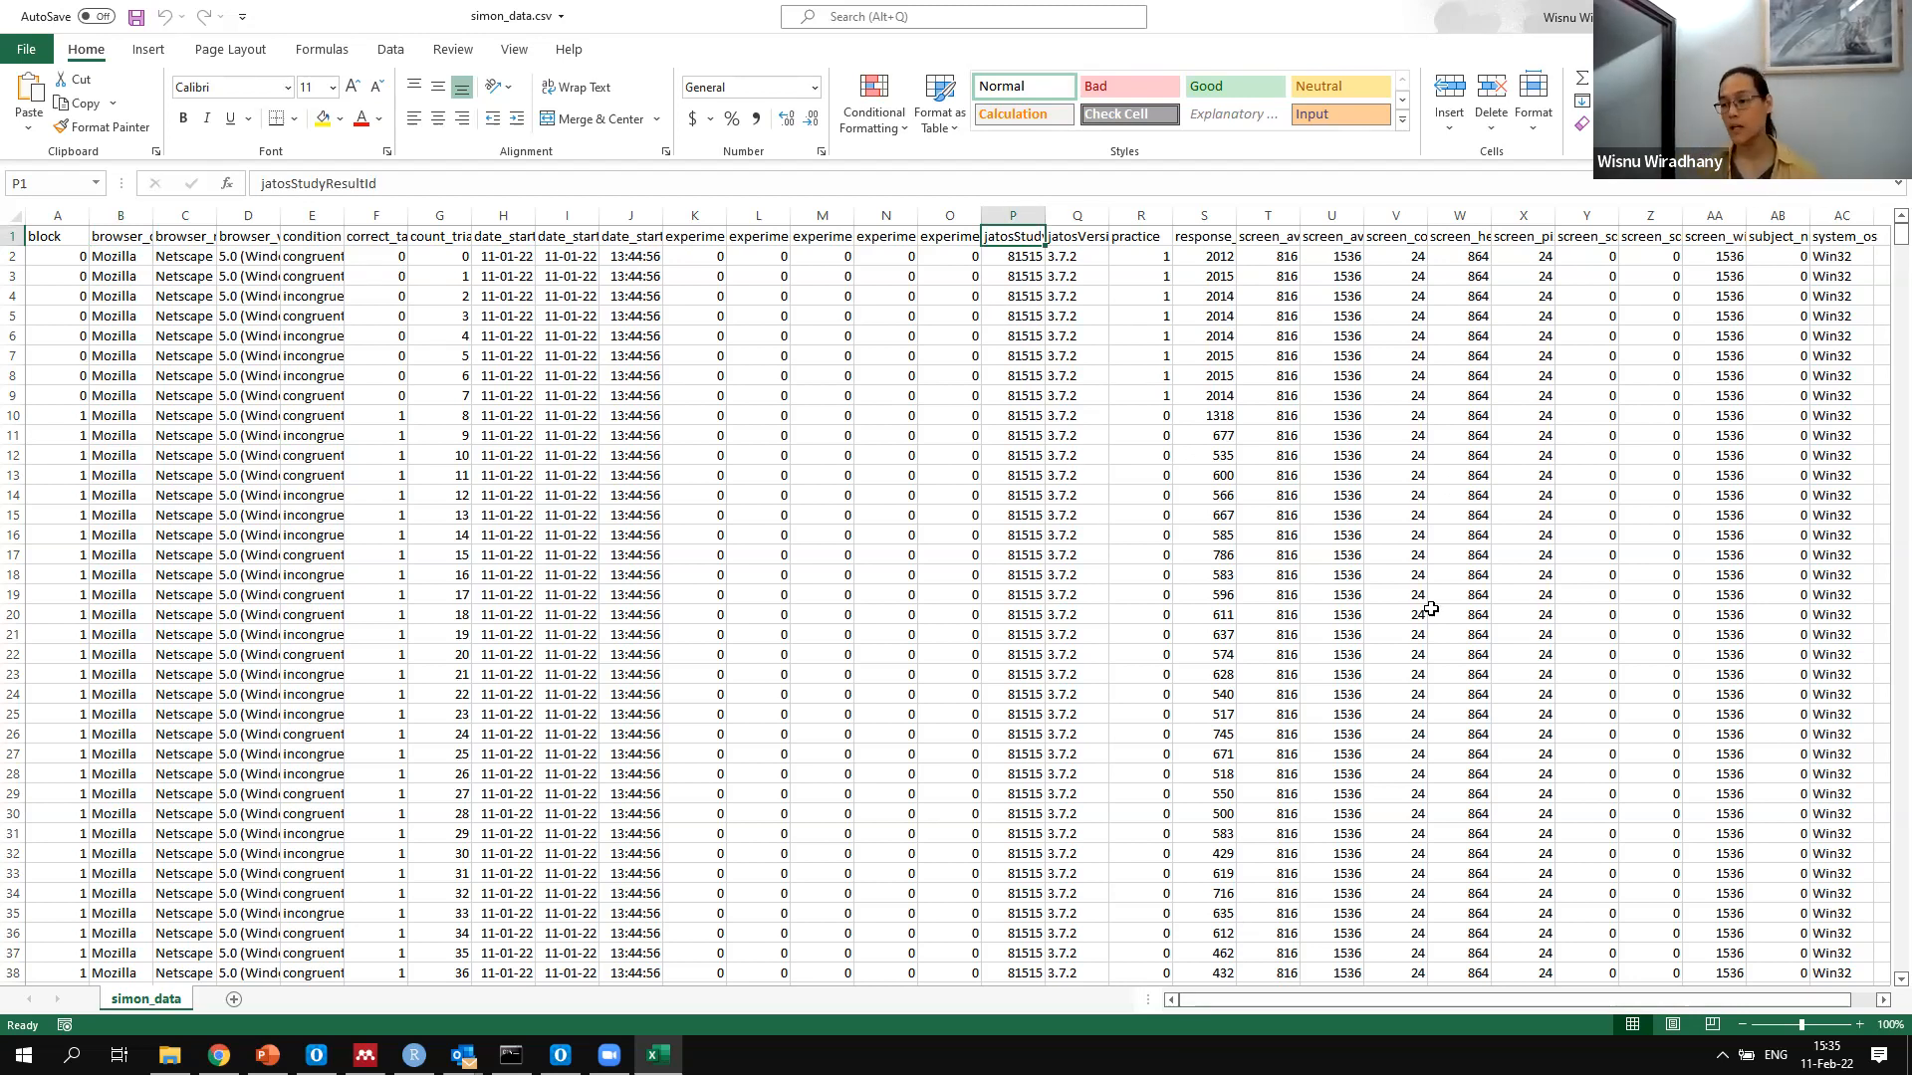
scroll(1344, 717, down, 10)
scroll(1260, 763, up, 10)
click(1012, 261)
drag(1036, 833, 1013, 793)
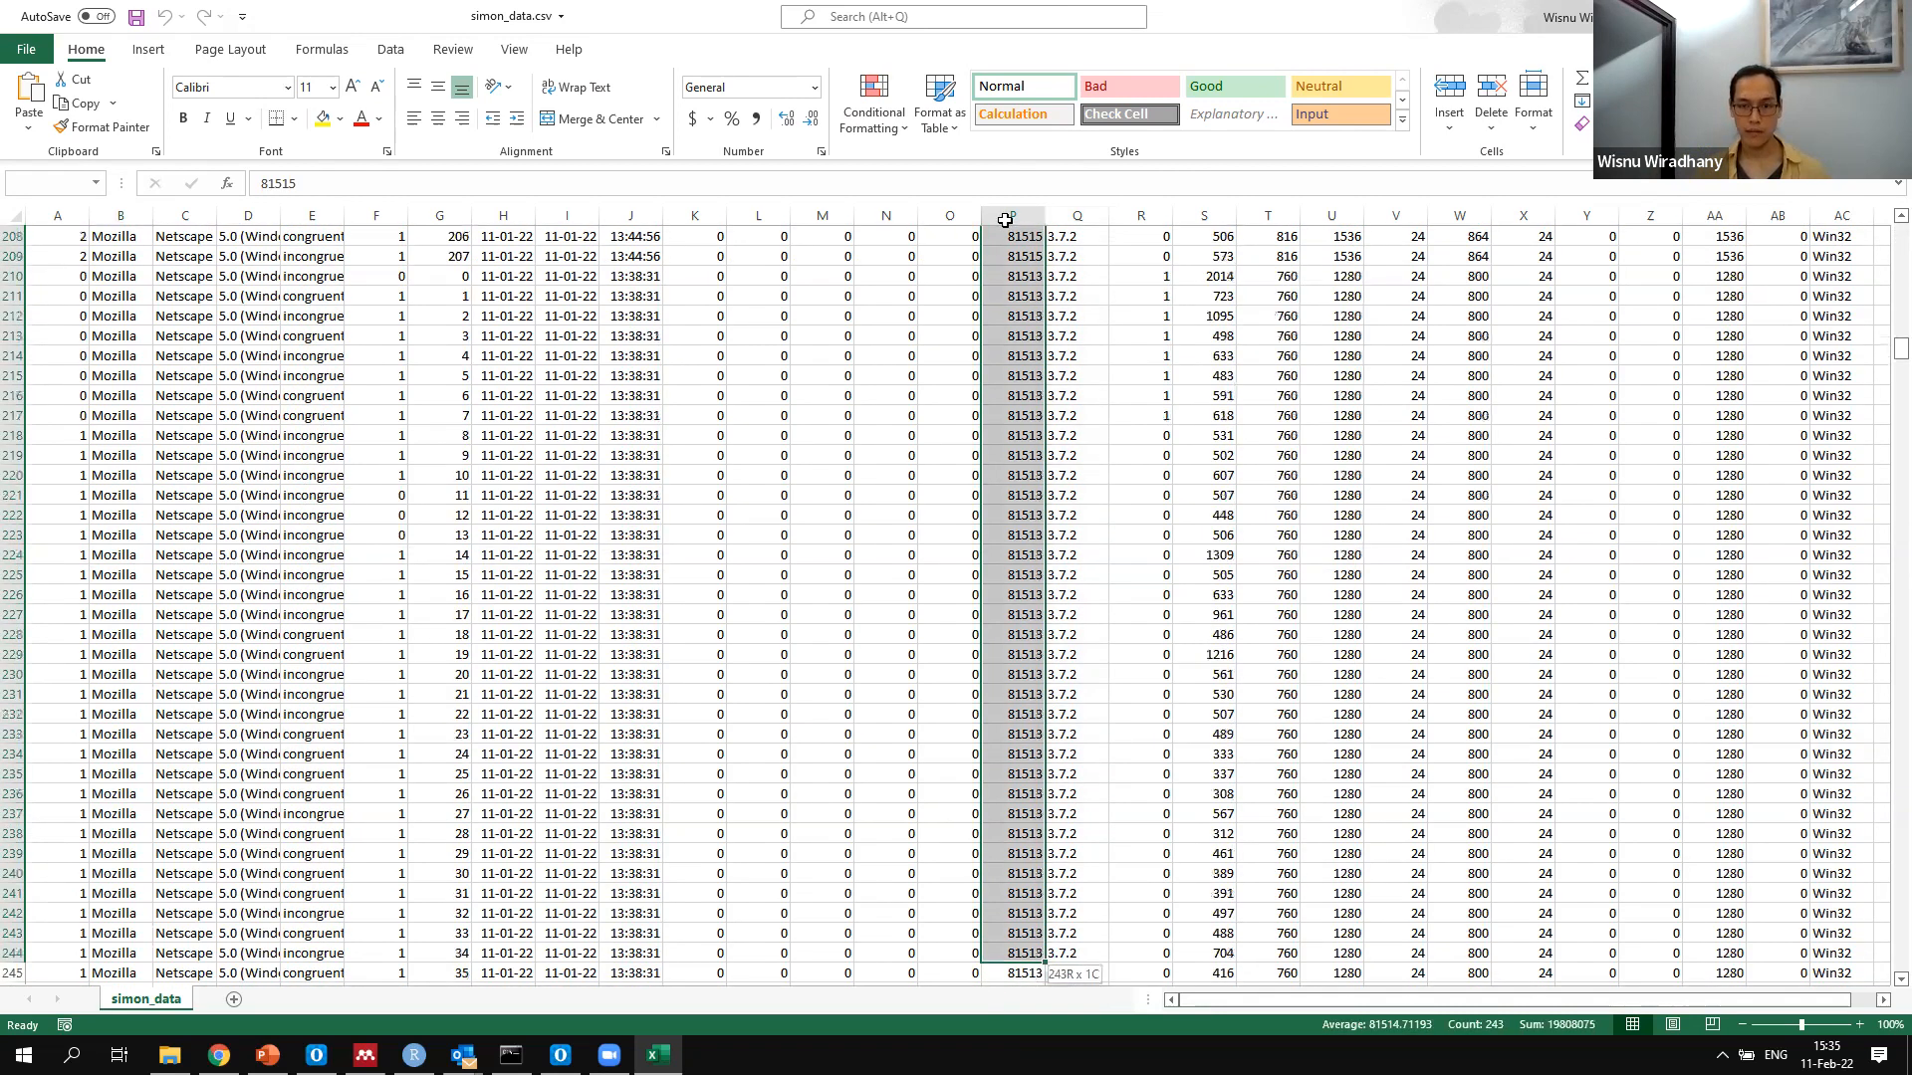
drag(969, 215, 1042, 256)
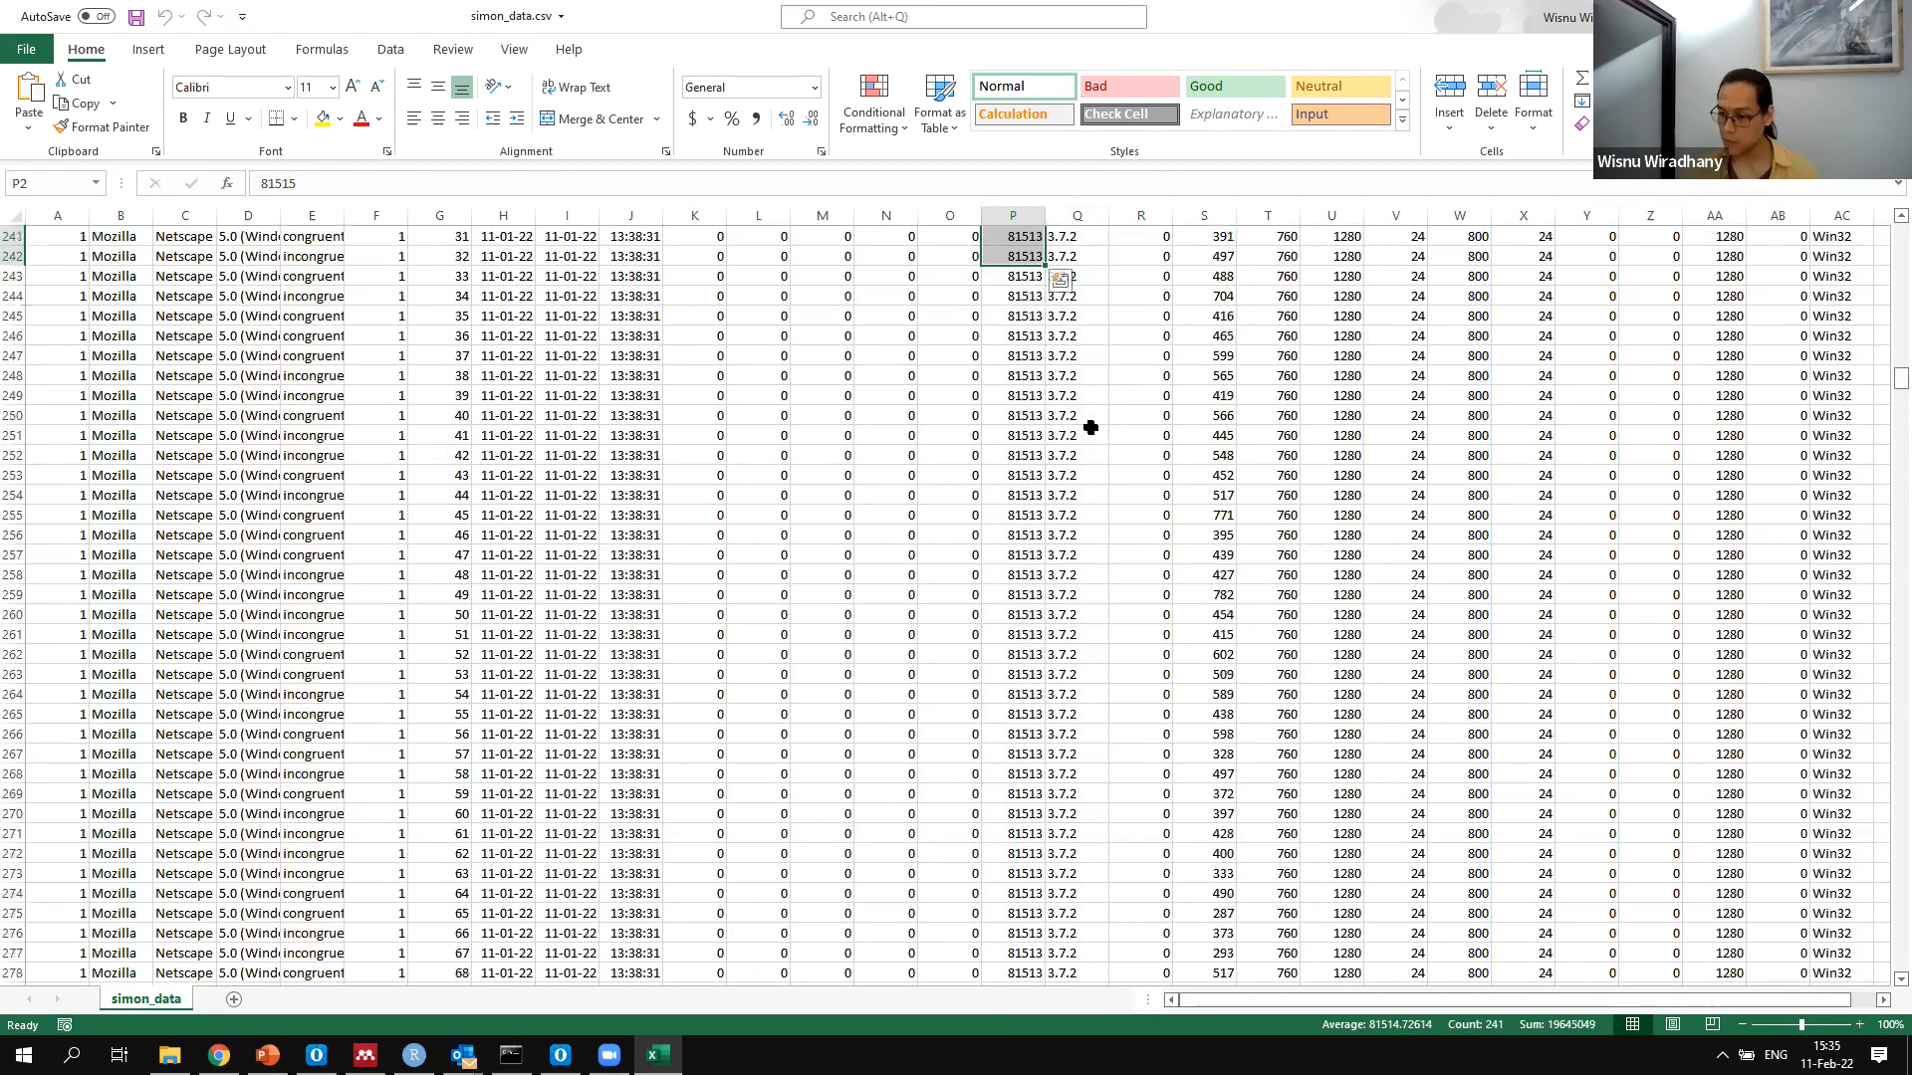
scroll(1108, 658, up, 20)
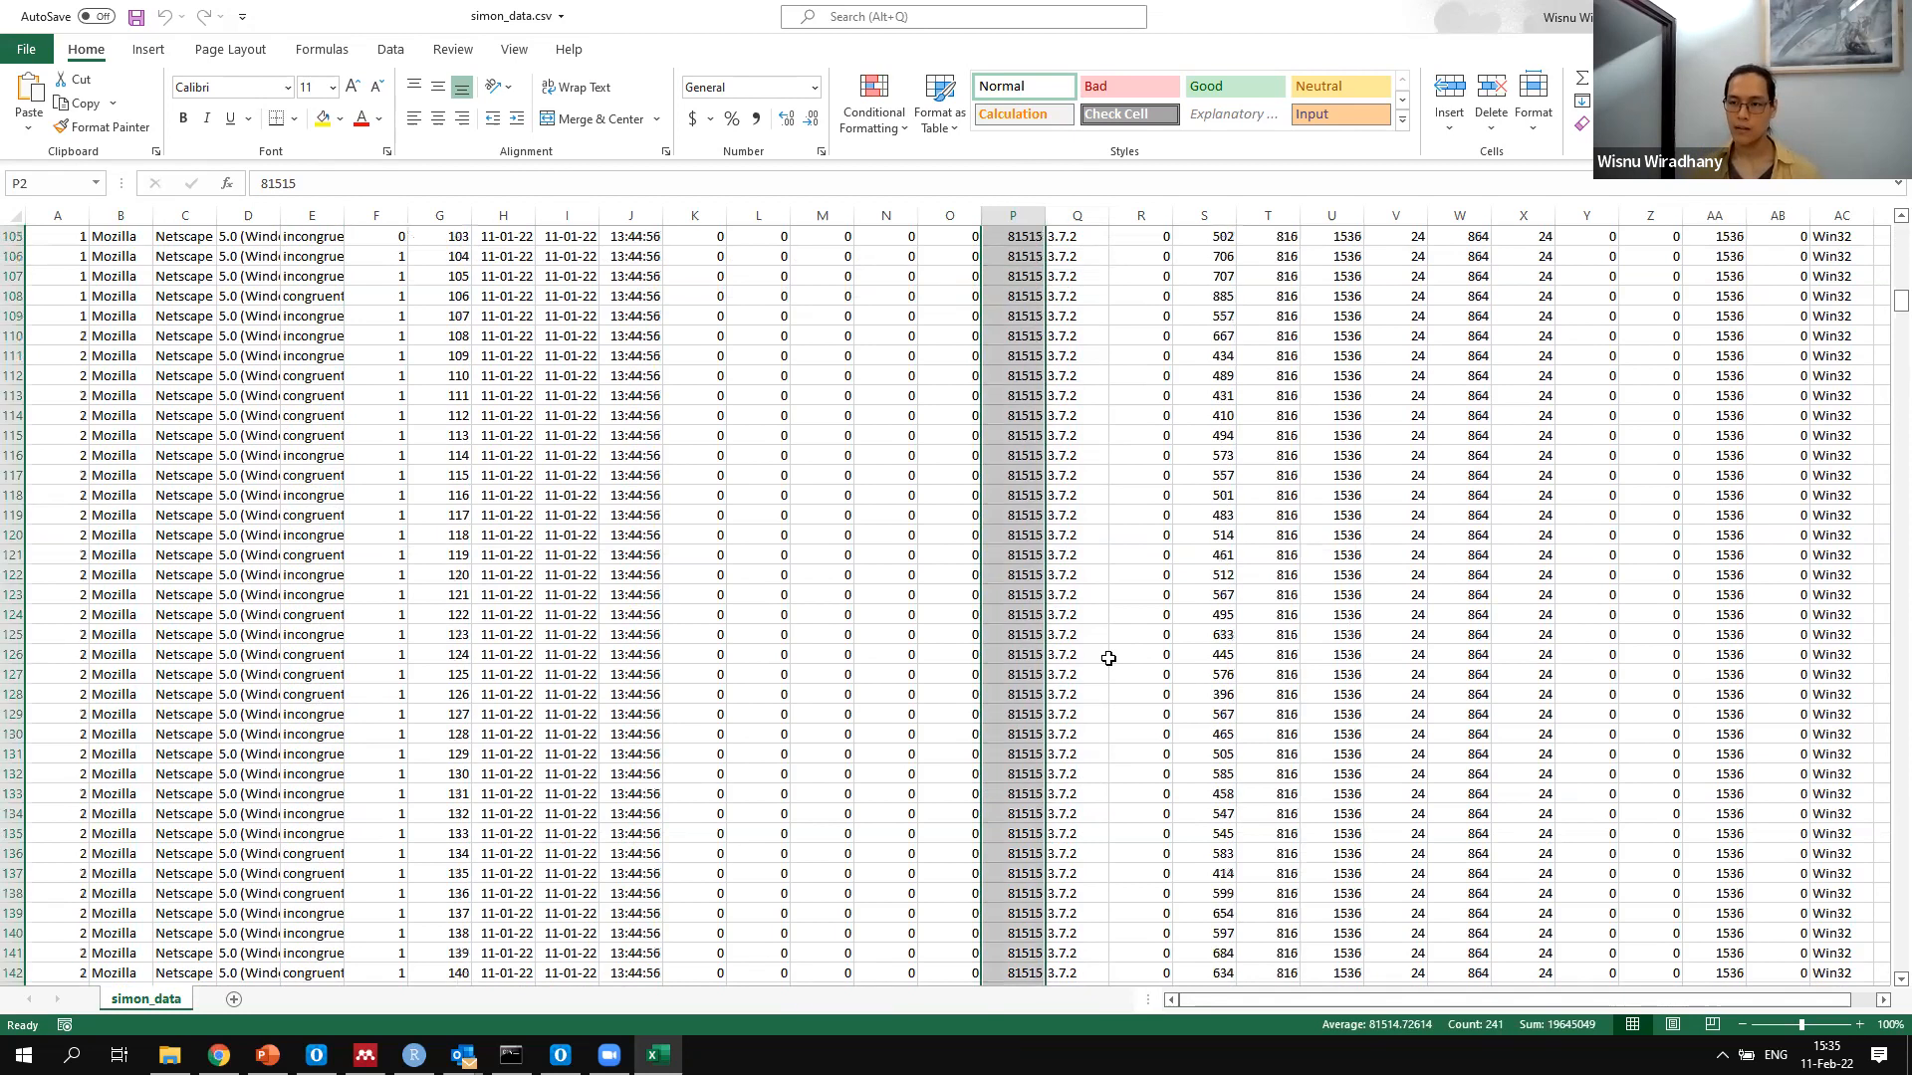
scroll(1110, 658, up, 20)
scroll(1136, 226, up, 3)
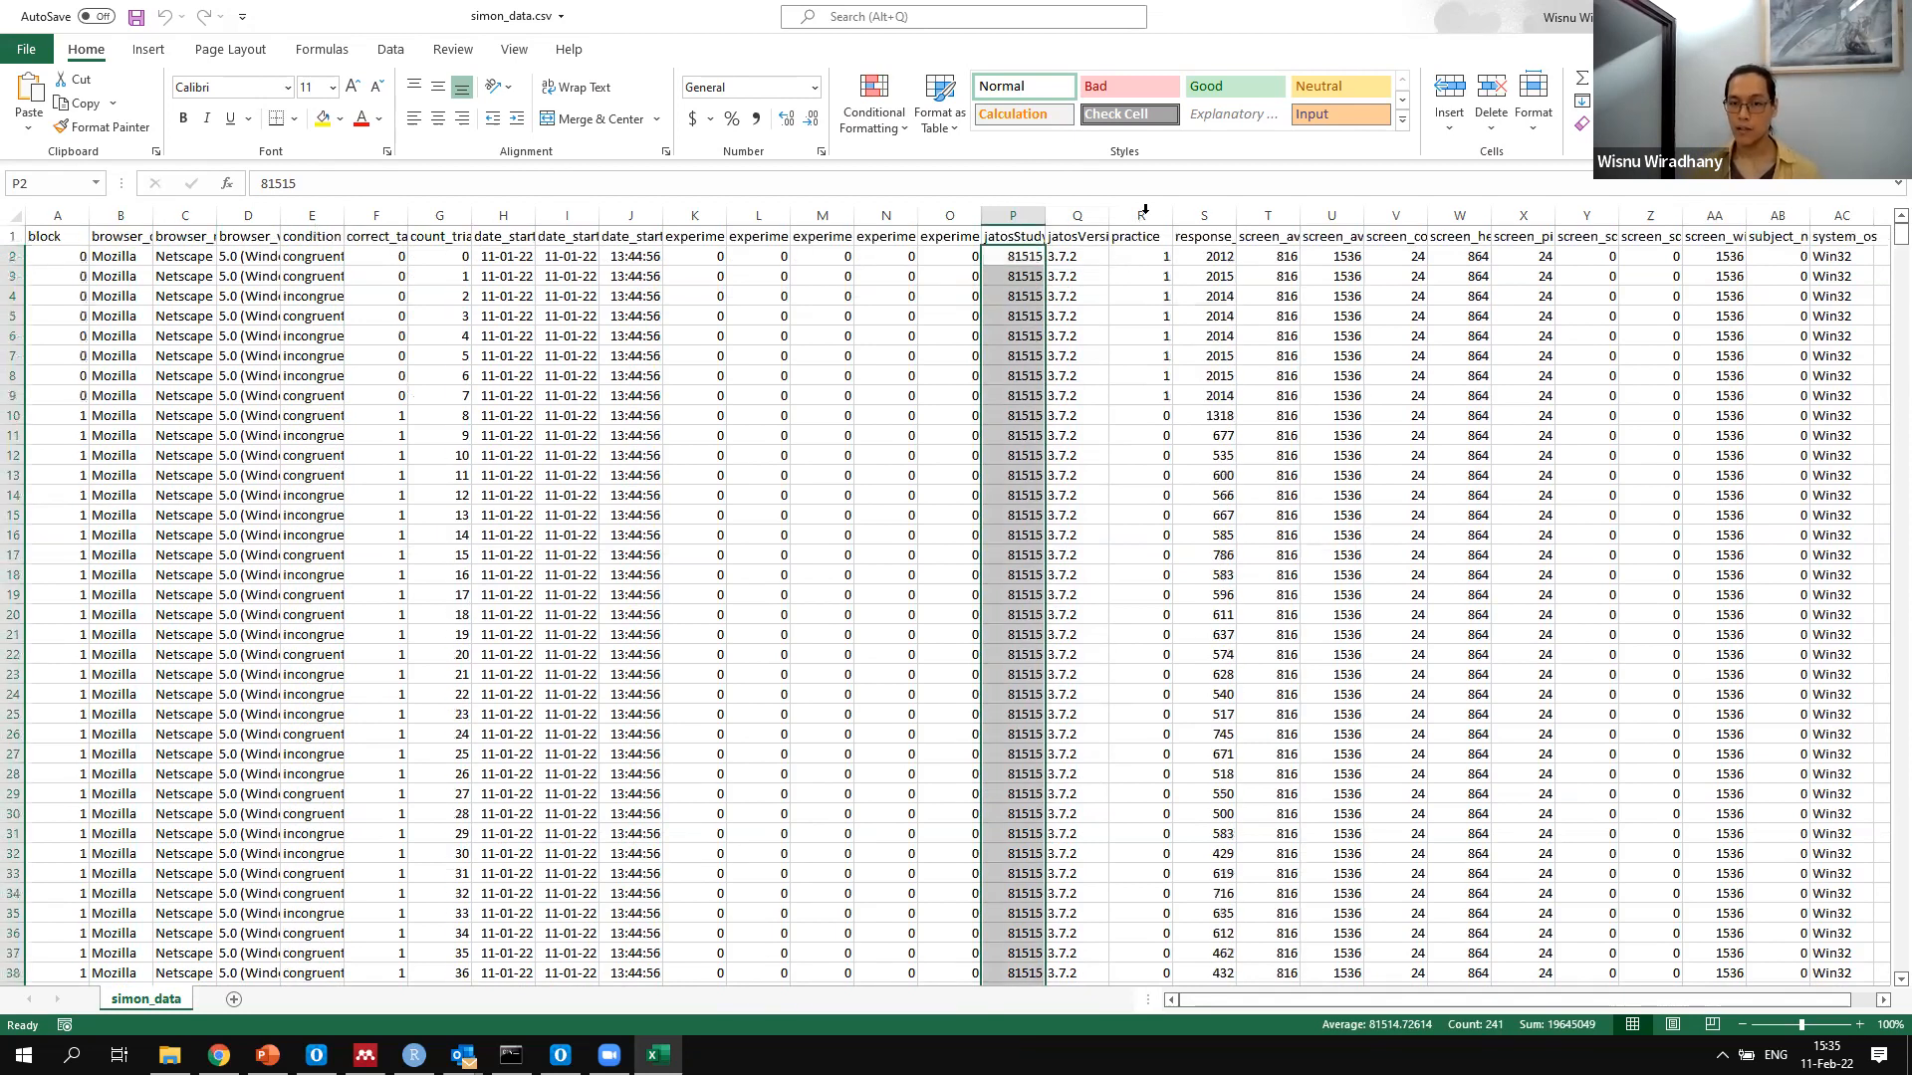
Examine the practice, response_time_target_keyboard_response and correct_target_keyboard_response columns, looking down the accuracy rows and back to the header row
click(1144, 212)
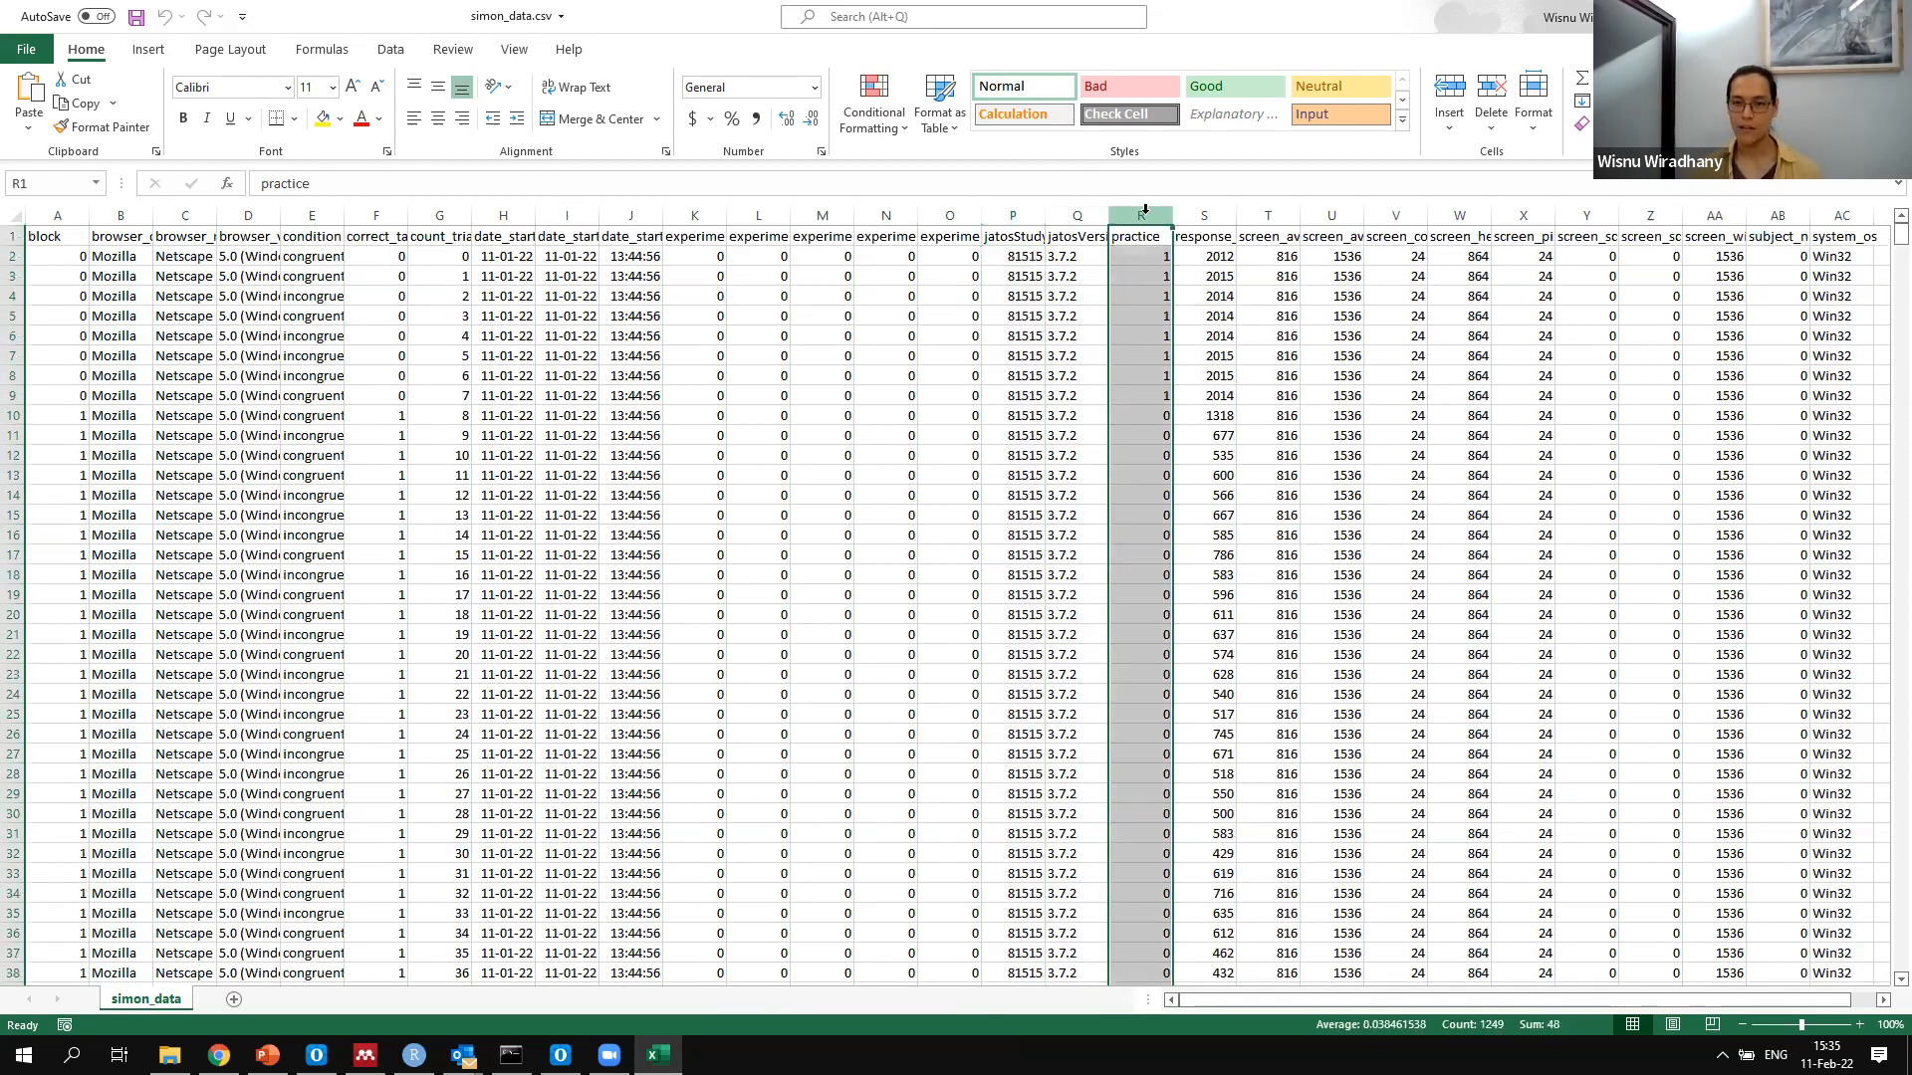
click(1209, 216)
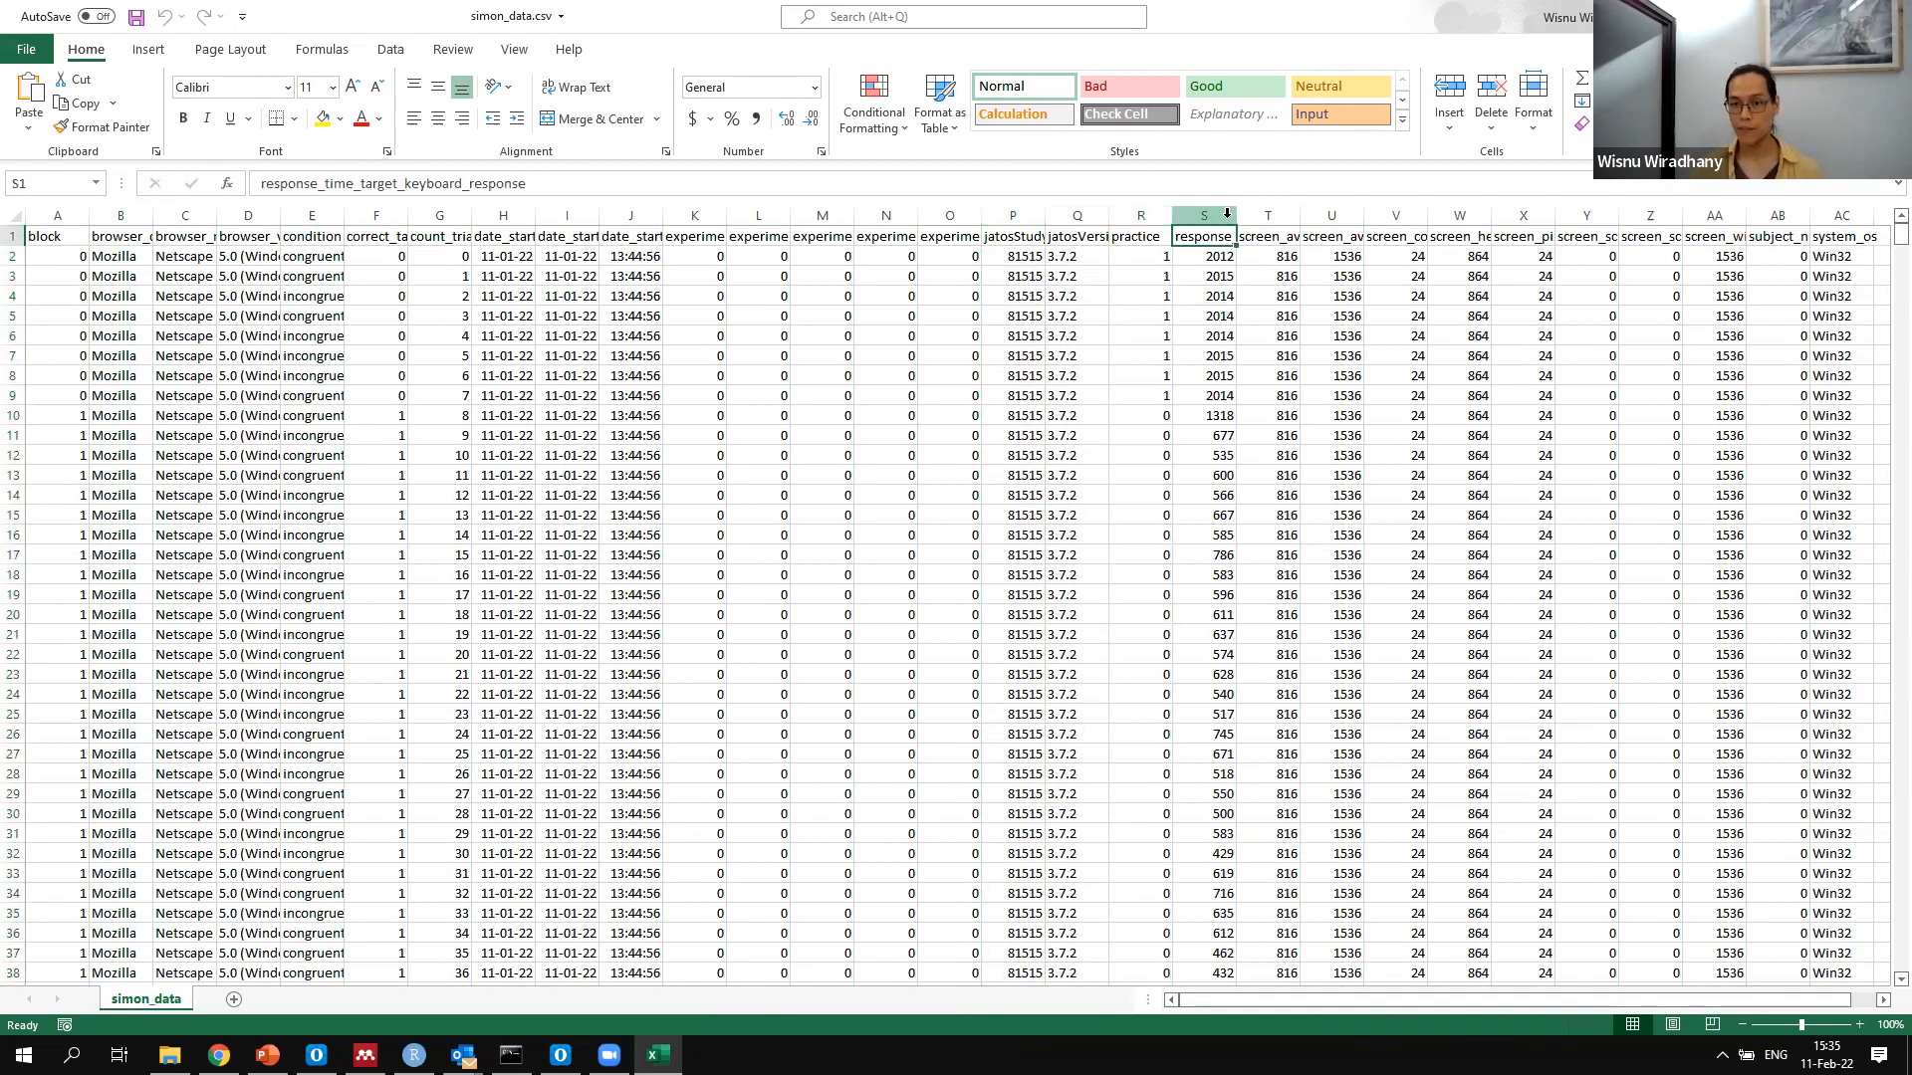
click(376, 215)
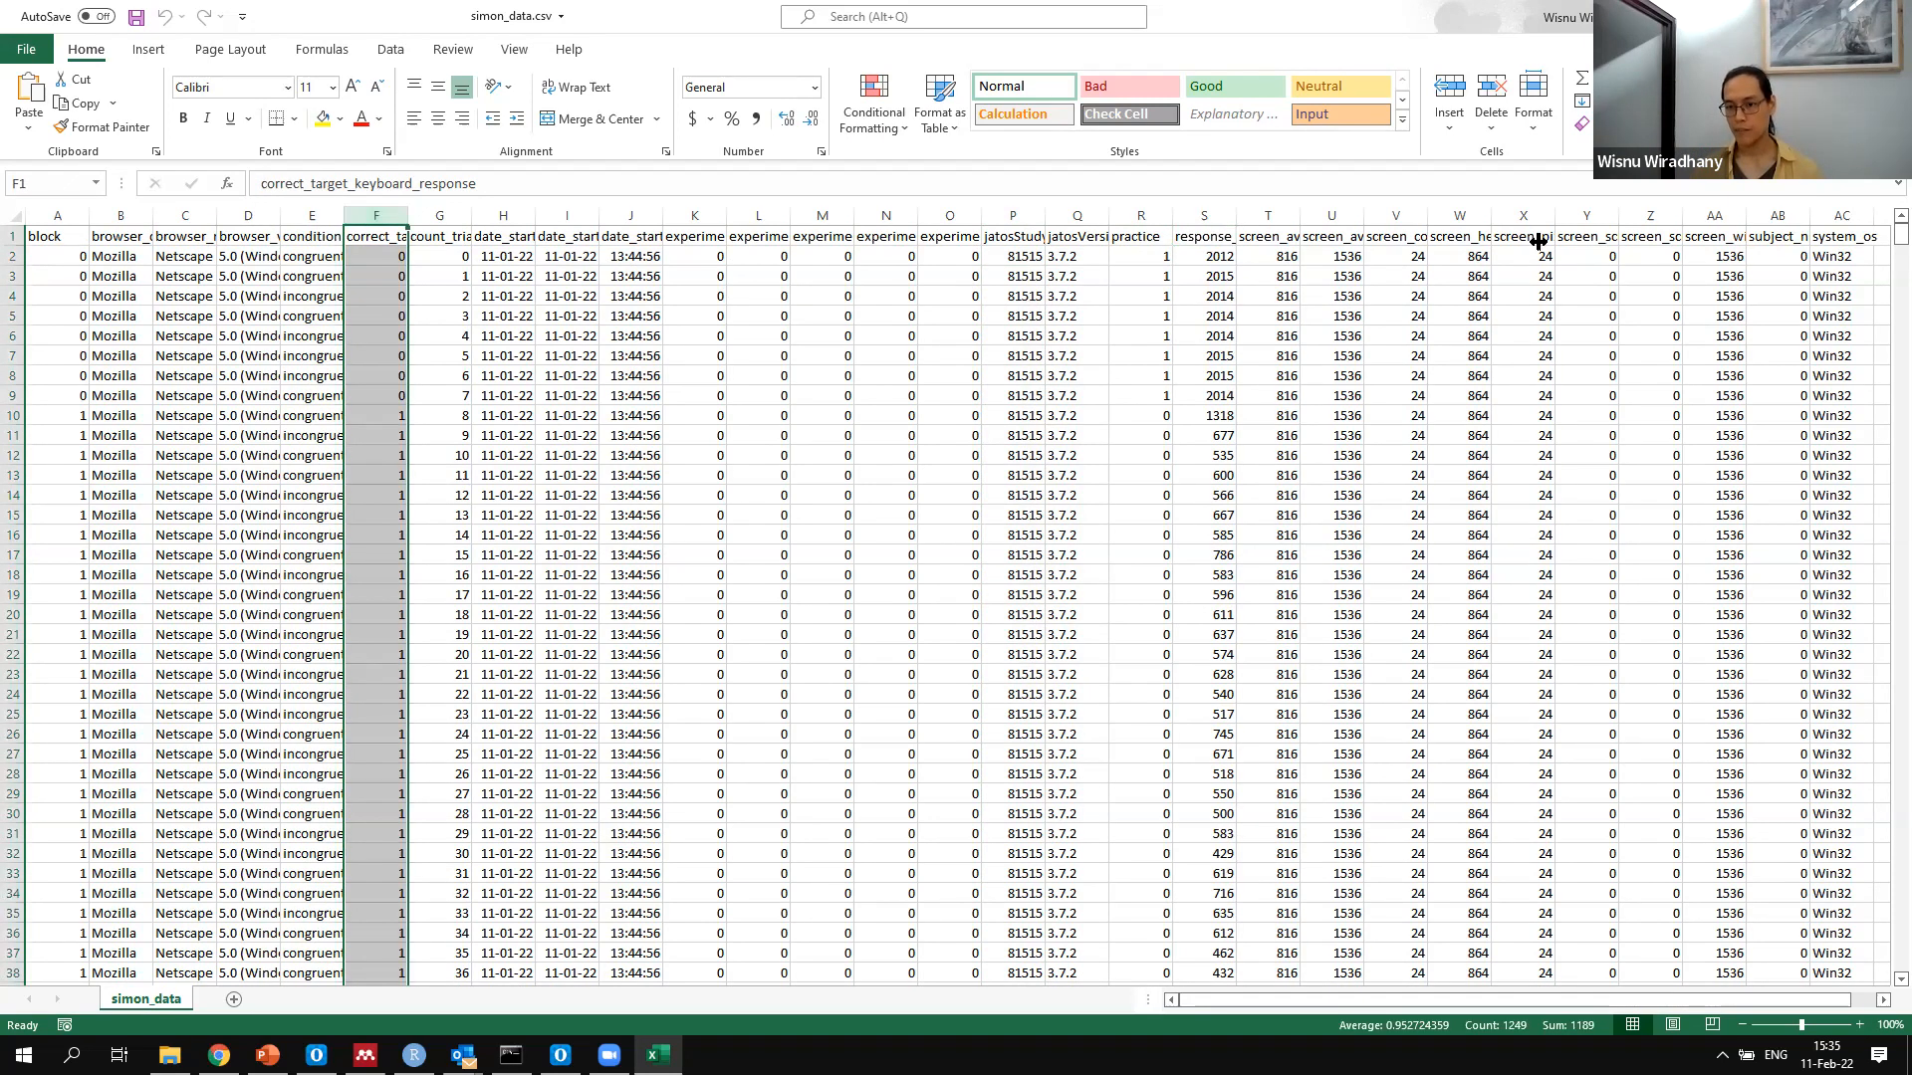
scroll(1568, 719, down, 20)
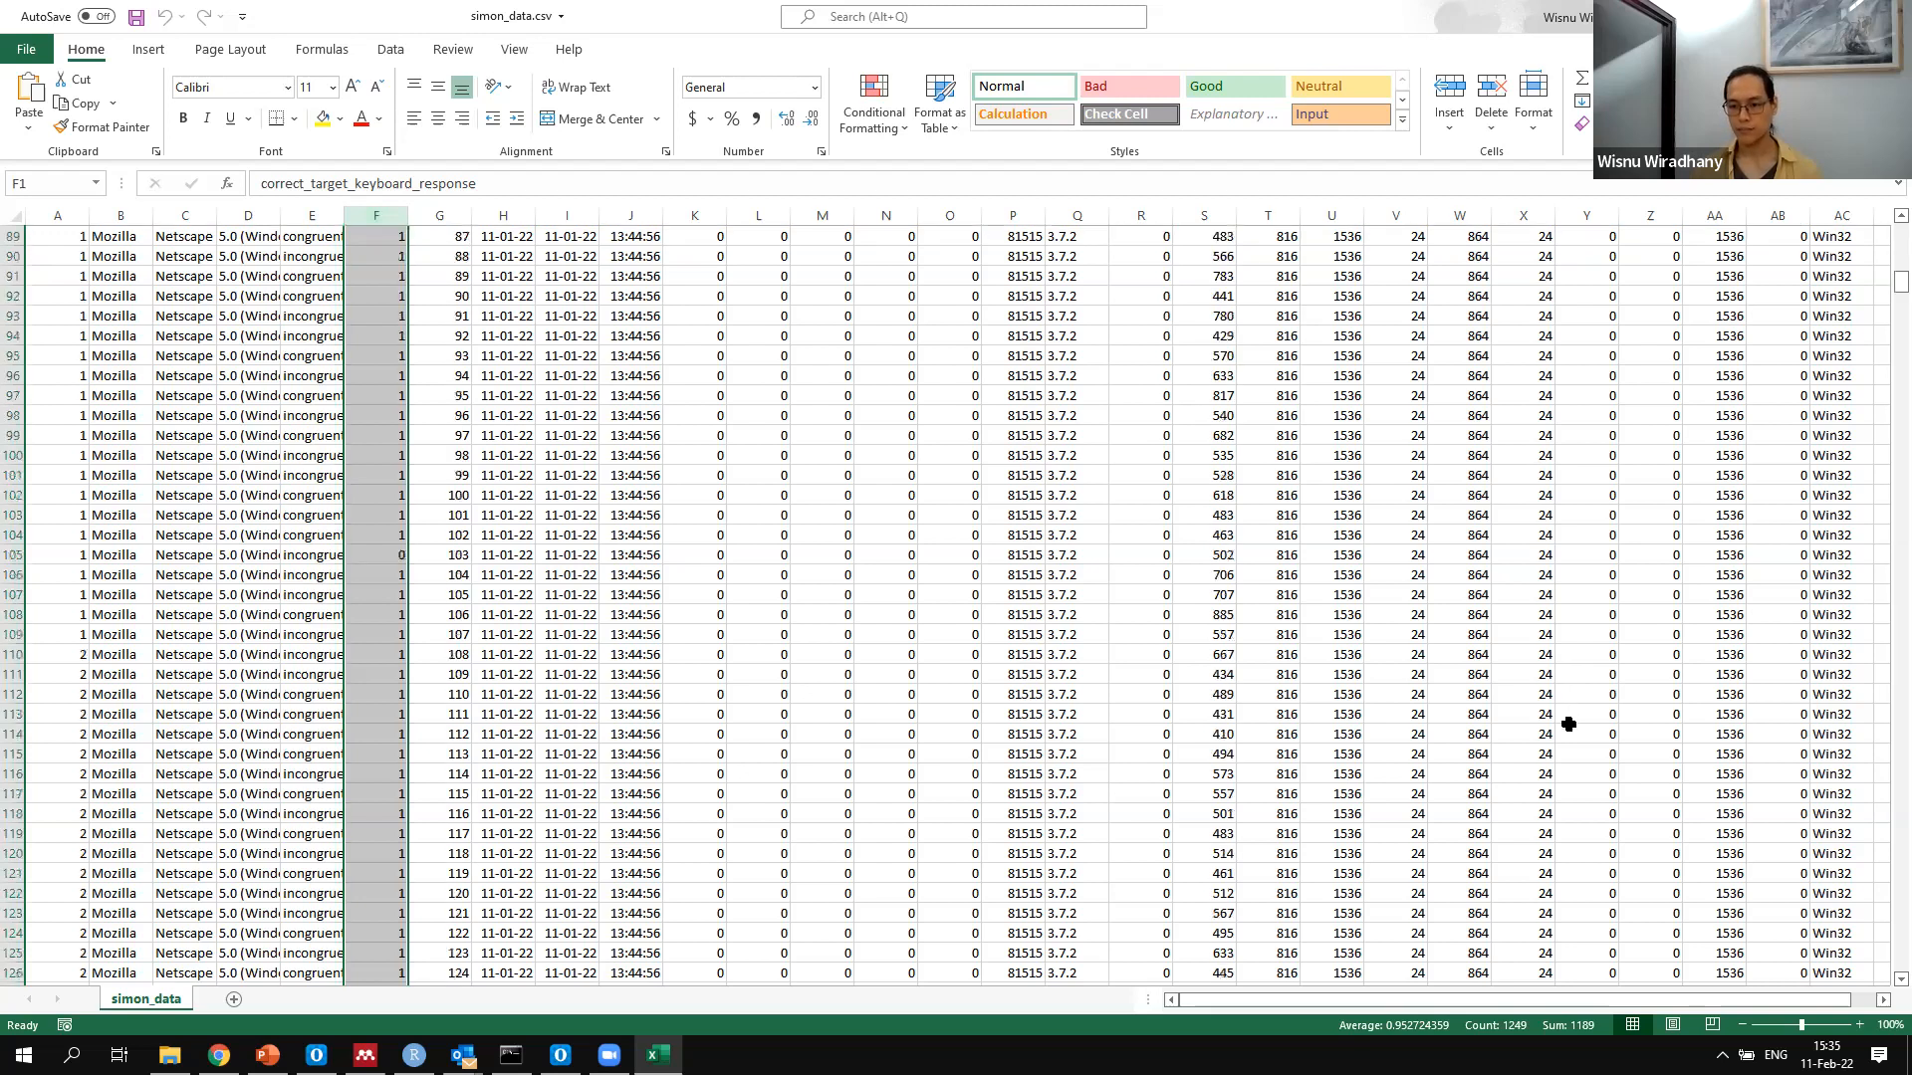
scroll(1569, 722, down, 15)
scroll(484, 586, up, 20)
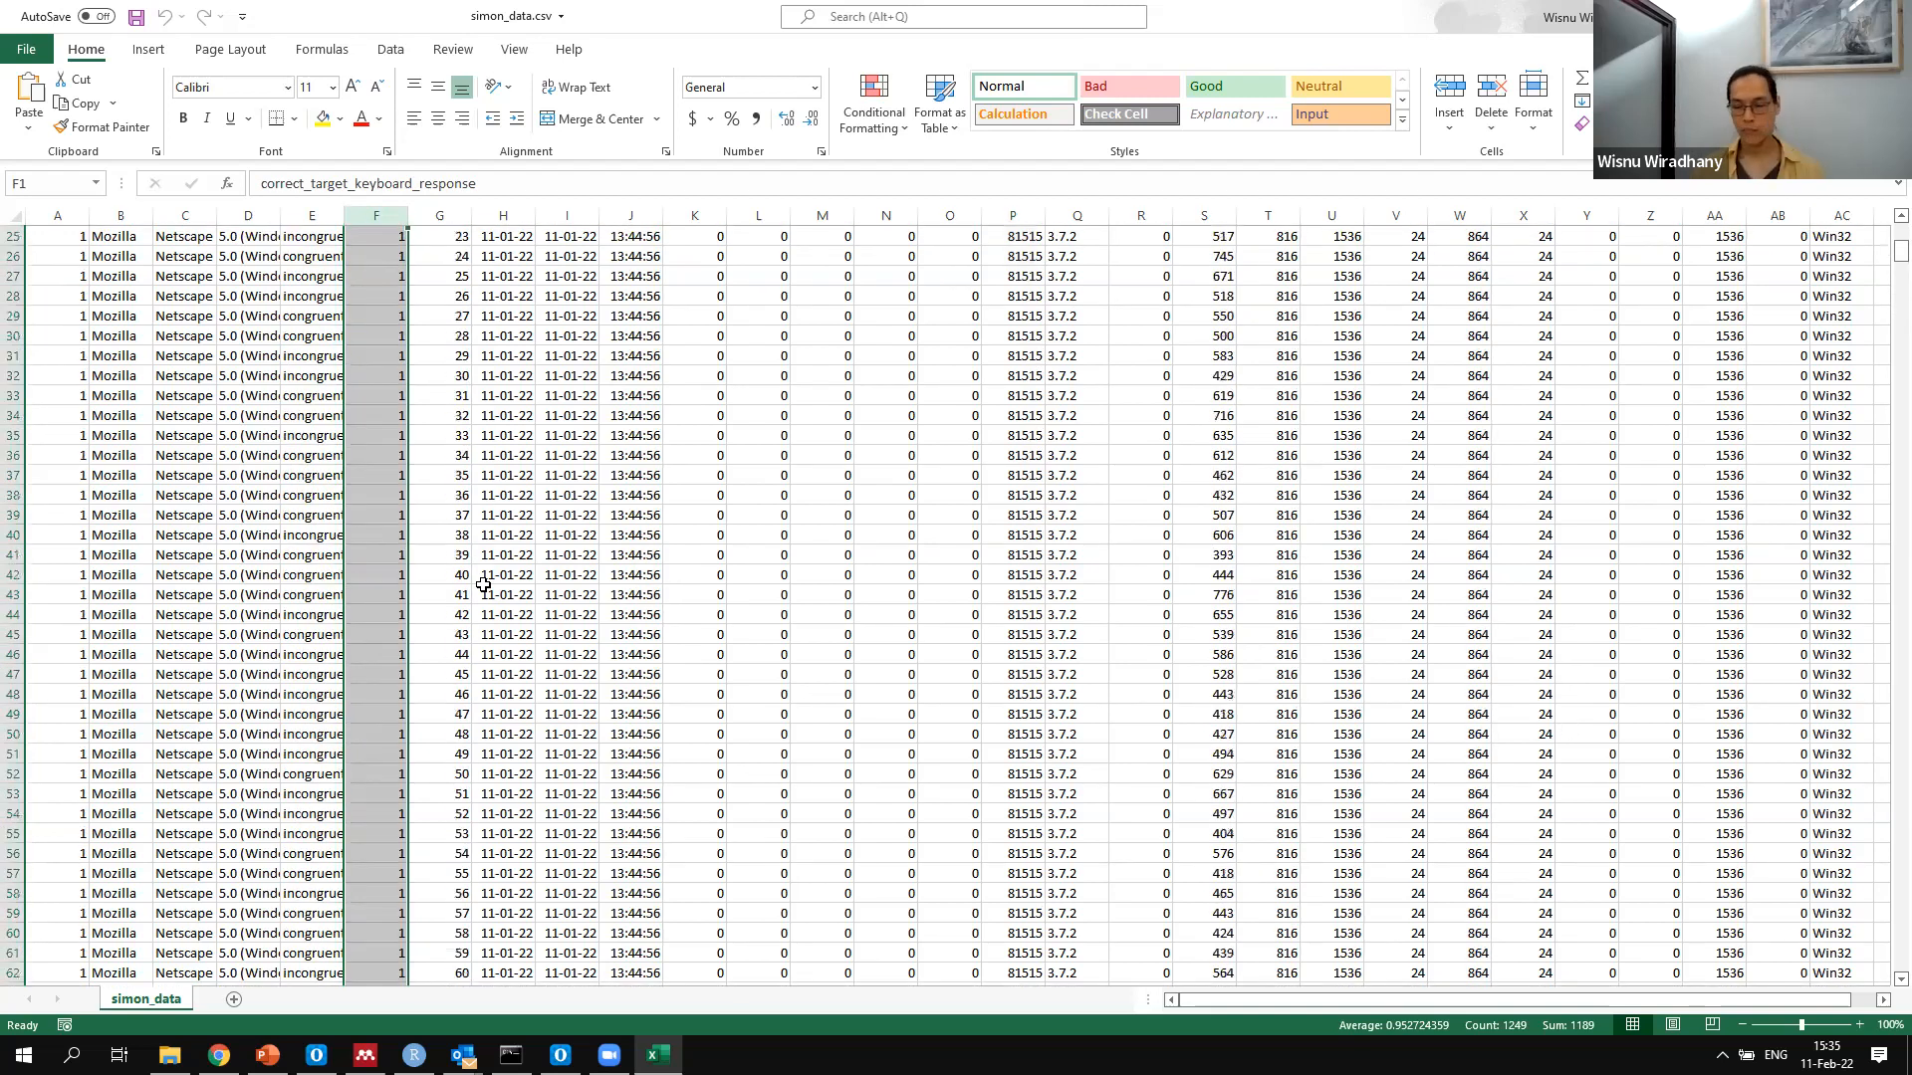
scroll(484, 586, up, 8)
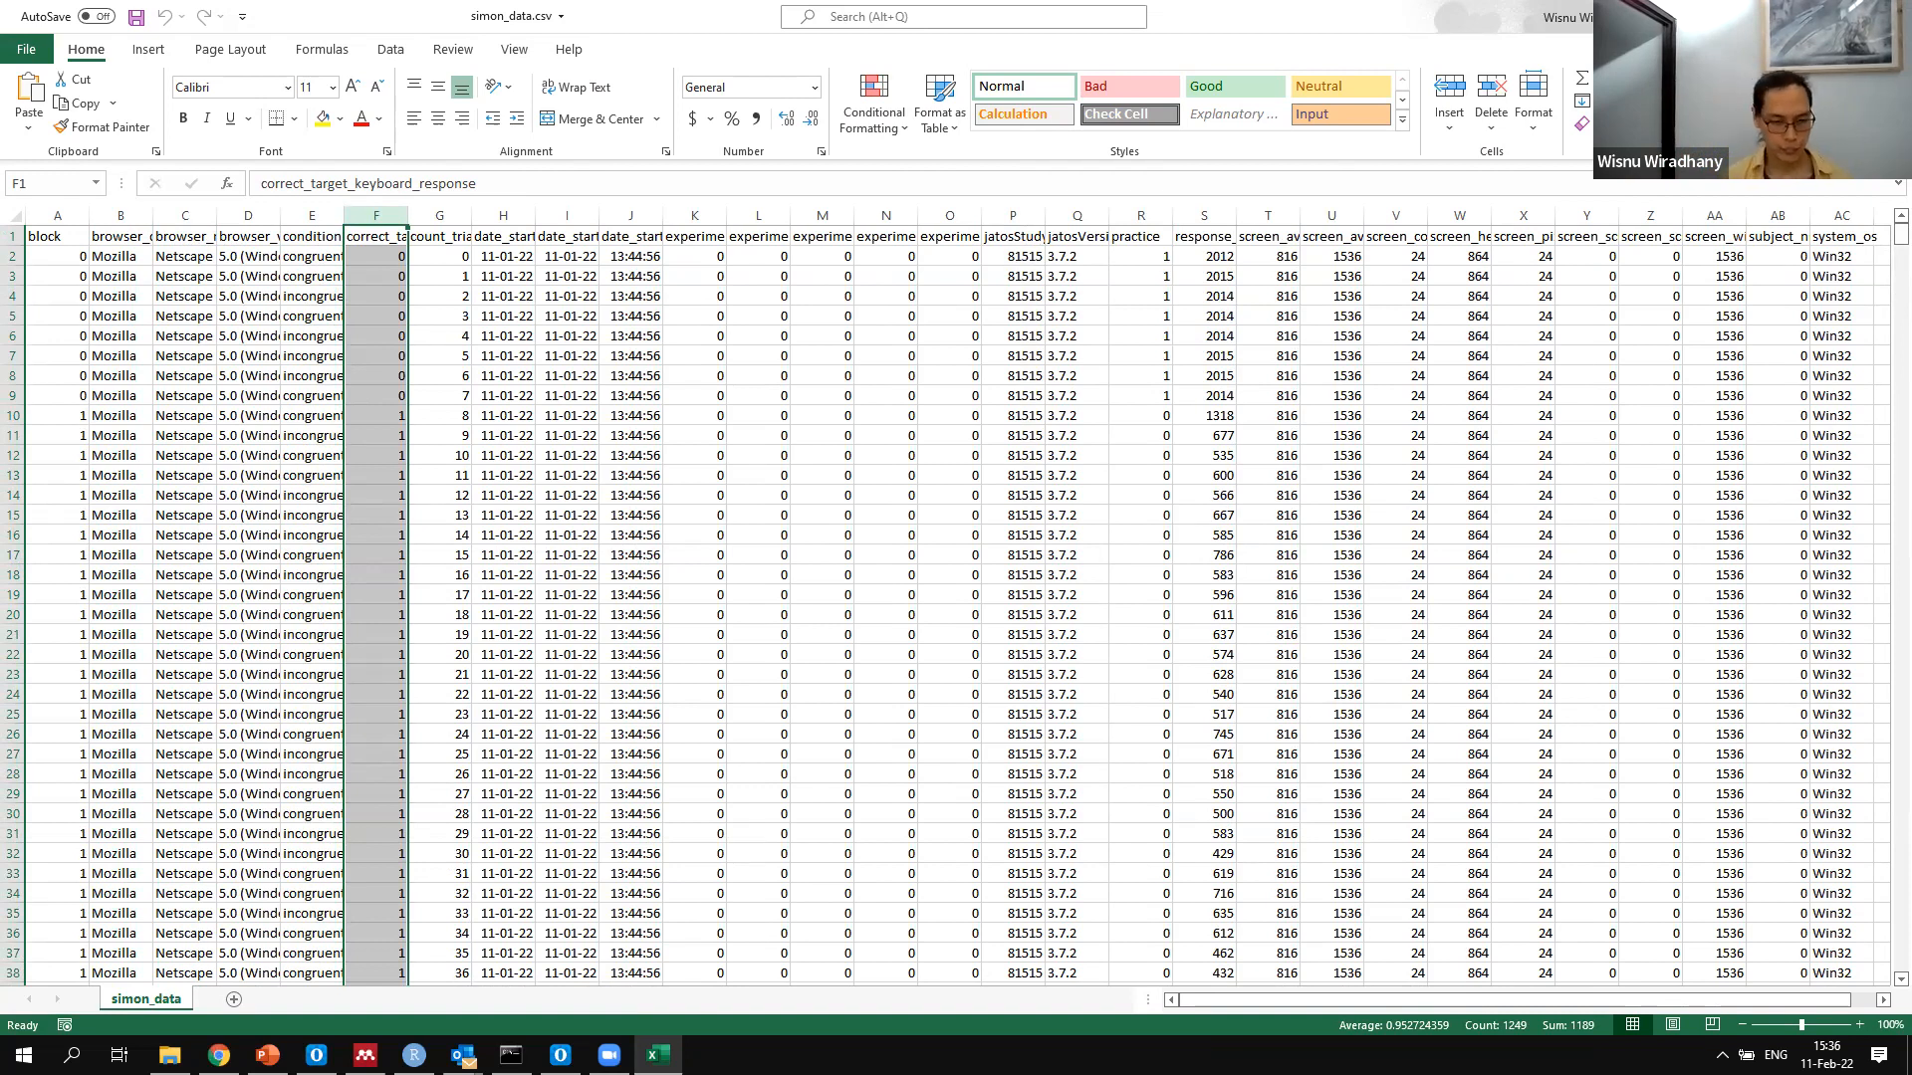
Switch to RStudio, save analysis.R and run the line that loads simon_data.csv into dt.raw
click(414, 1055)
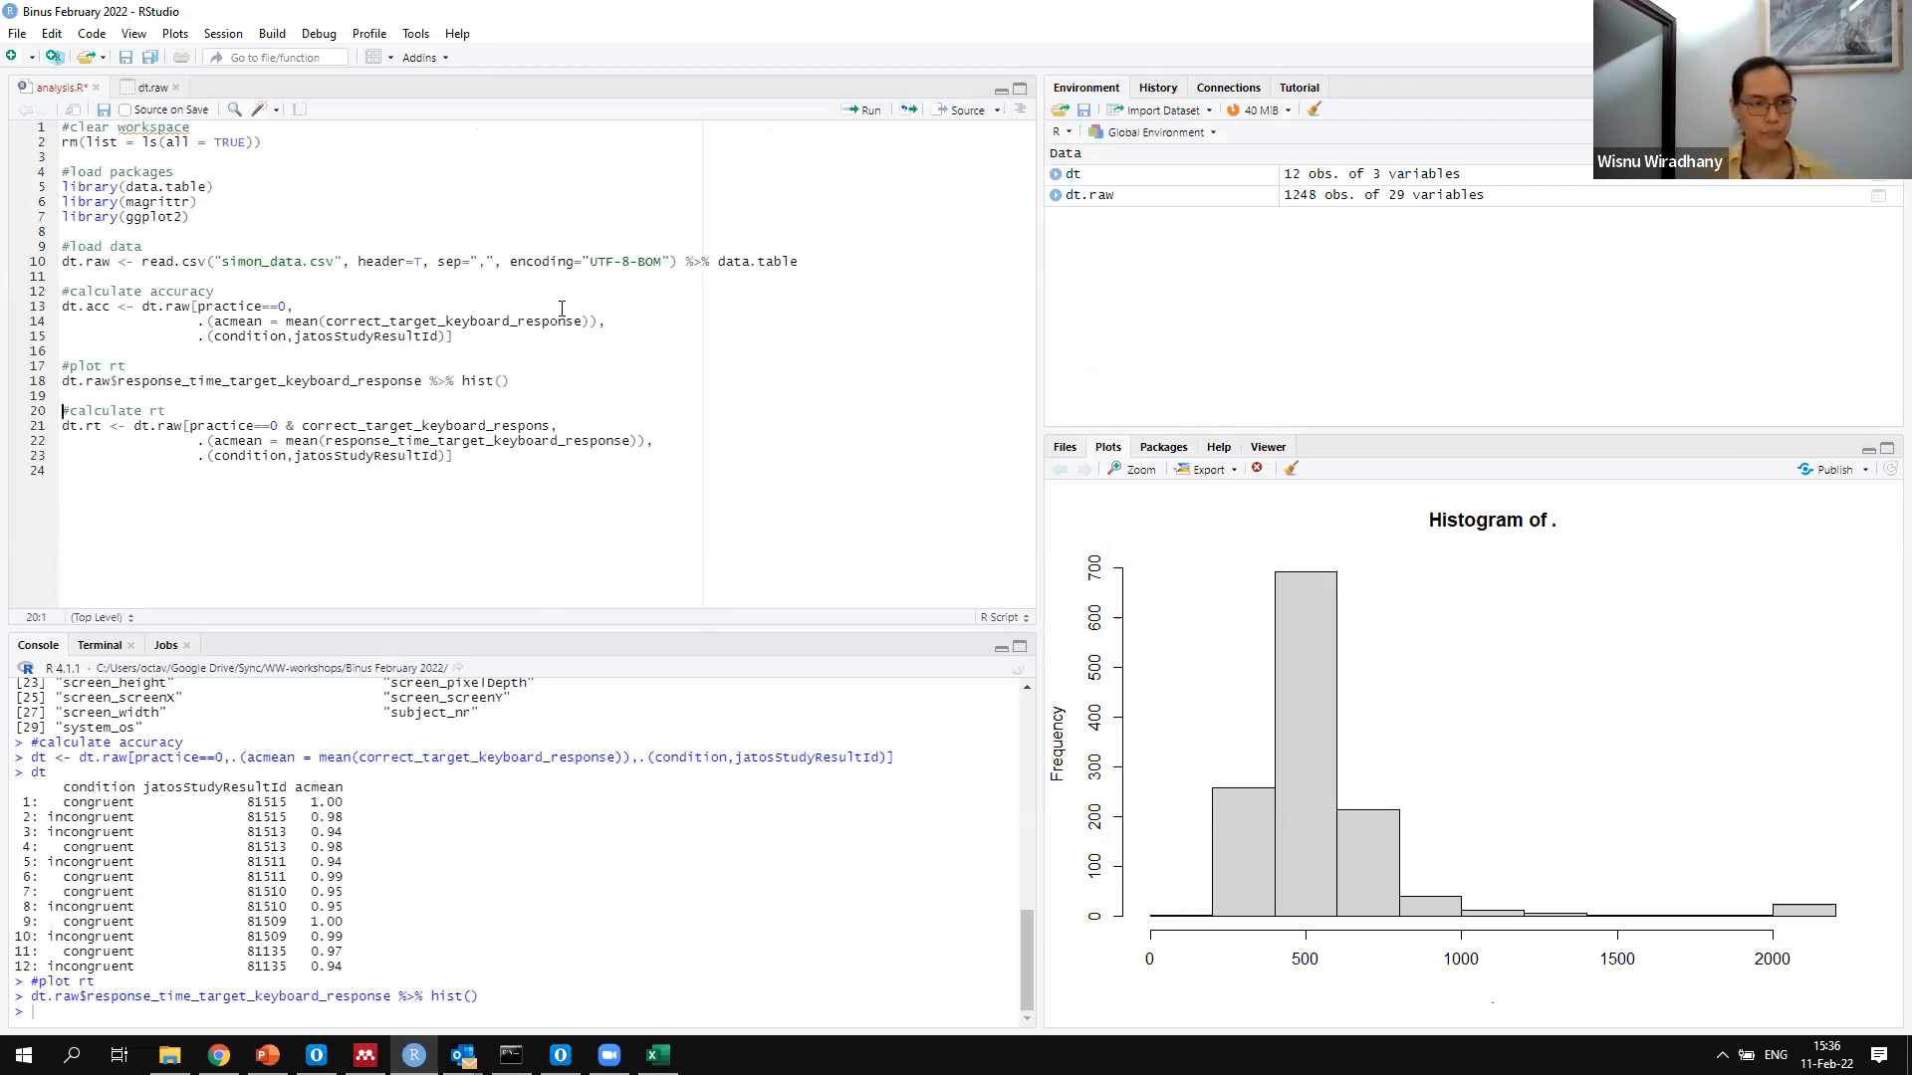
click(561, 309)
key(ctrl+s)
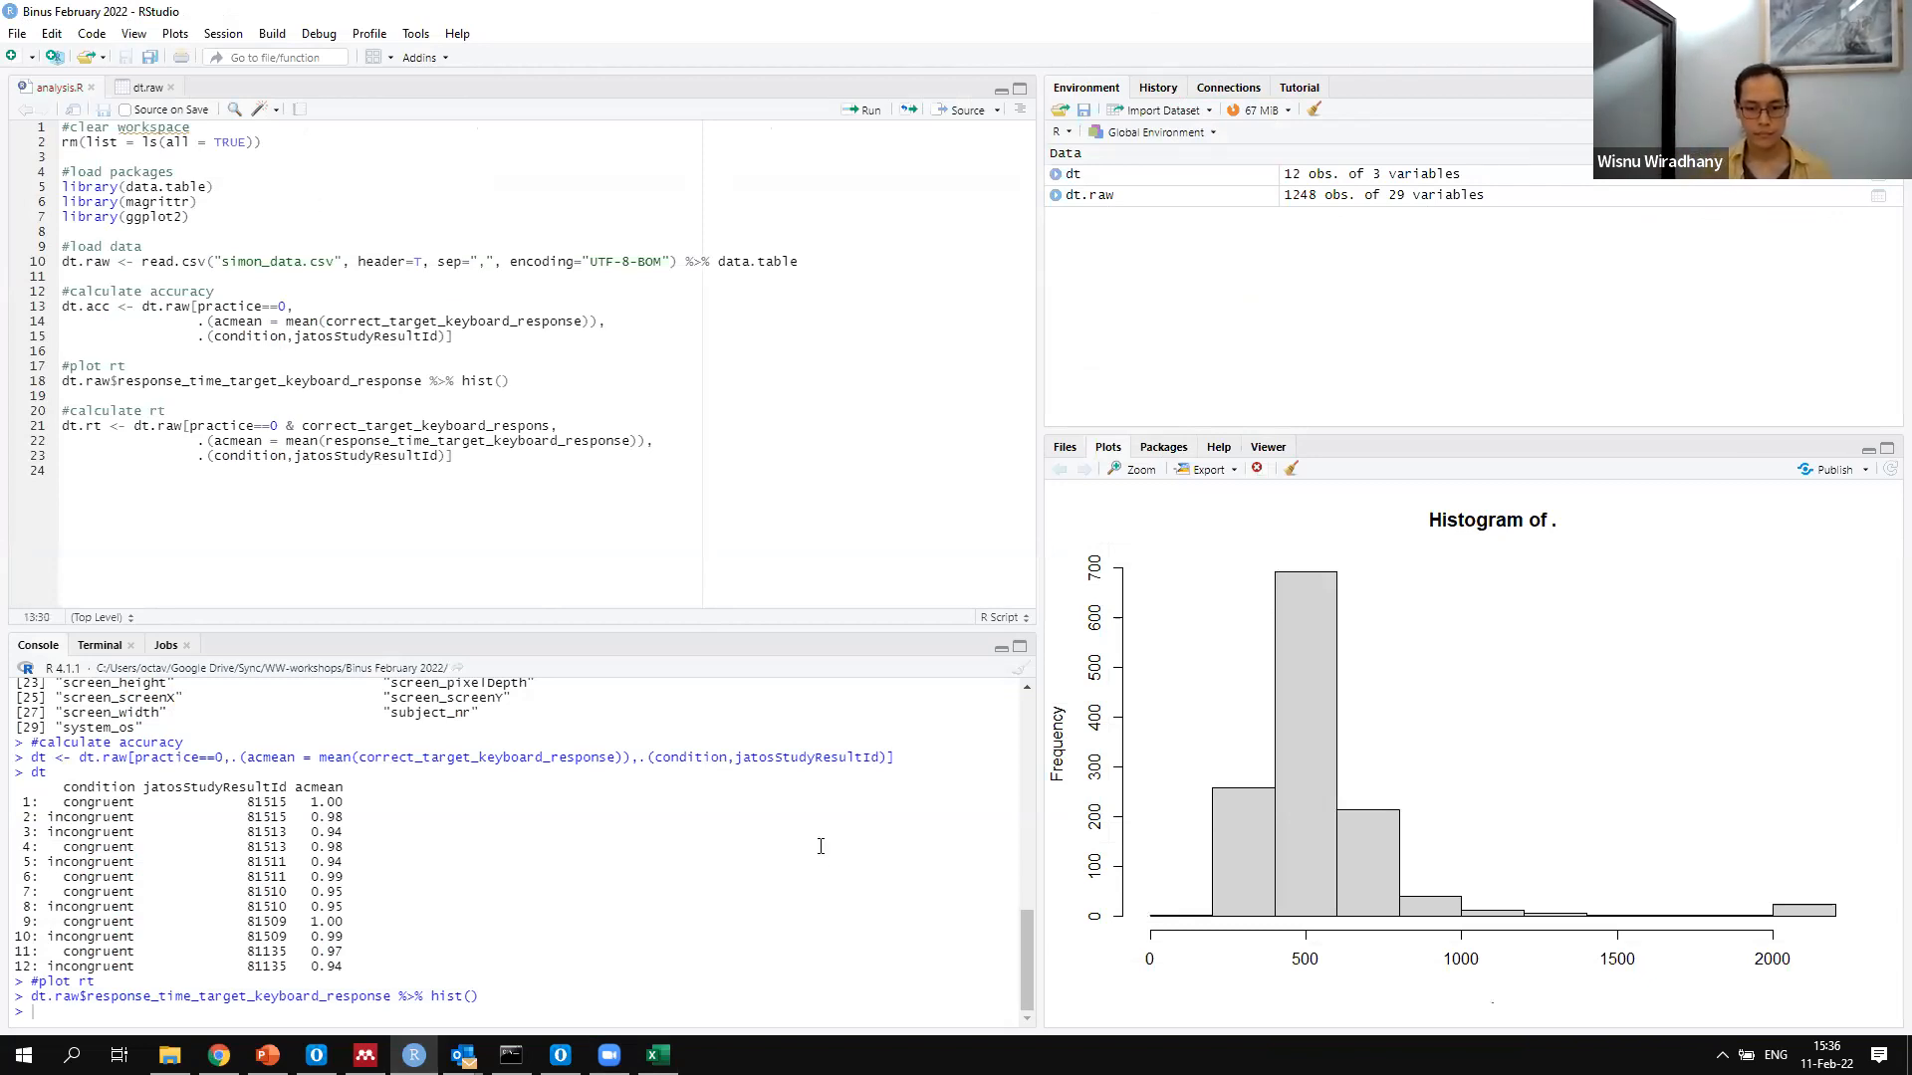
key(Up)
key(Up)
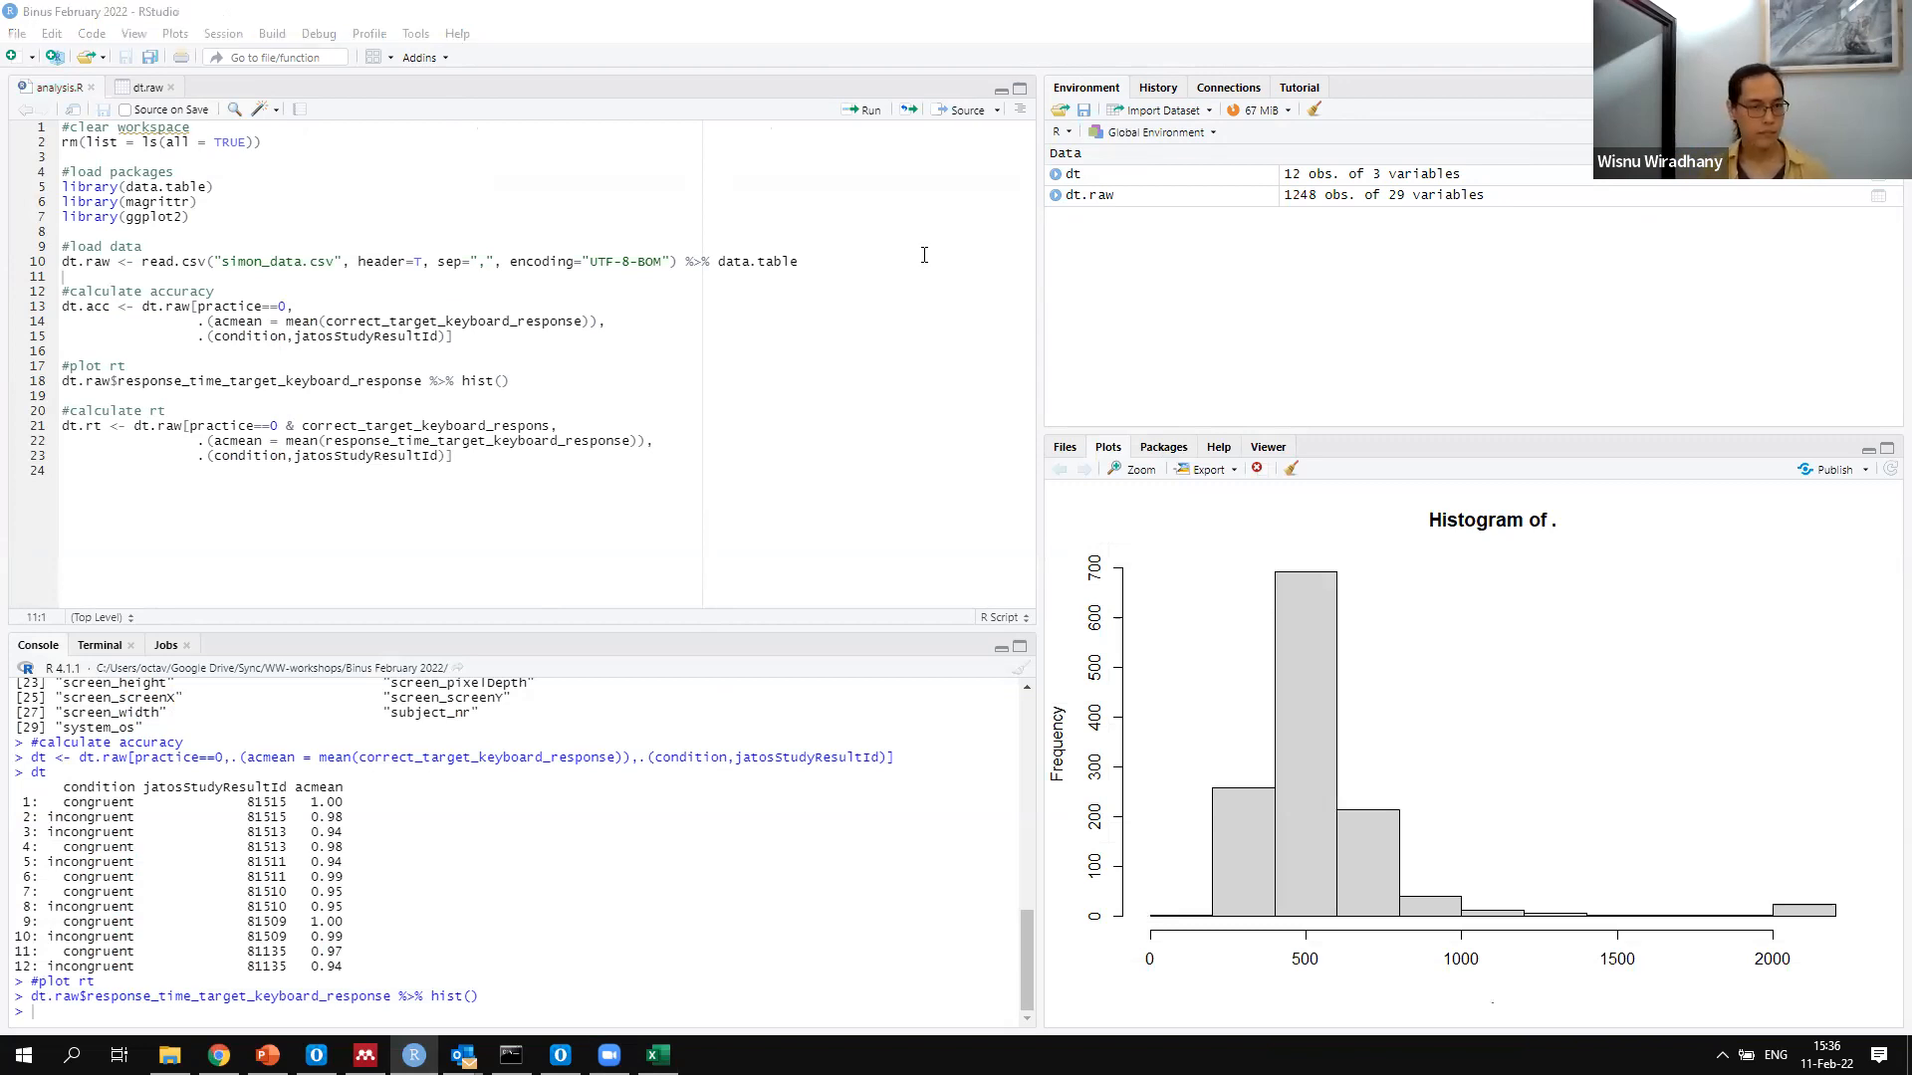
key(Up)
key(Up)
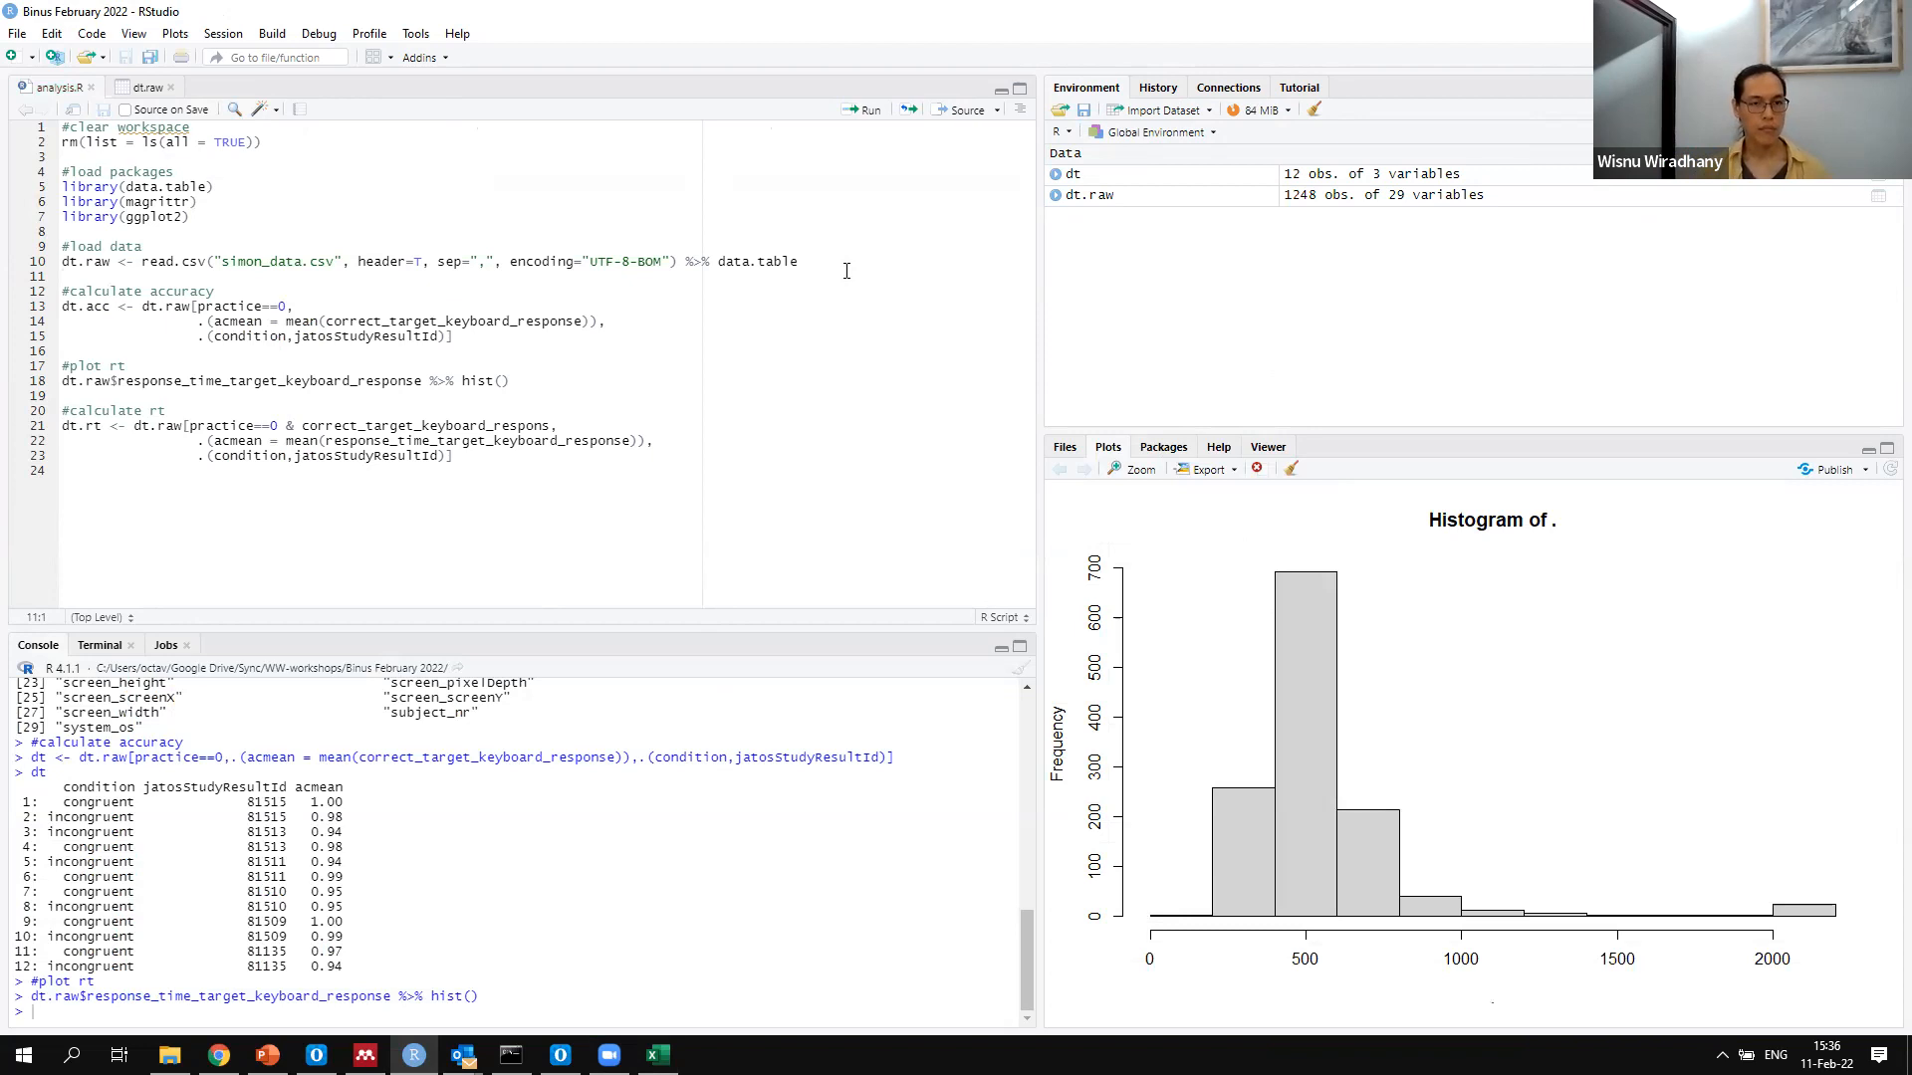
key(ctrl+Return)
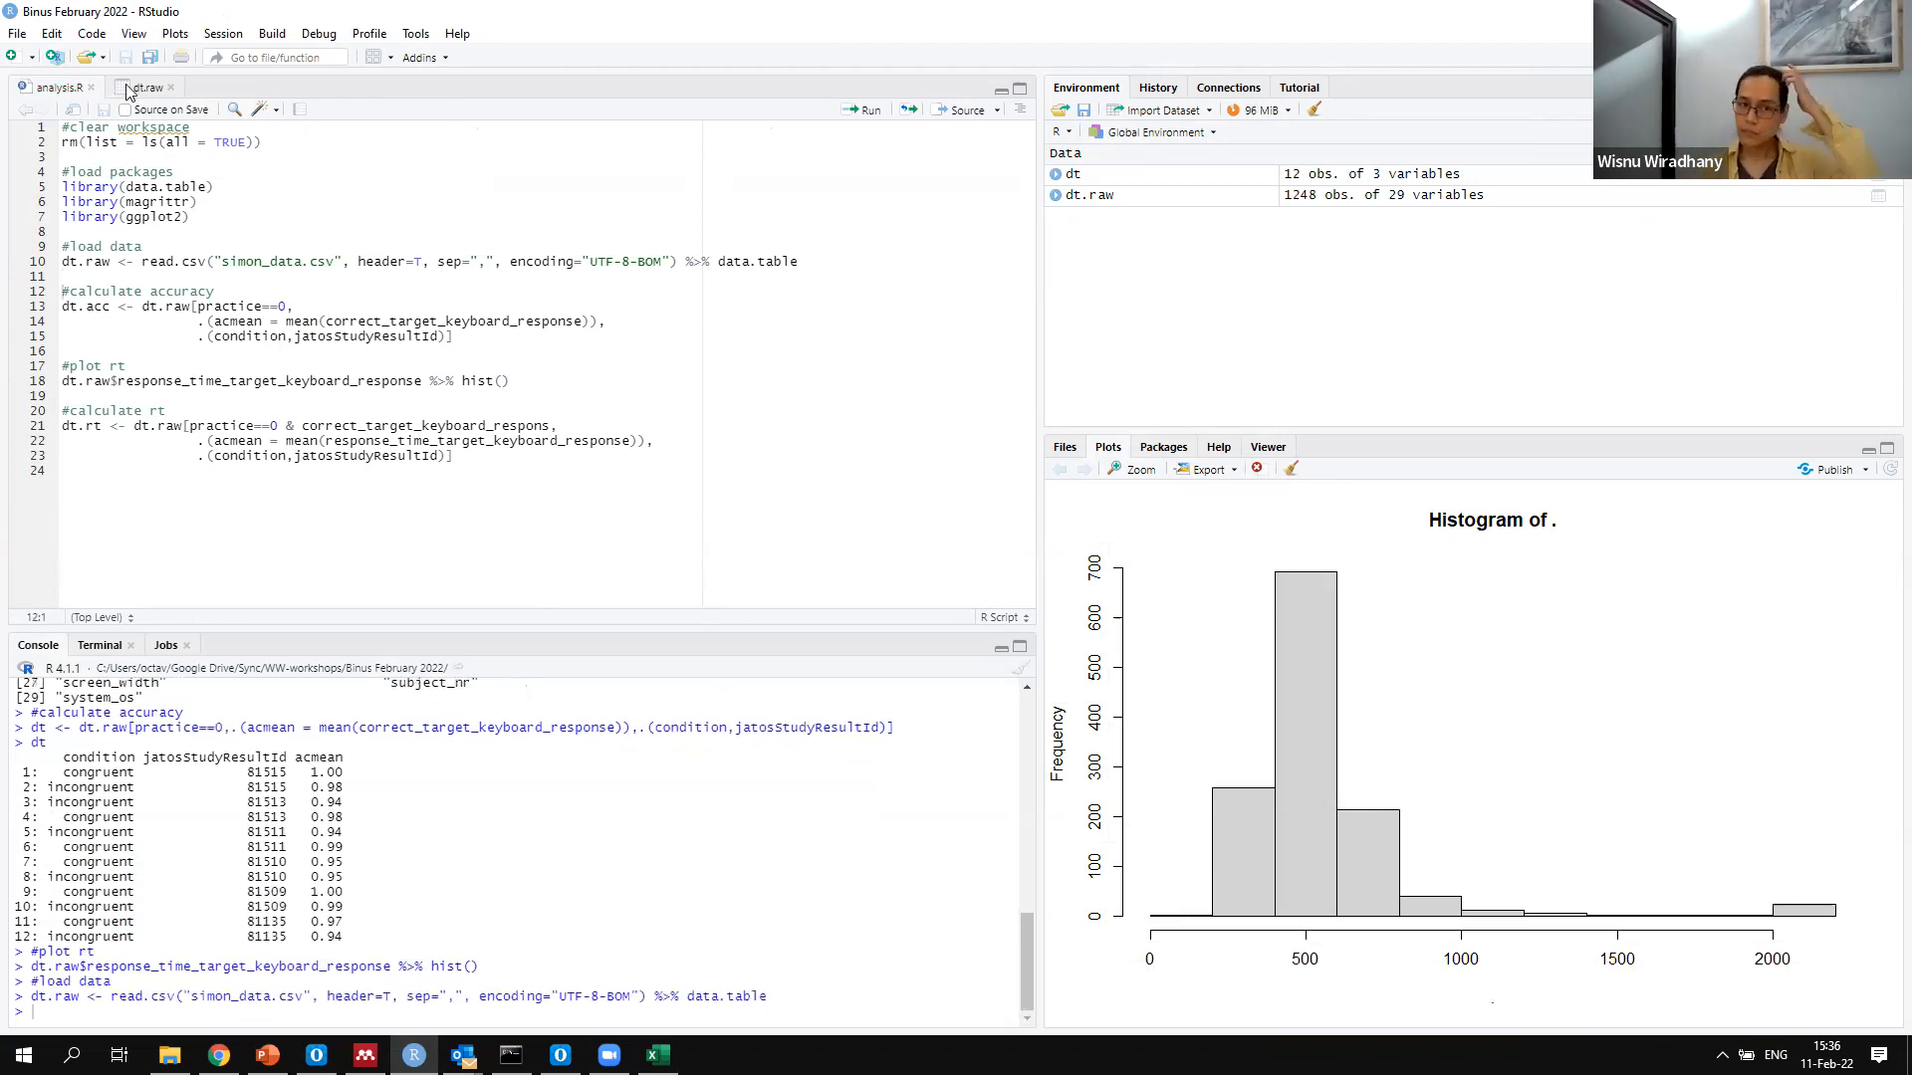
Look over the loaded dt.raw table and return to the analysis.R script
click(140, 87)
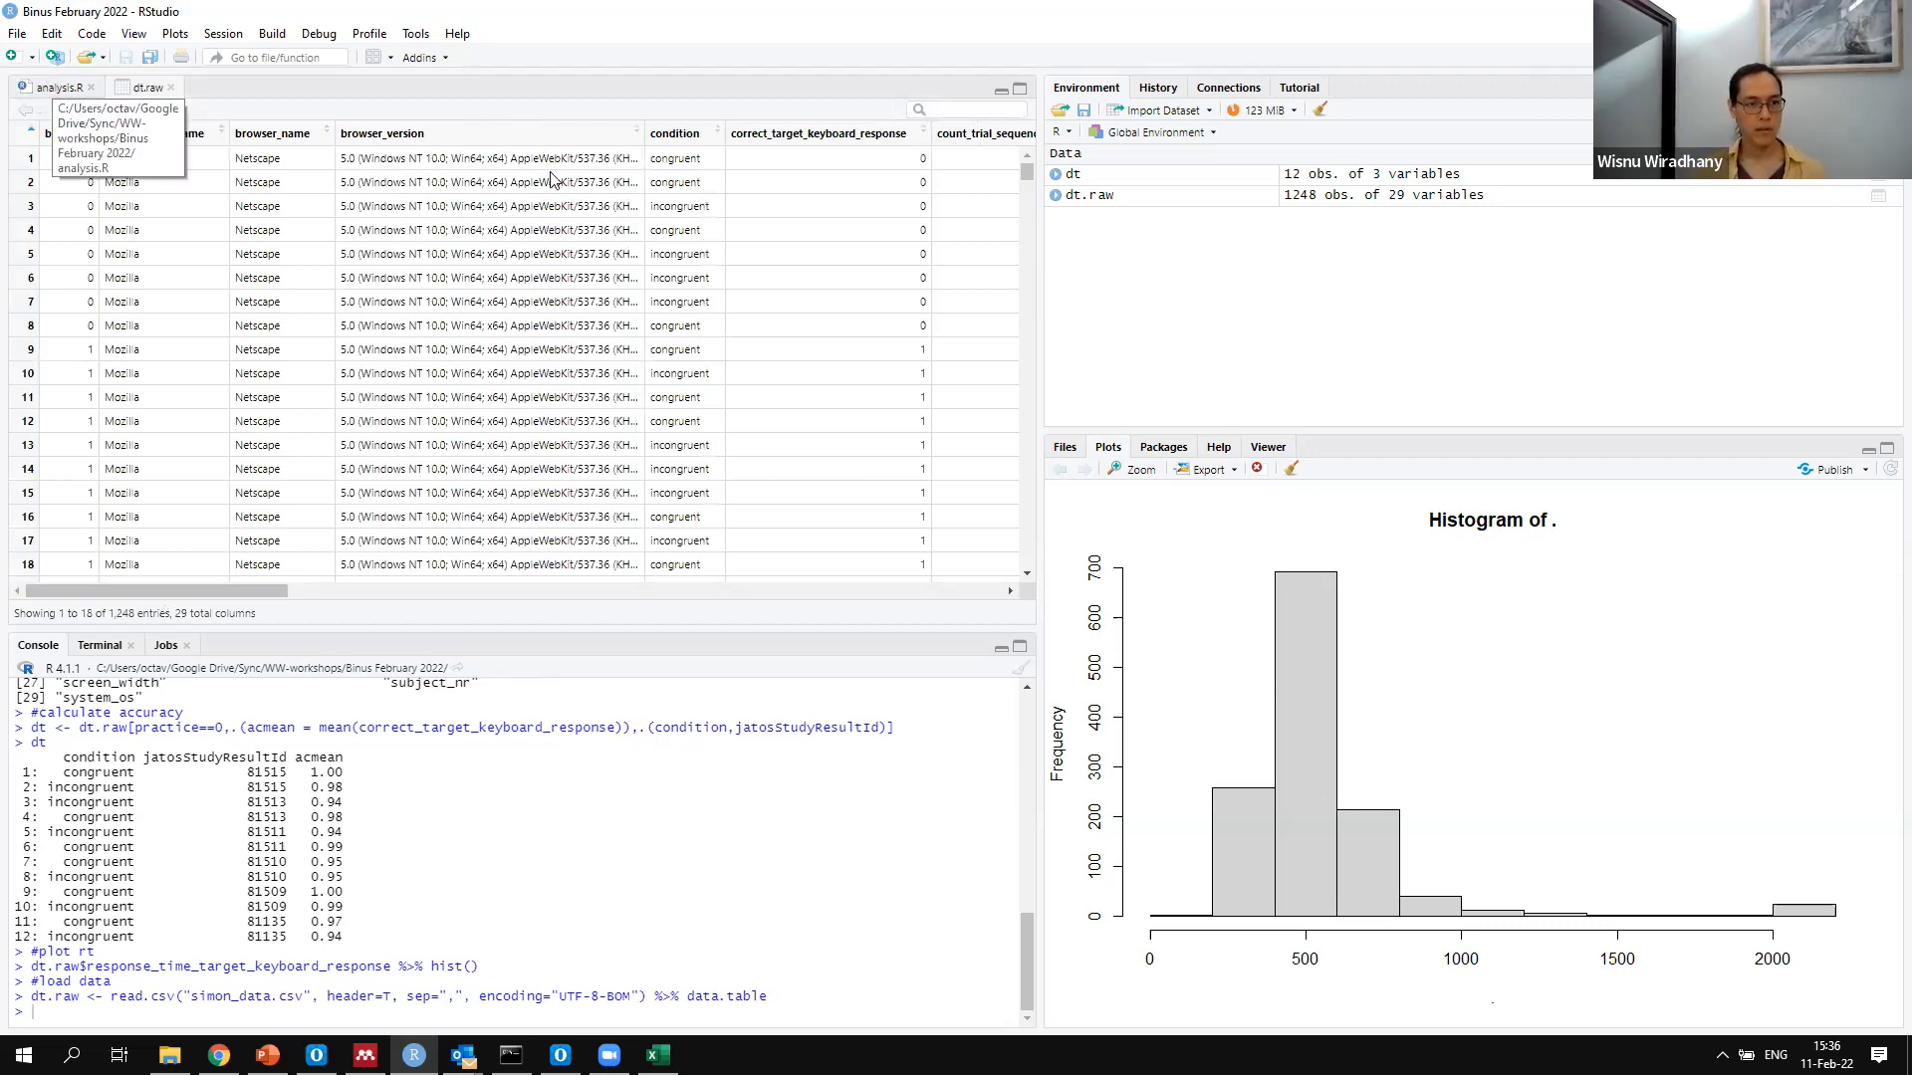
click(569, 343)
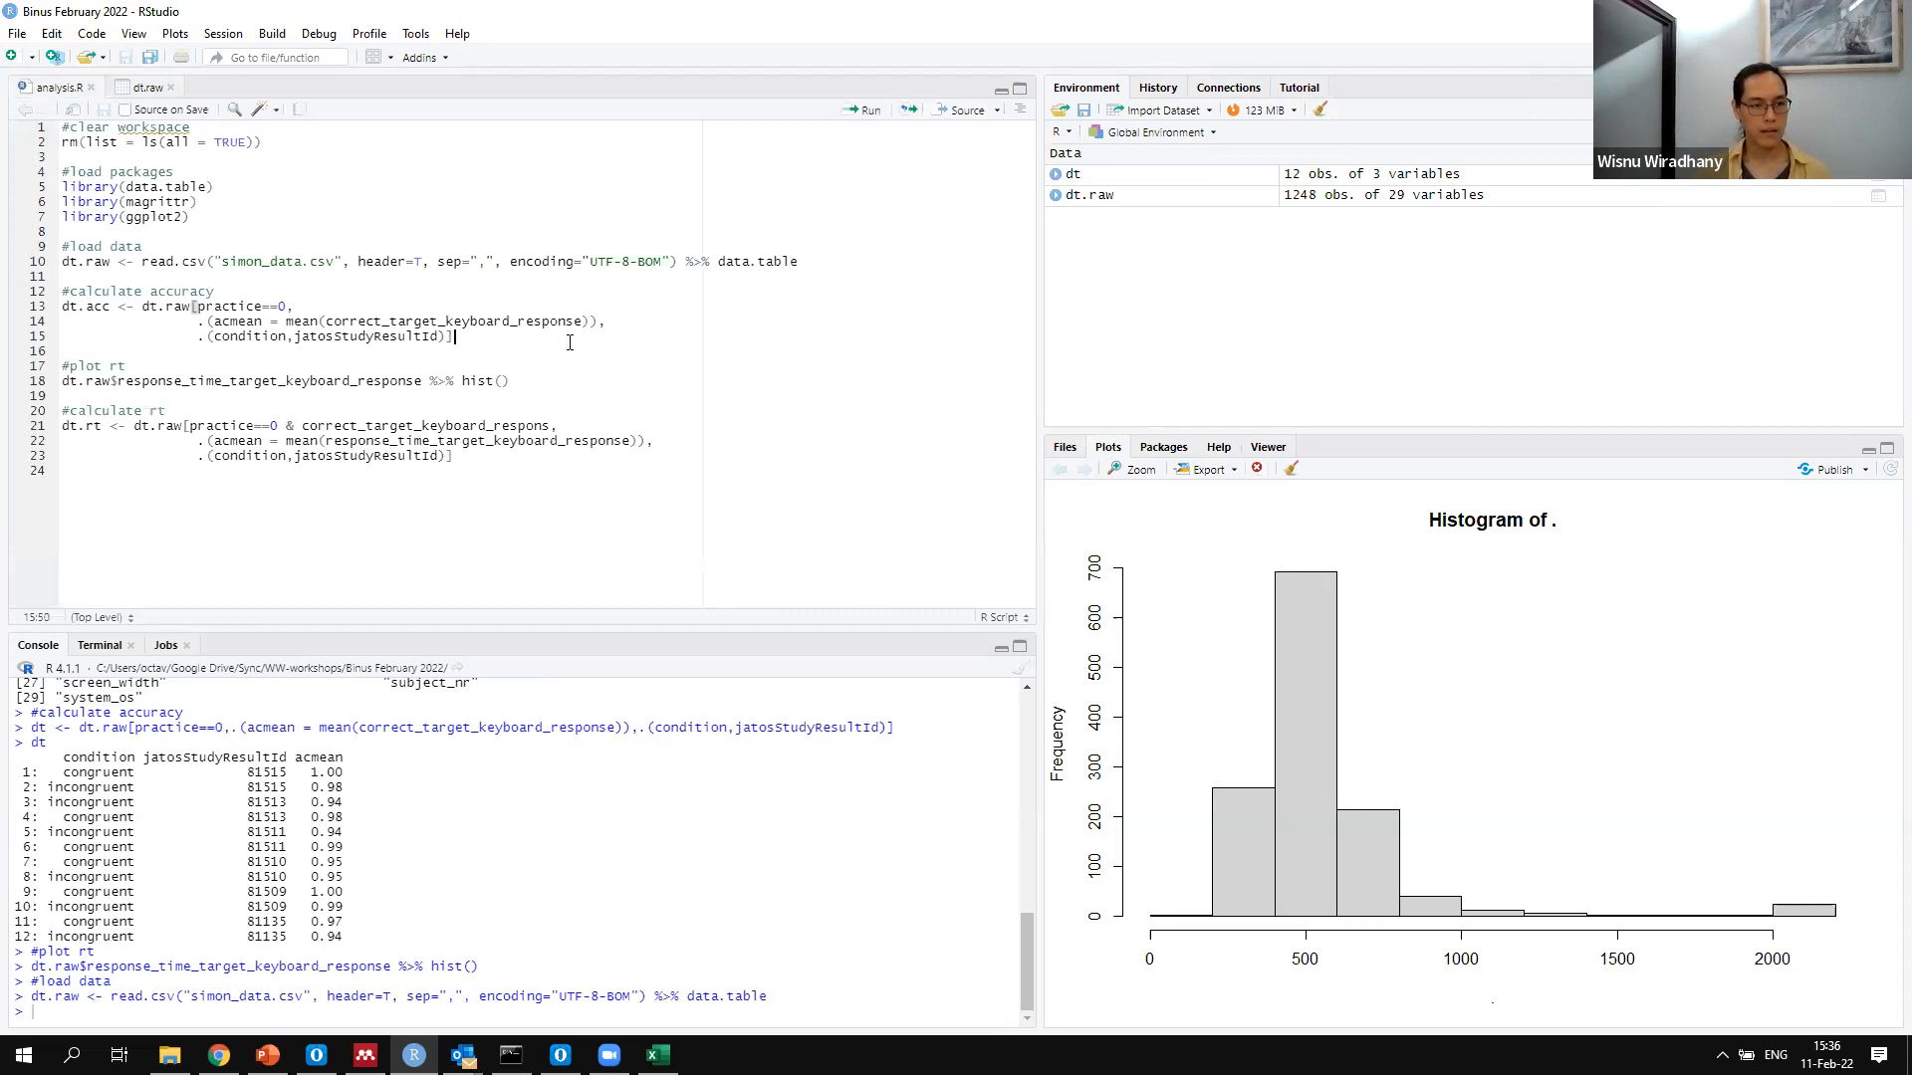
key(Return)
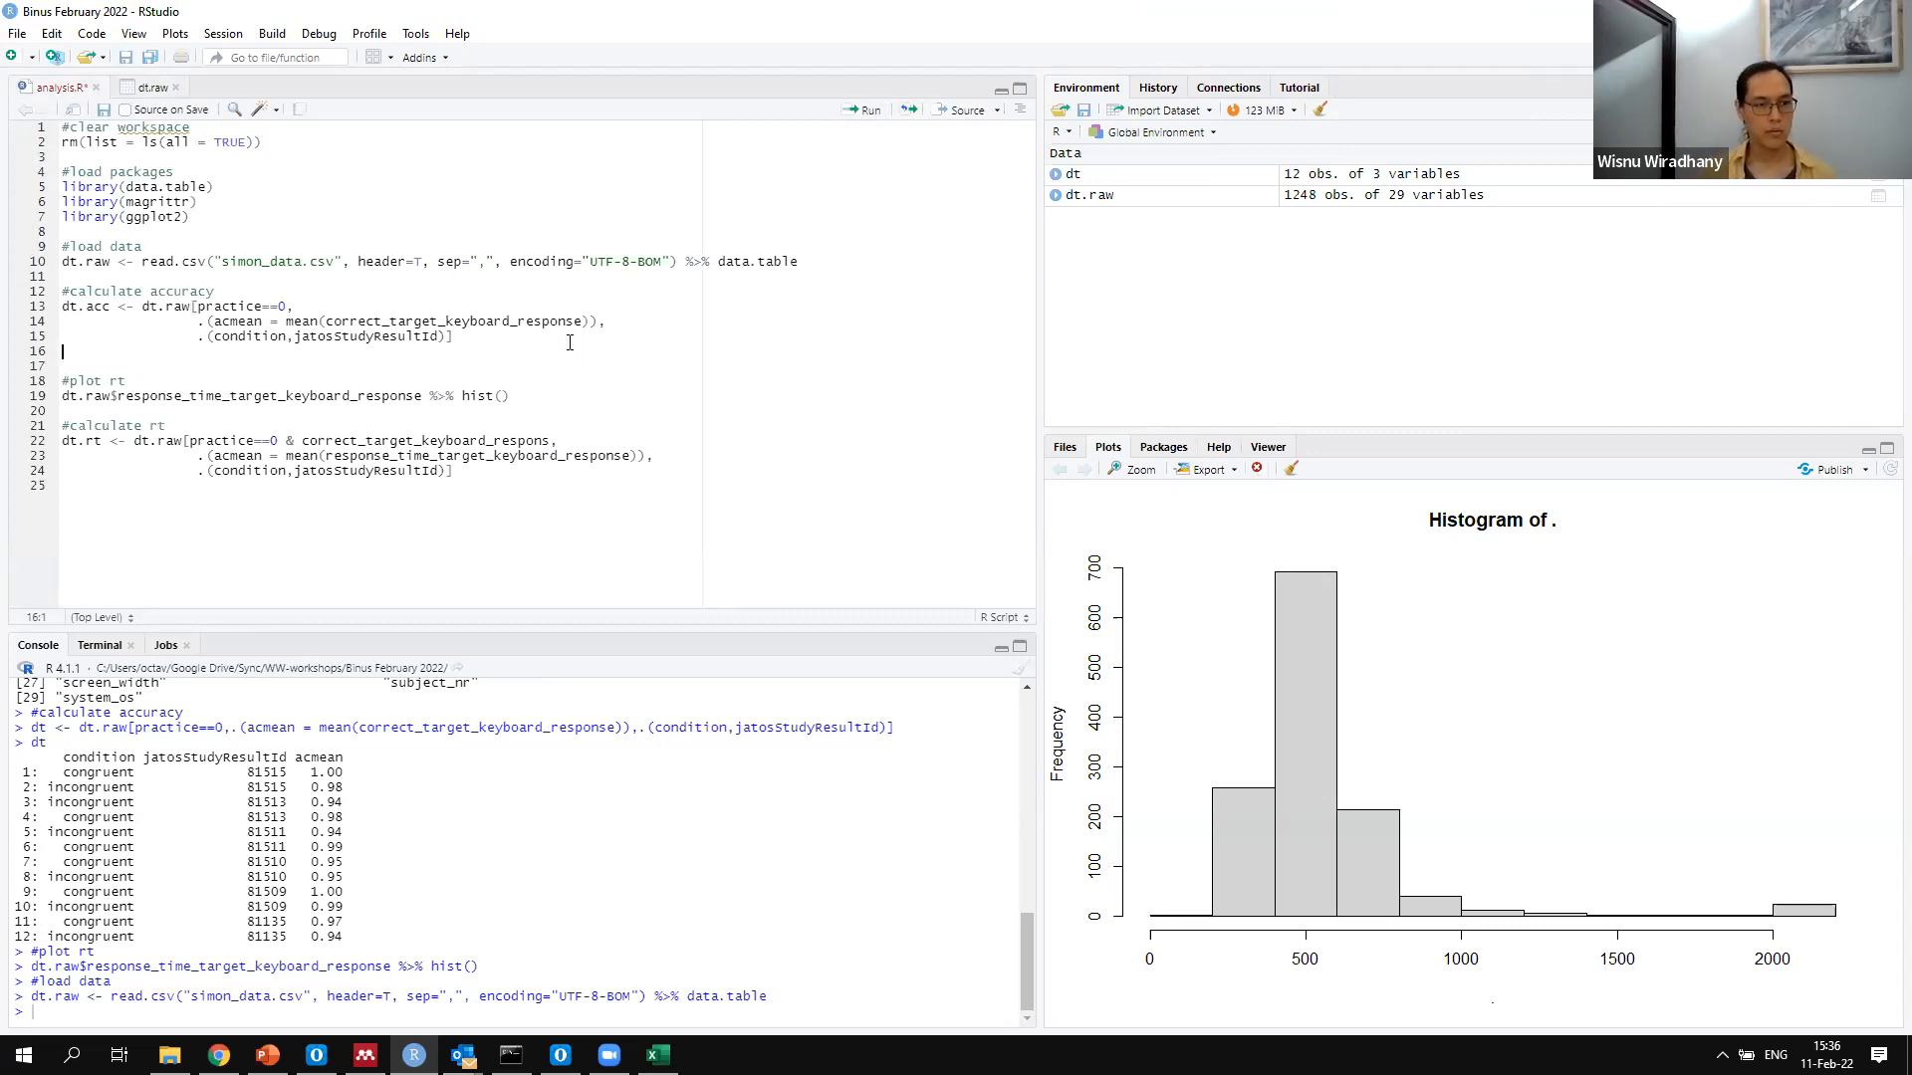
key(ctrl+z)
Add a new line directly below the data-loading line that begins with the assignment dt.raw <-
key(Up)
key(Up)
key(Up)
key(Up)
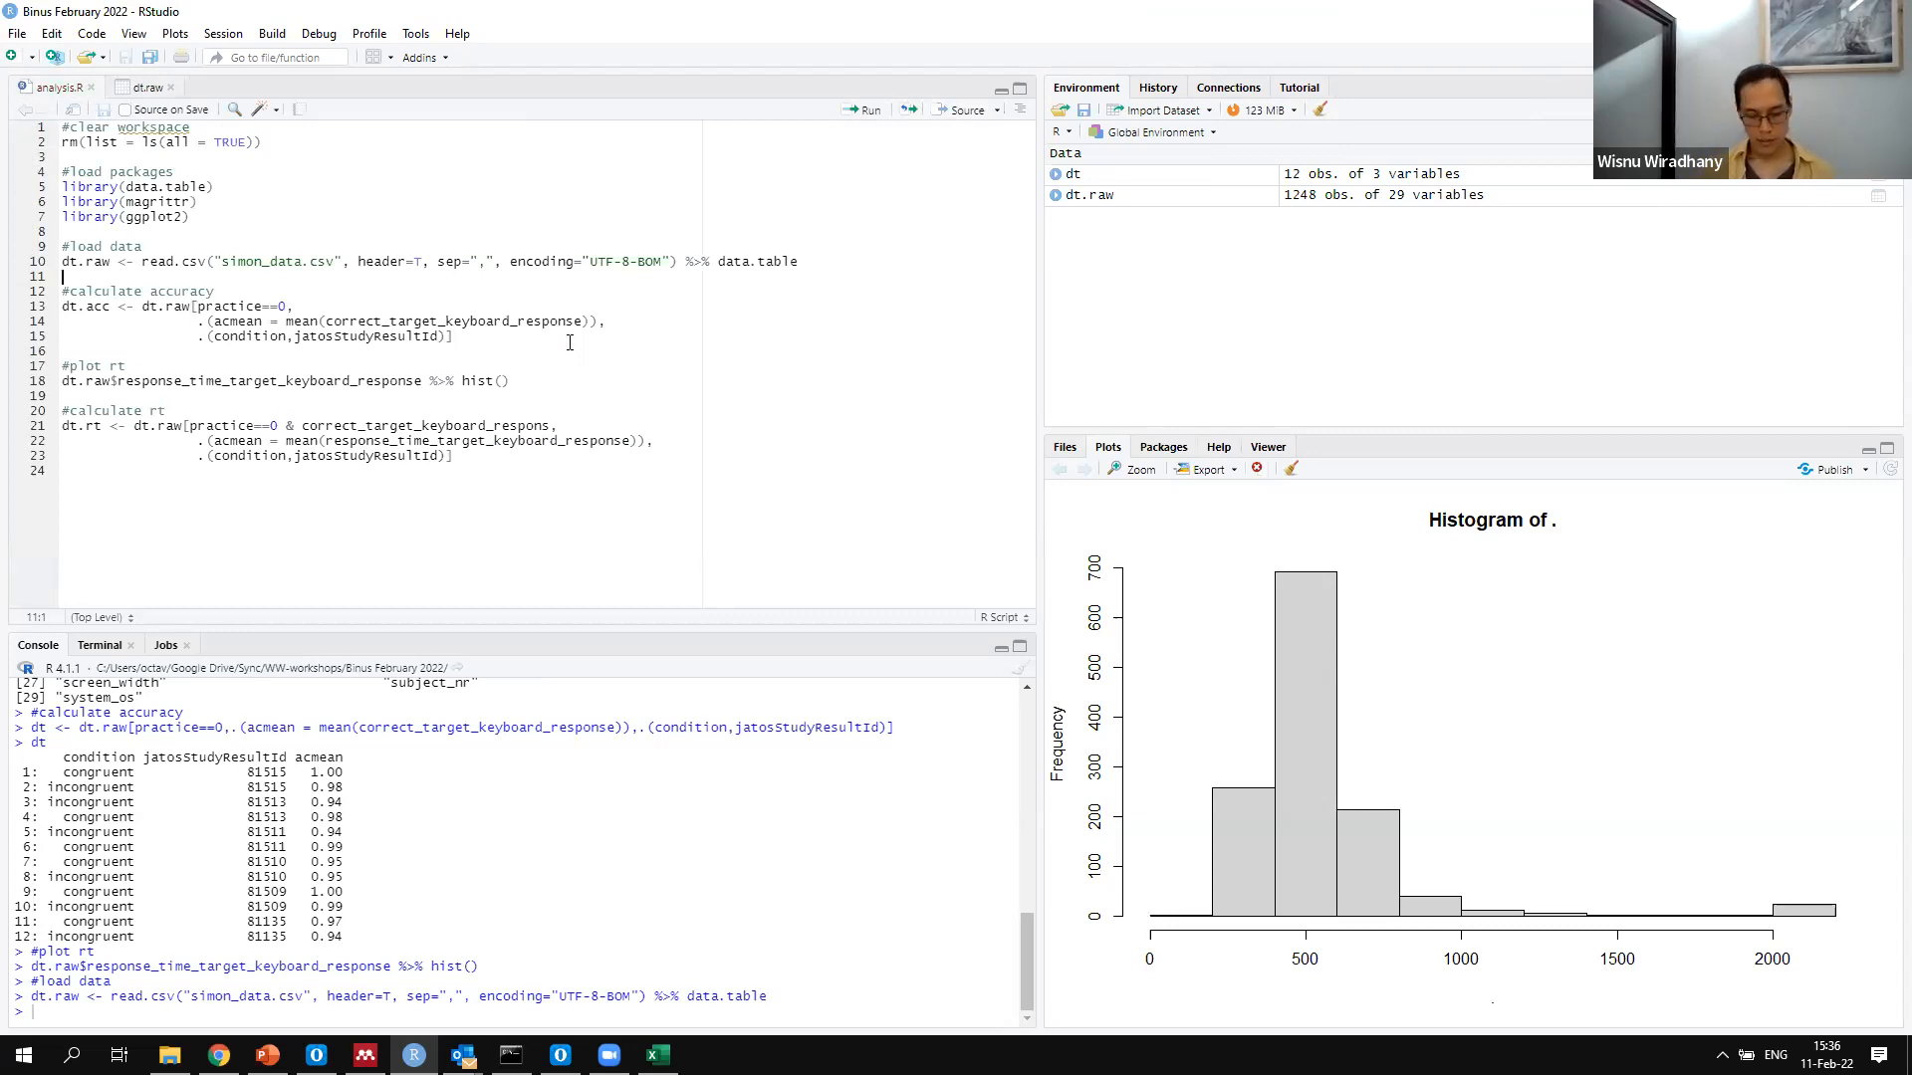
key(Return)
key(Up)
text(dt.r)
text(aw )
text(>=)
key(BackSpace)
key(BackSpace)
text(<- )
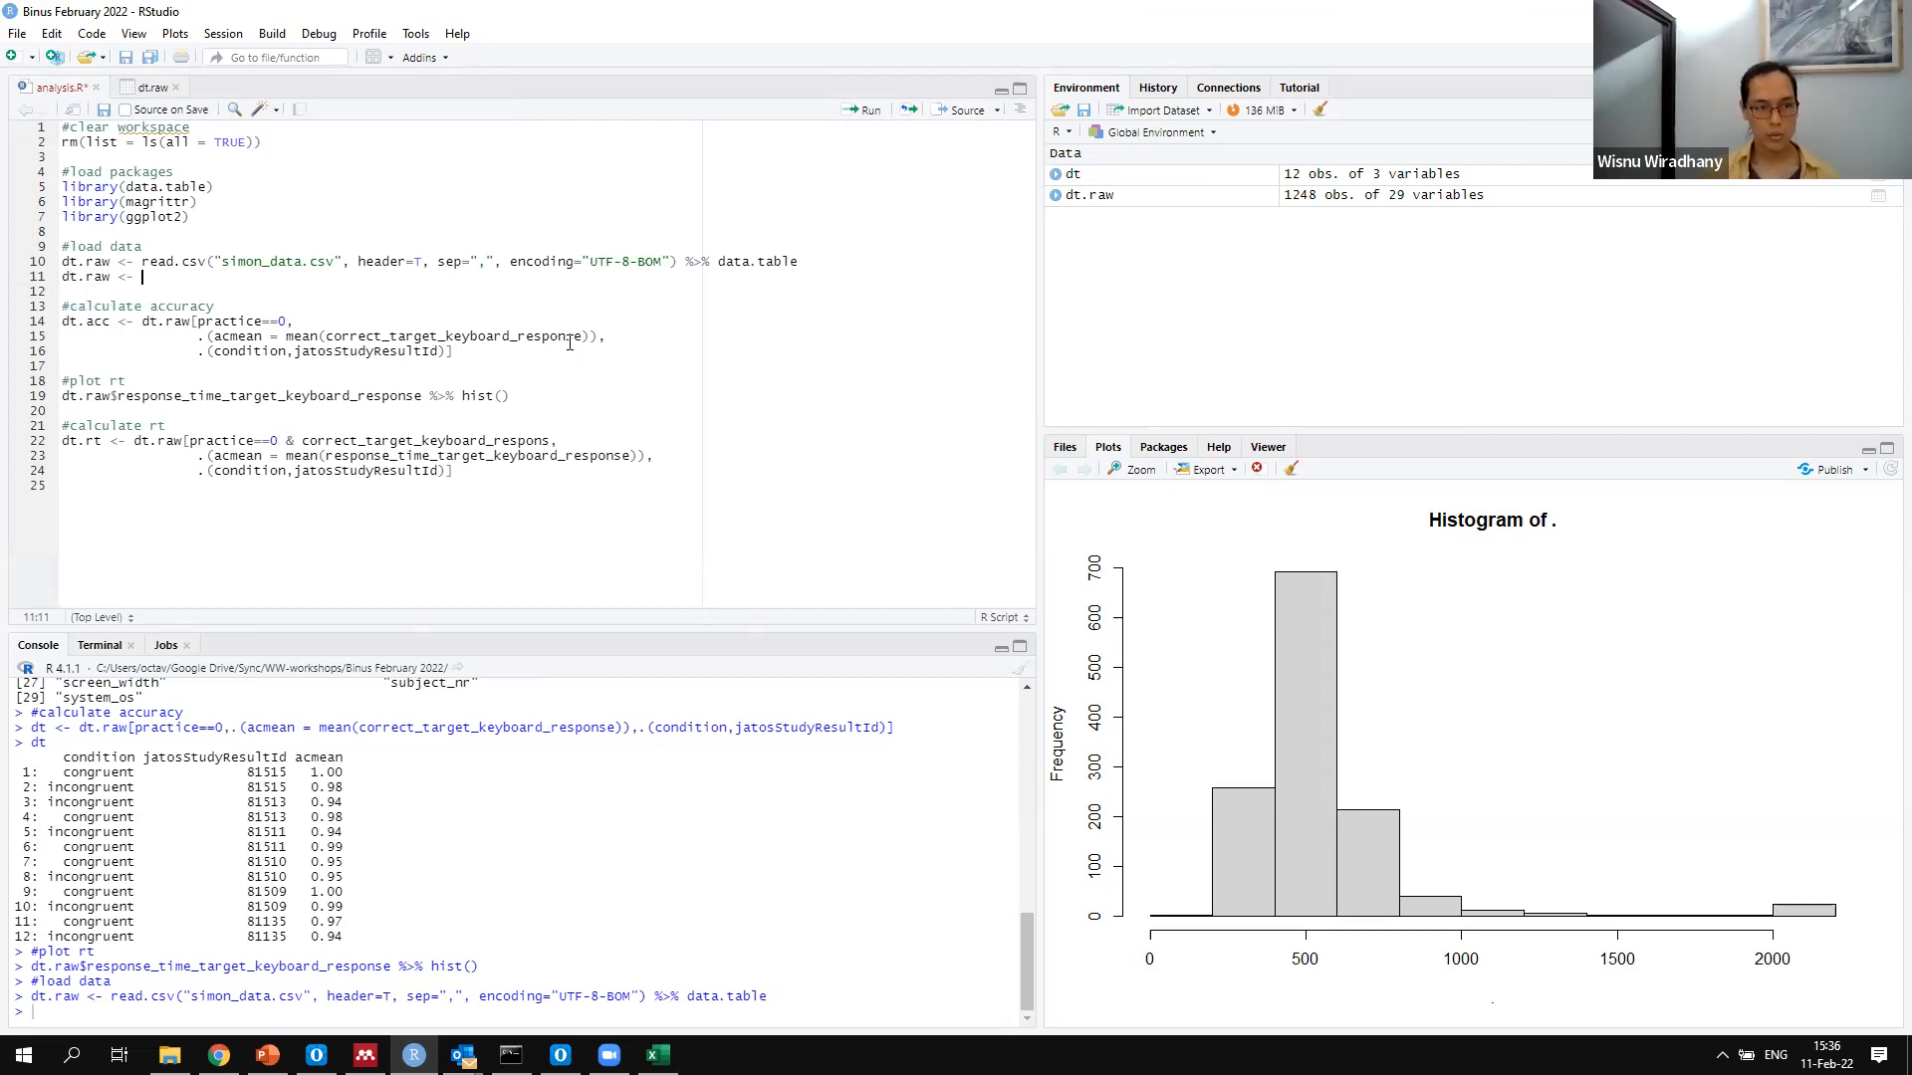
text(dt.raw[,c()
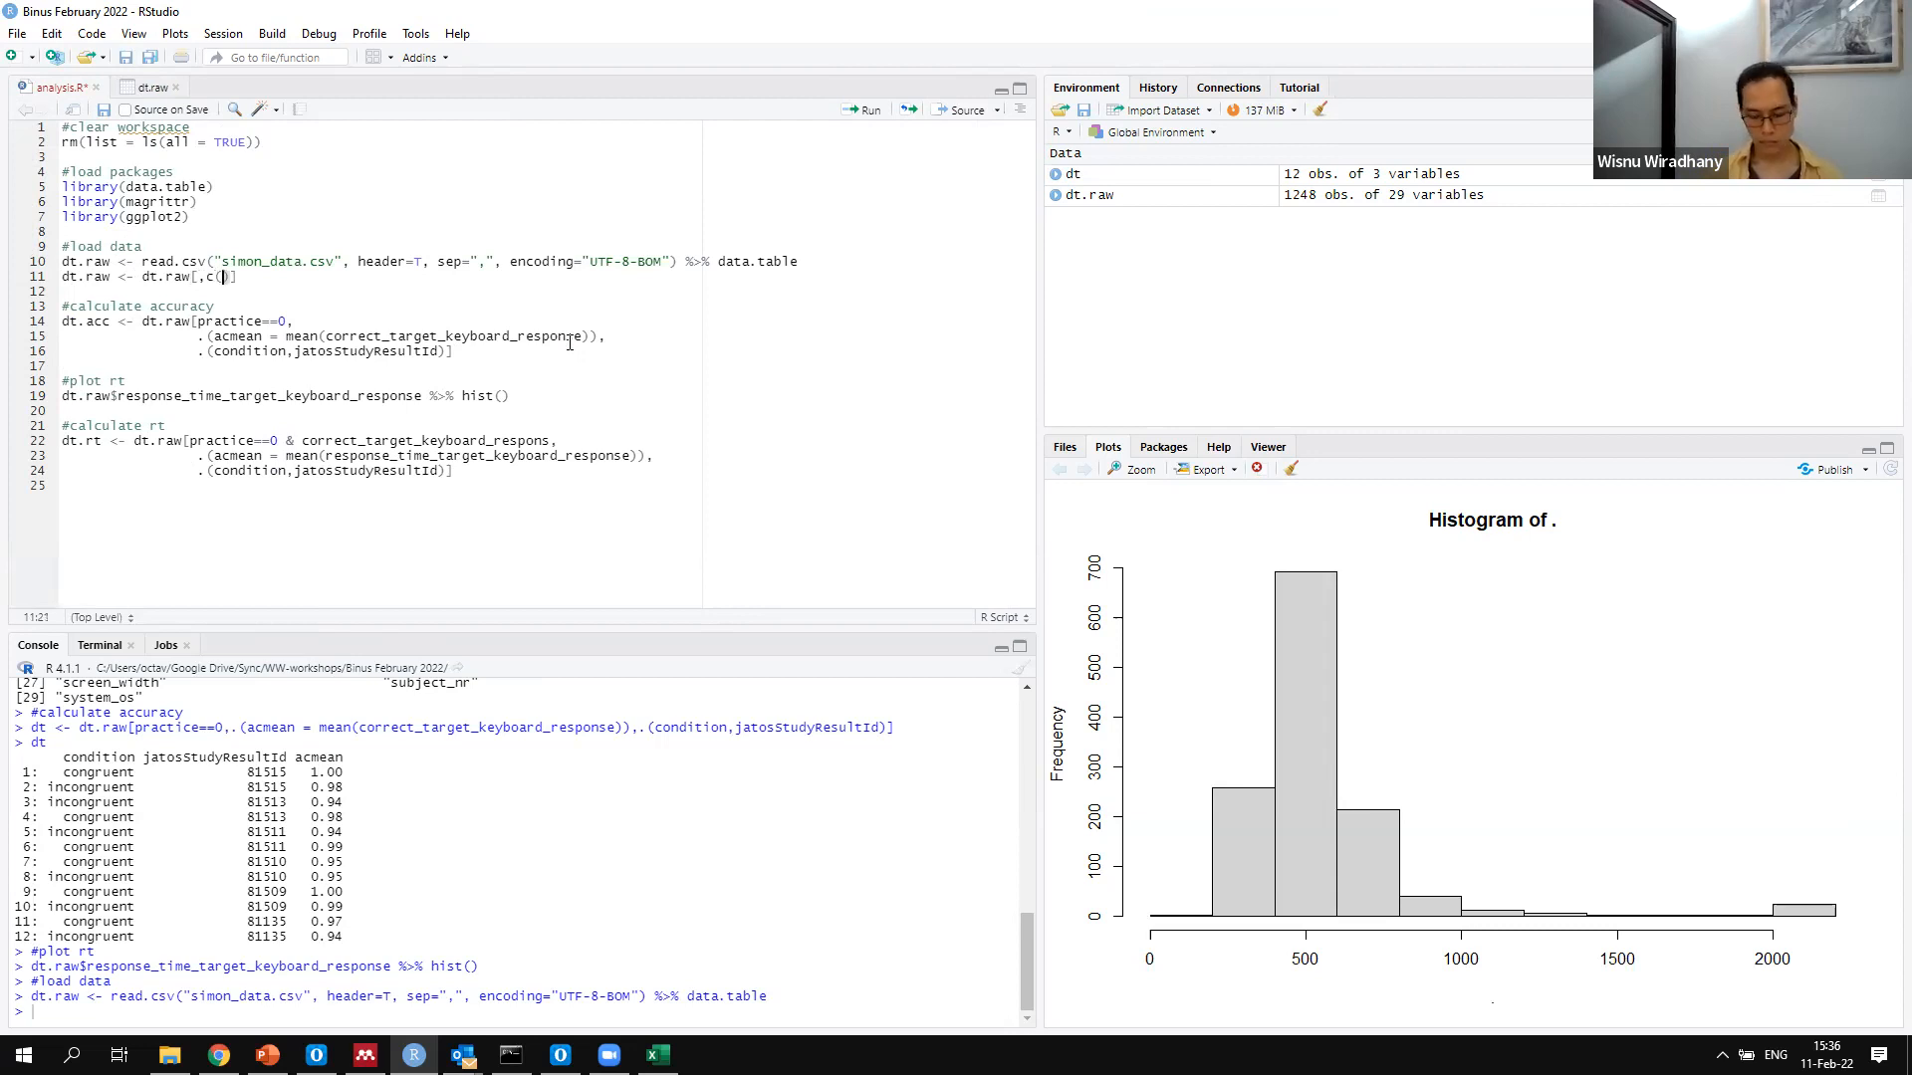
Start the column subset dt.raw[,c()] on the new assignment line
text(Jat)
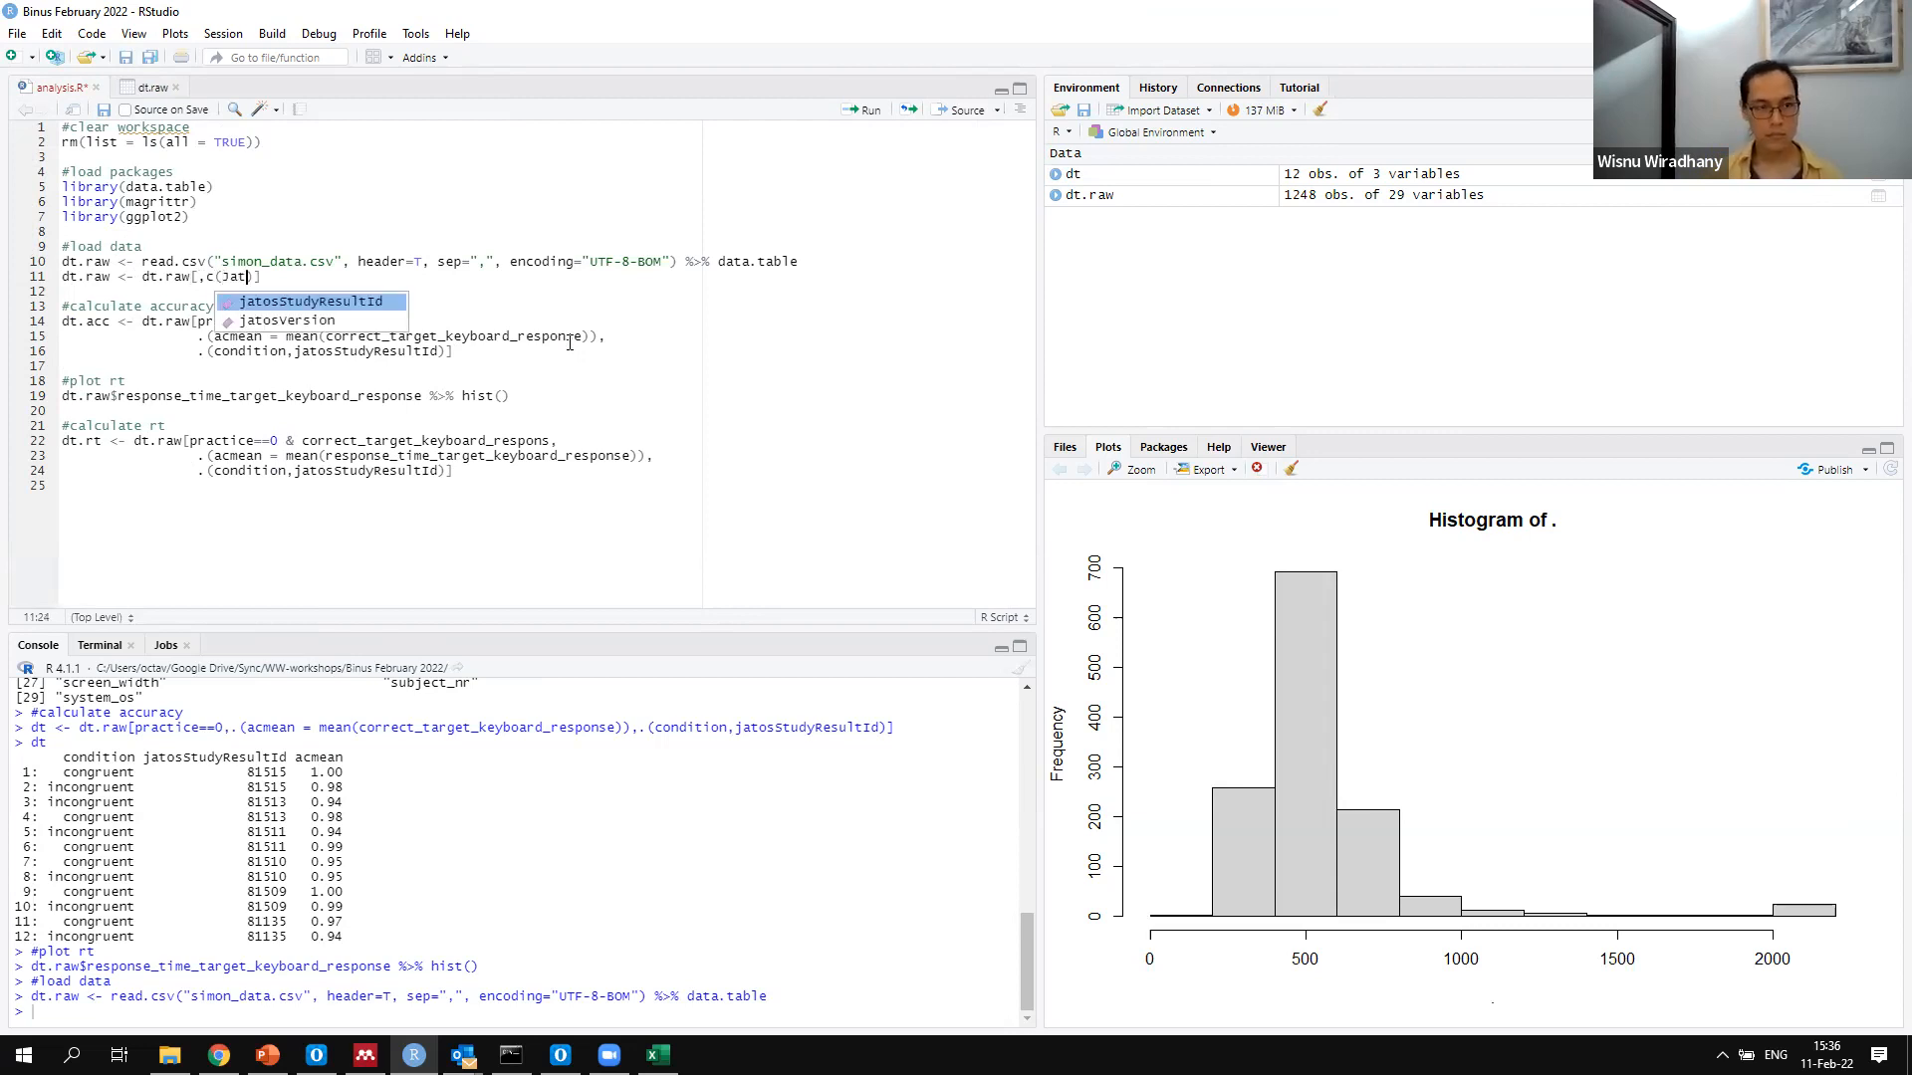
List jatosStudyResultId, practice, block and condition as the columns to keep in the dt.raw subset
key(Return)
text(,practice,block)
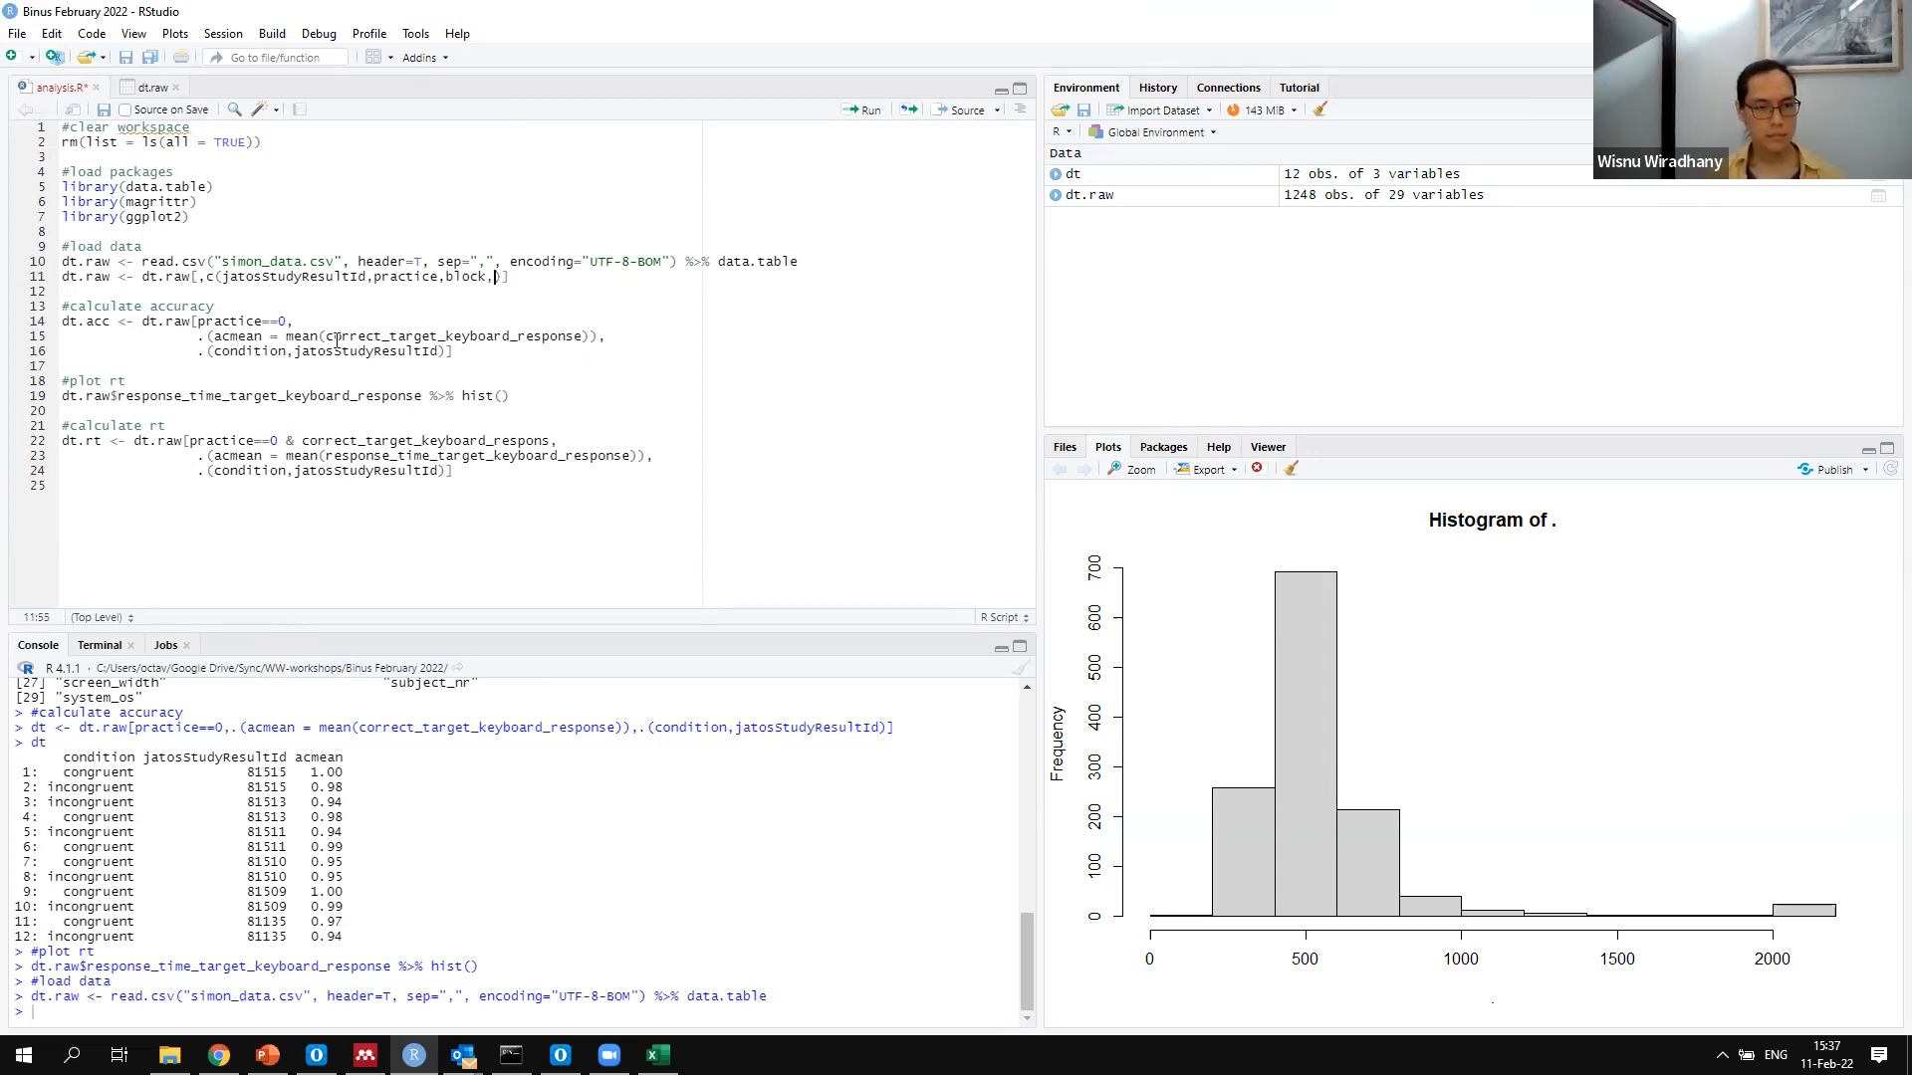
text(,condi)
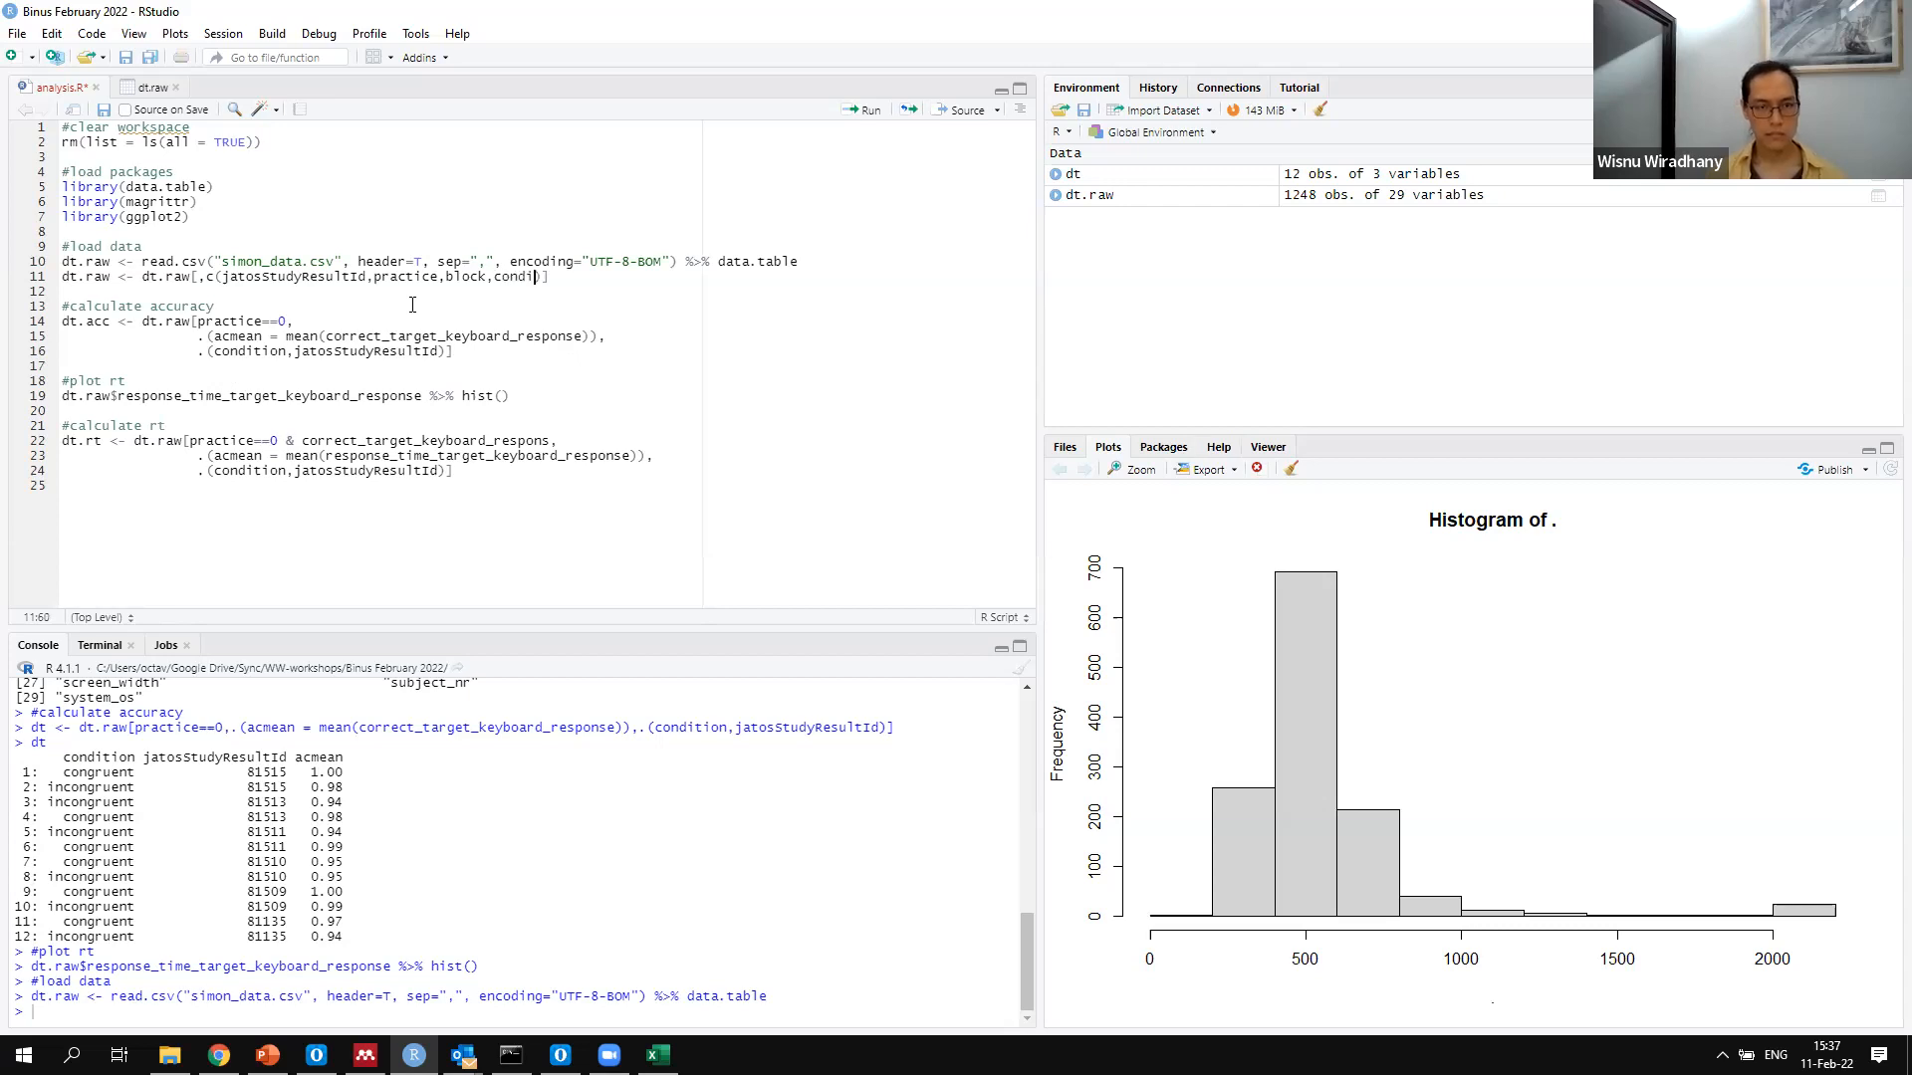
text(tion,)
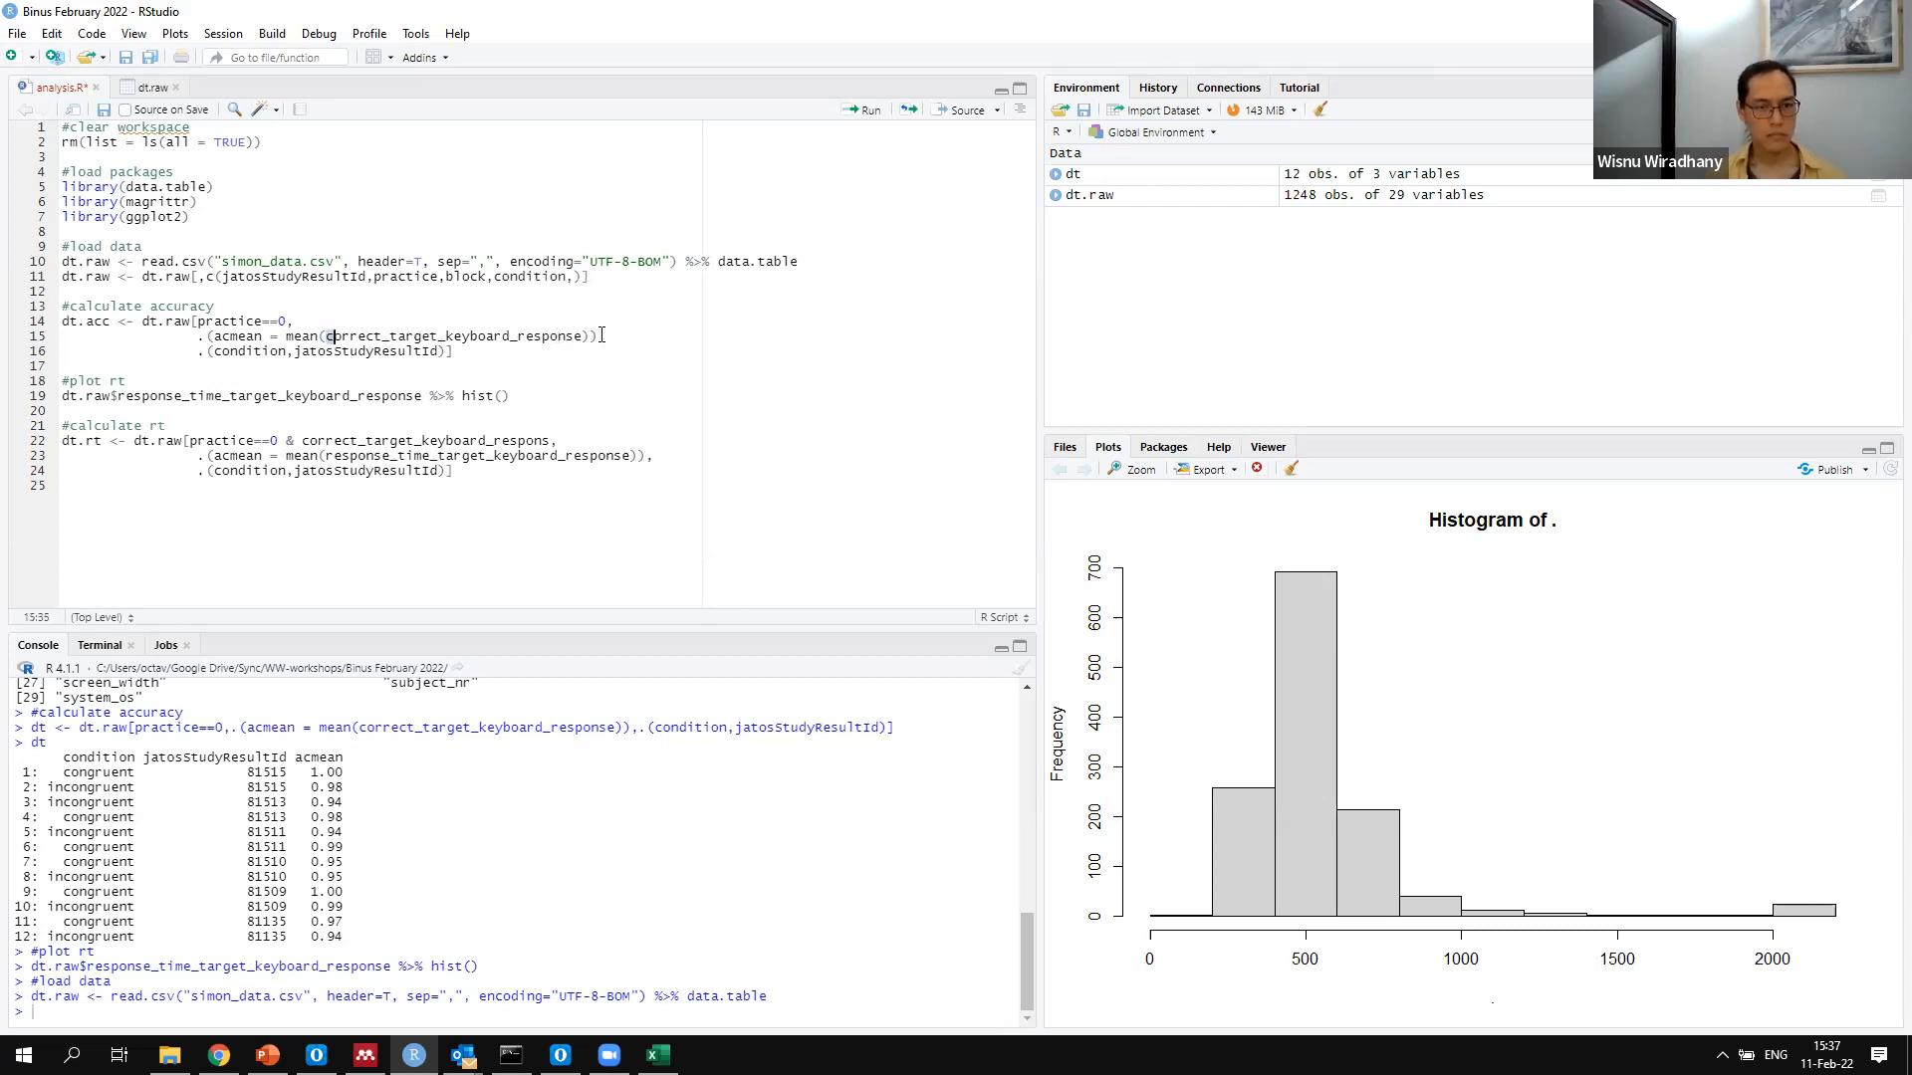
Add correct_target_keyboard_response to the column list, copying its name from the accuracy calculation
double_click(585, 336)
key(shift+Left)
key(ctrl+c)
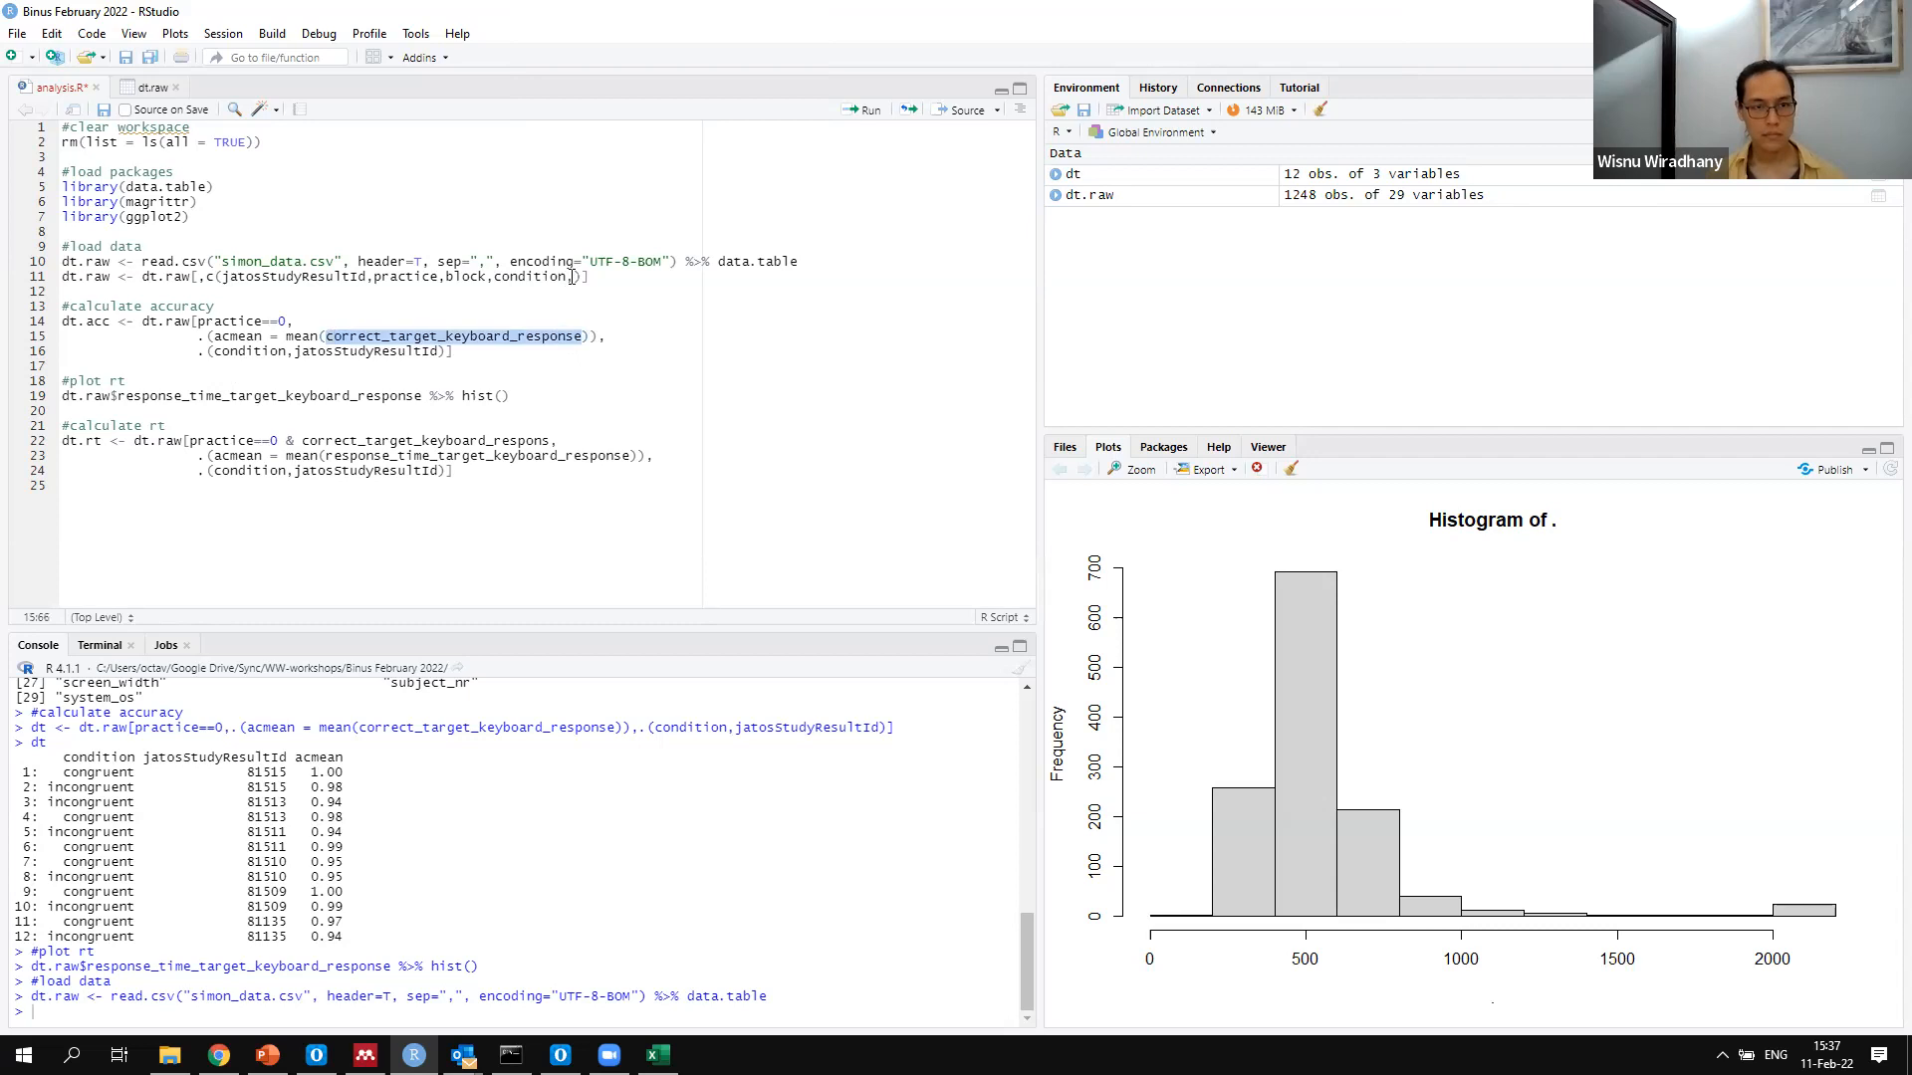
drag(573, 277, 566, 277)
key(ctrl+v)
text(,)
key(ctrl+Left)
key(ctrl+Left)
text(,)
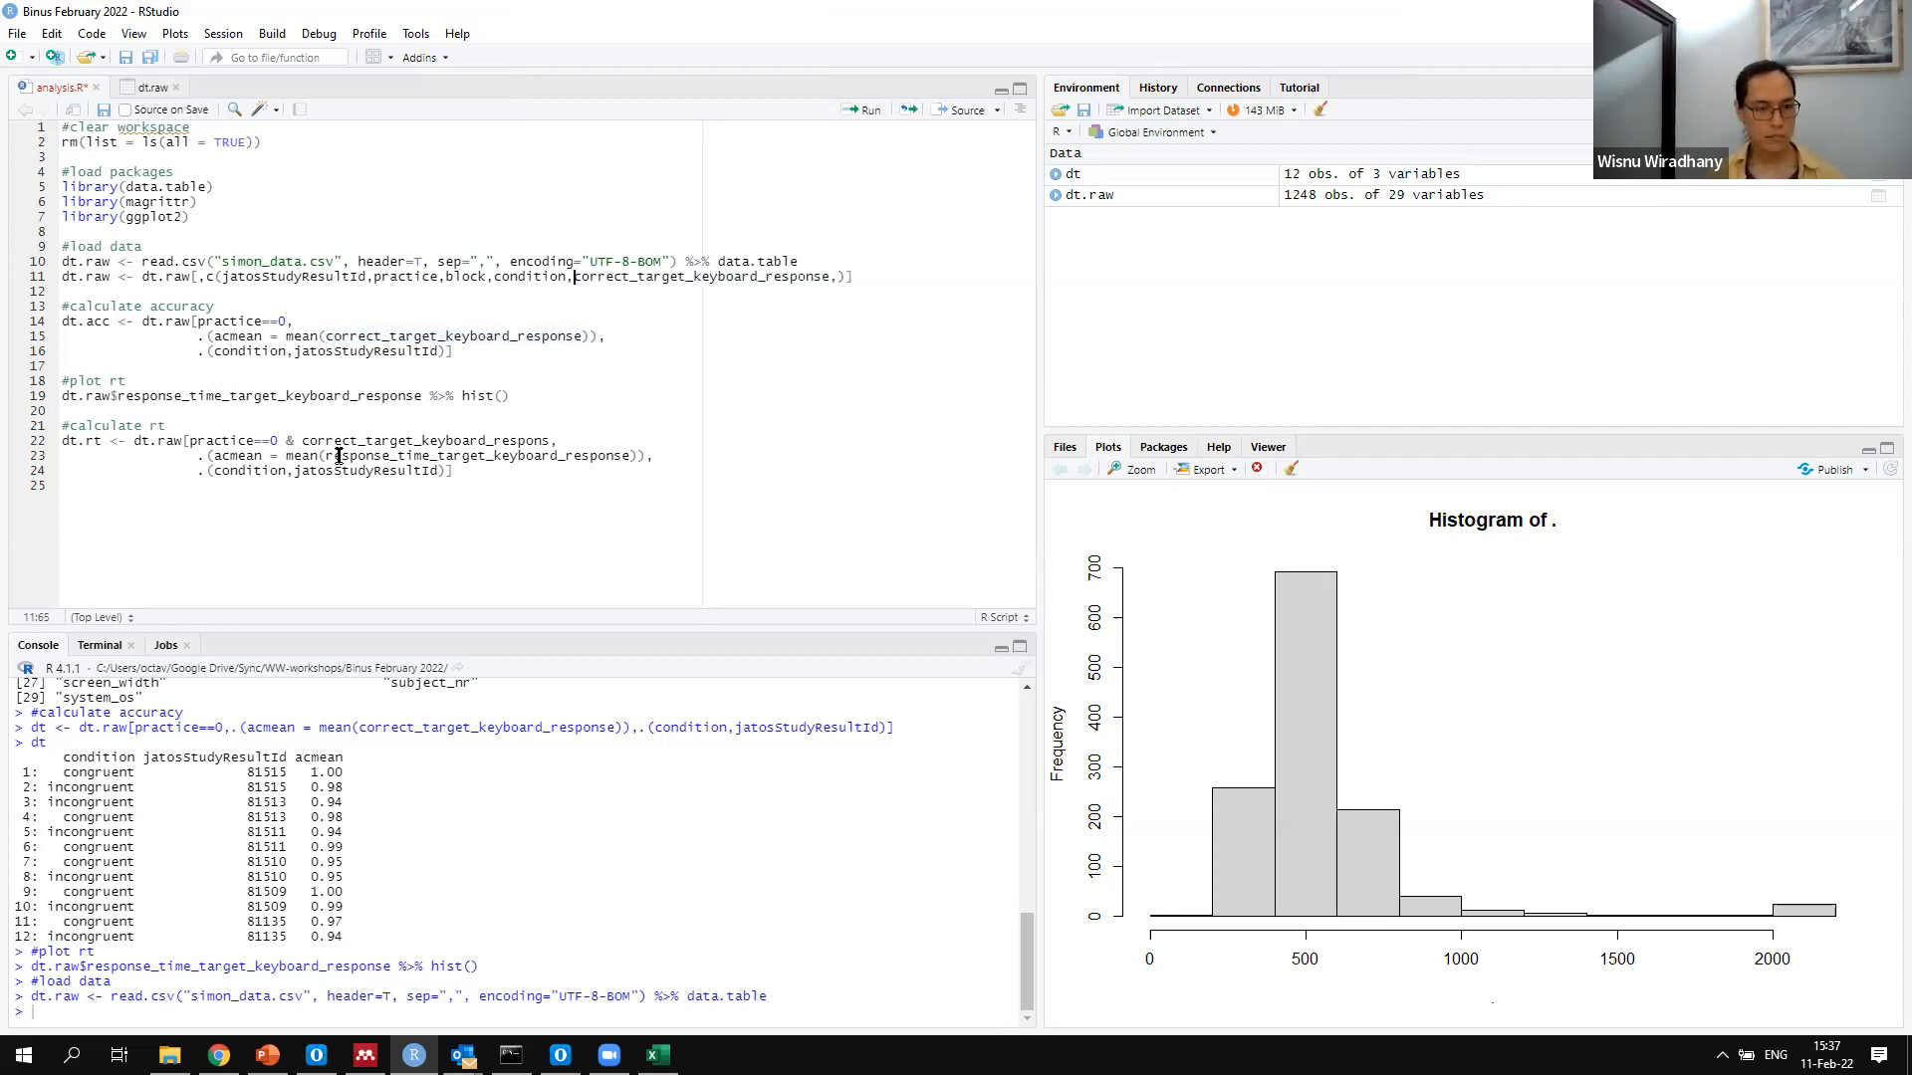
Append response_time_target_keyboard_response to the column list, close the subset with with=F and run the line
double_click(631, 455)
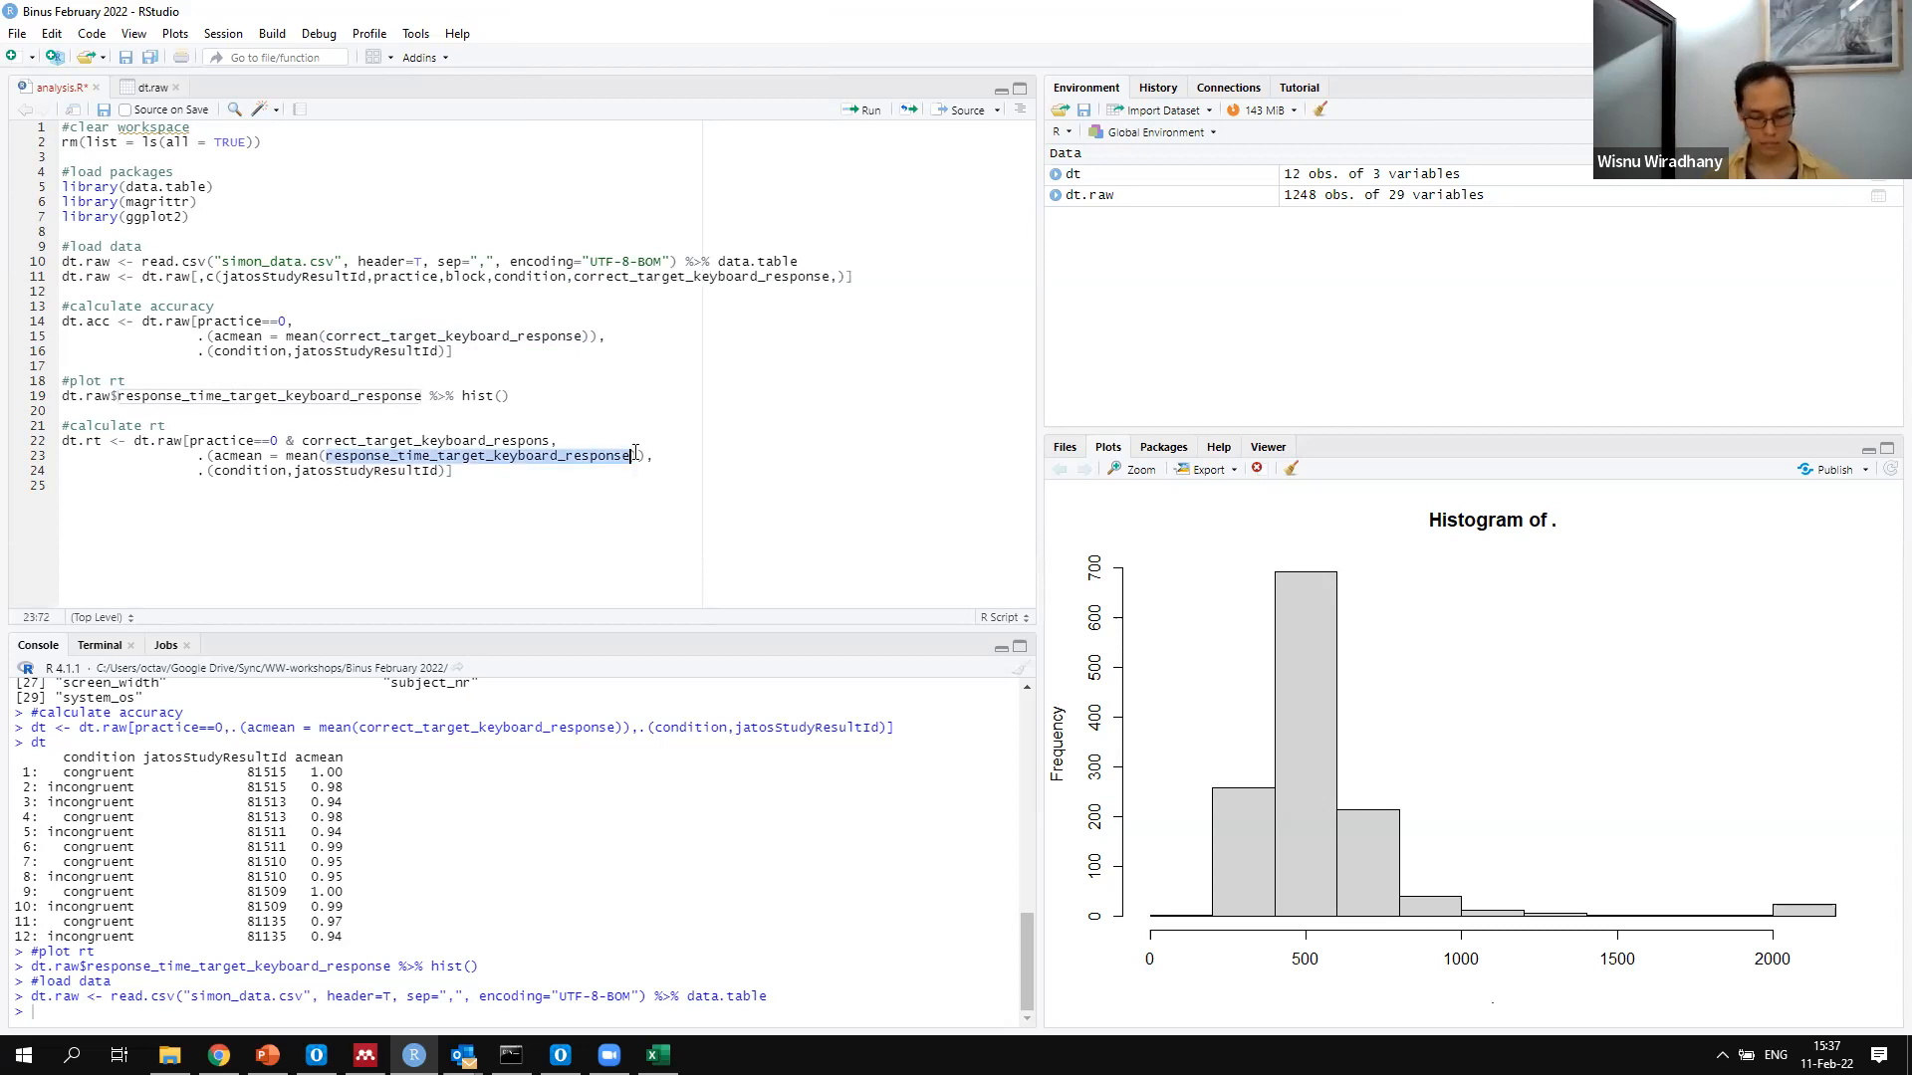
click(832, 276)
key(ctrl+v)
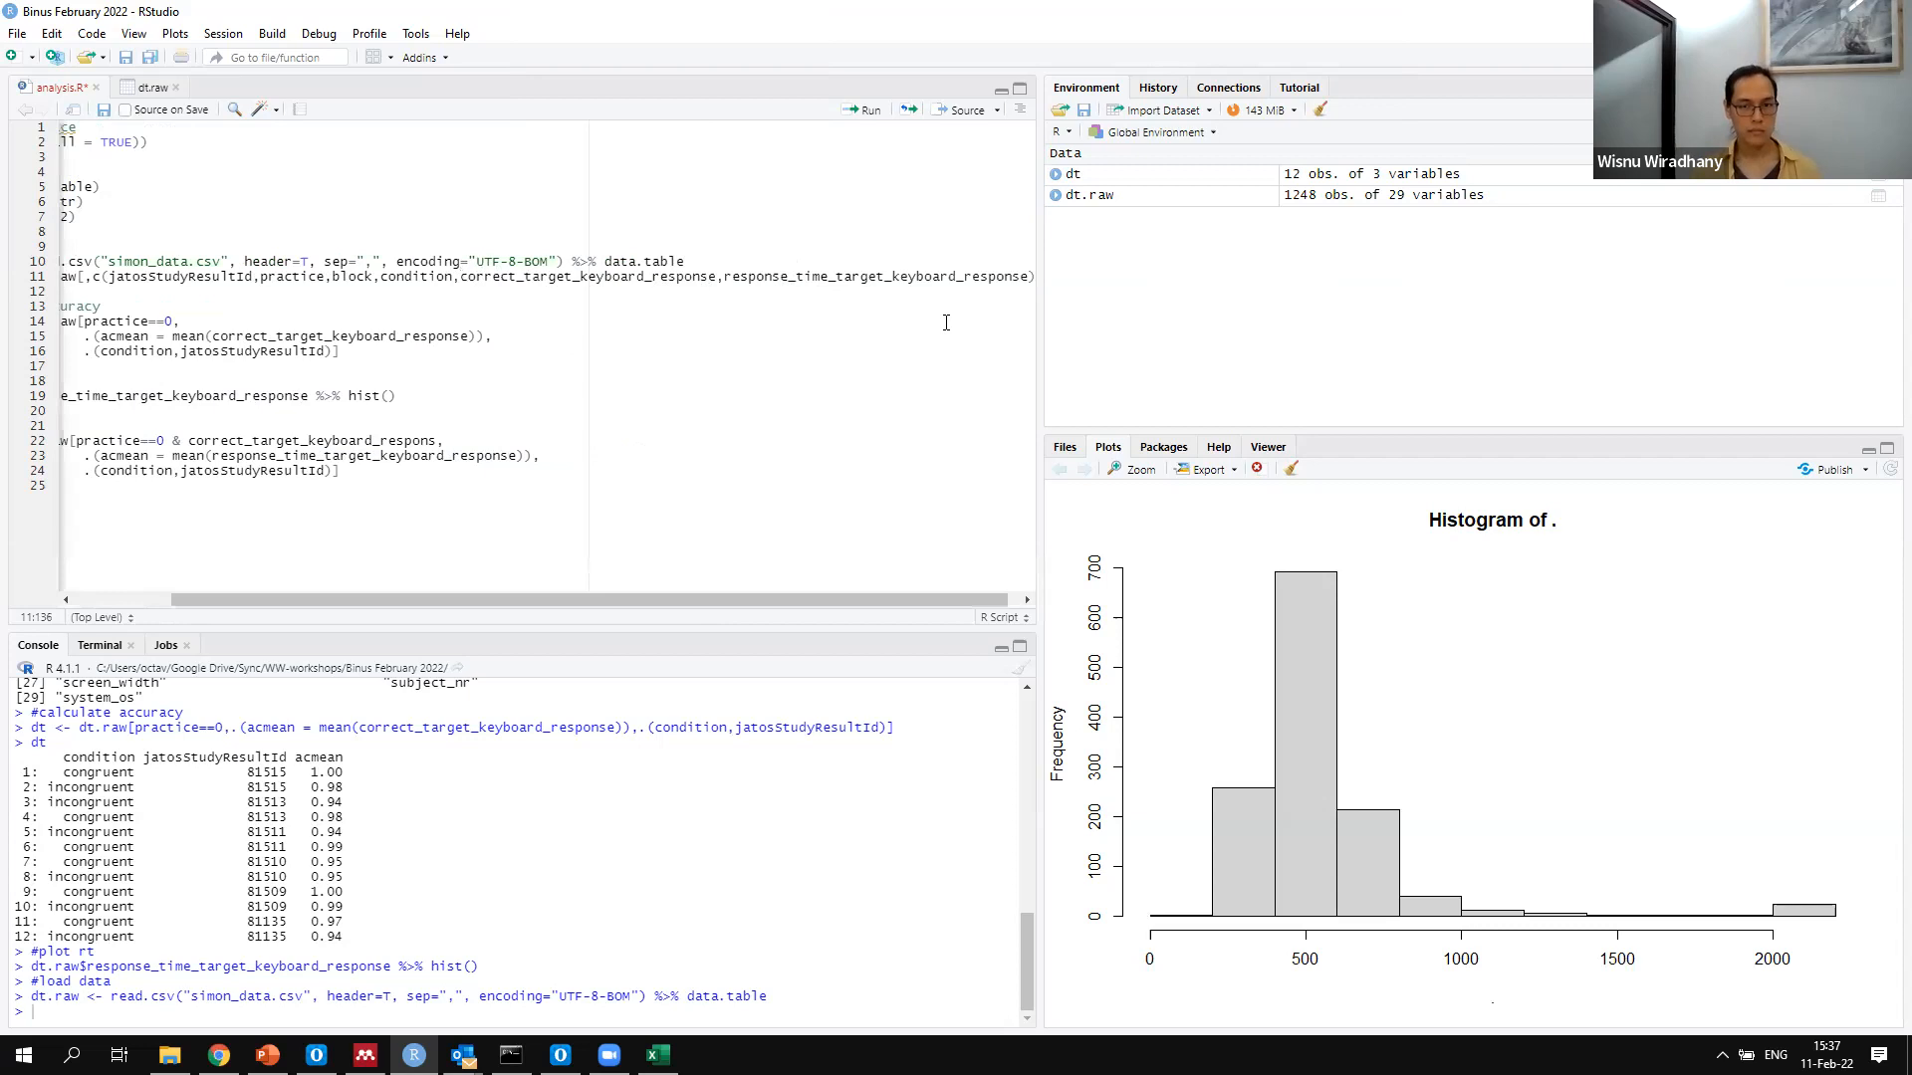
text(), wit)
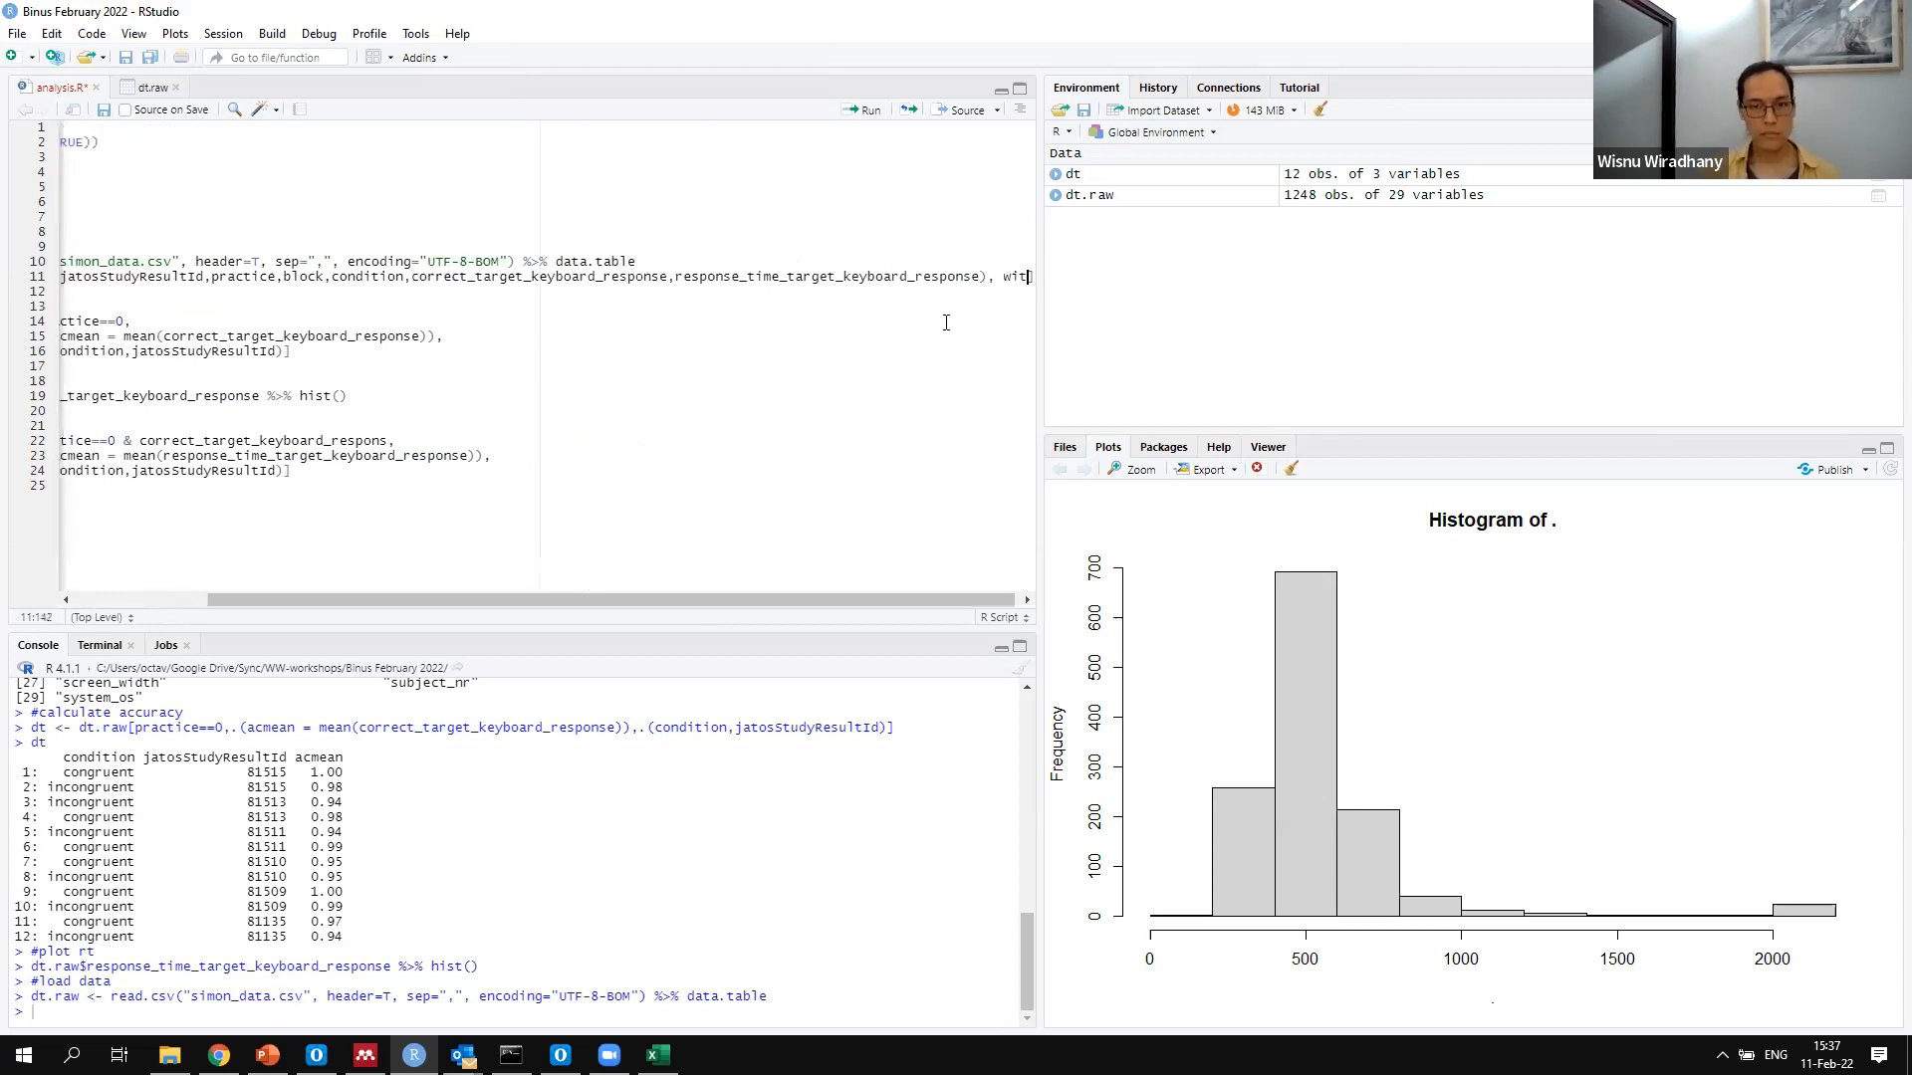
text(h=F])
key(ctrl+Return)
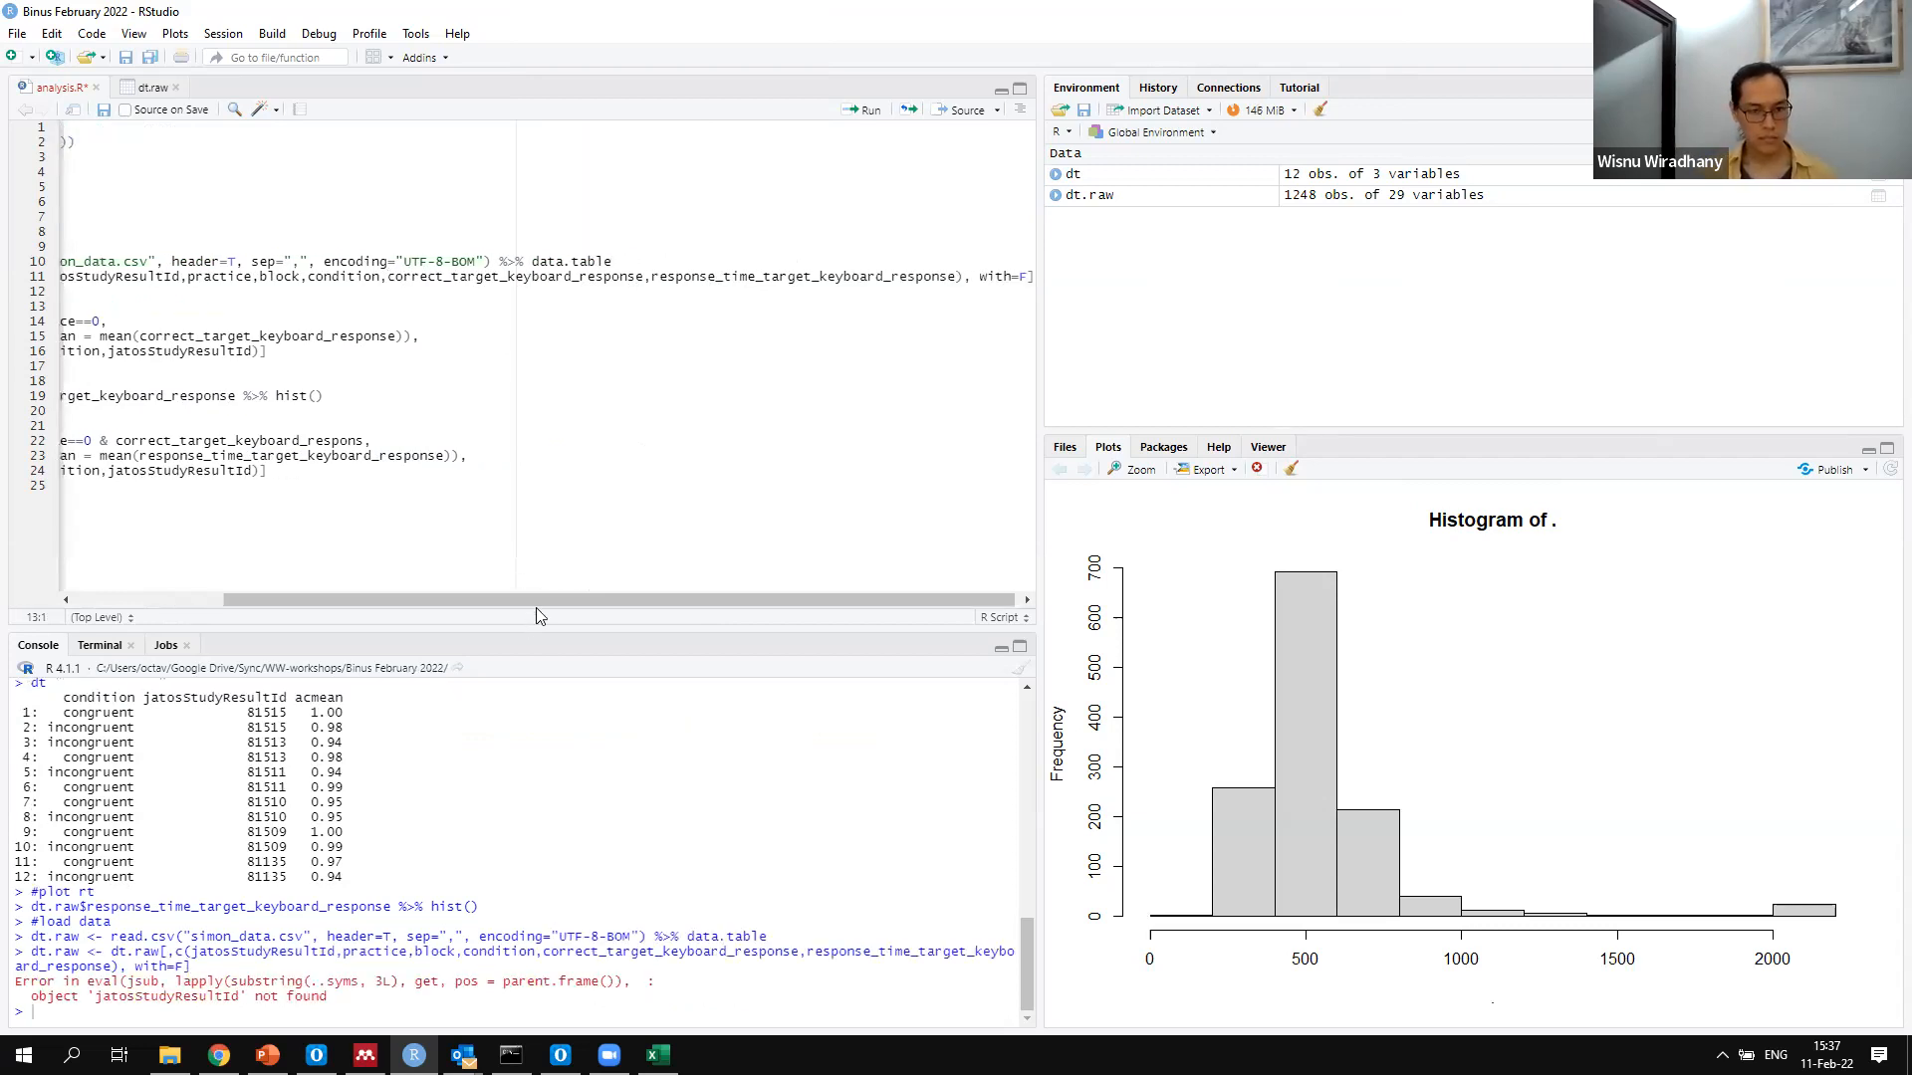
Reload simon_data.csv into dt.raw by rerunning the data-loading line
drag(249, 599, 95, 573)
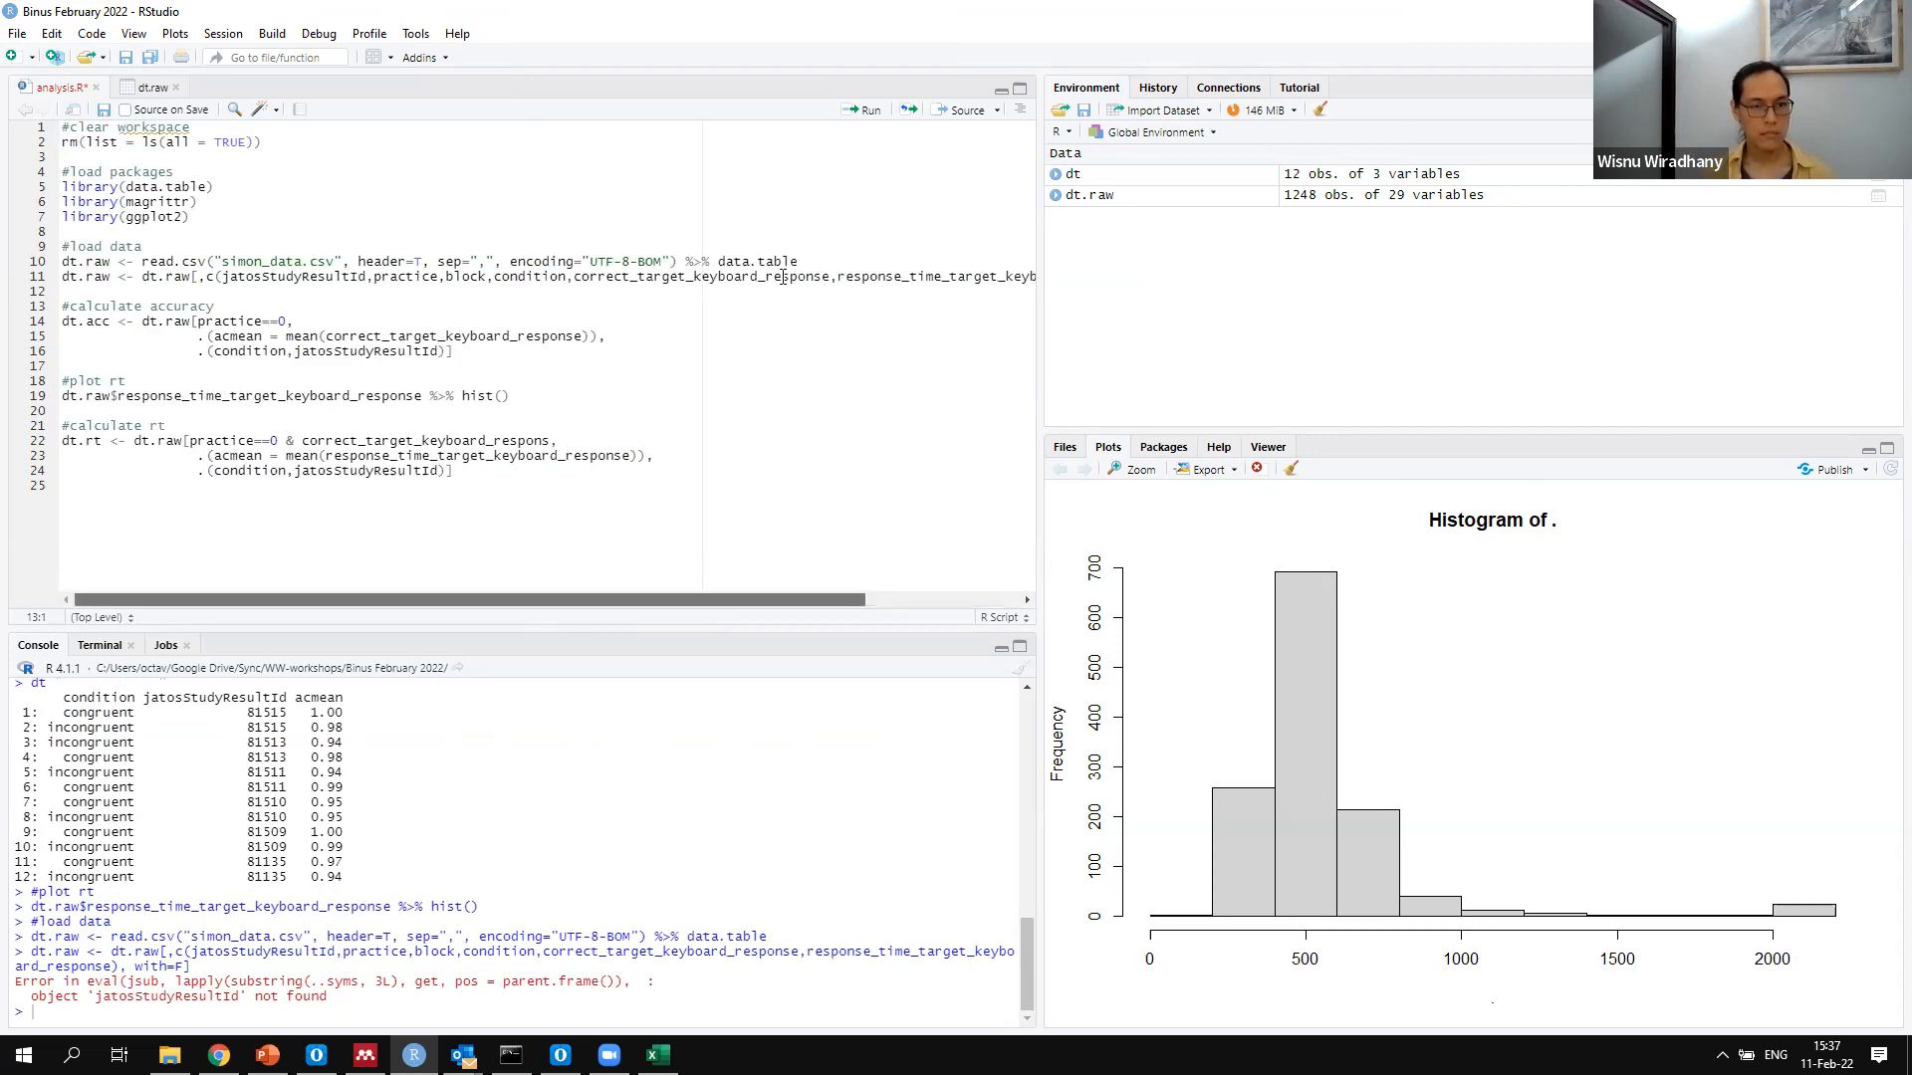
click(820, 261)
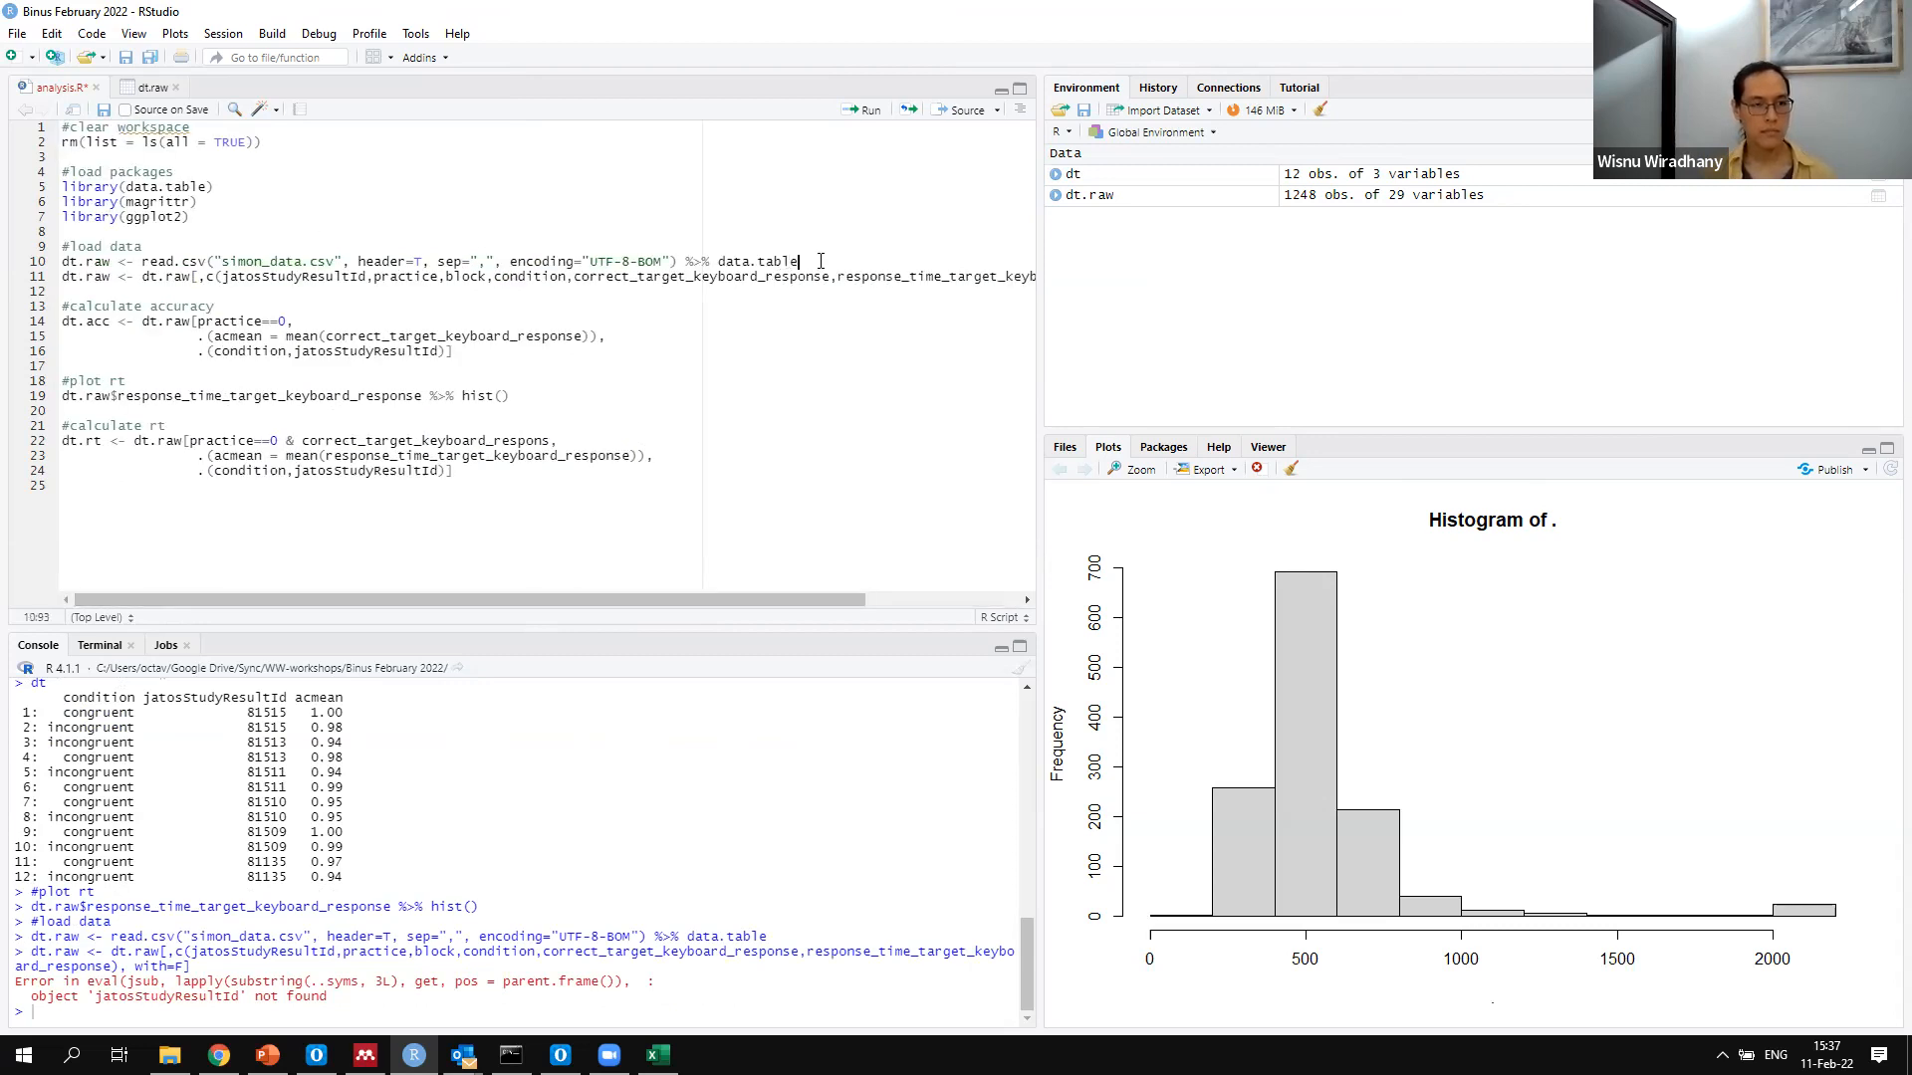
key(ctrl+Return)
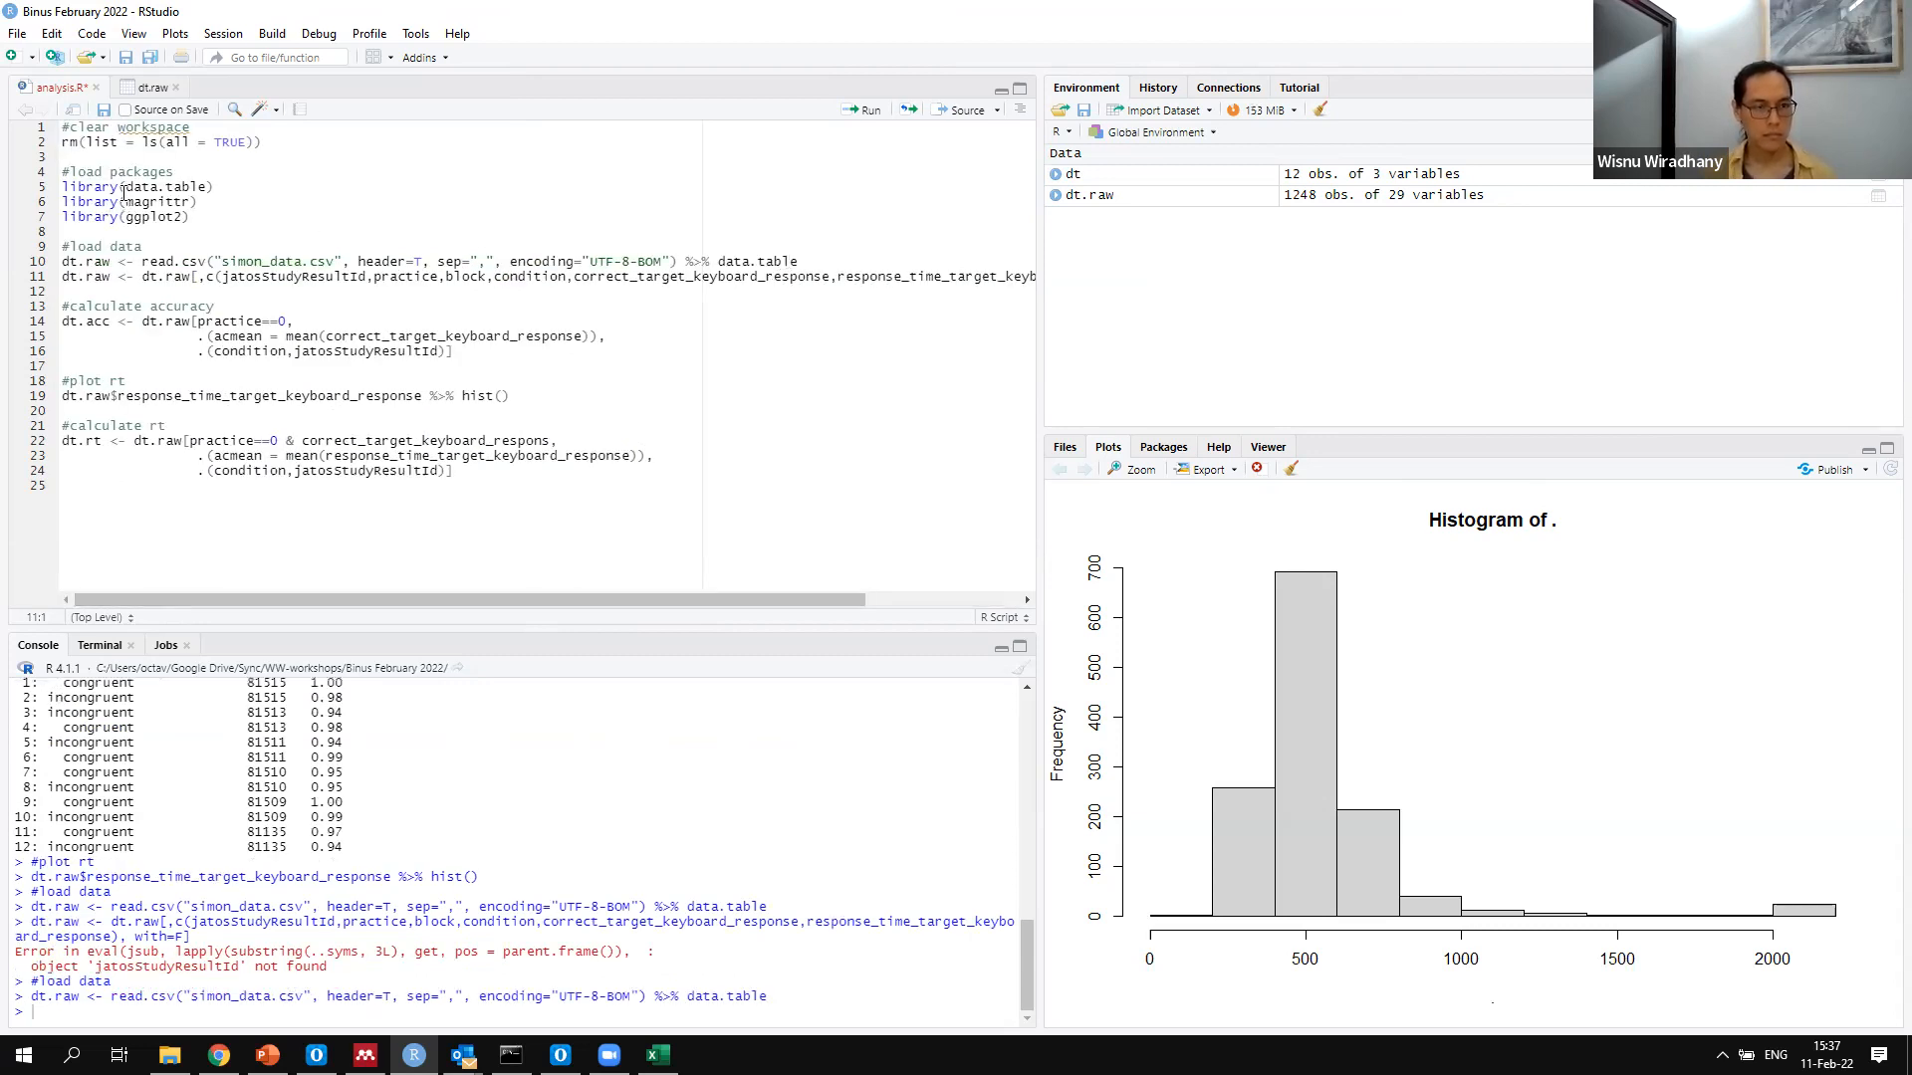
Replace c() with .() in the dt.raw column subset and run the line again
key(ctrl+z)
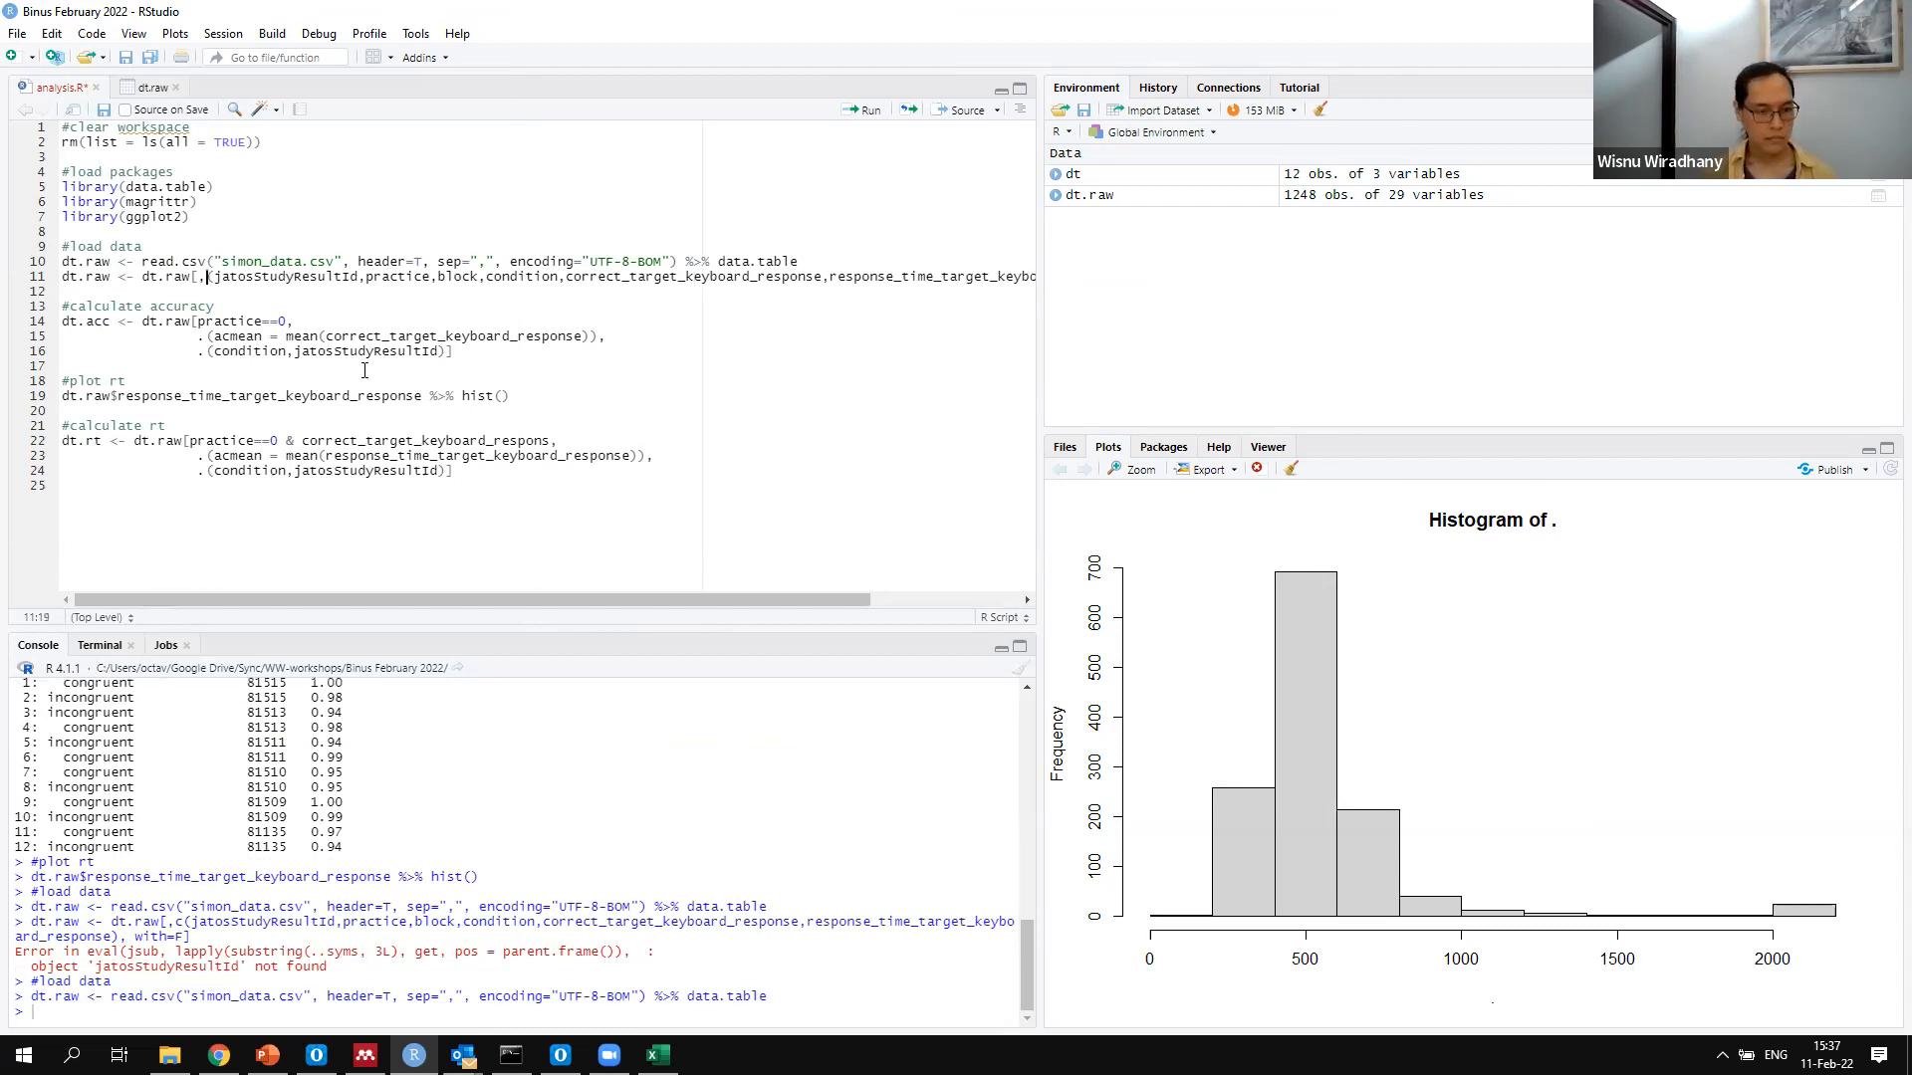
text(.)
key(ctrl+Return)
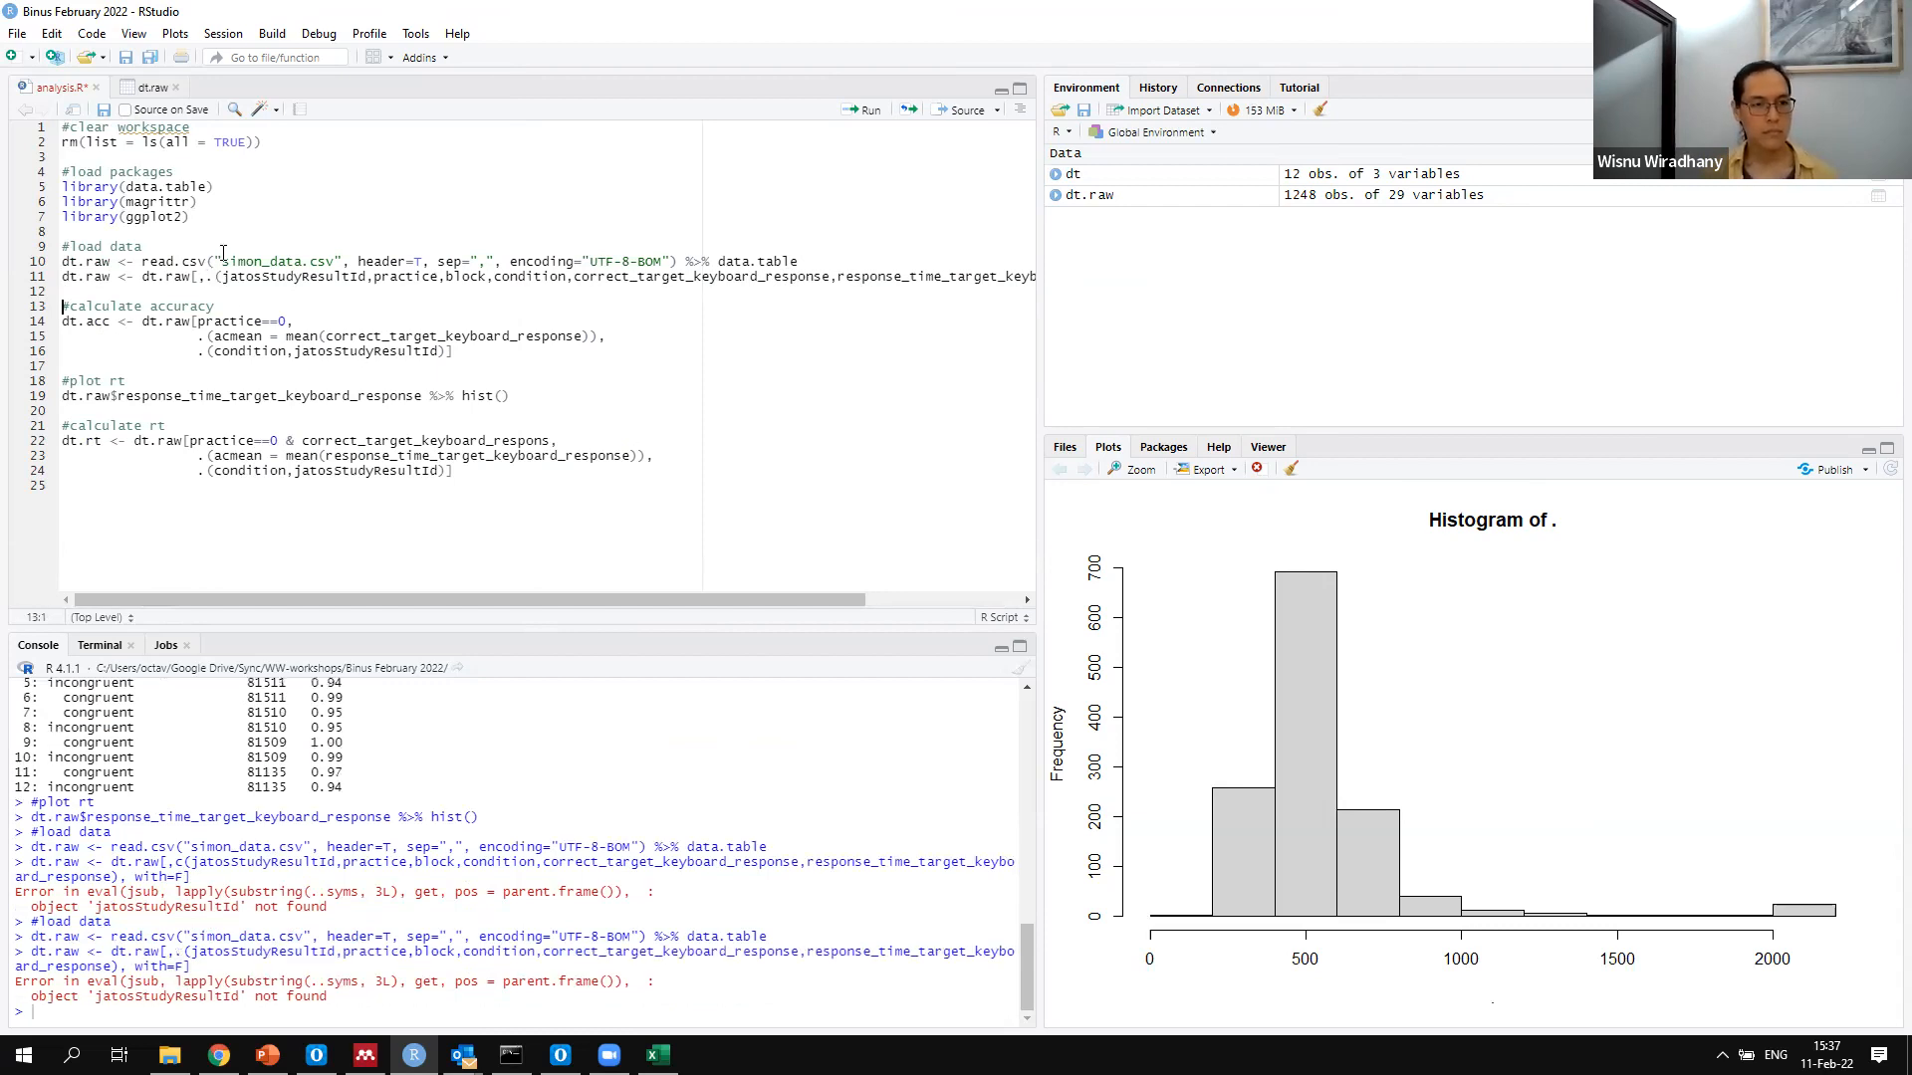
Enter dt.raw$jato in the console to look up the matching column names in dt.raw
click(28, 261)
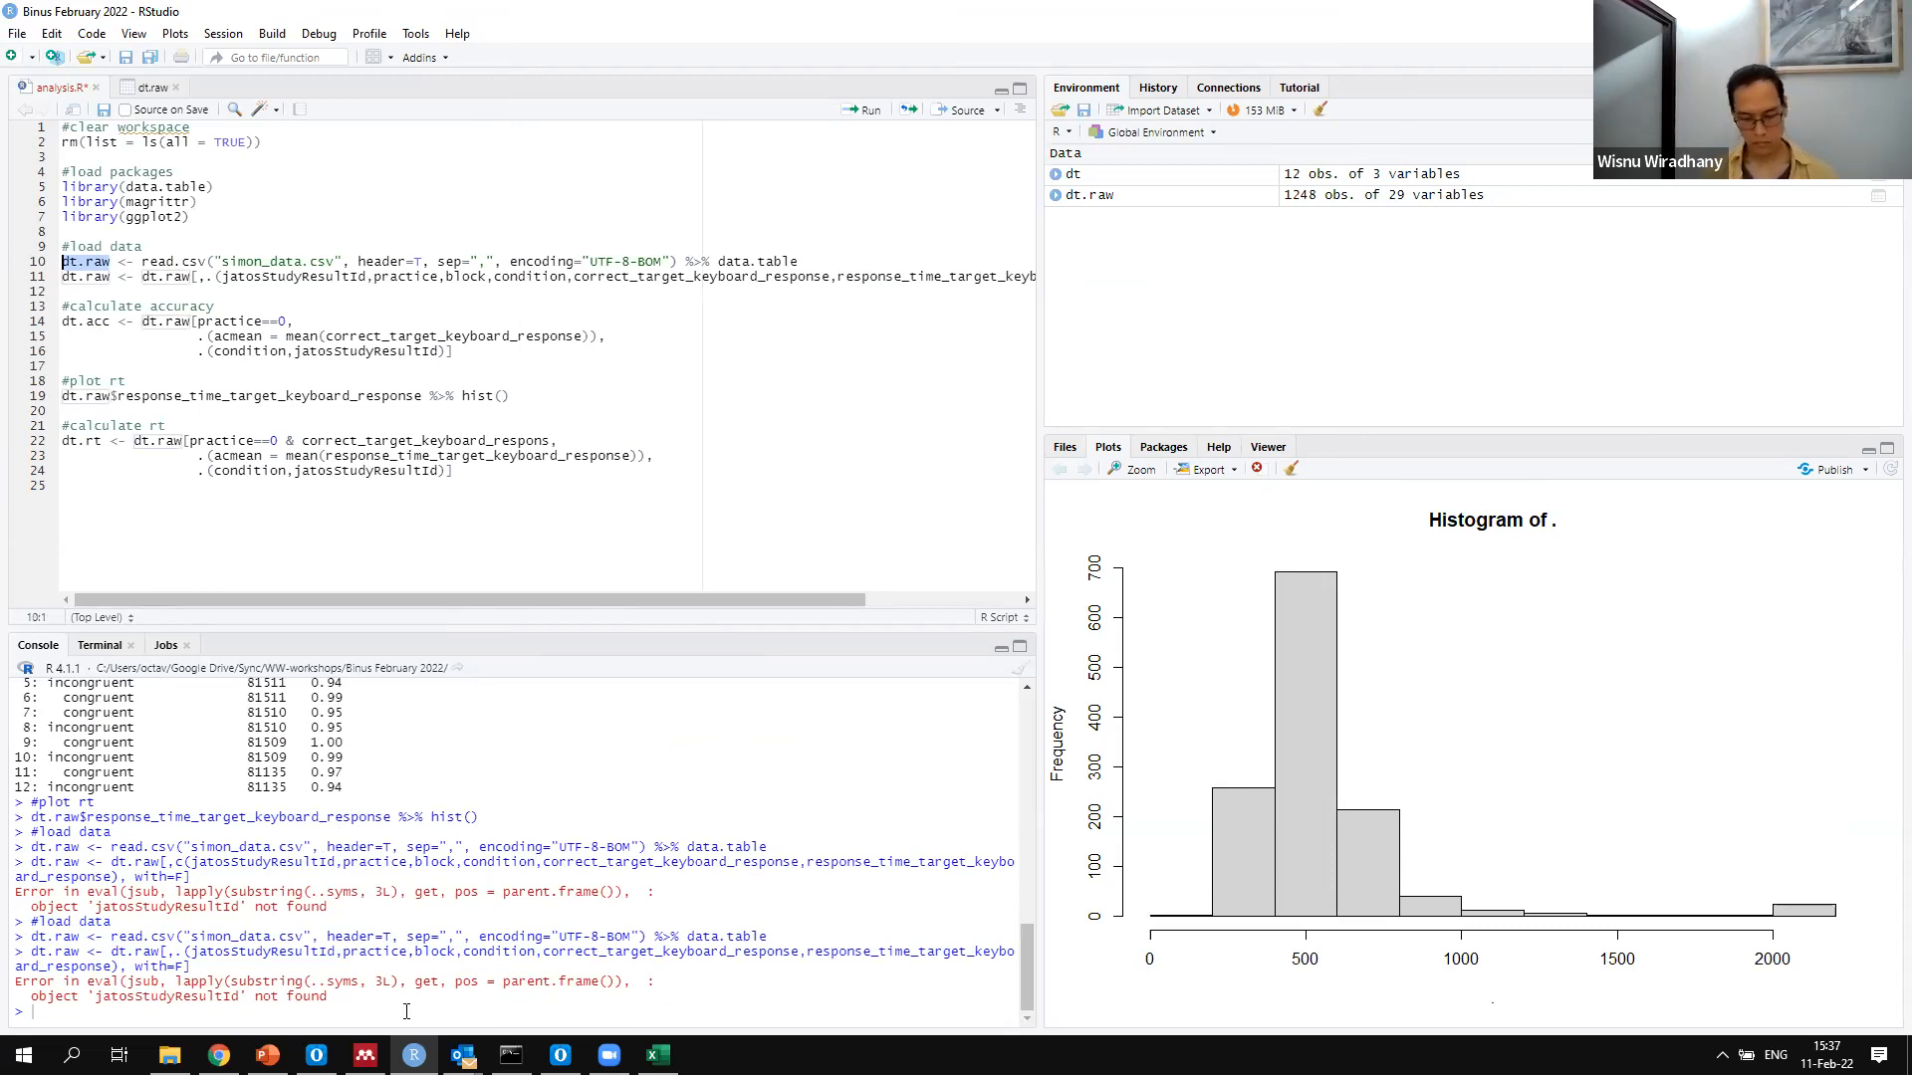
text(dt.raw$jato)
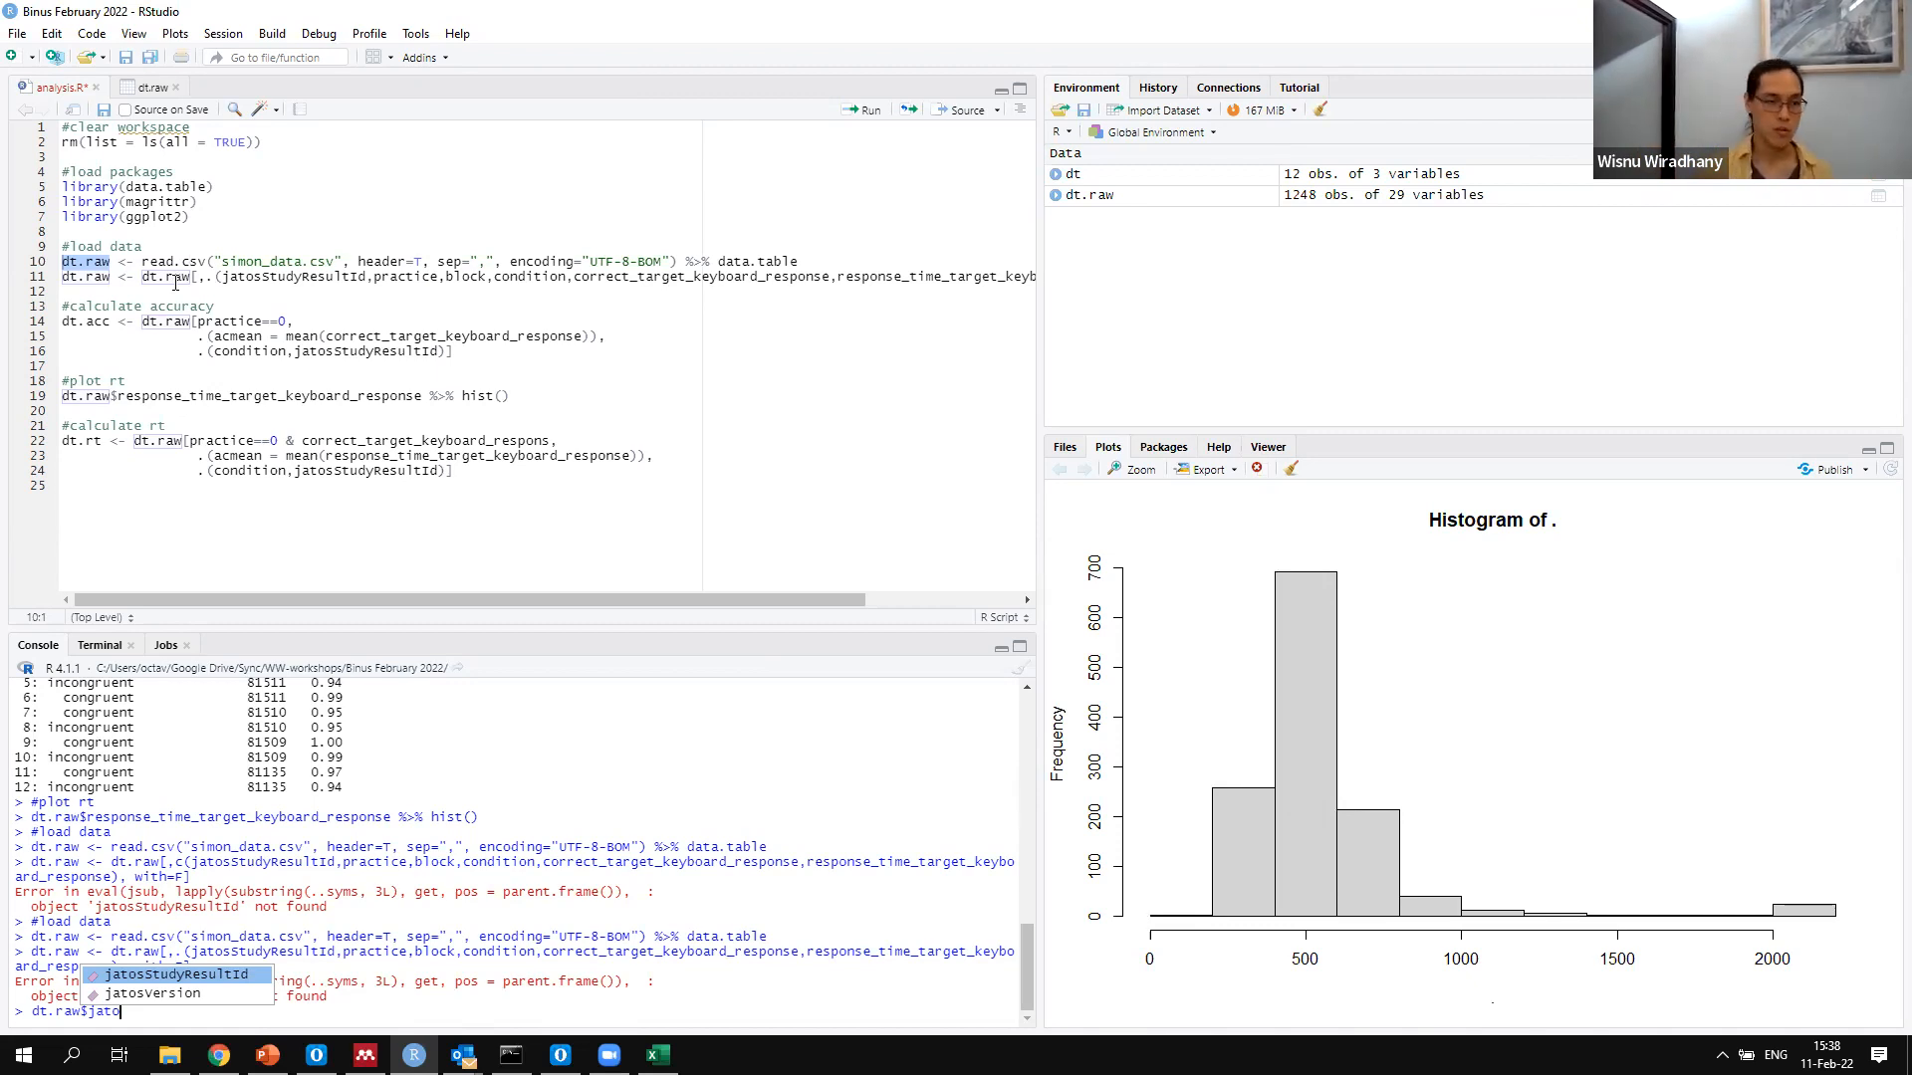
key(Escape)
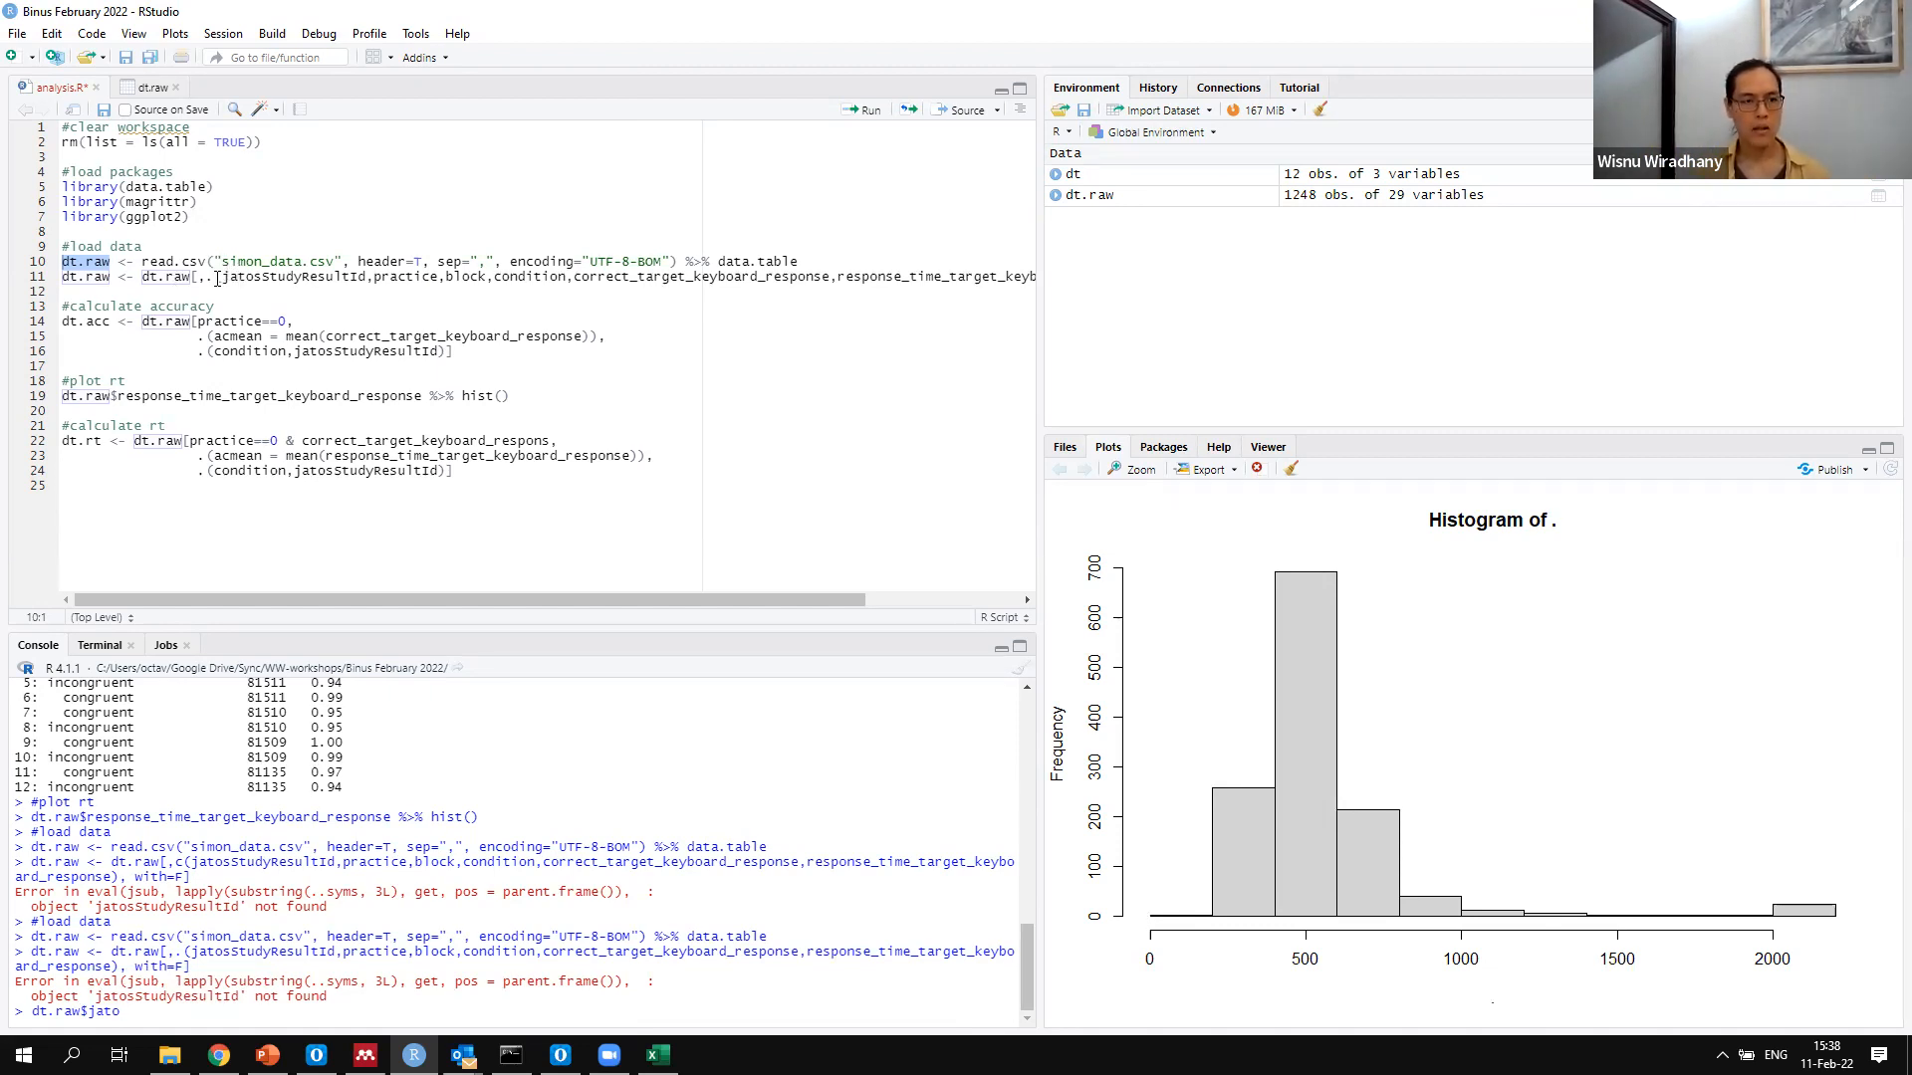
Change the dt.raw column subset on line 11 to use c() and enclose jatosStudyResultId in double quotes
key(ctrl+z)
text(")
key(Right)
key(Right)
key(Right)
key(Right)
key(Right)
key(Right)
key(Right)
key(Right)
key(Right)
key(Right)
key(Right)
key(Right)
key(Right)
key(Right)
key(Right)
key(Right)
key(Right)
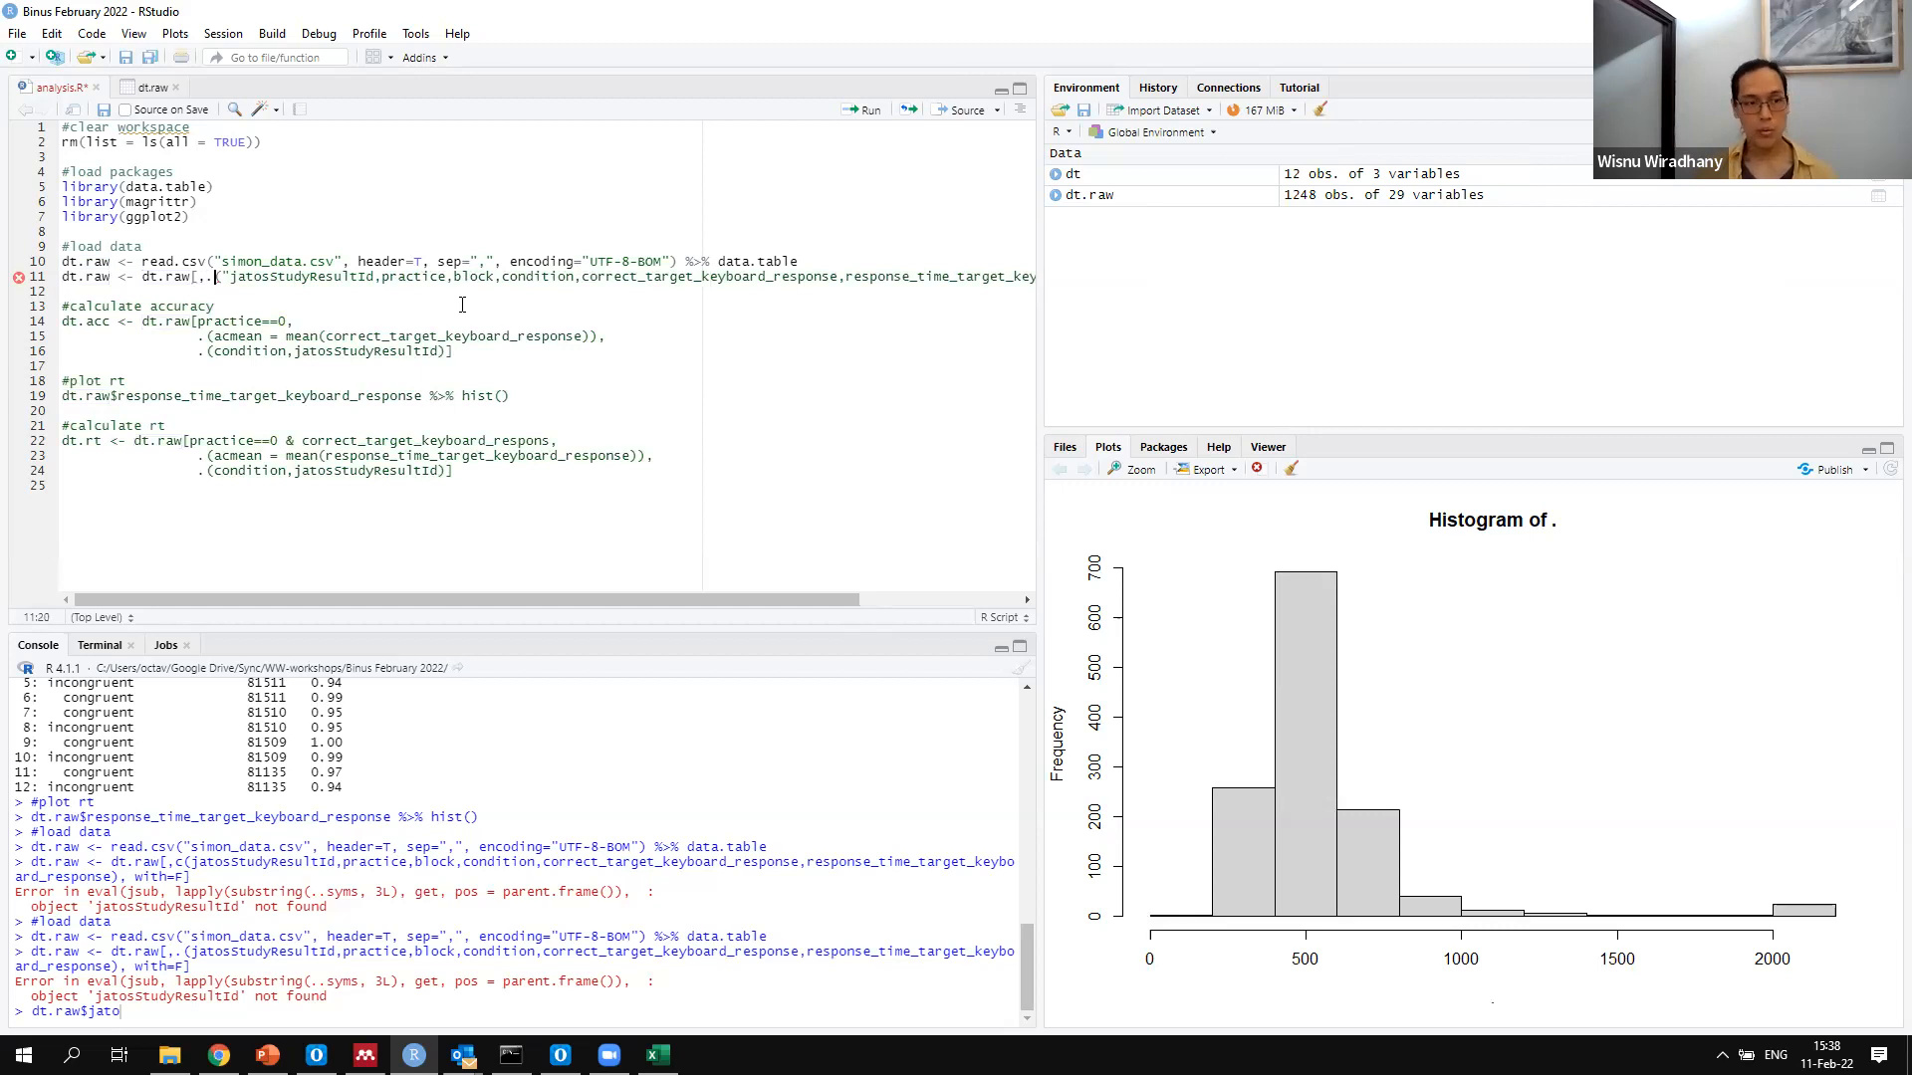
key(BackSpace)
text(c)
key(ctrl+Right)
text(")
key(Right)
Enclose practice, block and condition in double quotes in the dt.raw column list
text(")
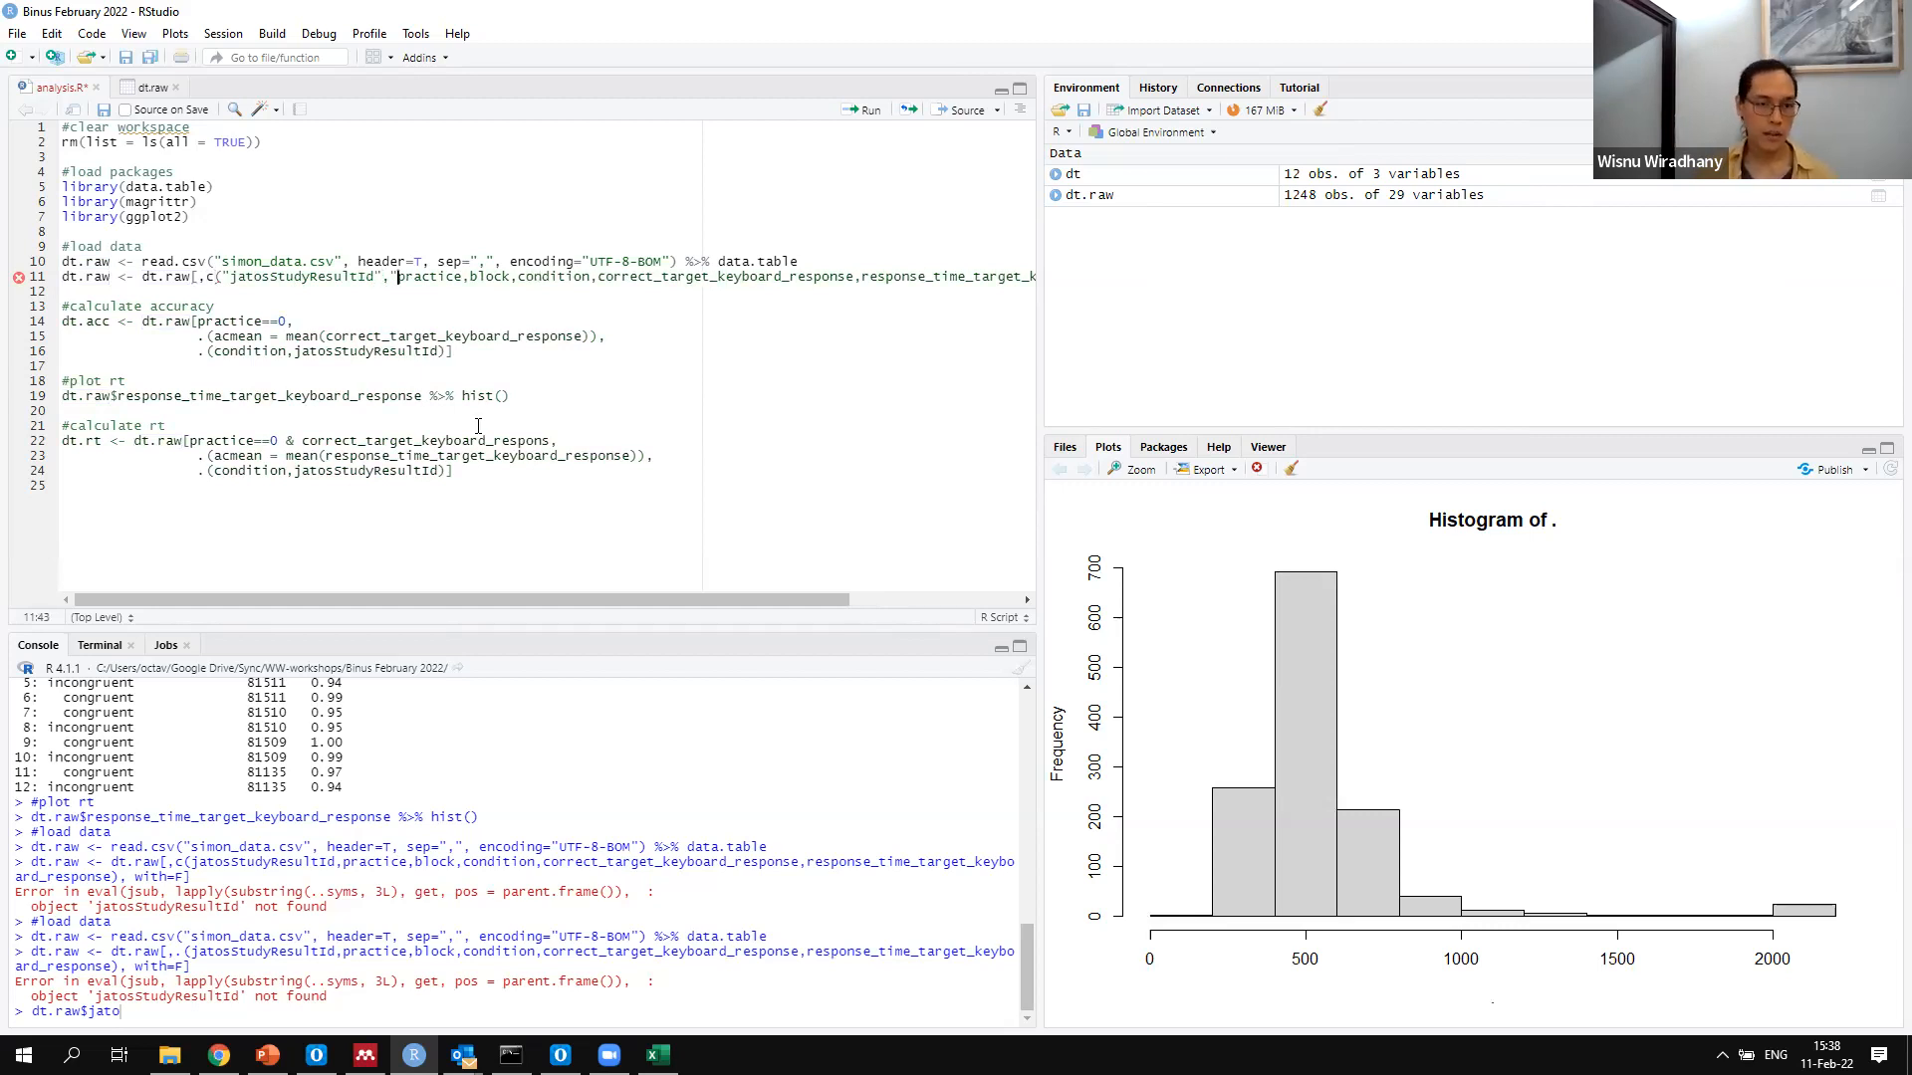
key(ctrl+Right)
text(")
key(Right)
text(")
key(Right)
key(Right)
key(ctrl+Right)
text(")
key(Right)
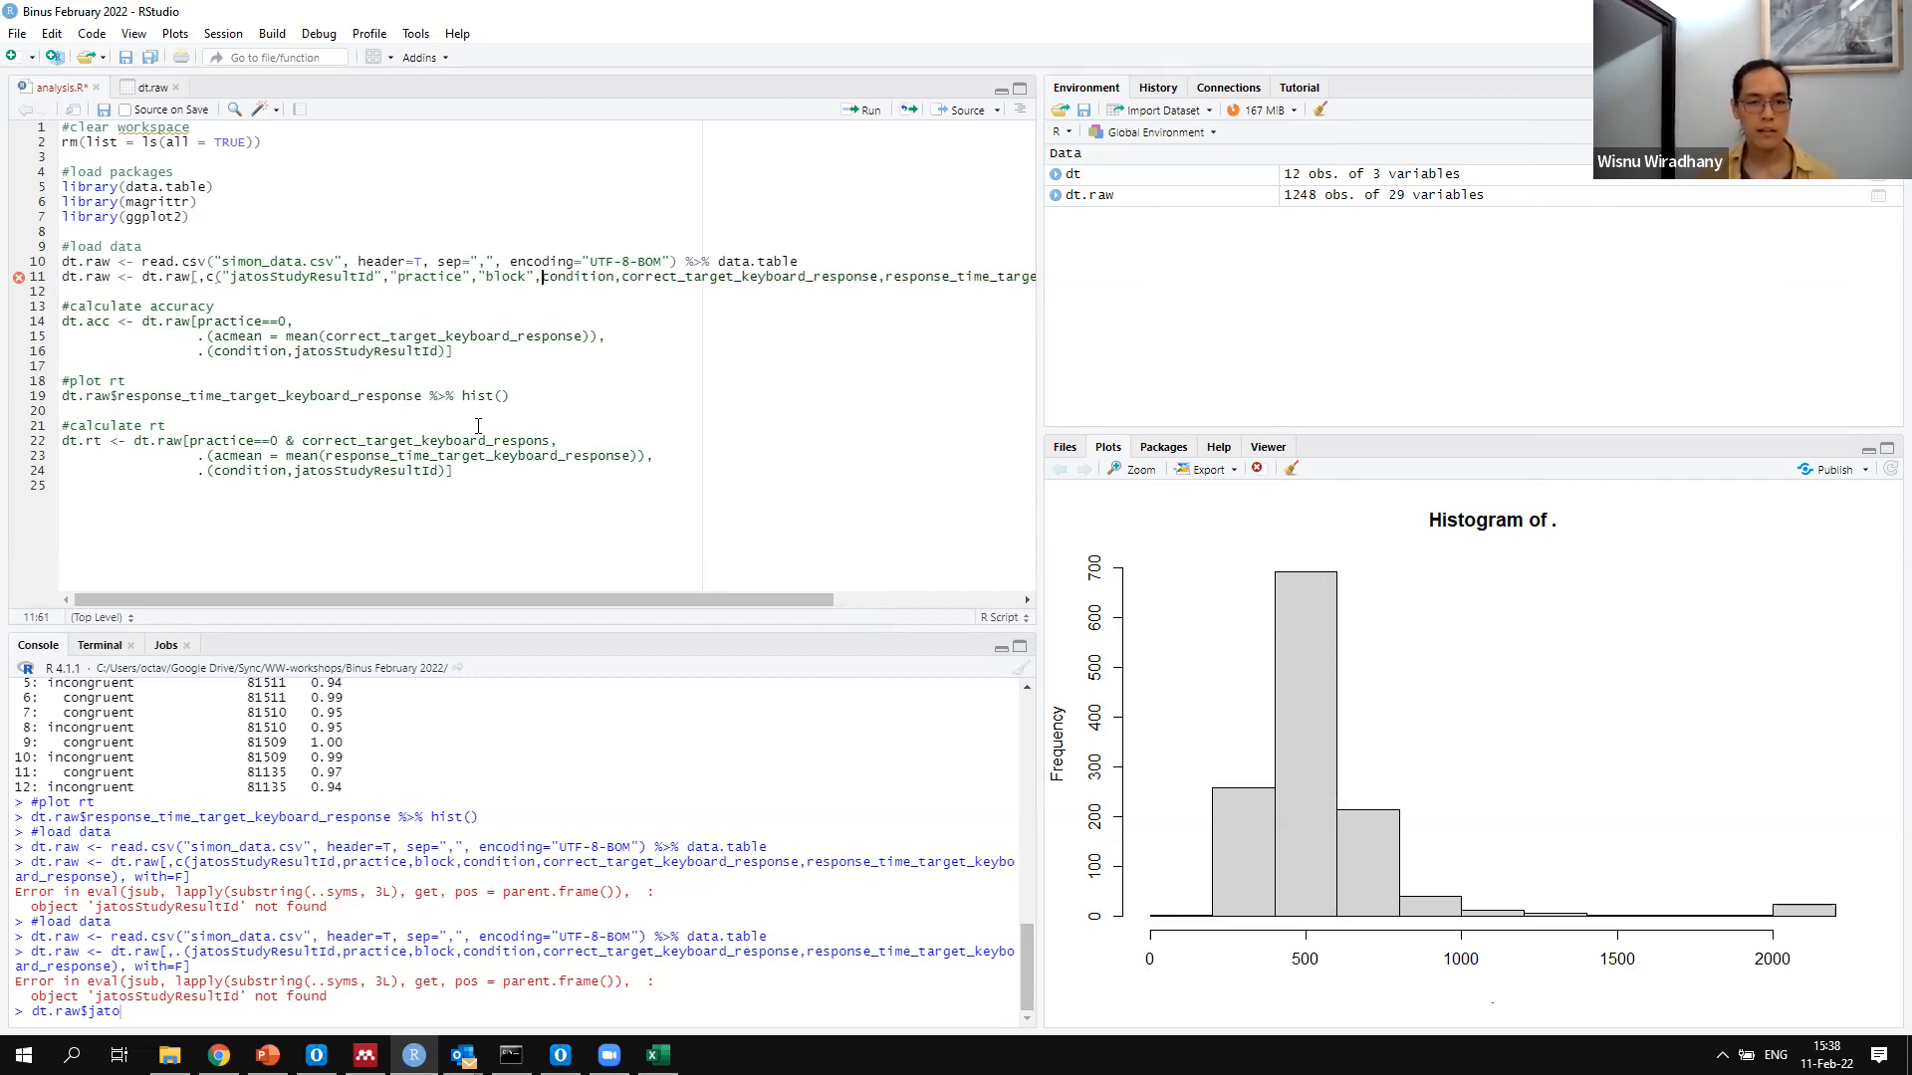
text(")
key(Right)
key(Right)
key(Right)
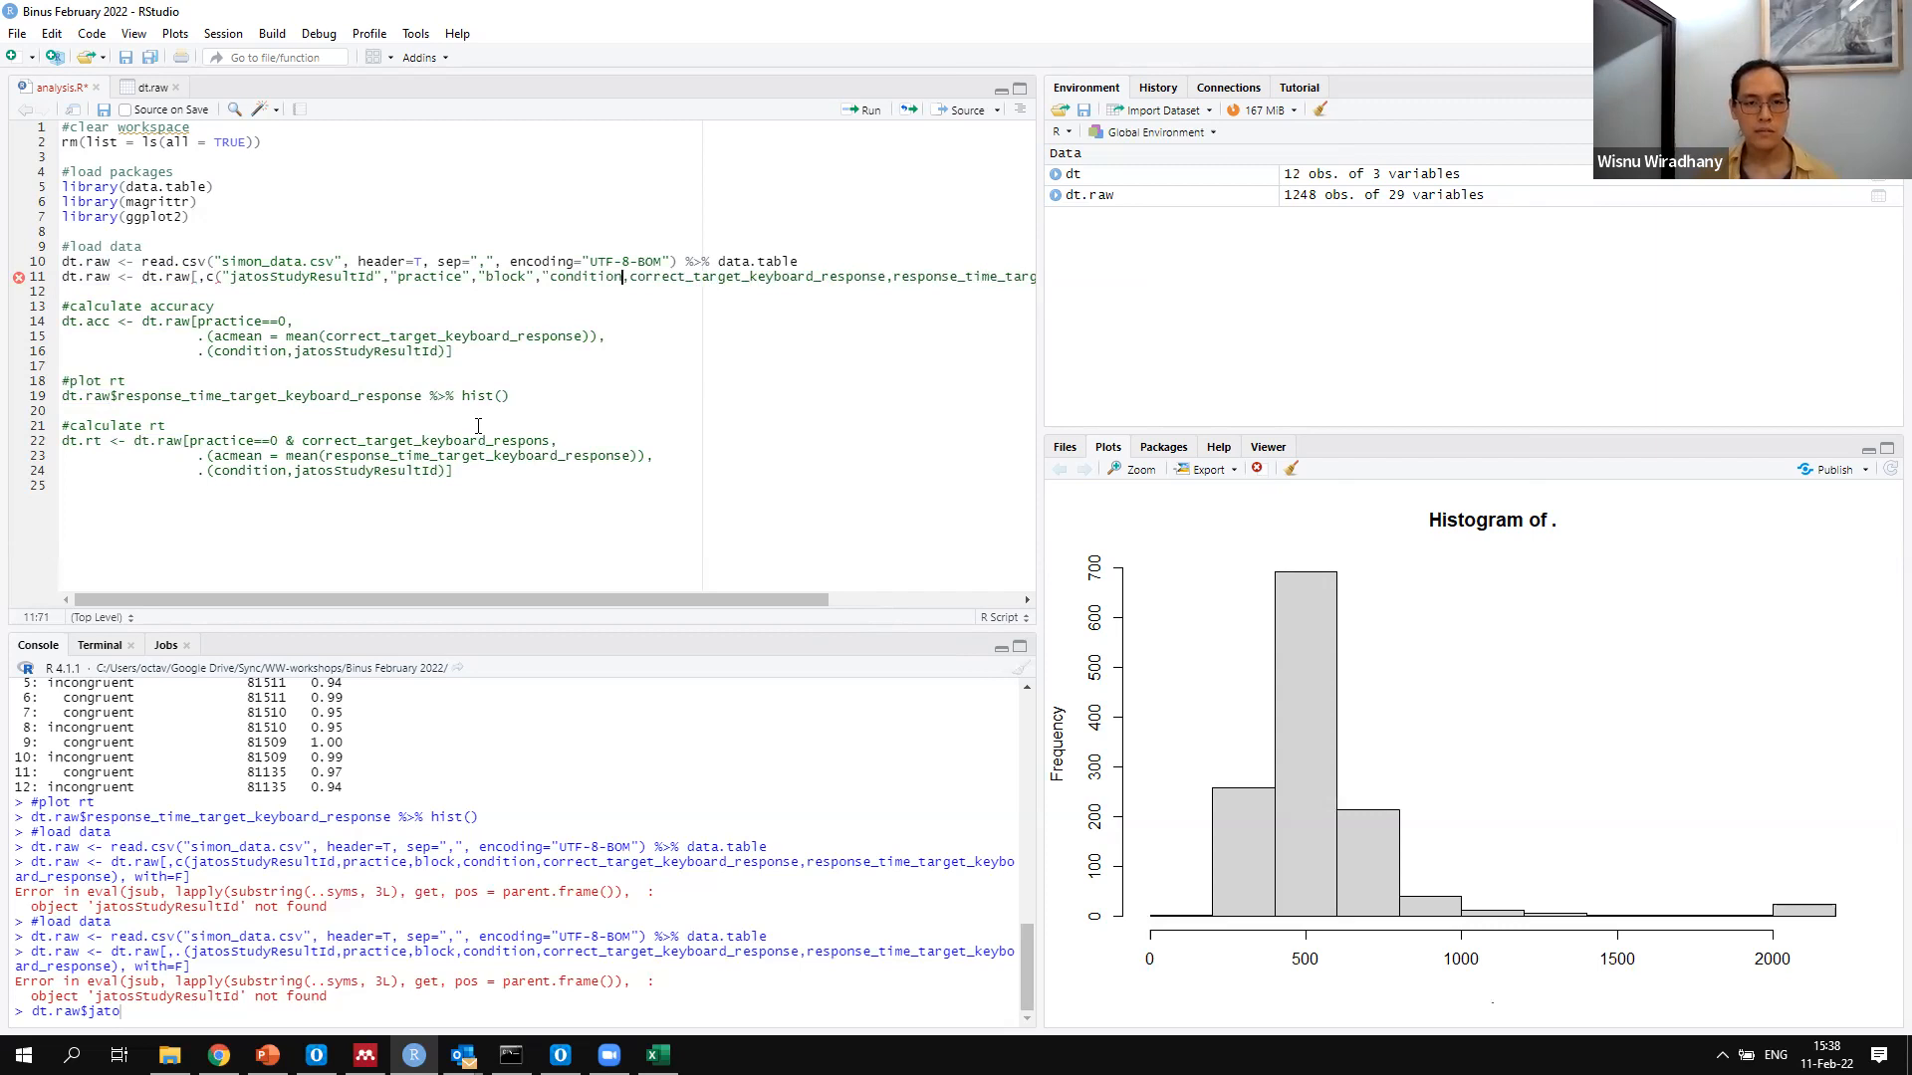
text(")
key(Right)
Enclose correct_target_keyboard_response and response_time_target_keyboard_response in double quotes and run the column subset line
text(")
key(Right)
key(ctrl+Right)
text(")
key(Right)
text(")
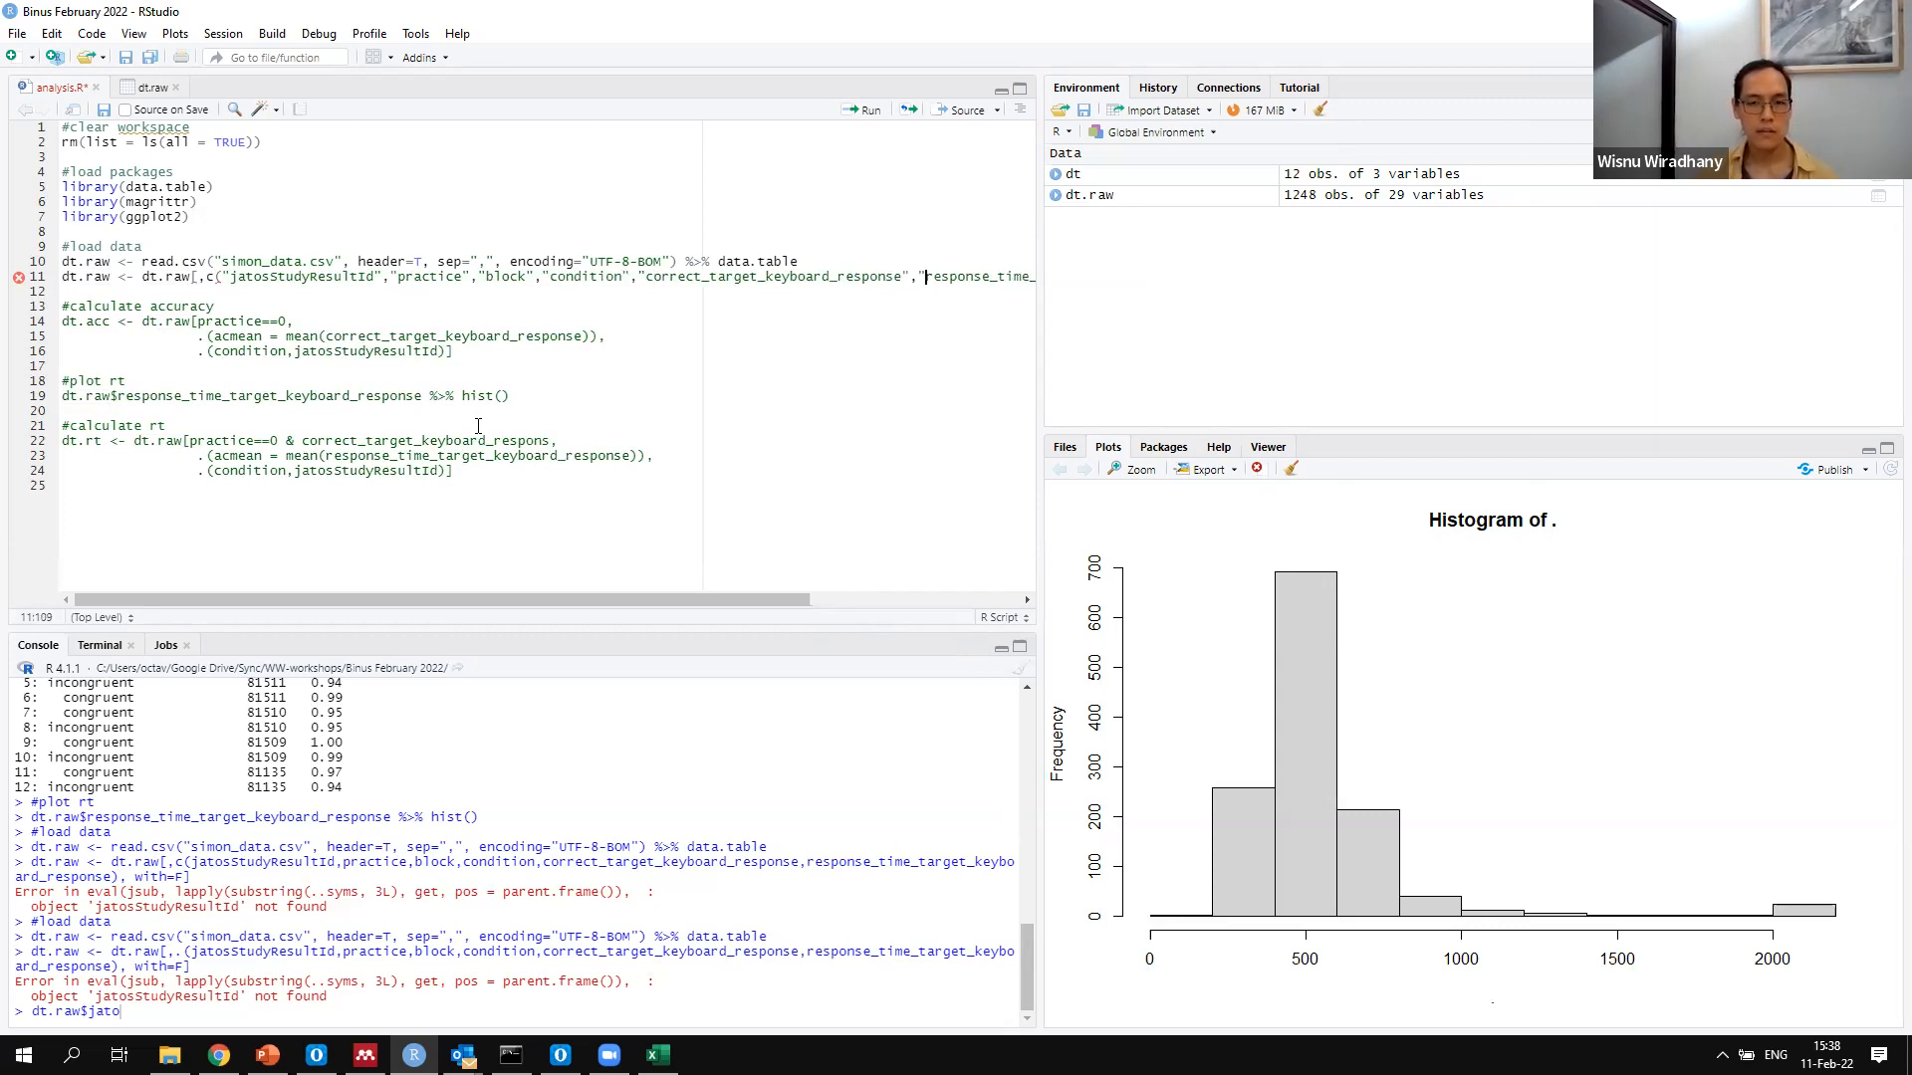
key(Right)
key(Right)
key(Right)
key(Right)
key(Right)
key(Right)
key(Right)
key(Right)
key(Right)
key(Right)
key(Right)
key(Right)
key(Right)
key(Right)
key(Right)
key(Right)
key(Right)
key(Right)
key(Right)
key(Right)
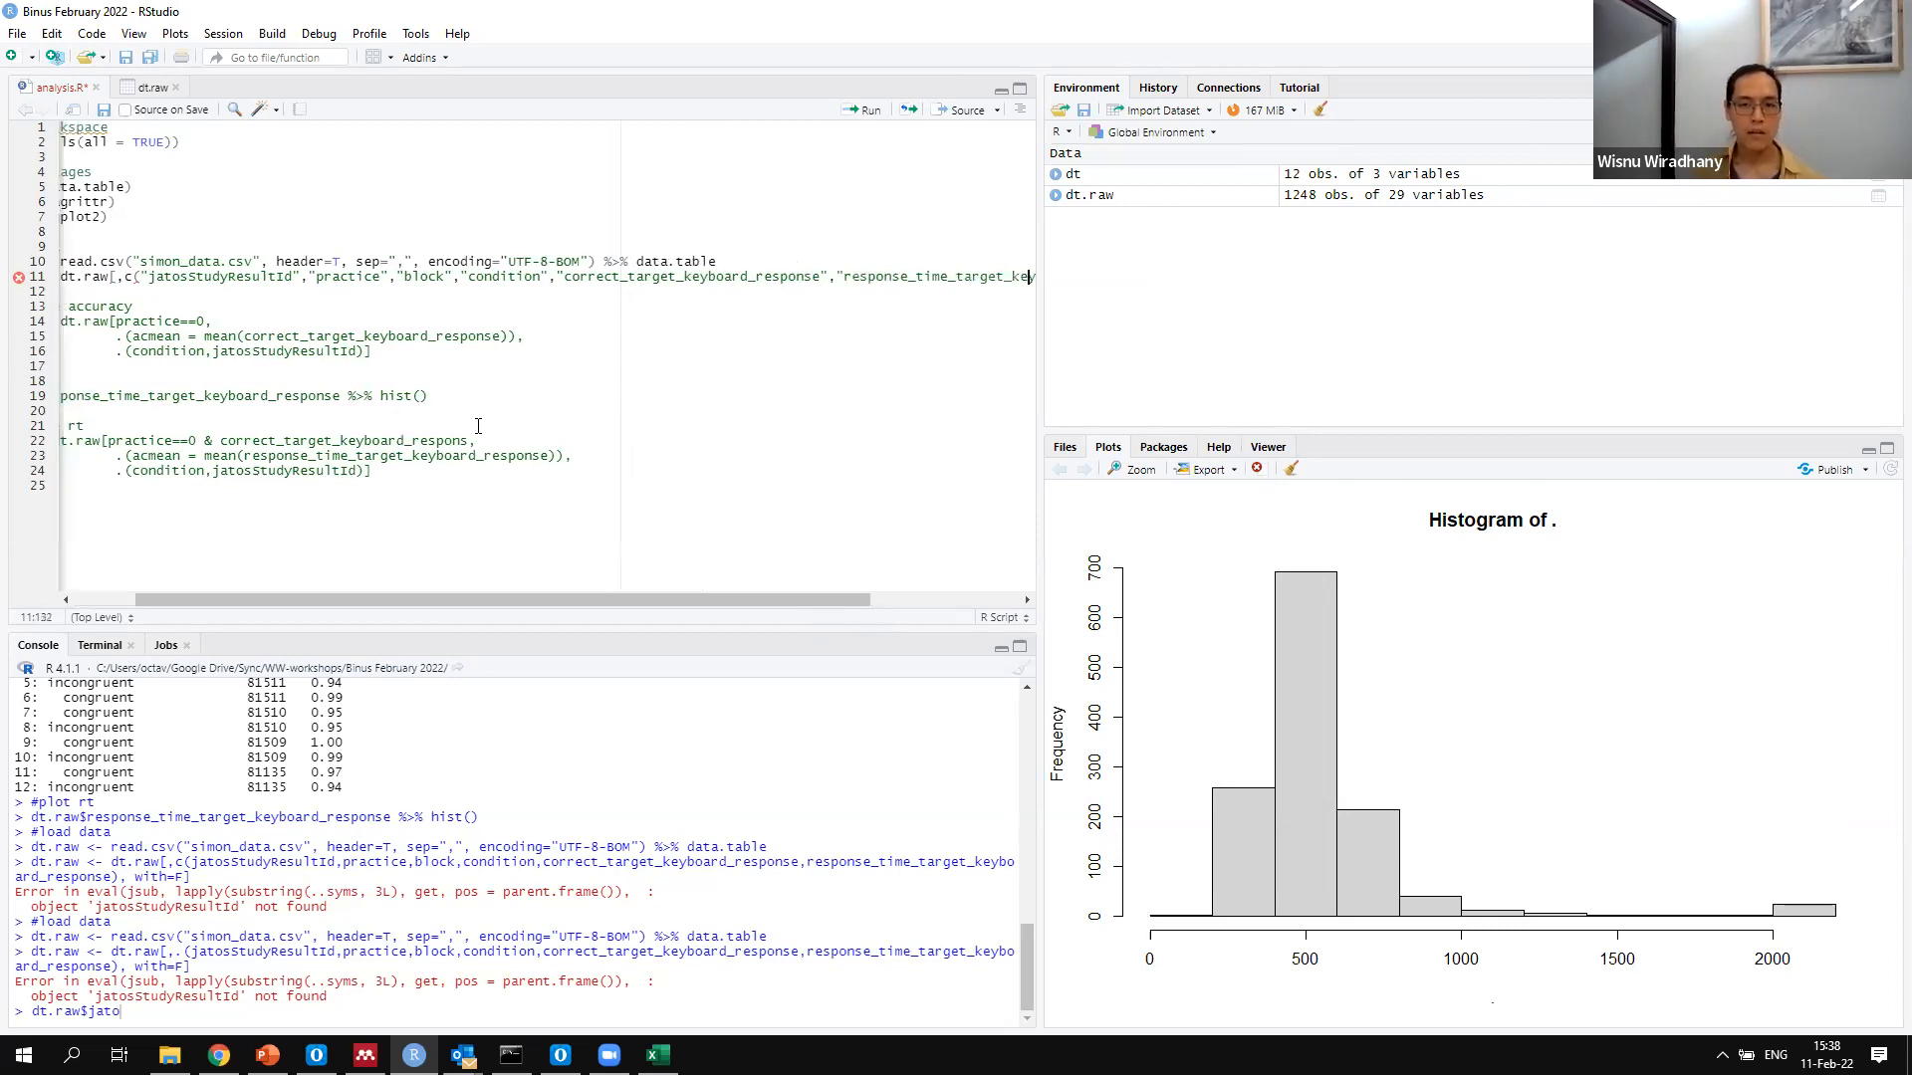
key(Right)
key(Right)
key(Right)
key(Right)
key(Right)
key(Right)
key(Right)
key(Right)
key(Right)
key(Right)
key(Right)
key(Right)
key(Right)
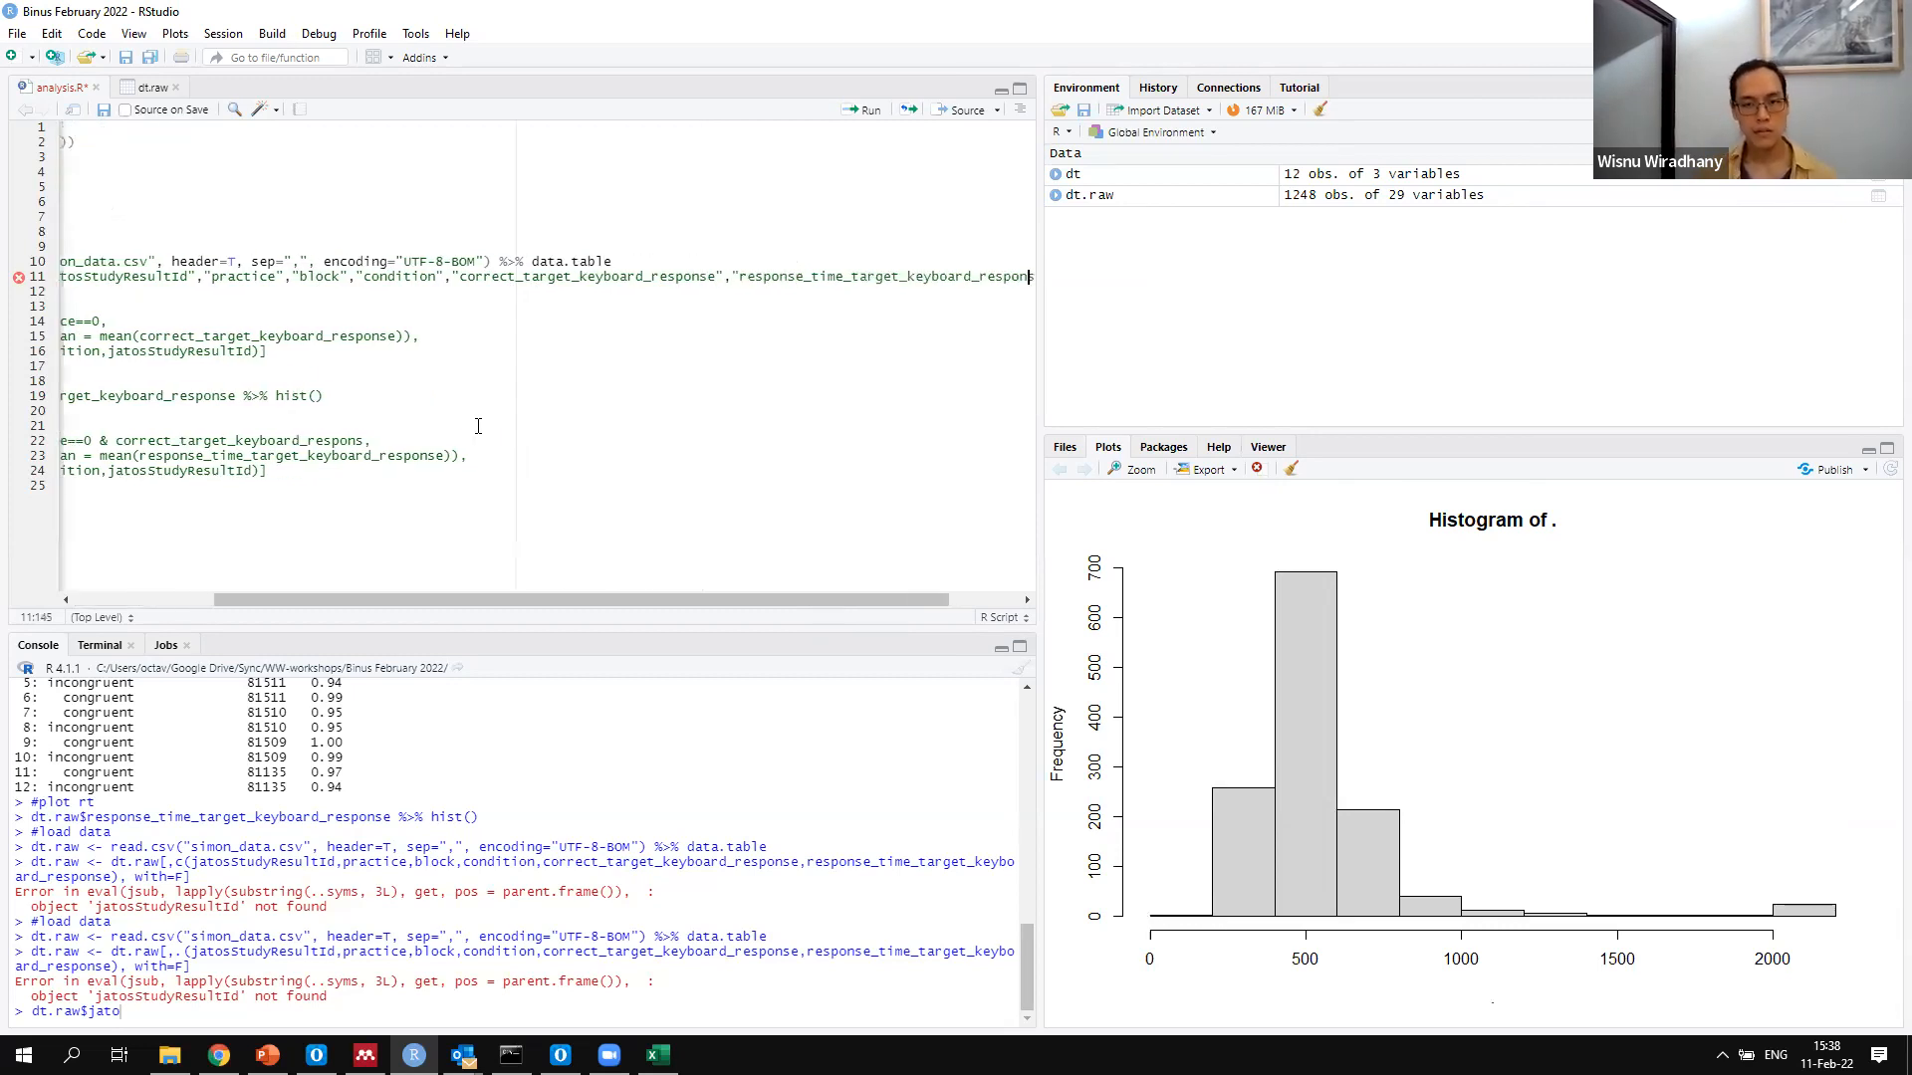
key(ctrl+Return)
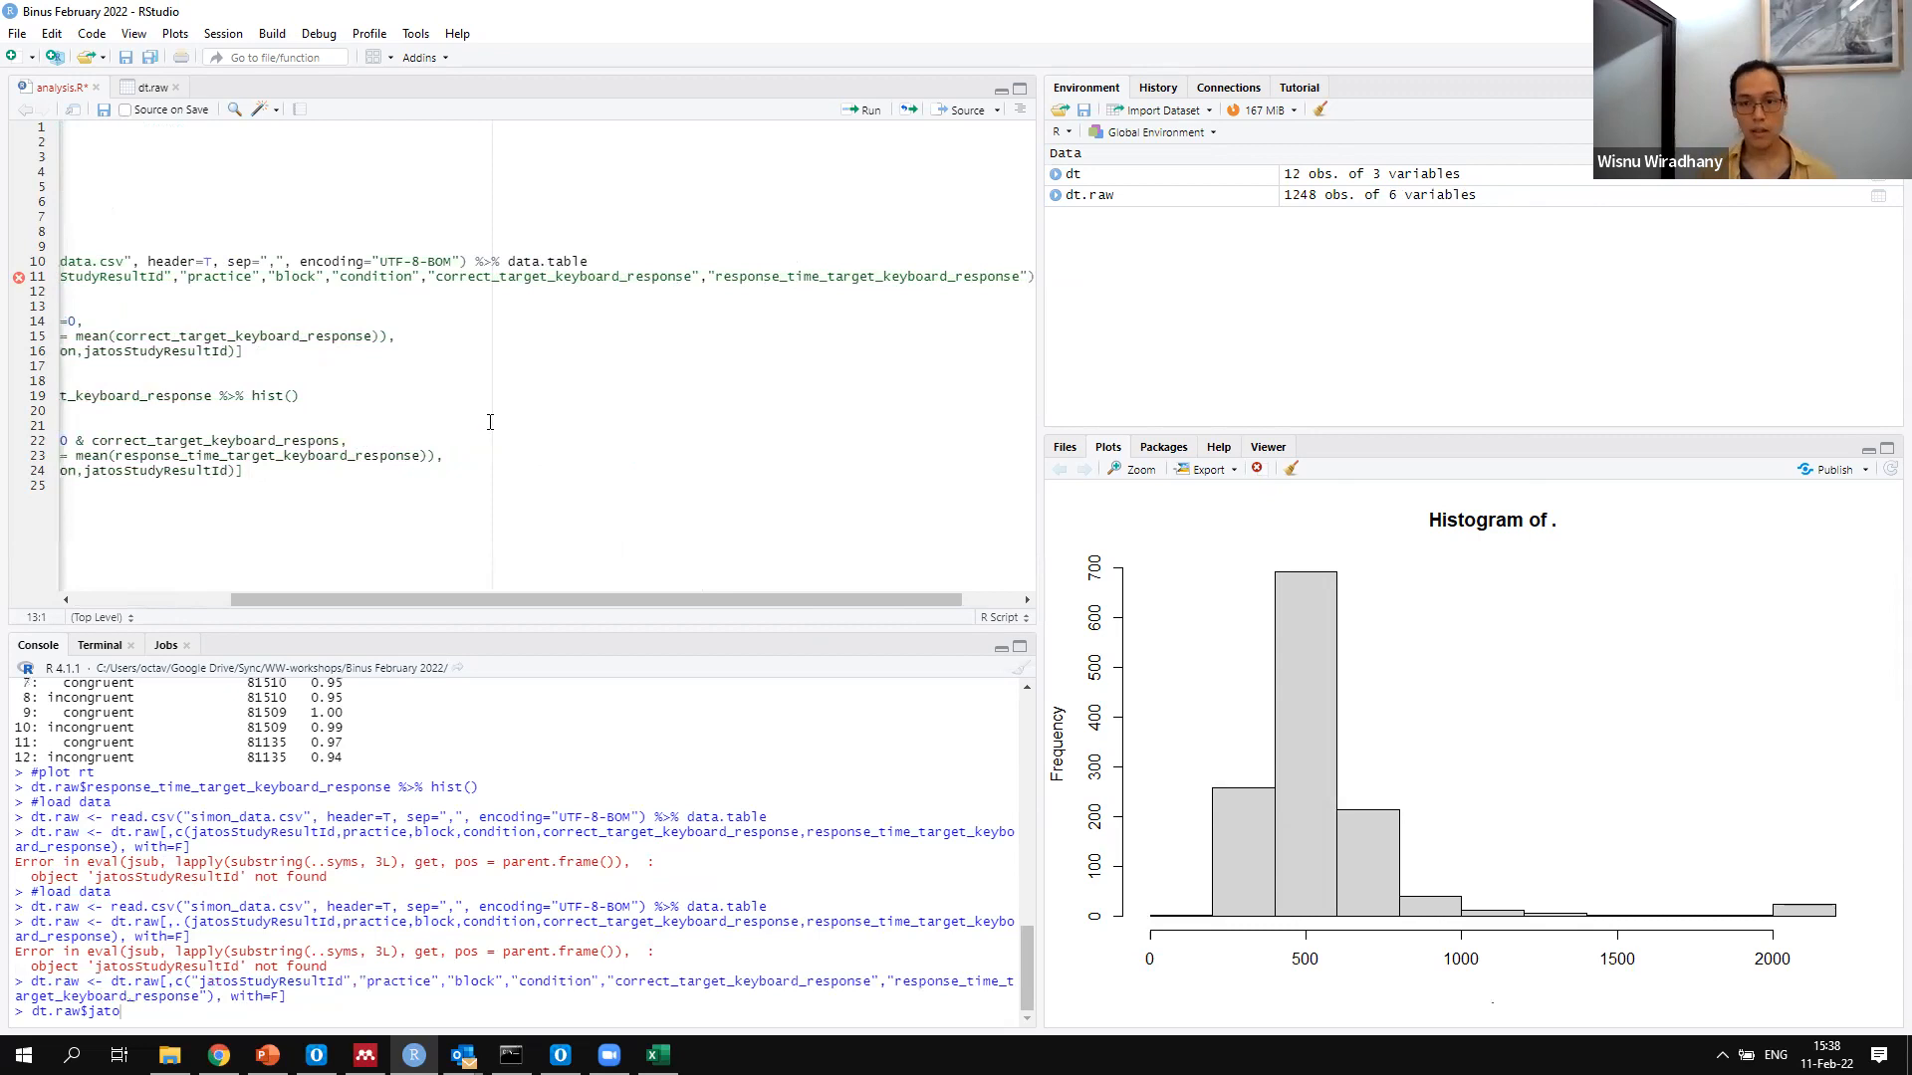
View the subsetted dt.raw table and return to the start of the lines in analysis.R
click(1328, 199)
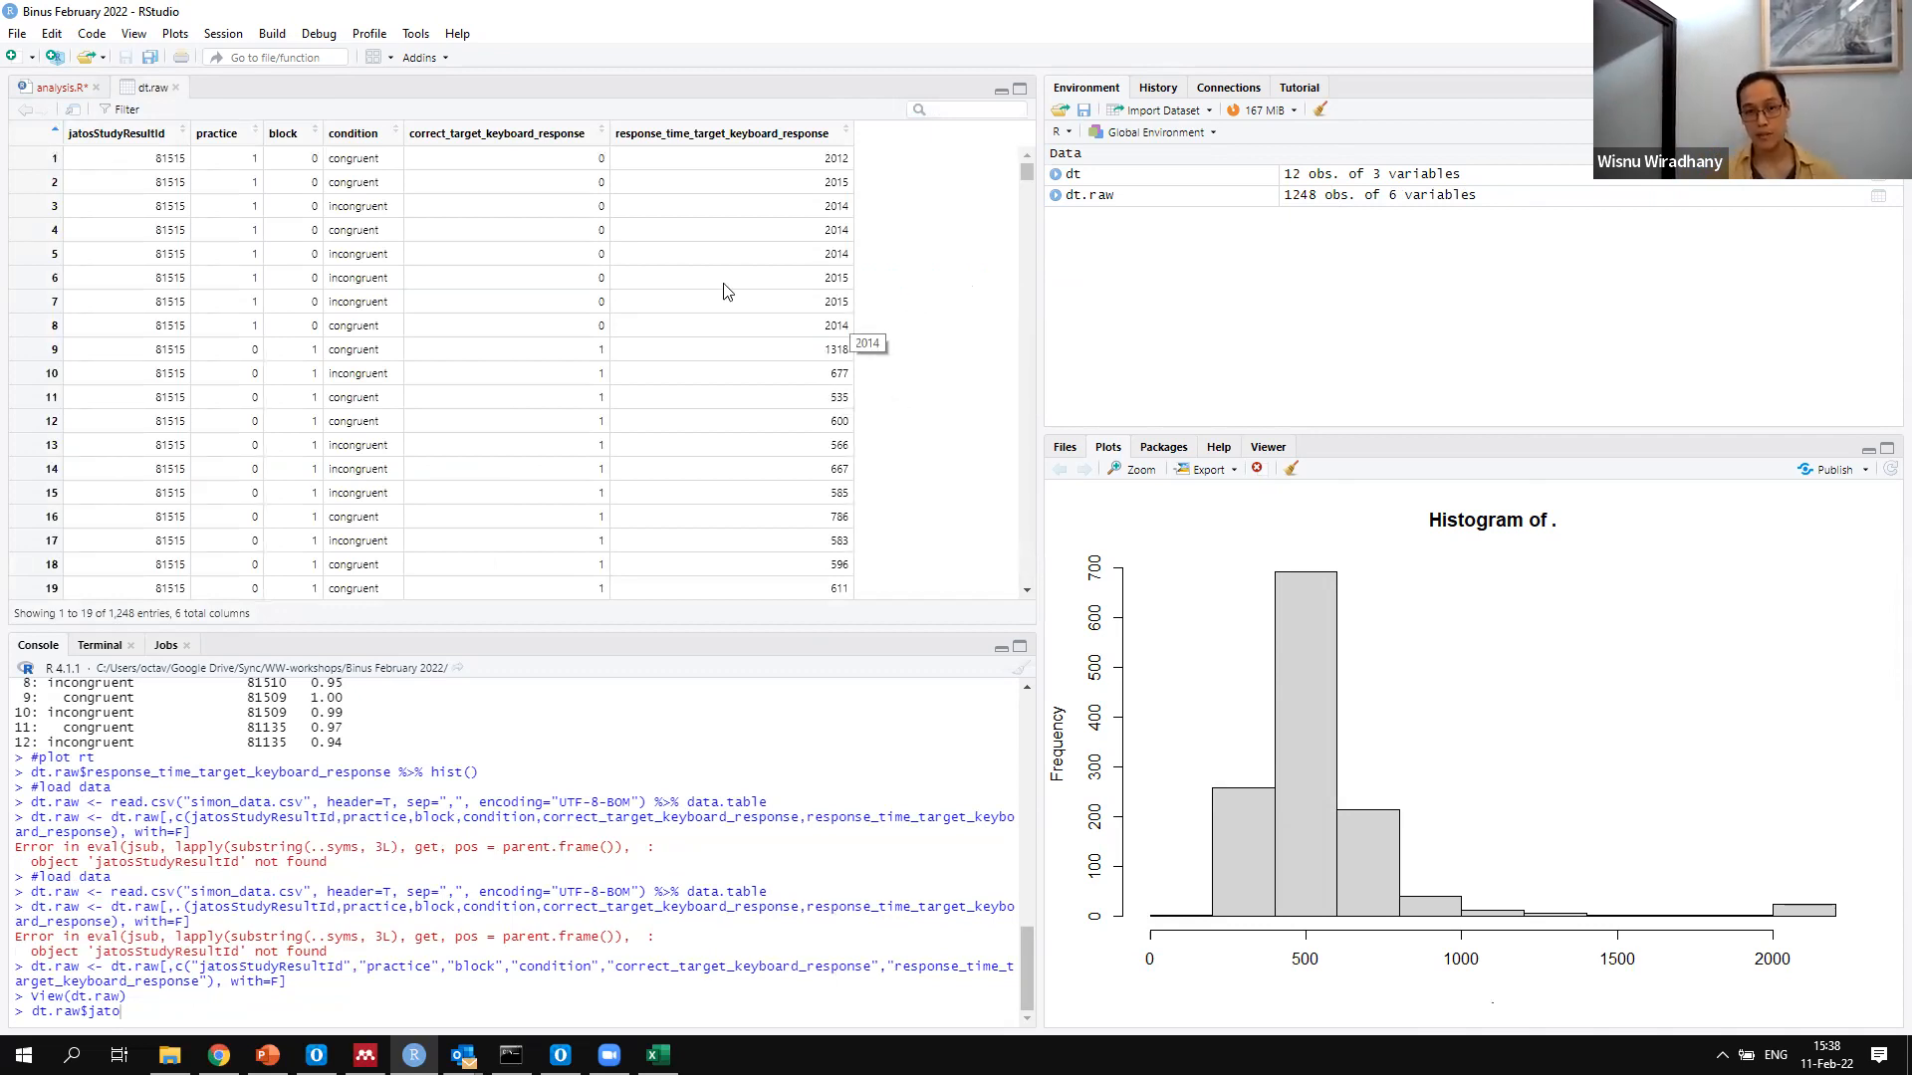
click(55, 86)
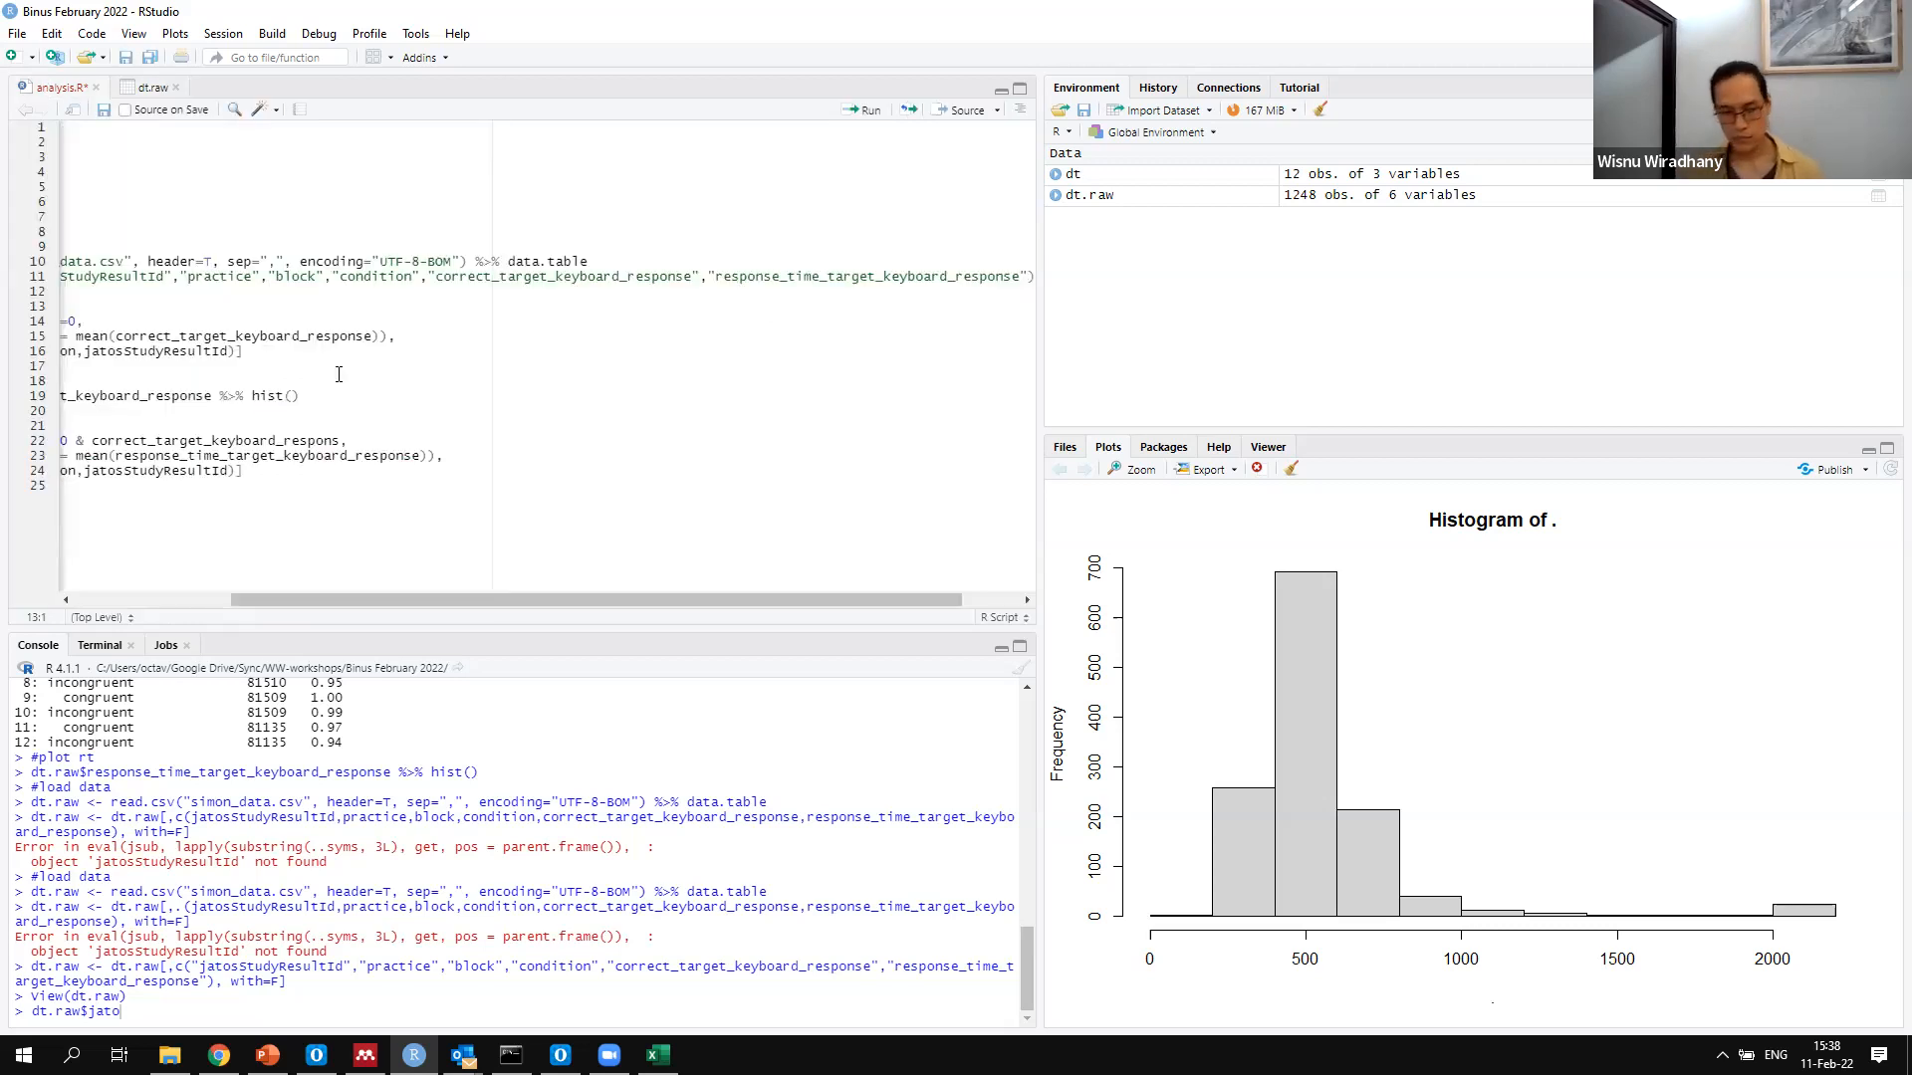
scroll(339, 375, left, 5)
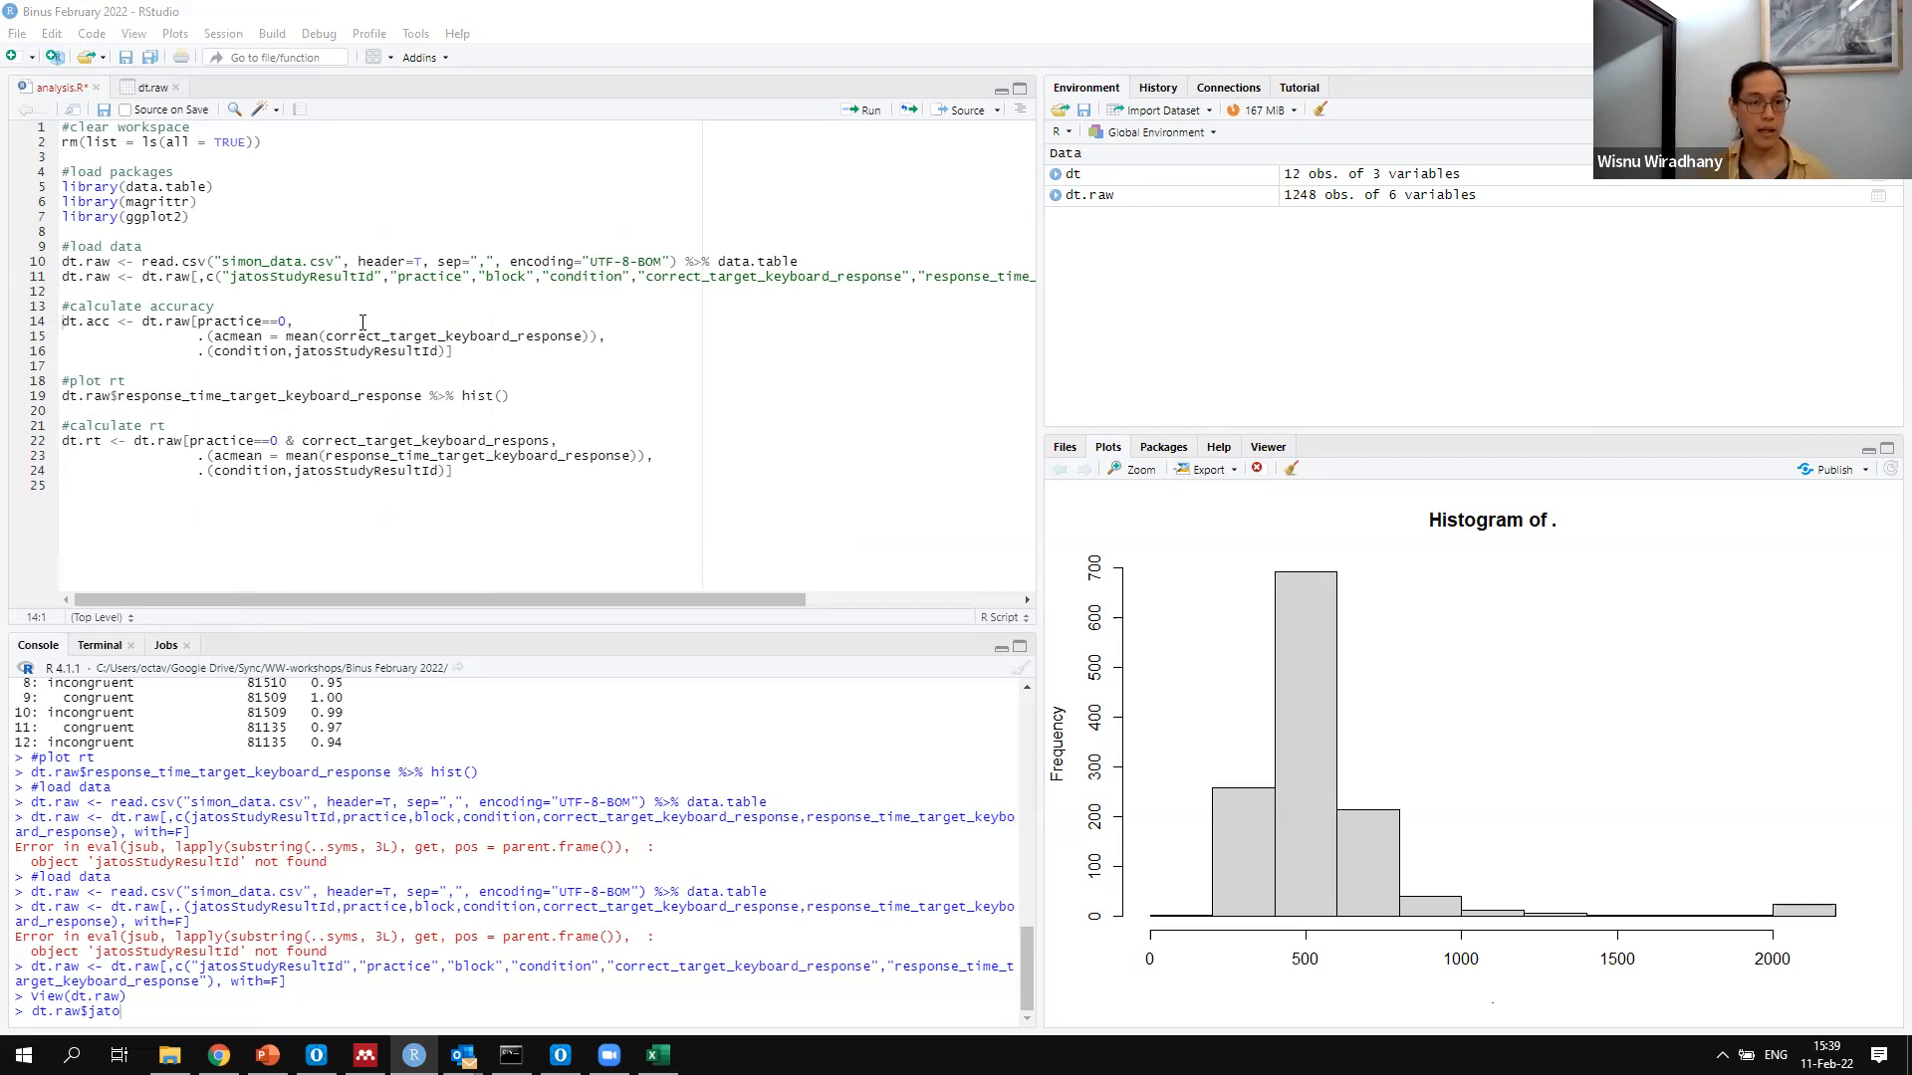
Run the dt.acc block that averages accuracy by condition and jatosStudyResultId, and open the dt.acc table
drag(213, 335, 590, 333)
drag(216, 354, 276, 348)
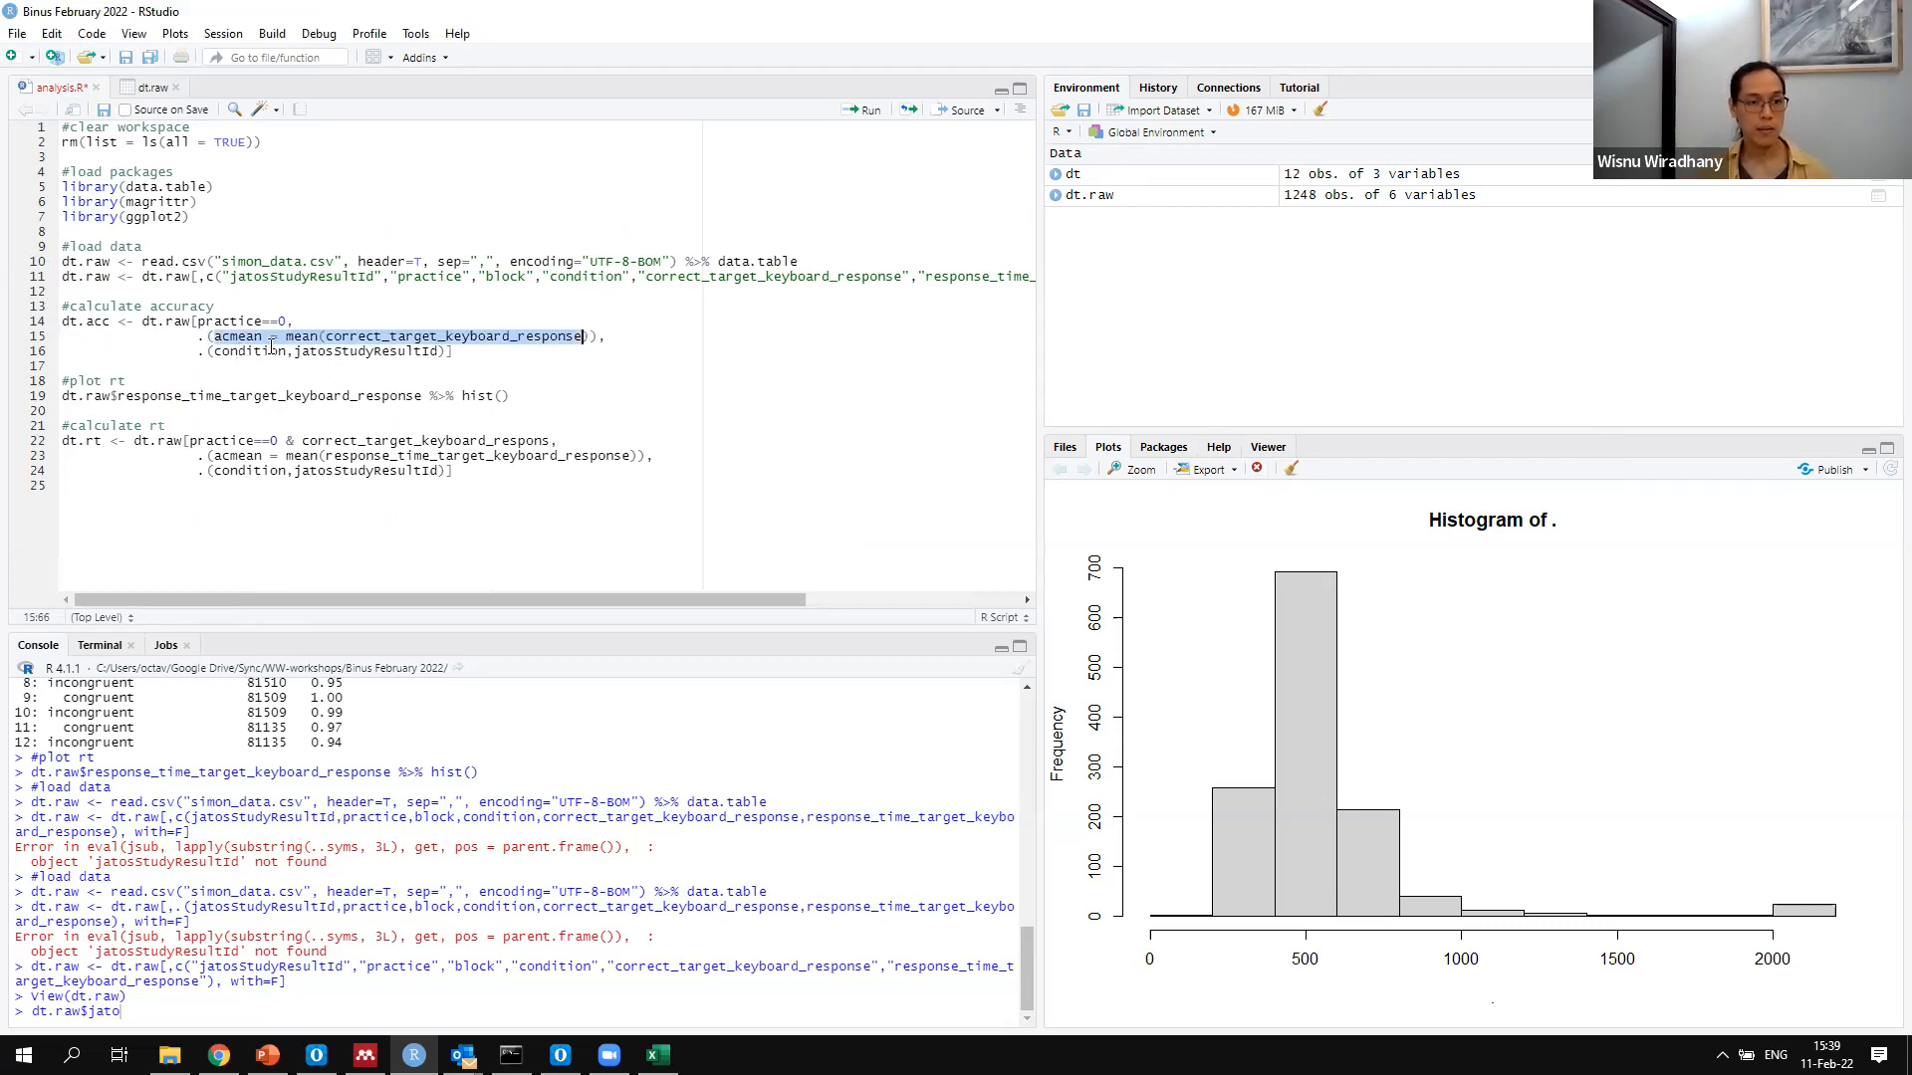
click(309, 354)
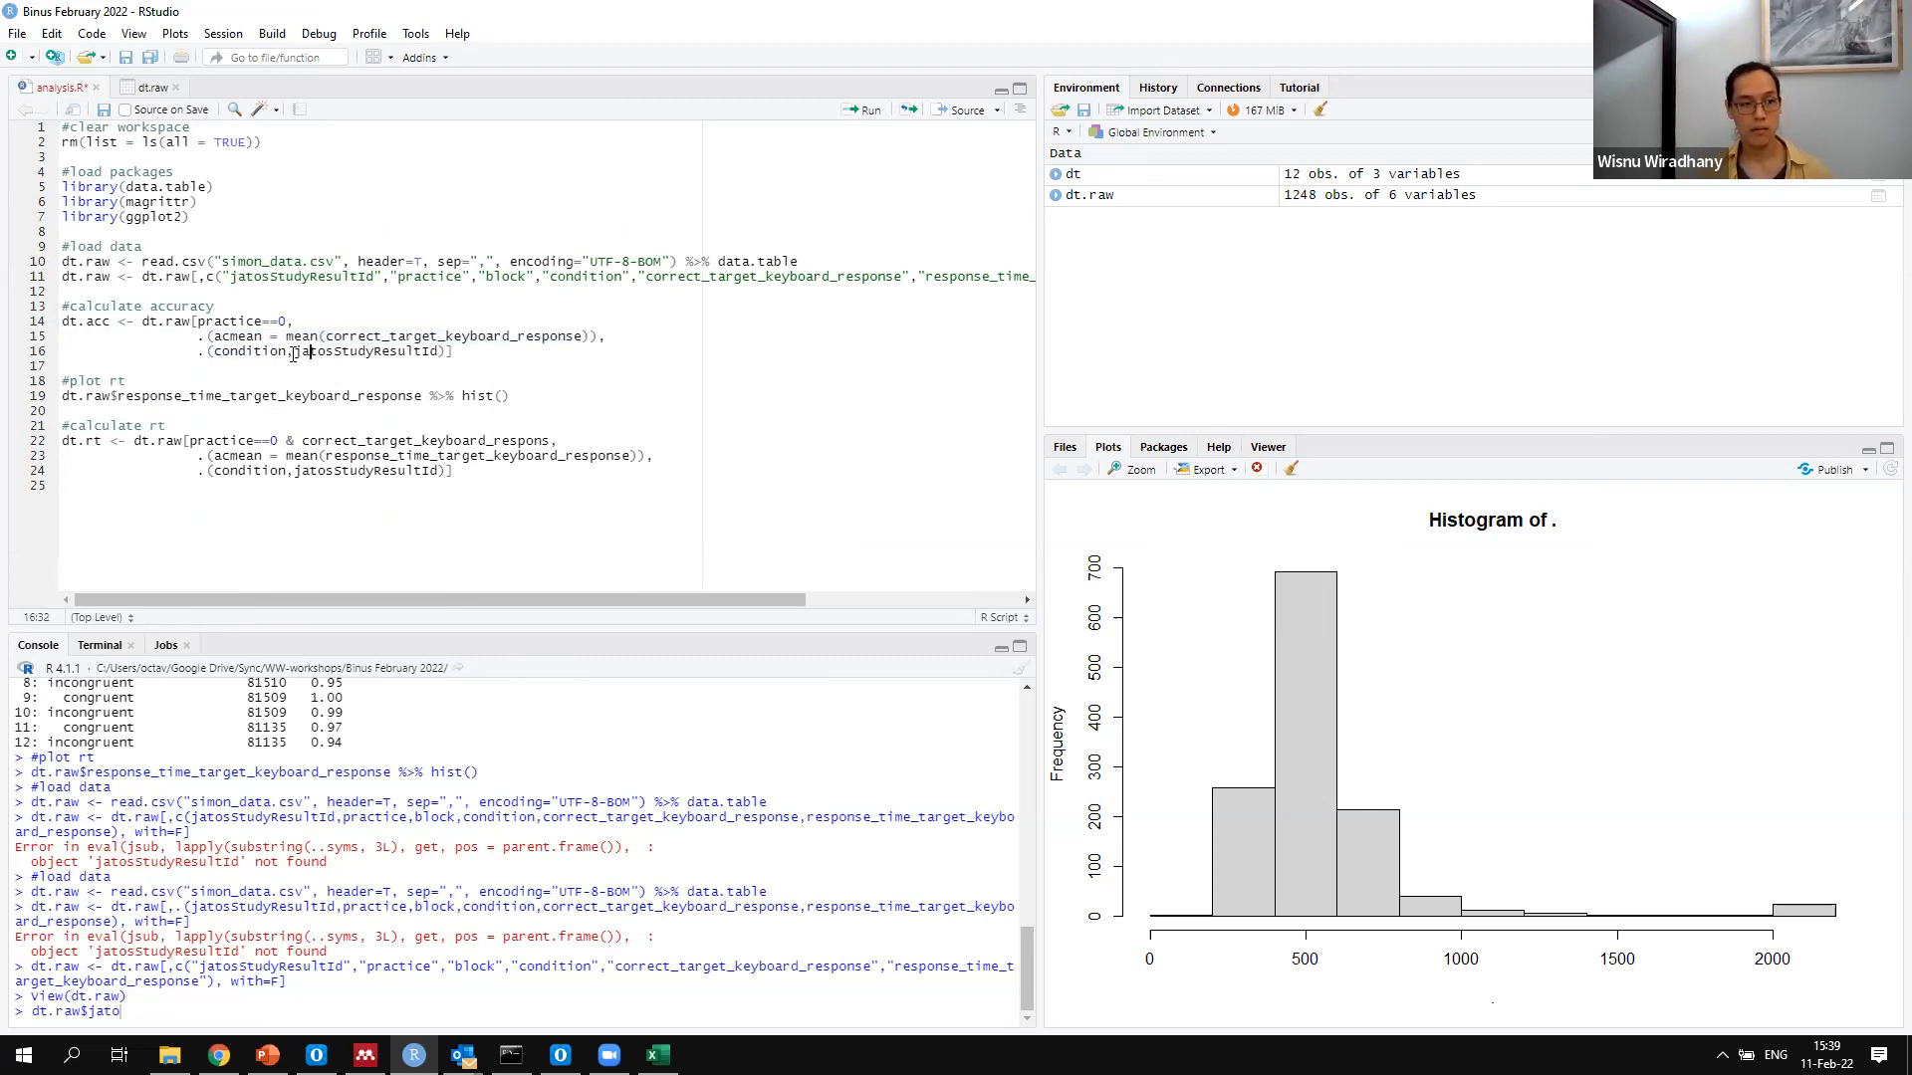
drag(454, 352, 40, 313)
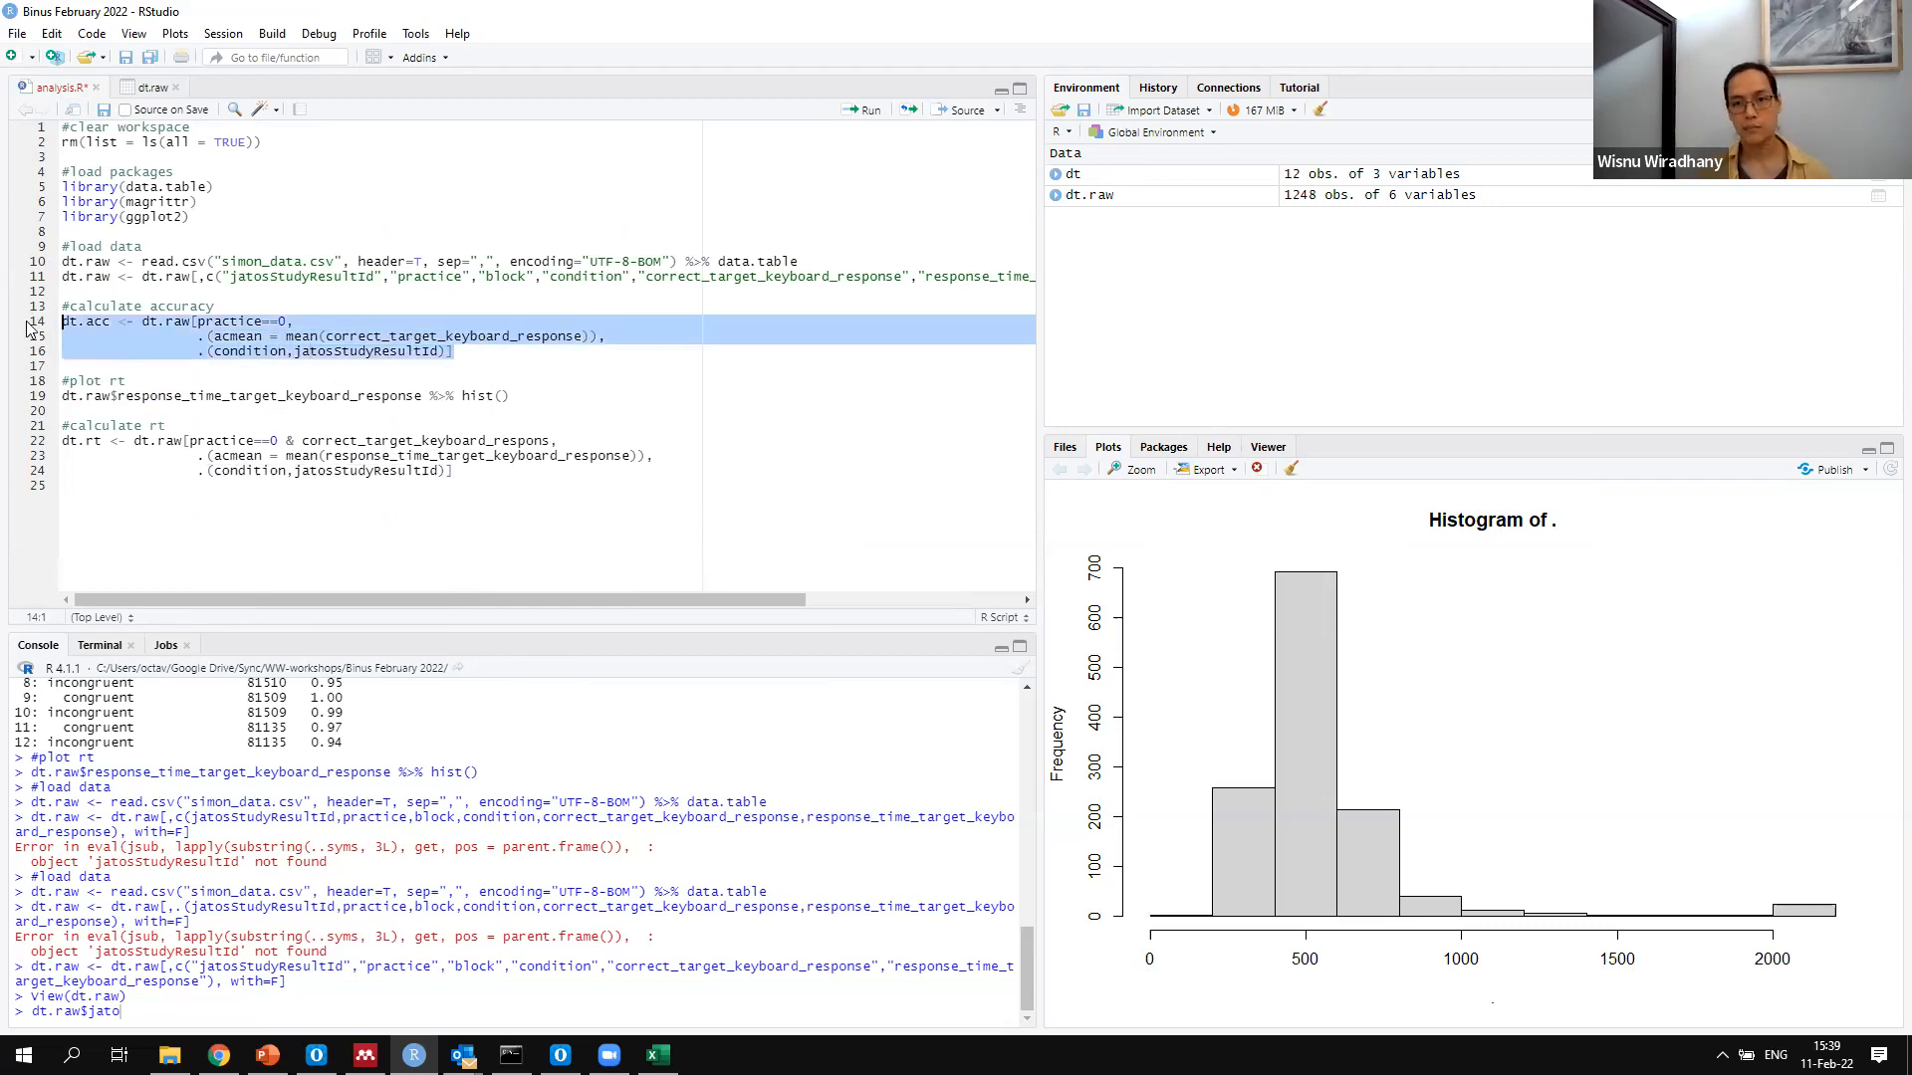
key(ctrl+Return)
click(1171, 554)
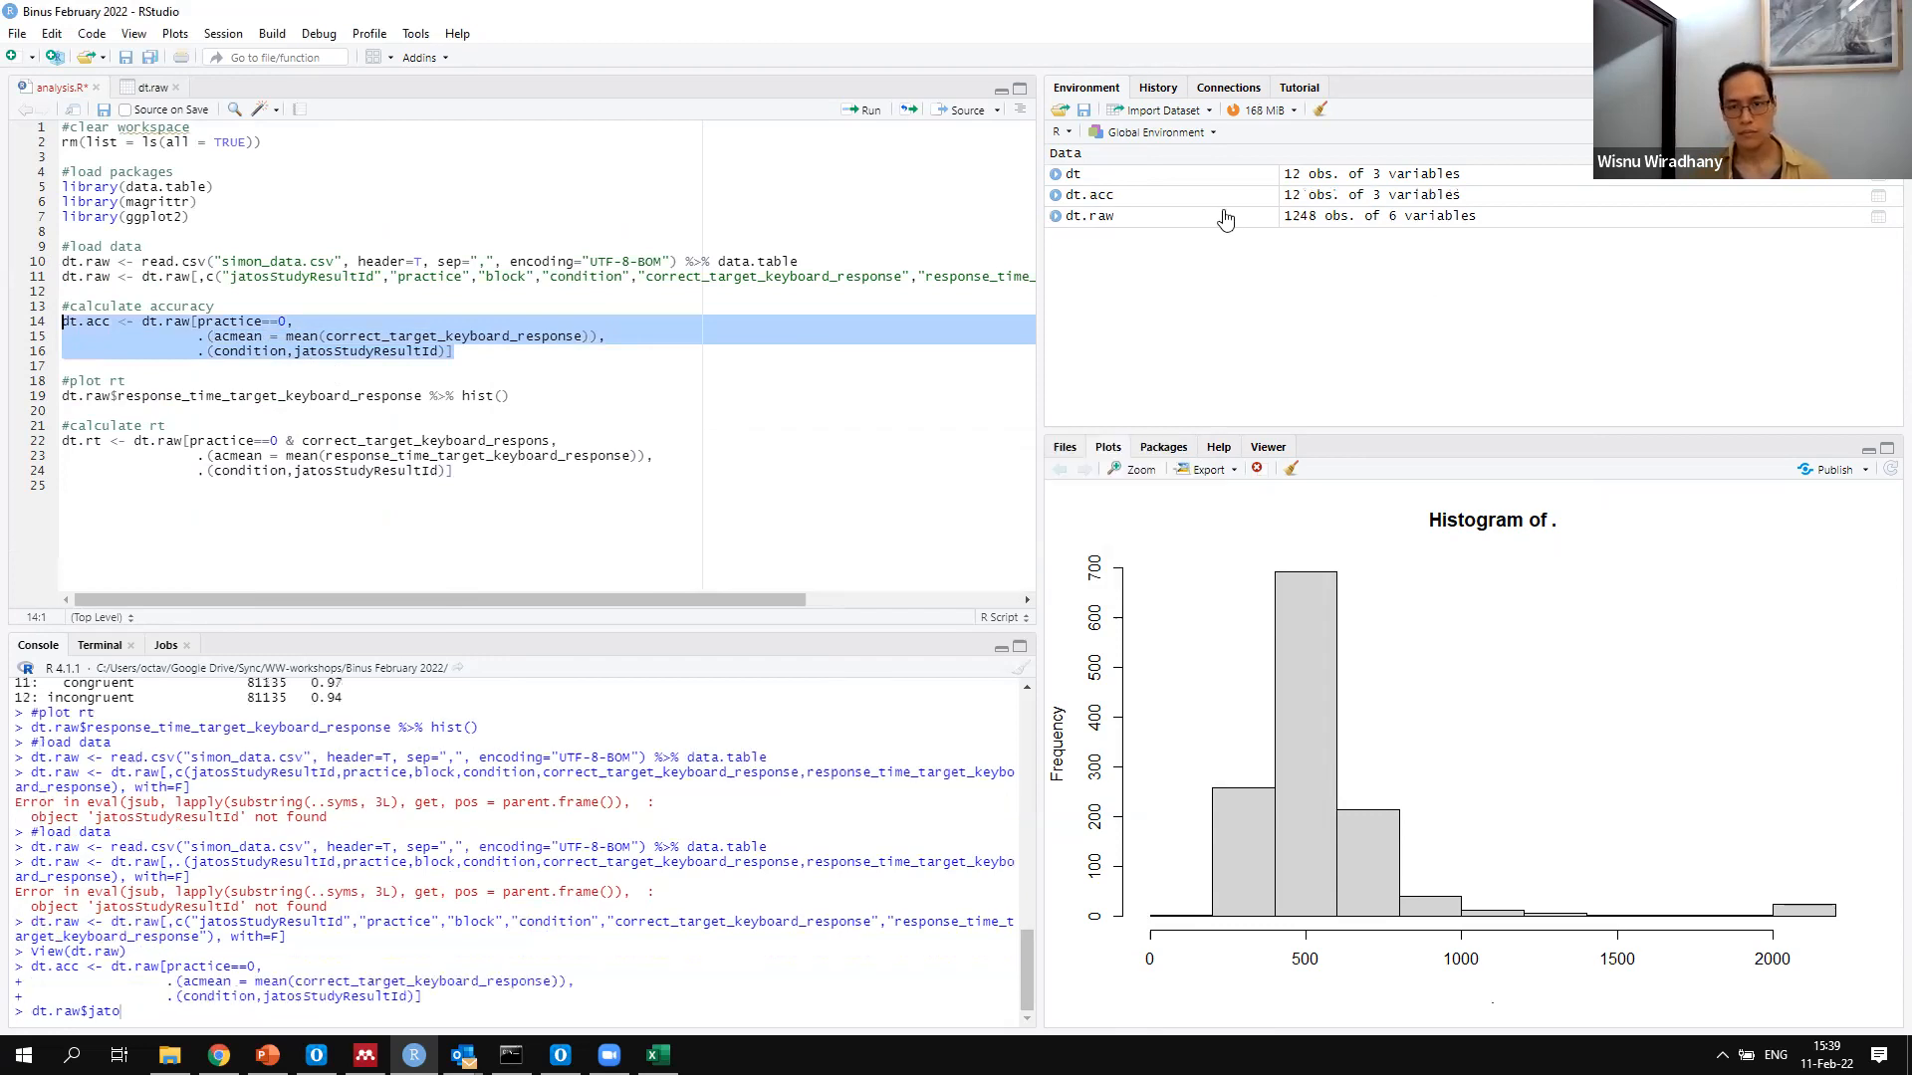
click(1249, 199)
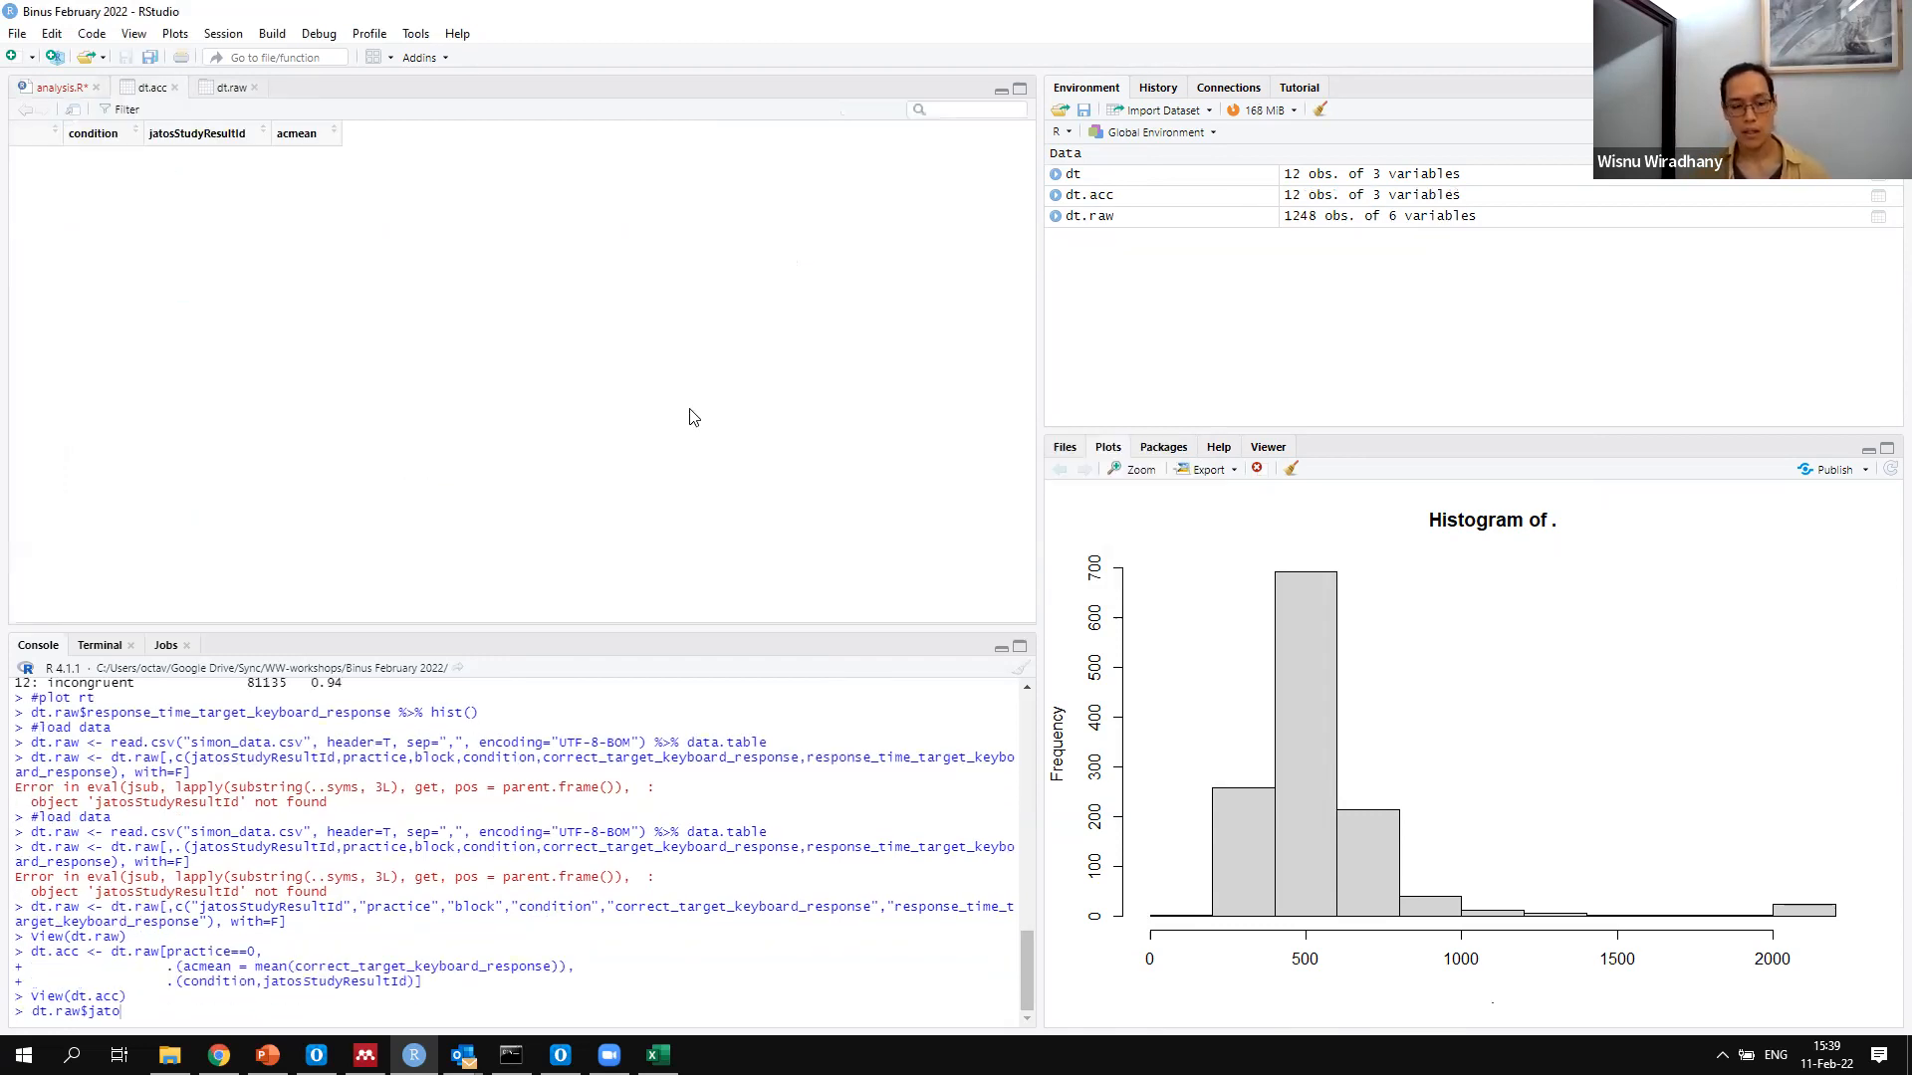
Clear the leftover dt.raw$jato from the console and begin a t.test() call inside with(dt.acc, ...)
drag(190, 1011, 0, 1011)
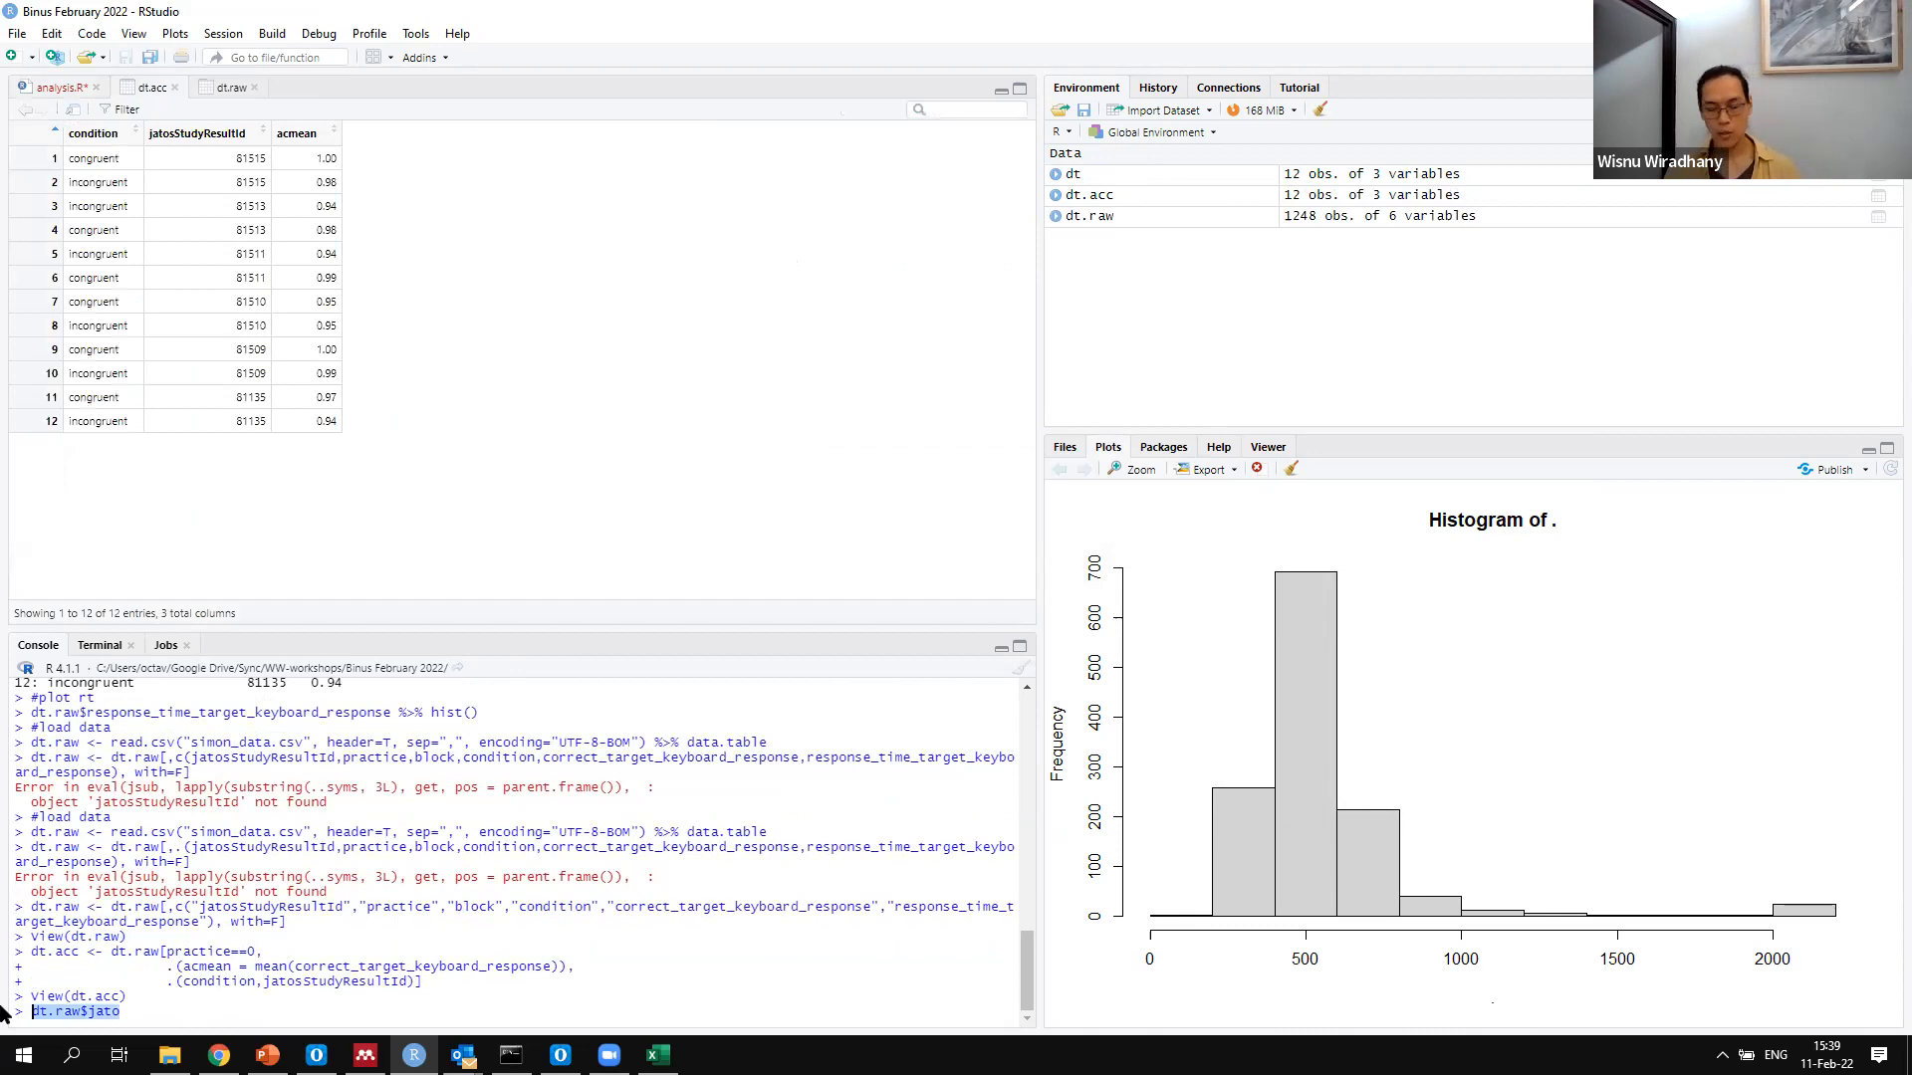
key(BackSpace)
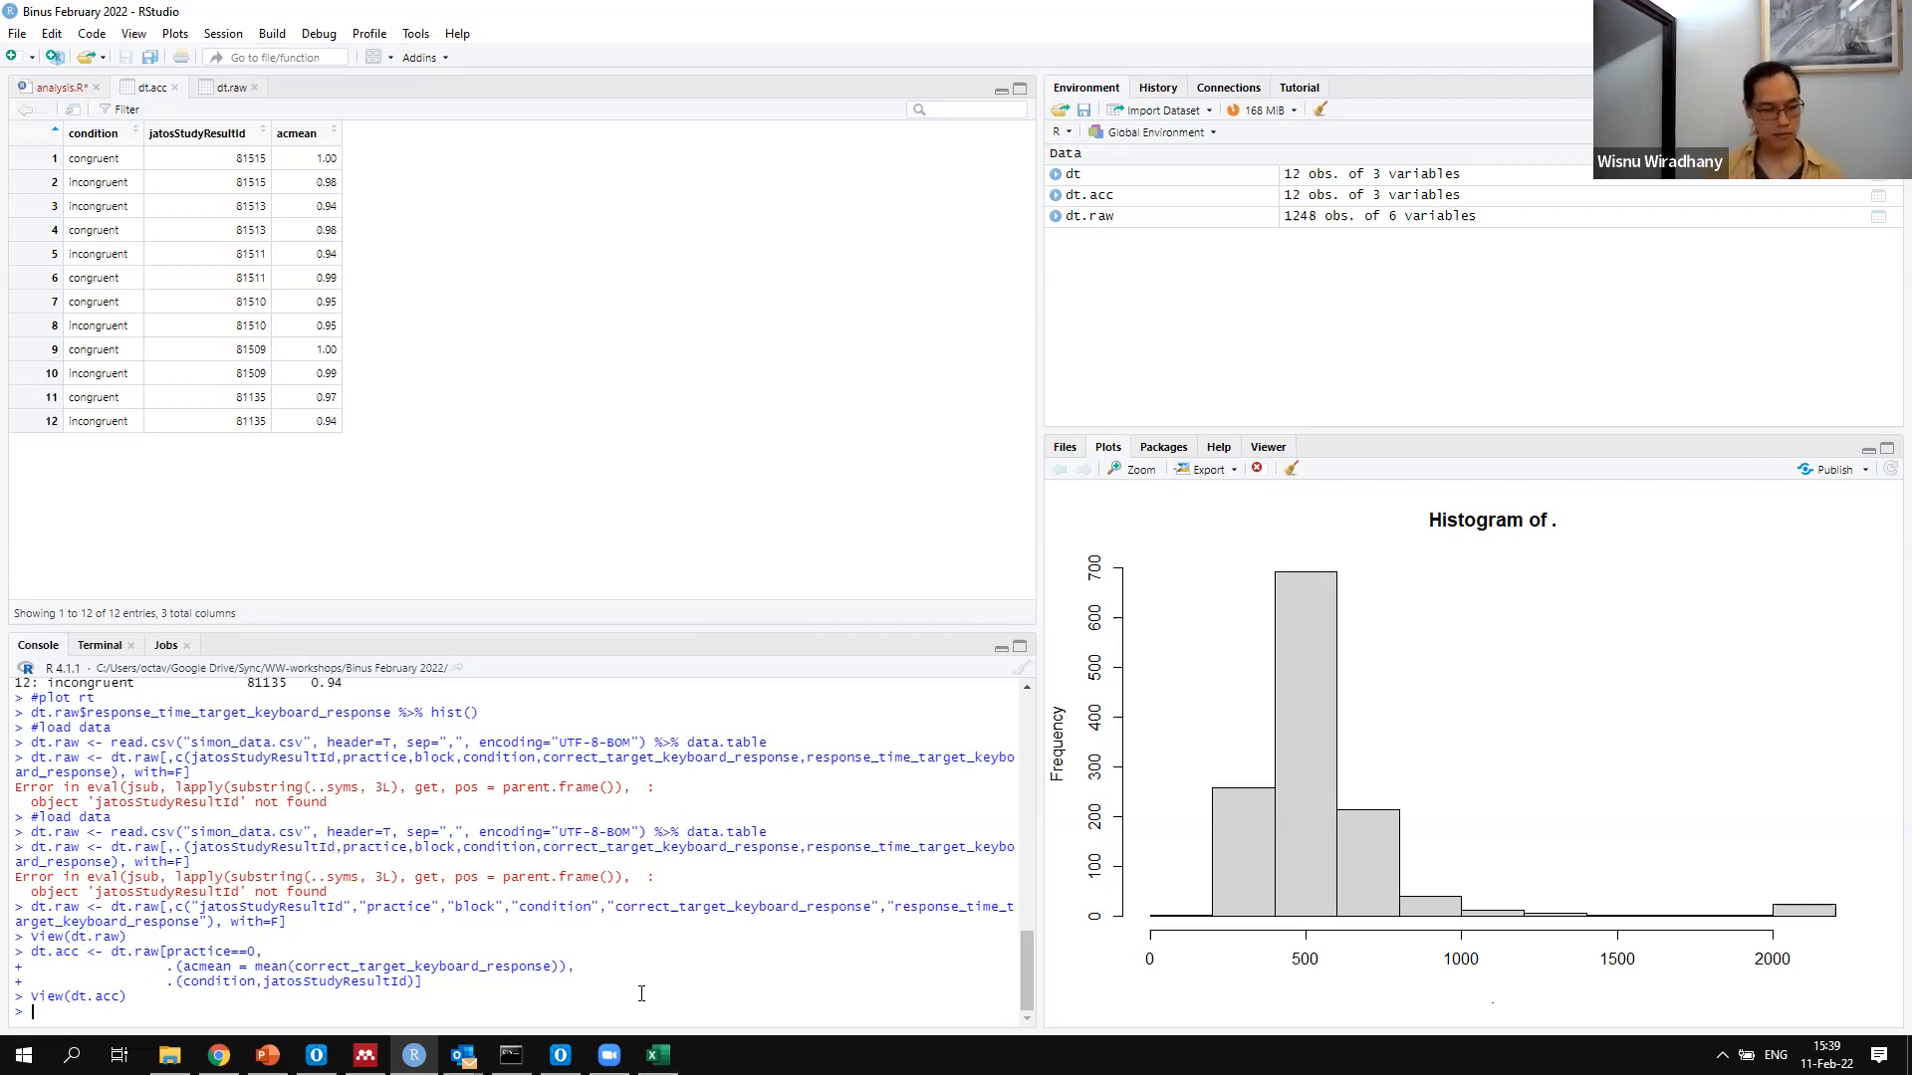
text(t.test)
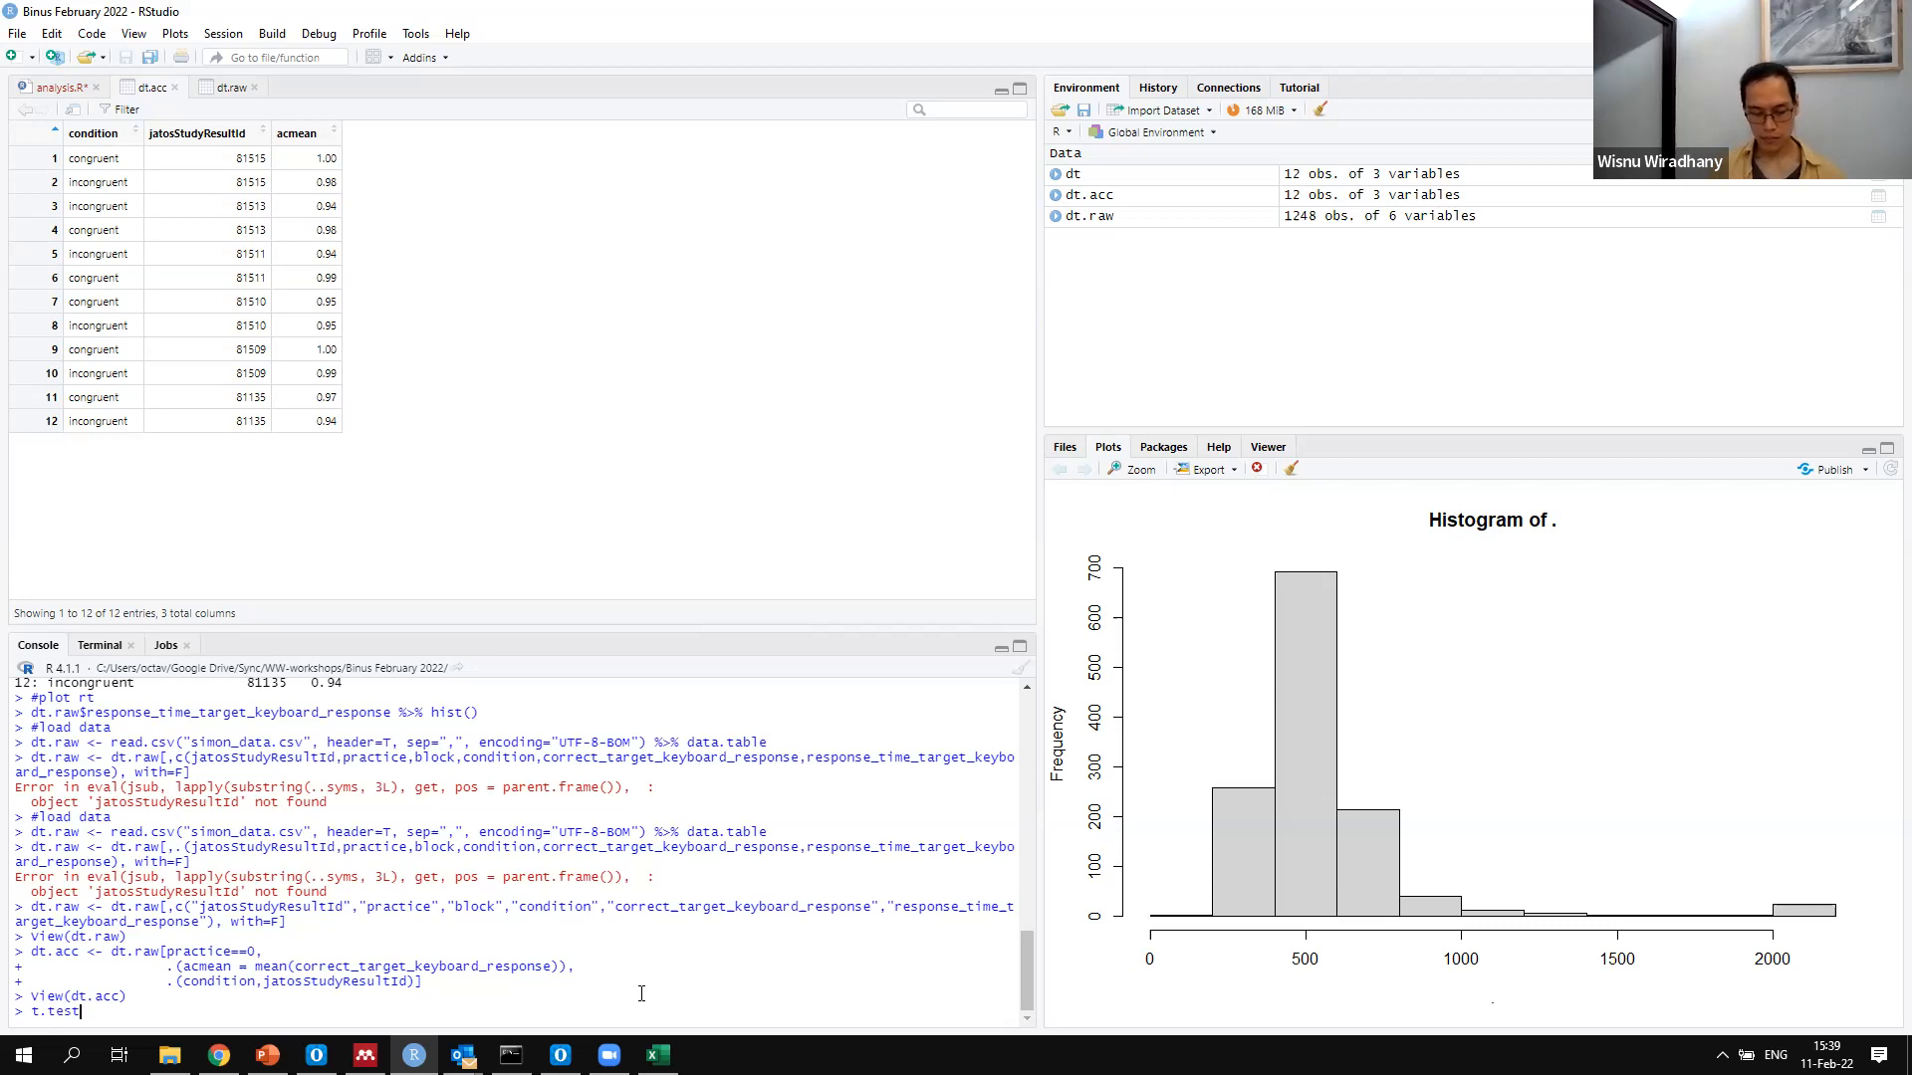
key(Home)
text(with()
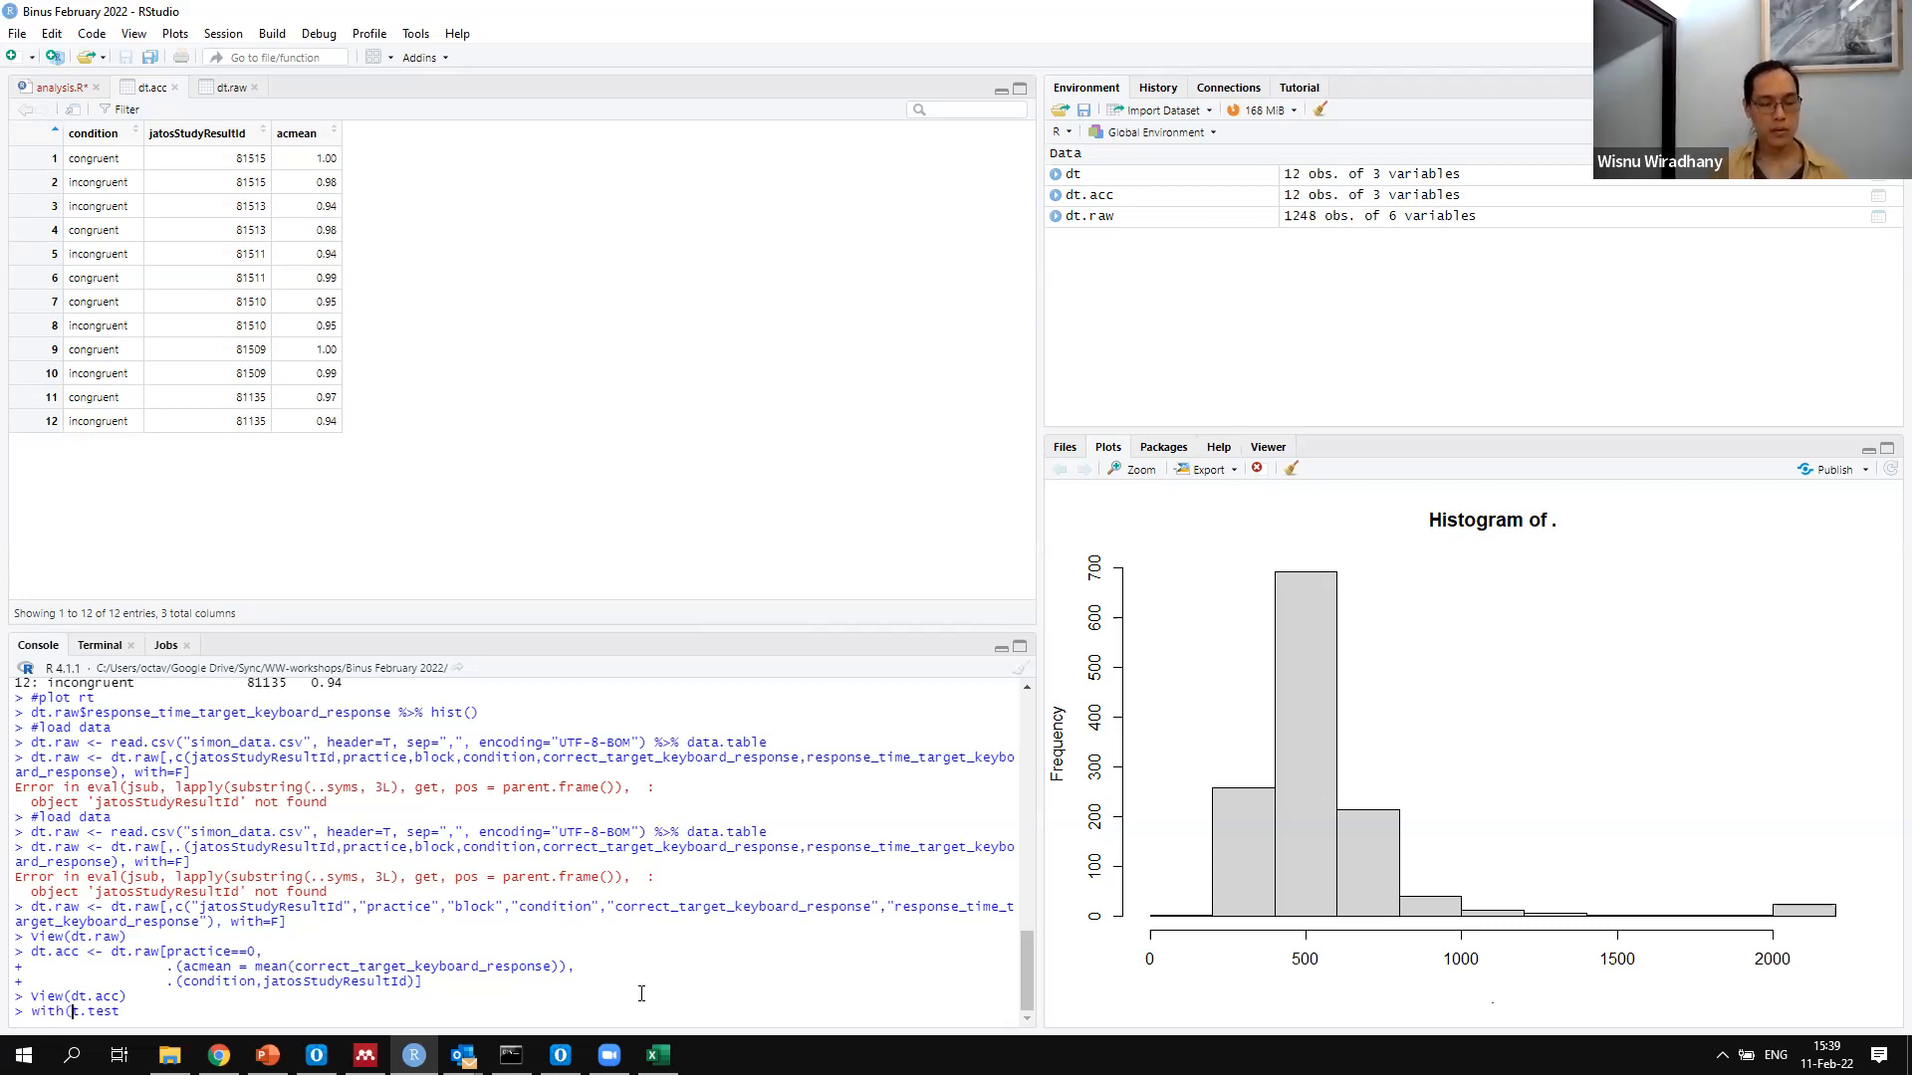
text(dt.acc, t.test)
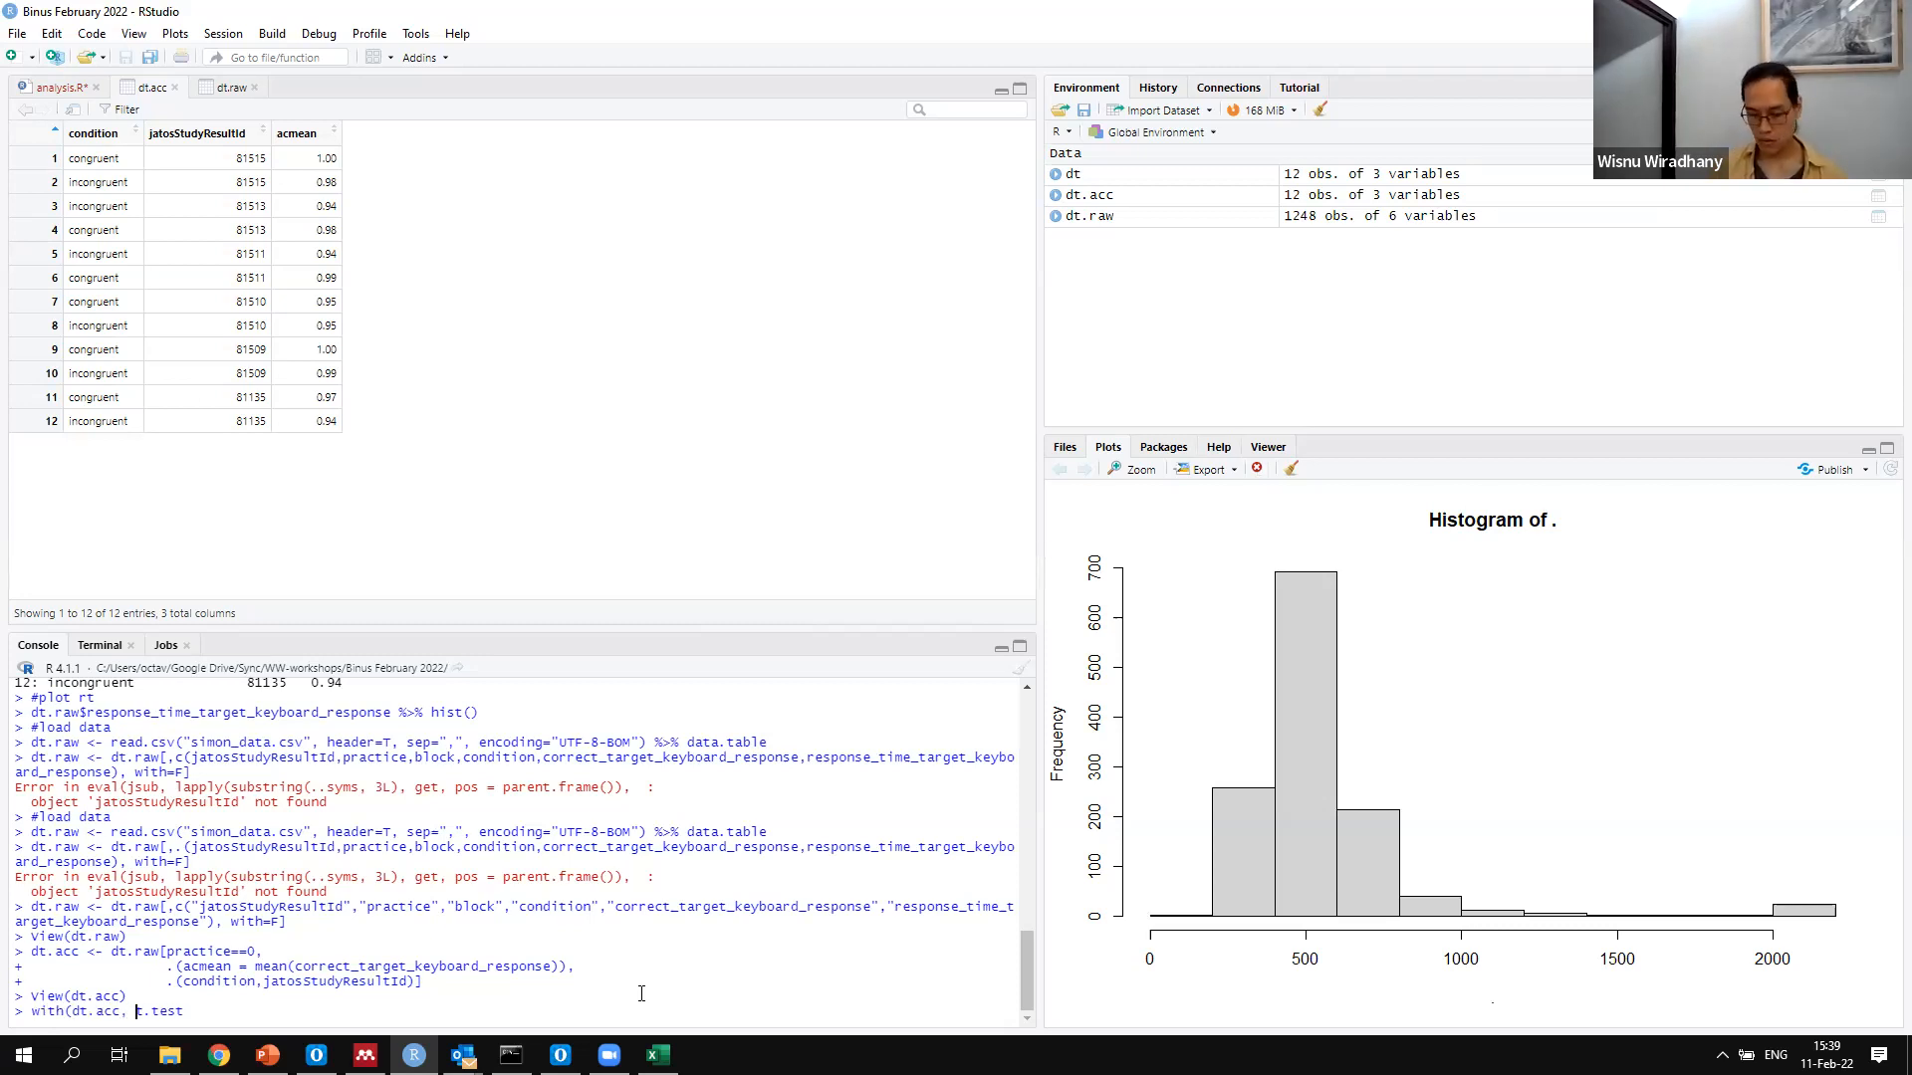
text(()
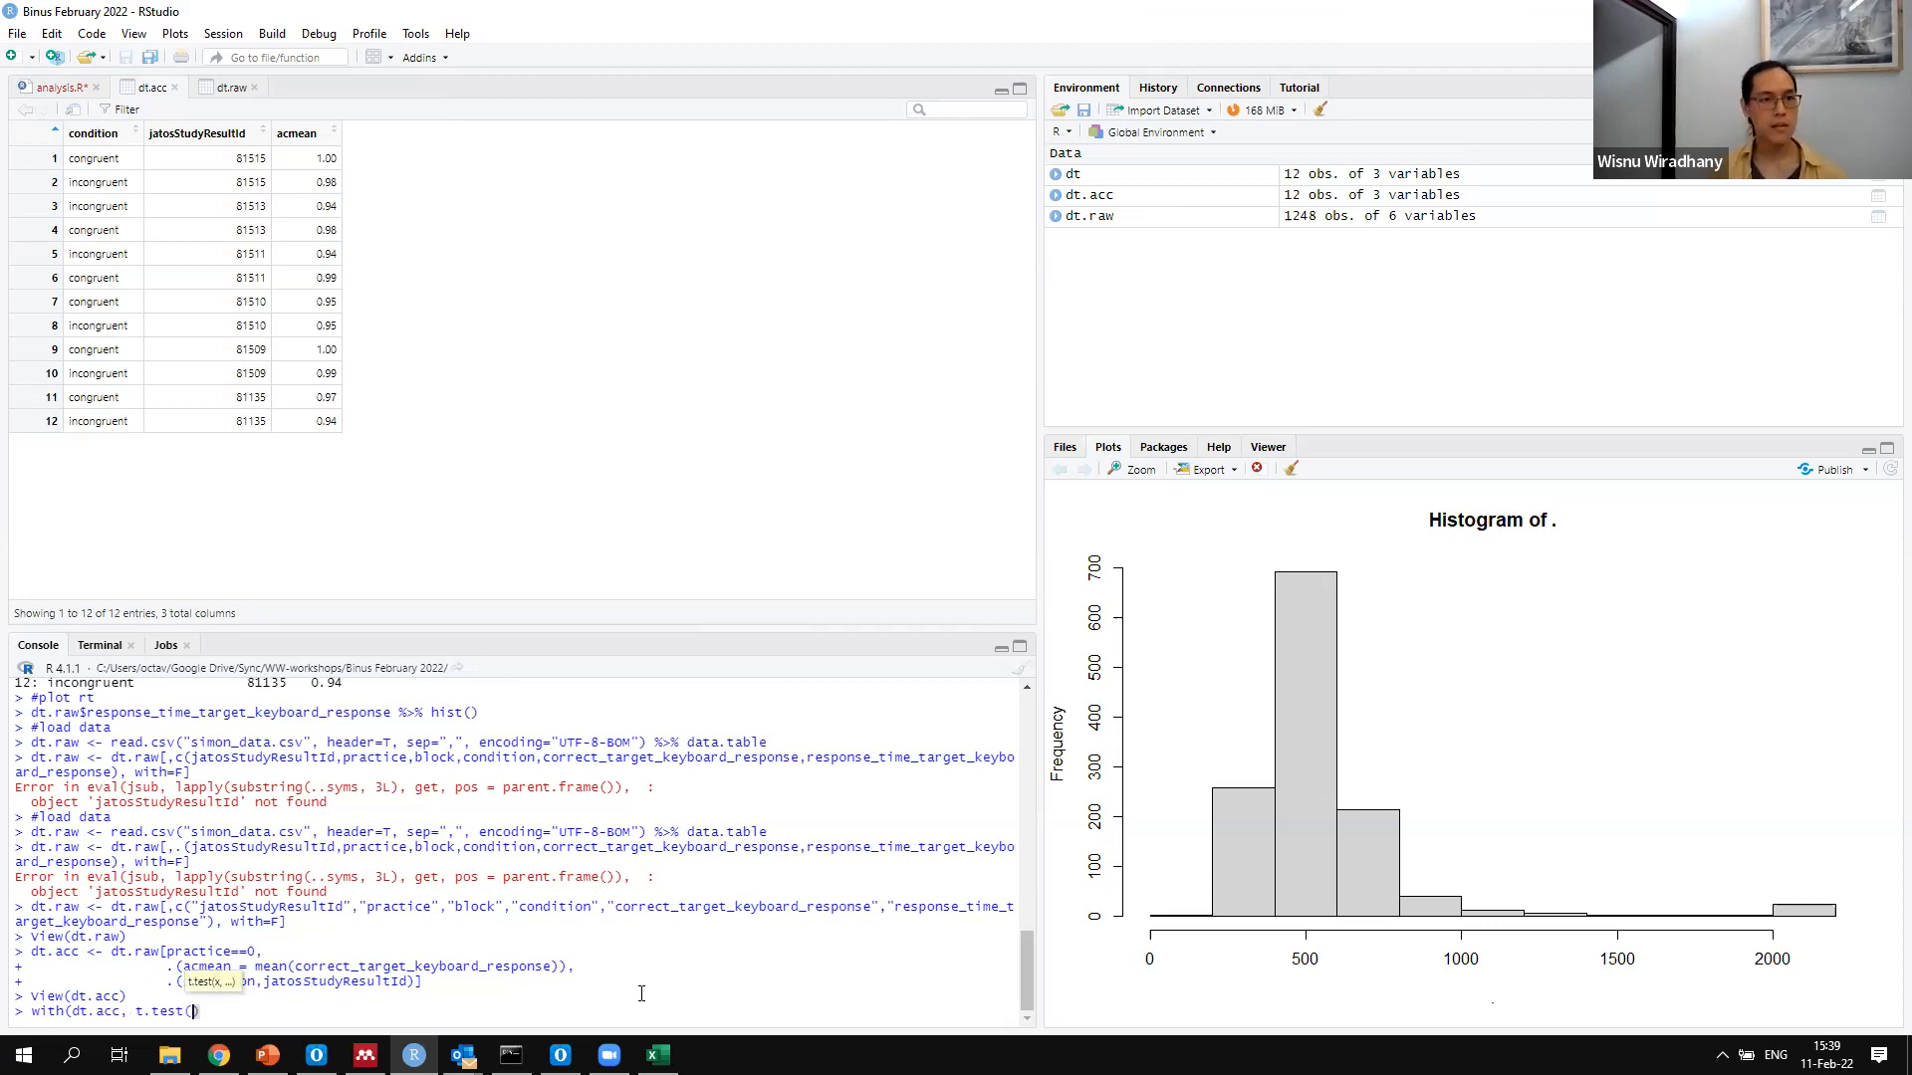
text(acmean)
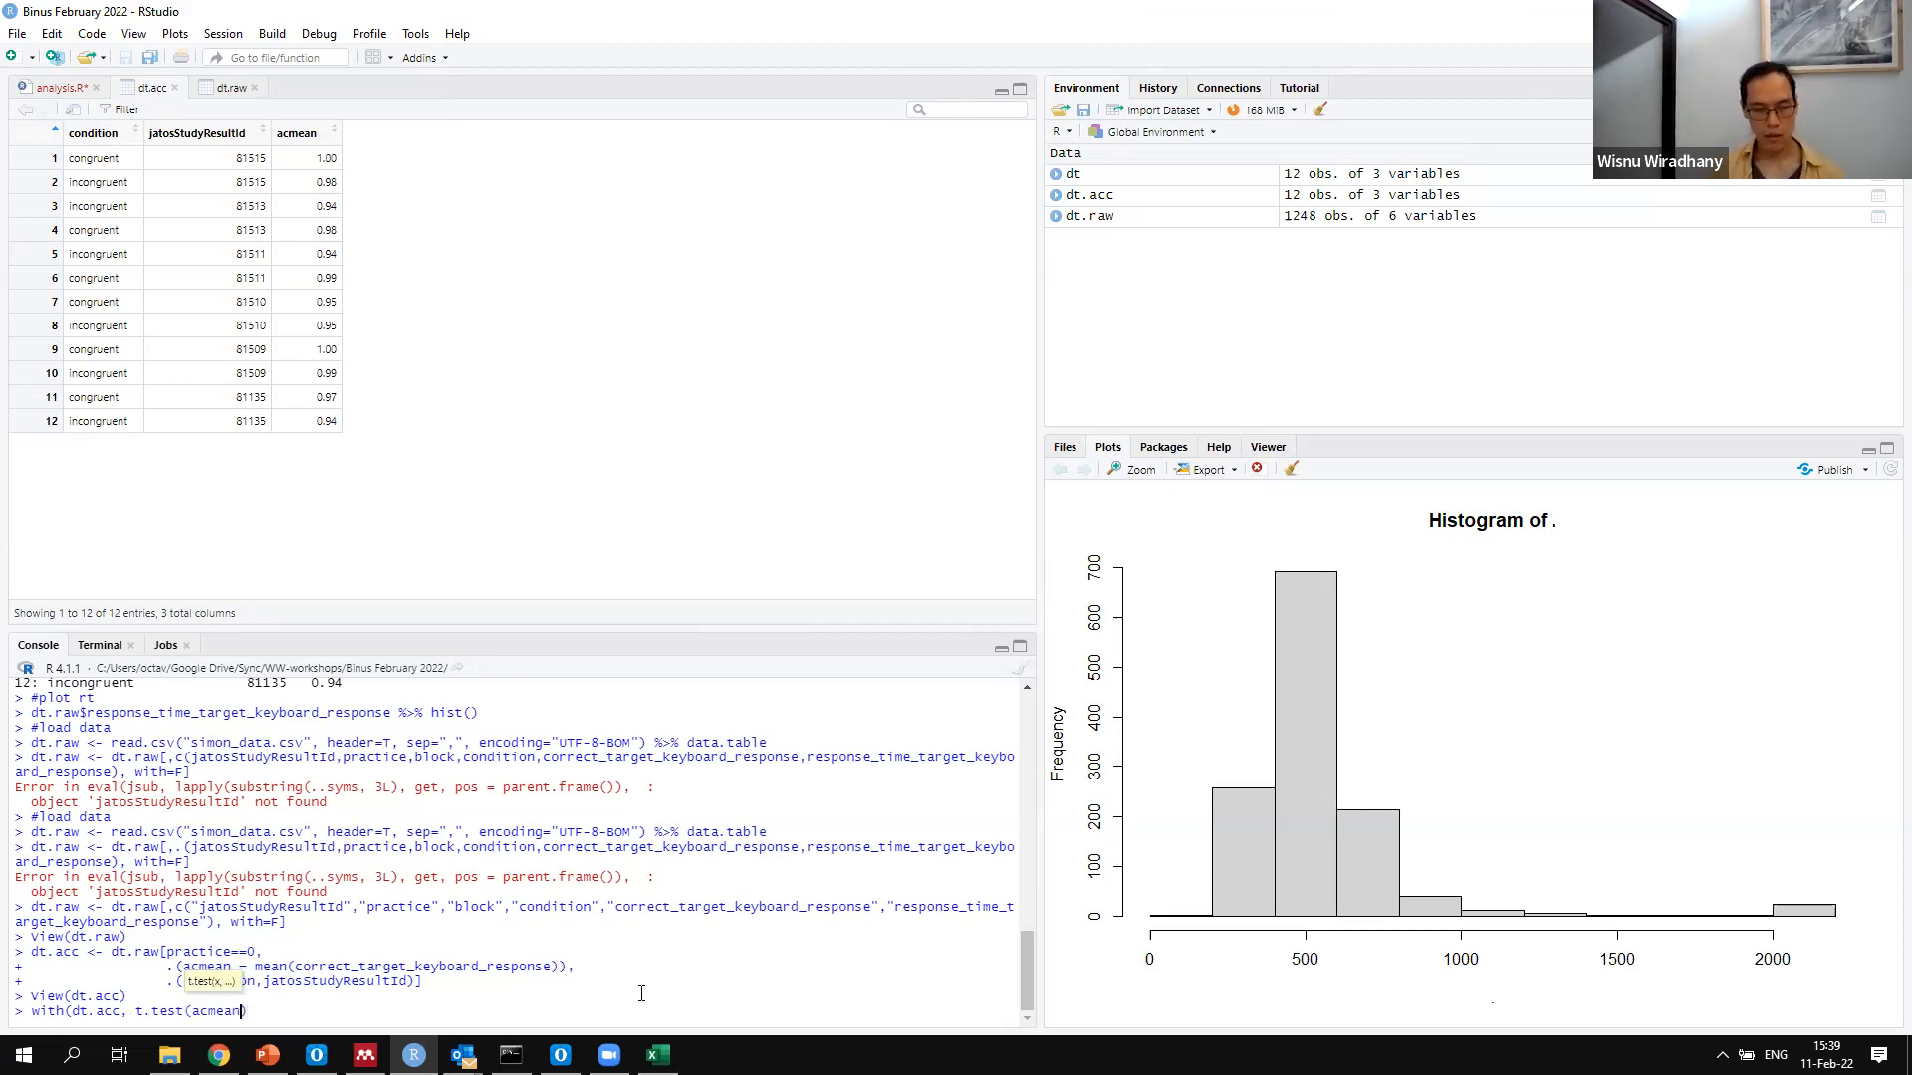
text(~)
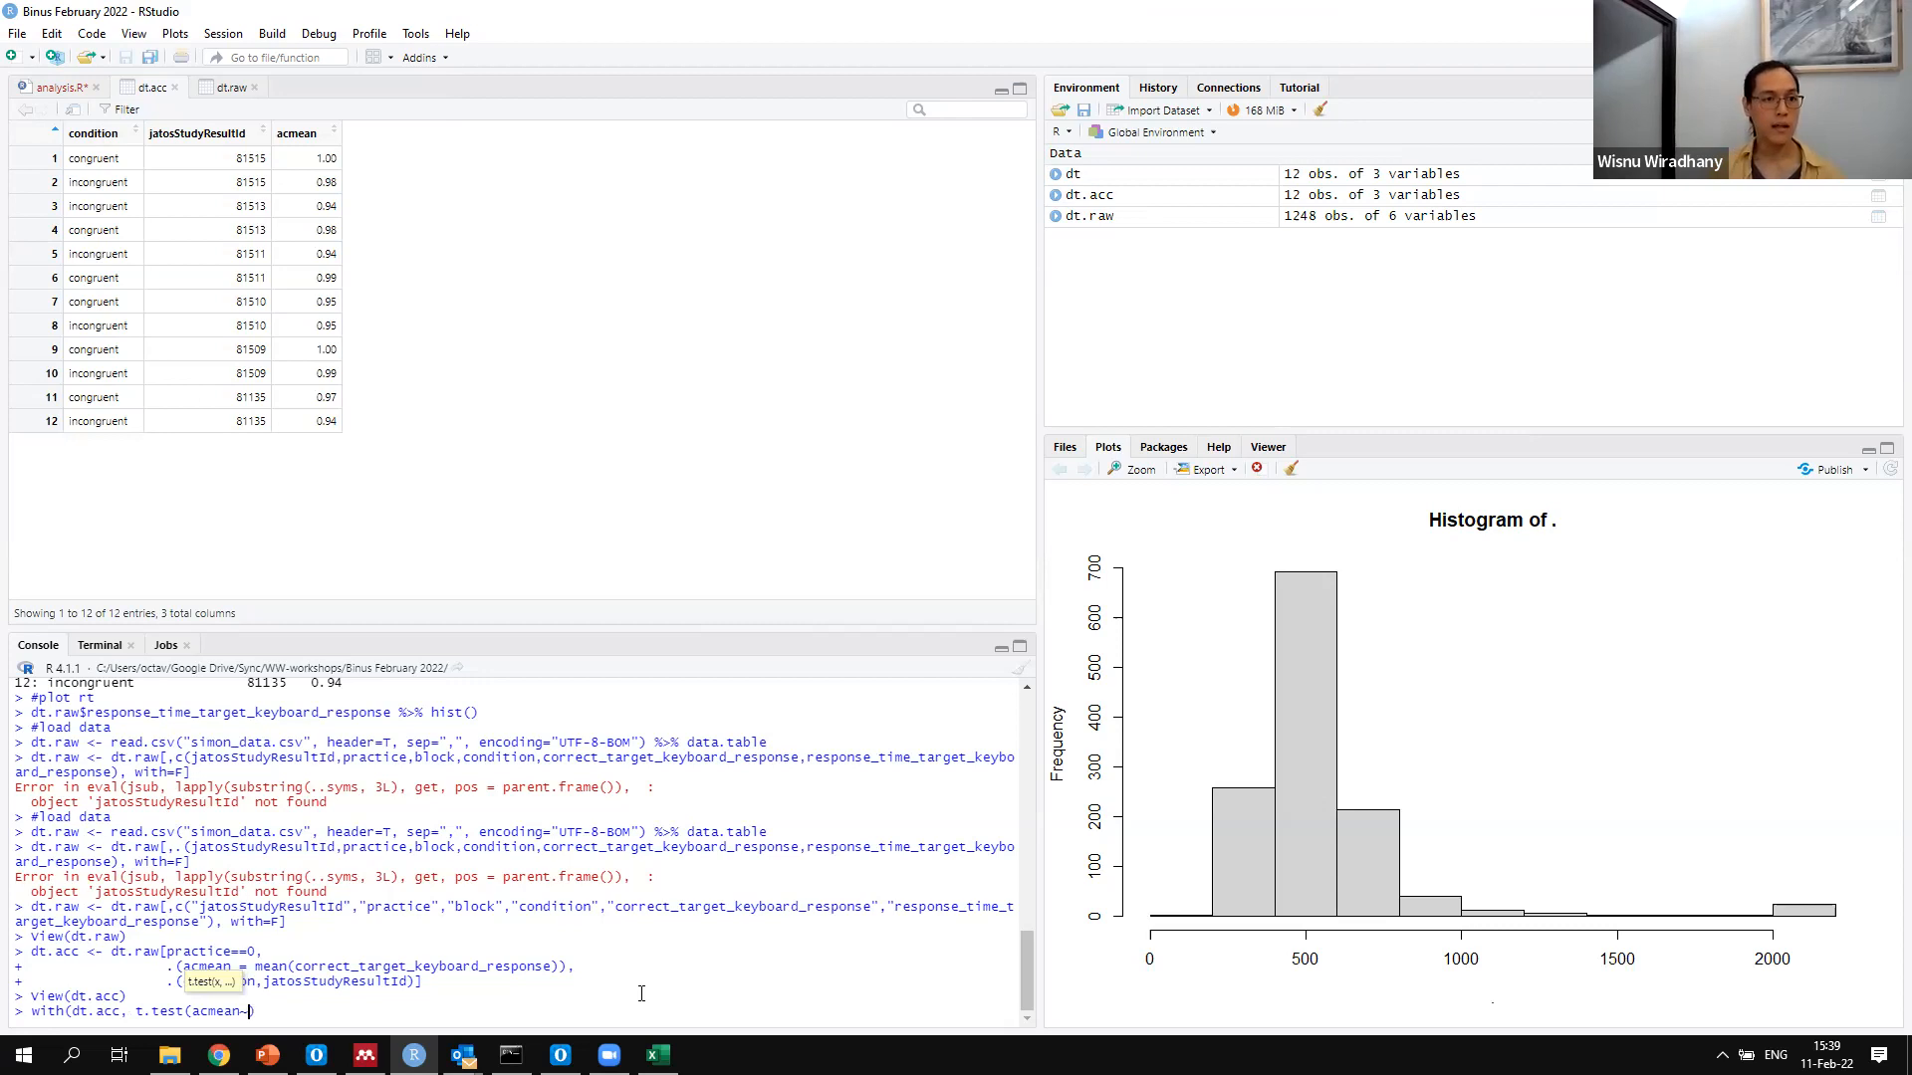
text(cond)
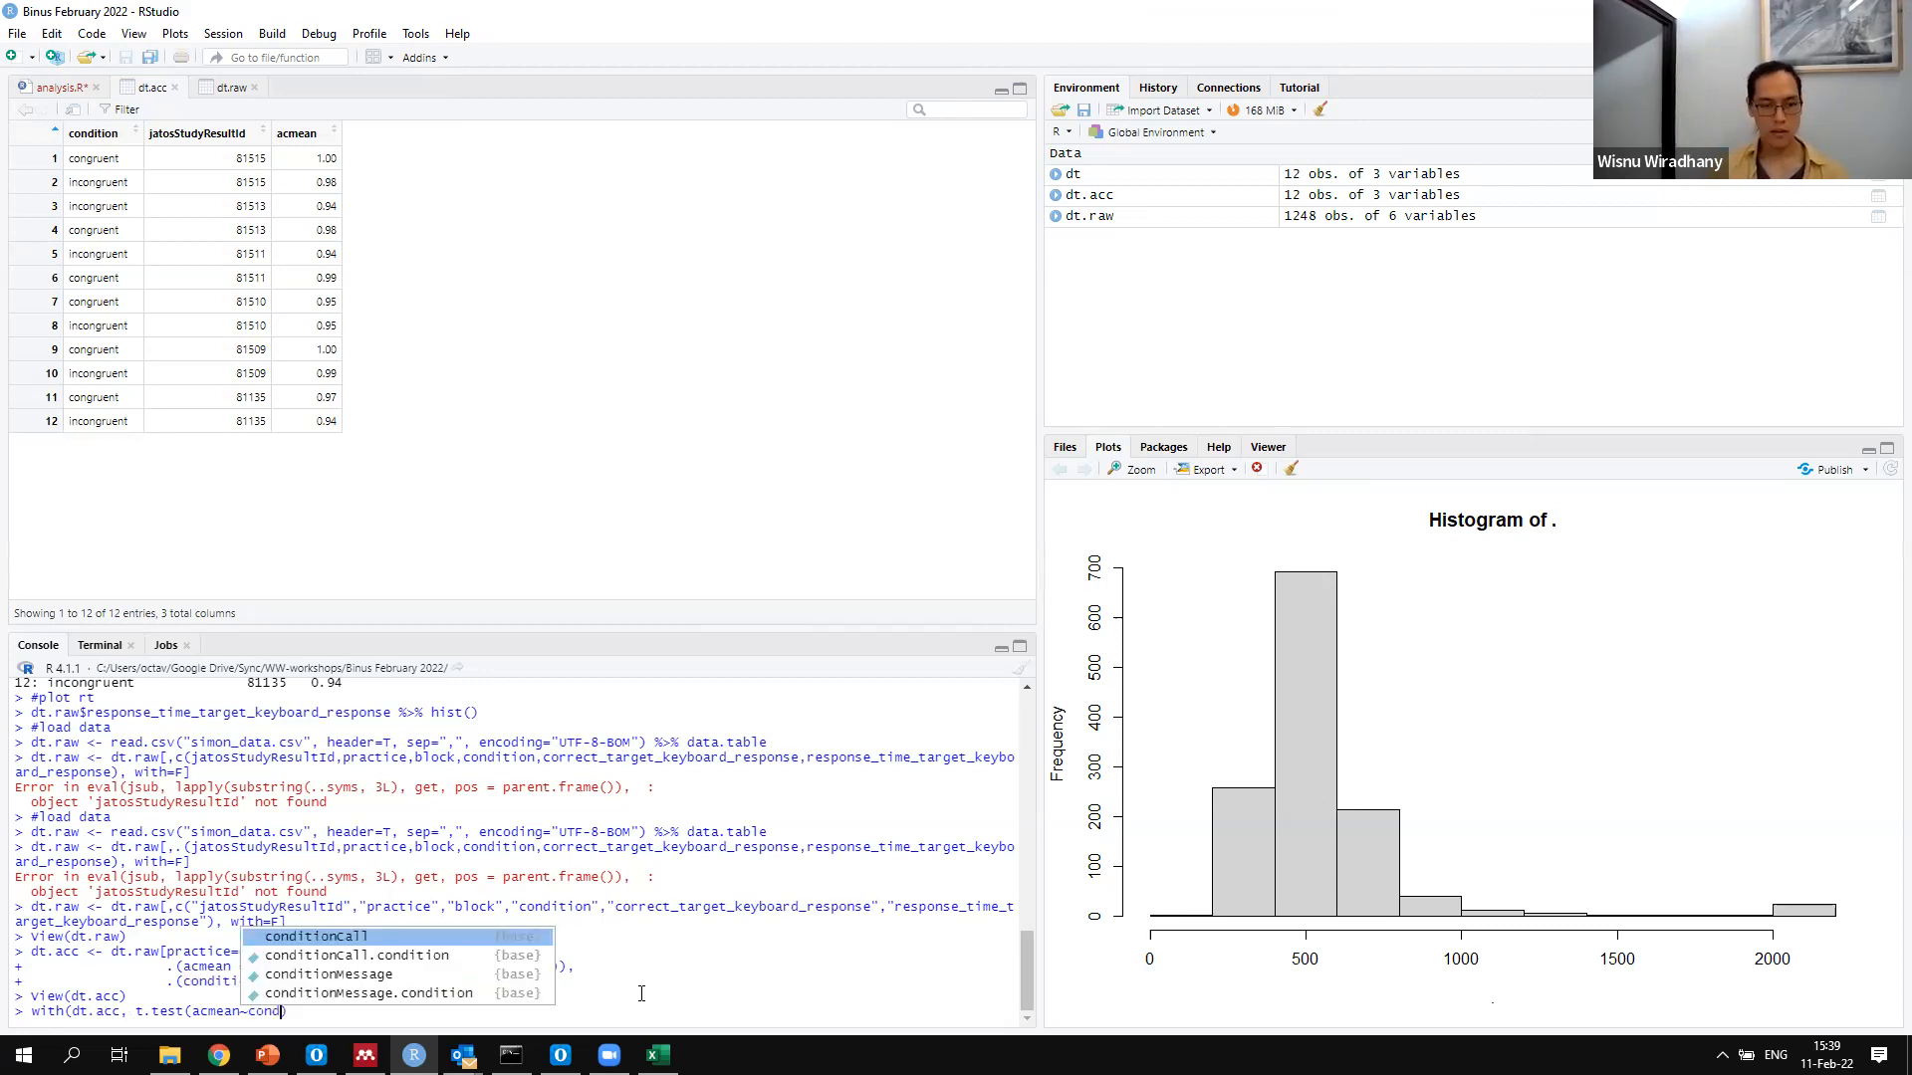
Enter acmean~condition as the formula of the t.test call
key(Tab)
key(BackSpace)
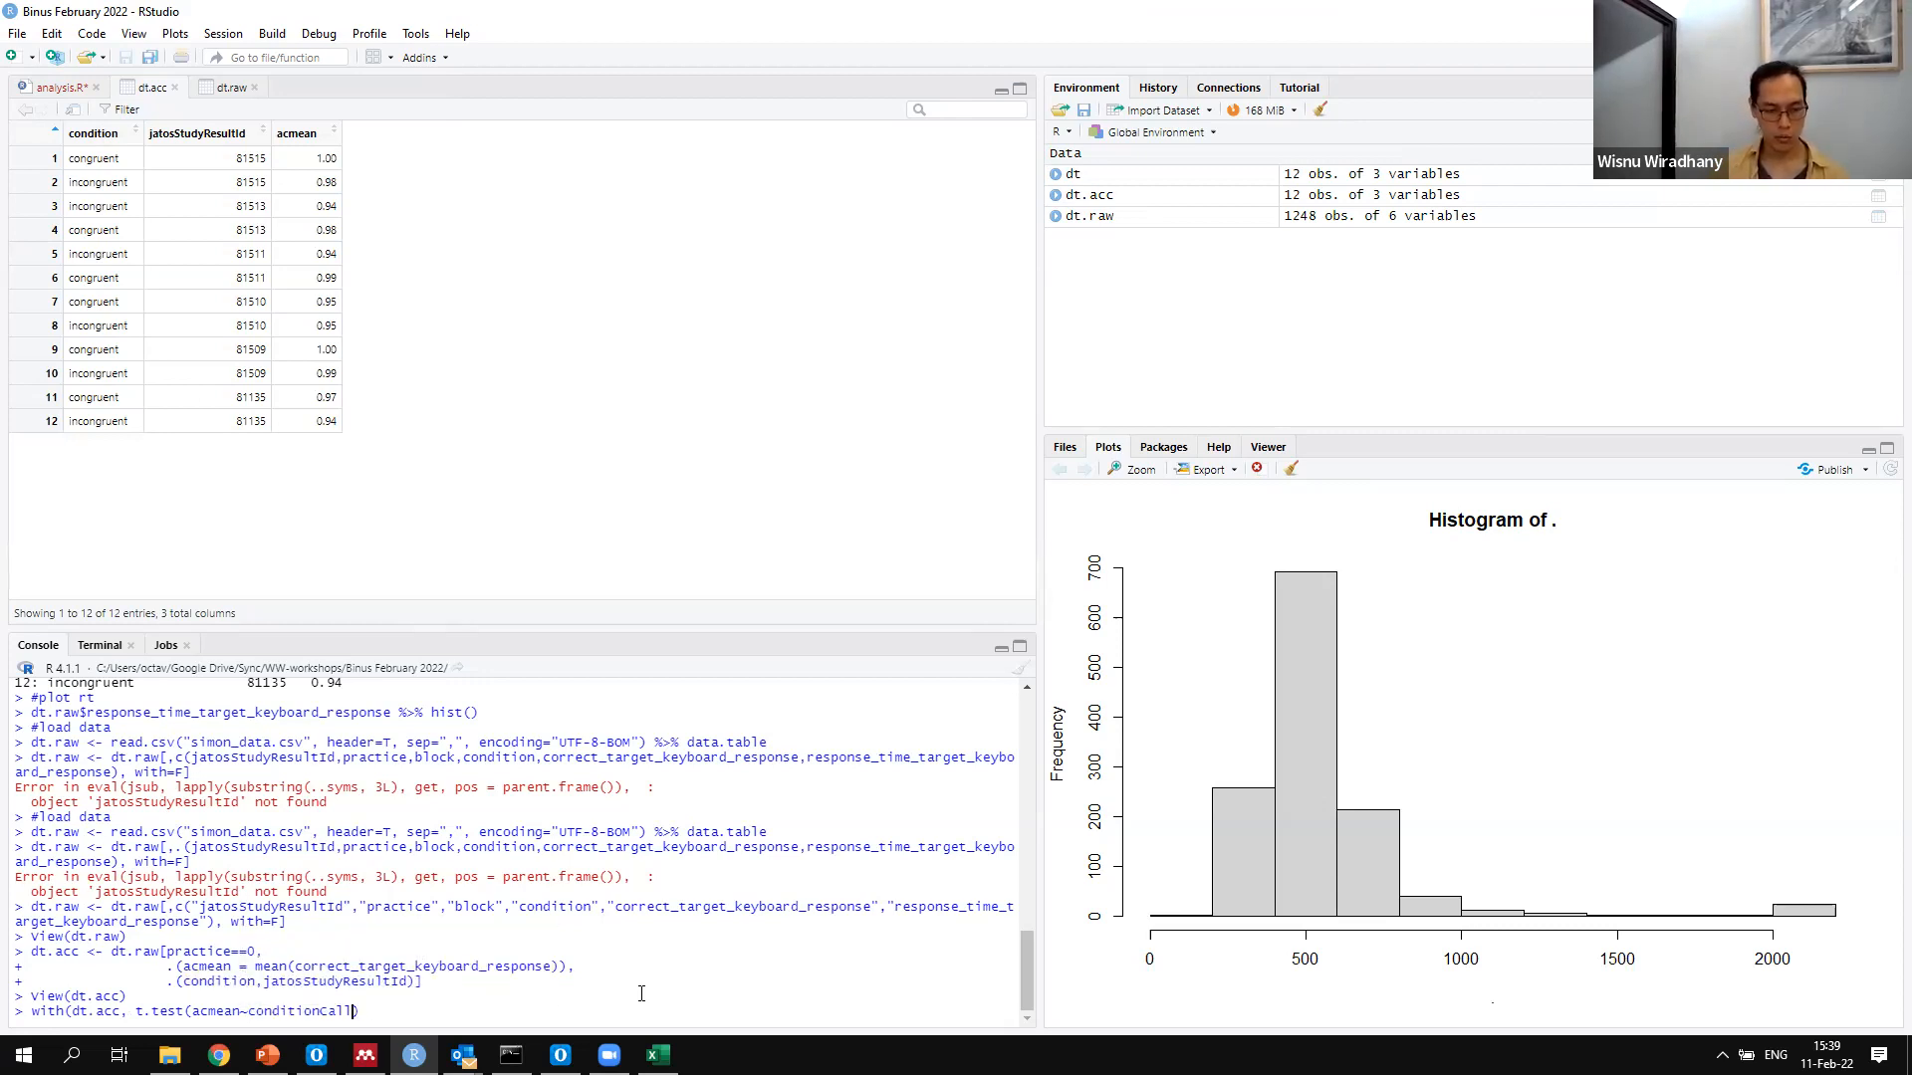
key(BackSpace)
key(BackSpace)
key(BackSpace)
key(BackSpace)
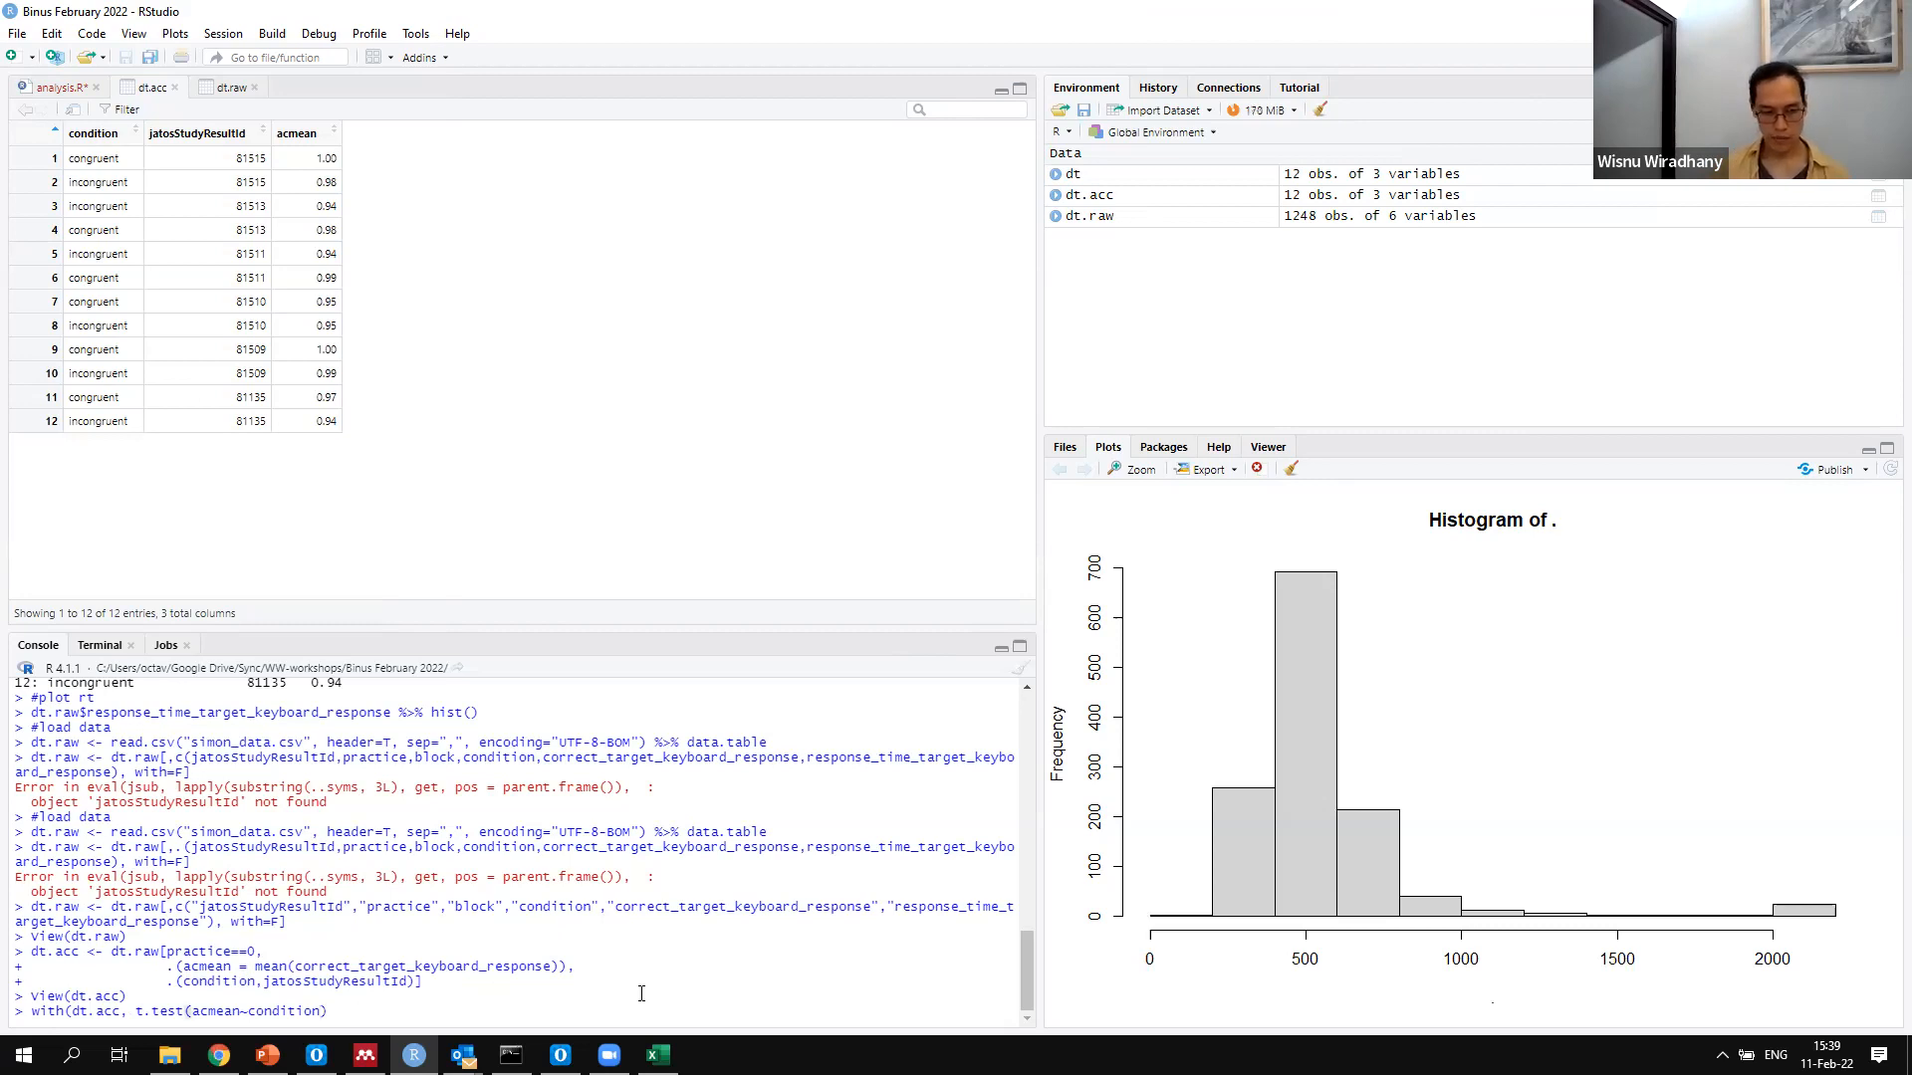
Close the t.test call, add paired=T as an argument and run the paired test
text()))
key(Left)
key(Left)
text(, paired=)
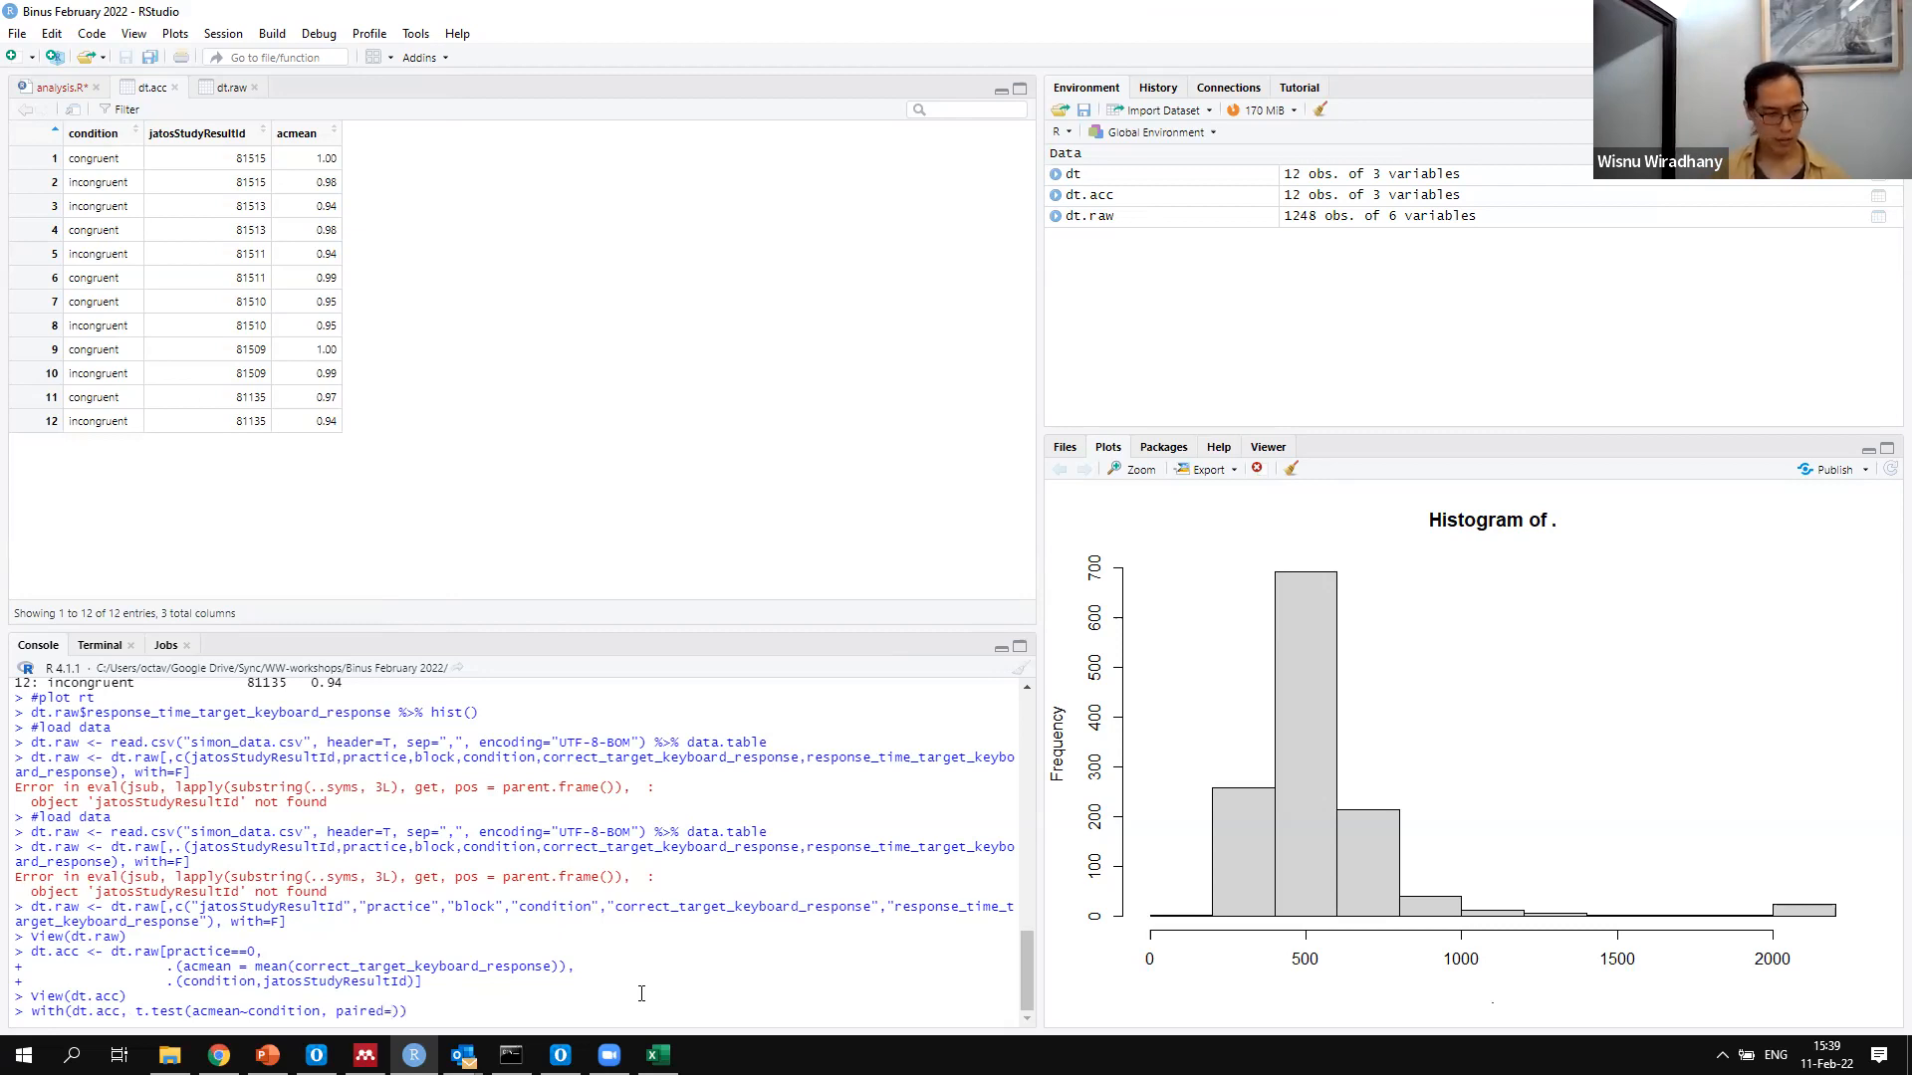
text(T)
key(Return)
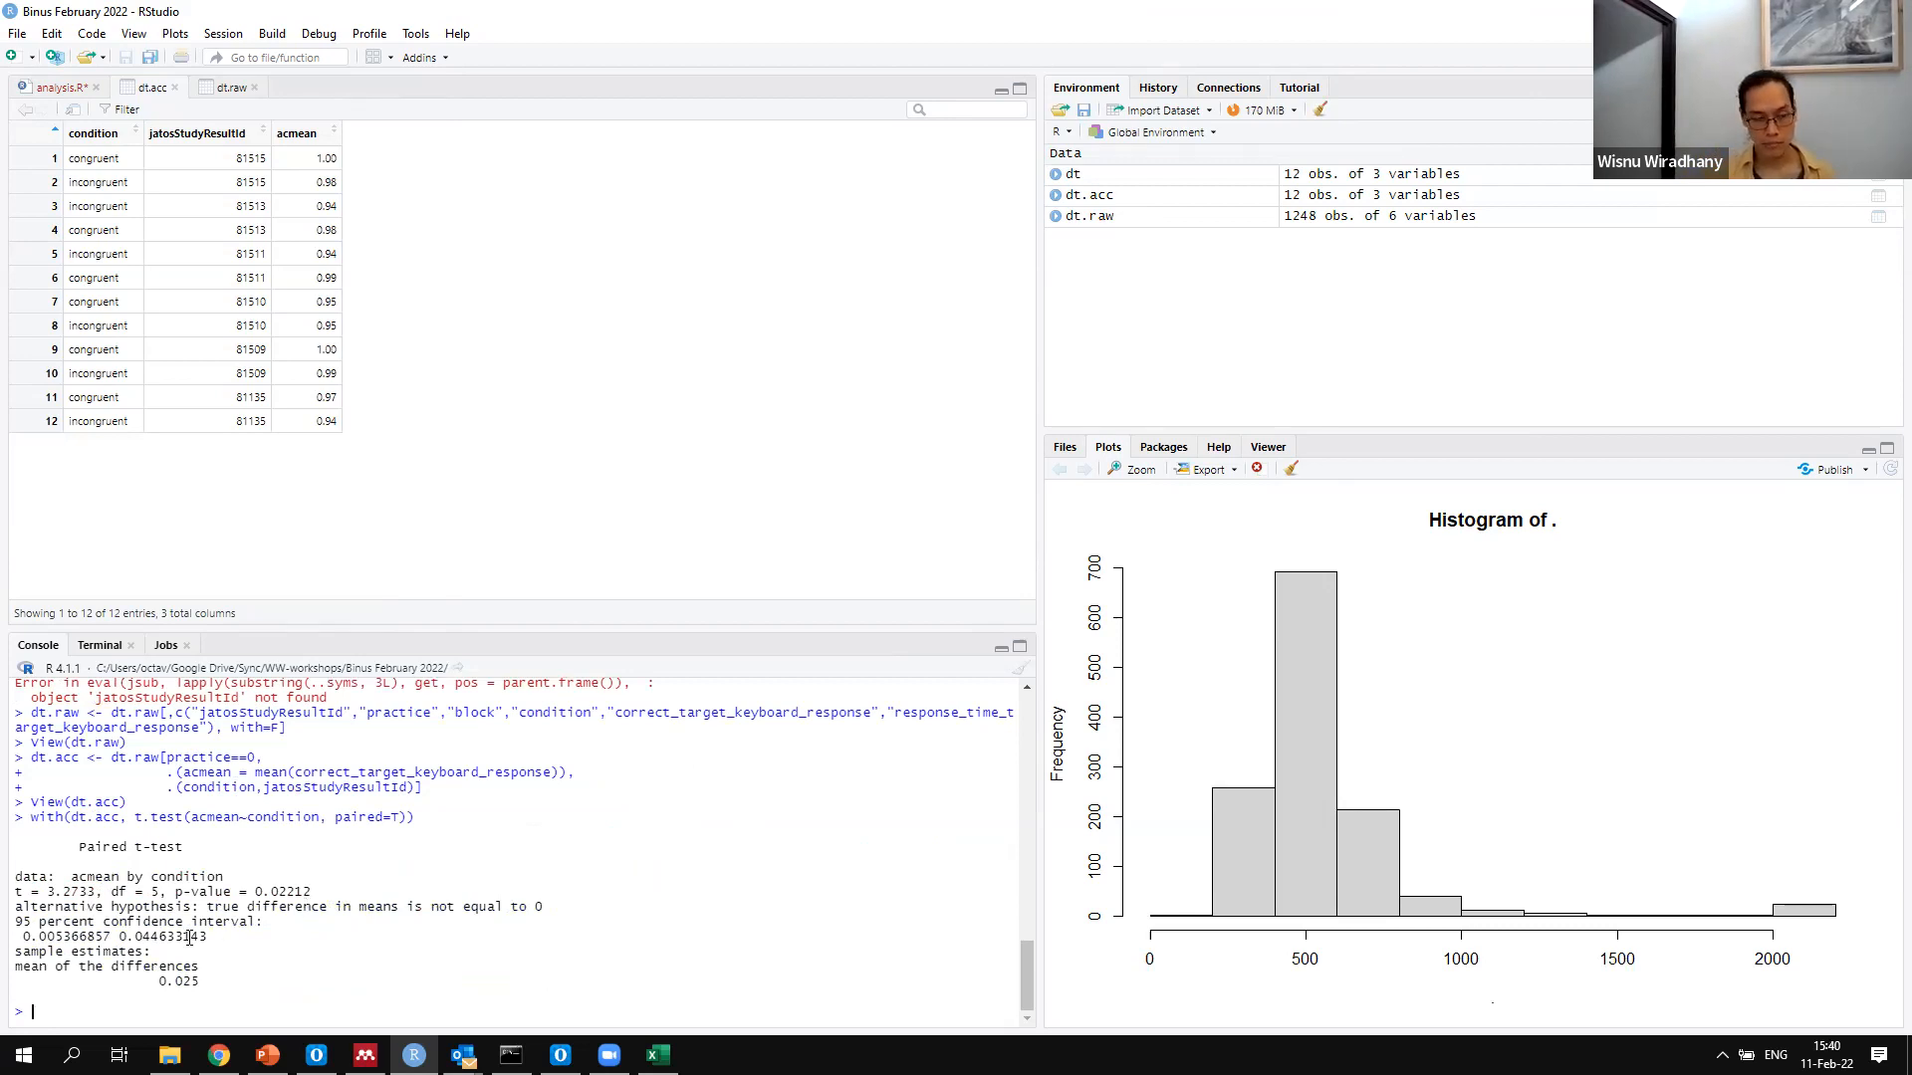
Discard the recalled t.test line in the console and begin a dt.acc[,.()] query over all rows
key(Up)
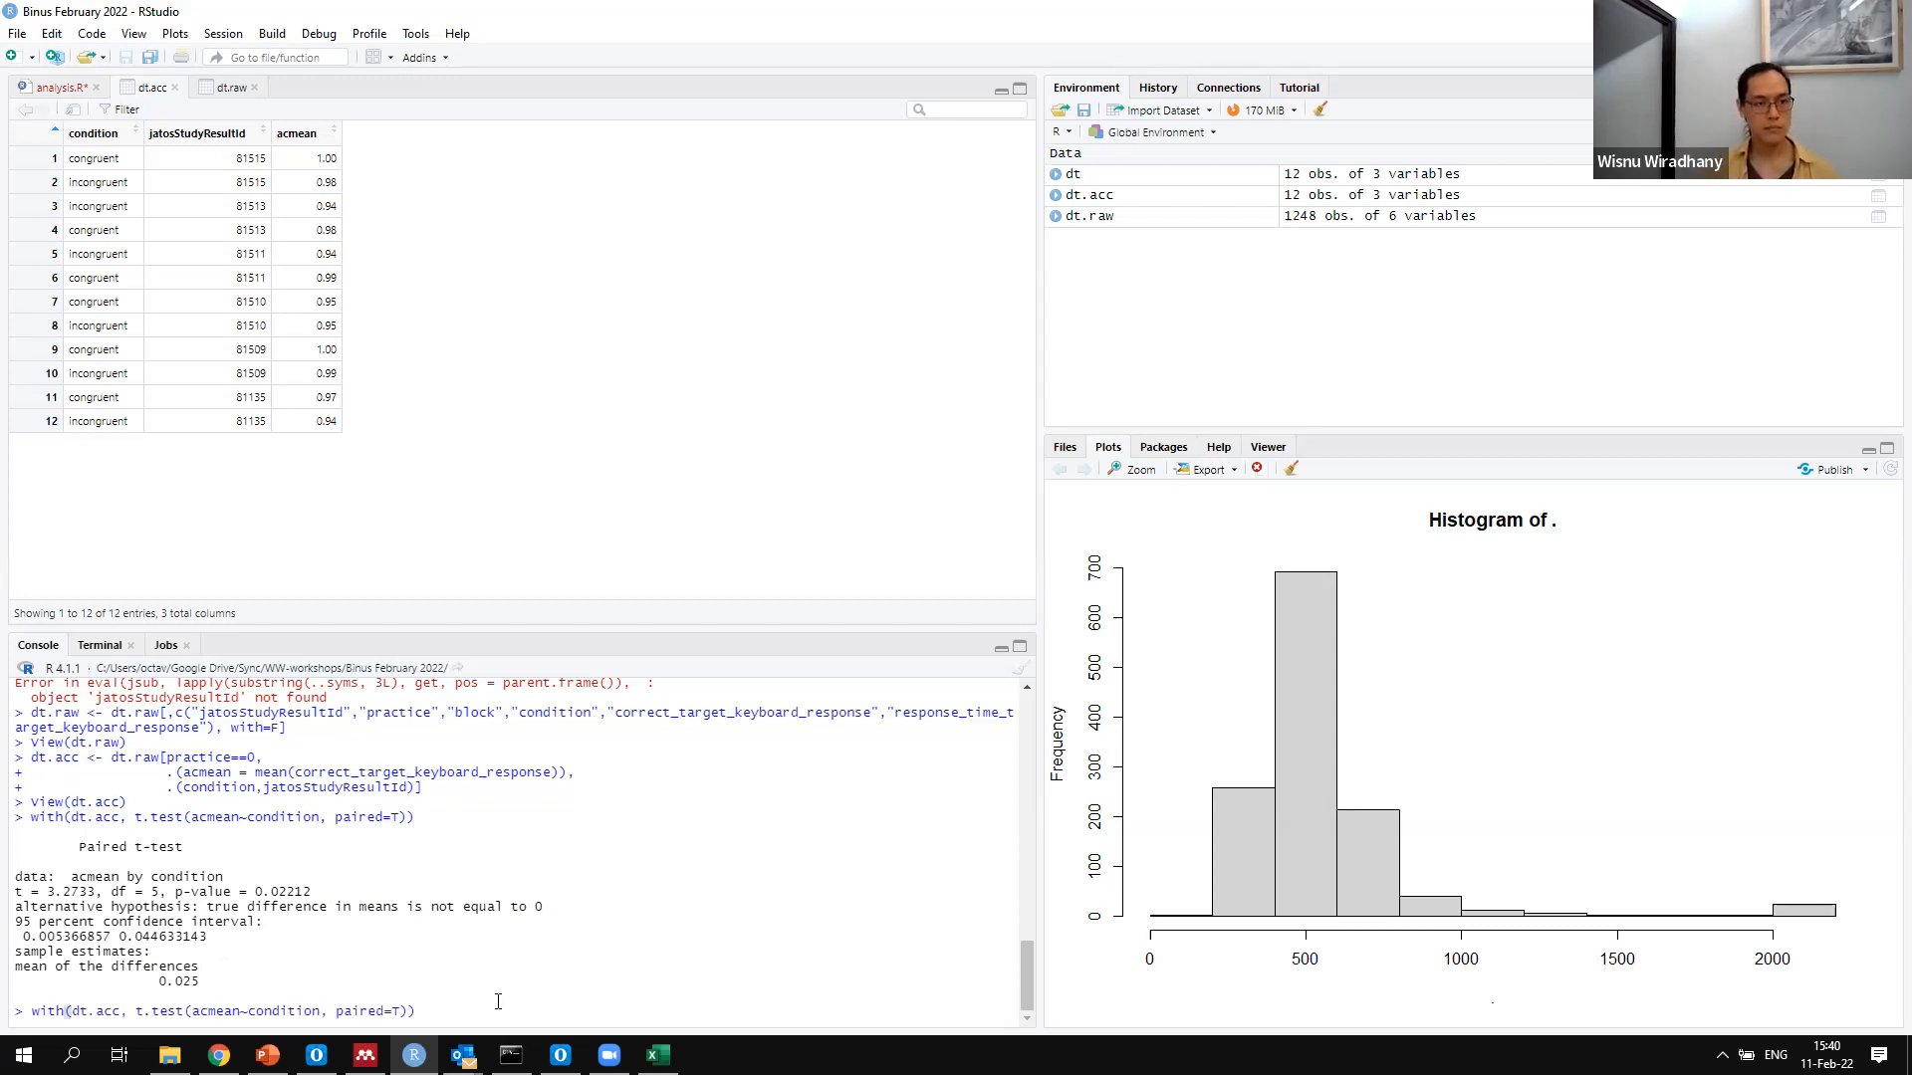
key(Escape)
text(dt.acc.)
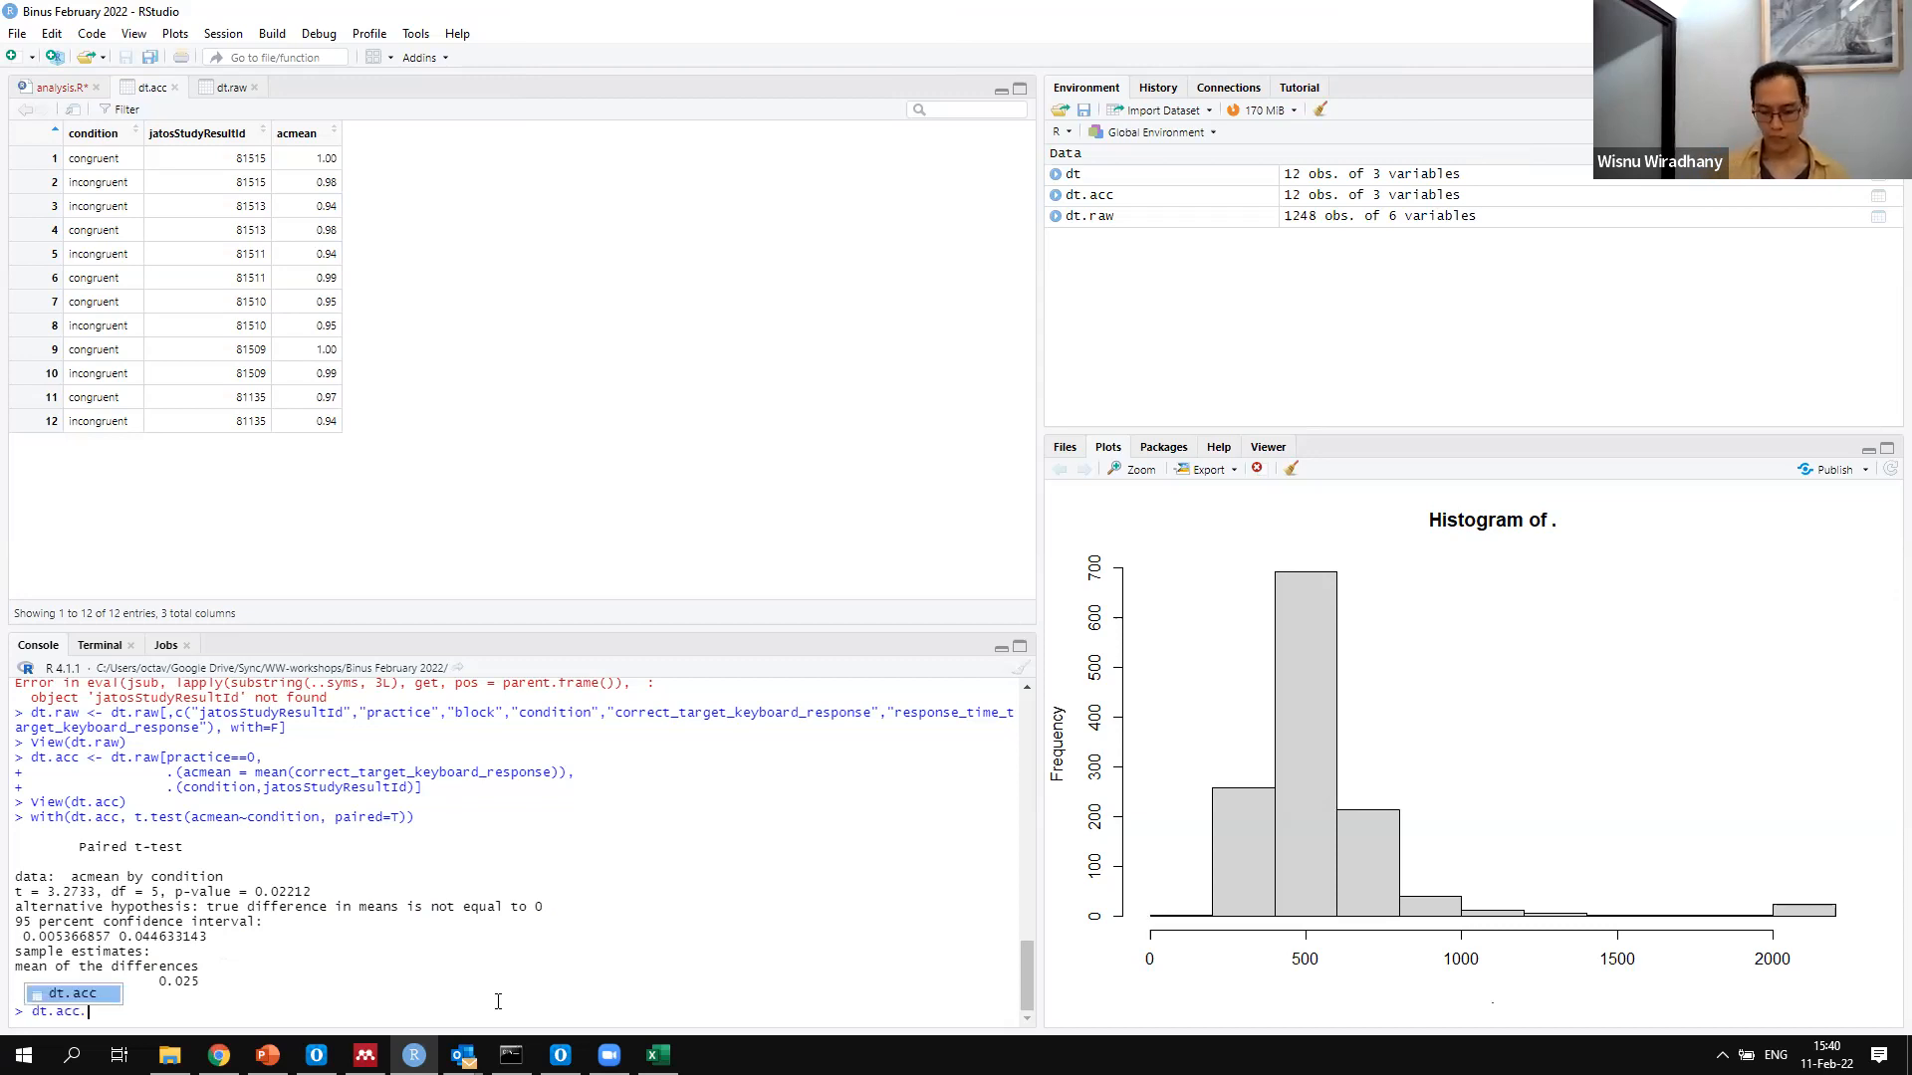
key(BackSpace)
text([,.)
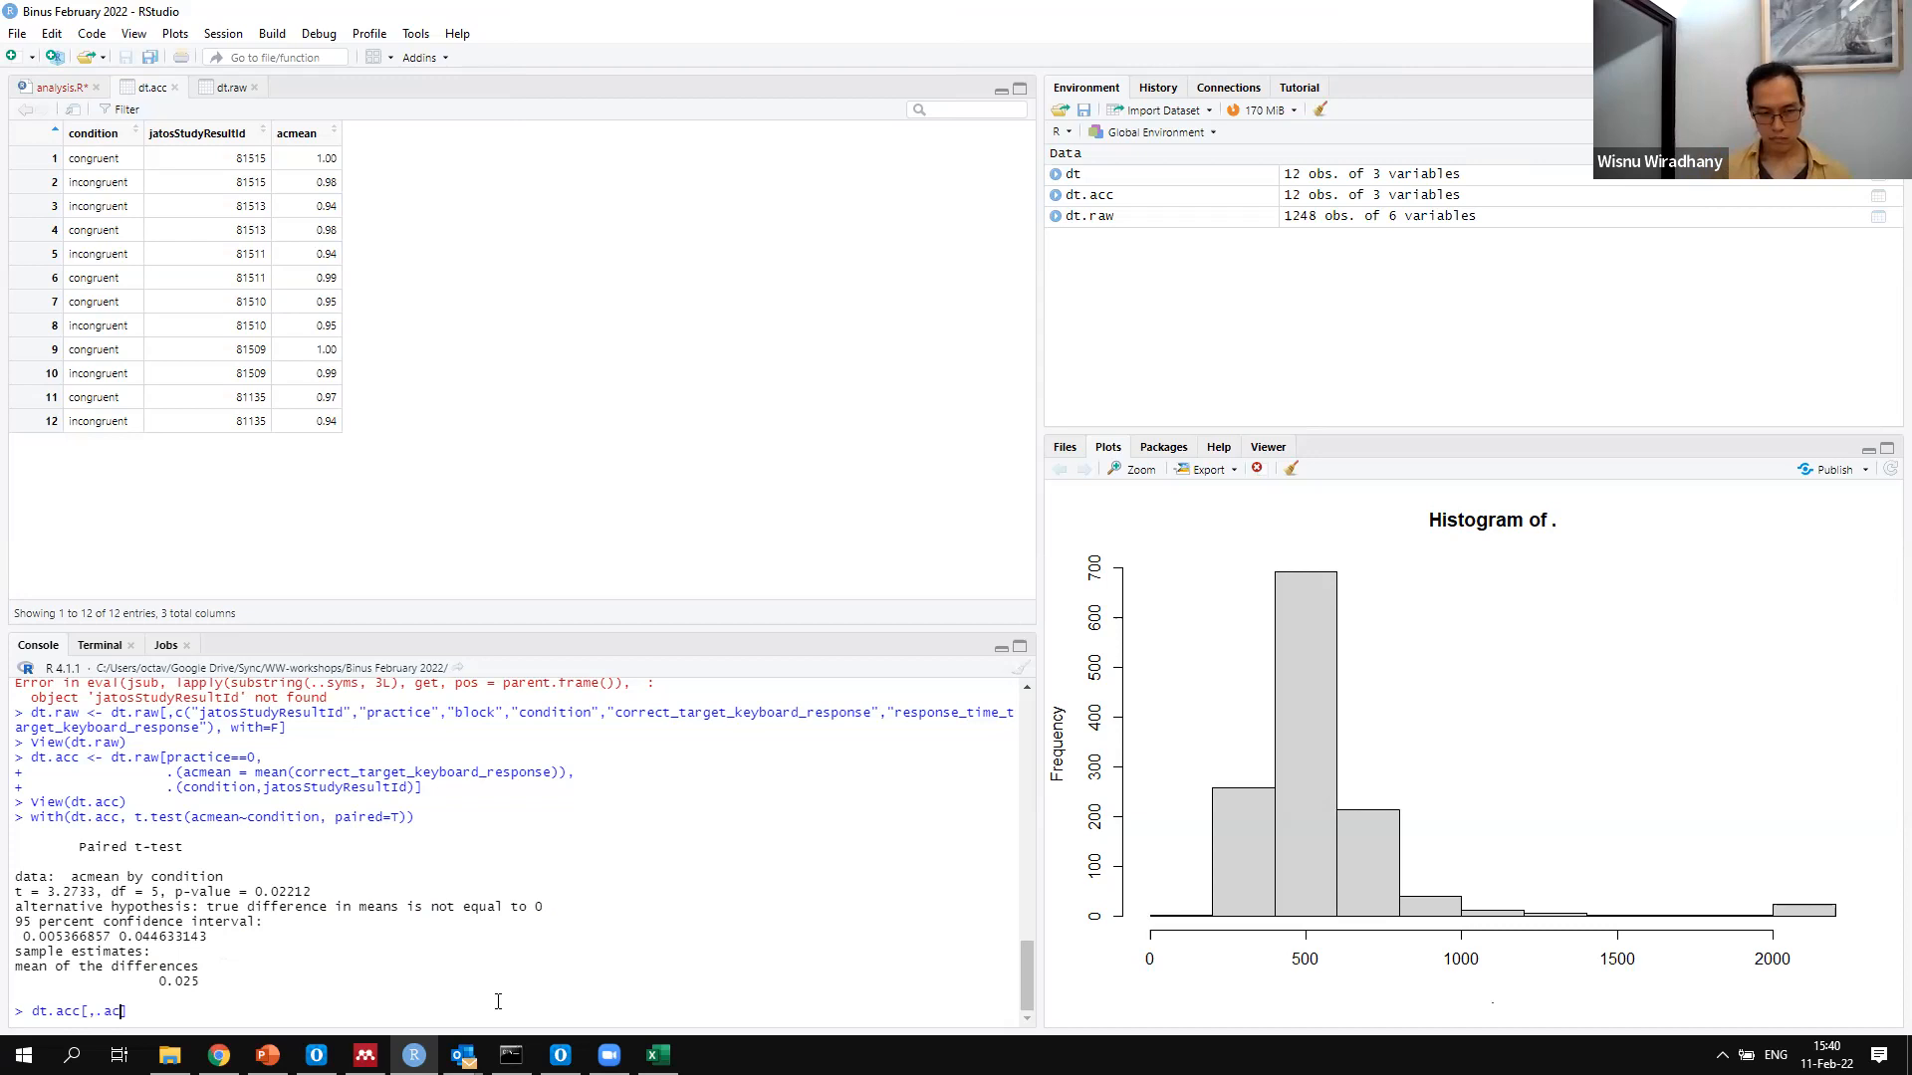
text((me)
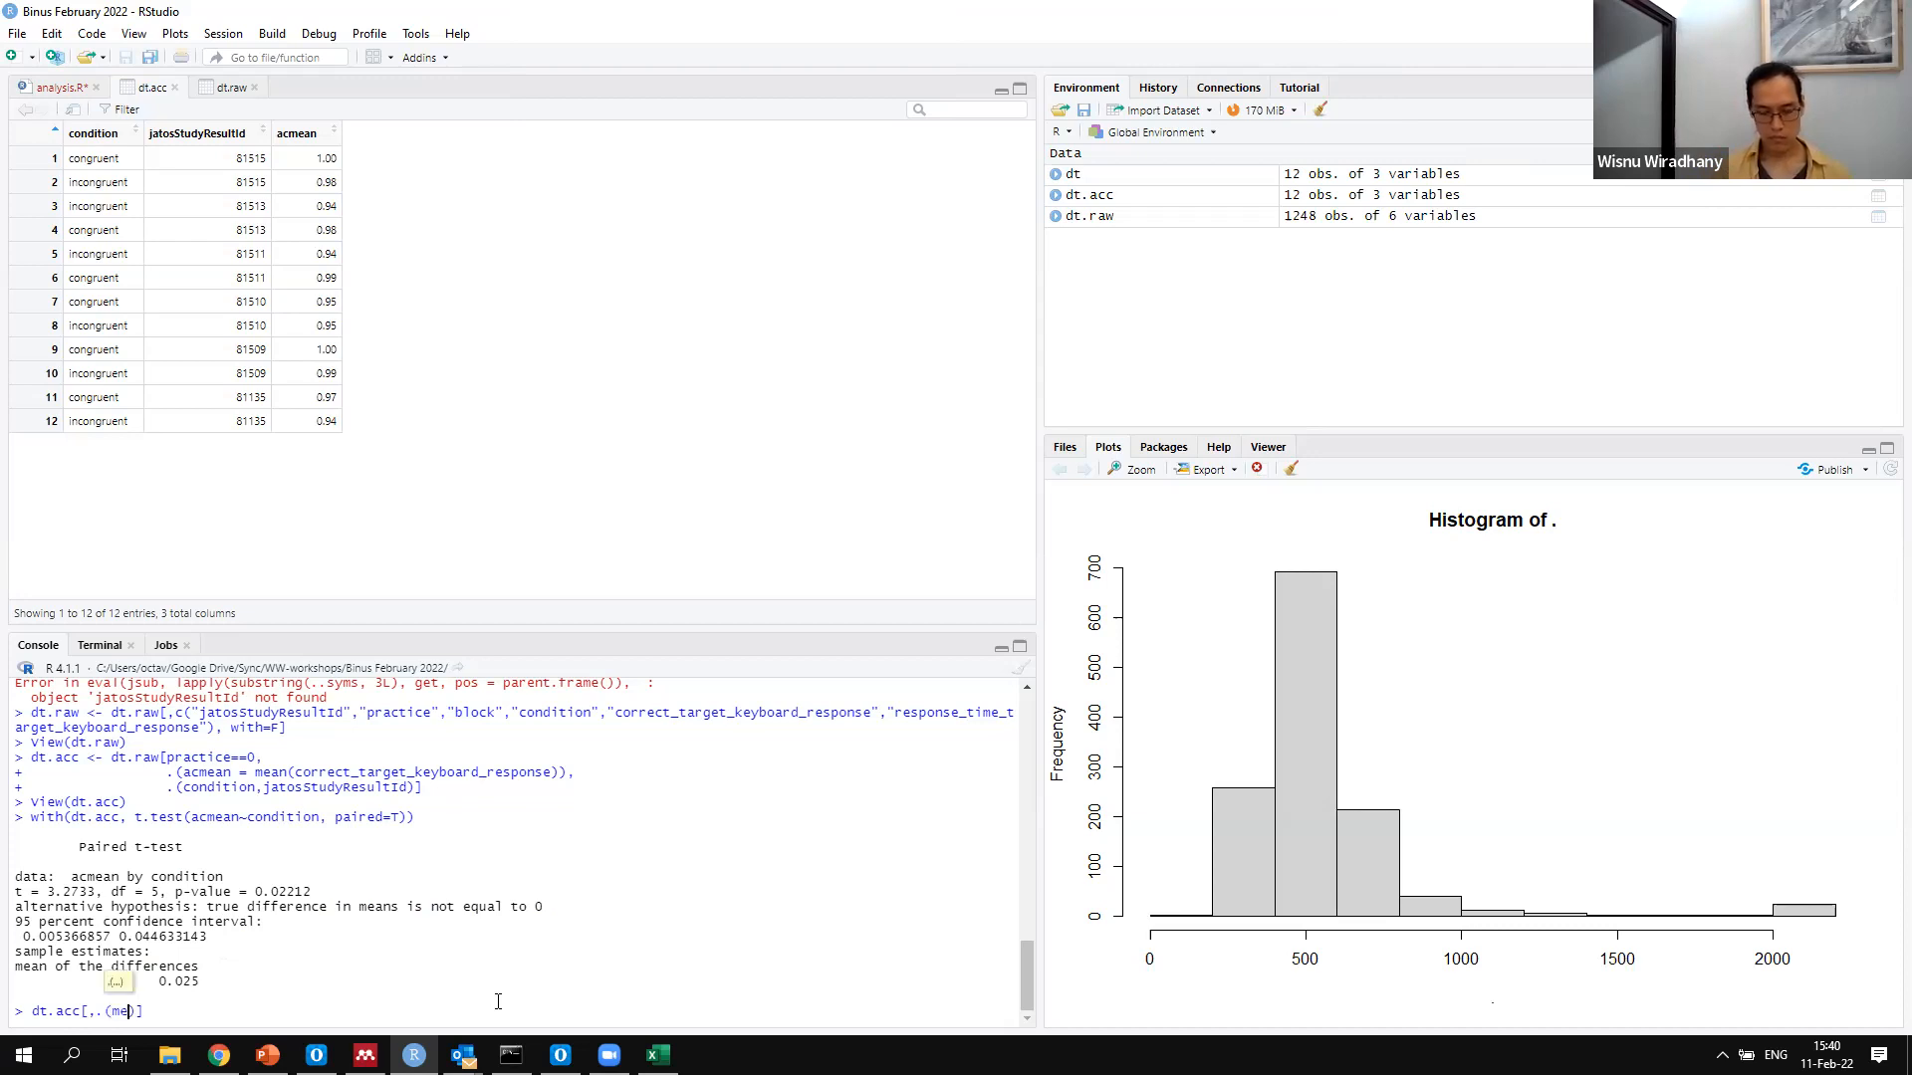
Enter acmean=mean(acmean) as the computed column of the dt.acc query
key(BackSpace)
key(BackSpace)
text(acmean=mean(ac)
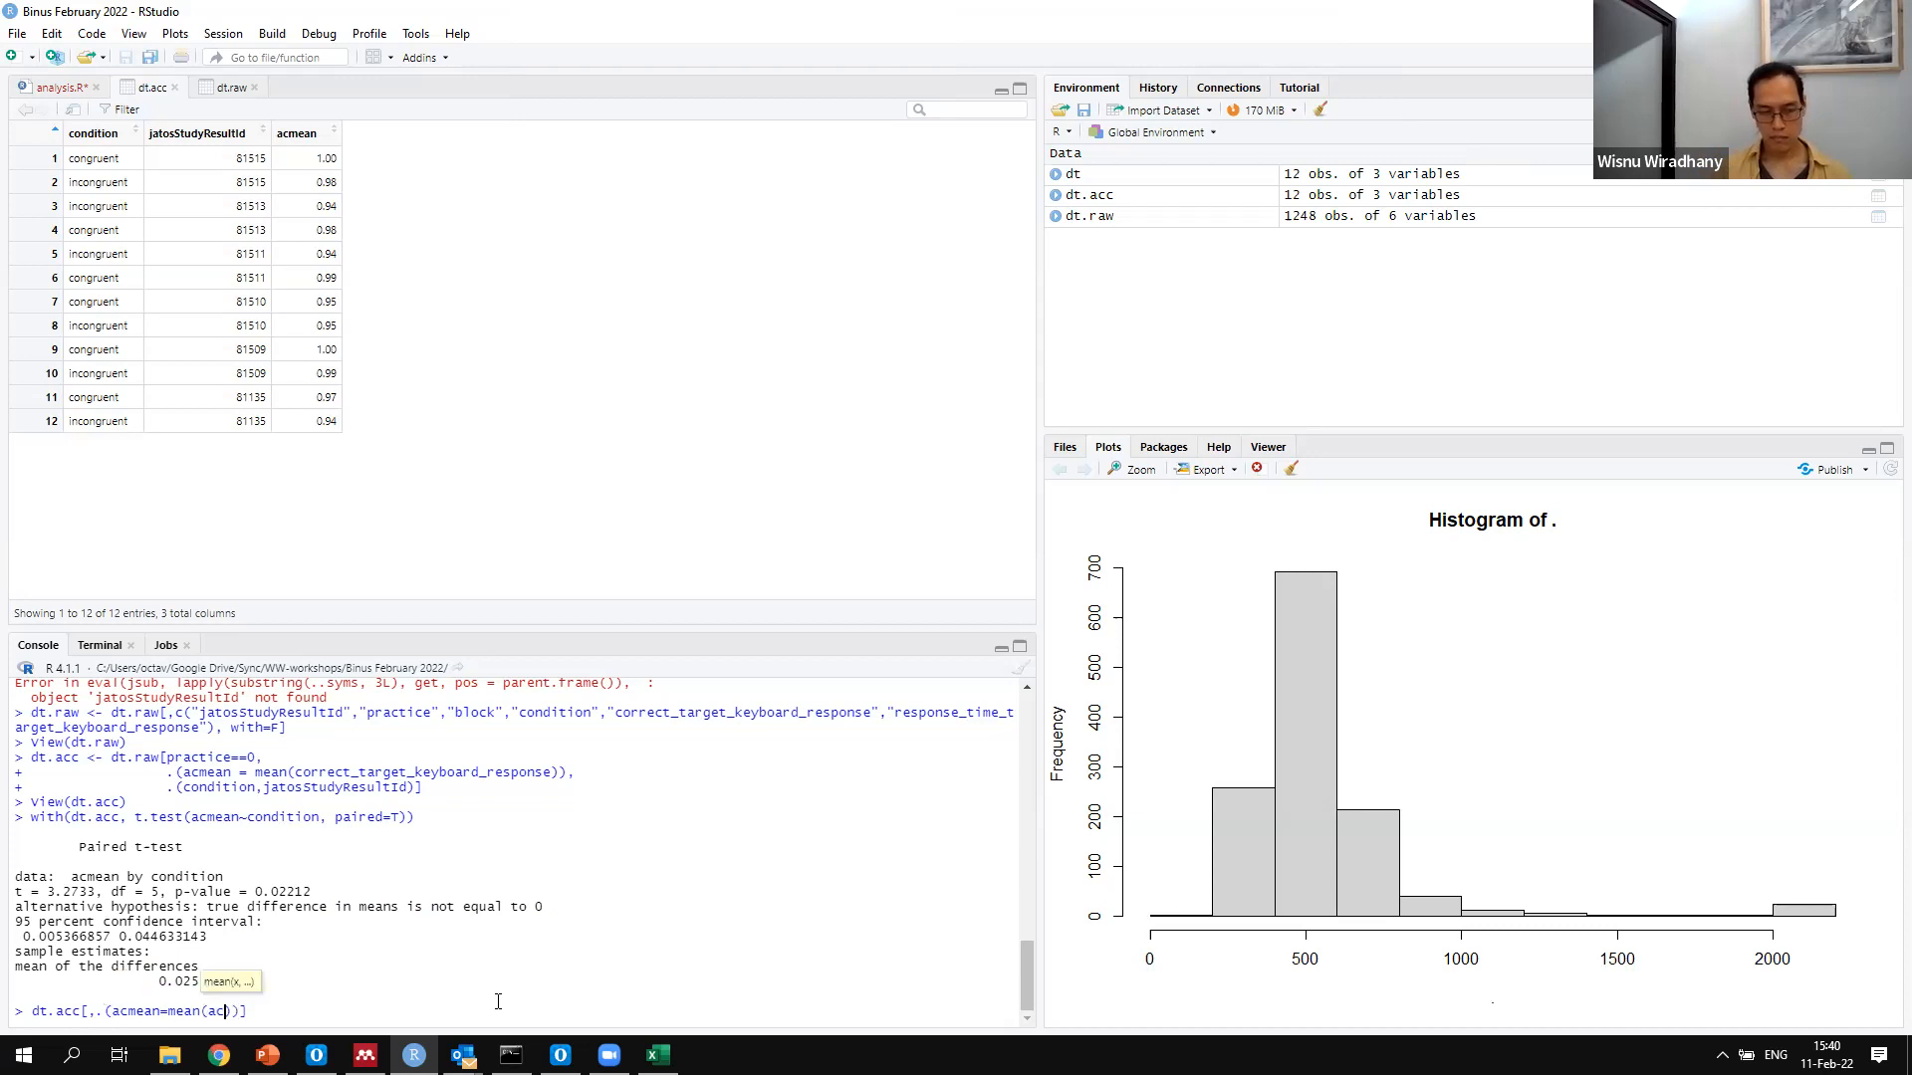
text(mean)),.()
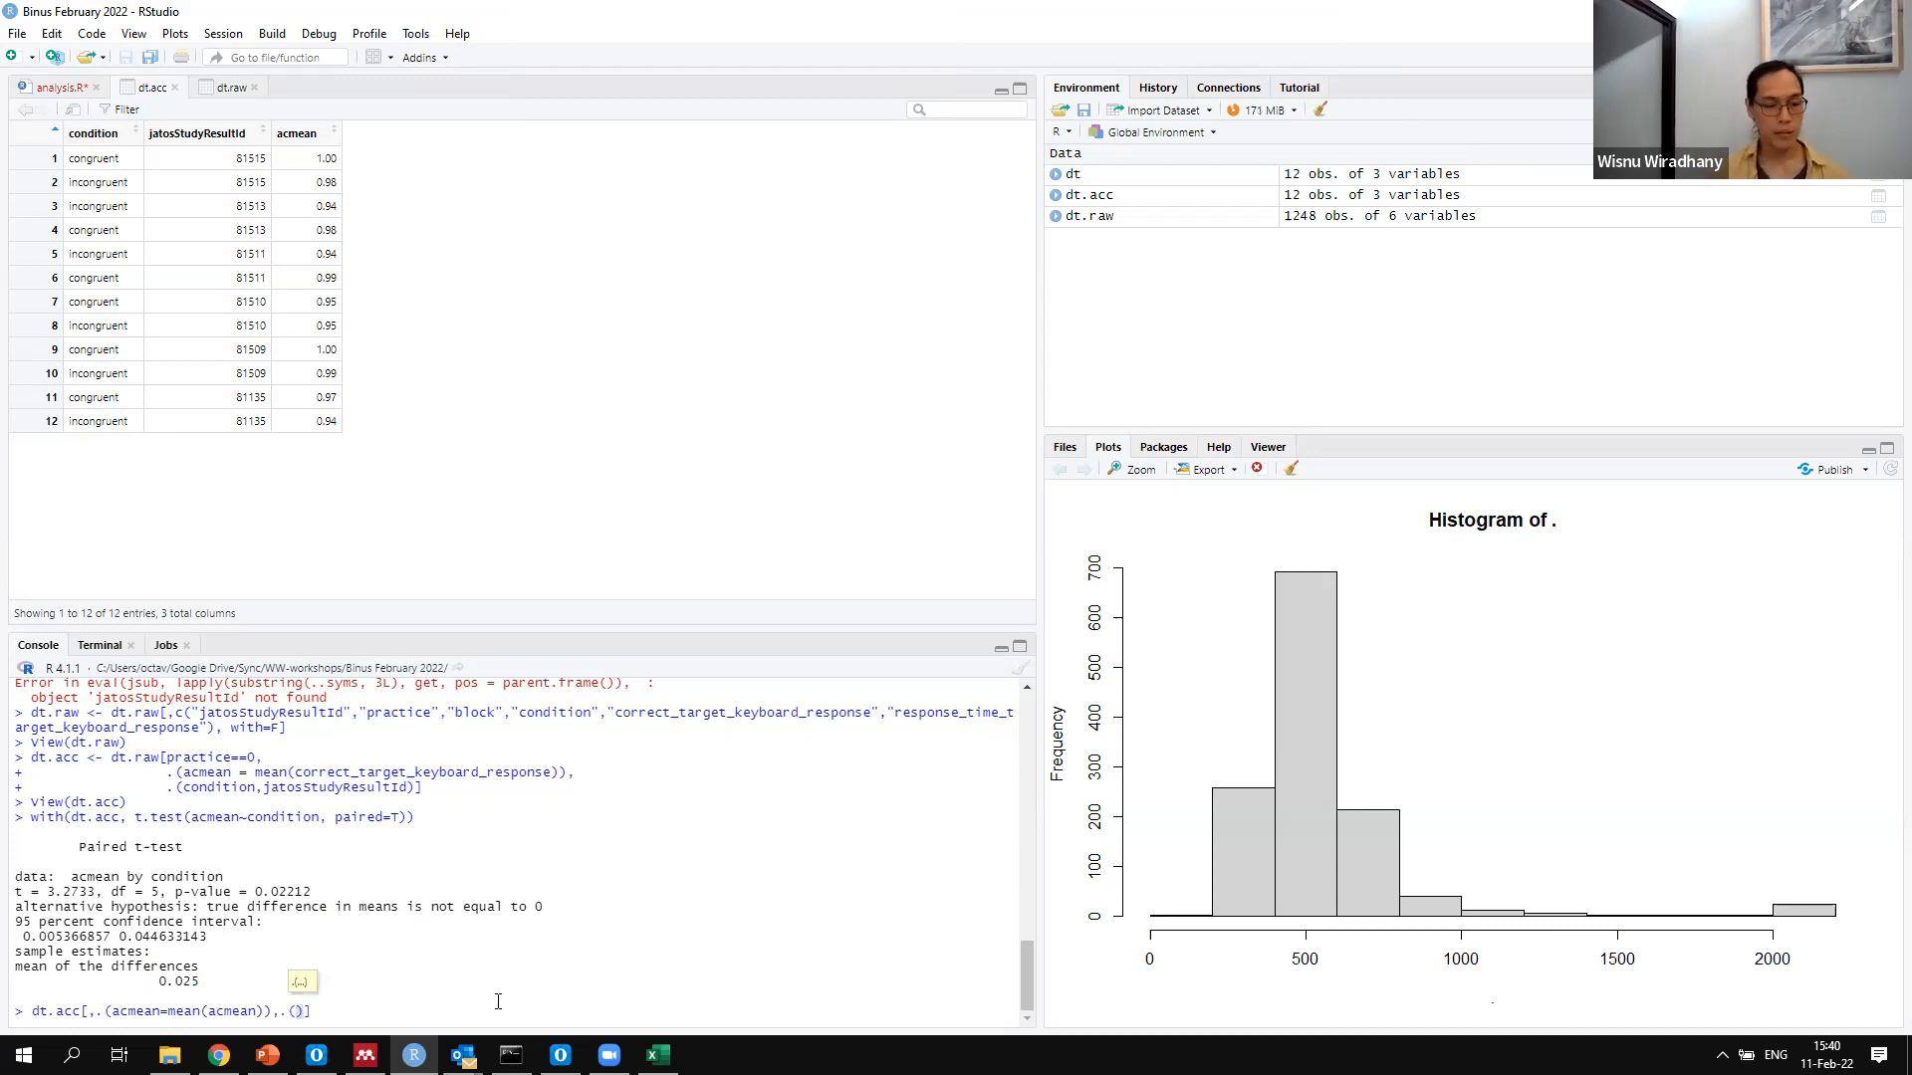
text(condition)
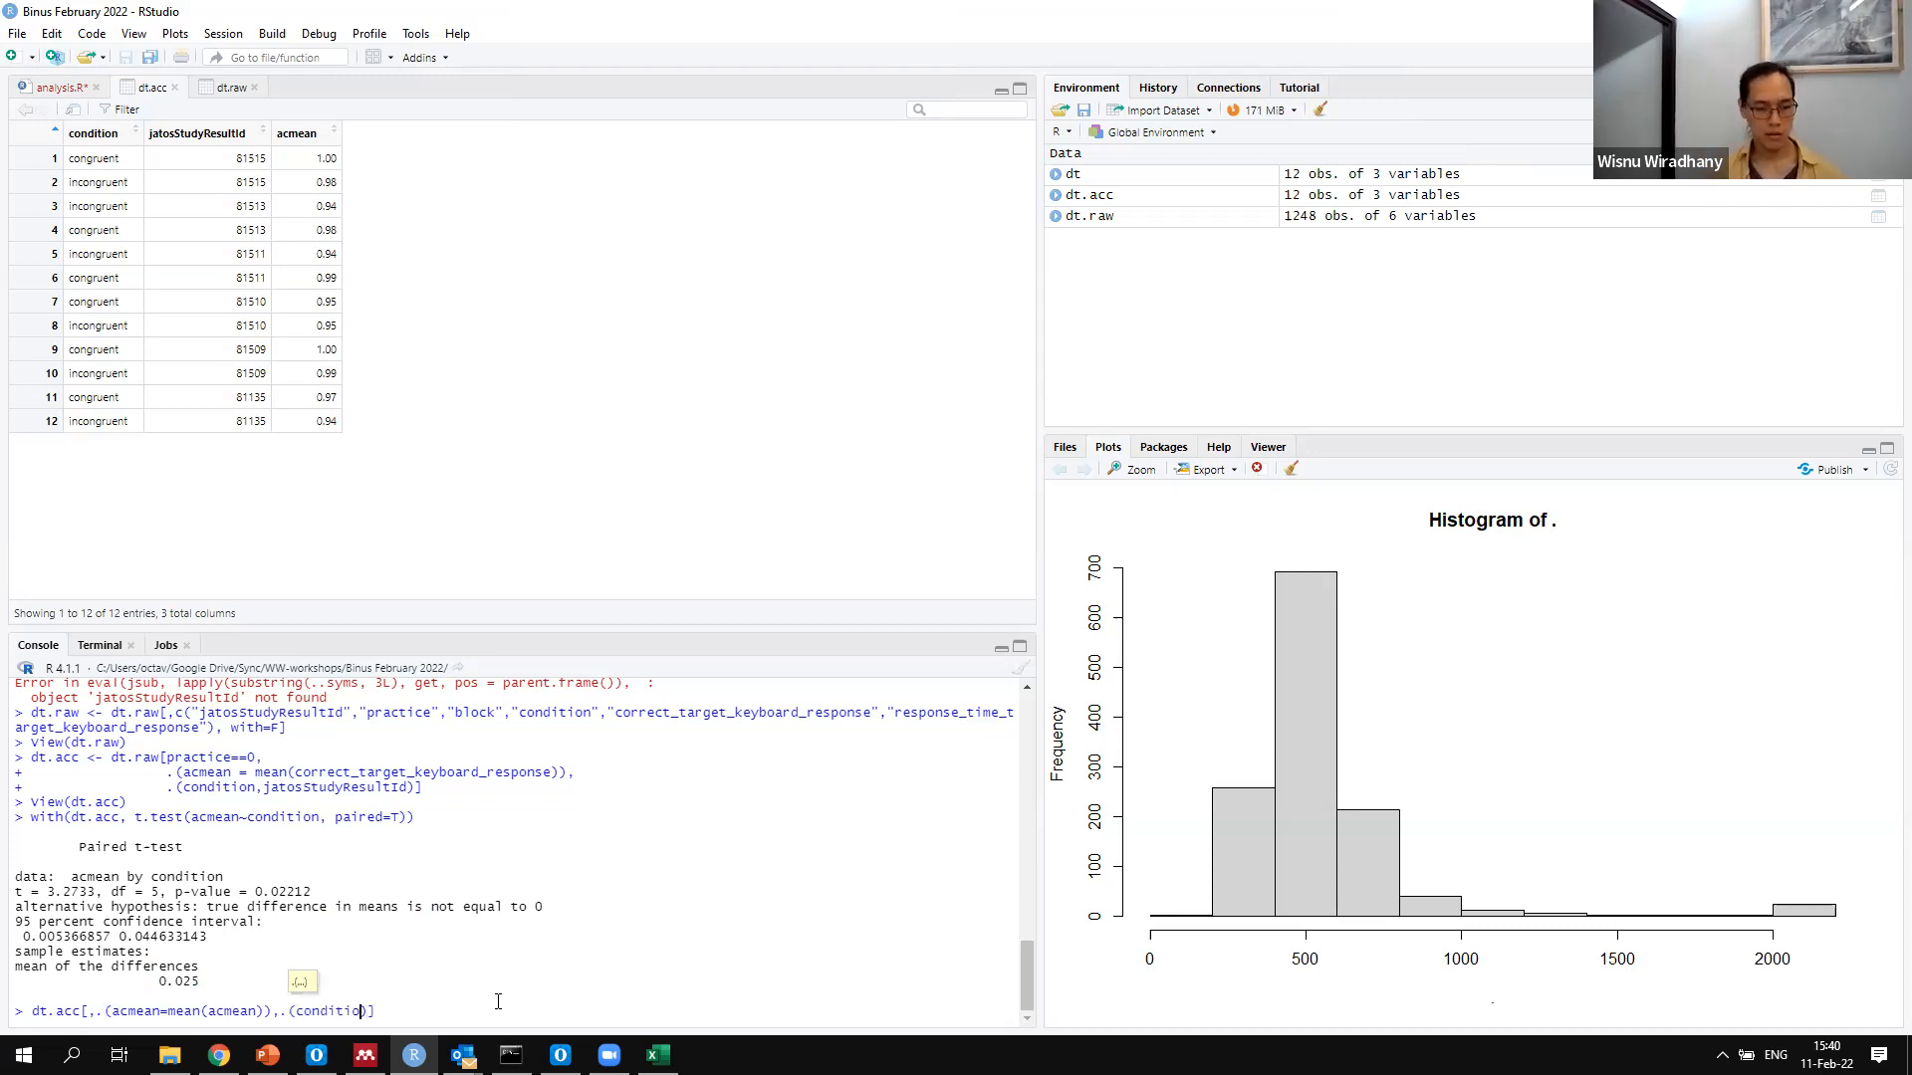
Group the dt.acc query by .(condition), run it and highlight the congruent mean in the output
key(Return)
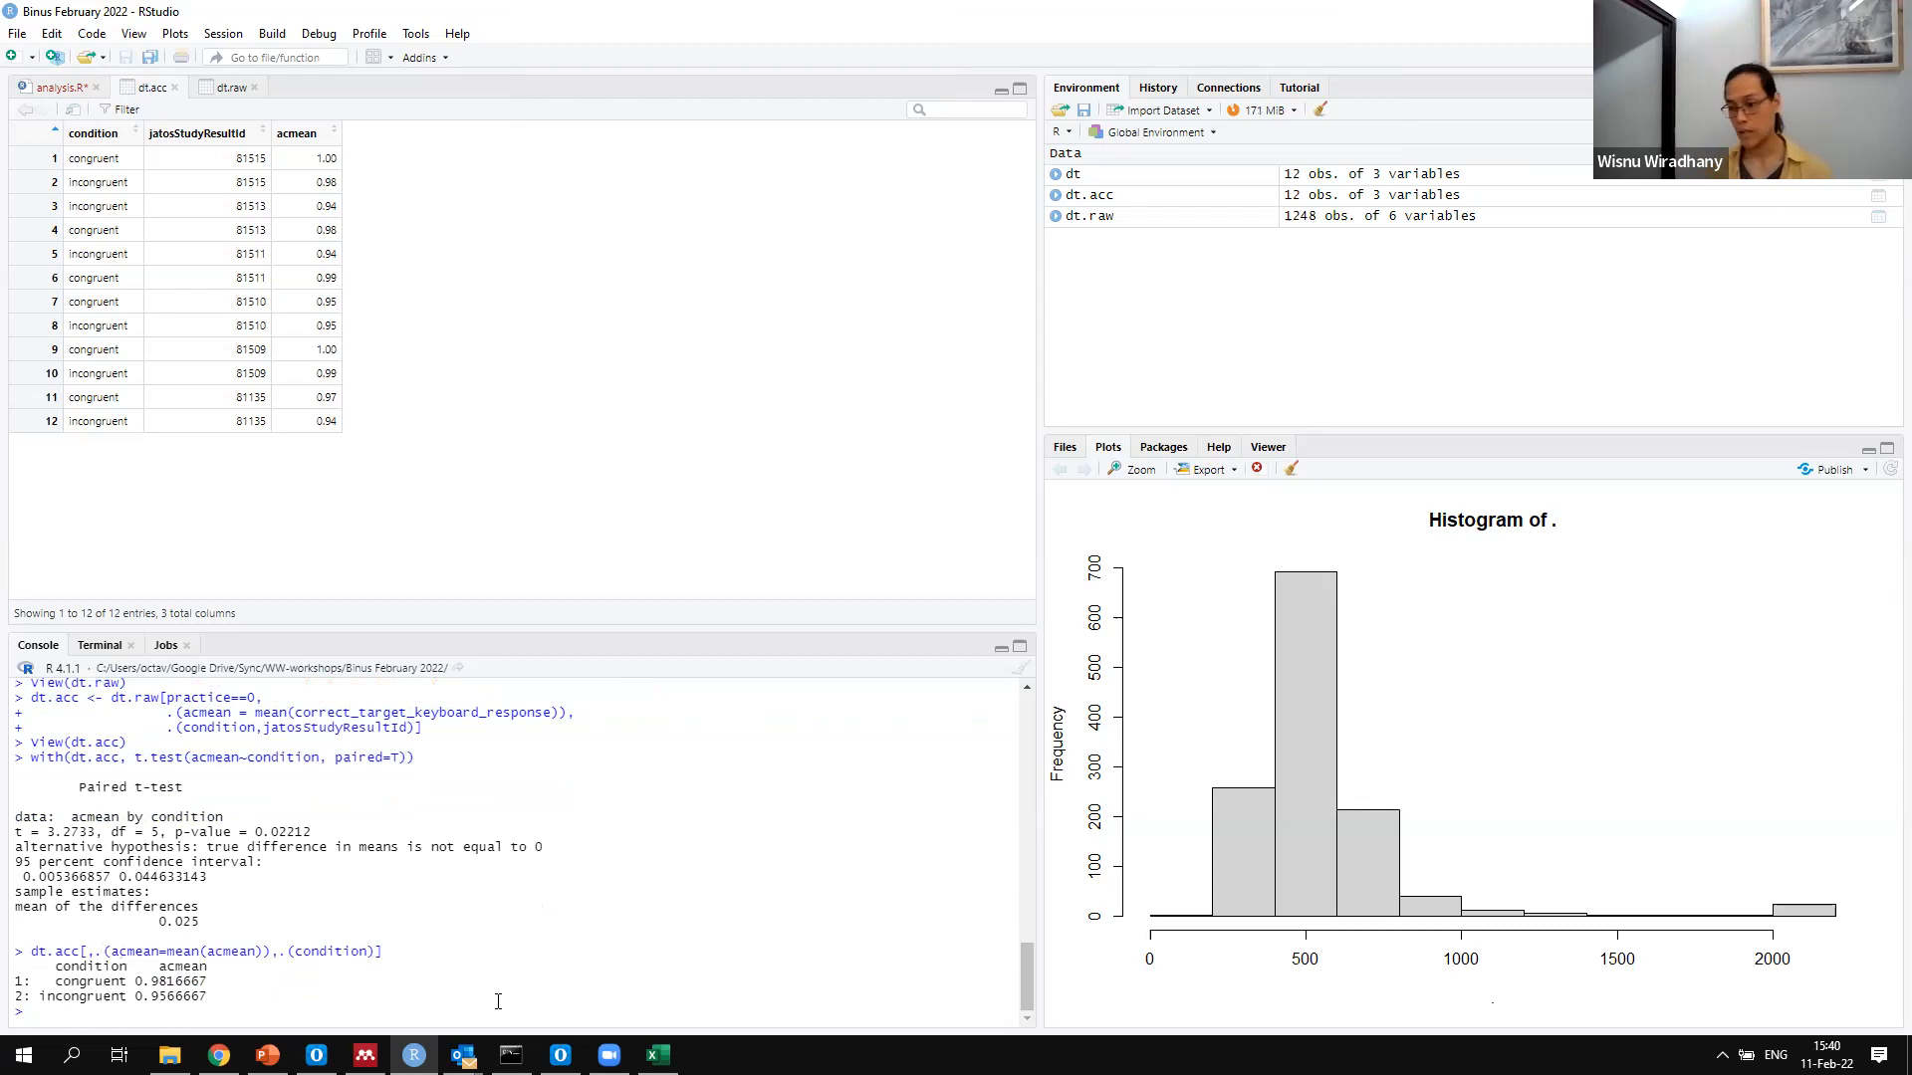
double_click(203, 981)
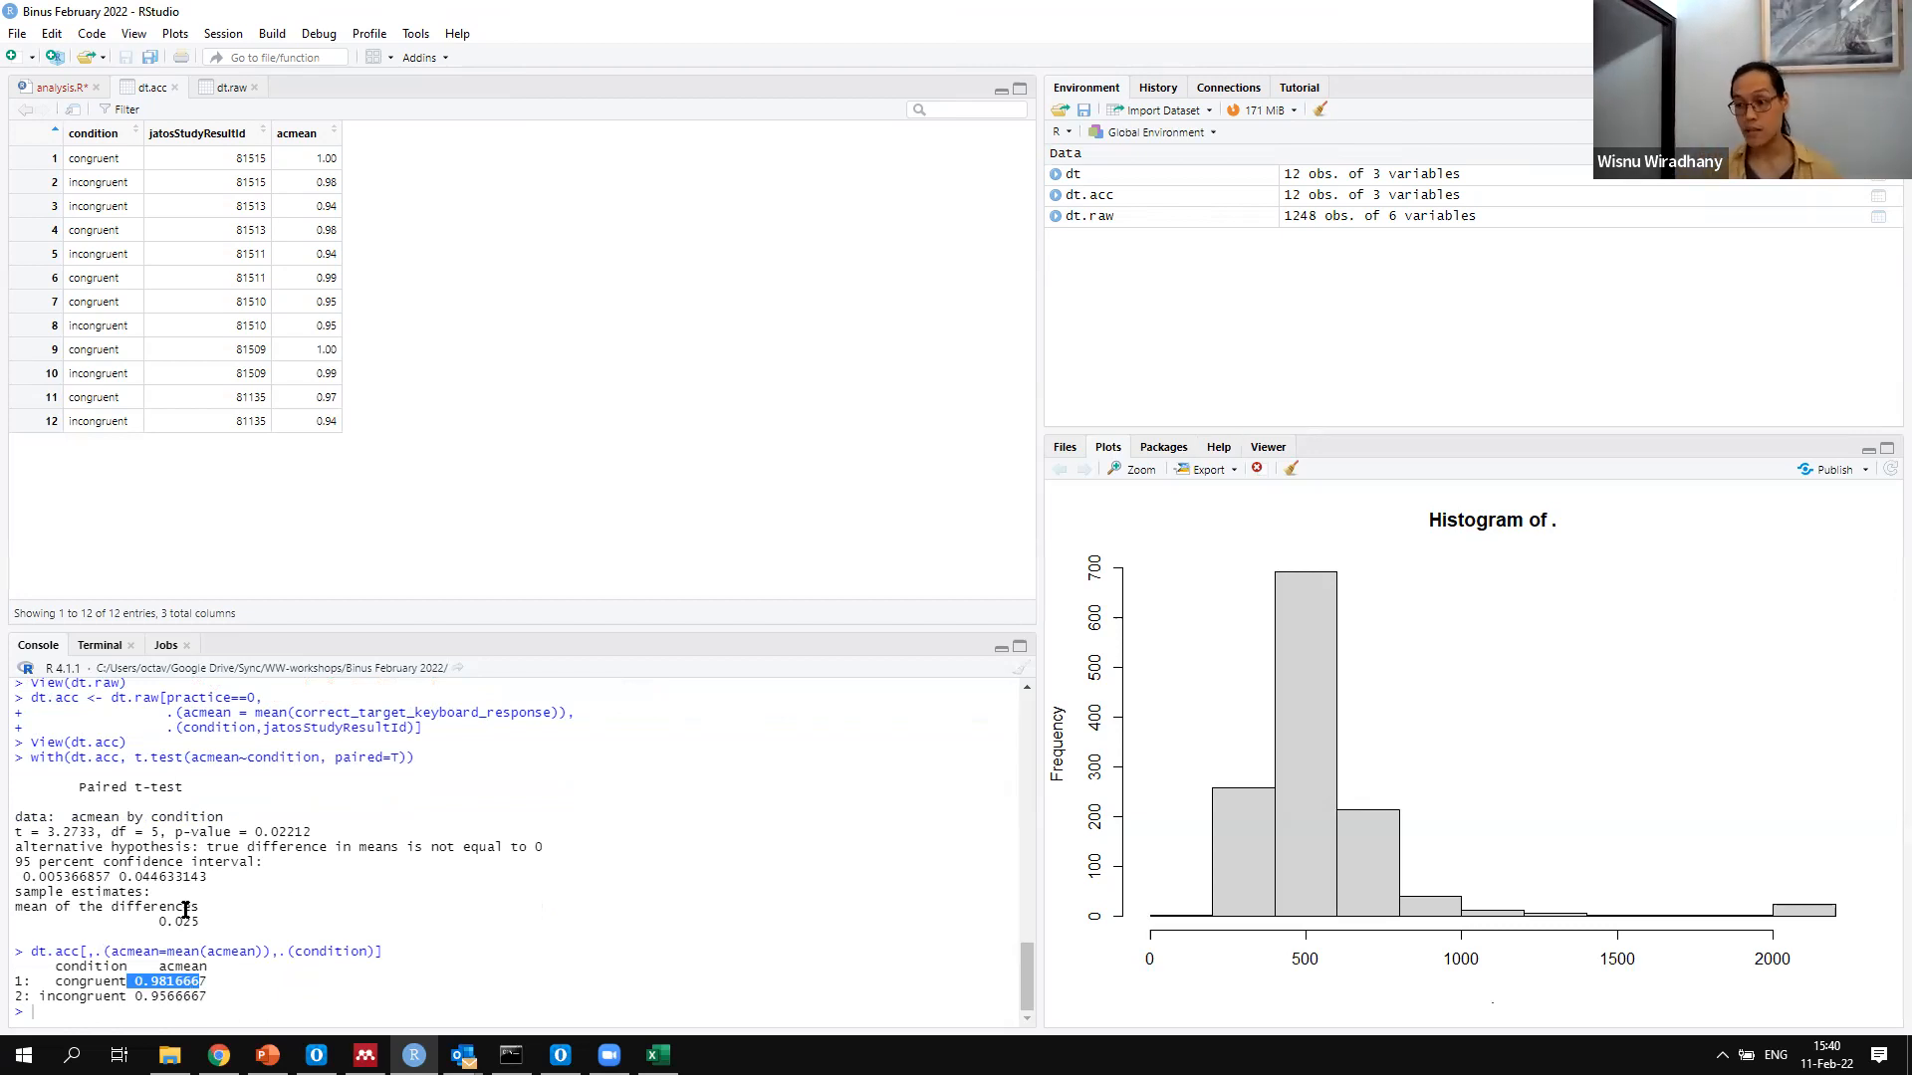
Return to the analysis.R script and run its #plot rt line to redraw the response time histogram
click(55, 93)
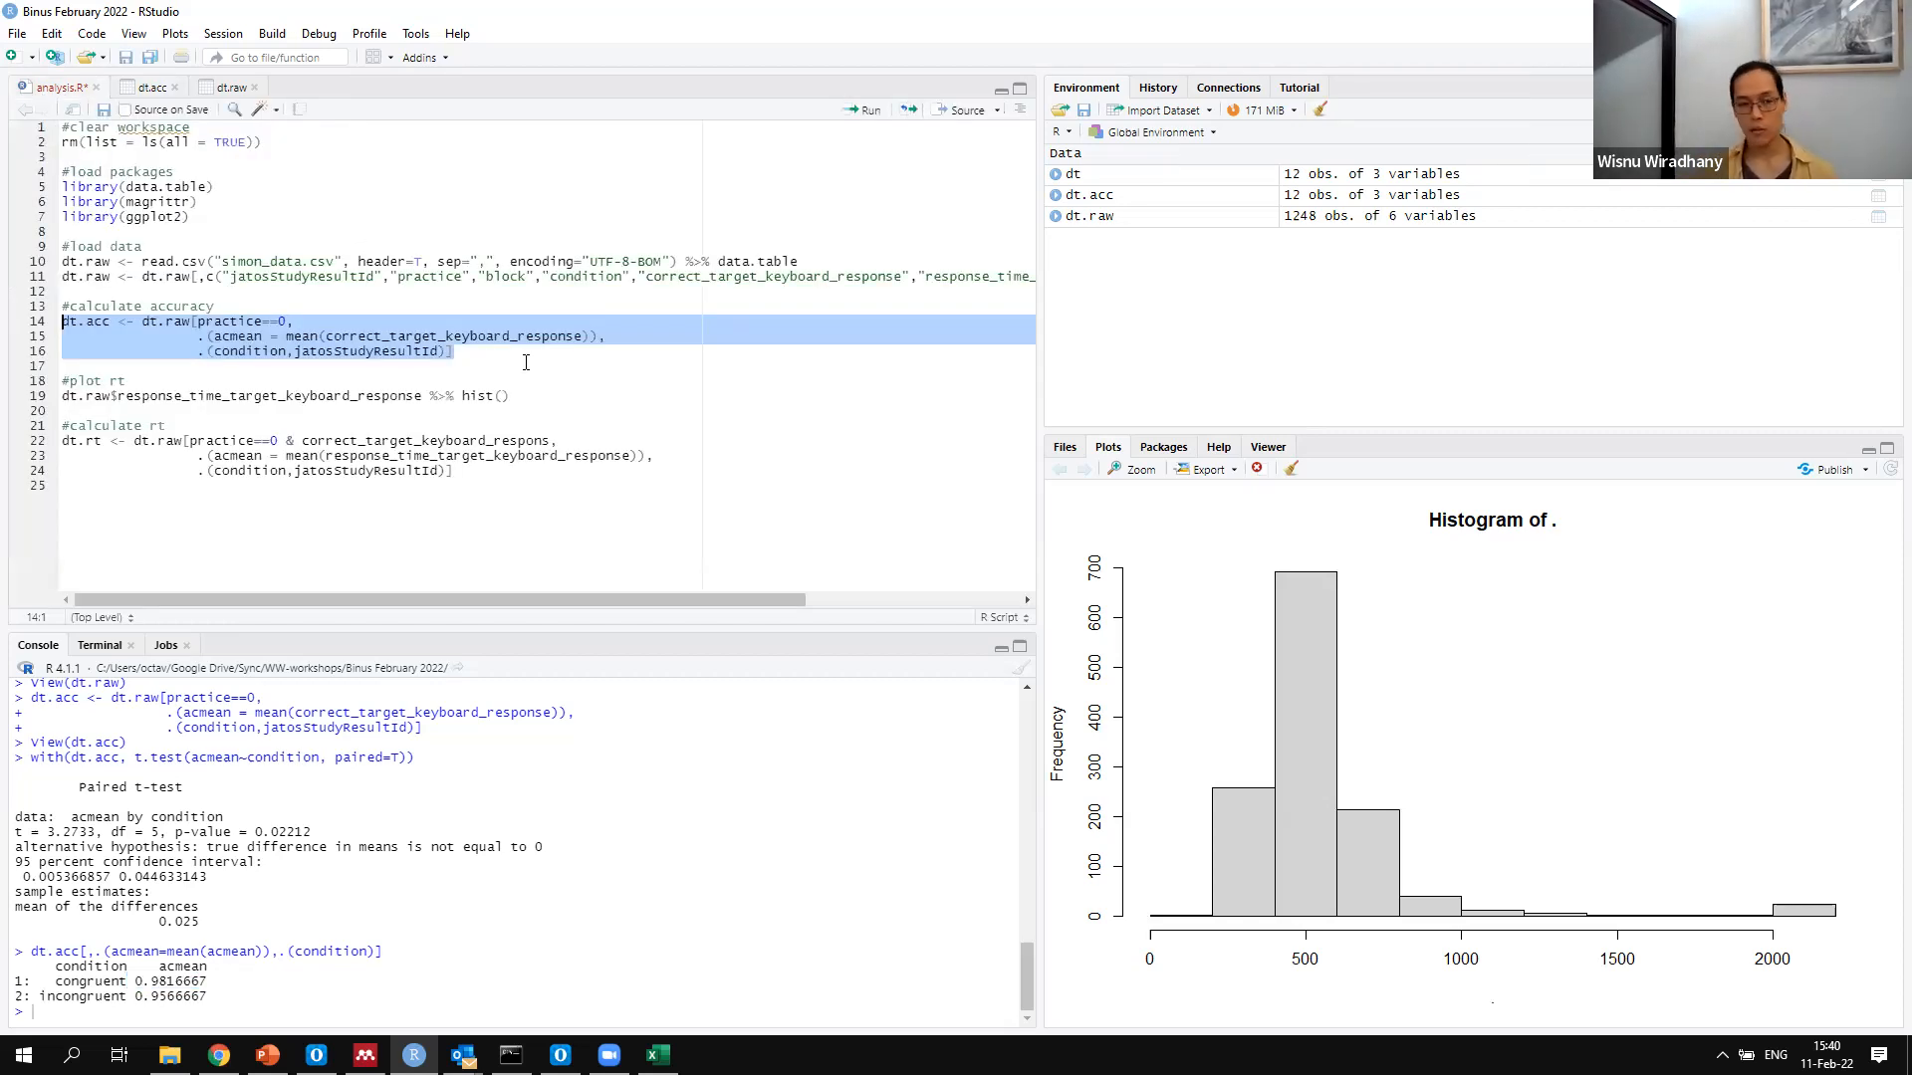
click(540, 403)
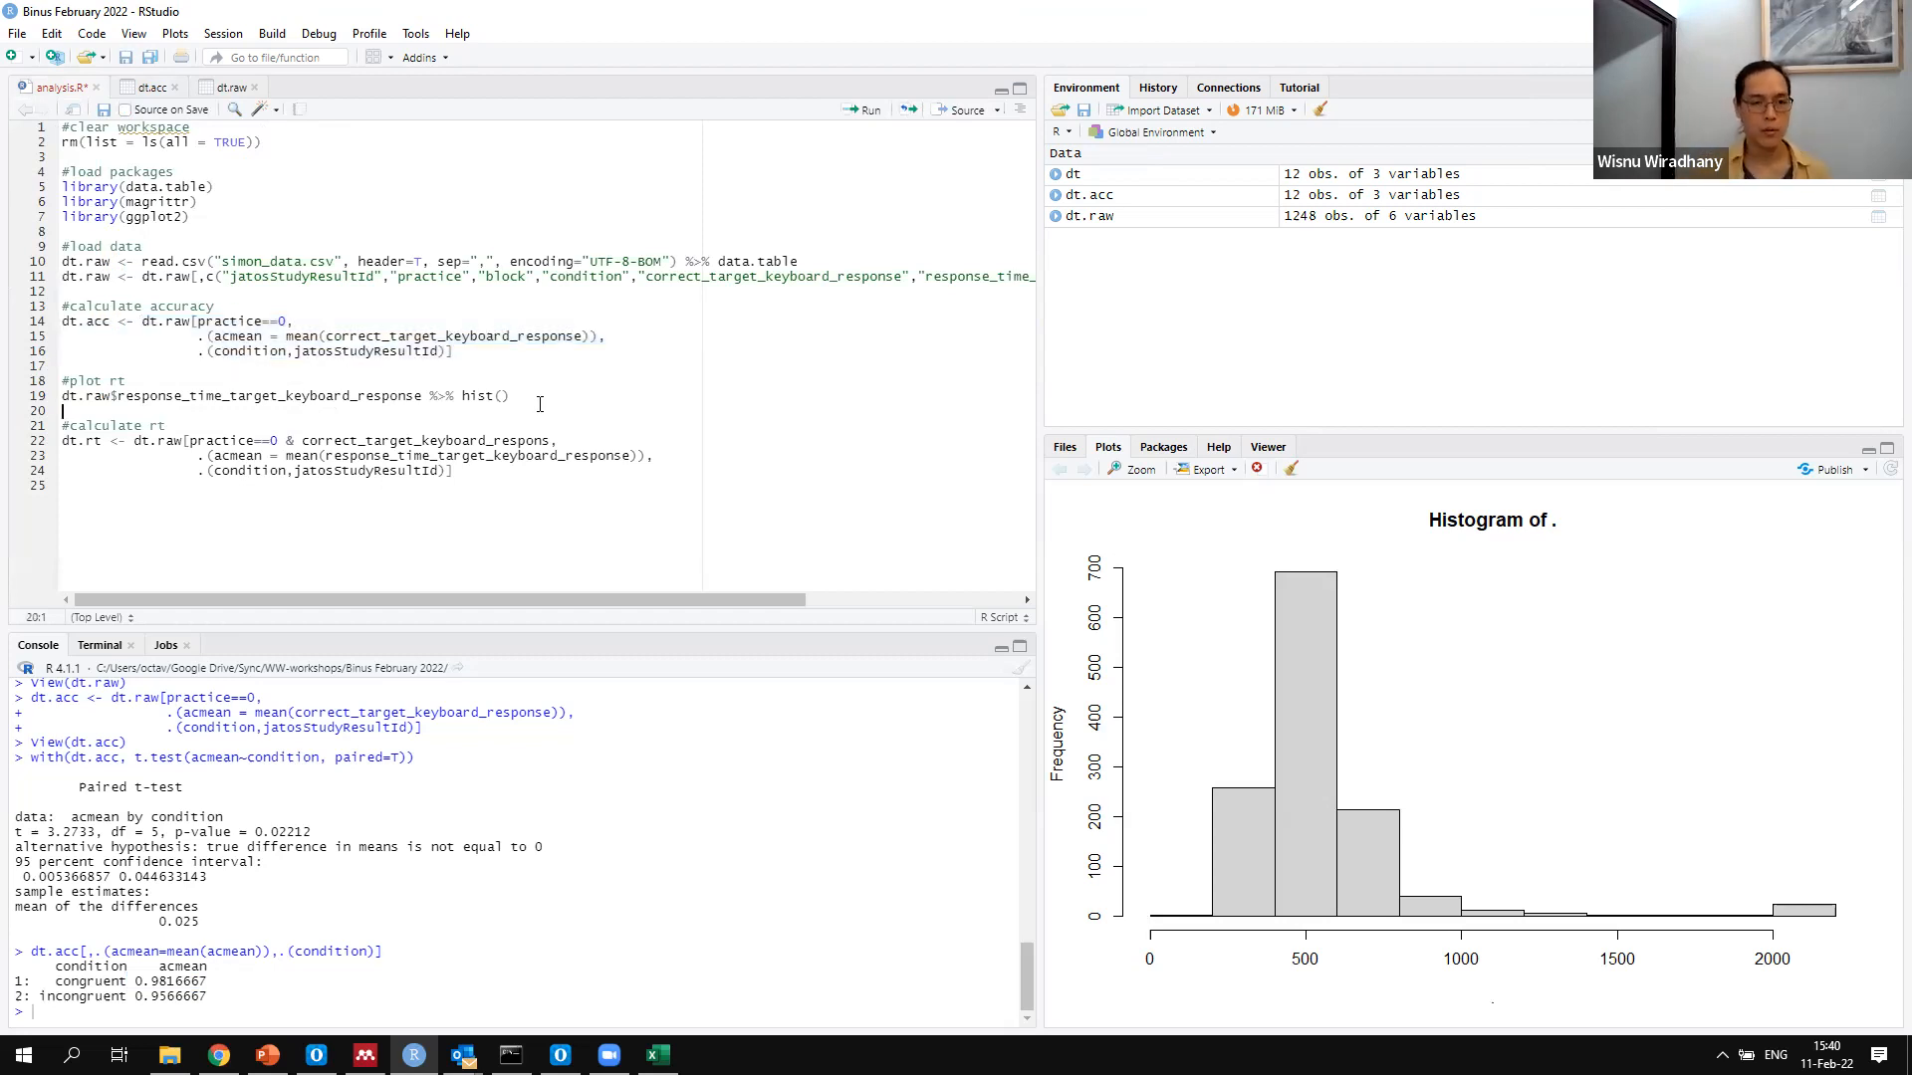
key(ctrl+Return)
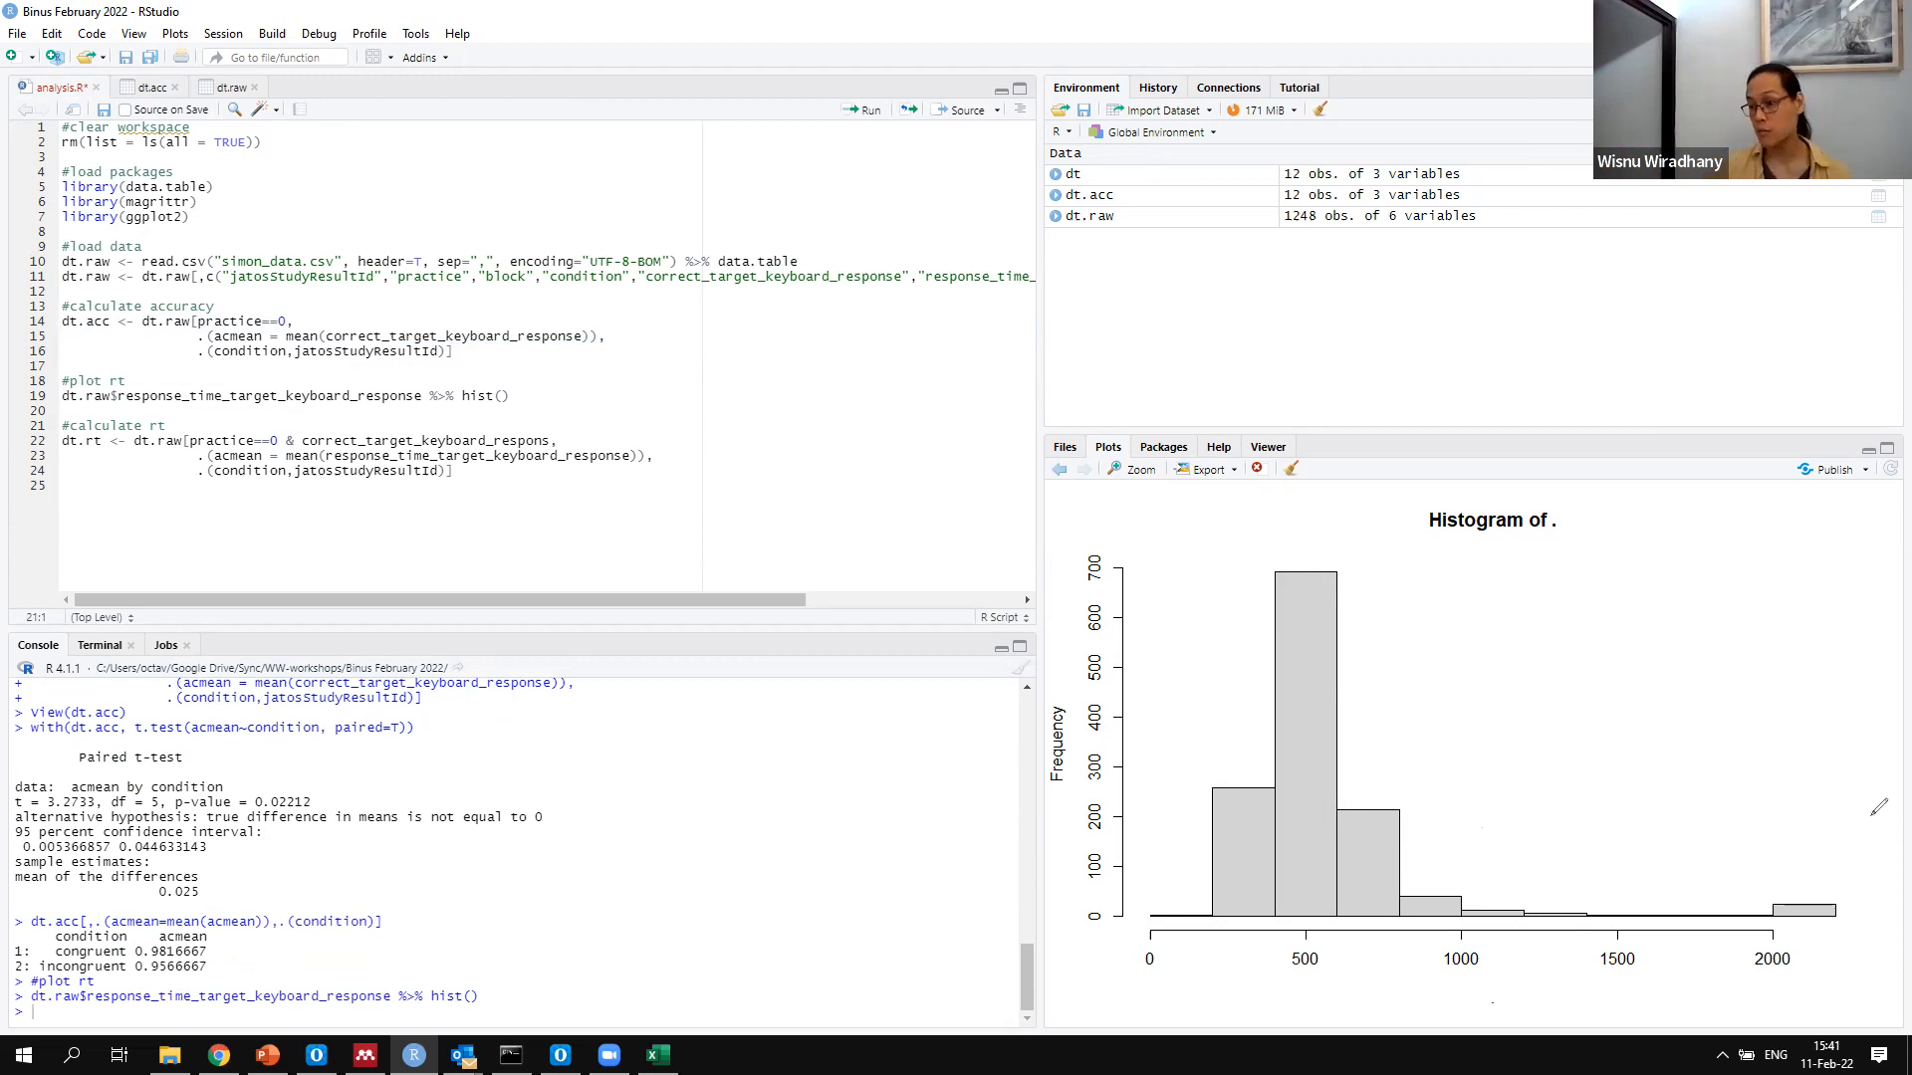
Circle the histogram's bar beyond 2000 and the region near 0 as outliers, and clear the drawn marks
drag(1795, 832, 1740, 782)
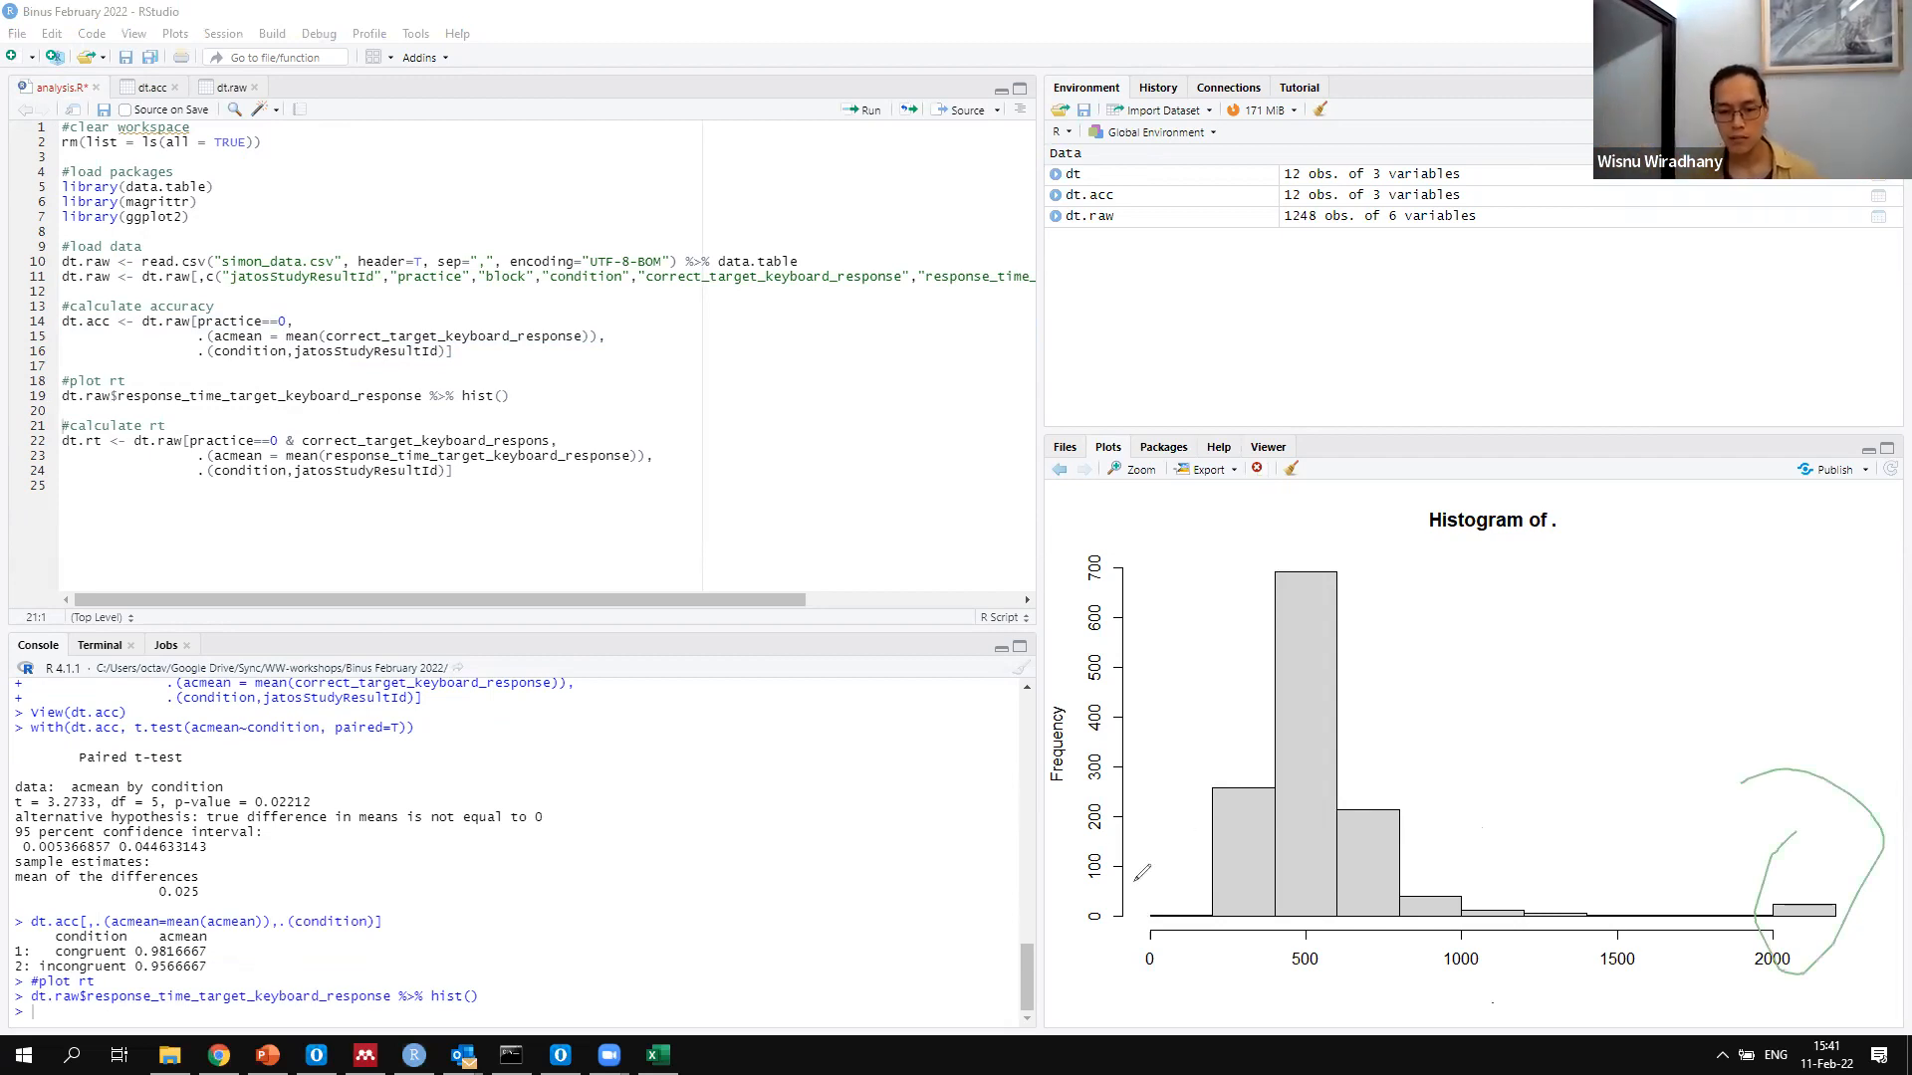
drag(1157, 834, 1215, 904)
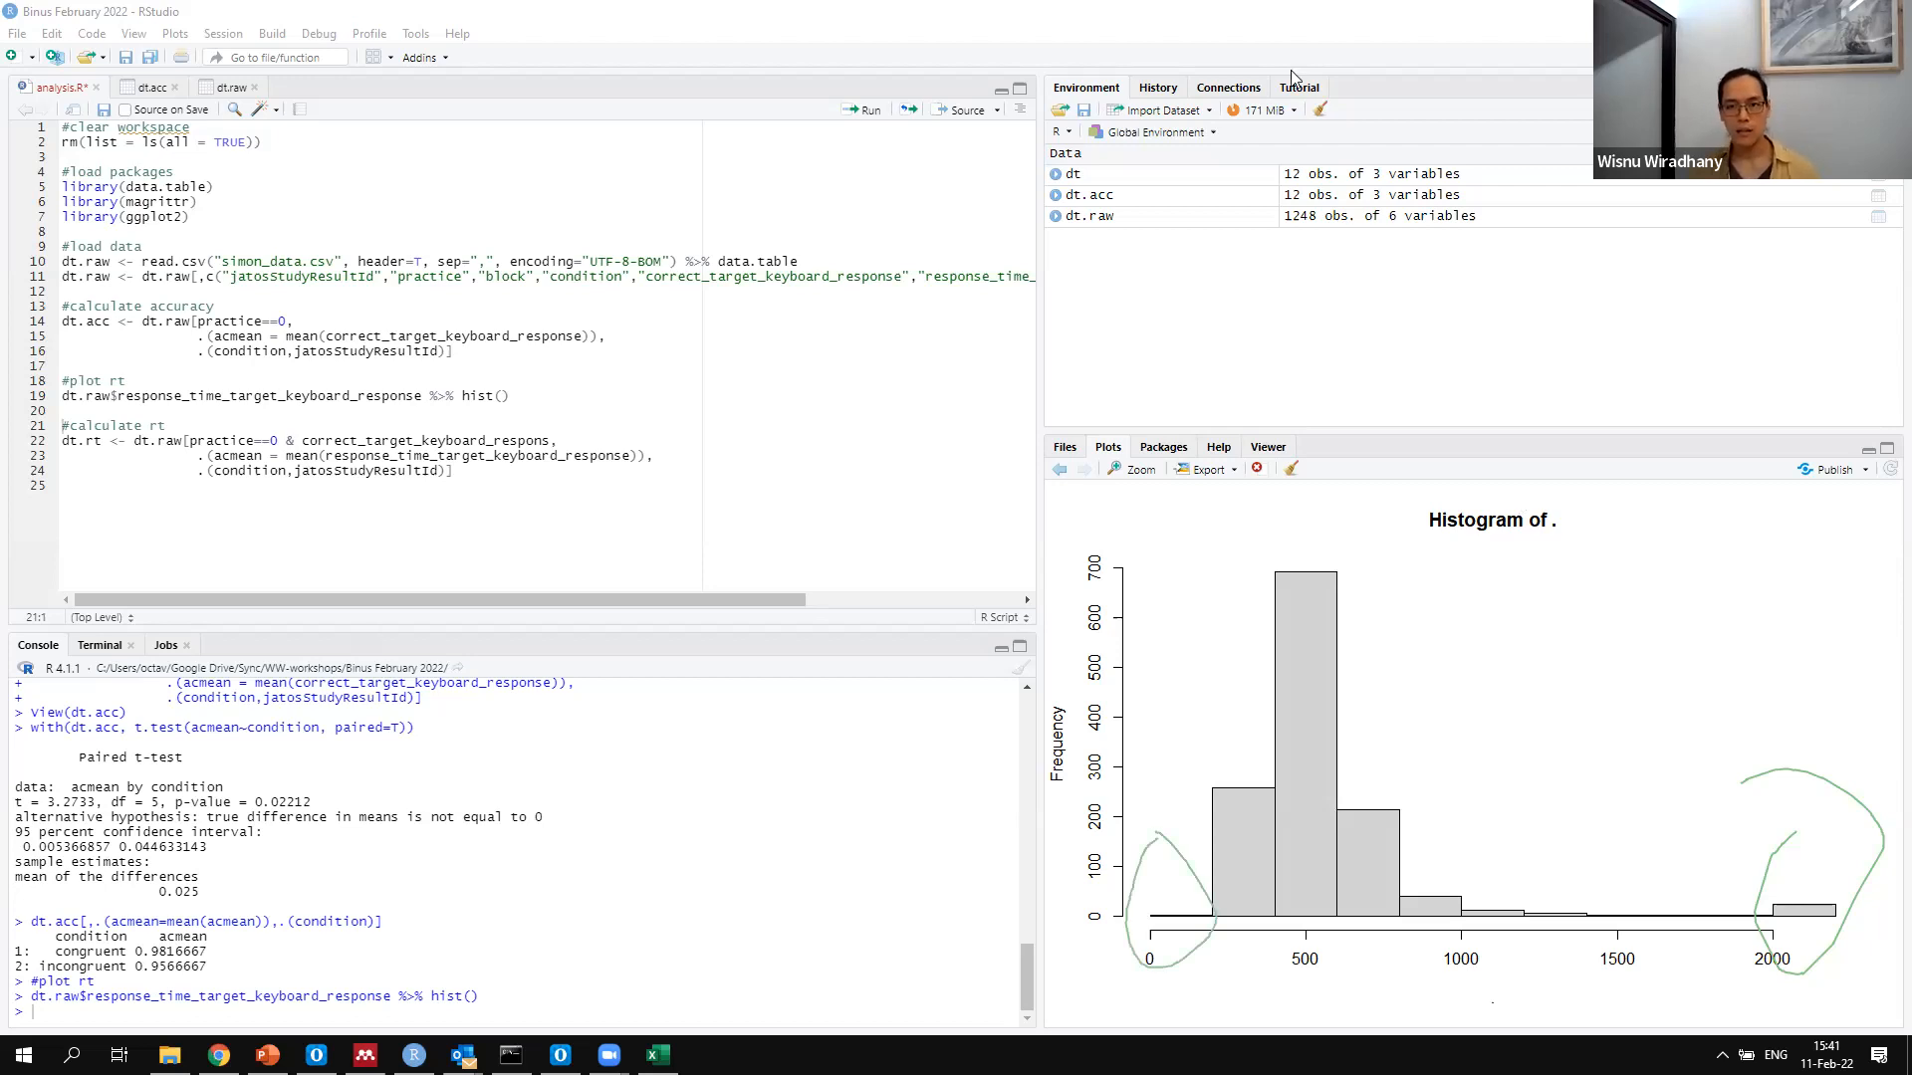
click(1198, 174)
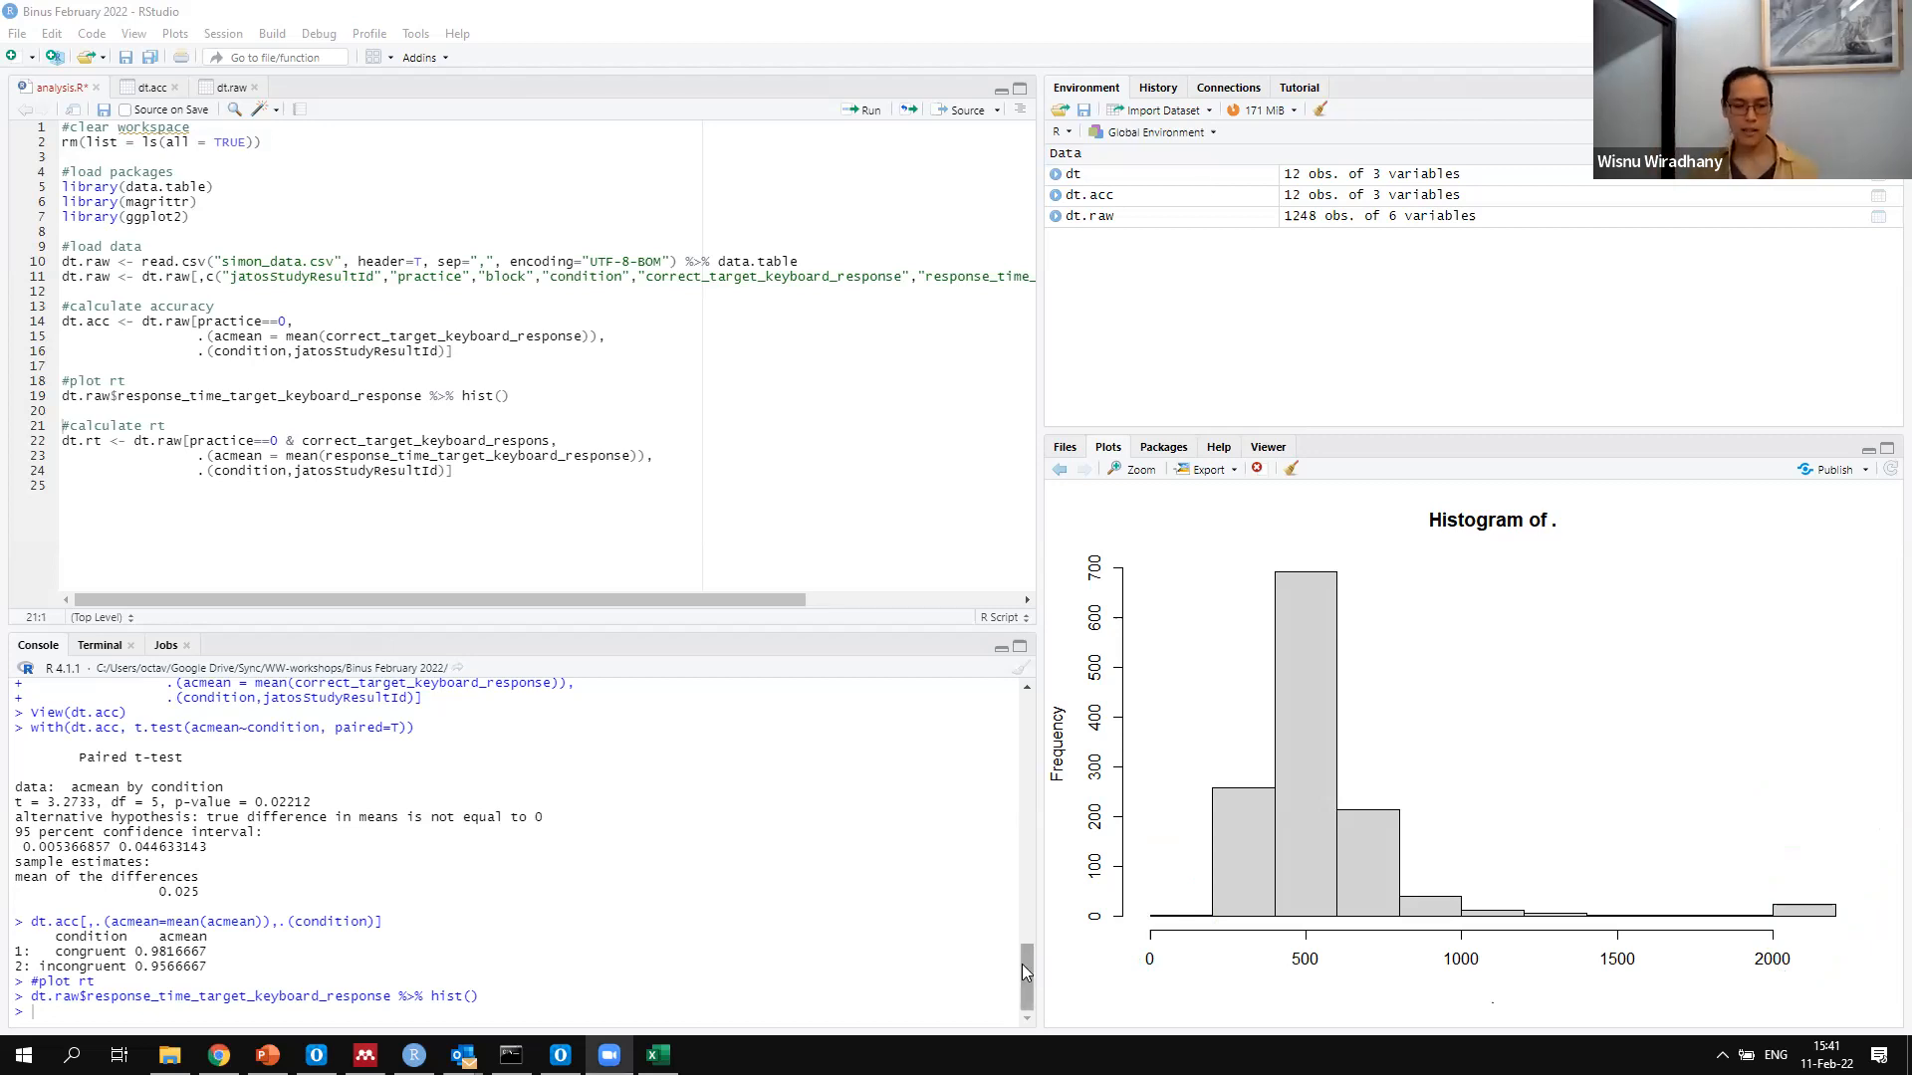
List the dt.raw rows with response_time_target_keyboard_response < 200 in the console
click(452, 861)
text(dt.raw[)
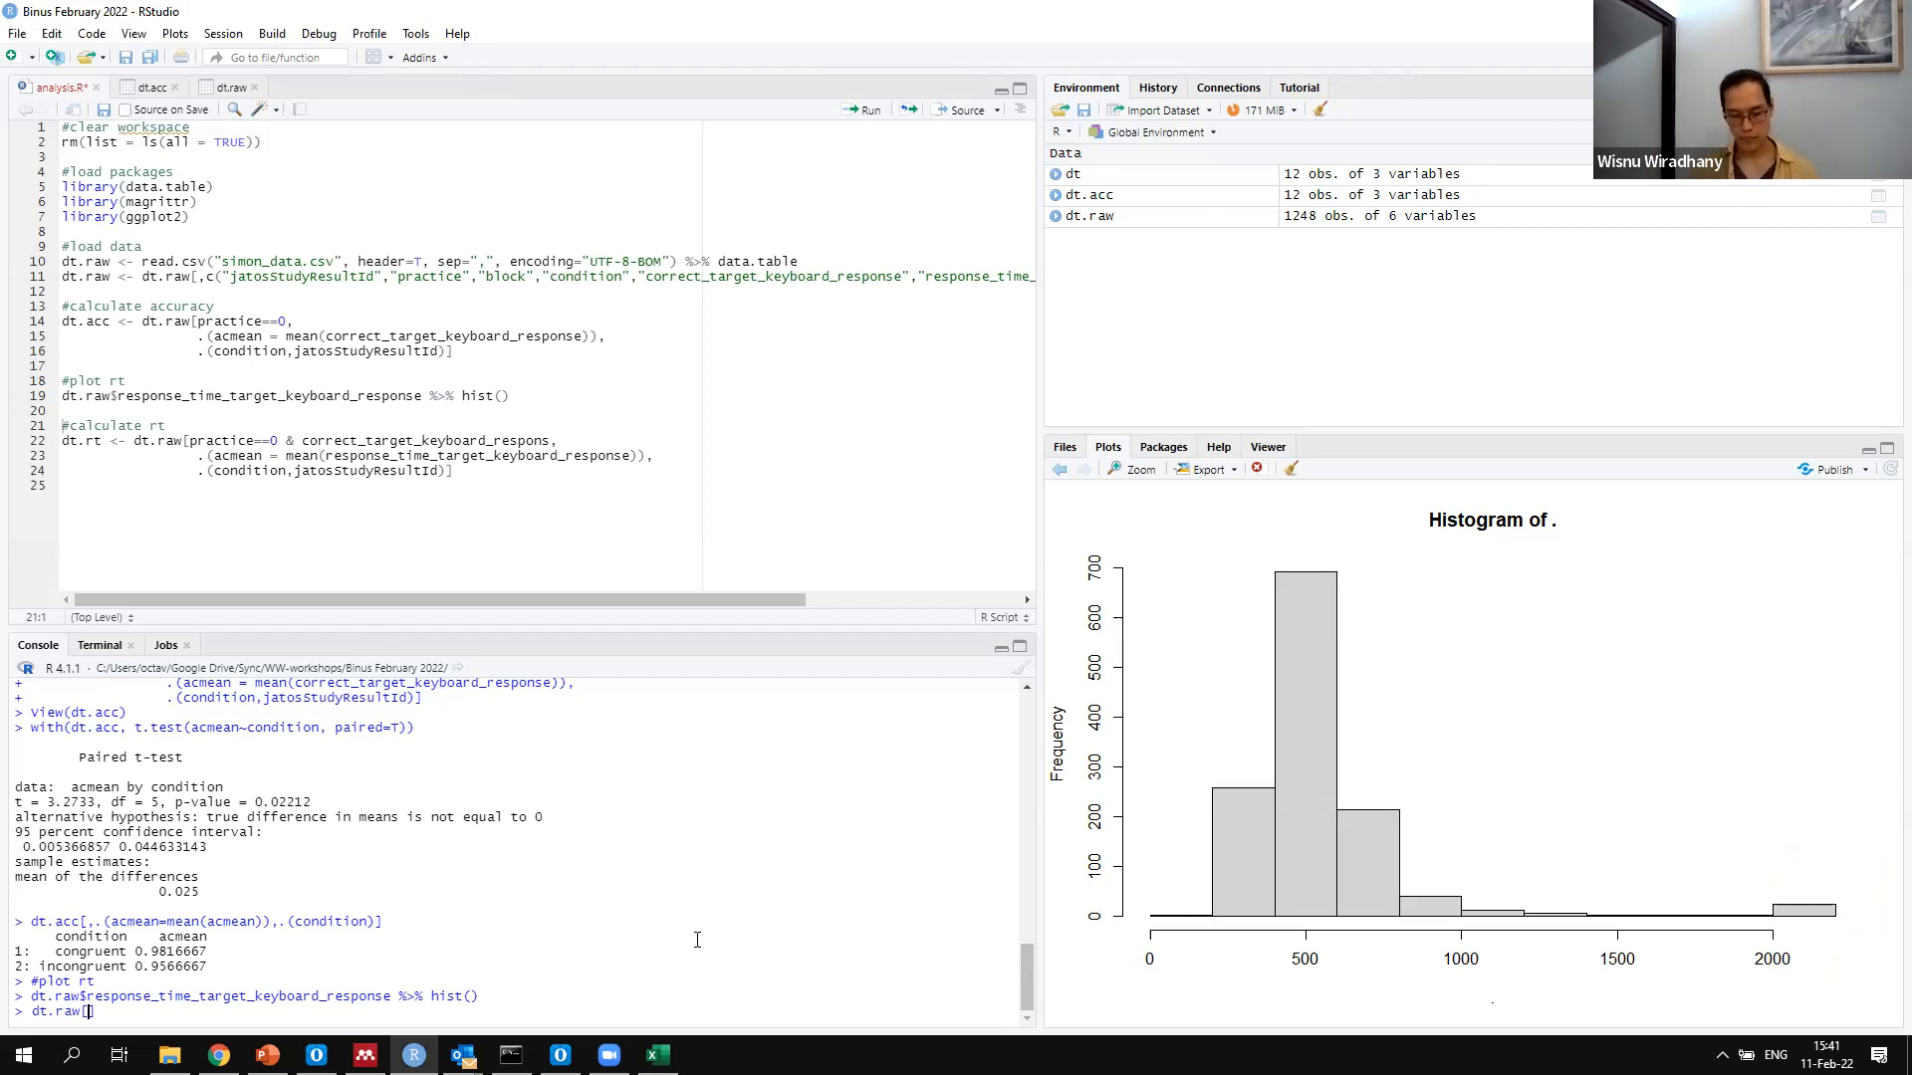
text(respon)
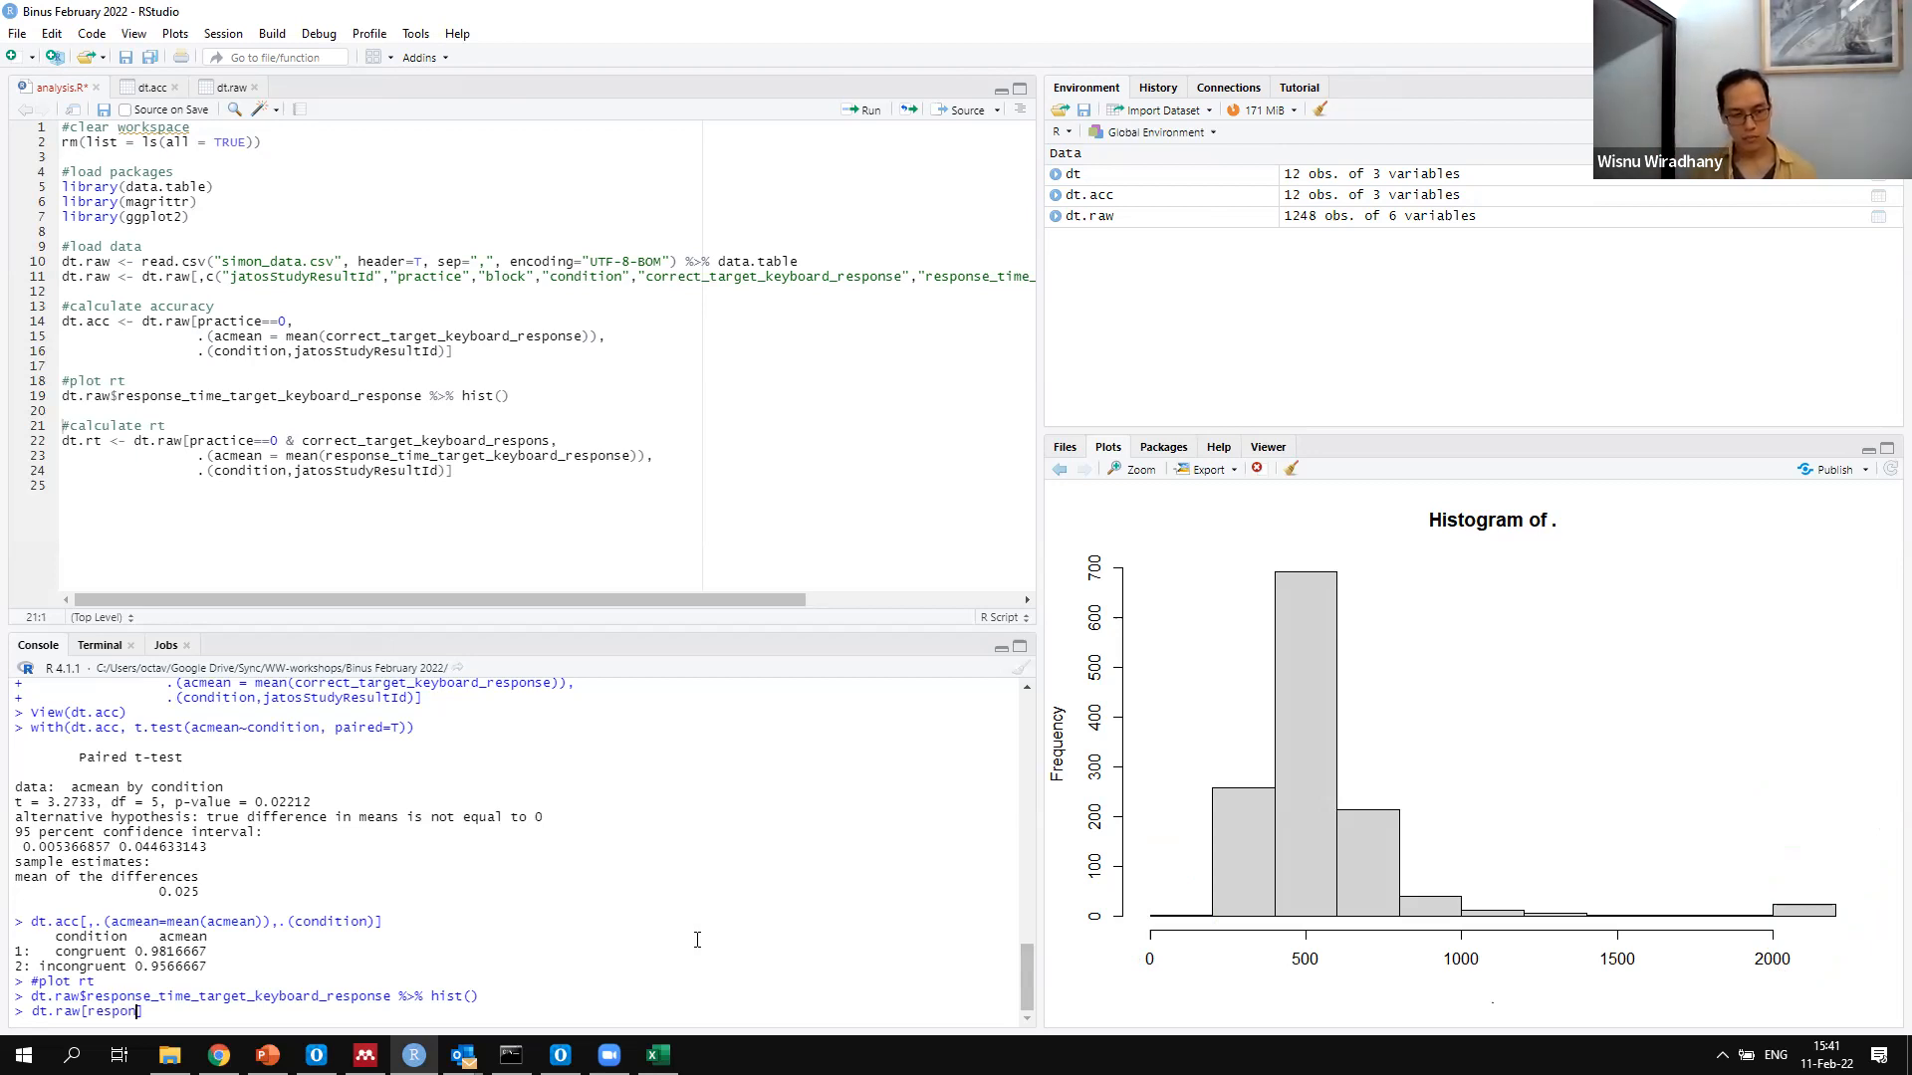
key(Tab)
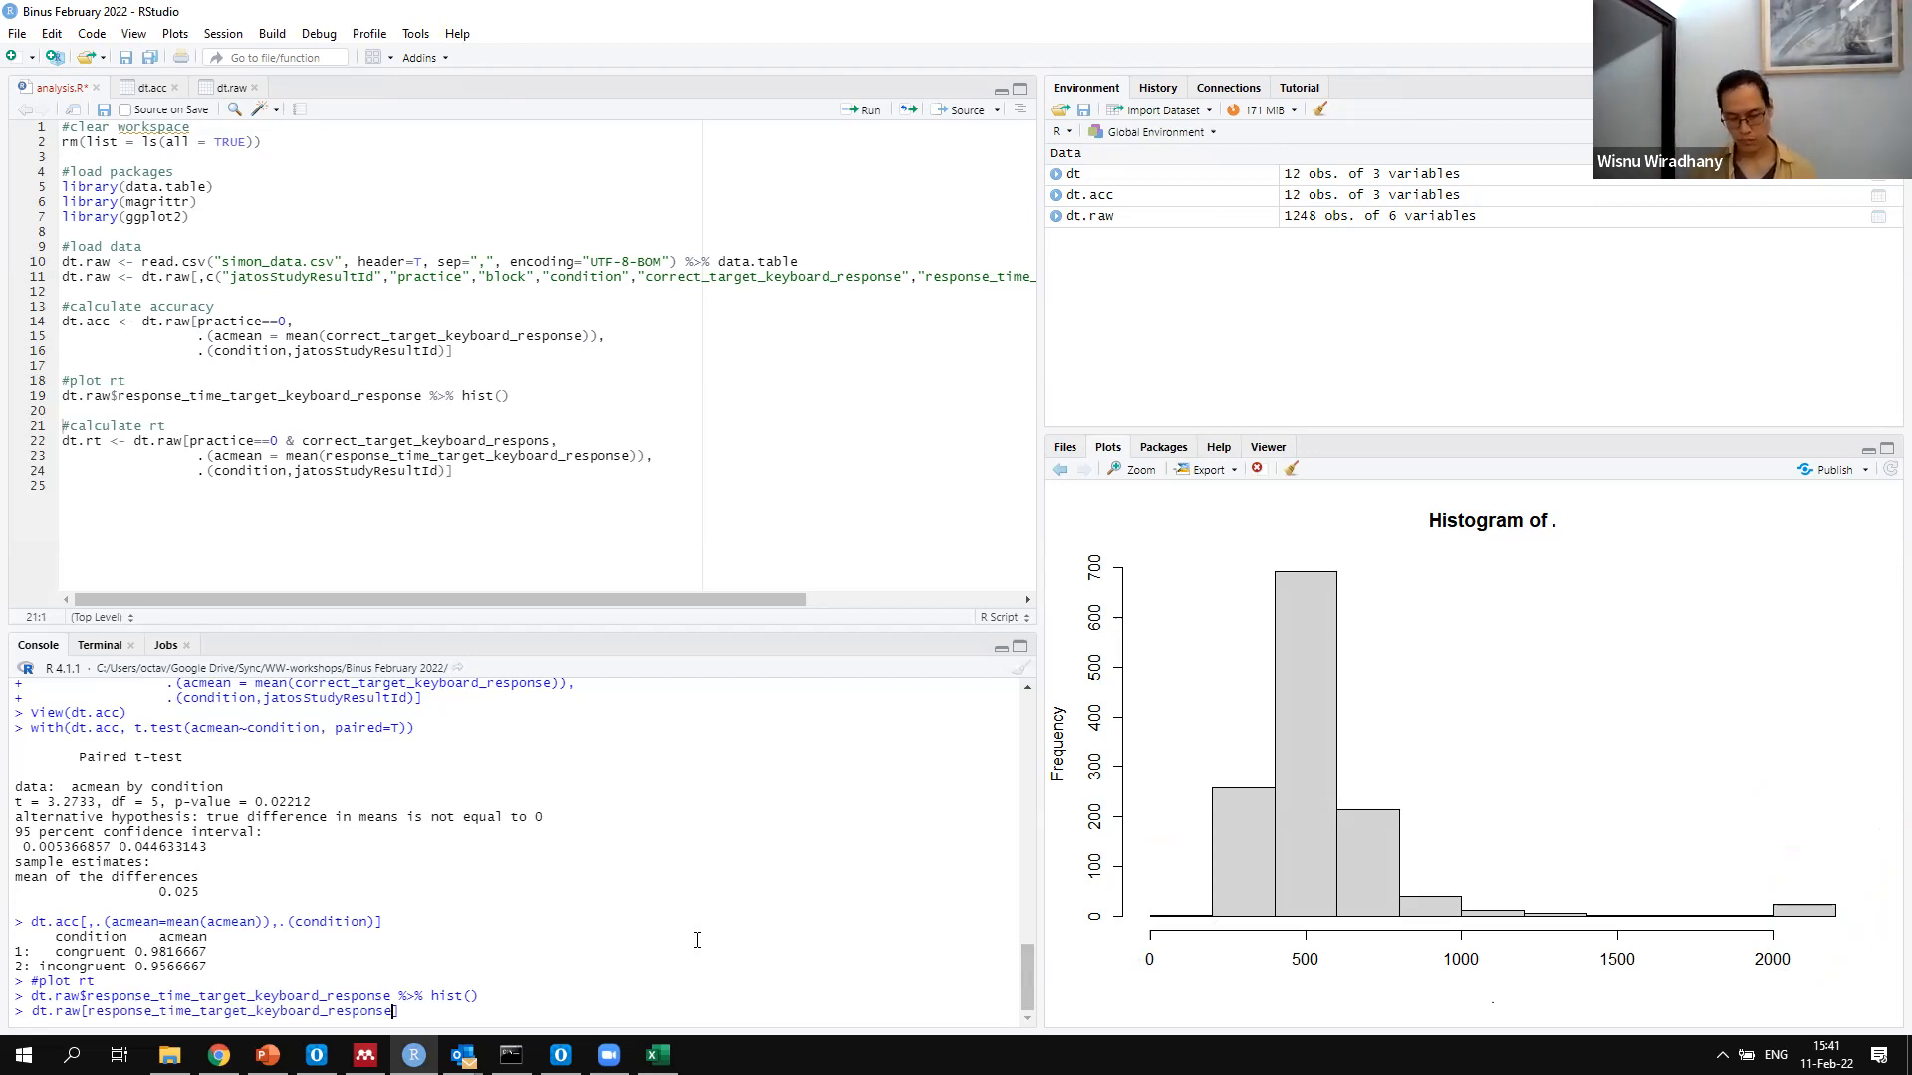
text(< 300)
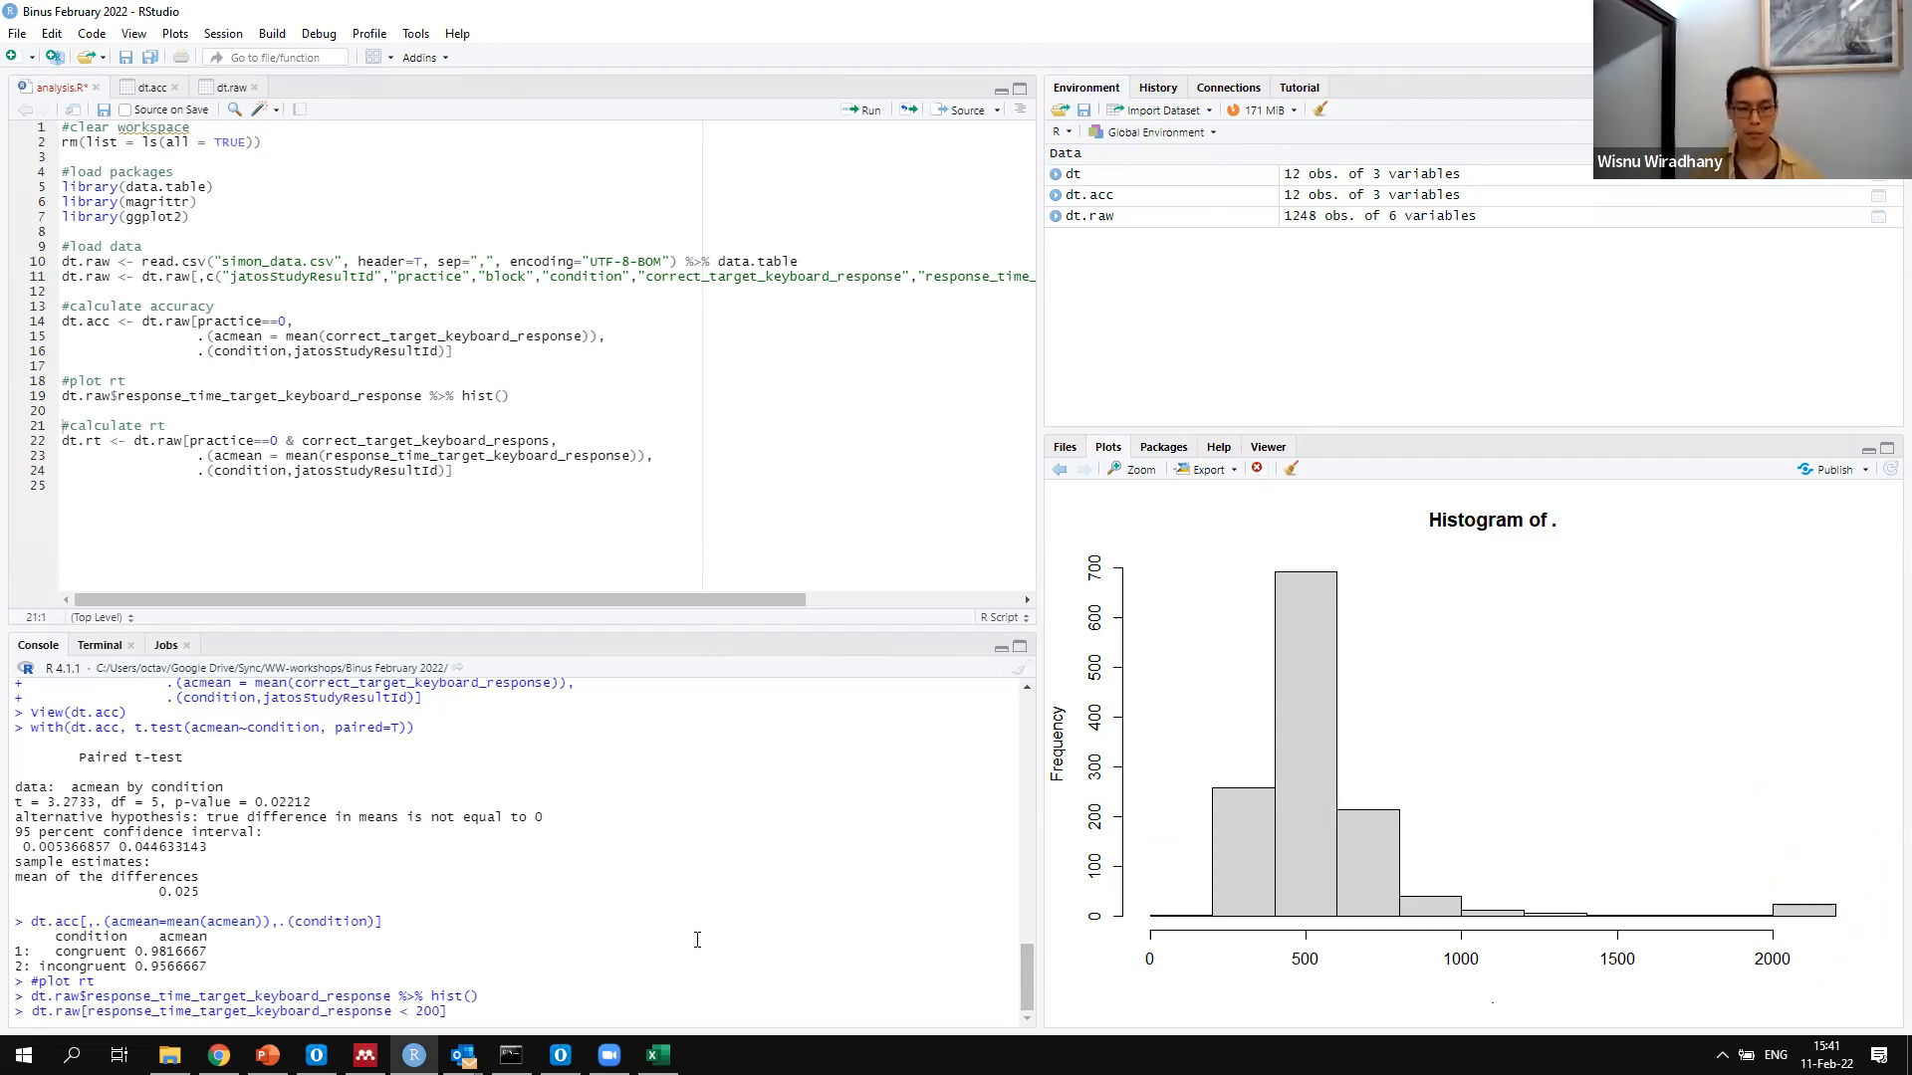
key(Return)
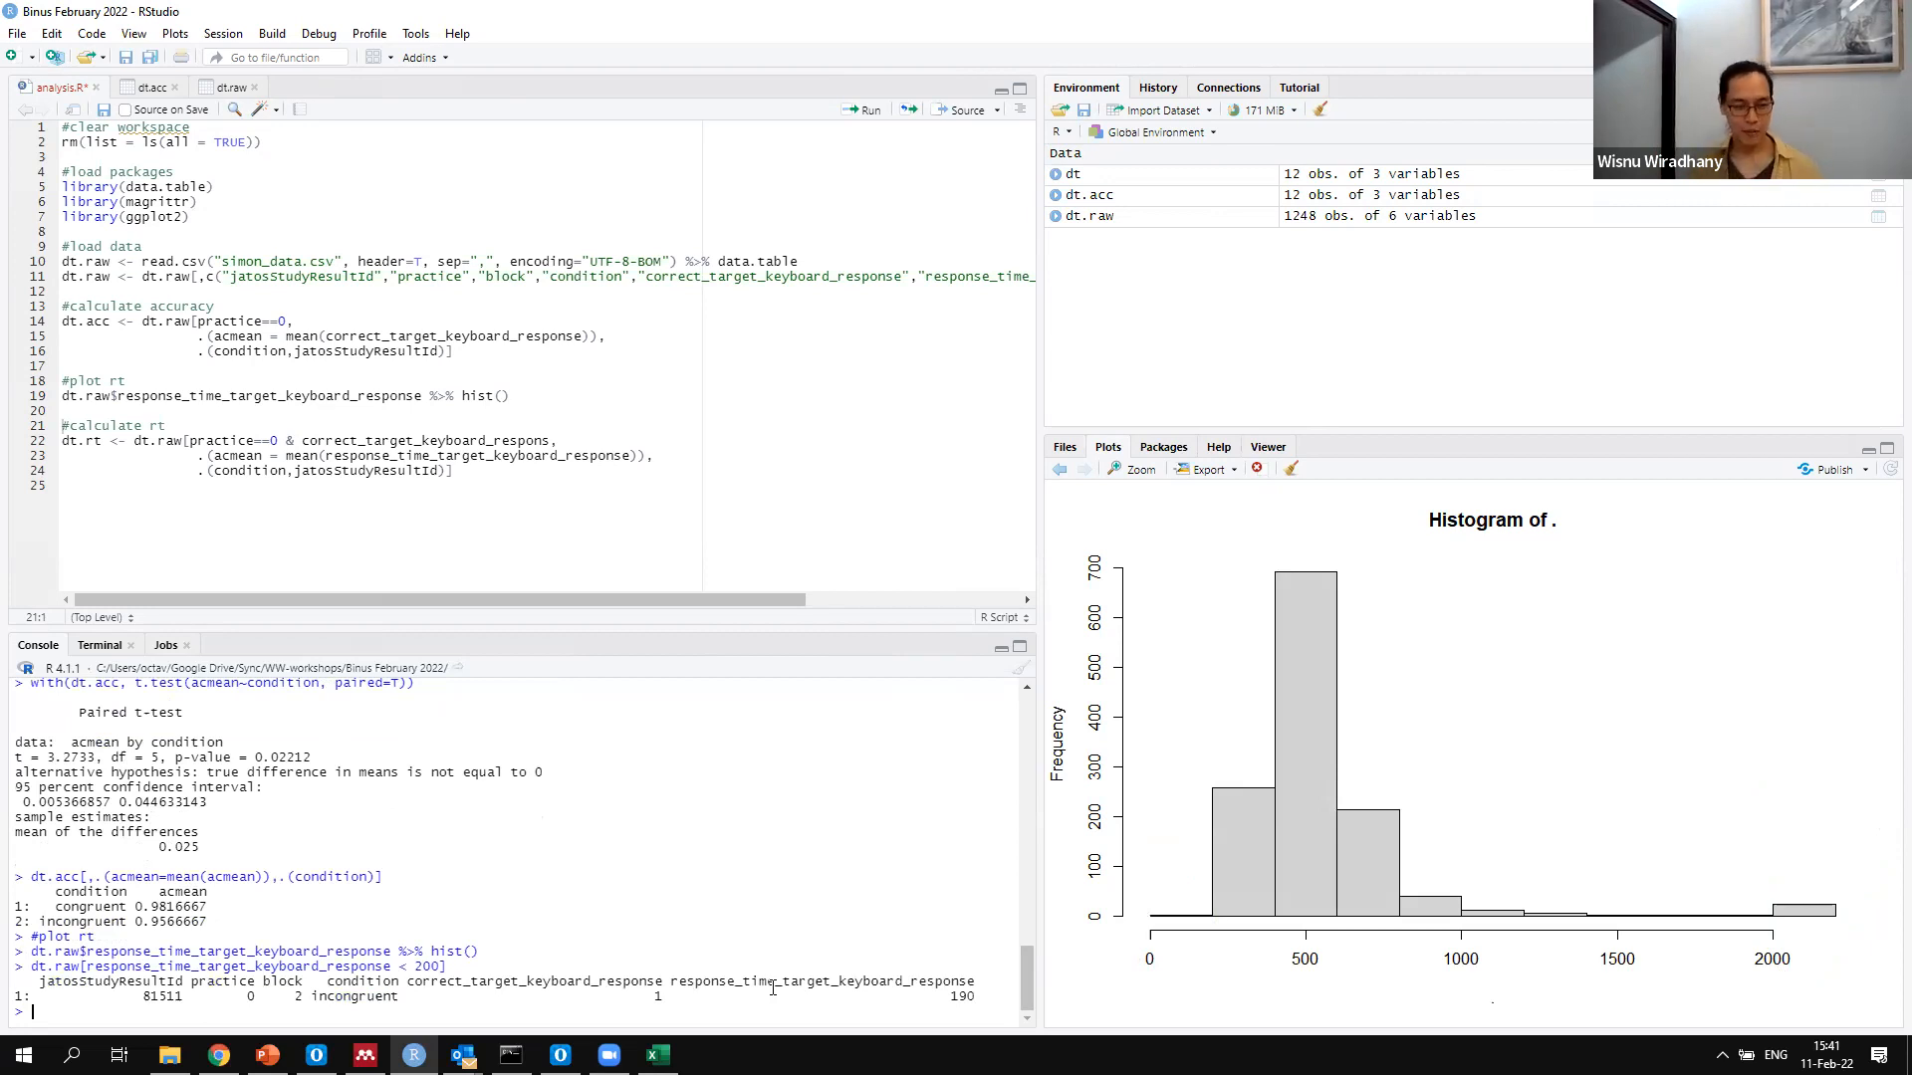
Rerun the dt.raw query with the response time threshold at 300, and highlight the response time printed by the 200 query
key(Up)
key(Left)
key(Left)
key(Left)
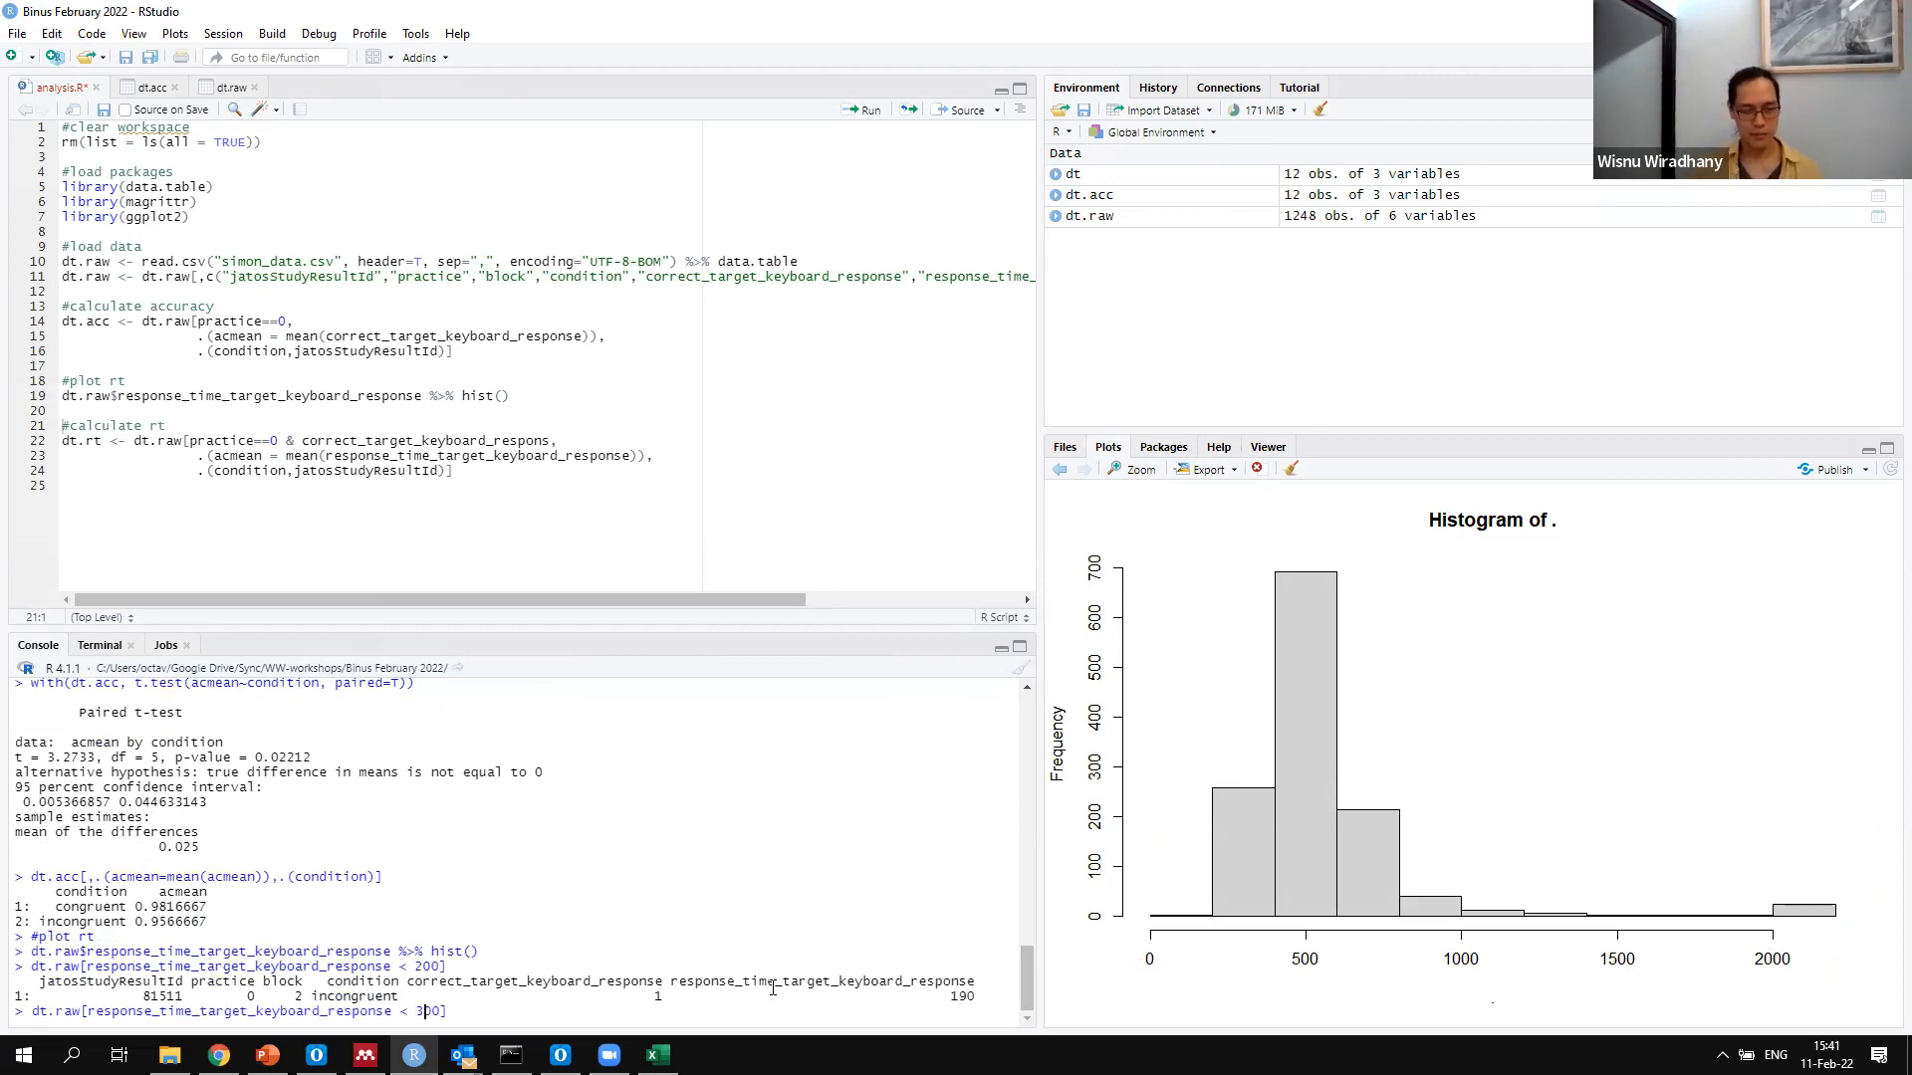
key(Return)
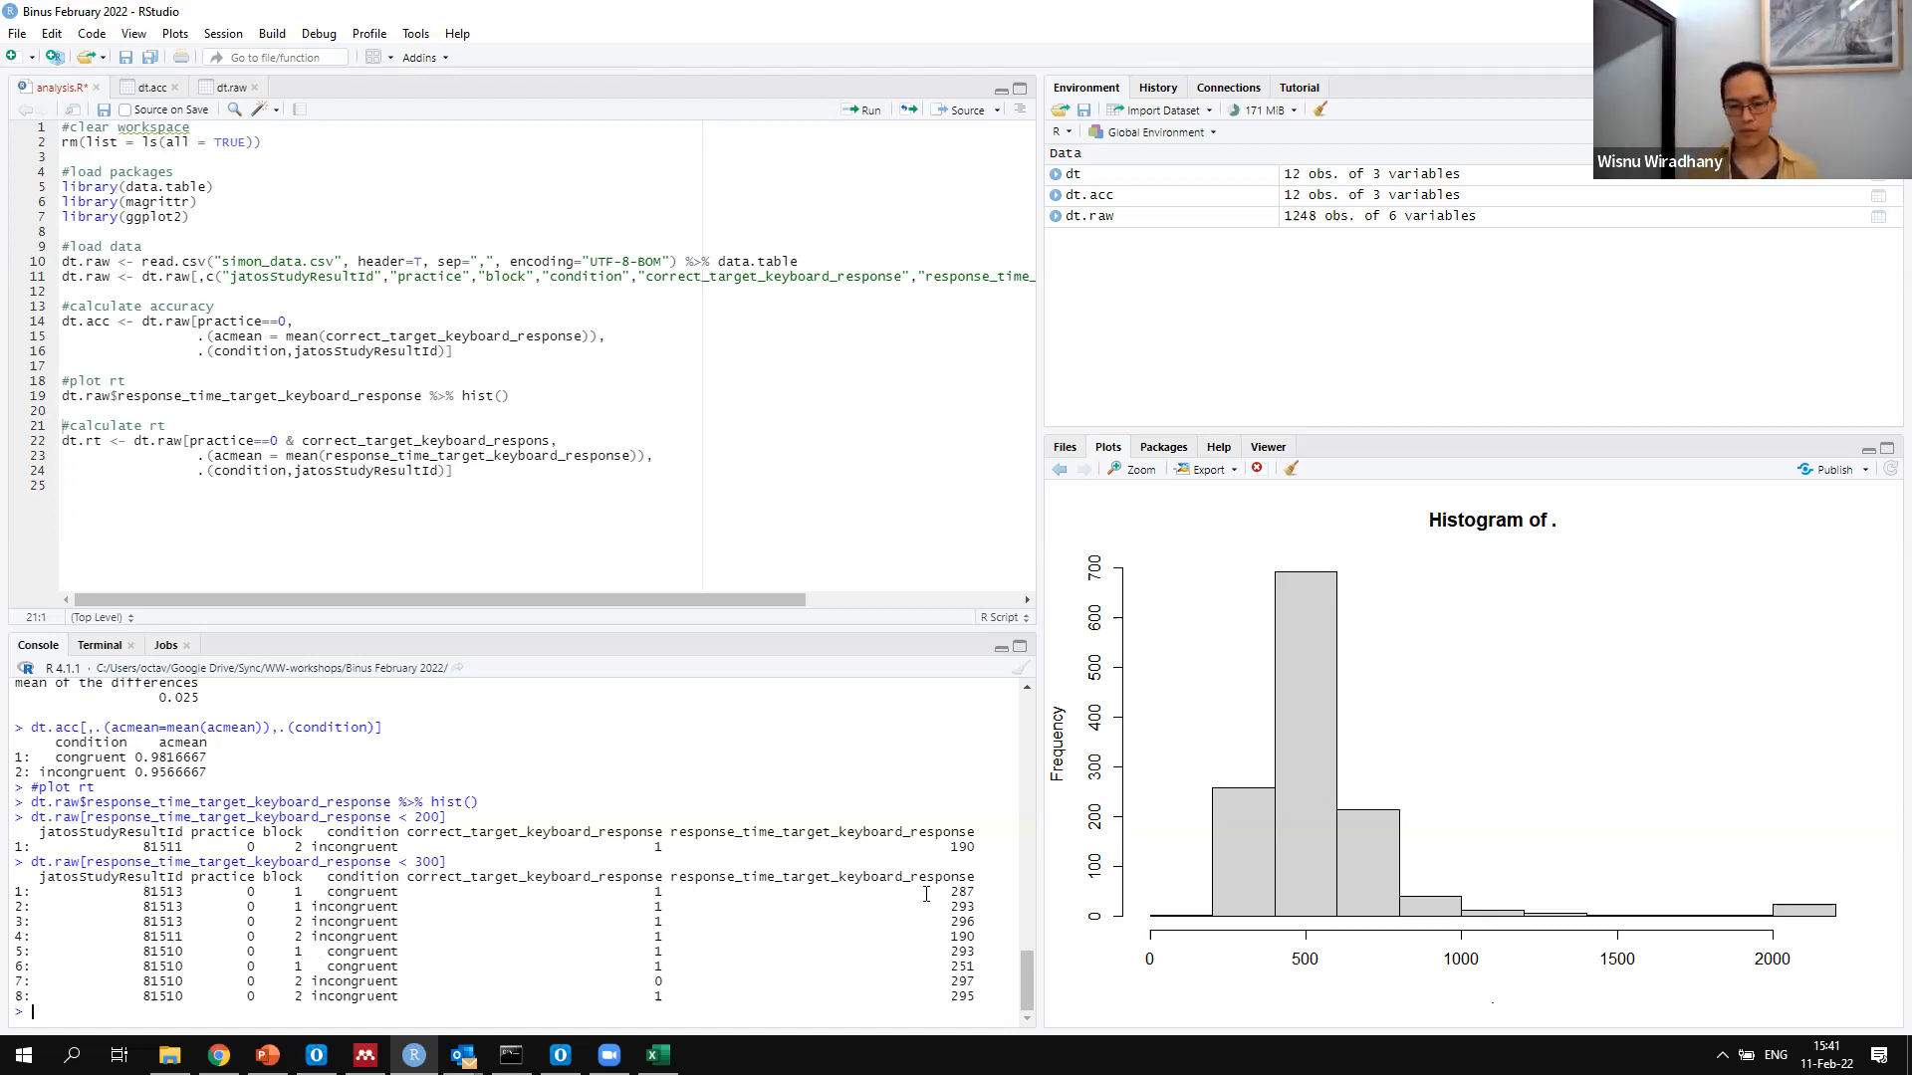
drag(943, 846, 977, 843)
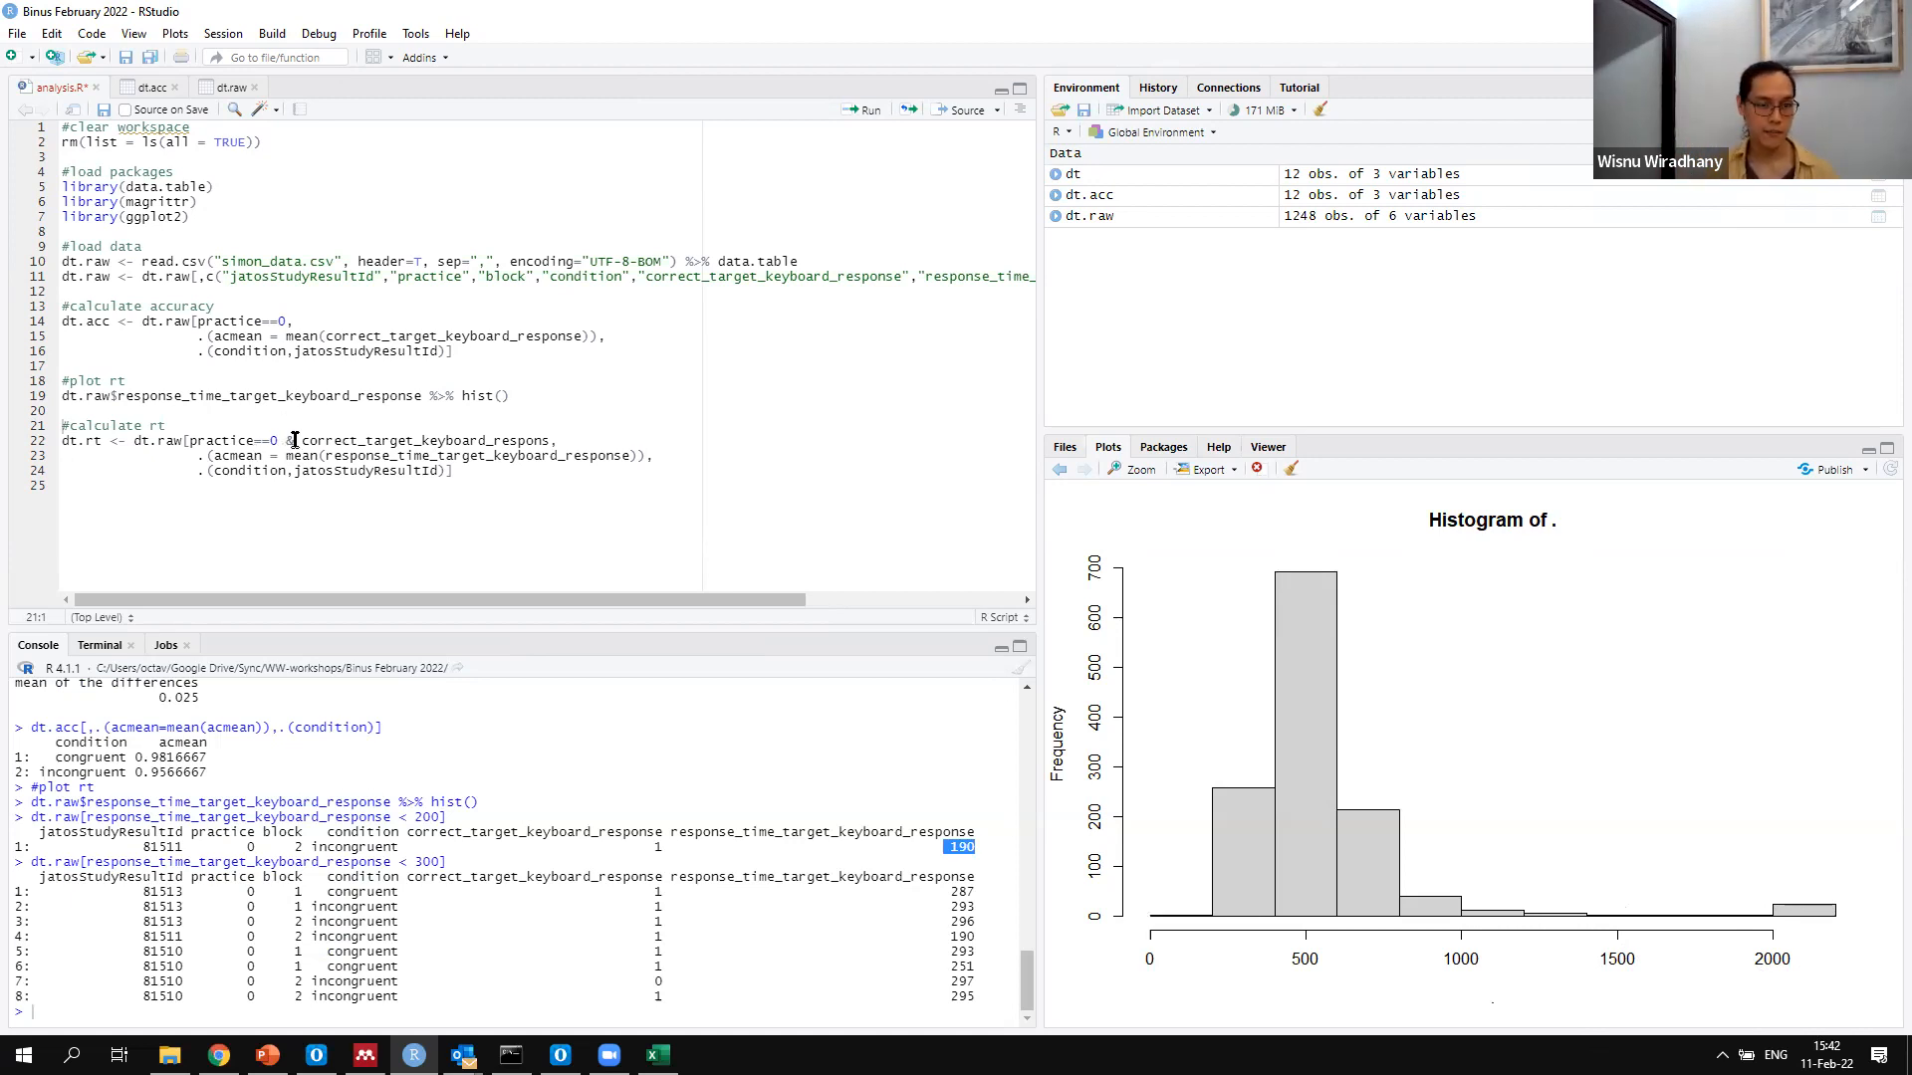
Complete the accuracy filter in the script's dt.rt block as correct_target_keyboard_response==1
click(545, 440)
key(Right)
text(e==)
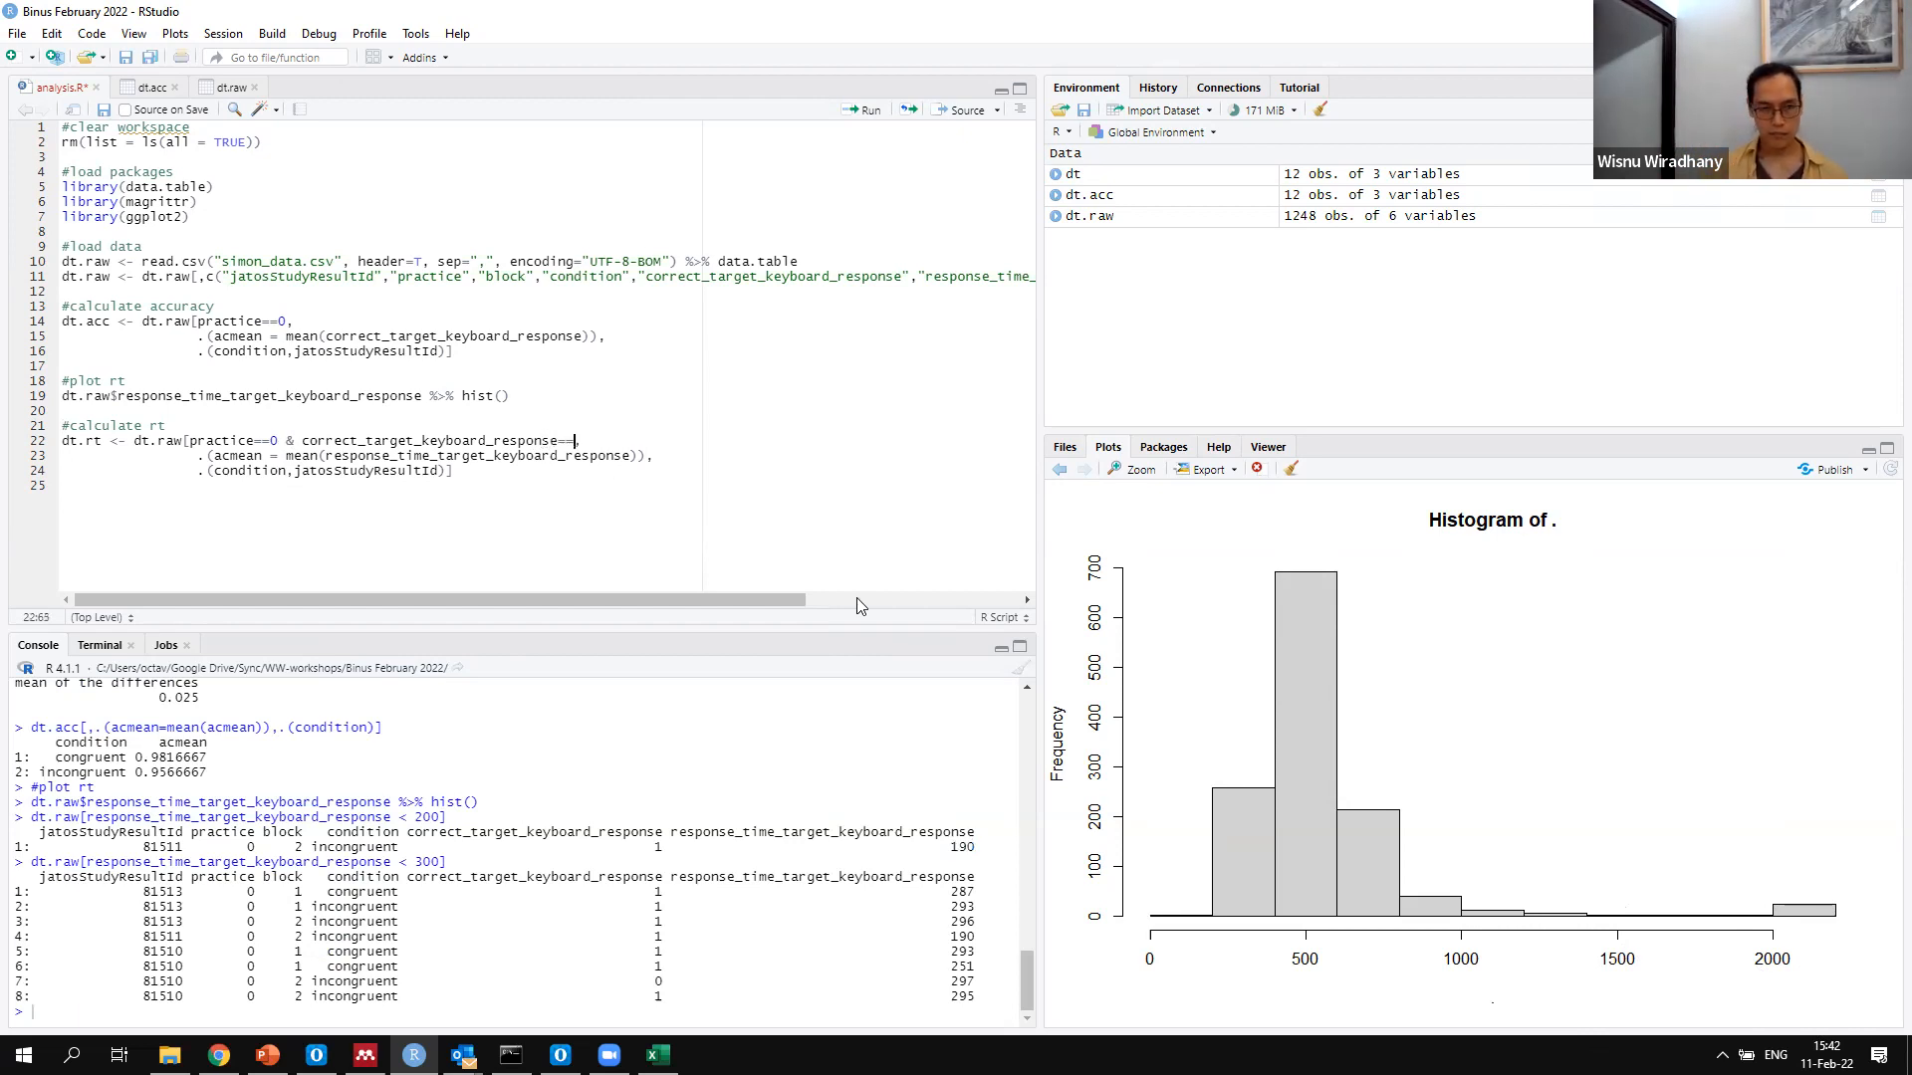
text(1)
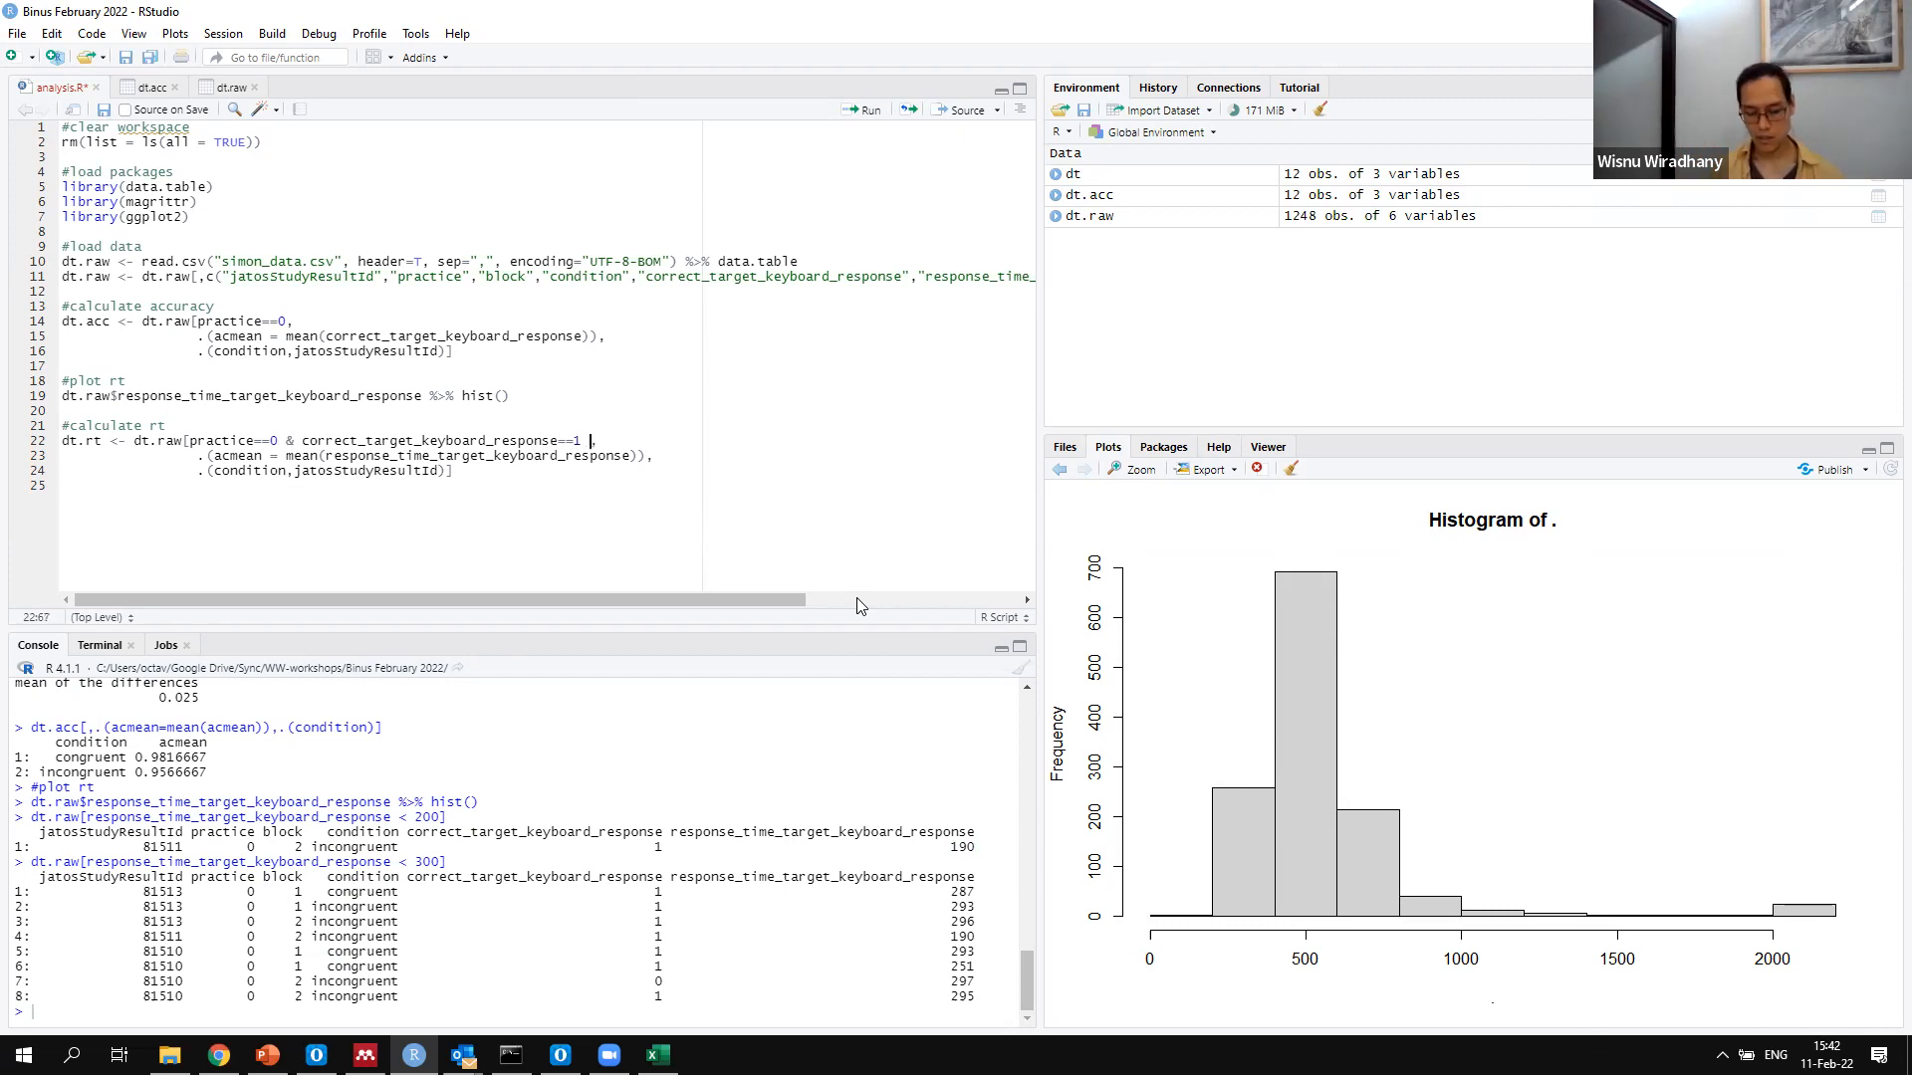
text( &)
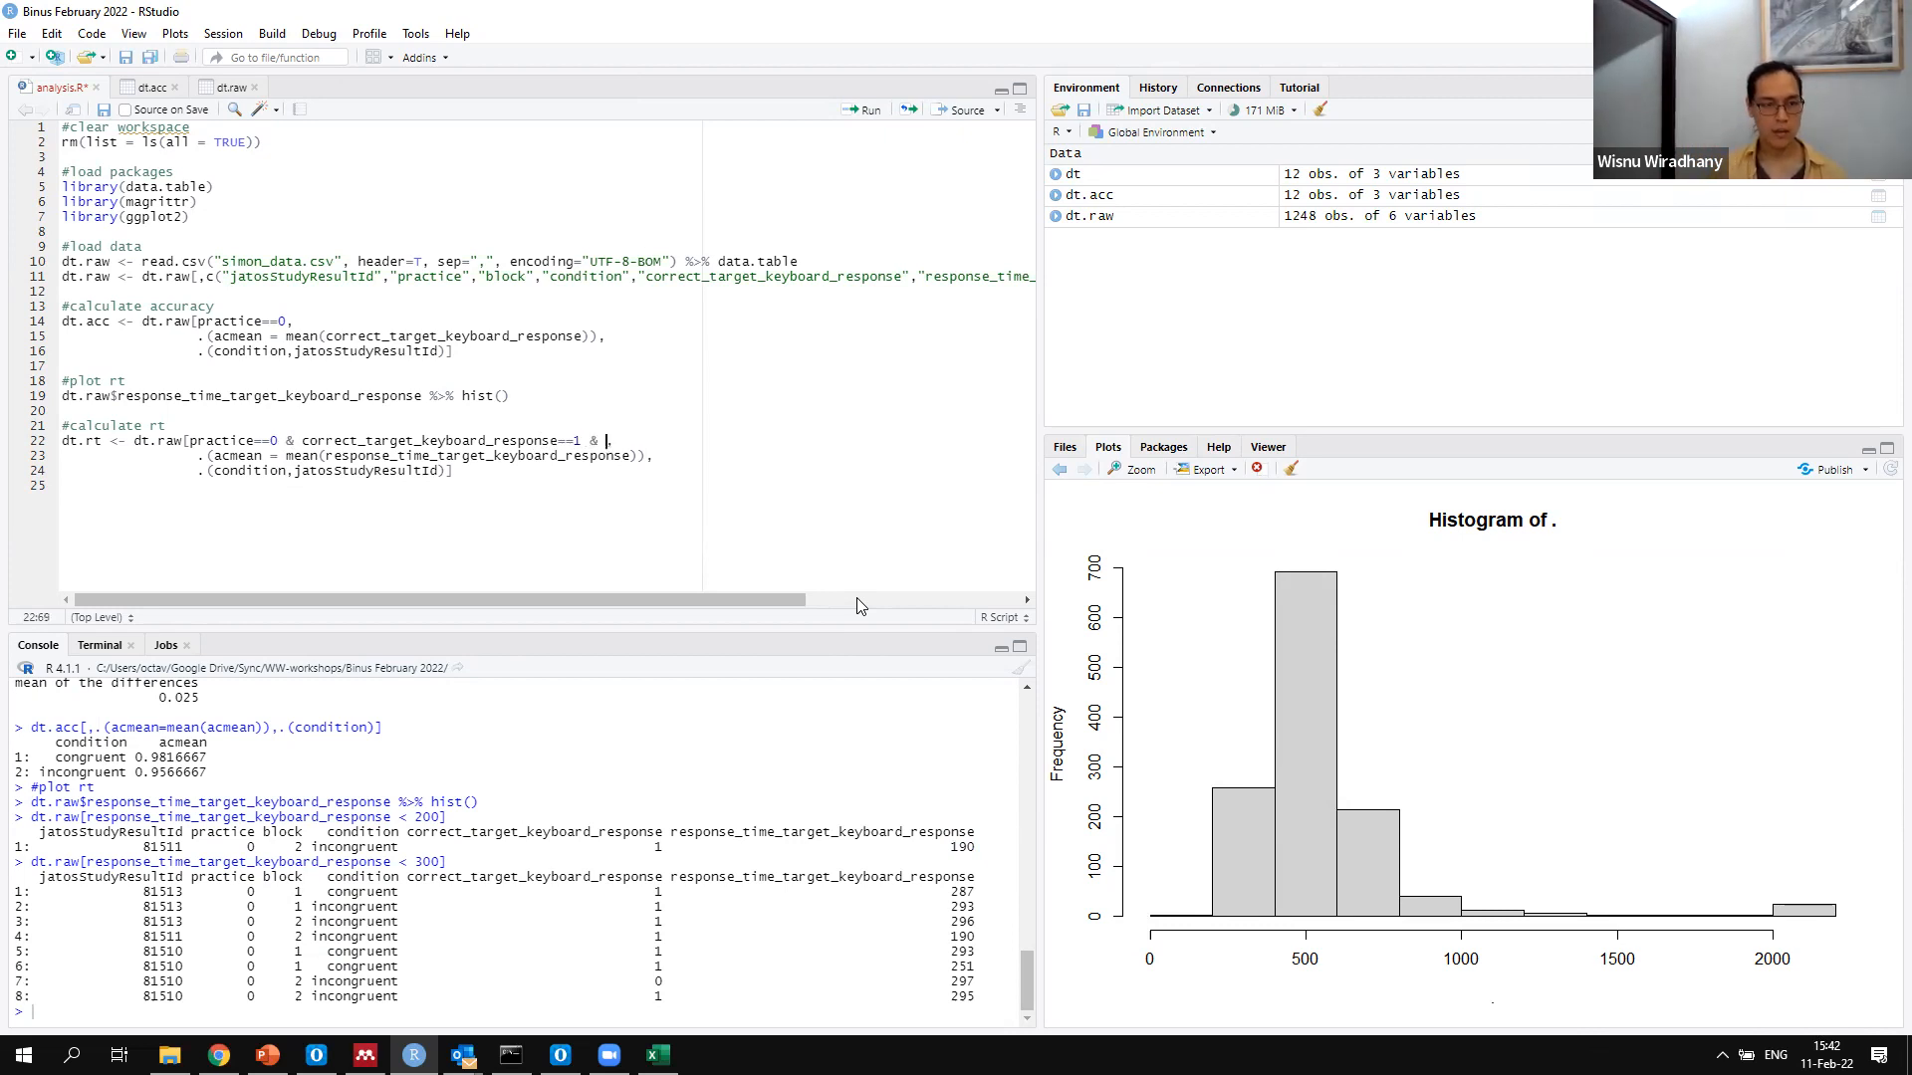
Add the condition & response_time_target_keyboard_response <200 to the dt.rt row filter, reusing the variable name from the mean() line
drag(326, 458, 631, 456)
key(ctrl+c)
click(606, 440)
key(ctrl+v)
text(<200 )
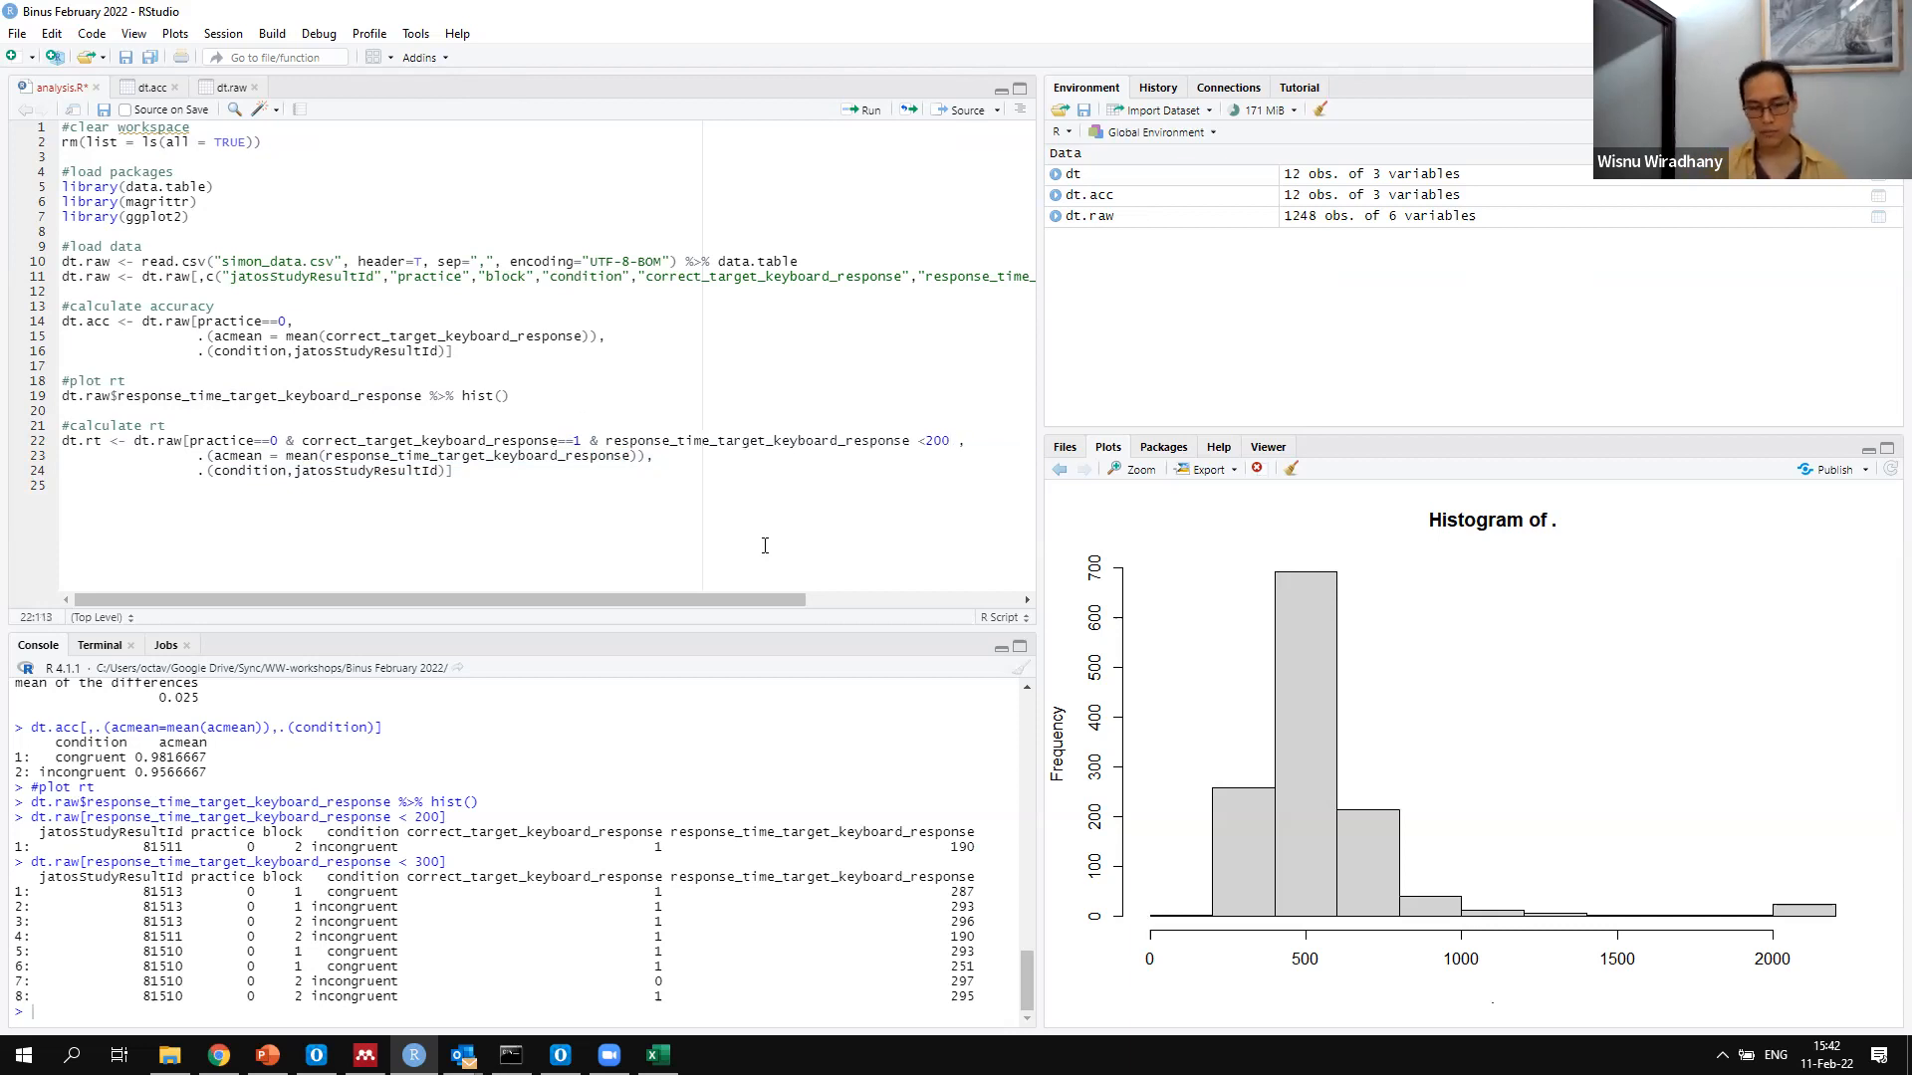
text(|)
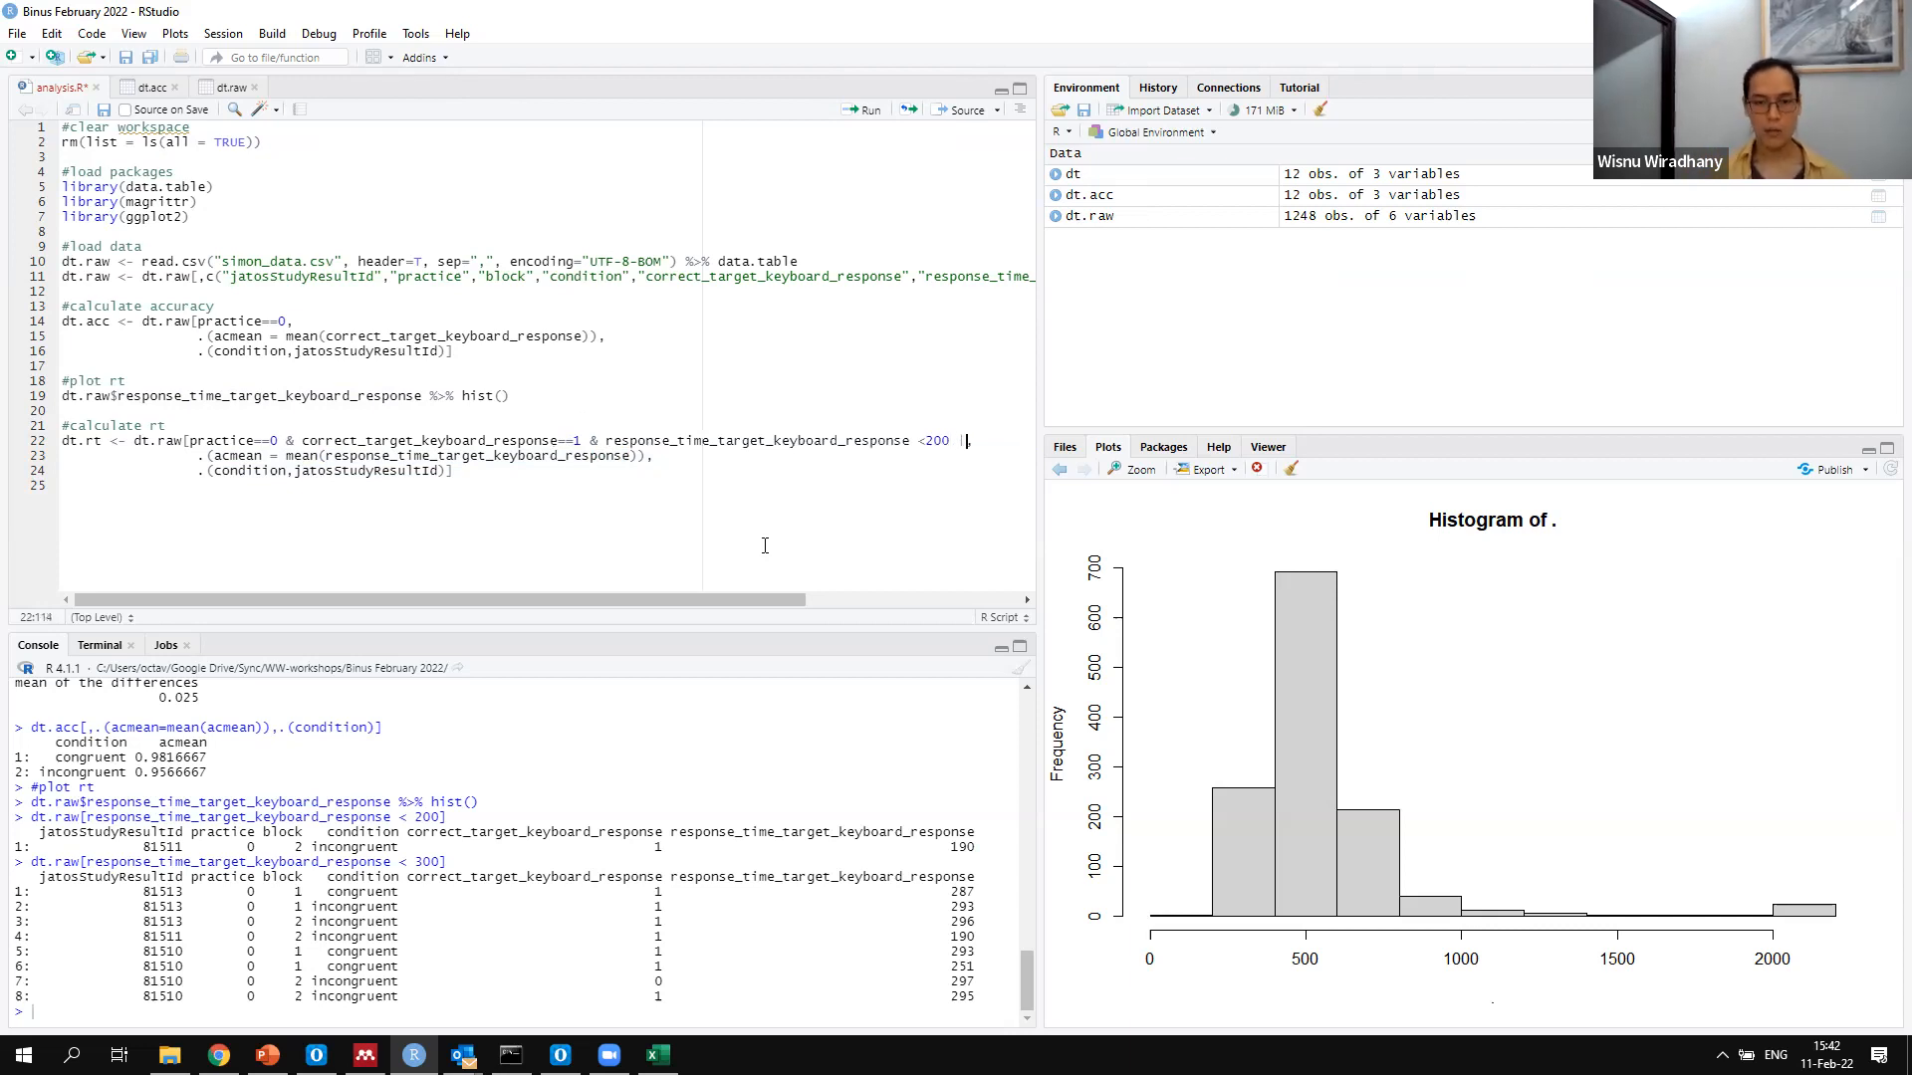
Extend the dt.rt row filter with the alternative |response_time_target_keyboard_response > 1500
key(ctrl+v)
text(>)
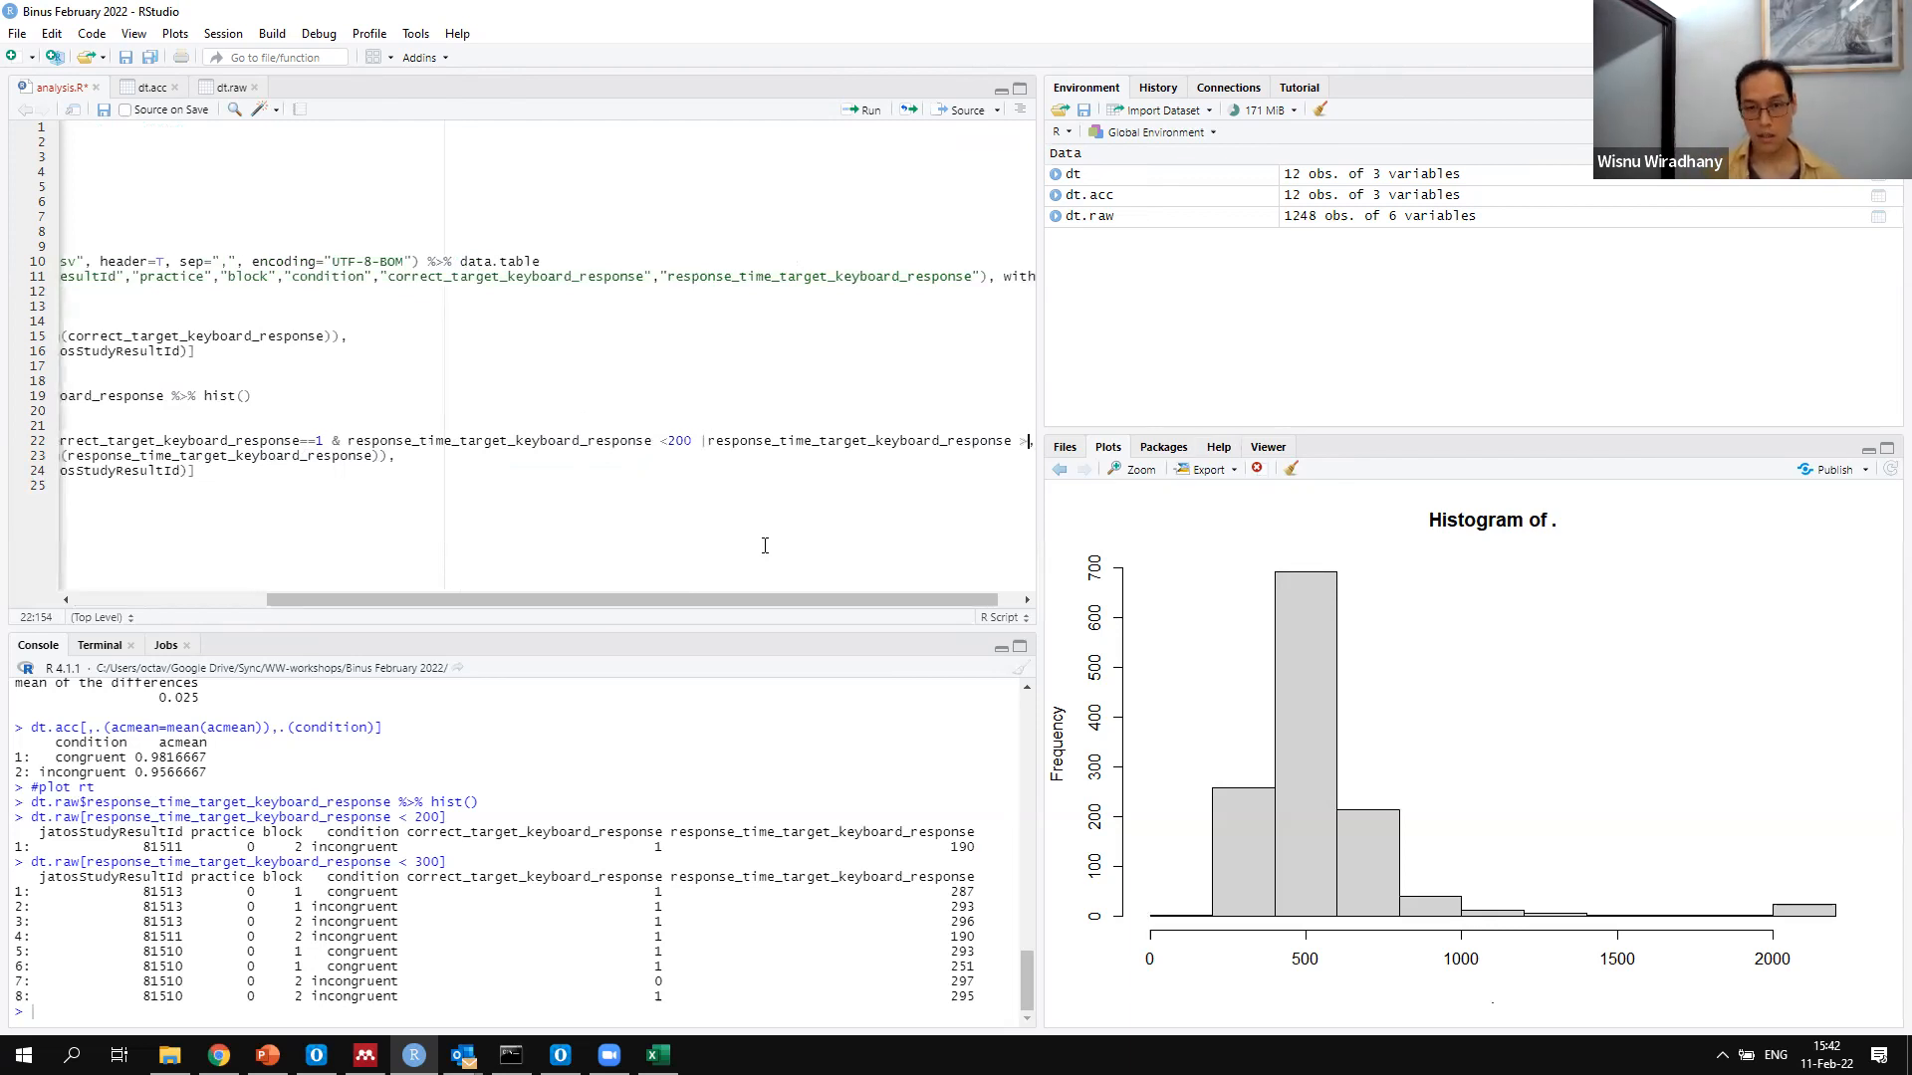
text( 1500)
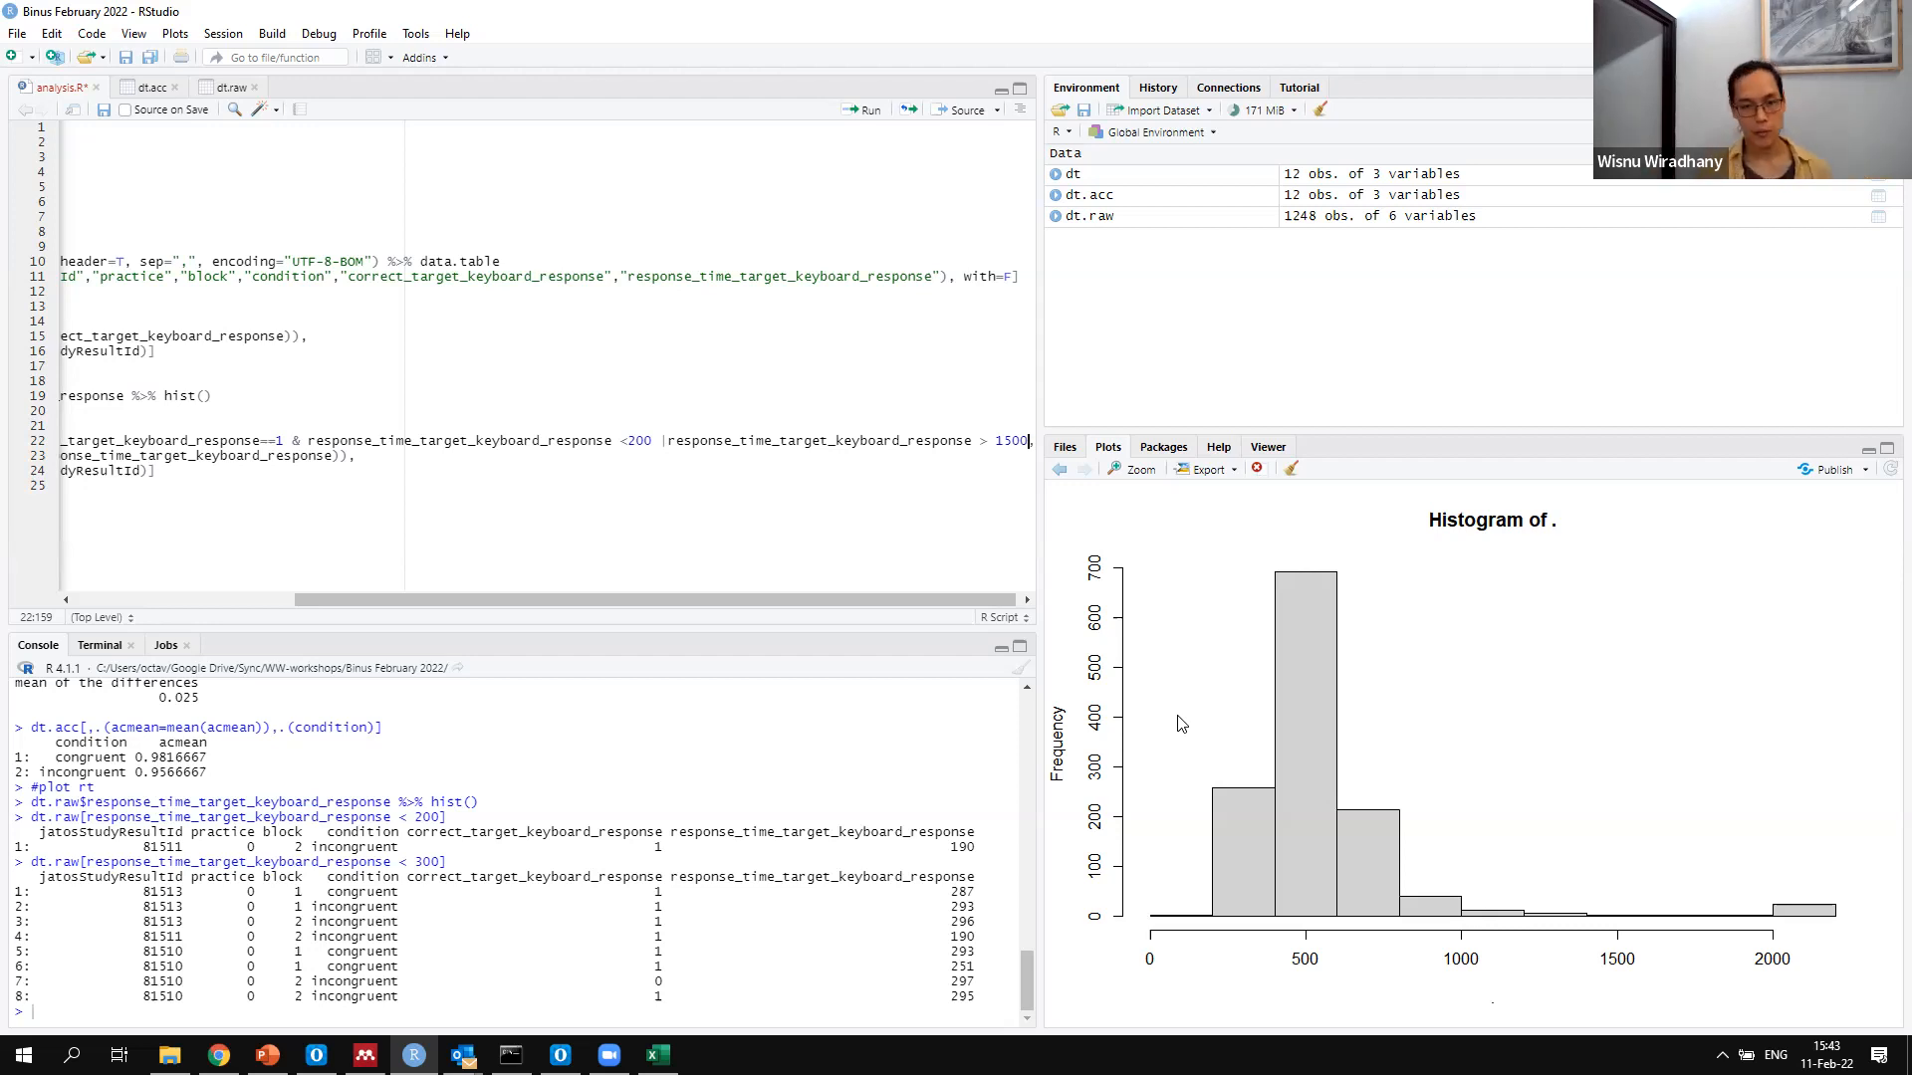
Run the three-line dt.rt block and open the dt.rt table
key(Home)
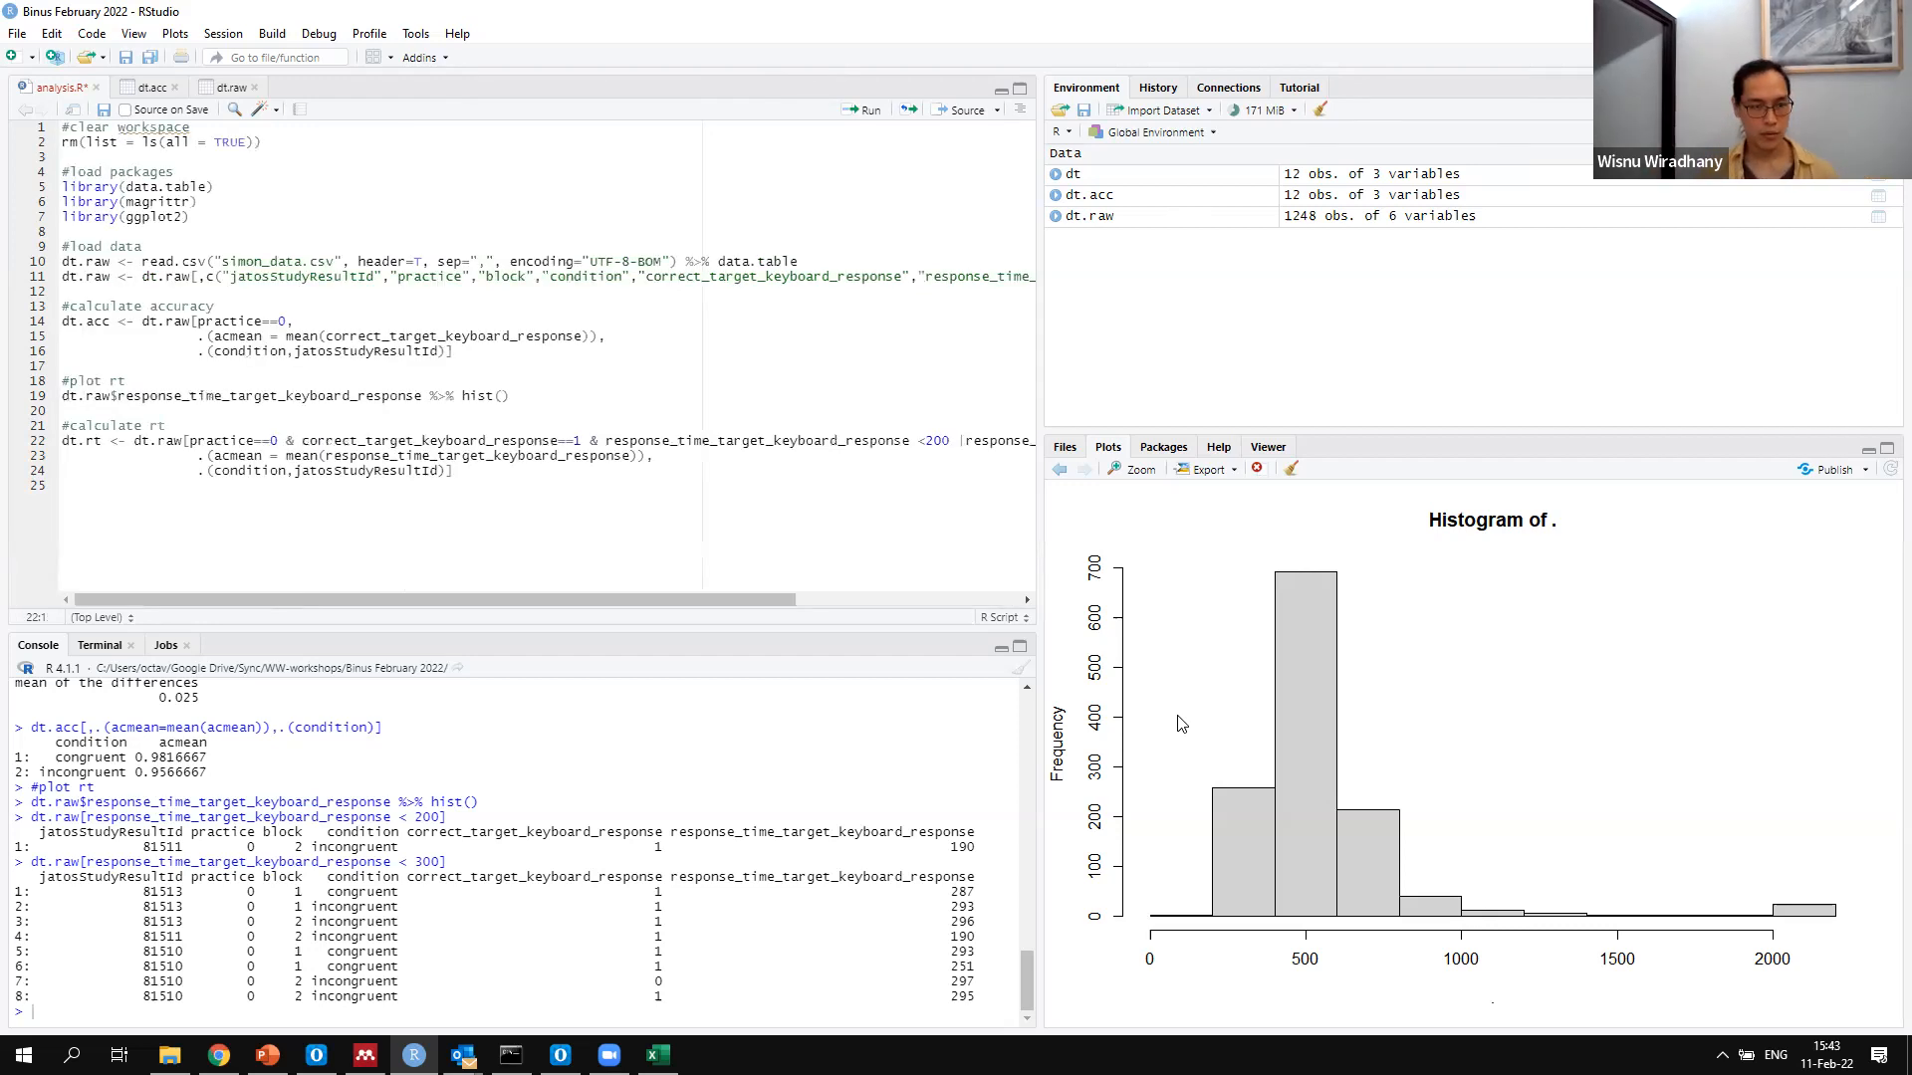
key(shift+Down)
key(shift+Down)
key(shift+Down)
key(shift+Left)
key(ctrl+Return)
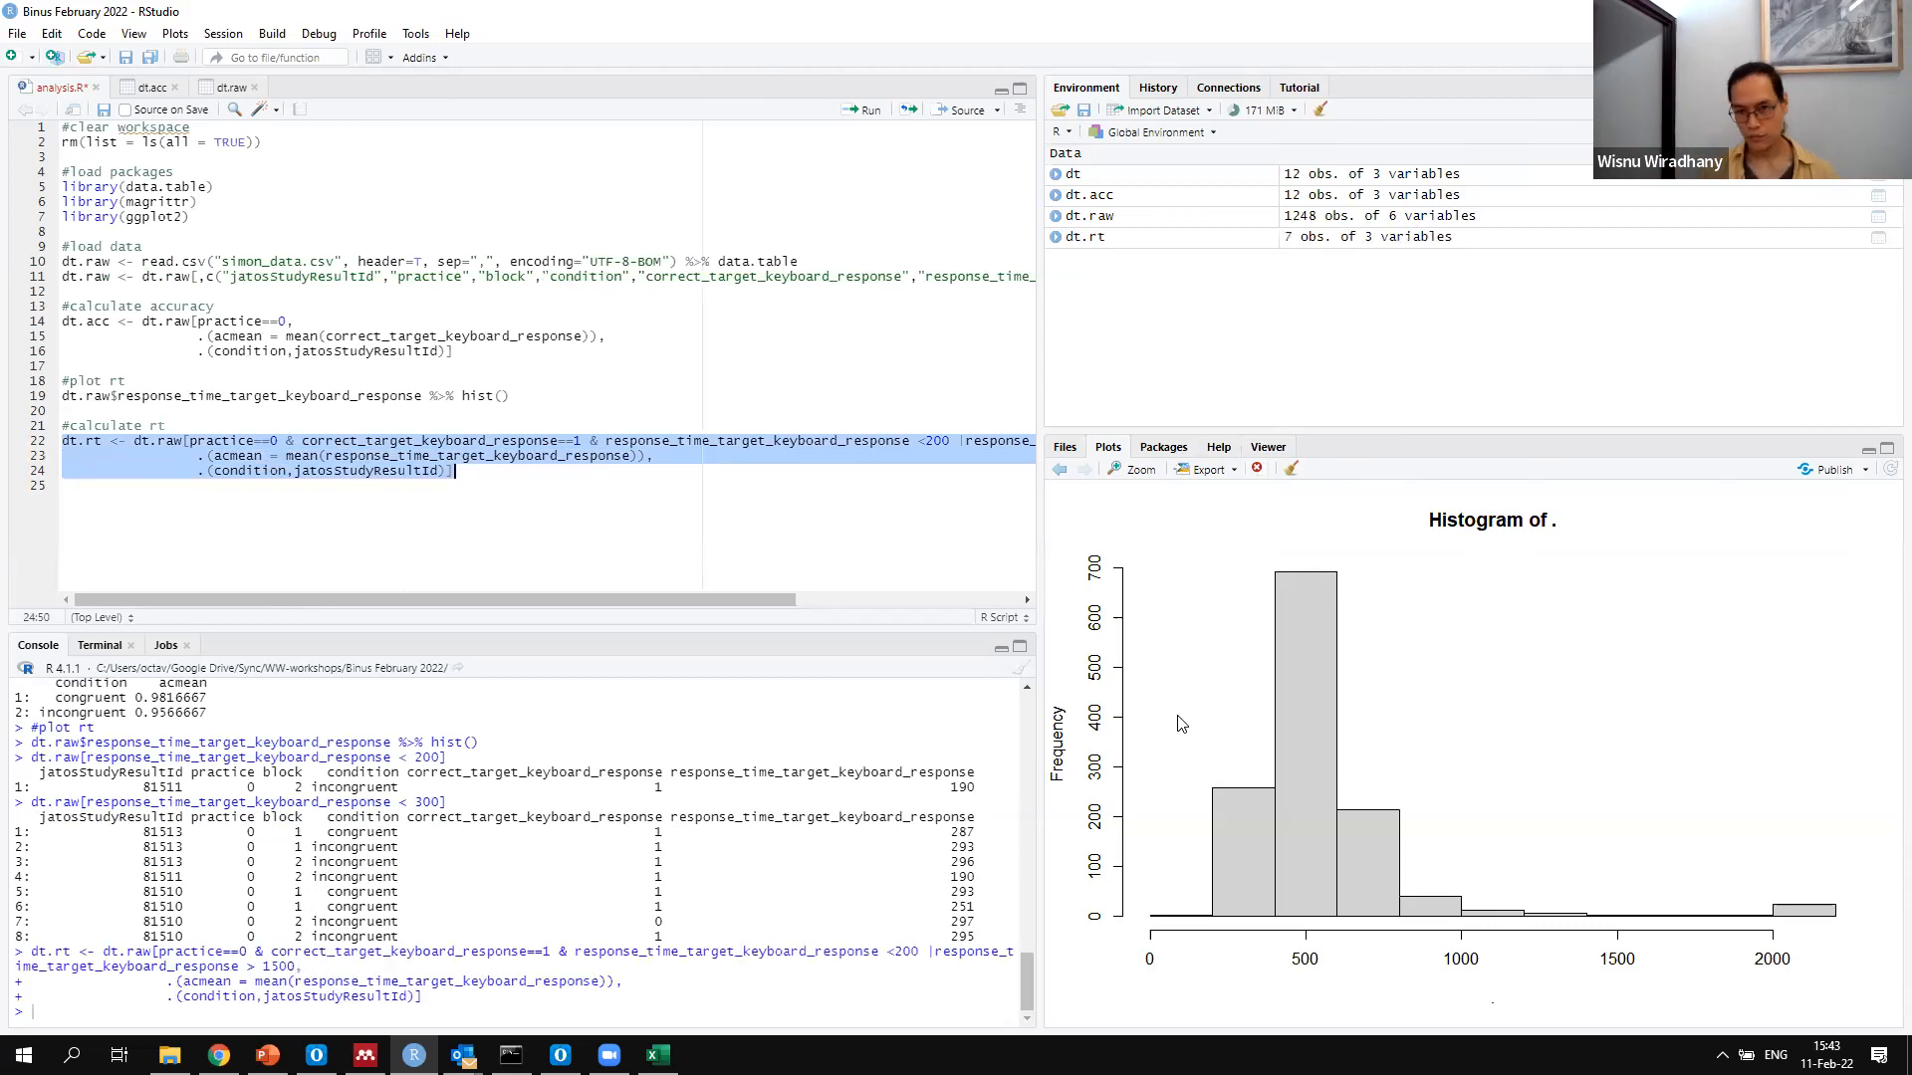
click(1342, 243)
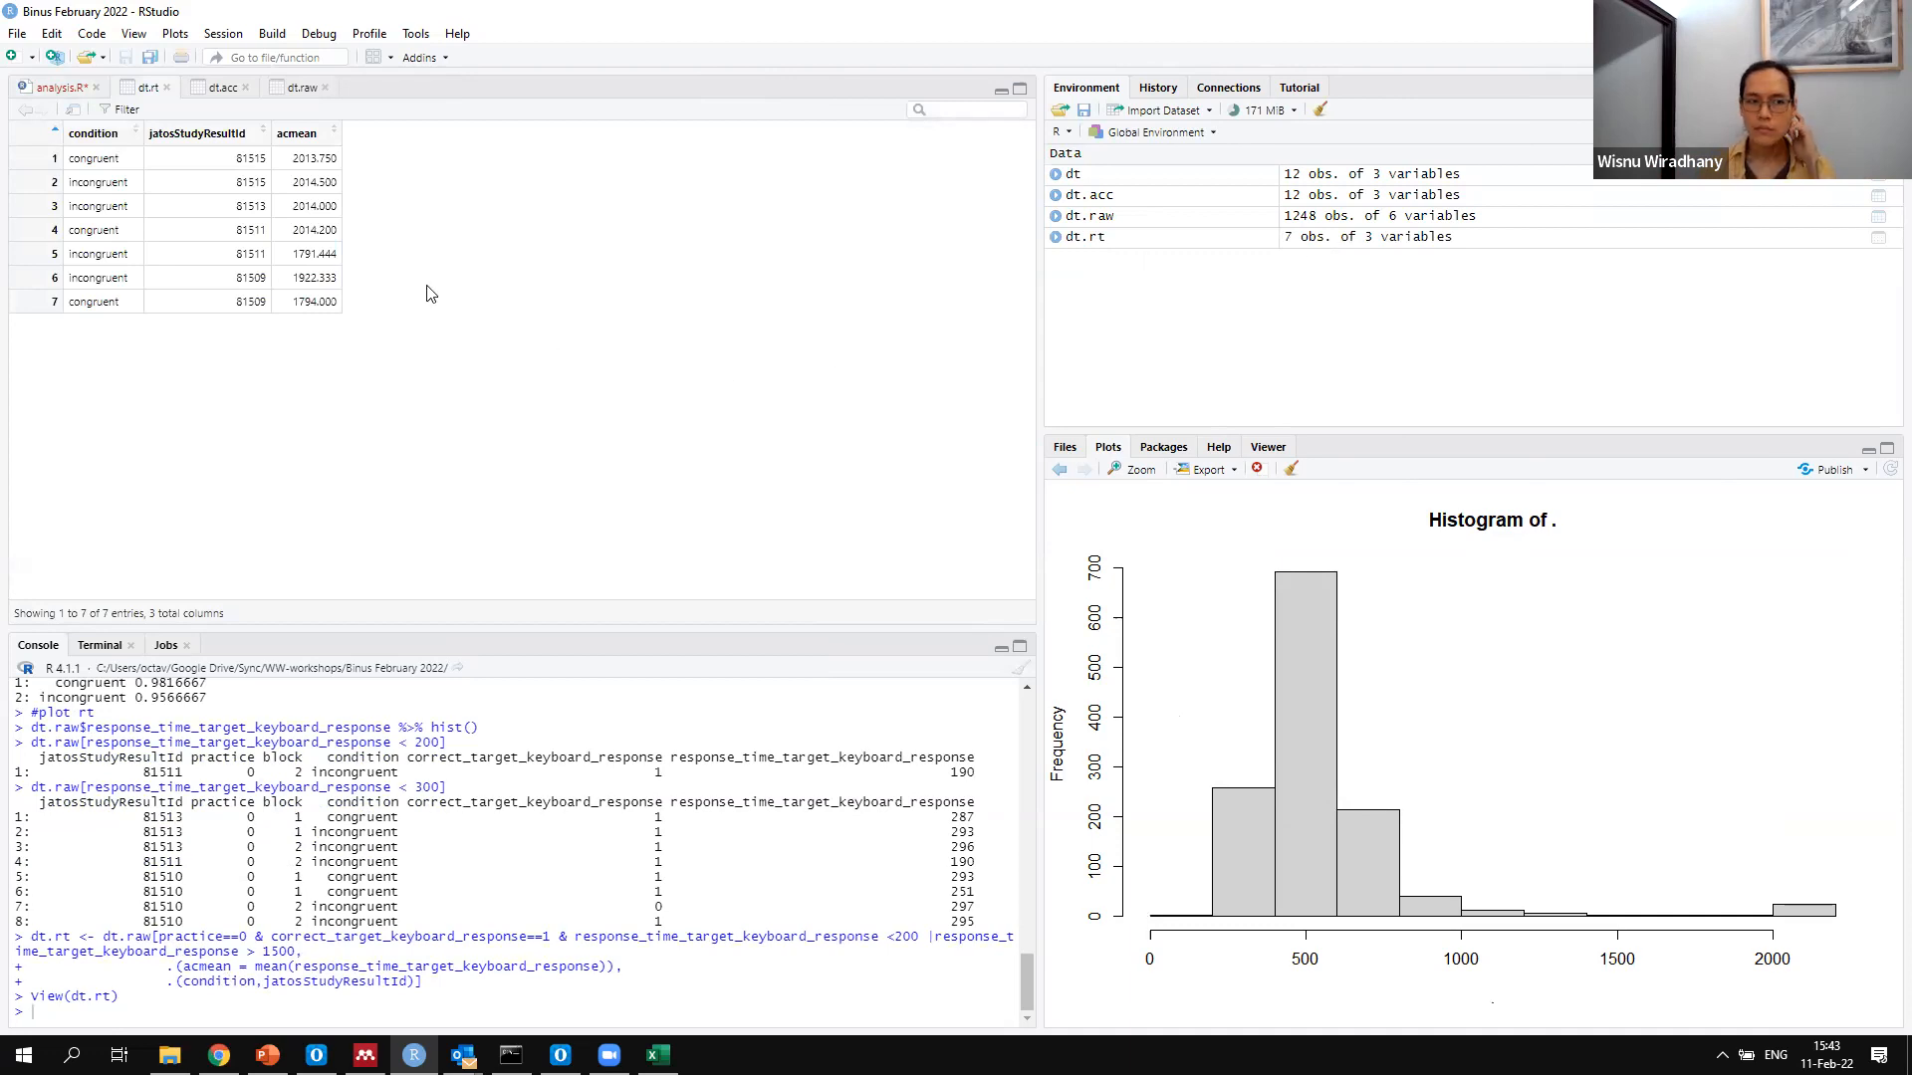
Return to analysis.R and delete the |response_time_target_keyboard_response > 1500 part of the dt.rt filter, keeping the comma after <200
click(33, 87)
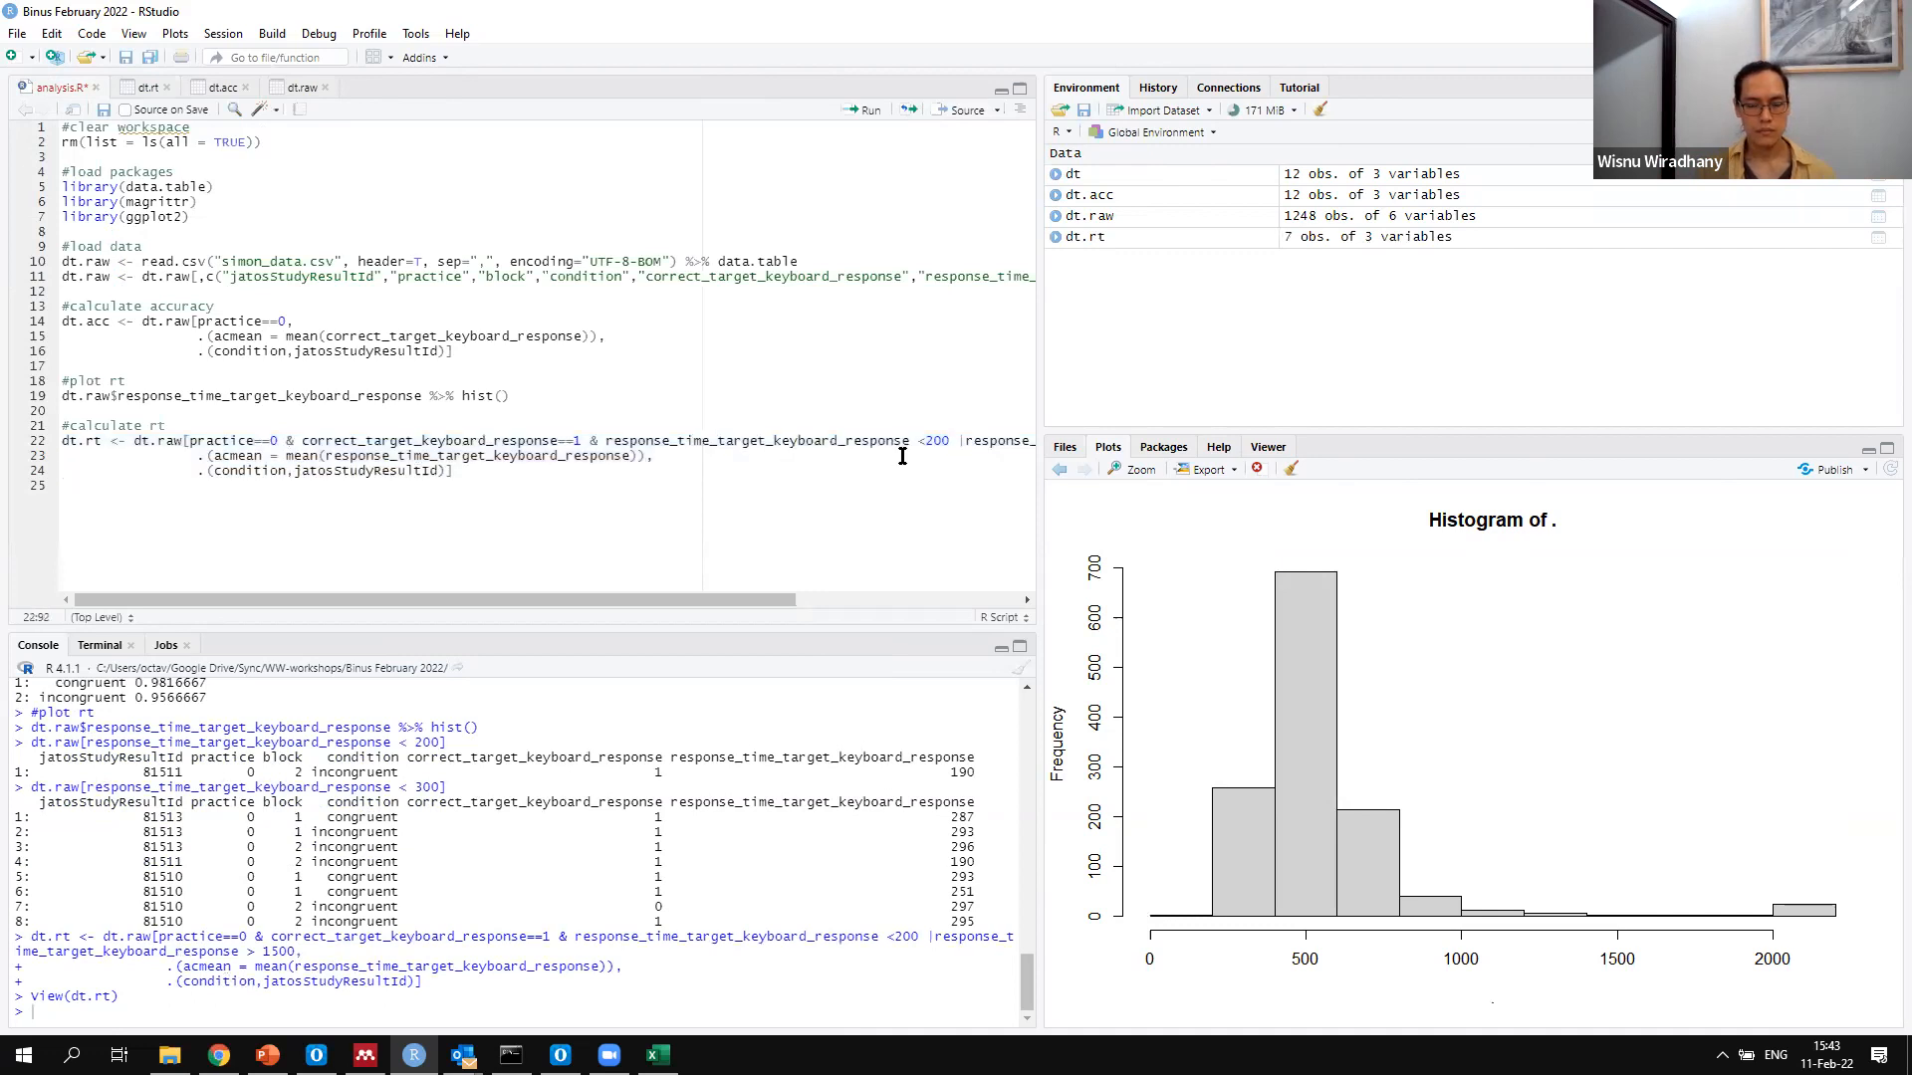
click(952, 447)
key(shift+End)
key(shift+Left)
key(BackSpace)
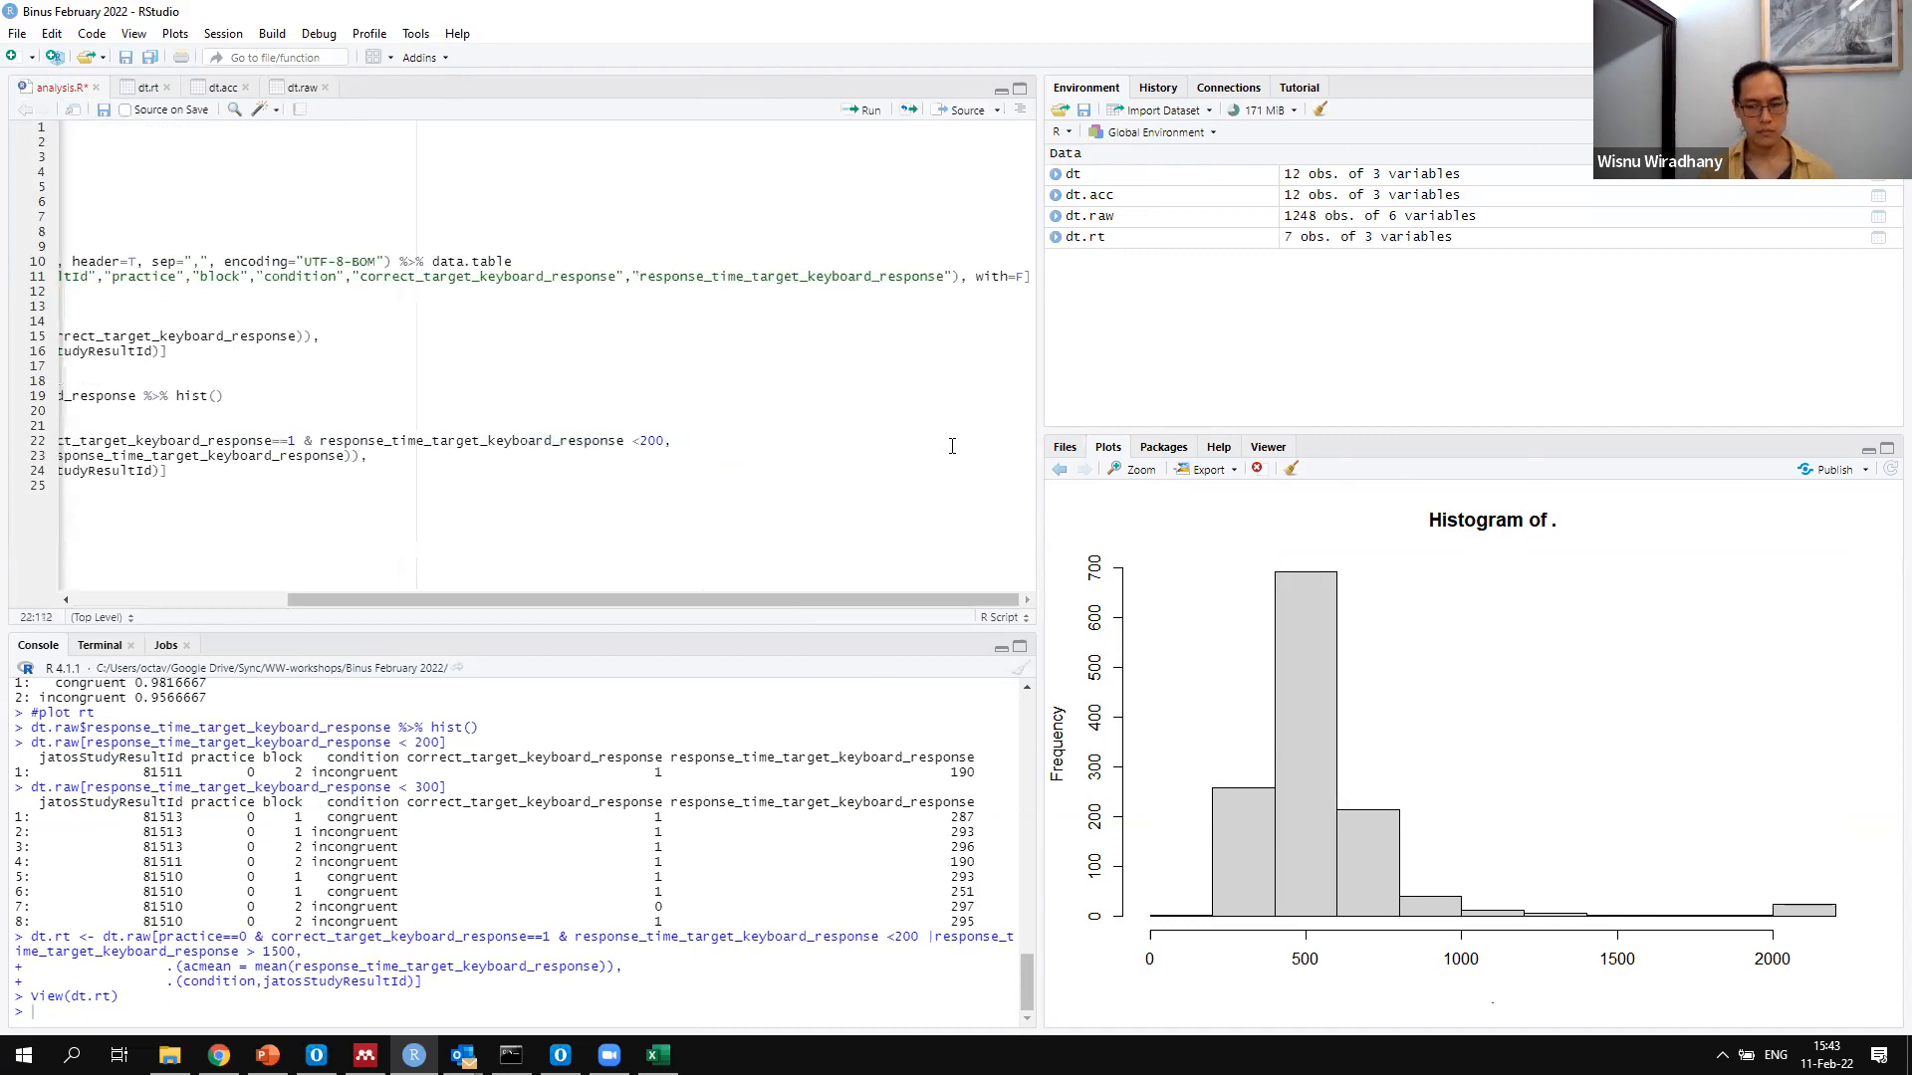
Restore the deleted |response_time_target_keyboard_response > 1500 part of the dt.rt filter and change the 200 comparison to >200
key(ctrl+z)
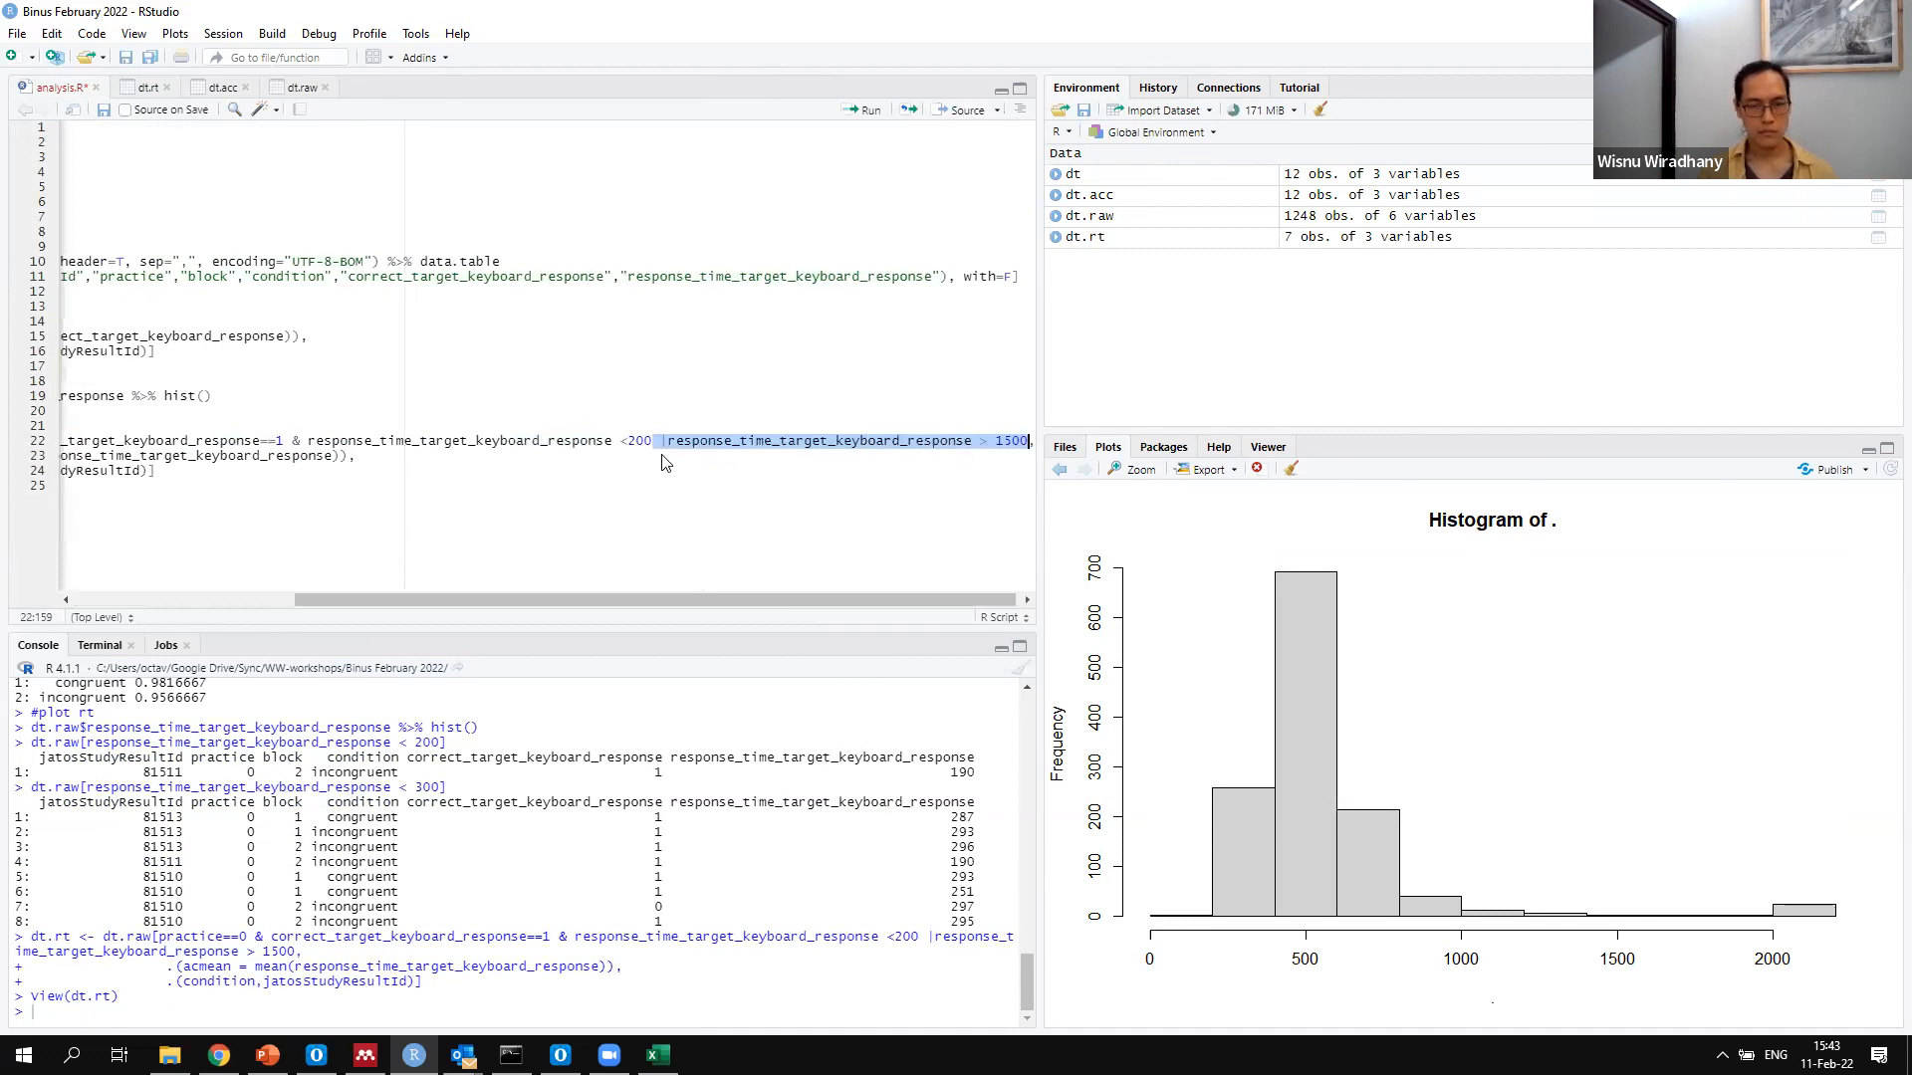
click(633, 442)
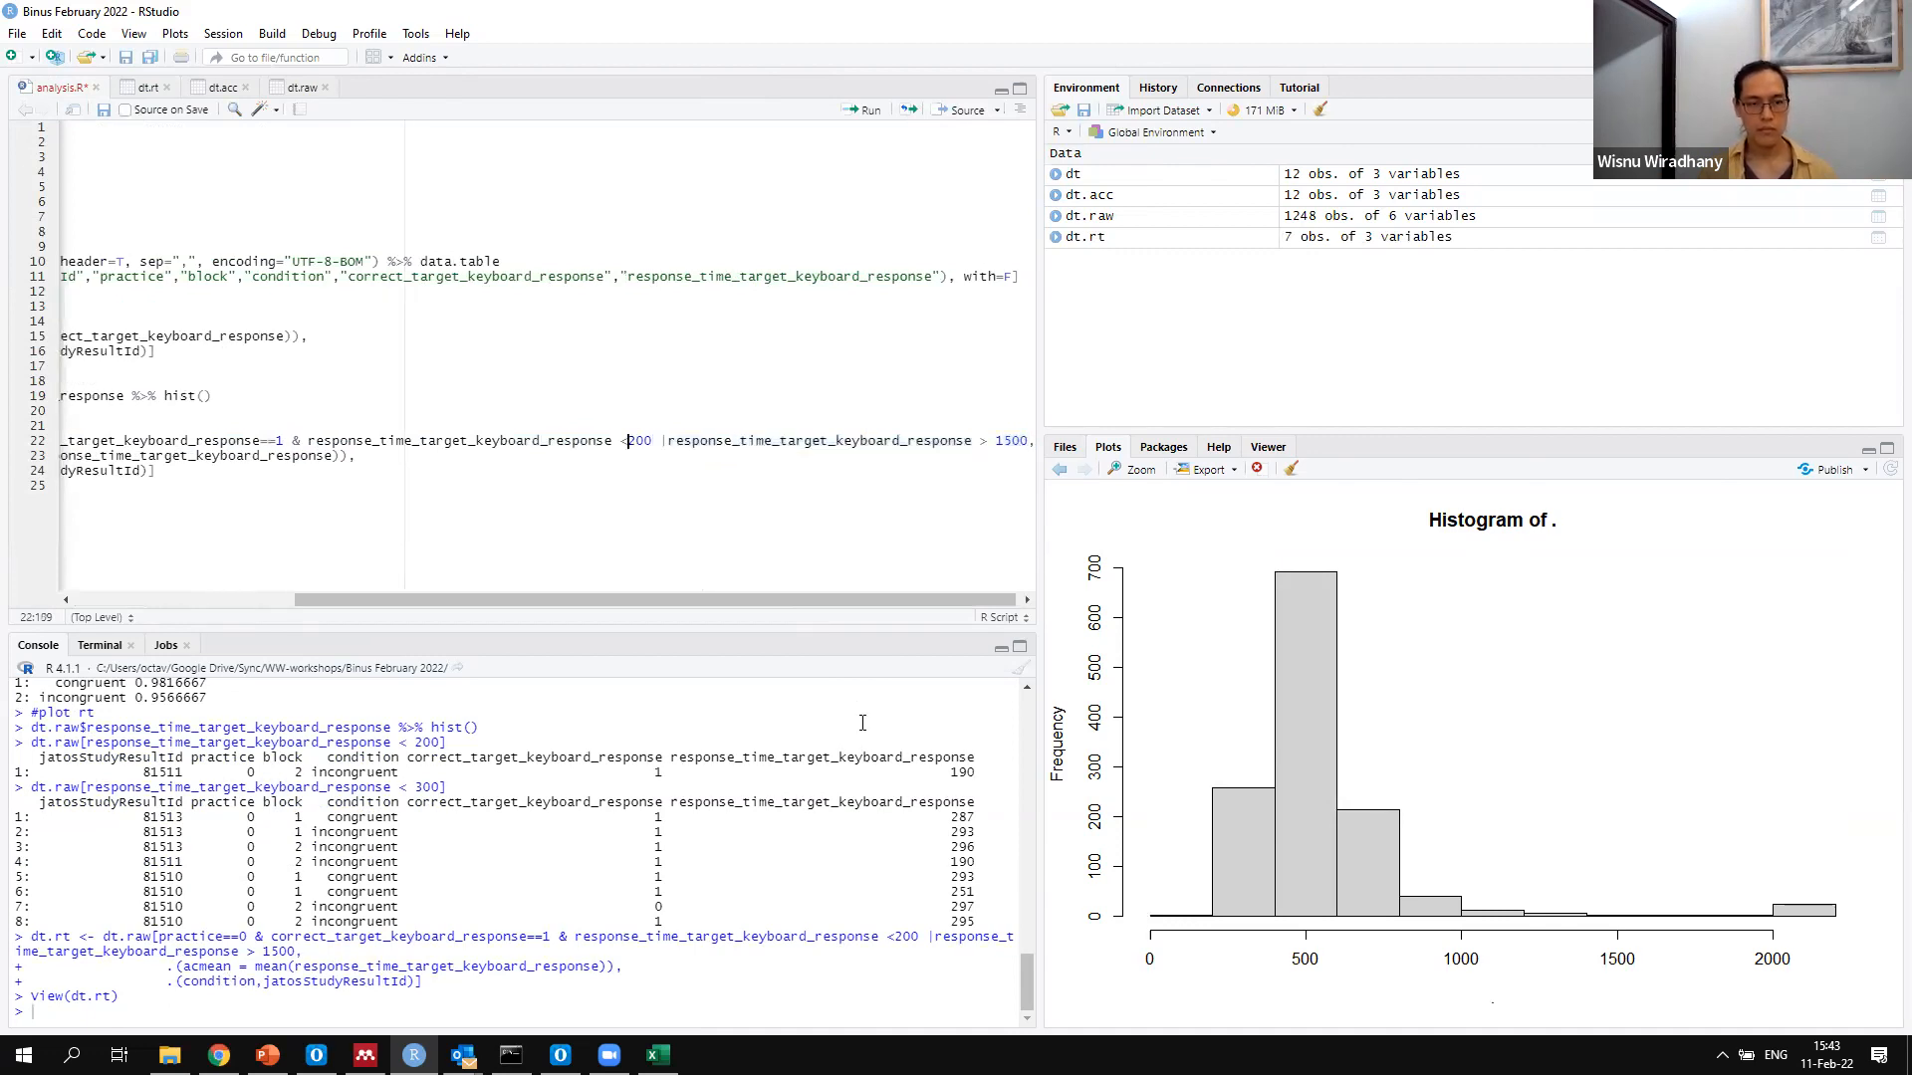
key(BackSpace)
text(>)
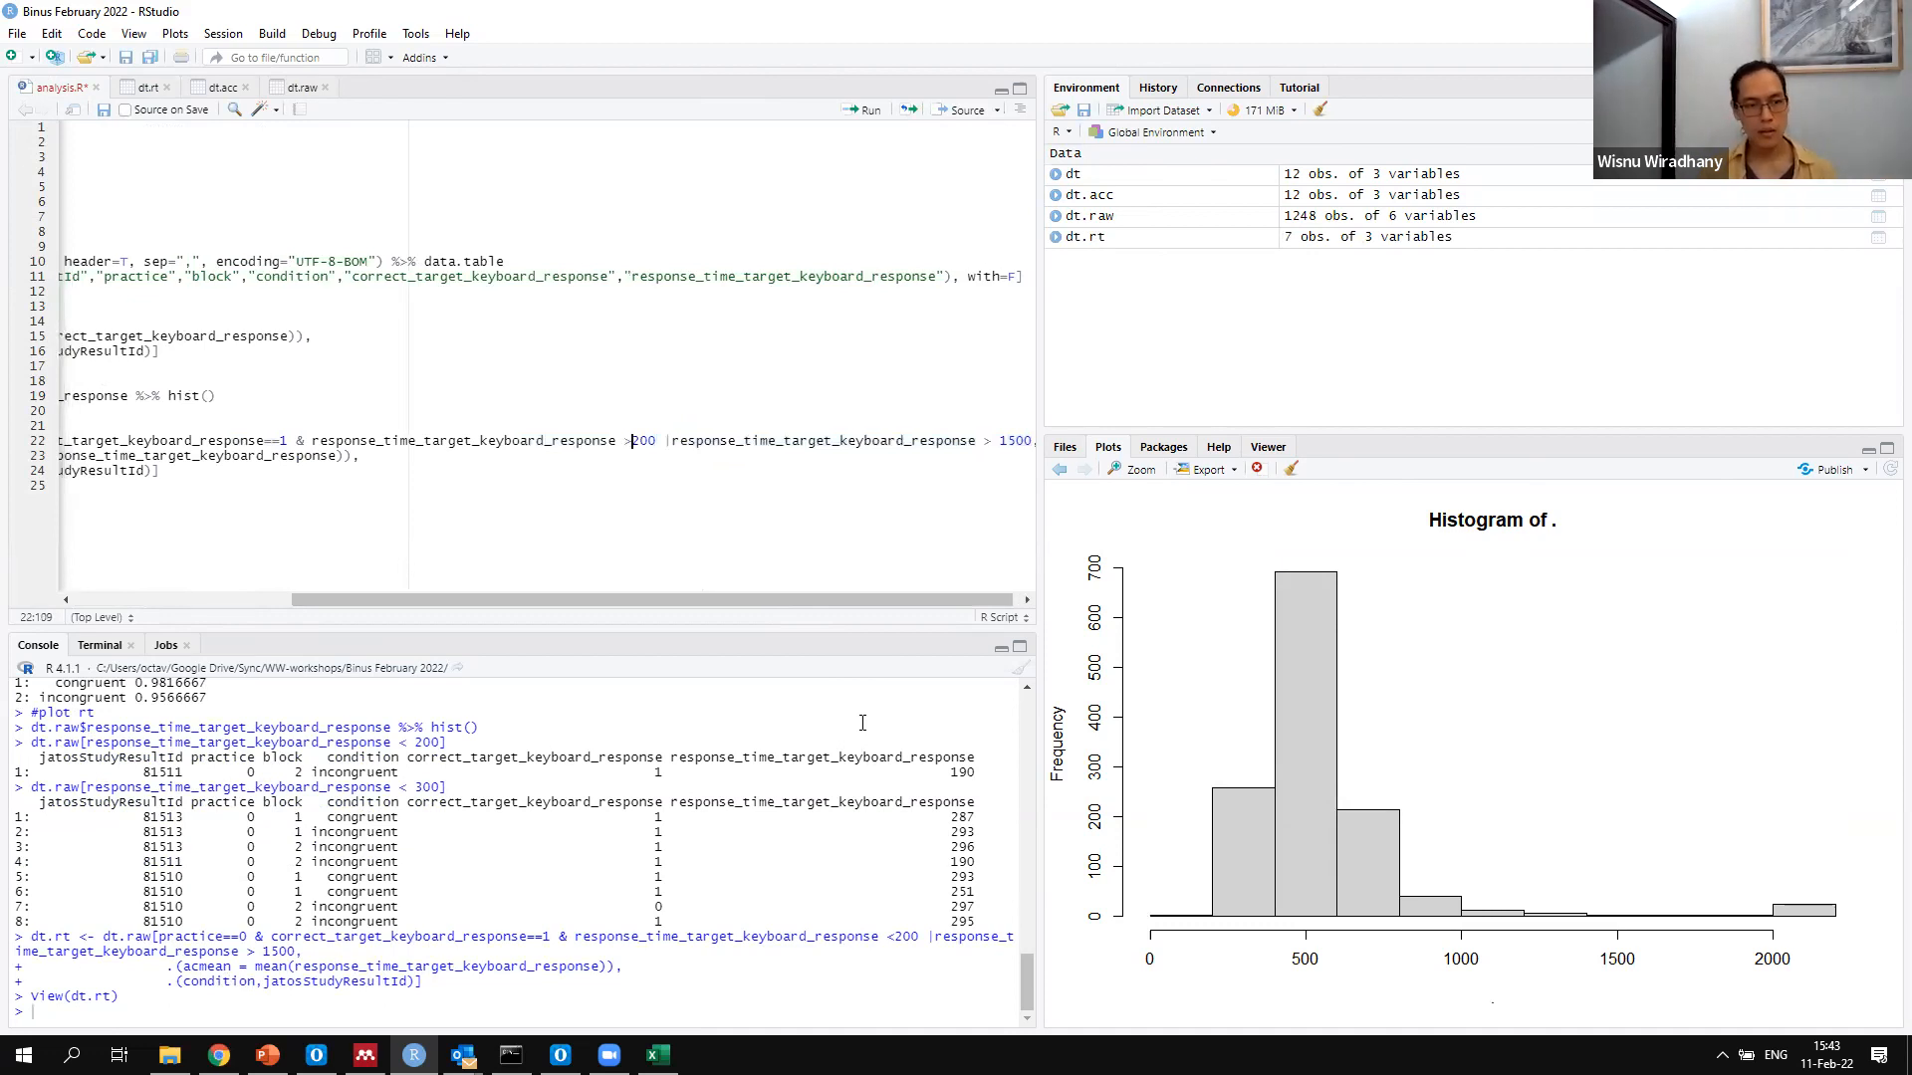
Change the second response-time comparison in the dt.rt filter to < 1500 and save analysis.R
key(End)
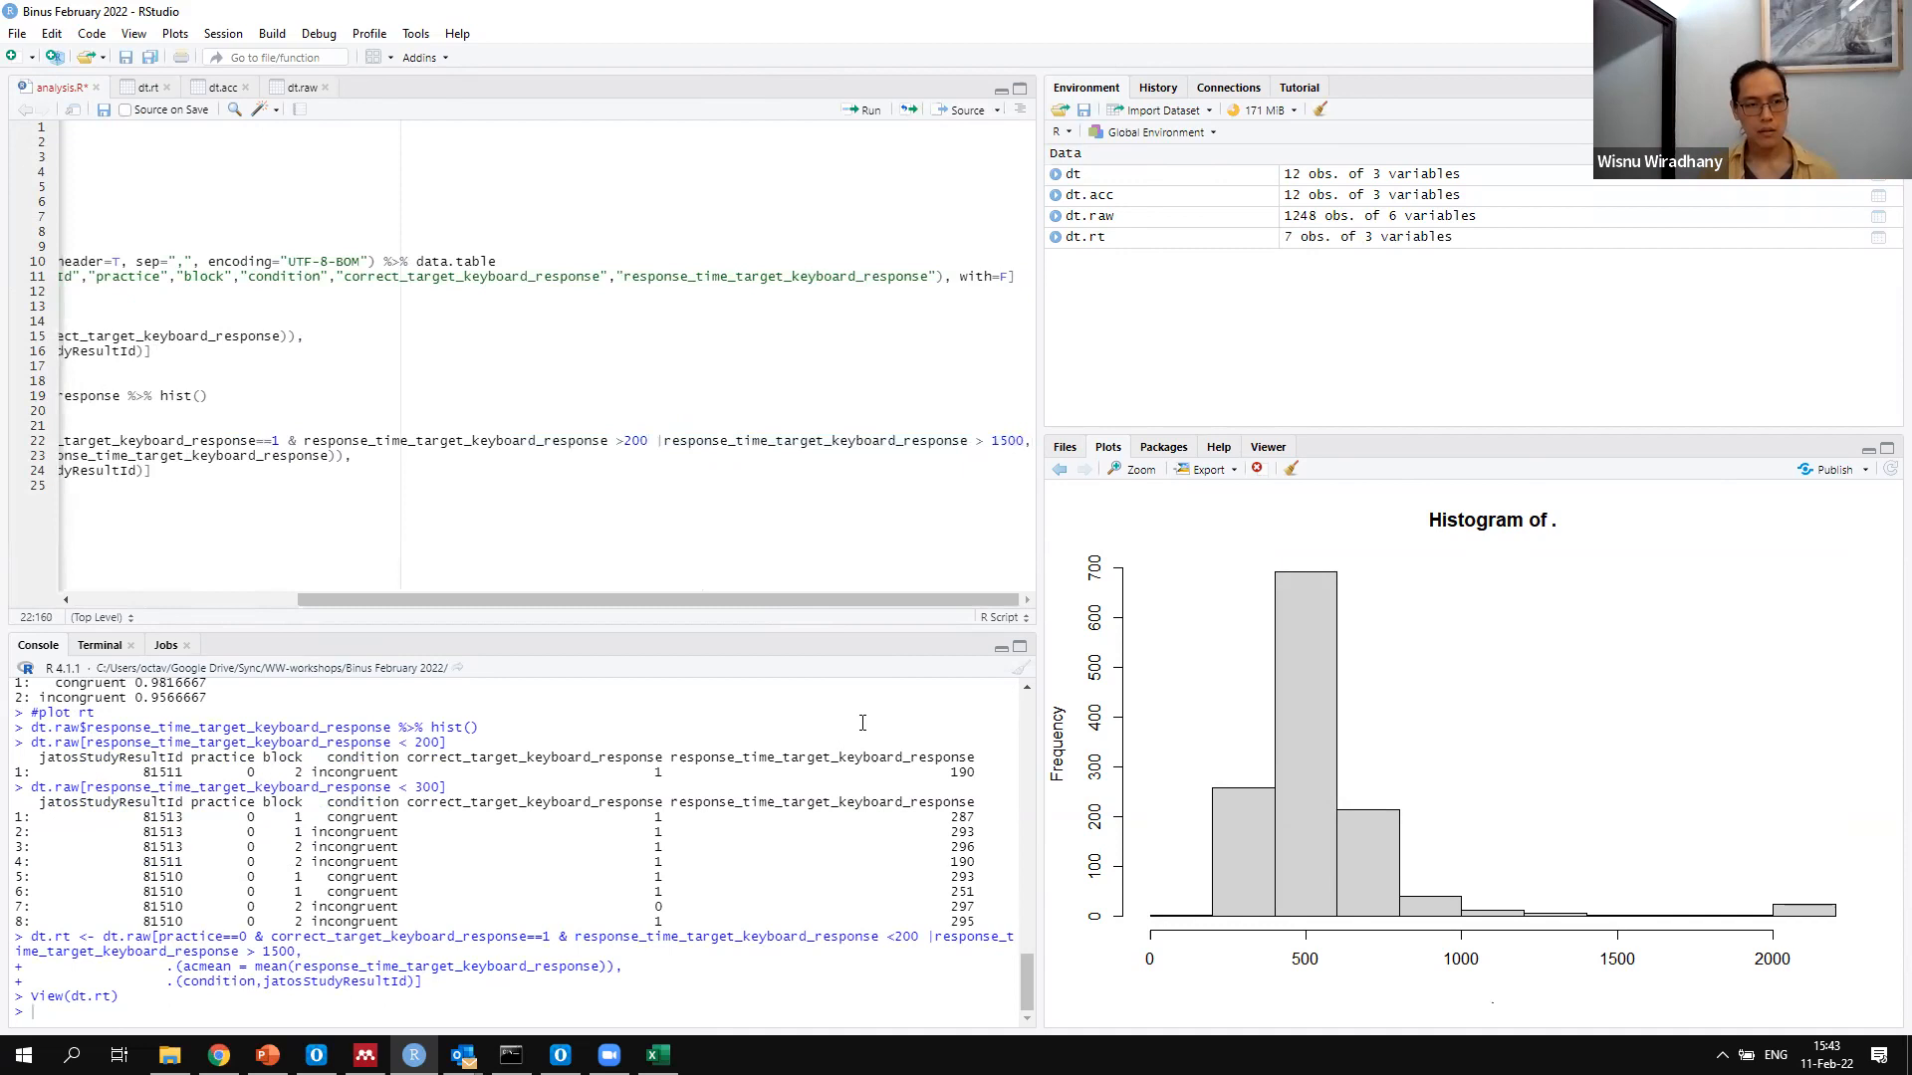
click(987, 443)
key(BackSpace)
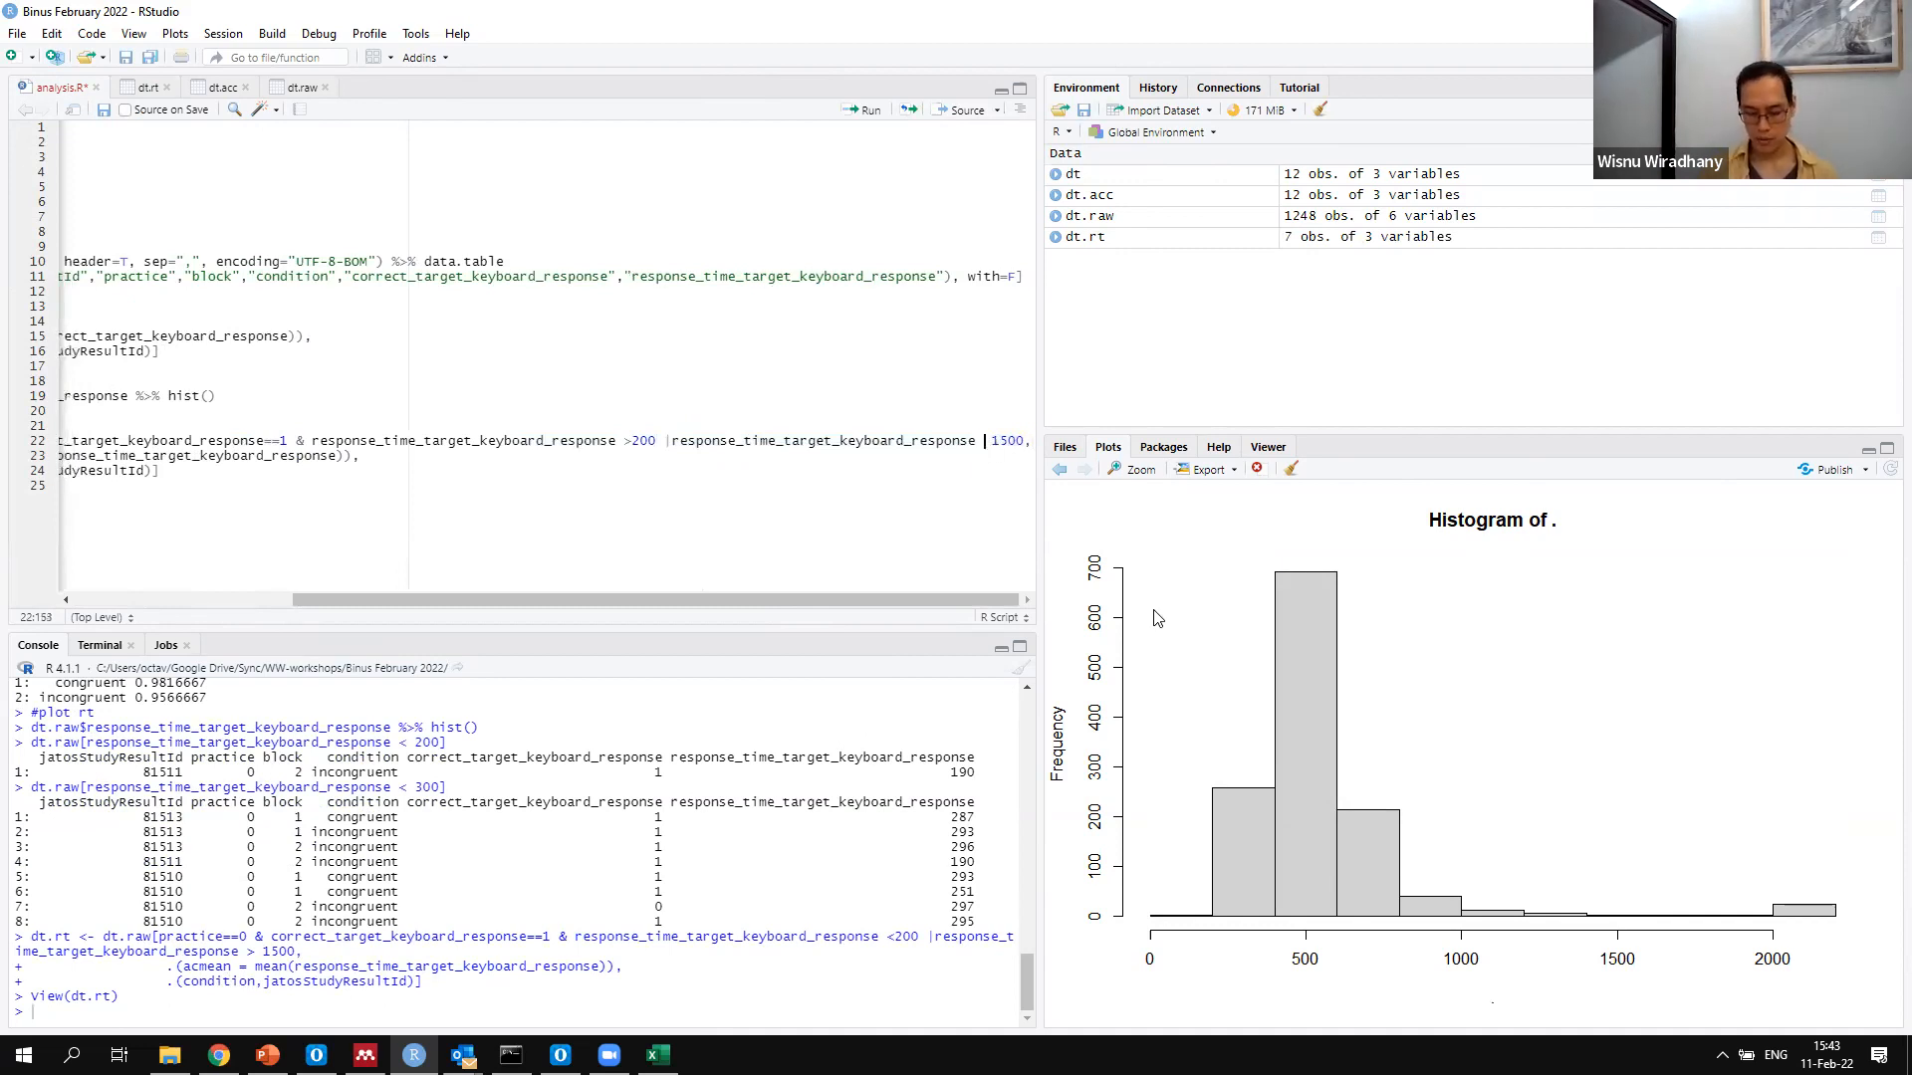
text(<)
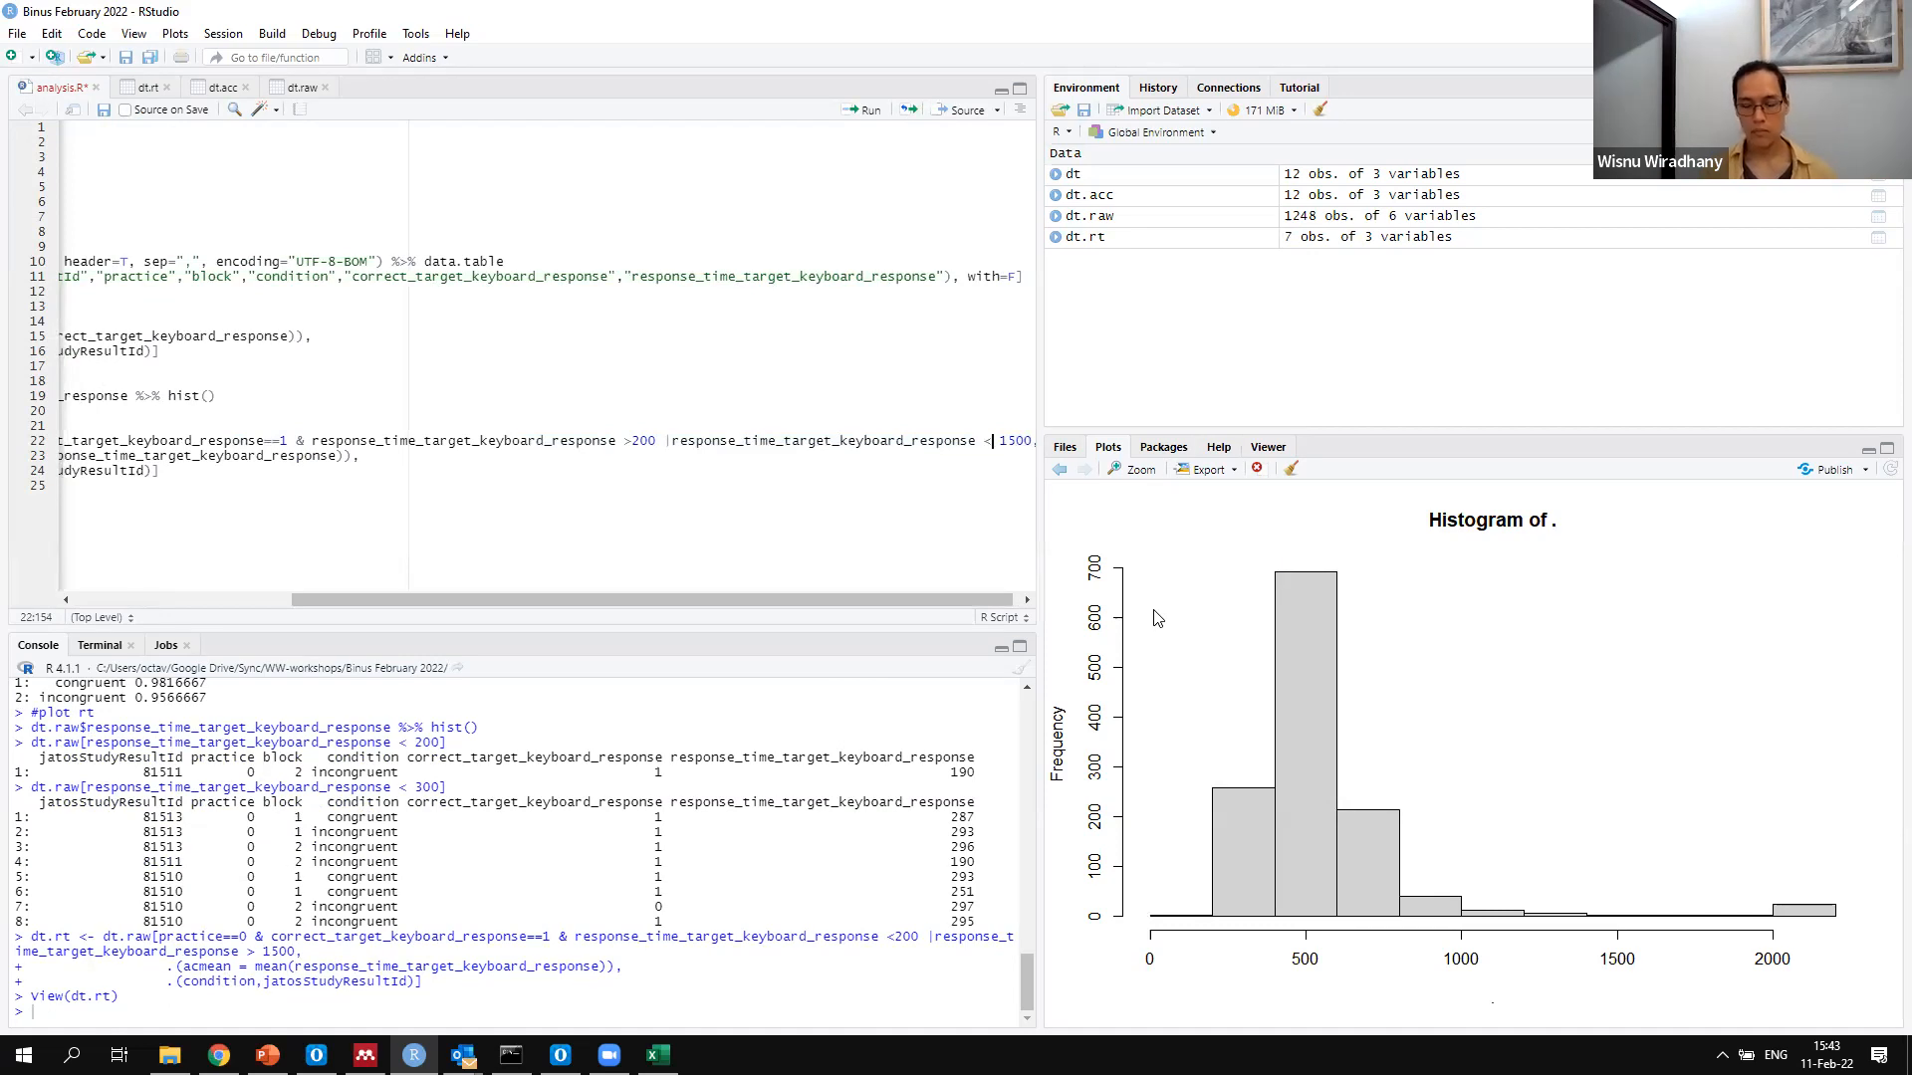
key(ctrl+s)
Rerun the three-line dt.rt block with the reversed comparisons and open the dt.rt table
key(Home)
key(shift+Down)
key(shift+Down)
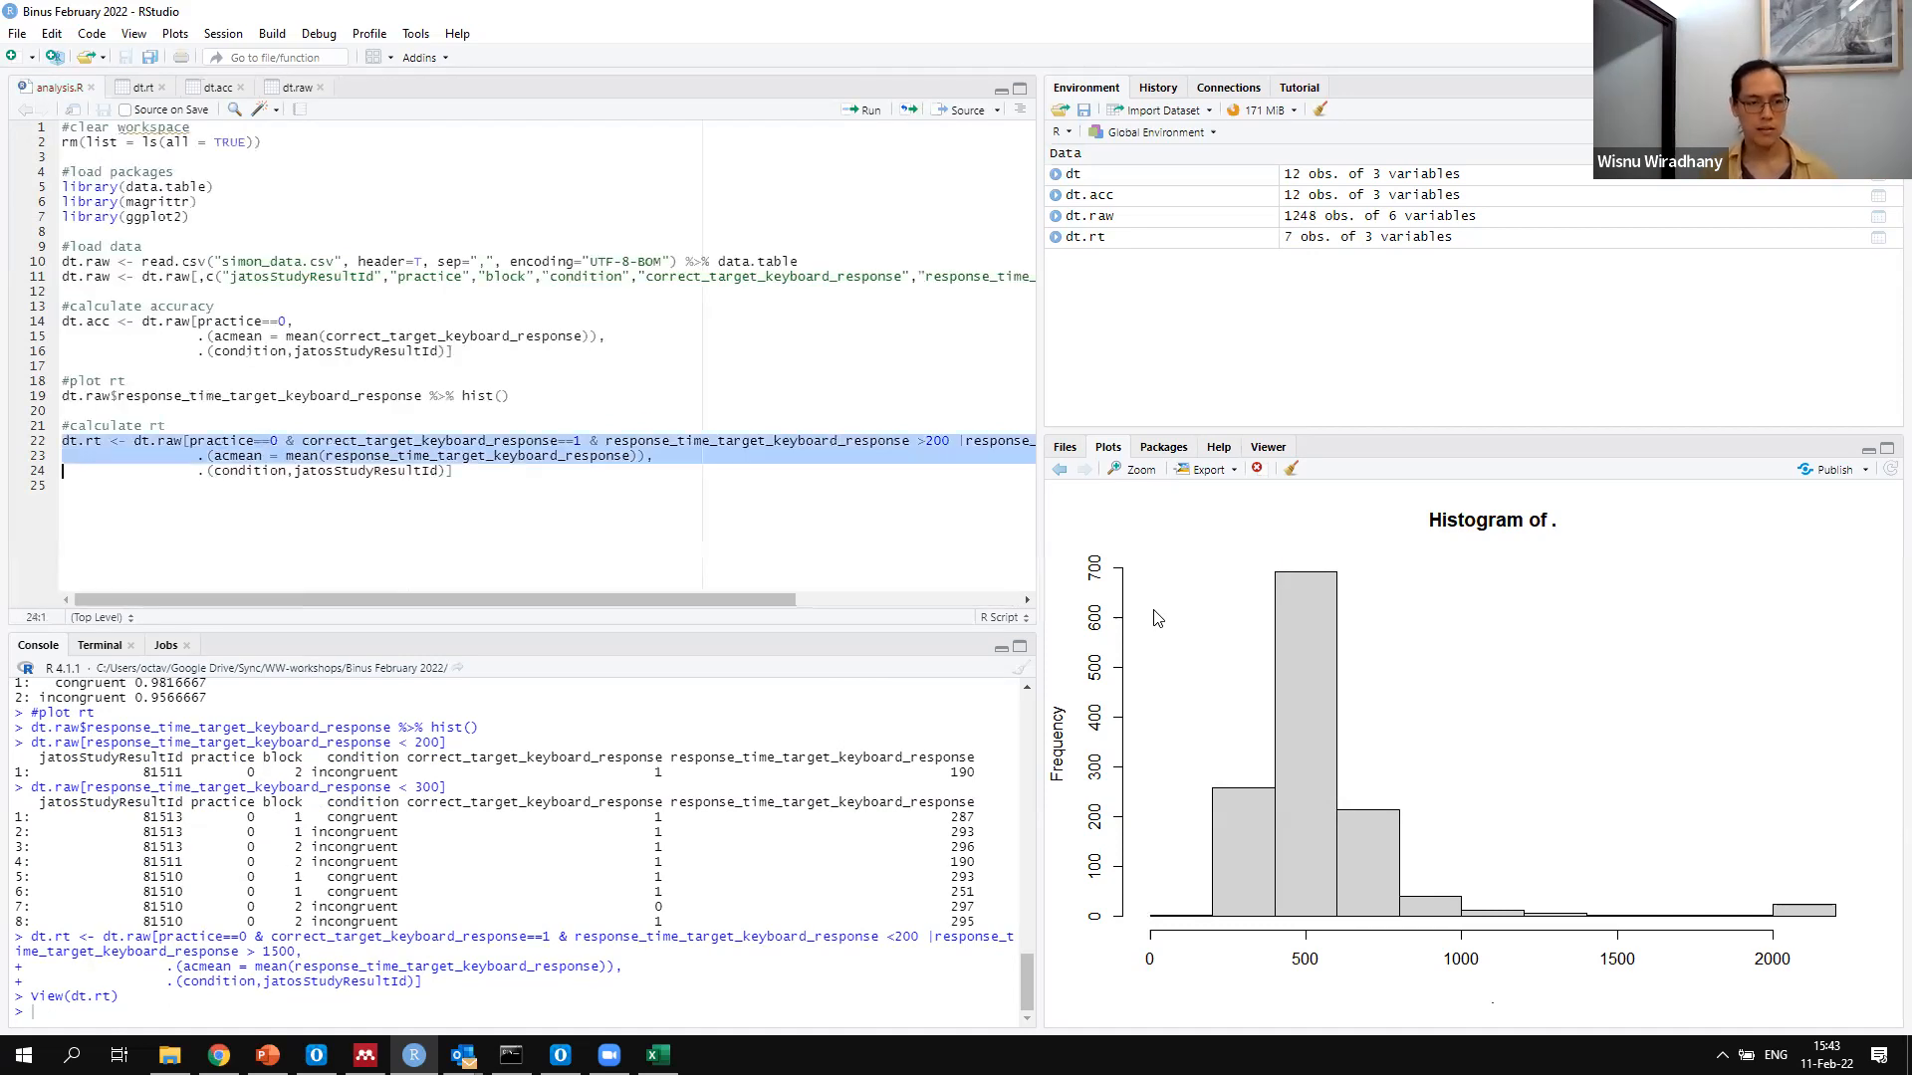
key(shift+End)
key(ctrl+Return)
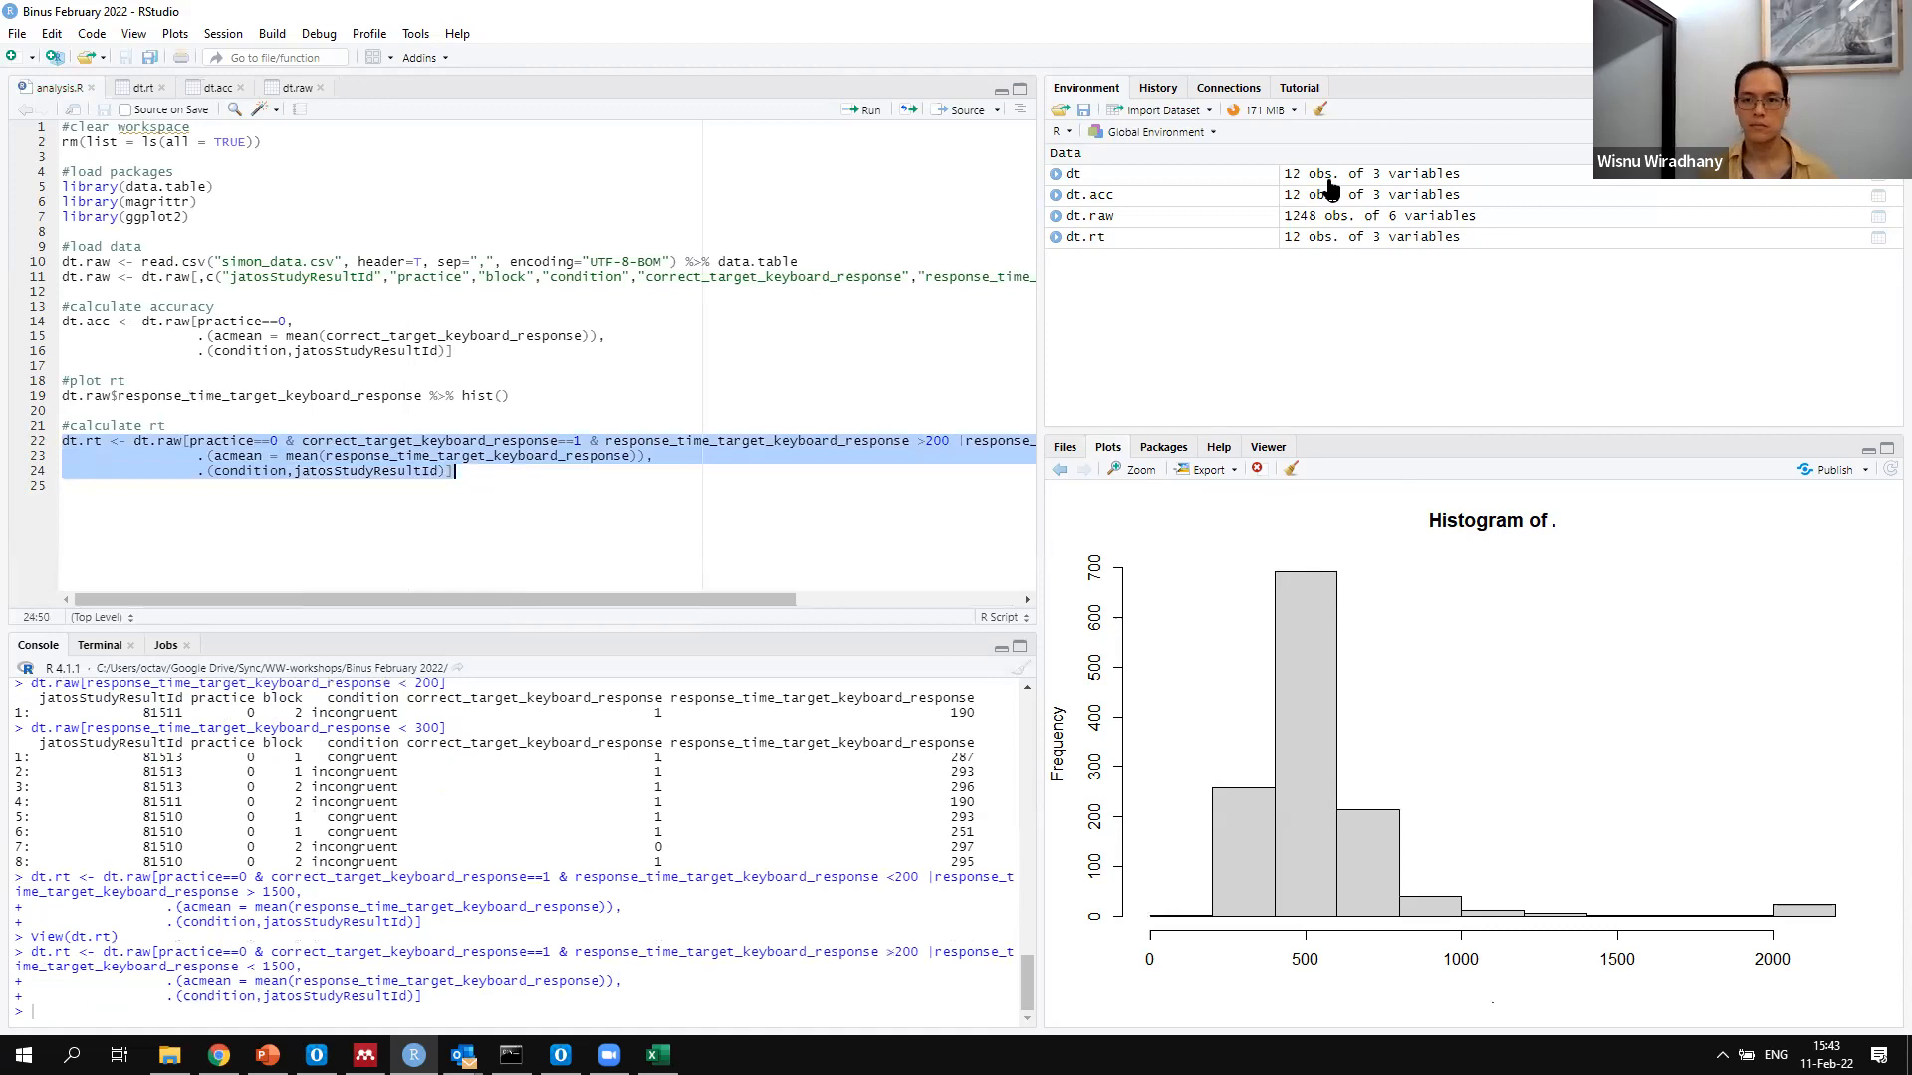
click(1342, 242)
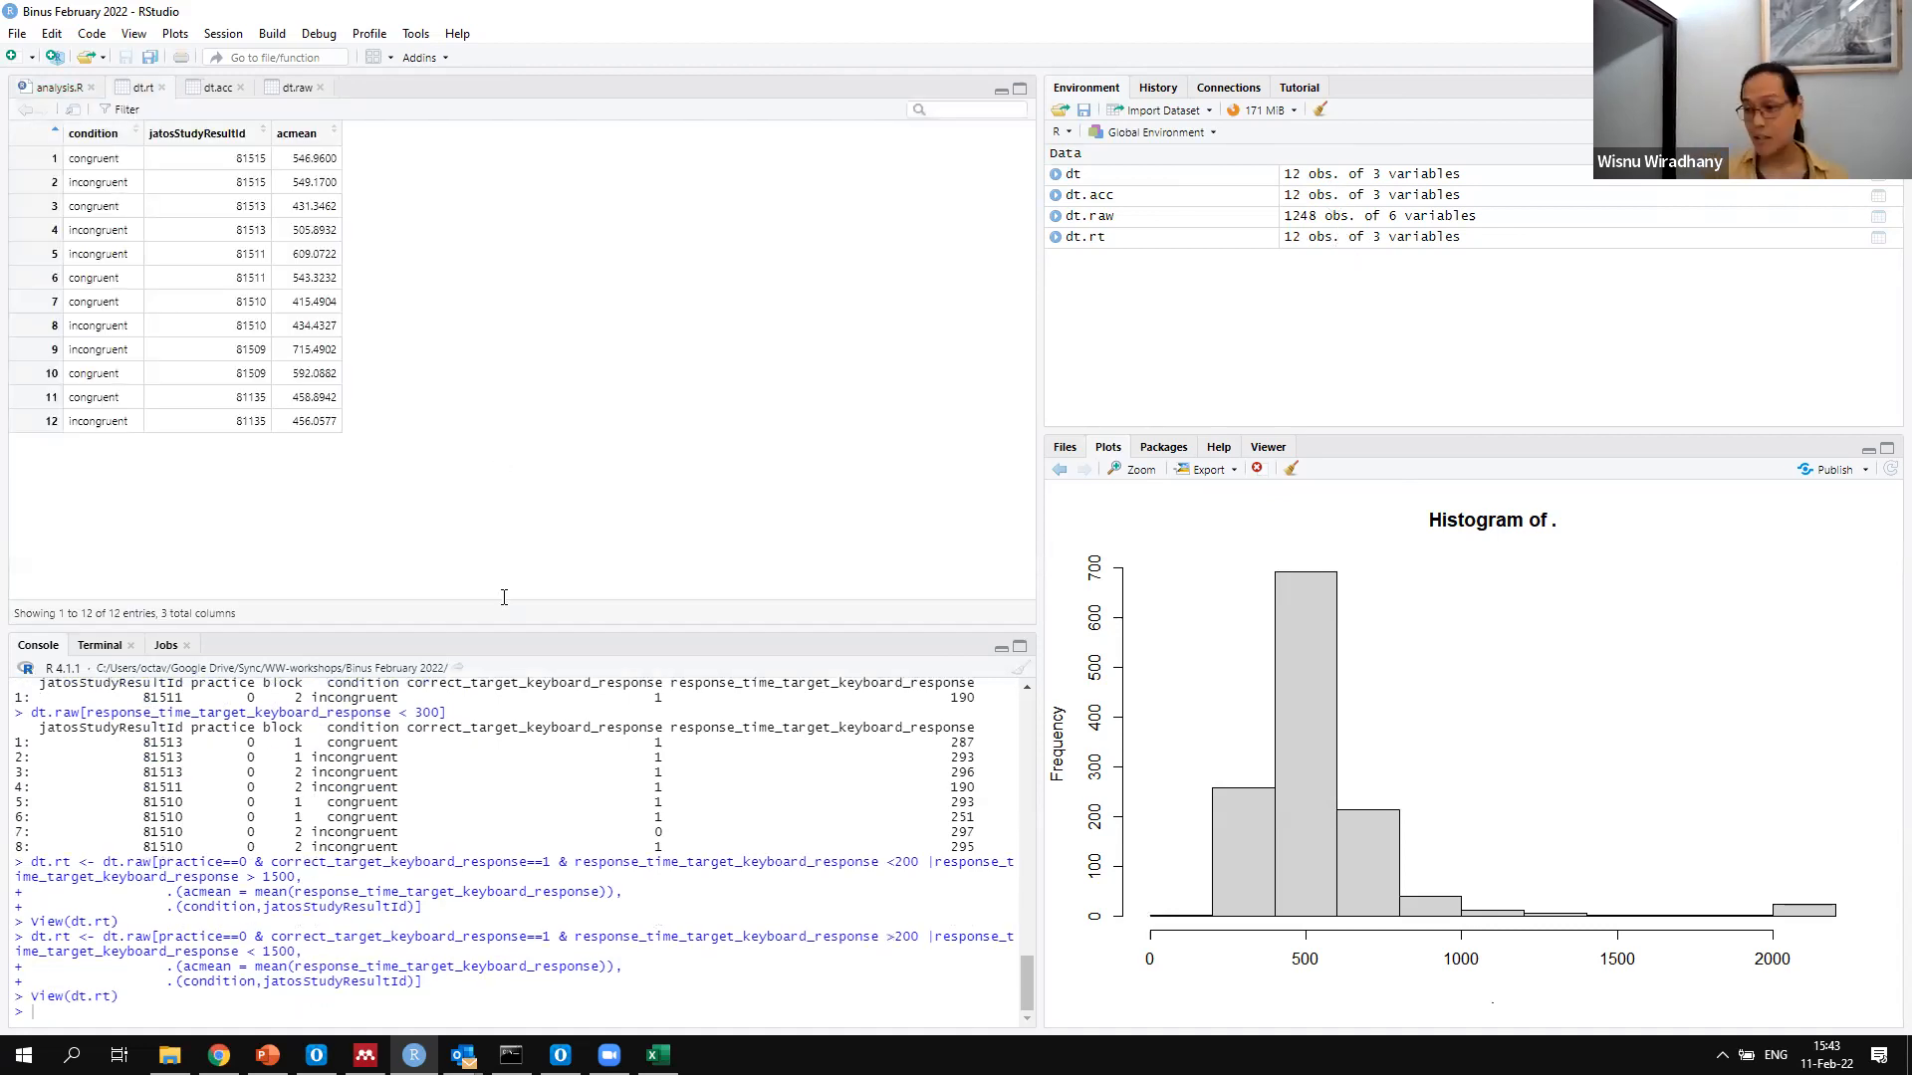
Reuse the earlier dt.acc t-test command in the console with dt.rt as data, running with(dt.rt, t.test(acmean~condition, paired=T))
key(Up)
key(Up)
key(Up)
key(Up)
key(Up)
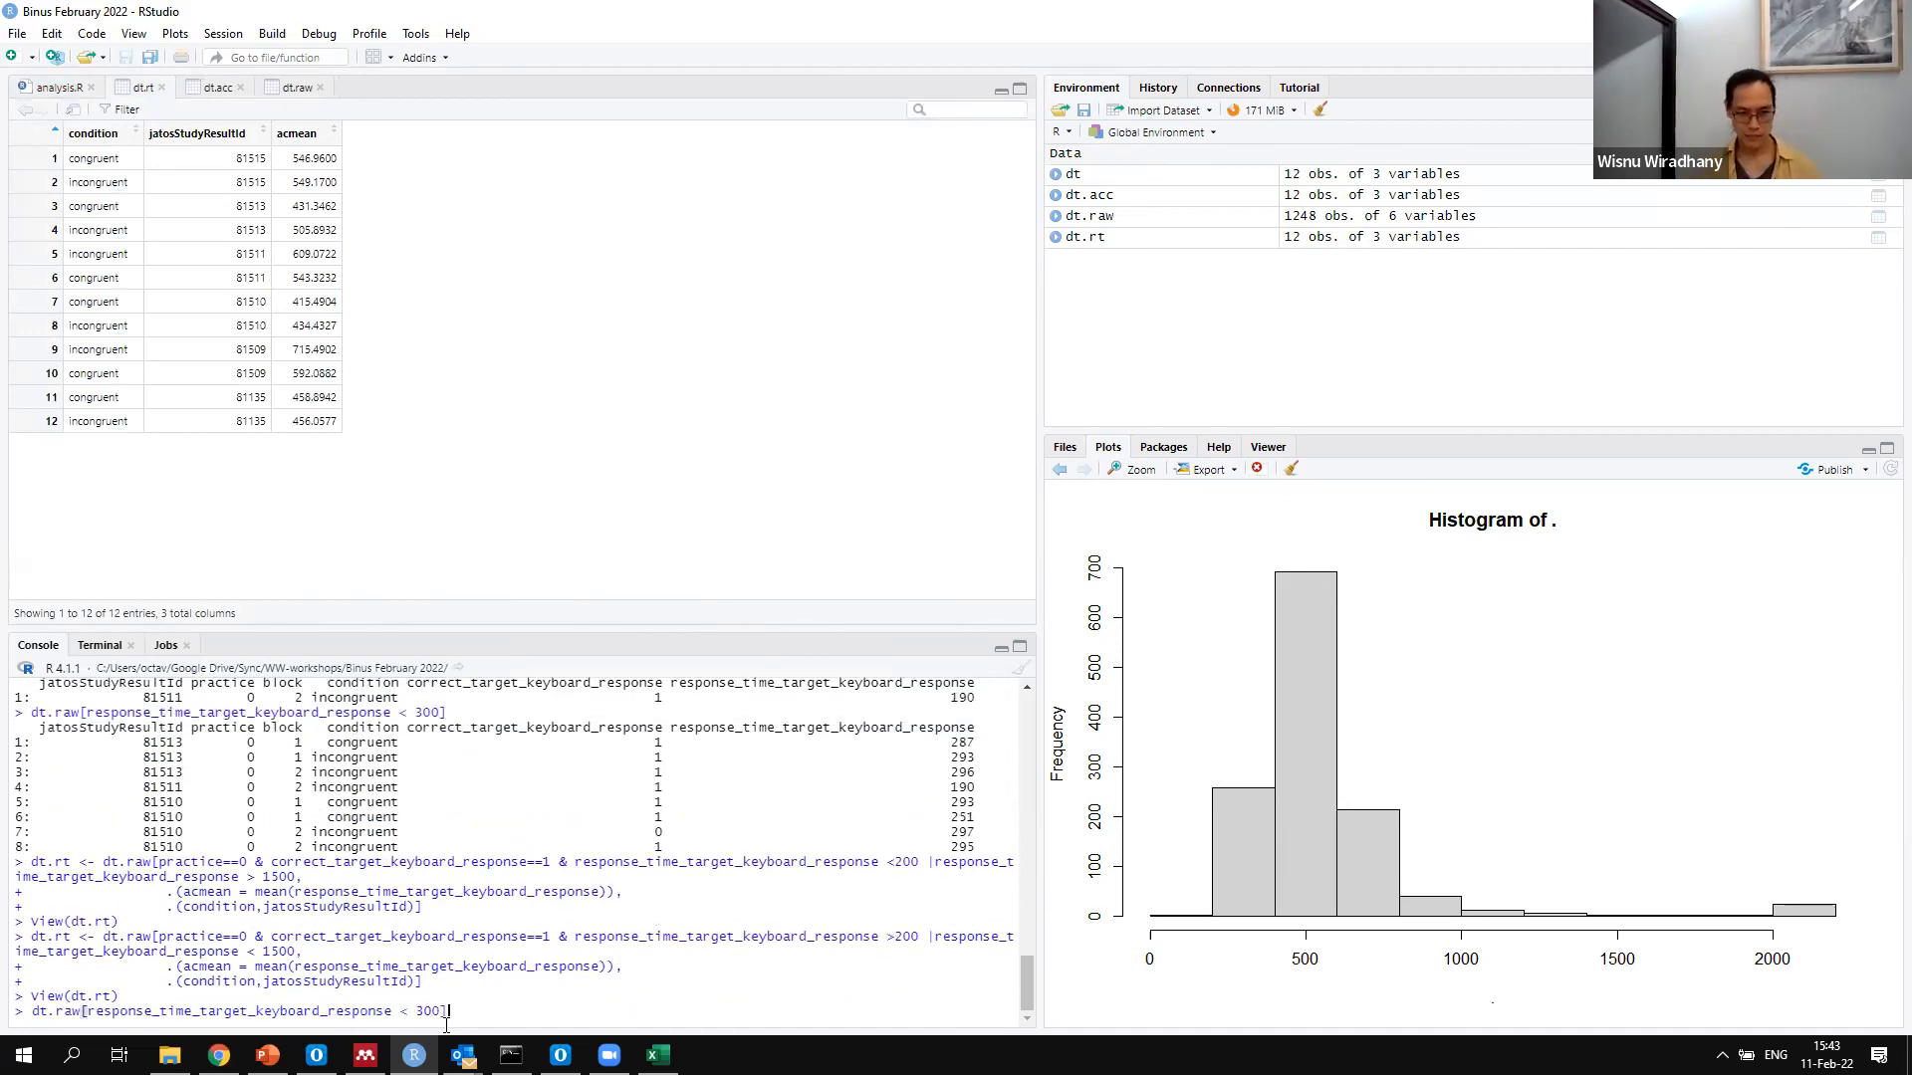
key(Up)
key(Up)
key(Up)
key(Up)
key(Up)
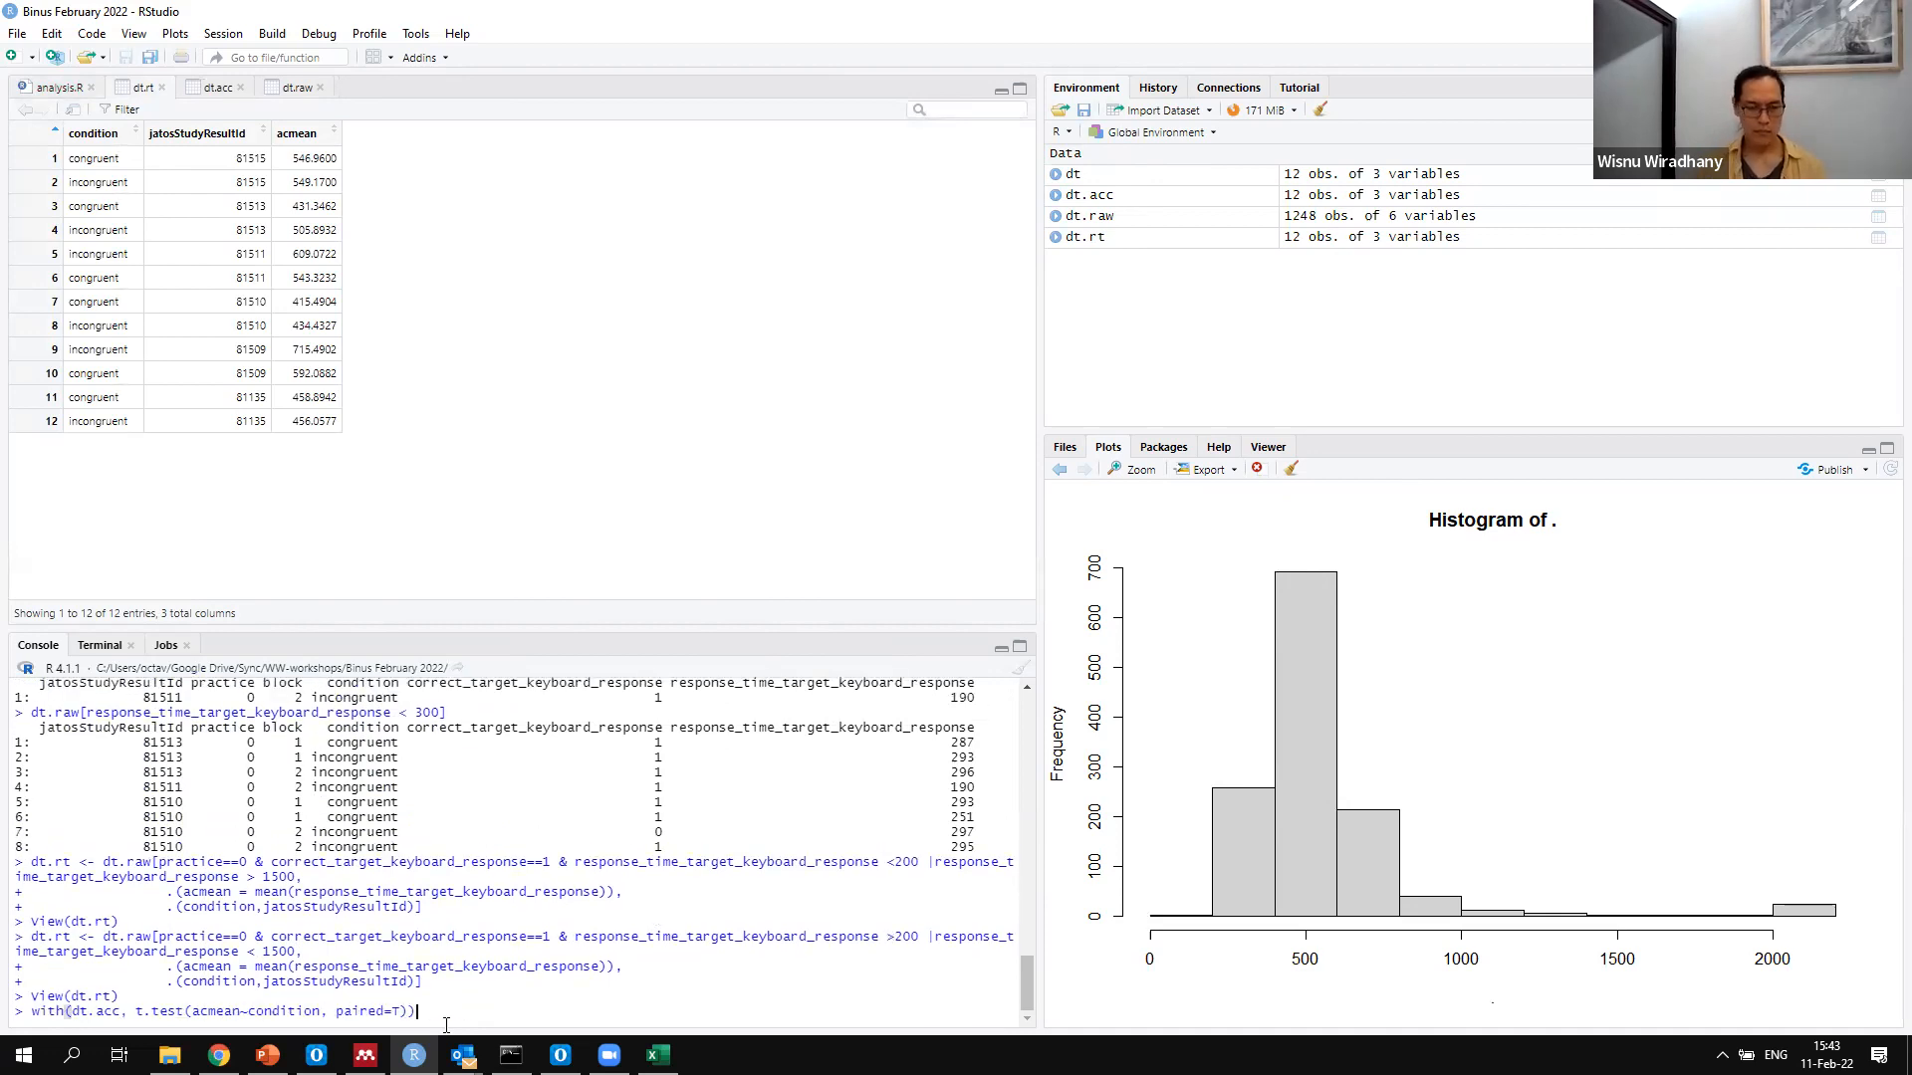
click(120, 1011)
key(BackSpace)
key(BackSpace)
key(BackSpace)
text(rt)
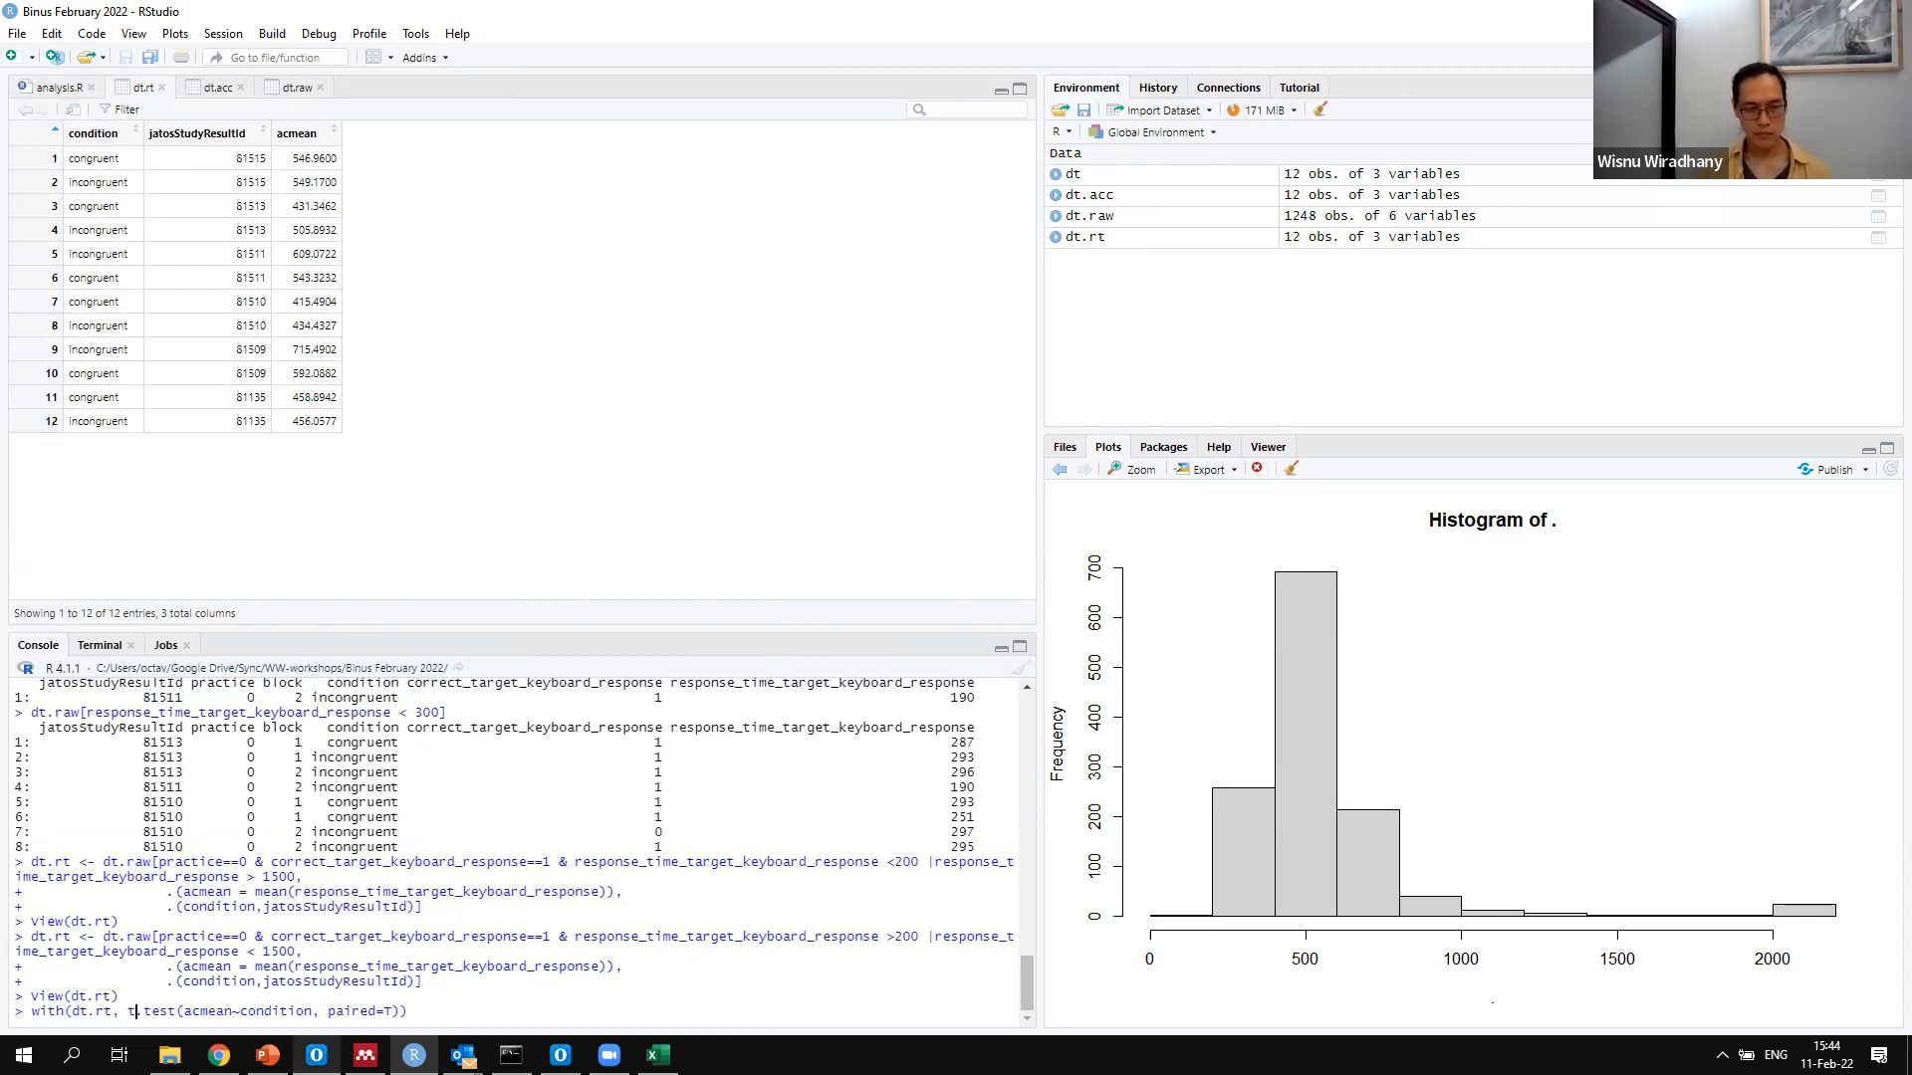
click(185, 1012)
key(Return)
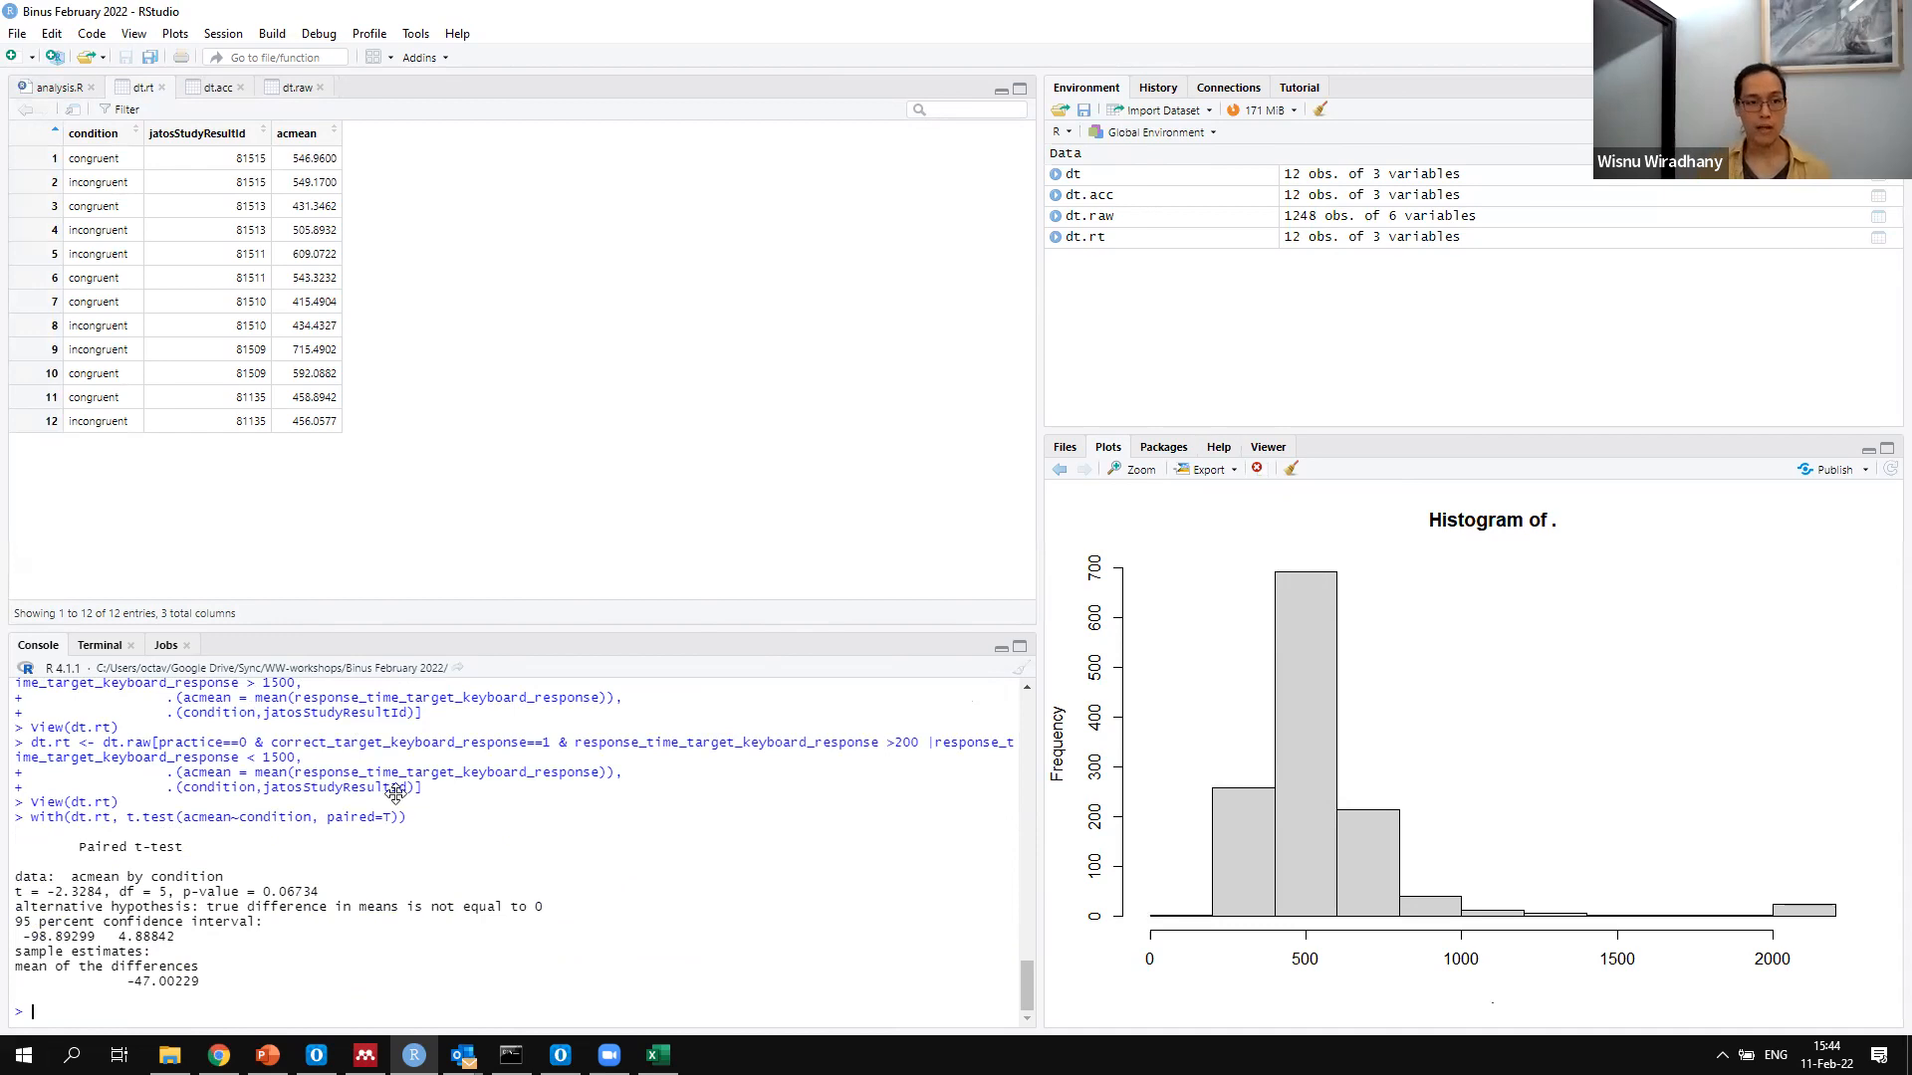
Reuse the earlier dt.acc condition-means command in the console for the response times, running dt.rt[,.(acmean=mean(acmean)),.(condition)]
key(Up)
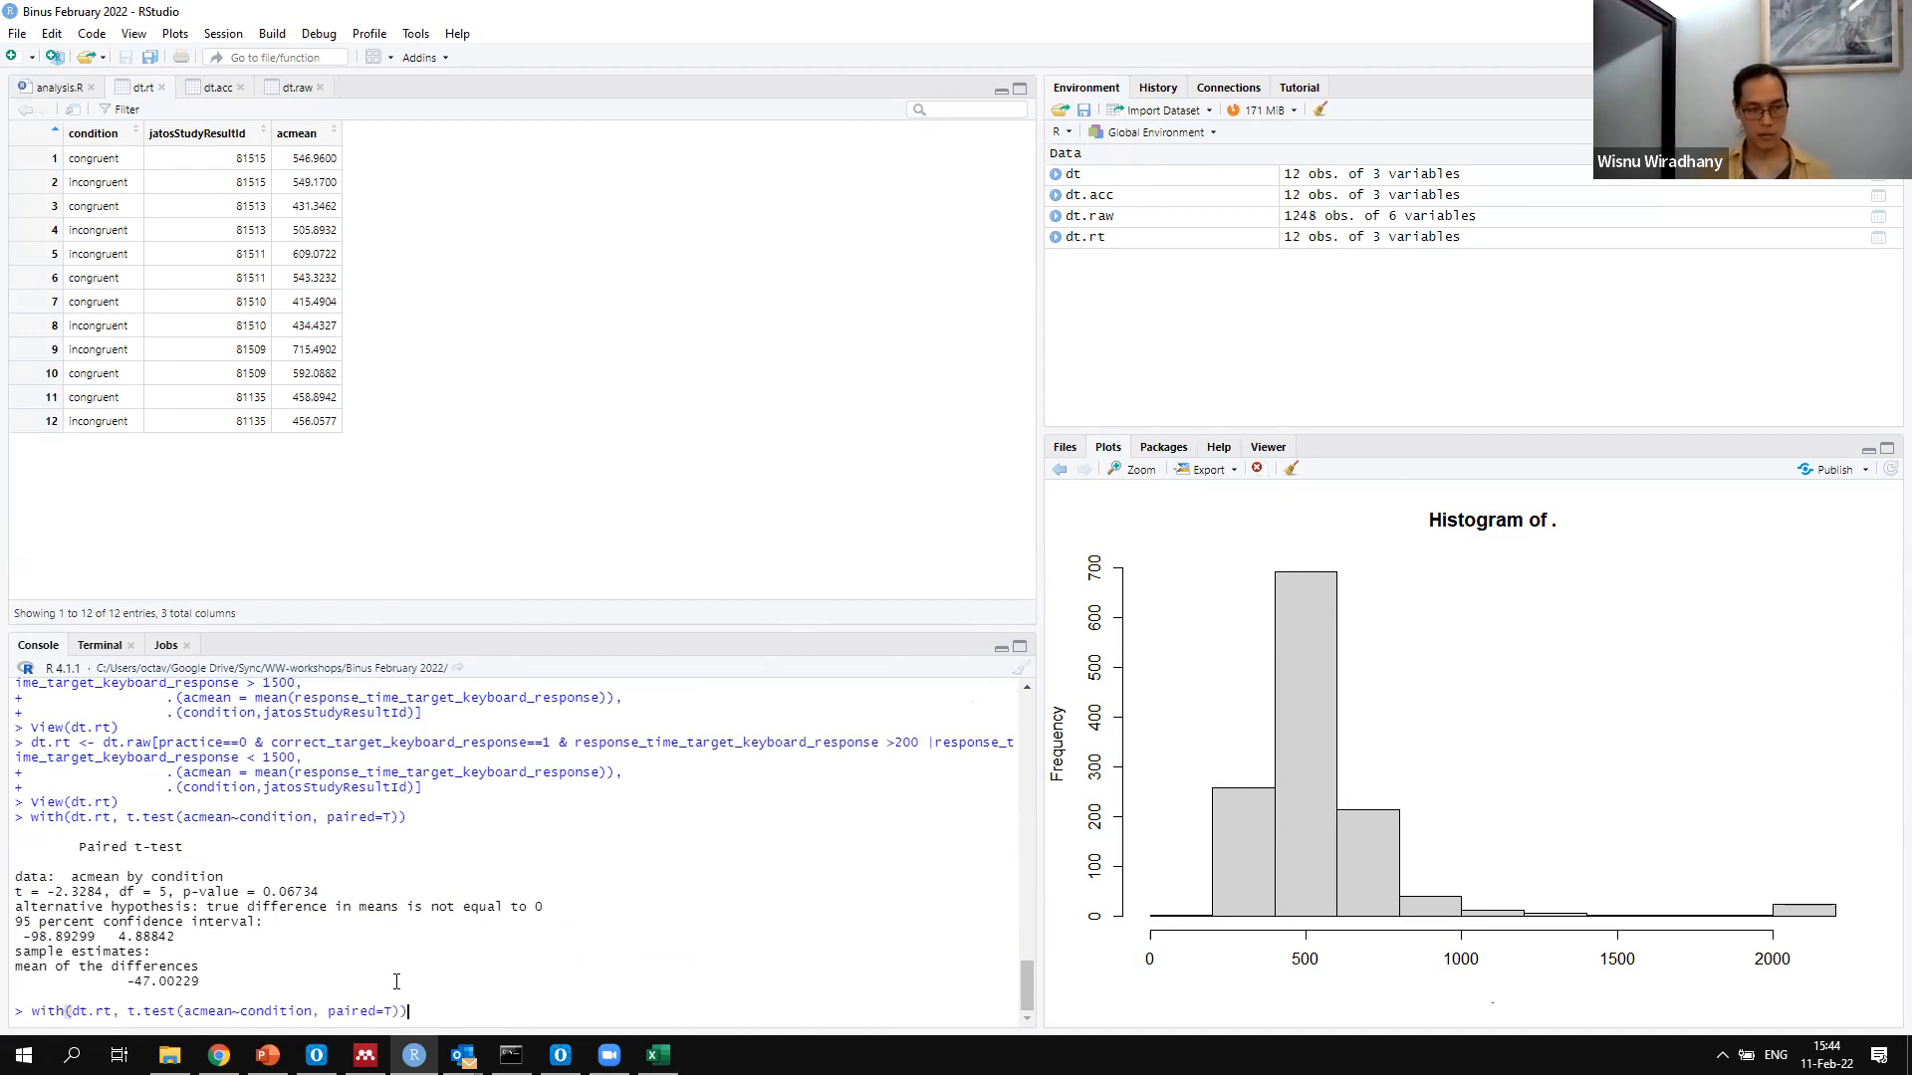
key(Escape)
key(Up)
key(Up)
key(Up)
key(Up)
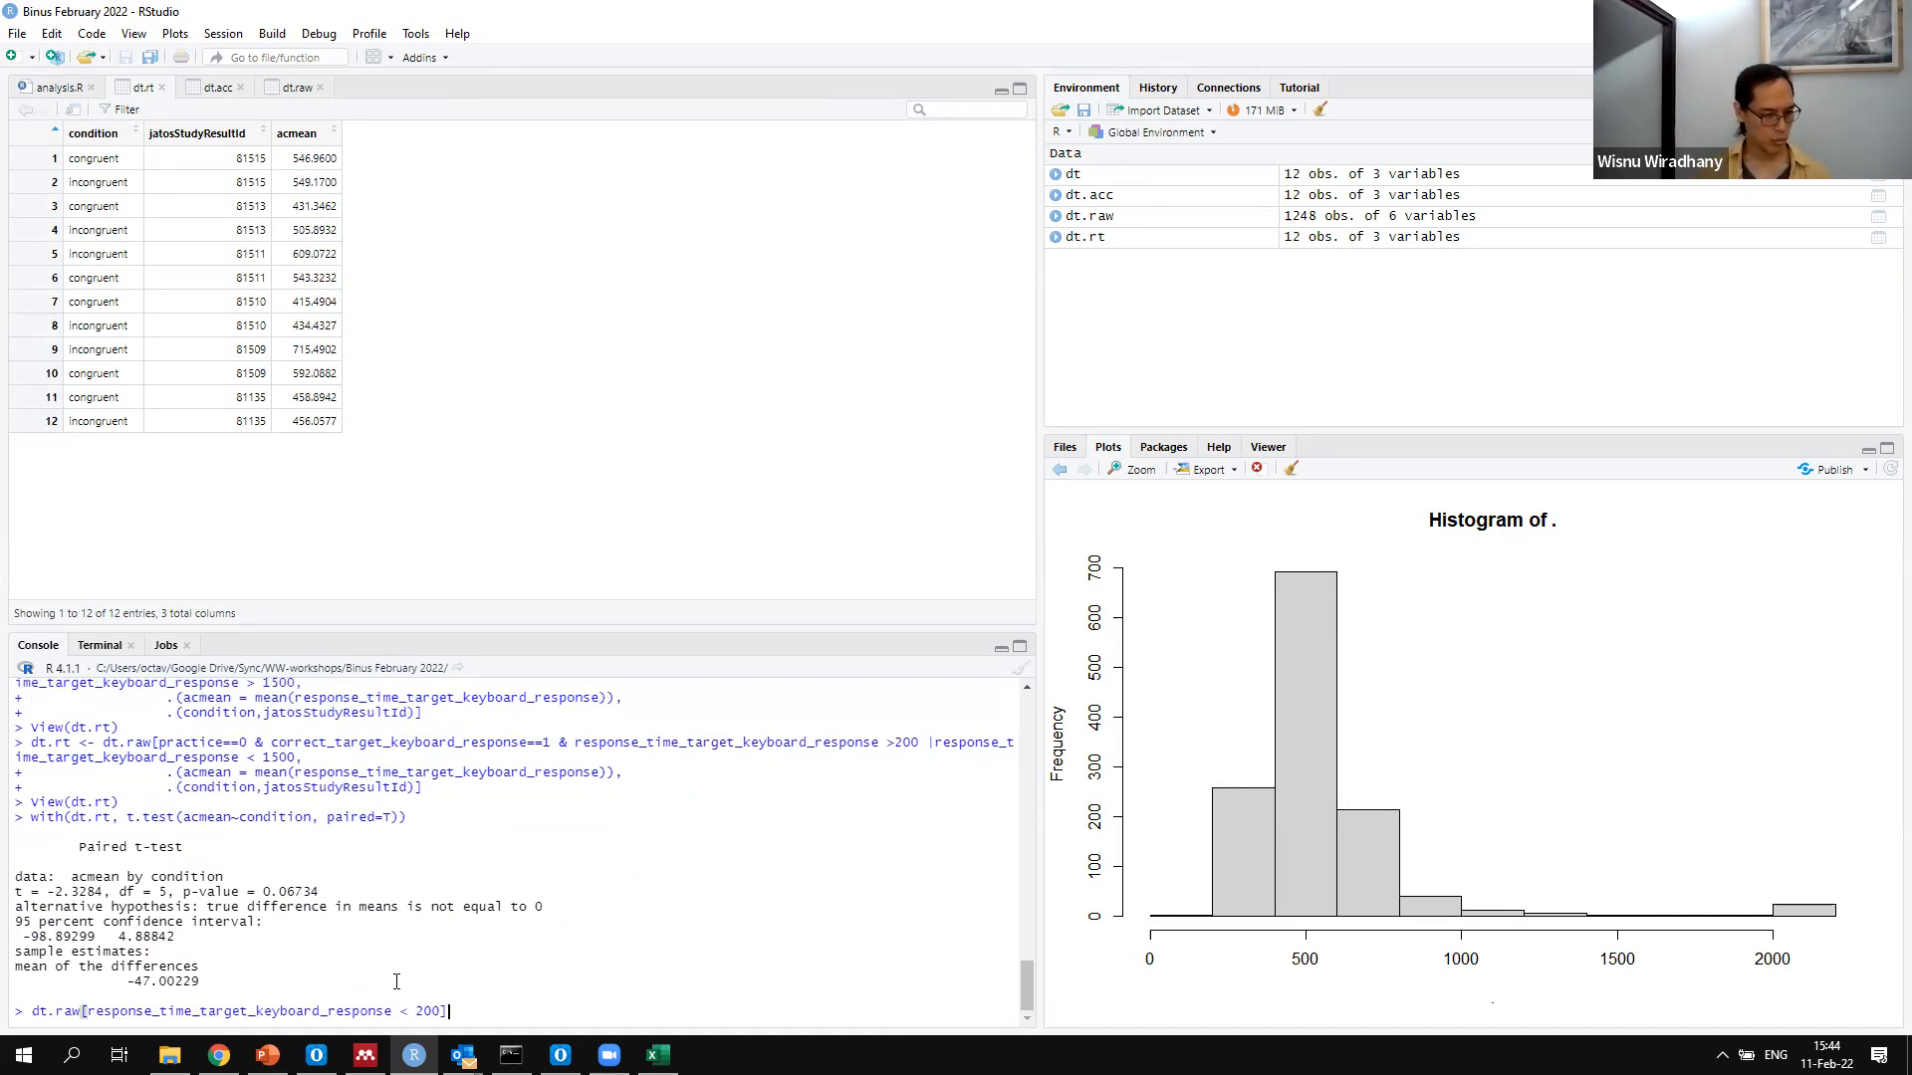
key(Up)
key(Up)
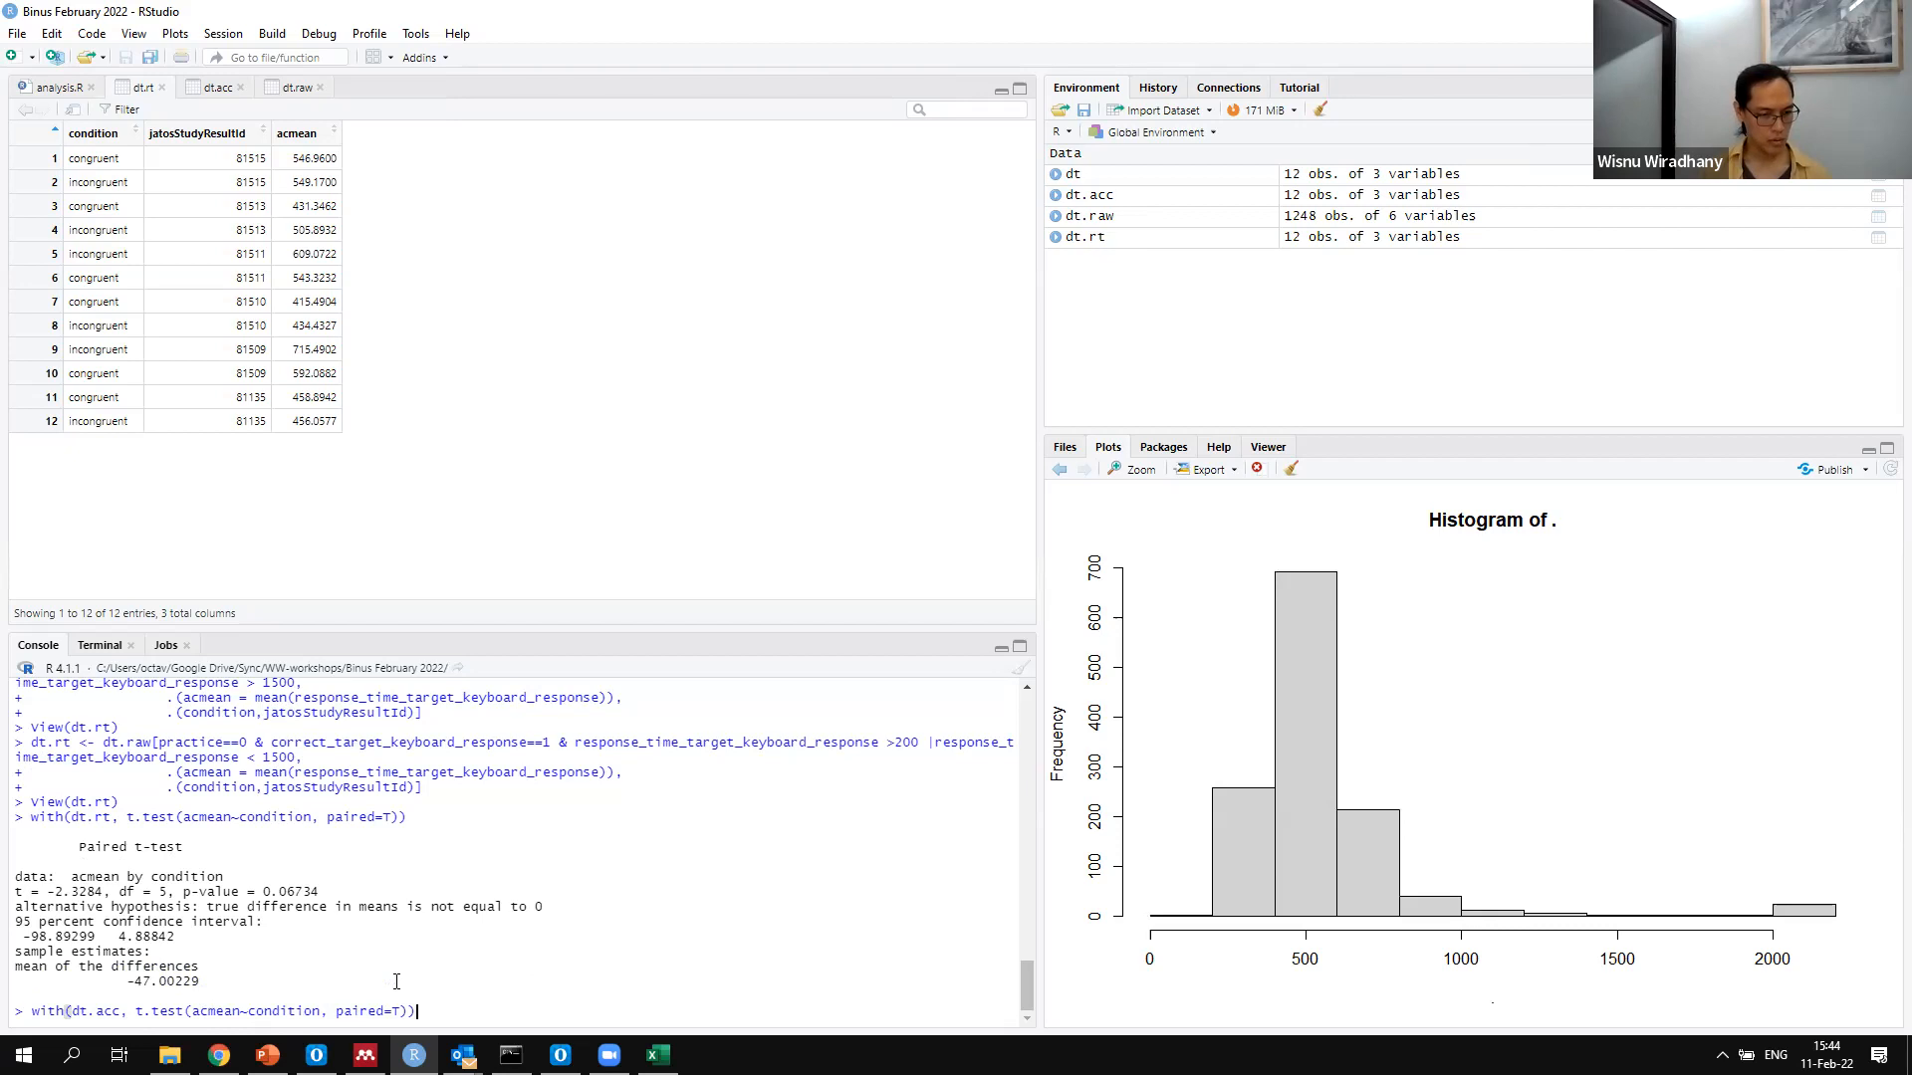
key(Up)
key(Up)
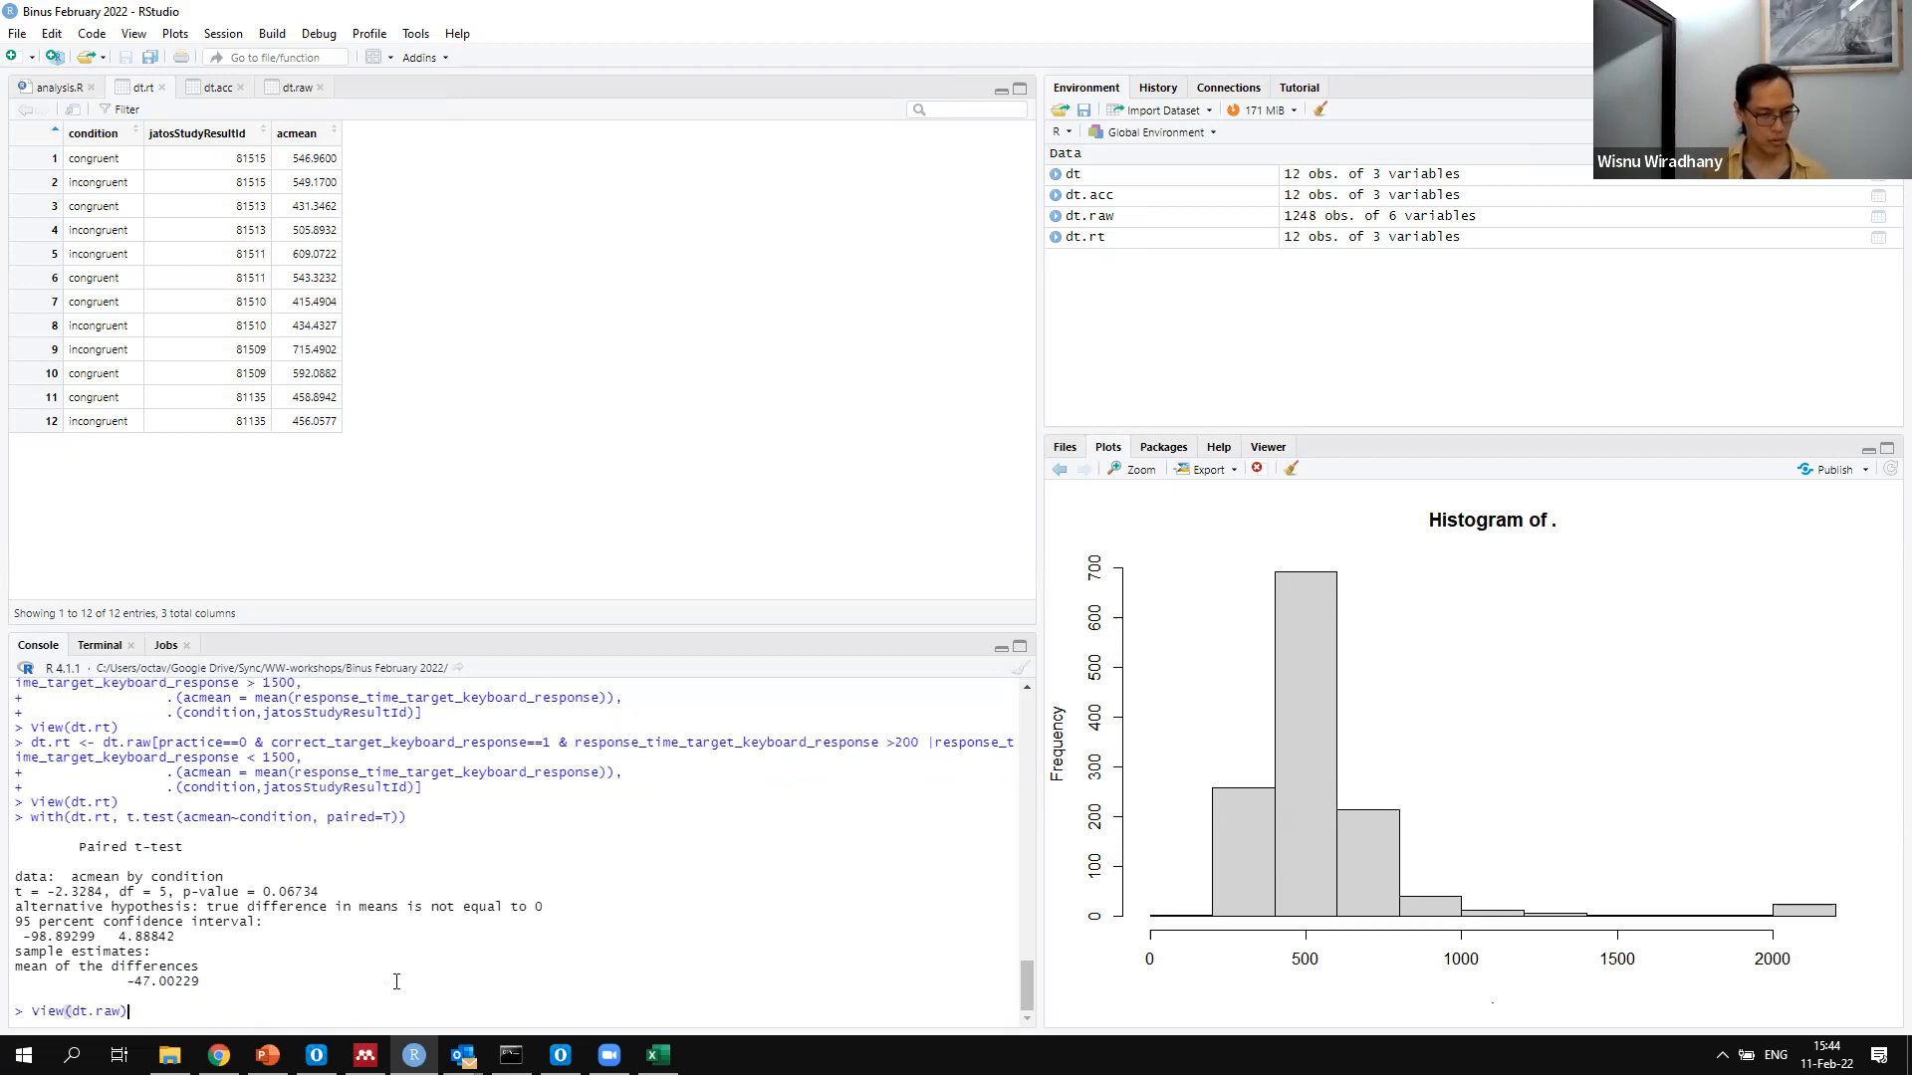
key(Up)
key(Down)
key(Down)
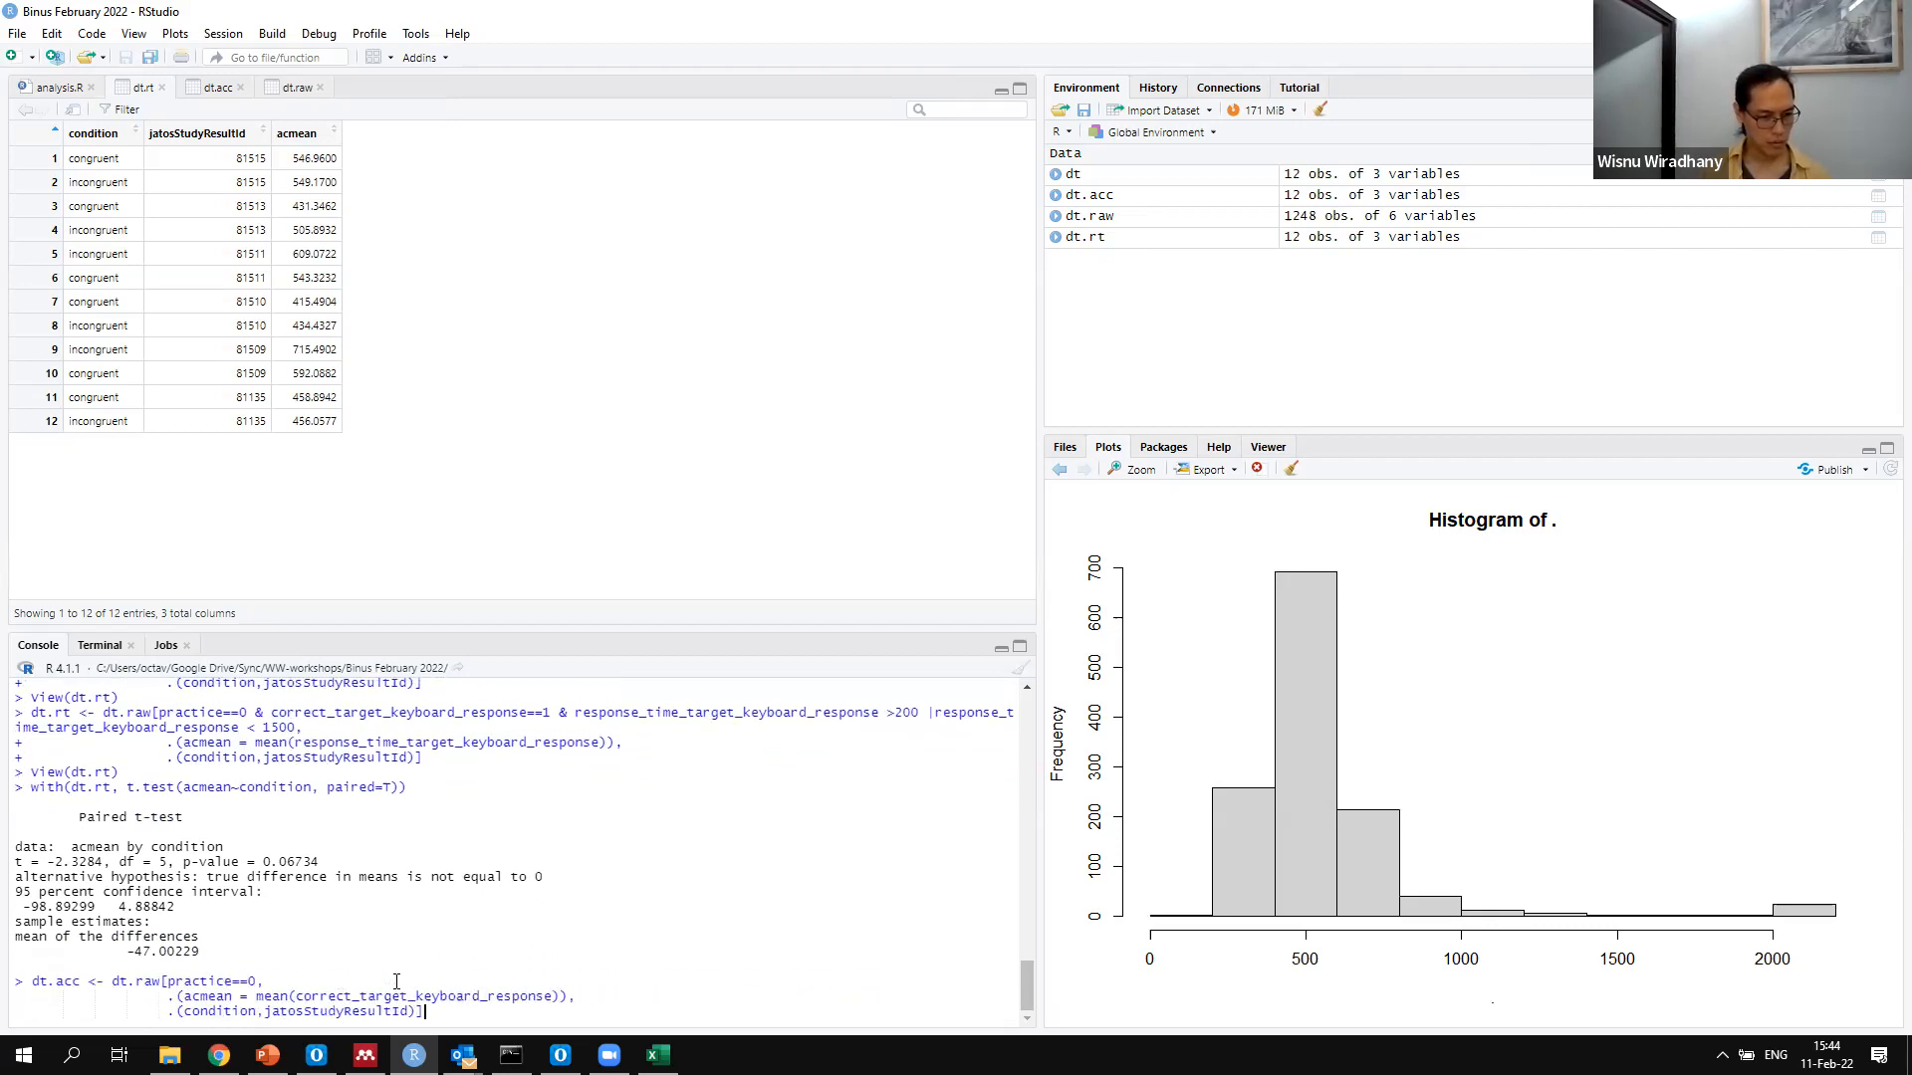
key(Down)
key(Down)
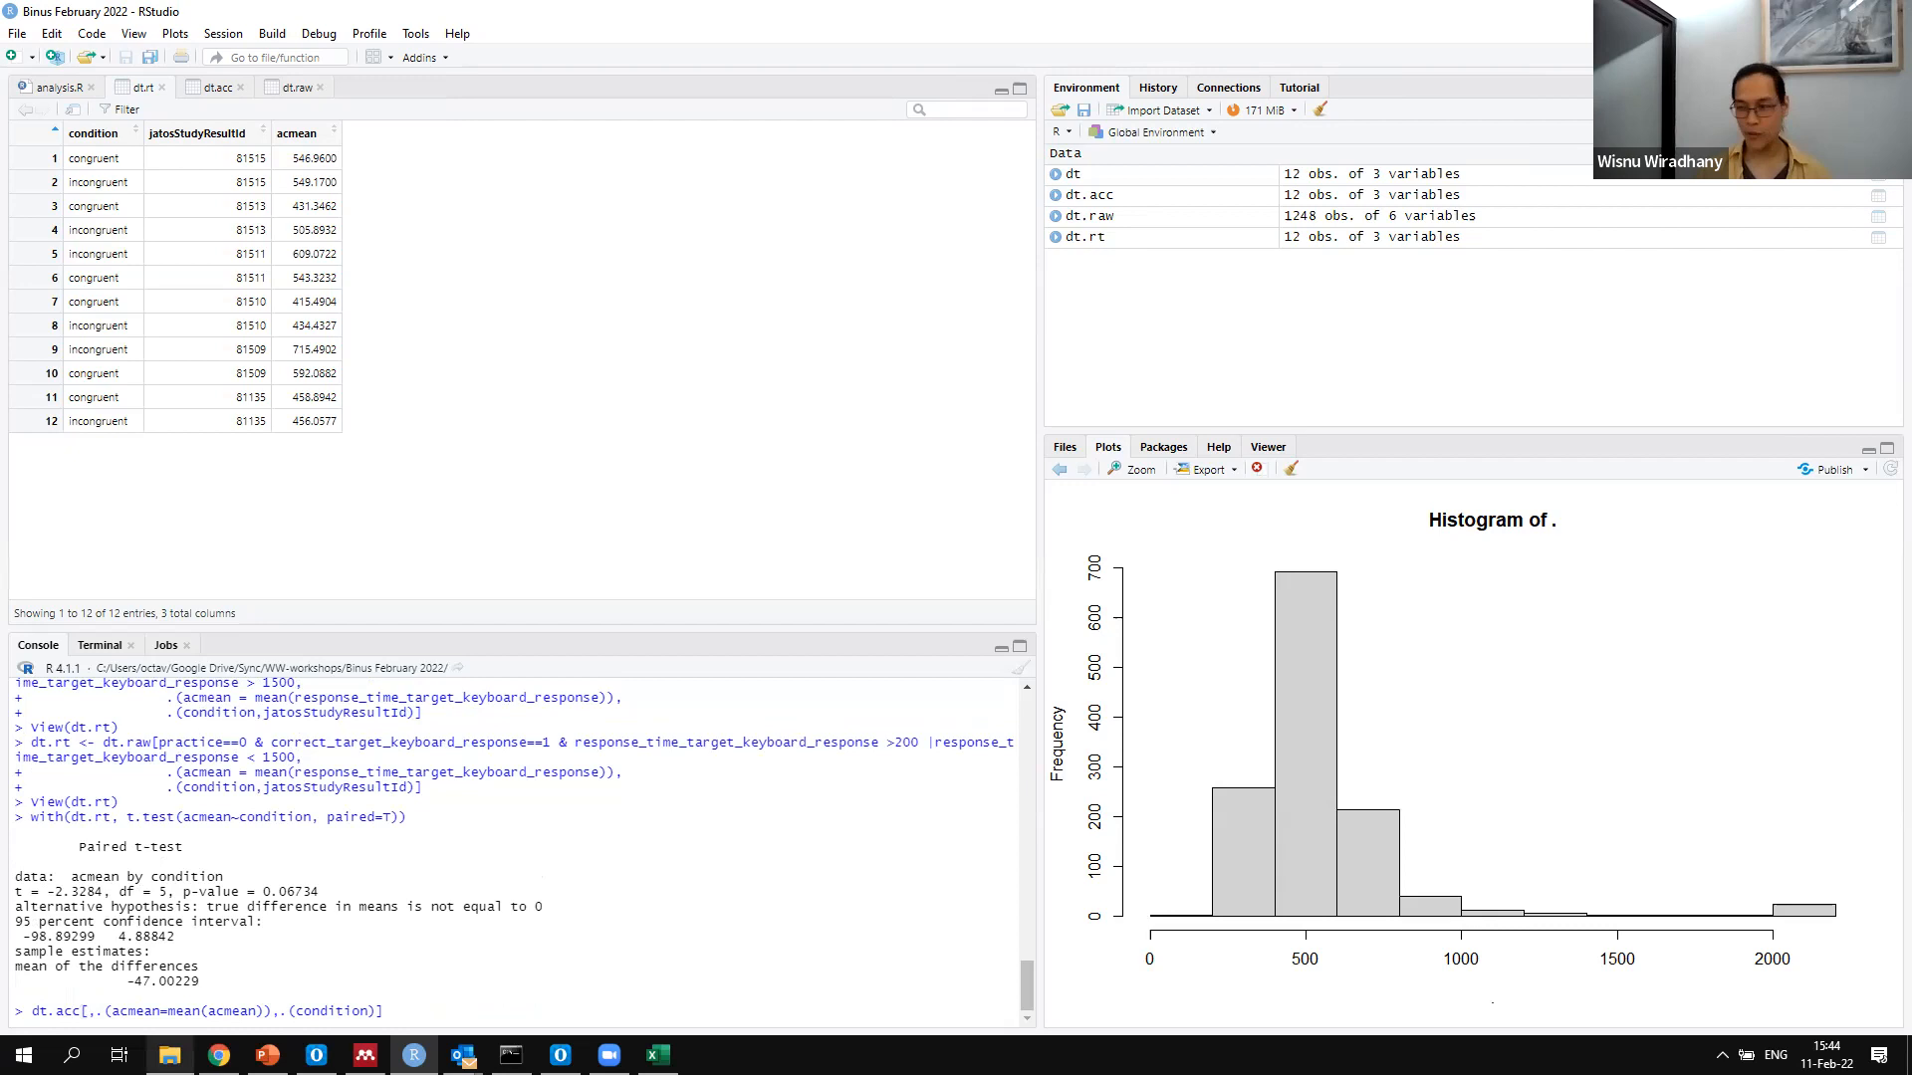
mouse_move(169, 1054)
key(BackSpace)
key(BackSpace)
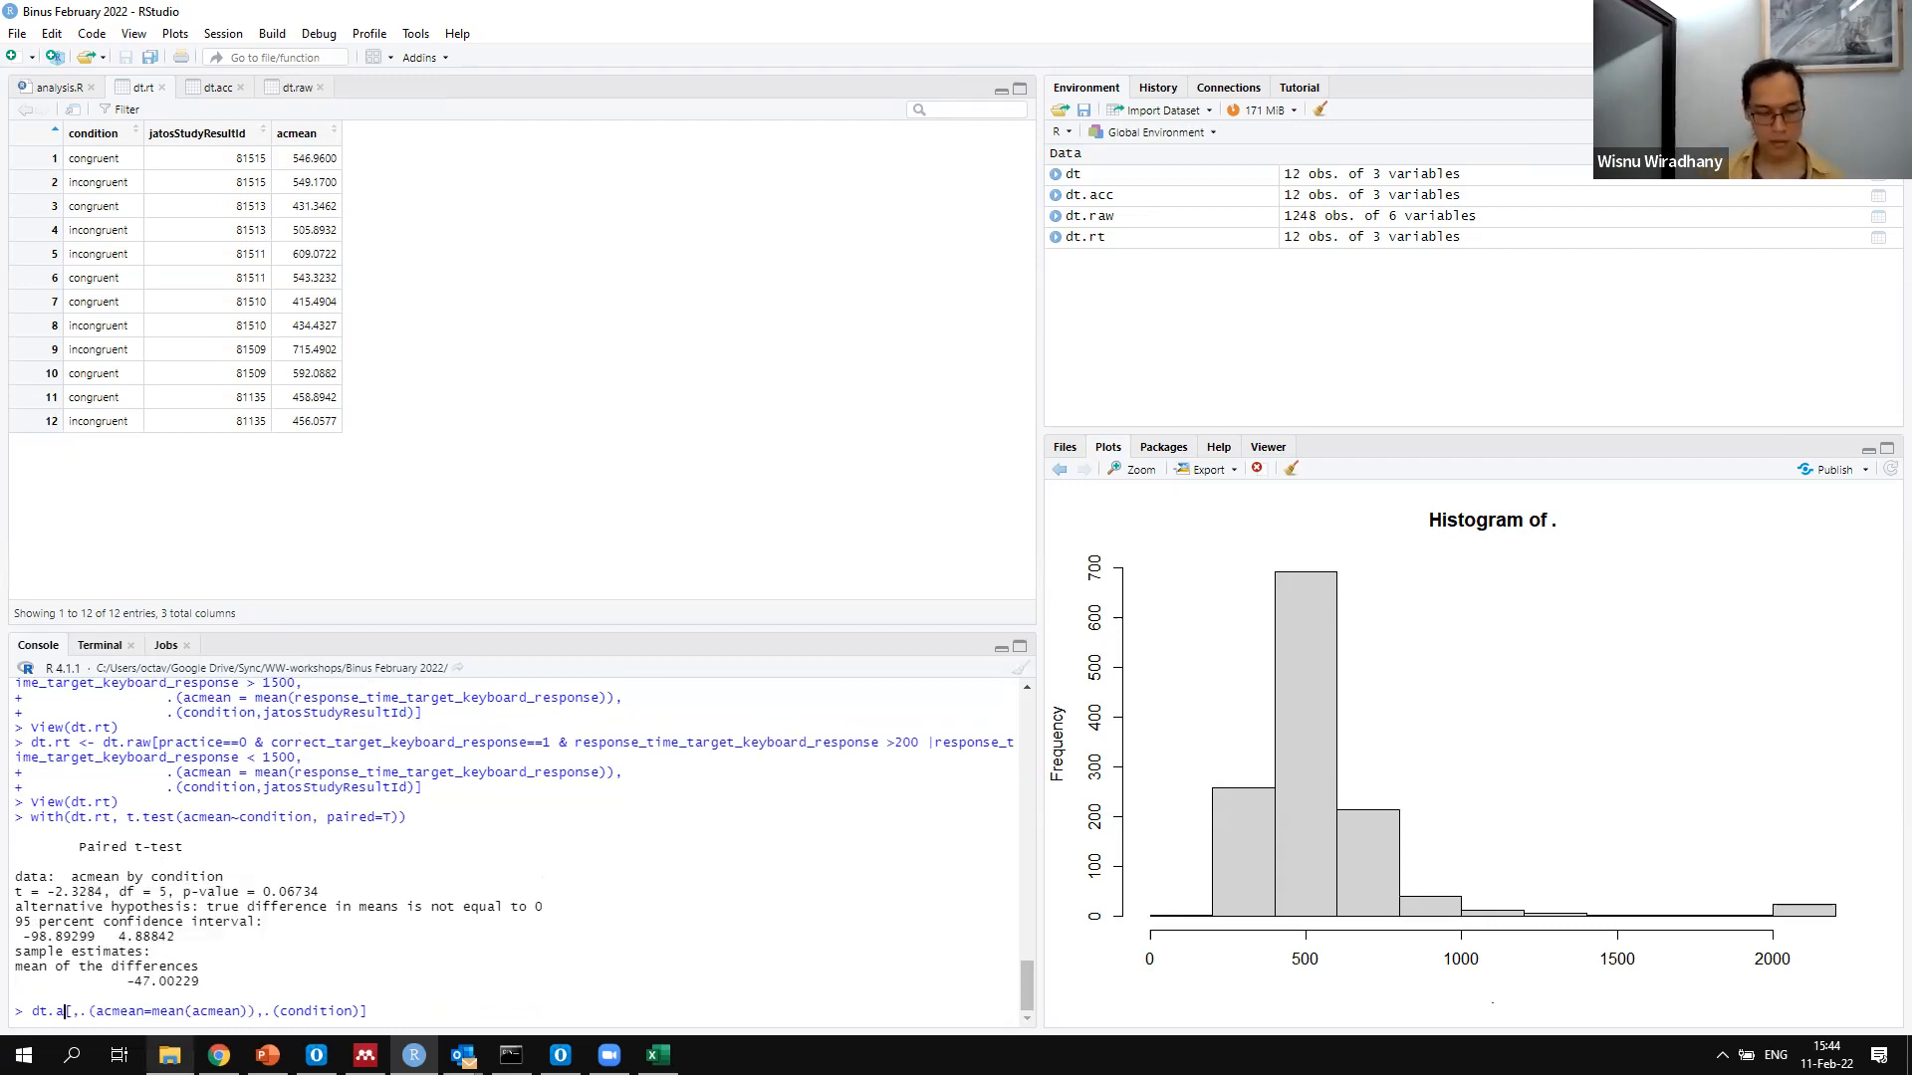
key(BackSpace)
text(rt)
key(Return)
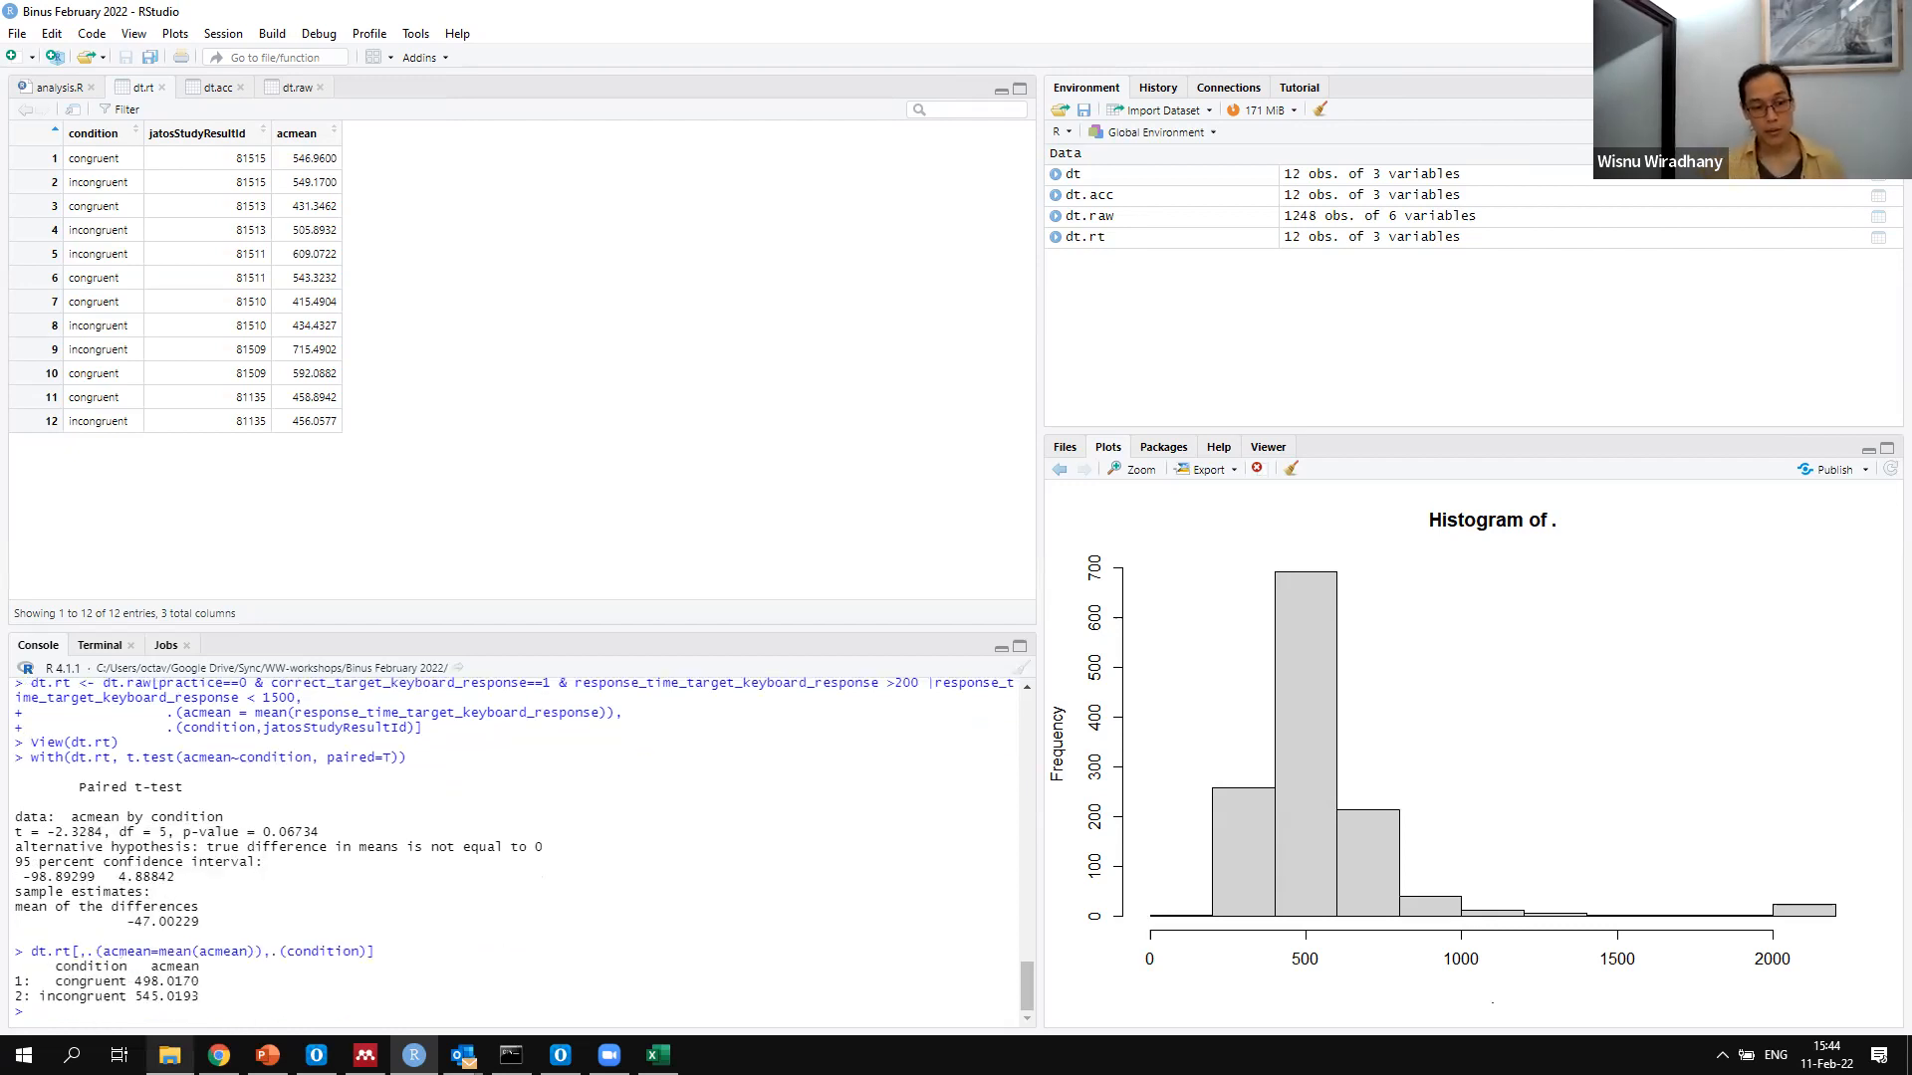